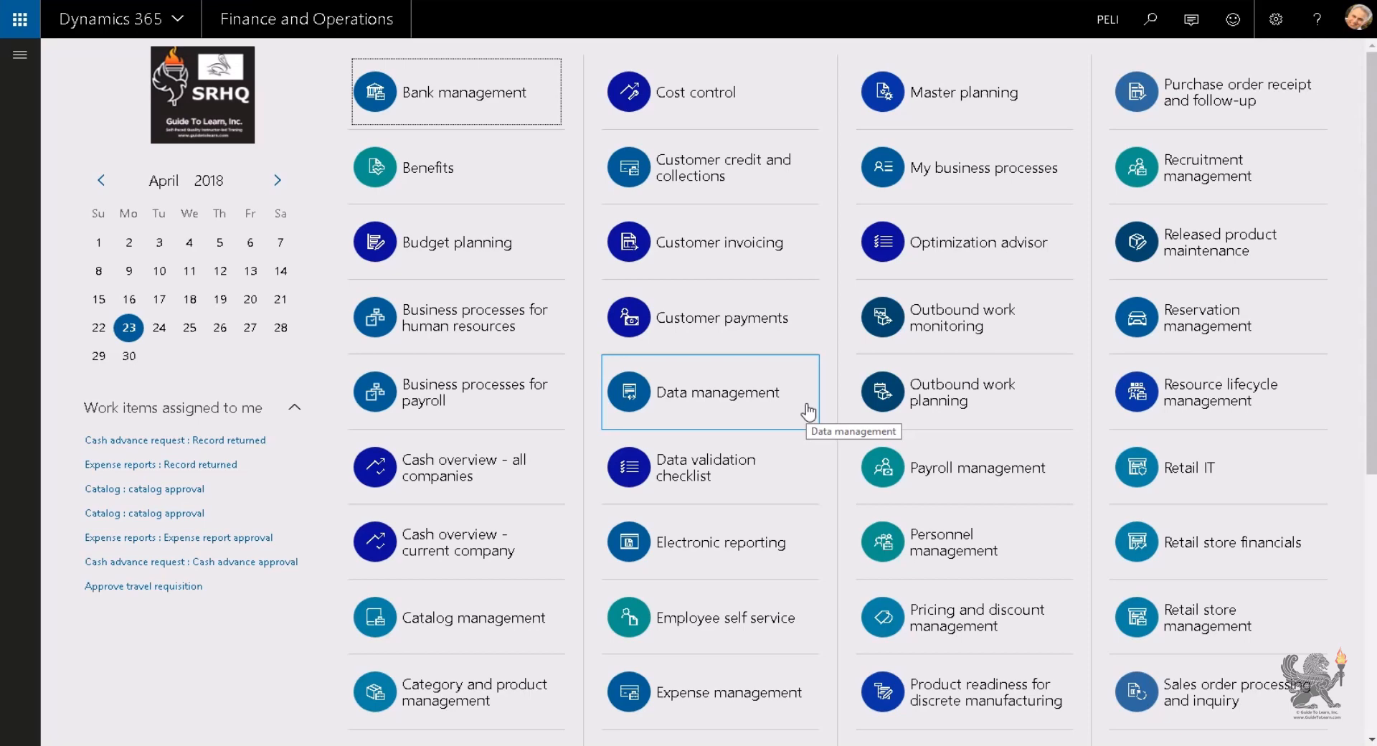
Step: Open the Inventory management module's links and examine the Bills of materials and Inventory breakdown setup groups
left_click(20, 54)
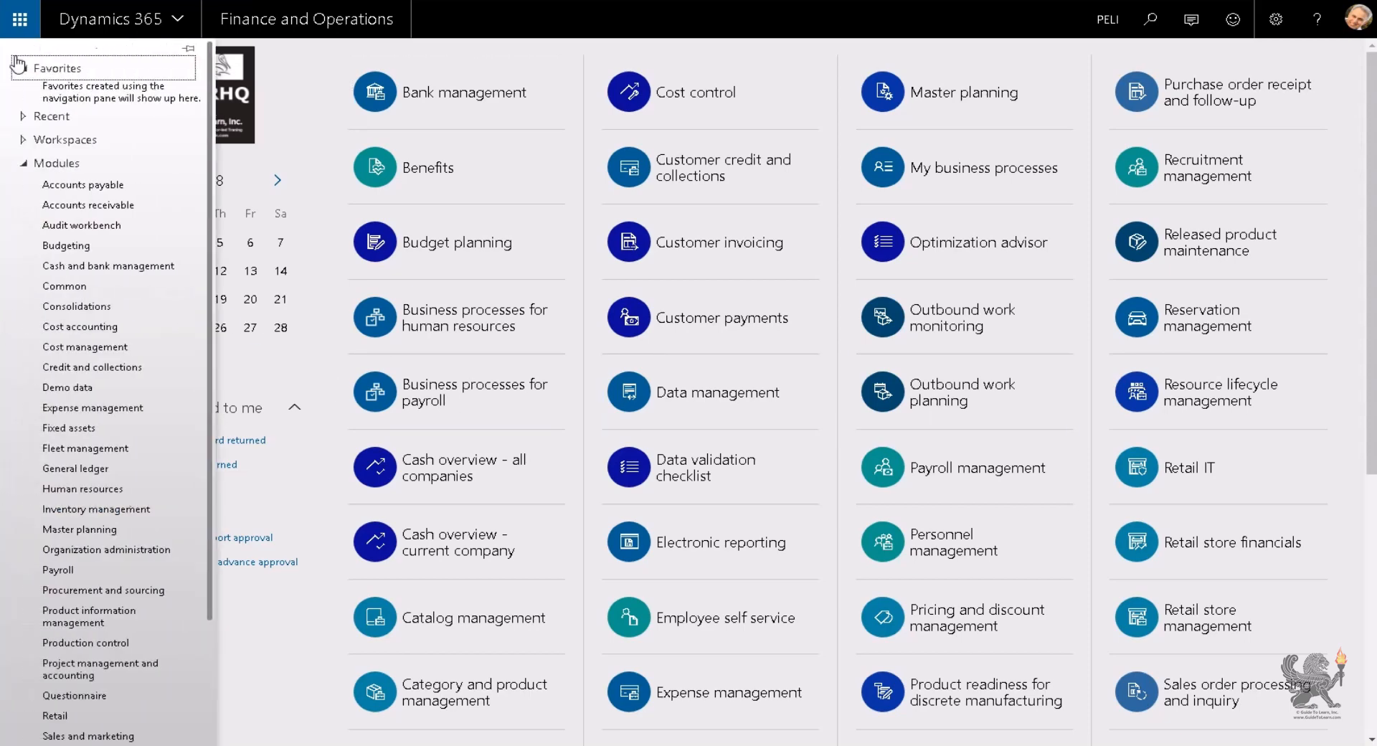
left_click(146, 510)
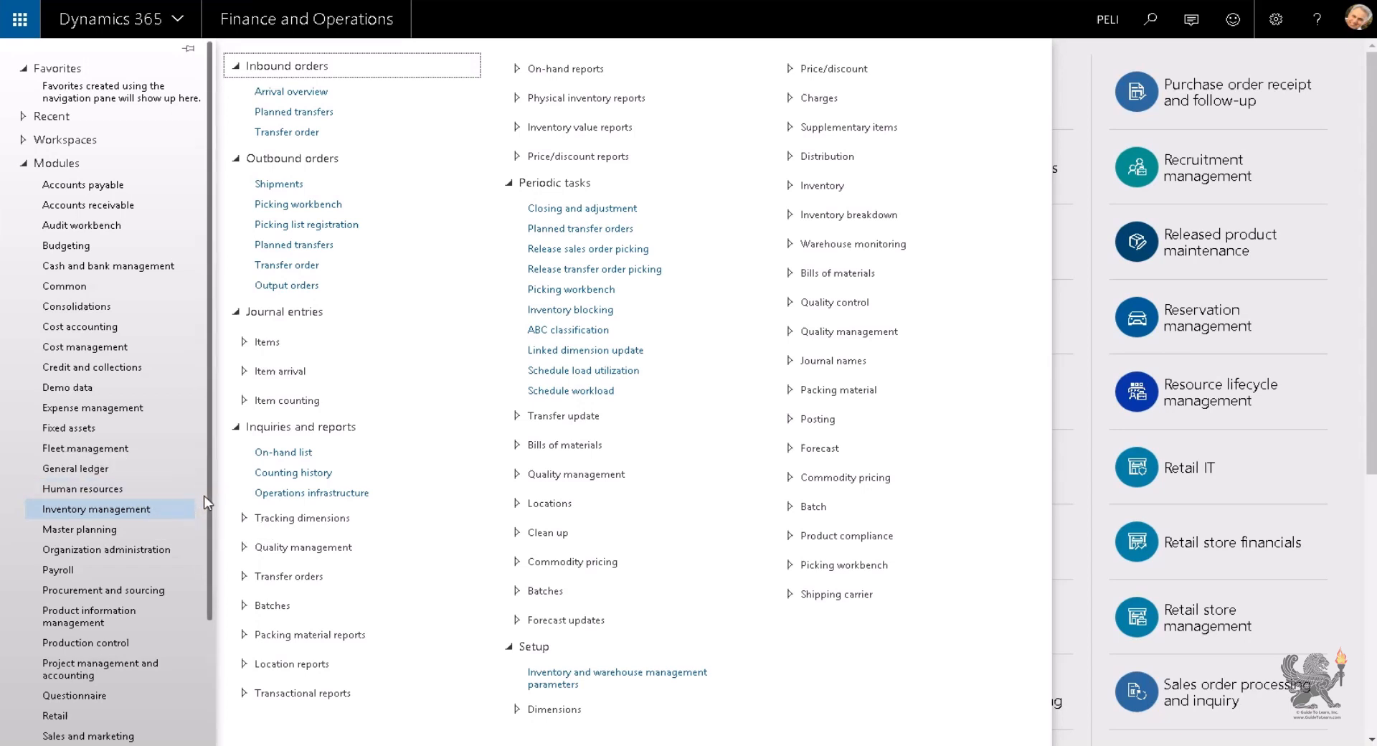
left_click(792, 282)
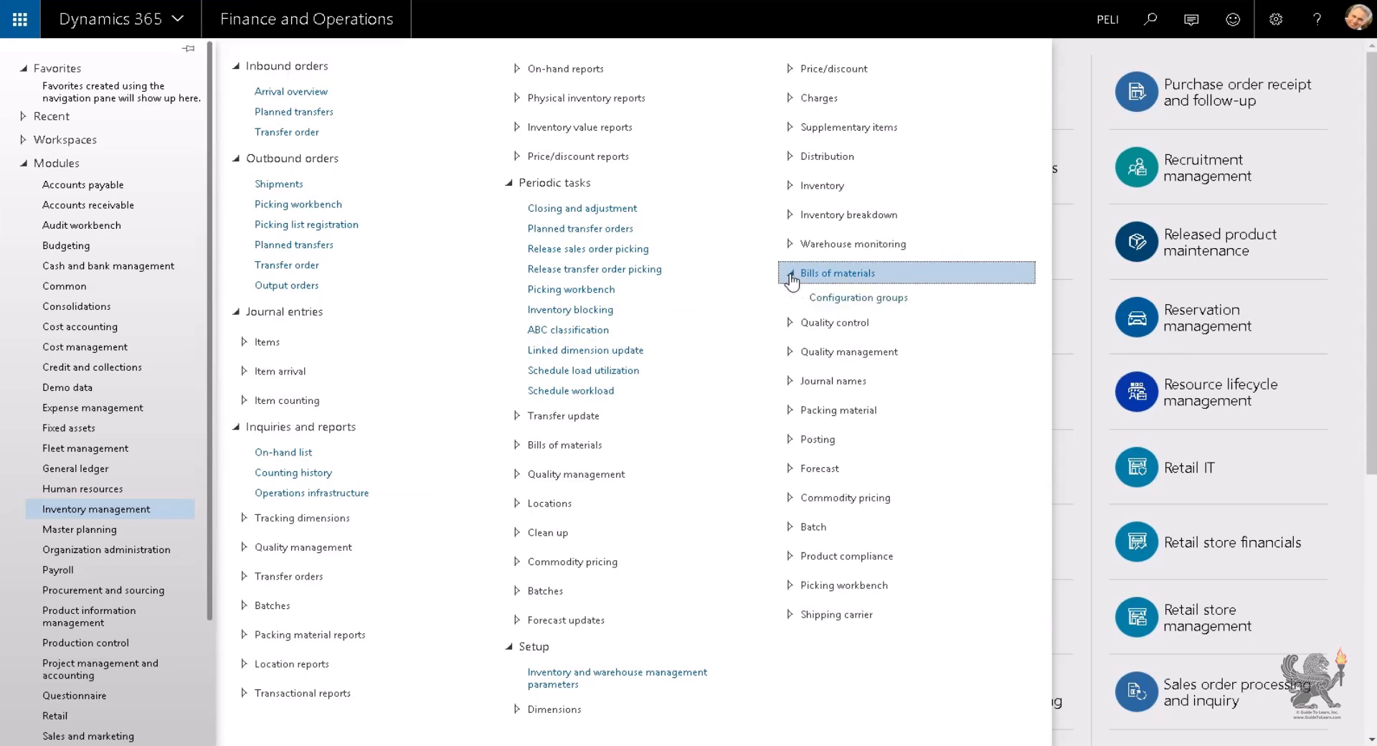
left_click(792, 279)
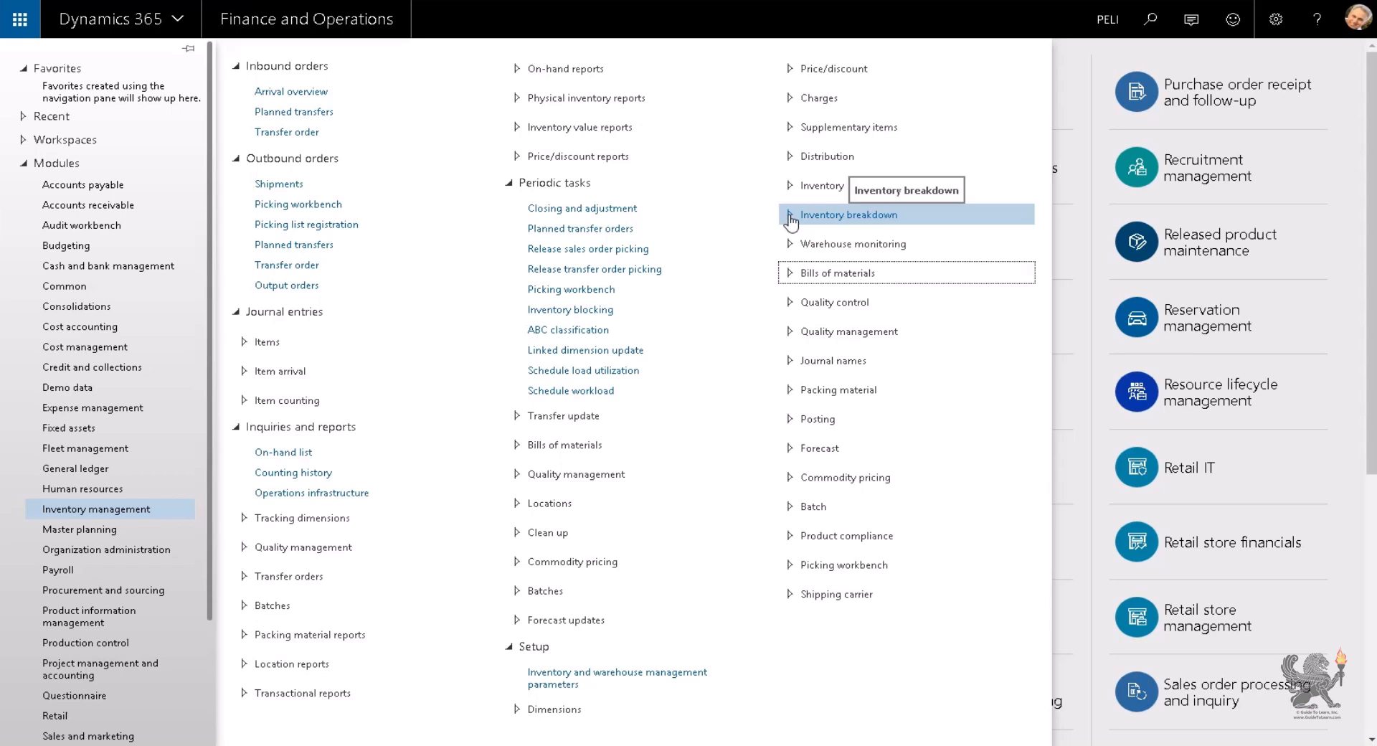
left_click(792, 219)
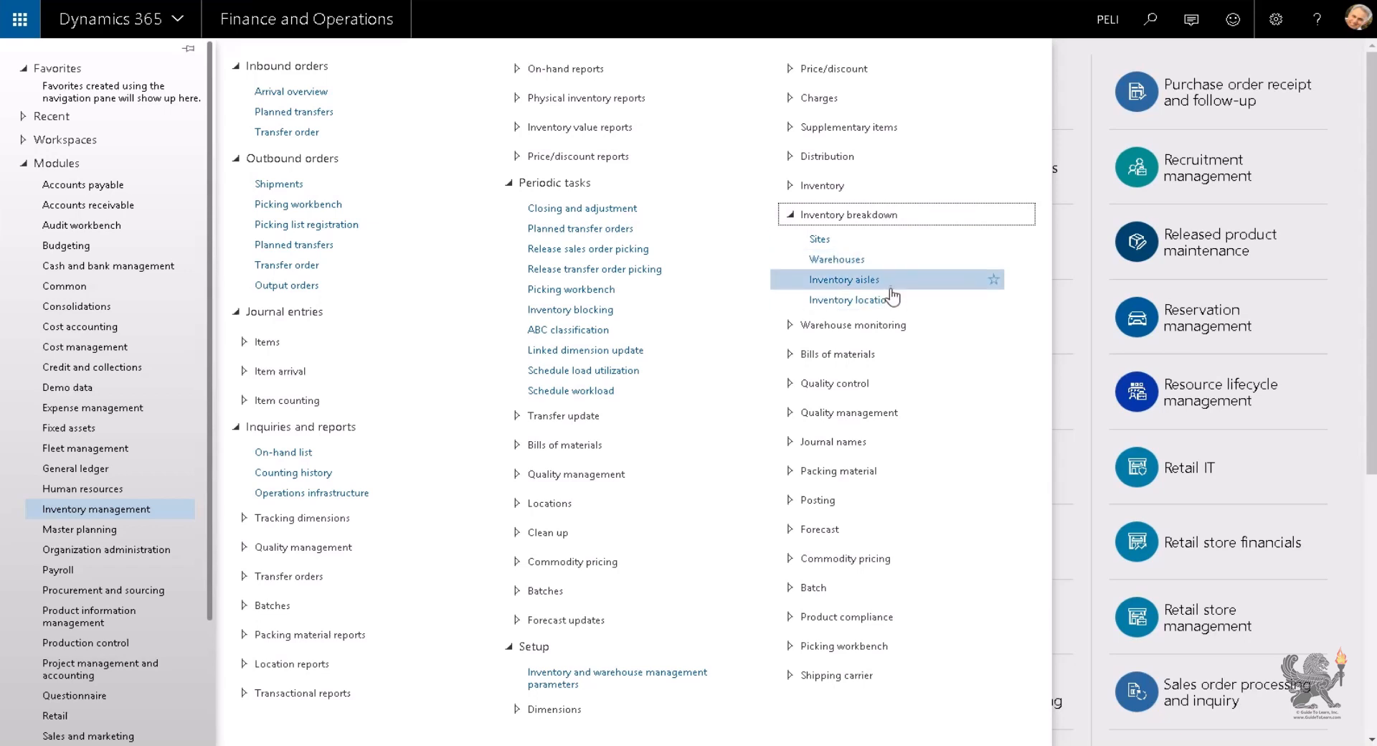
left_click(791, 215)
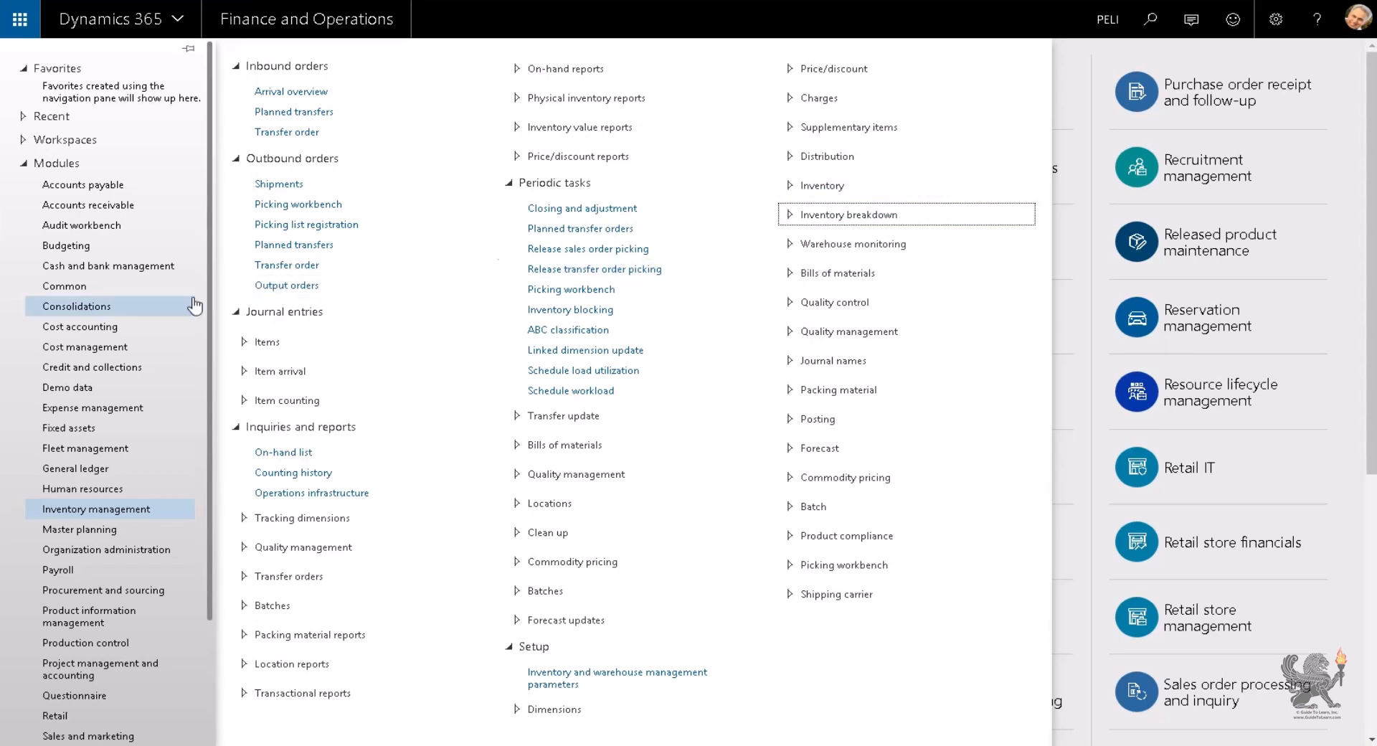
Step: Open the Item groups page from the Inventory setup section of Inventory management
left_click_drag(209, 297, 210, 454)
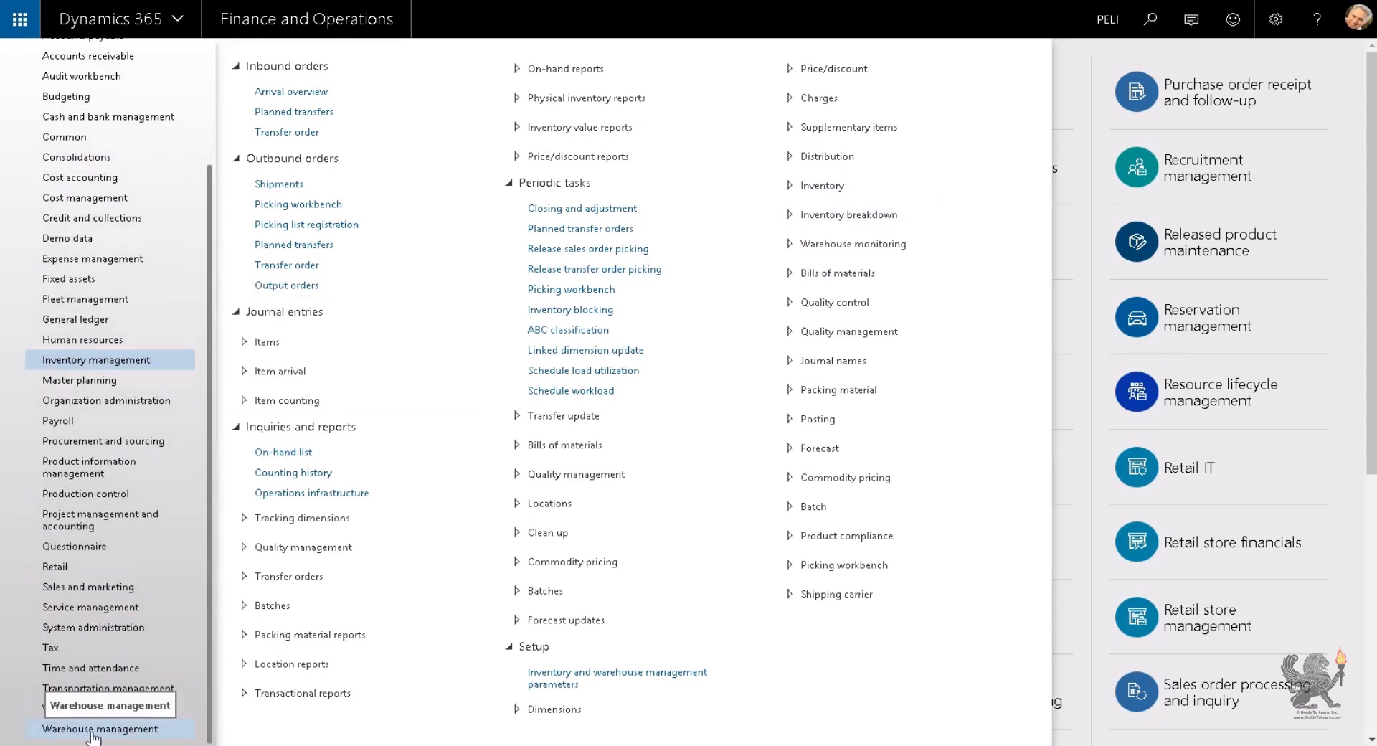
left_click_drag(211, 607, 225, 443)
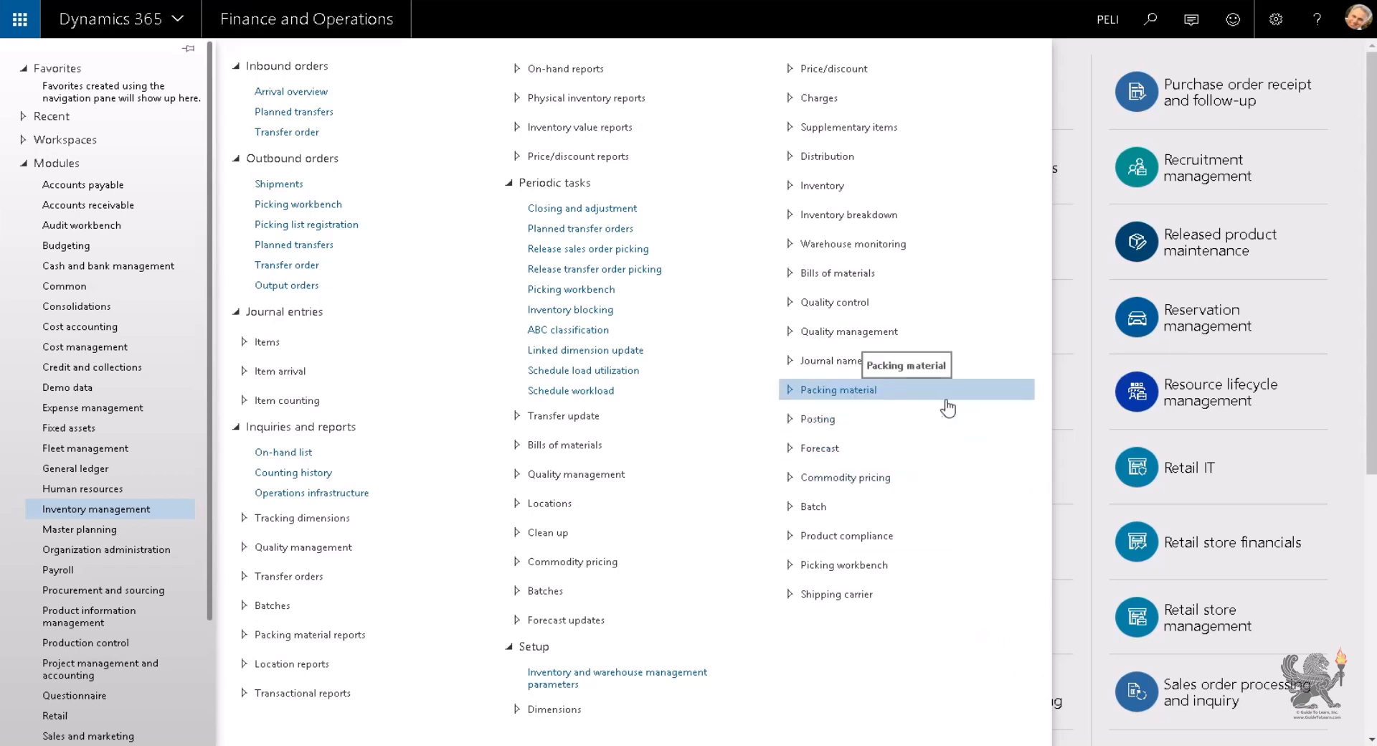
left_click(818, 186)
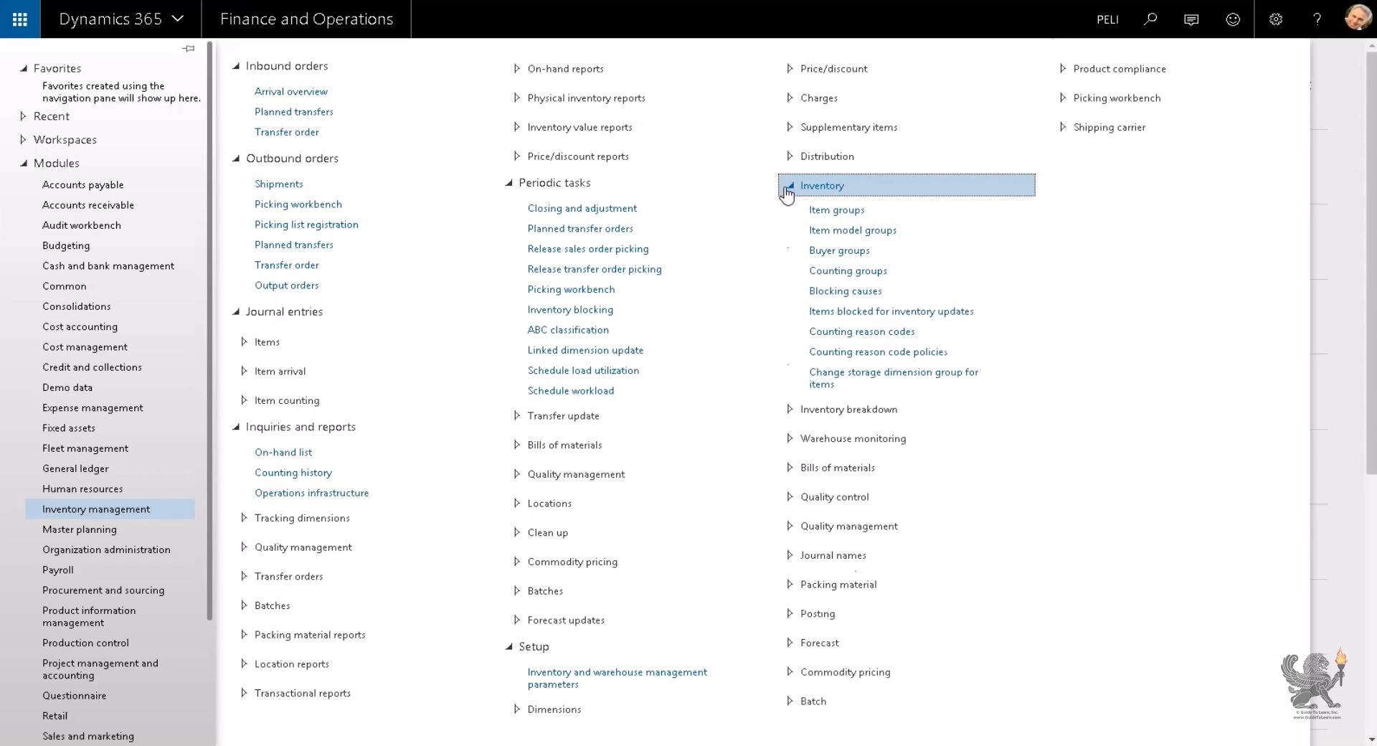
left_click(838, 215)
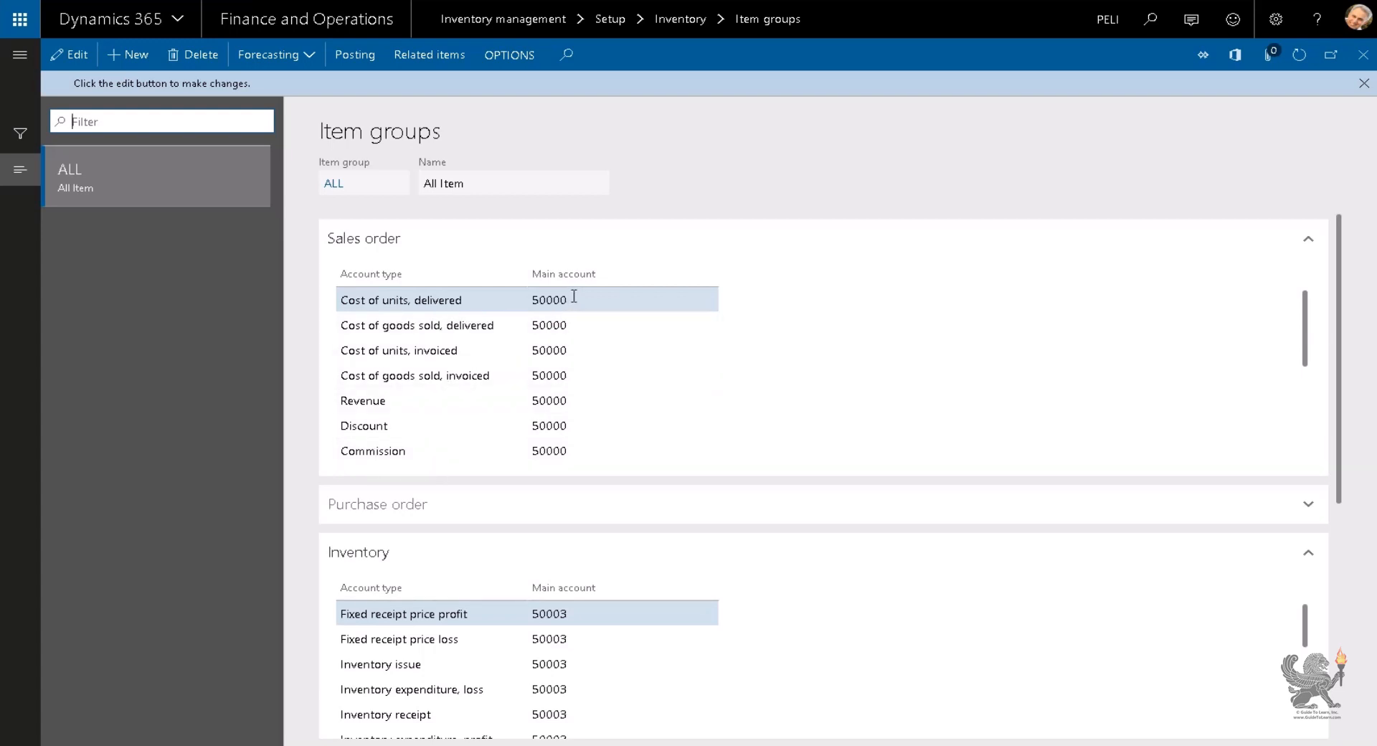
Step: Examine the main accounts assigned to the ALL item group for sales orders, purchase orders, inventory and production
mouse_move(574, 296)
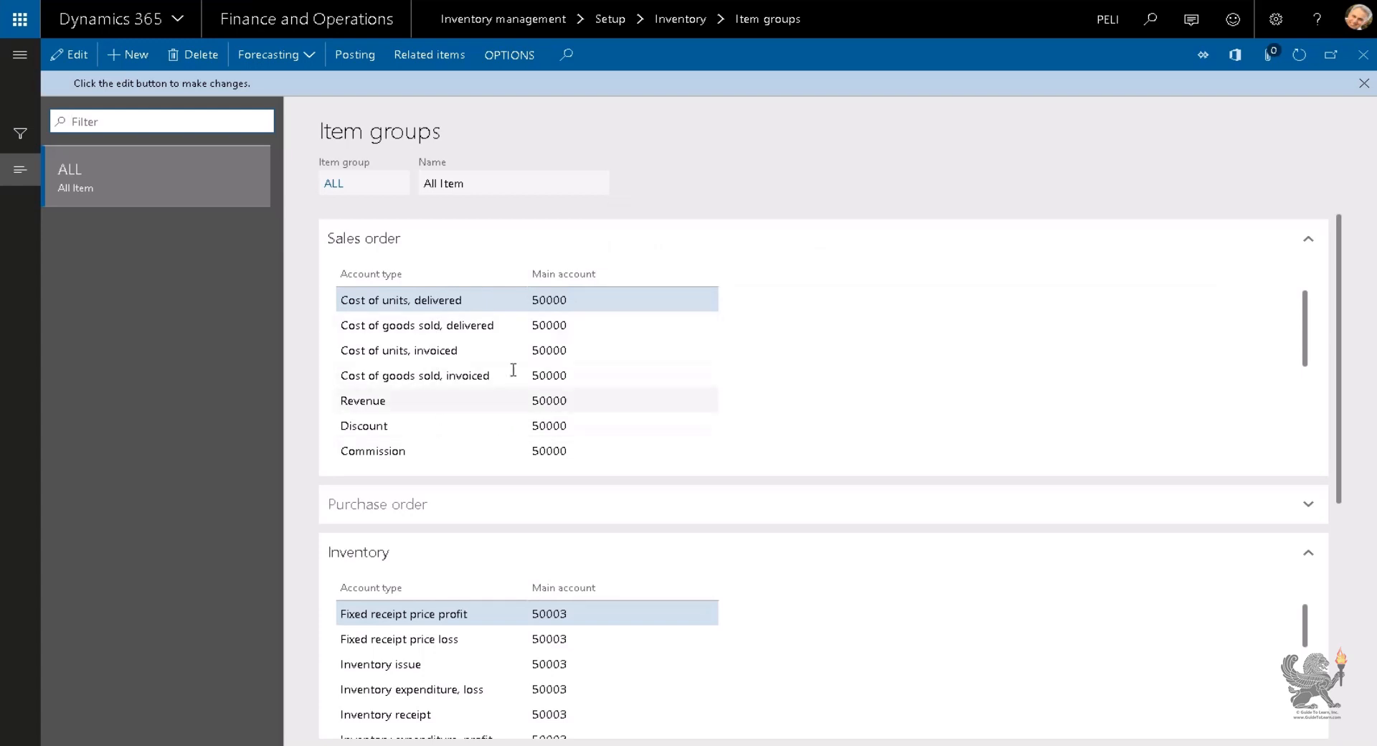
left_click(465, 505)
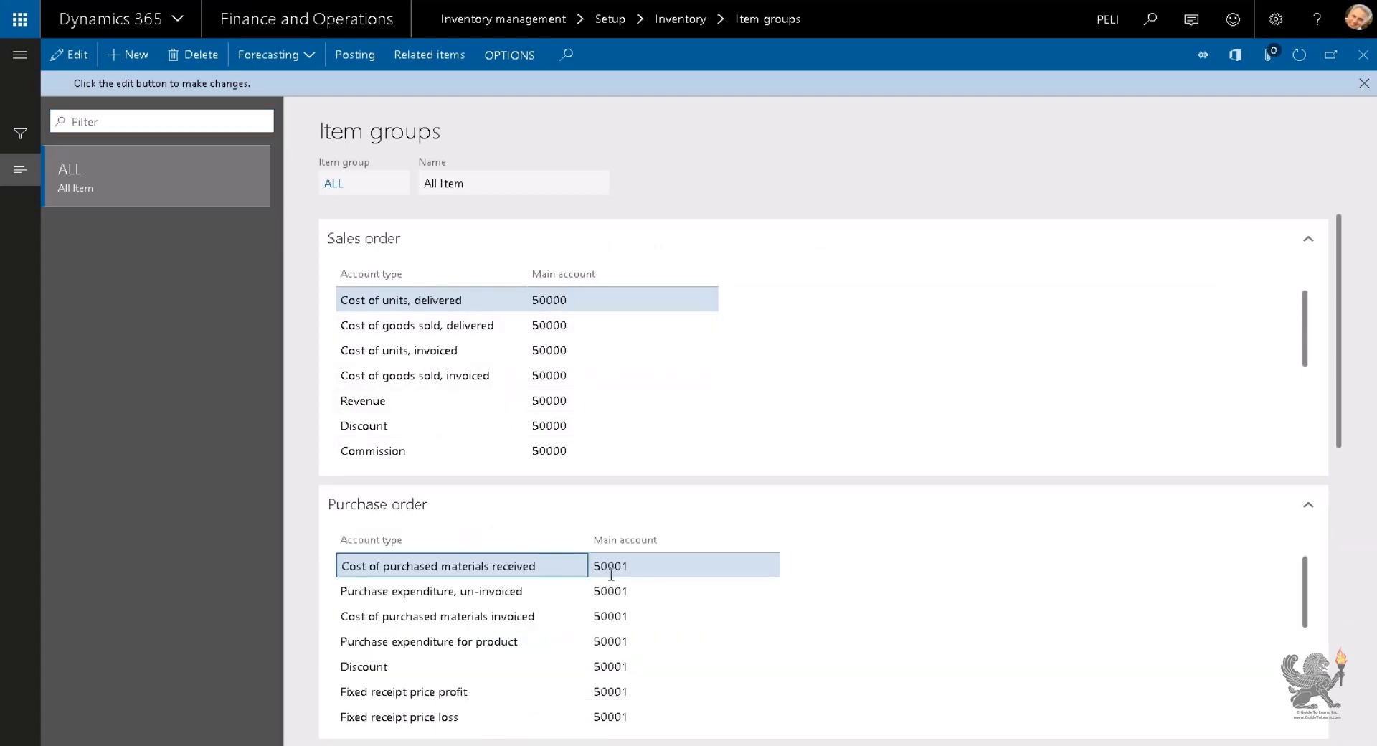
scroll(610, 574, "down", 3)
left_click(434, 510)
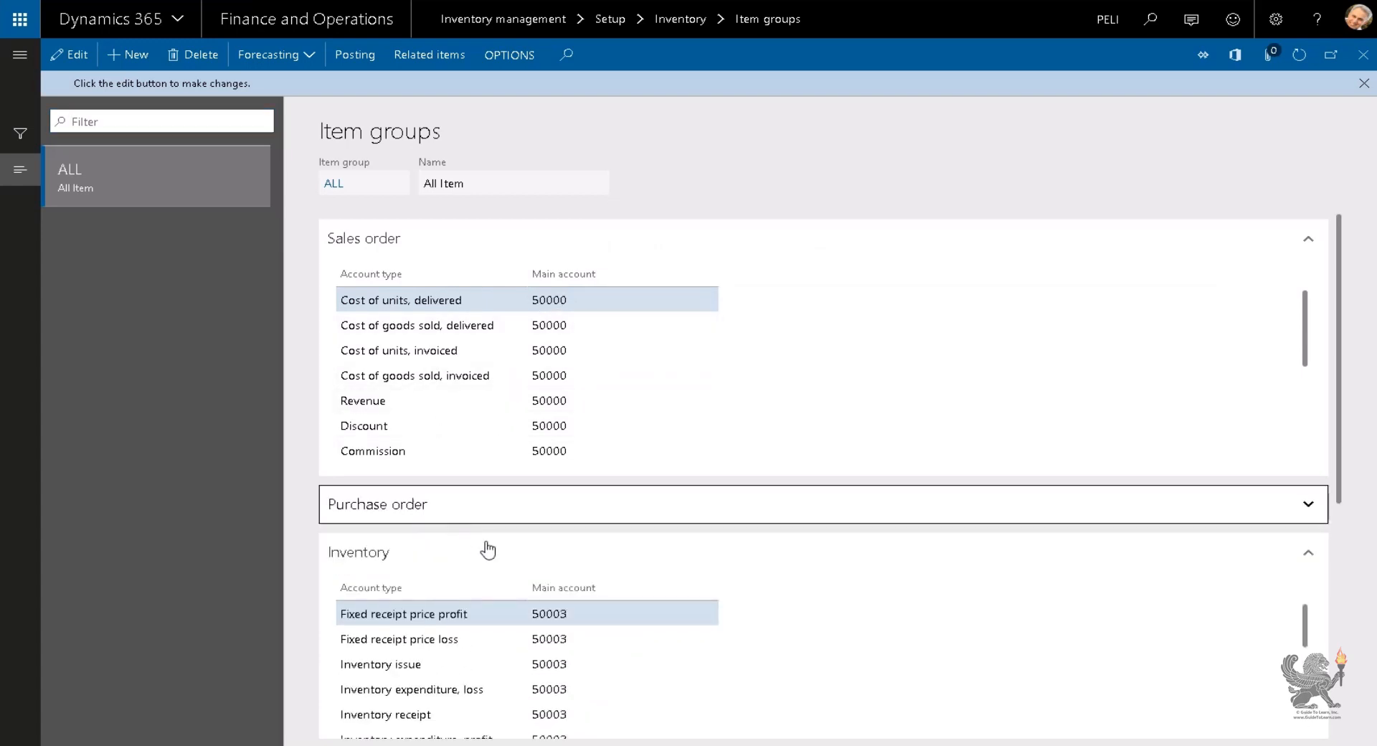
scroll(488, 548, "down", 5)
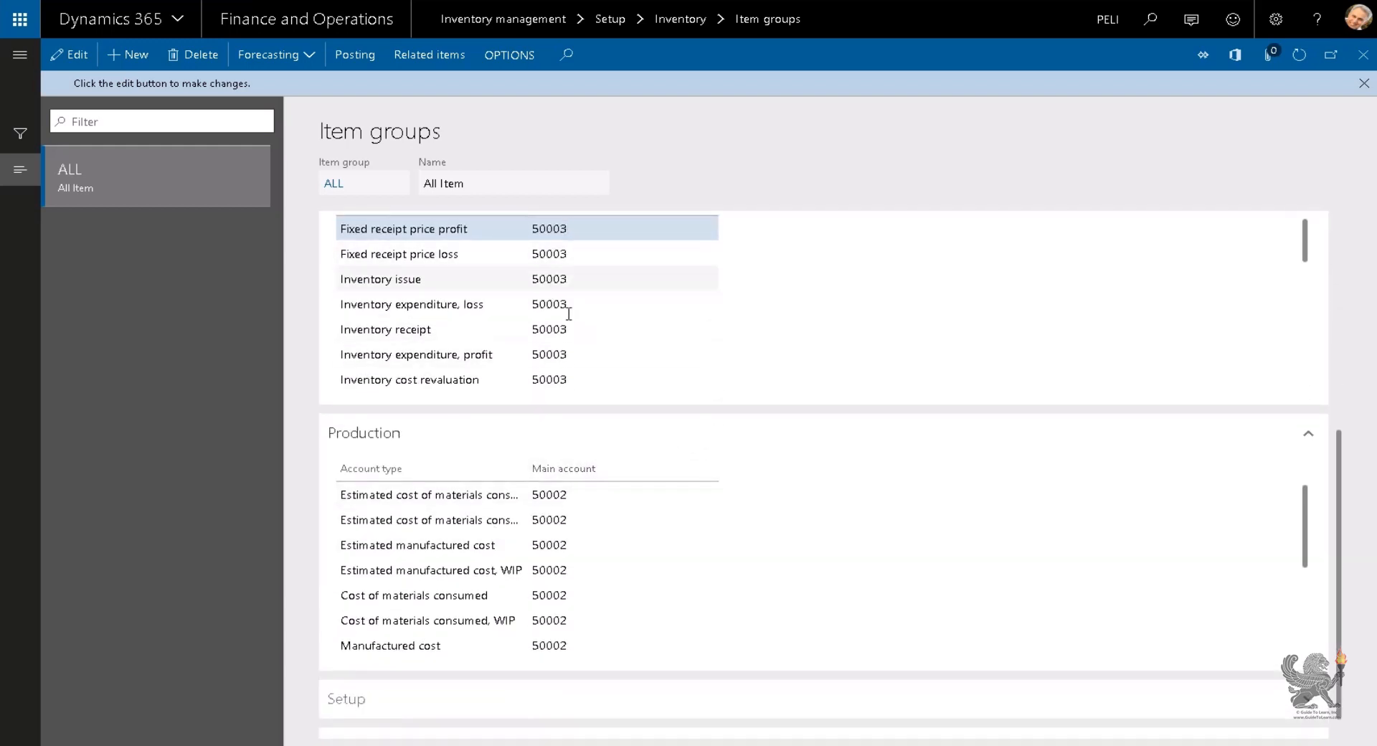
mouse_move(638, 327)
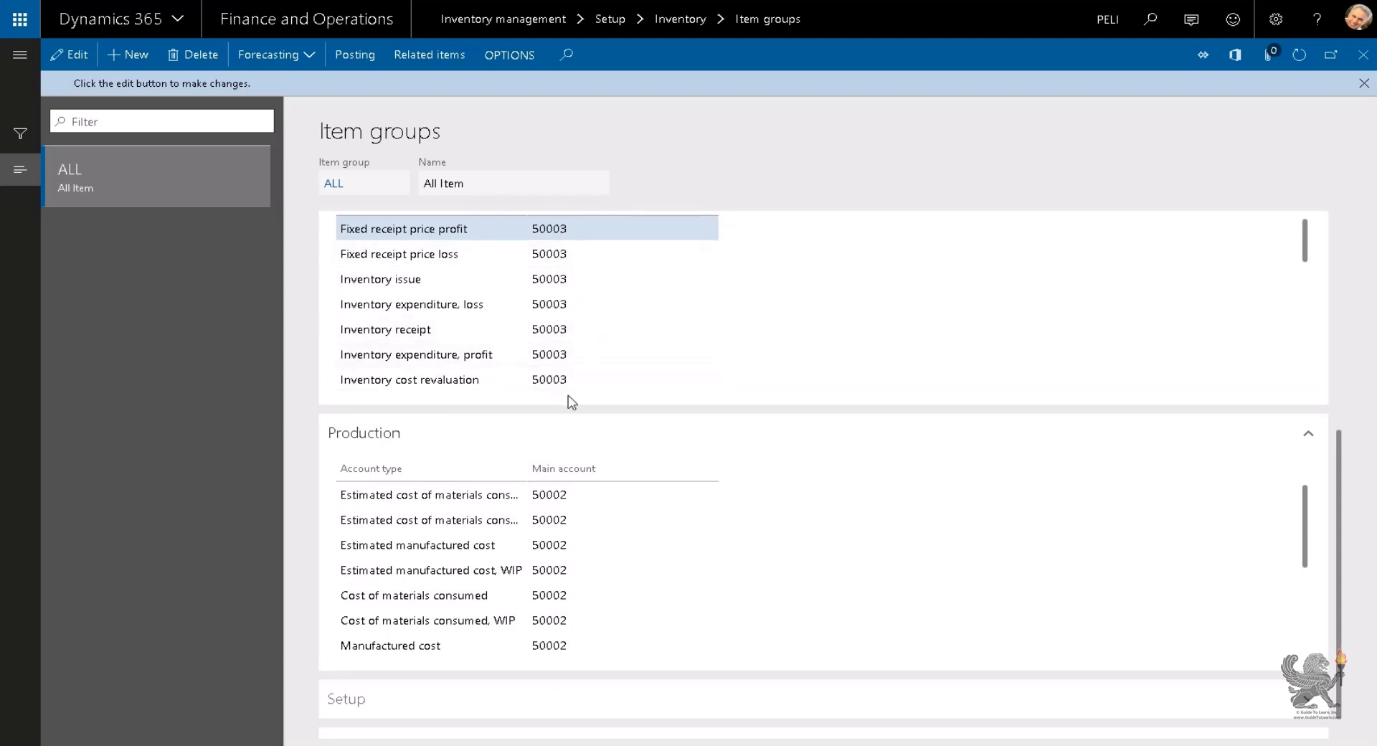
Step: Switch the active company to USMF
left_click(1111, 30)
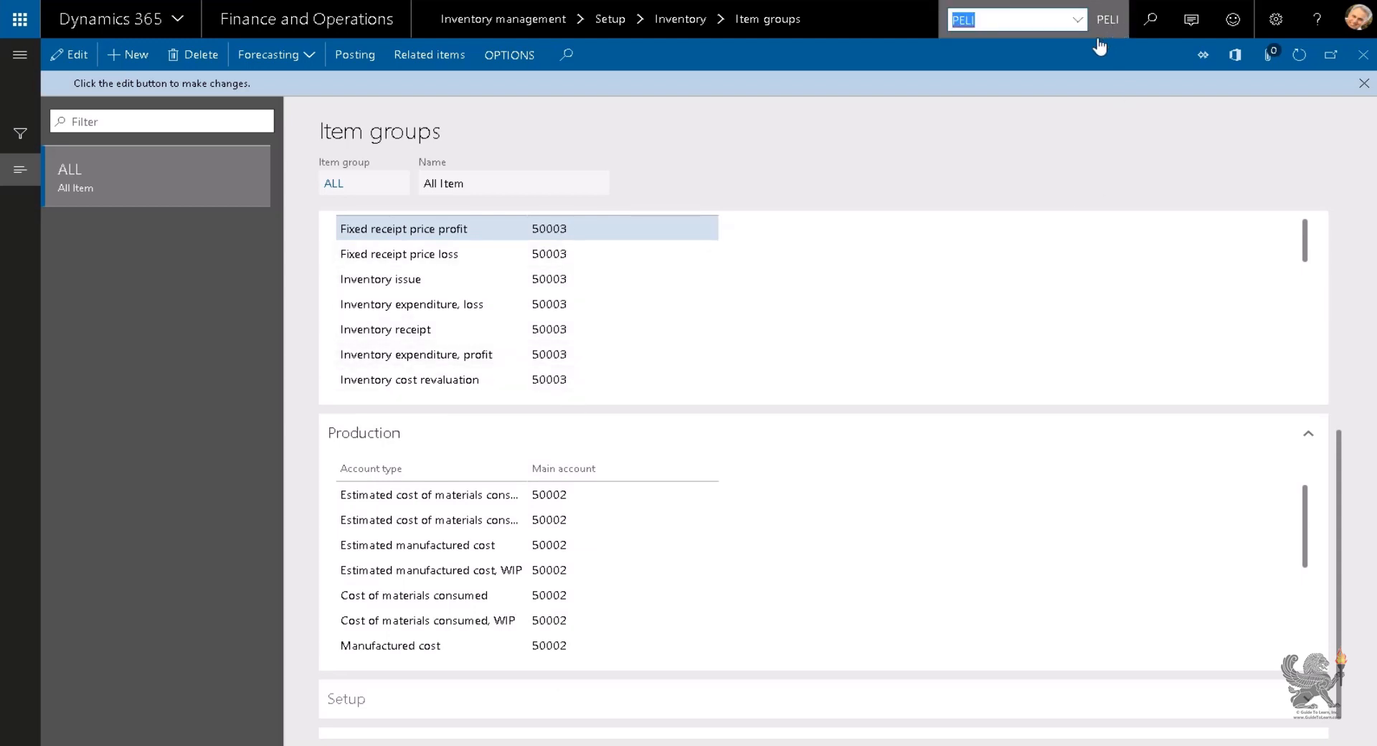
type("USMF")
key("Return")
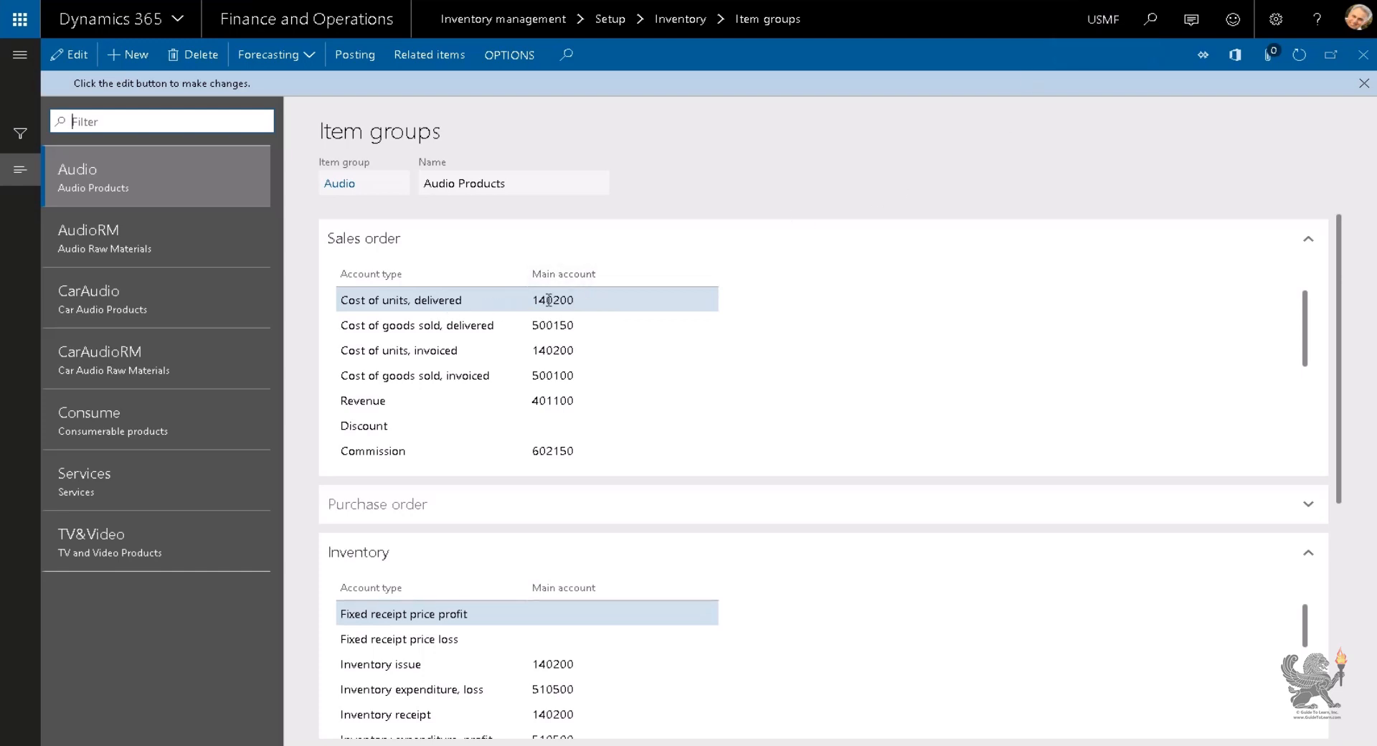
Step: View the details of the main account assigned to Cost of goods sold, delivered for the Audio item group, and return to Item groups
mouse_move(548, 300)
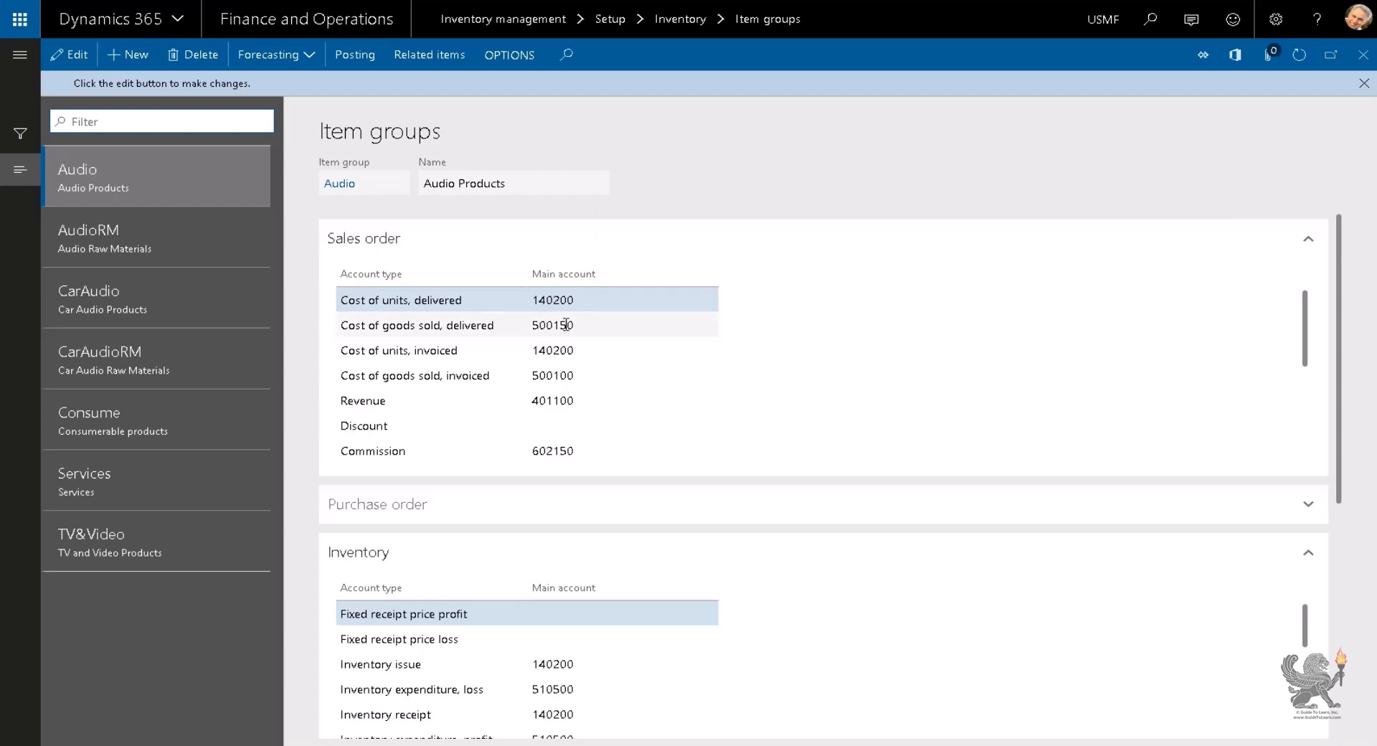
left_click(566, 325)
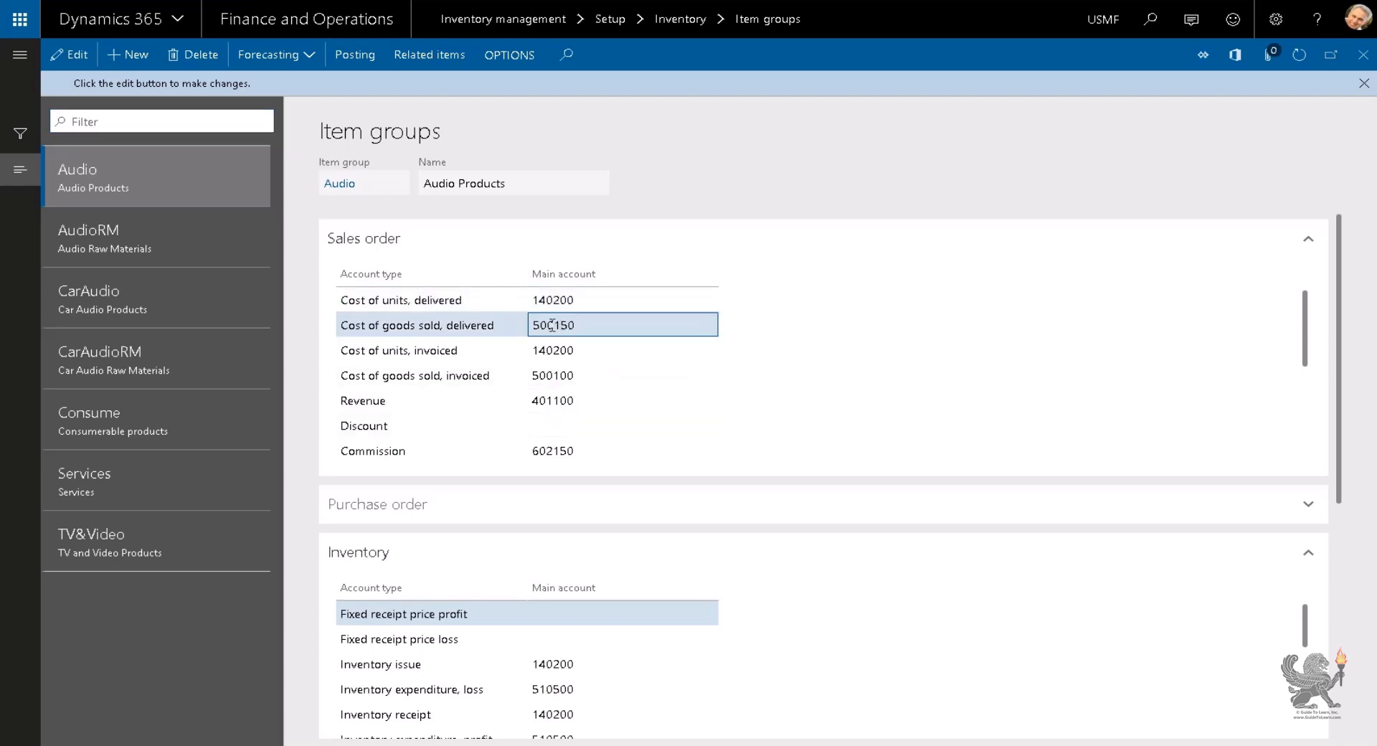
right_click(541, 325)
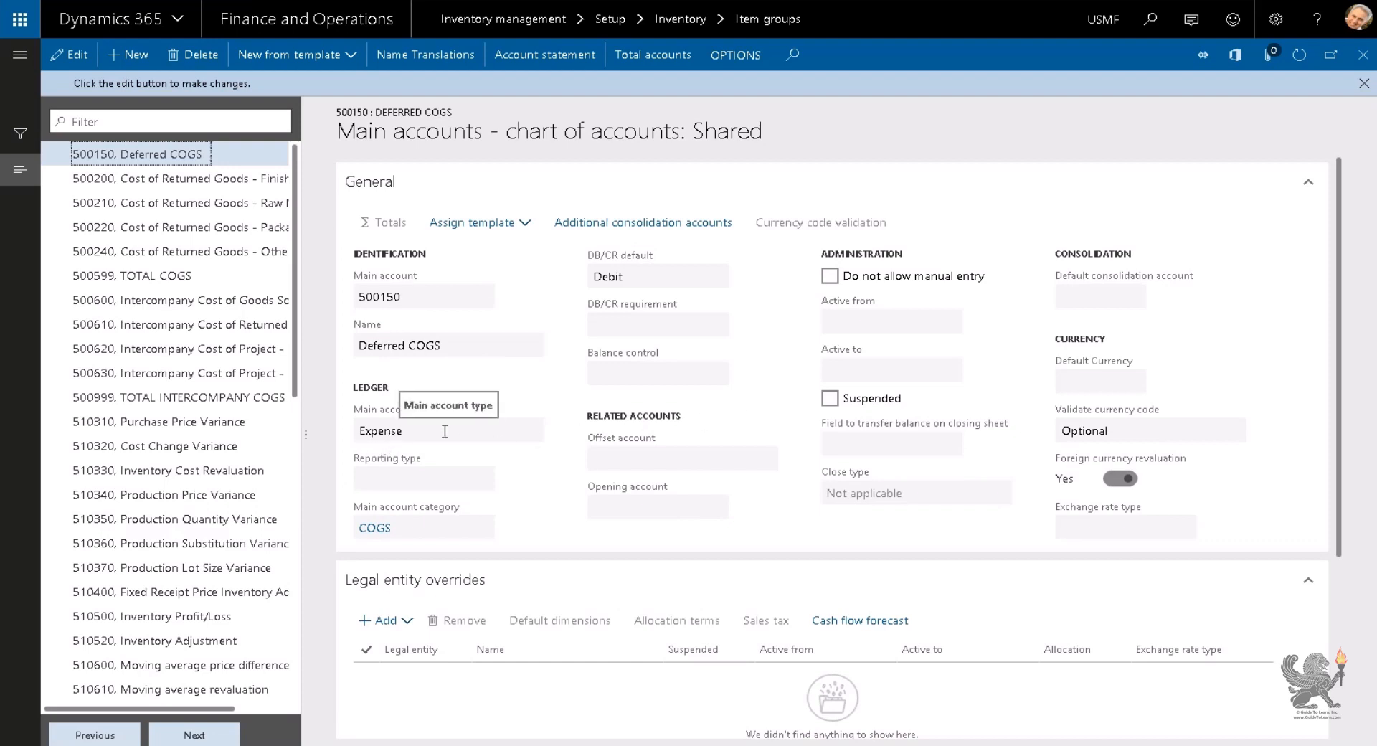
left_click(1362, 55)
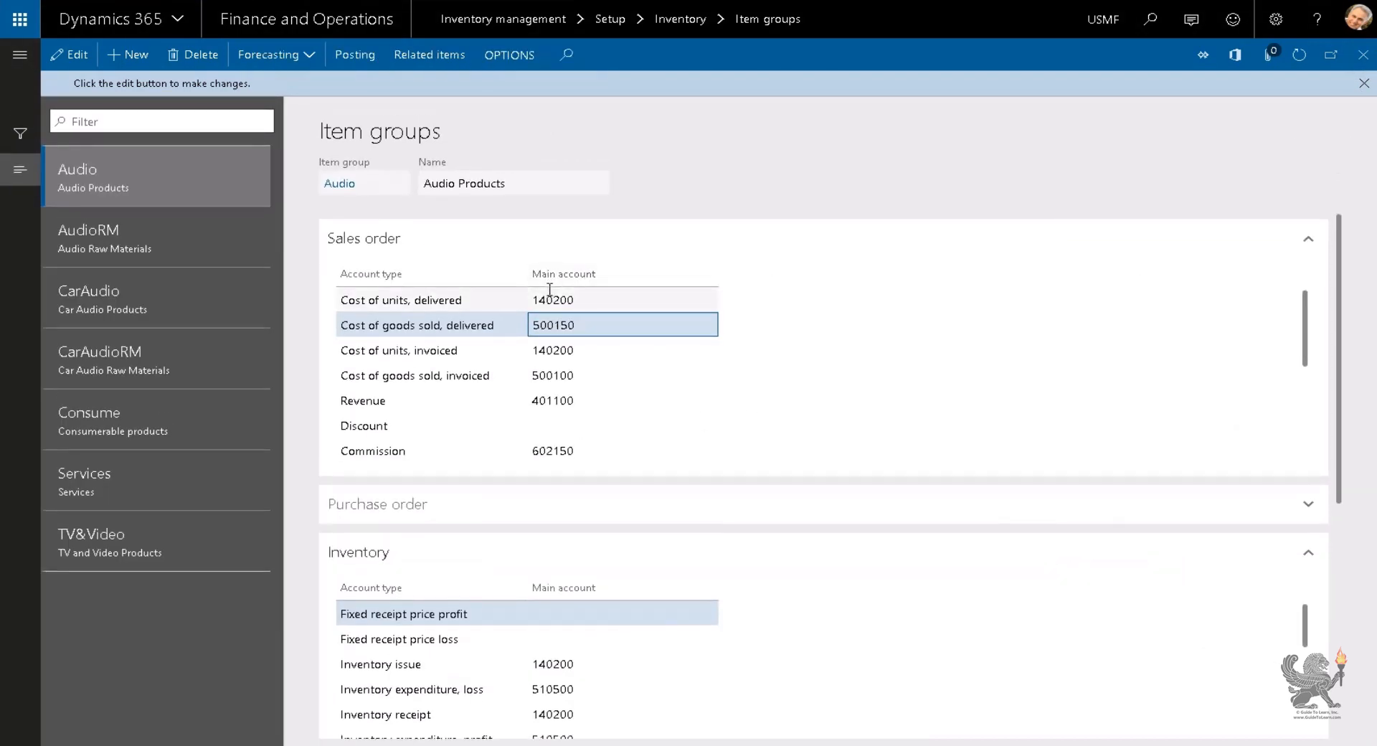
Step: View the details of the main account assigned to Cost of units, delivered for the Audio group, and return to Item groups
left_click(551, 298)
right_click(572, 300)
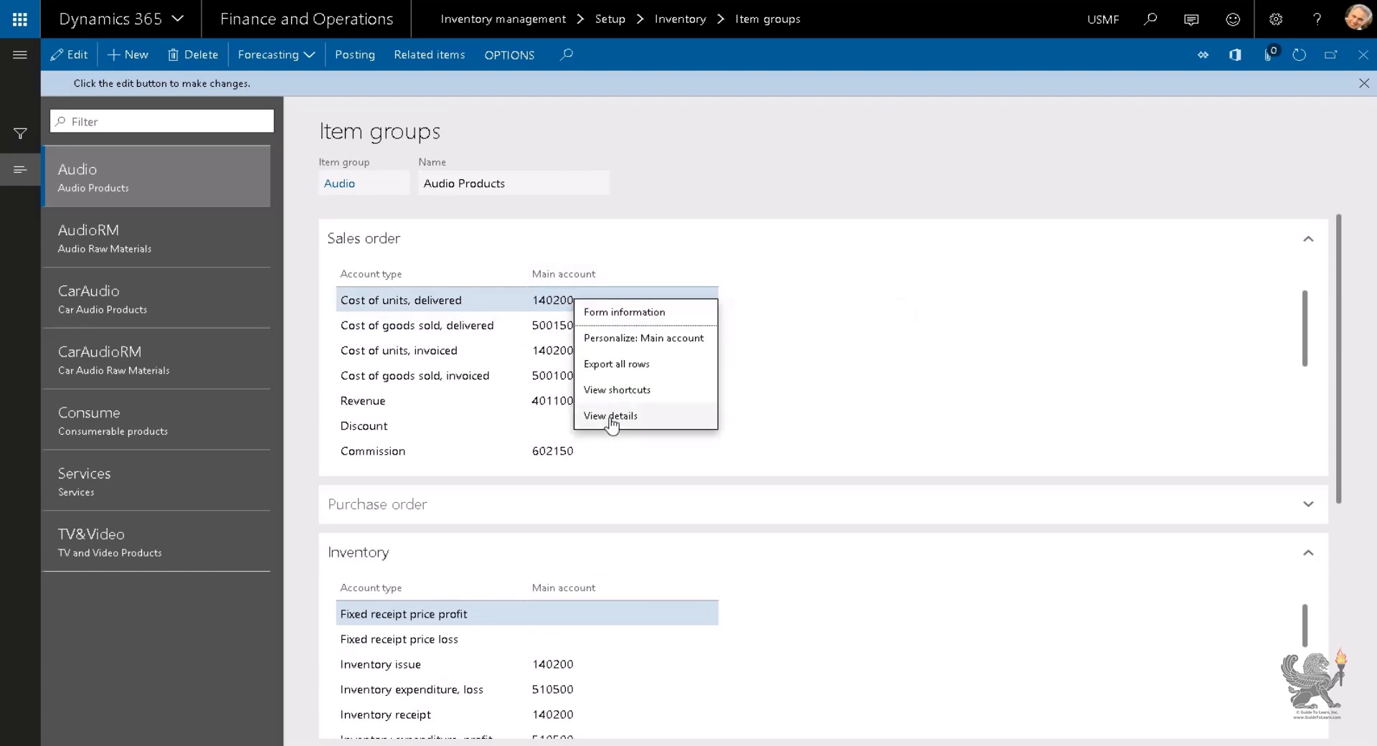
left_click(610, 418)
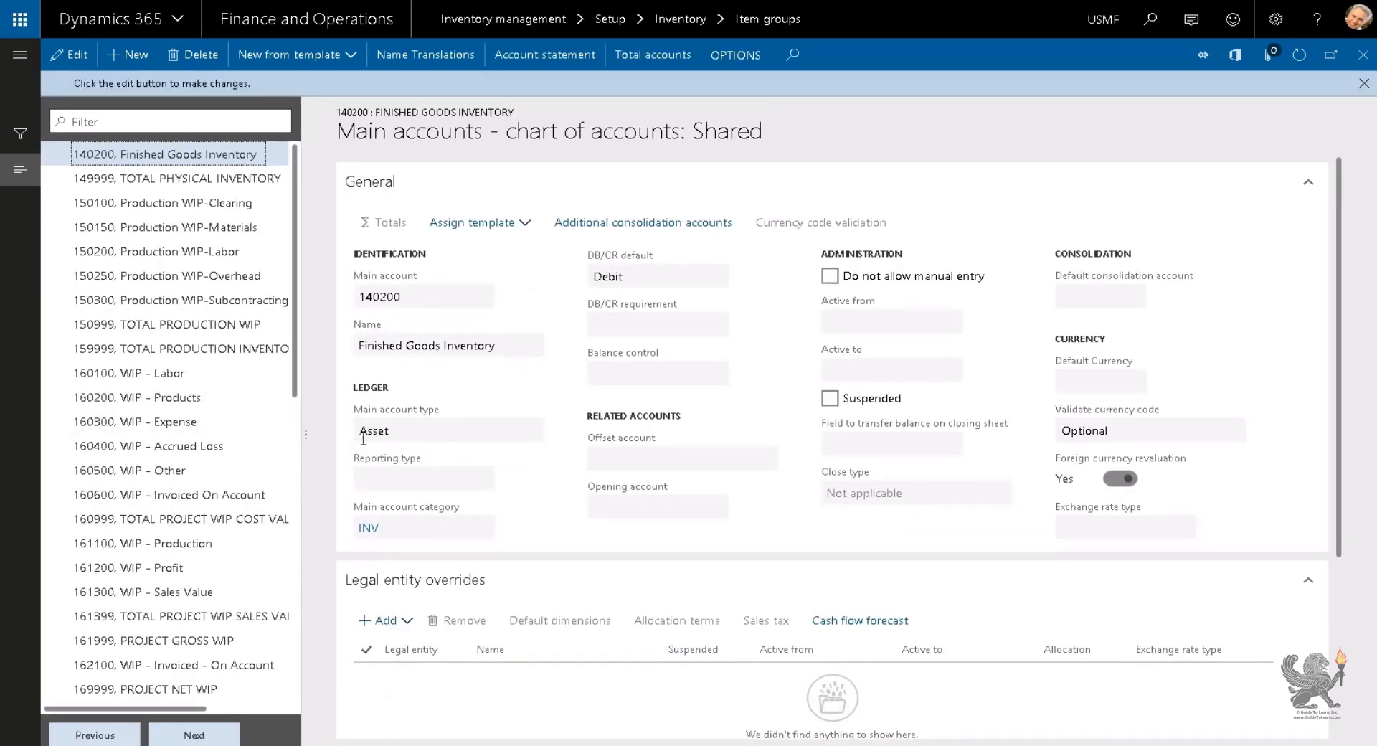
left_click(1363, 54)
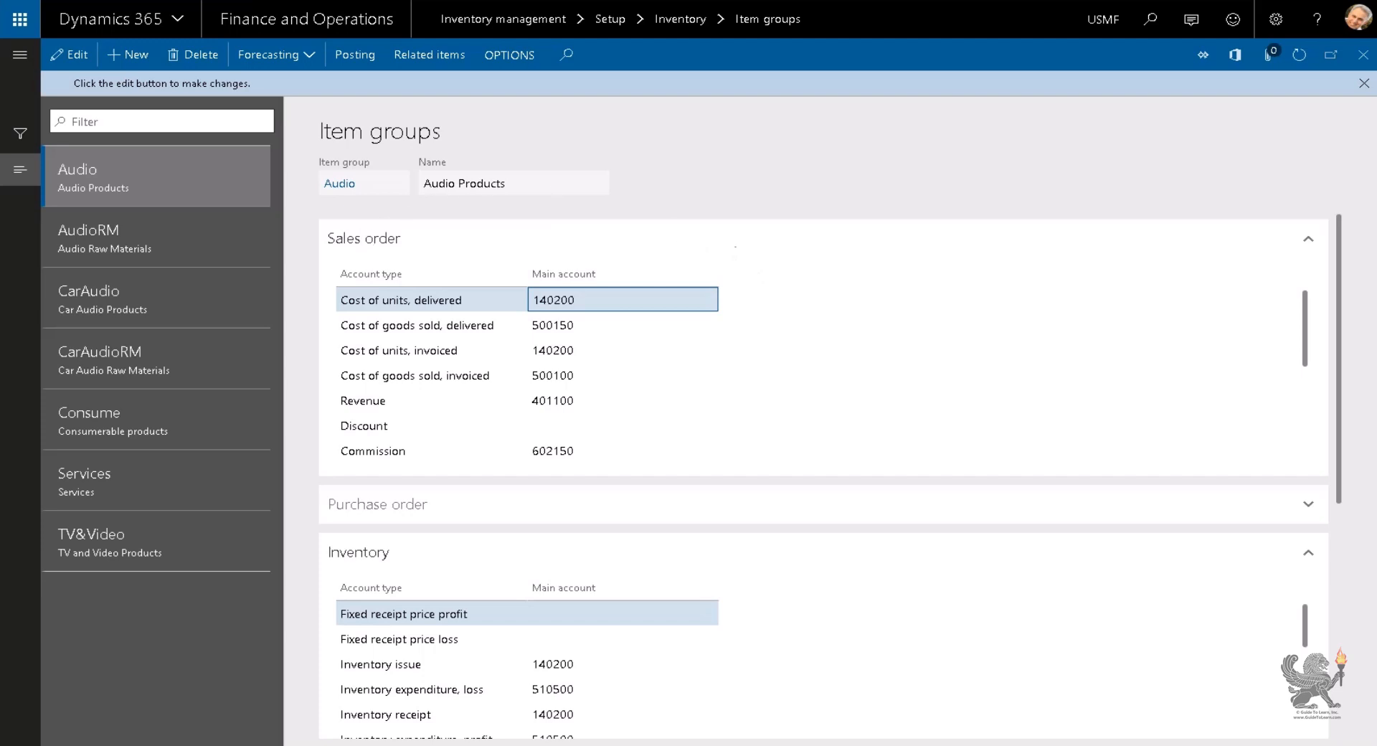
Step: Leave Item groups and open the Item model groups page from Inventory management's Inventory setup
left_click_drag(317, 125, 451, 126)
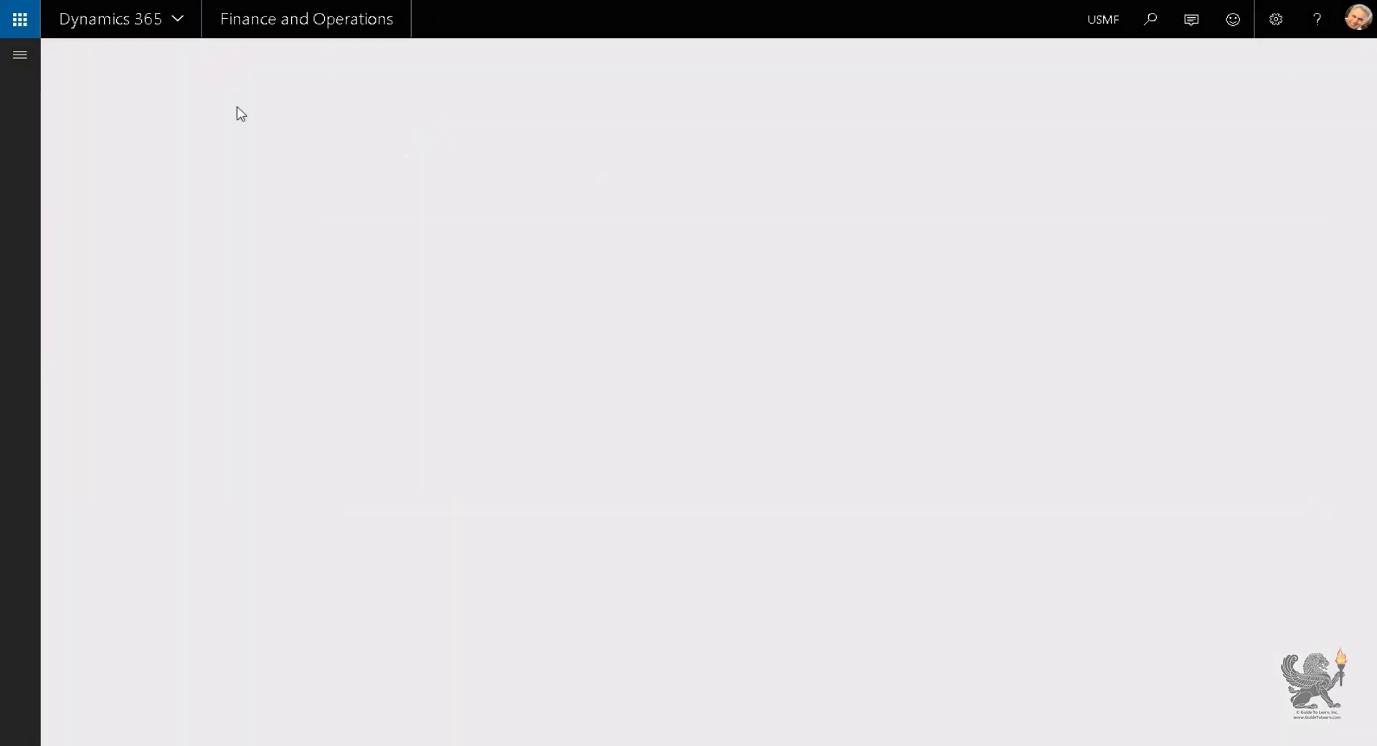
left_click(14, 57)
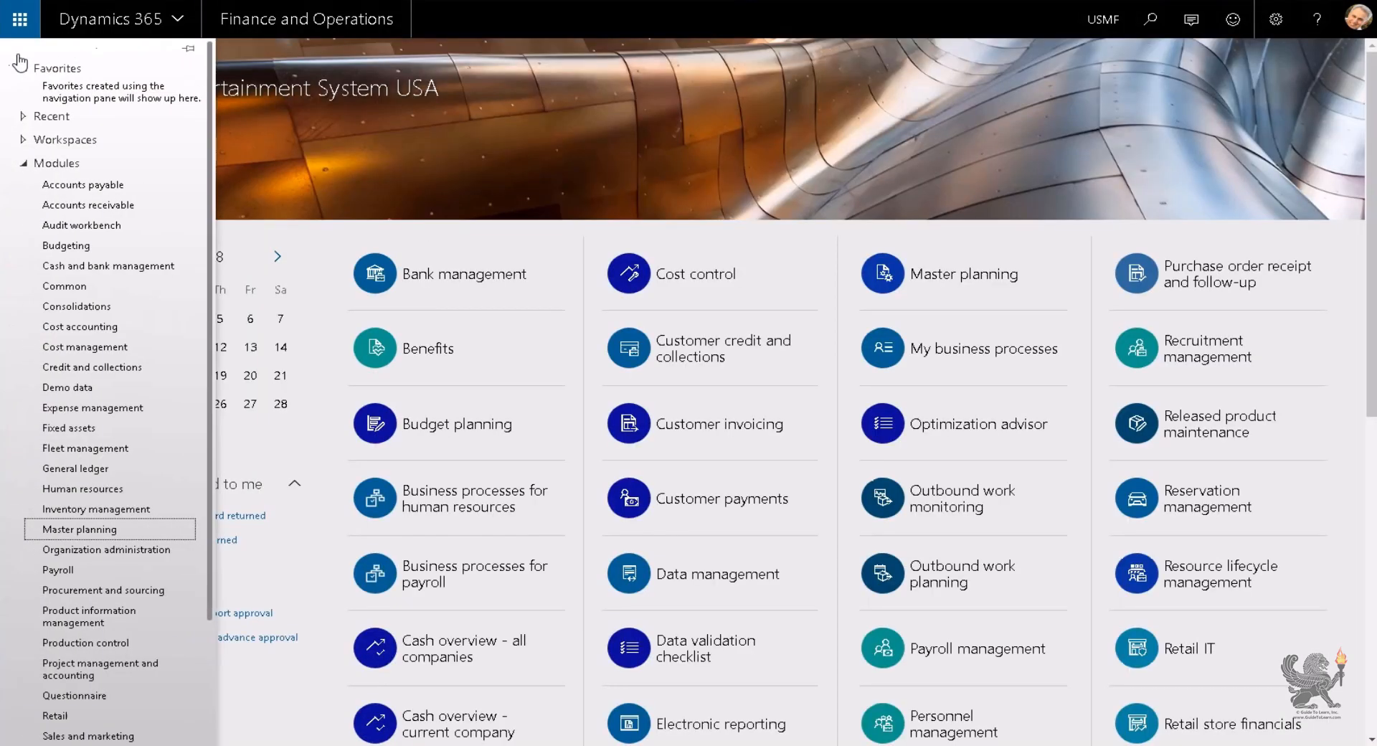
left_click(87, 510)
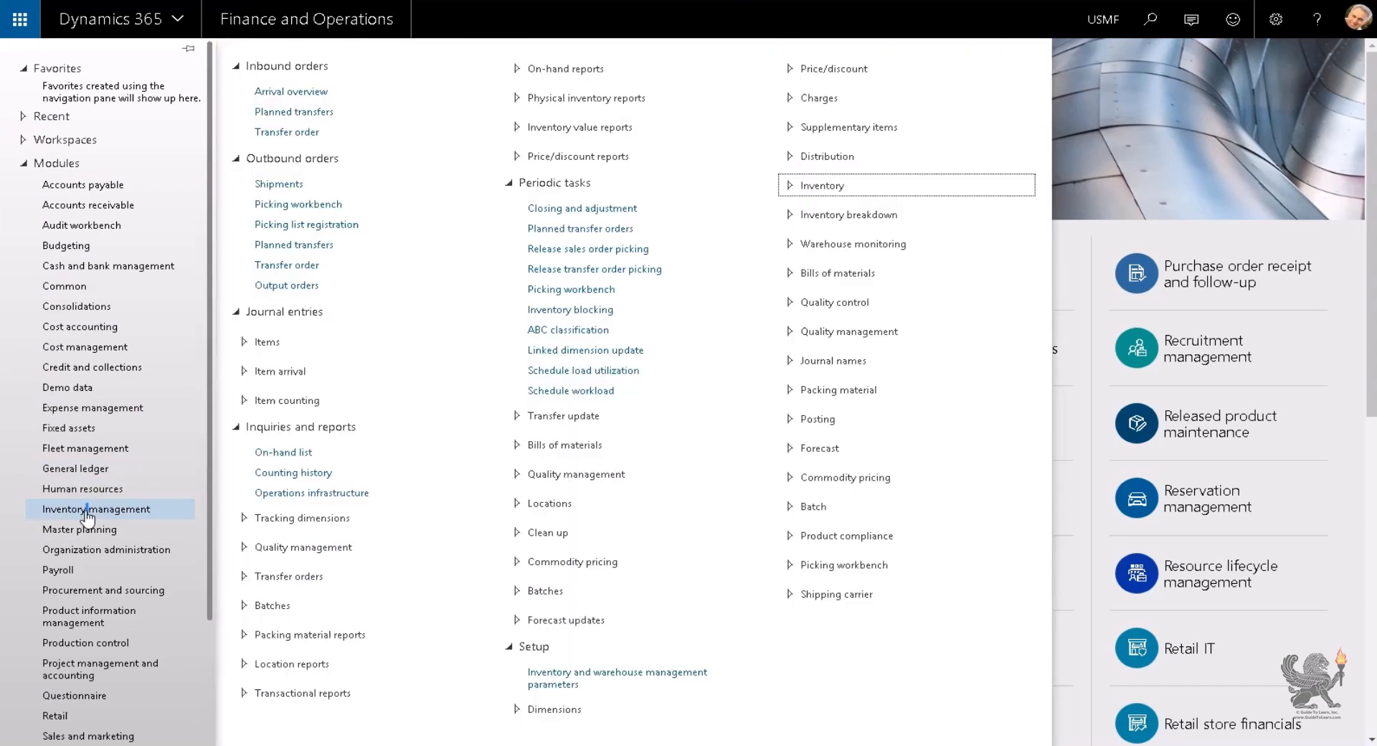
left_click(822, 187)
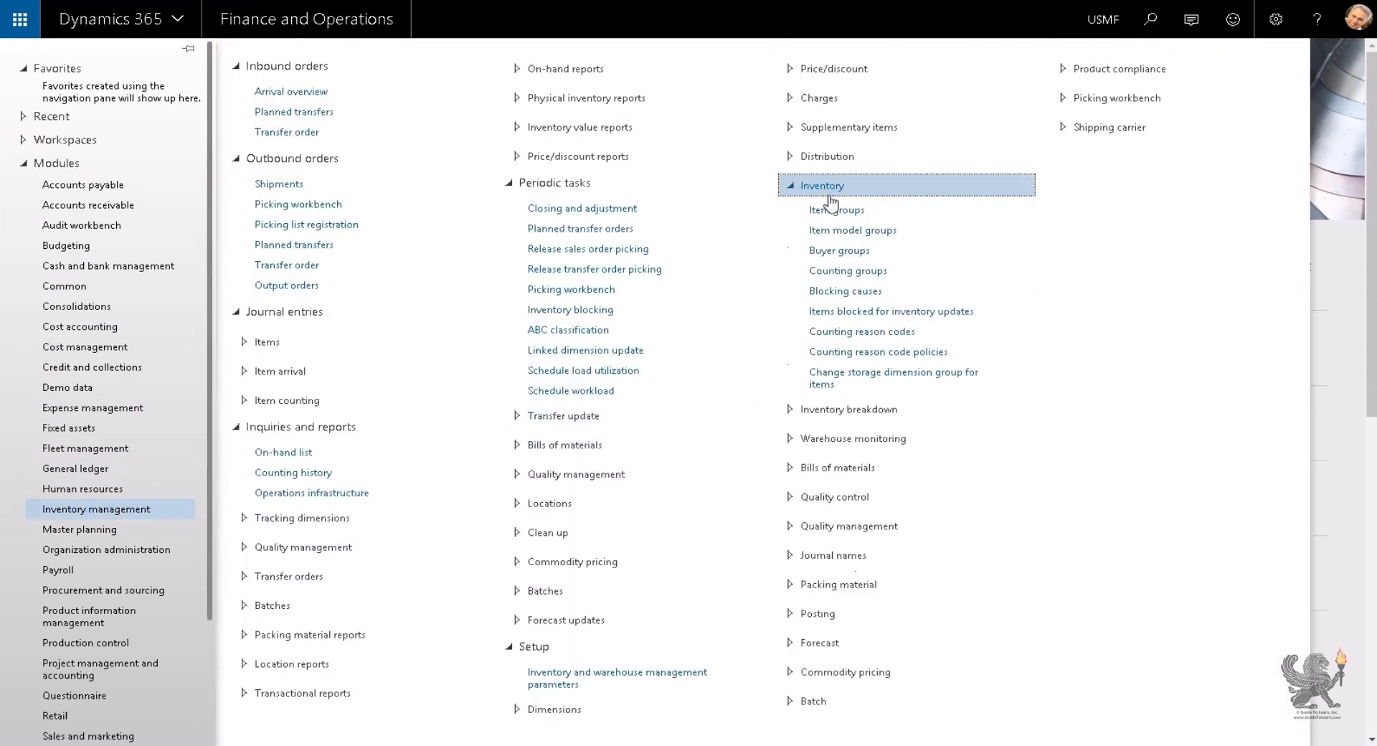
left_click(852, 231)
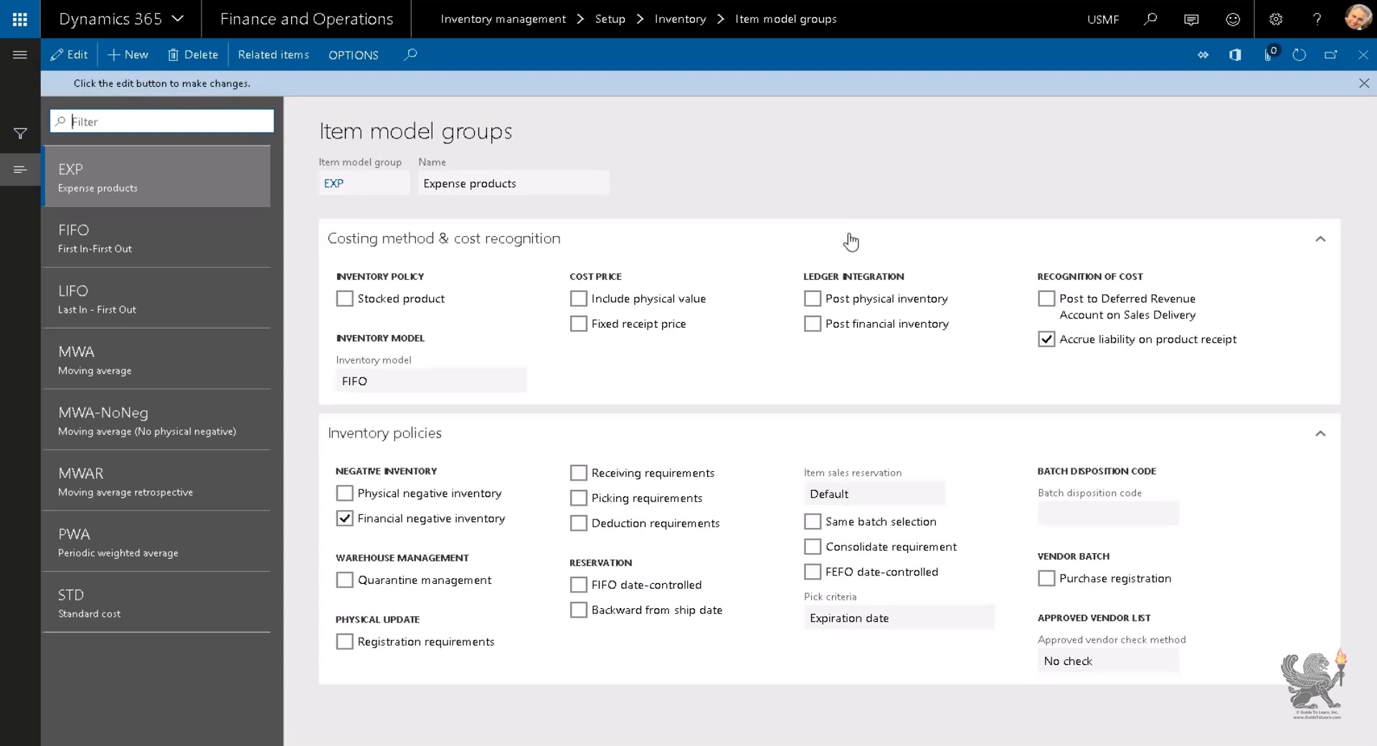
left_click(1151, 20)
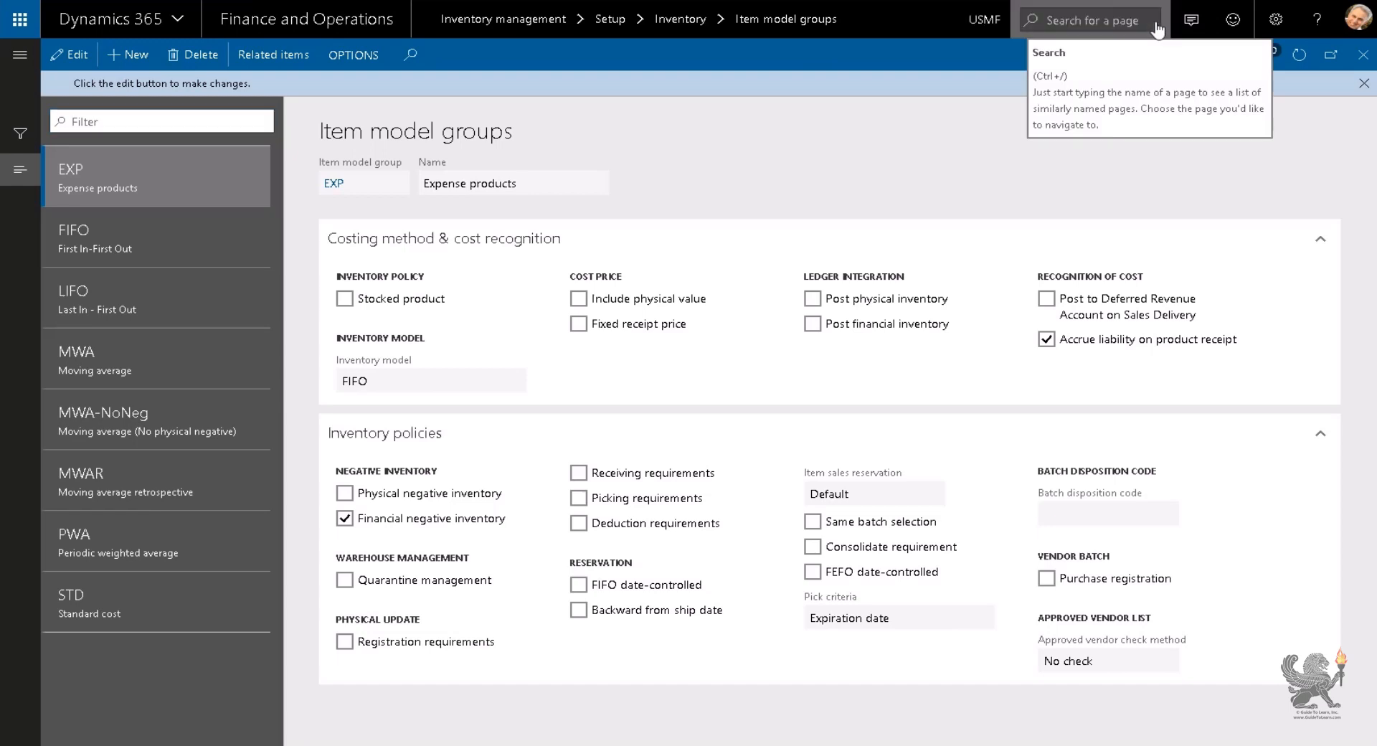
type("PELI")
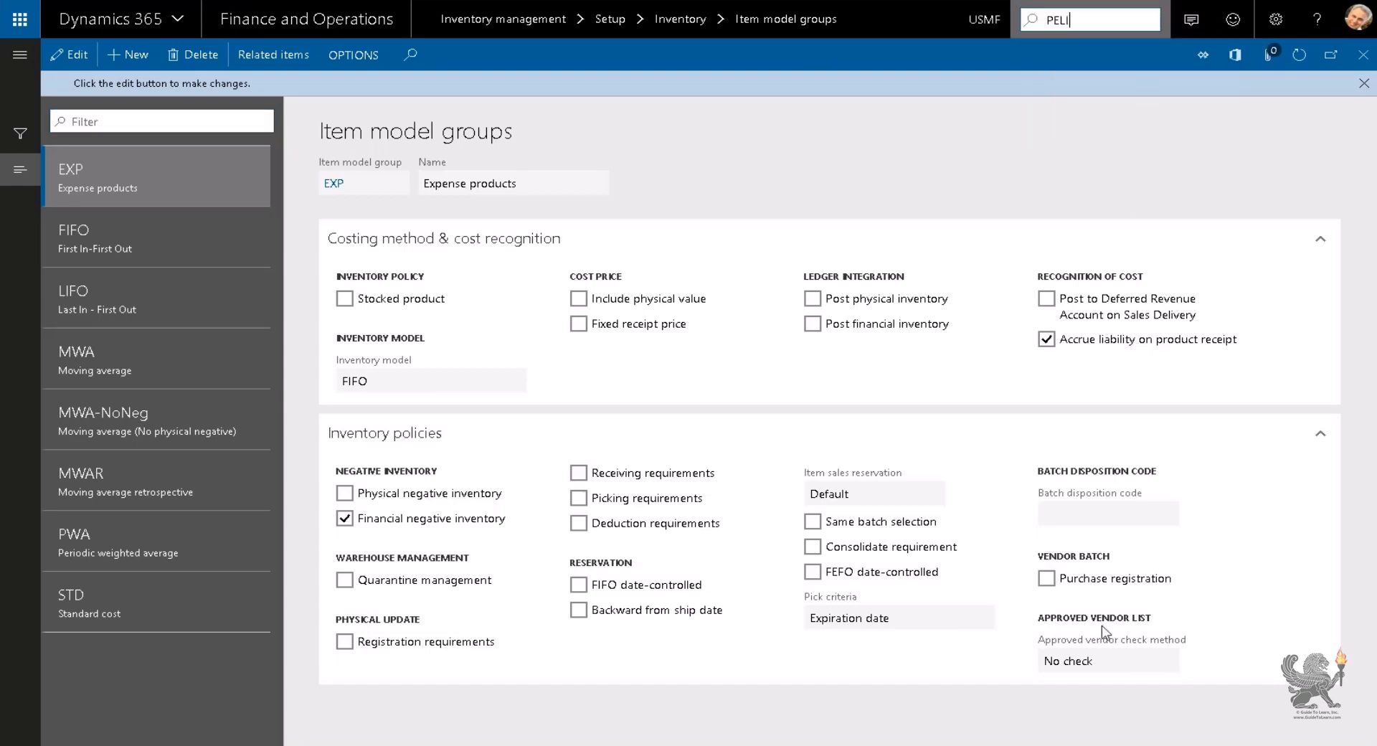
key("Tab")
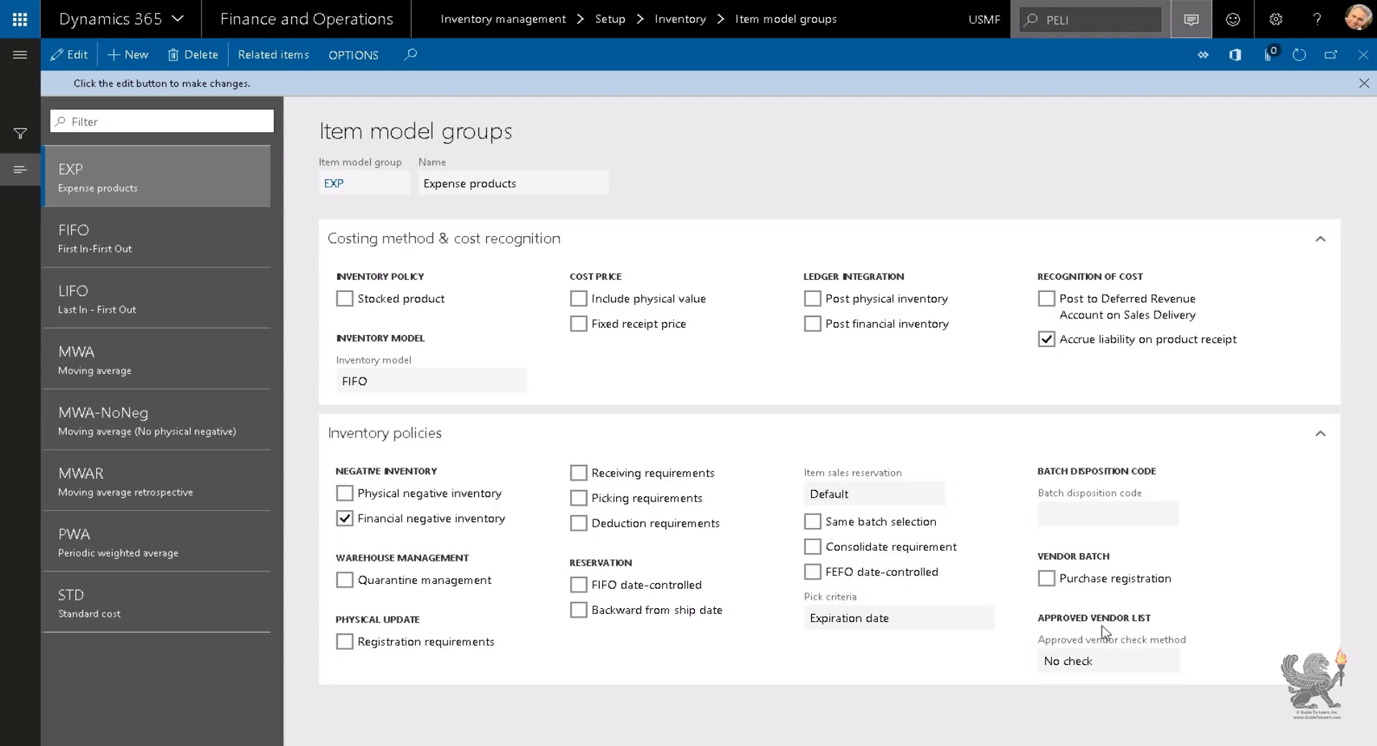
key("shift+Tab")
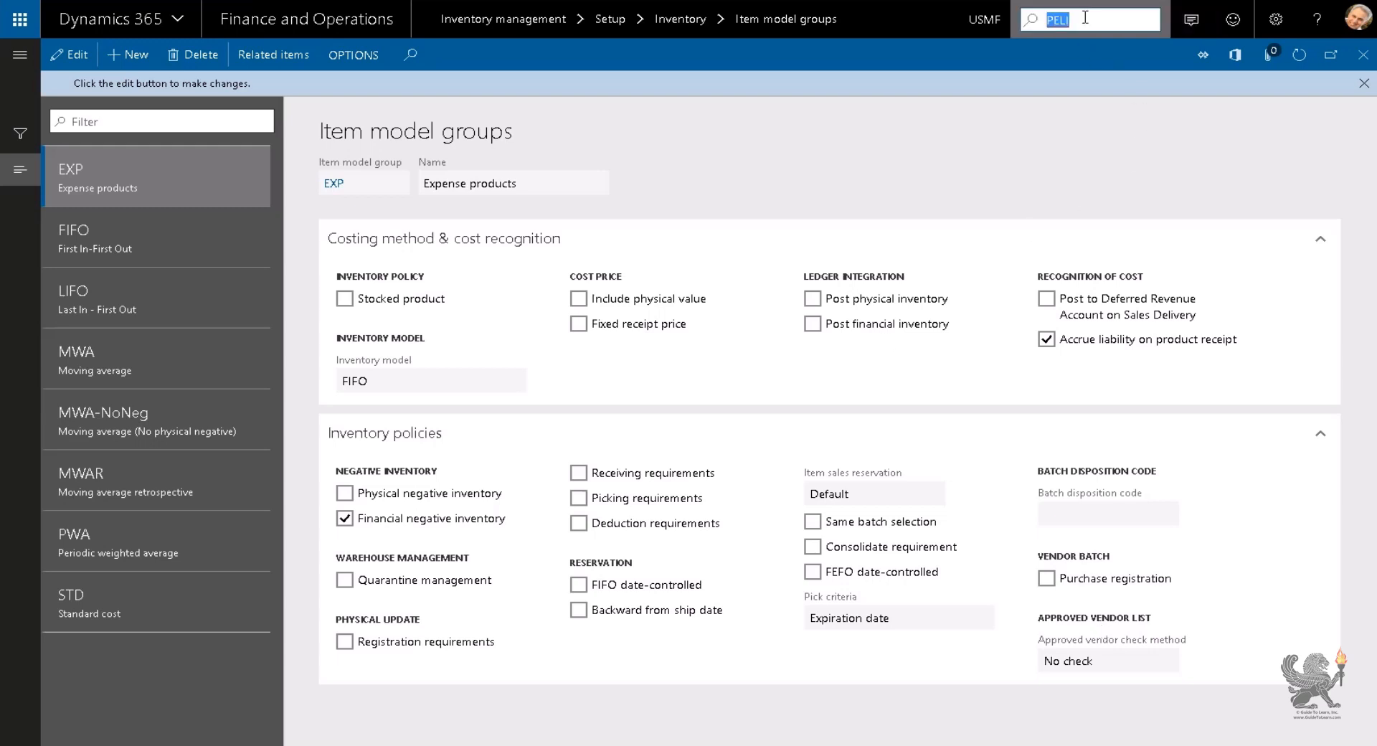
Step: Switch the active company to PELI and view the settings of its FIFO item model group
left_click(993, 23)
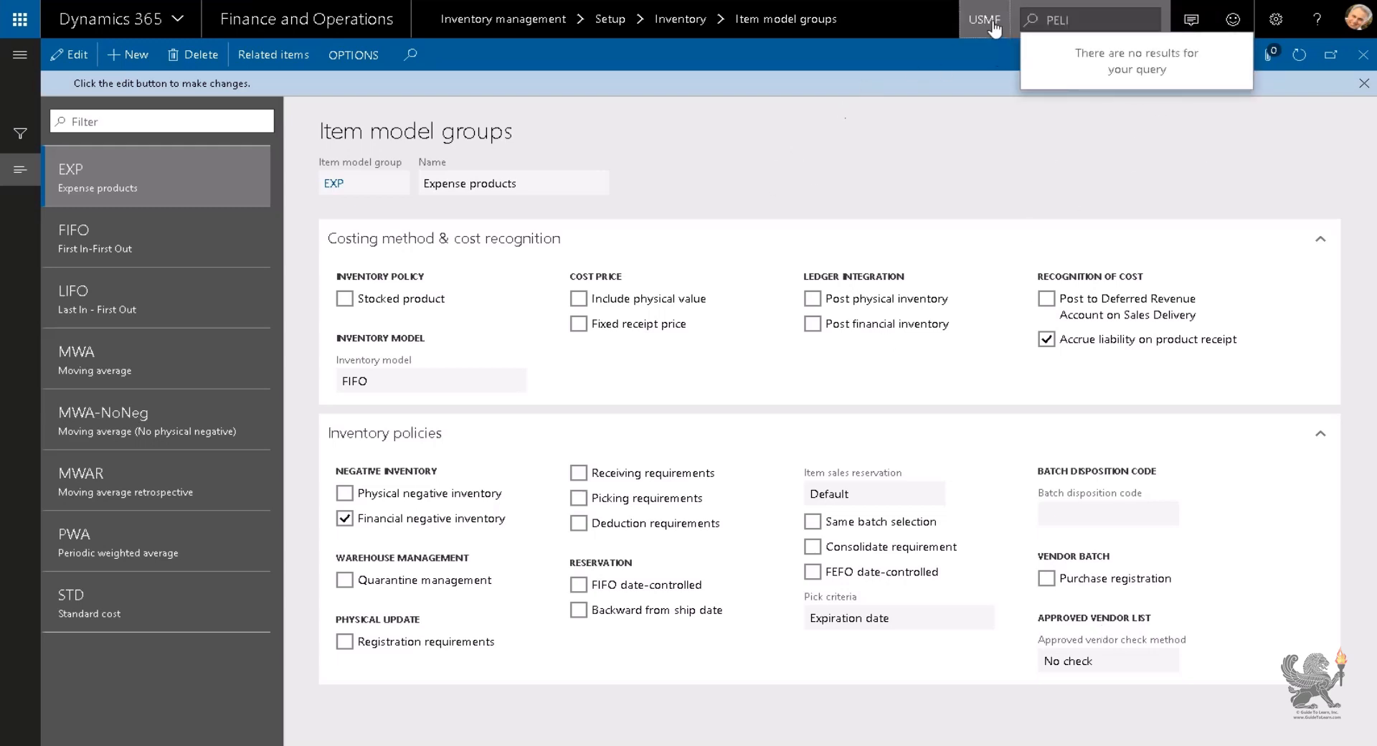
left_click(993, 24)
type("PELI")
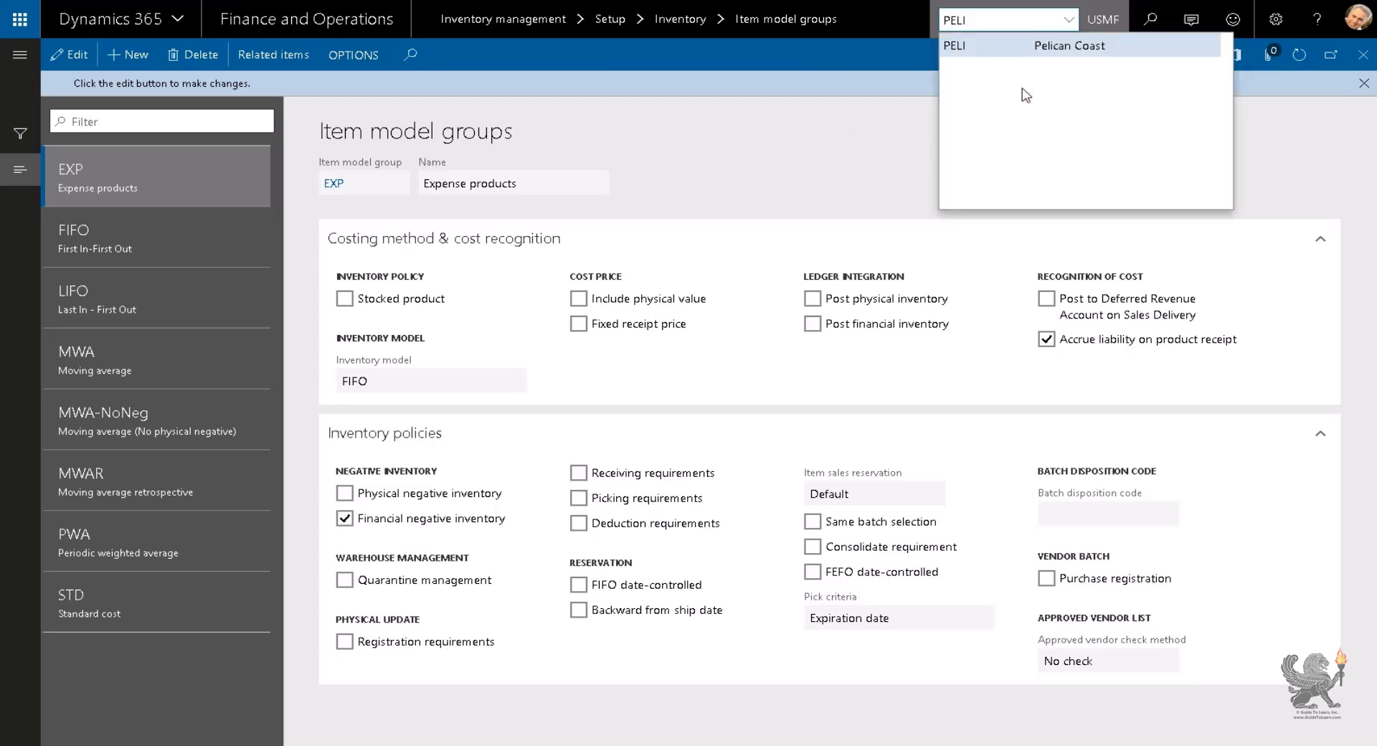
key("Return")
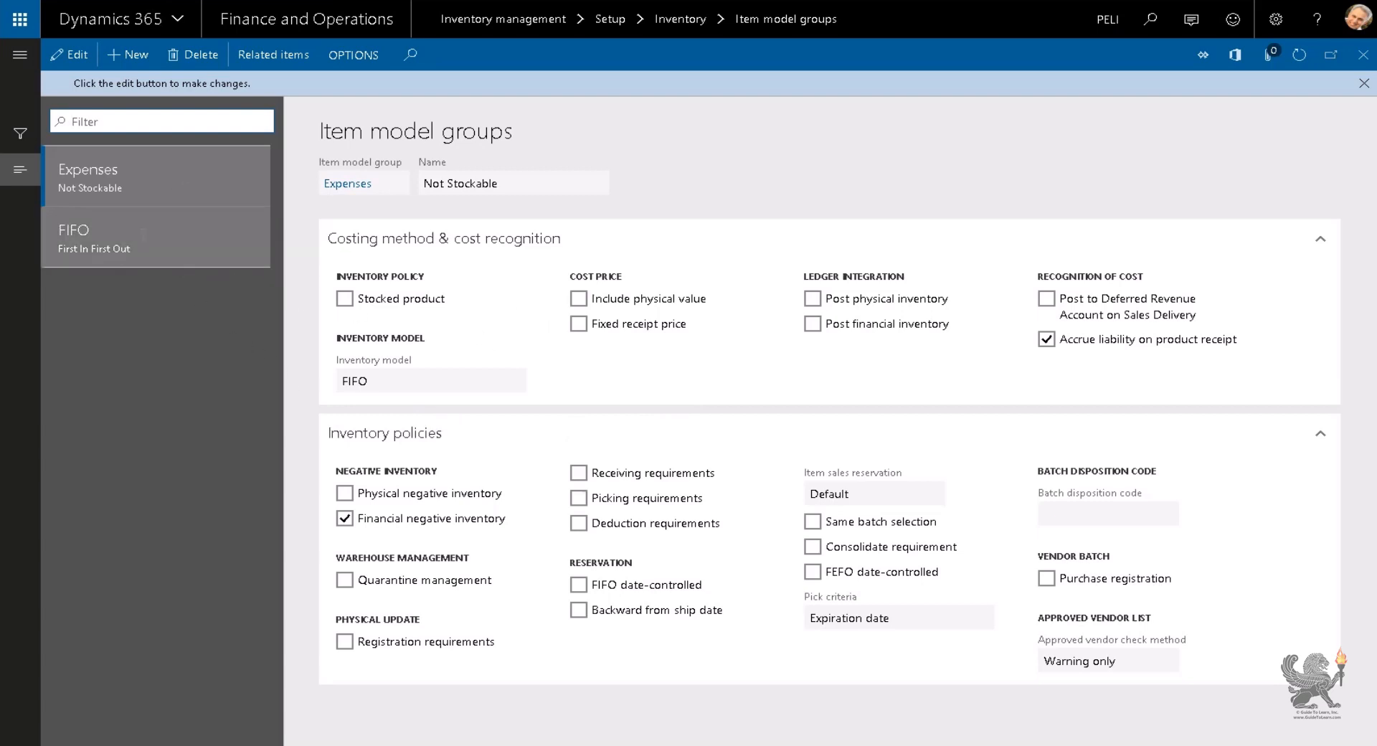
left_click(144, 234)
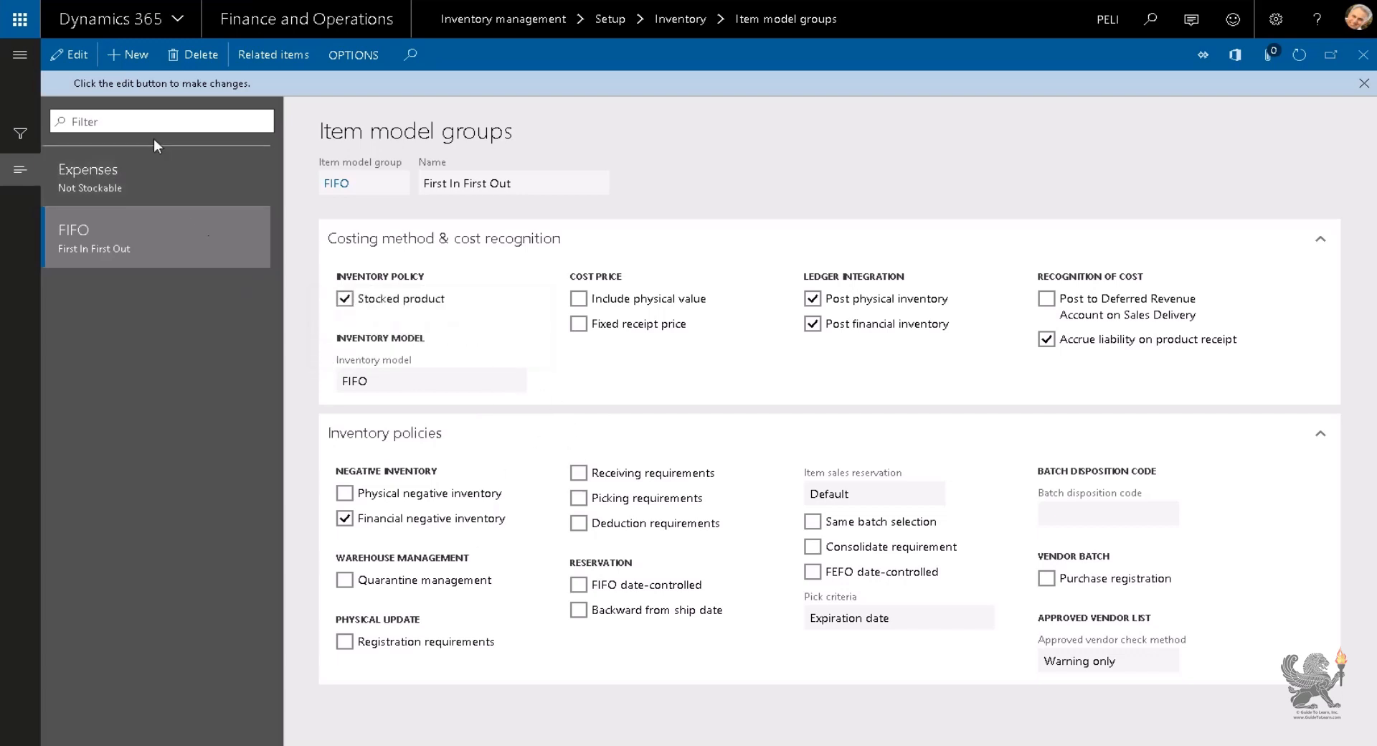
left_click(126, 38)
left_click(584, 122)
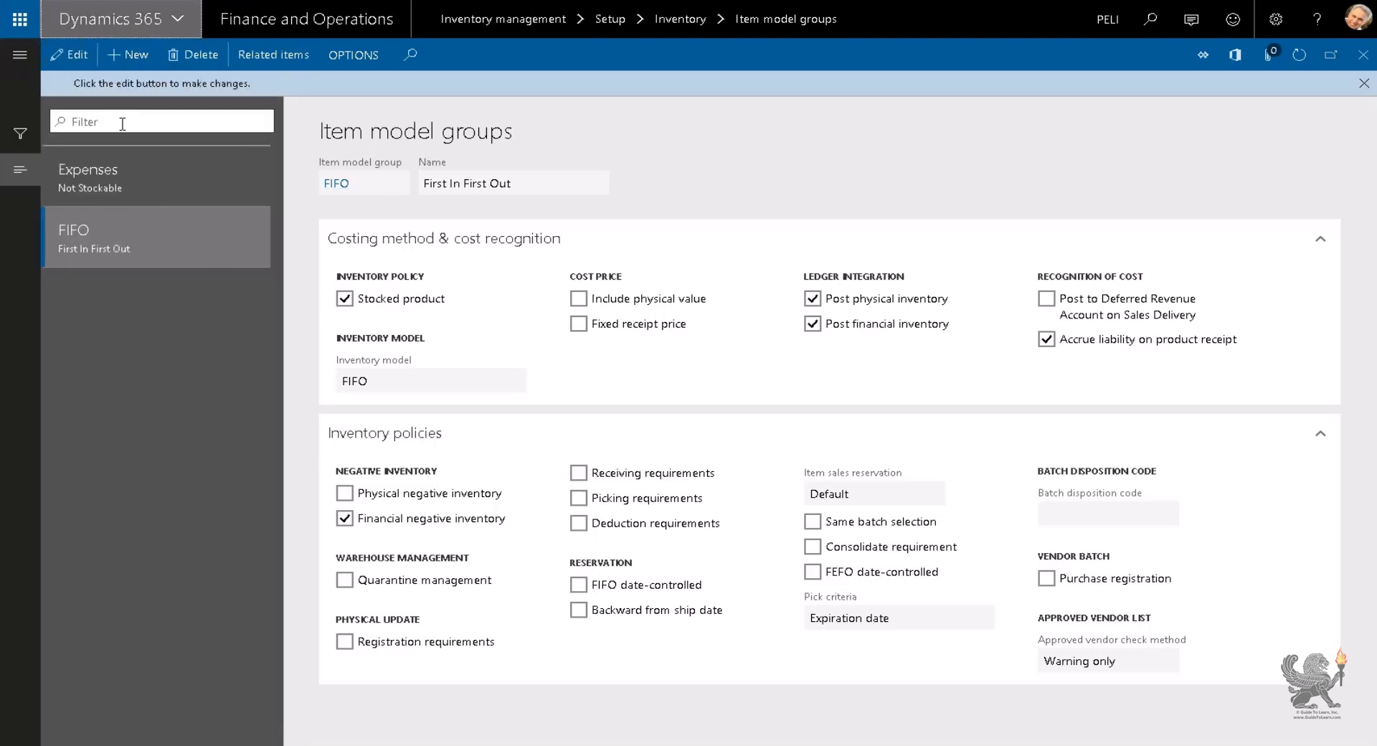
Step: Create a new item model group STD with the name Standard Costing
left_click(138, 56)
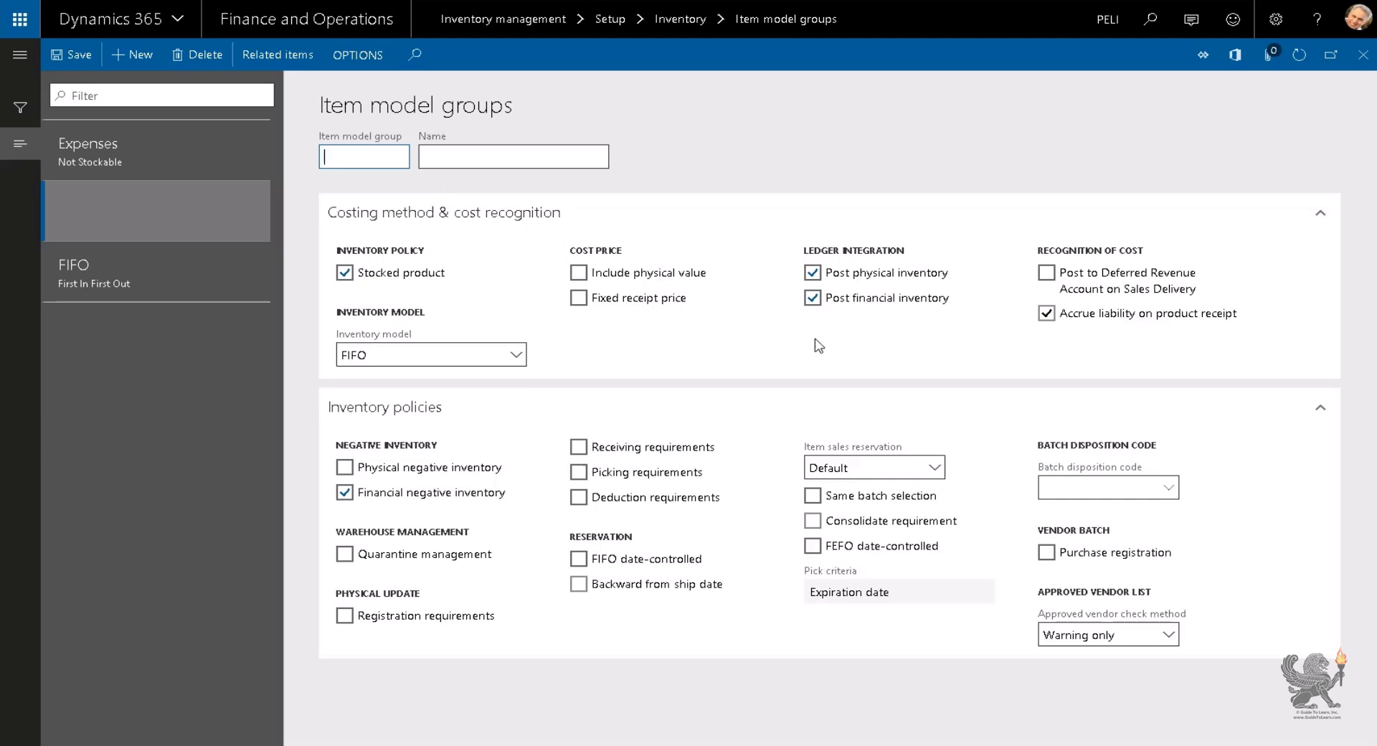
type("STD")
key("Tab")
type("Standard Costing")
key("Tab")
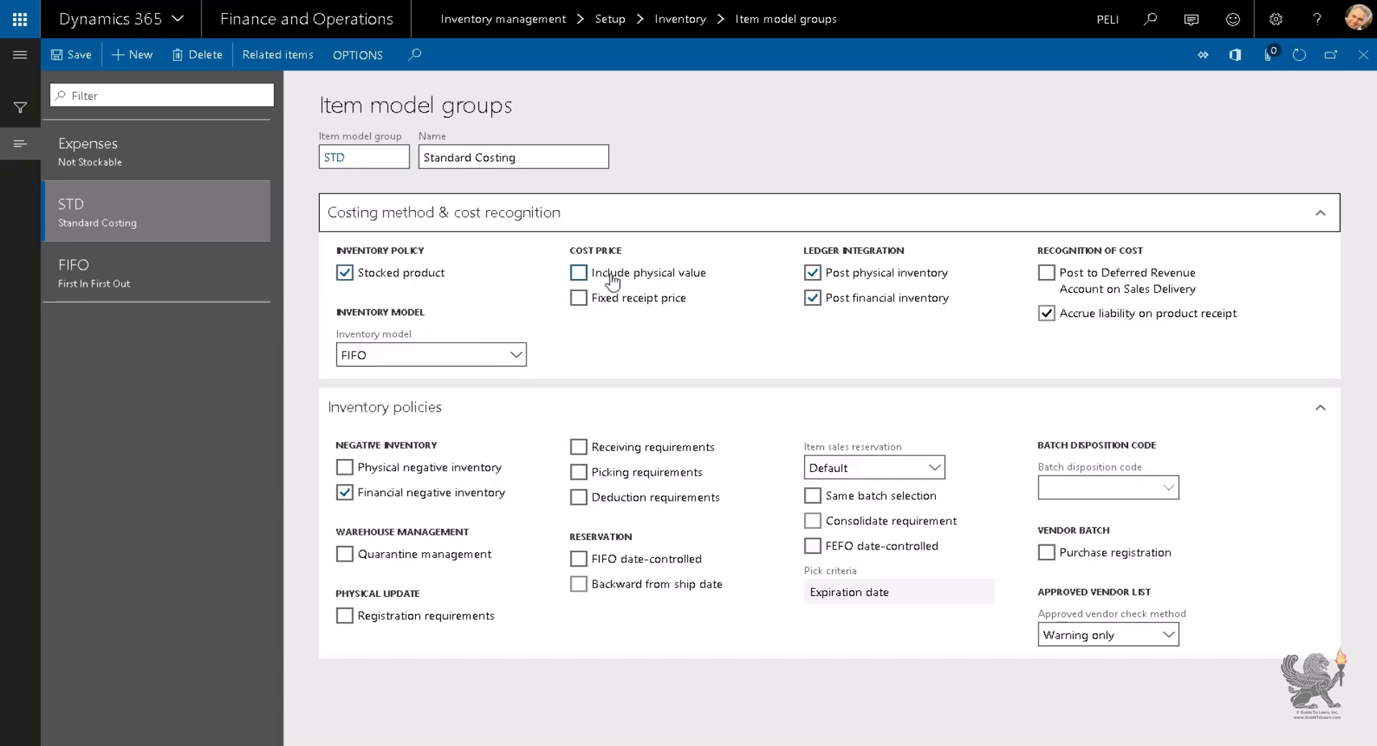
Step: Set the STD item model group's inventory model to Standard cost after viewing the FIFO group for comparison
mouse_move(697, 285)
left_click(194, 276)
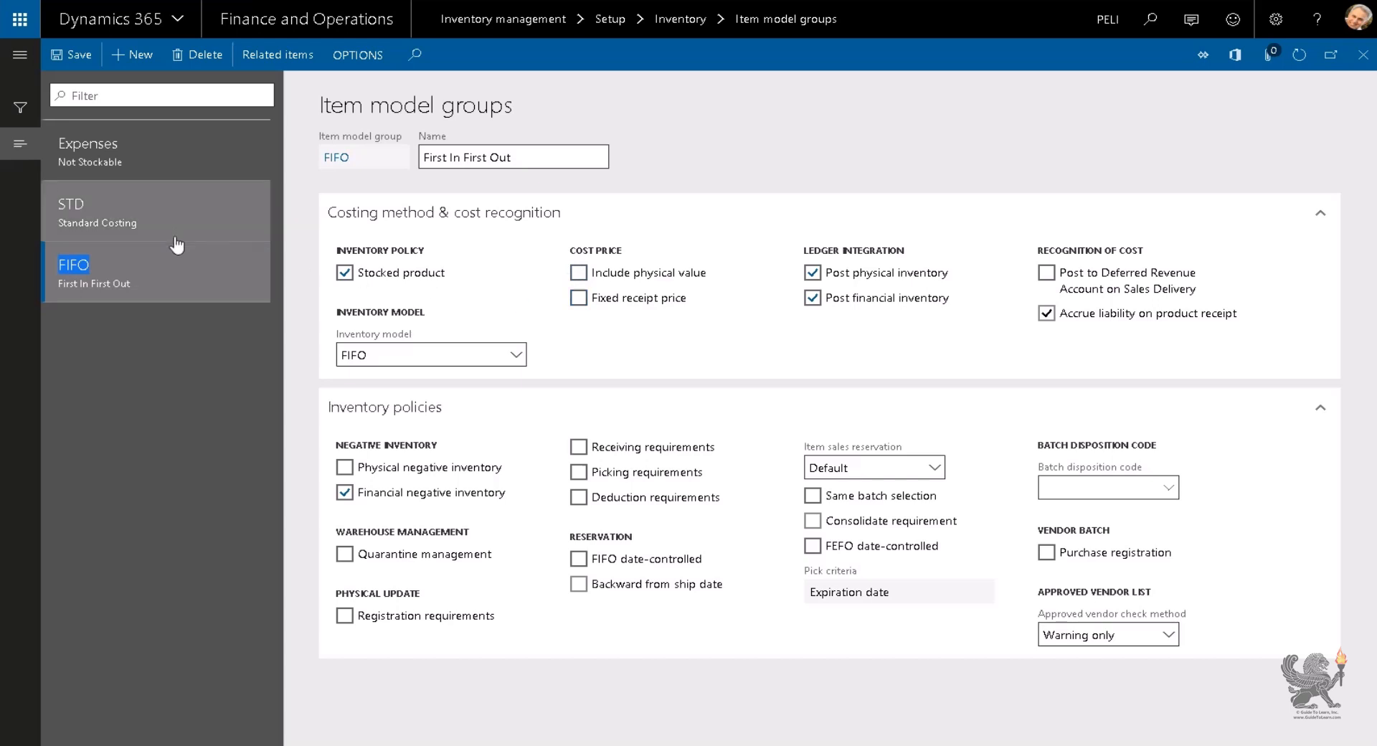
left_click(170, 206)
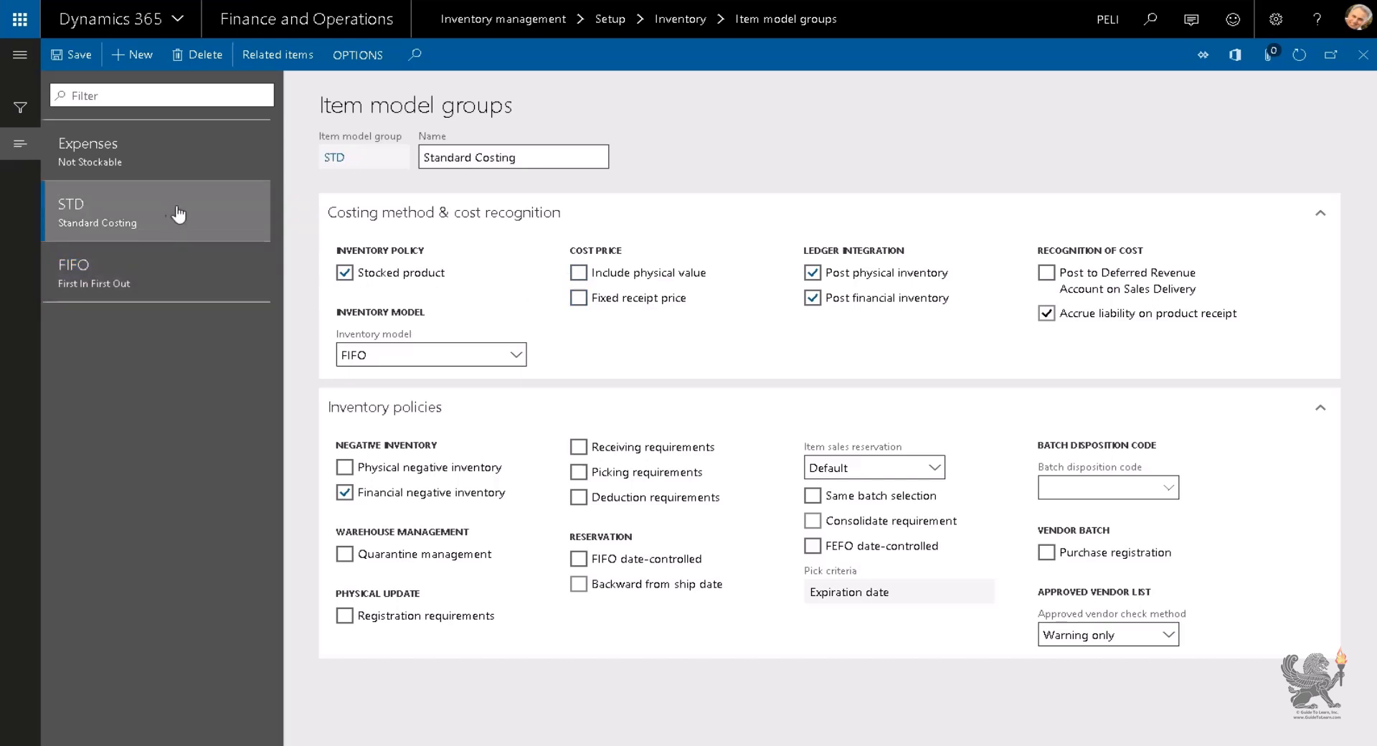
left_click(515, 355)
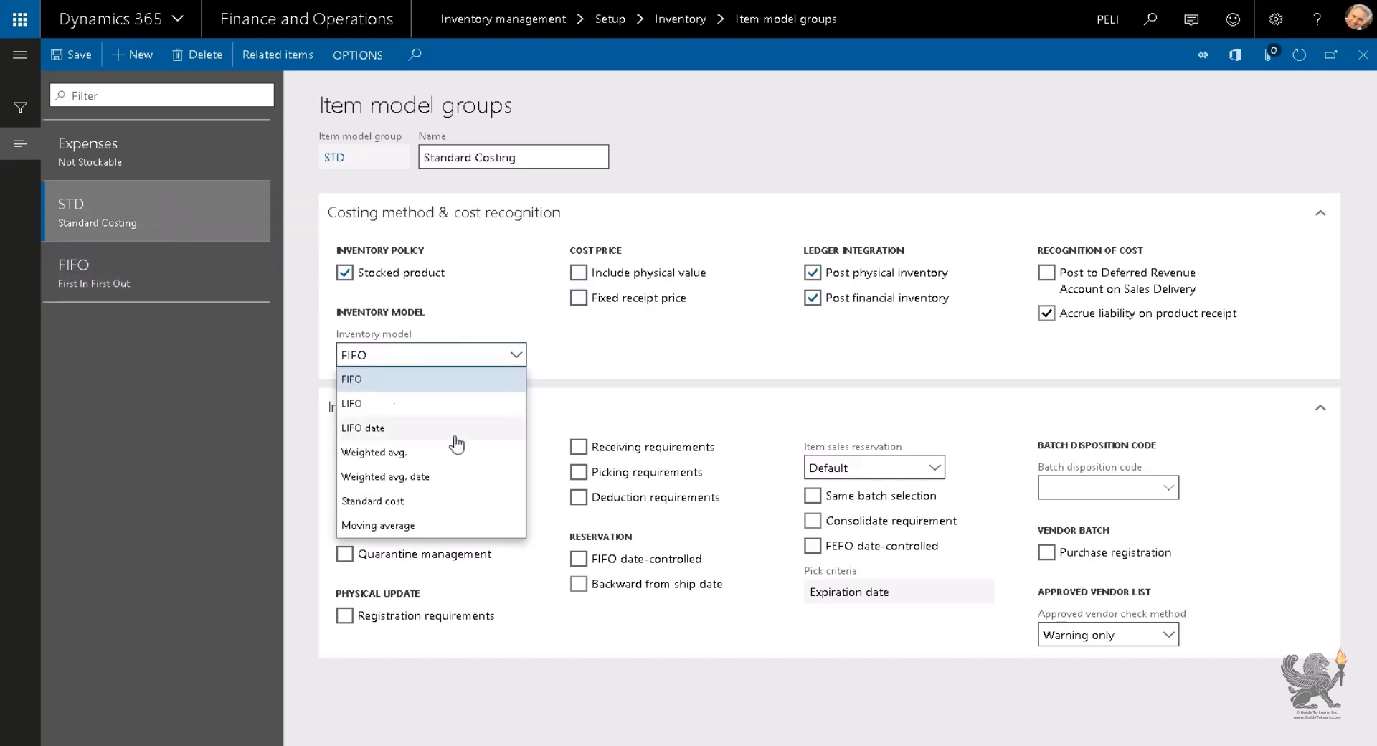
left_click(396, 502)
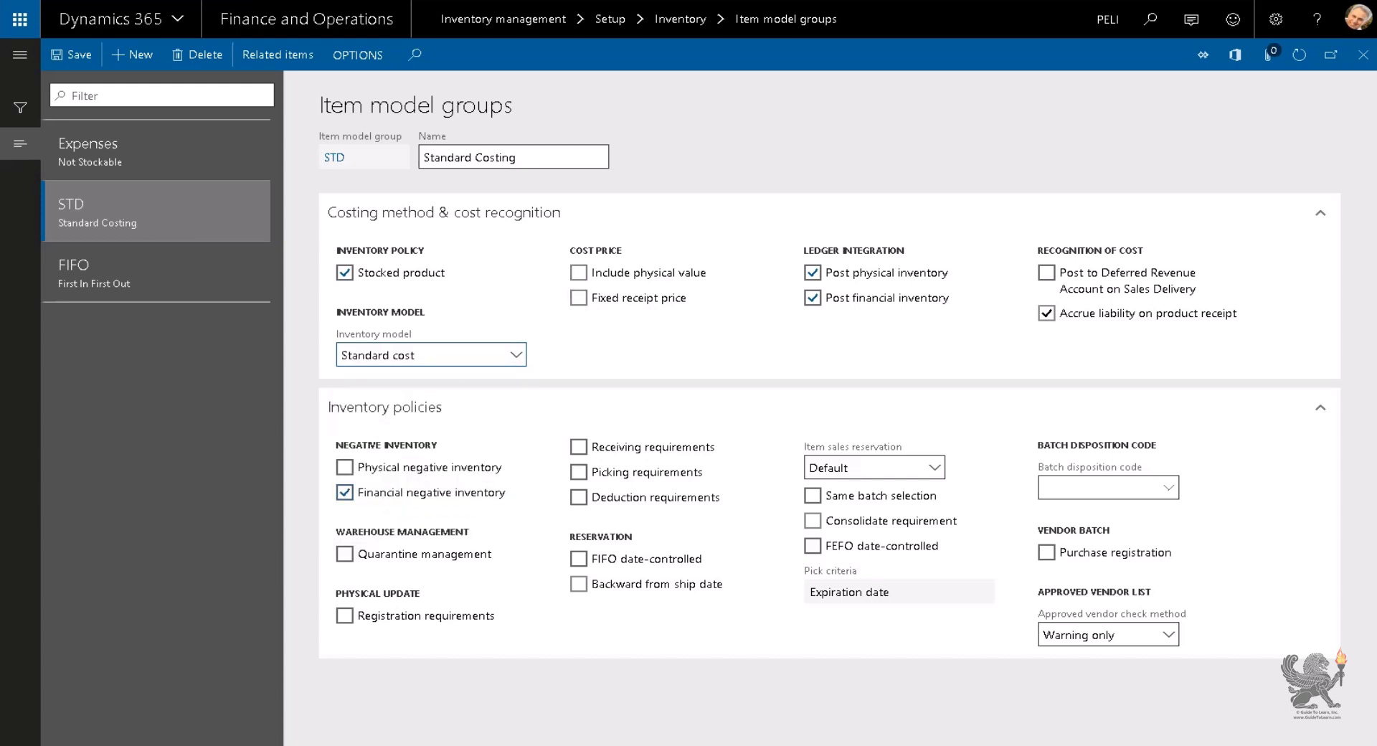
left_click(466, 356)
mouse_move(440, 357)
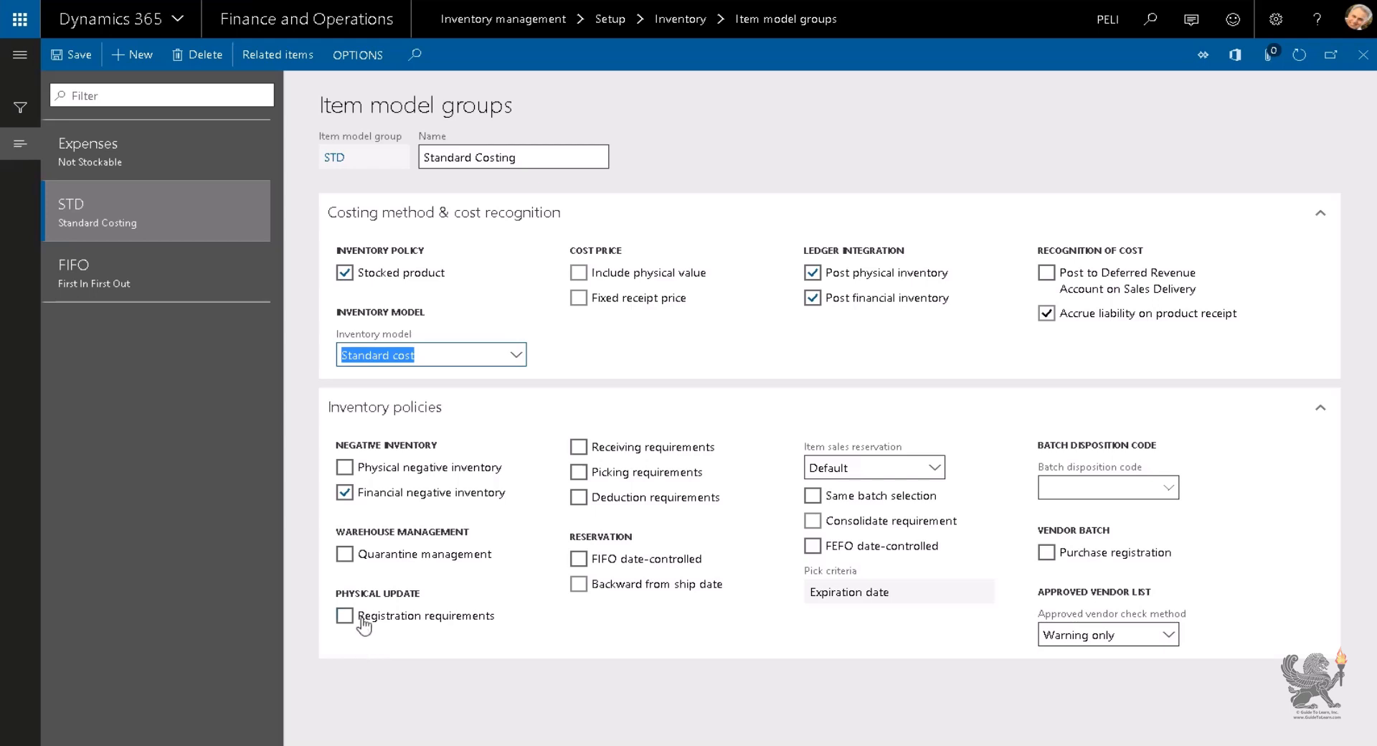
Step: Read the help descriptions for the registration, receiving, picking and deduction requirements of the STD group
mouse_move(368, 620)
mouse_move(661, 480)
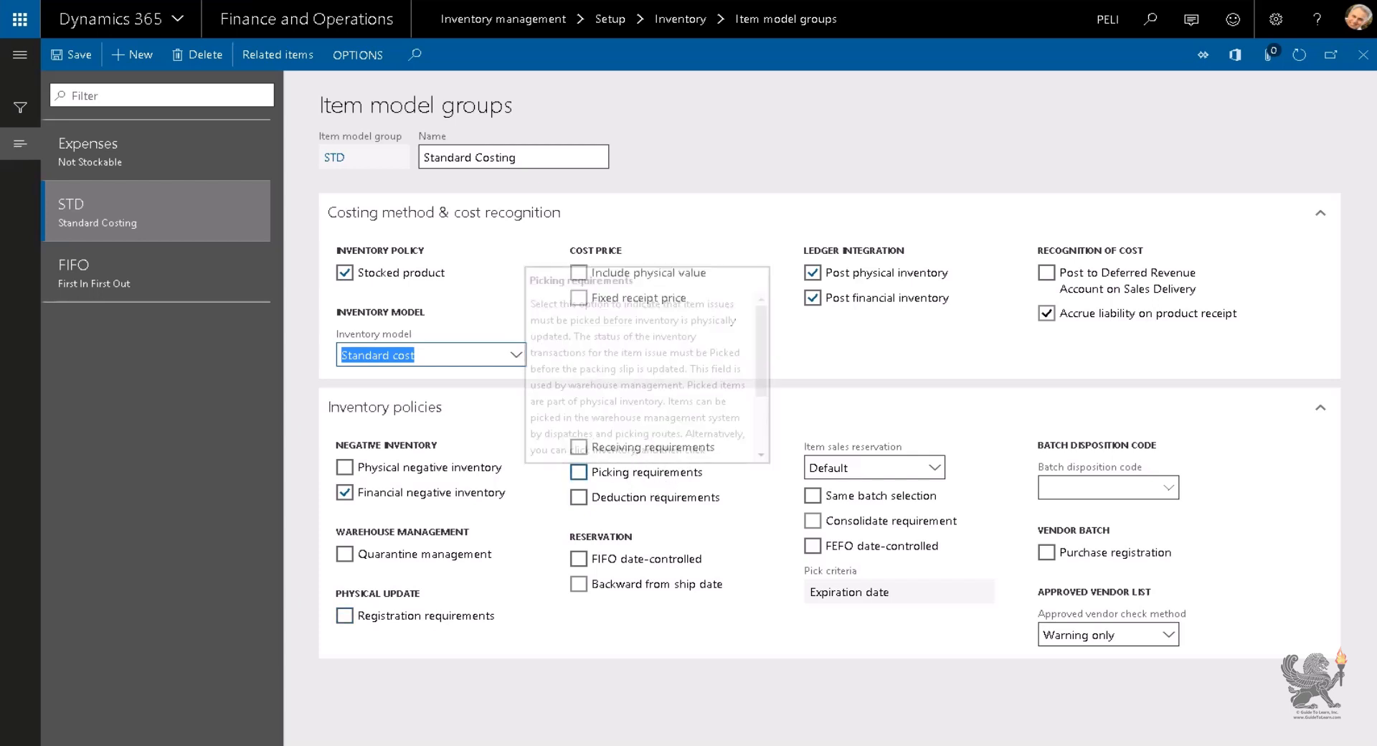
mouse_move(660, 506)
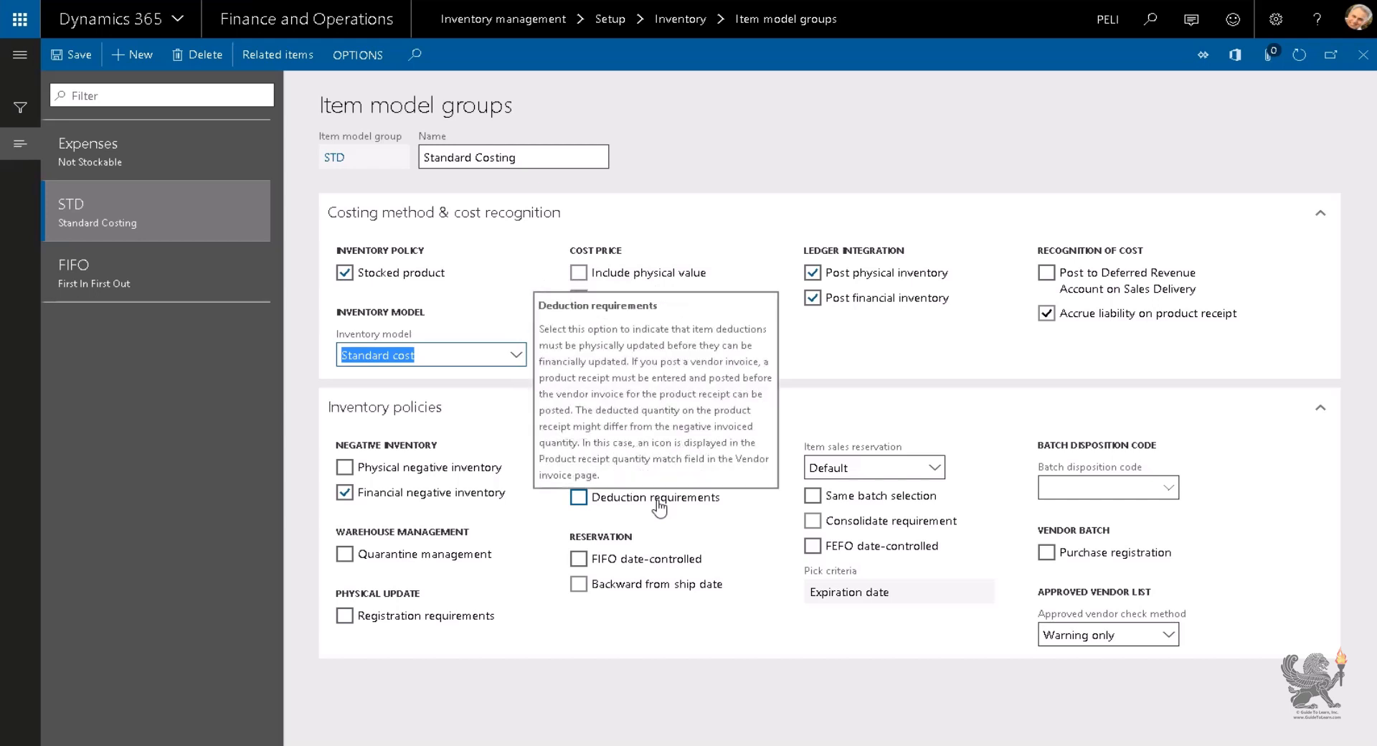
mouse_move(642, 459)
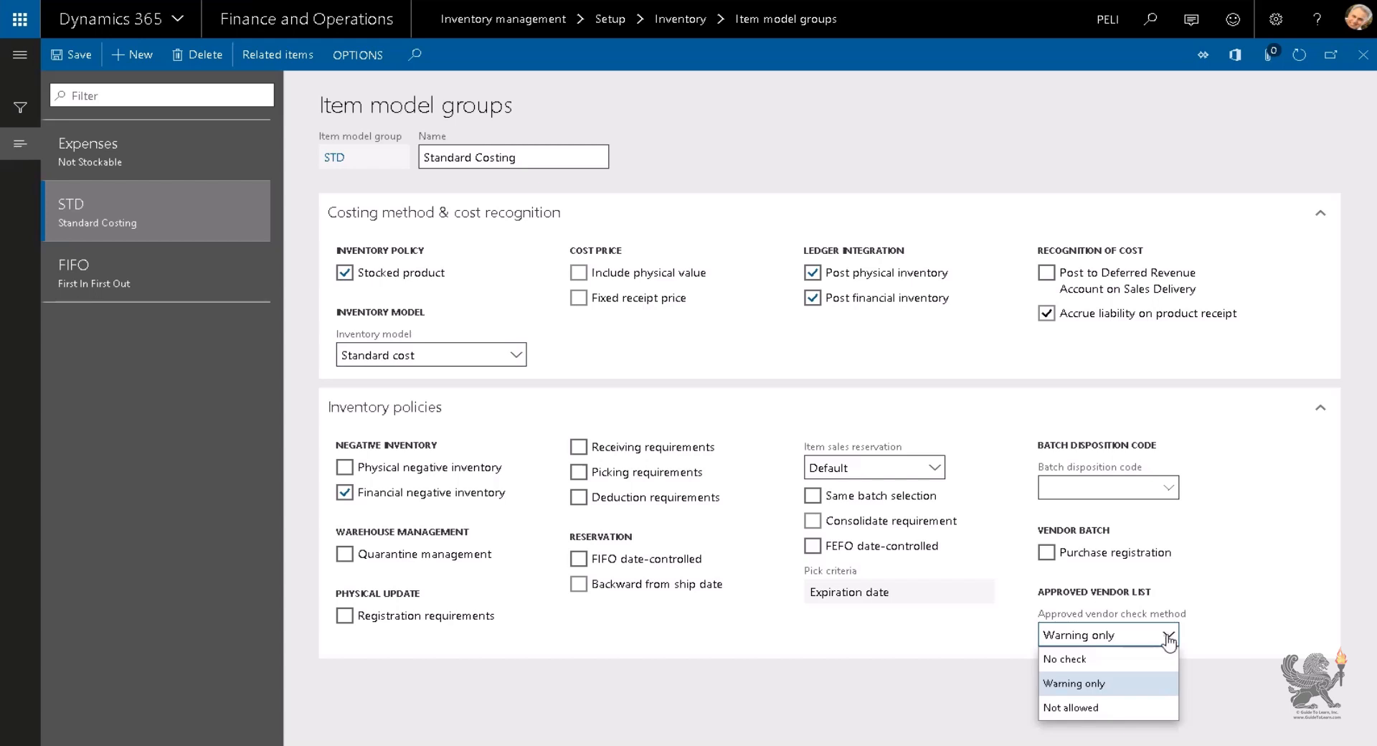
Step: Try the Not allowed option as the STD group's approved vendor check method, then set the method to No check
left_click(1123, 666)
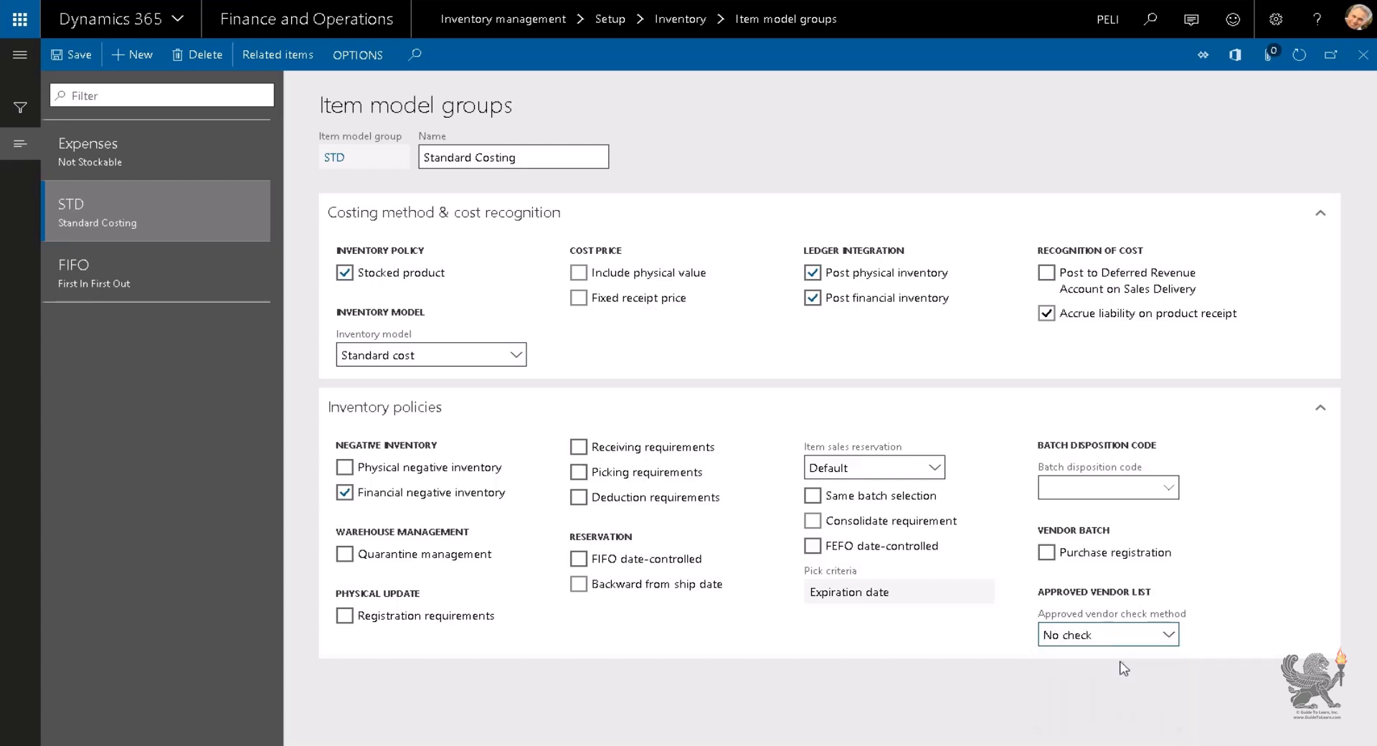
left_click(1171, 634)
left_click(1119, 707)
left_click(1171, 635)
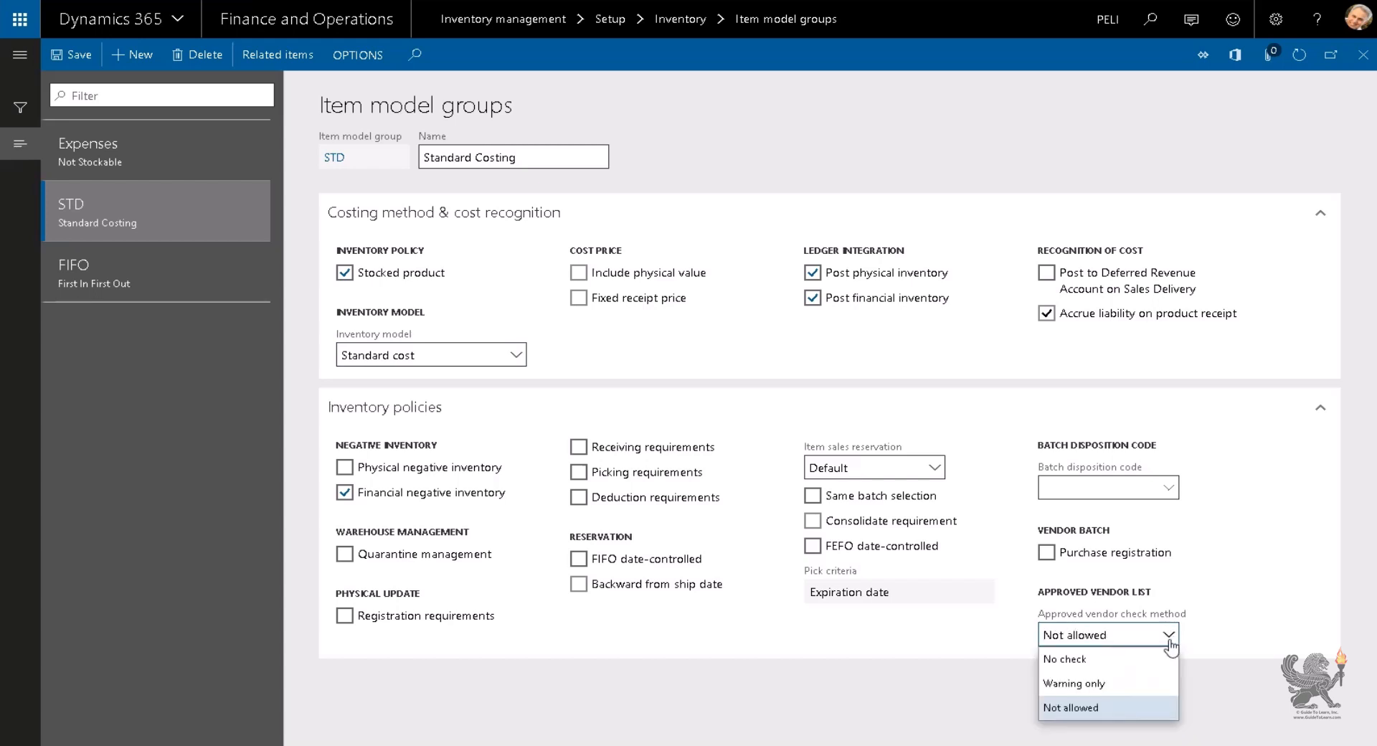
left_click(1072, 657)
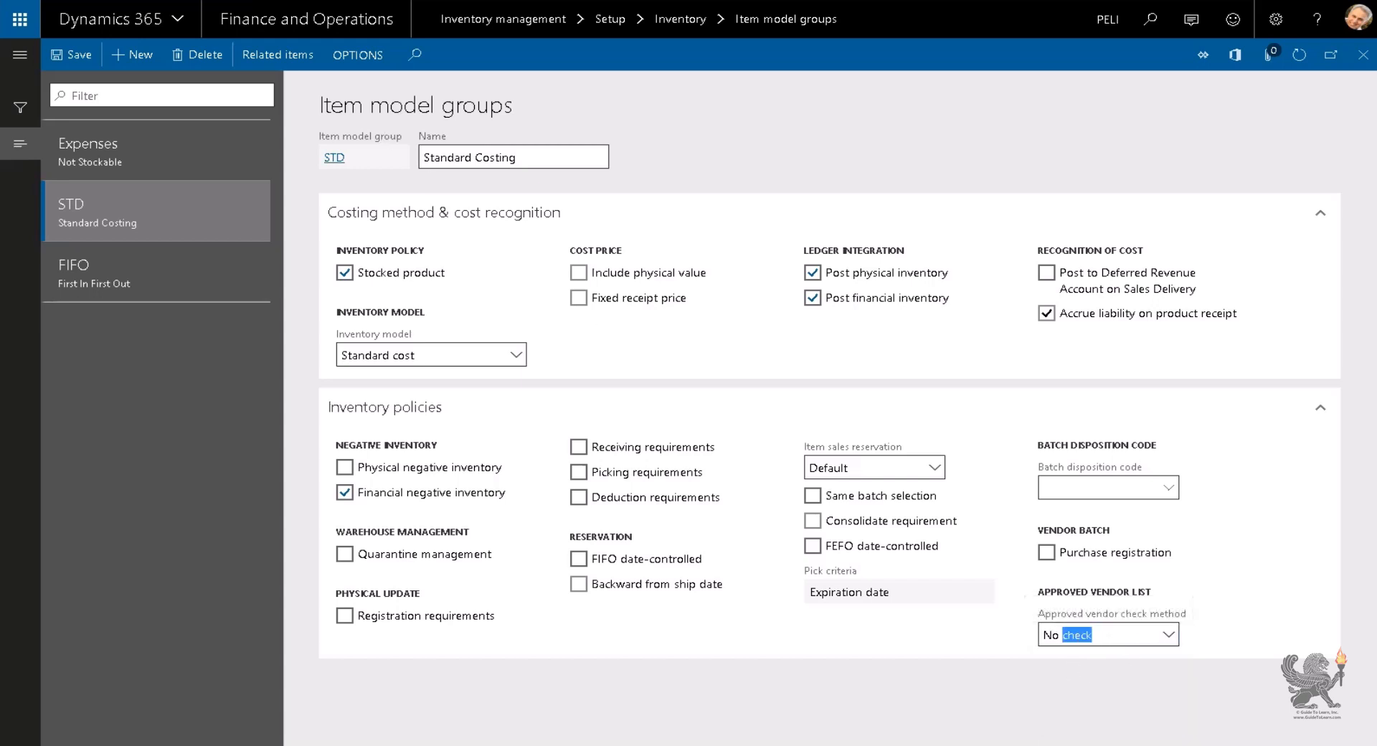
Step: Open Organization hierarchy purposes from Organization administration and view the Pelican hierarchy assigned to Procurement internal control
right_click(271, 0)
left_click(304, 4)
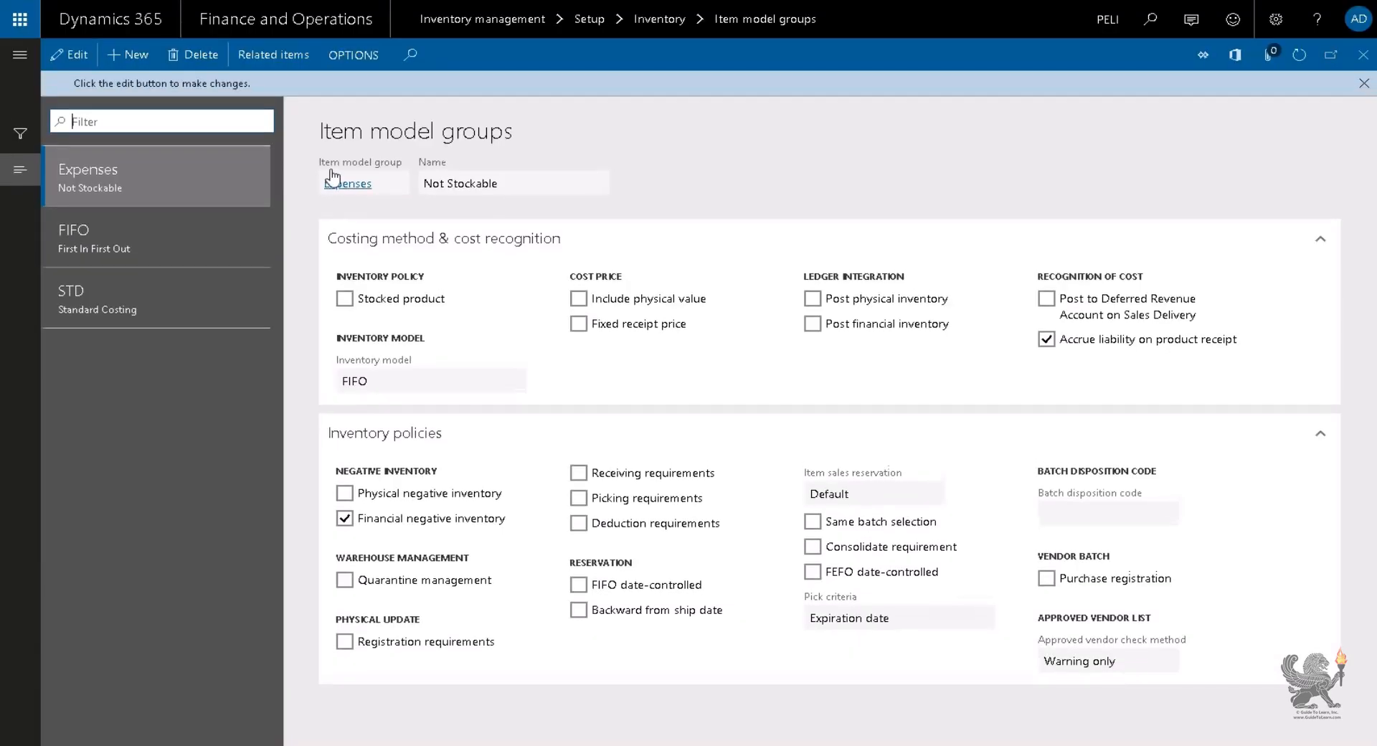
left_click(20, 54)
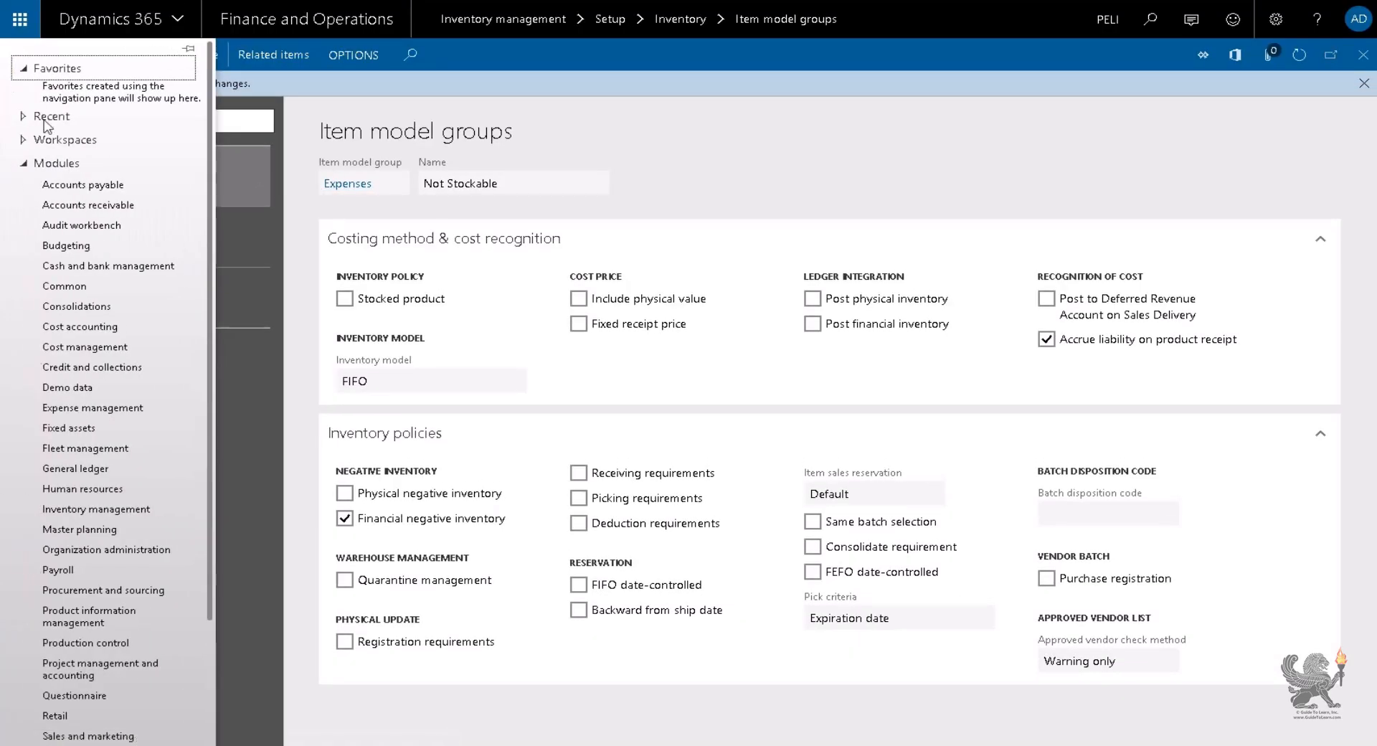
scroll(97, 370, "down", 2)
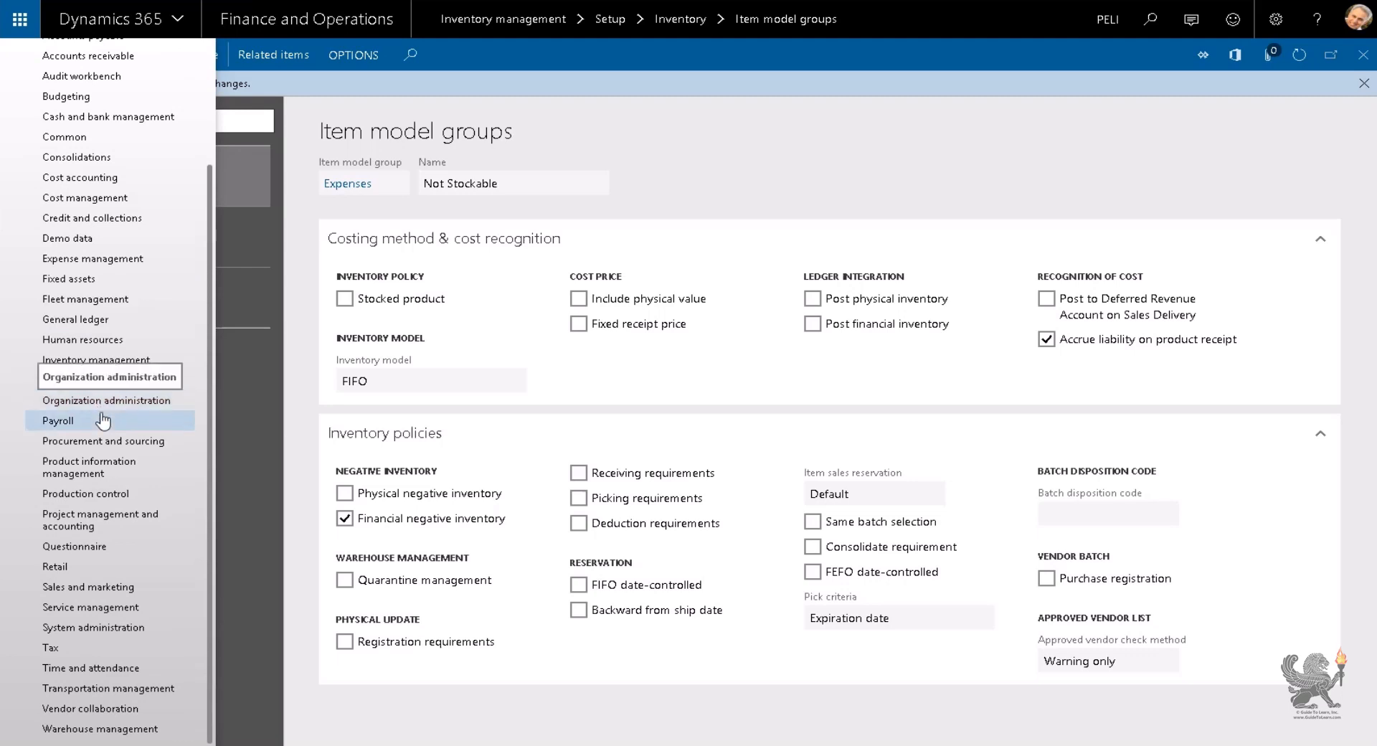
left_click(47, 406)
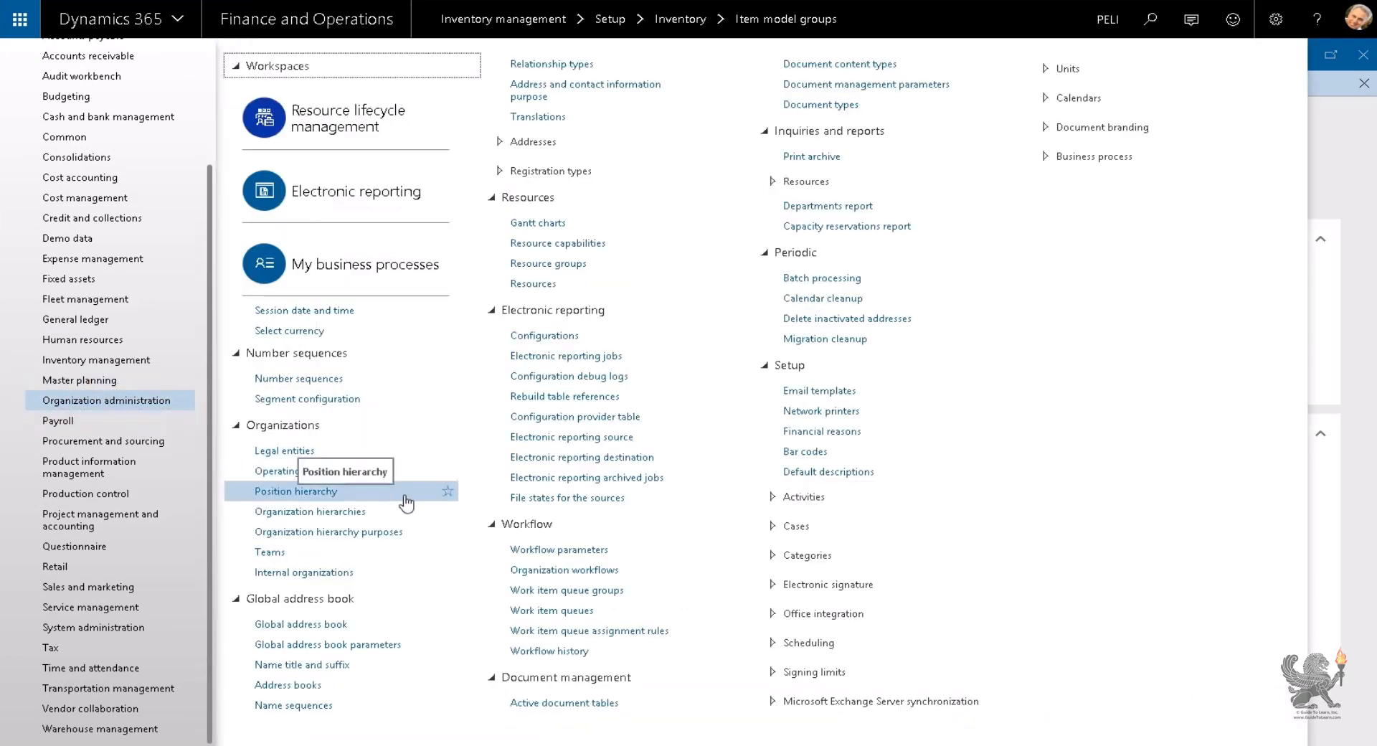
left_click(347, 532)
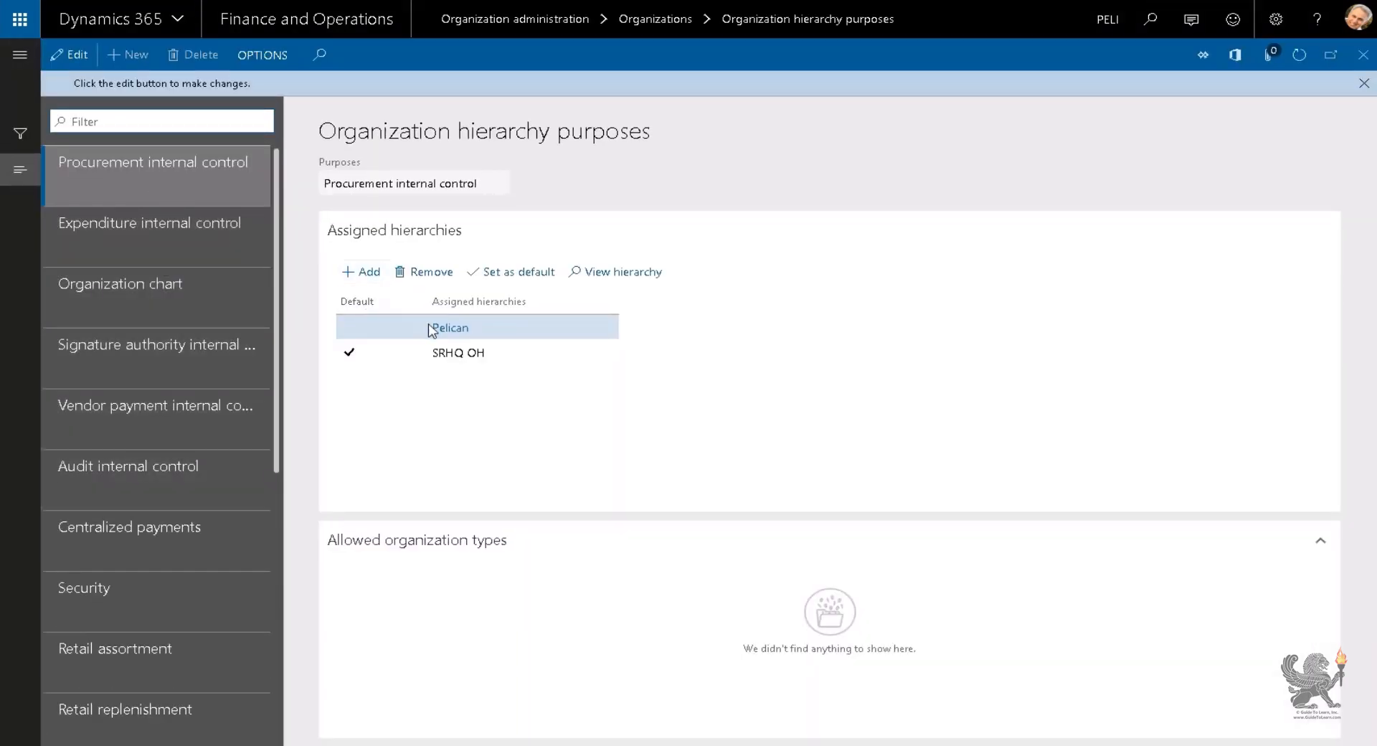
mouse_move(457, 335)
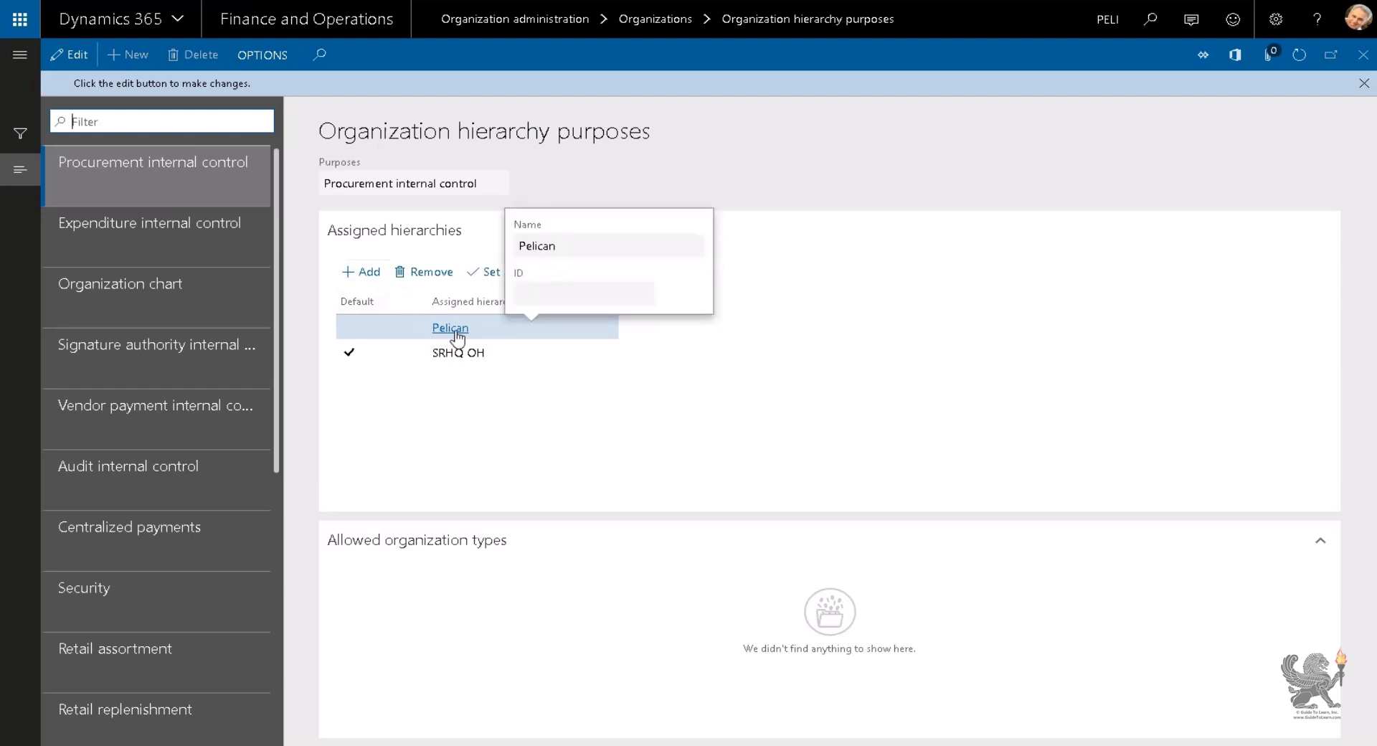
Step: Open Purchasing policies from Procurement and sourcing's policy setup and open the GTL Demo policy
left_click(20, 54)
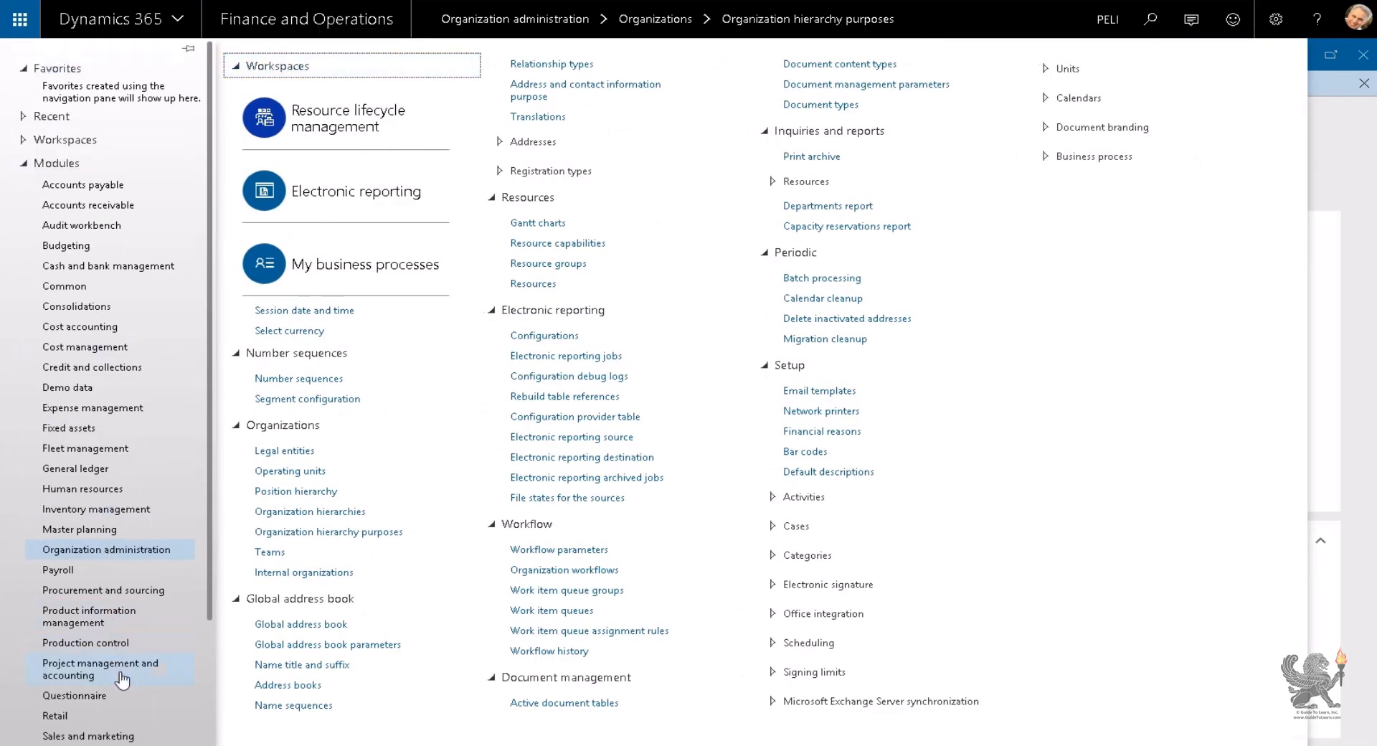
left_click(66, 591)
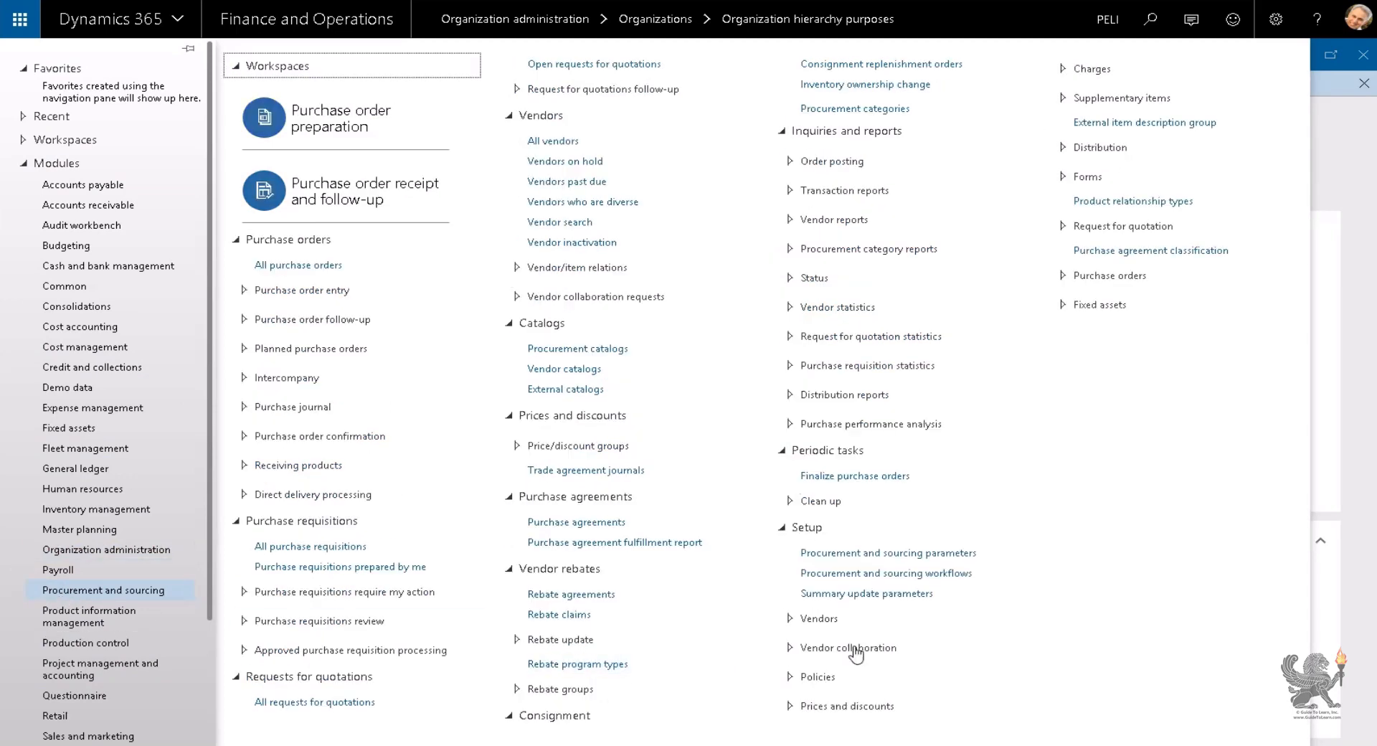
left_click(814, 676)
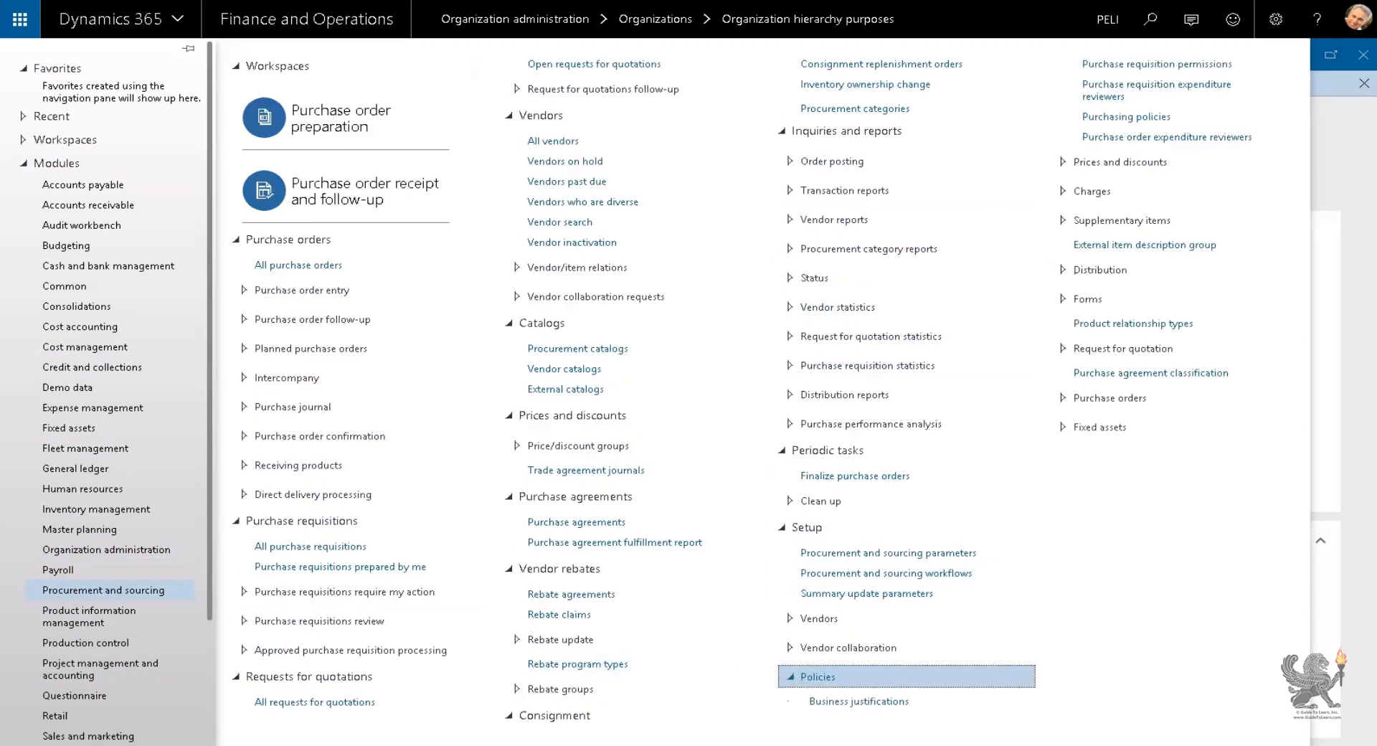
left_click(1110, 124)
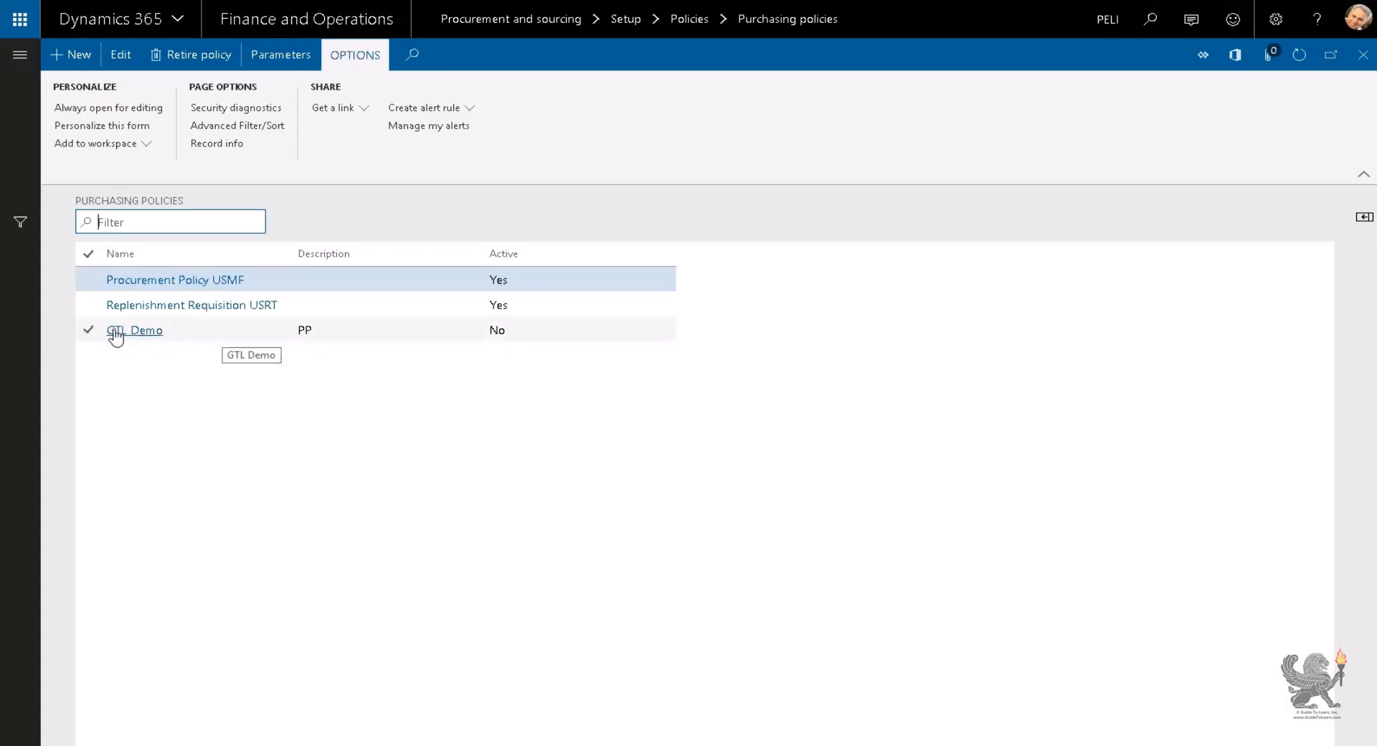
left_click(122, 339)
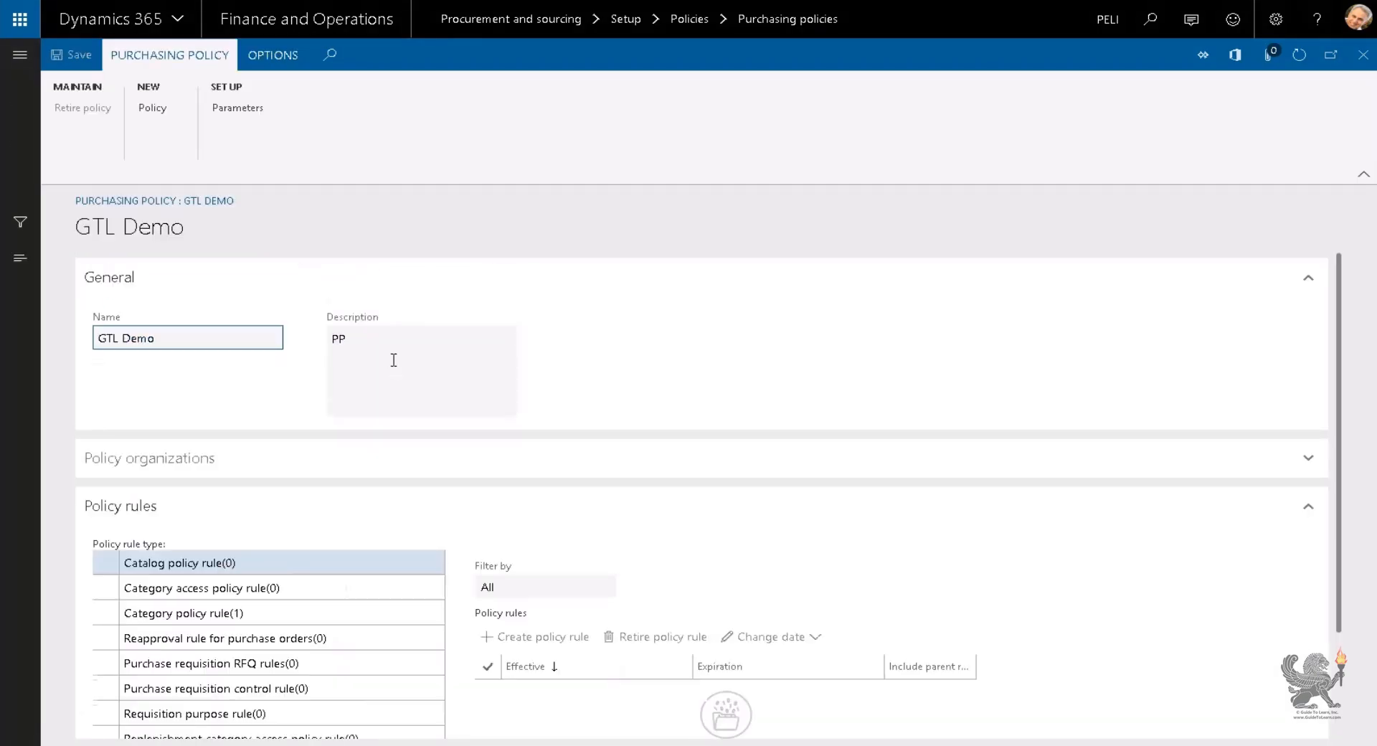
Step: Expand the GTL Demo policy's Policy organizations section and review its organization hierarchy and its available and selected organizations
scroll(393, 360, "down", 3)
scroll(393, 367, "up", 3)
left_click(191, 465)
scroll(206, 524, "down", 2)
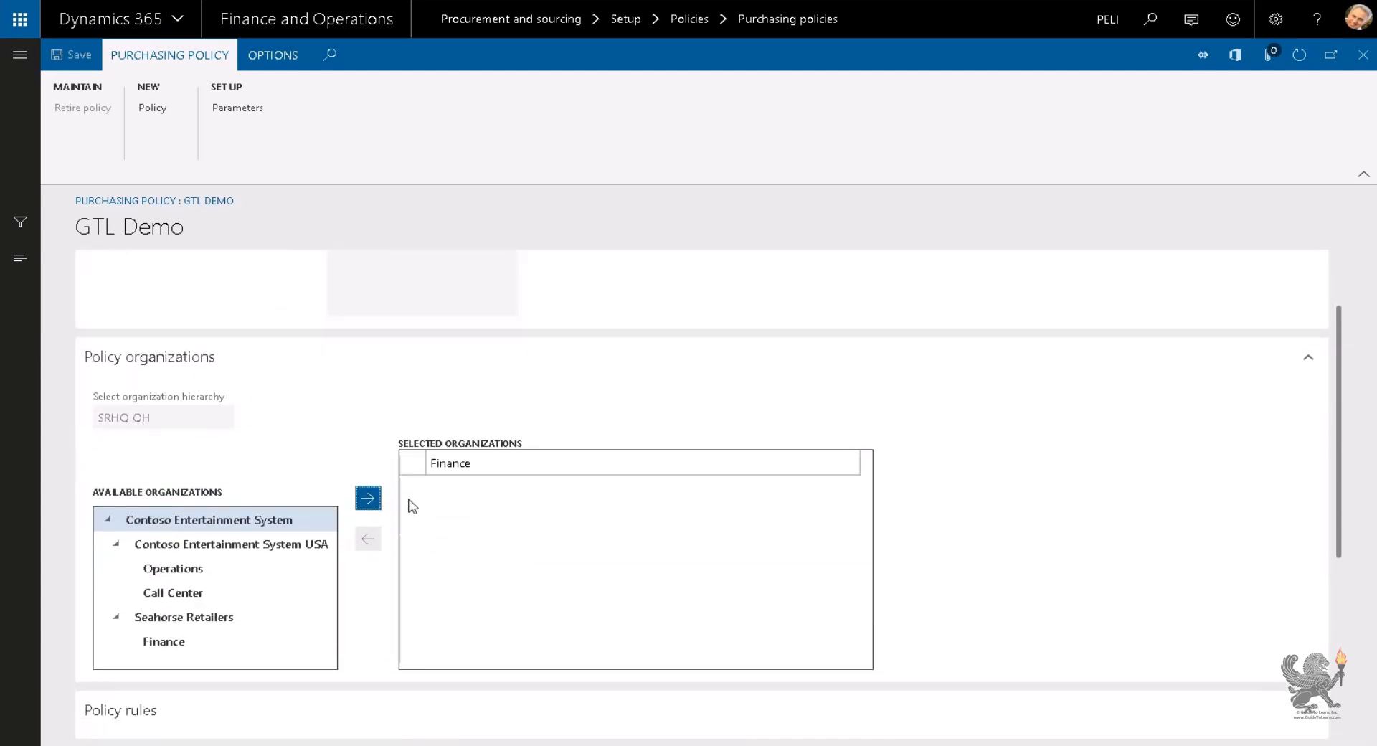
left_click(364, 494)
scroll(364, 549, "down", 1)
scroll(365, 558, "down", 3)
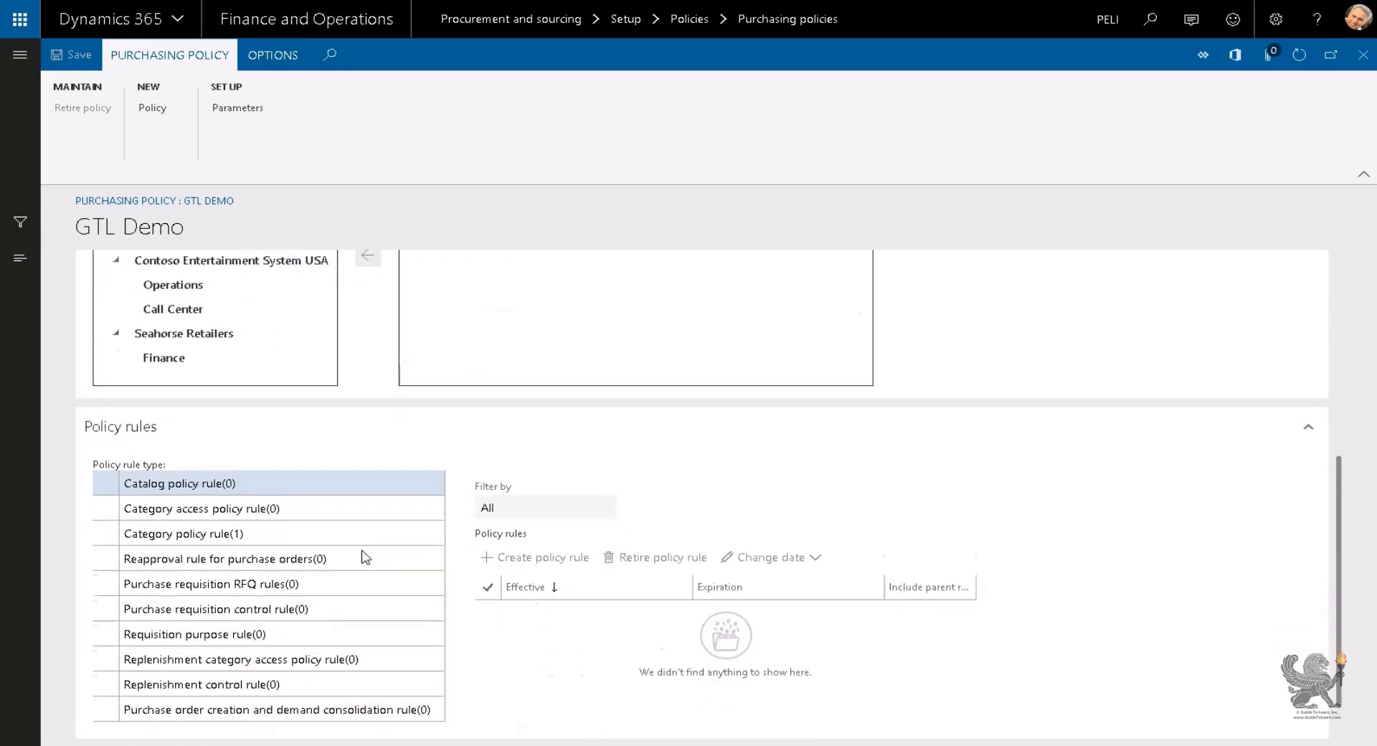
Step: View the policy rules defined for the Category policy rule and Category access policy rule types of GTL Demo
left_click(224, 482)
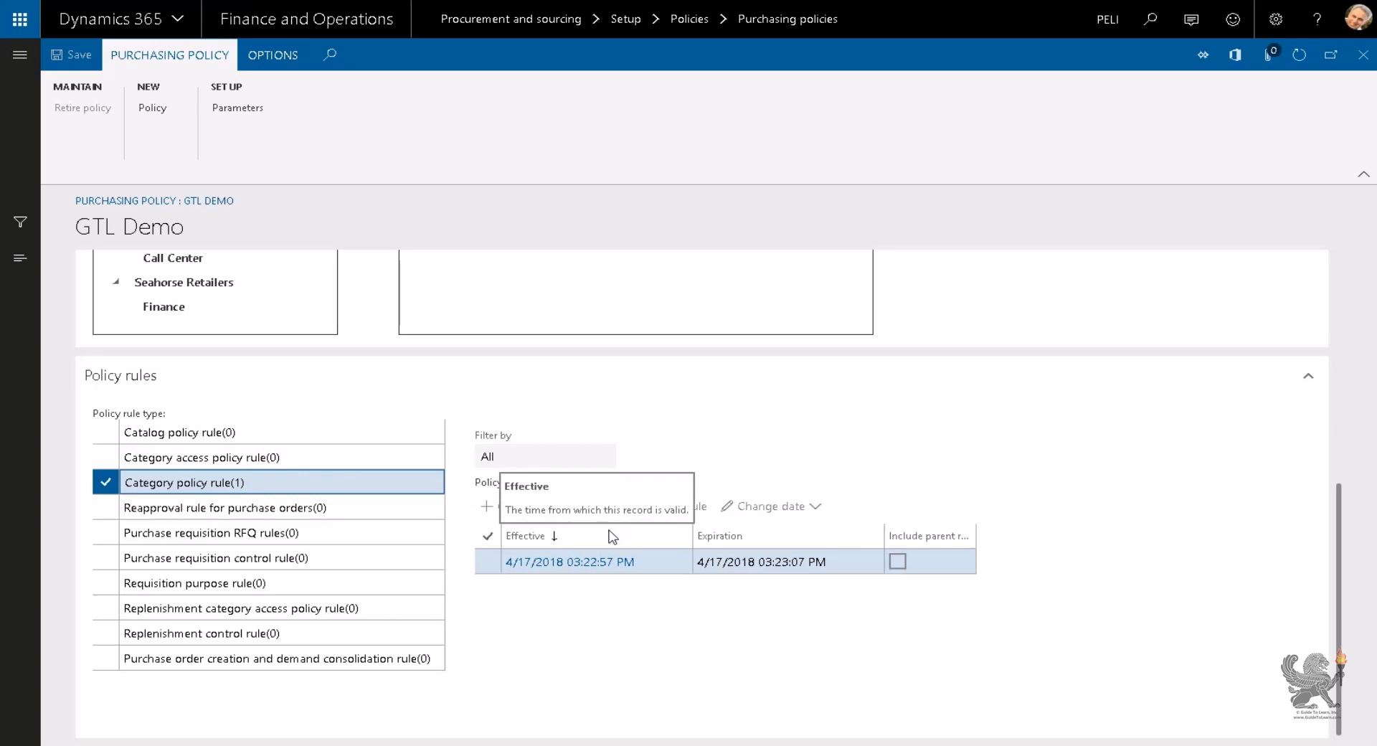
scroll(231, 513, "up", 2)
left_click(231, 579)
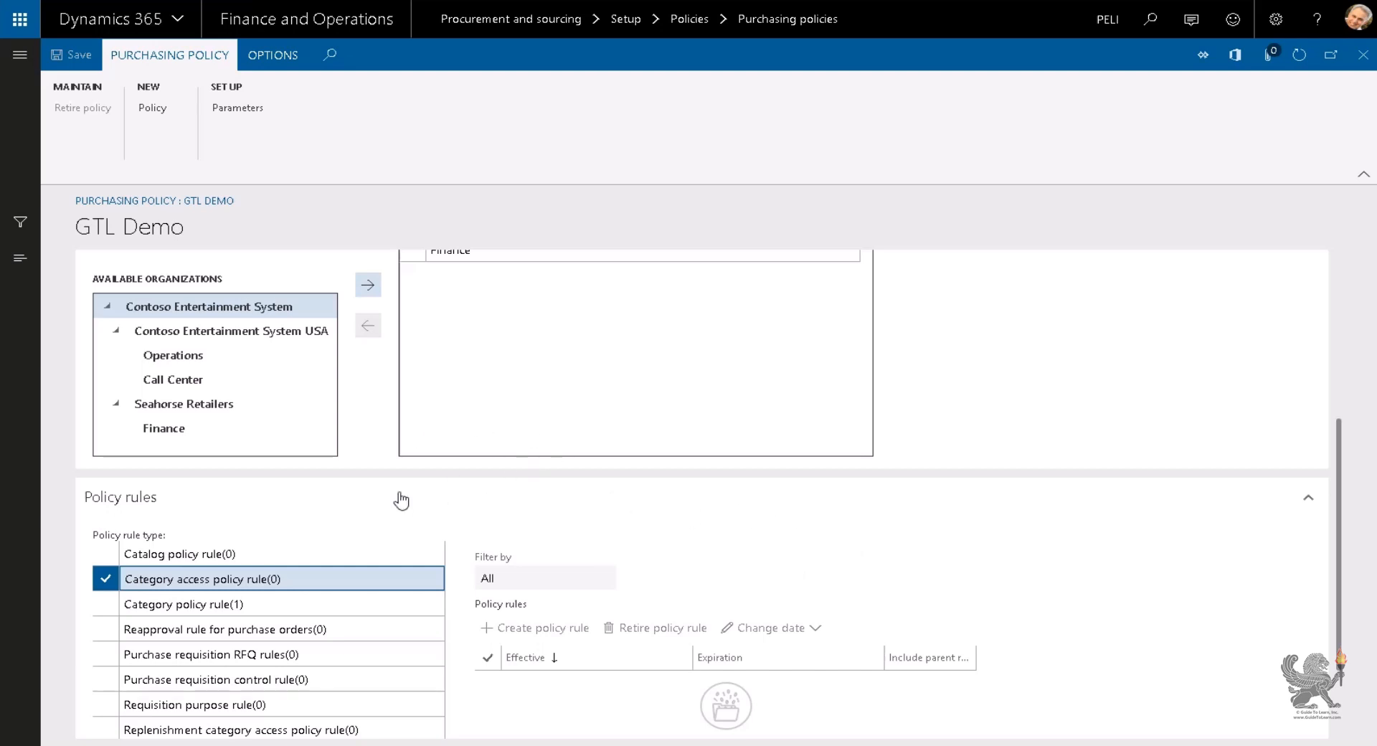
scroll(559, 625, "down", 2)
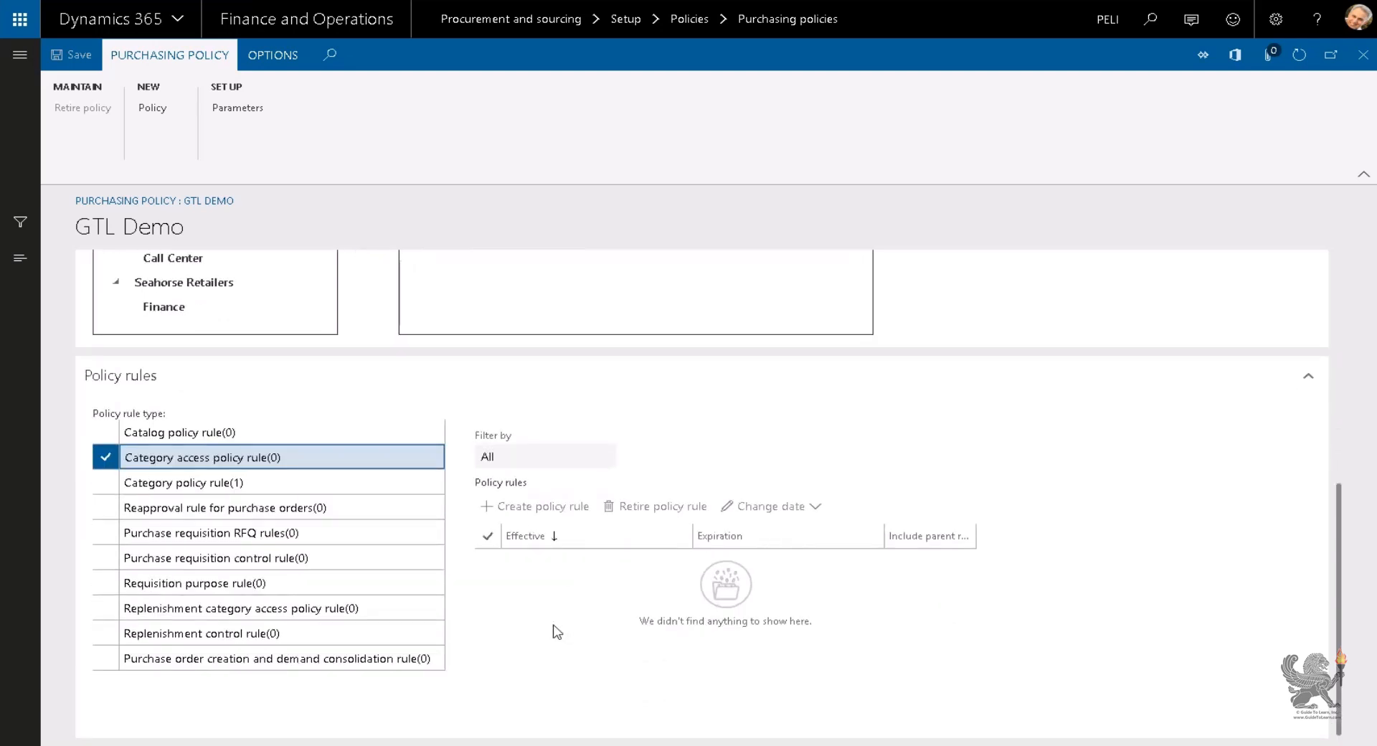
scroll(545, 619, "up", 2)
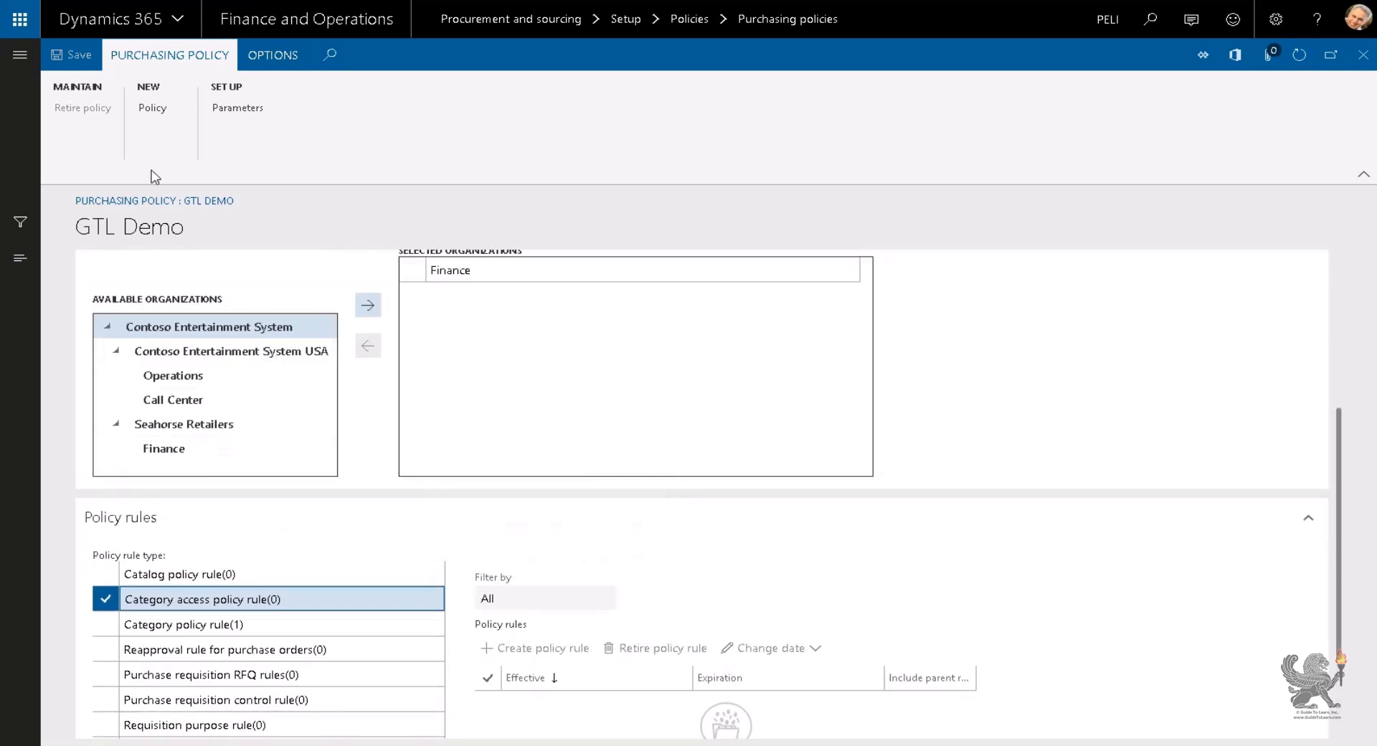
Step: Close the GTL Demo policy and create a new purchasing policy named Delme
left_click(1363, 54)
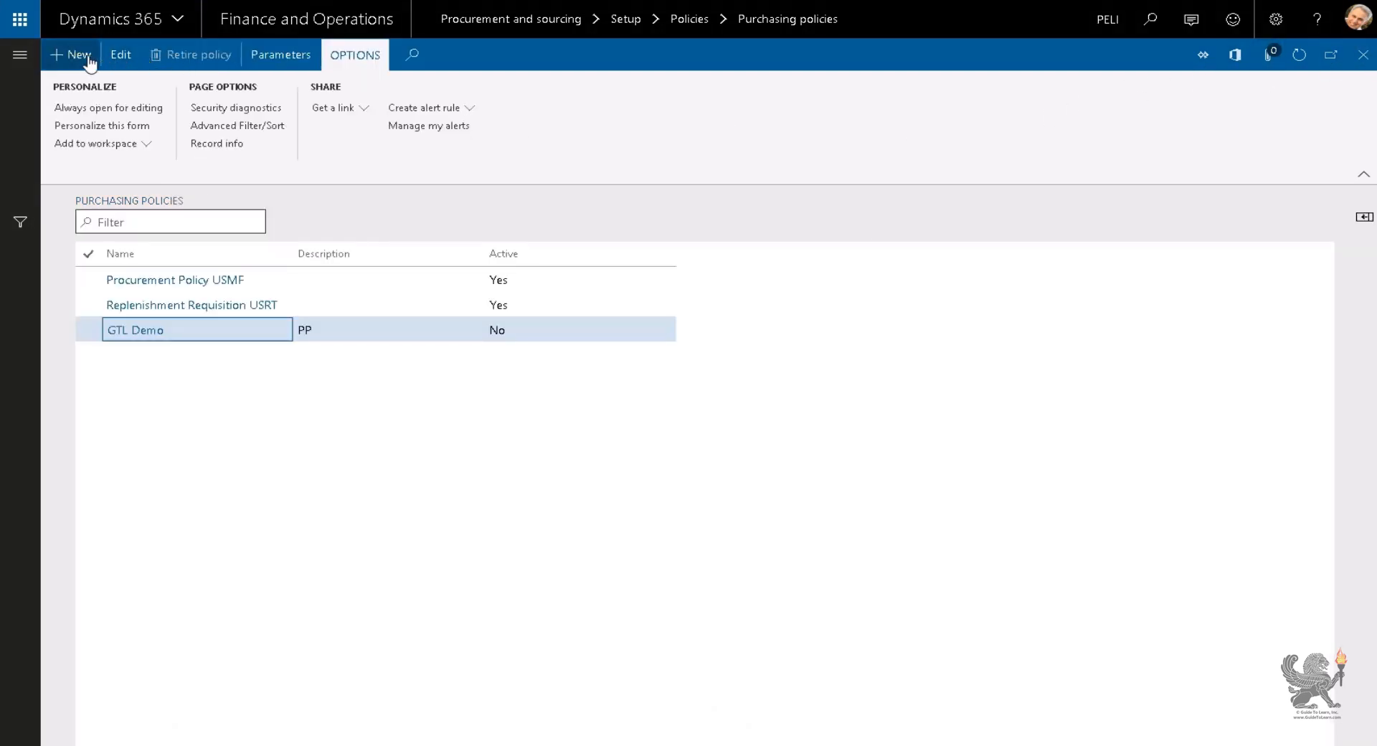
key("alt+n")
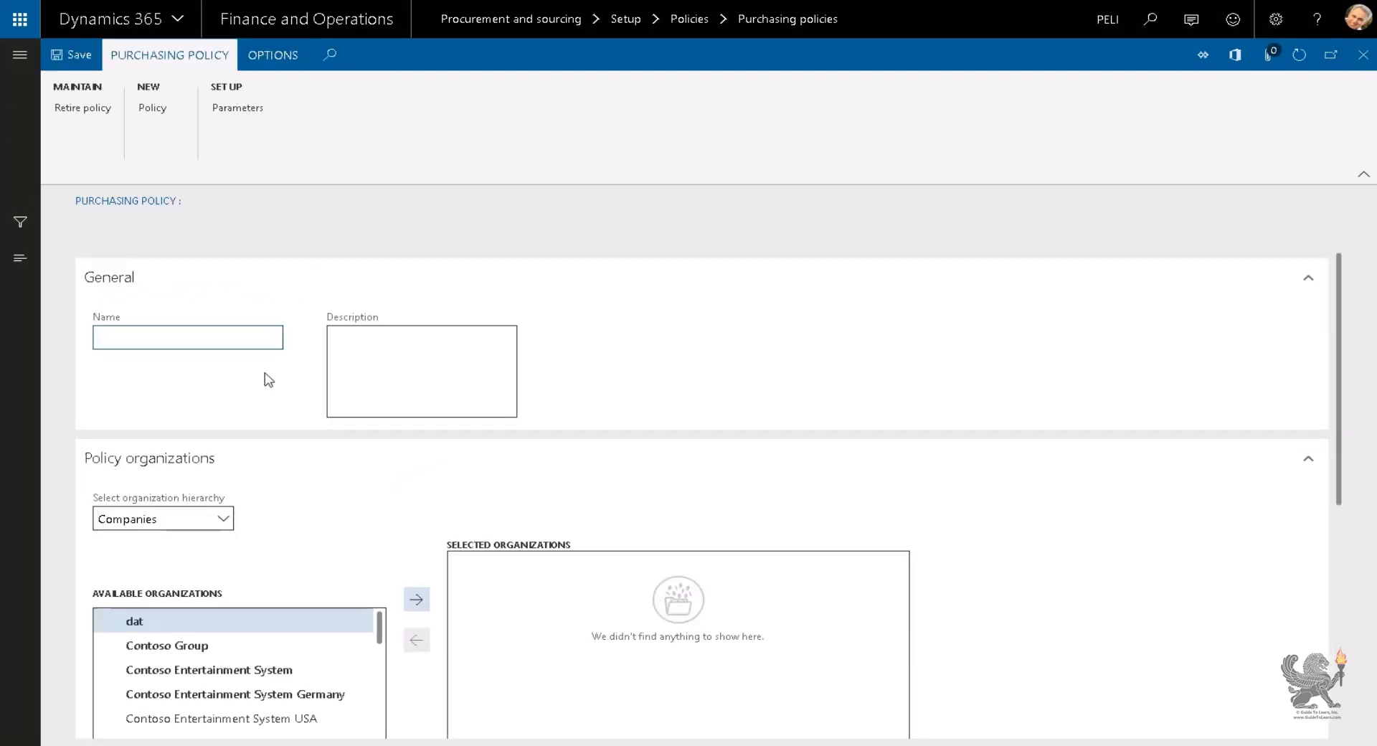
type("Delme")
key("Tab")
Step: Review the Delme policy's available organizations and the organization hierarchies offered for selection
scroll(301, 520, "down", 5)
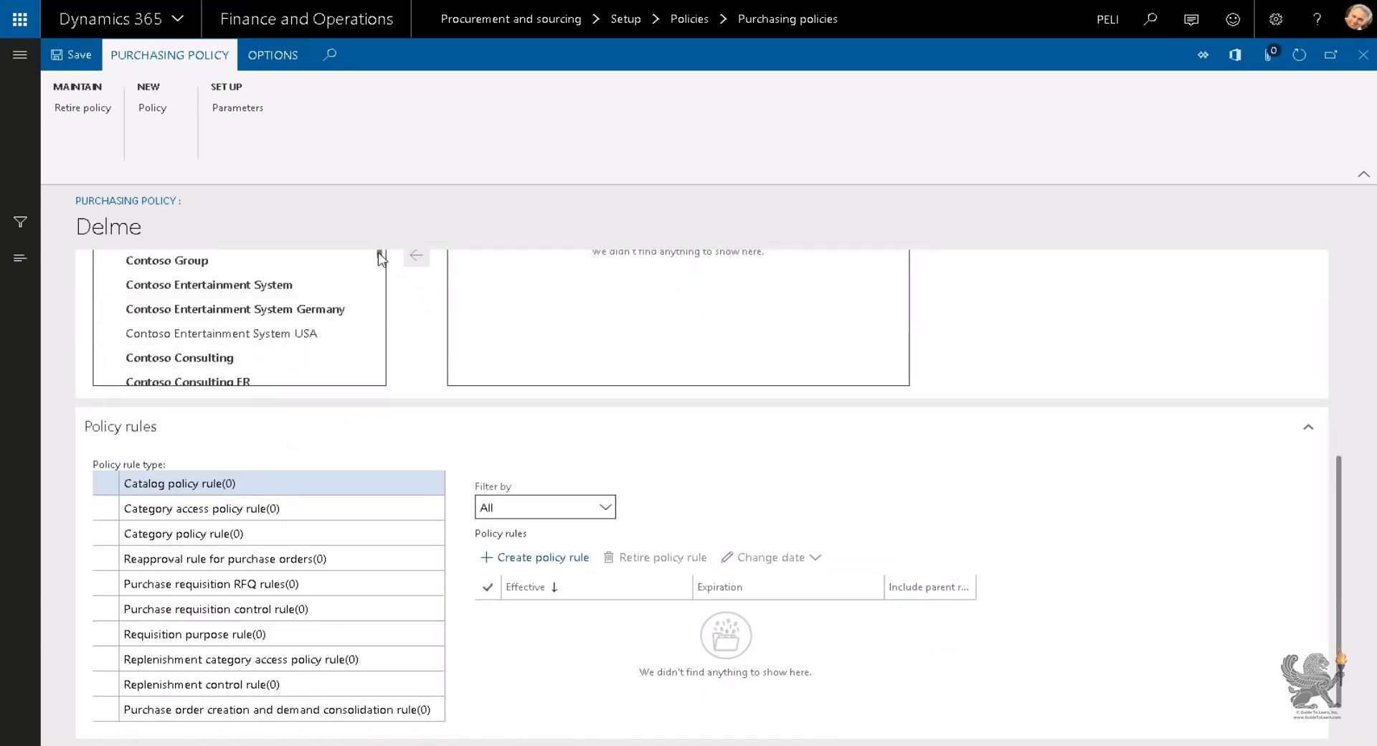
left_click_drag(382, 259, 378, 369)
scroll(229, 362, "up", 10)
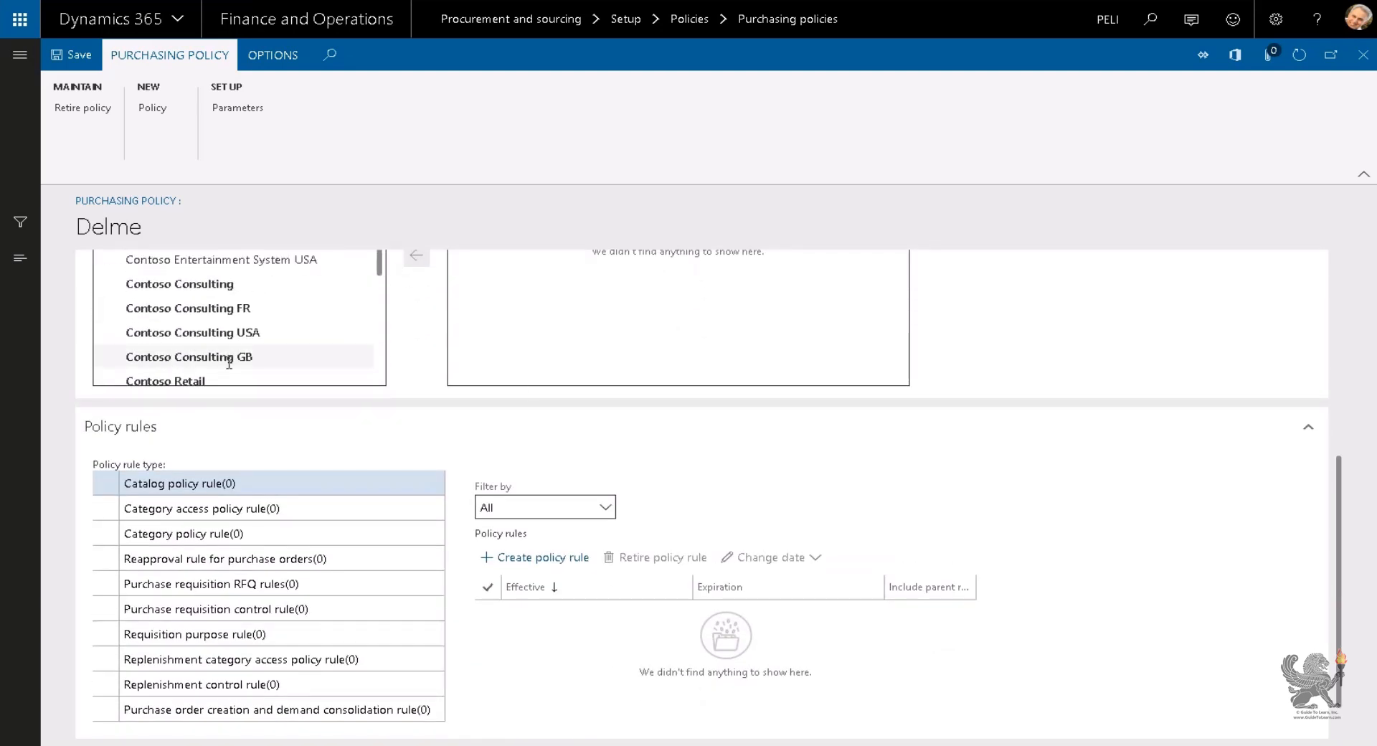
scroll(229, 362, "up", 10)
left_click(224, 500)
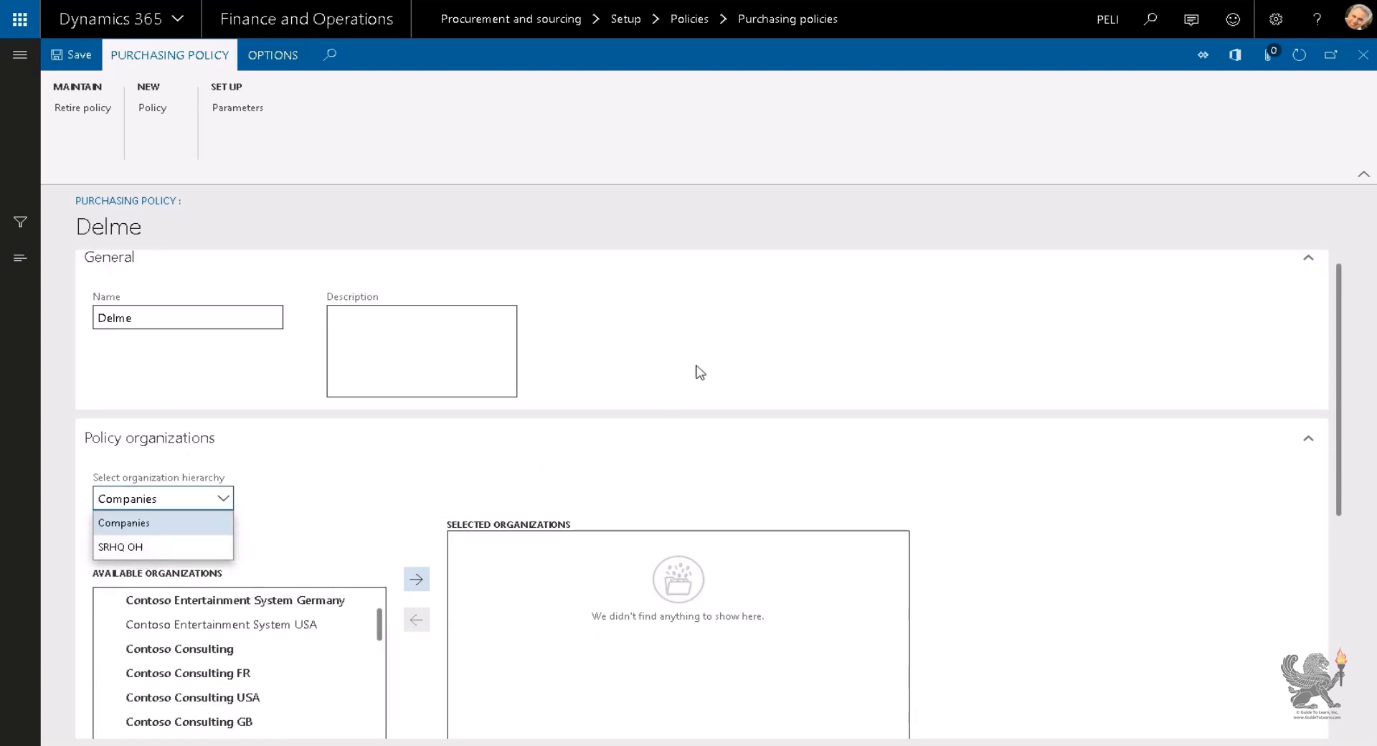
Step: In the policy parameters, add Pelican to the order of precedence and move it to second place
left_click(231, 109)
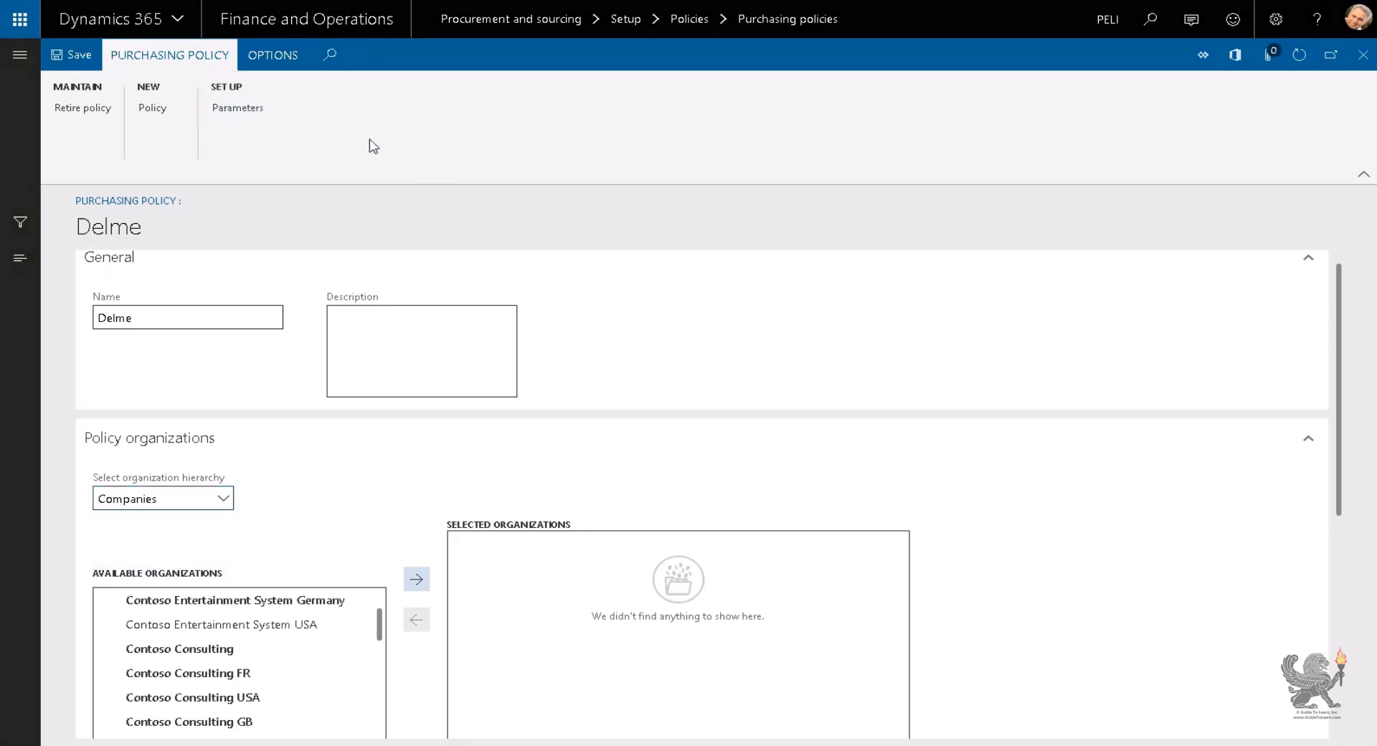
left_click(407, 236)
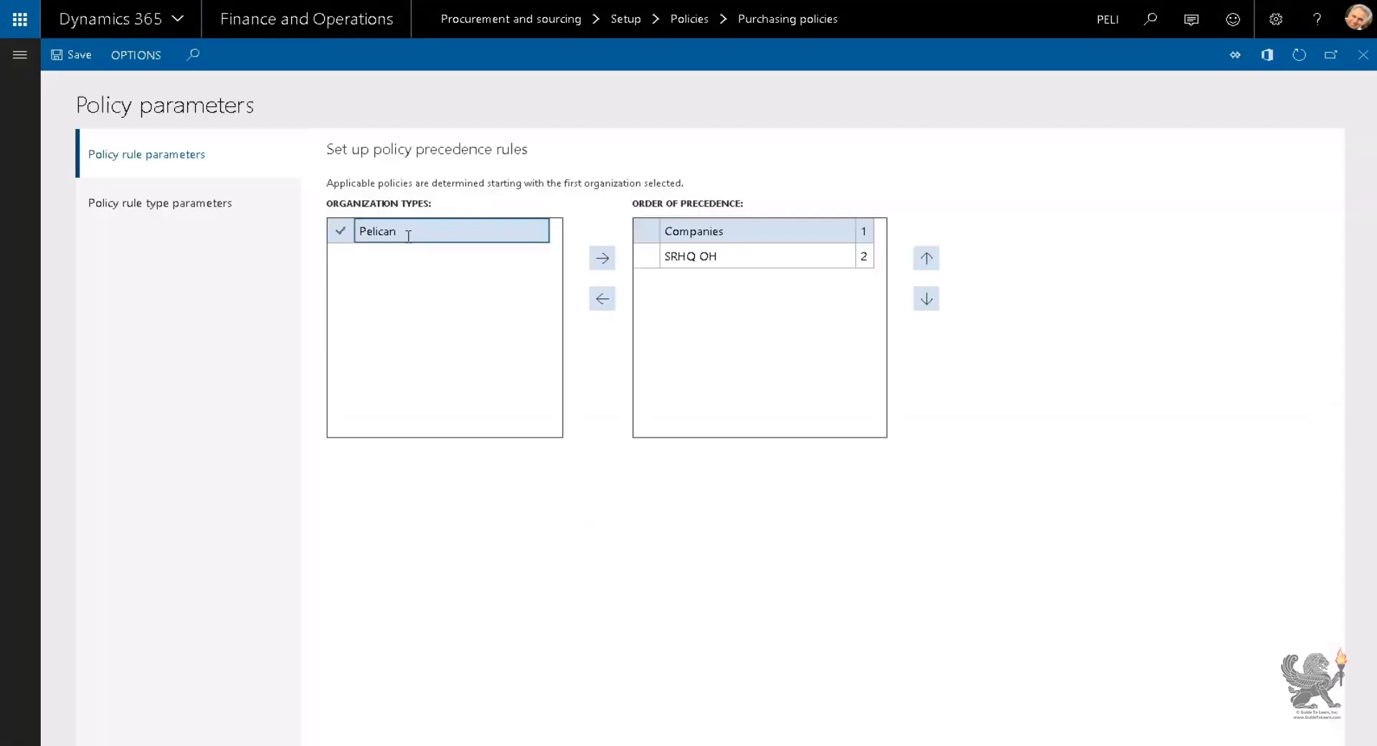
left_click(601, 261)
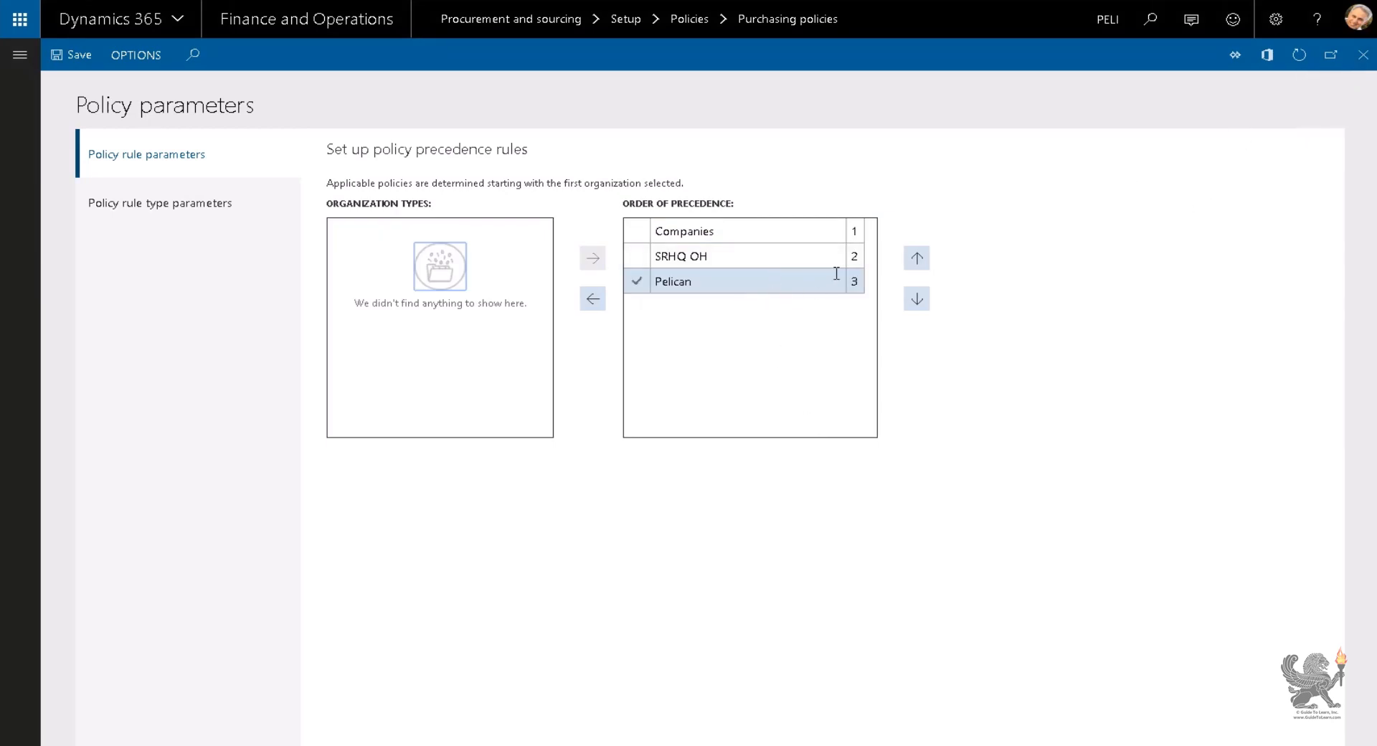
left_click(918, 258)
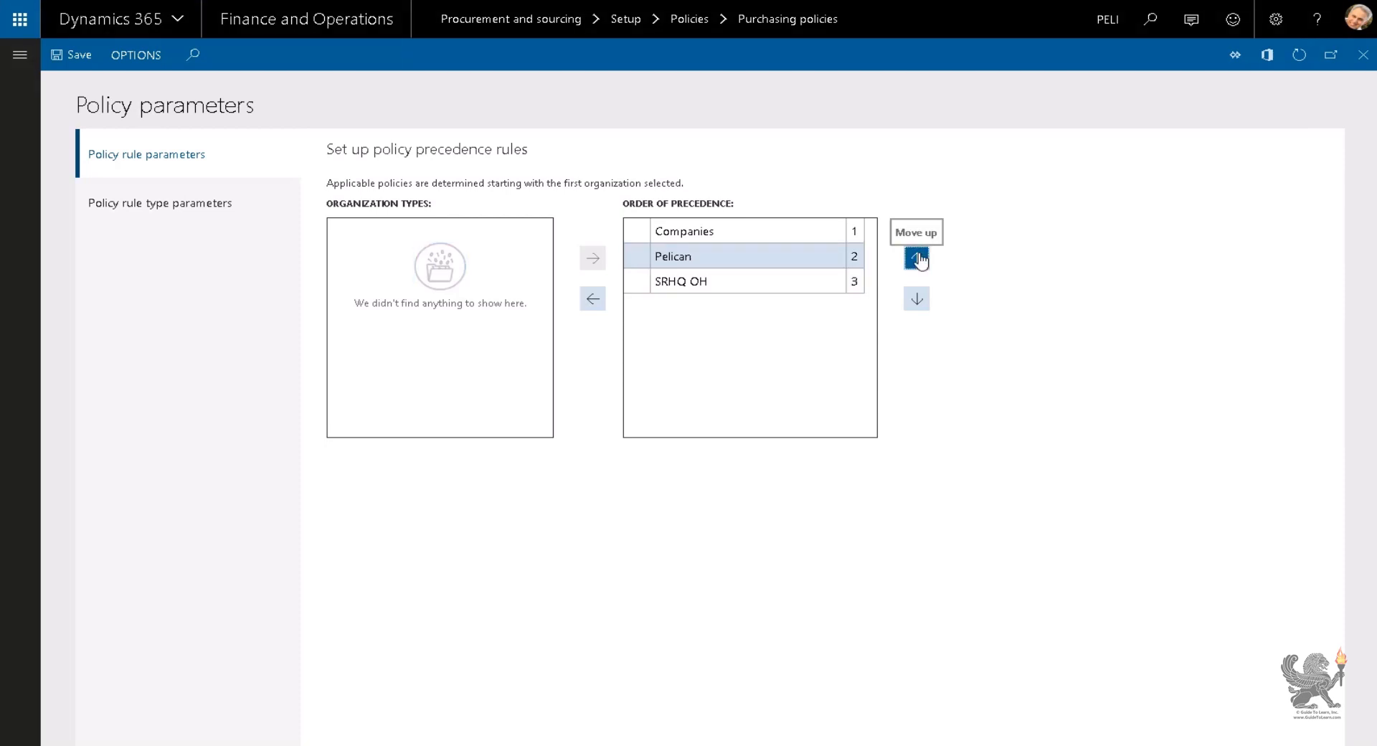
Step: In the policy rule type parameters, move Pelican to first place in the order of precedence for Category policy rule
left_click(167, 208)
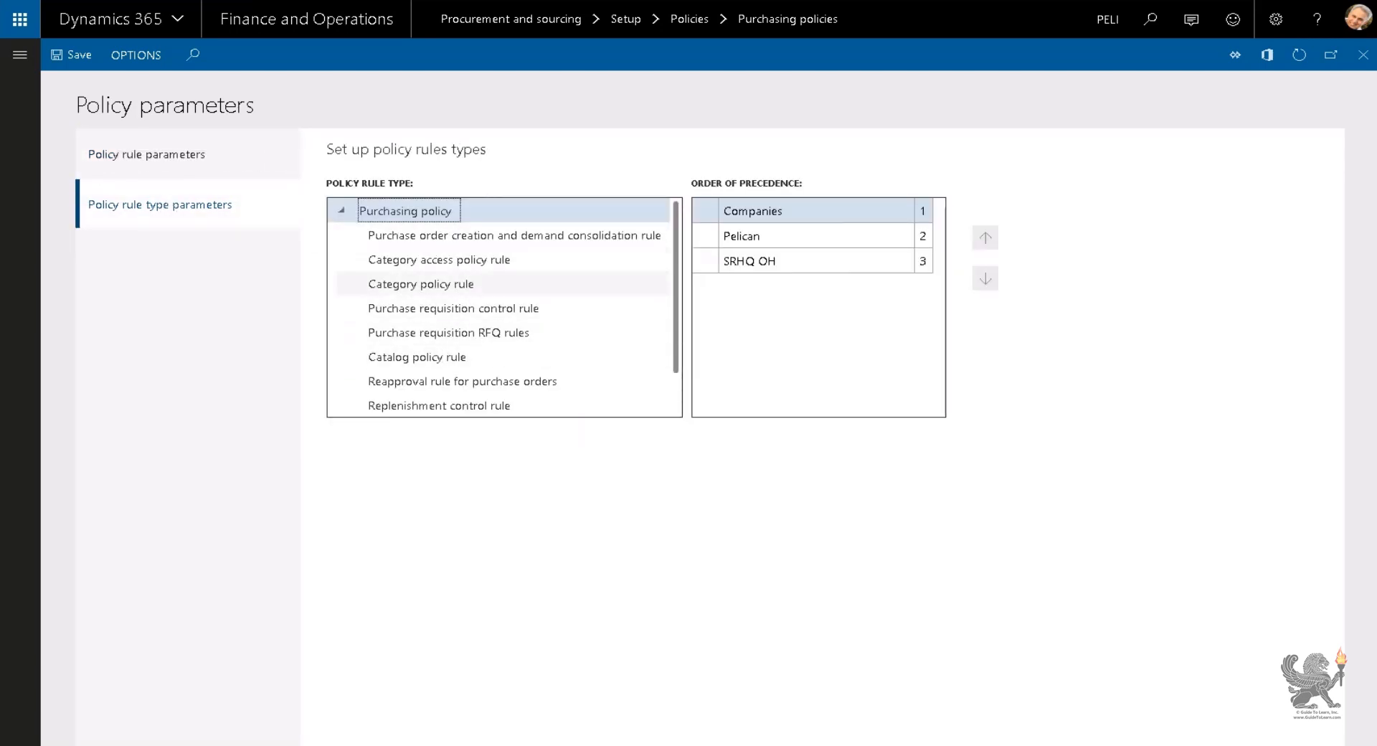
left_click(419, 285)
left_click(802, 264)
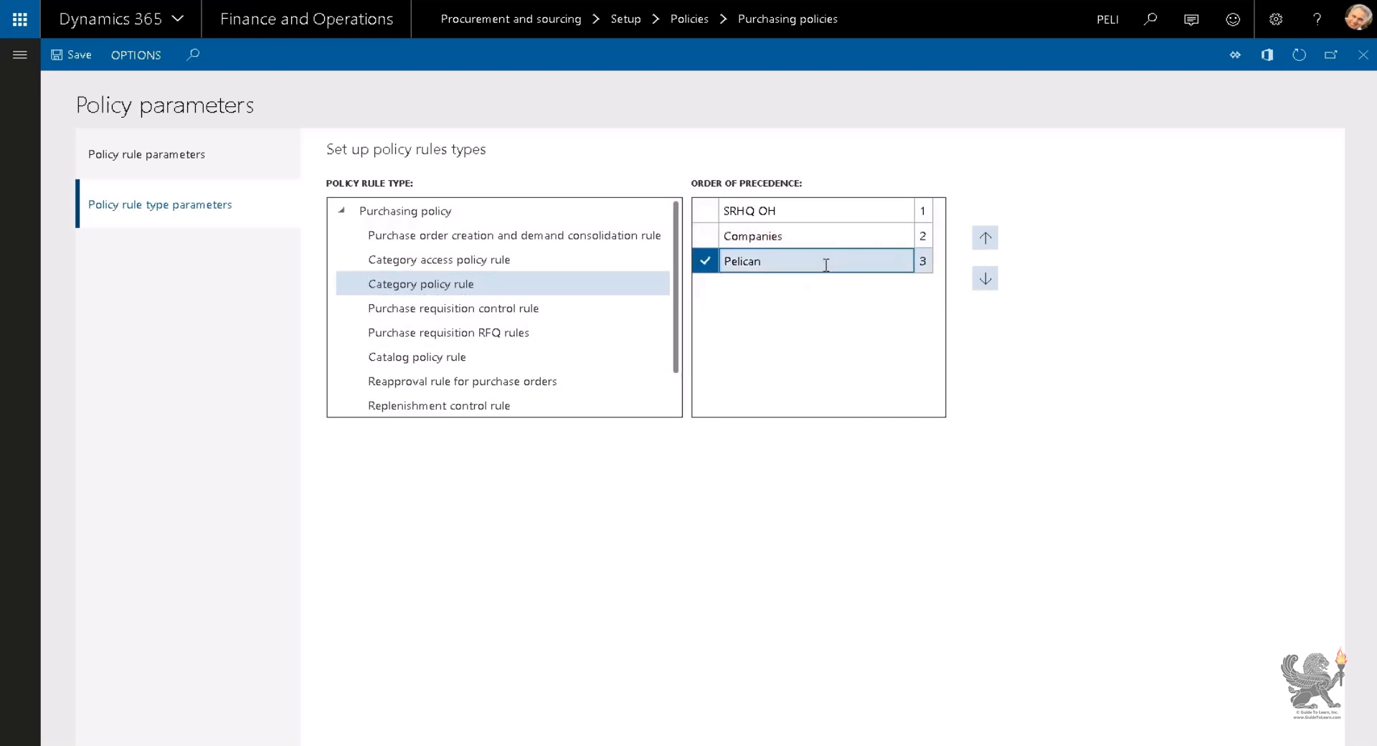
left_click(986, 238)
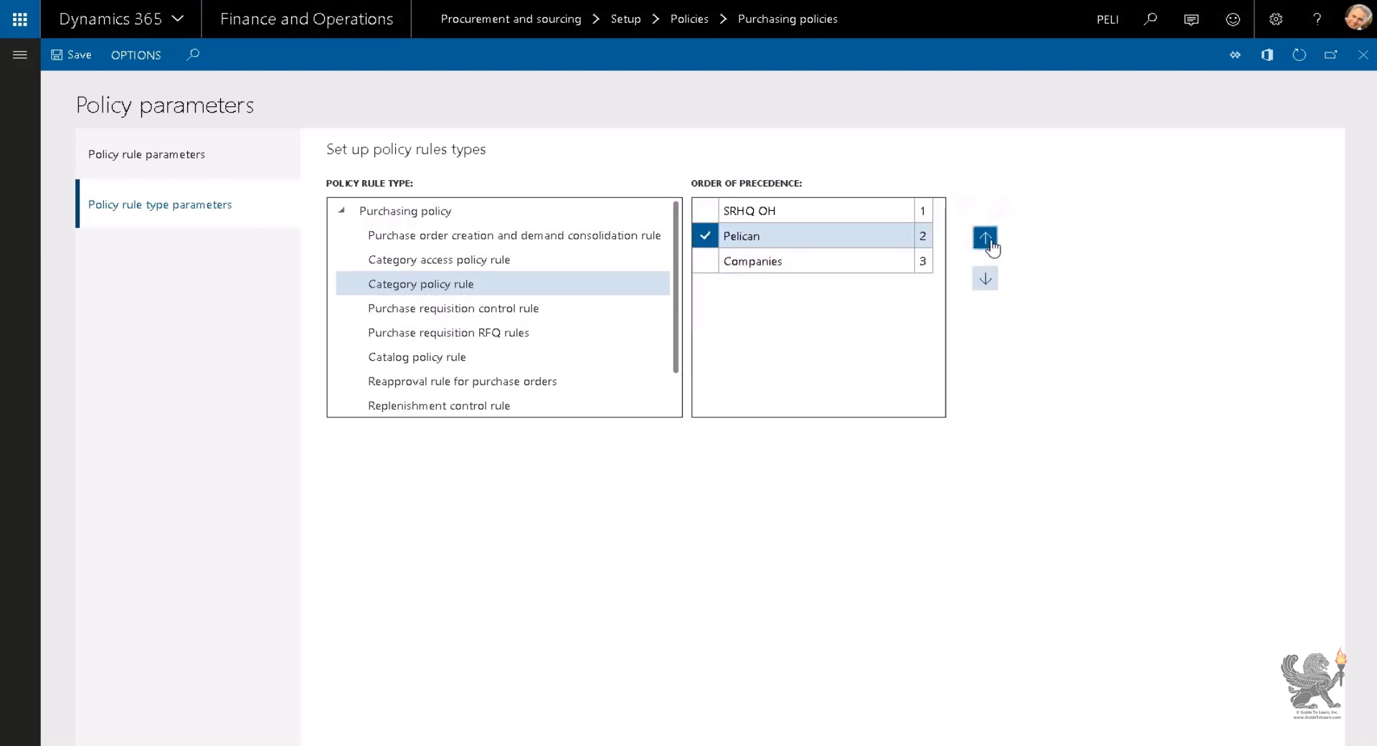
left_click(987, 239)
left_click(988, 241)
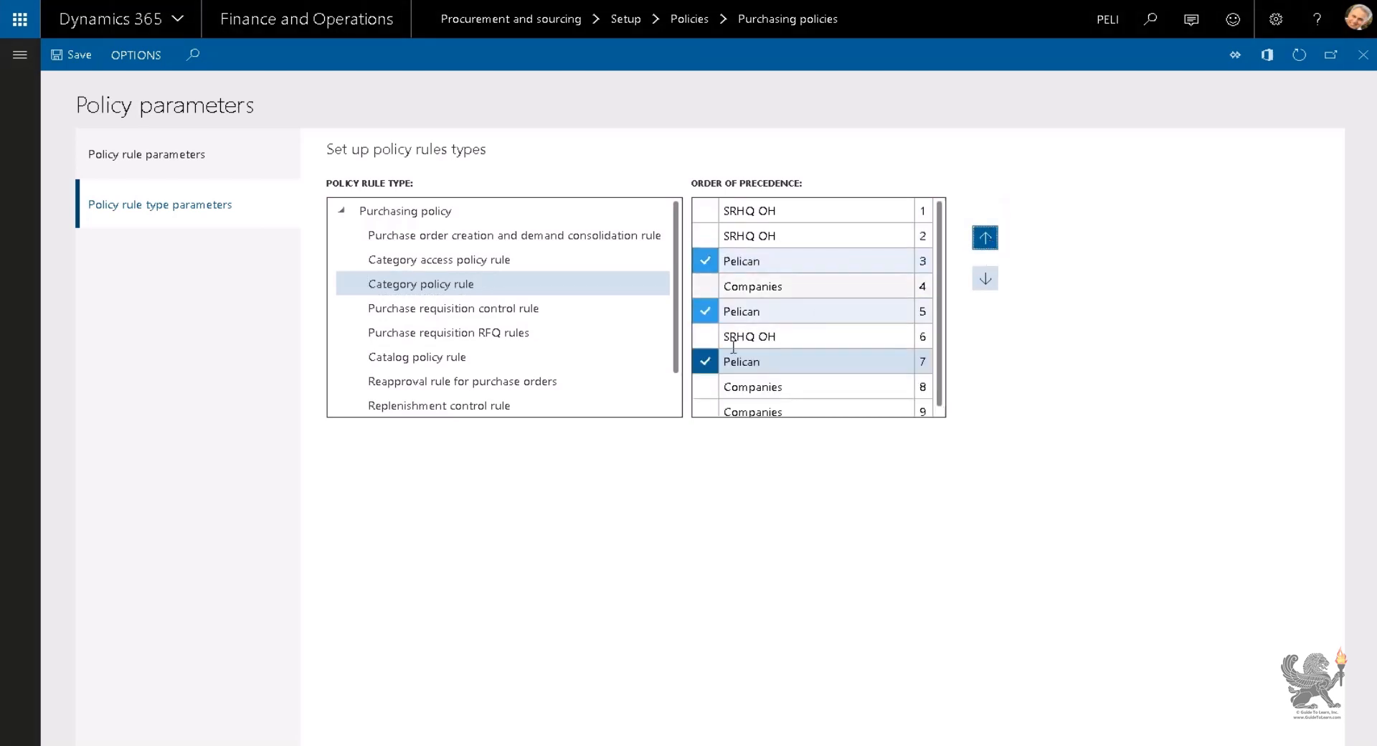
left_click(462, 259)
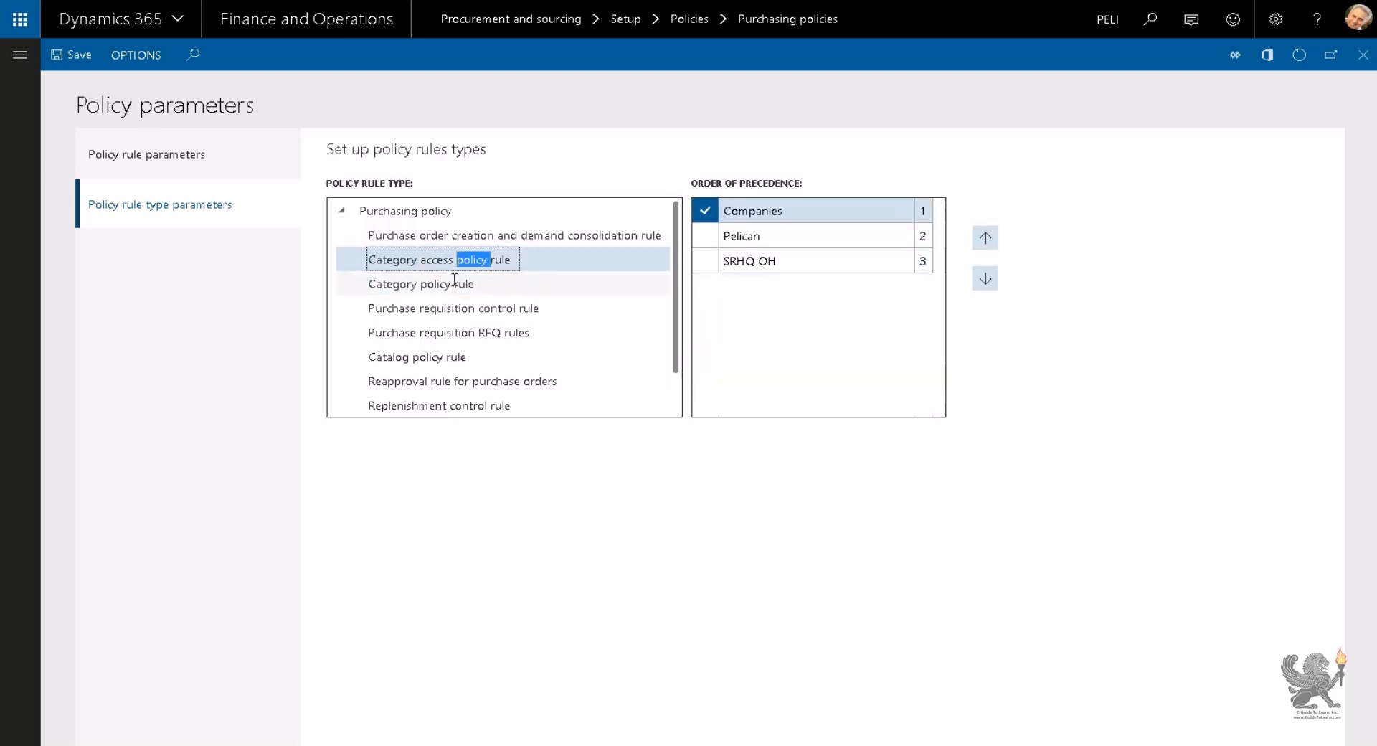
left_click(473, 284)
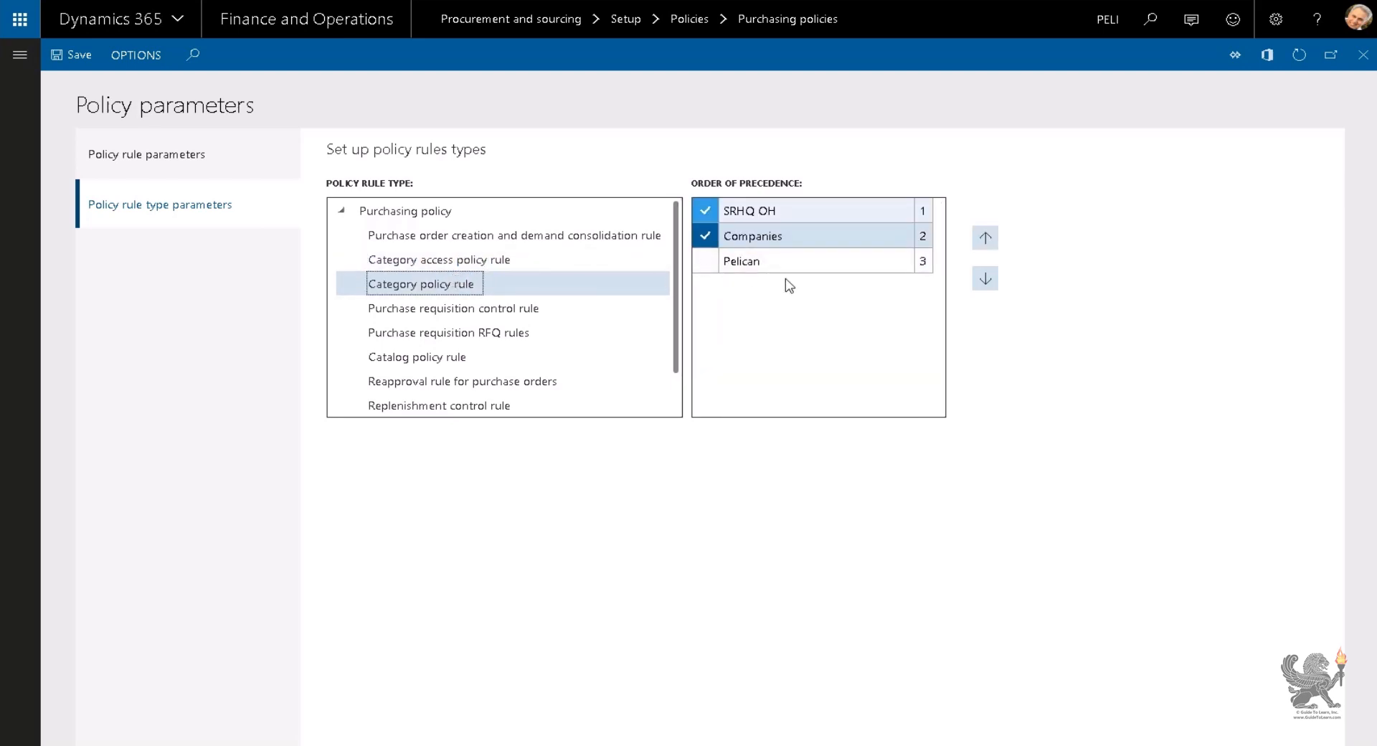
left_click(789, 261)
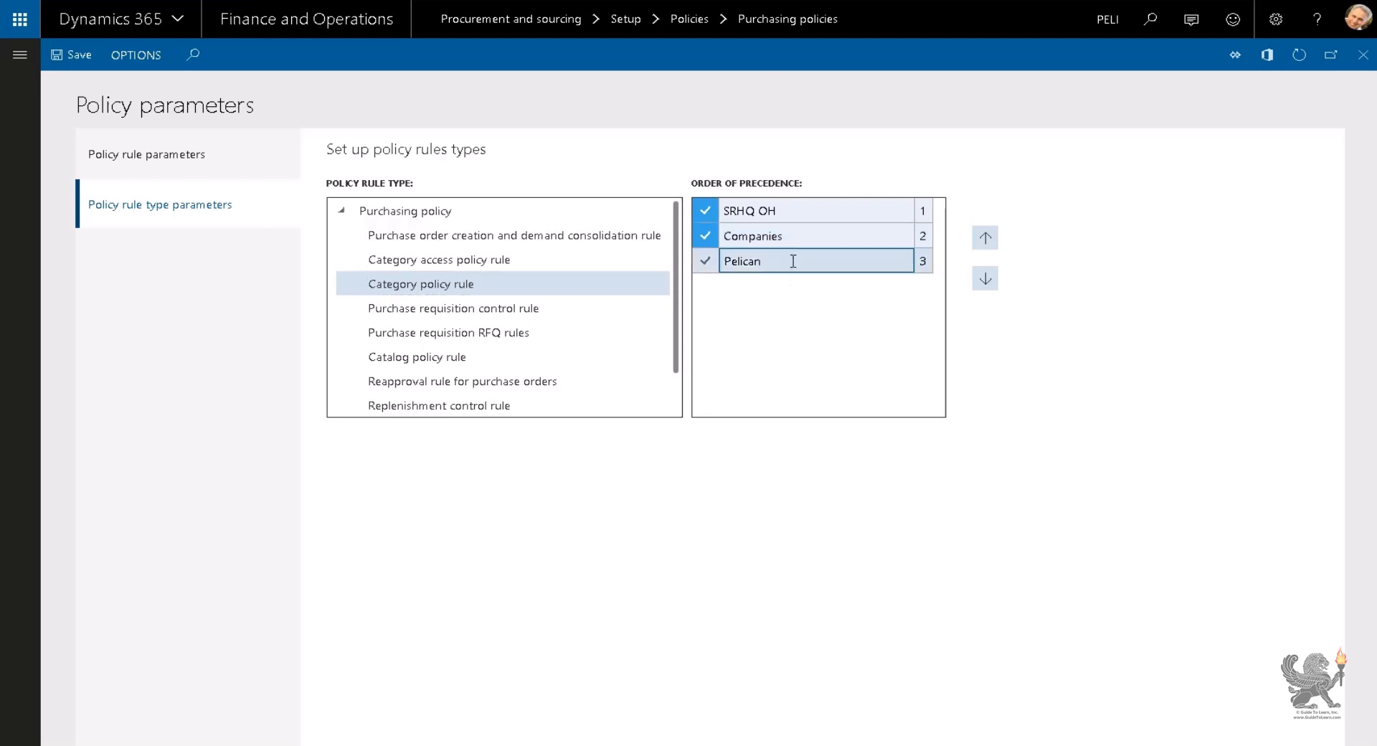
left_click(986, 237)
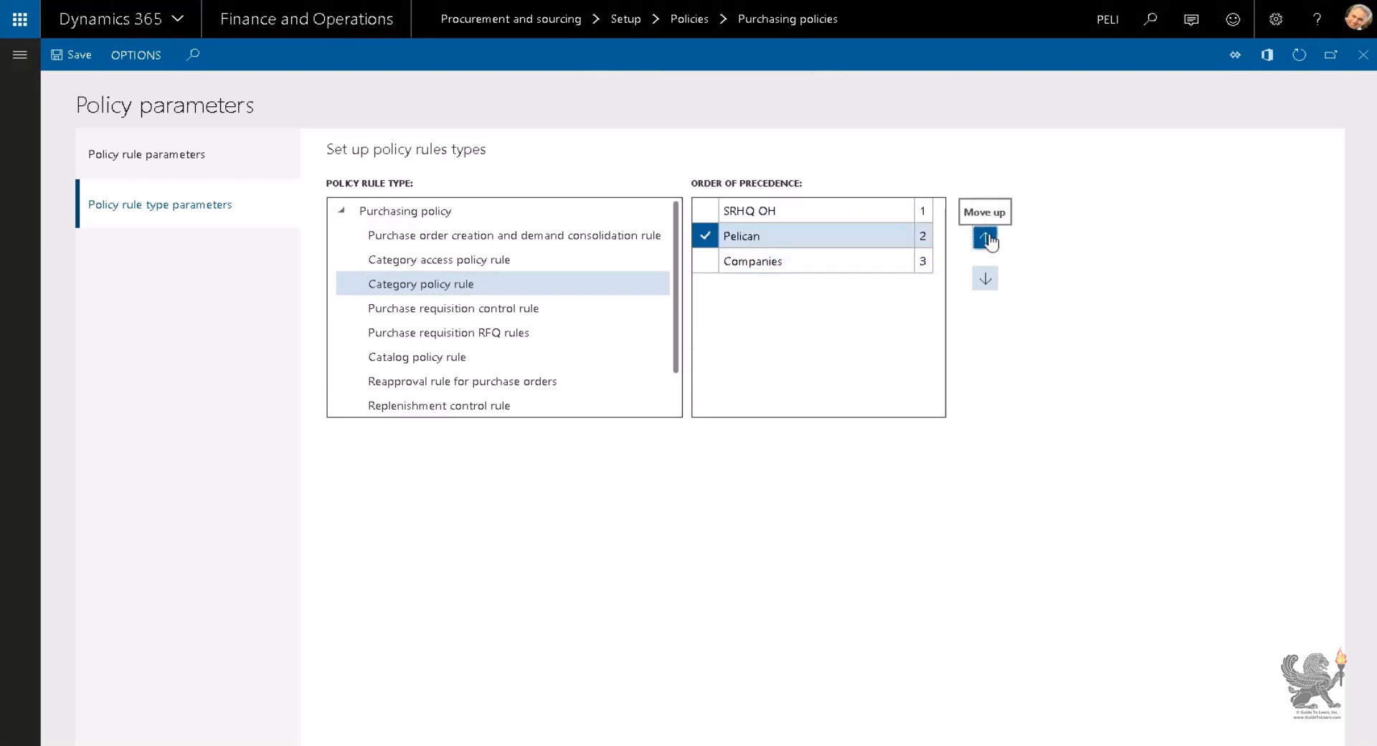
left_click(986, 238)
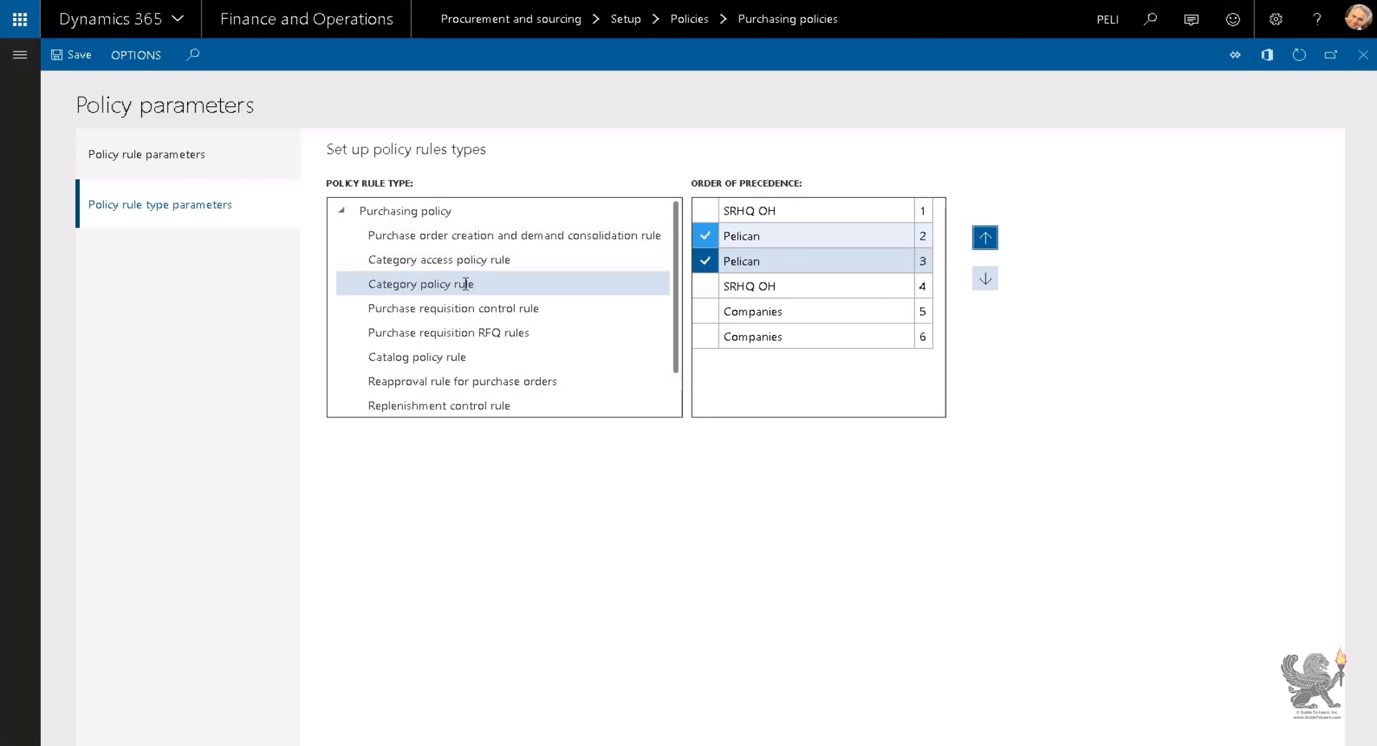
Step: Move Pelican to first place in the order of precedence for Category access policy rule and close the policy parameters
left_click(466, 260)
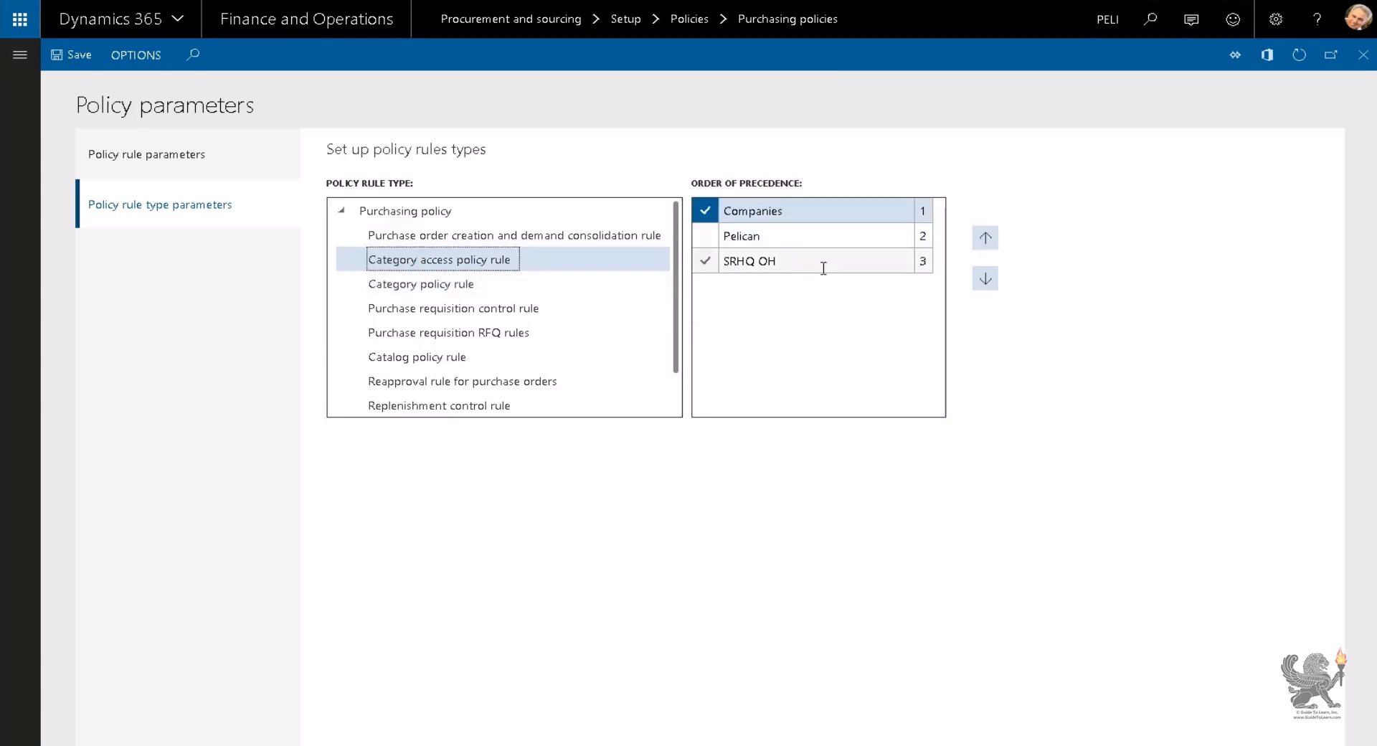
left_click(846, 236)
left_click(986, 237)
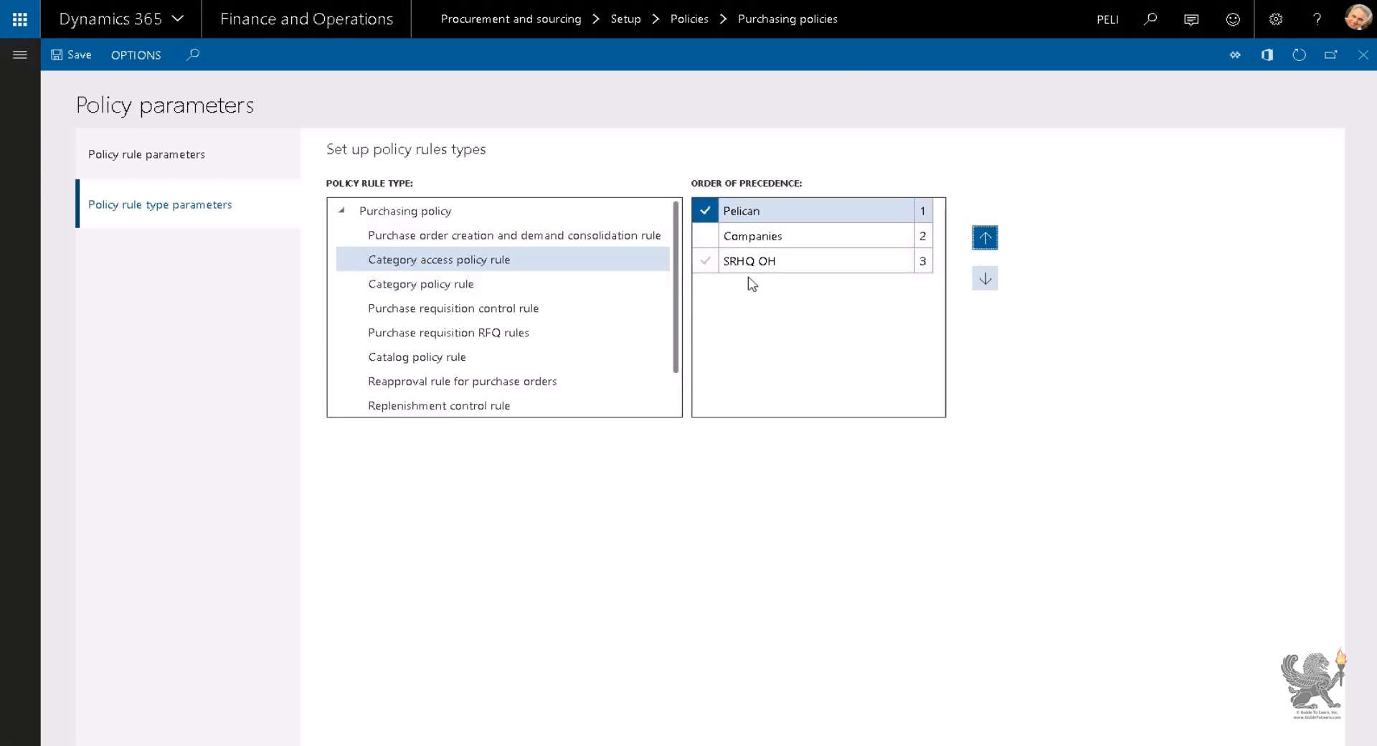
left_click(482, 285)
left_click(502, 259)
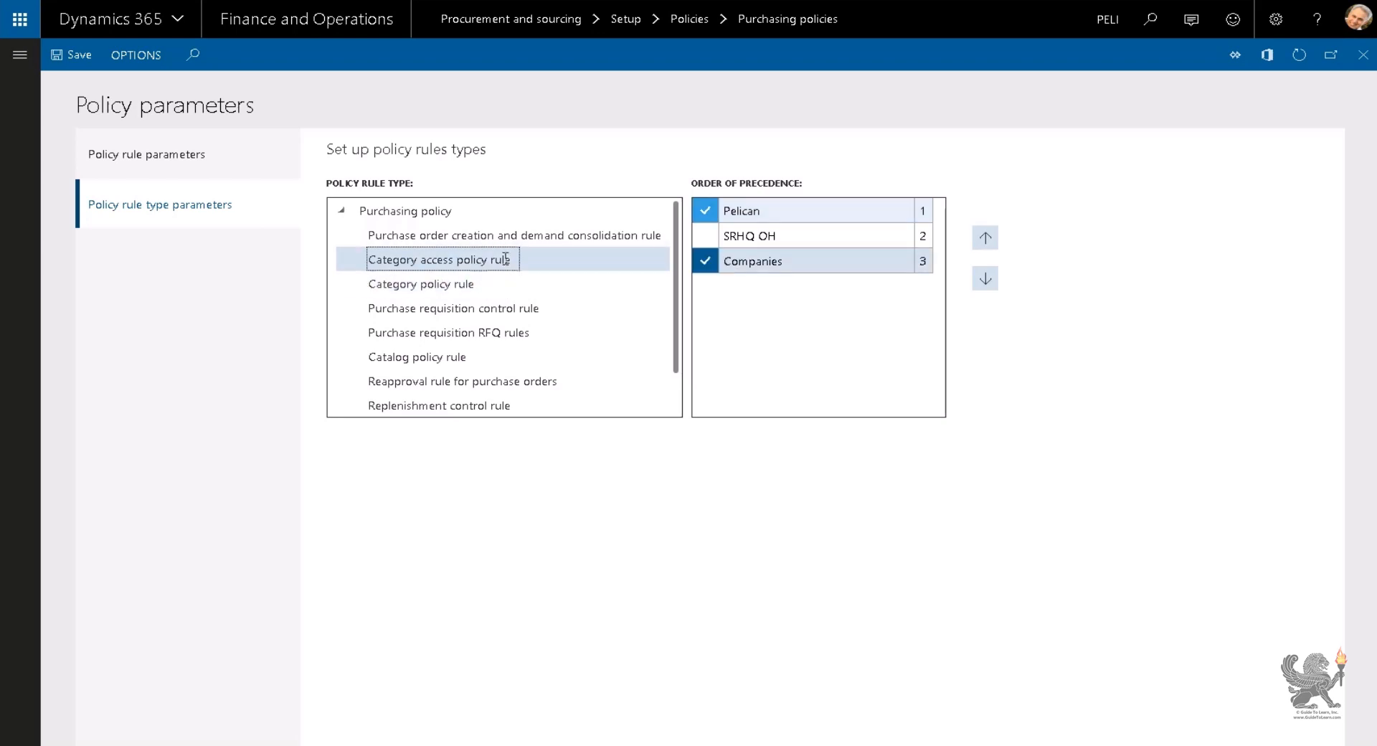
left_click(498, 286)
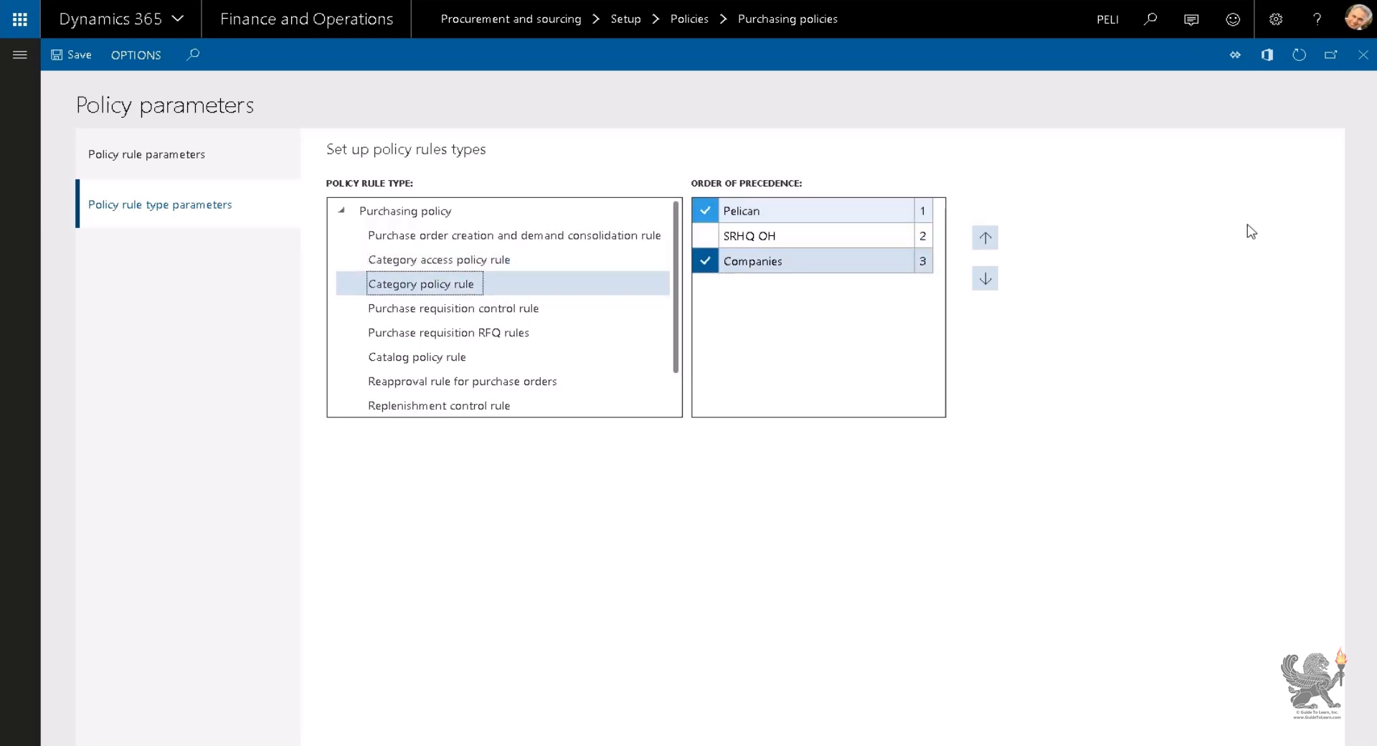
left_click(1364, 53)
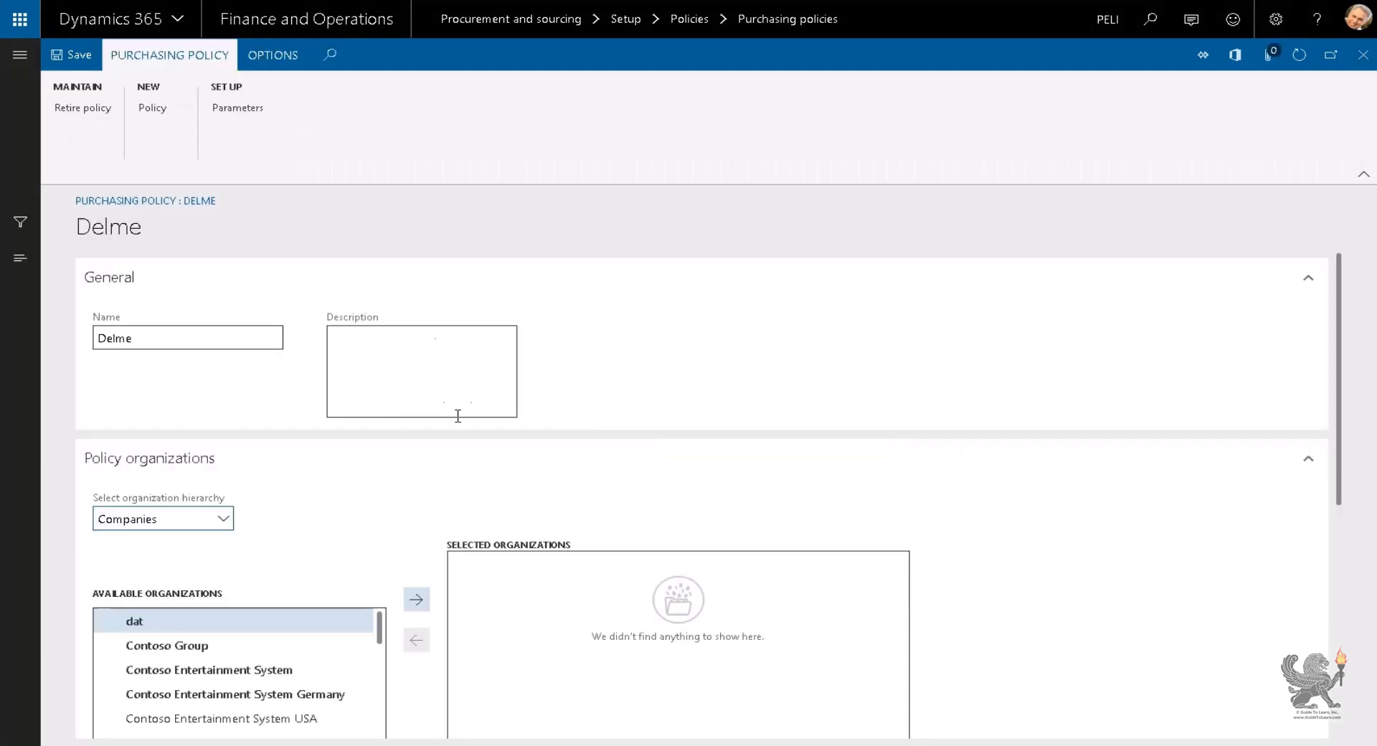
Step: Refresh the Delme policy, set its organization hierarchy to Pelican, and add Operations under Pelican Coast to the selected organizations
left_click(1299, 55)
left_click(219, 529)
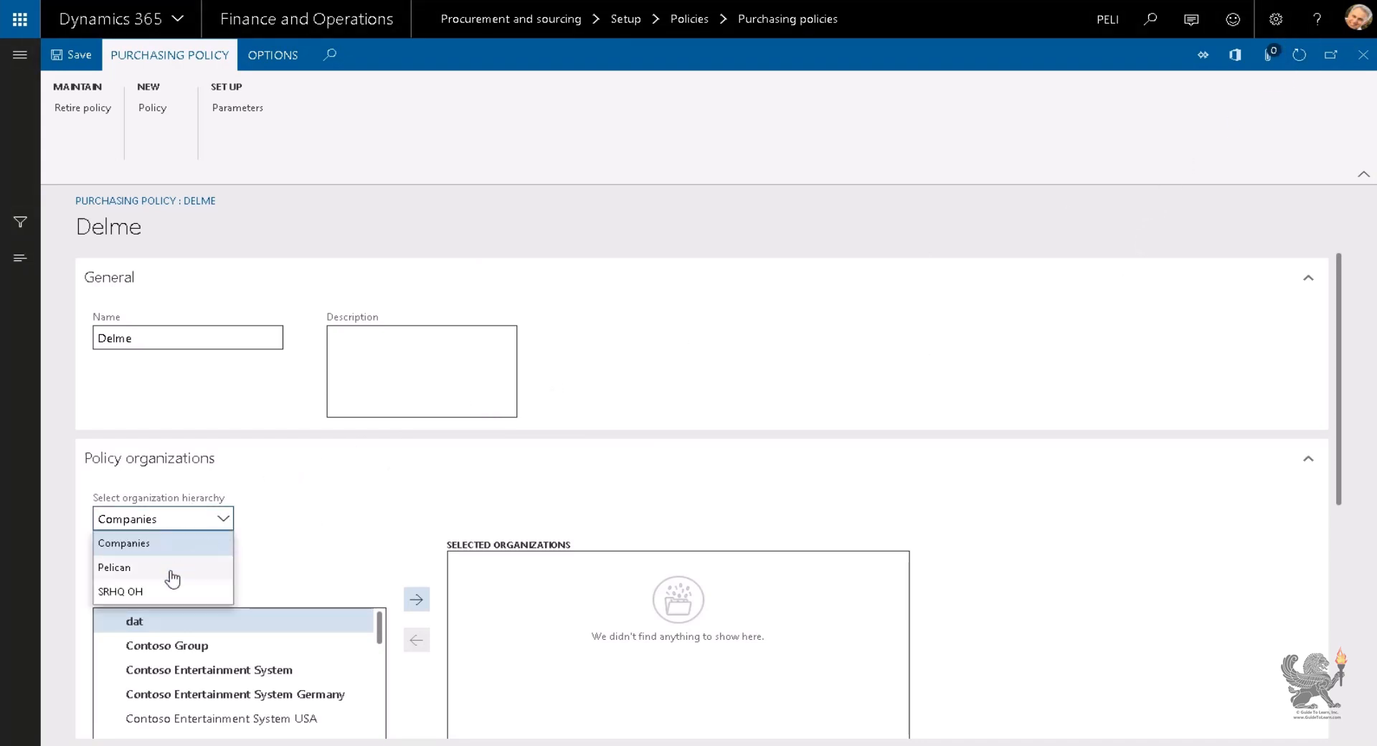
left_click(134, 575)
scroll(313, 583, "down", 3)
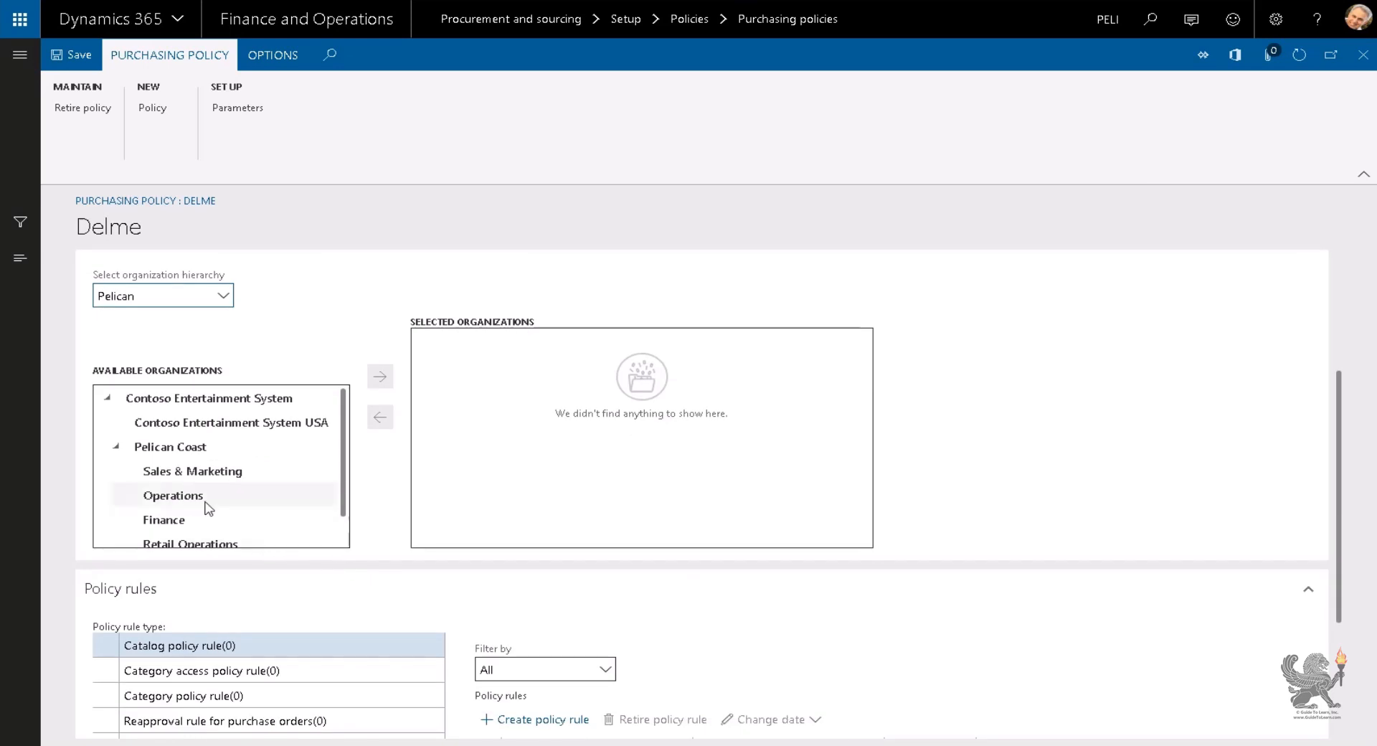
left_click(180, 497)
left_click(380, 376)
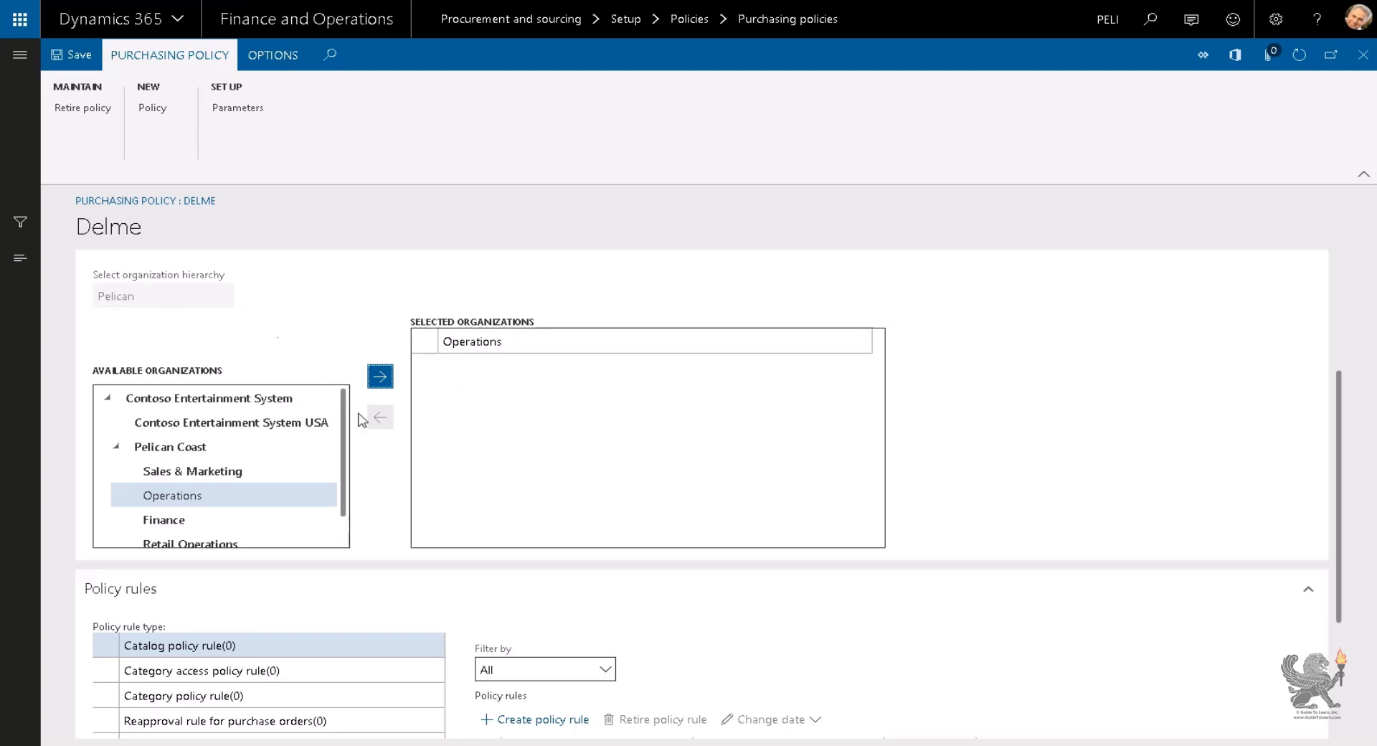
Step: Start a new policy rule of type Category policy rule for the Delme policy
scroll(362, 419, "down", 3)
scroll(282, 462, "down", 1)
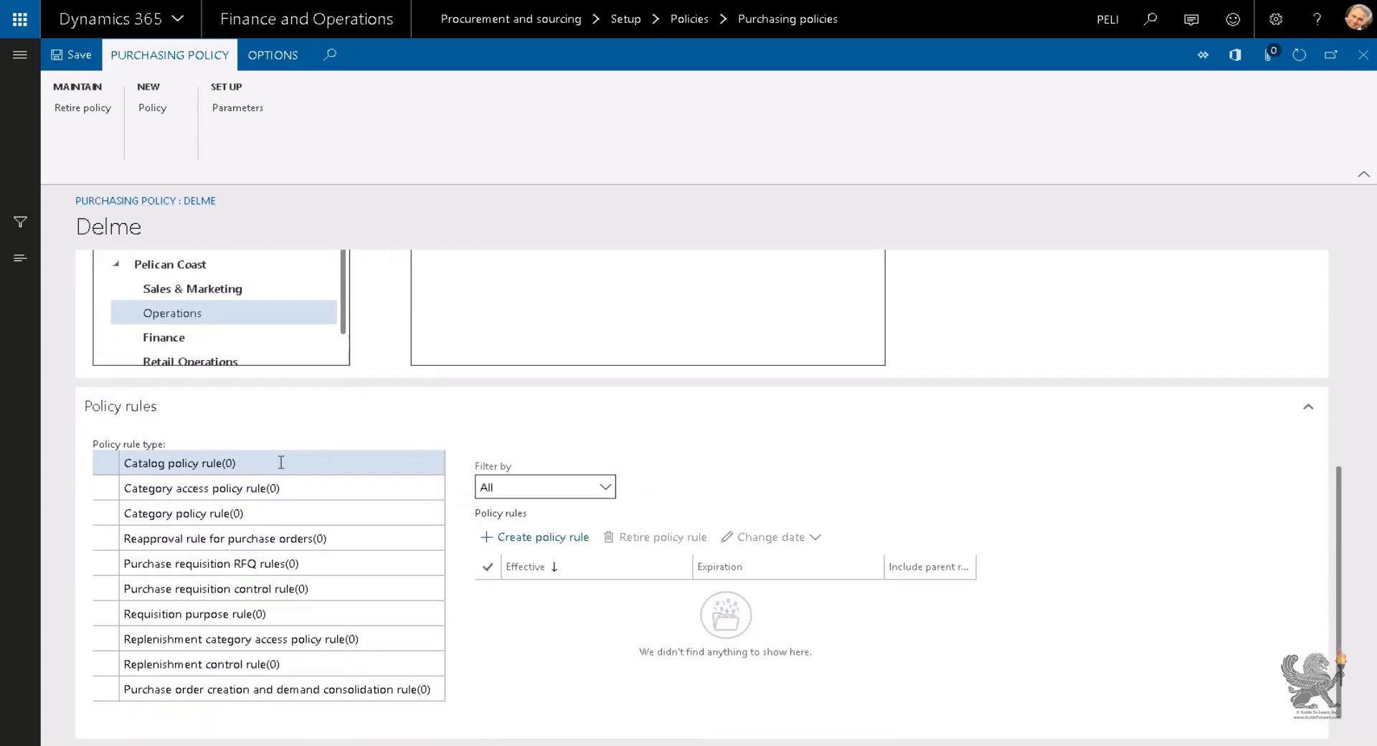
left_click(235, 512)
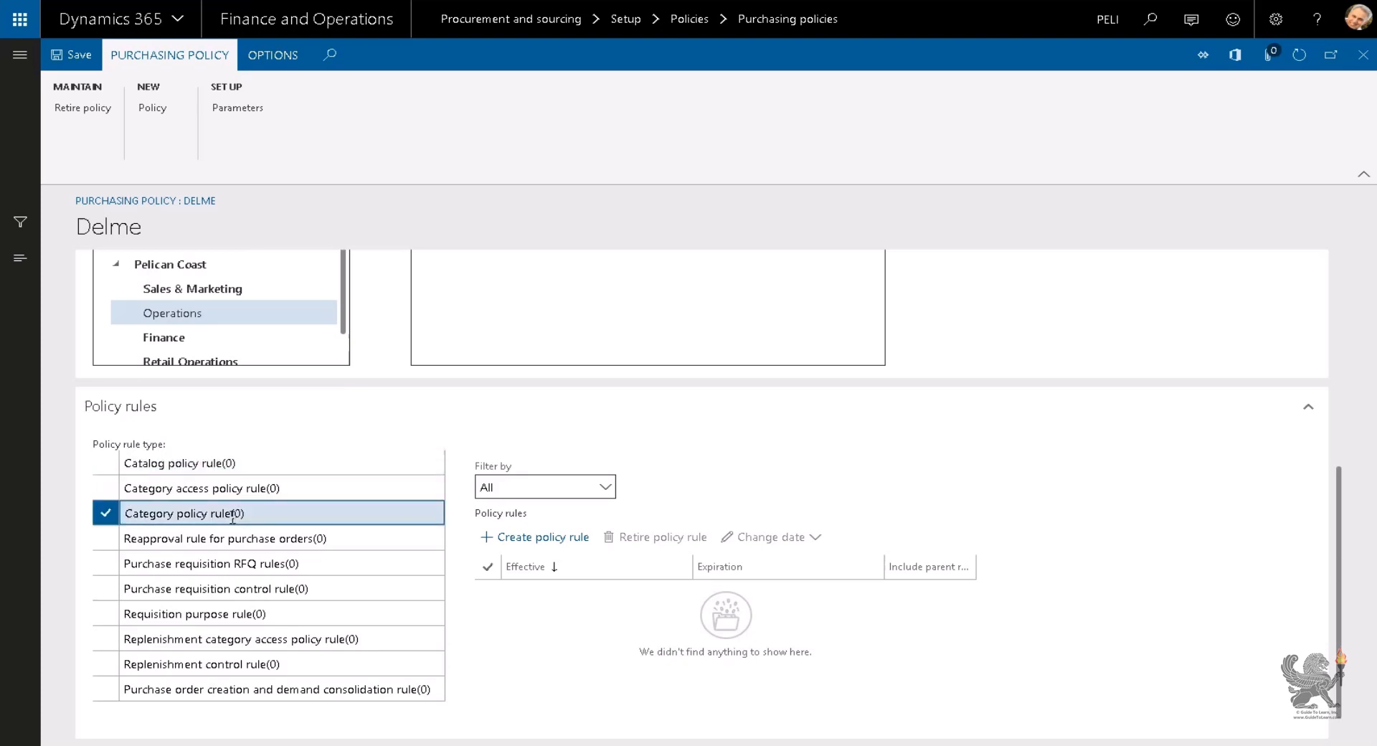
left_click(558, 544)
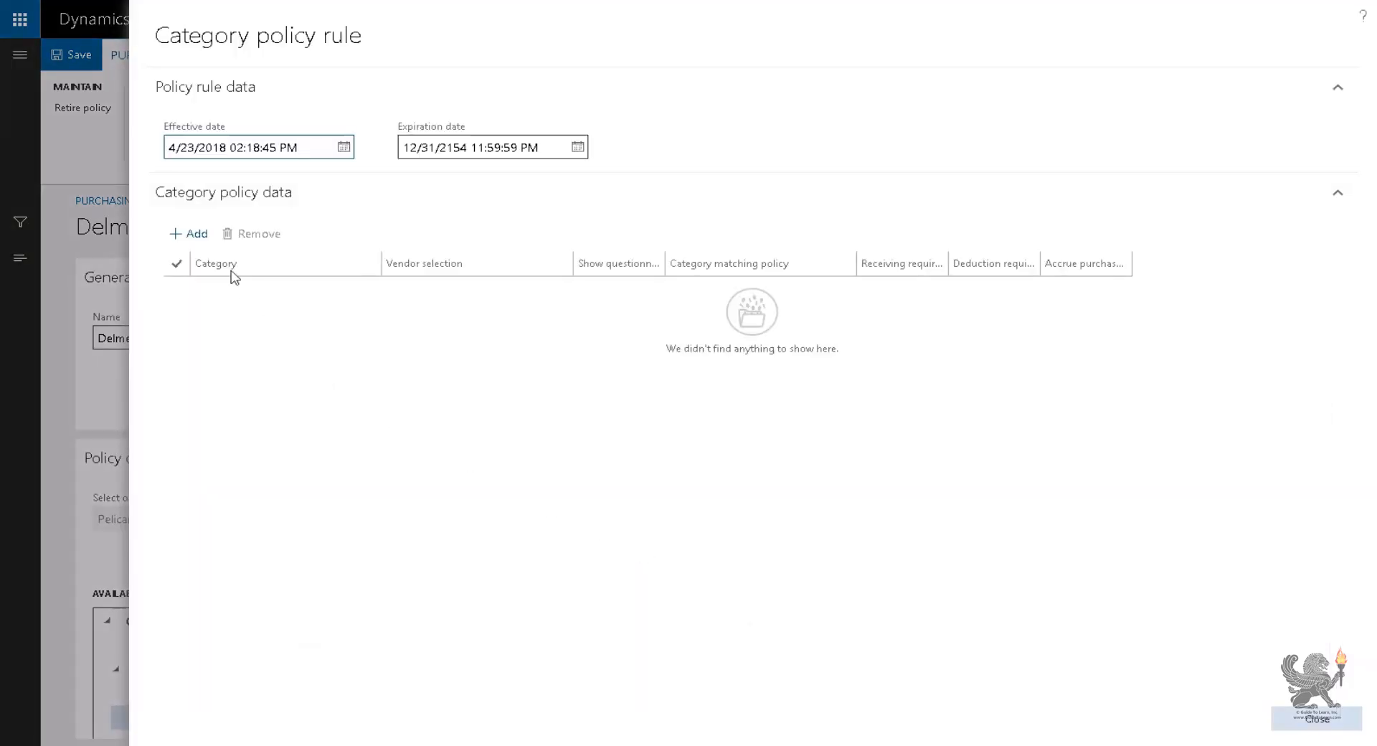
Step: Add a line for the Computers category under OFFICE MACHINES, with vendor selection "Allow only vendors that are preferred for this category"
left_click(189, 233)
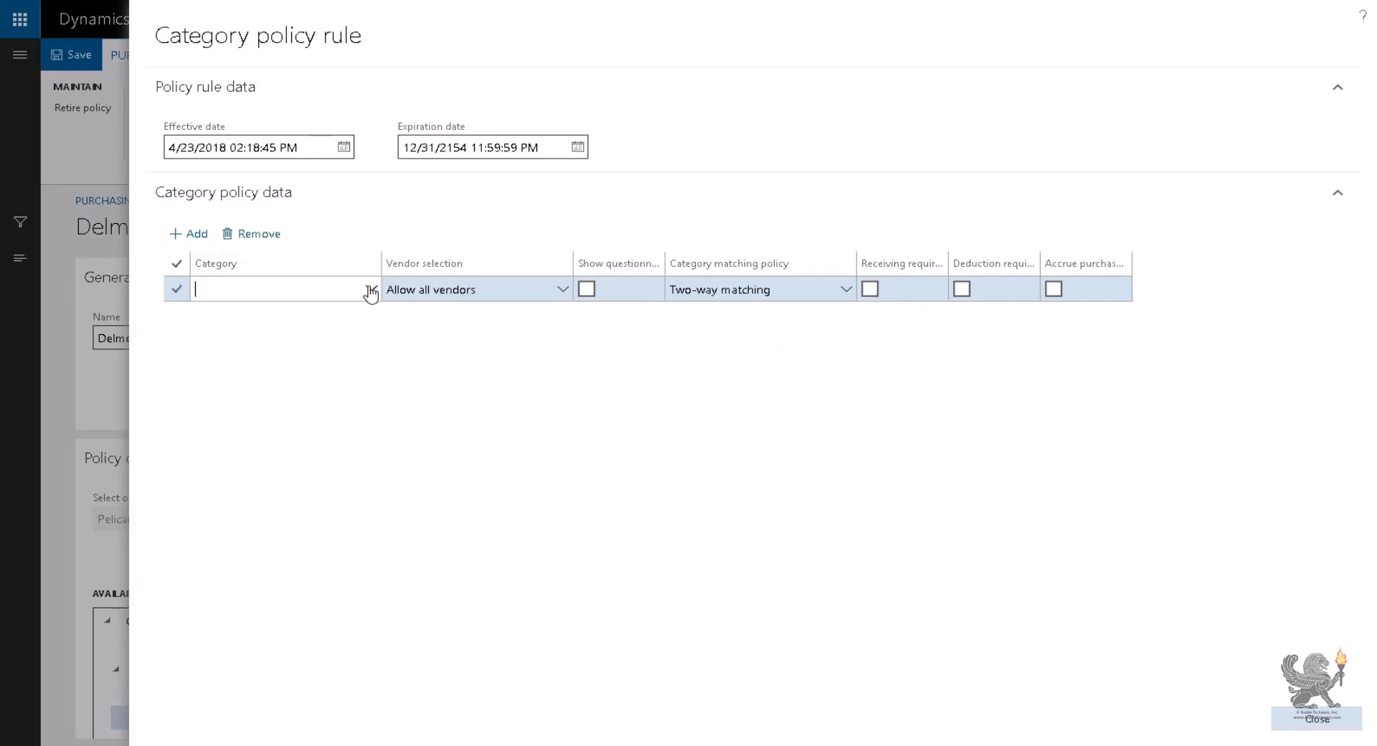
left_click(370, 290)
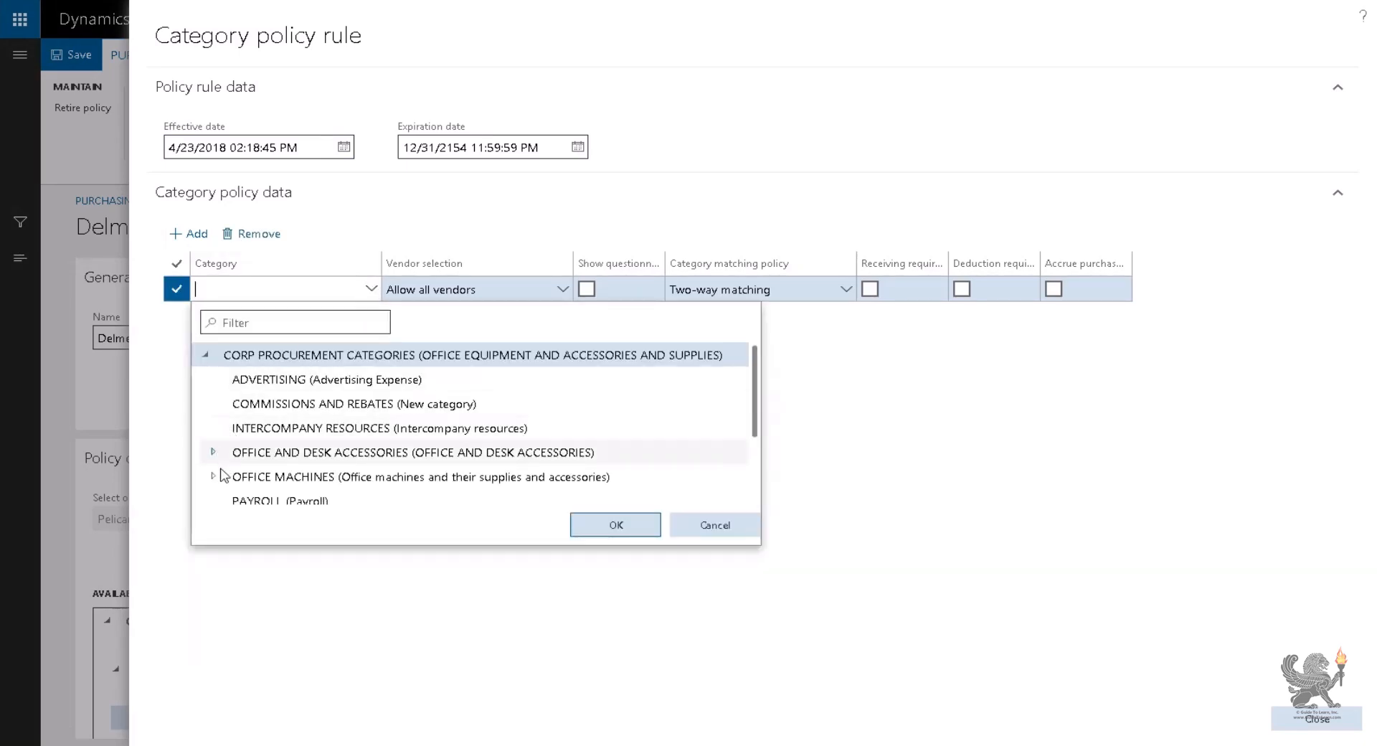
scroll(308, 474, "down", 3)
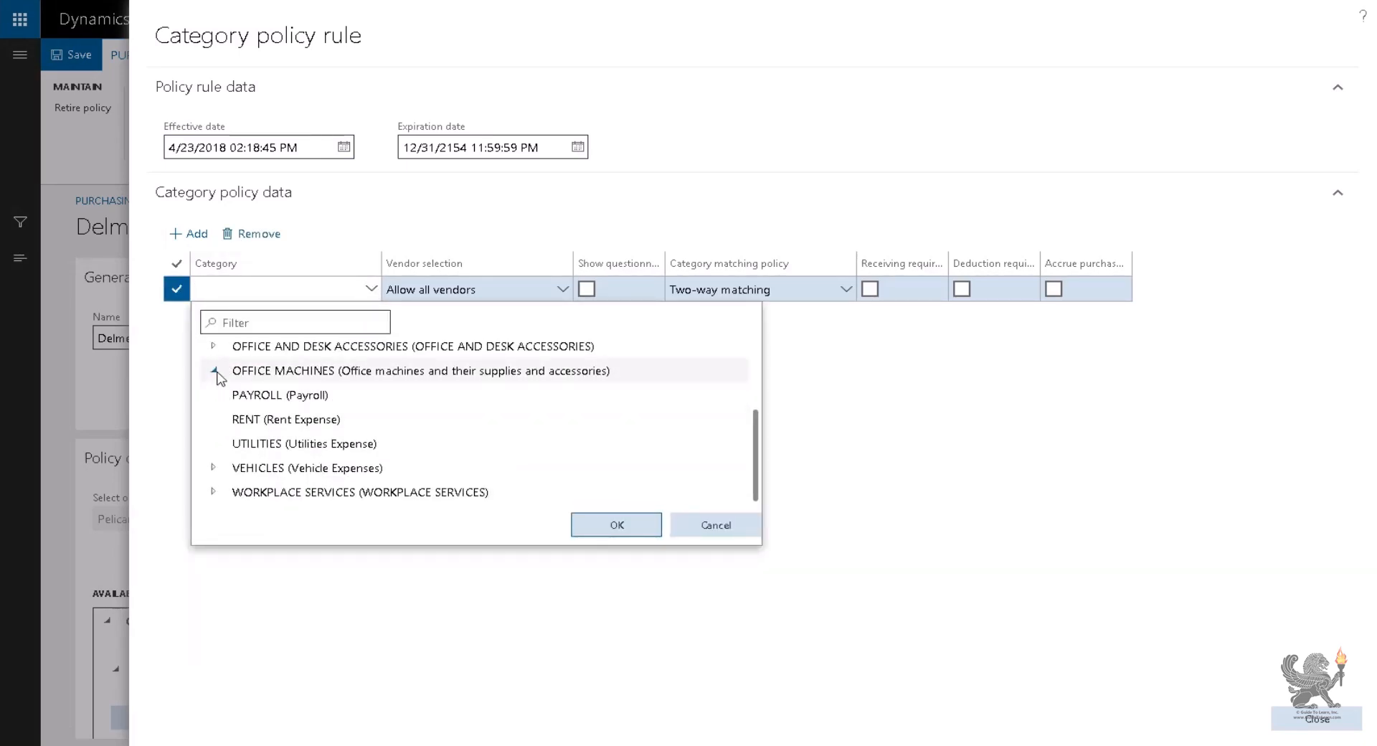
left_click(214, 370)
left_click(266, 419)
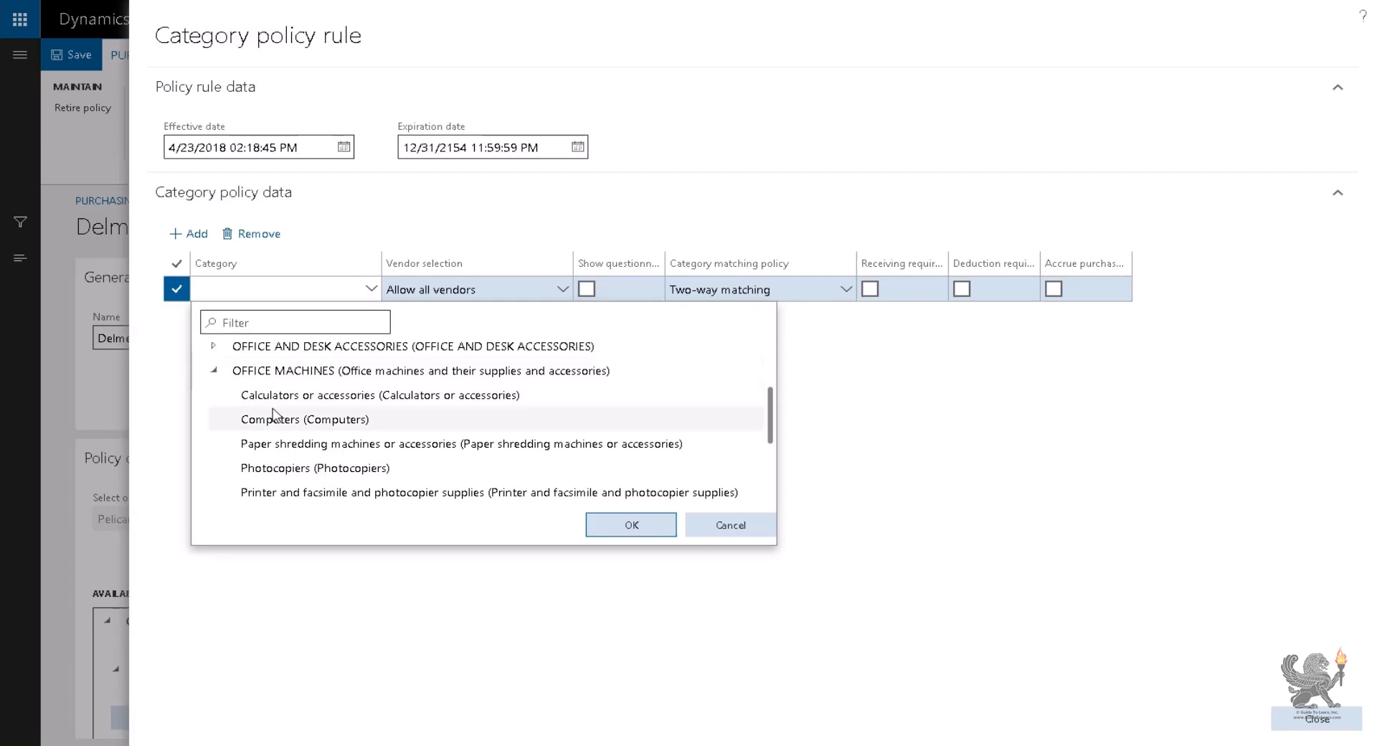
left_click(613, 524)
left_click(564, 289)
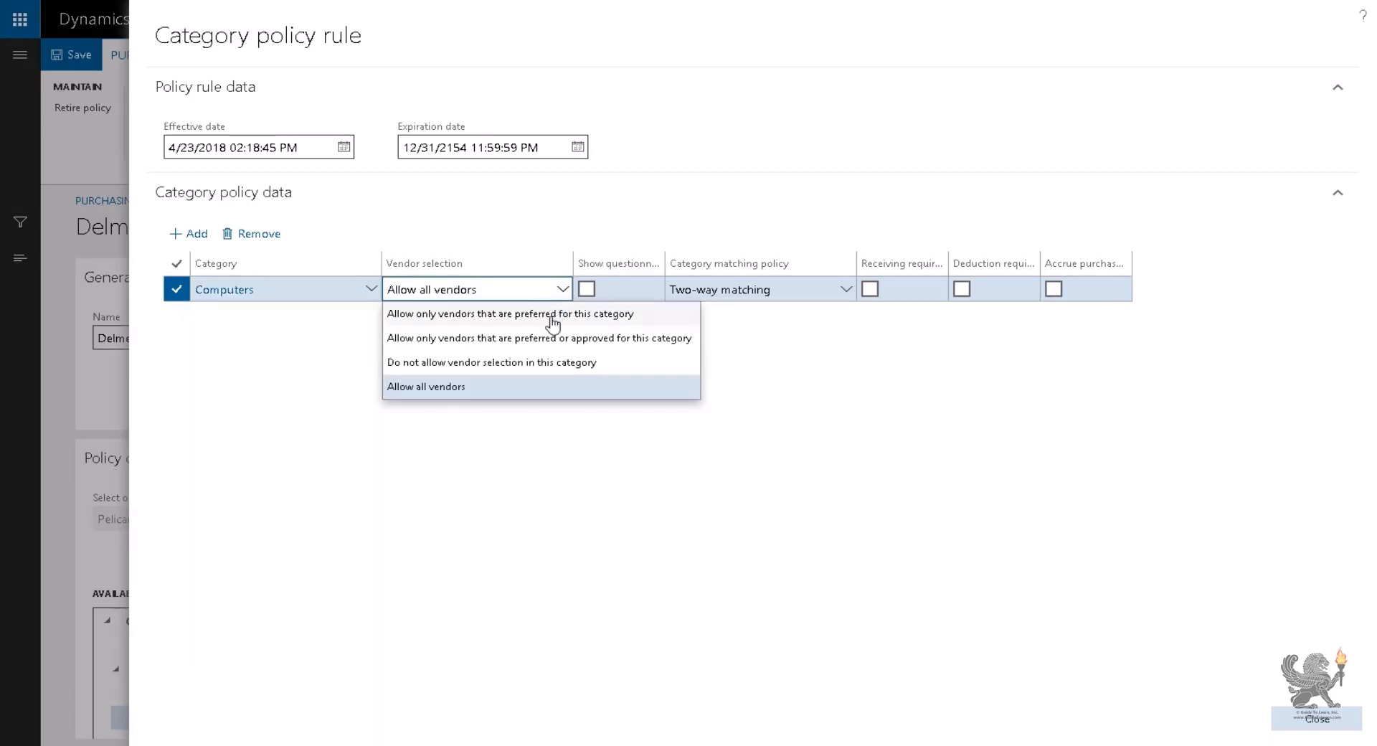
left_click(553, 314)
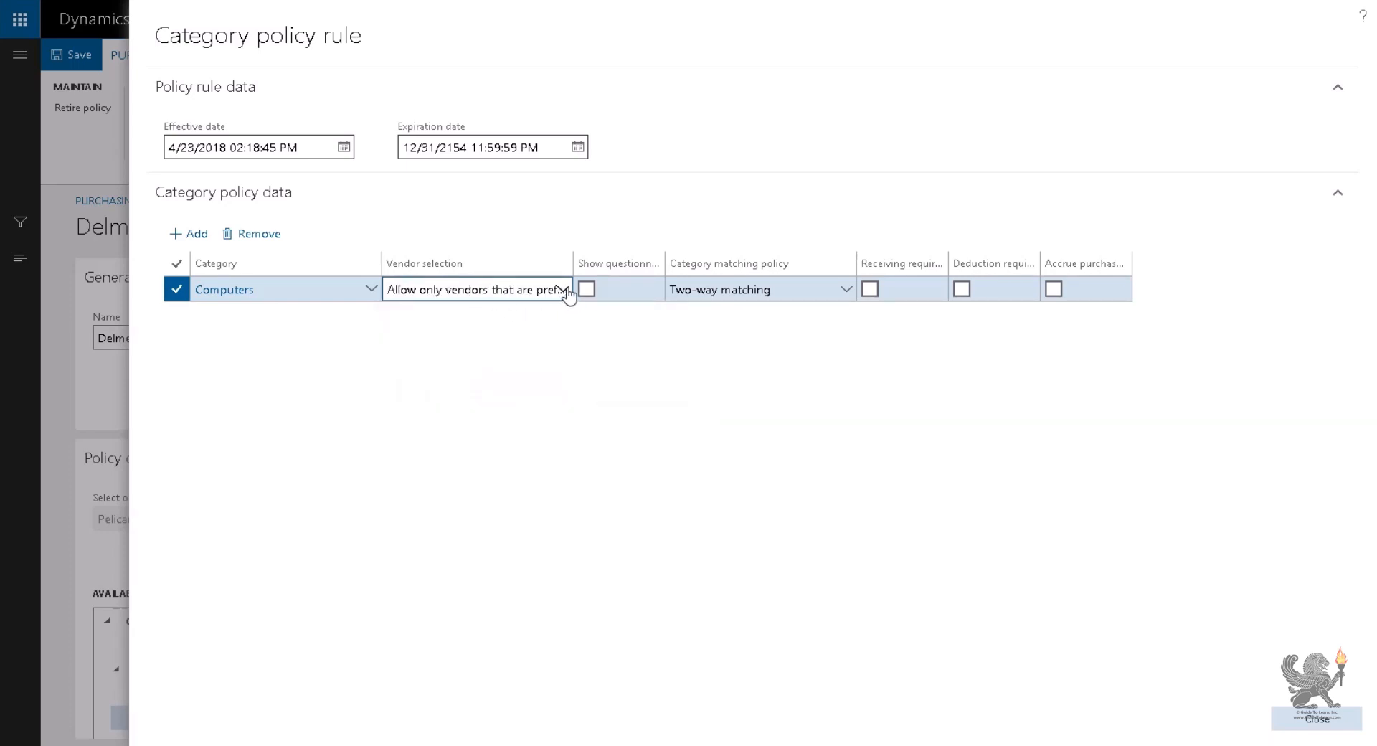
Step: Set the Computers line's vendor selection to vendors that are preferred or approved for this category, and close the rule and the Delme policy
left_click(564, 290)
left_click(559, 340)
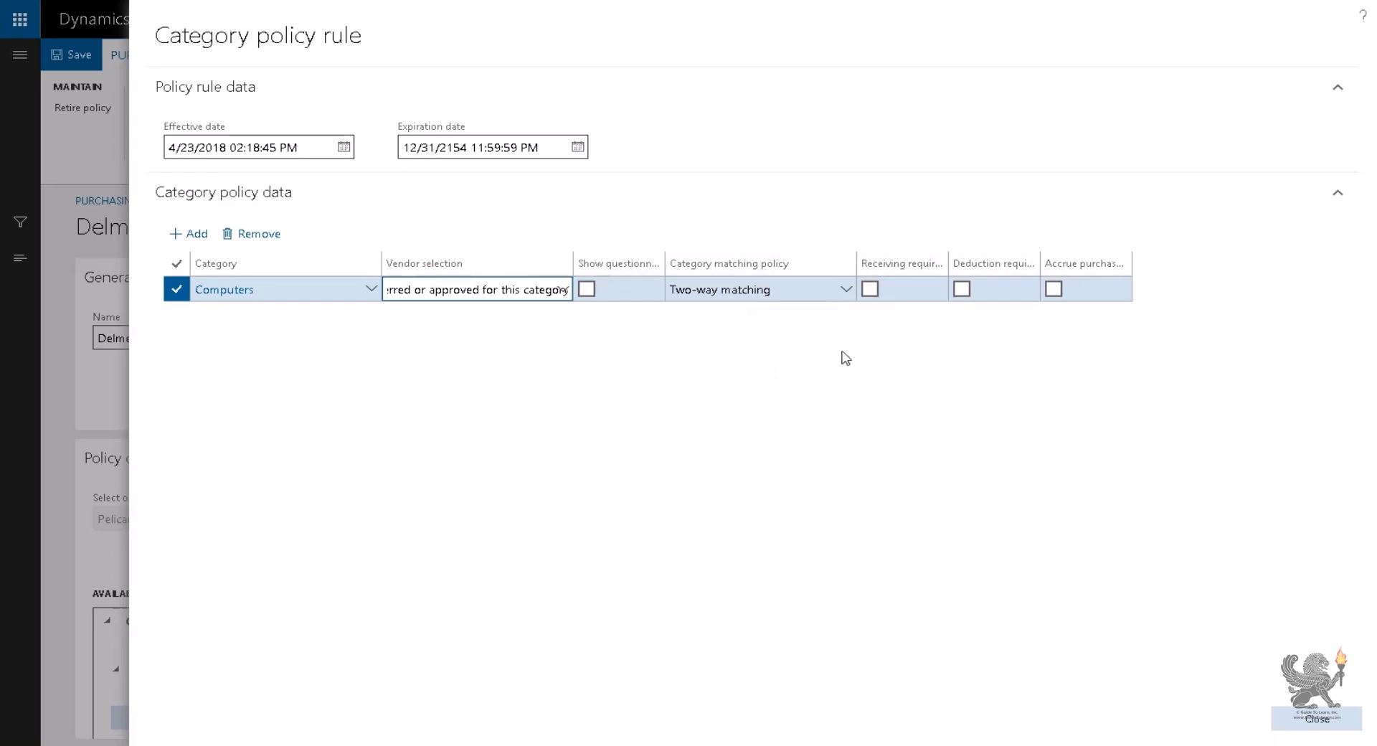
left_click(1316, 718)
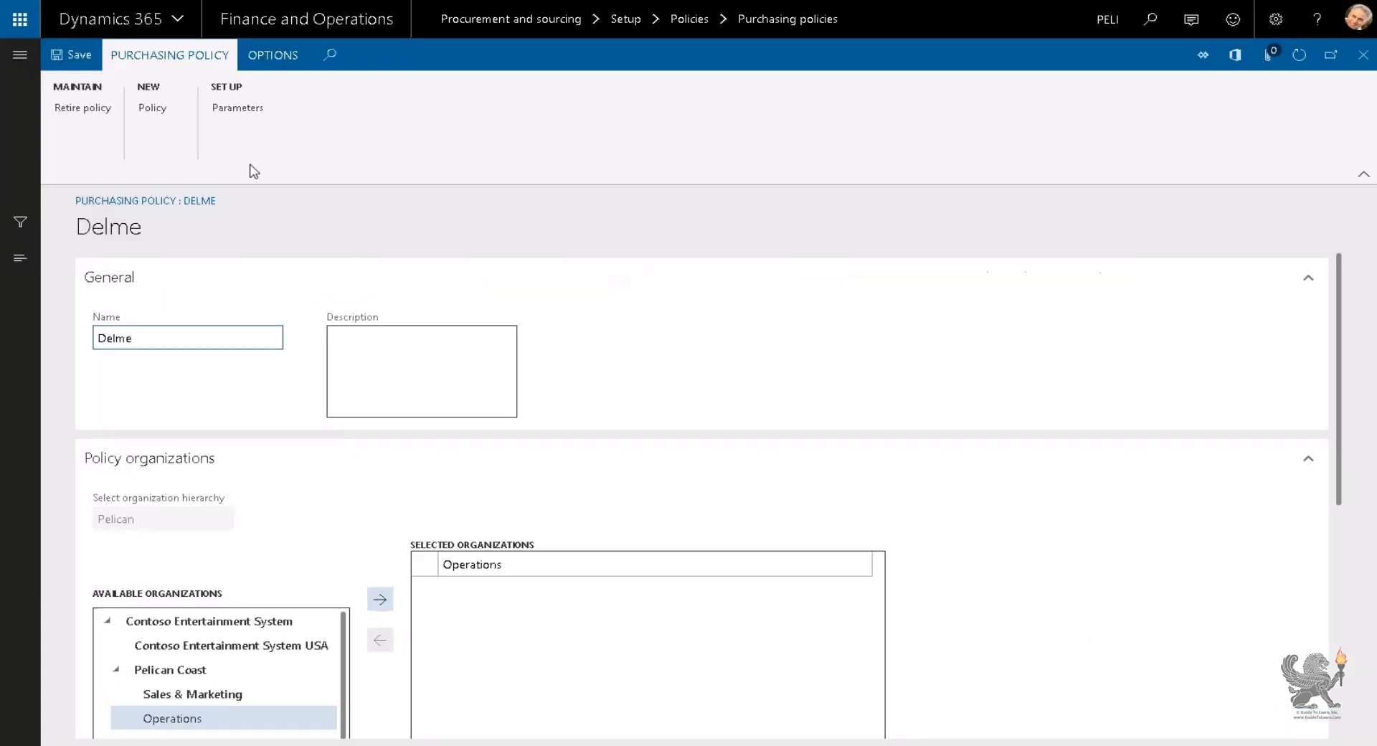
left_click(1363, 55)
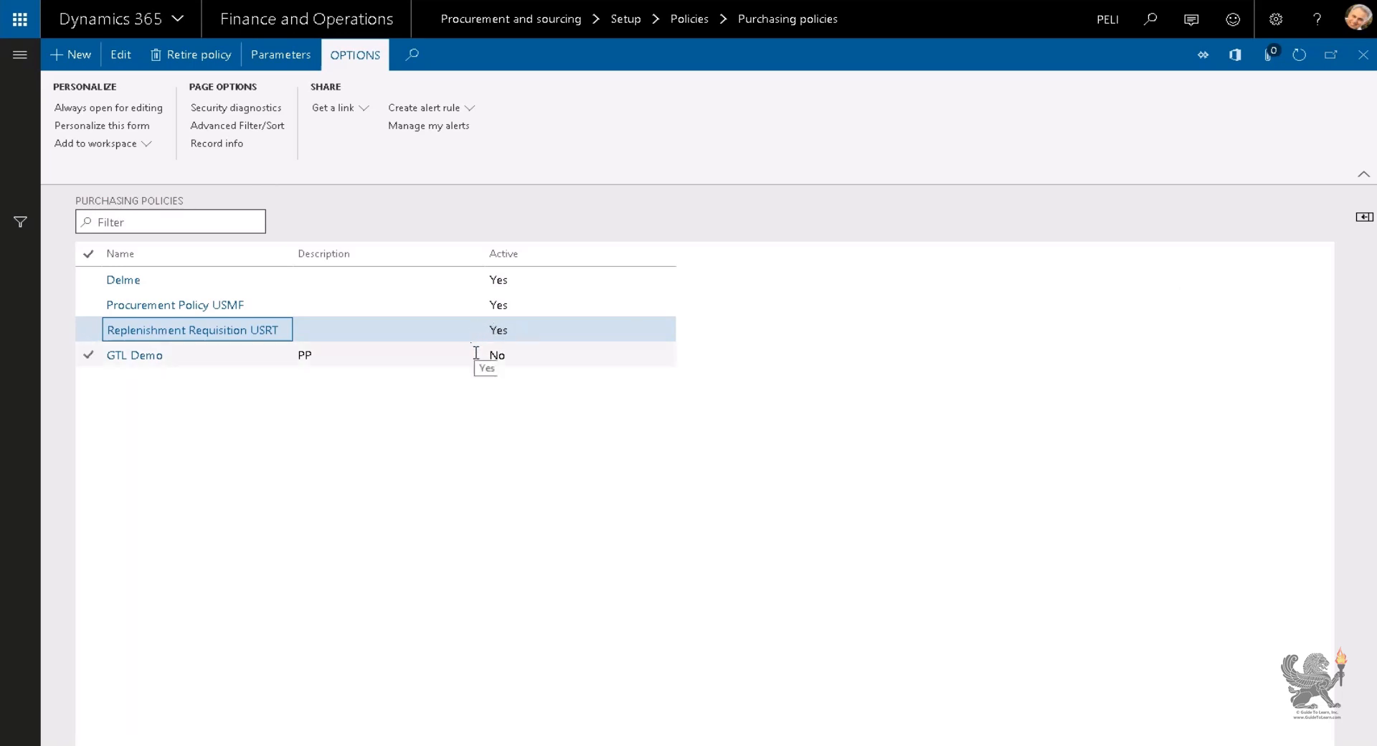
Step: Retire the Delme purchasing policy and select its entry in the policy list
left_click(467, 280)
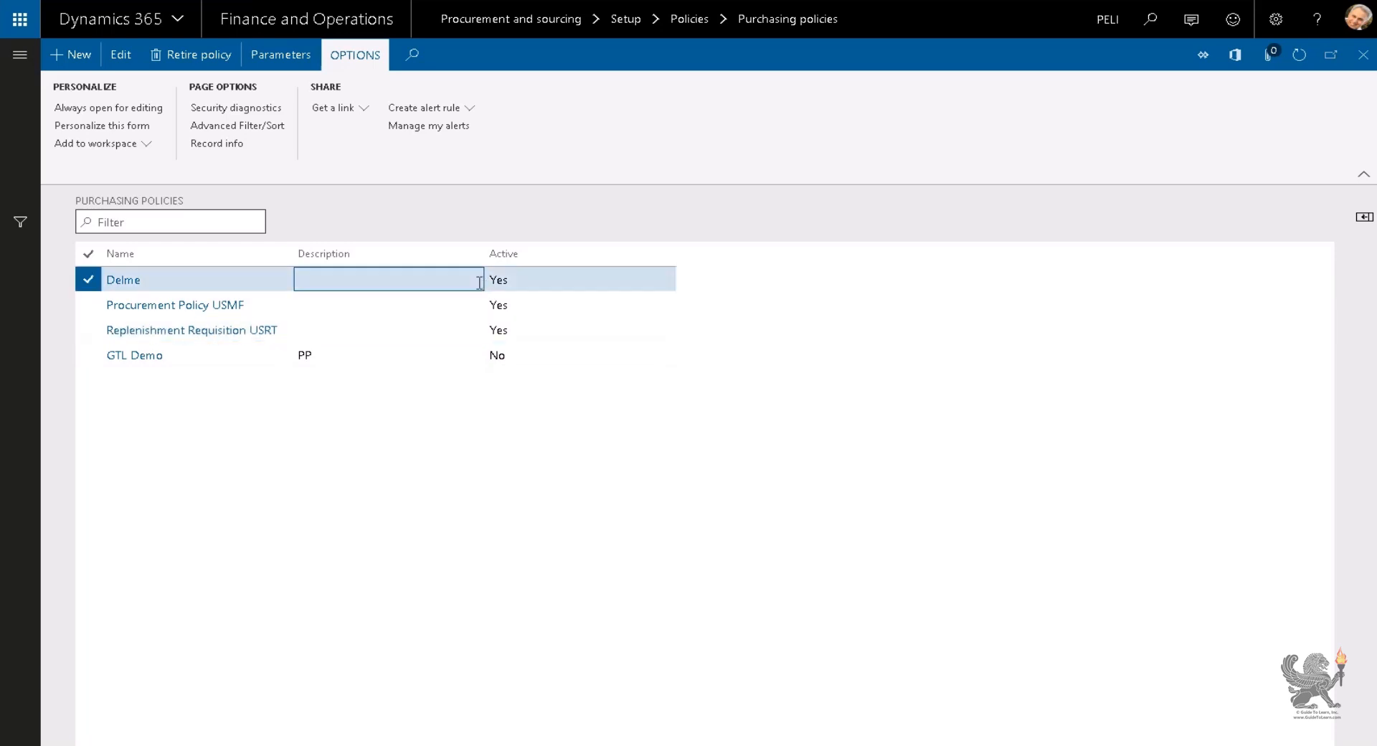
left_click(192, 54)
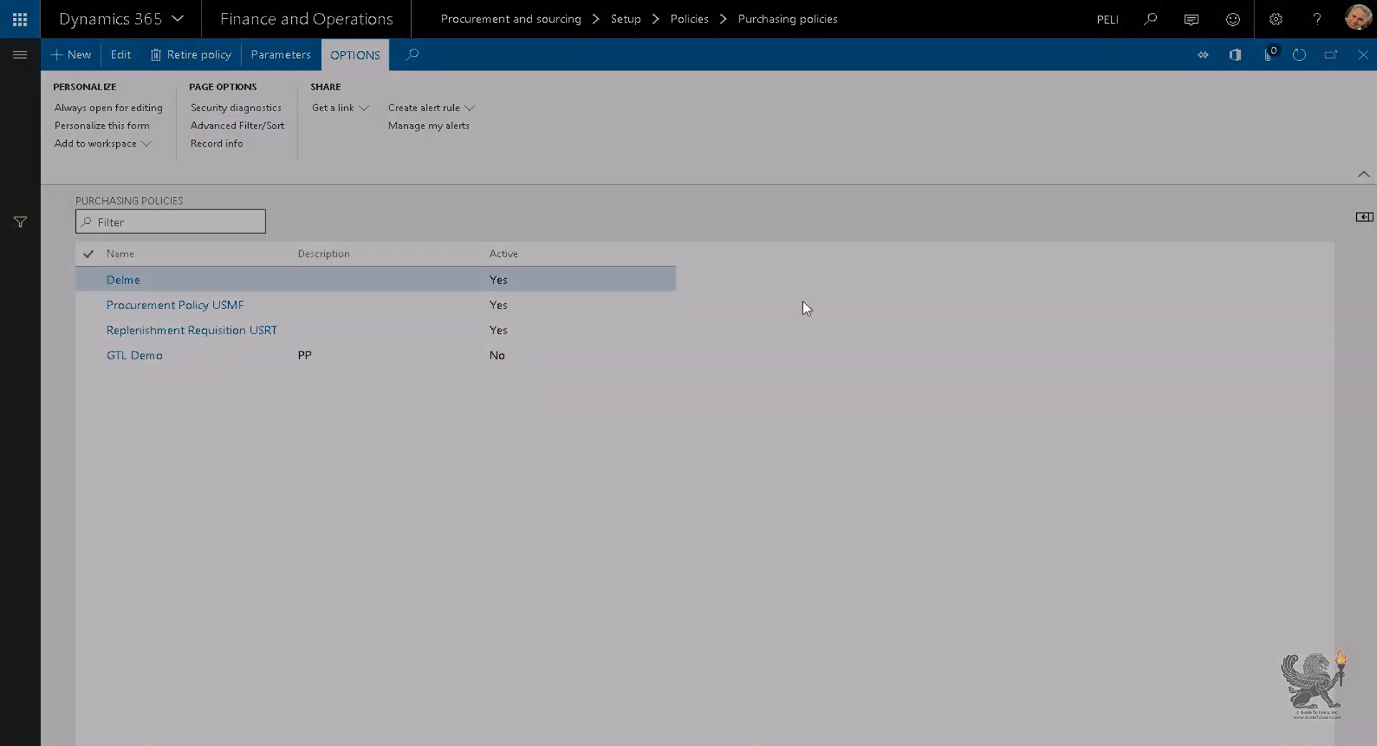
left_click(783, 398)
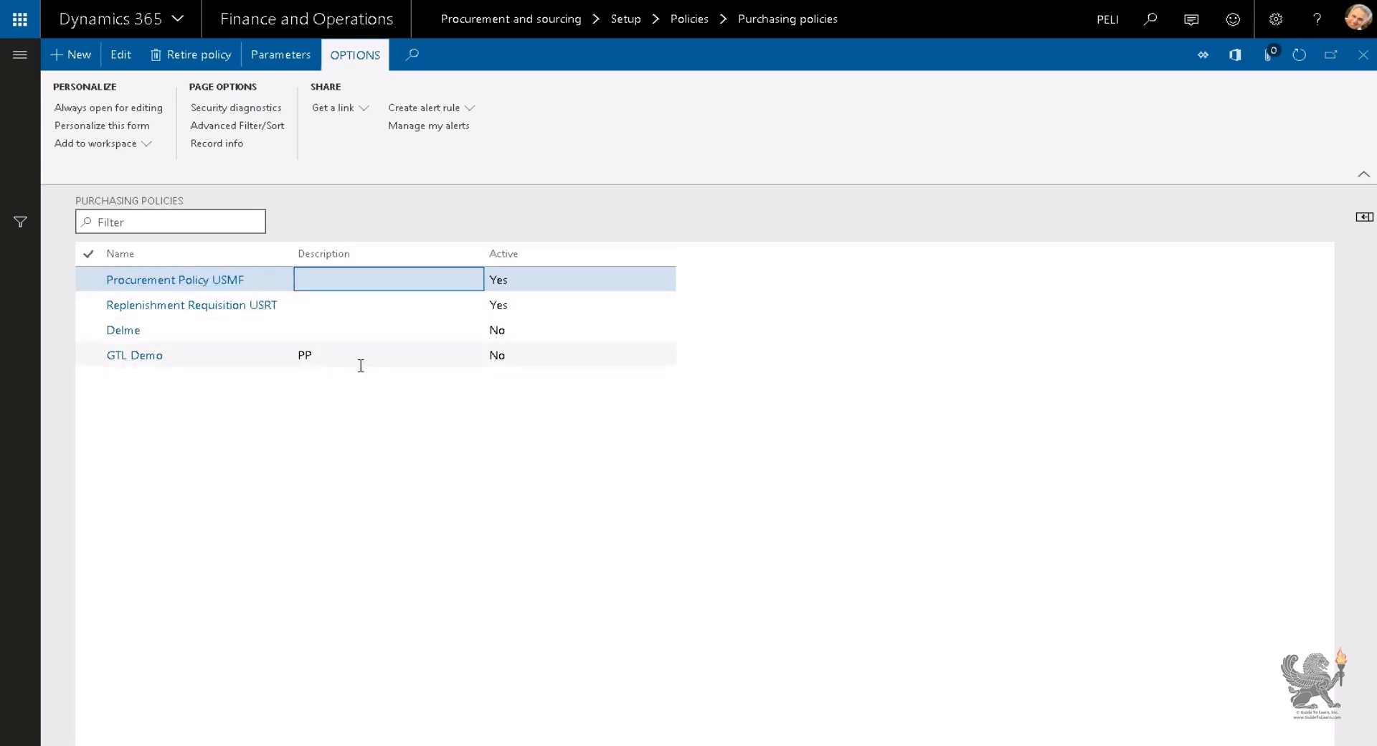
left_click(495, 354)
left_click(530, 337)
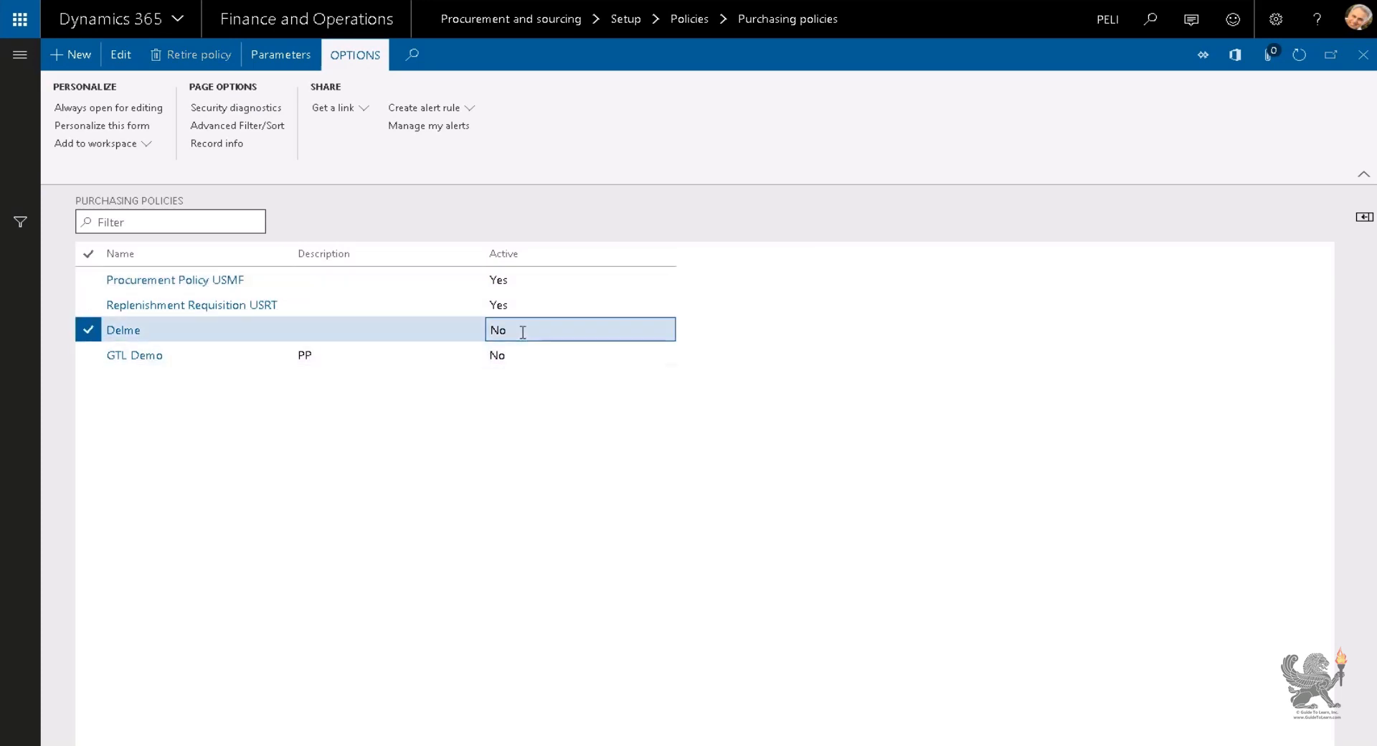
key("Down")
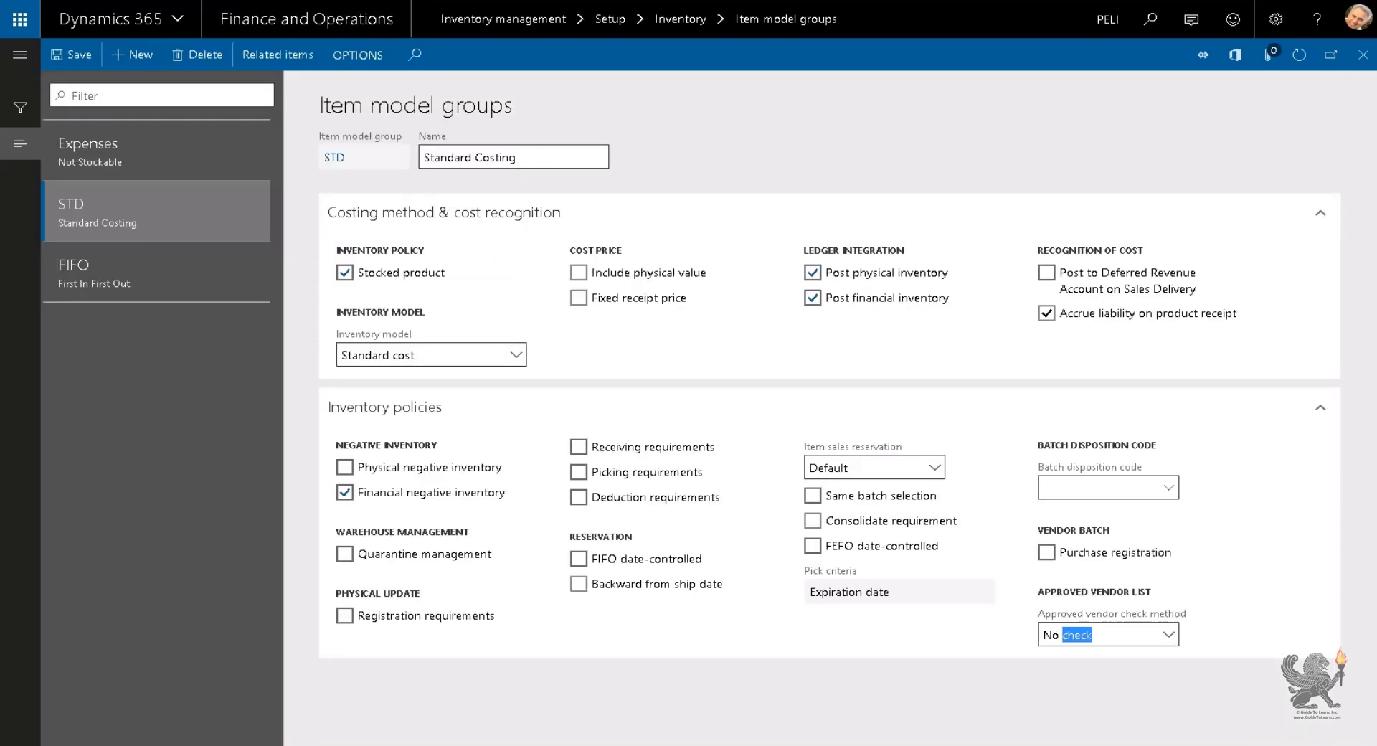
Step: Examine the approved vendor check method options of the STD item model group
left_click(1169, 636)
left_click(1169, 636)
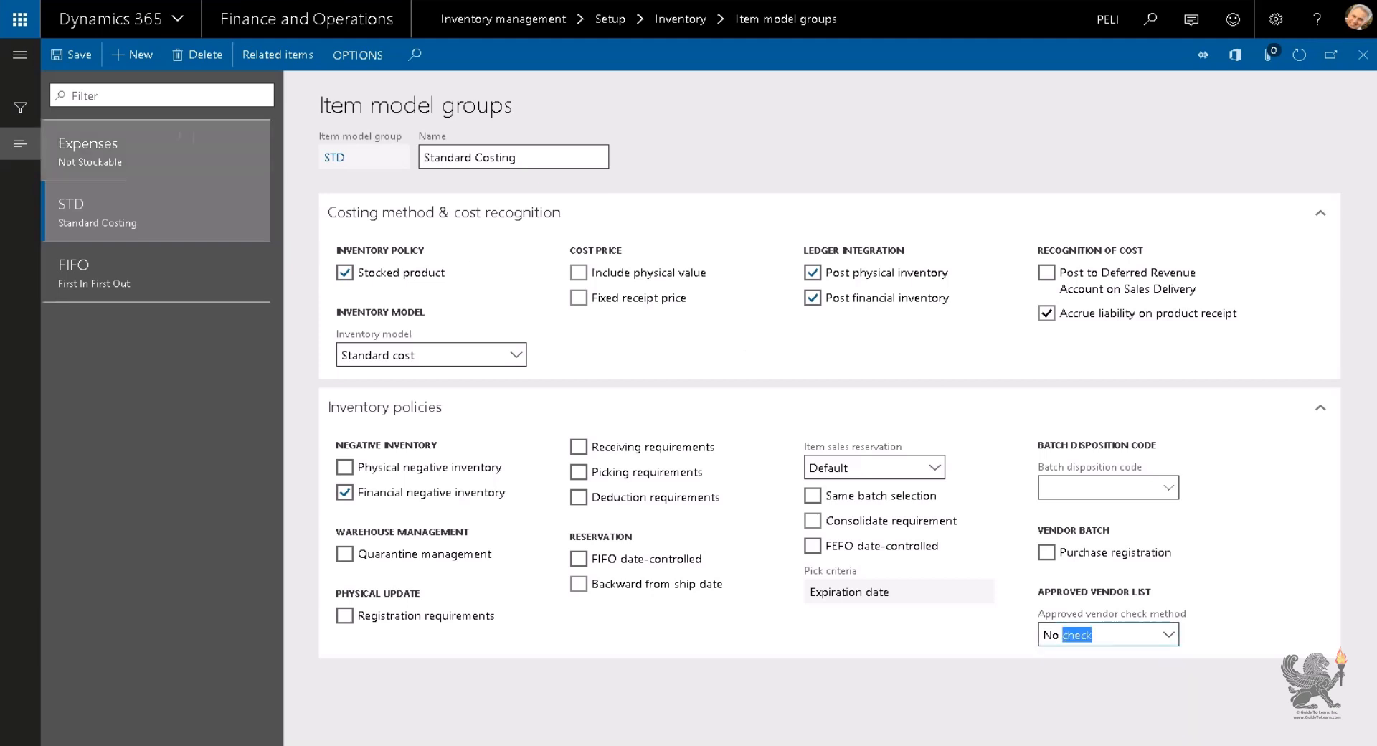
left_click(23, 66)
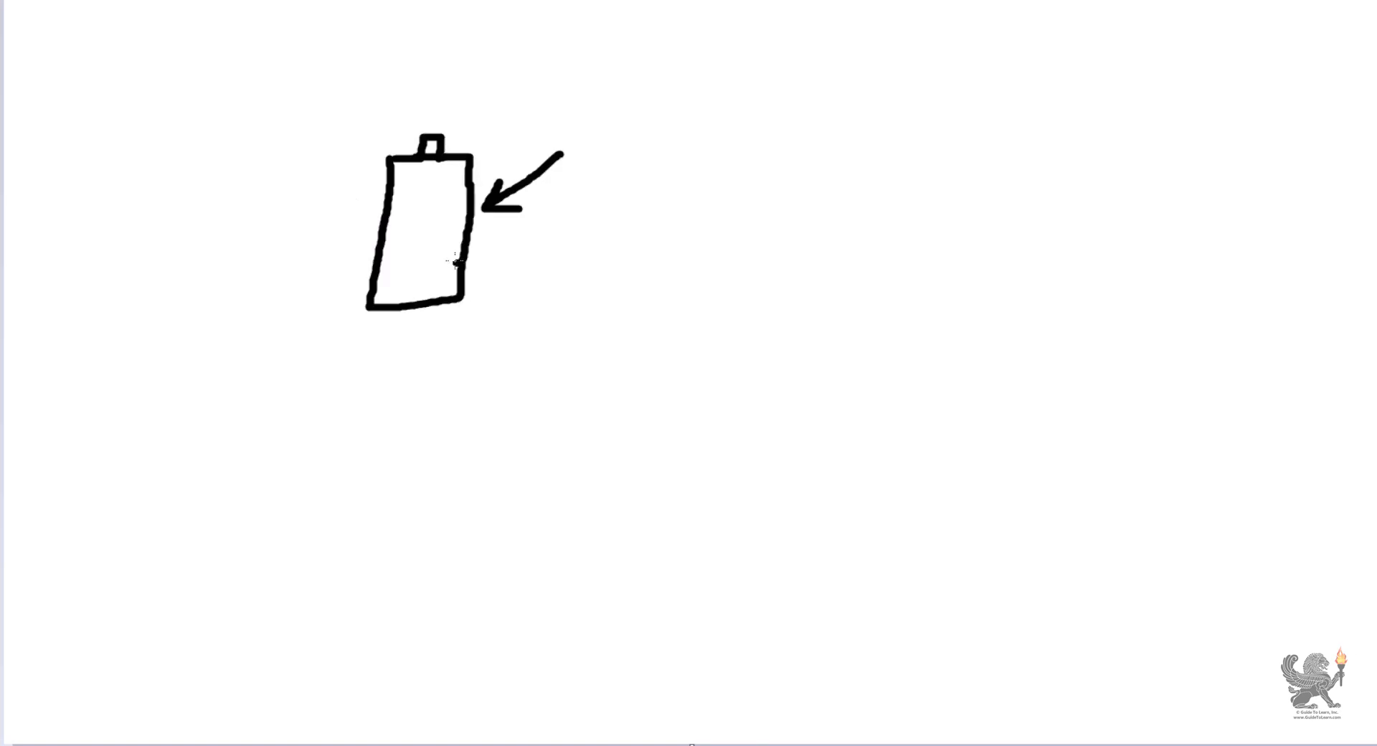
Step: On the whiteboard, draw a cap above the bottle, two wavy label lines across it, and two arrows pointing outward from its left side
mouse_move(426, 120)
left_mouse_down()
mouse_move(439, 113)
mouse_move(428, 123)
left_mouse_up()
left_click_drag(386, 233, 456, 227)
mouse_move(383, 257)
left_mouse_down()
mouse_move(457, 253)
mouse_move(320, 237)
left_mouse_up()
left_click_drag(370, 263, 294, 300)
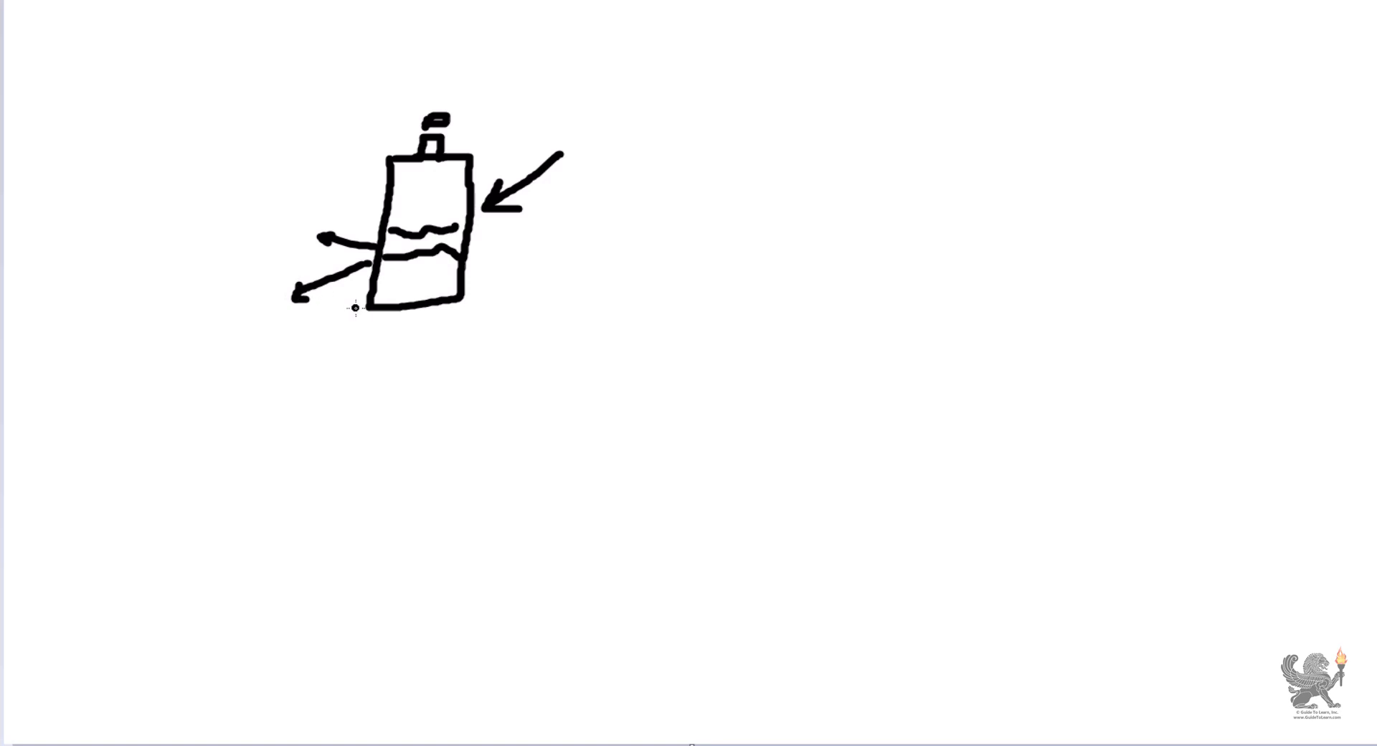
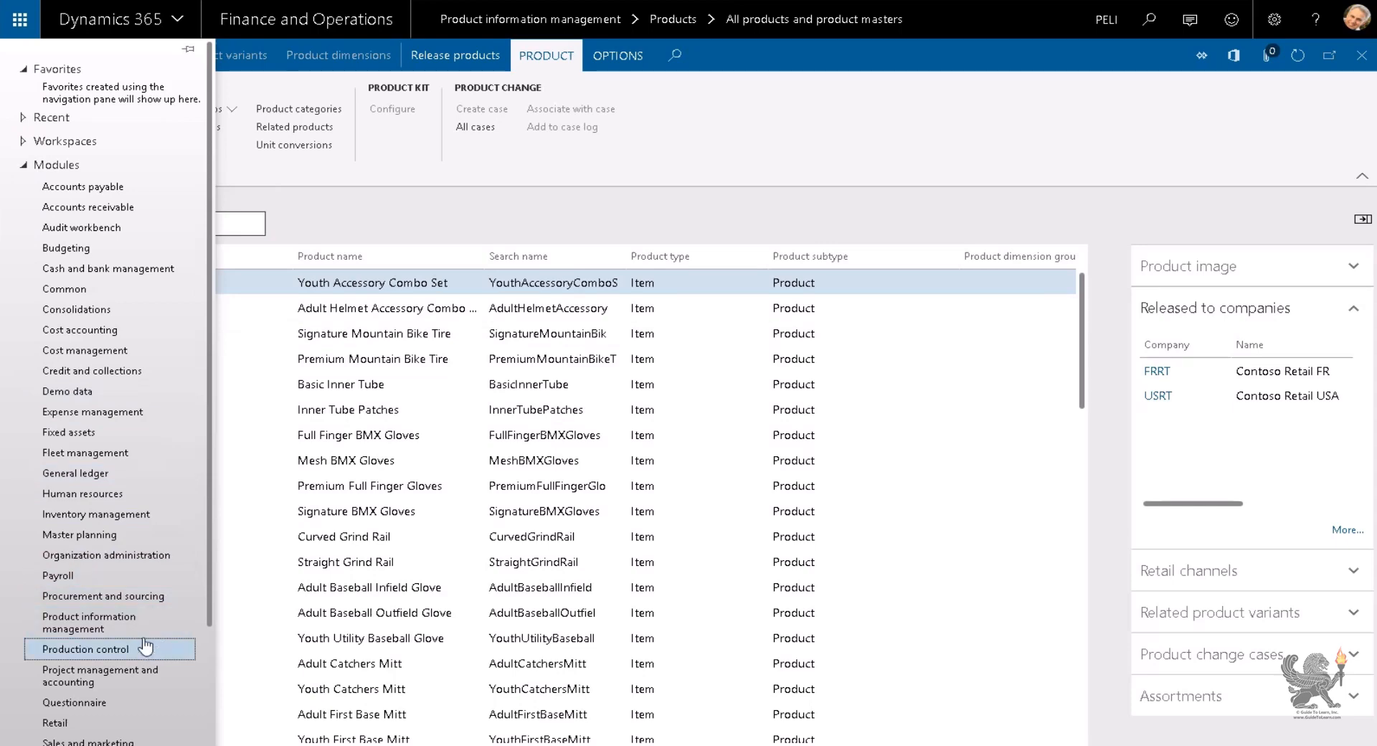
Step: Open the released products of Product information management and start a new released product with type Item and subtype Product
left_click(130, 625)
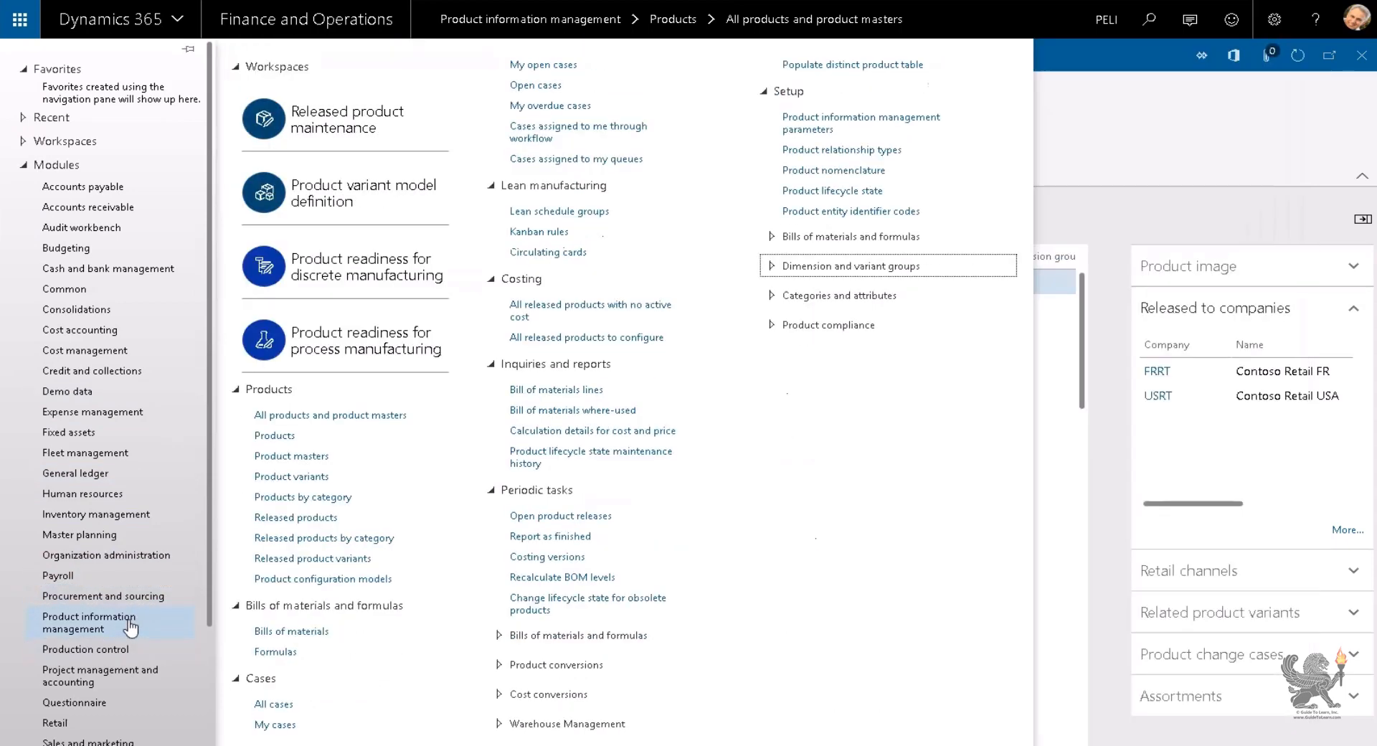
left_click(328, 526)
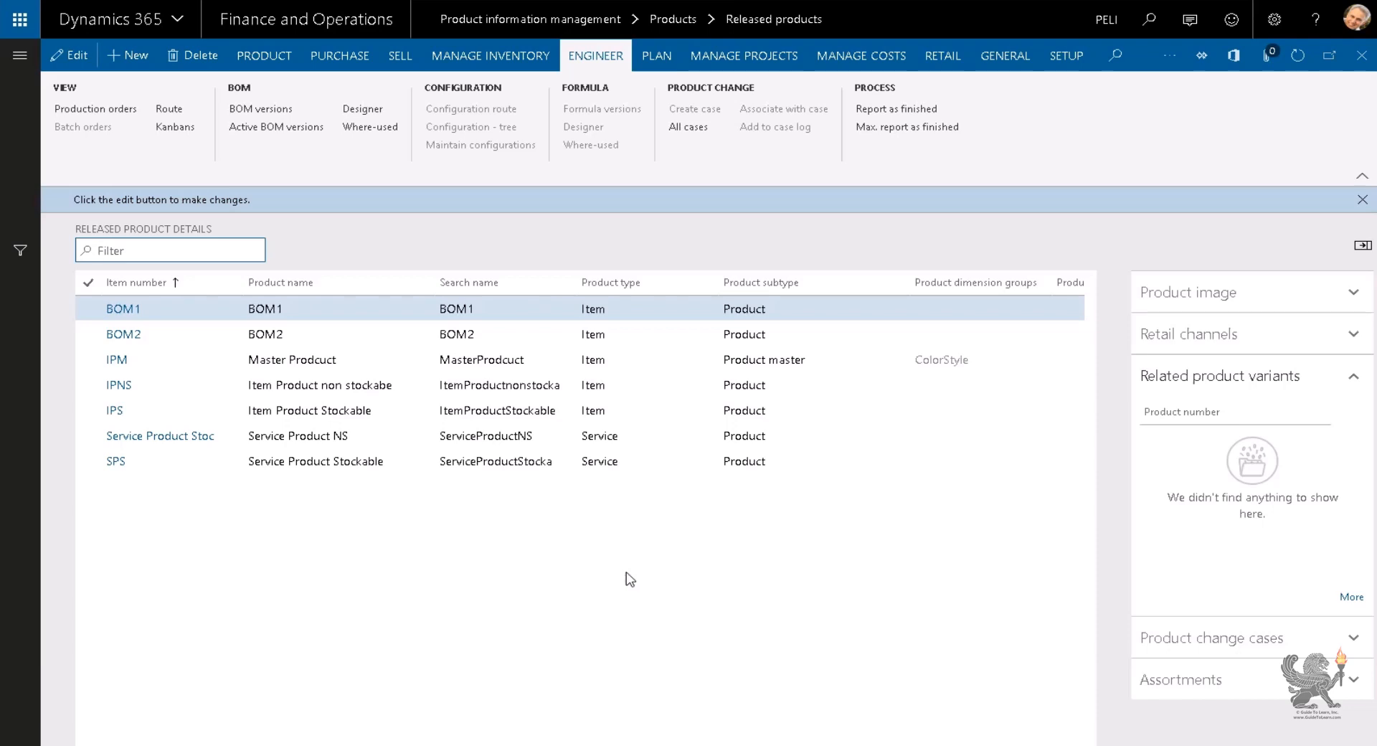
left_click(129, 57)
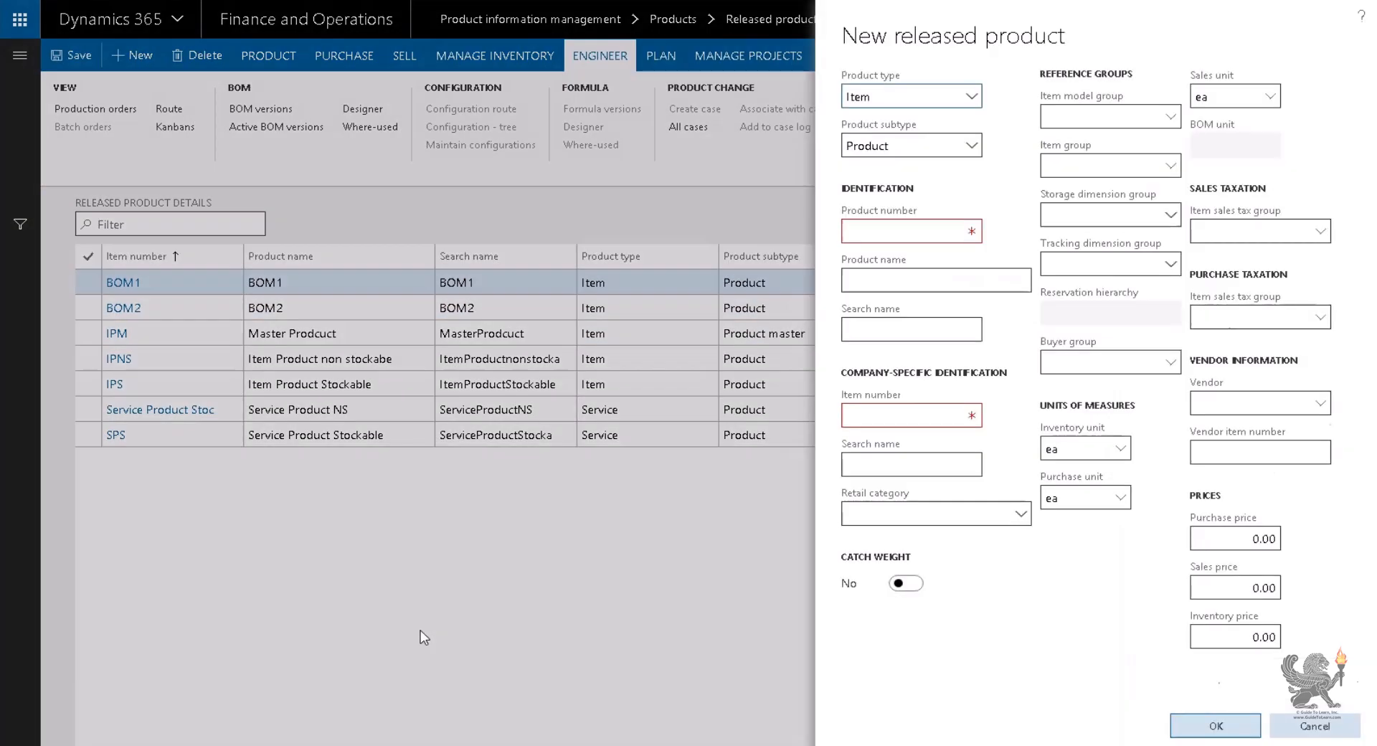
left_click(975, 102)
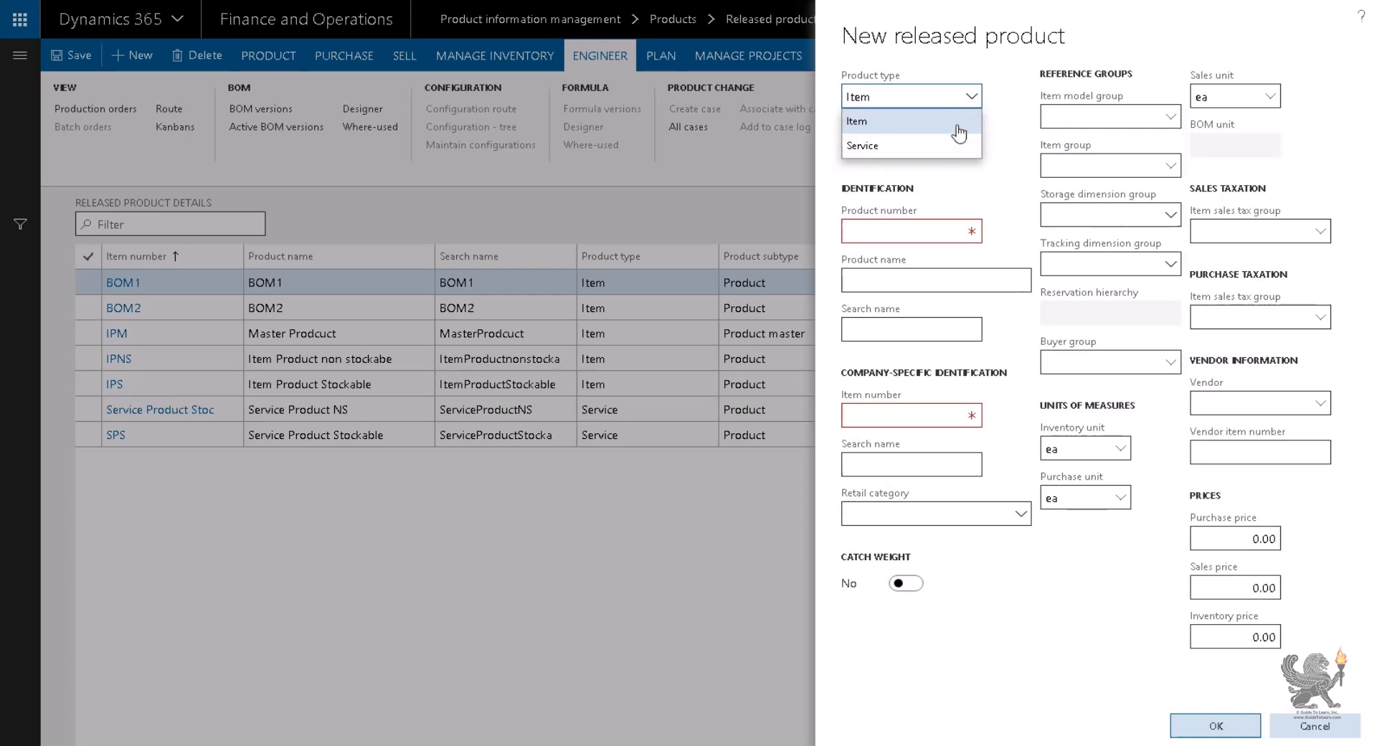
left_click(956, 128)
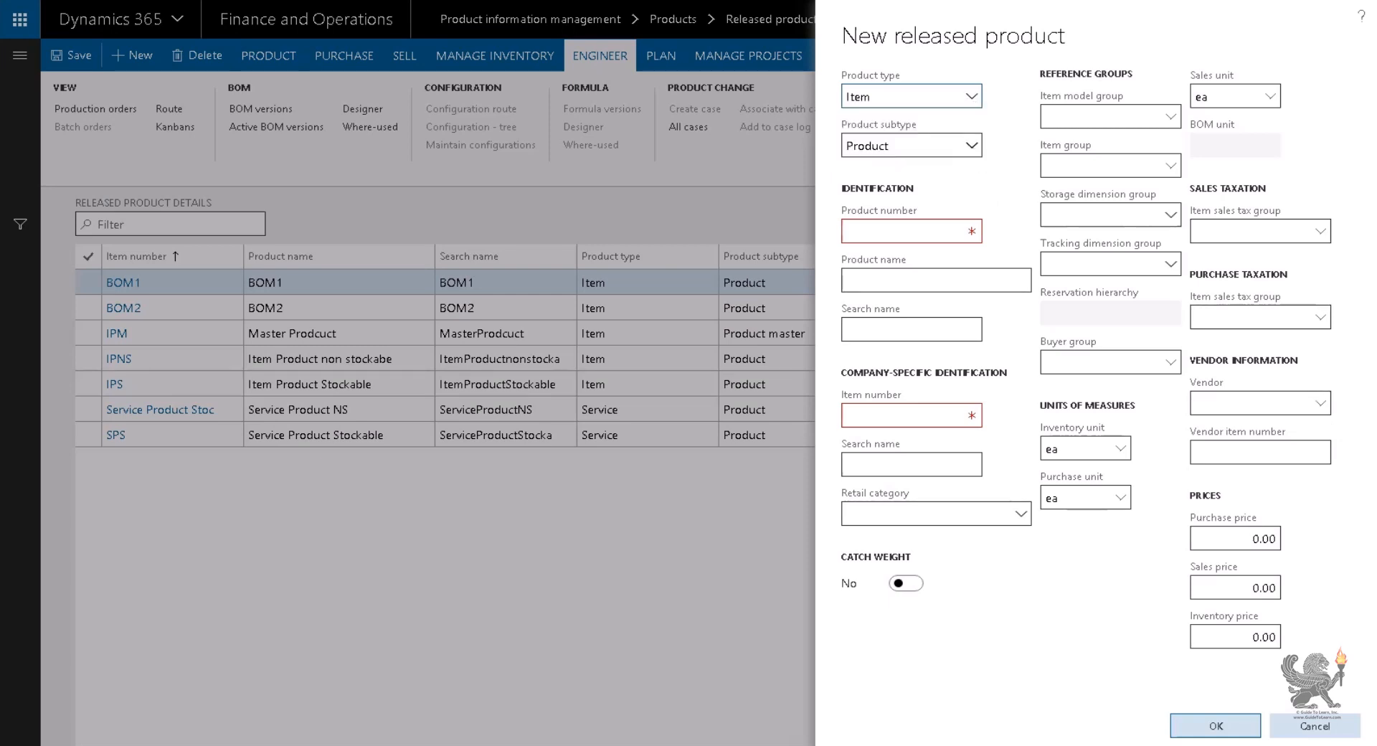
left_click(974, 146)
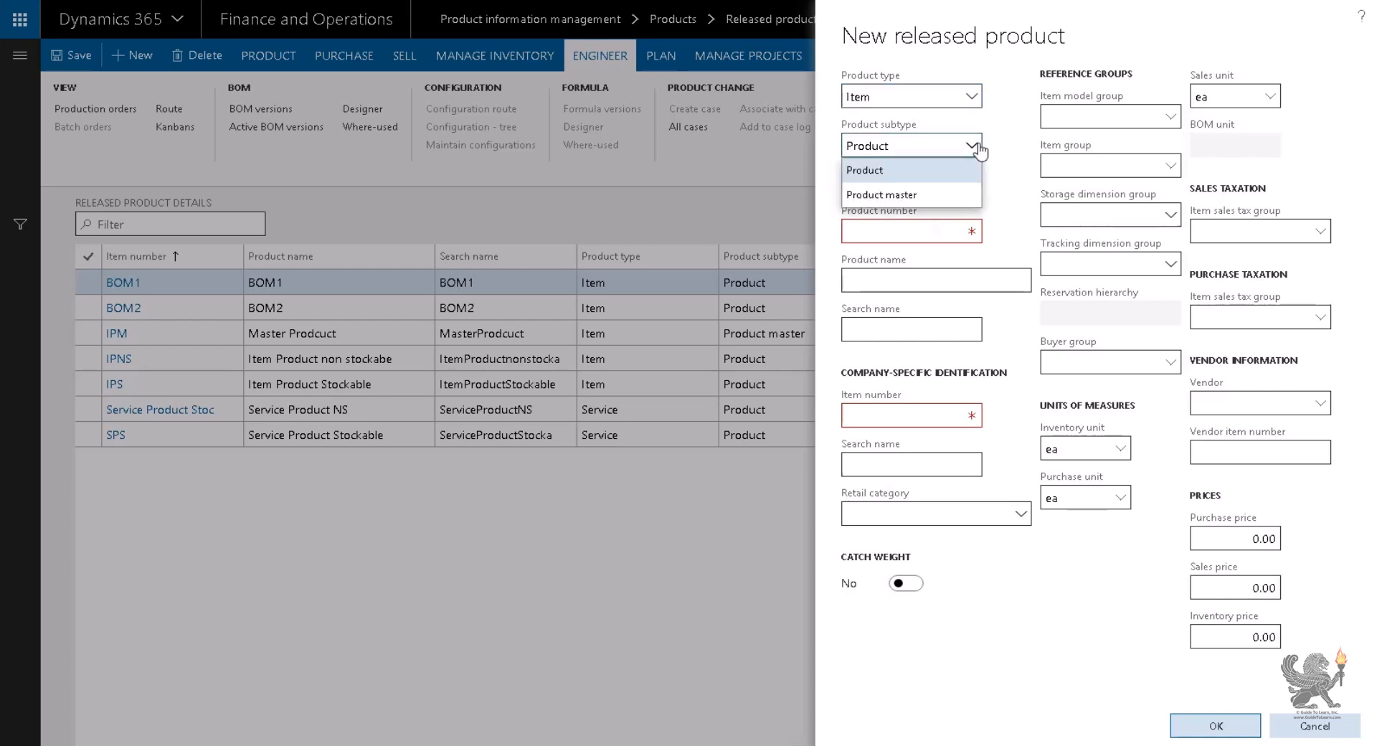
left_click(979, 149)
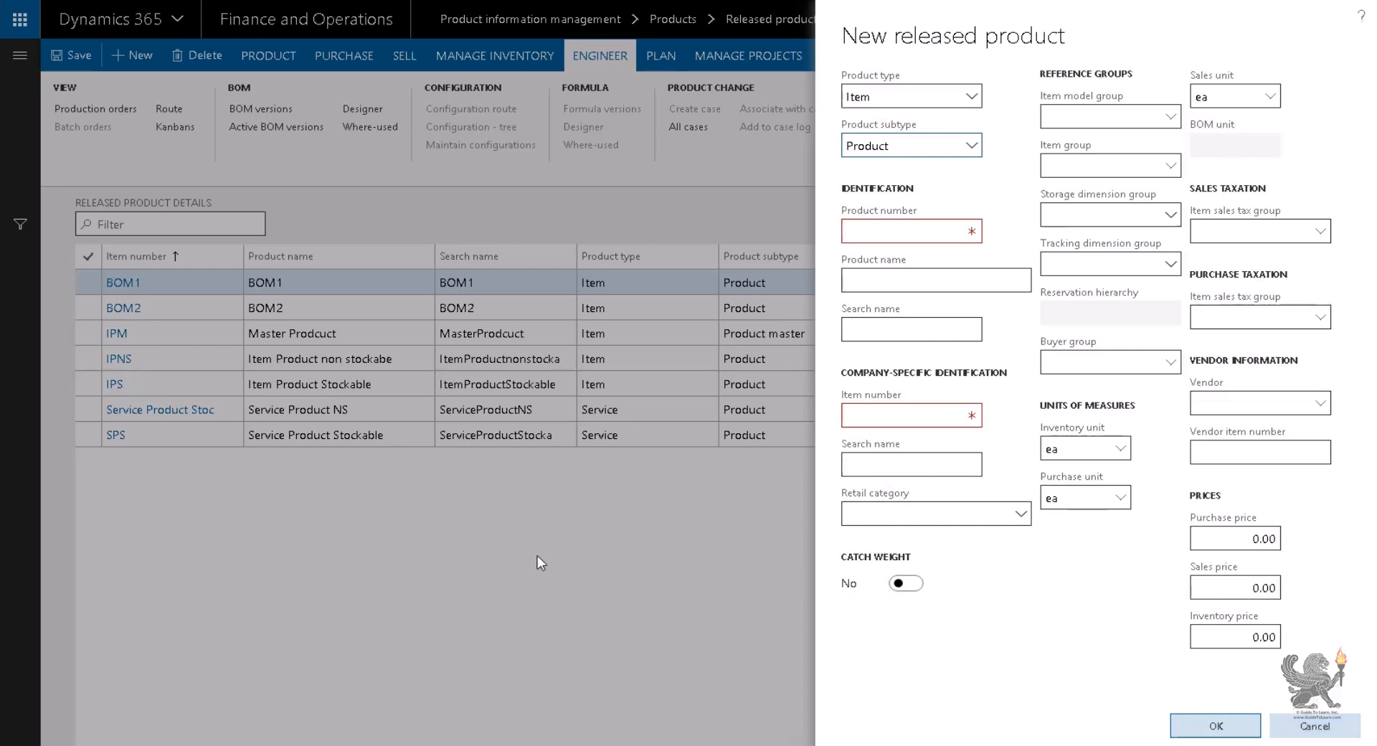
Step: Set the product number and product name to WaterCap, and leave the retail category empty
left_click(460, 565)
type("aterCap")
left_click_drag(961, 224, 790, 227)
key("ctrl+c")
left_click(901, 288)
key("ctrl+v")
key("Tab")
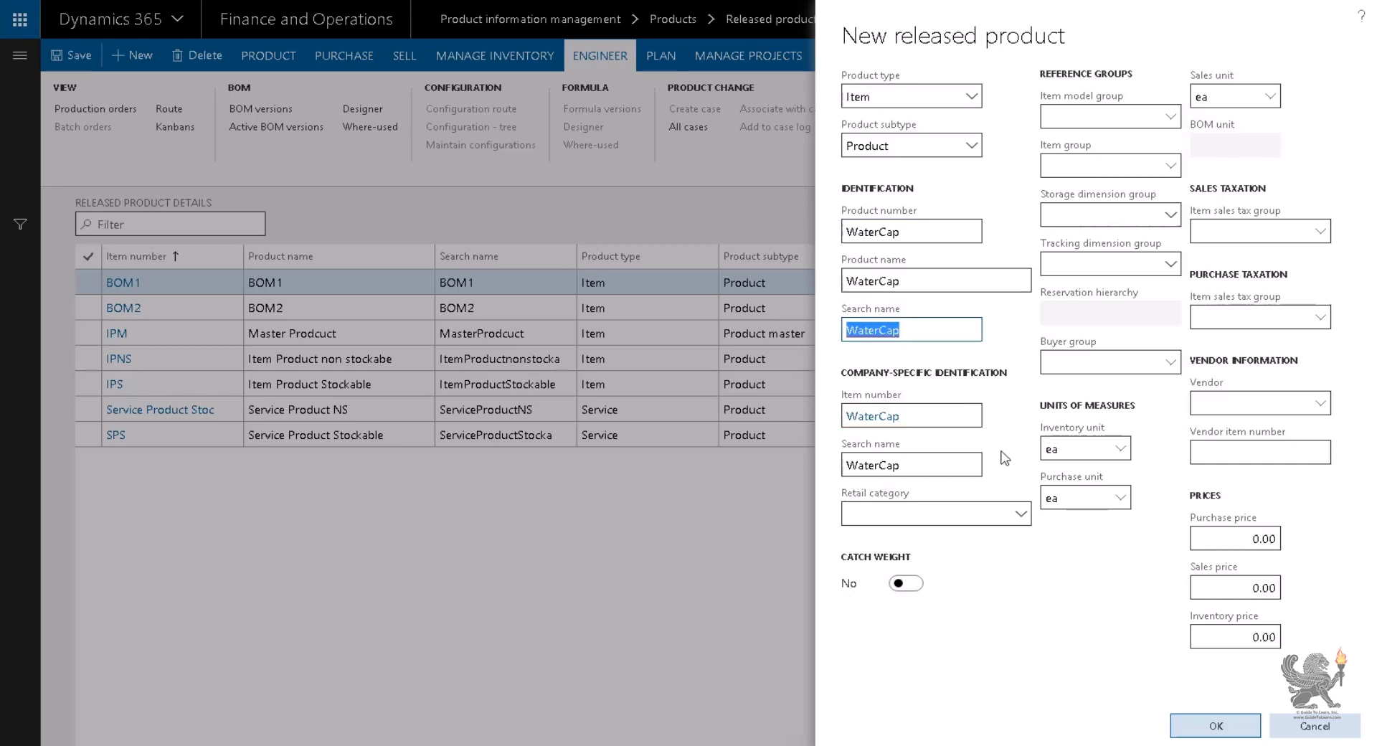
left_click(1017, 513)
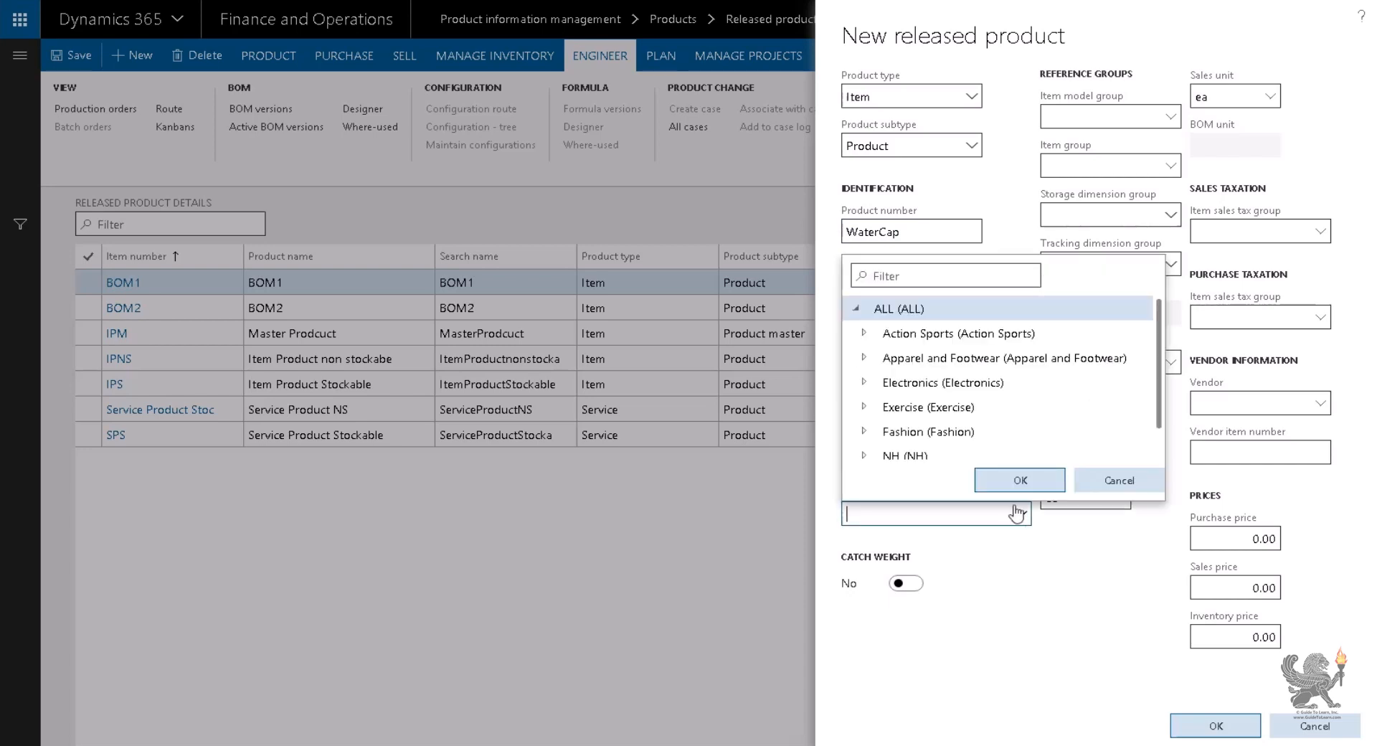
left_click(1108, 479)
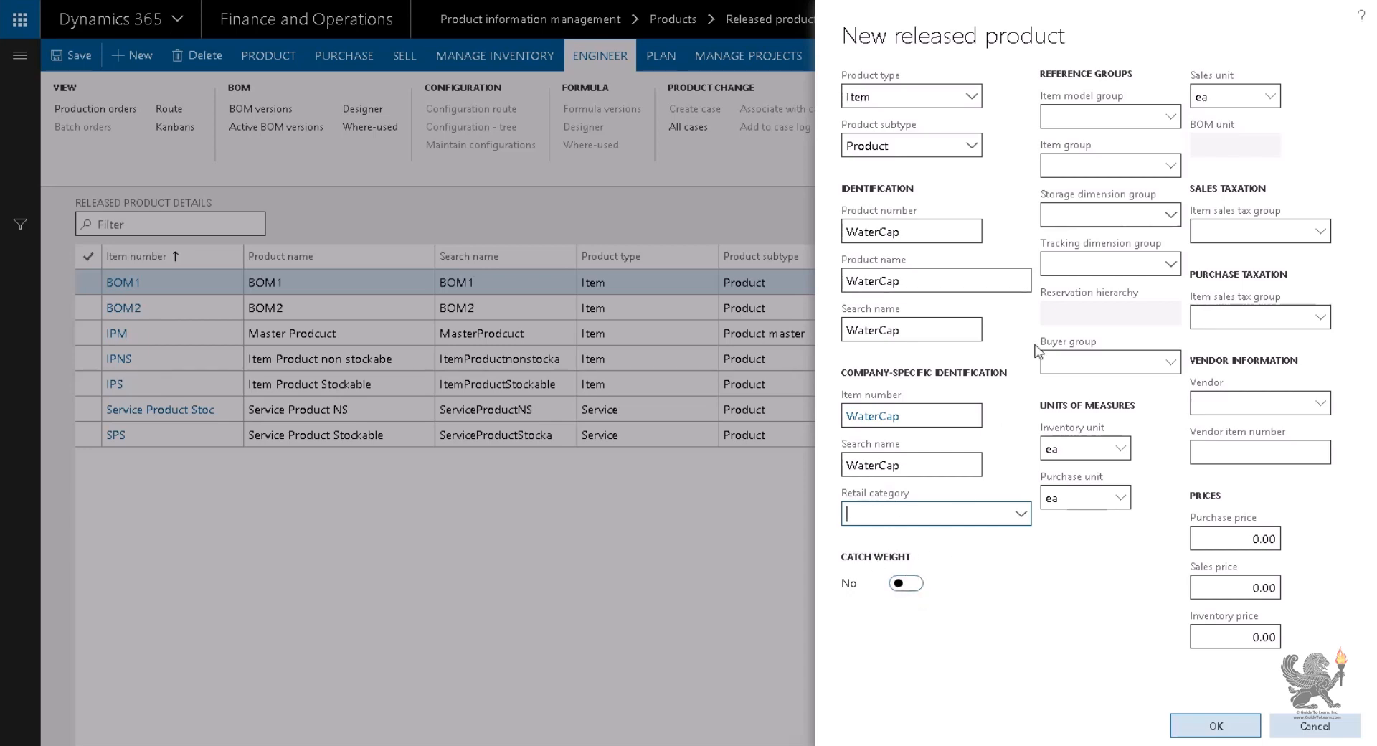
Step: Set the new product's item model group to STD and its item group to ALL
left_click(1172, 117)
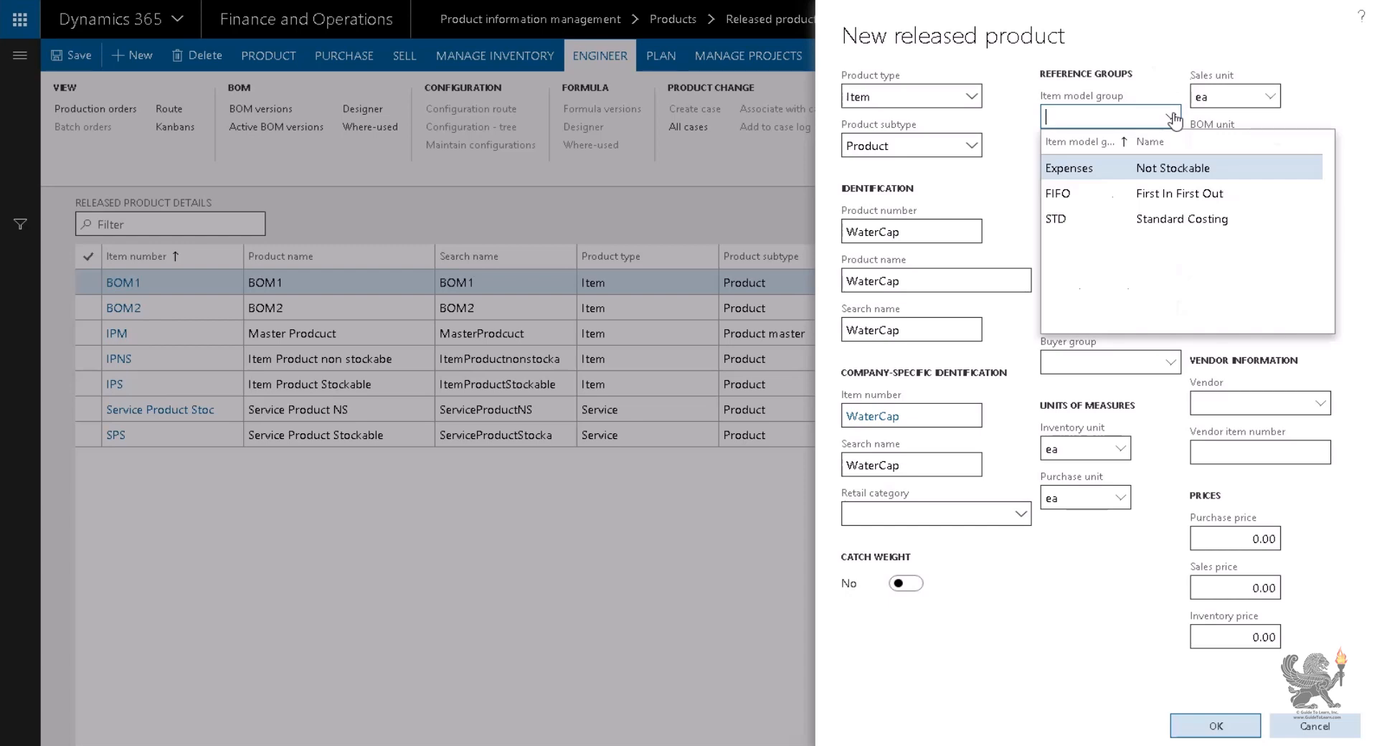
left_click(1173, 118)
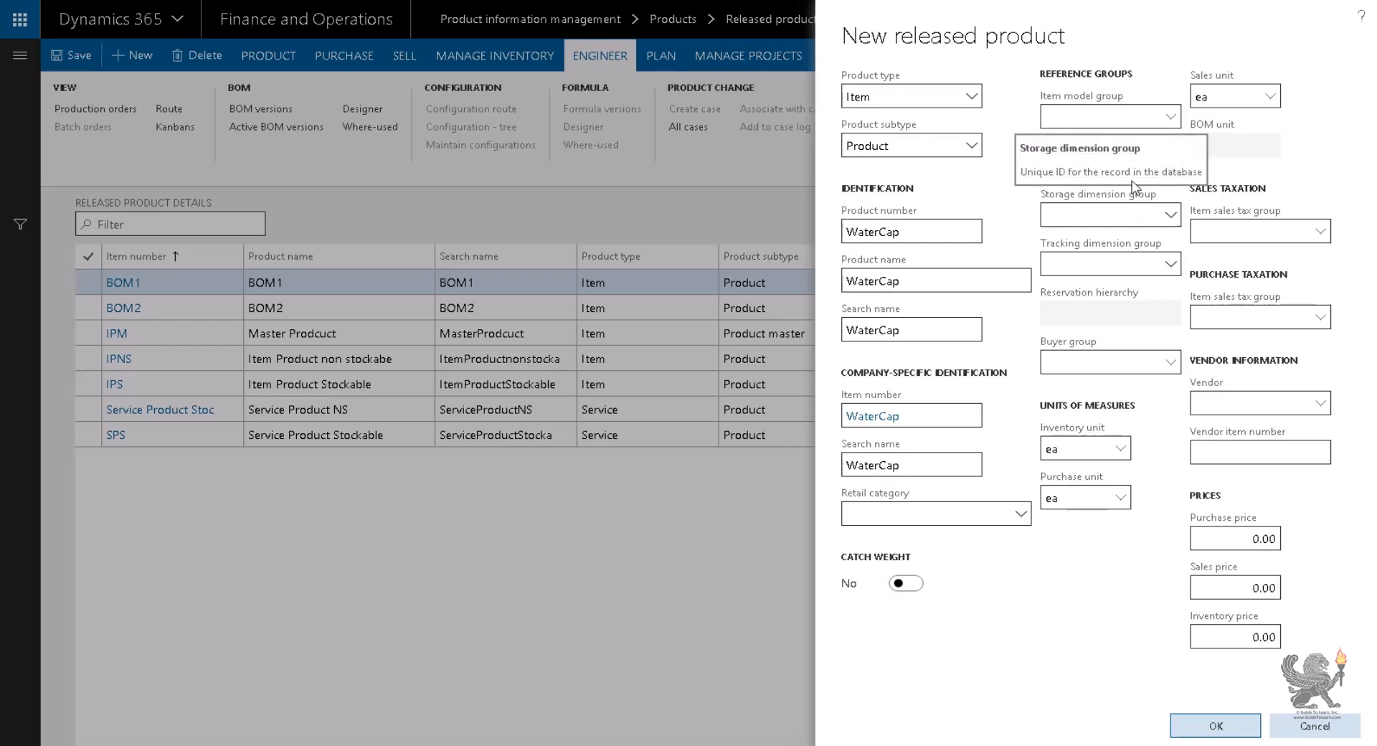
left_click(1170, 117)
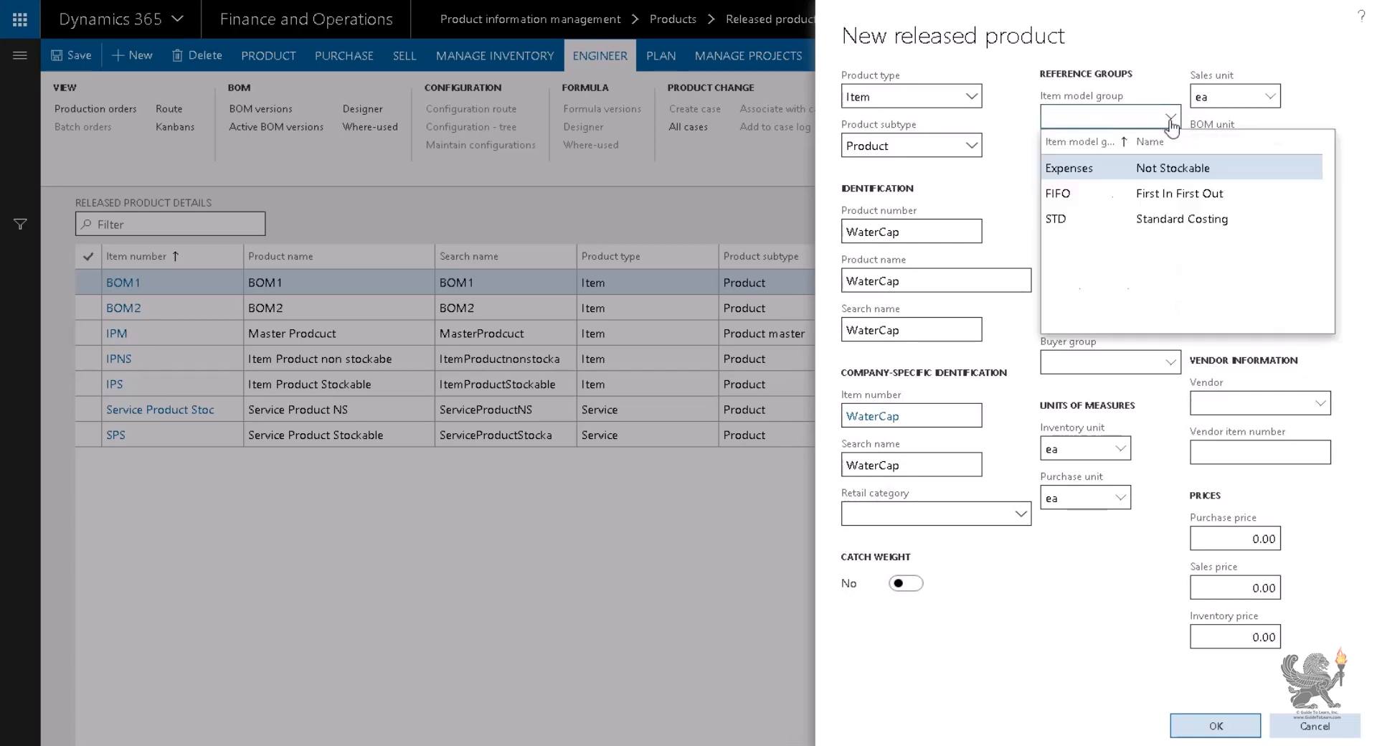
left_click(1169, 219)
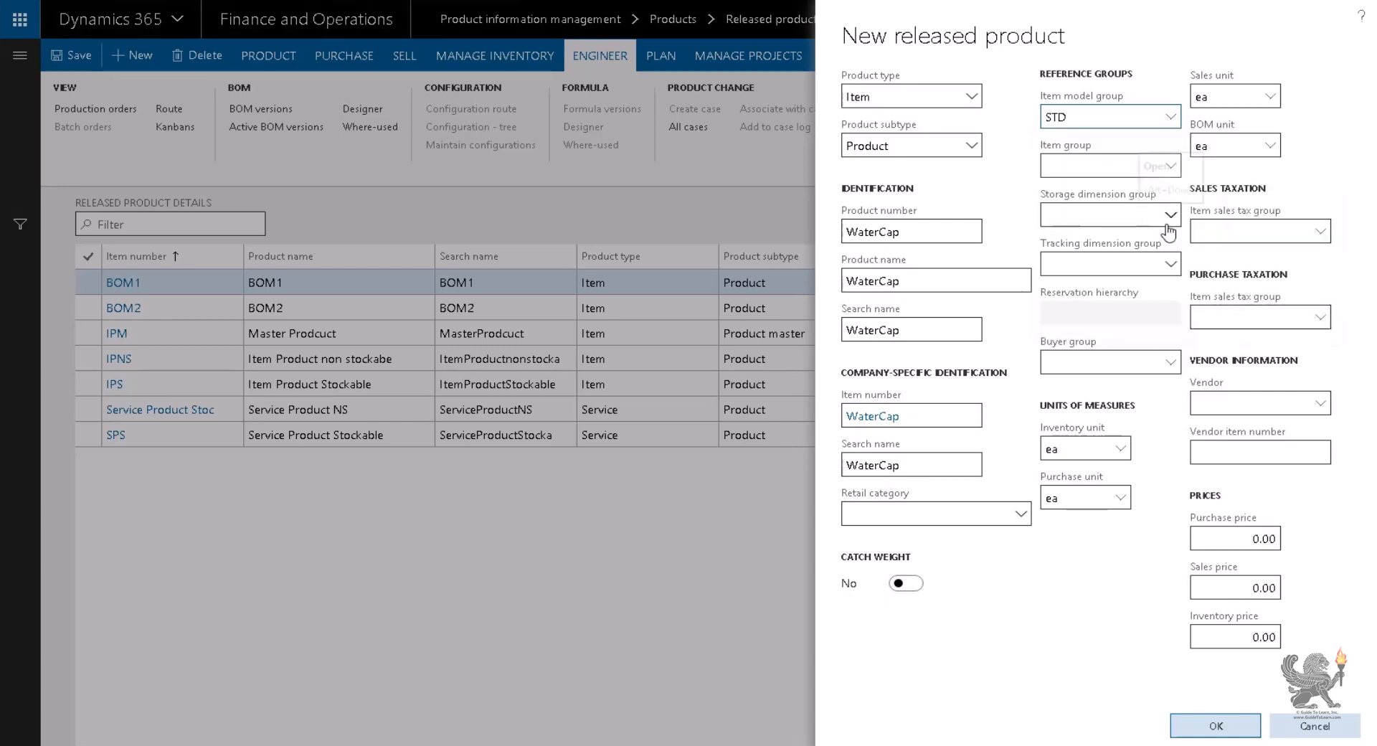
left_click(1171, 165)
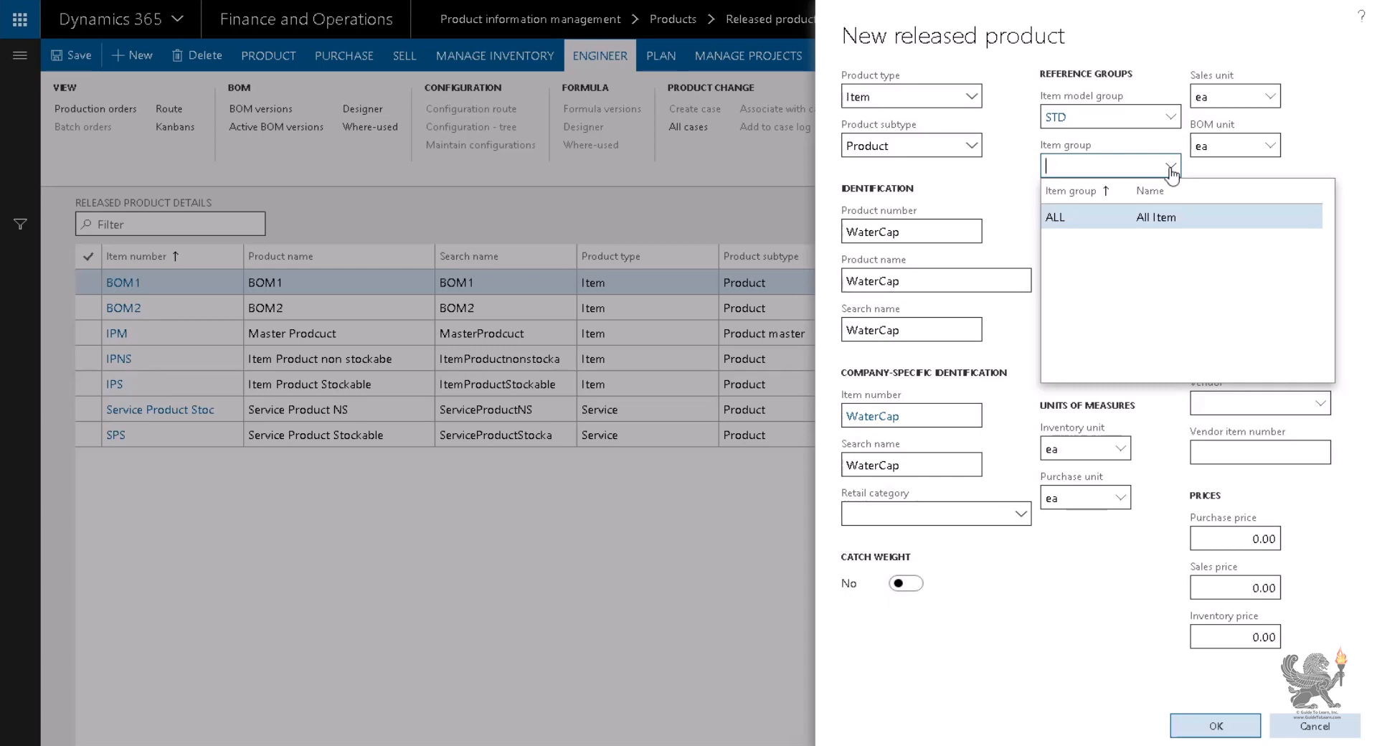
left_click(1167, 219)
Step: Open the details of the ALL item group, examine its account assignments, and return to the new released product
right_click(1169, 165)
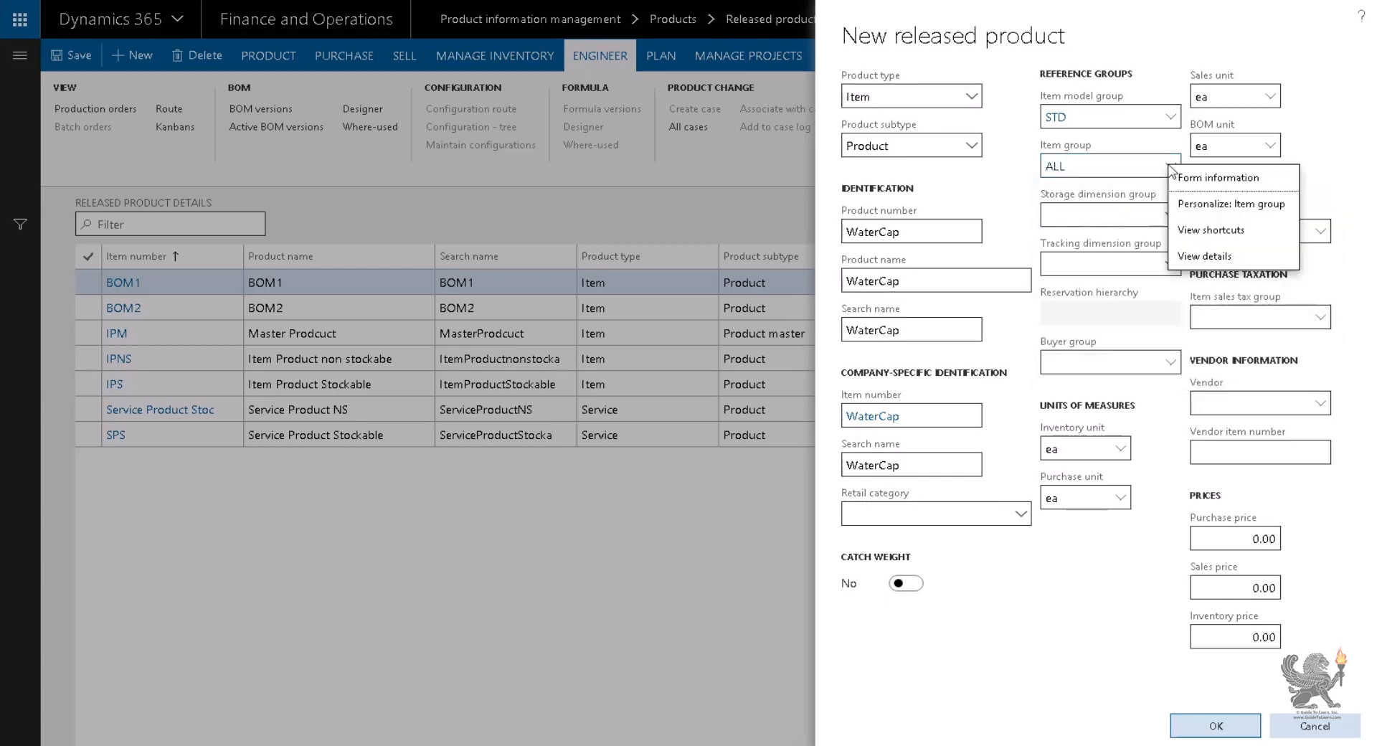
left_click(1201, 258)
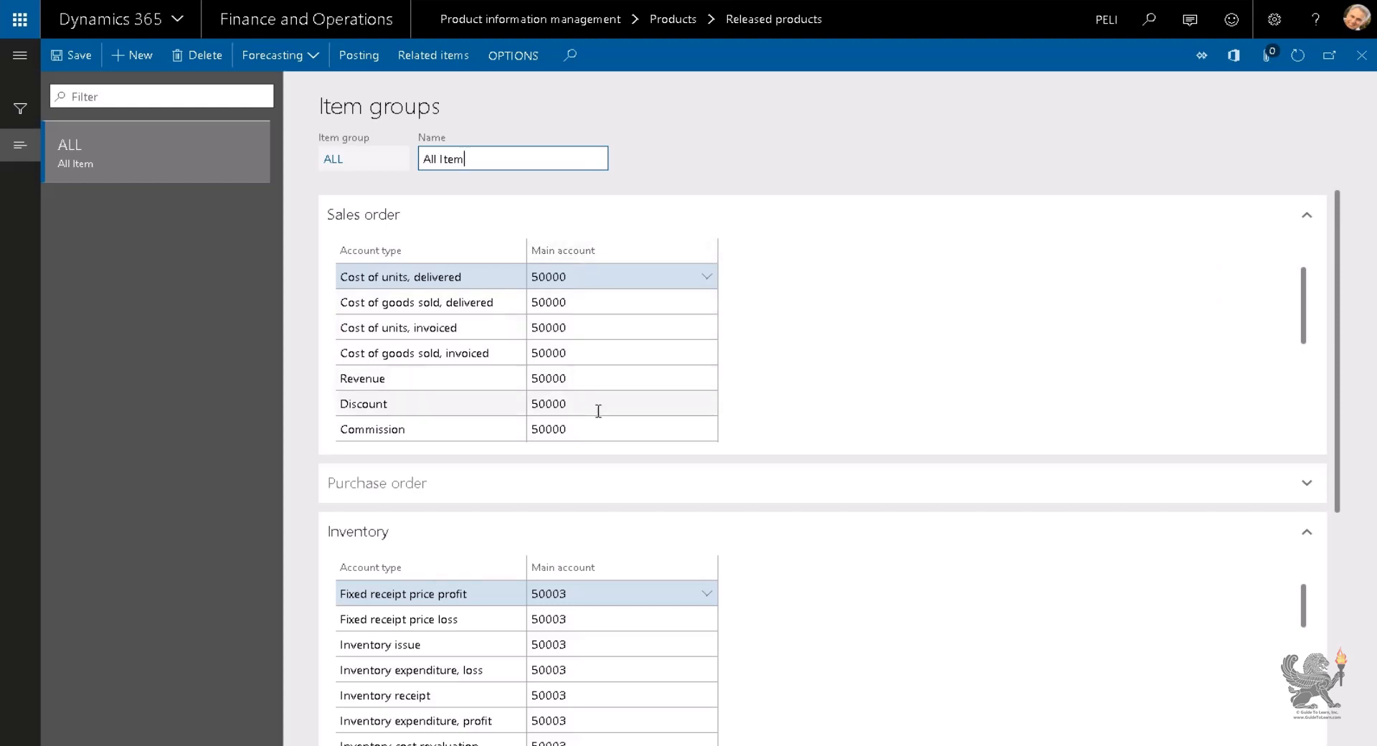
left_click(1362, 56)
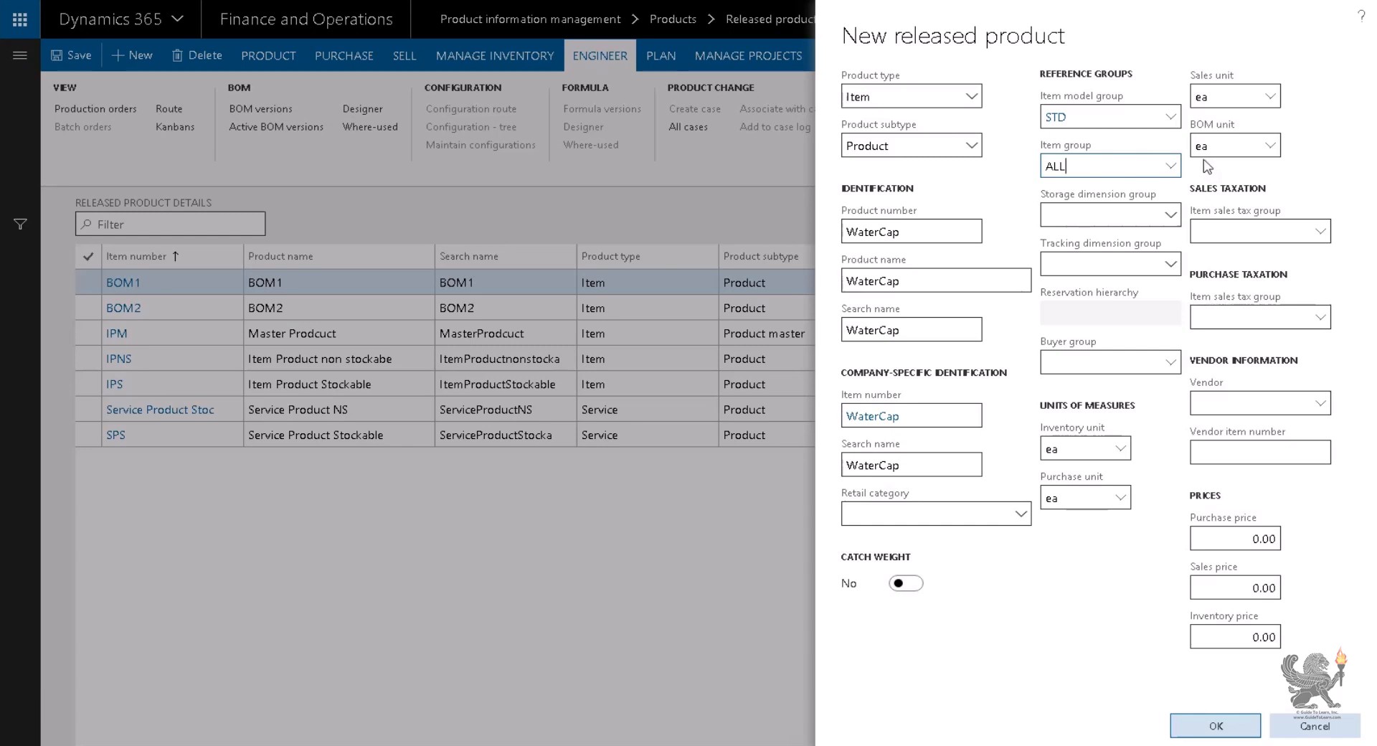
Step: Set the new product's storage dimension group to SiteWH and its tracking dimension group to None
left_click(1171, 214)
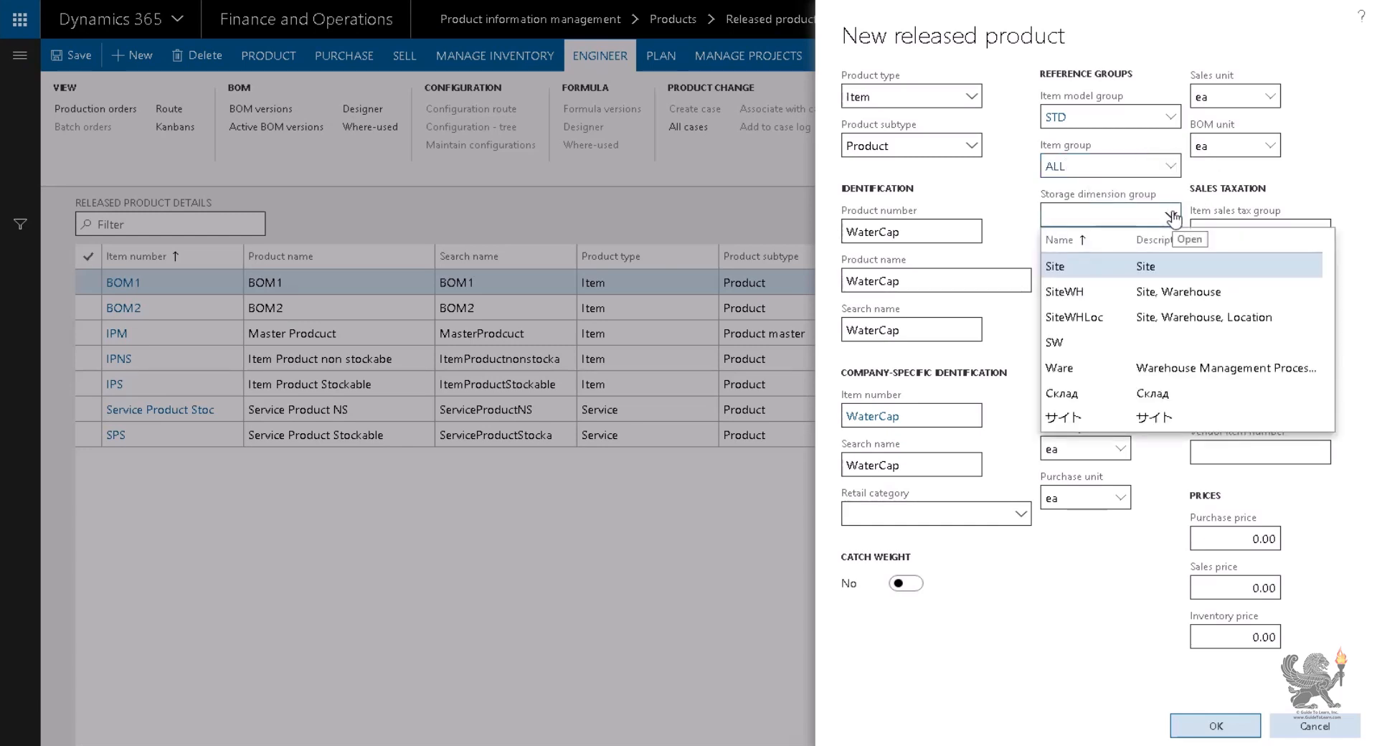
left_click(1161, 299)
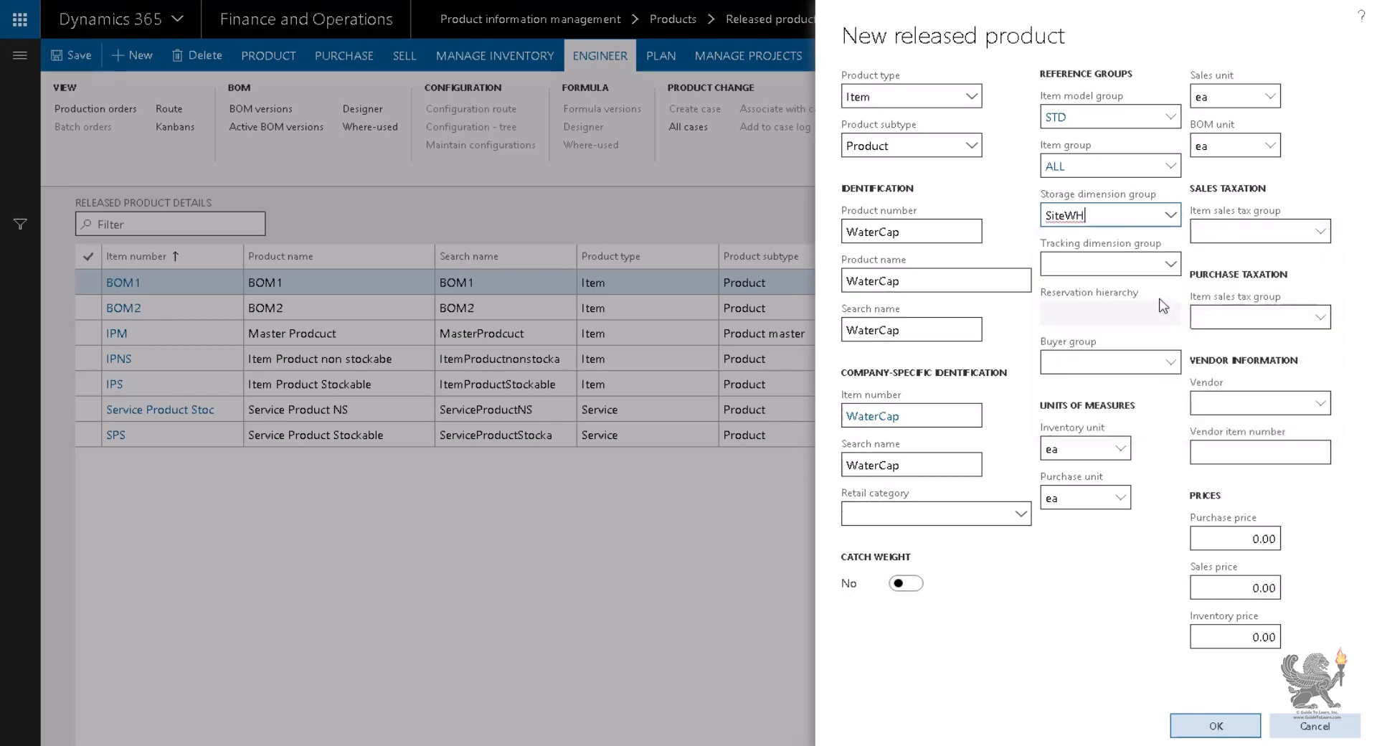
left_click(1172, 265)
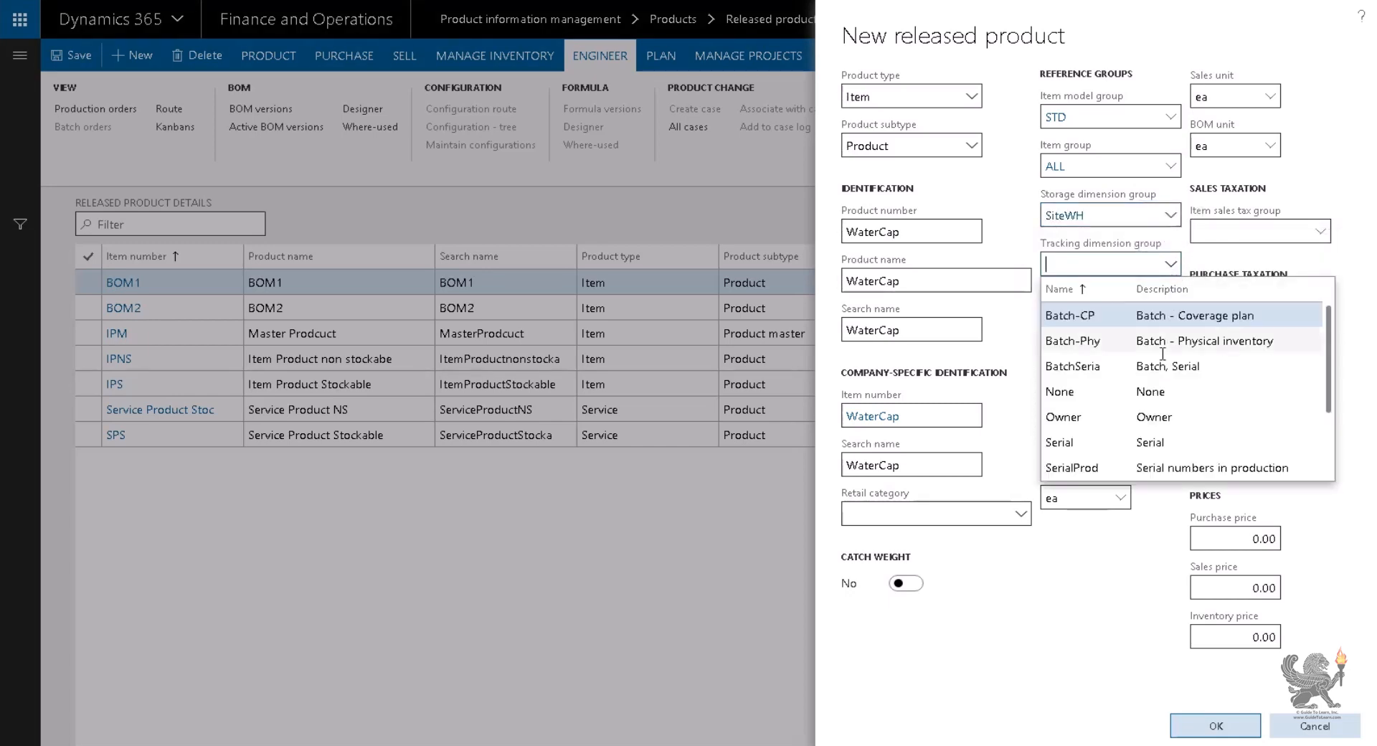
left_click(1153, 393)
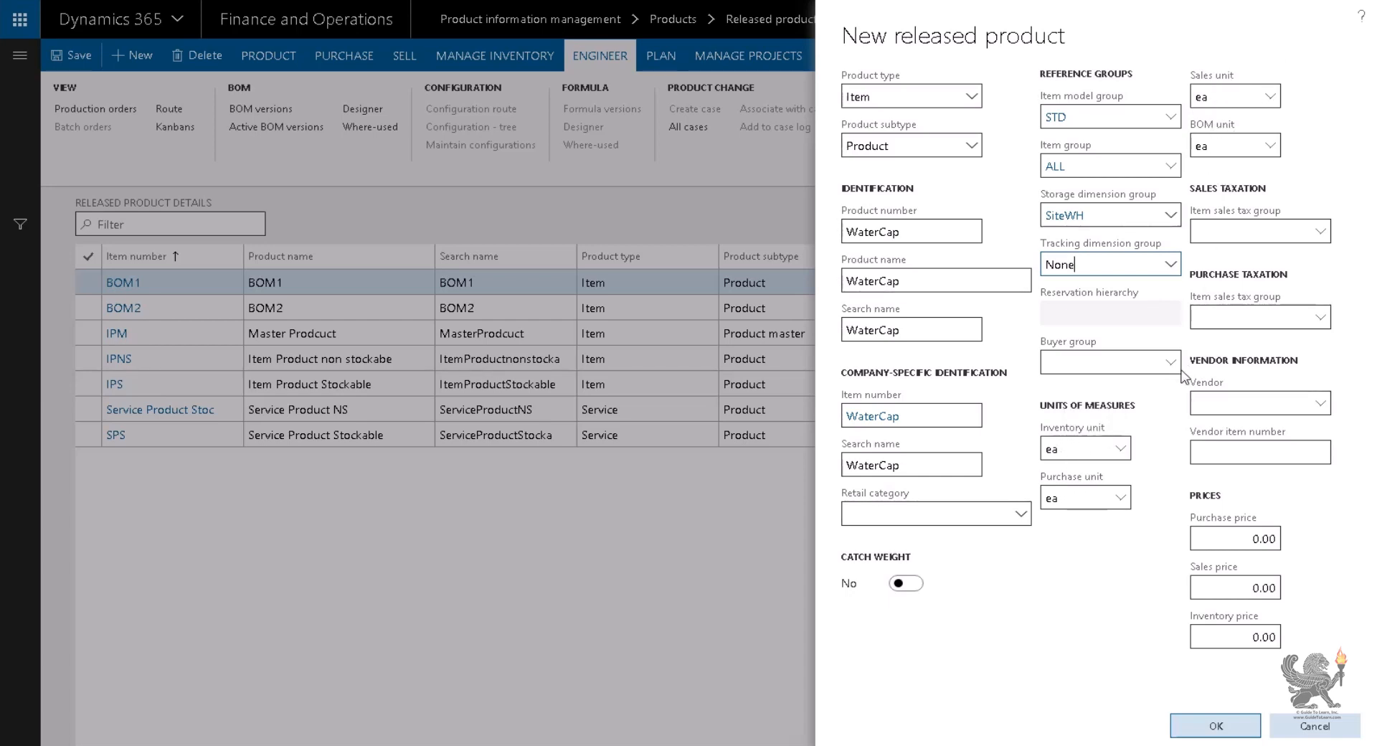
Step: Set the WaterCap product's inventory unit to pcs
left_click(1069, 450)
type("pcs")
key("Tab")
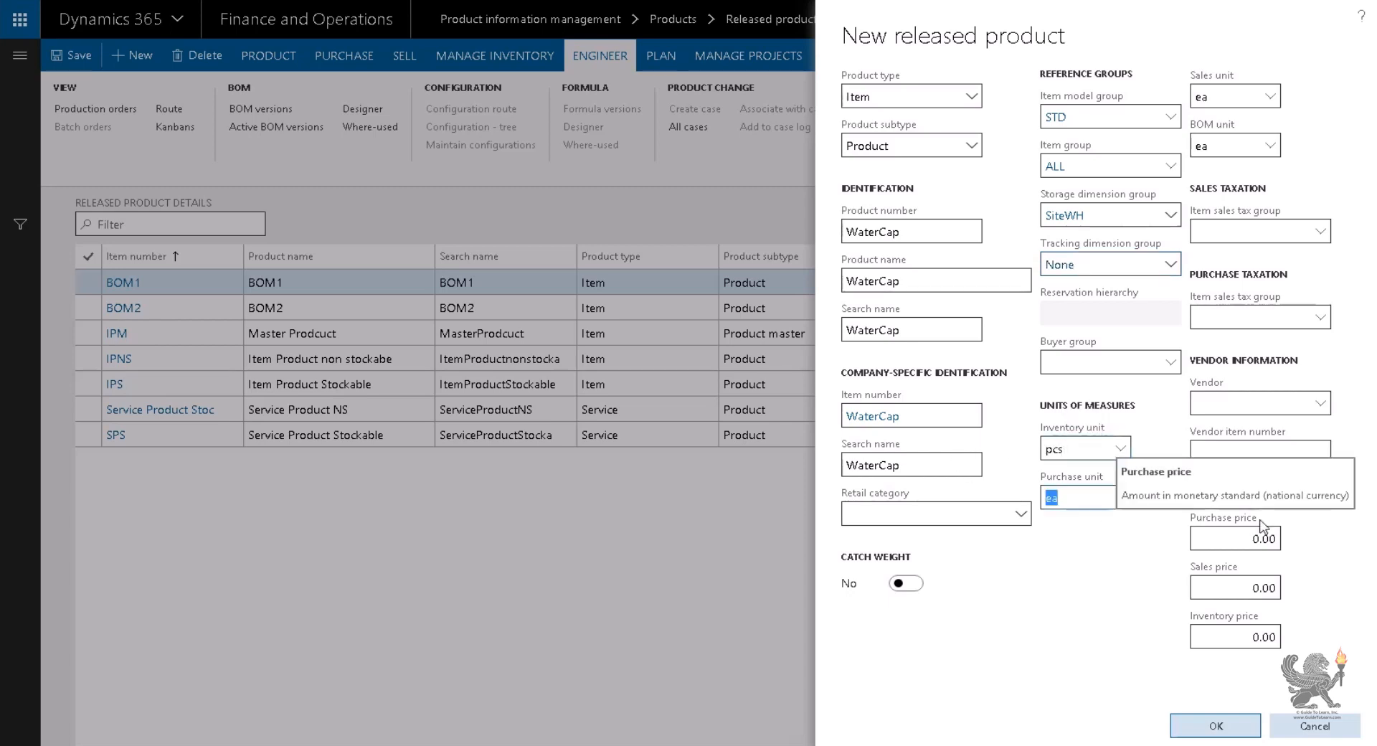
Step: Set the WaterCap product's purchase, sales and BOM units to pcs
type("pc")
key("Tab")
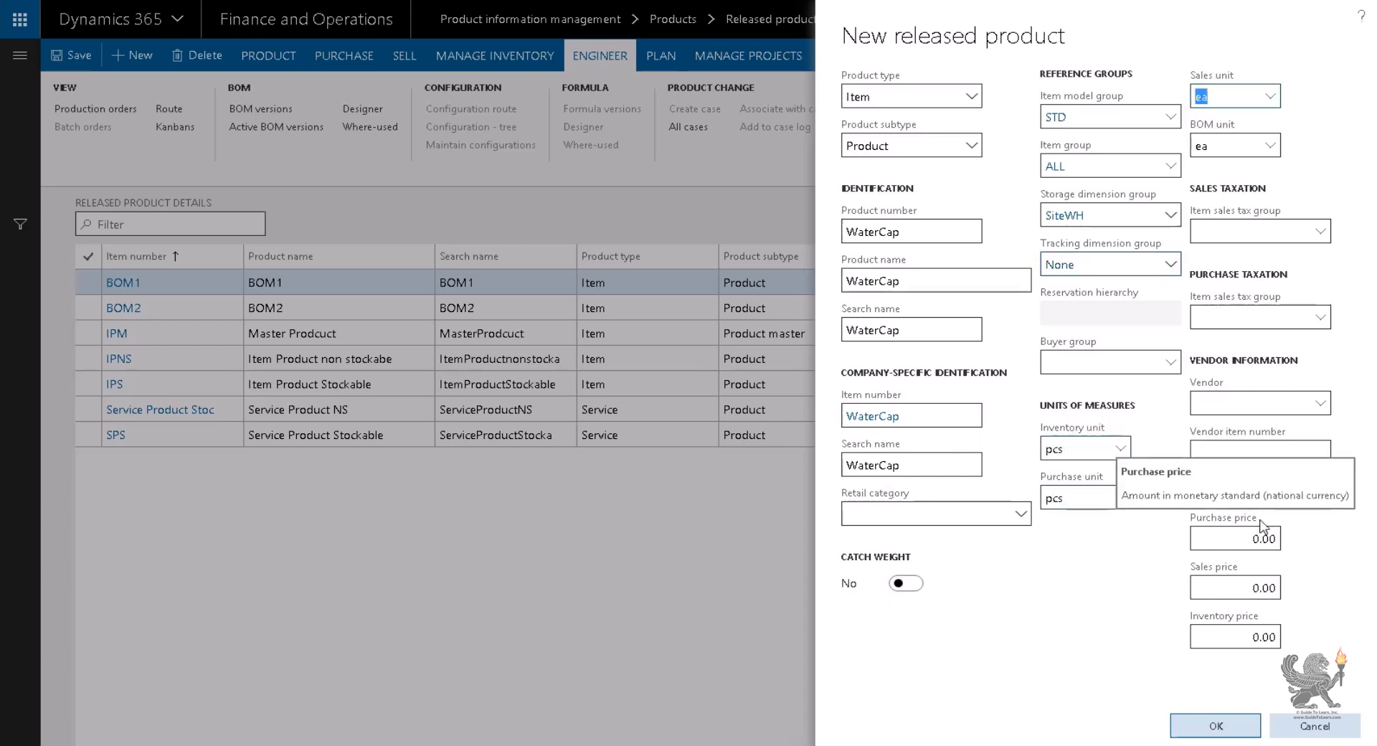
type("p")
key("Tab")
type("p")
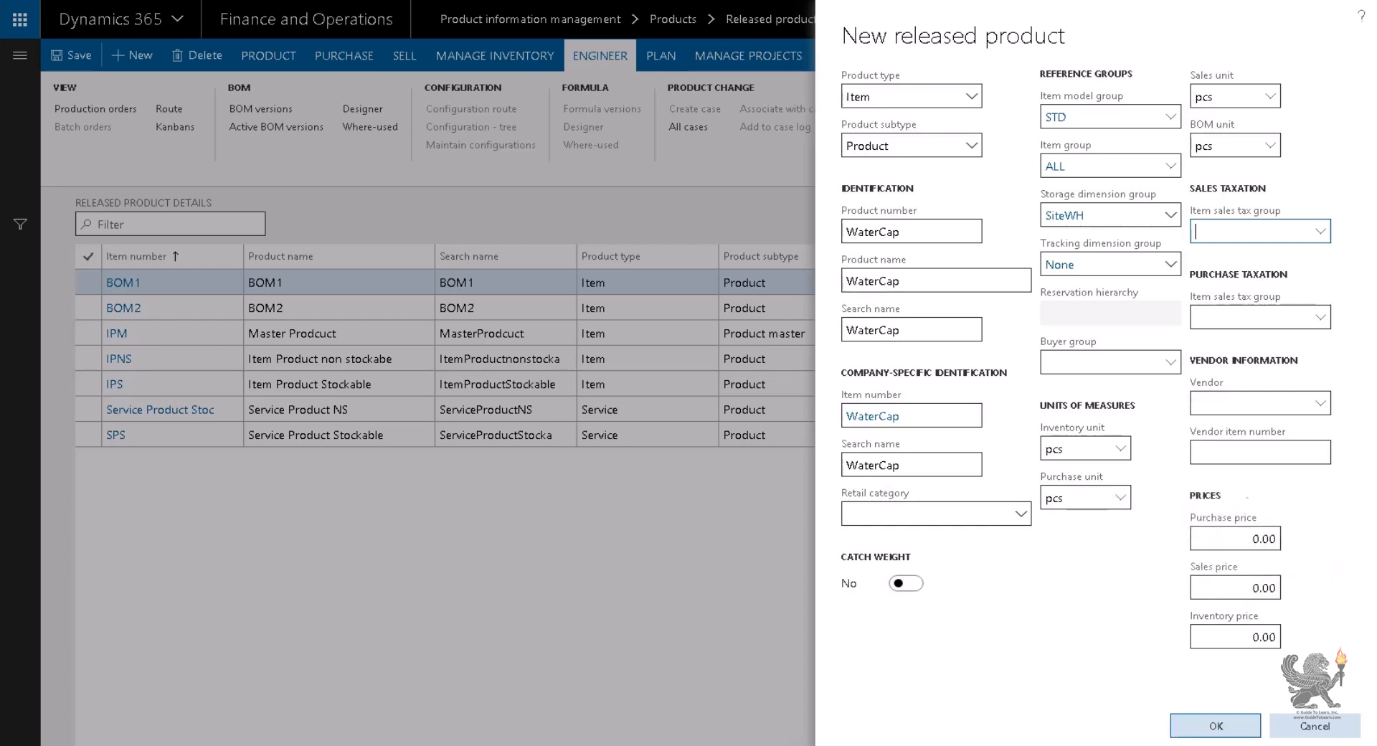
Step: Set WaterCap's purchase price to 1.00 and inventory price to 1.02, and create the released product
left_click(1260, 577)
key("shift+Tab")
type("1")
key("Tab")
left_click(1245, 643)
type("1.0")
left_click(1225, 727)
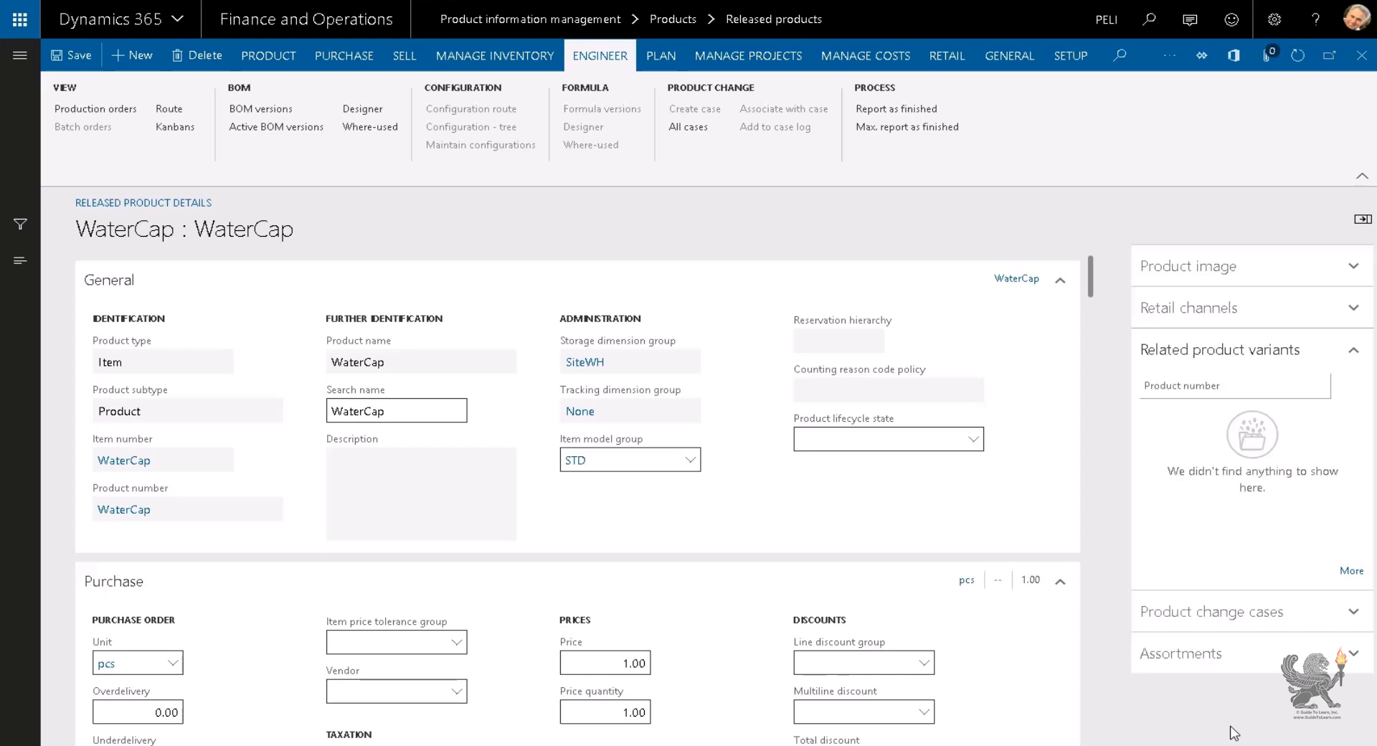
Step: Validate the WaterCap product and create a personal template named Water from it
left_click(267, 58)
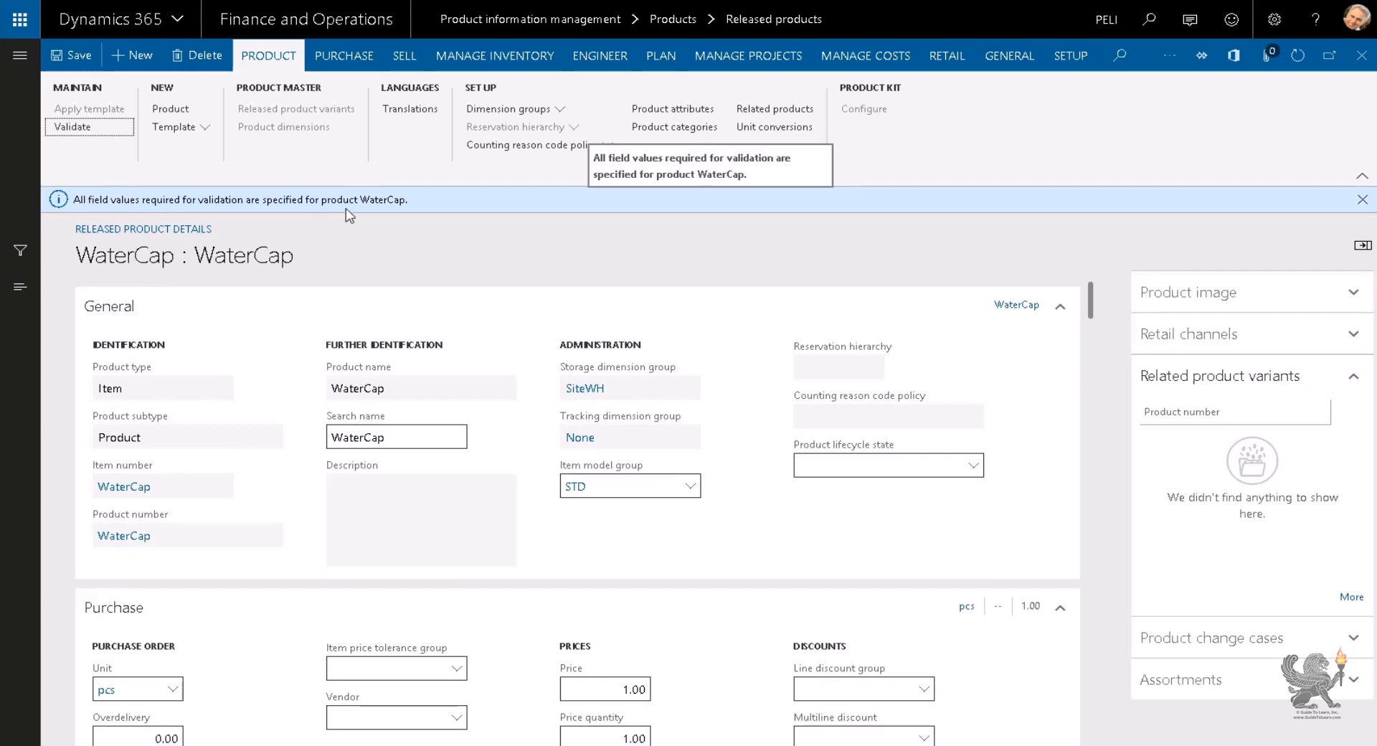
left_click(203, 128)
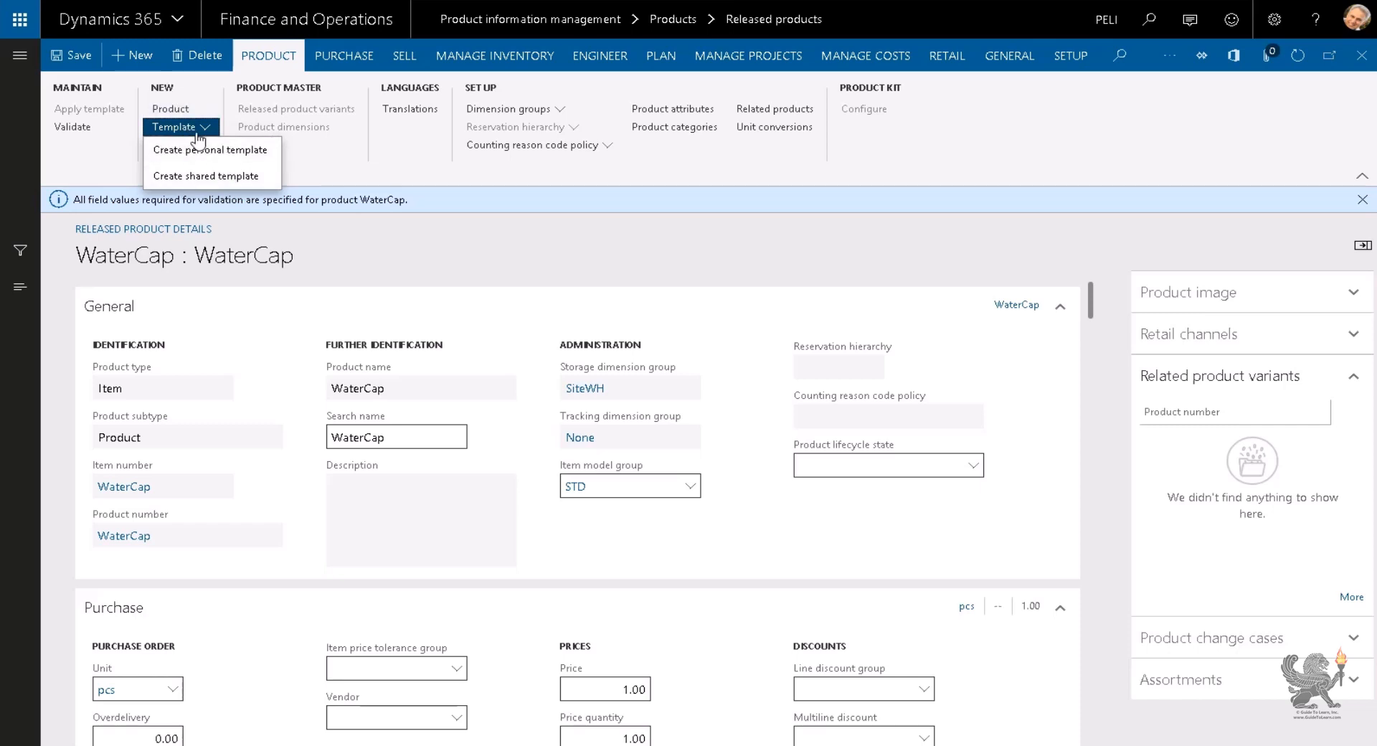
left_click(203, 152)
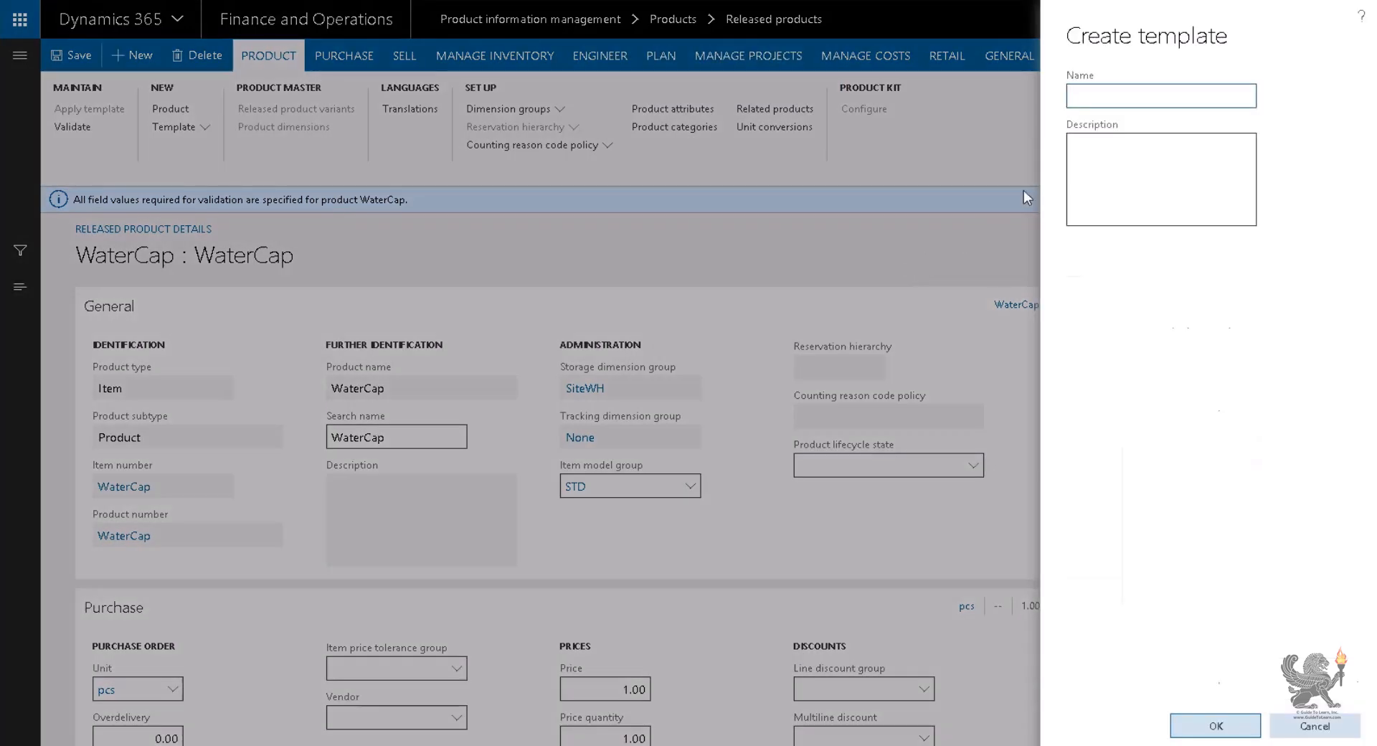
type("Water")
key("Tab")
key("Return")
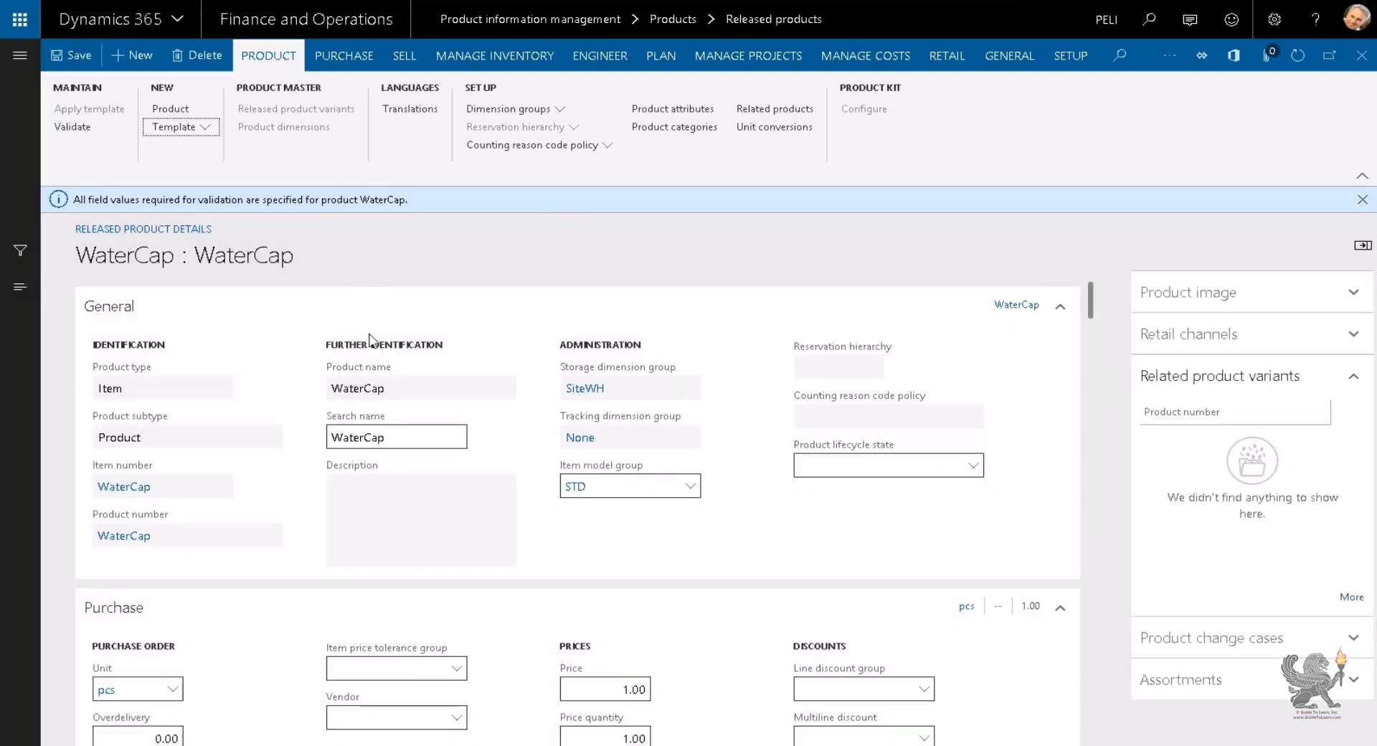
scroll(380, 348, "down", 5)
scroll(352, 327, "up", 5)
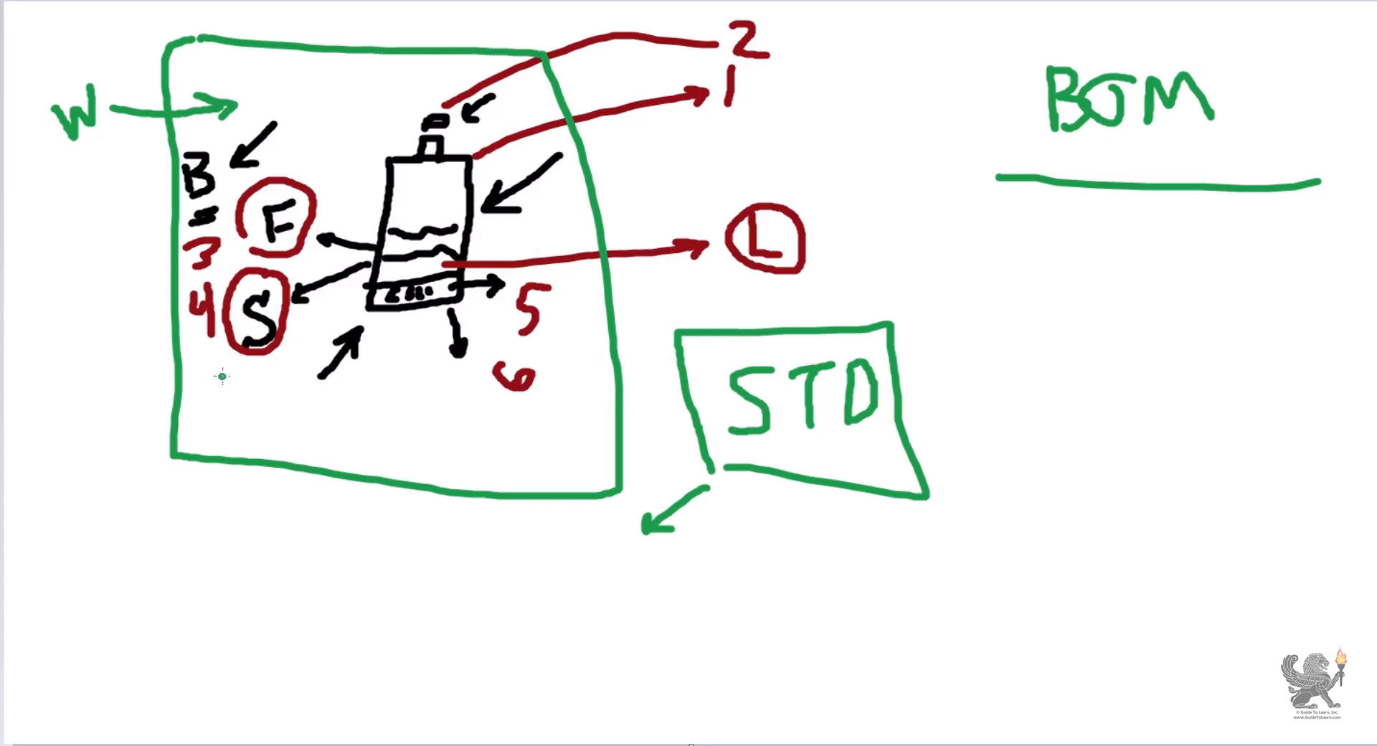
Step: Switch to the whiteboard and add green plus and minus signs, a dollar sign and a curved double-headed arrow around the bottle sketch
mouse_move(215, 382)
left_mouse_down()
mouse_move(258, 379)
mouse_move(235, 400)
mouse_move(305, 398)
left_mouse_up()
mouse_move(61, 166)
left_mouse_down()
mouse_move(32, 181)
mouse_move(22, 211)
left_mouse_up()
left_click_drag(39, 147, 41, 231)
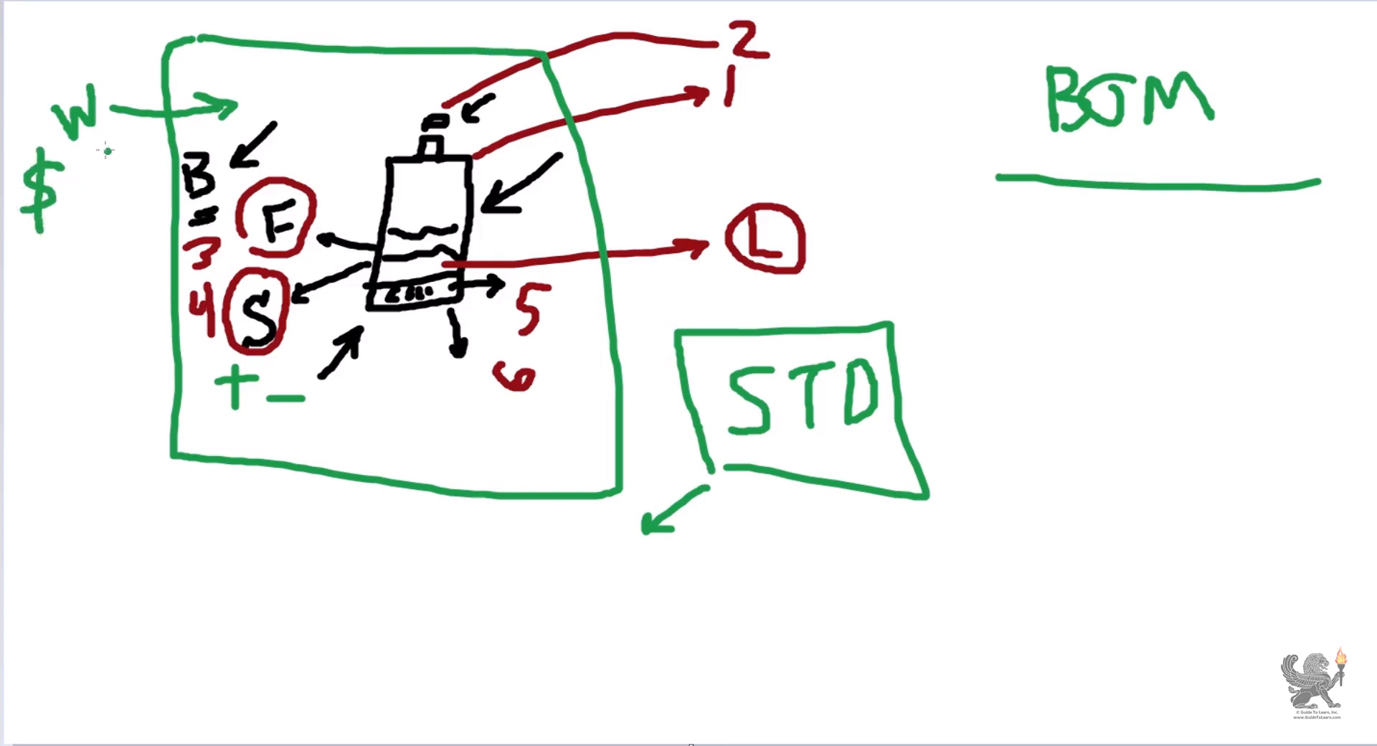
mouse_move(106, 151)
left_mouse_down()
mouse_move(80, 206)
mouse_move(102, 193)
mouse_move(107, 146)
mouse_move(116, 164)
left_mouse_up()
Step: Write COST in green below BOM on the whiteboard and draw a branching cost roll-up with an arrow beneath it
mouse_move(1077, 286)
left_mouse_down()
mouse_move(1048, 304)
mouse_move(1075, 318)
left_mouse_up()
mouse_move(1108, 287)
left_mouse_down()
mouse_move(1149, 301)
mouse_move(1133, 316)
left_mouse_up()
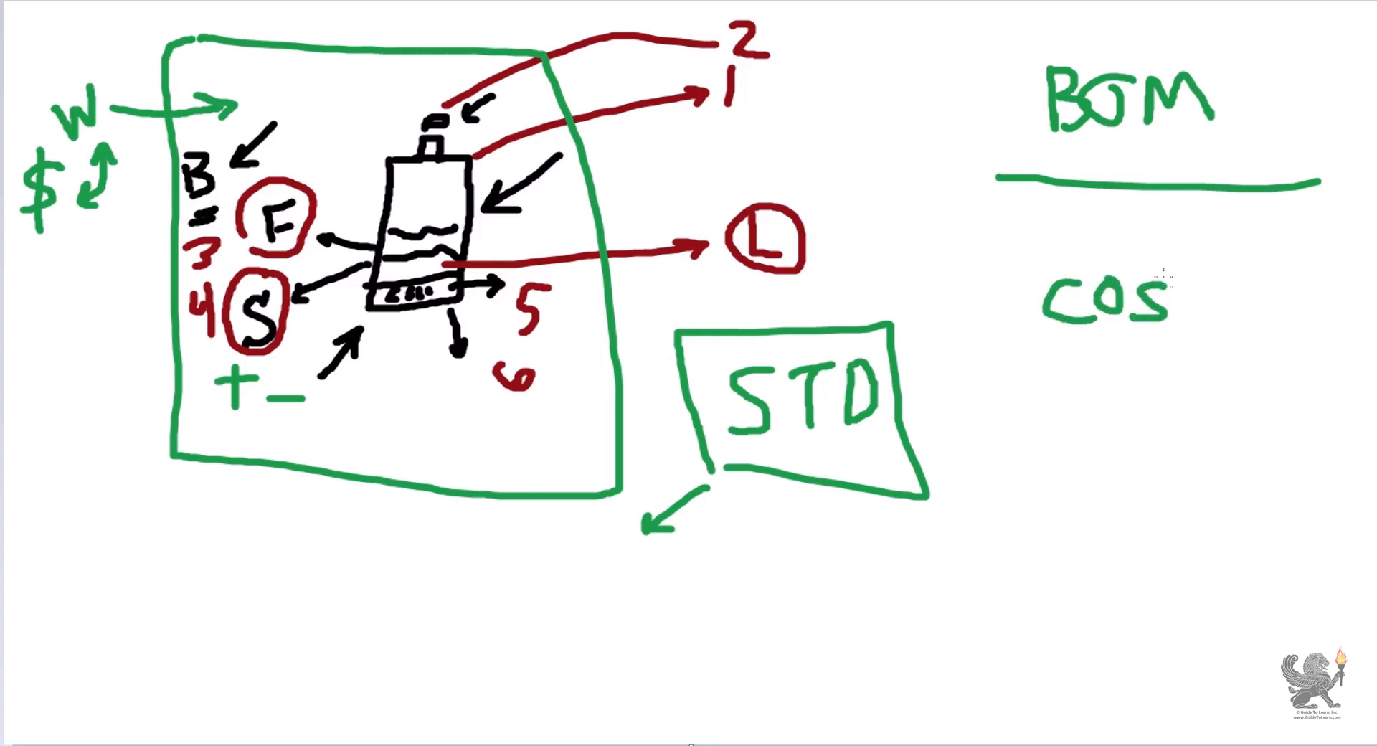
mouse_move(1168, 267)
left_mouse_down()
mouse_move(1178, 315)
mouse_move(1198, 291)
left_mouse_up()
mouse_move(1131, 345)
left_mouse_down()
mouse_move(1187, 382)
mouse_move(1208, 538)
mouse_move(1196, 568)
mouse_move(1223, 631)
left_mouse_up()
mouse_move(1104, 346)
left_mouse_down()
mouse_move(1123, 592)
mouse_move(1245, 674)
mouse_move(1285, 674)
mouse_move(1271, 690)
left_mouse_up()
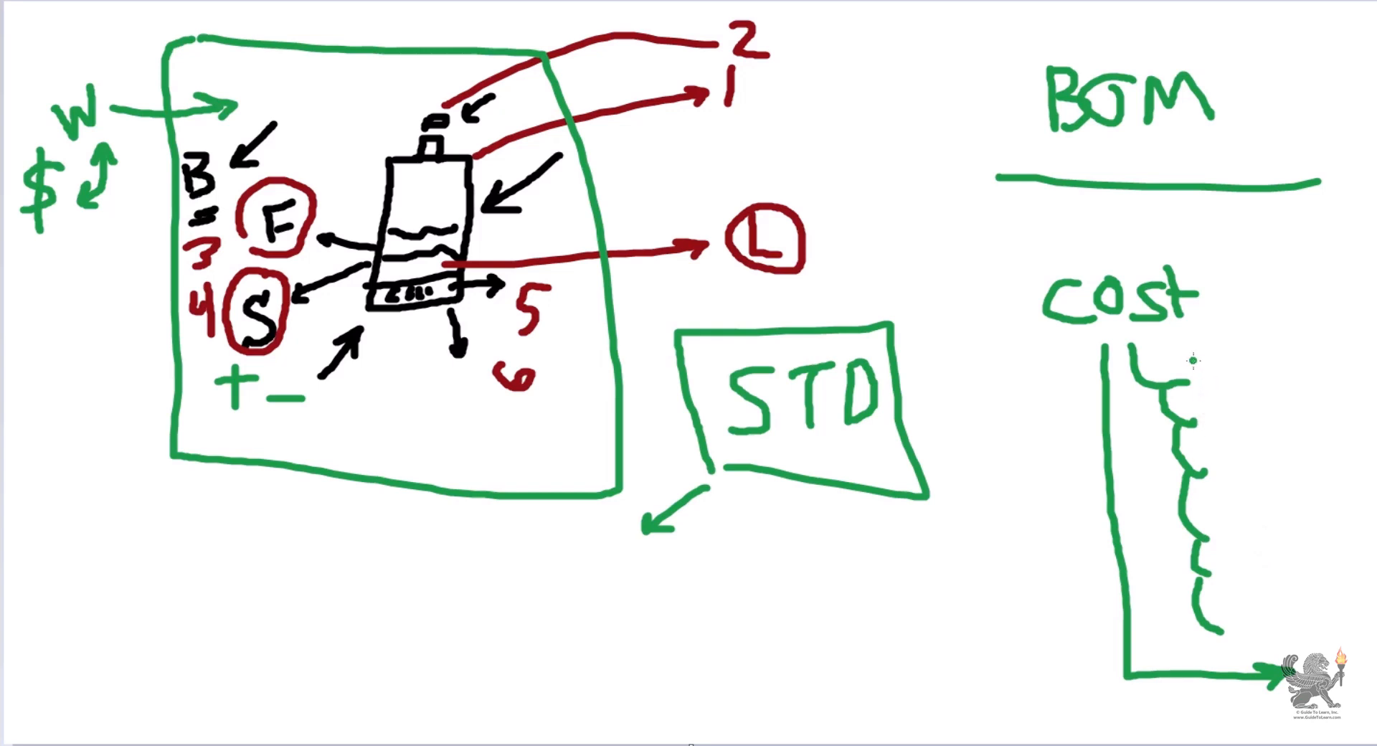
mouse_move(1191, 360)
left_mouse_down()
mouse_move(1225, 414)
mouse_move(1237, 581)
left_mouse_up()
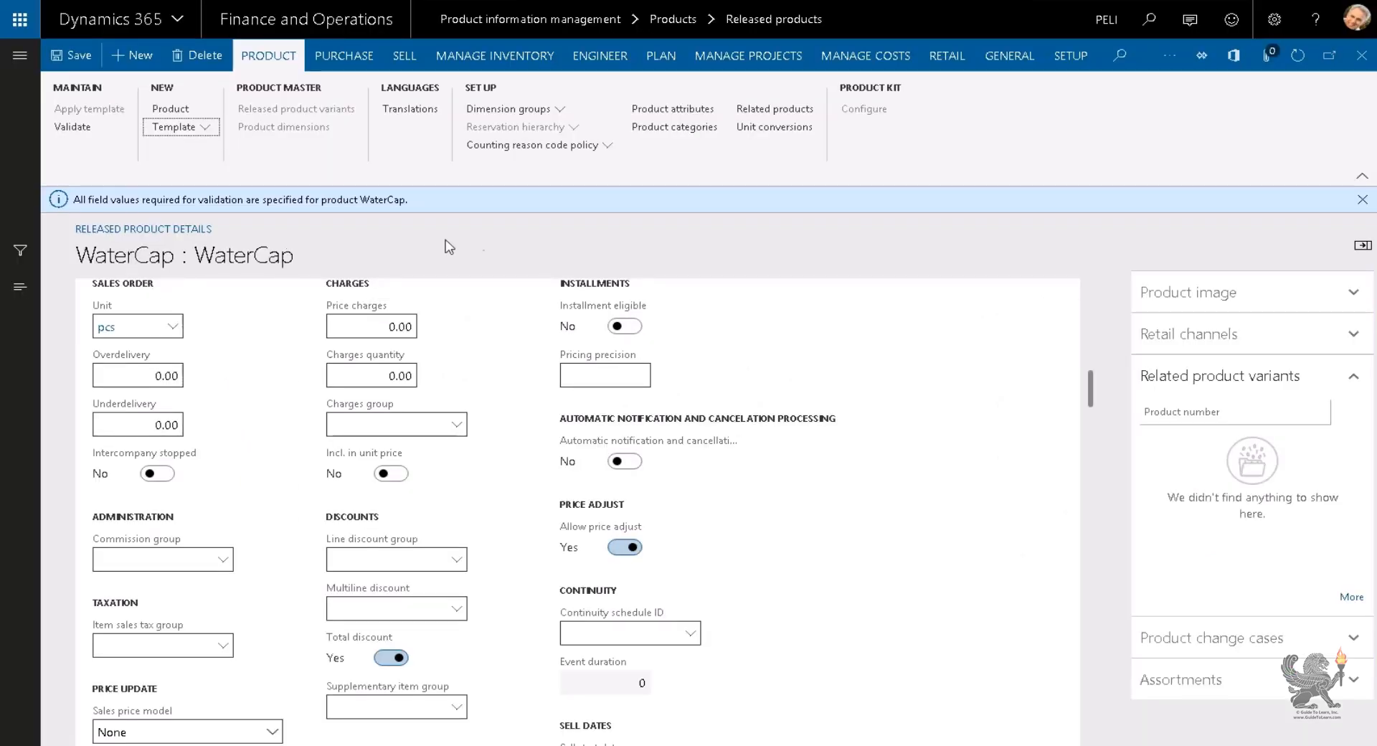
Step: Return to the WaterCap product details, collapse all sections and expand only Manage costs
left_click(886, 55)
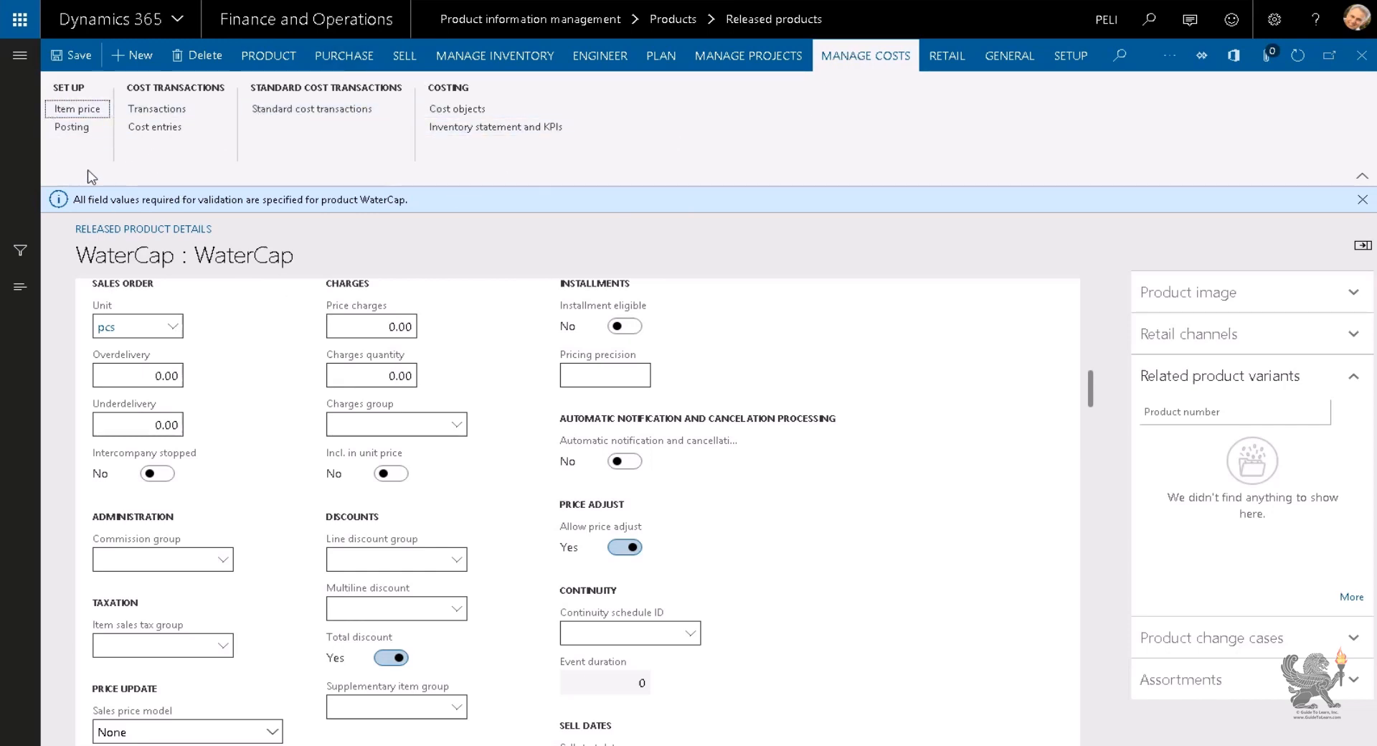
scroll(132, 340, "down", 5)
right_click(132, 340)
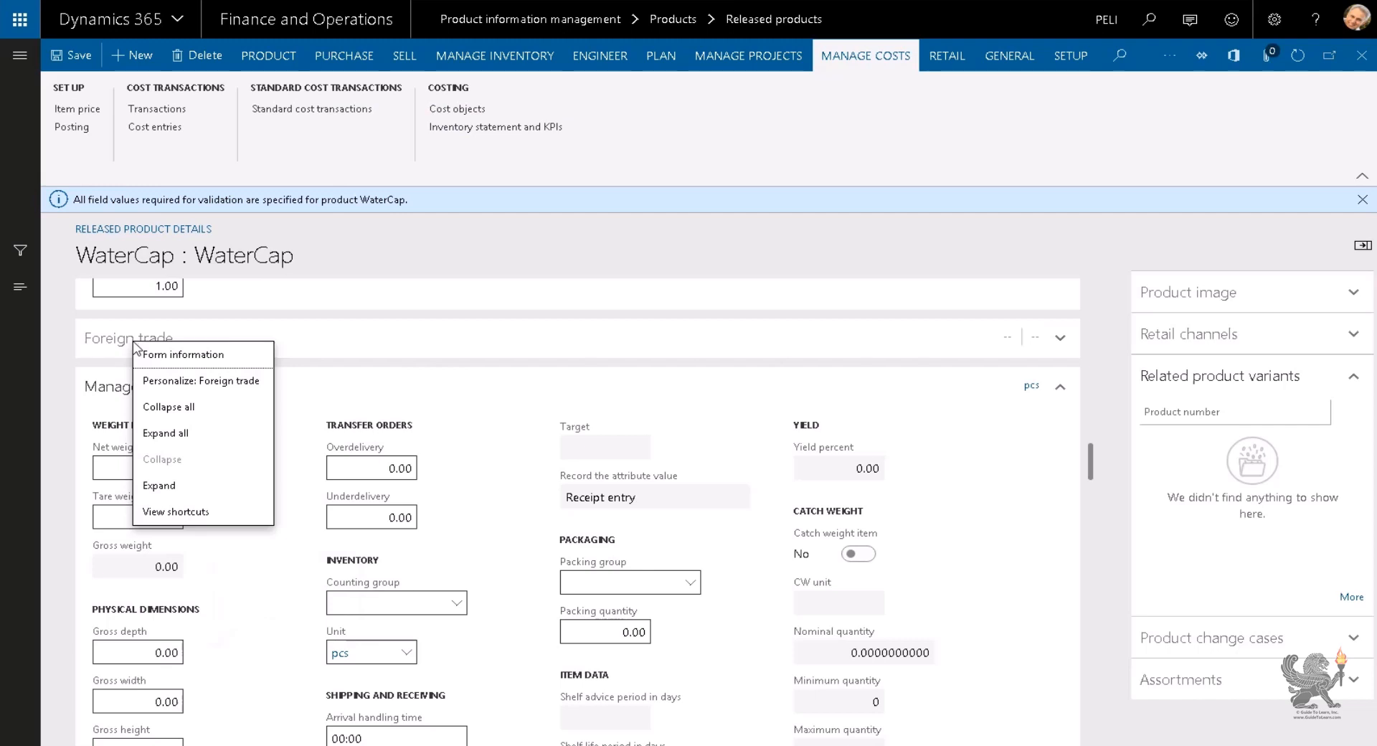
left_click(181, 407)
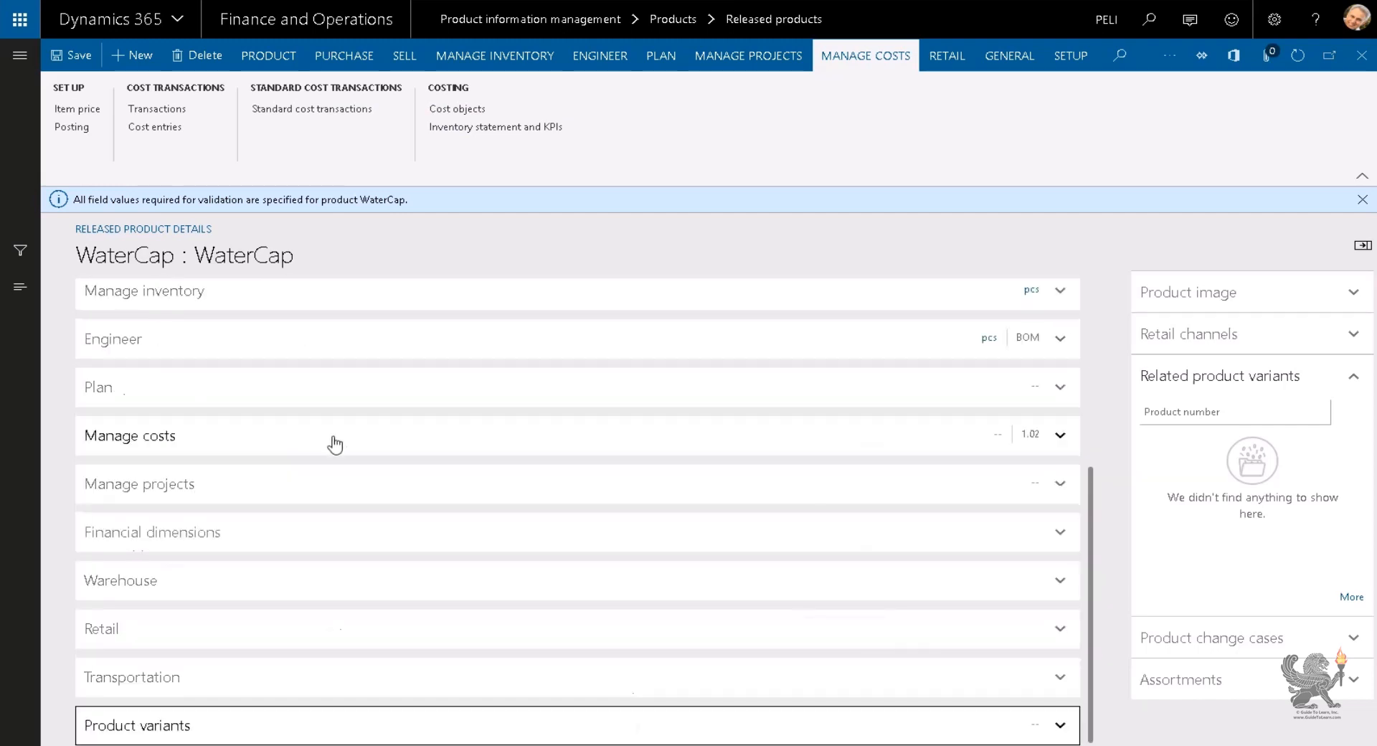
left_click(173, 446)
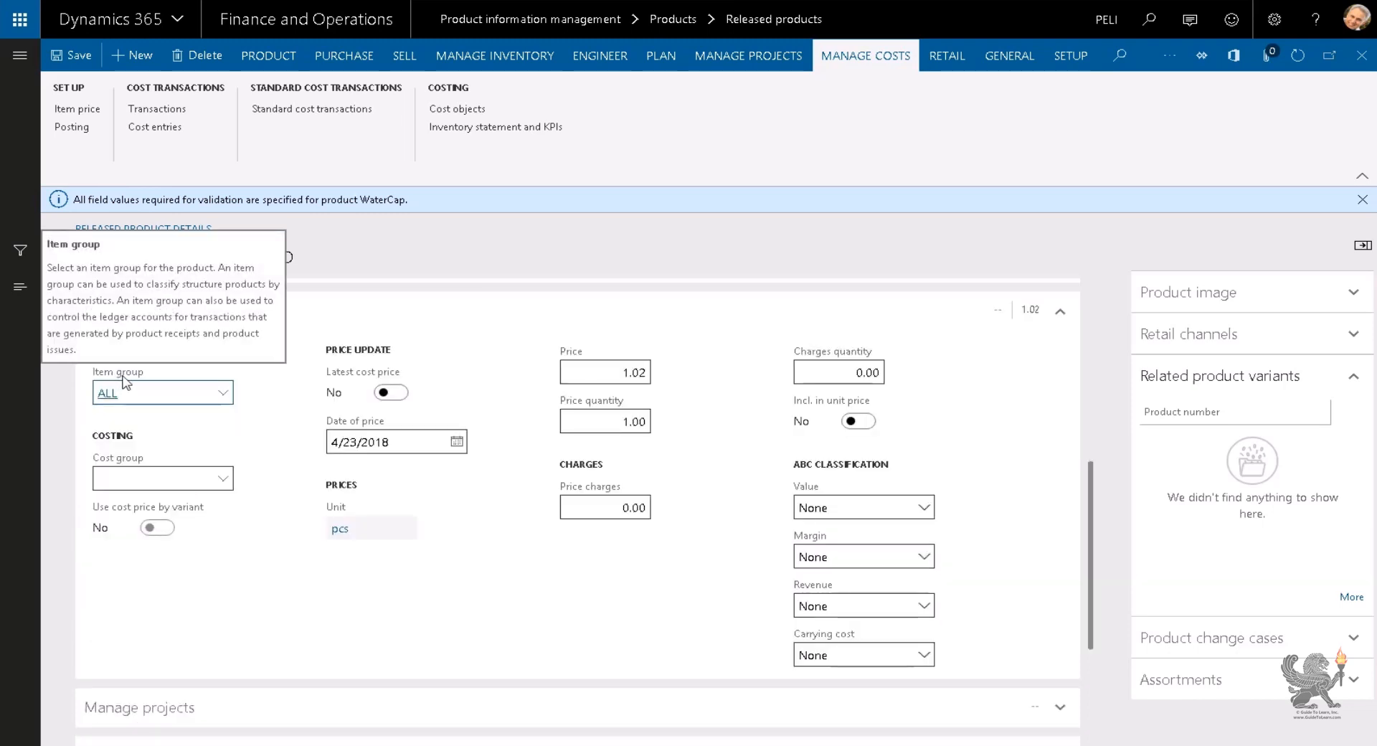
Step: Check which cost groups can be assigned to WaterCap, and look in the Cost management module in the other window
left_click(226, 482)
left_click(223, 479)
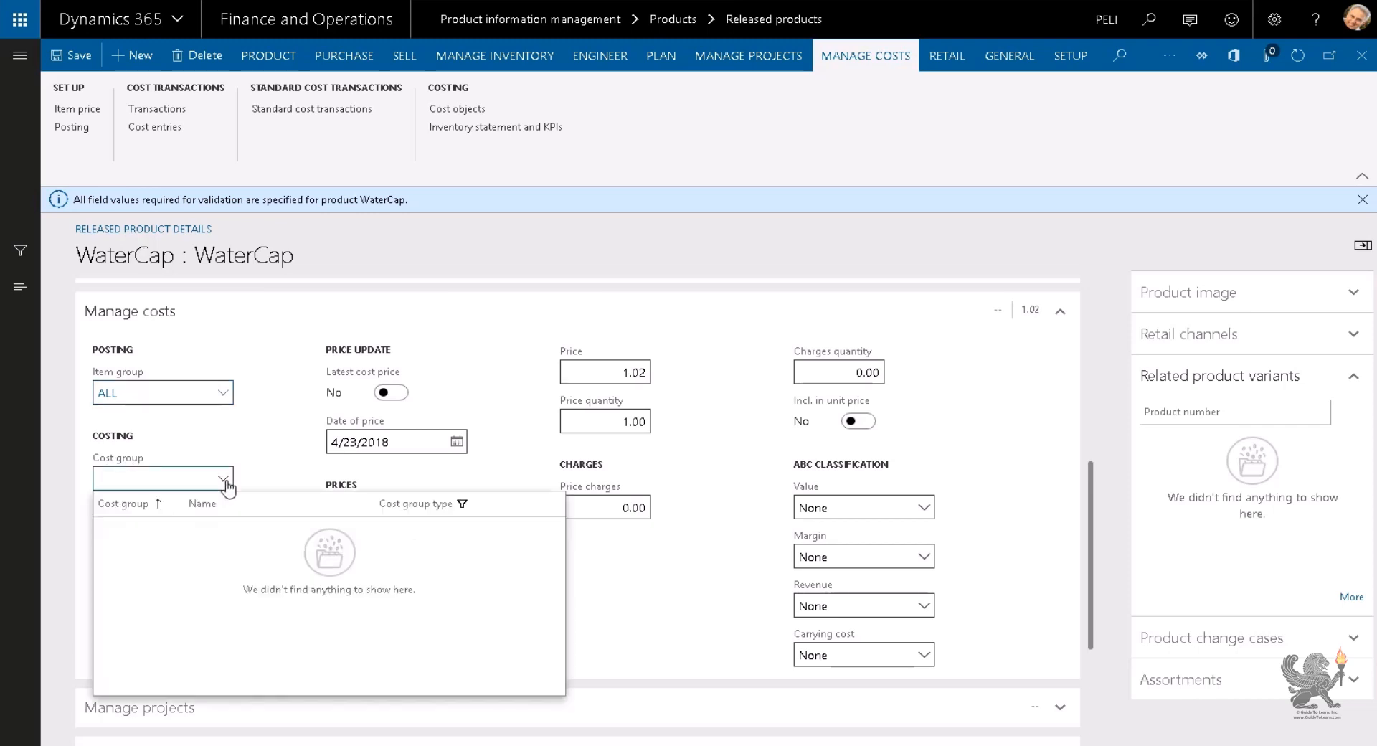
left_click(223, 479)
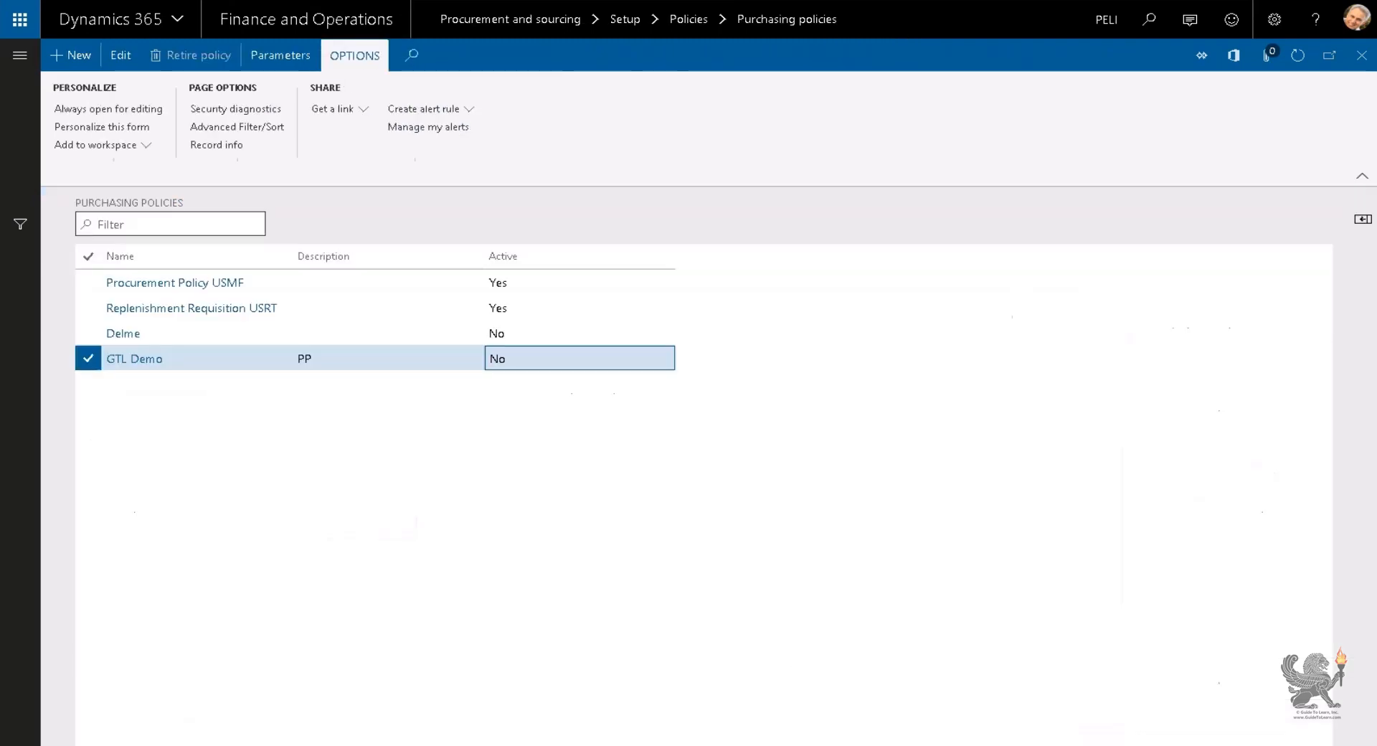
left_click(19, 55)
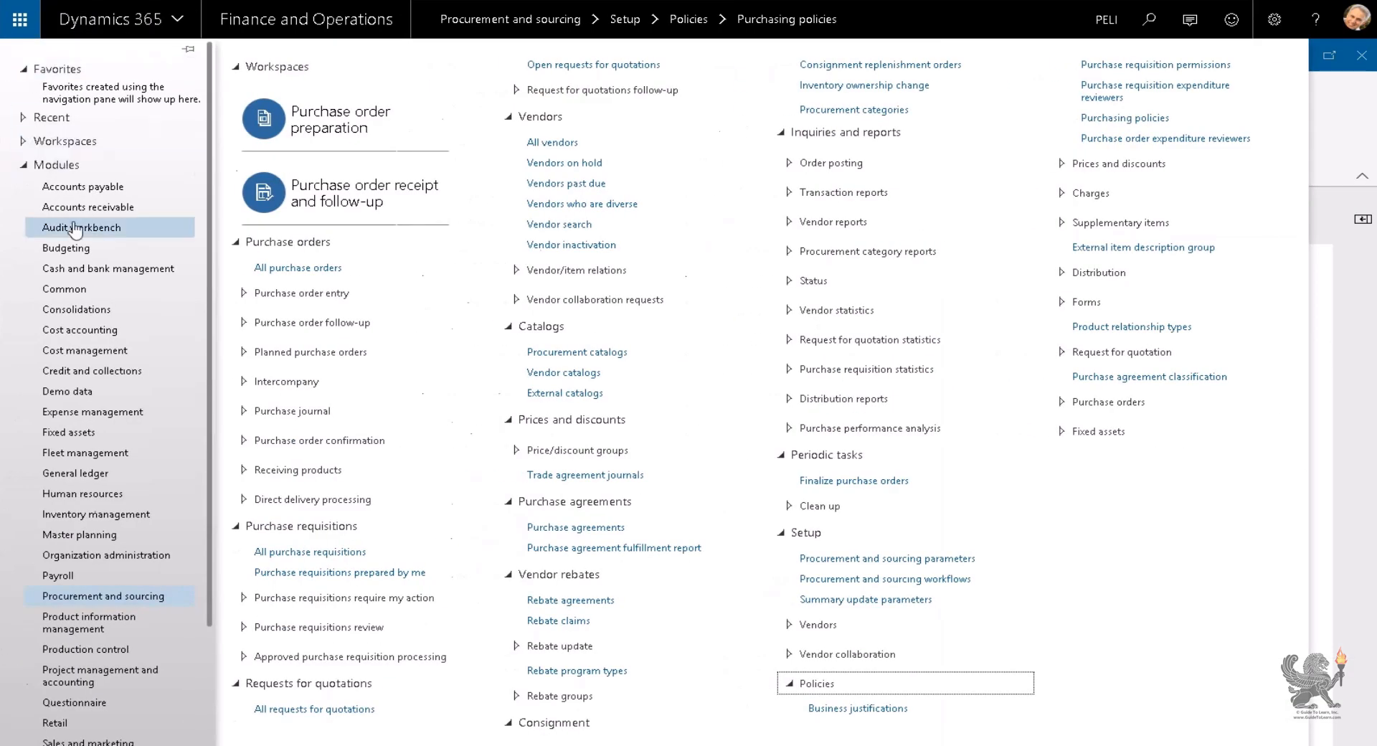
left_click(107, 352)
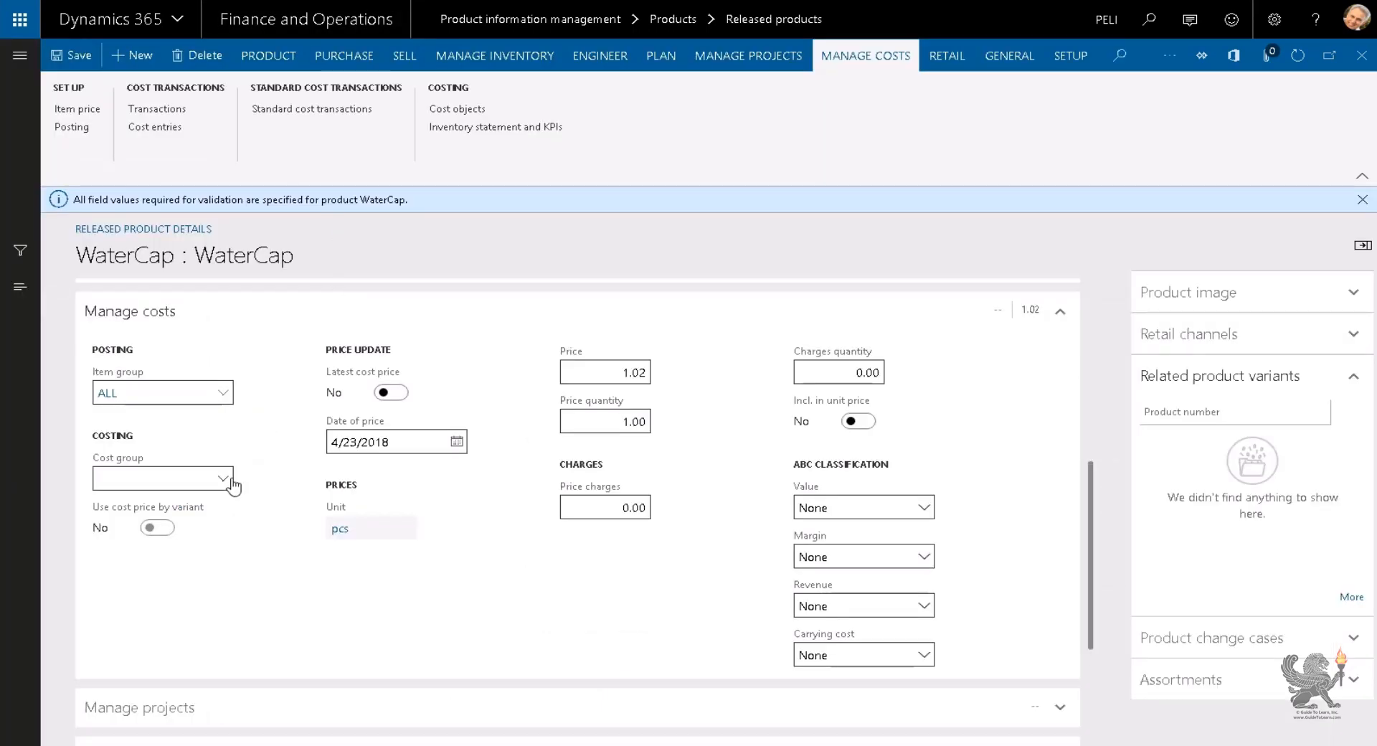
Step: Open the cost group details from WaterCap and create cost group Raw, named Non-Liq, with the type Direct materials
right_click(228, 487)
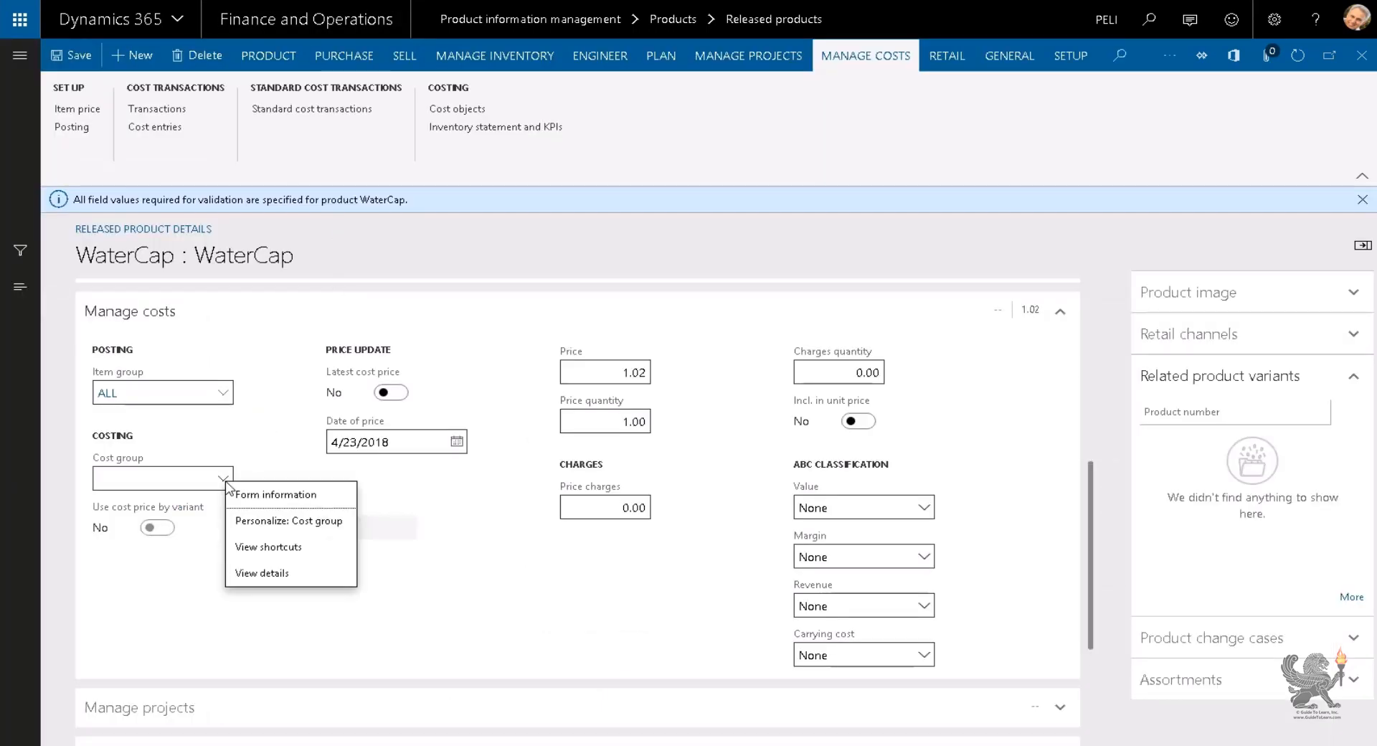
left_click(260, 576)
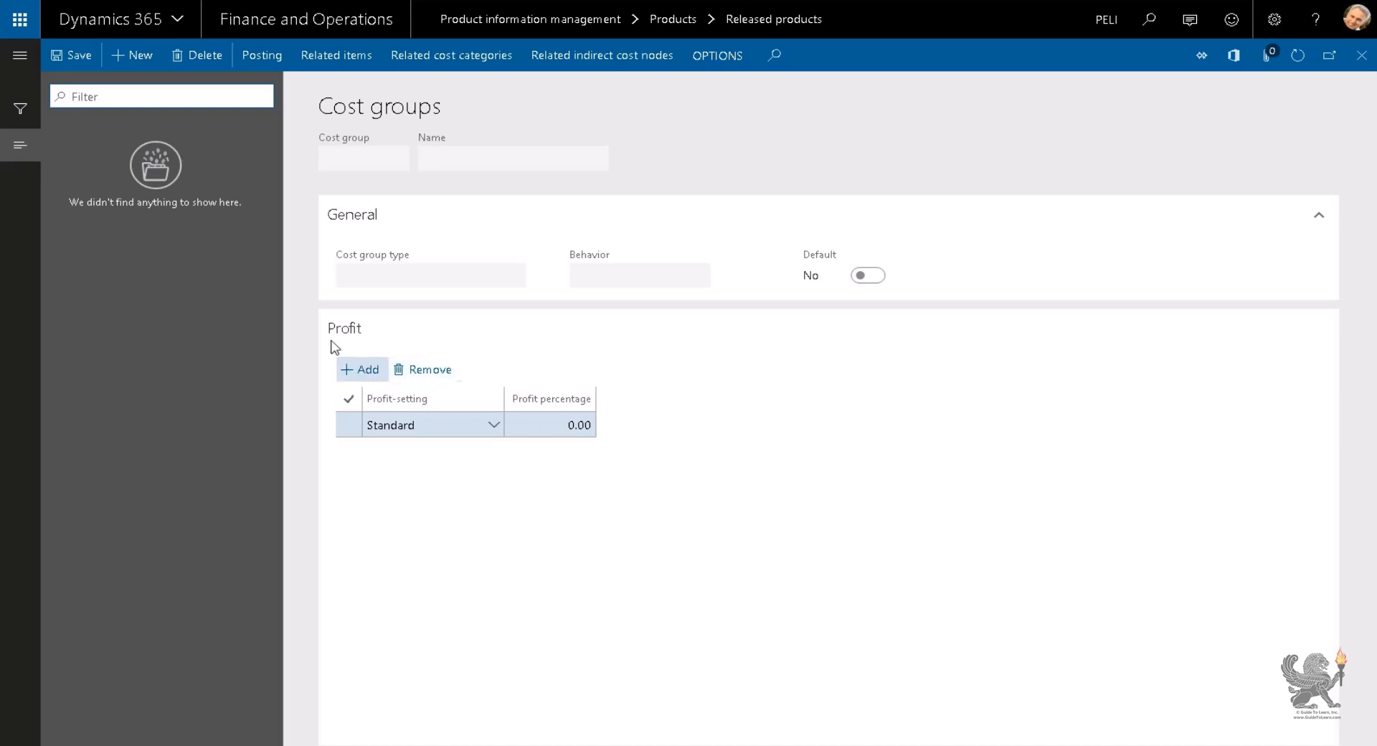
left_click(171, 83)
left_click(132, 56)
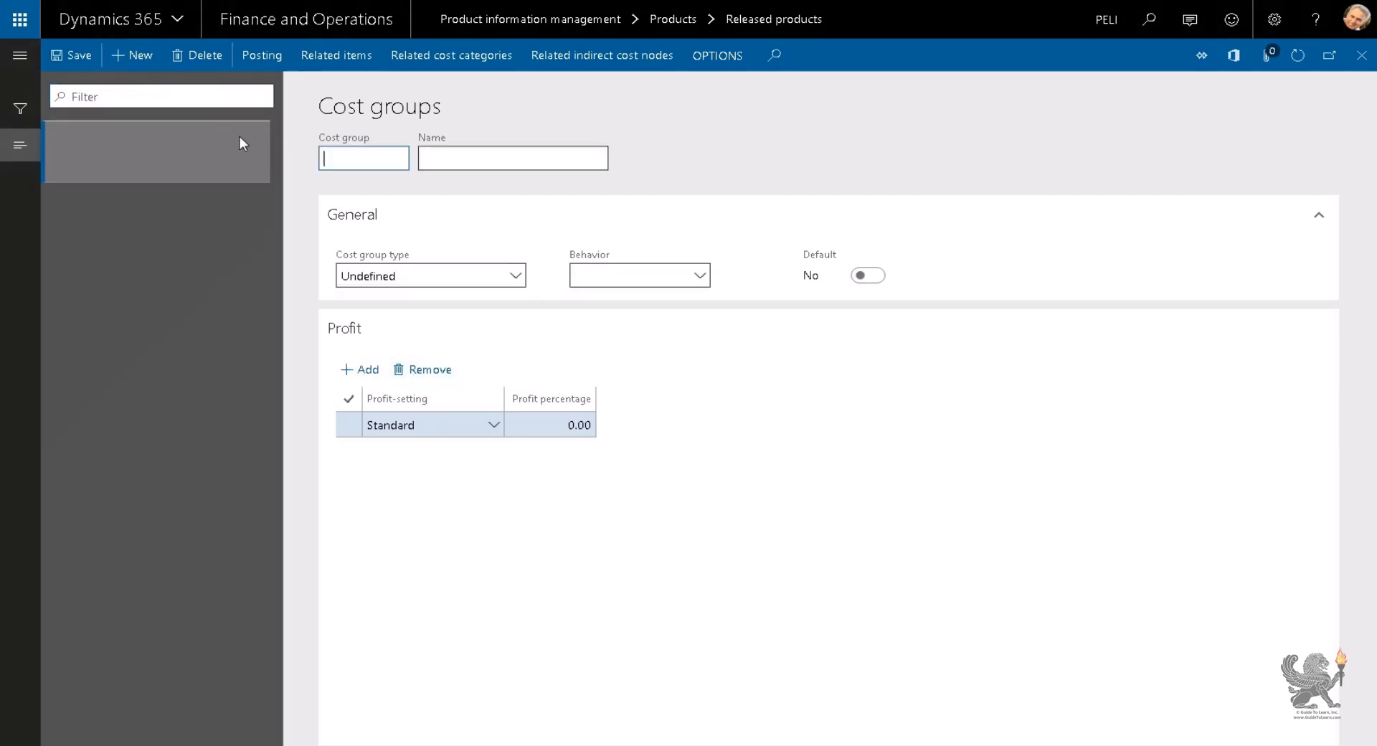
key("Tab")
type("Non")
key("Tab")
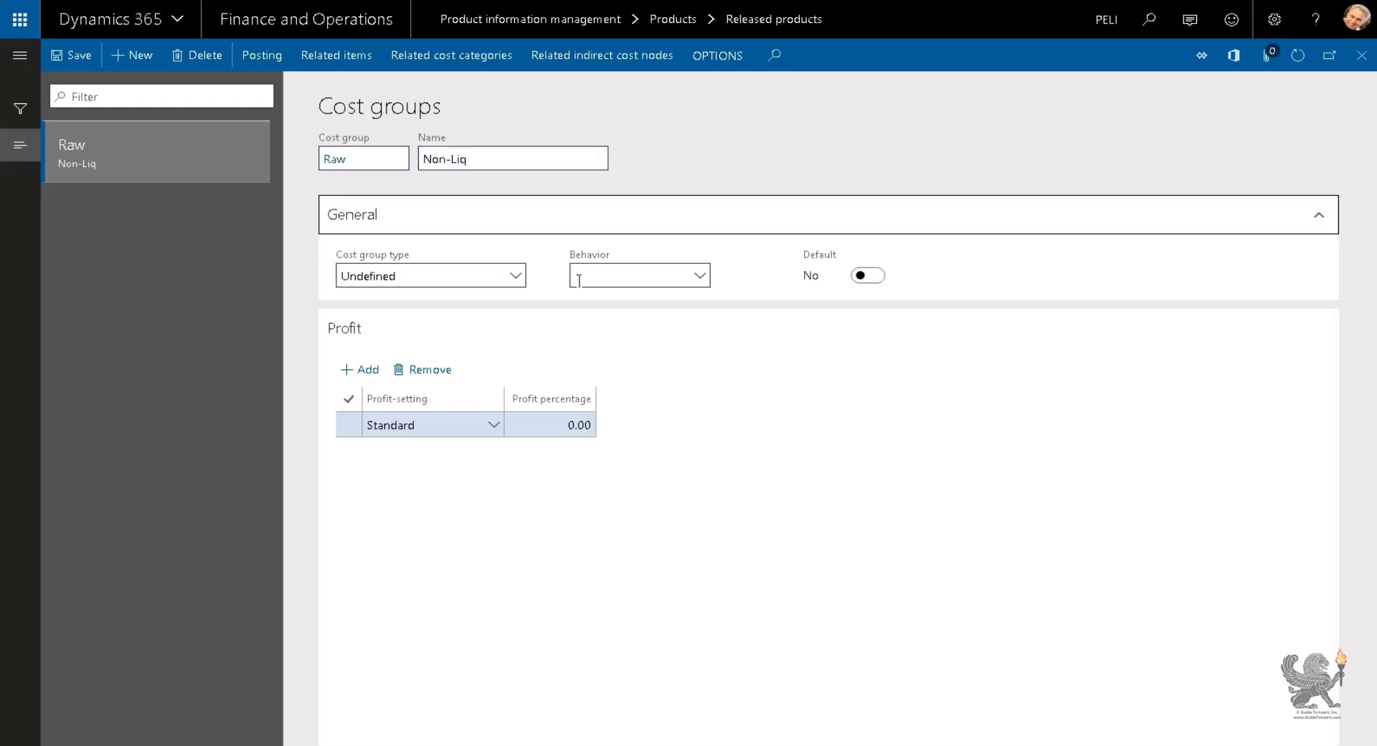
left_click(514, 279)
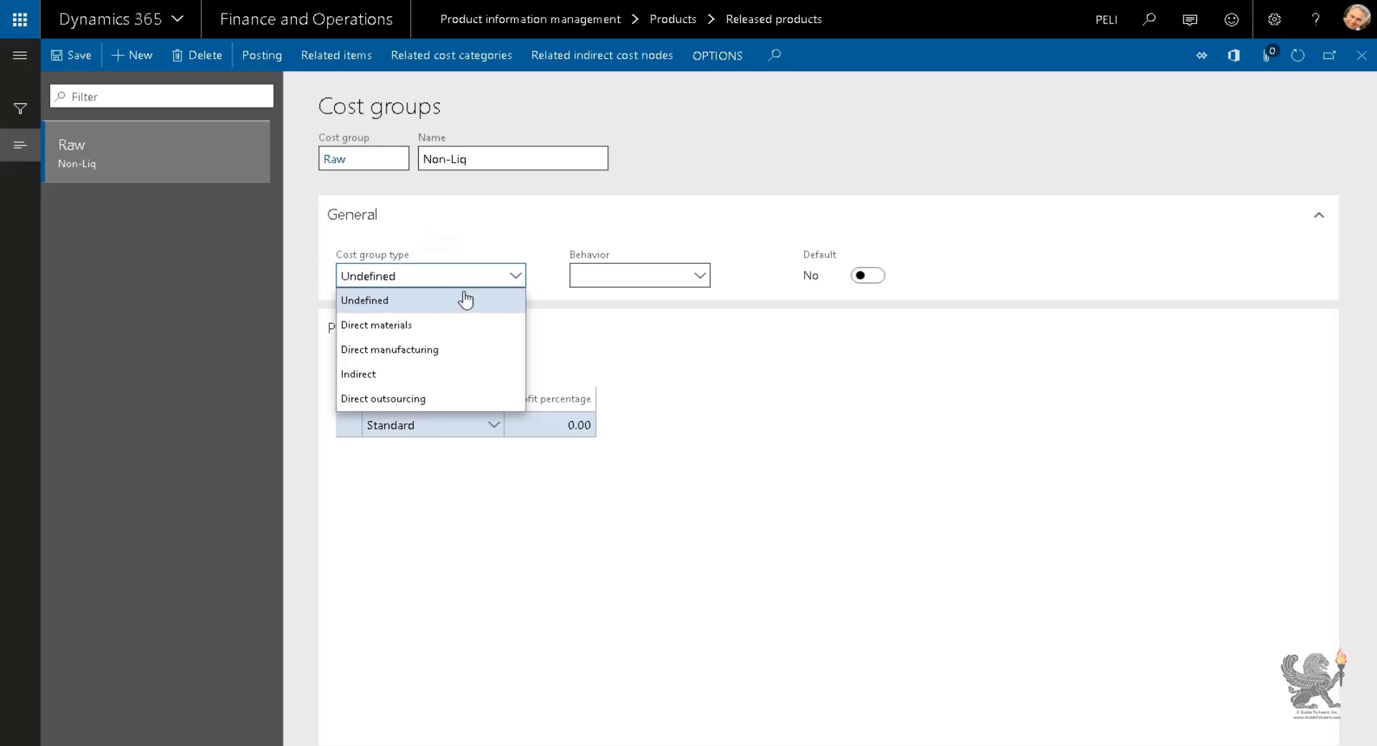
left_click(431, 328)
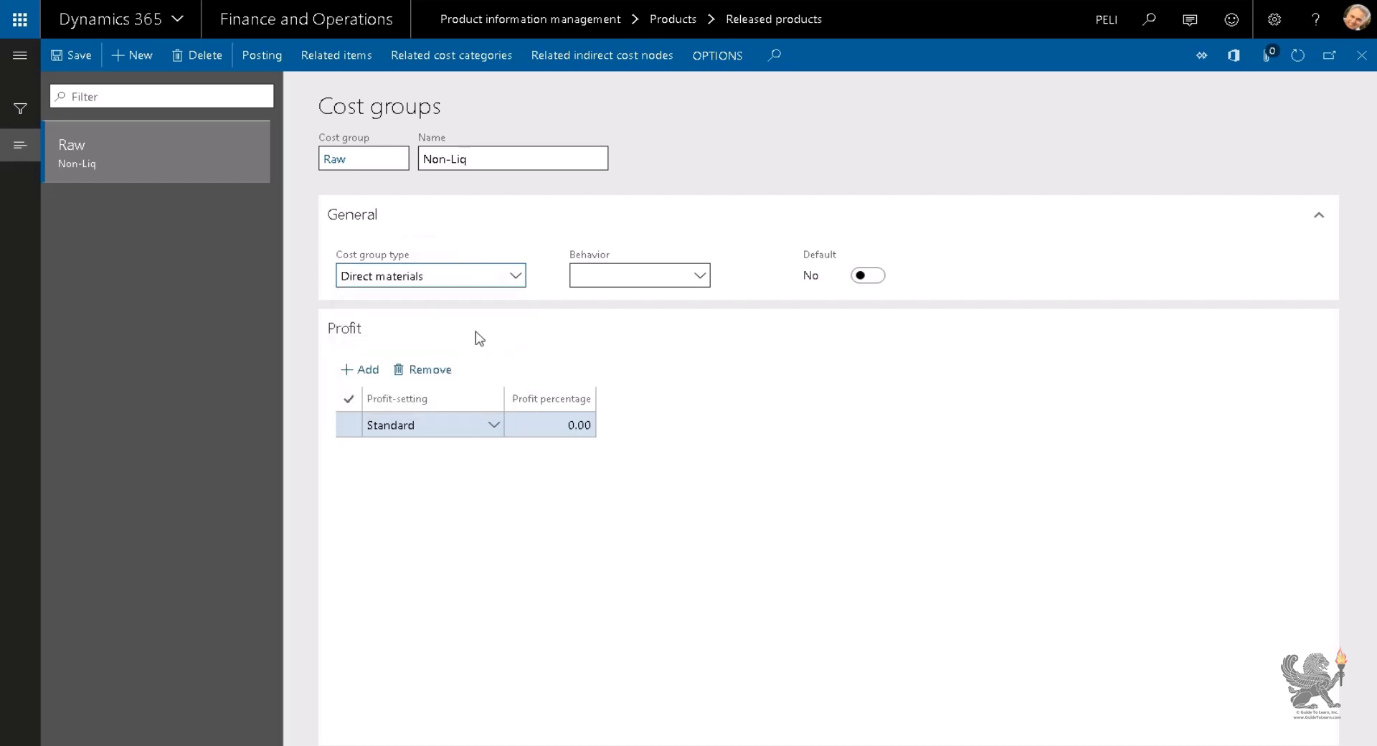
Step: Try the types Direct manufacturing, Indirect and Direct outsourcing for the Raw cost group, and return it to Direct materials
left_click(518, 279)
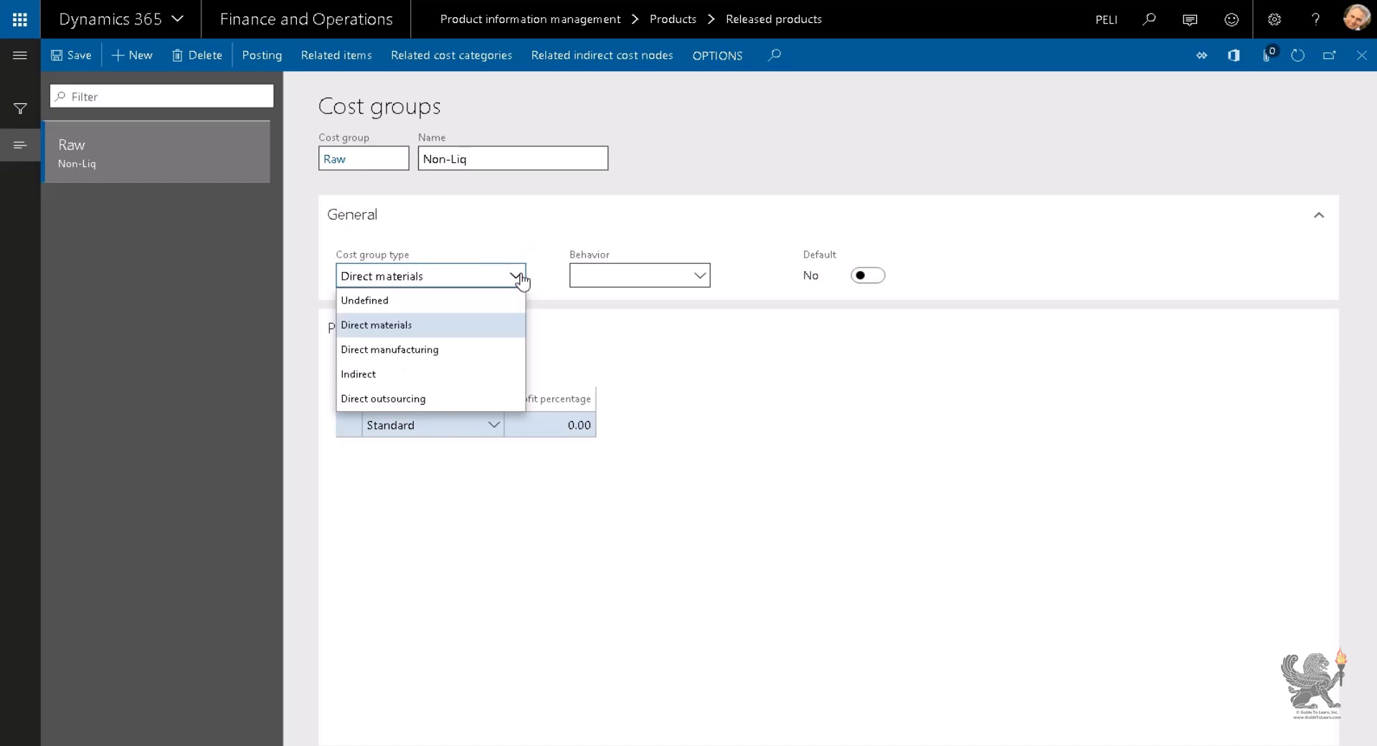
left_click(440, 350)
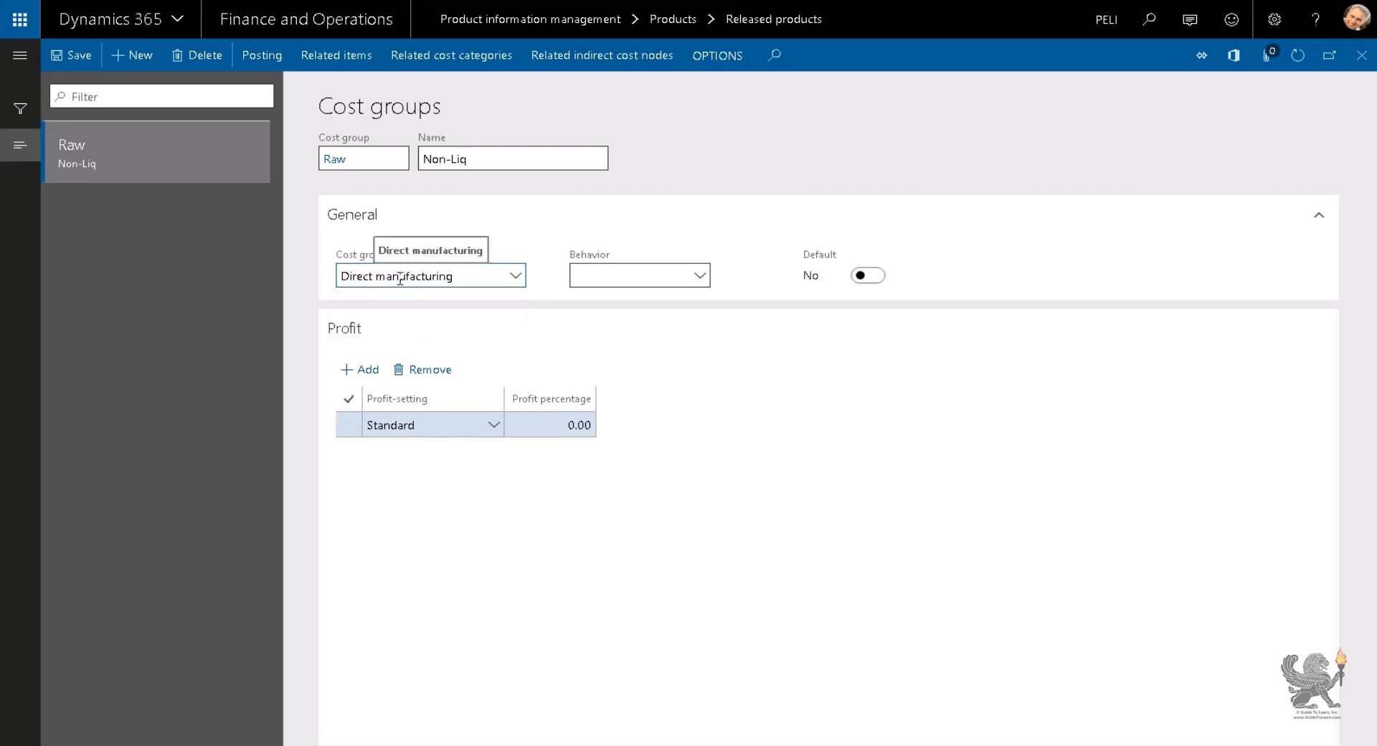
left_click(515, 277)
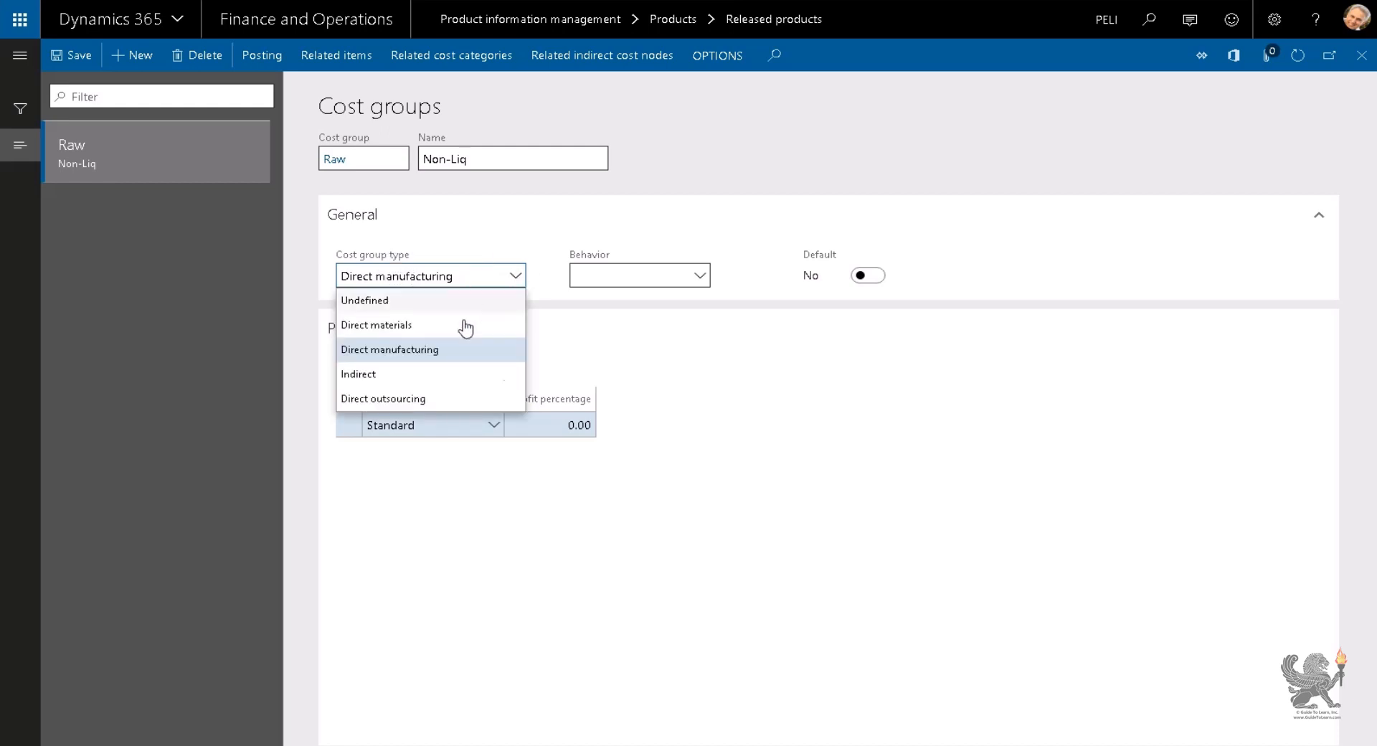
left_click(393, 375)
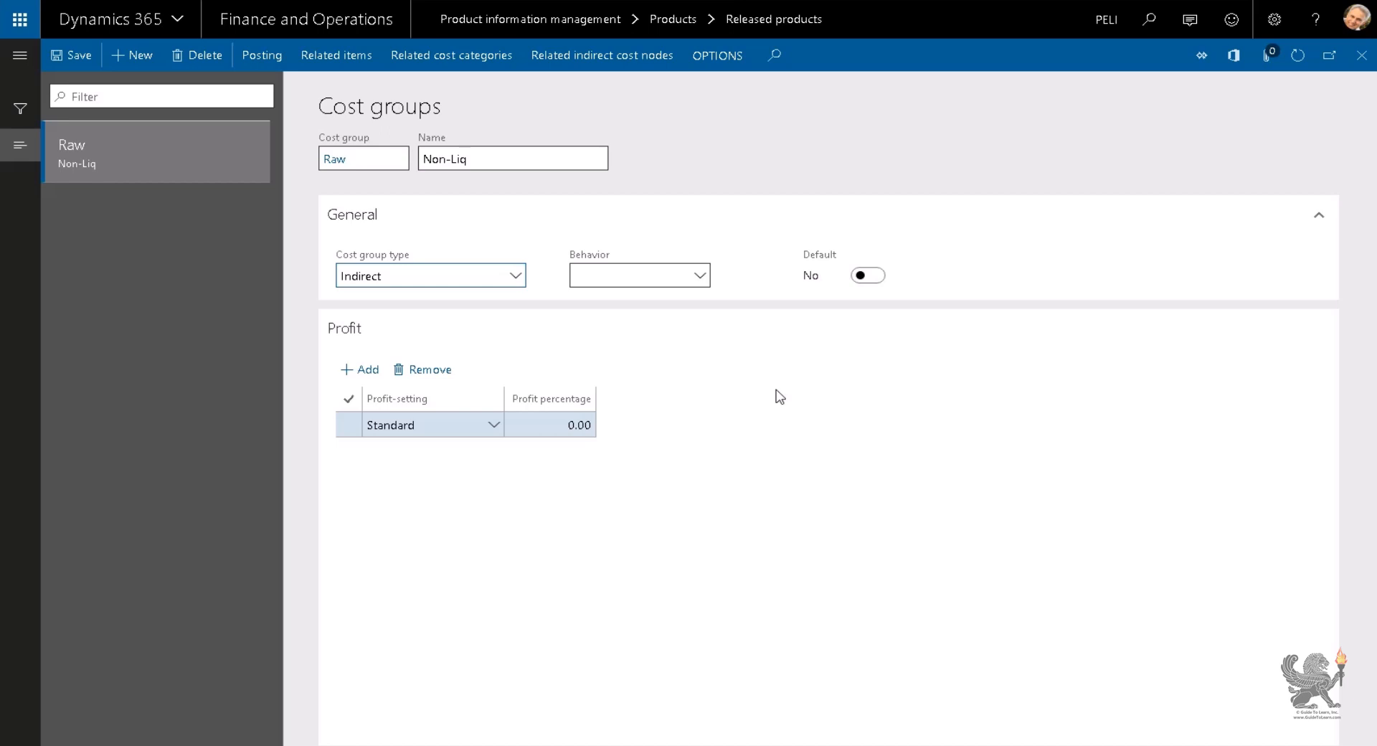
left_click(515, 278)
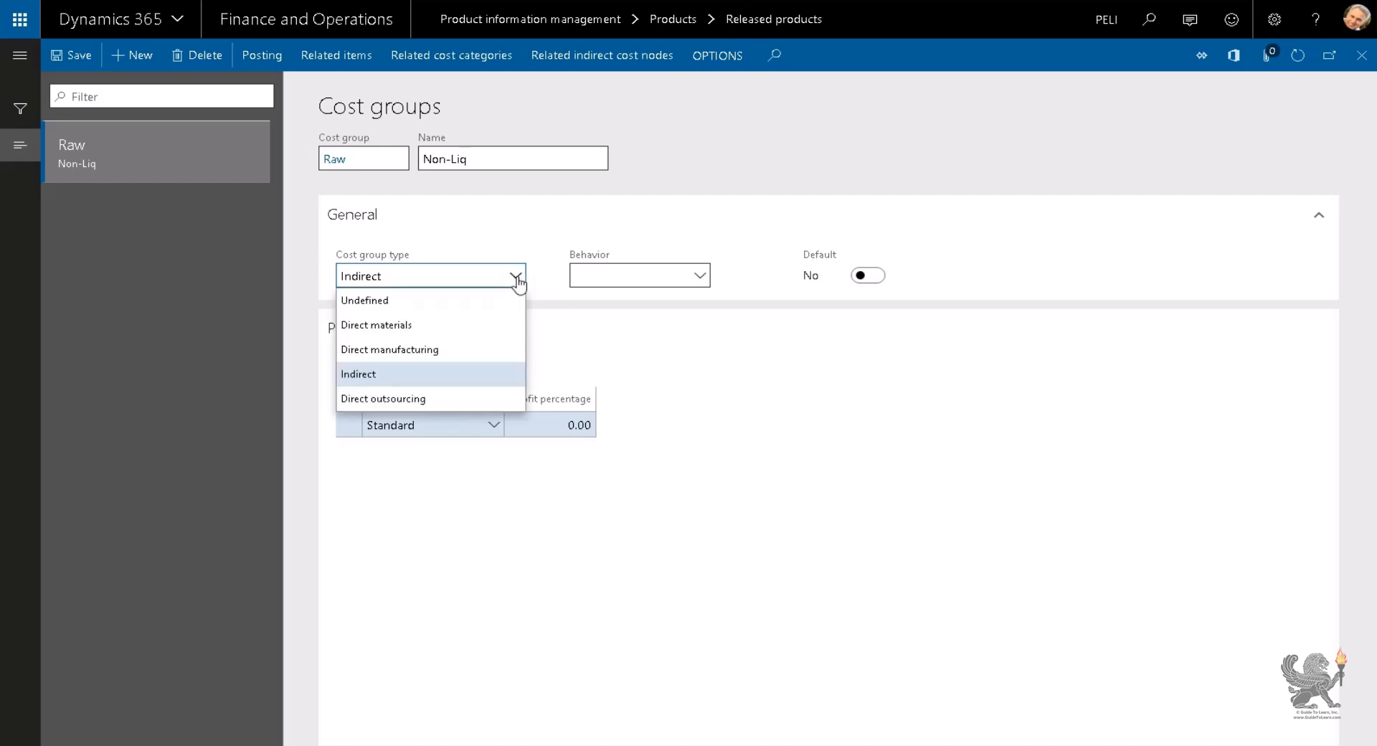
left_click(439, 402)
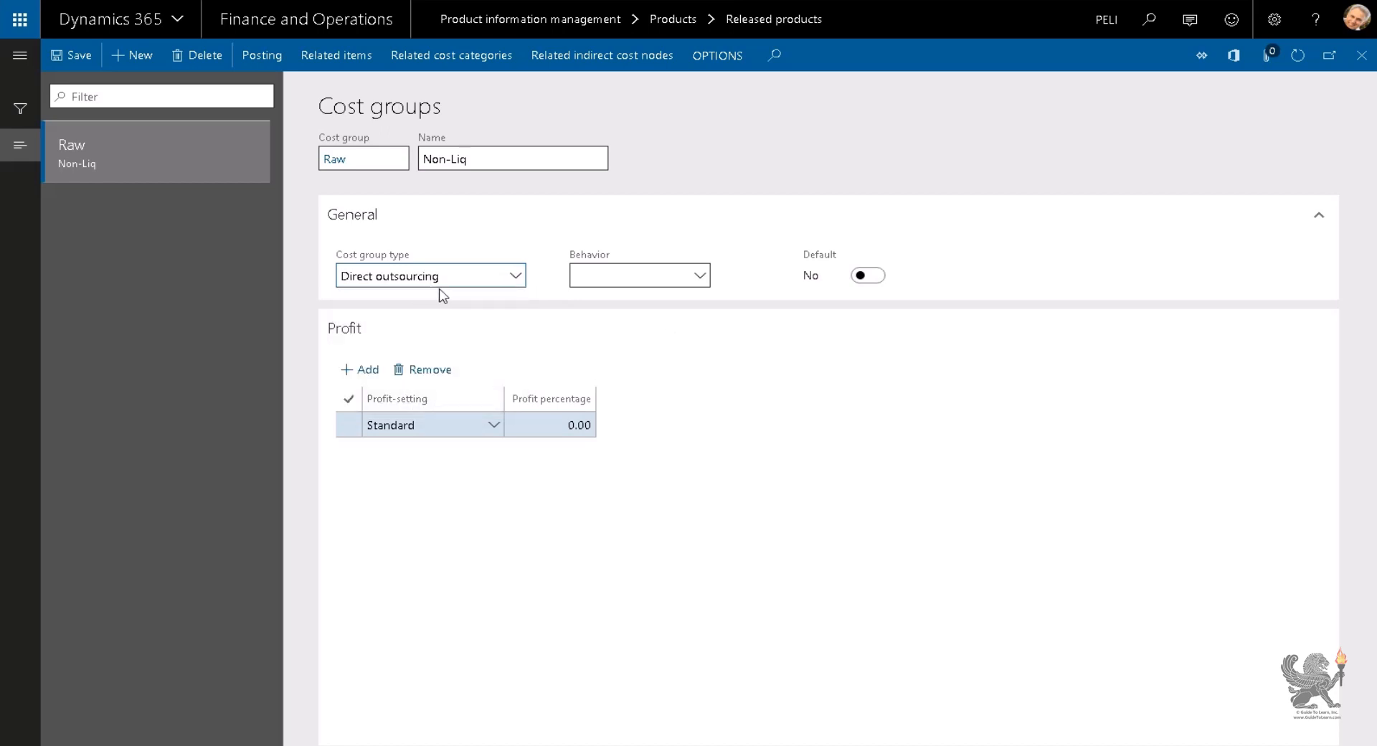
left_click(517, 276)
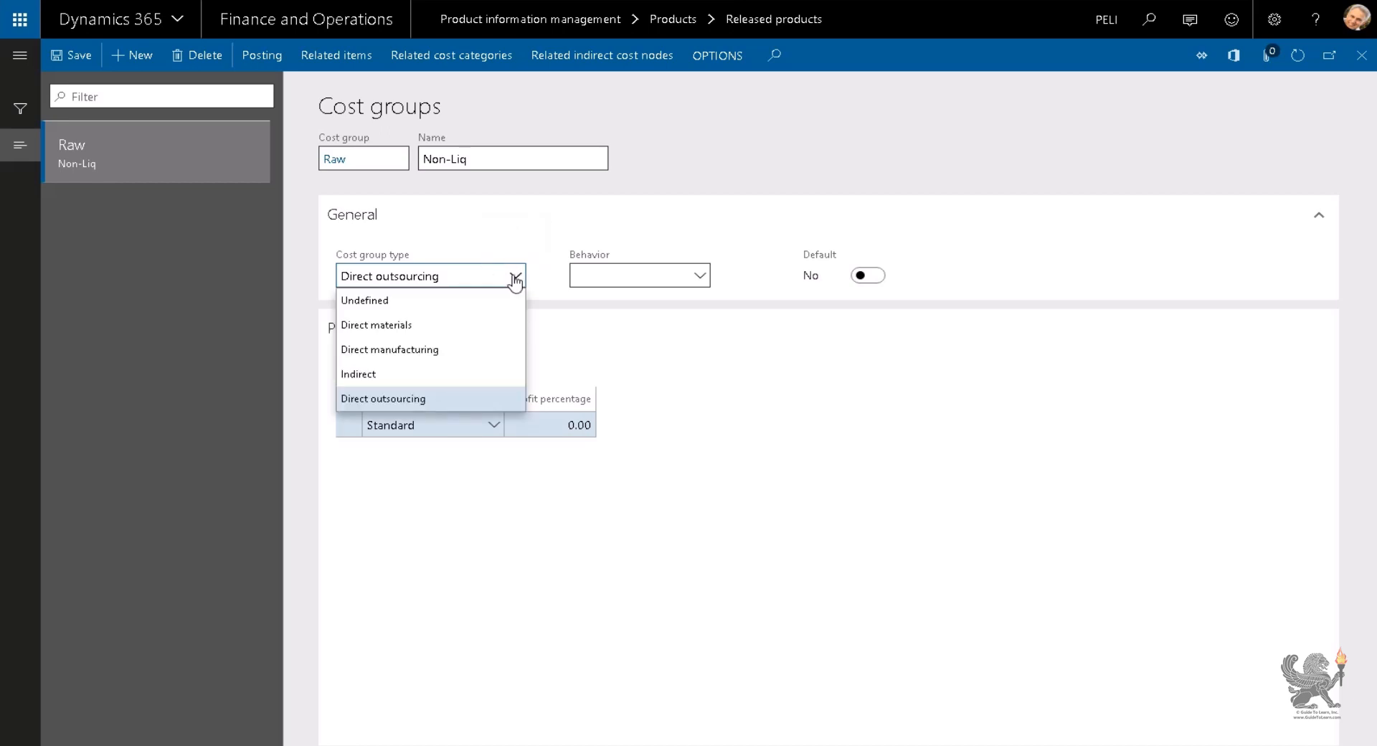
left_click(371, 325)
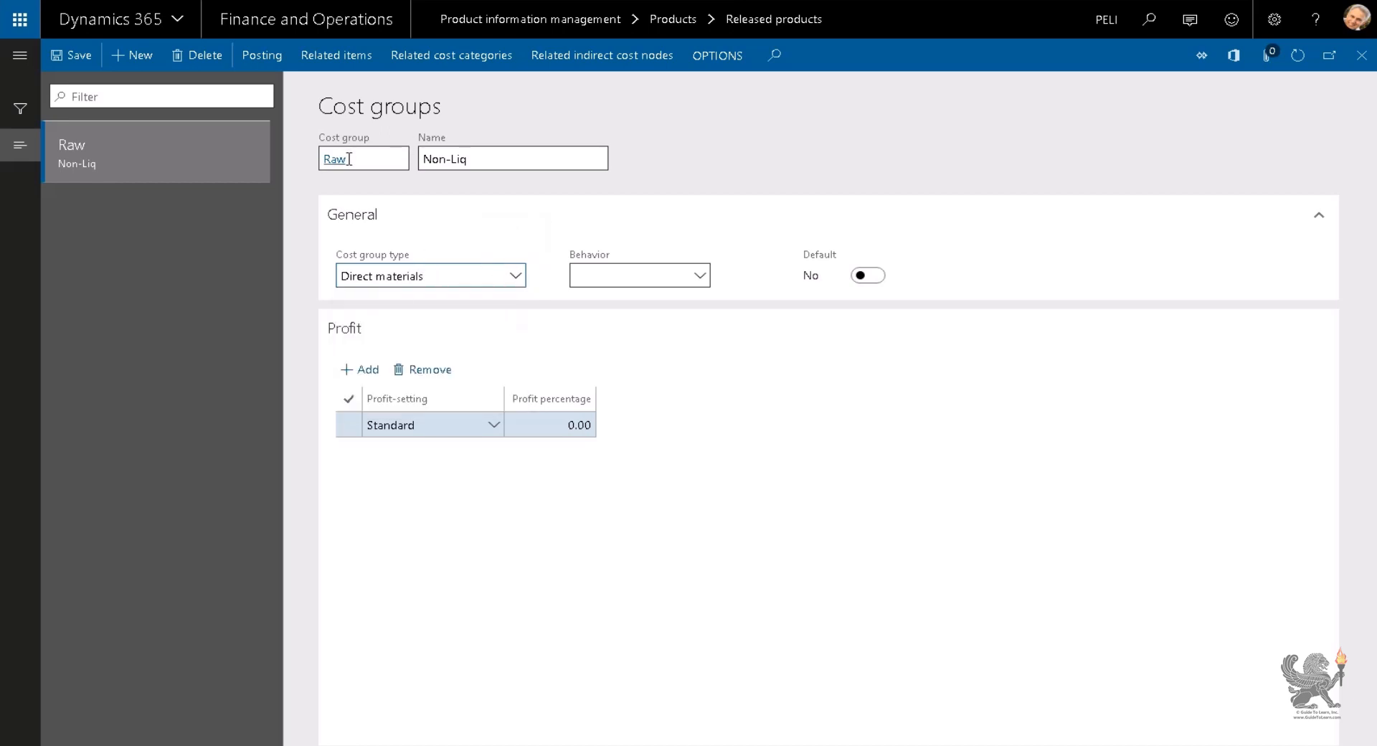
Step: Set the Raw cost group's behavior to Fixed cost and make it the default cost group
left_click(700, 281)
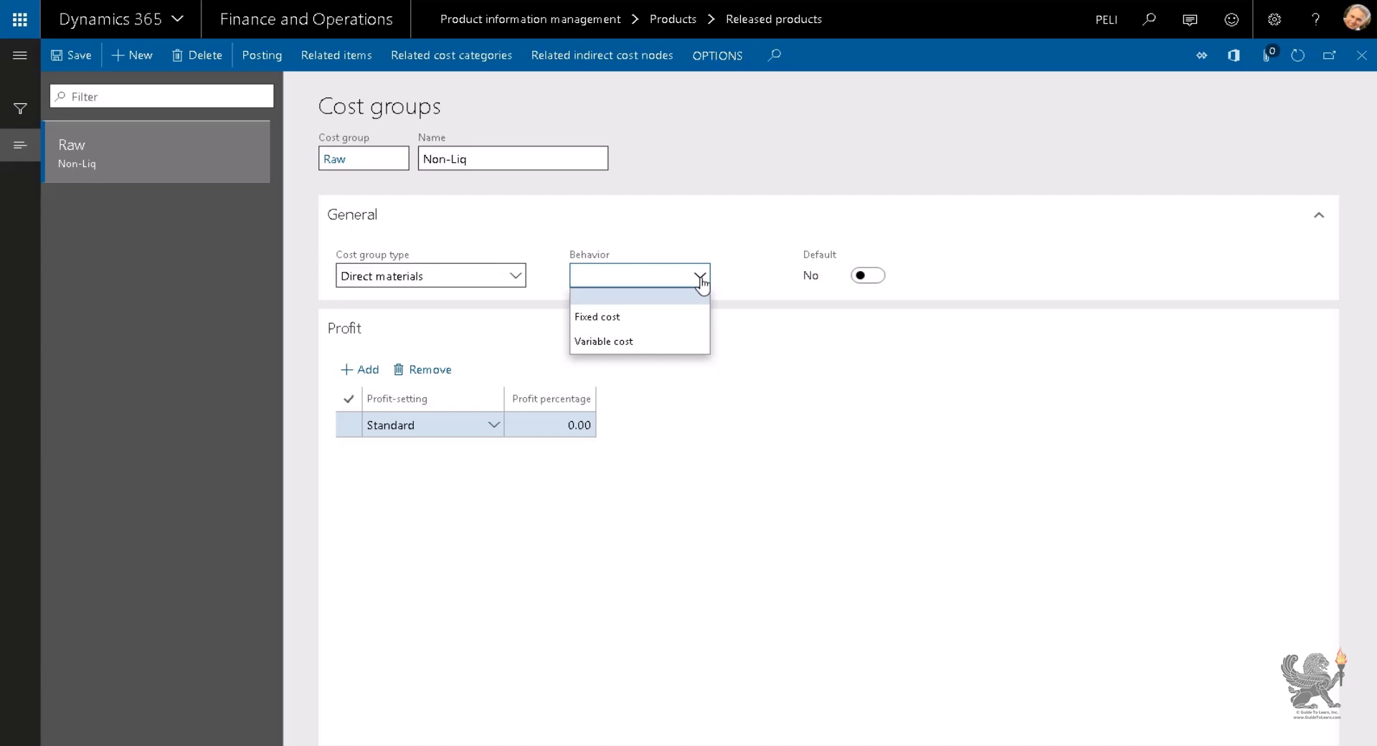
left_click(612, 317)
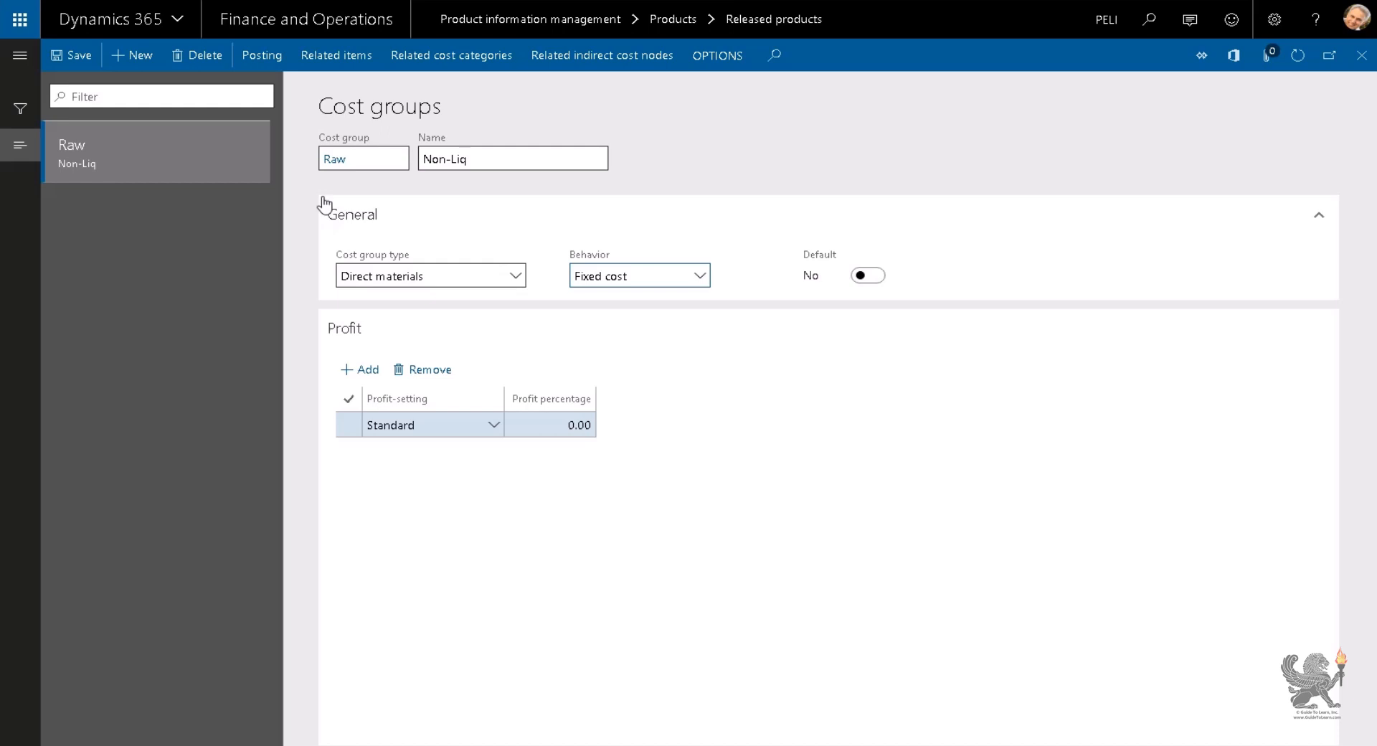
left_click(881, 277)
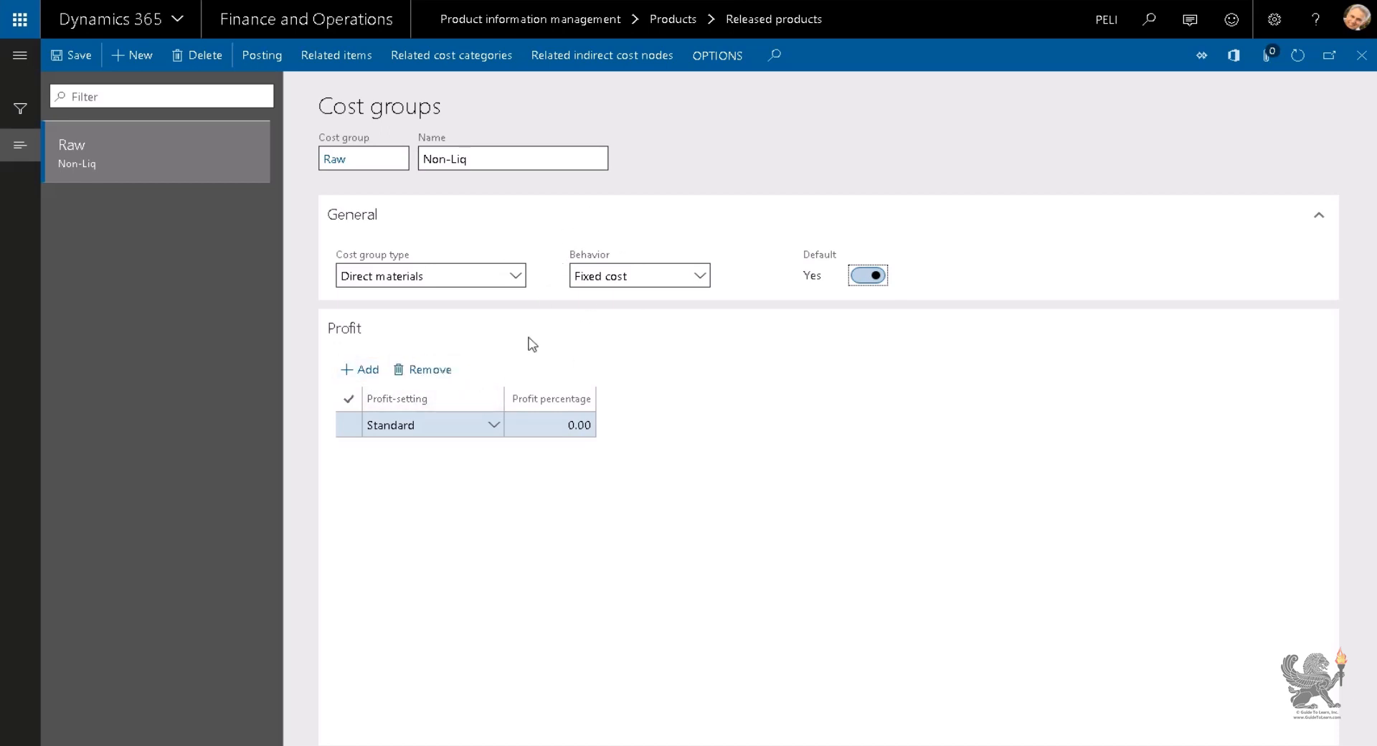
Step: Set the Raw cost group's Standard profit to 25 percent and add a Profit 1 line with 50 percent
left_click(549, 424)
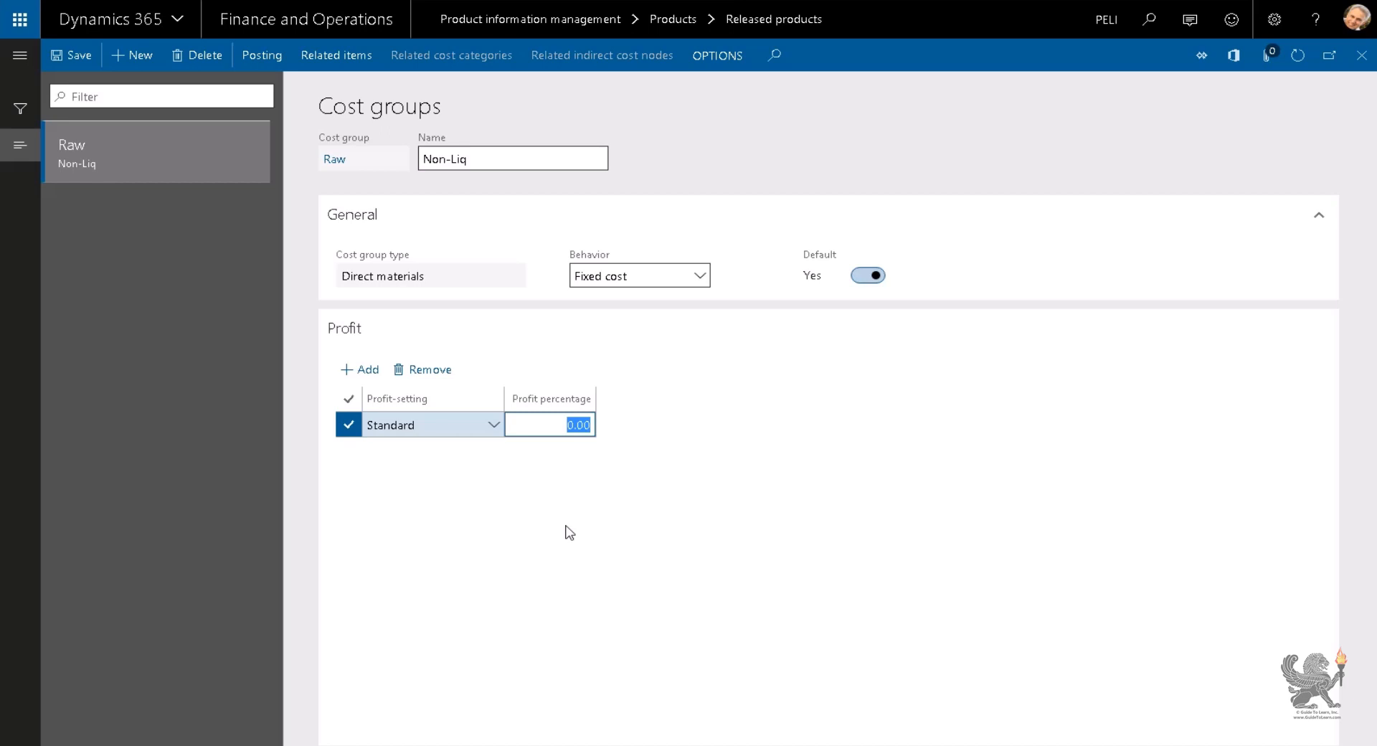
type("25")
key("Tab")
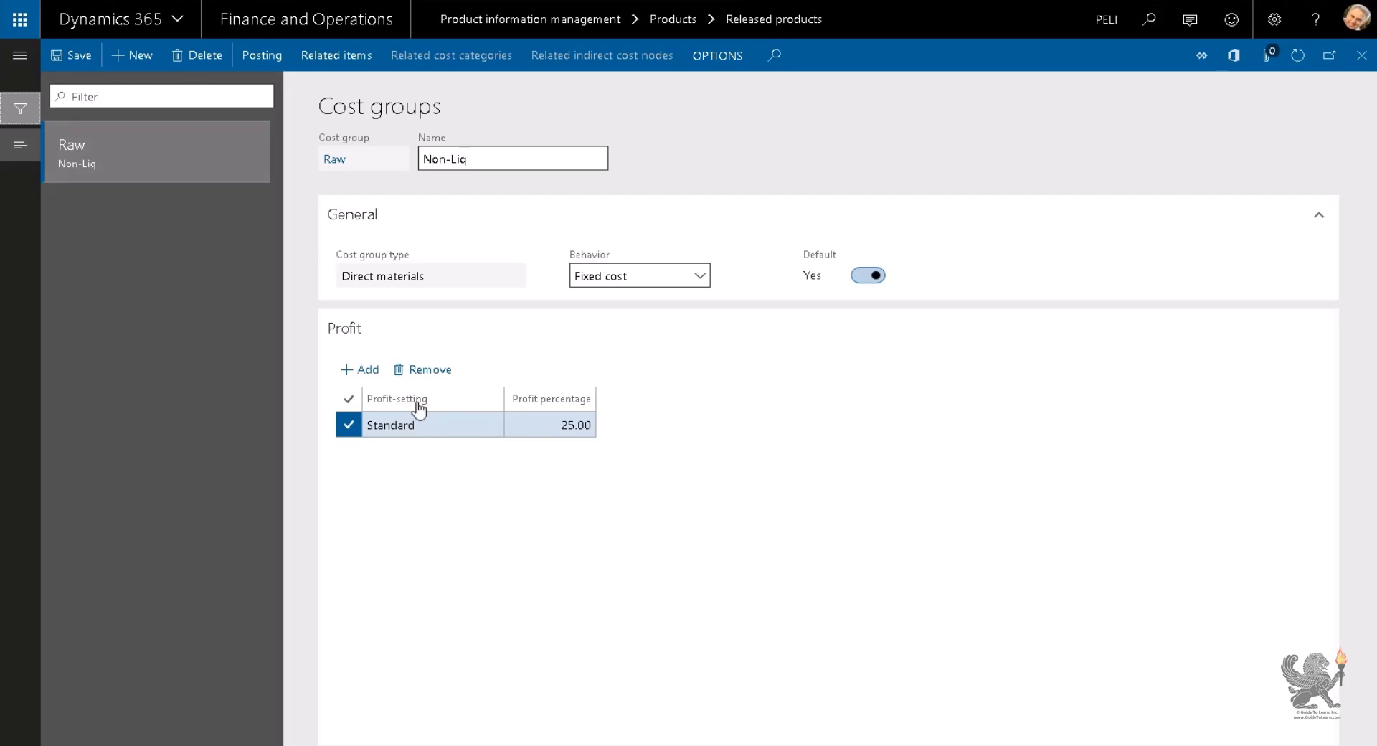
left_click(360, 370)
left_click(494, 426)
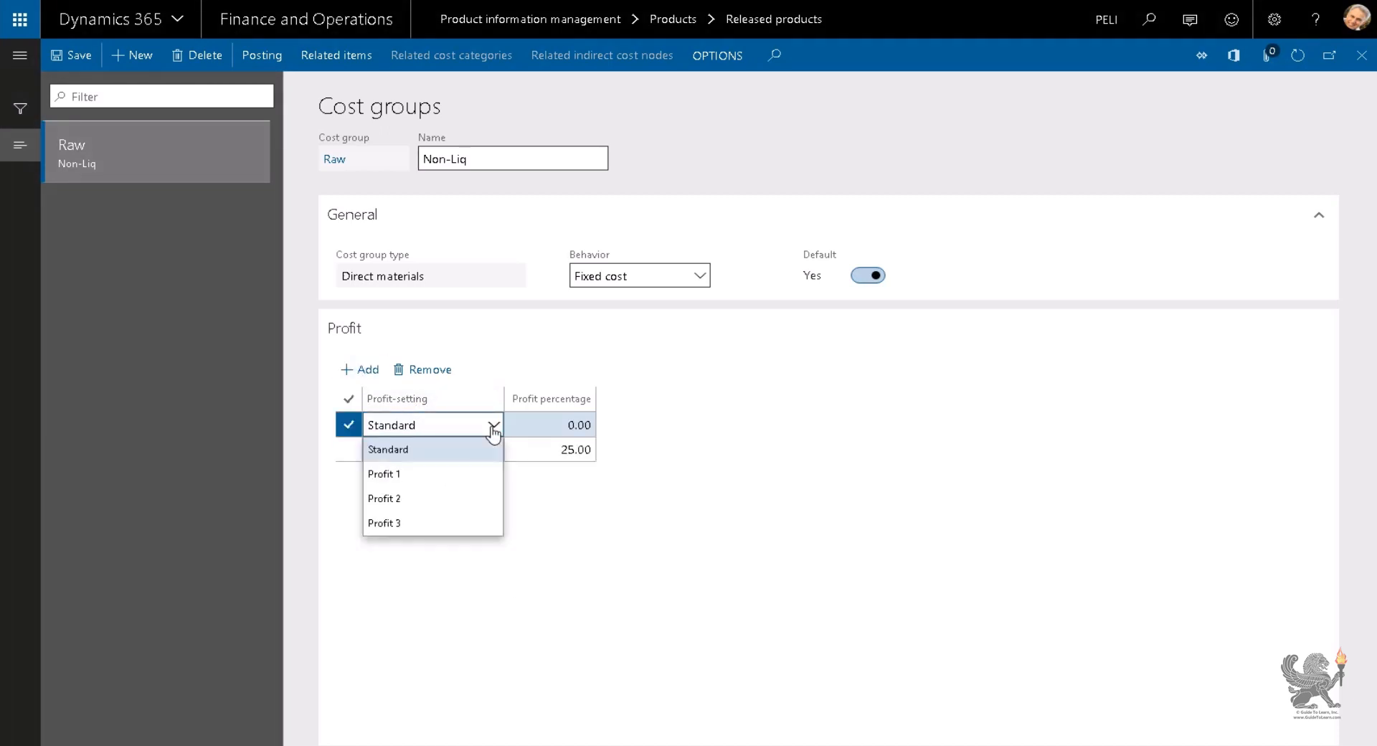
left_click(398, 475)
left_click(538, 427)
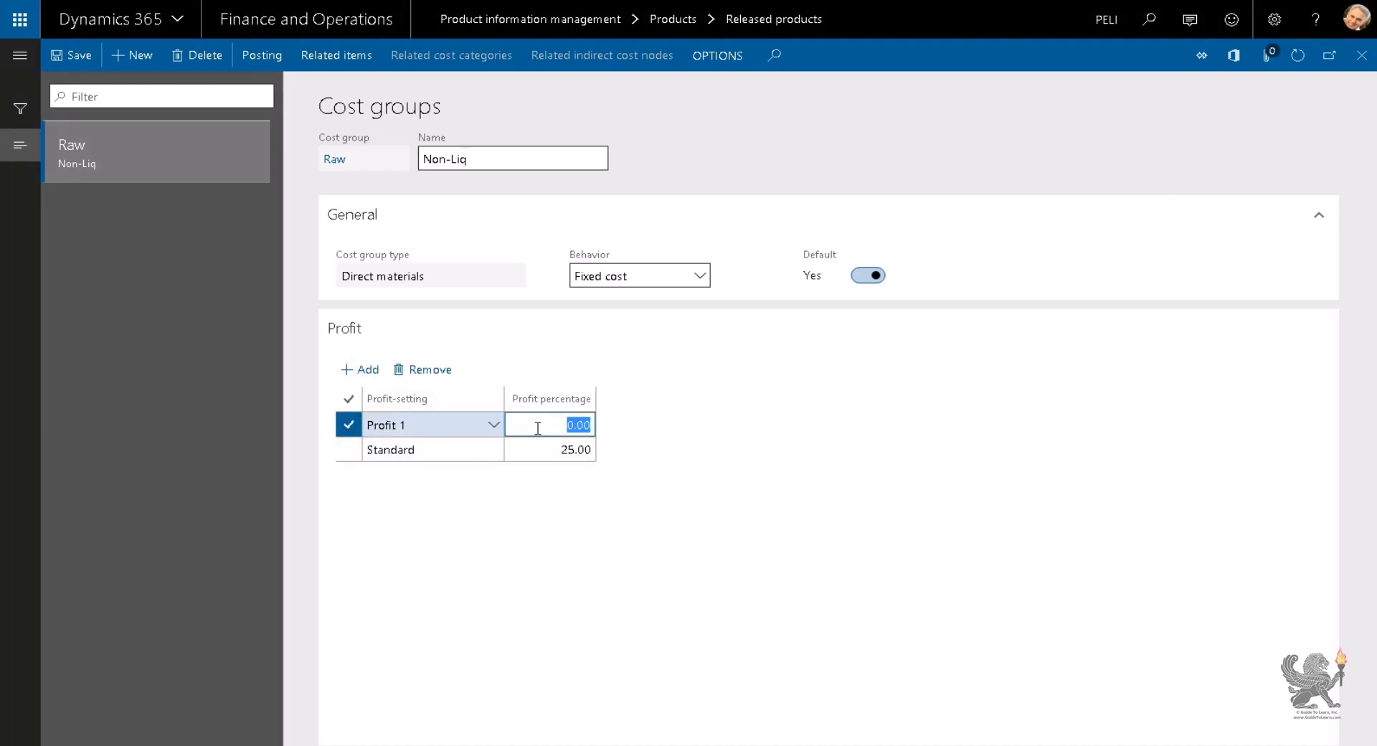
type("50")
Step: Add profit lines to the Raw cost group for Profit 2 at 100 percent and Profit 3 at 175 percent
left_click(373, 379)
left_click(493, 426)
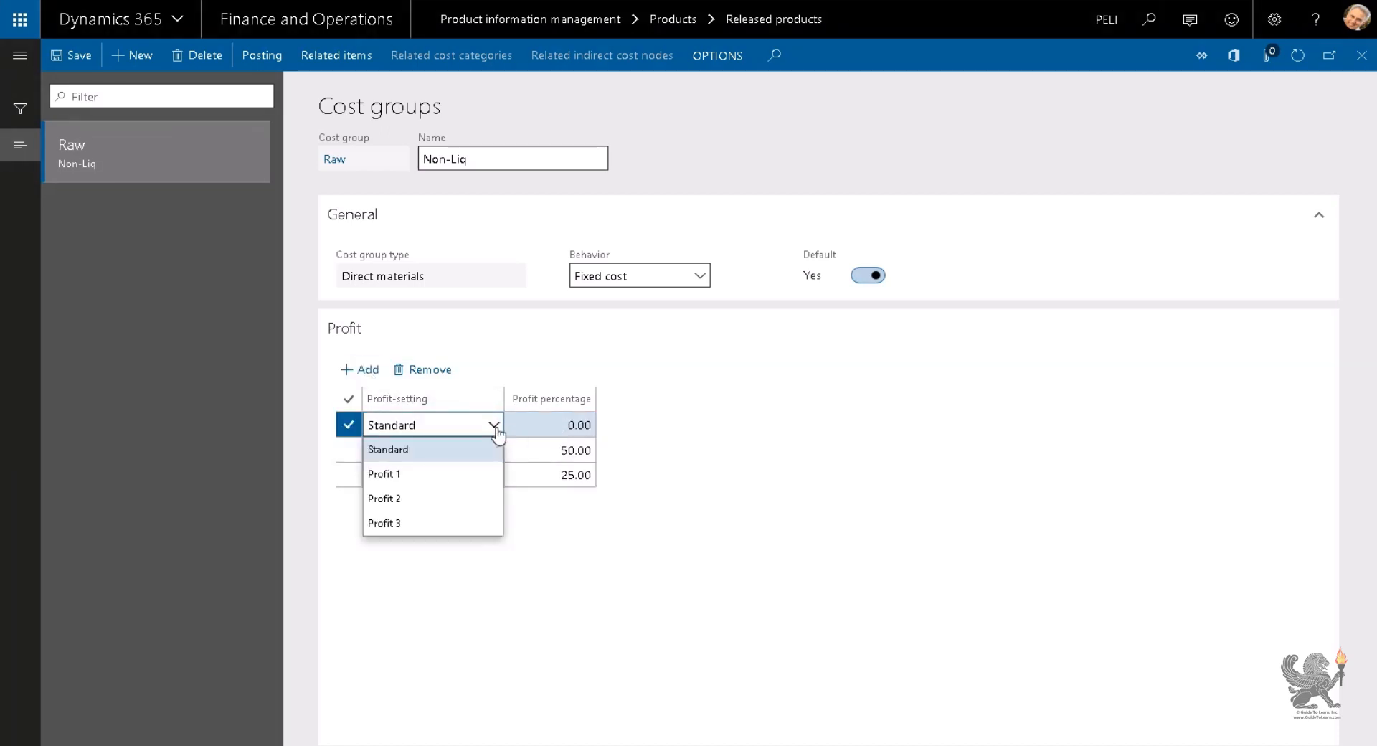
left_click(431, 500)
left_click(558, 428)
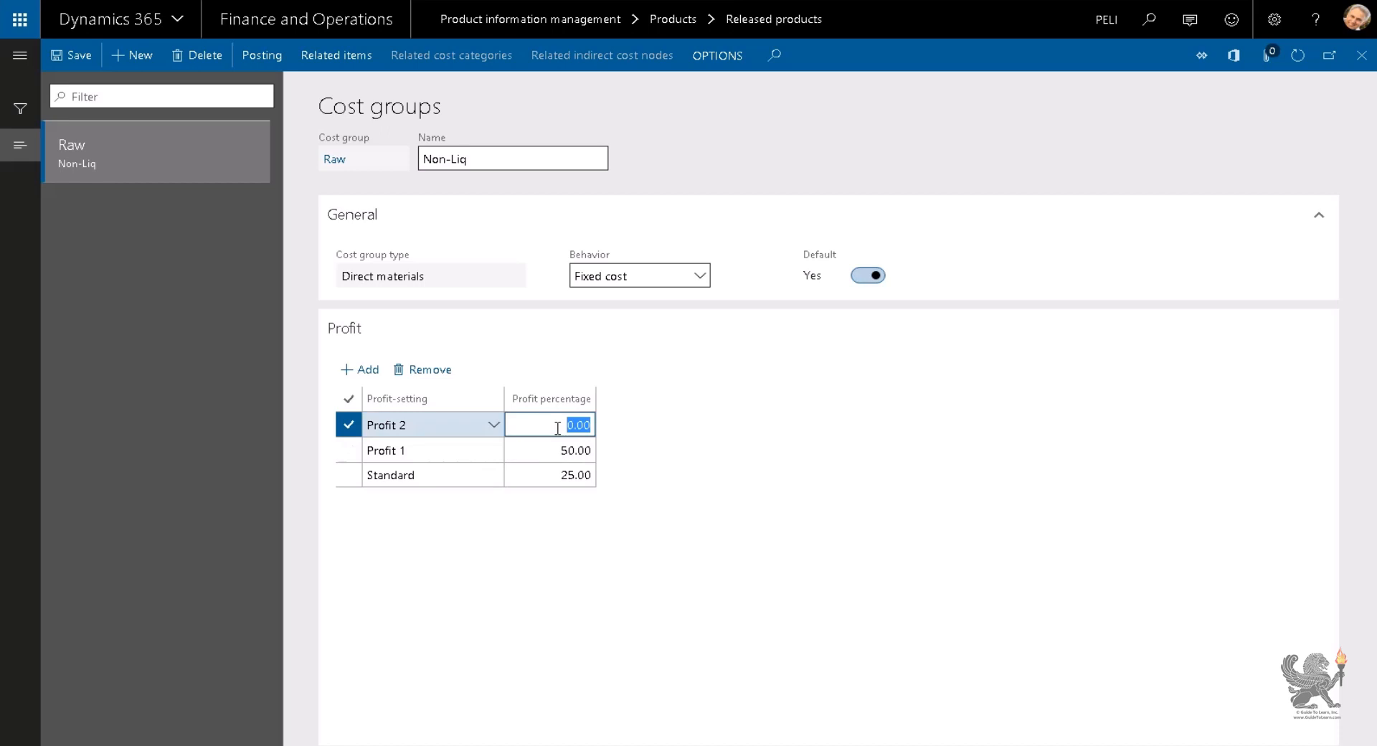
type("100")
left_click(351, 369)
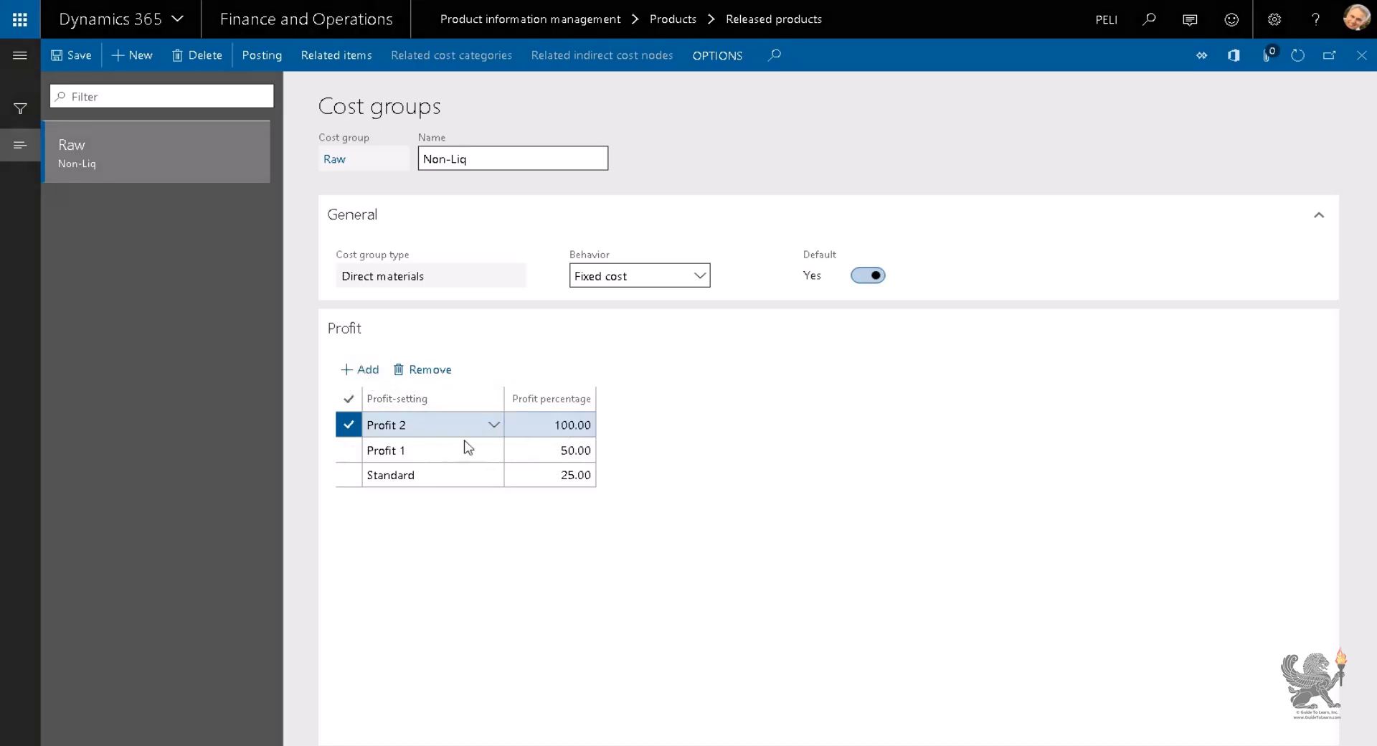
left_click(493, 425)
left_click(418, 526)
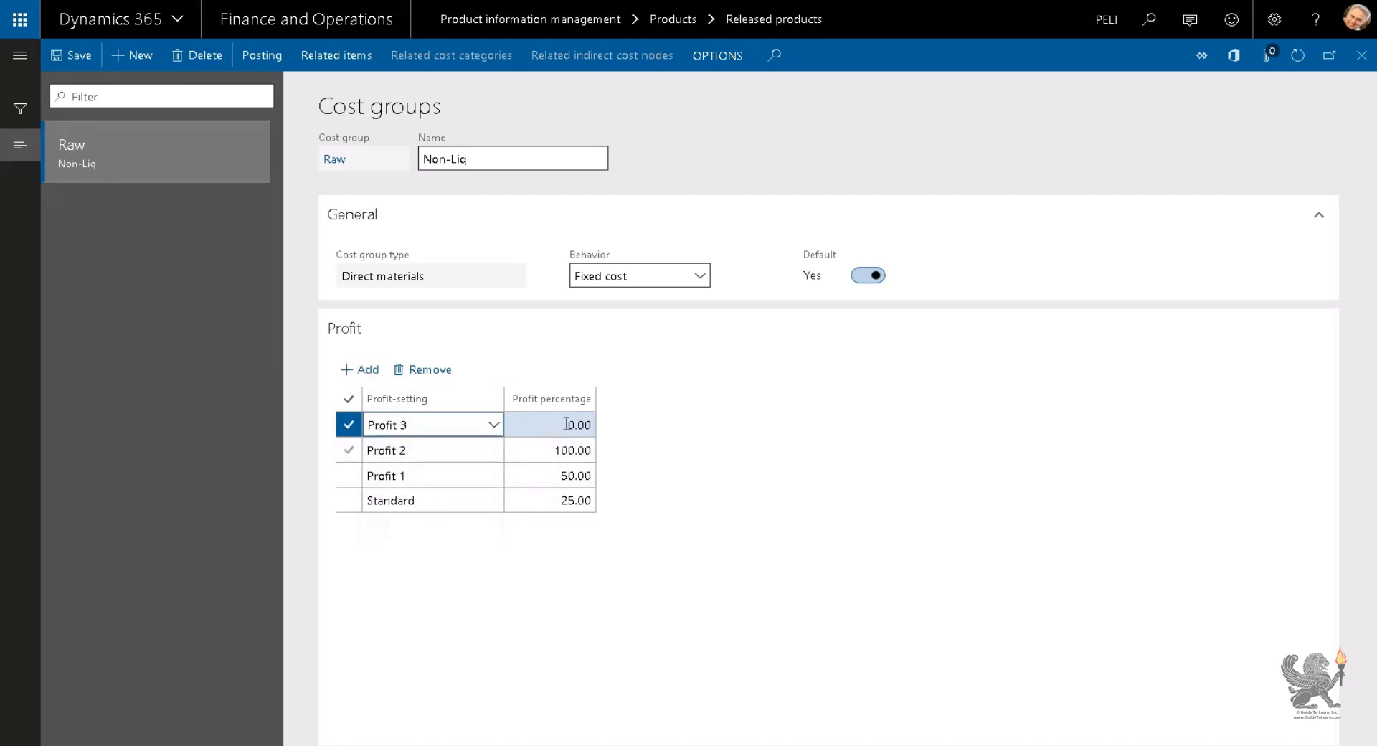
key("Tab")
type("175")
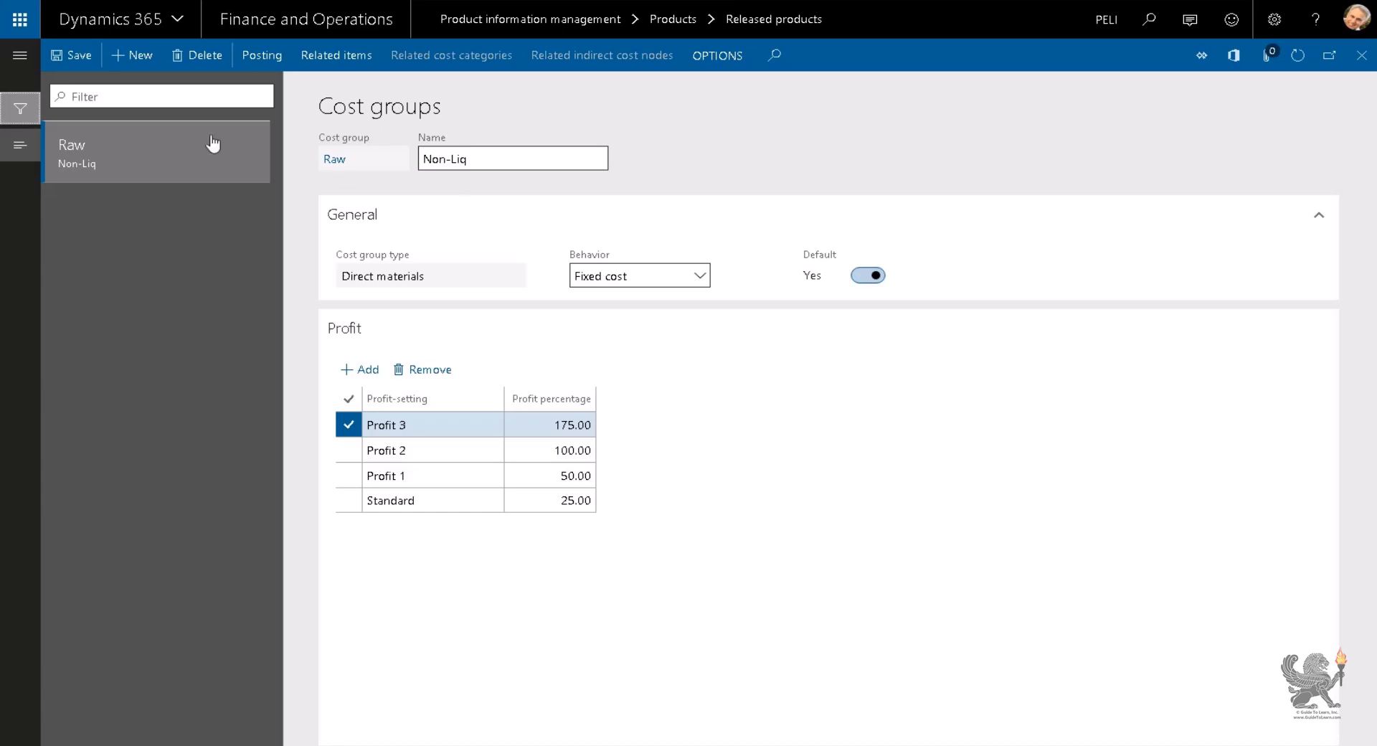
Step: Create another cost group with the ID Liq and the name Liq
left_click(131, 60)
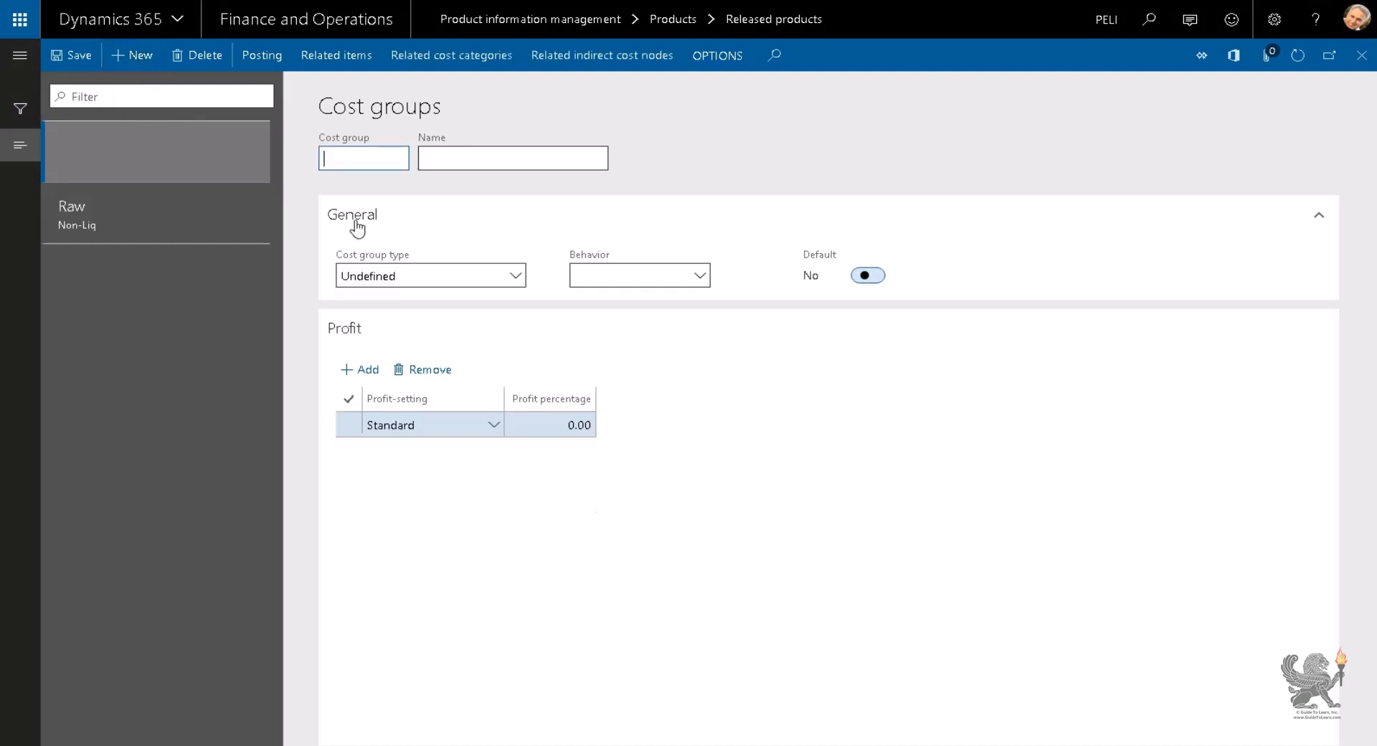
type("Liq")
key("Tab")
type("Liq")
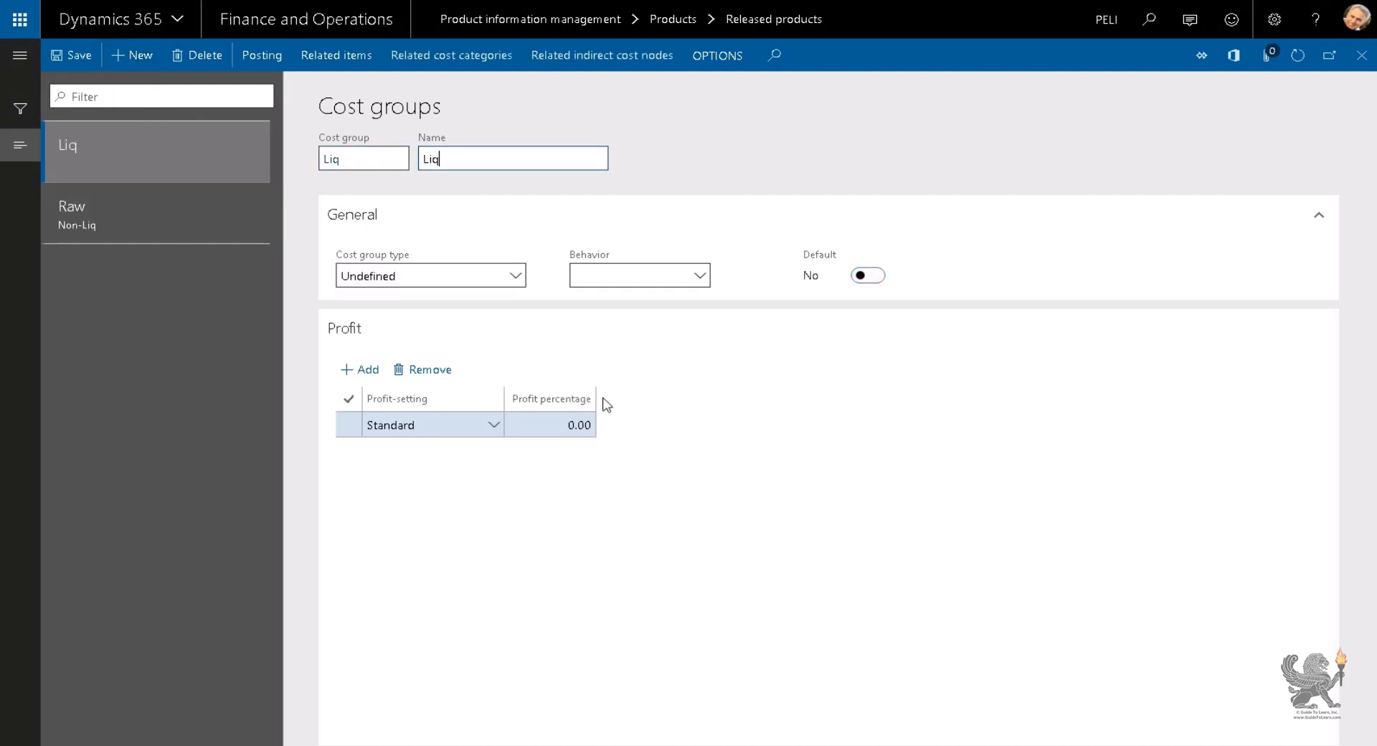
key("Tab")
Step: Set the Liq cost group's type to Direct manufacturing and its behavior to Variable cost
left_click(515, 276)
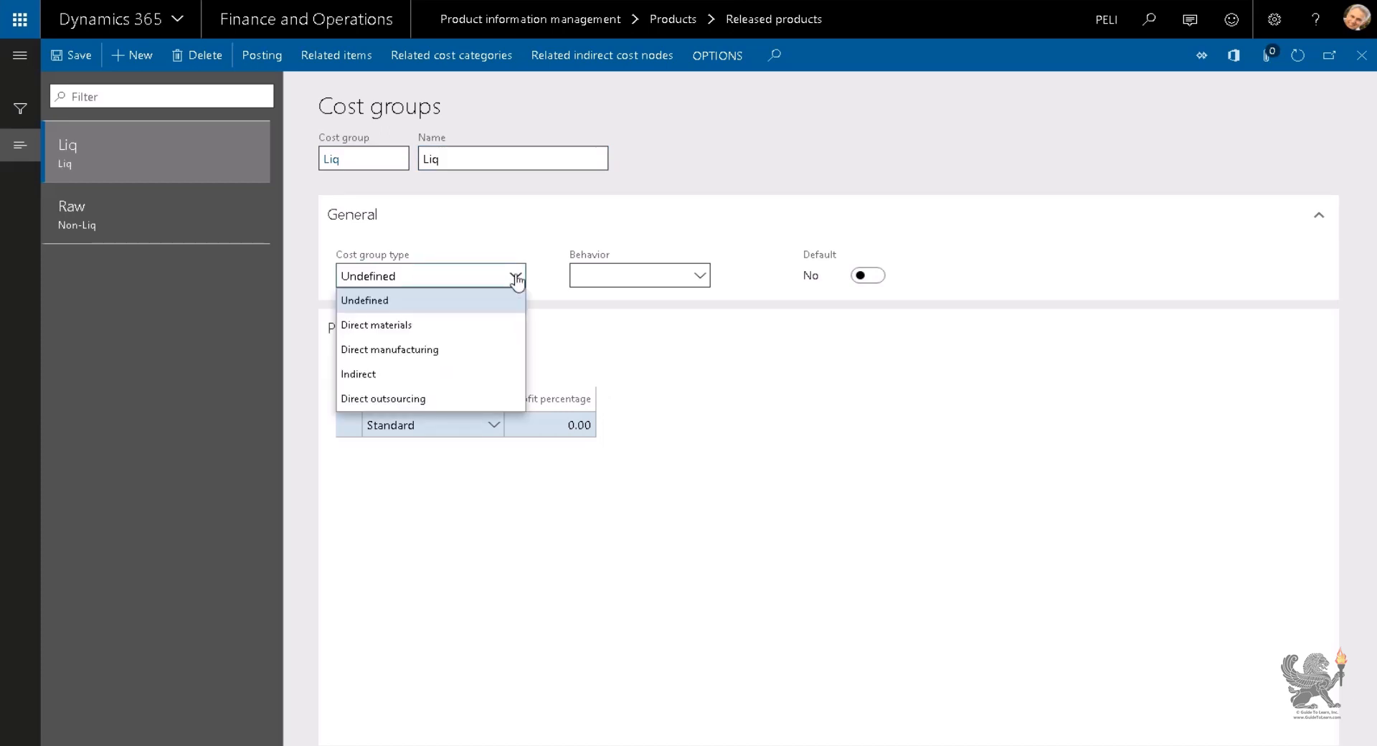
left_click(416, 349)
left_click(701, 277)
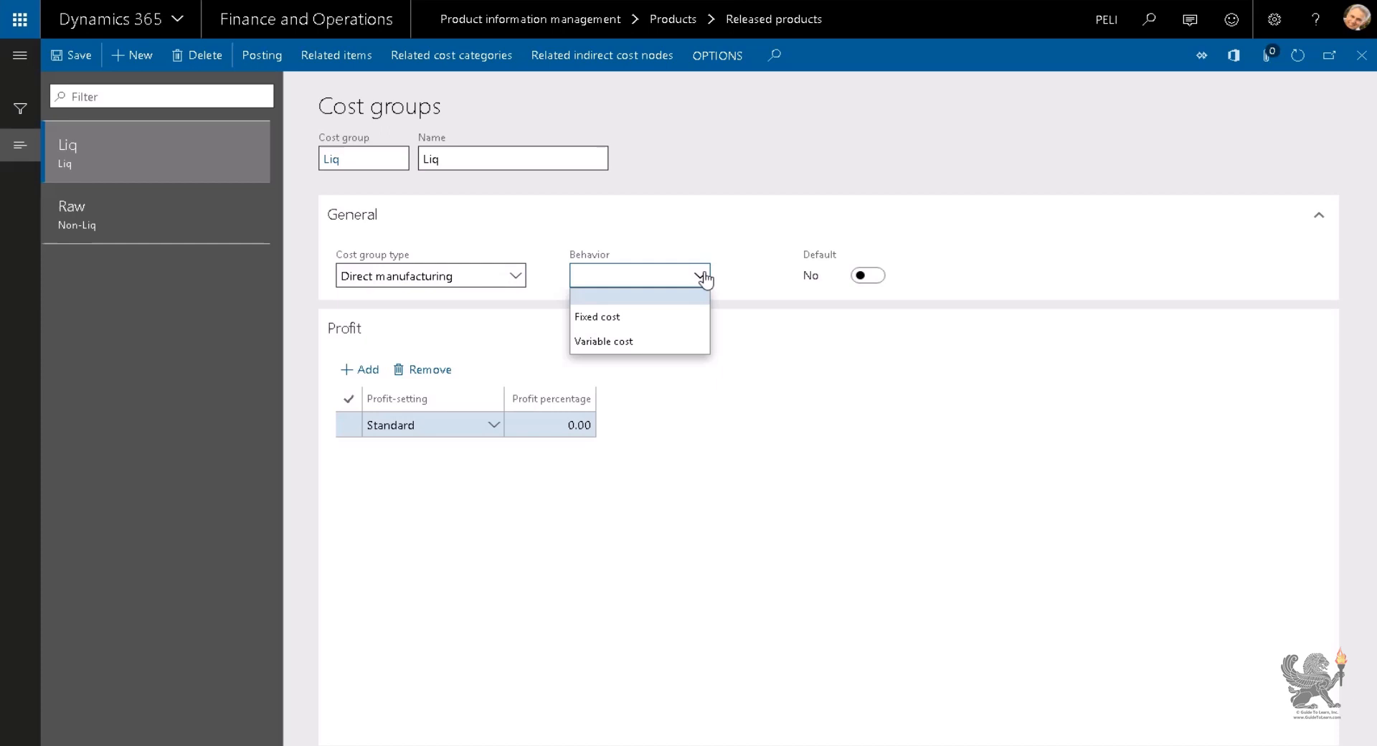
left_click(627, 343)
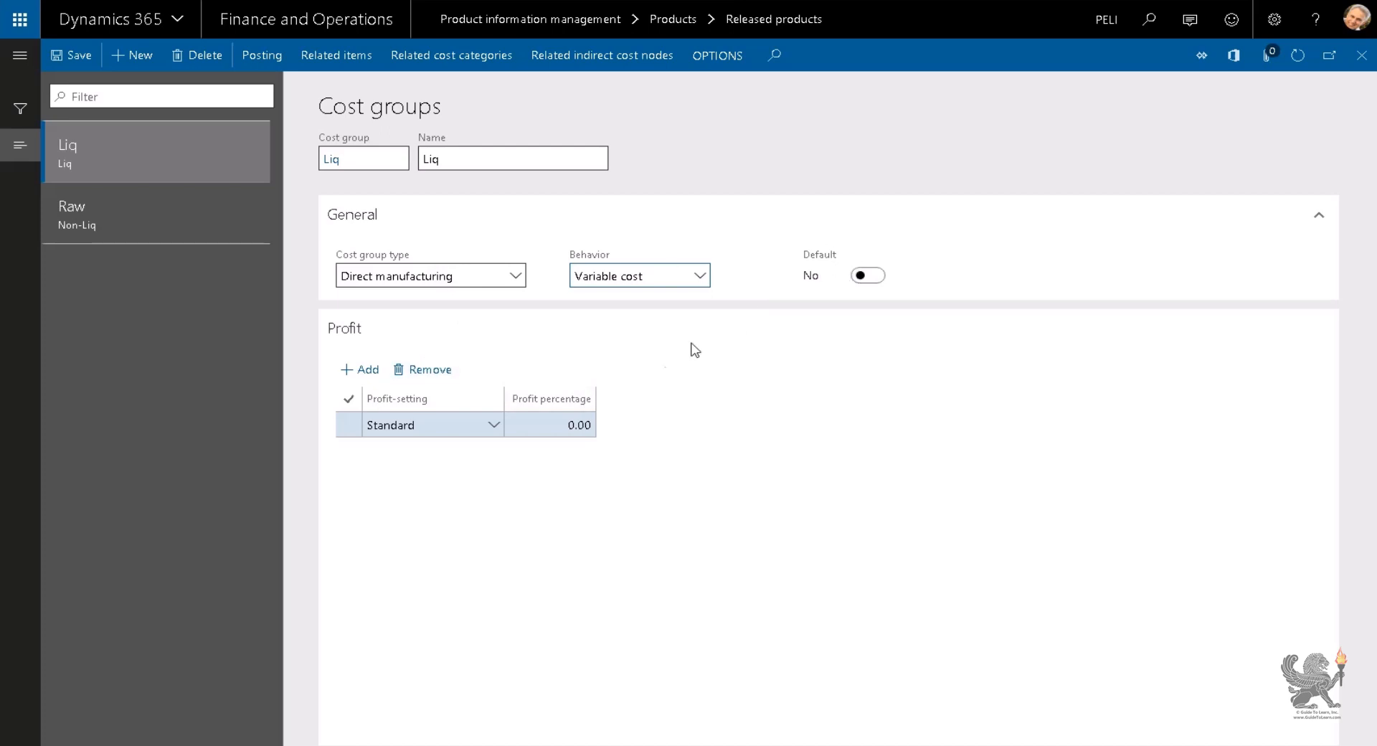
Step: Set the Standard profit percentage of the Liq cost group to 75
left_click(558, 426)
key("BackSpace")
key("BackSpace")
key("BackSpace")
key("BackSpace")
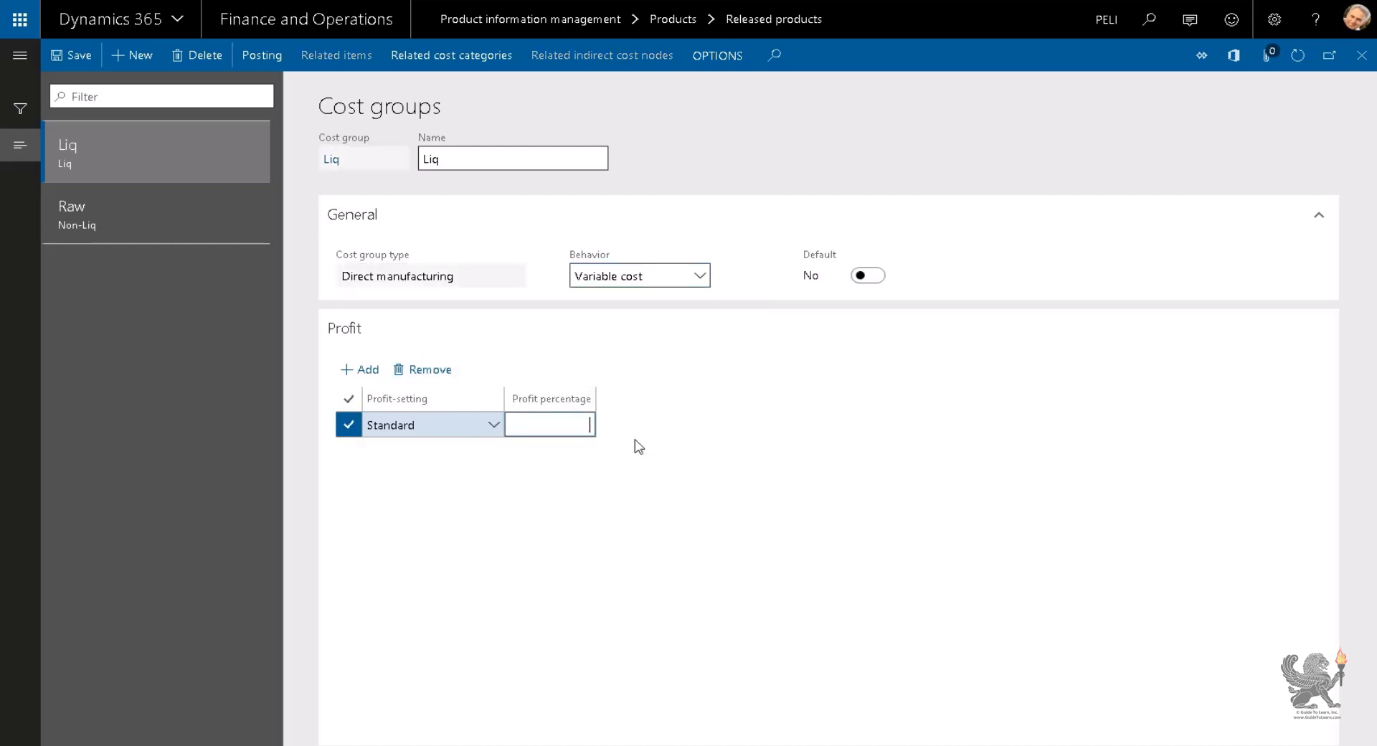
type("75")
key("Tab")
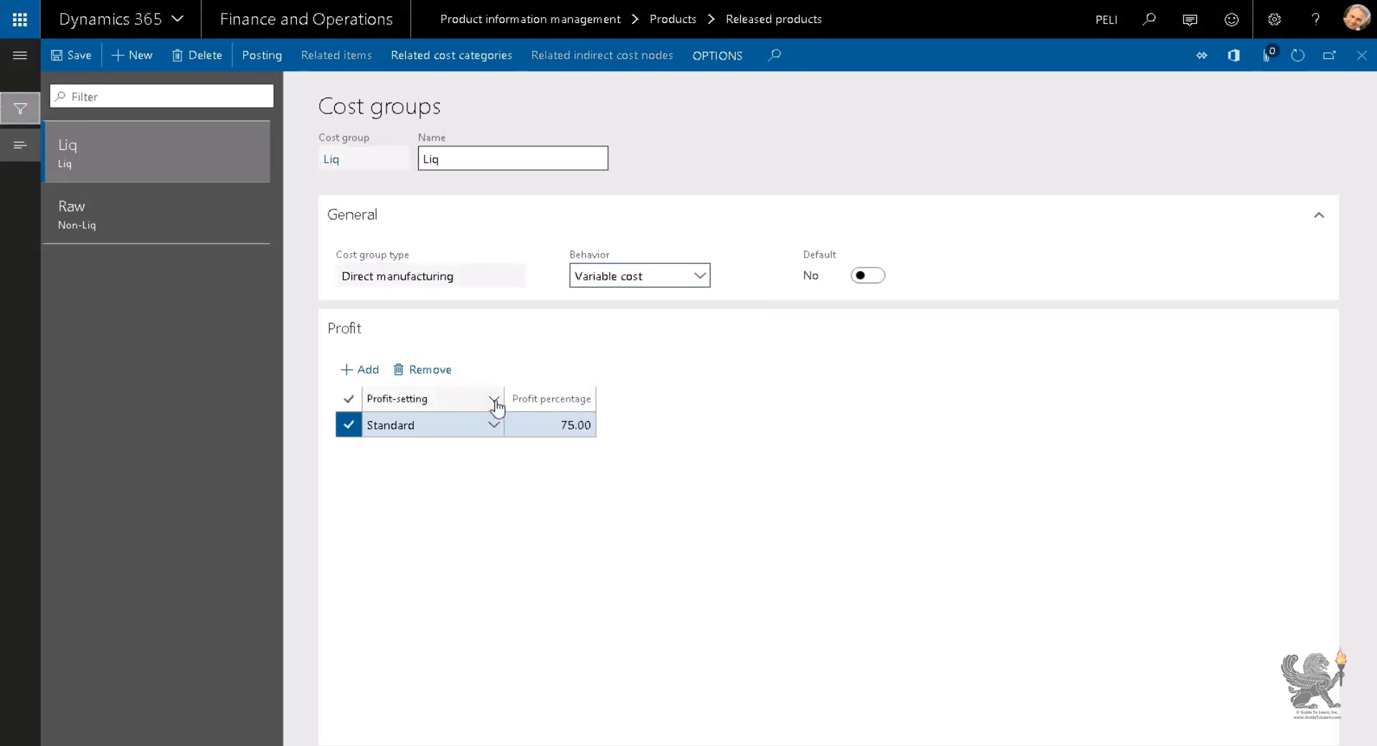
Step: Add a Profit 1 line with 110 percent to the Liq cost group
left_click(365, 370)
left_click(494, 425)
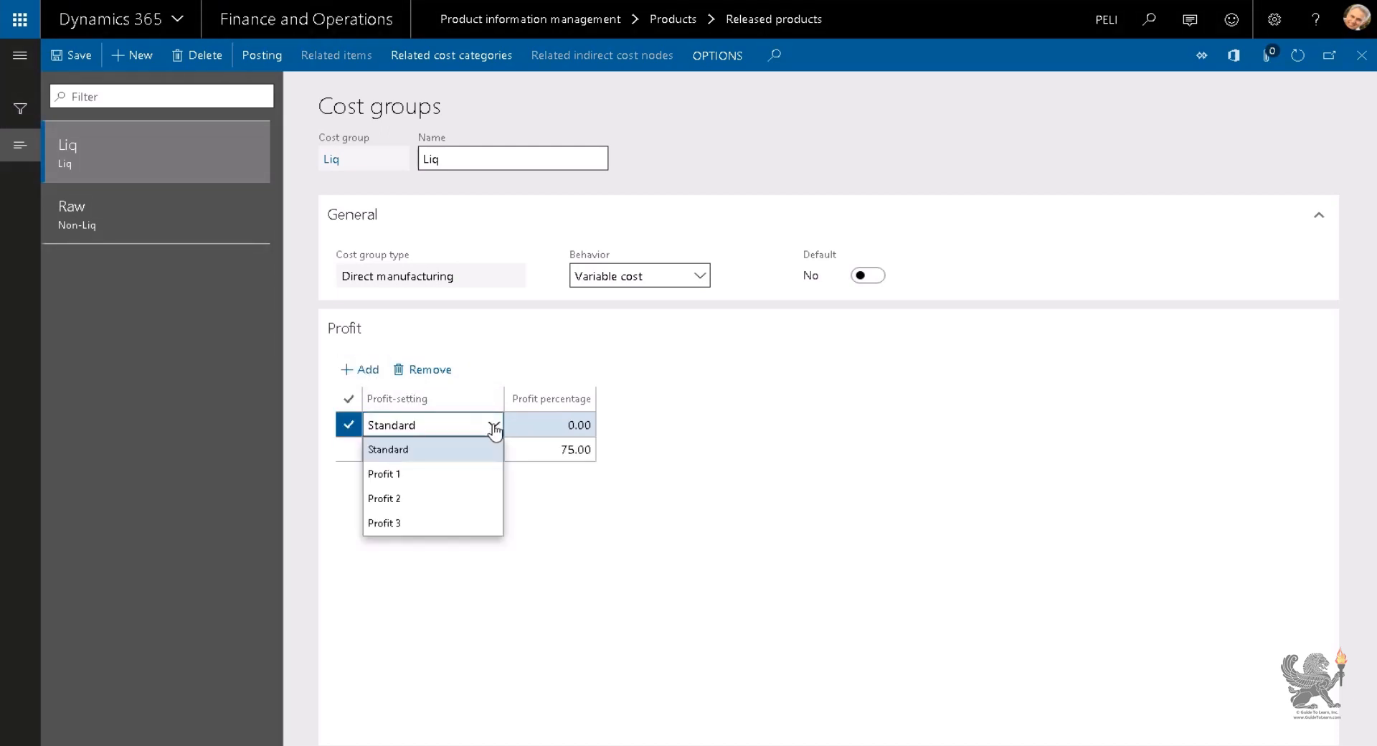
left_click(430, 485)
left_click(550, 431)
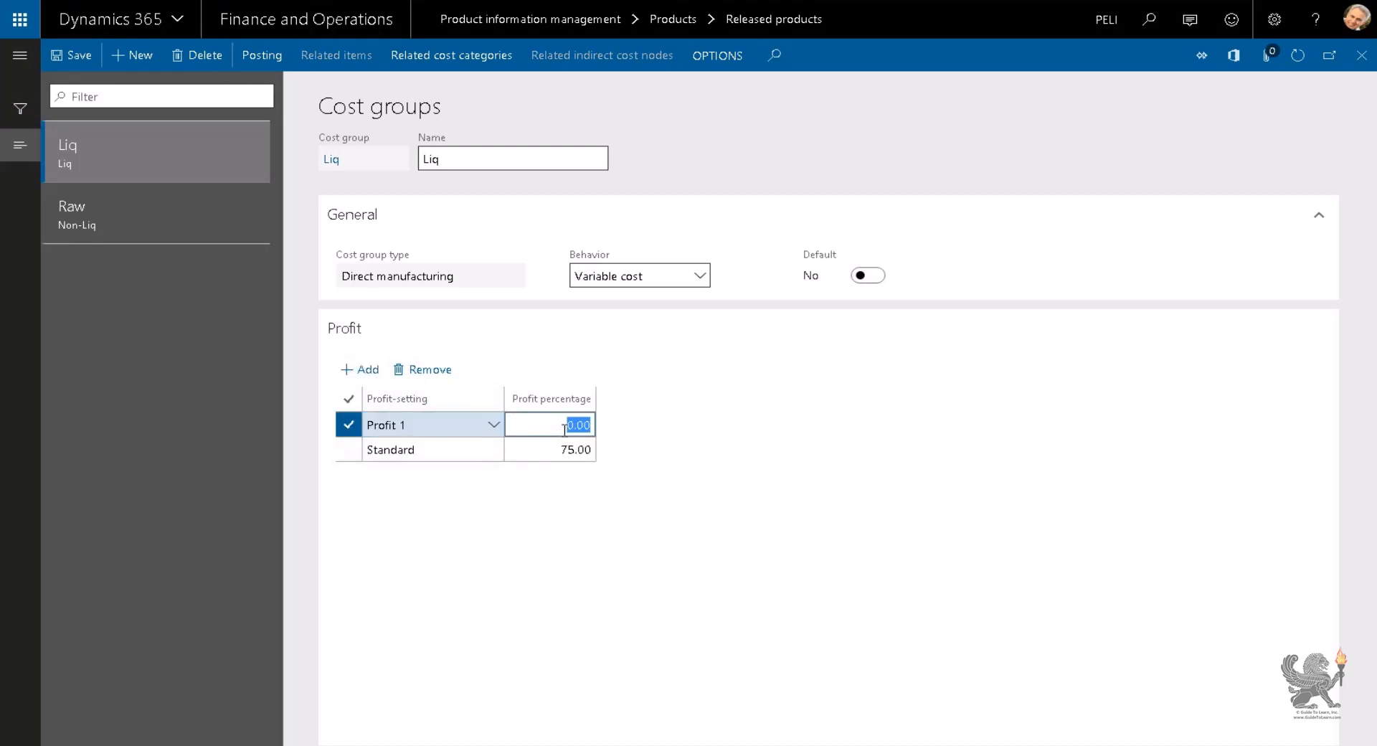
type("110")
key("Tab")
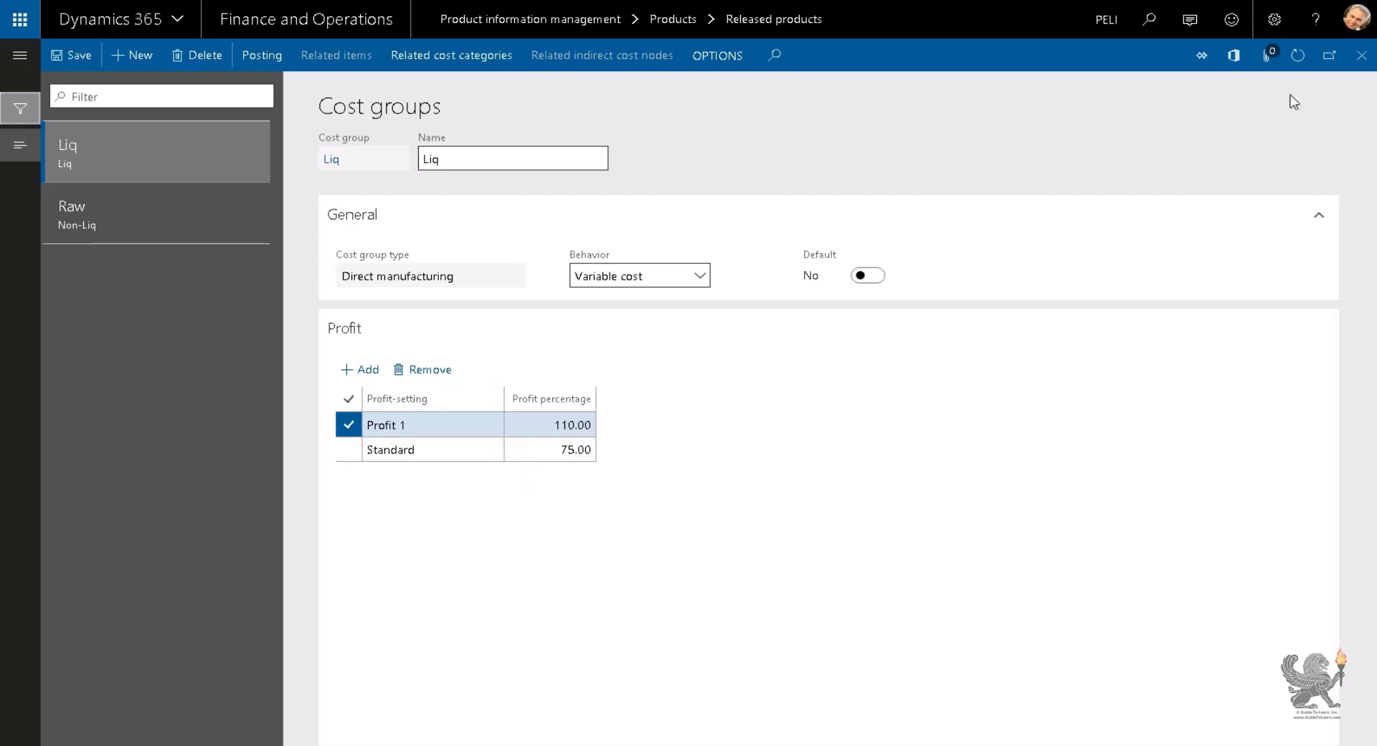
Step: Close the cost groups and assign cost group Raw to WaterCap
left_click(1362, 55)
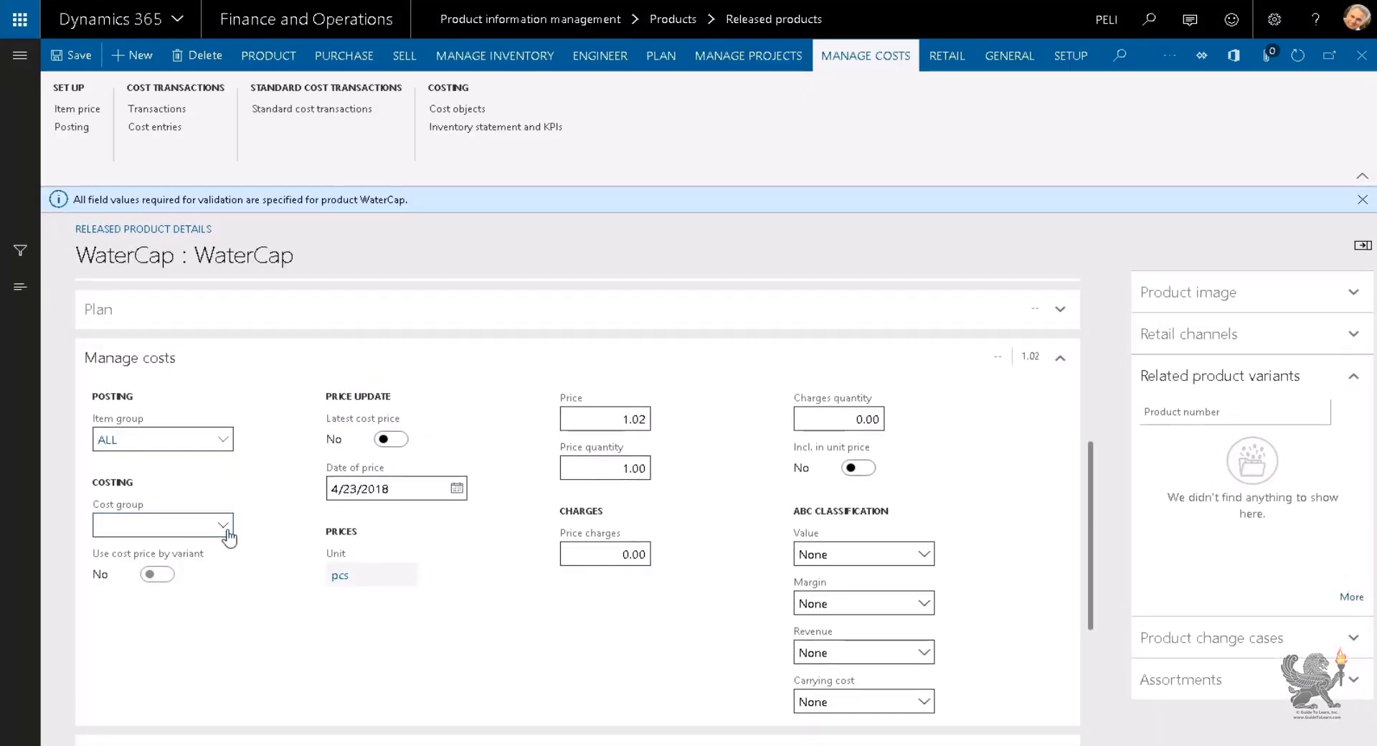
left_click(227, 532)
left_click(215, 572)
Step: Set WaterCap's default PelicanServiceType financial dimension to Consulting and check the available CostCenter and Department values
scroll(373, 576, "down", 3)
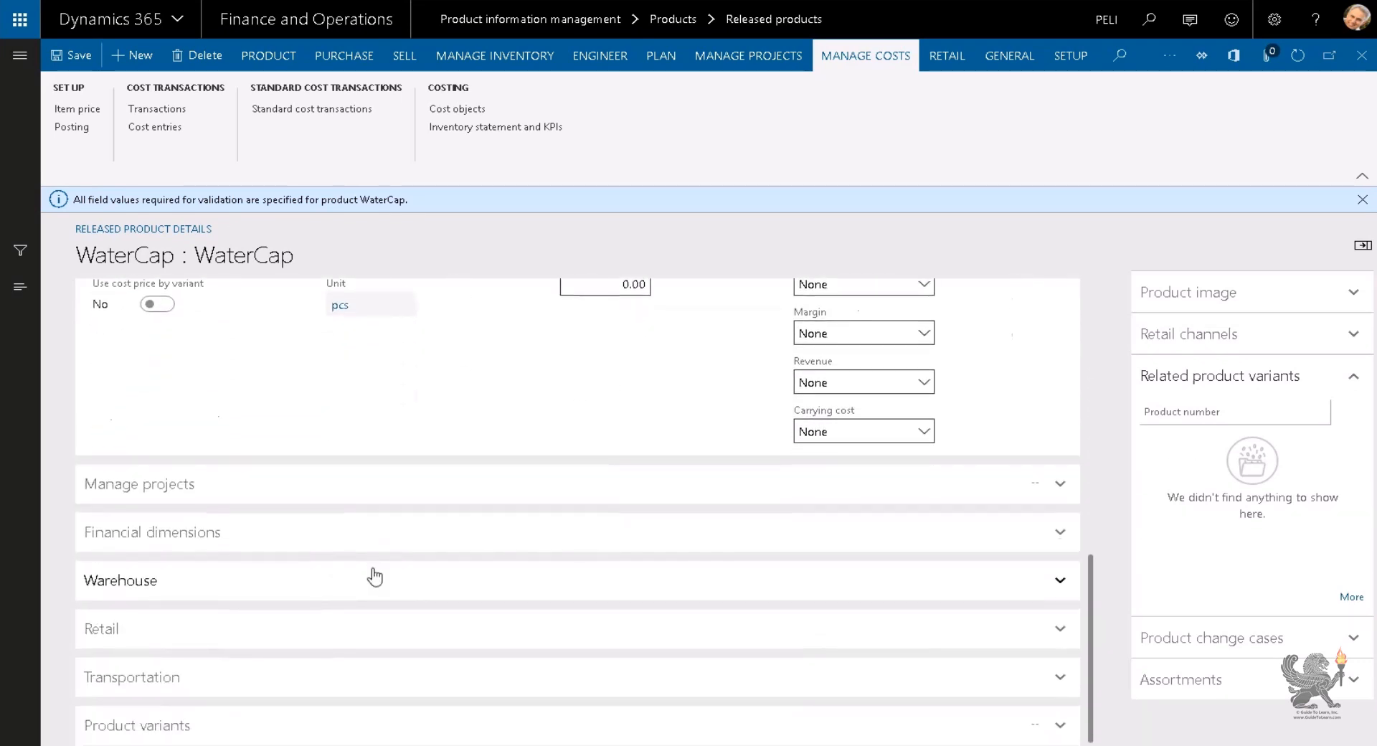
left_click(283, 549)
scroll(347, 580, "down", 2)
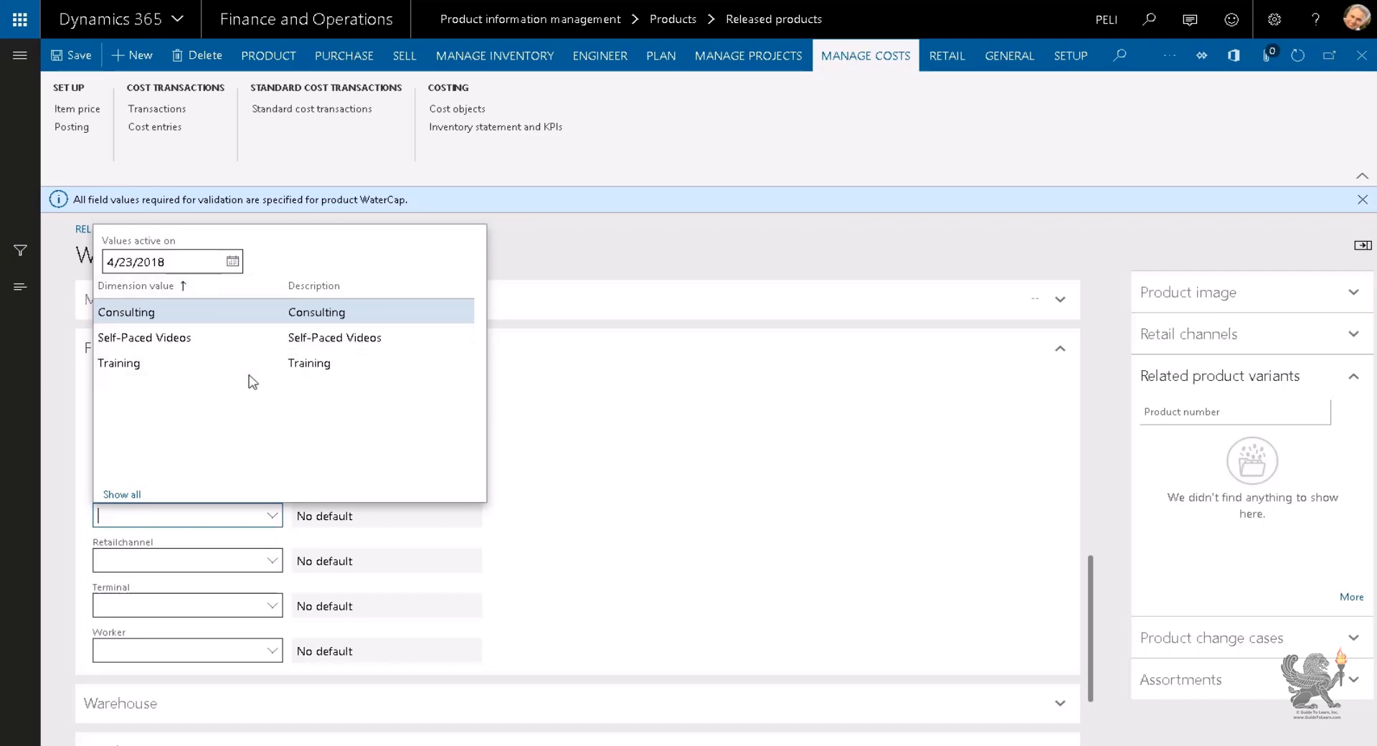
left_click(255, 312)
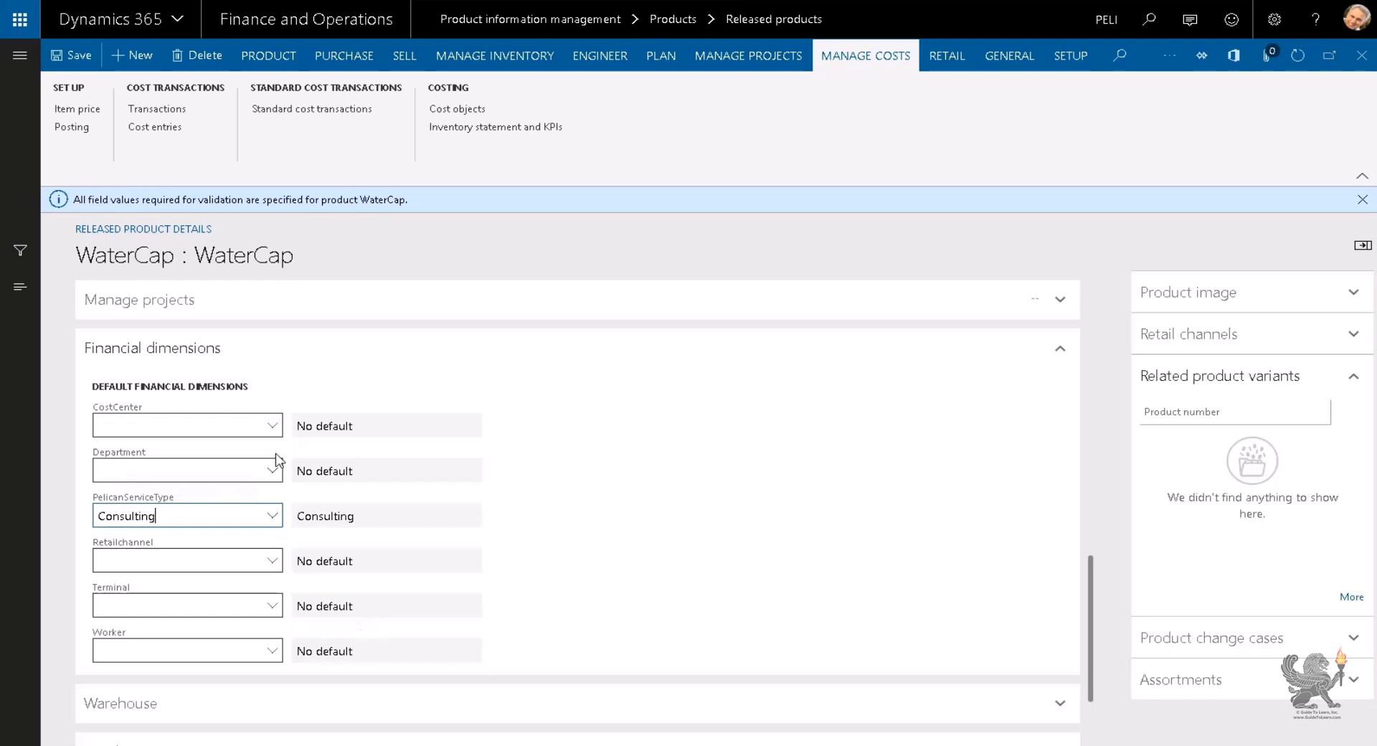
left_click(271, 426)
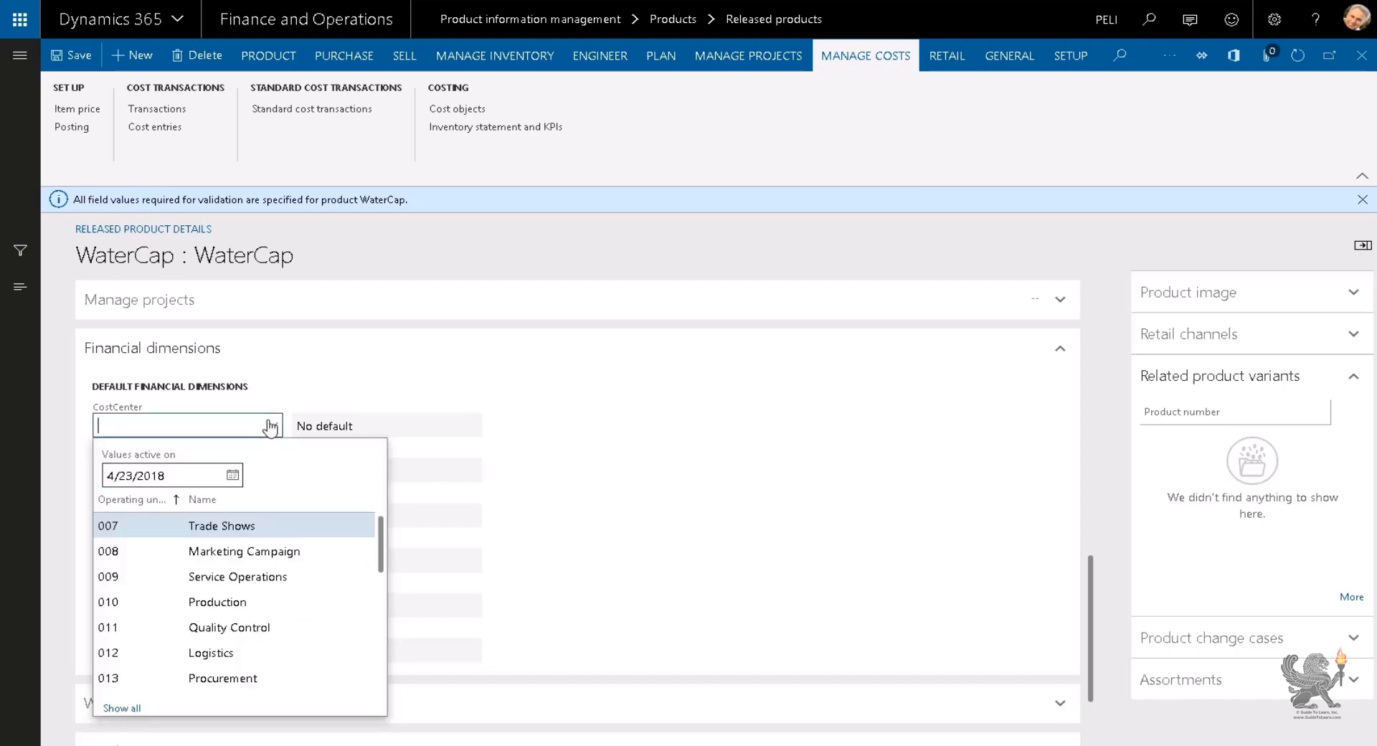
left_click(272, 427)
left_click(273, 473)
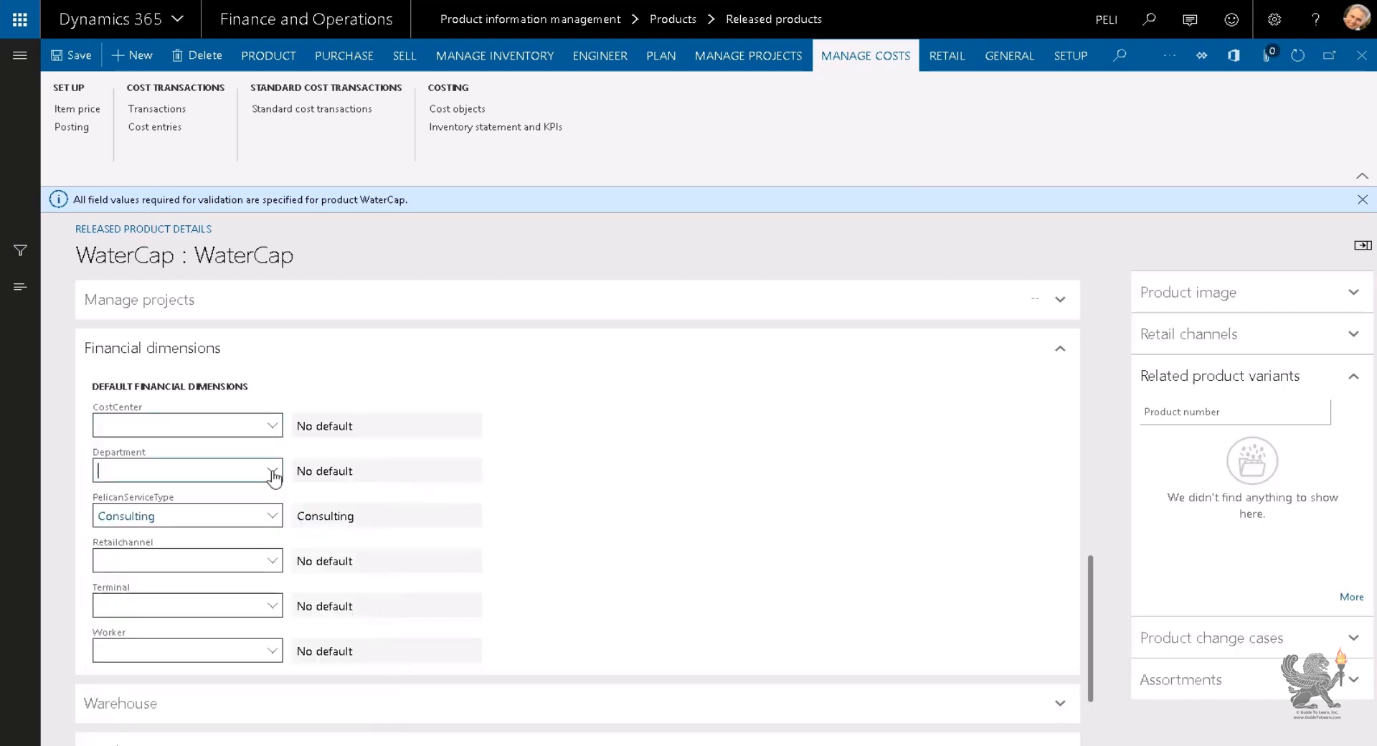
left_click(273, 474)
Step: Validate the WaterCap released product
scroll(541, 500, "up", 10)
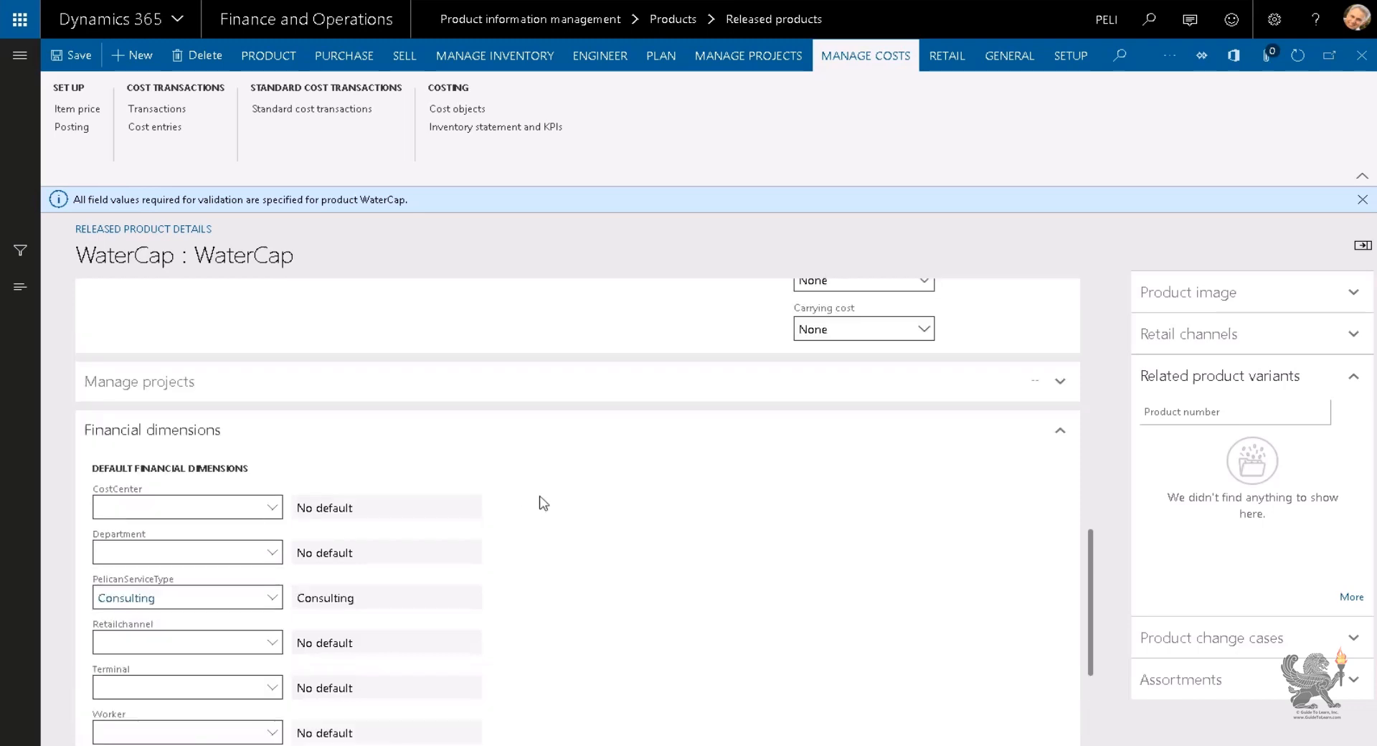
left_click(286, 66)
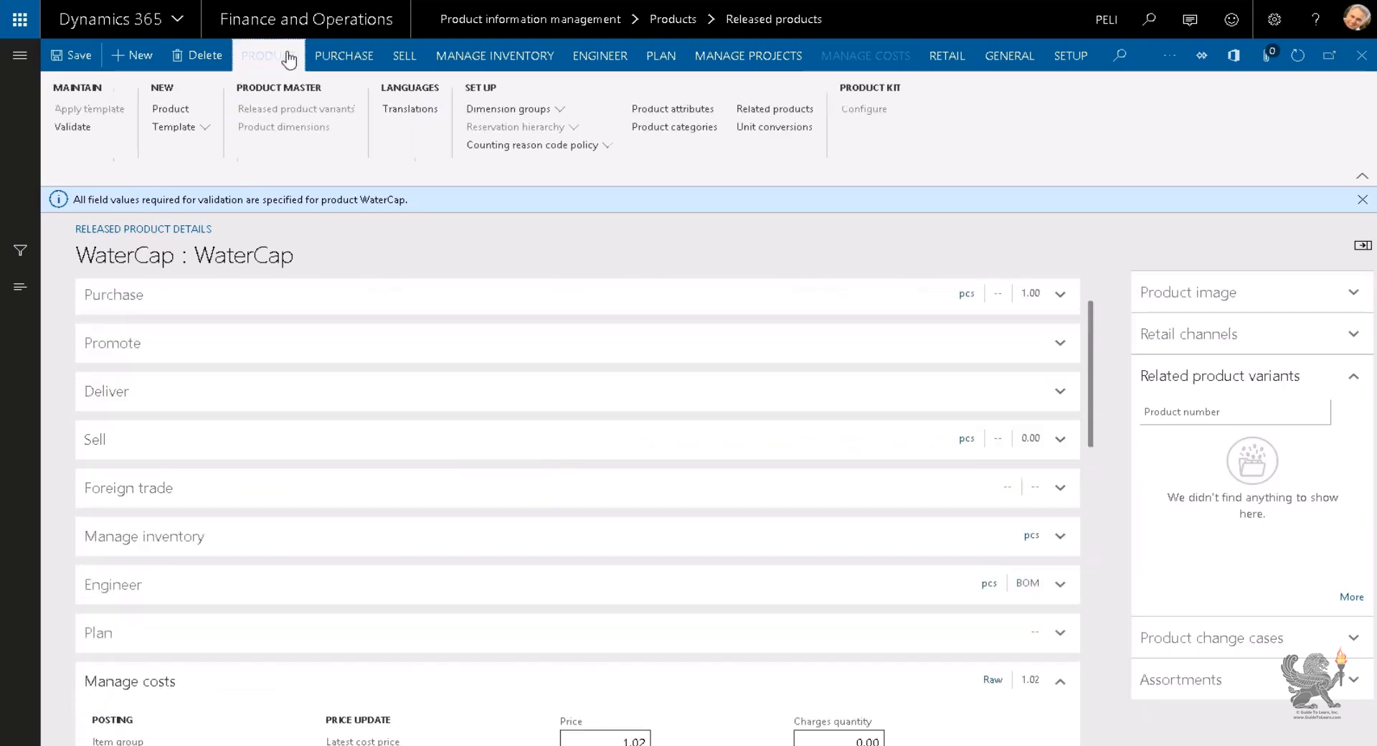
left_click(72, 126)
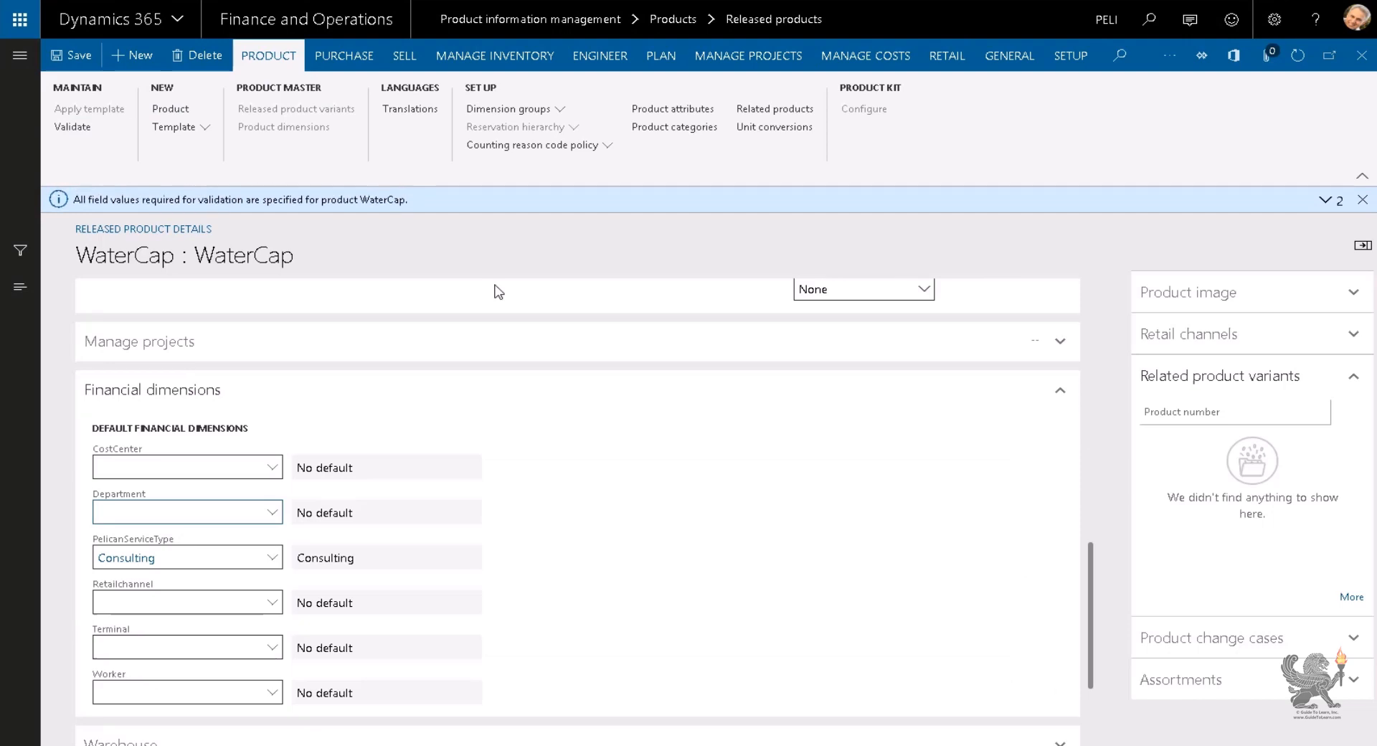
Step: Collapse Manage costs, review WaterCap's Manage inventory settings, and show the purchase actions available for the product
scroll(500, 292, "up", 3)
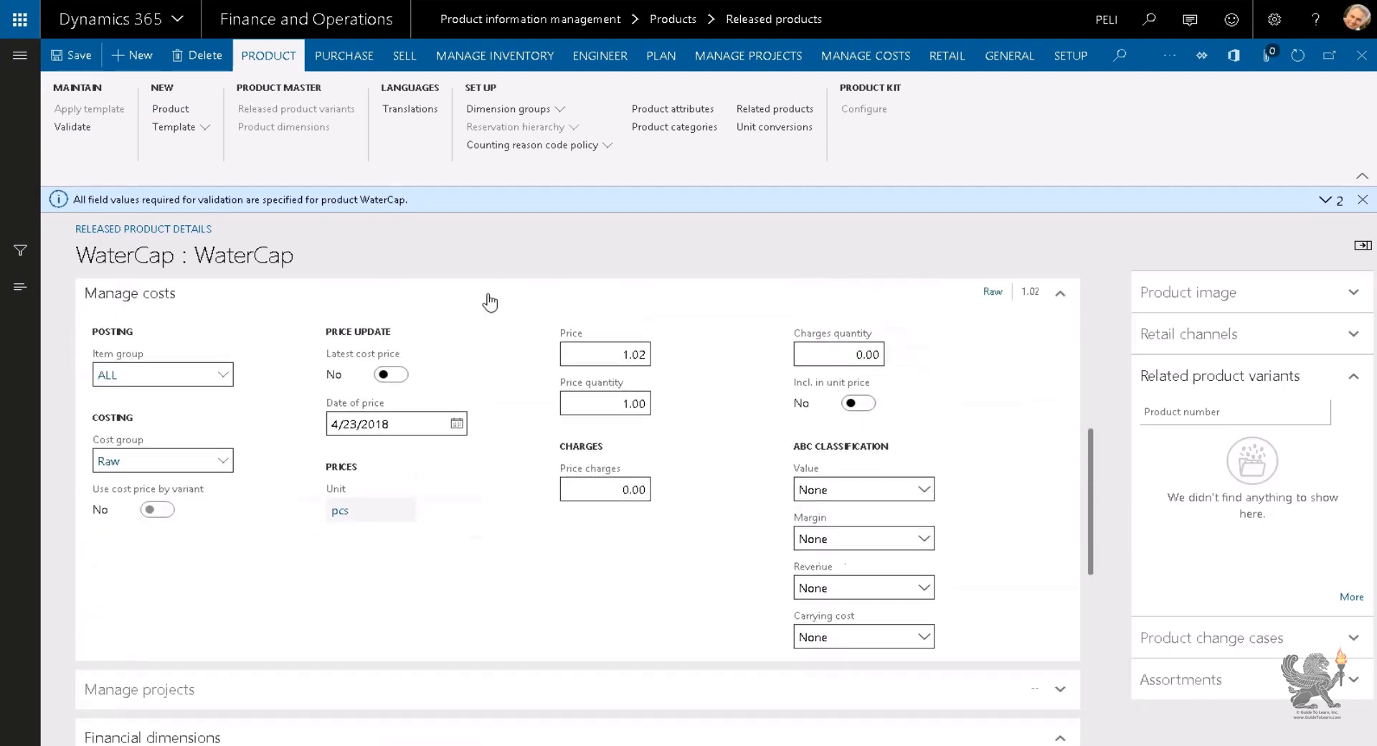
left_click(278, 310)
scroll(261, 516, "up", 5)
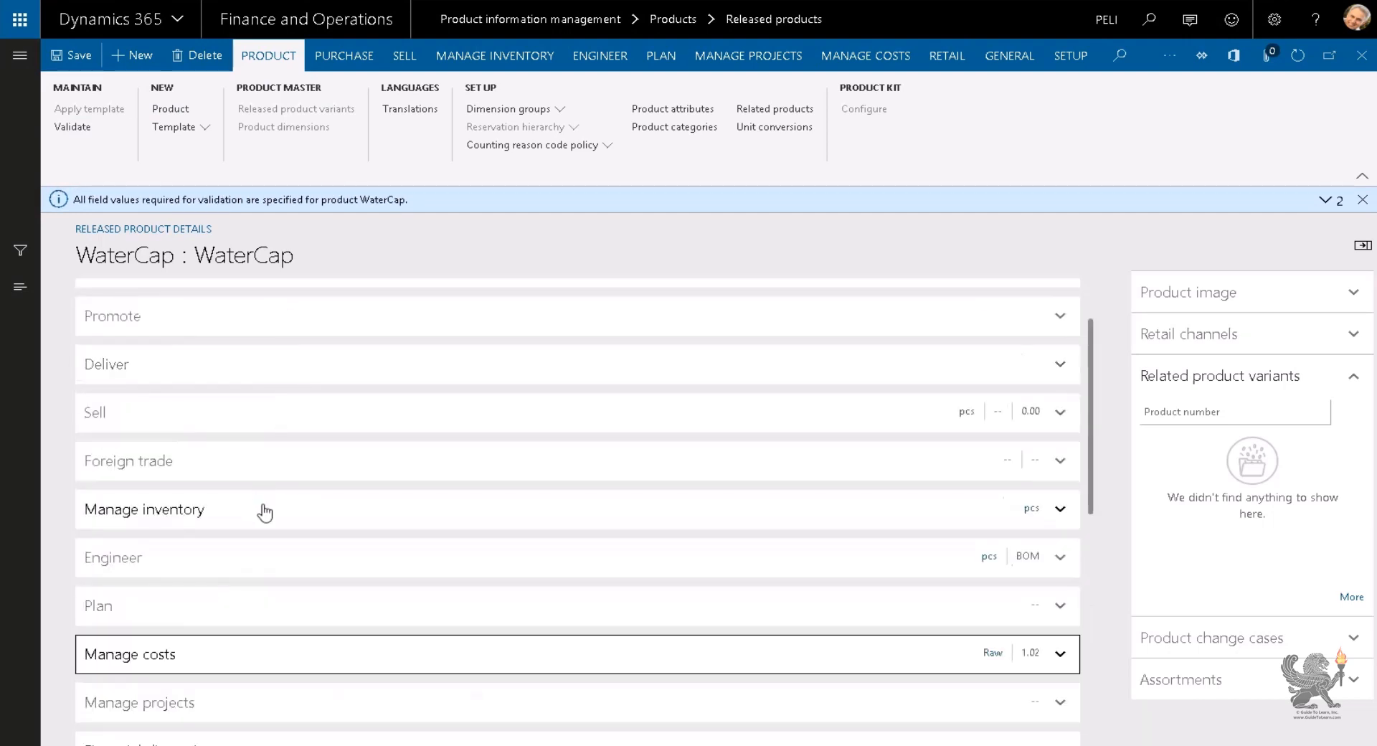
left_click(266, 515)
scroll(378, 481, "down", 3)
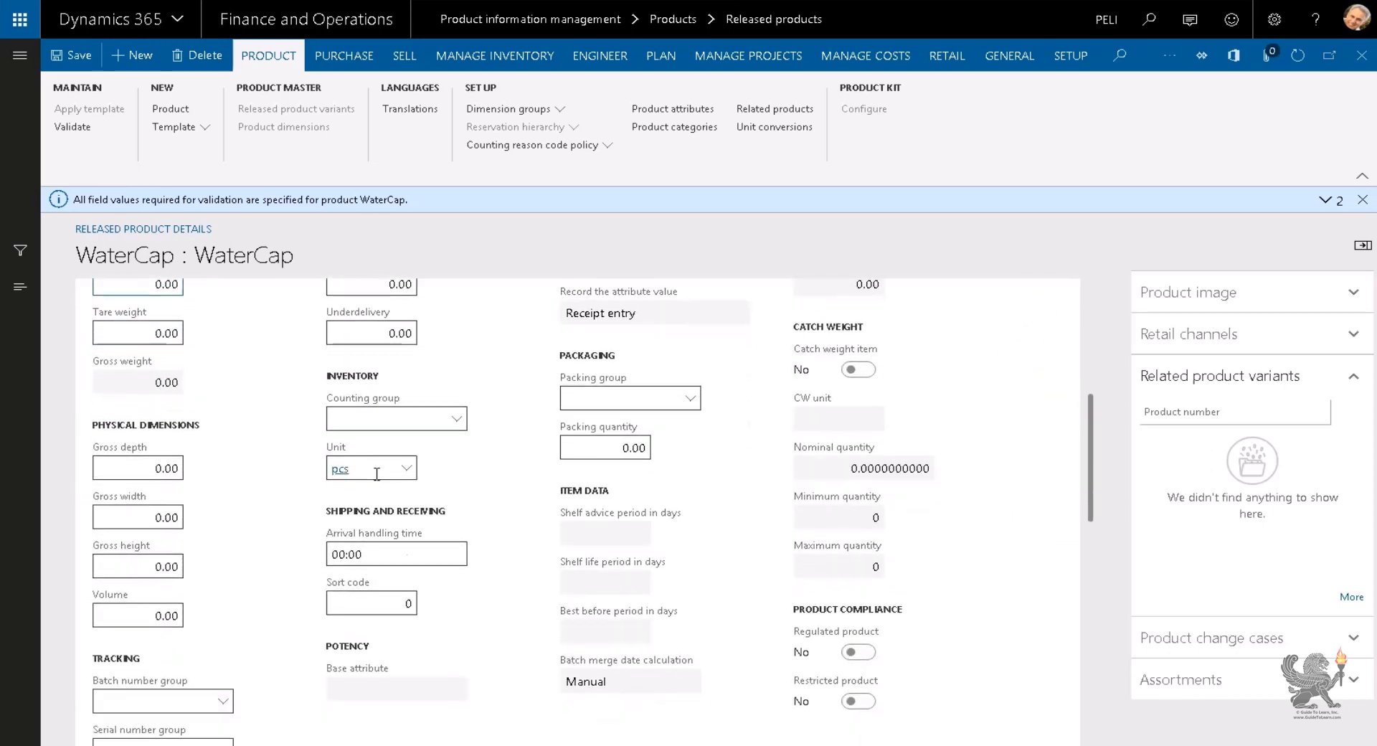
scroll(378, 475, "up", 2)
left_click(345, 58)
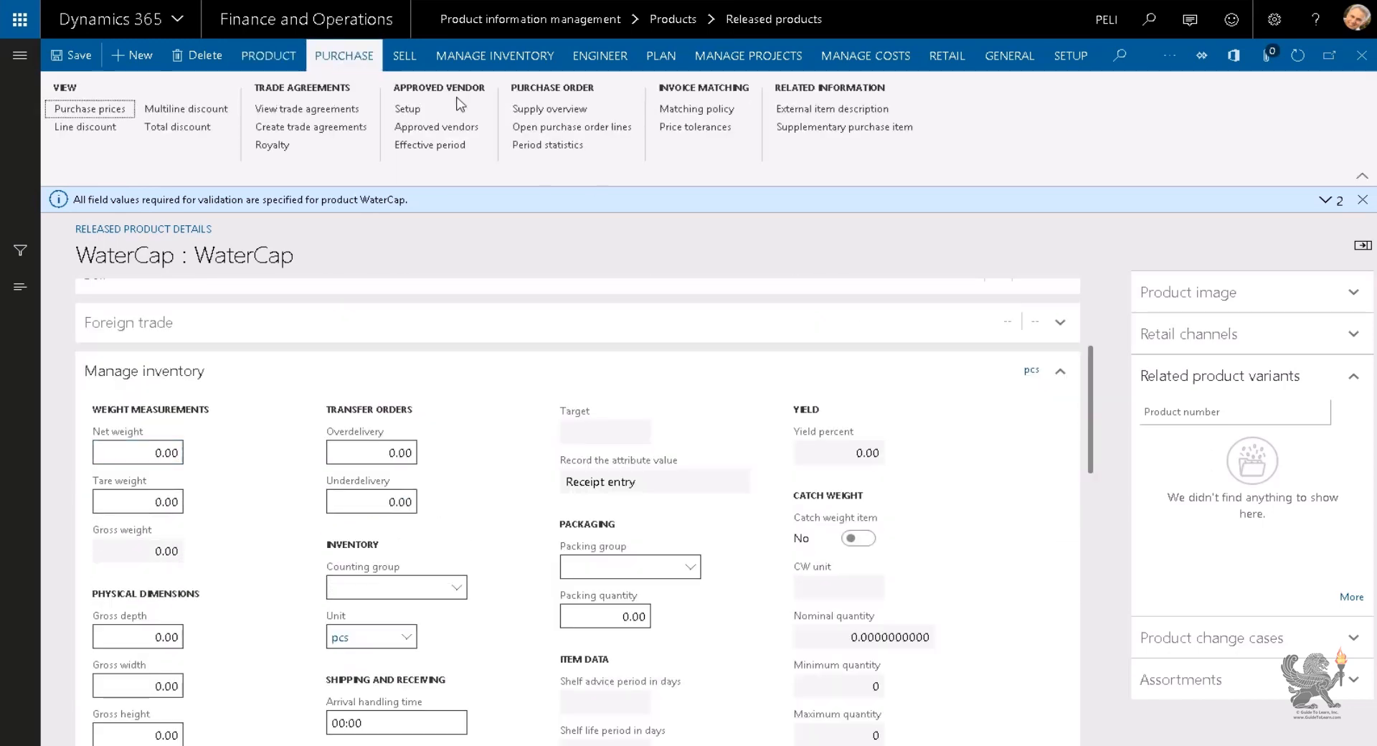
Step: Add a line to WaterCap's approved vendor list and check which vendors are available for it
left_click(415, 110)
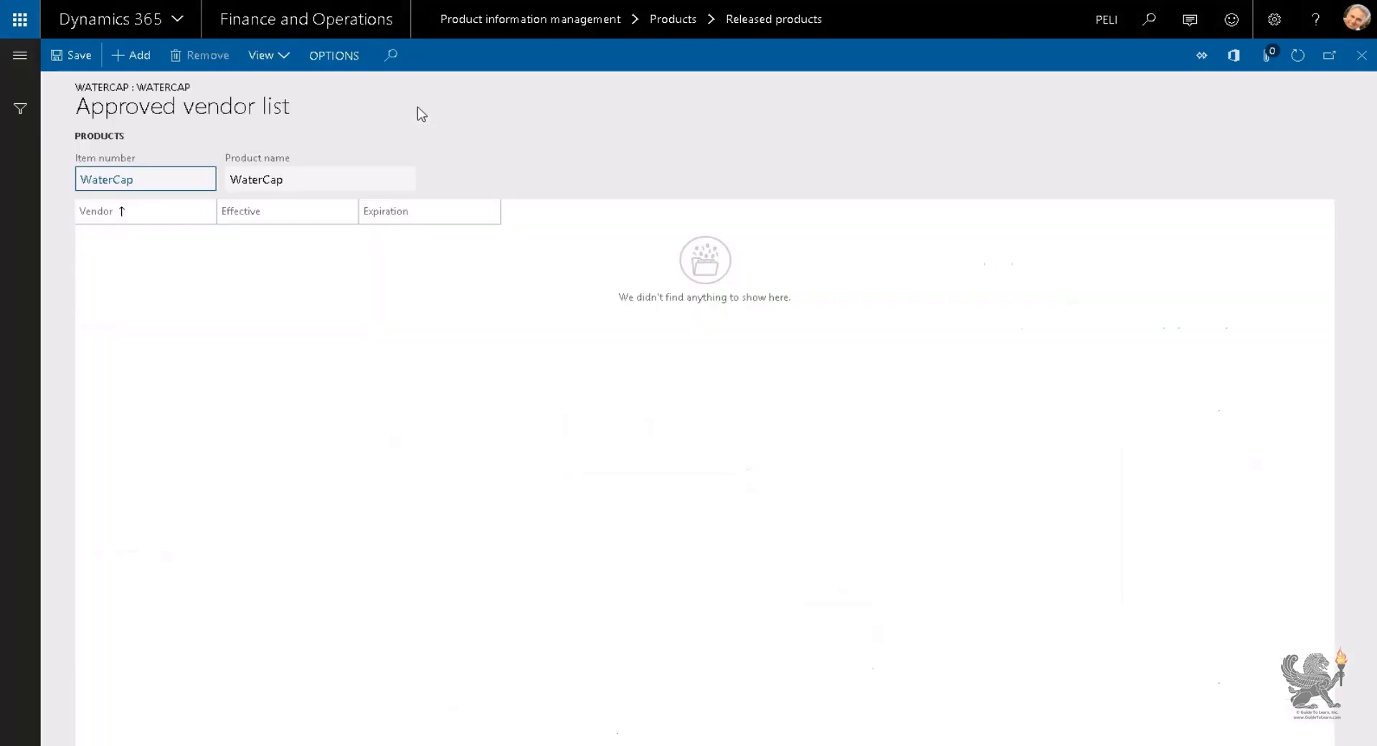
left_click(114, 65)
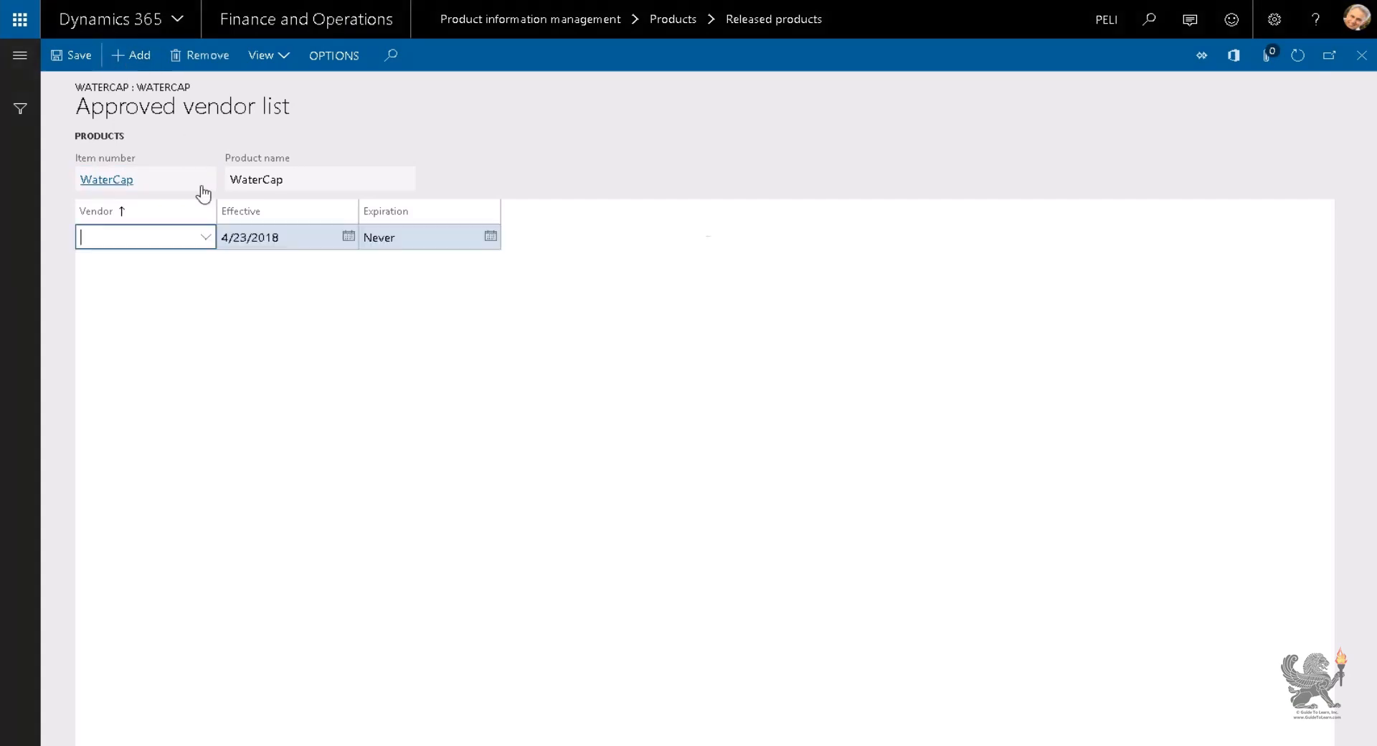
left_click(206, 238)
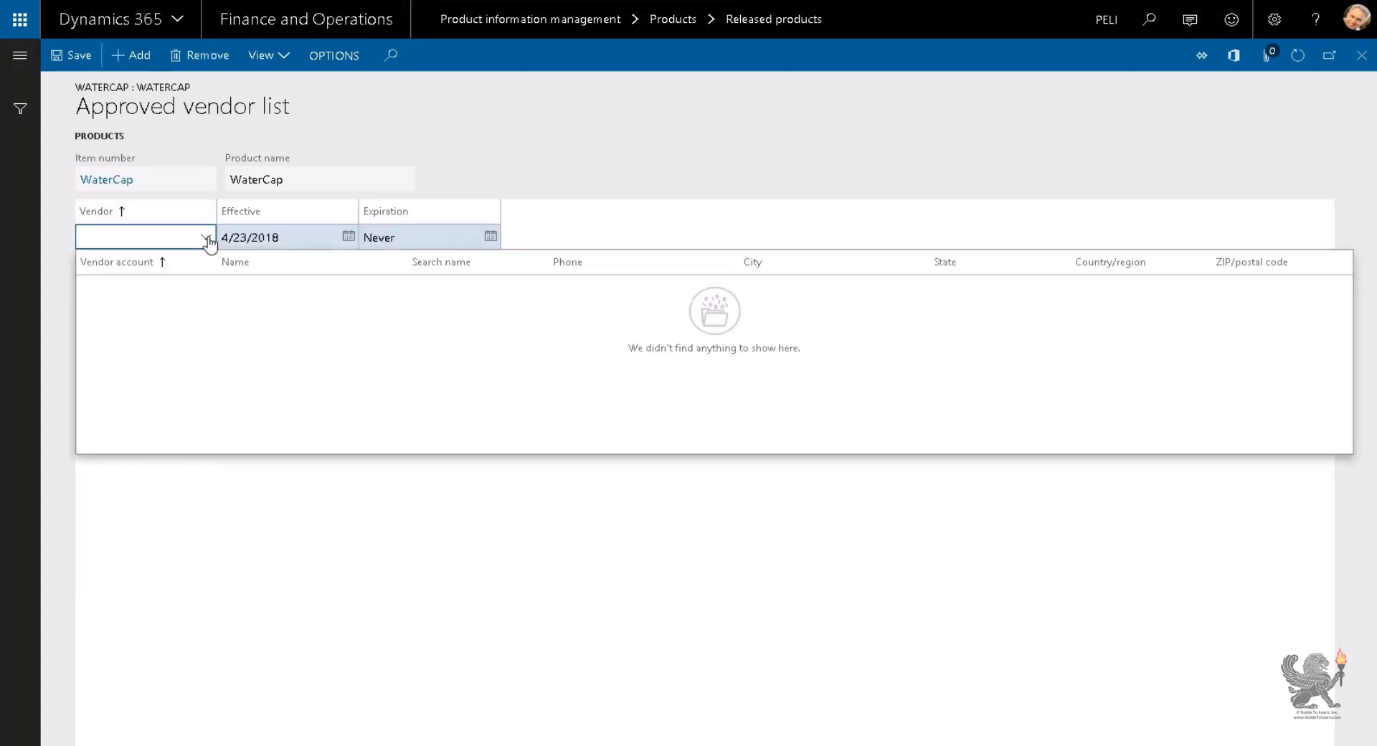
left_click(206, 239)
Step: Open the vendor details from the approved vendor line and name the new organization vendor GuidetoSell
right_click(209, 243)
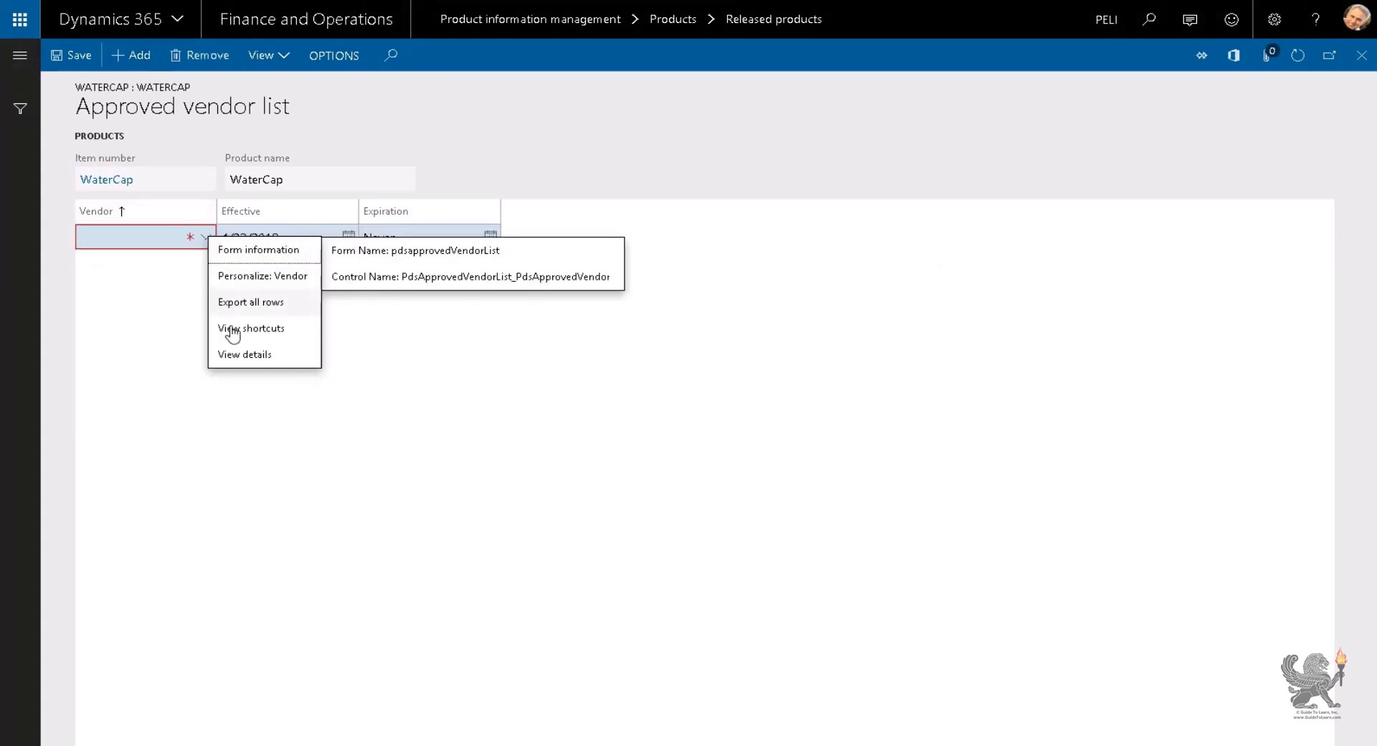
left_click(267, 363)
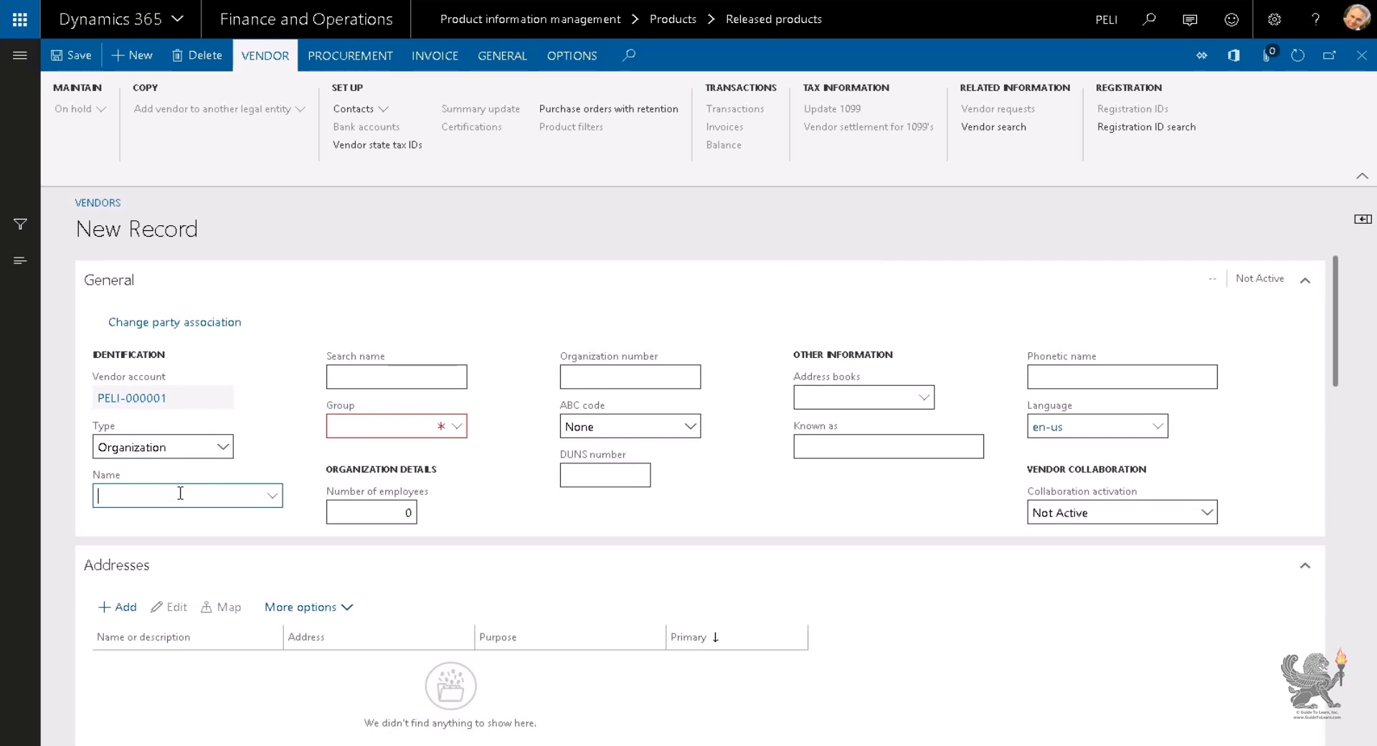
type("GuidetoSell")
key("Tab")
key("Tab")
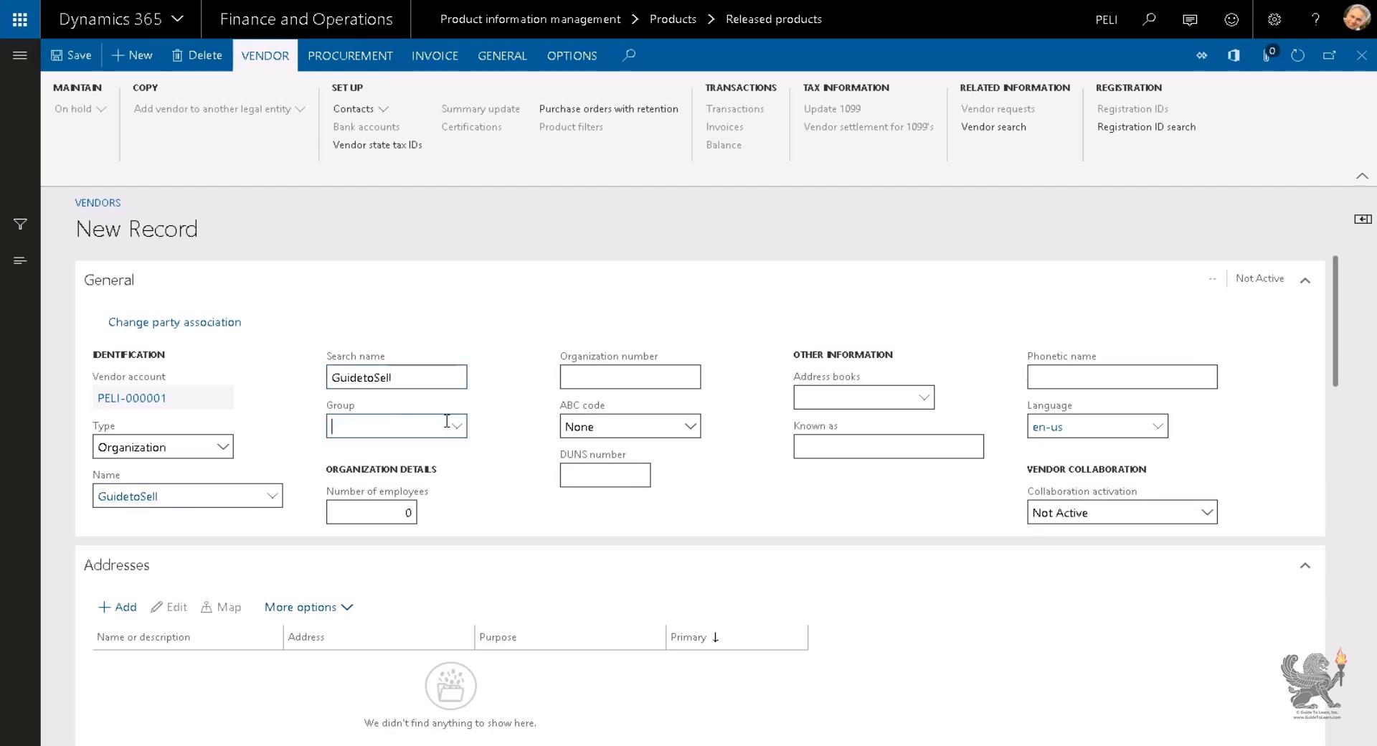
Step: From the vendor's Group field, create vendor group 01 with the description "Domestics Vemndor"
left_click(459, 427)
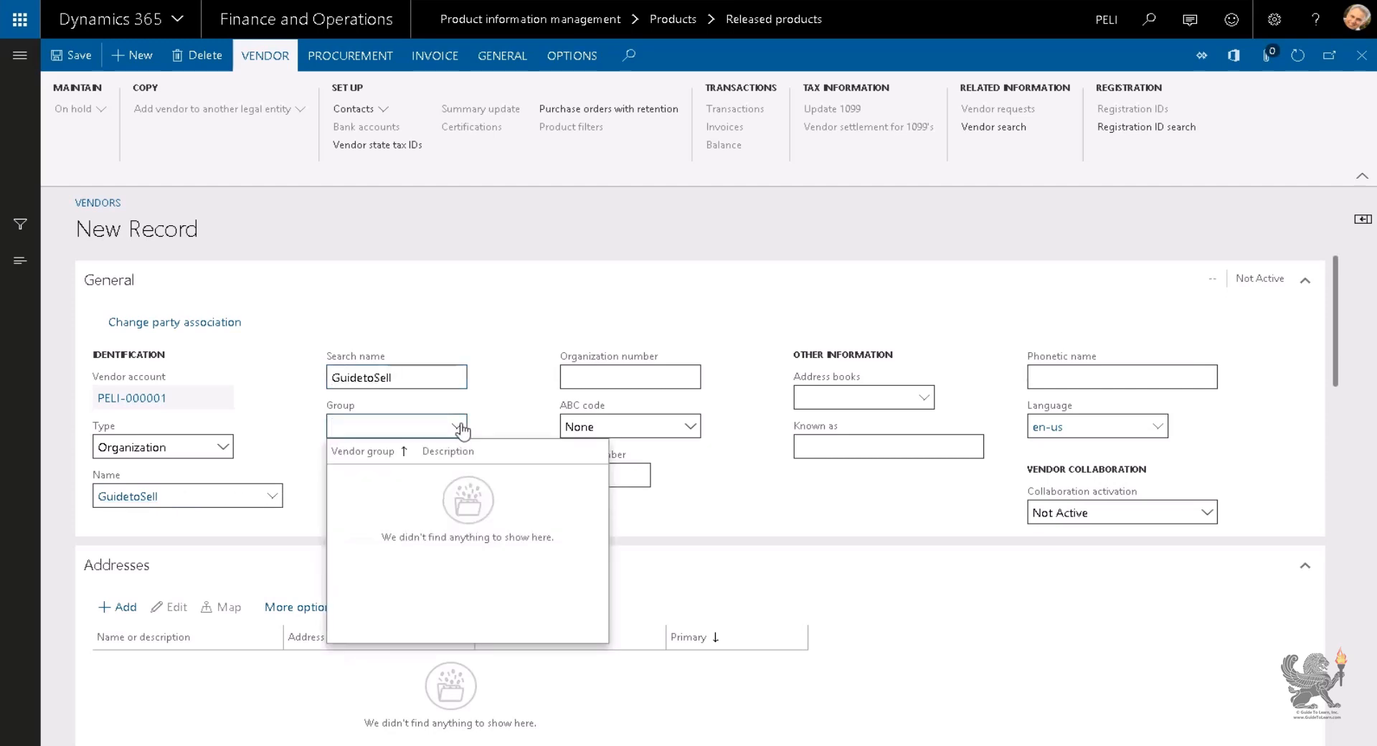
right_click(462, 430)
left_click(501, 511)
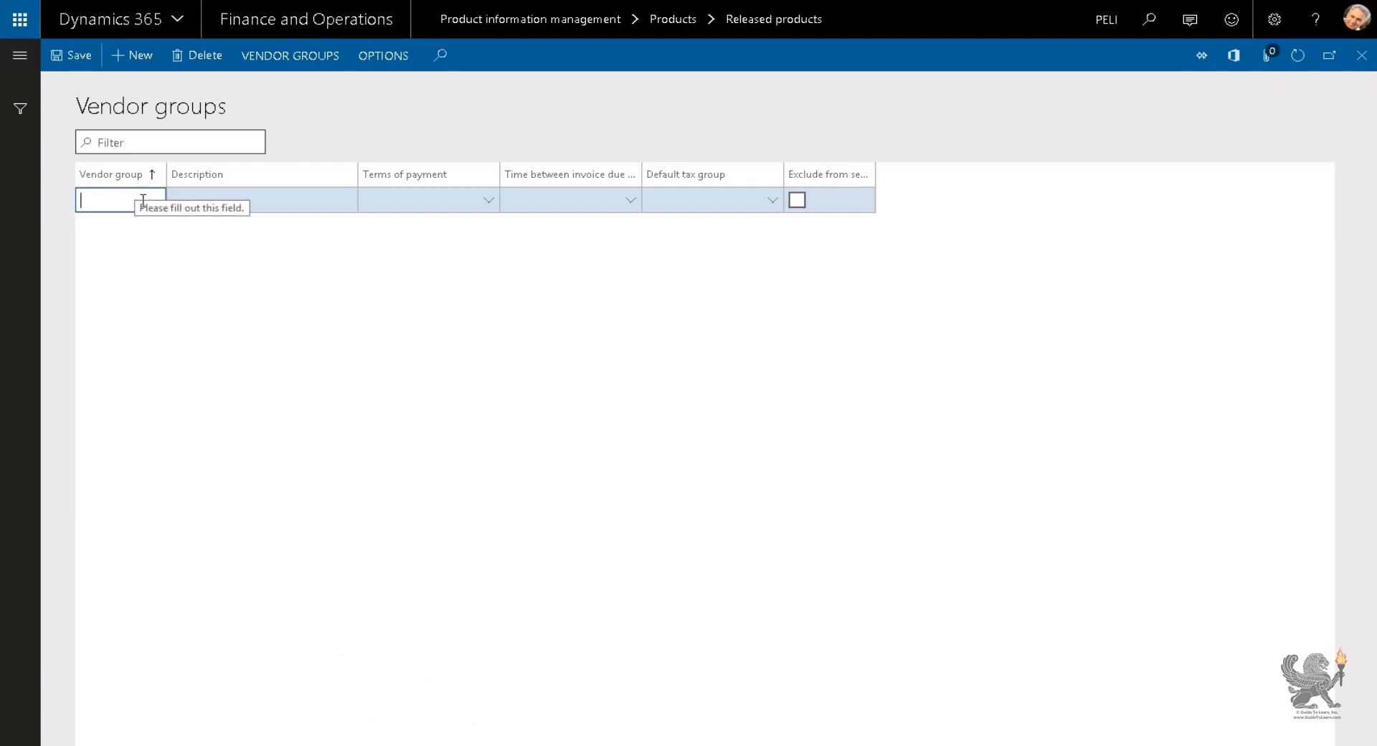
type("01")
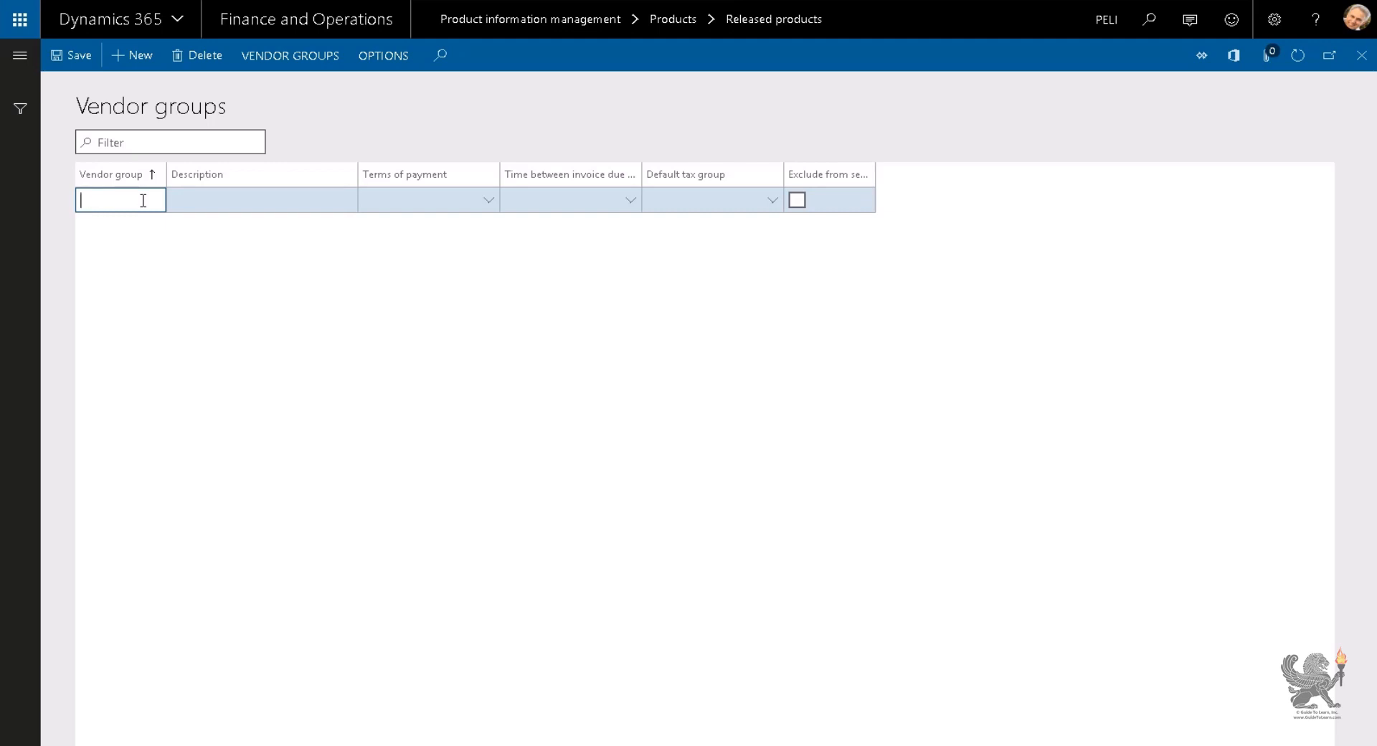
key("Tab")
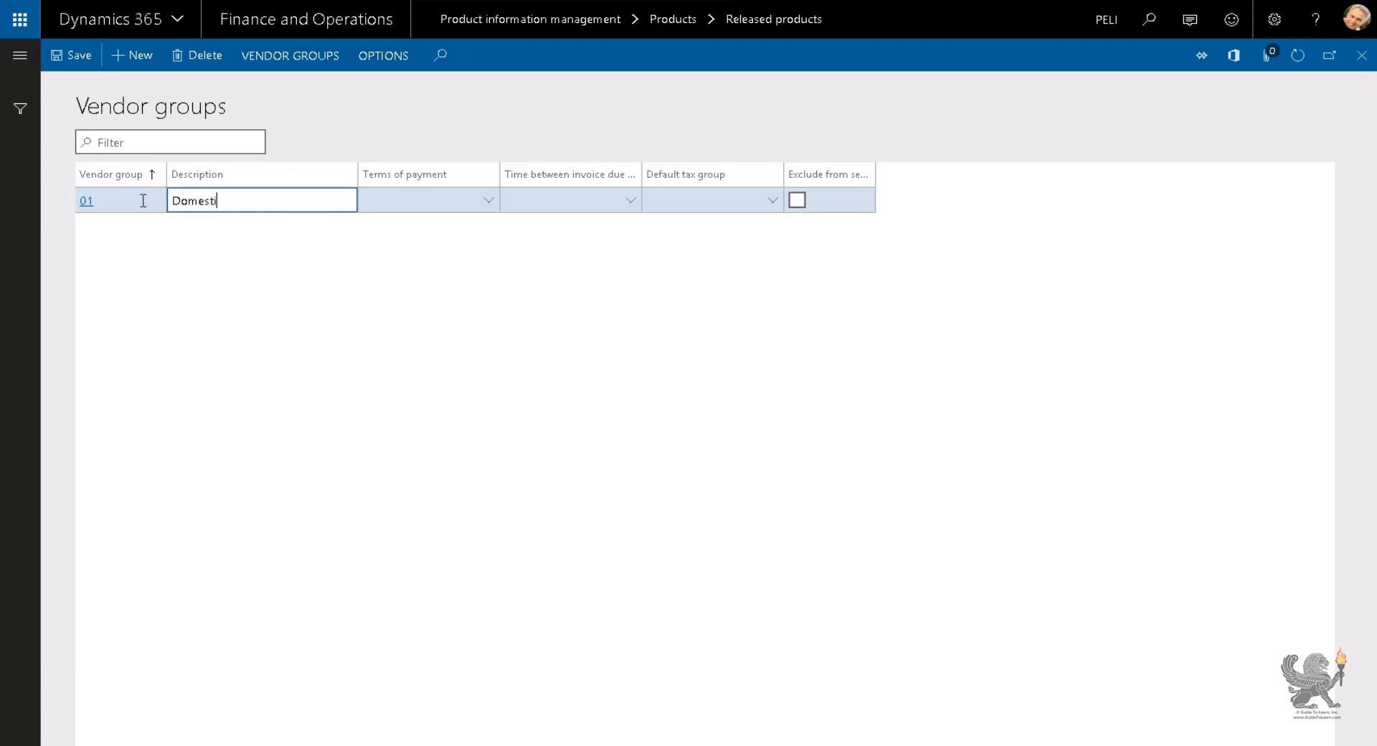
type("Domestics Vemndor")
key("Tab")
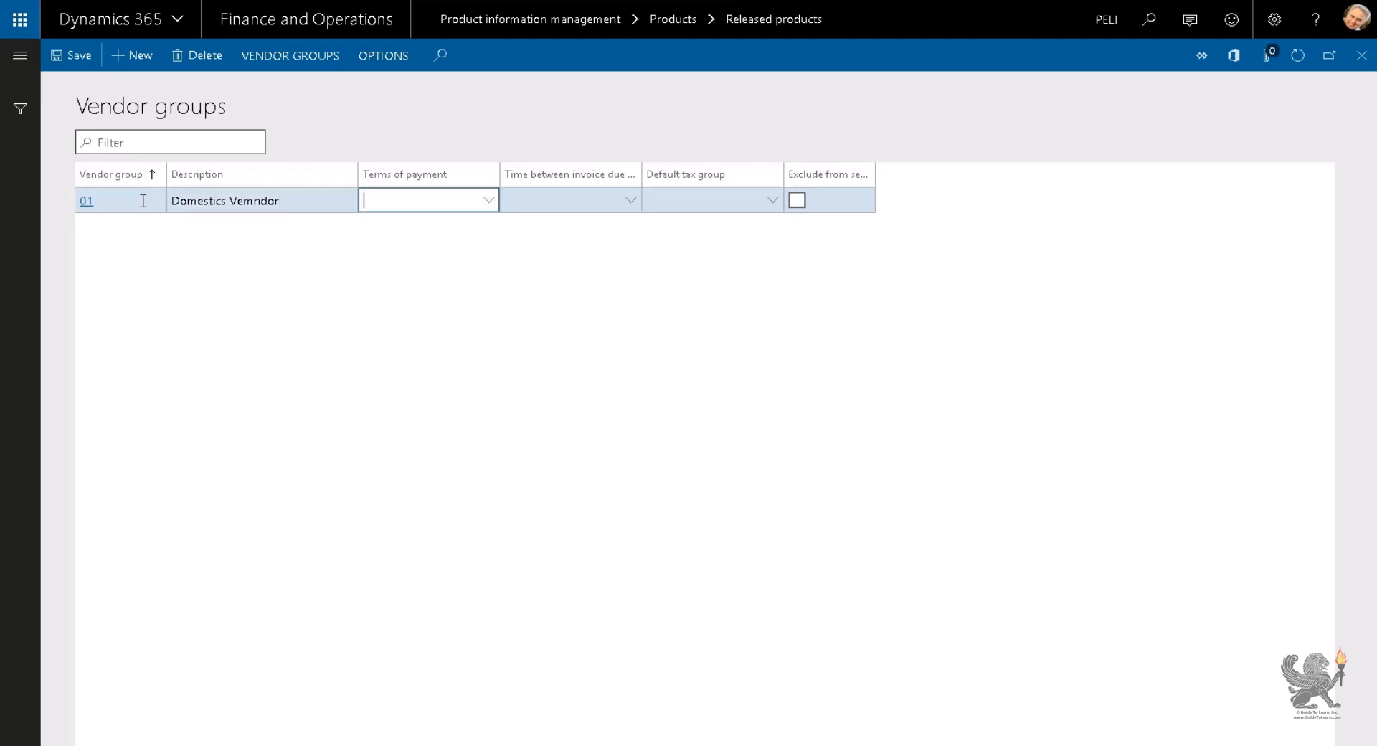
Step: From the vendor group's Terms of payment field, create payment term 30 with the description Days and set its days to 30
left_click(492, 202)
right_click(492, 204)
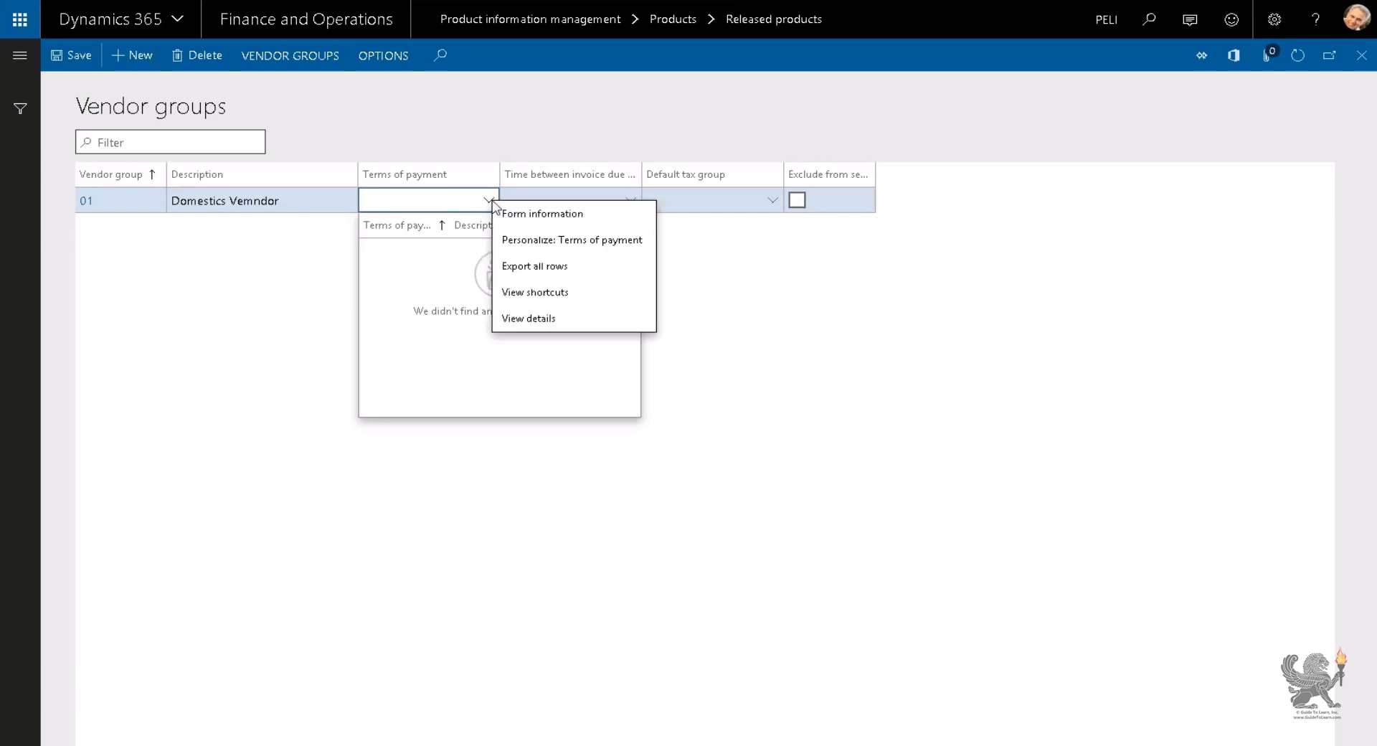
left_click(544, 323)
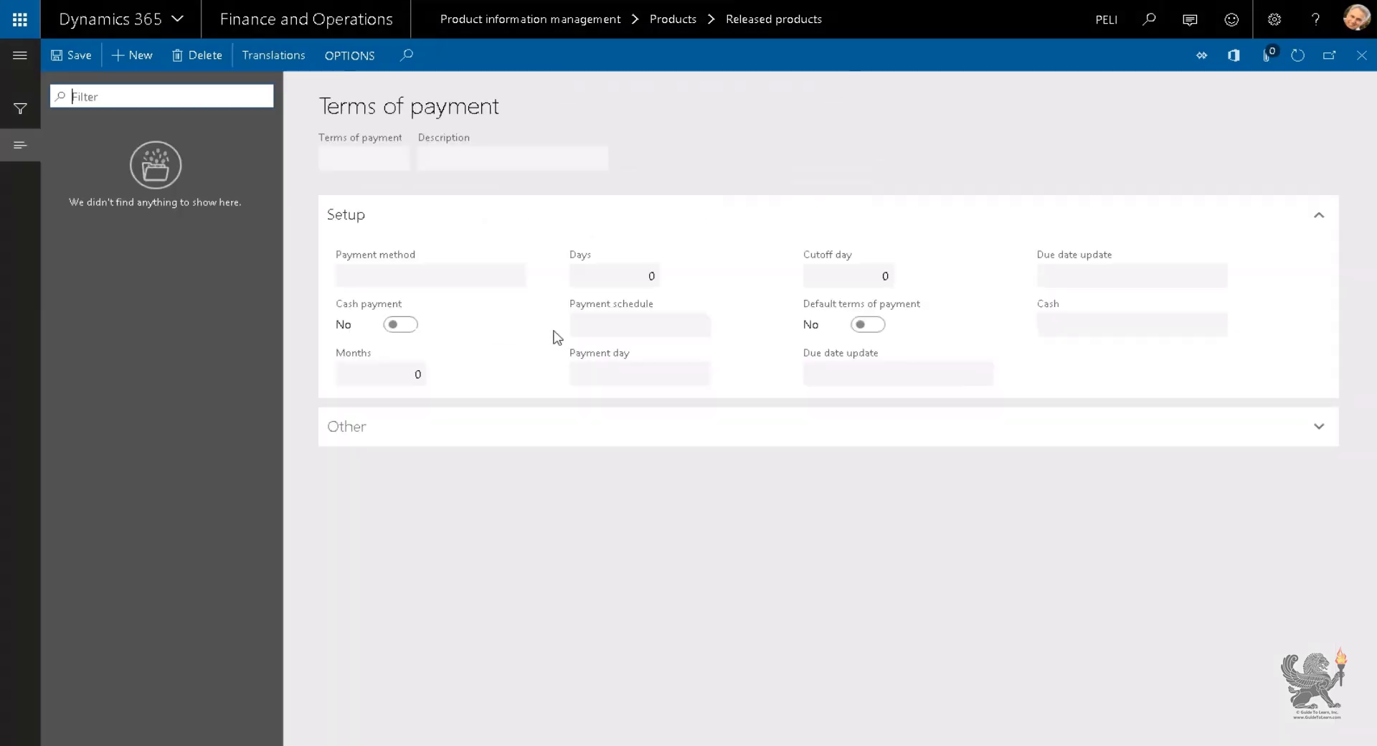
left_click(137, 54)
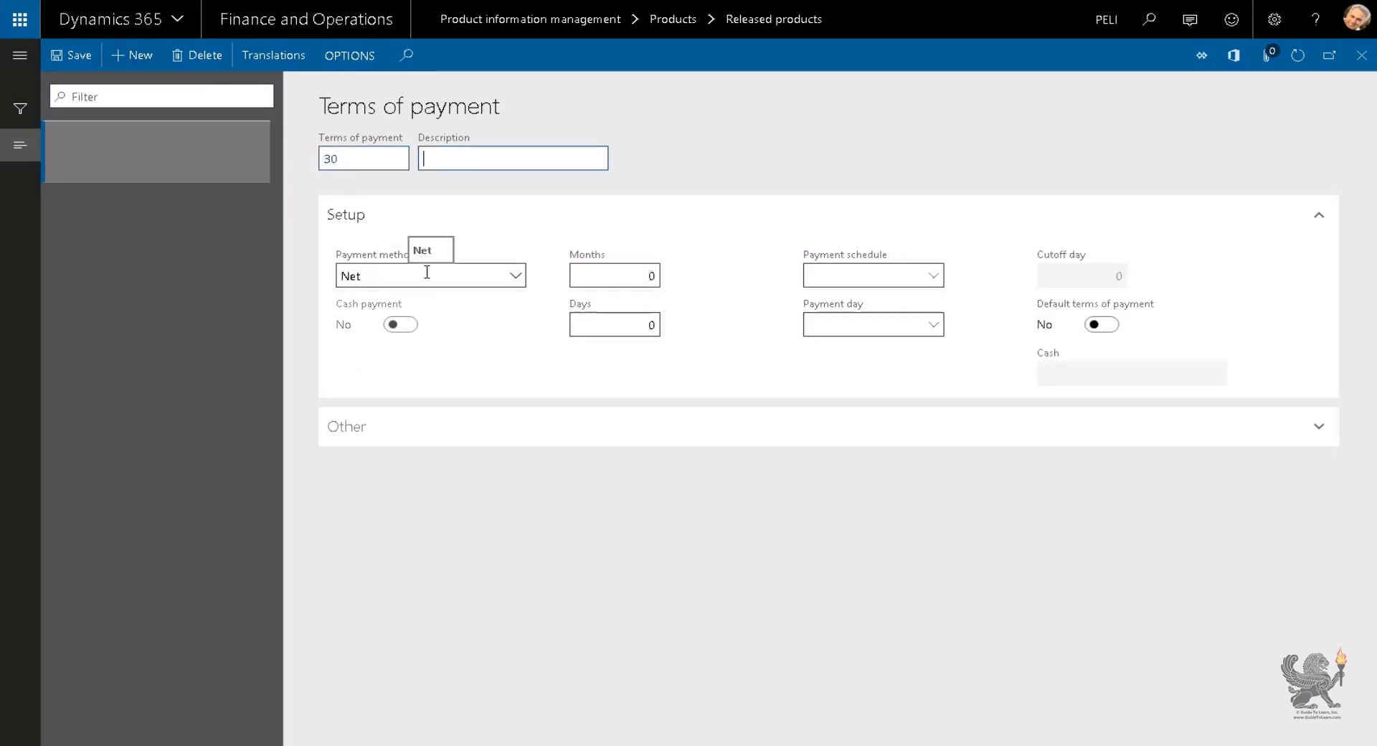
type("Days")
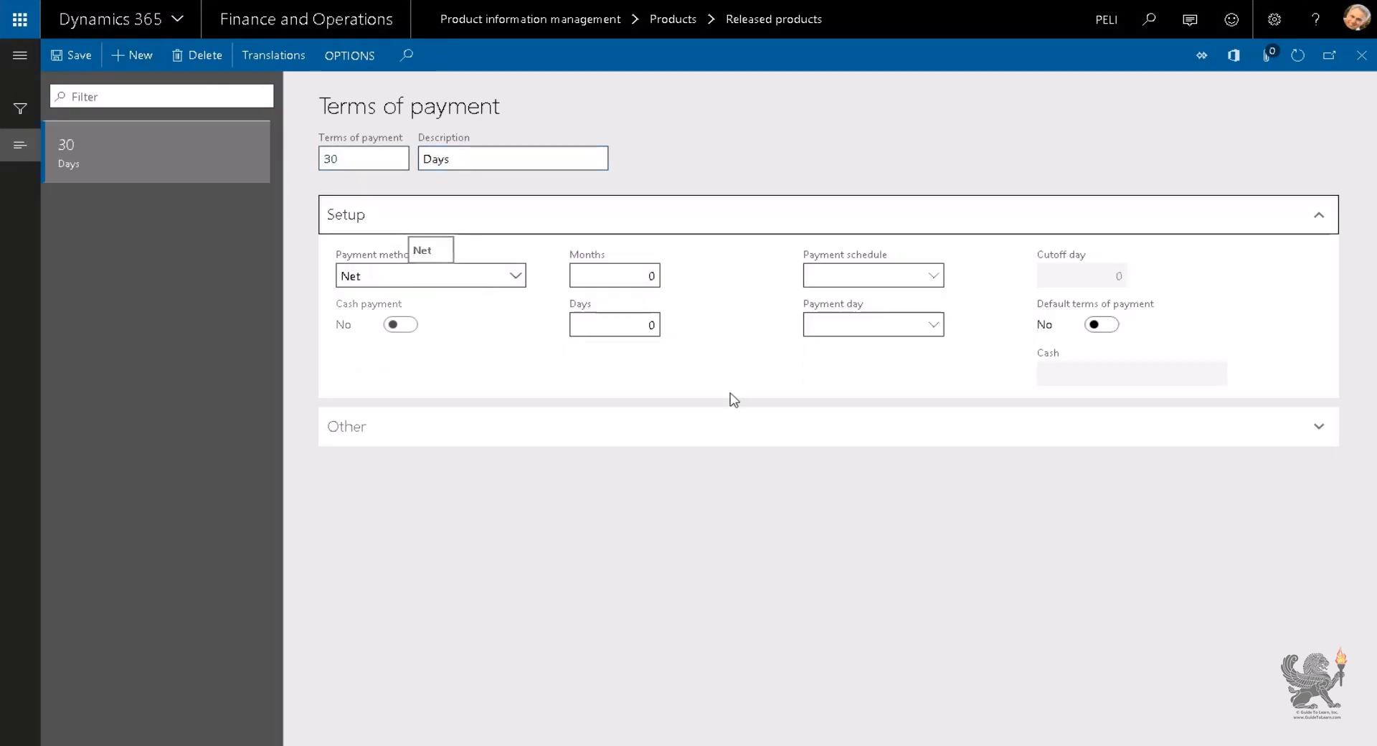
left_click(649, 325)
type("30")
key("Tab")
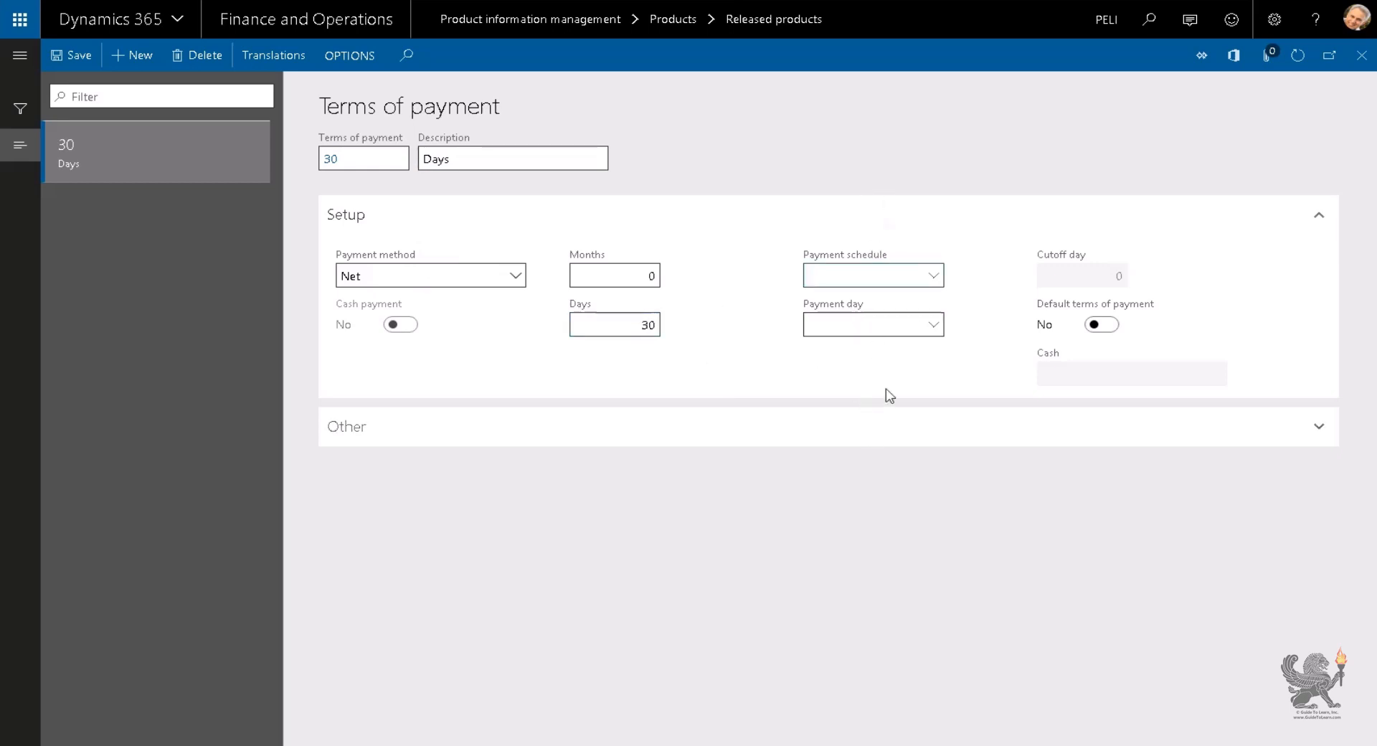
Step: Check the payment type options of payment term 30, save it and return to the vendor groups
left_click(384, 435)
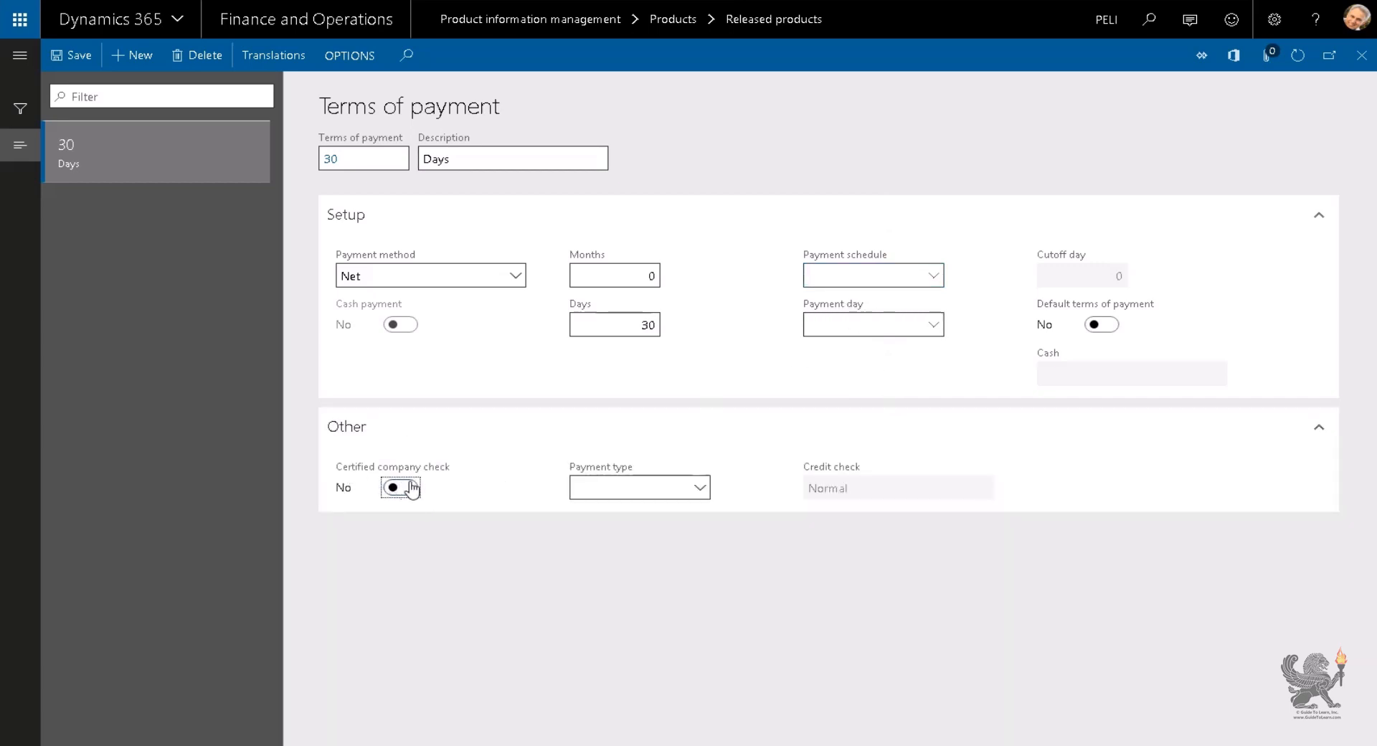
left_click(704, 492)
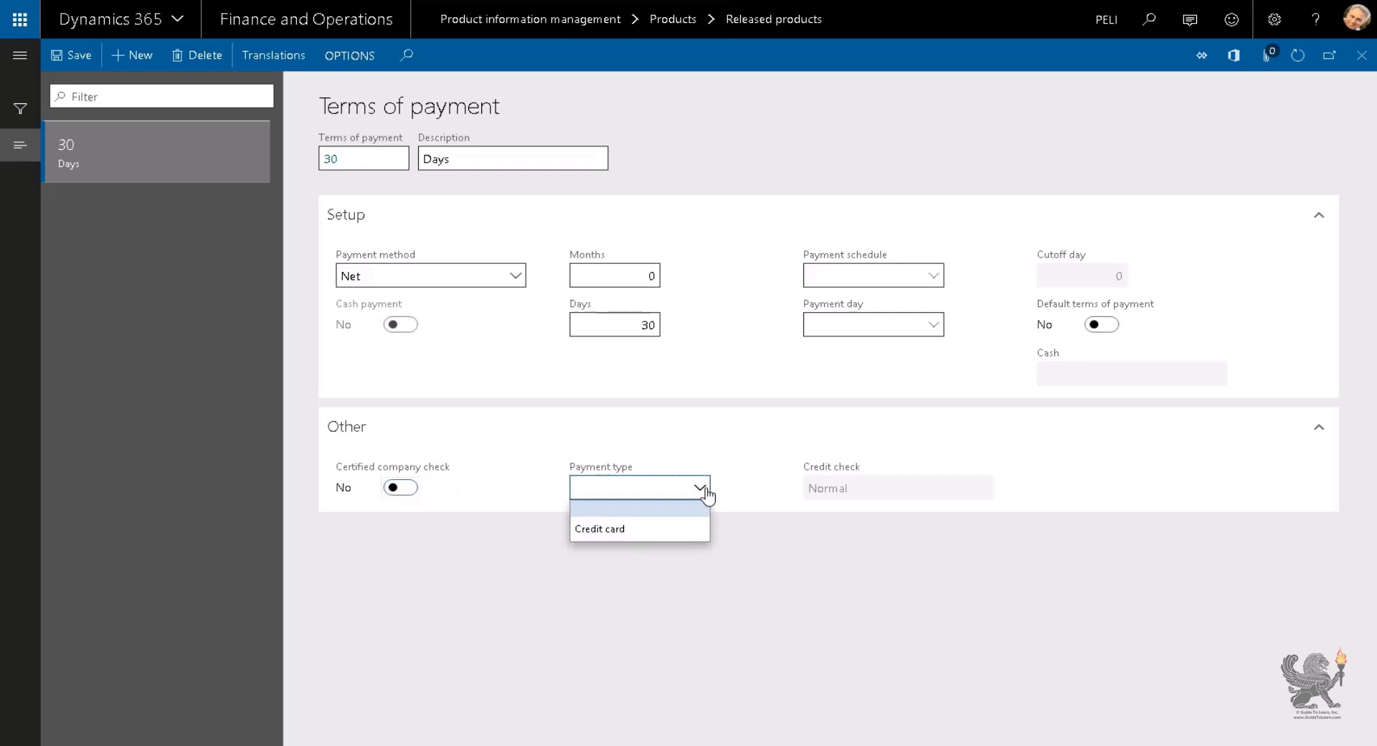
left_click(706, 492)
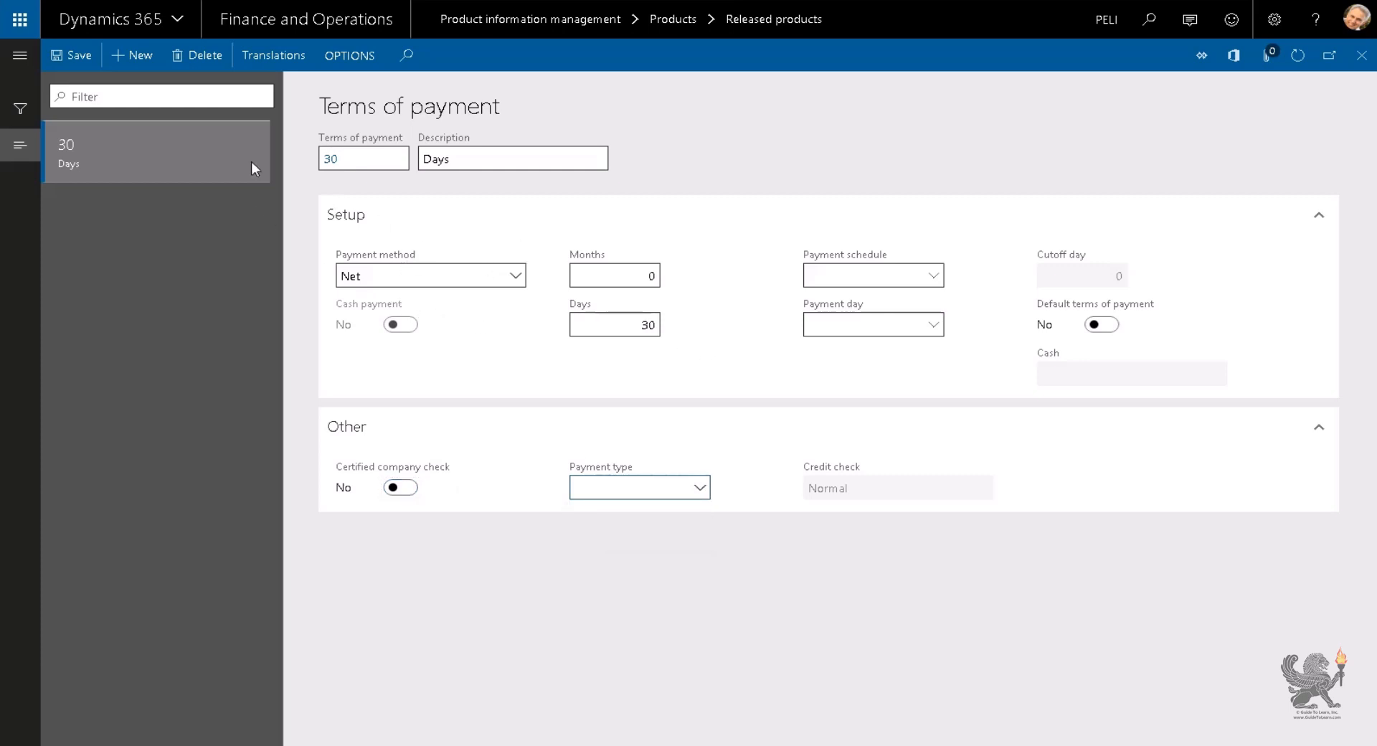
left_click(102, 70)
left_click(1361, 56)
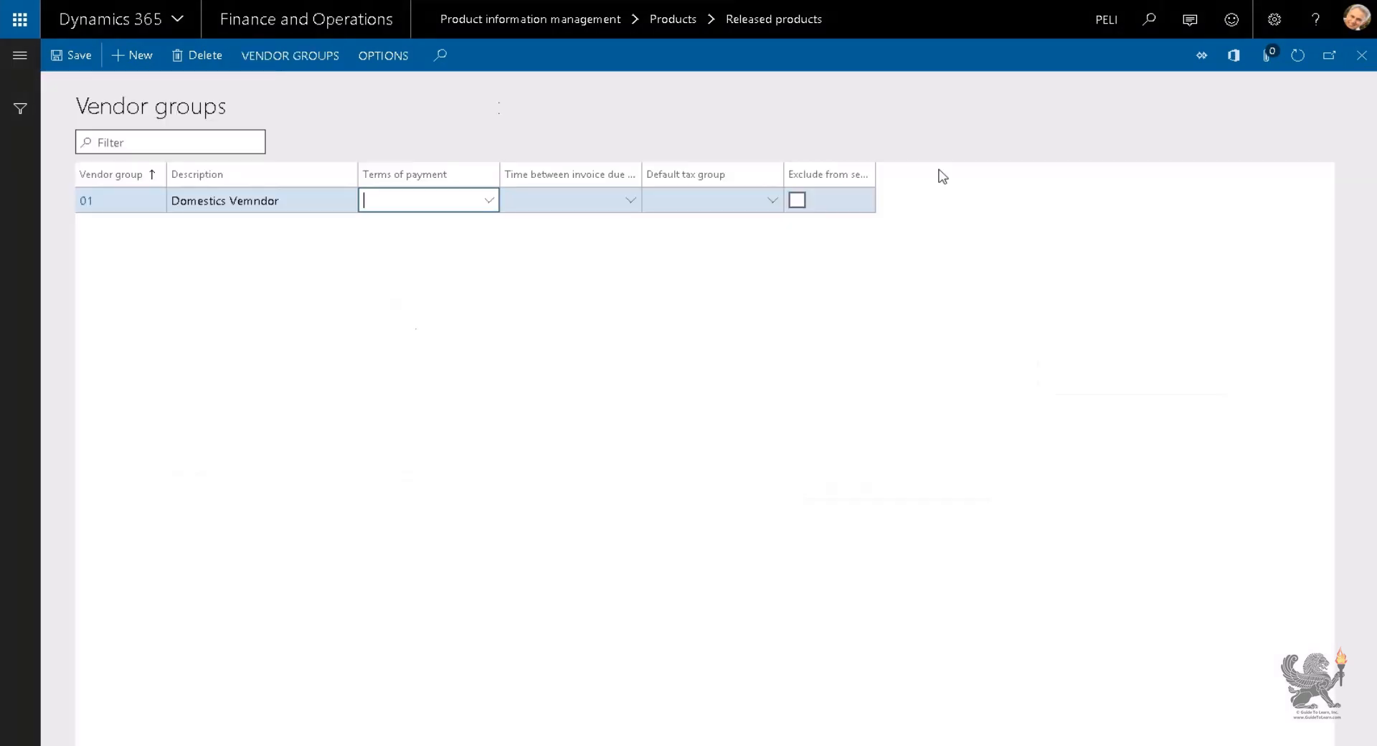
Step: Assign payment term 30 to vendor group 01, check the choices for time between due date and payment, and save the group
left_click(491, 208)
left_click(416, 251)
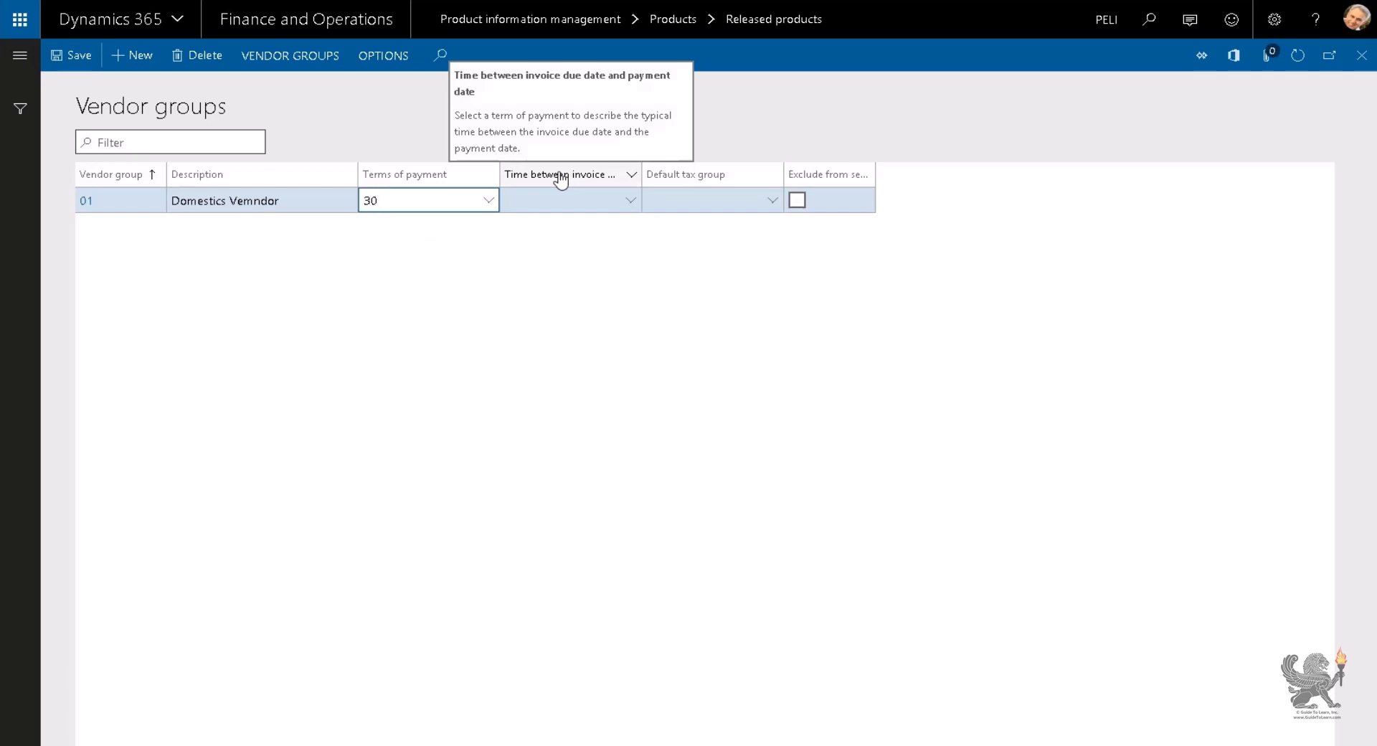
left_click(635, 205)
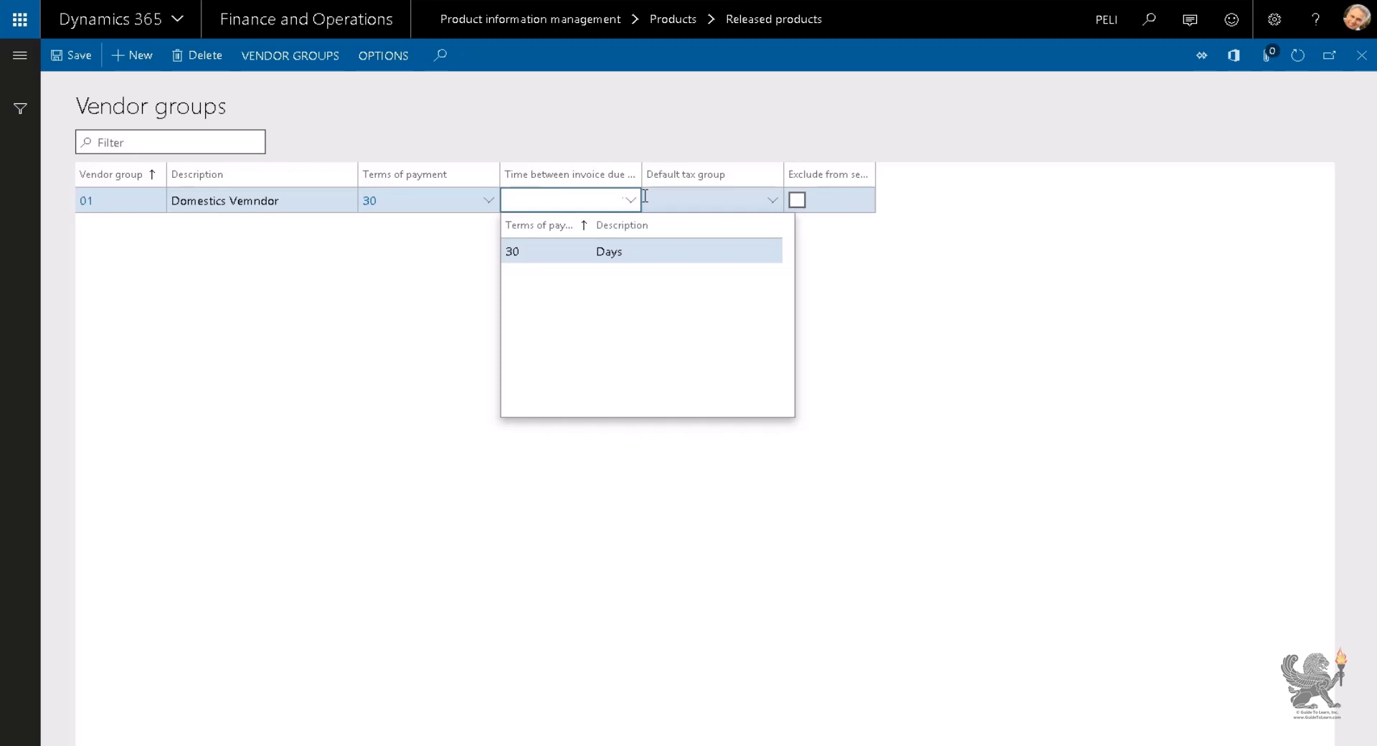
left_click(655, 199)
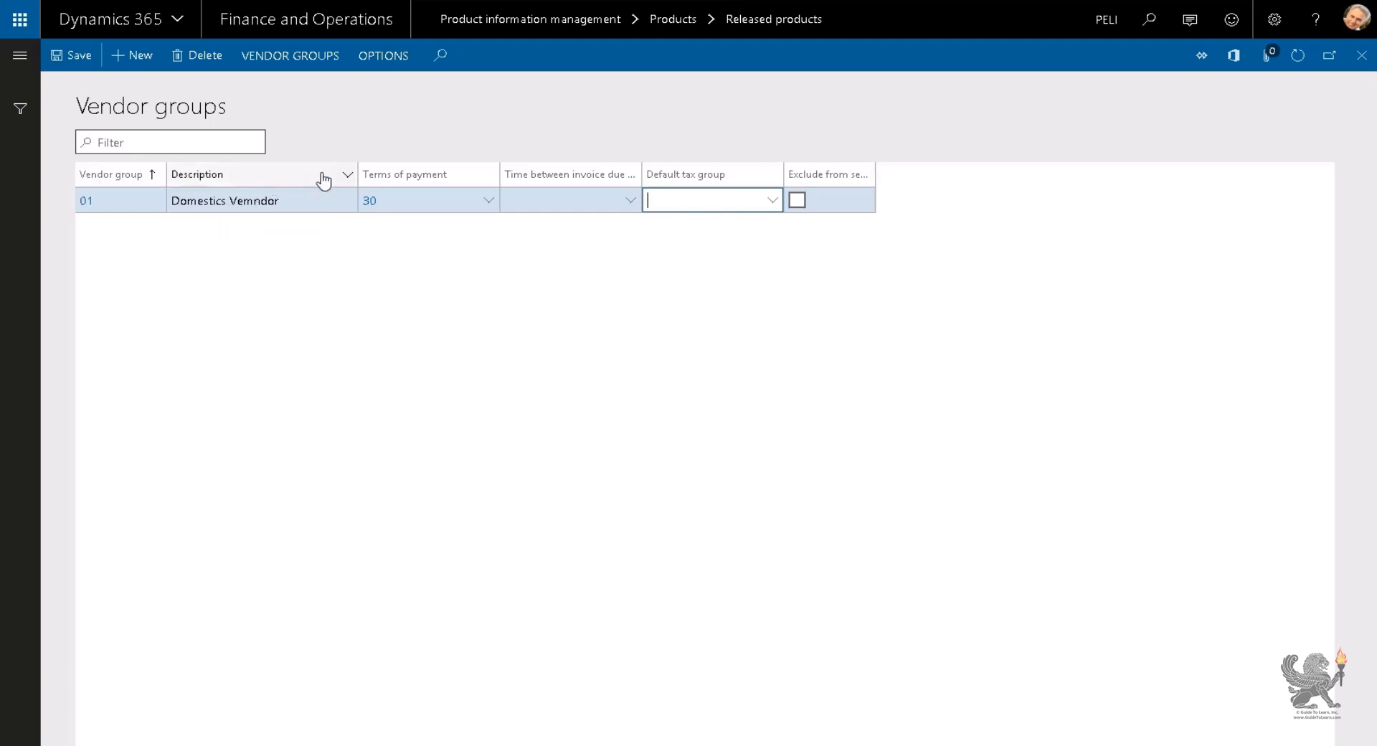
left_click(66, 58)
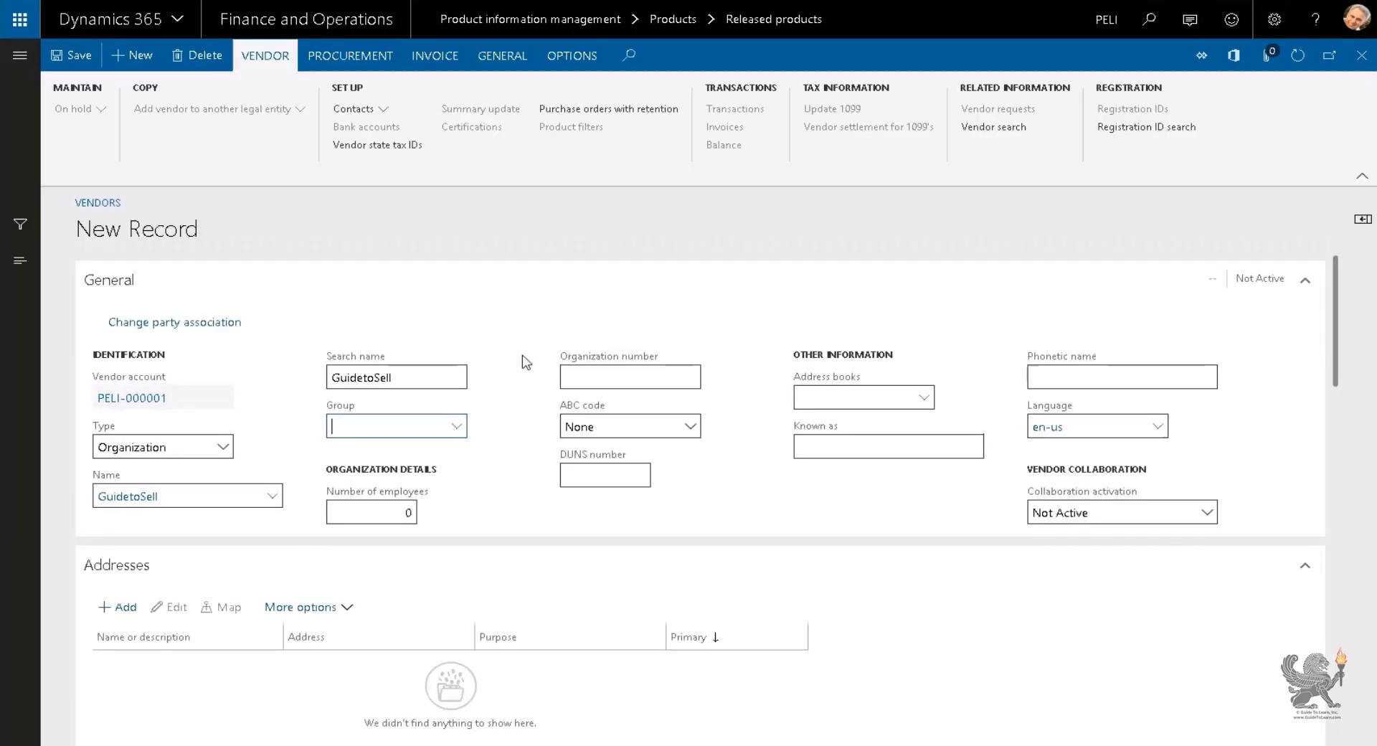
Step: Assign vendor group 01 to GuidetoSell and review the vendor's purchasing demographics and purchase order defaults
left_click(456, 426)
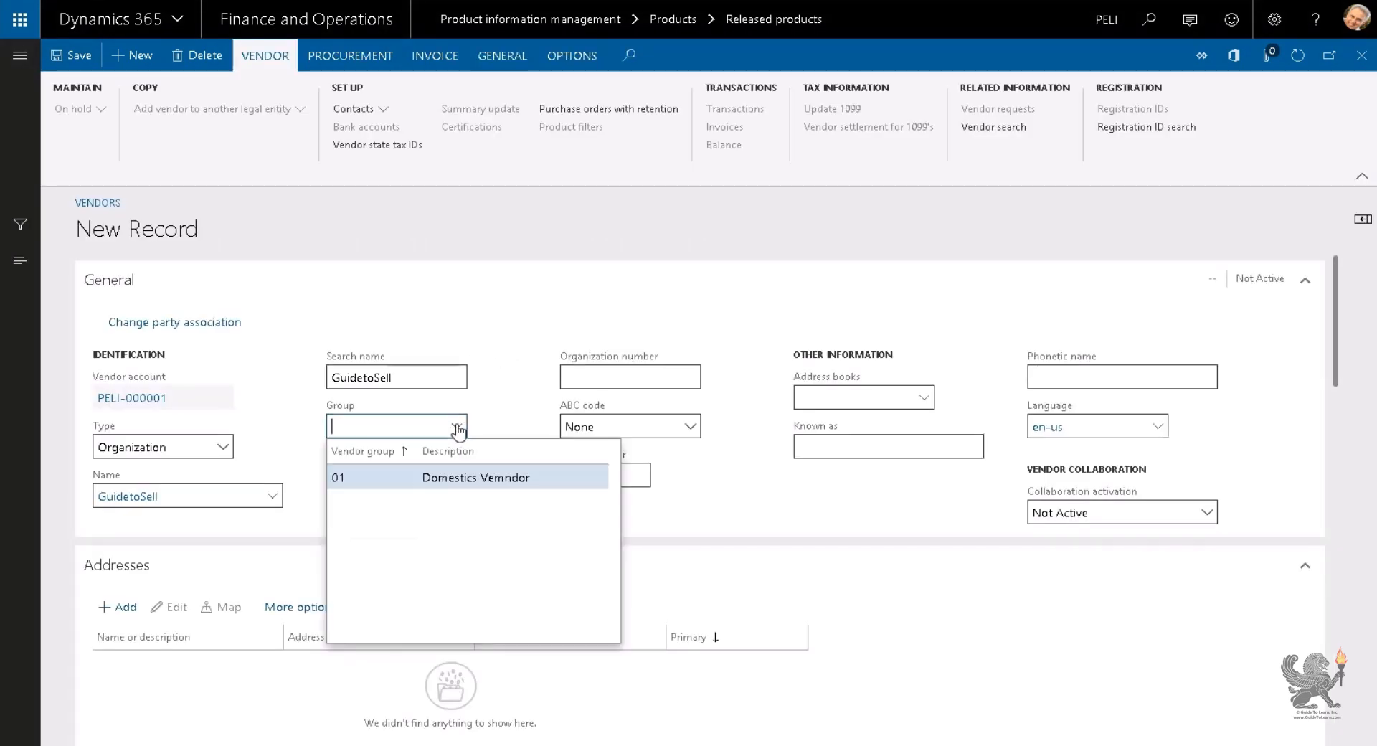
left_click(456, 478)
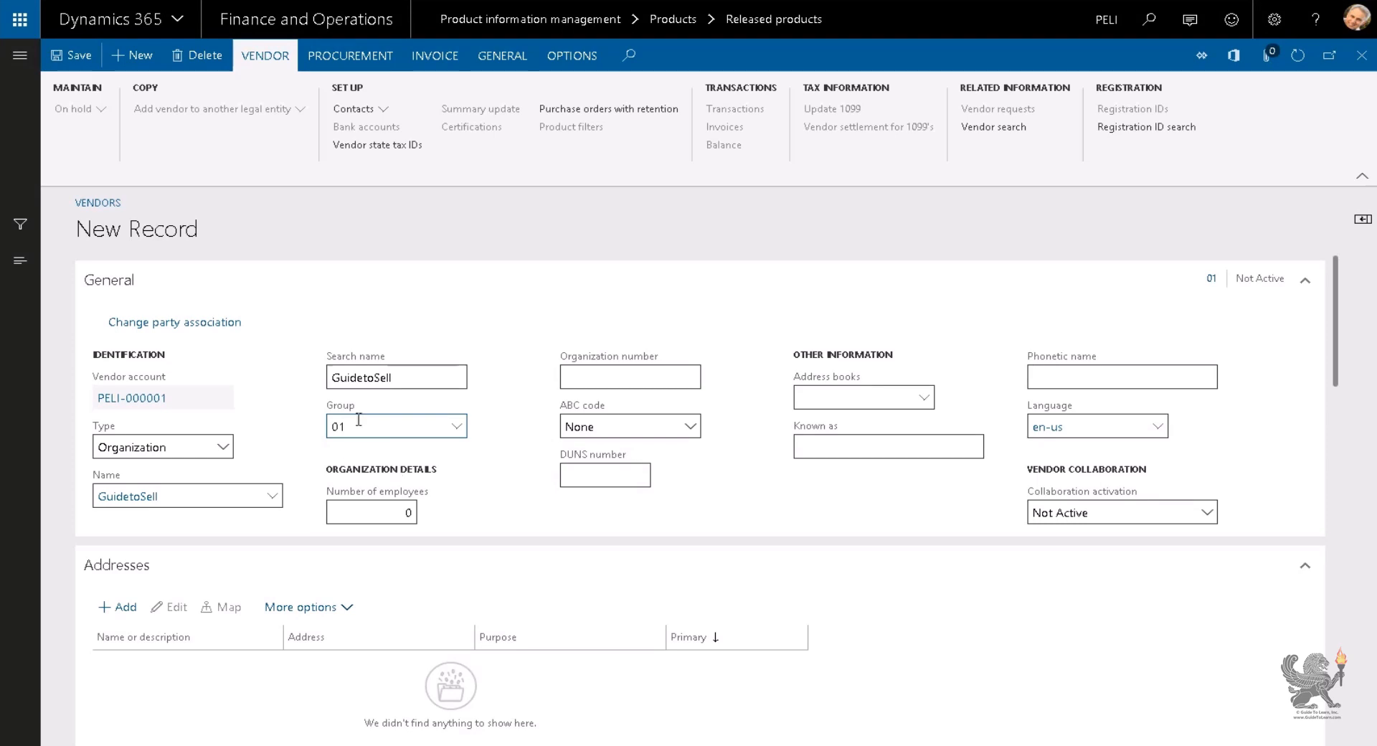
left_click(159, 282)
left_click(152, 330)
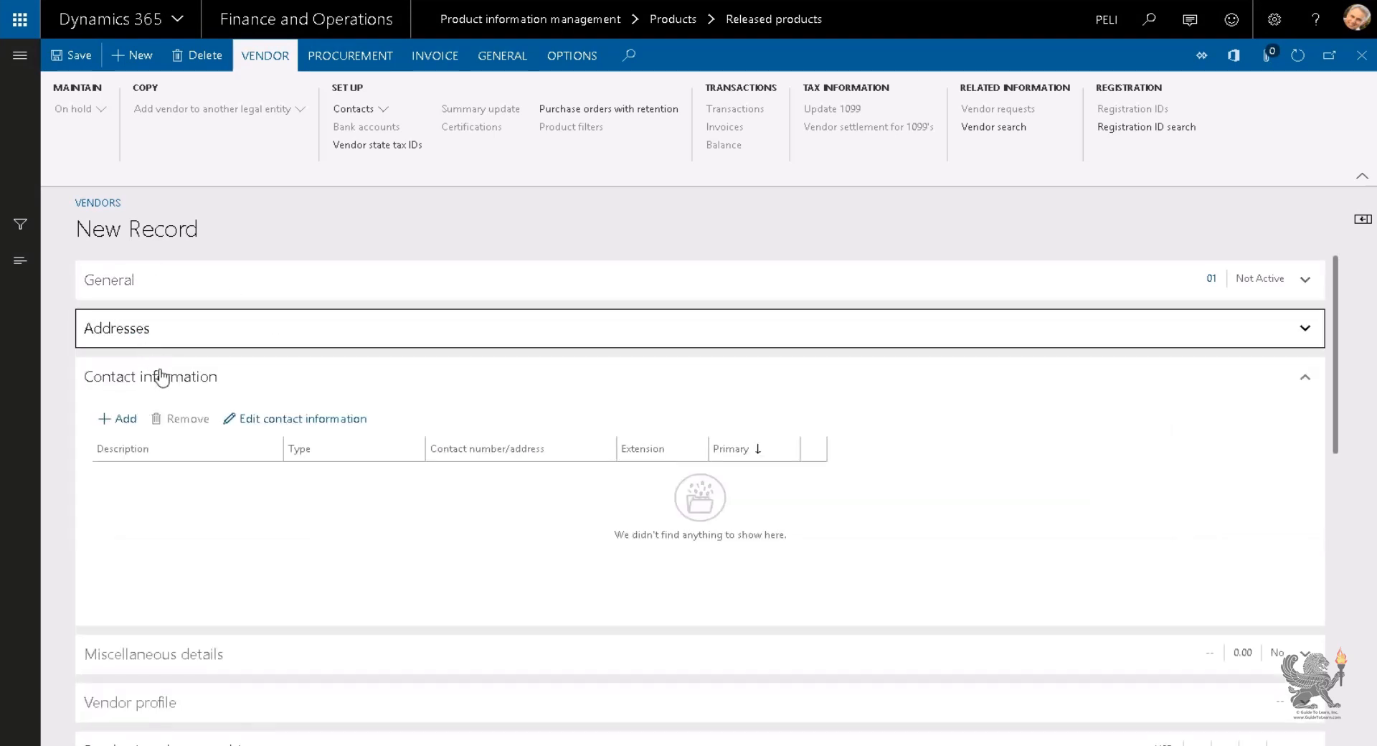
left_click(162, 378)
left_click(187, 536)
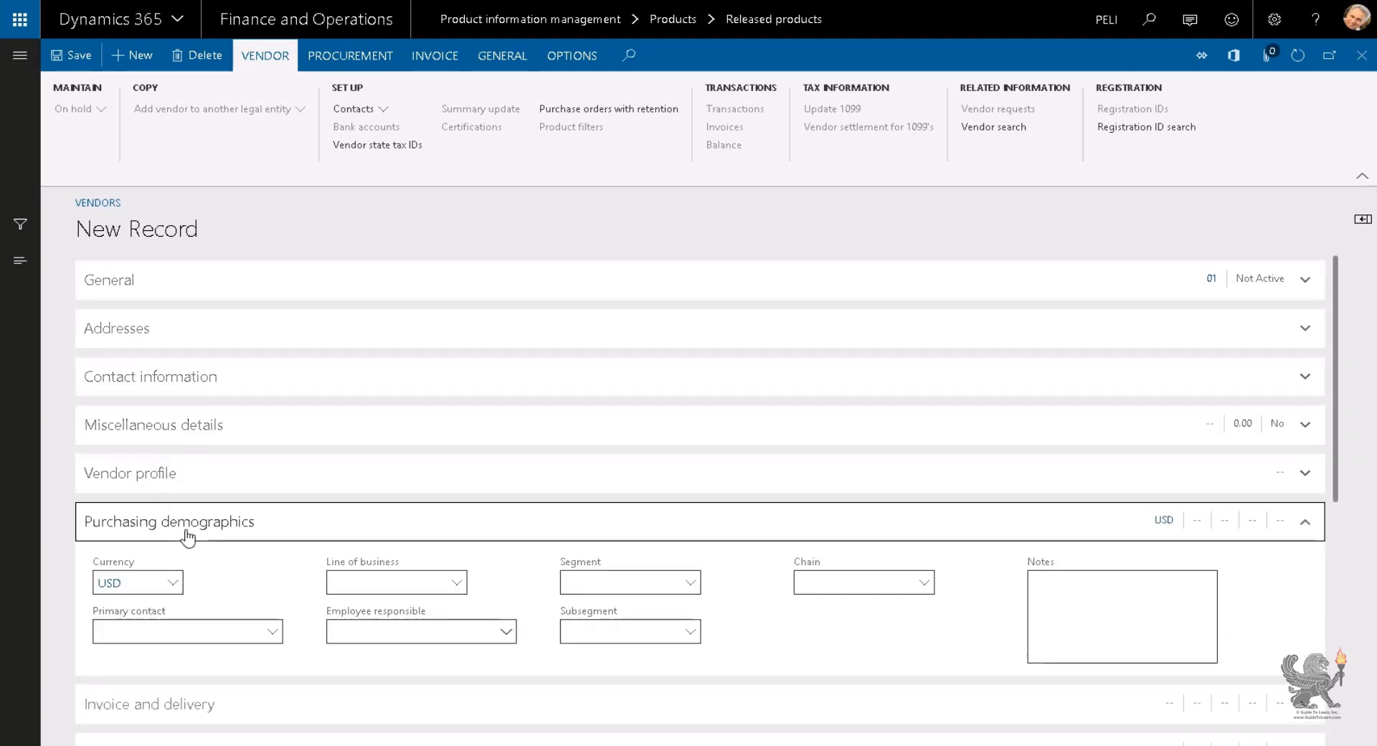
scroll(222, 531, "down", 5)
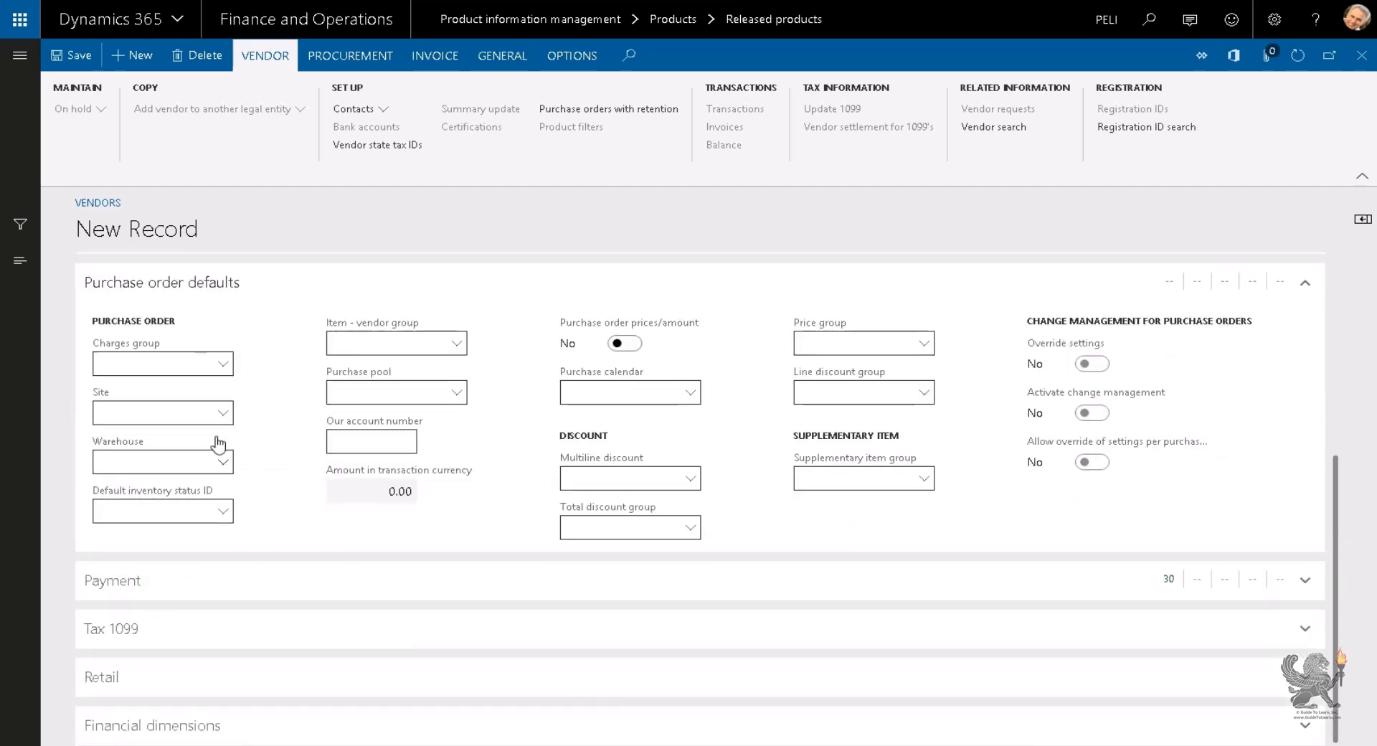
left_click(183, 280)
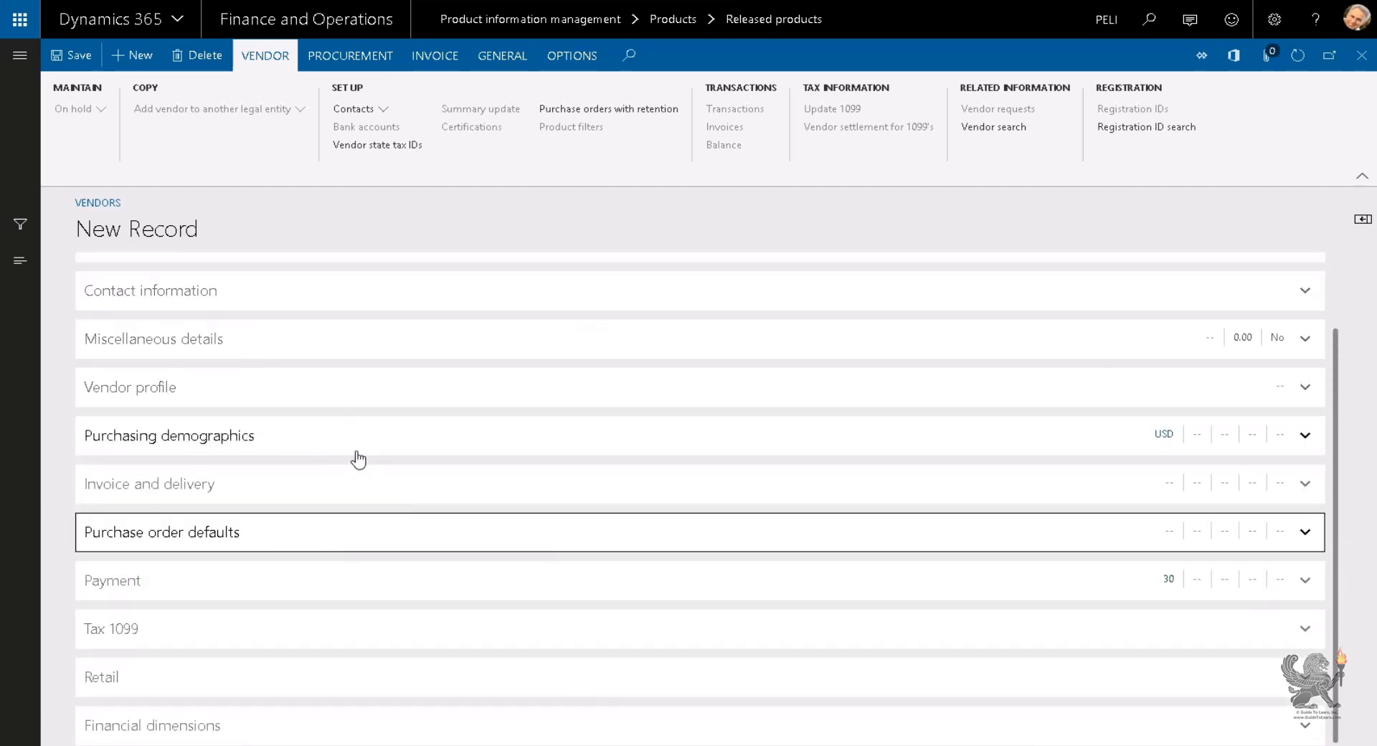
Step: From the vendor's payment settings, create the method of payment Chk and set its period to Total
left_click(252, 582)
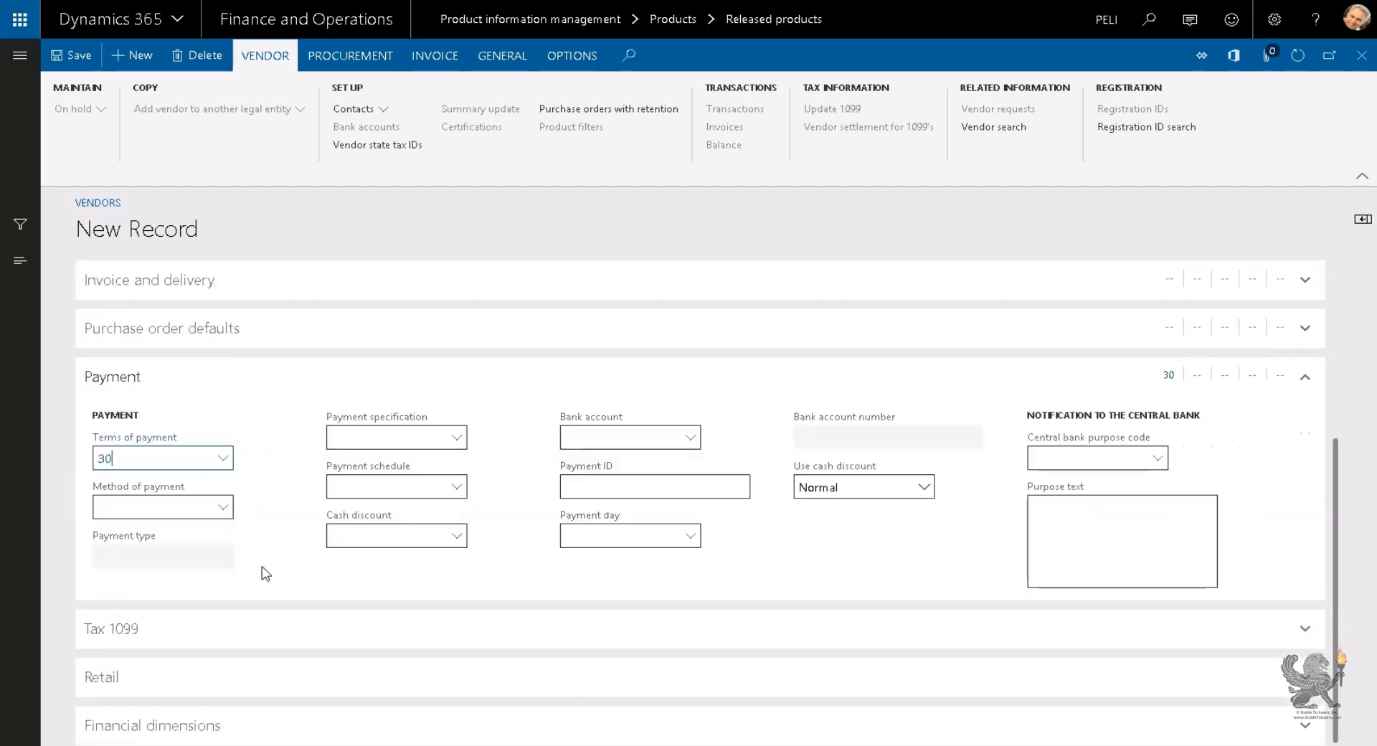
left_click(223, 507)
left_click(223, 509)
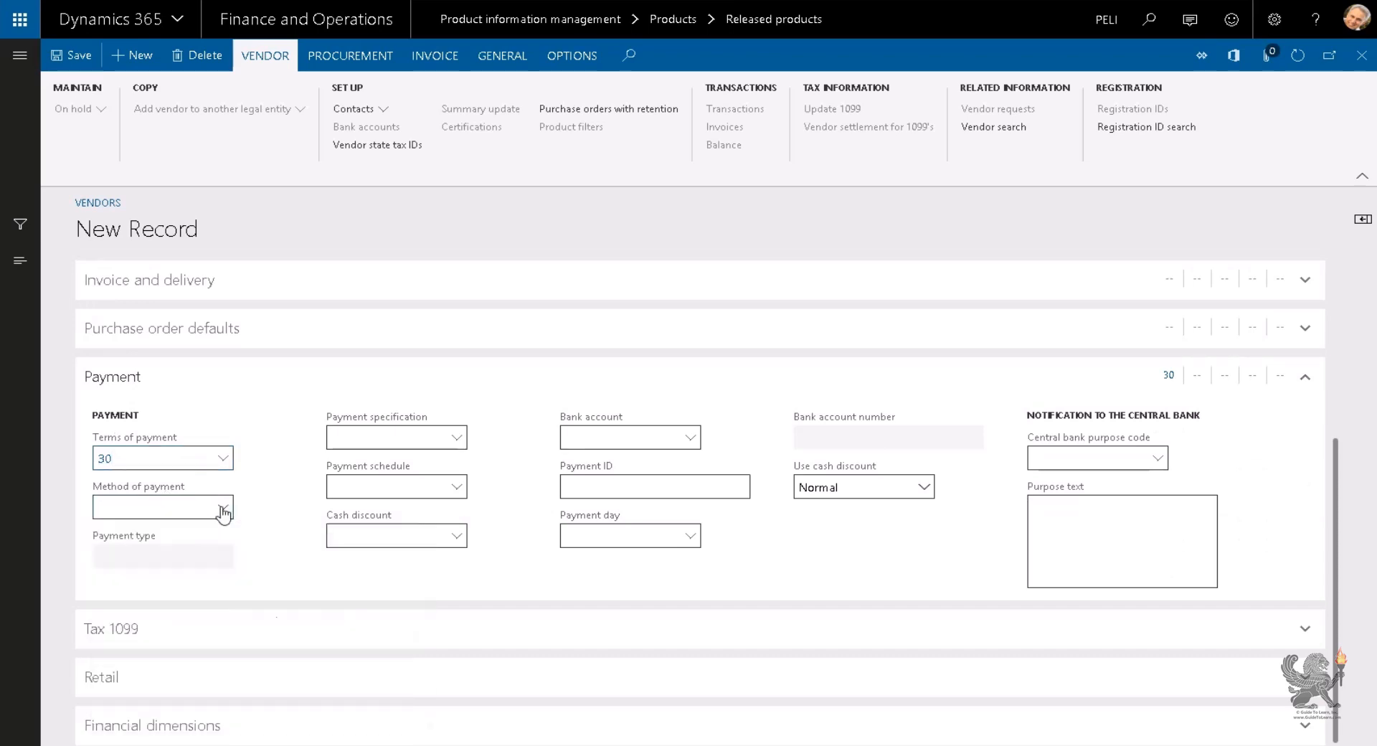
right_click(223, 510)
left_click(283, 603)
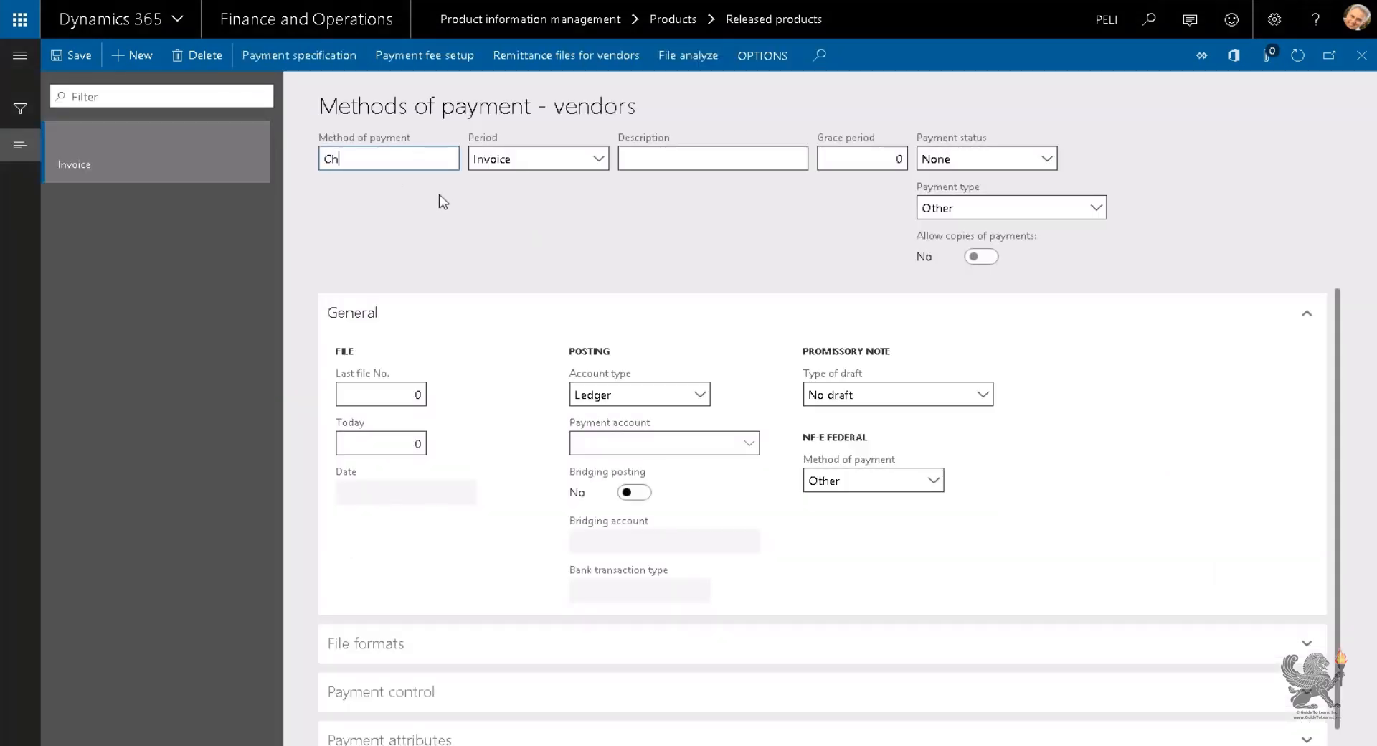
type("Chk")
key("Tab")
left_click(598, 159)
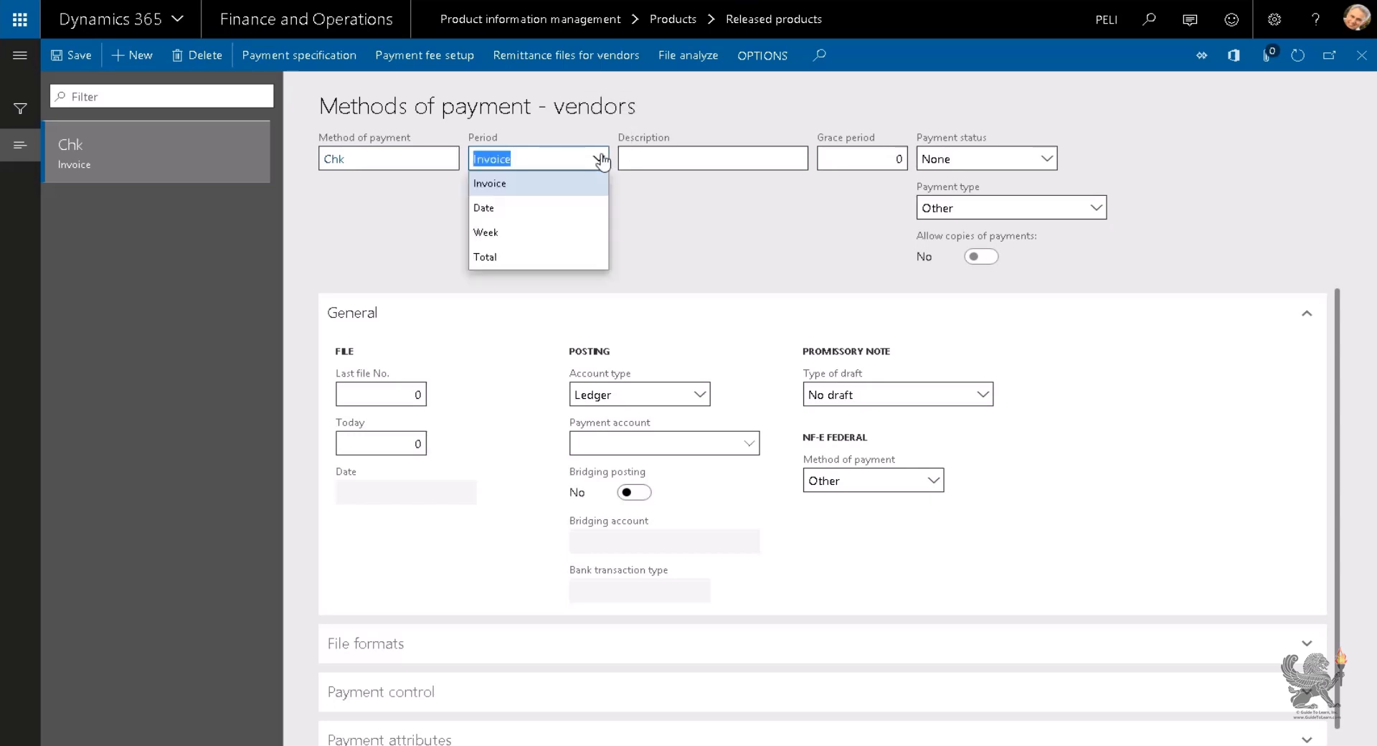
left_click(529, 257)
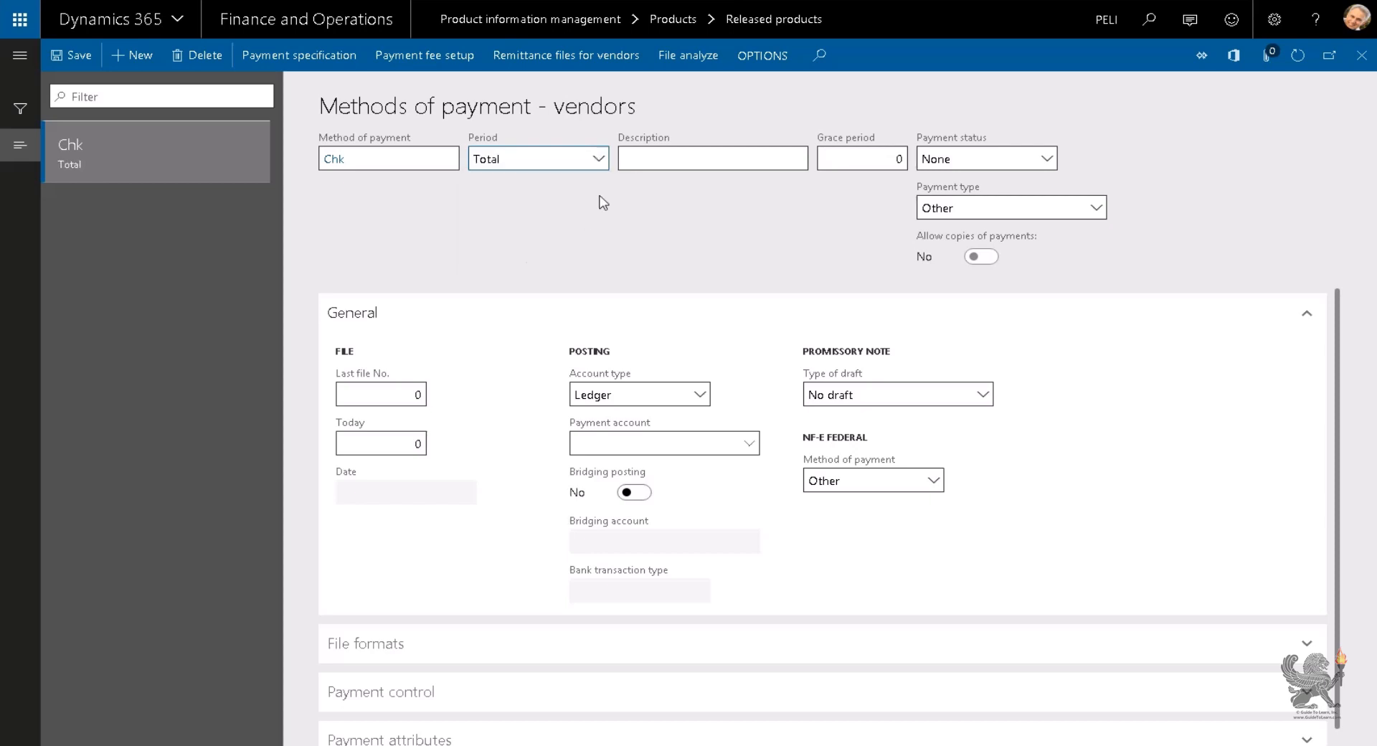
Step: Describe the payment method as Chk and post it to account type Bank with payment account OPER
left_click(661, 170)
left_click(702, 402)
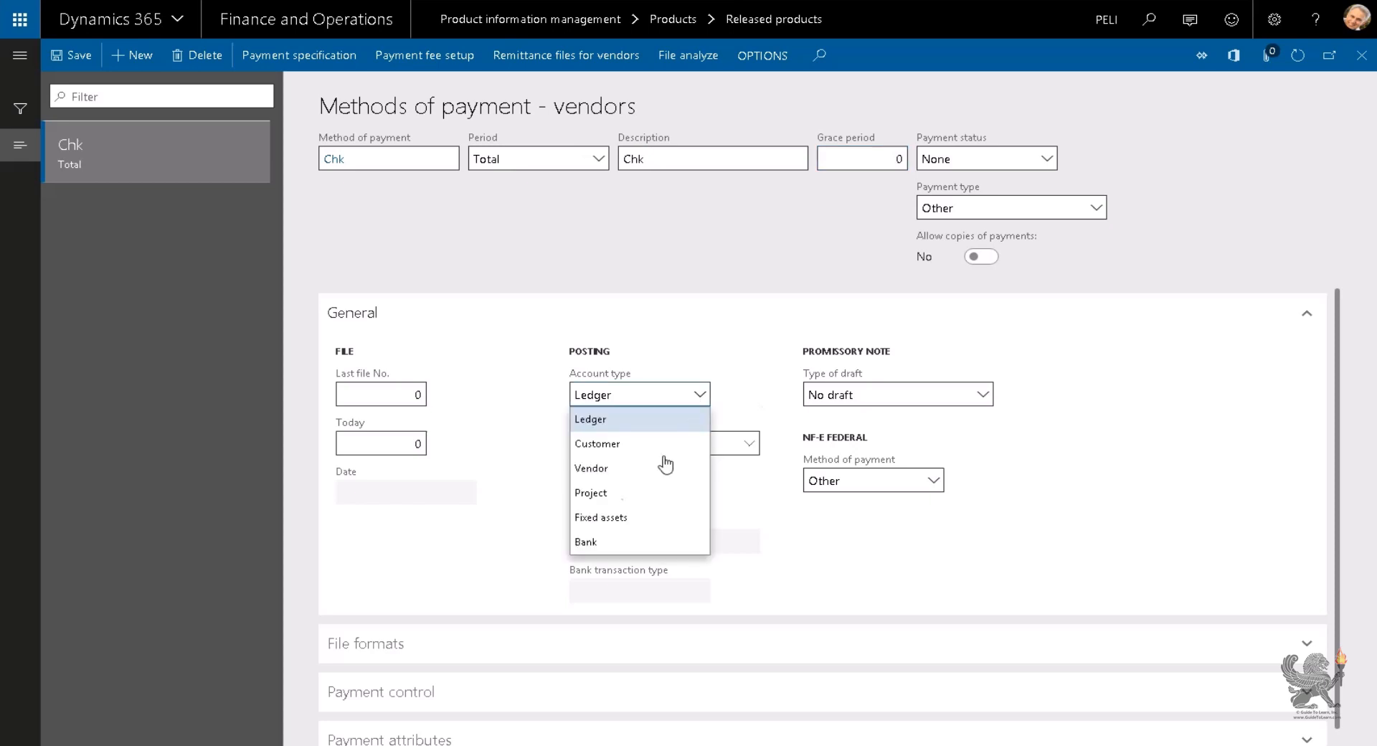
left_click(619, 545)
left_click(753, 445)
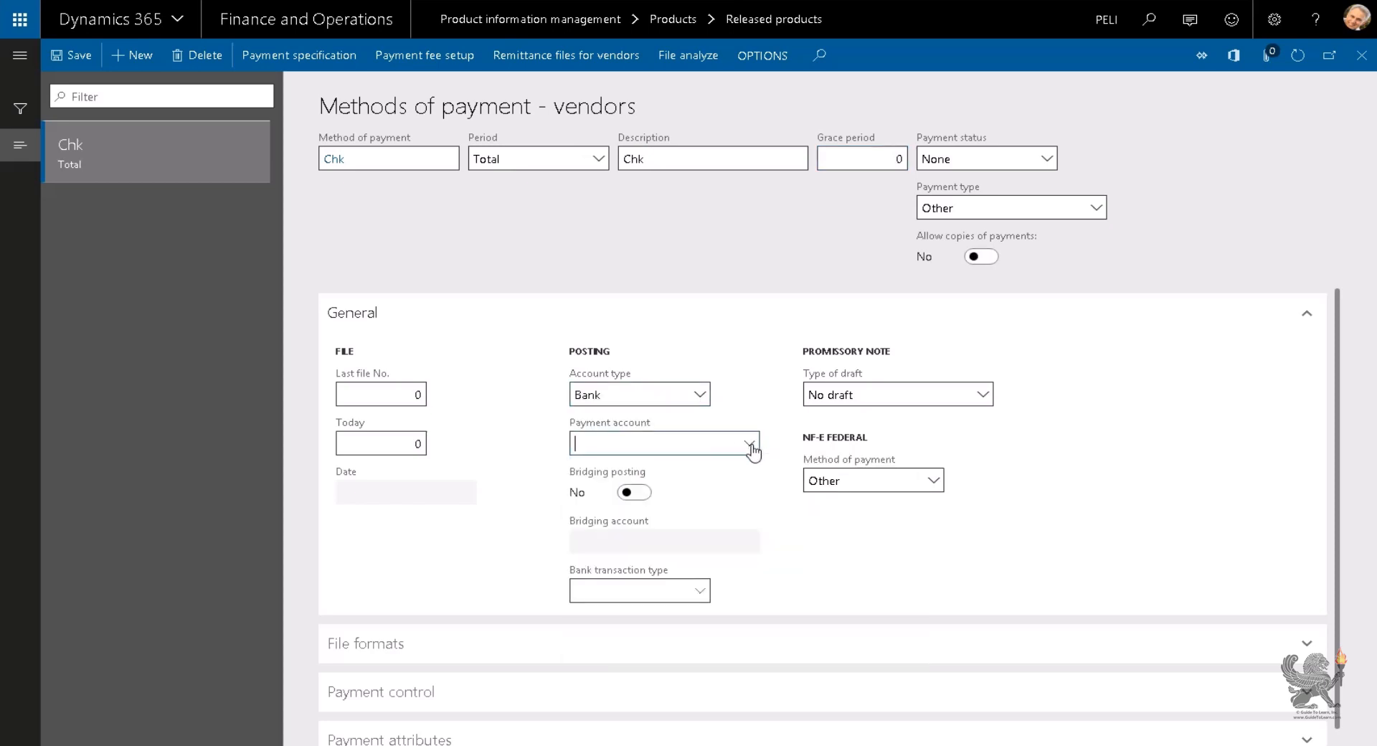
left_click(728, 494)
Step: Add Check to the available export file formats and choose it as the export format of payment method Chk
left_click(362, 316)
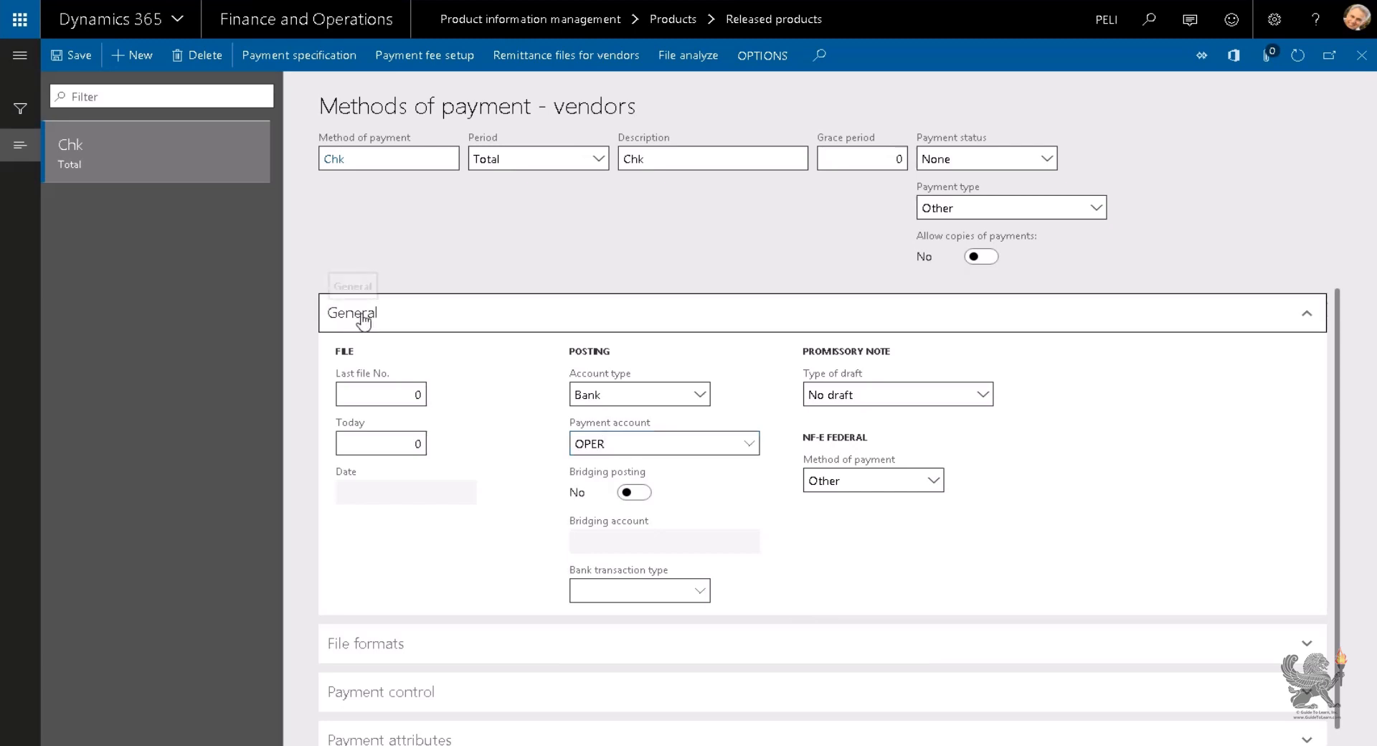
left_click(389, 373)
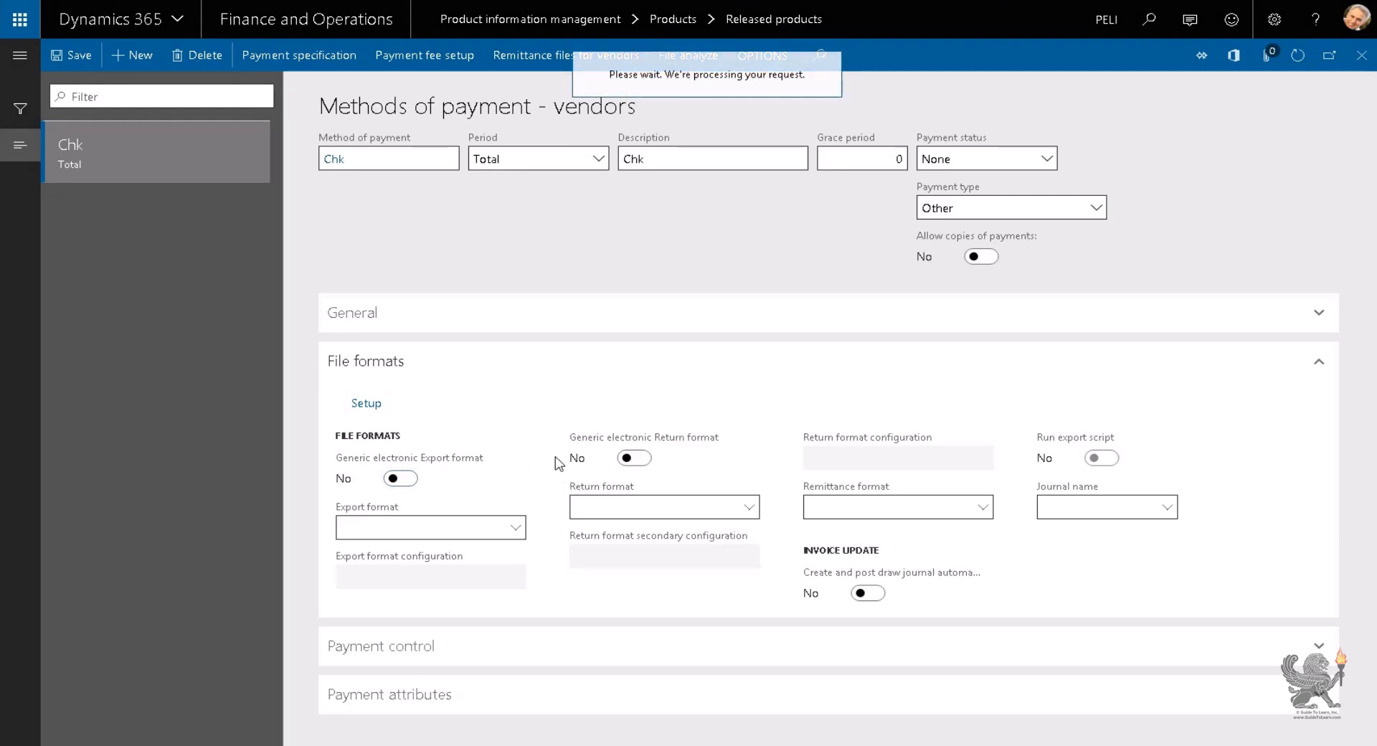
left_click(368, 403)
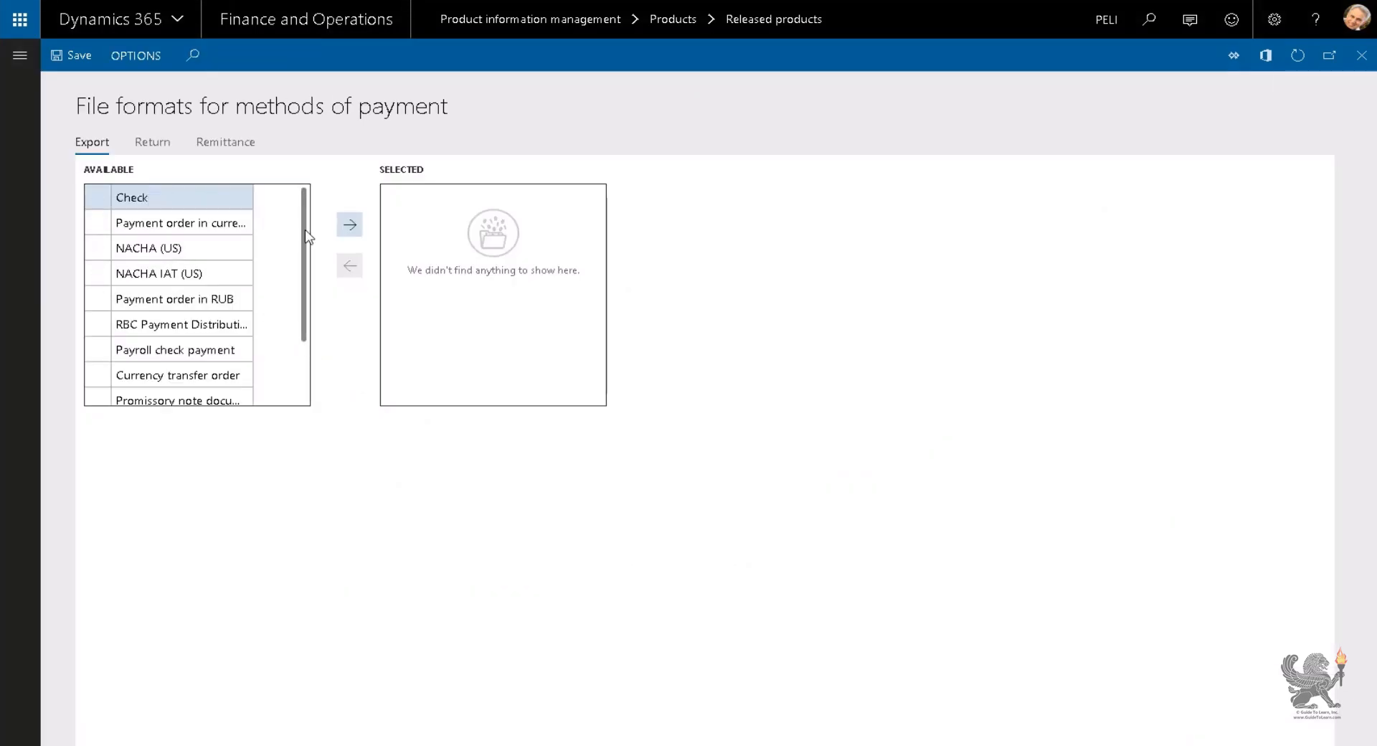
left_click(168, 196)
left_click(351, 226)
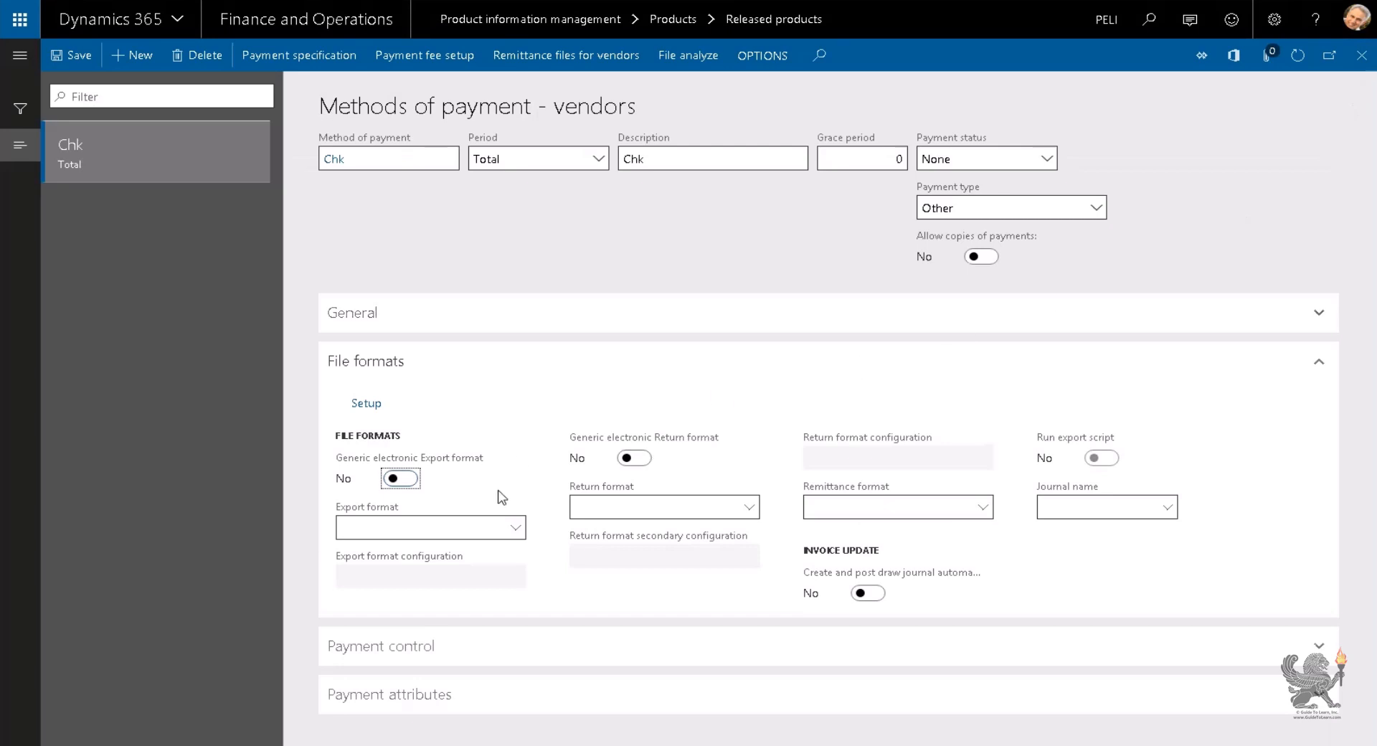
left_click(515, 528)
left_click(507, 581)
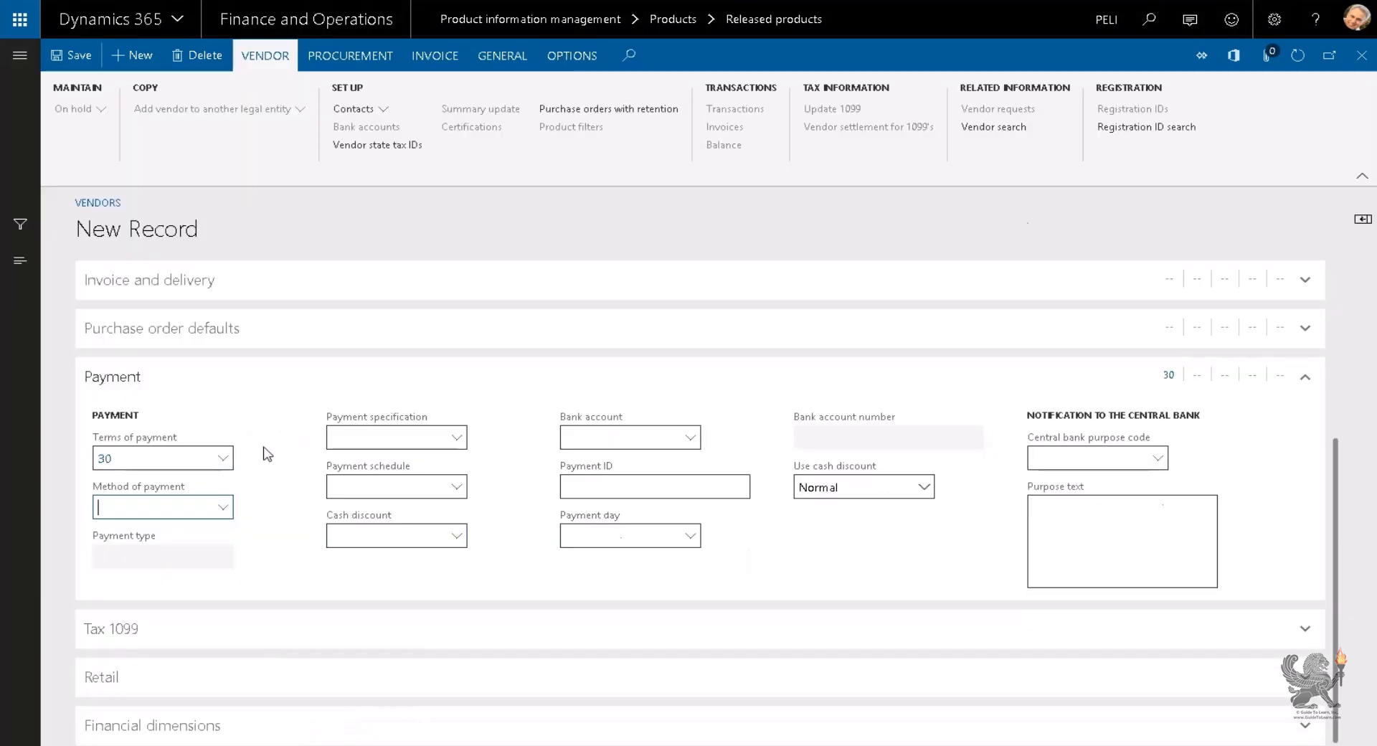
Step: Assign Chk as the vendor's method of payment and open the cash discount setup from the vendor's payment settings
left_click(222, 507)
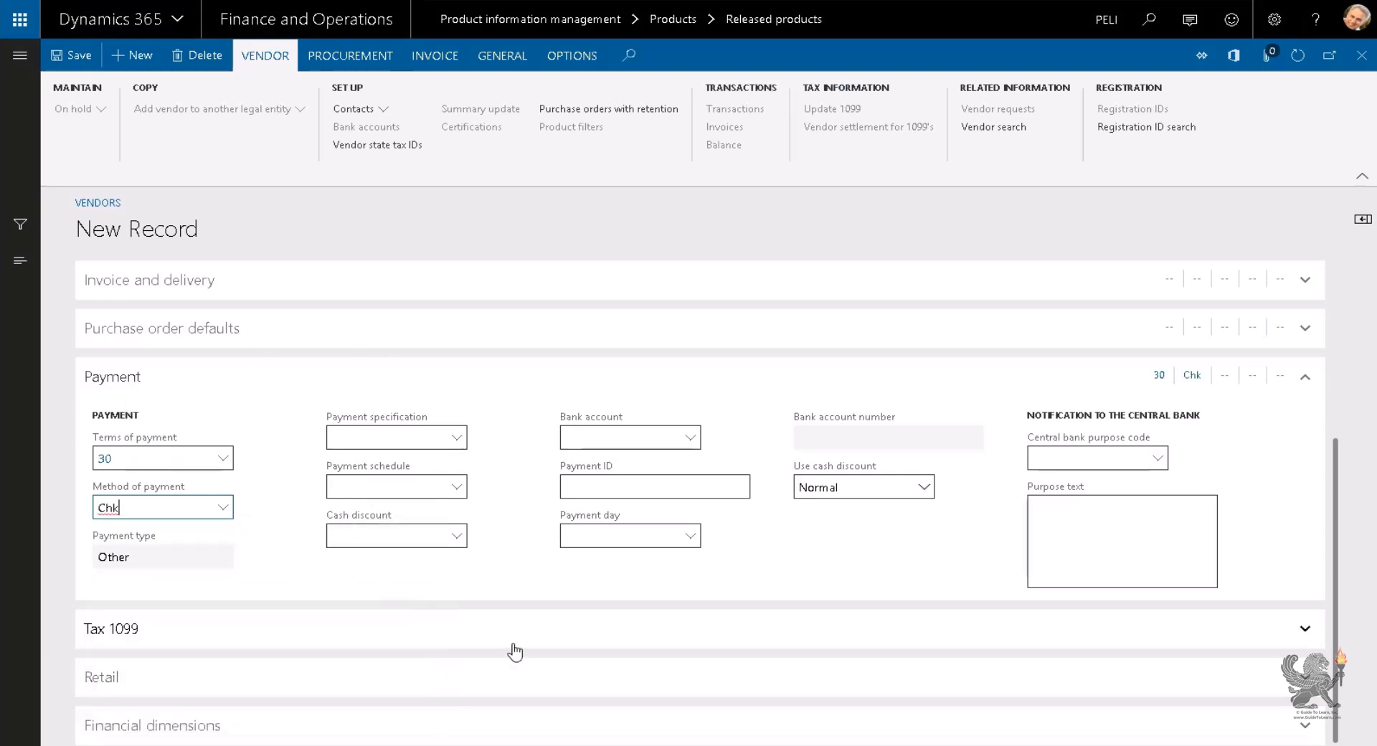
left_click(456, 537)
left_click(457, 537)
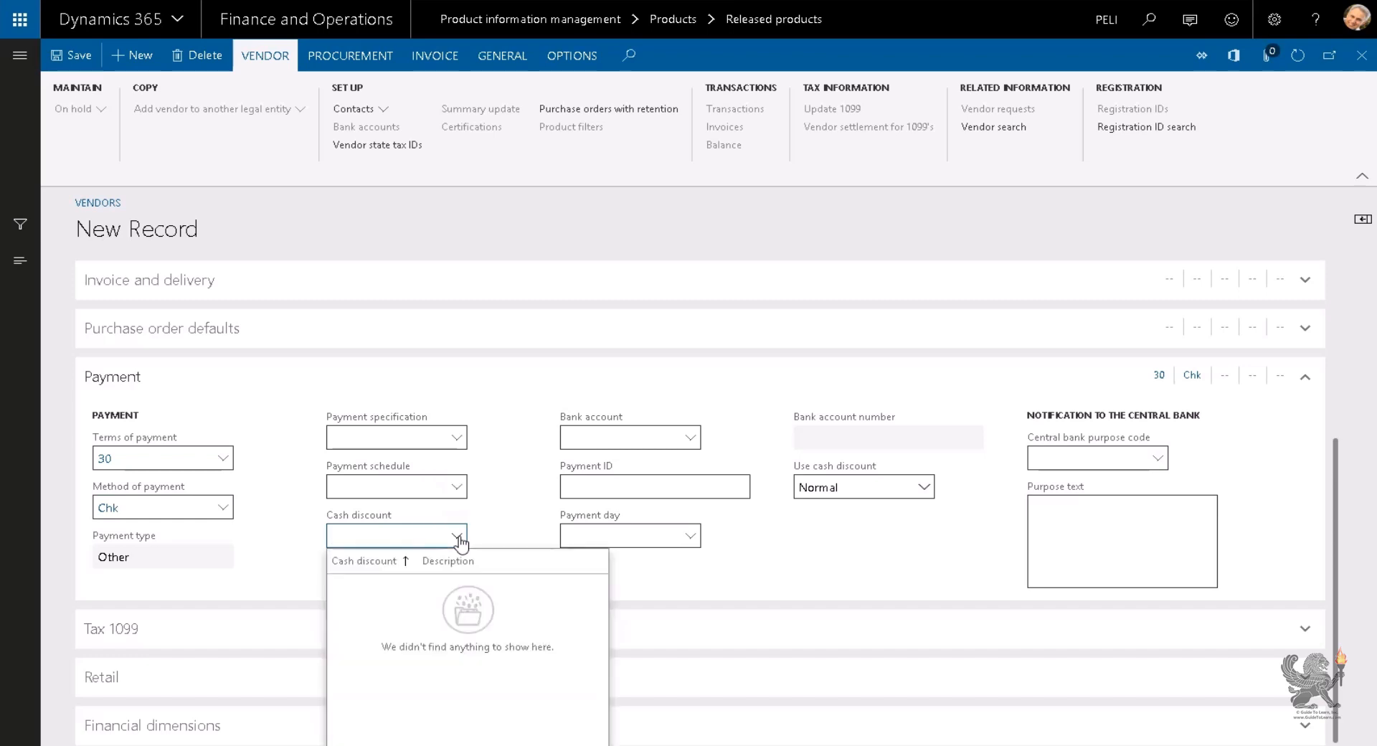
right_click(456, 538)
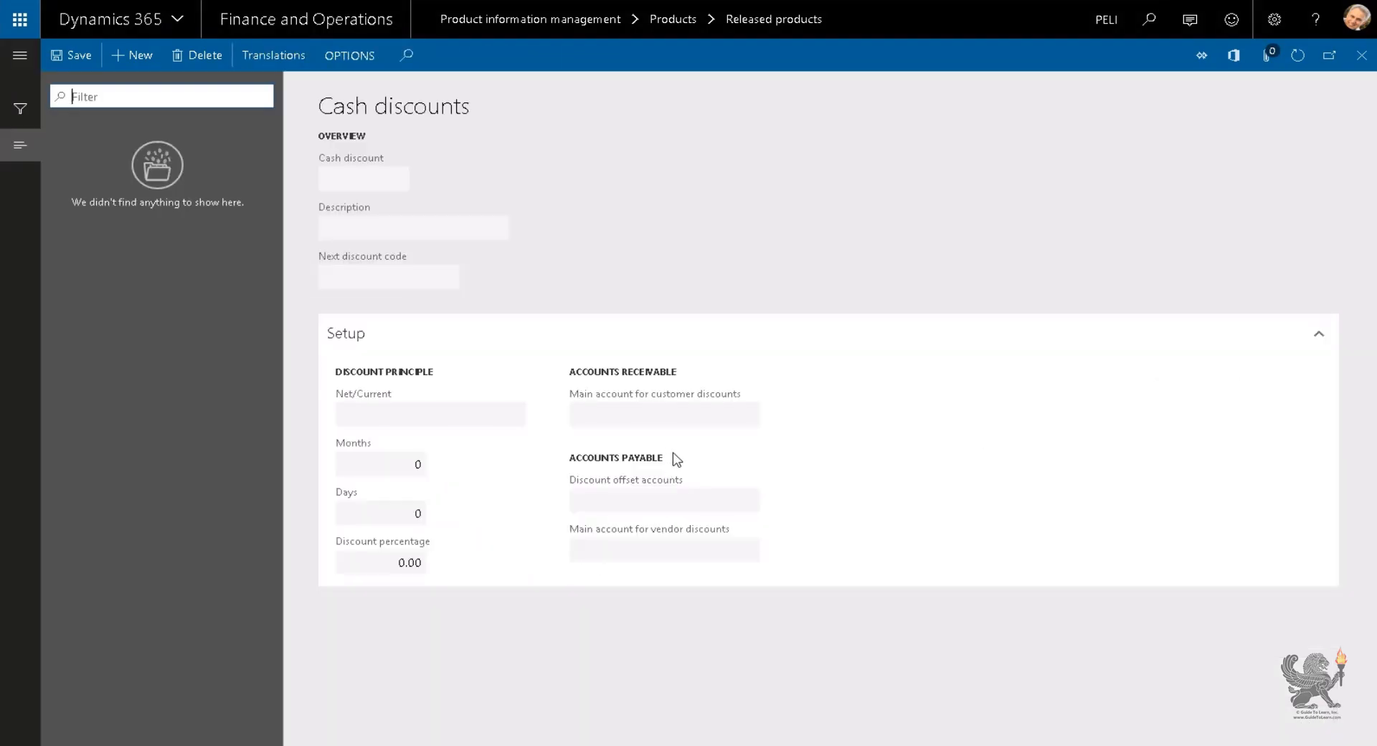
Step: Create cash discount 10%15D with 10 days and a discount percentage of 15
left_click(134, 56)
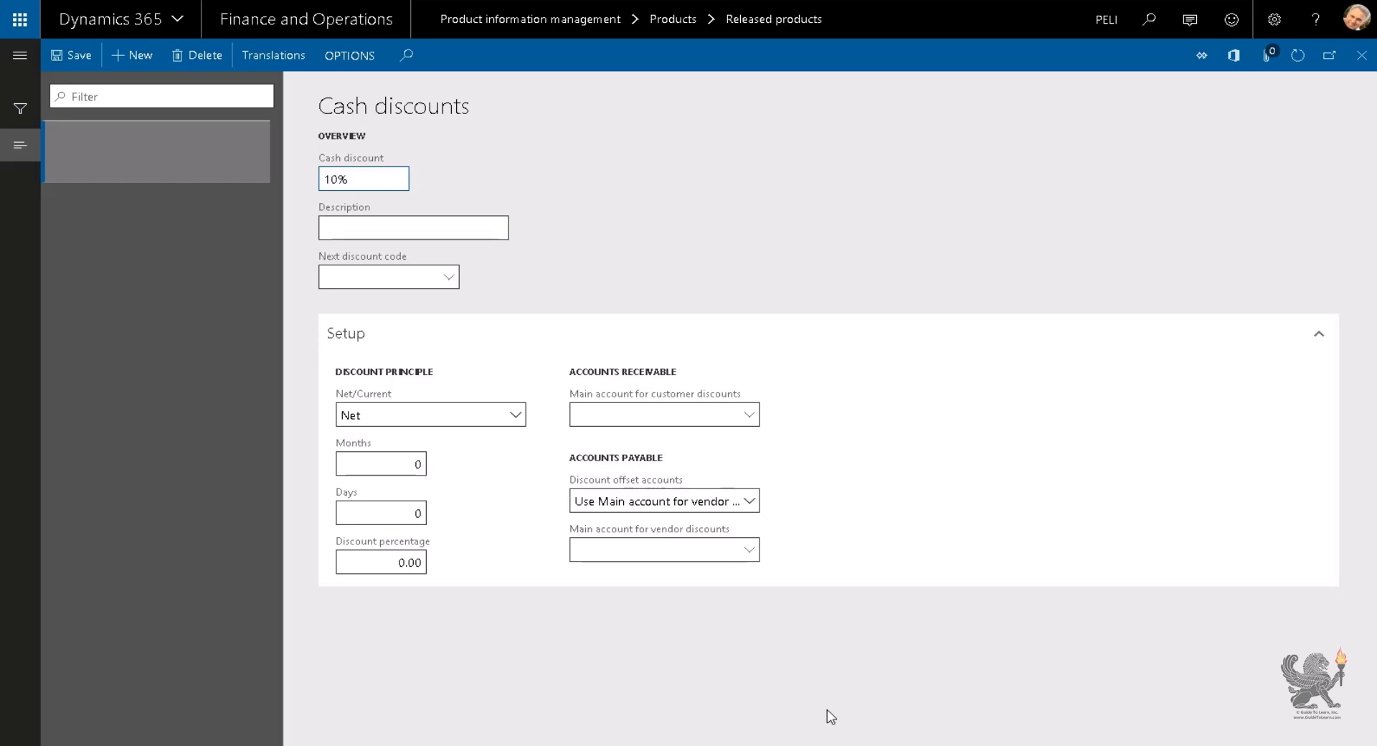
type("10%15D")
key("Tab")
left_click(404, 513)
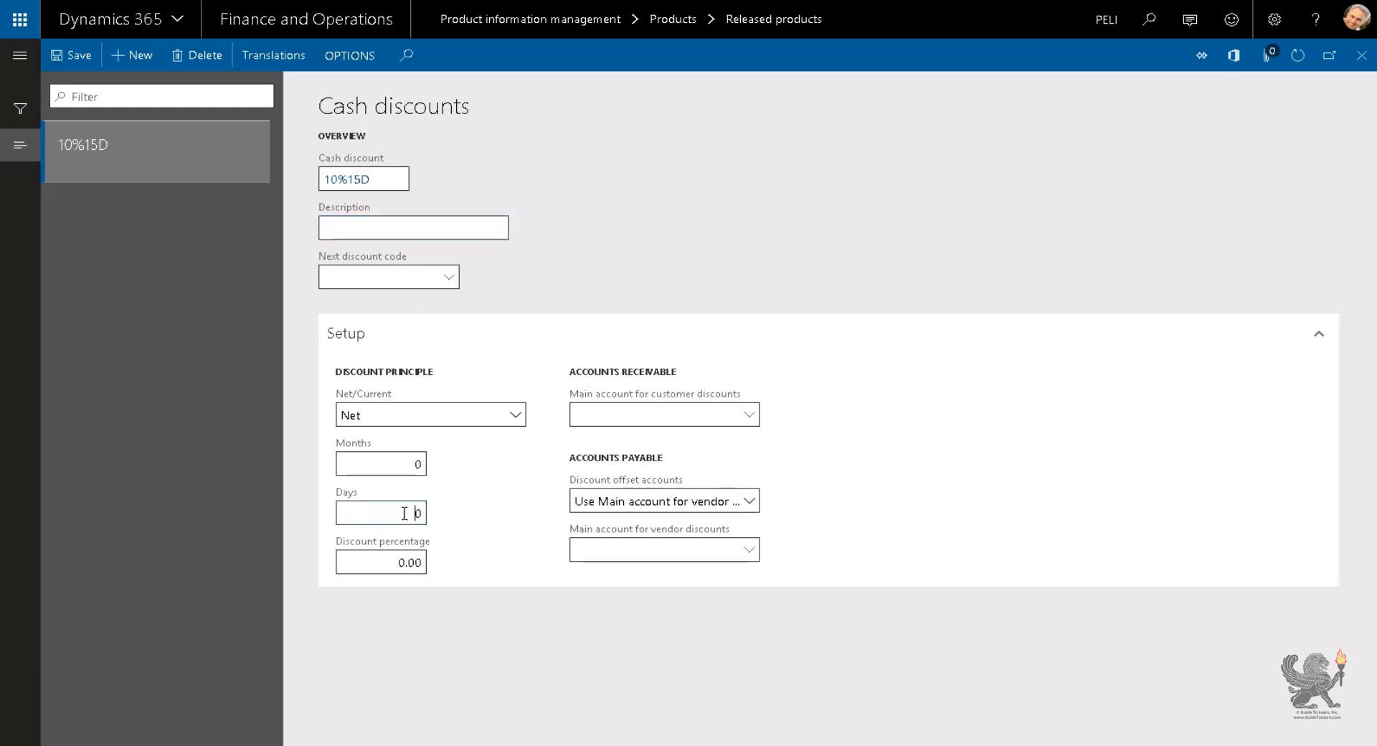
left_click(395, 566)
type("15")
key("Tab")
Step: Set the main account for customer discounts to 30000, Customer Cash Discount
left_click(750, 501)
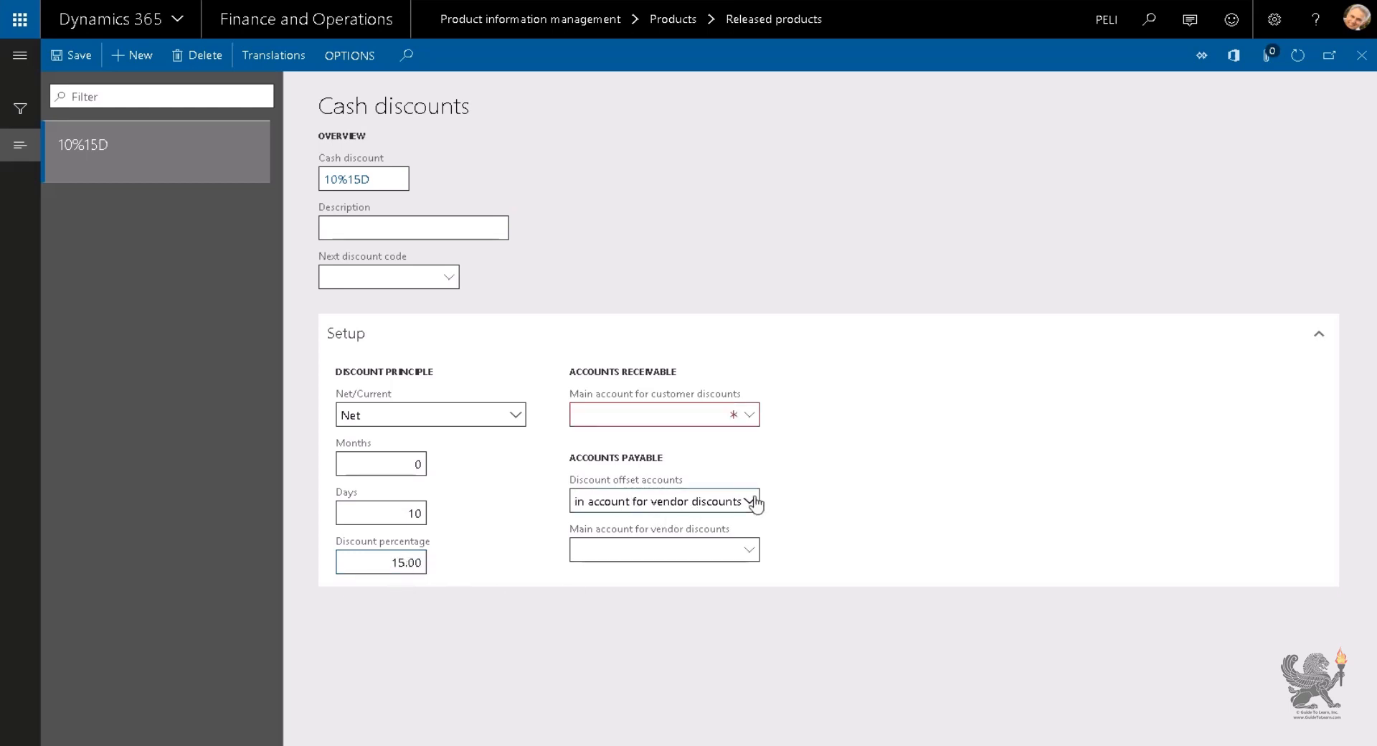
left_click(751, 414)
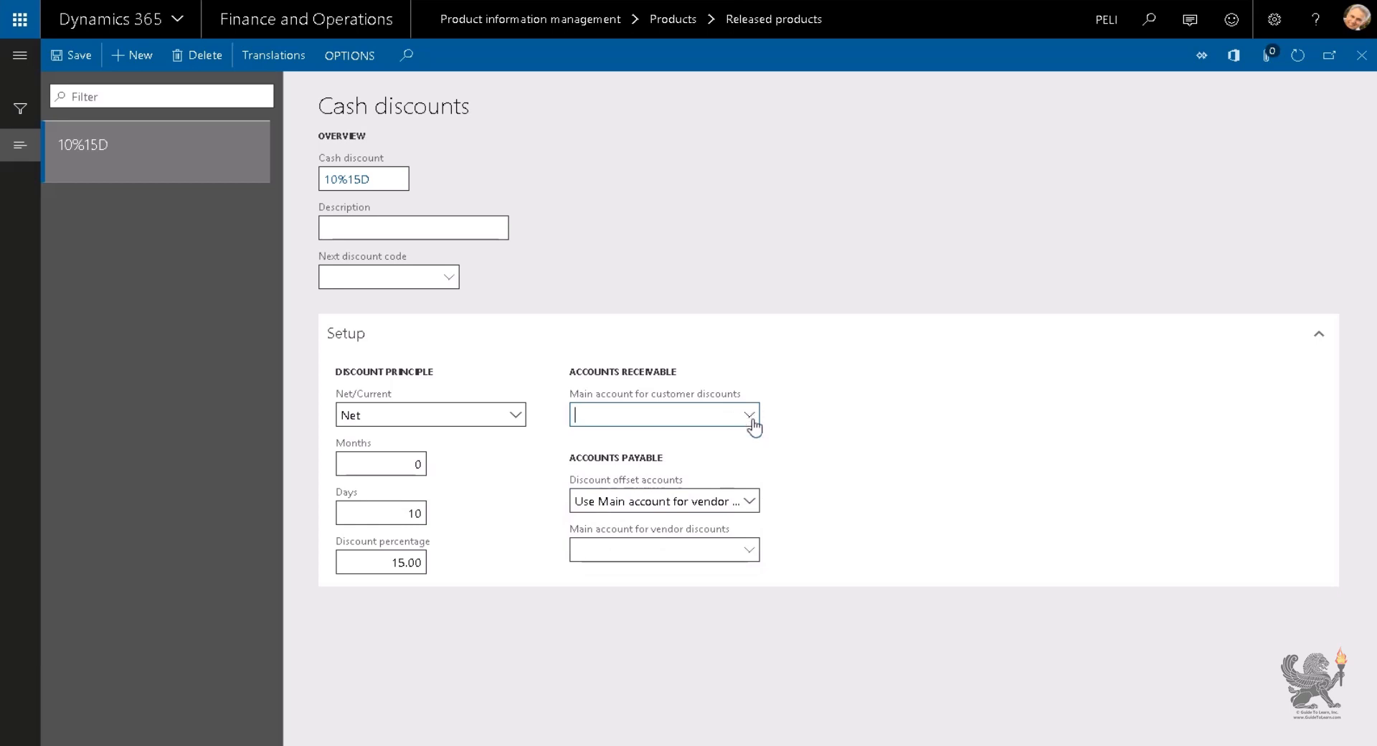
left_click(749, 416)
scroll(728, 502, "down", 3)
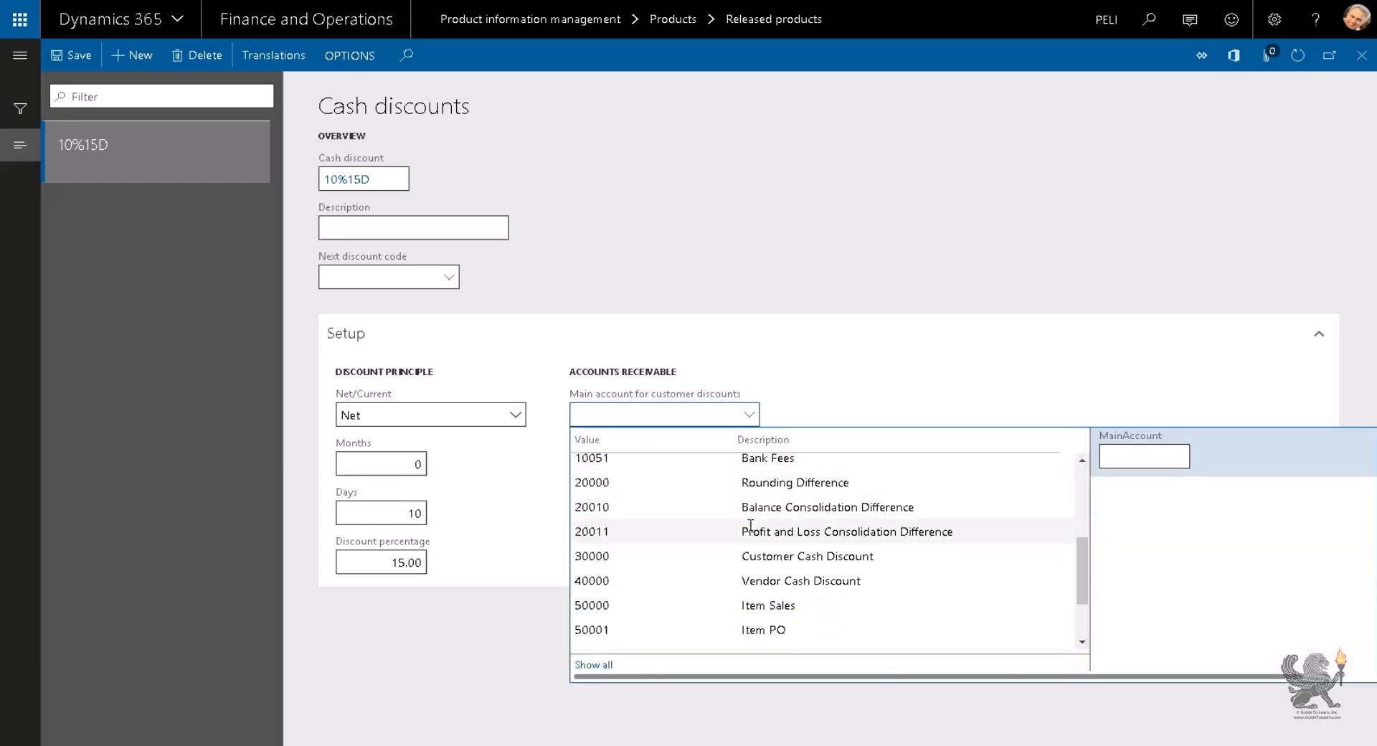
left_click(760, 557)
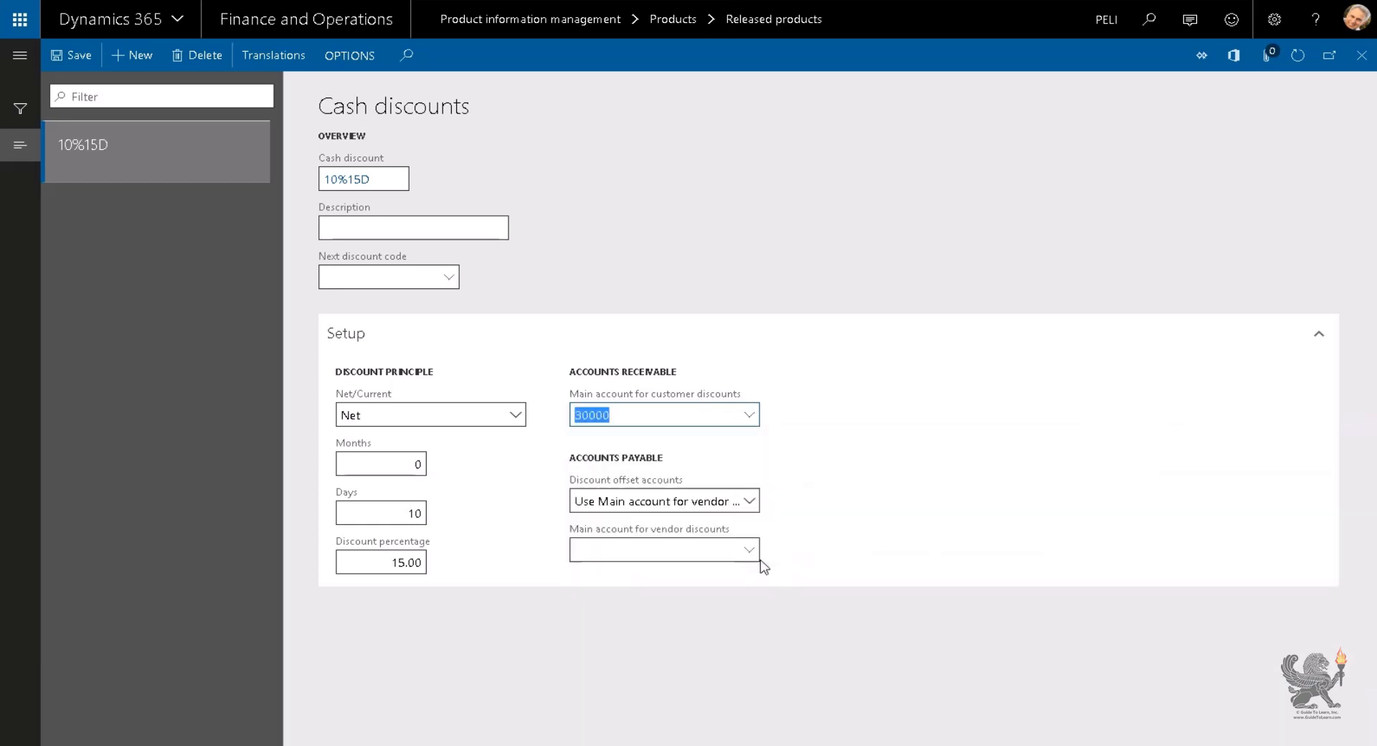
Step: Keep the discount offset on the main account for vendor discounts, set that account to 40000, and return to the vendor
left_click(751, 501)
left_click(739, 526)
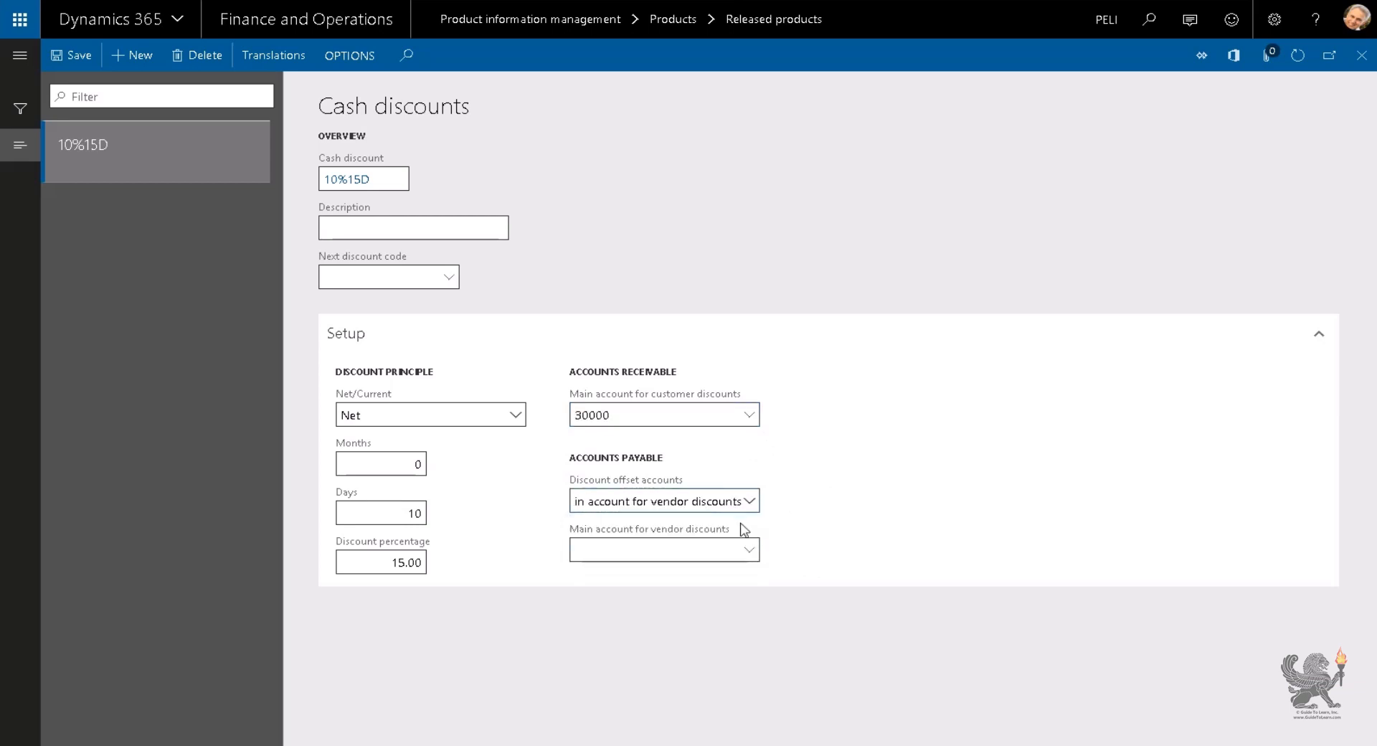
left_click(748, 550)
scroll(785, 448, "down", 5)
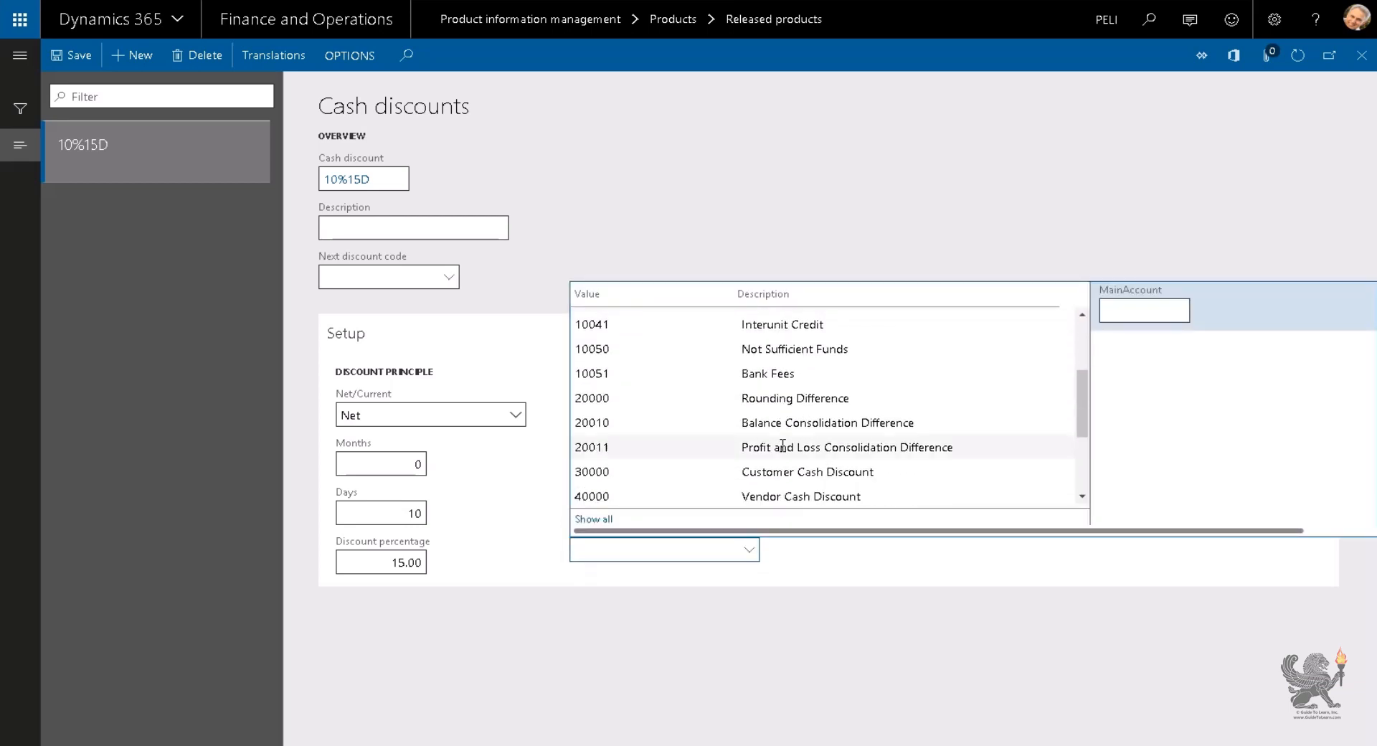
left_click(807, 399)
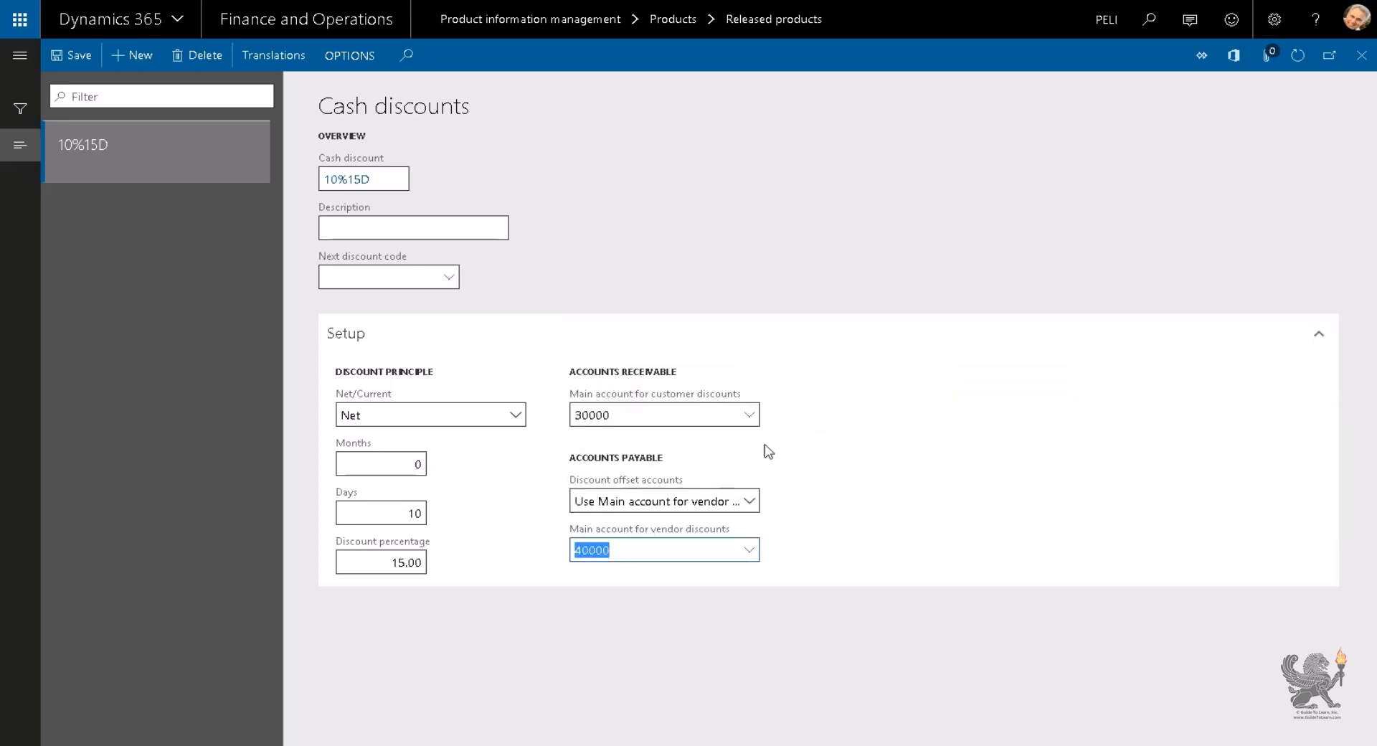
left_click(485, 536)
left_click(1361, 55)
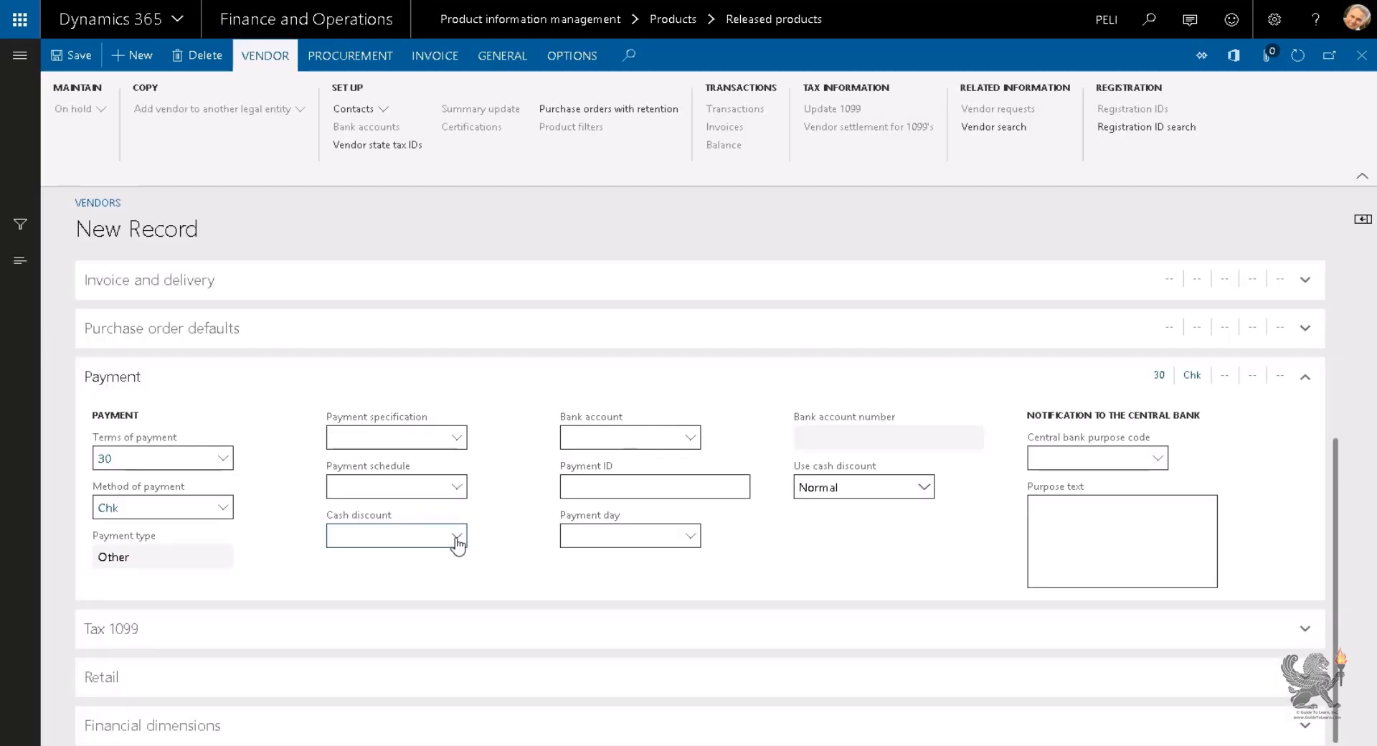
Step: Assign cash discount 10%15D to the vendor and collapse its payment settings
left_click(456, 538)
left_click(417, 586)
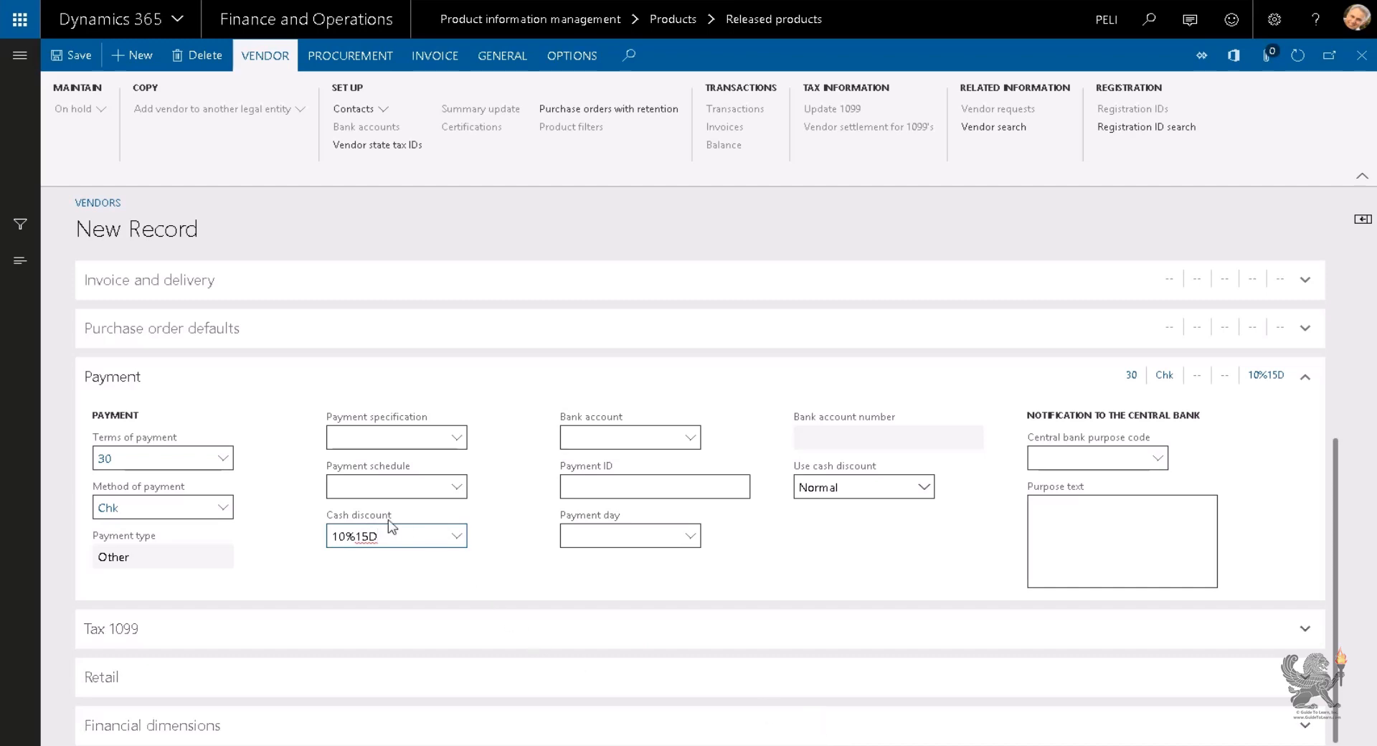
left_click(154, 379)
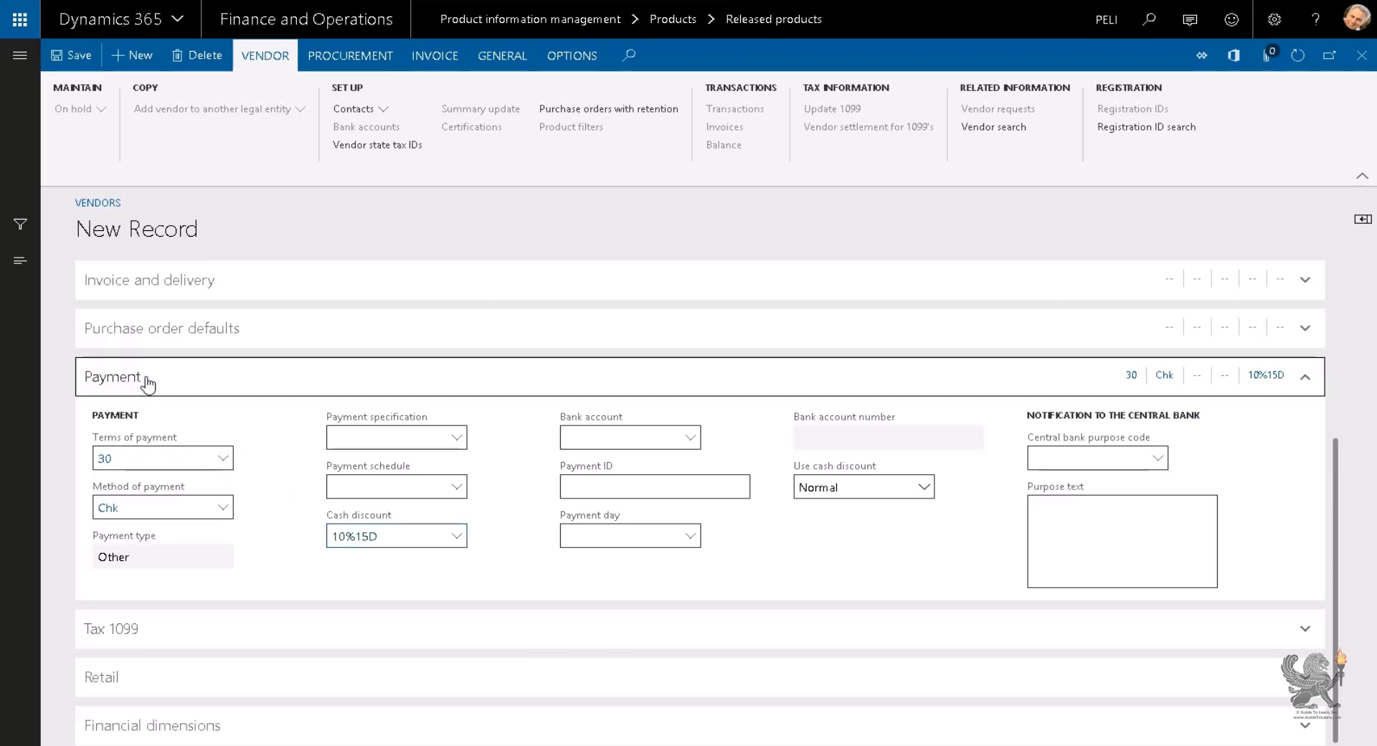
Step: Set the vendor's PelicanServiceType financial dimension to Training and close the vendor record
left_click(208, 726)
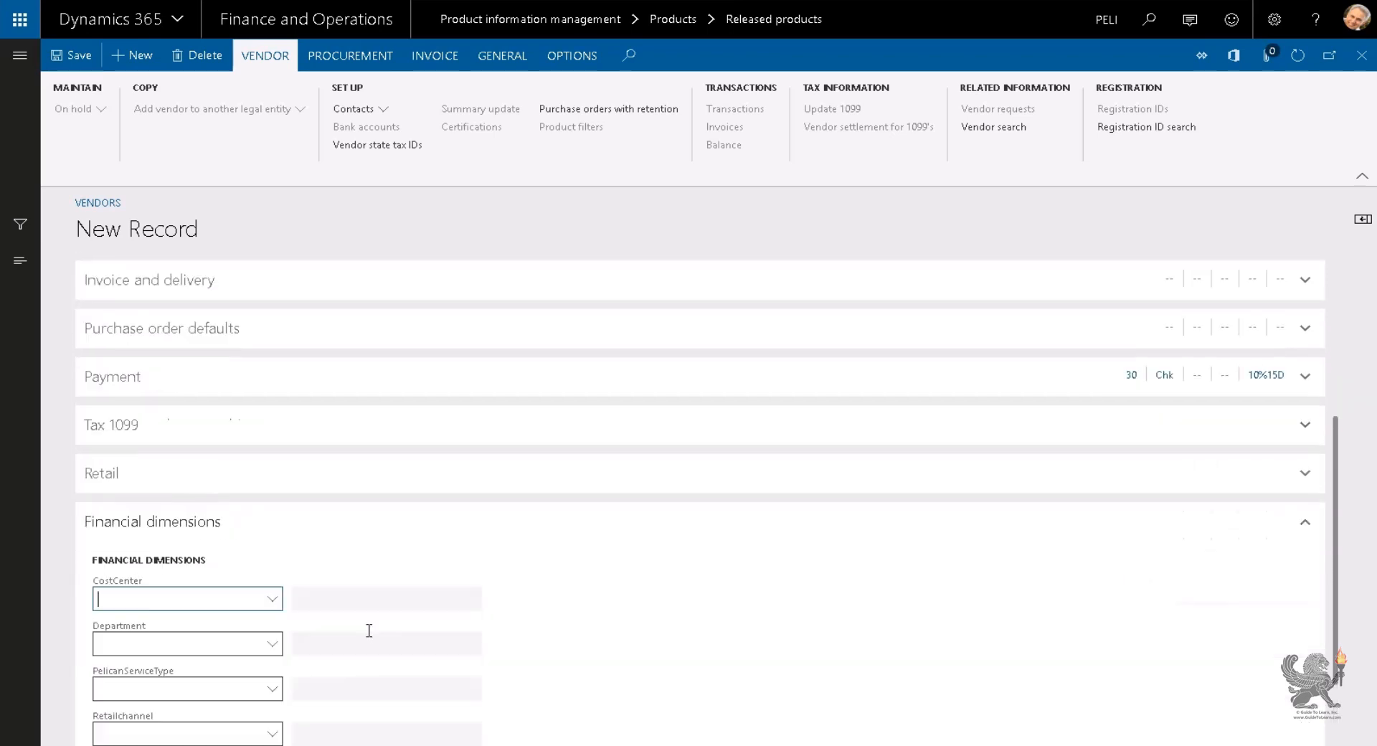
left_click(269, 691)
left_click(269, 691)
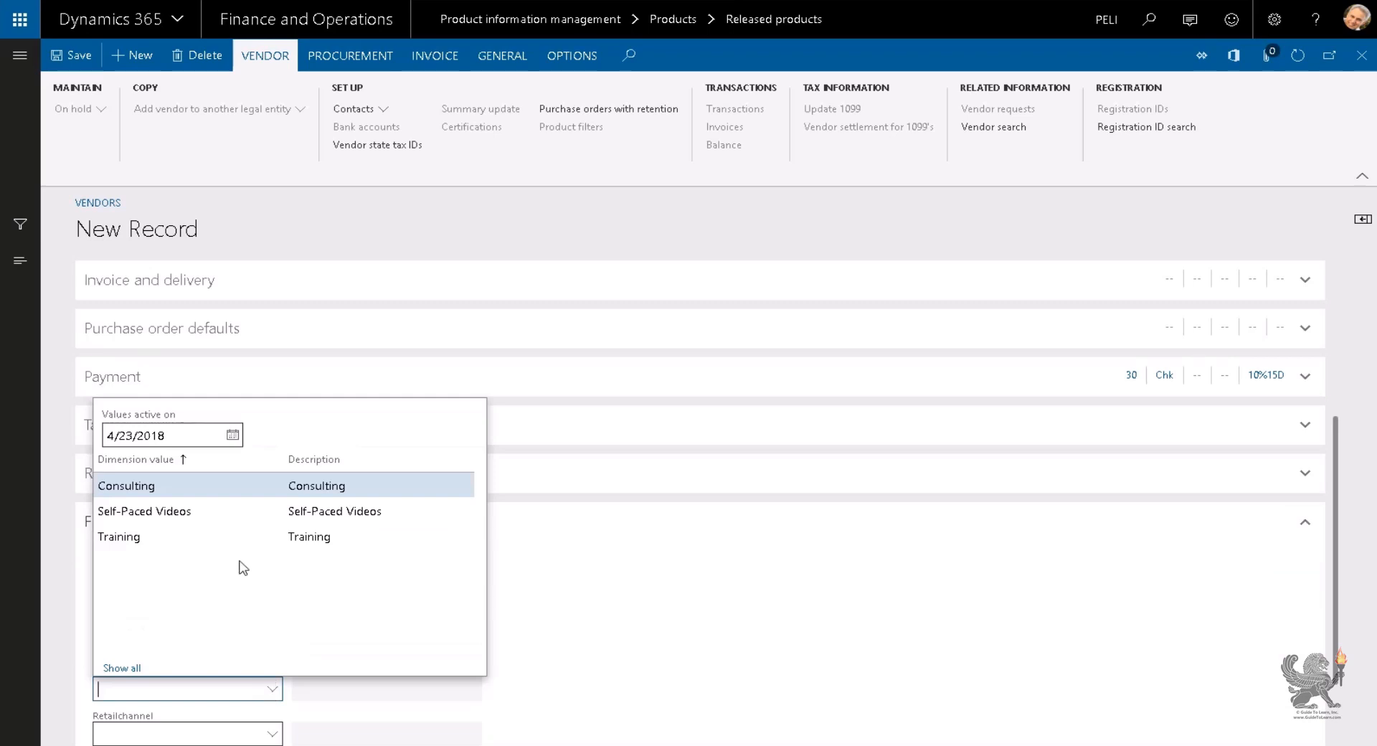
left_click(232, 538)
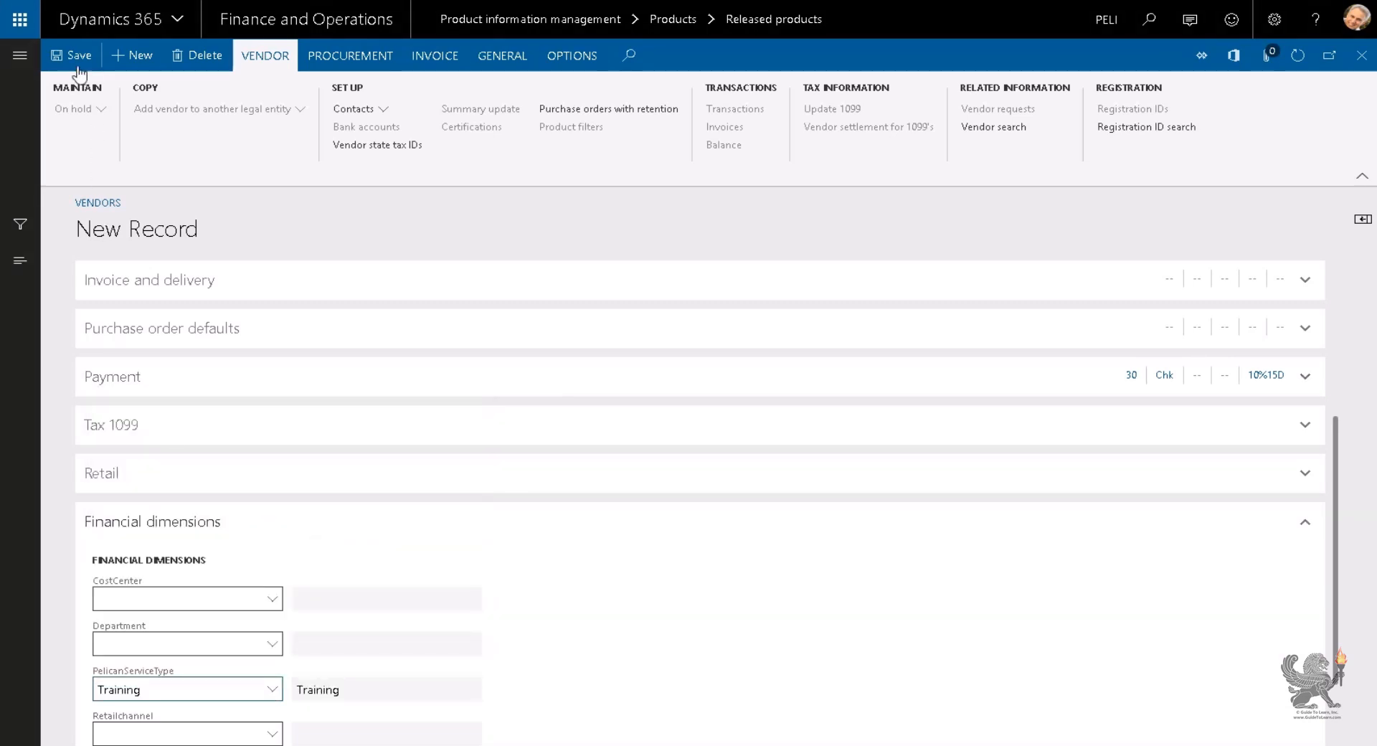
left_click(1362, 56)
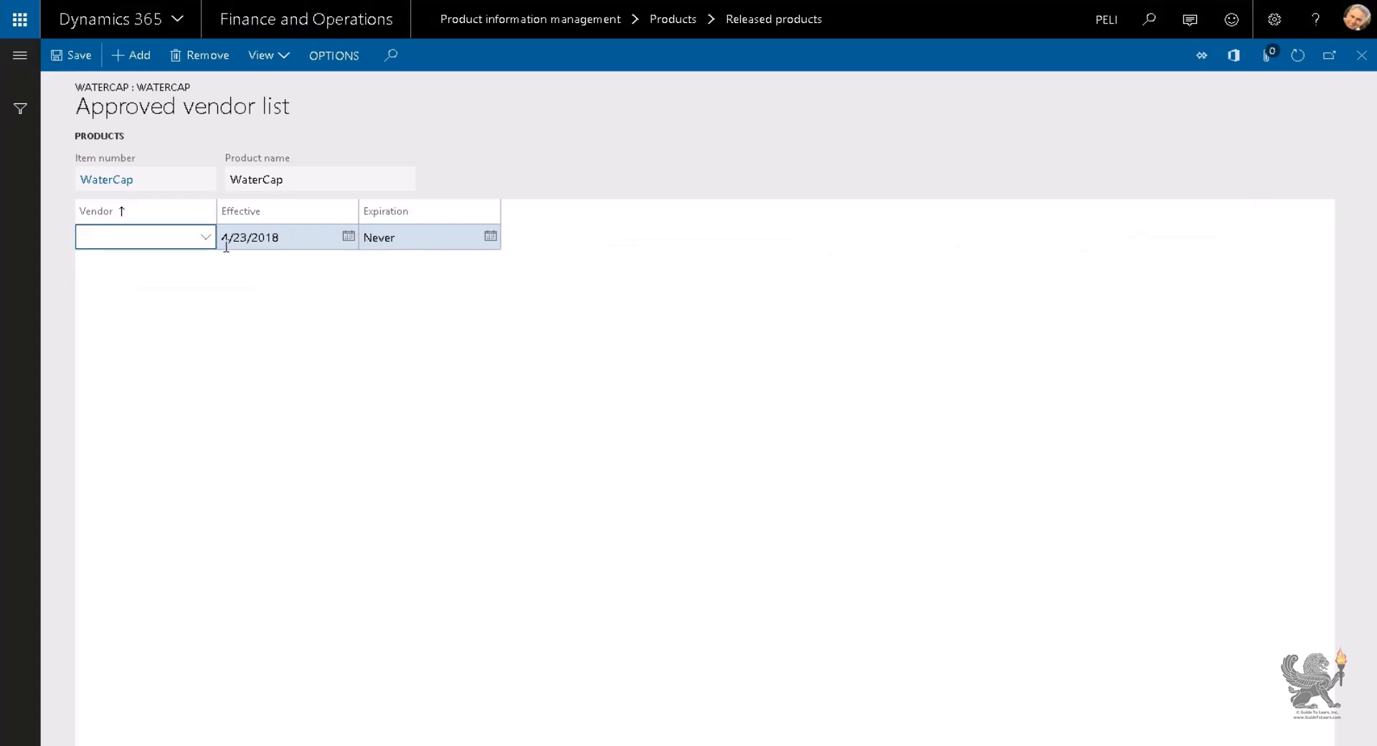
Step: Add the GuidetoSell vendor to WaterCap's approved vendor list, save it and return to the product
left_click(207, 242)
left_click(195, 287)
left_click(75, 55)
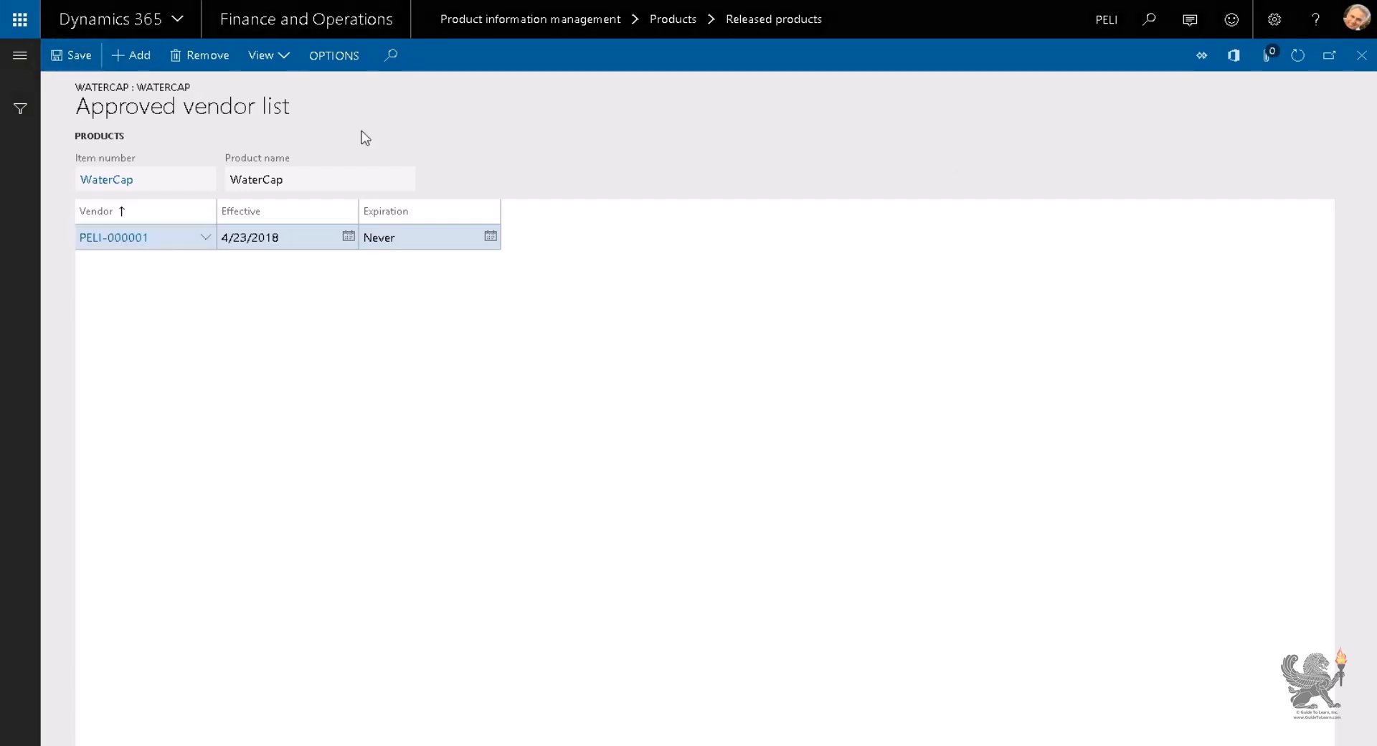
left_click(1362, 56)
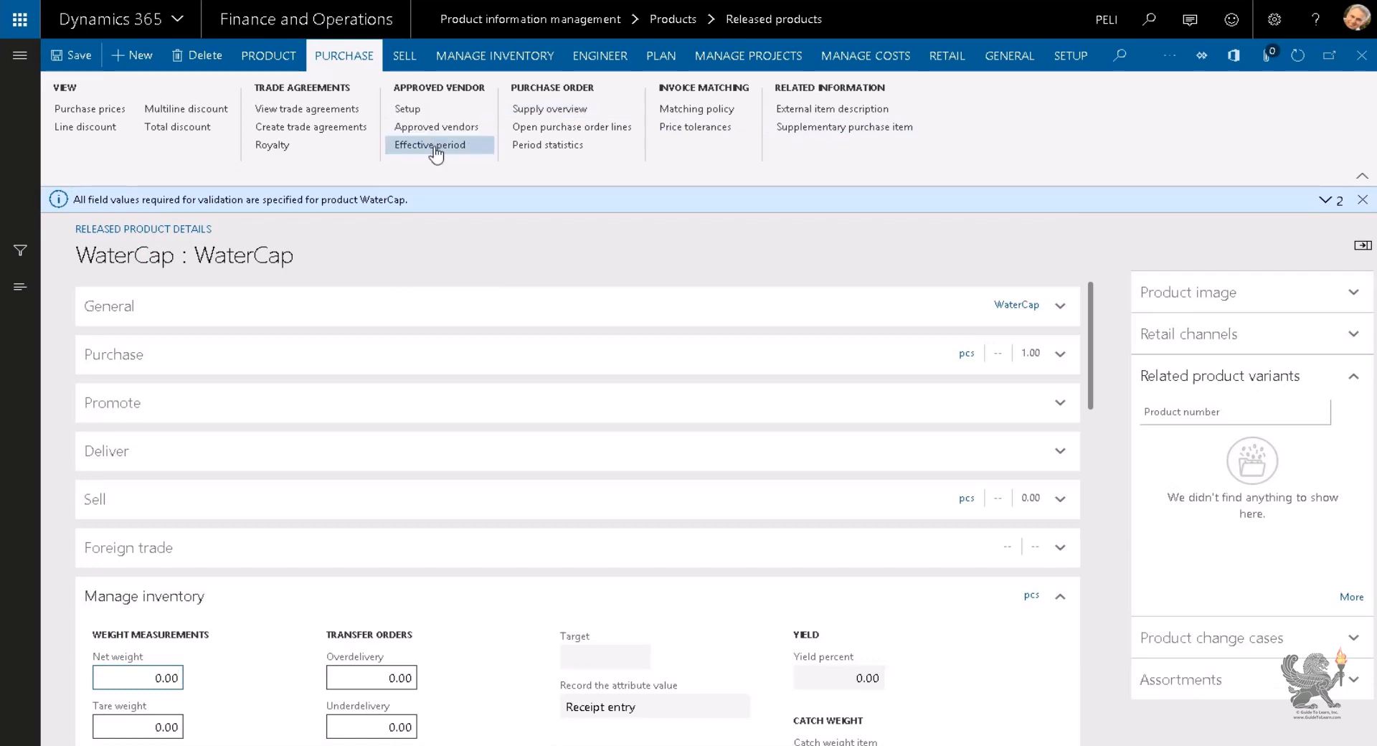
Step: Try the Warning only approved vendor check method on WaterCap's item model group STD and set it back to No check
left_click(394, 291)
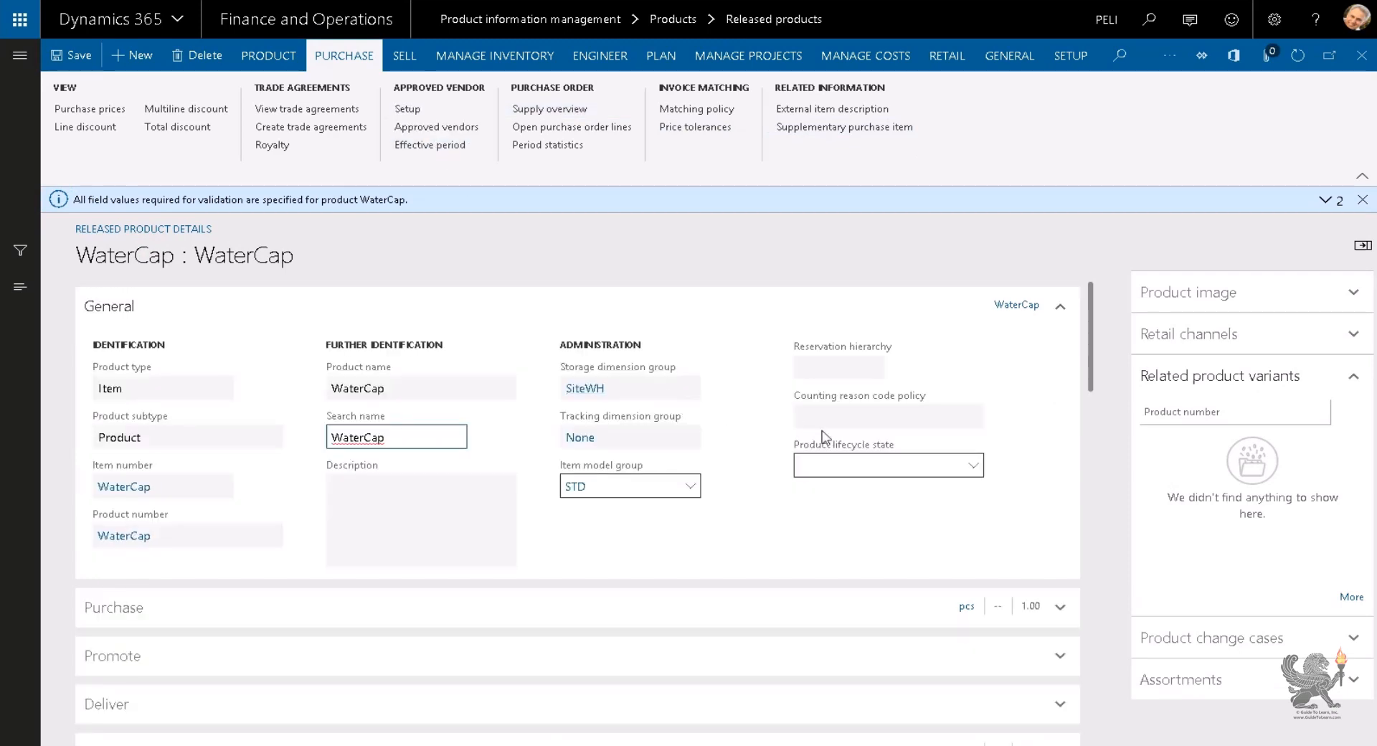
left_click(575, 488)
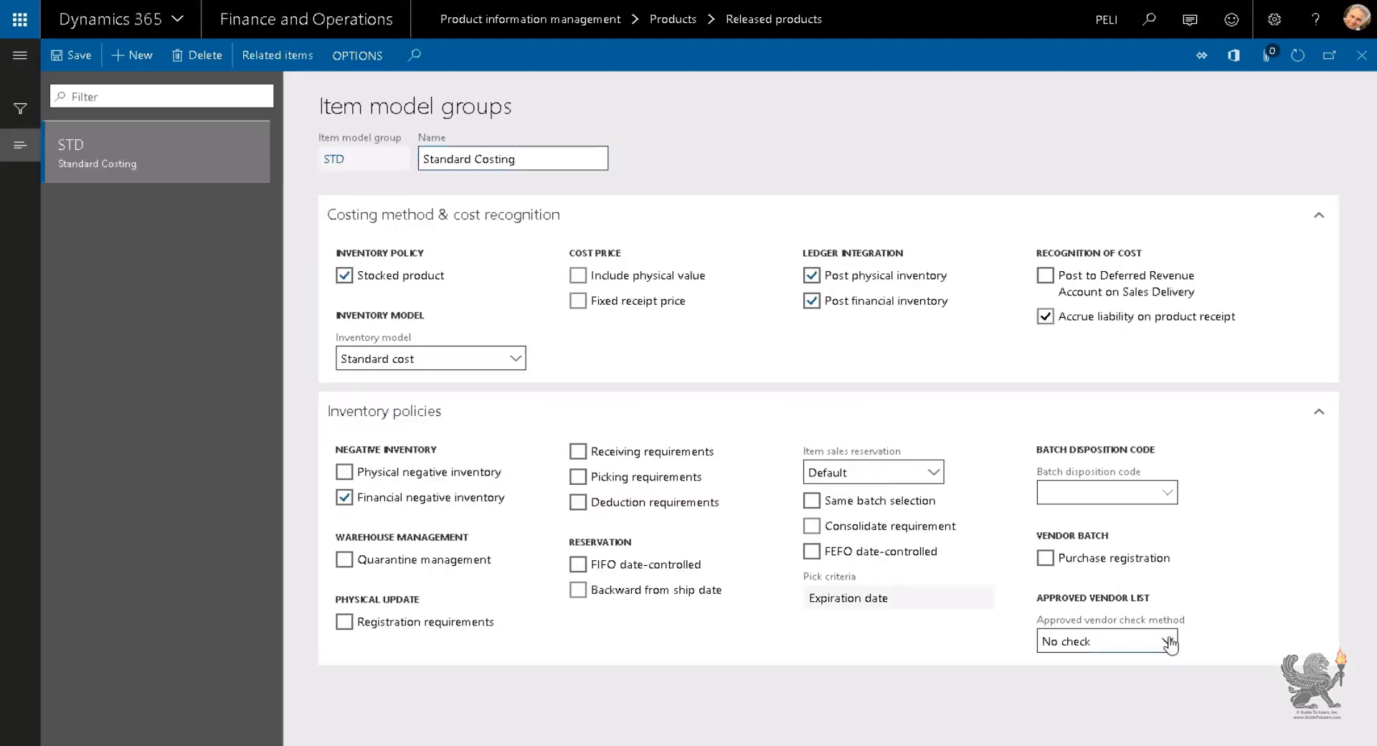
left_click(1167, 641)
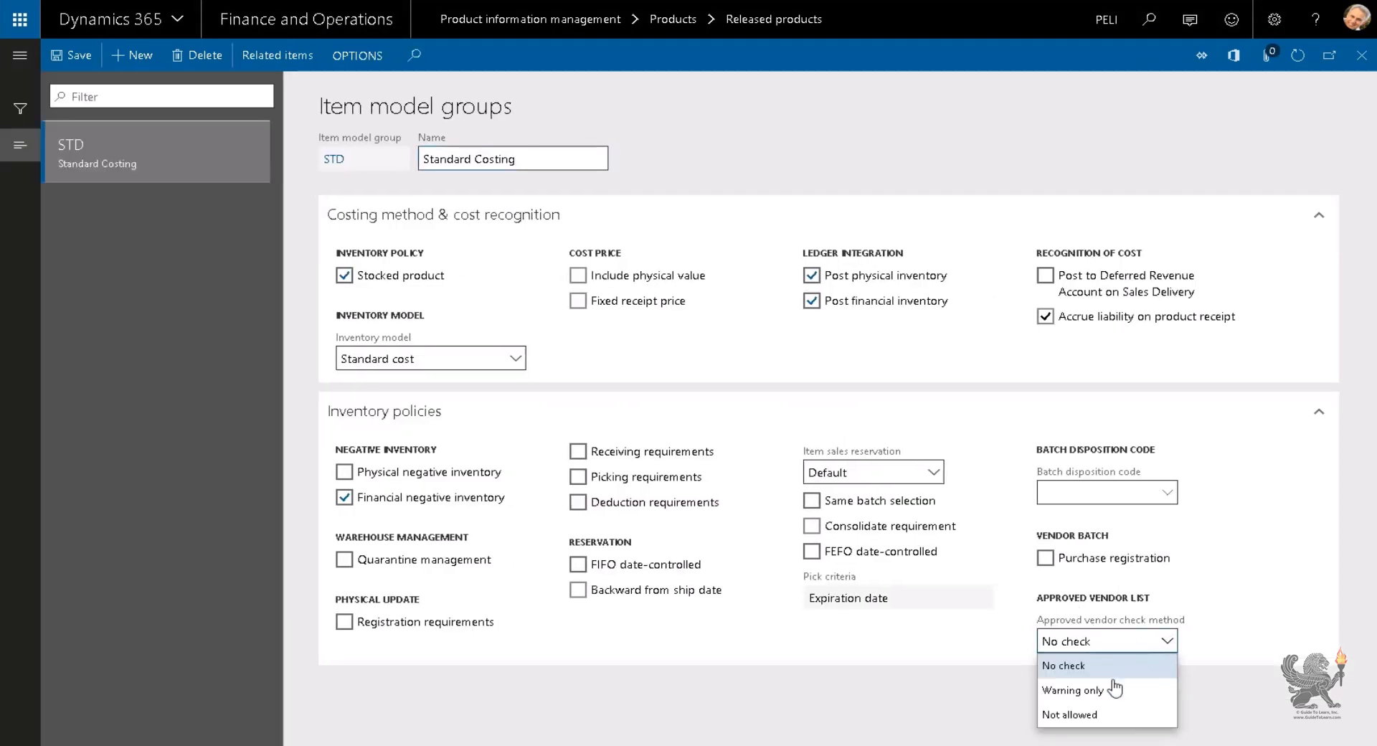
left_click(1115, 688)
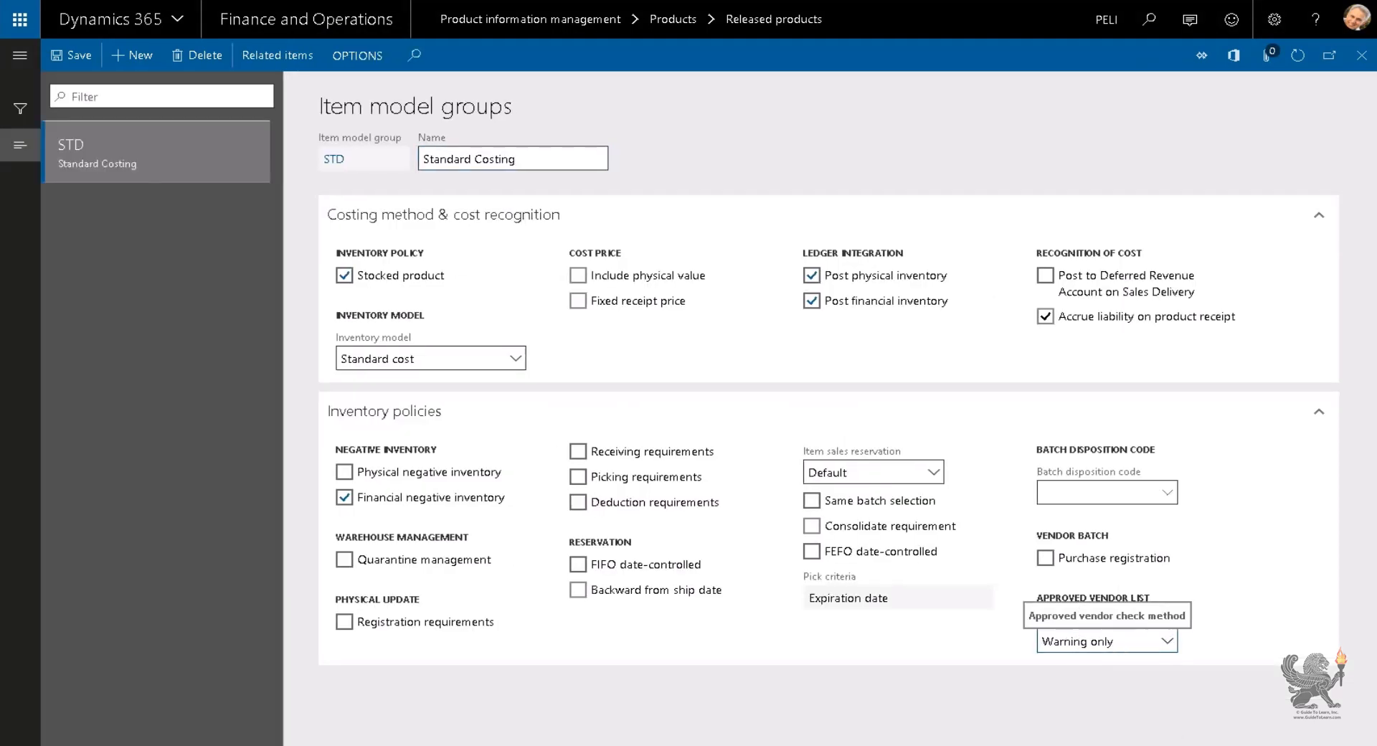
left_click(1168, 642)
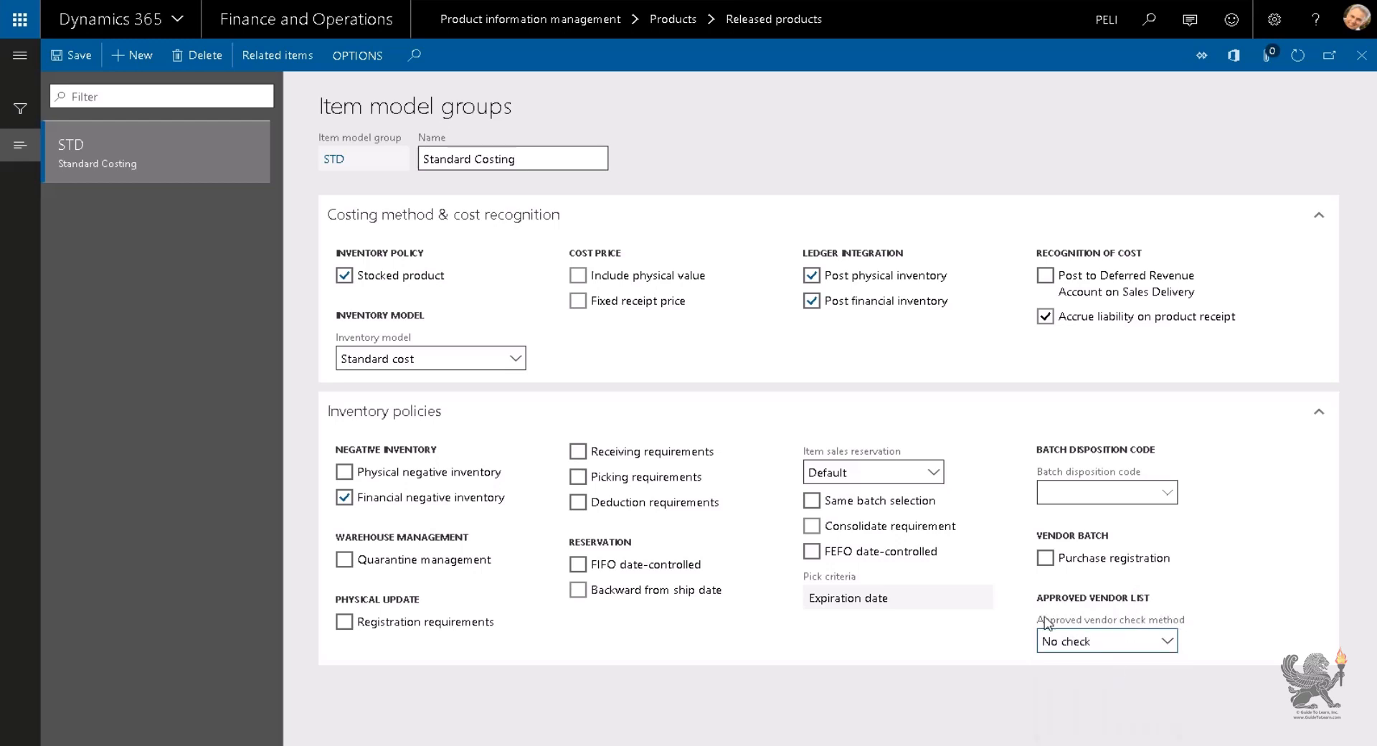
left_click(1115, 667)
left_click(1361, 57)
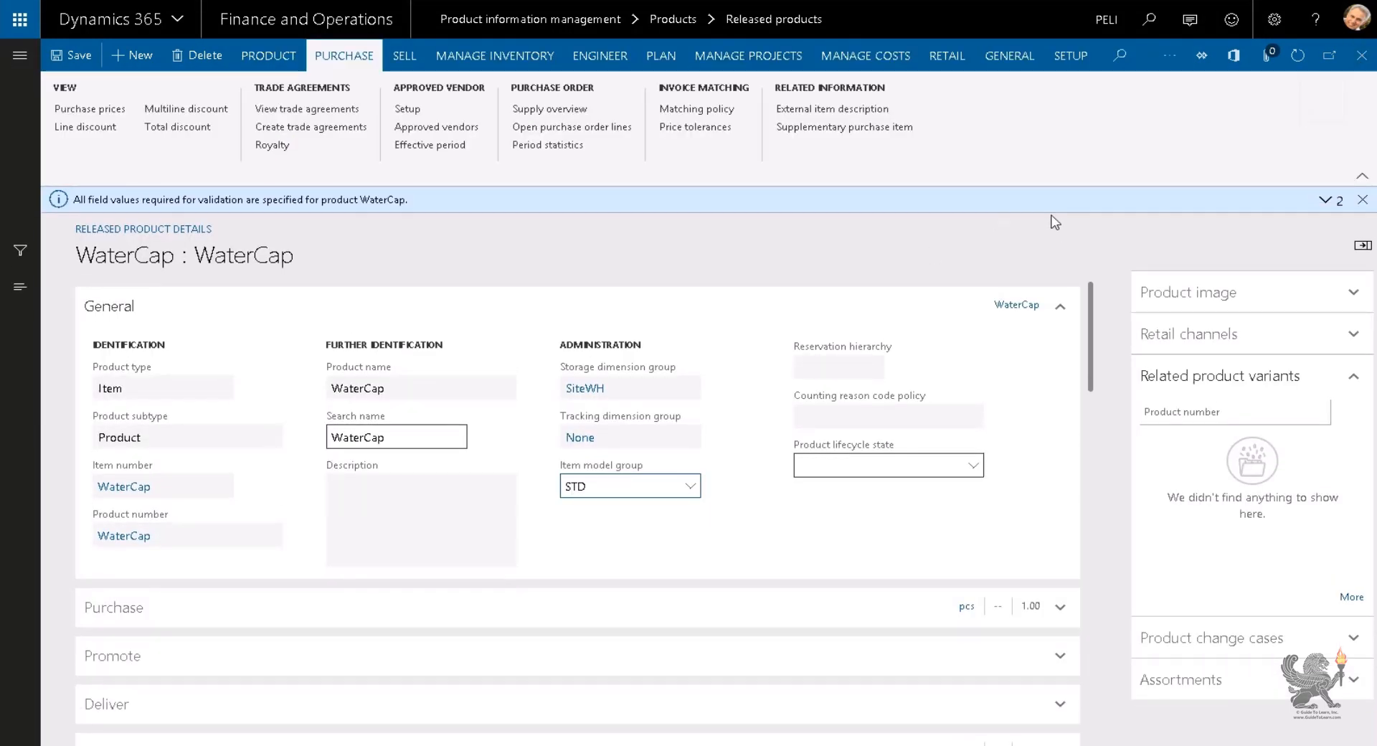
Step: Start creating a personal template from the WaterCap product
left_click(277, 63)
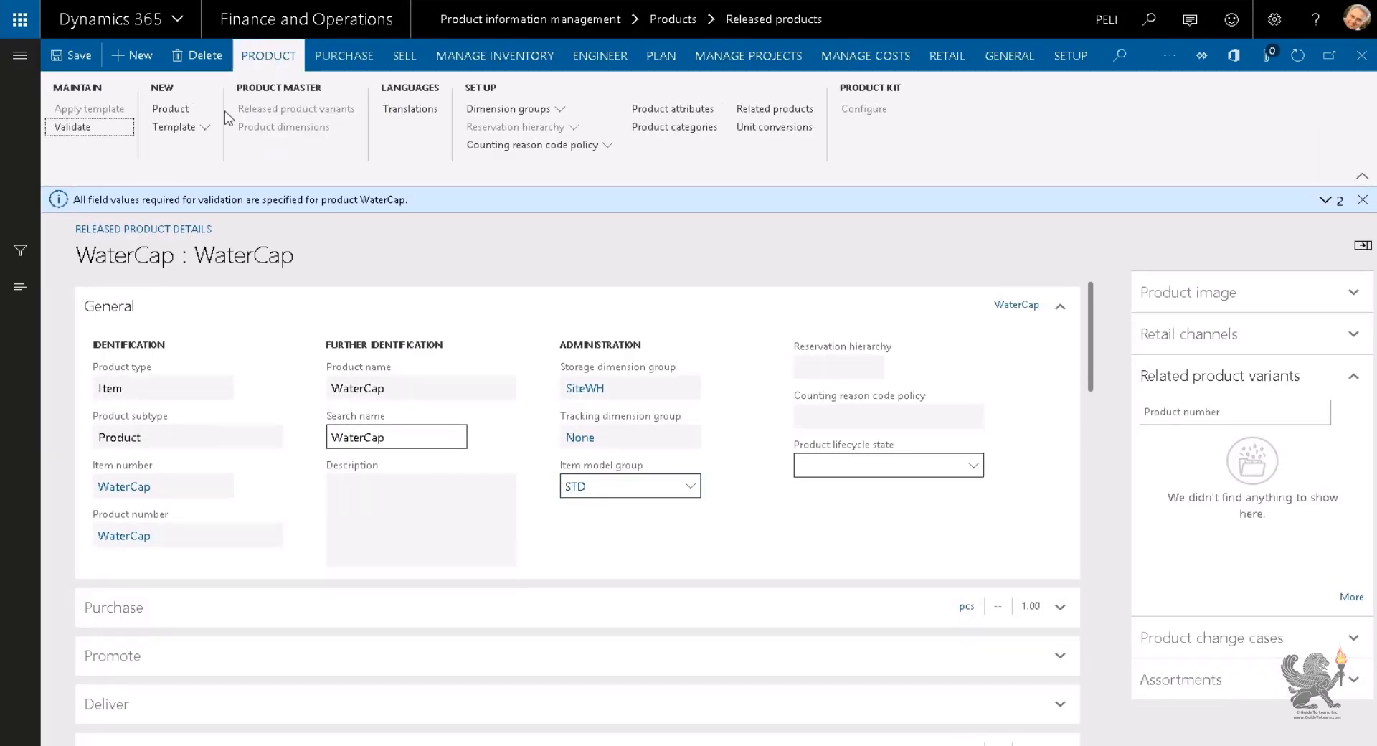
left_click(209, 128)
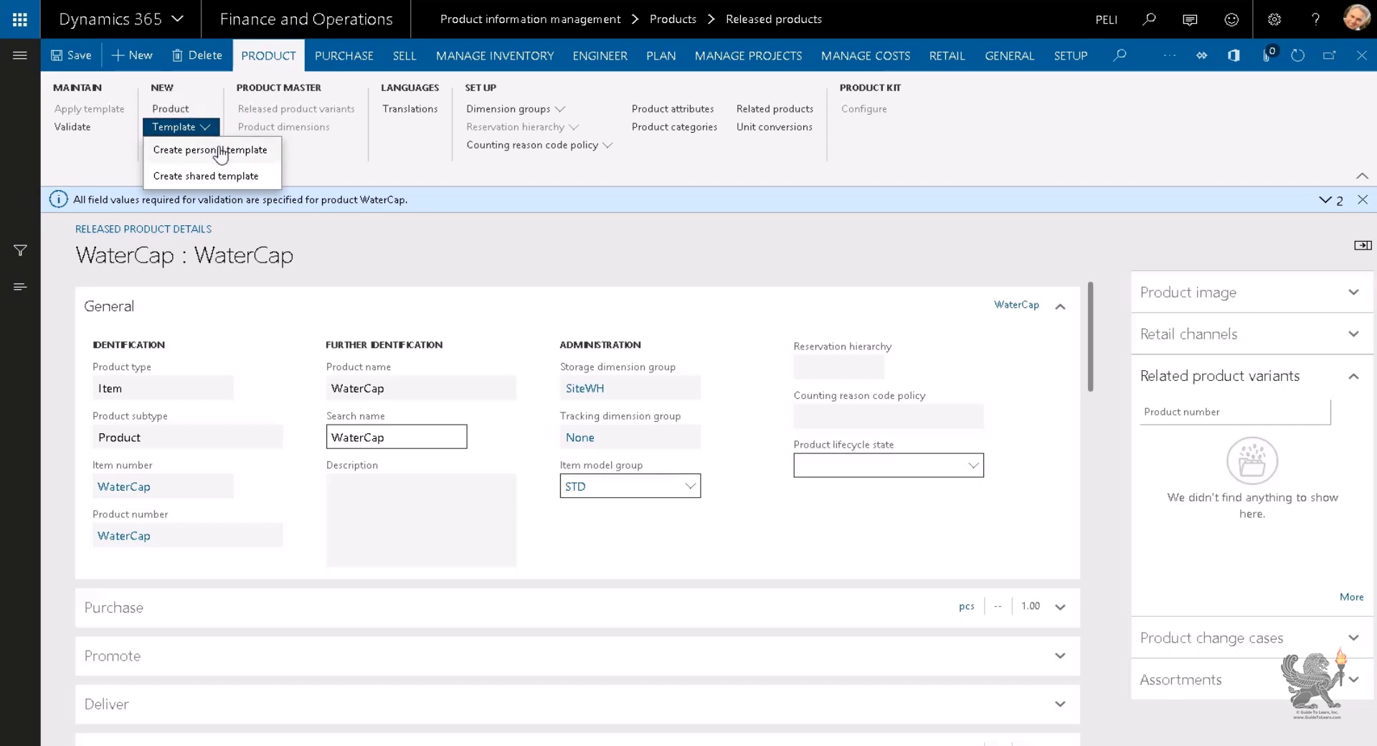
left_click(212, 149)
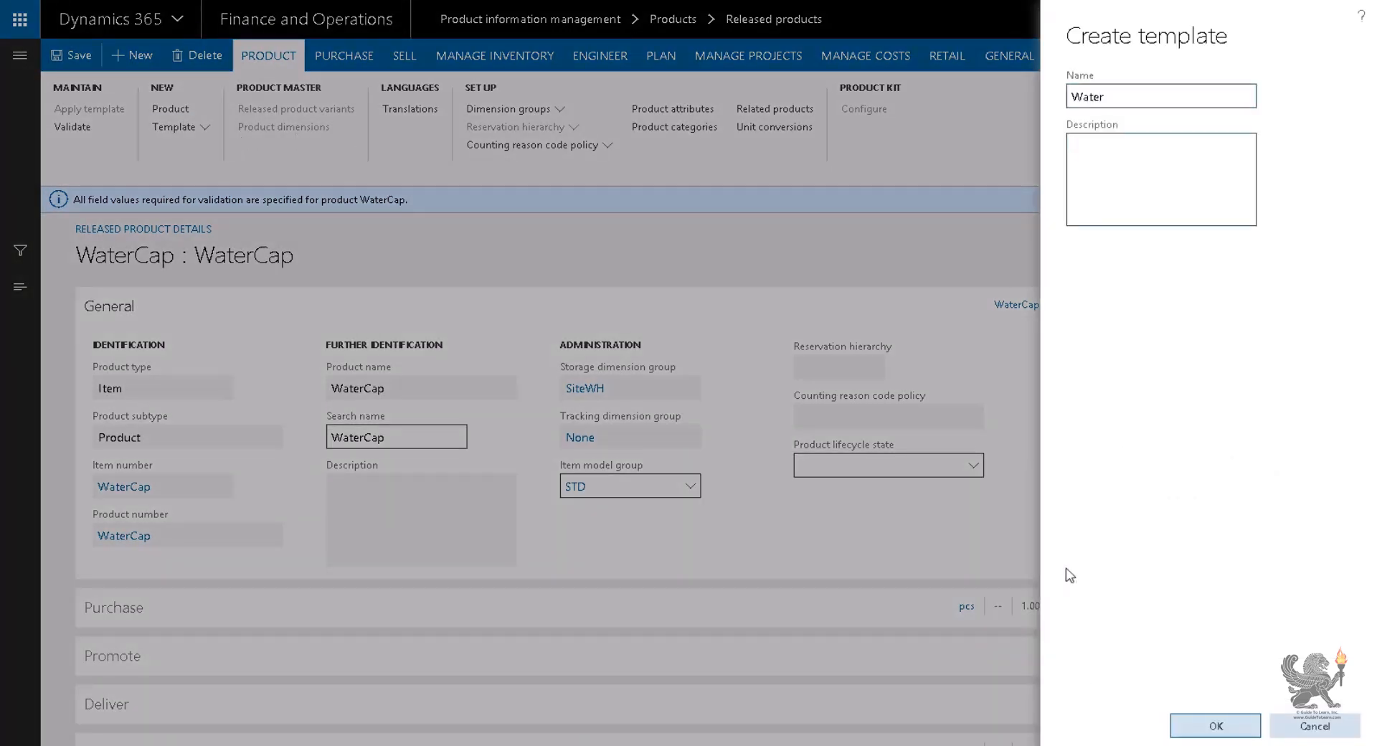
Step: Finish creating the template named Water and open the default order settings for WaterCap
left_click(1219, 725)
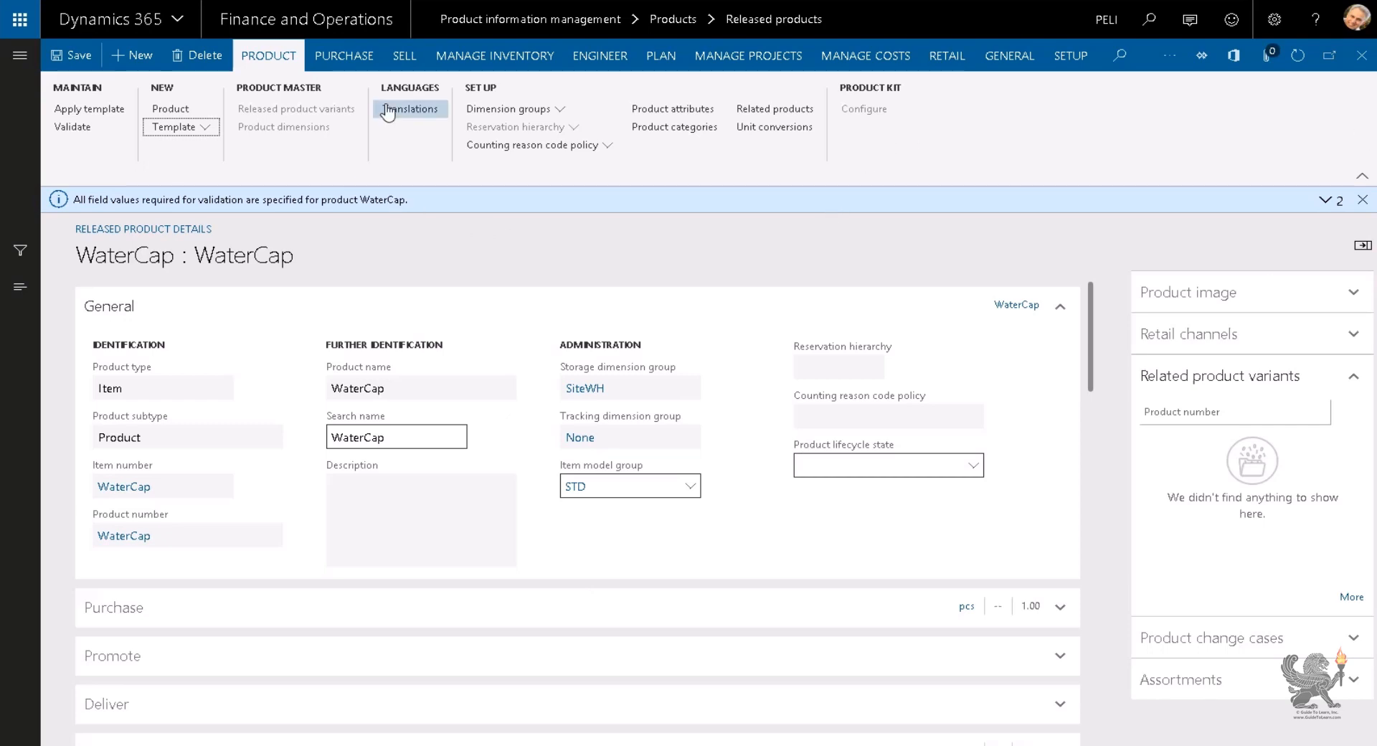
left_click(499, 63)
left_click(287, 109)
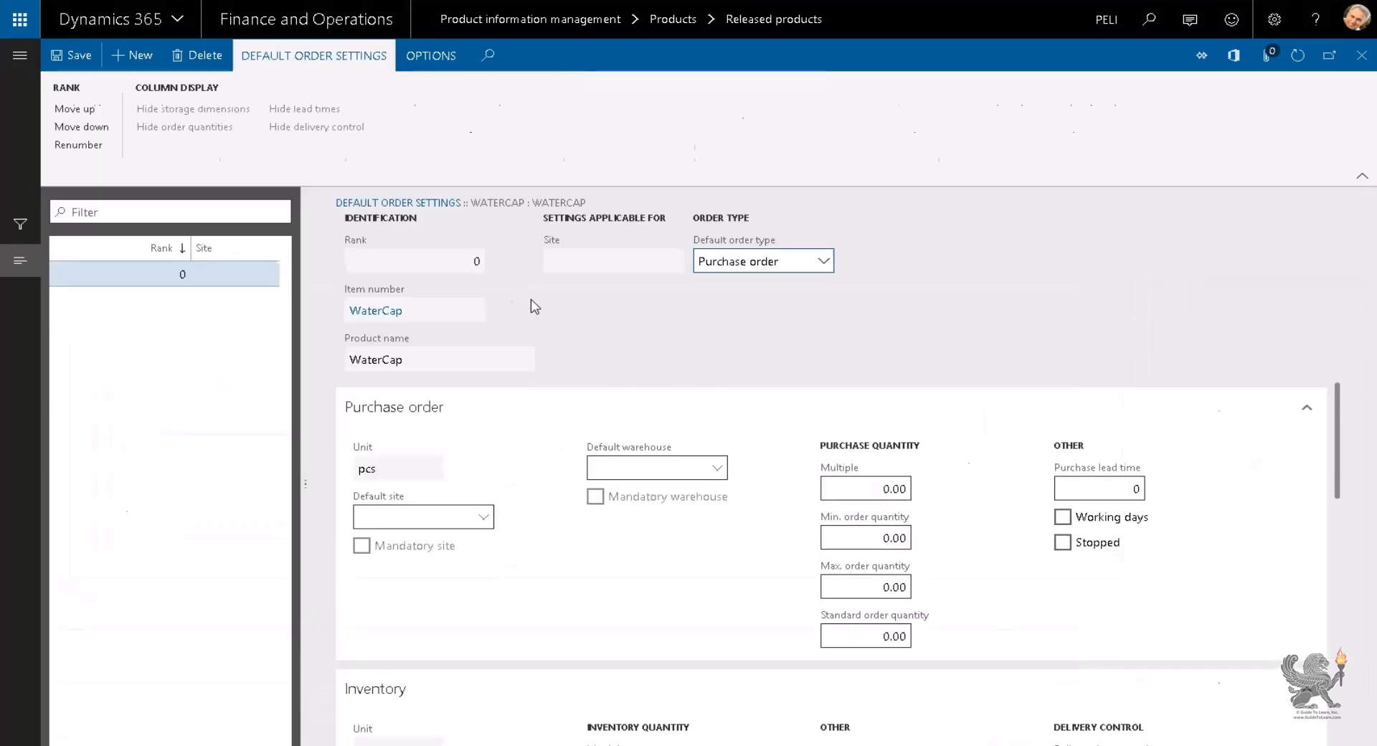
Step: Try Production and Kanban as the default order type and return it to Purchase order
left_click(815, 263)
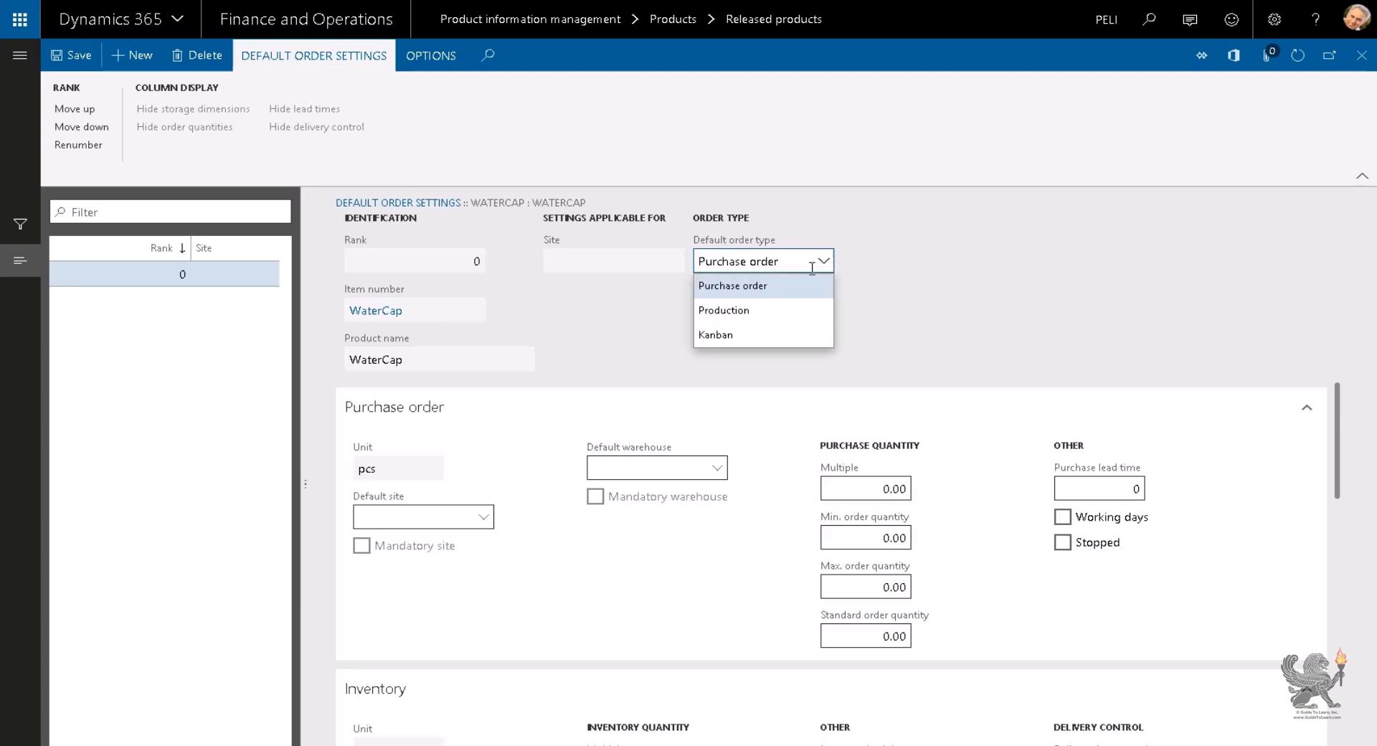
left_click(779, 313)
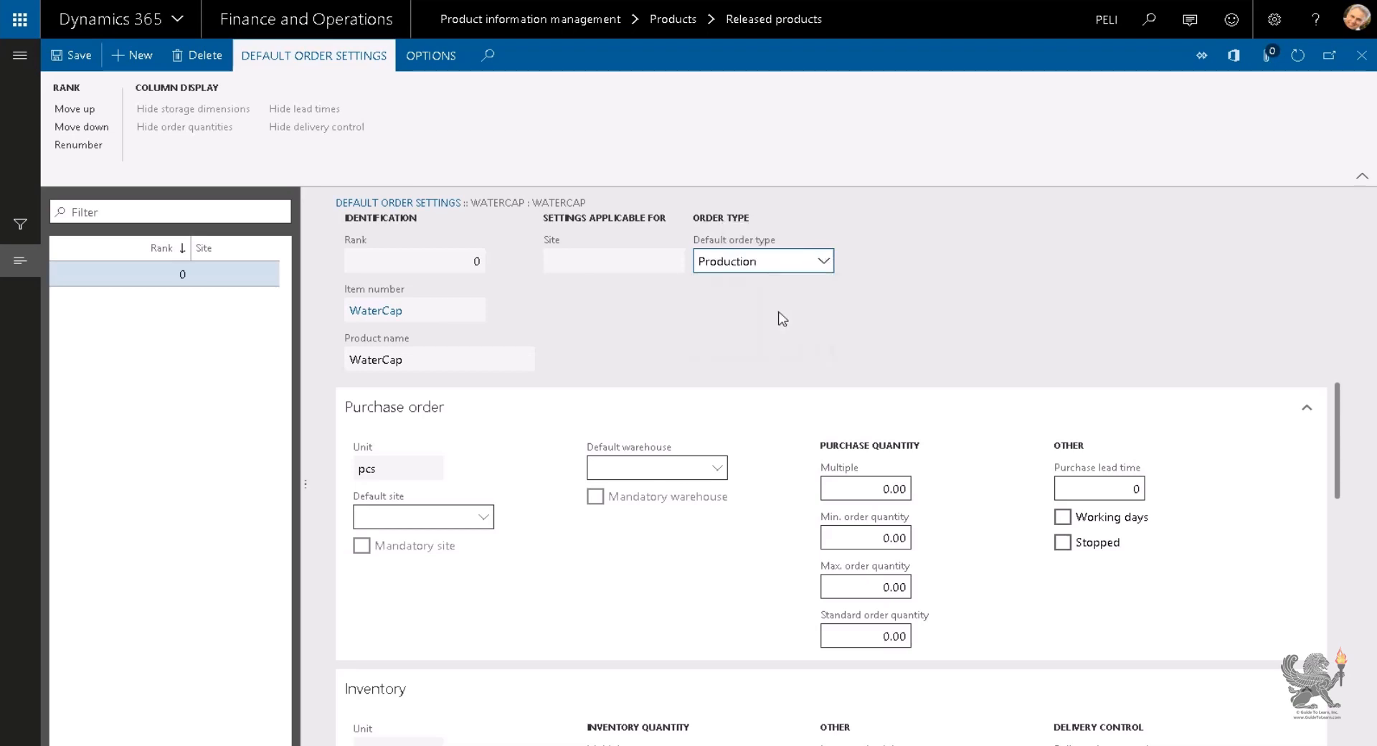
left_click(825, 263)
left_click(773, 332)
left_click(825, 265)
left_click(790, 297)
Step: Set the default warehouse to 11 for both purchase orders and inventory
left_click(642, 473)
type("11")
key("Tab")
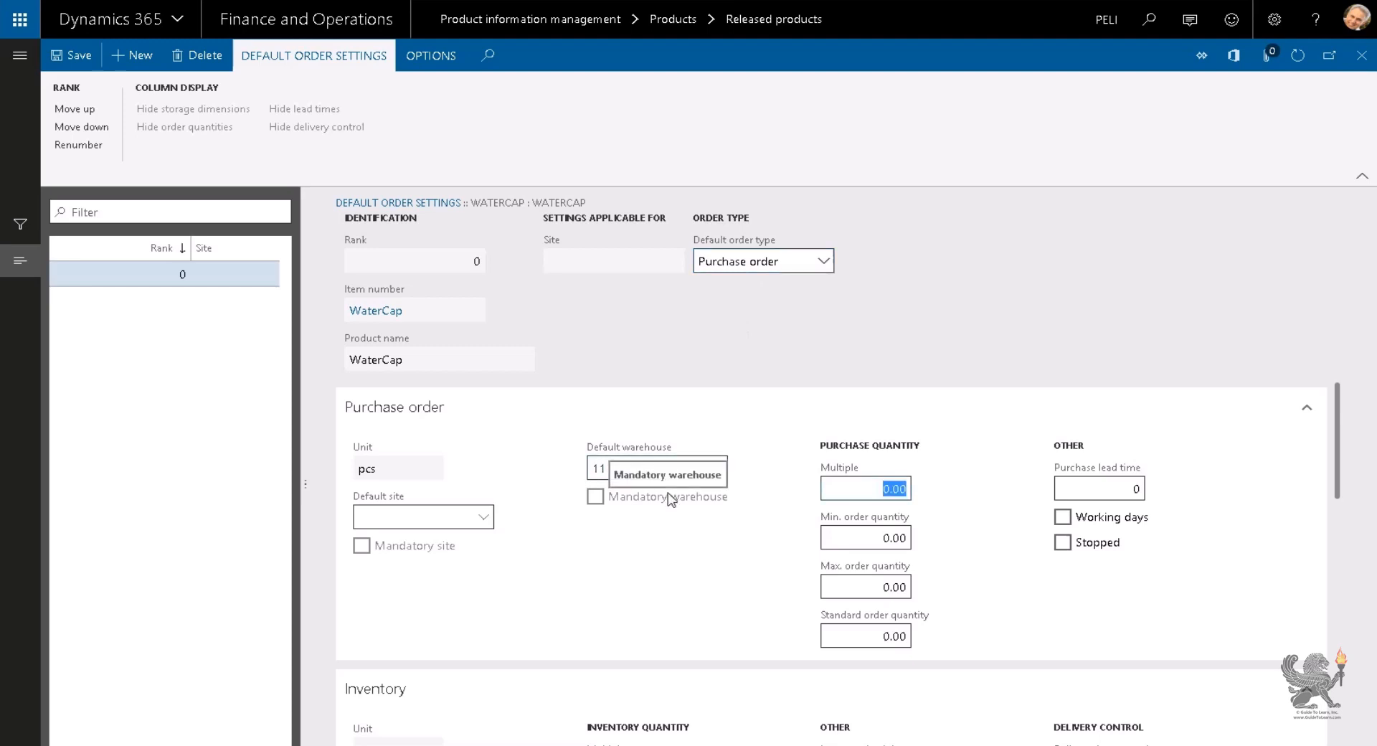
left_click(451, 407)
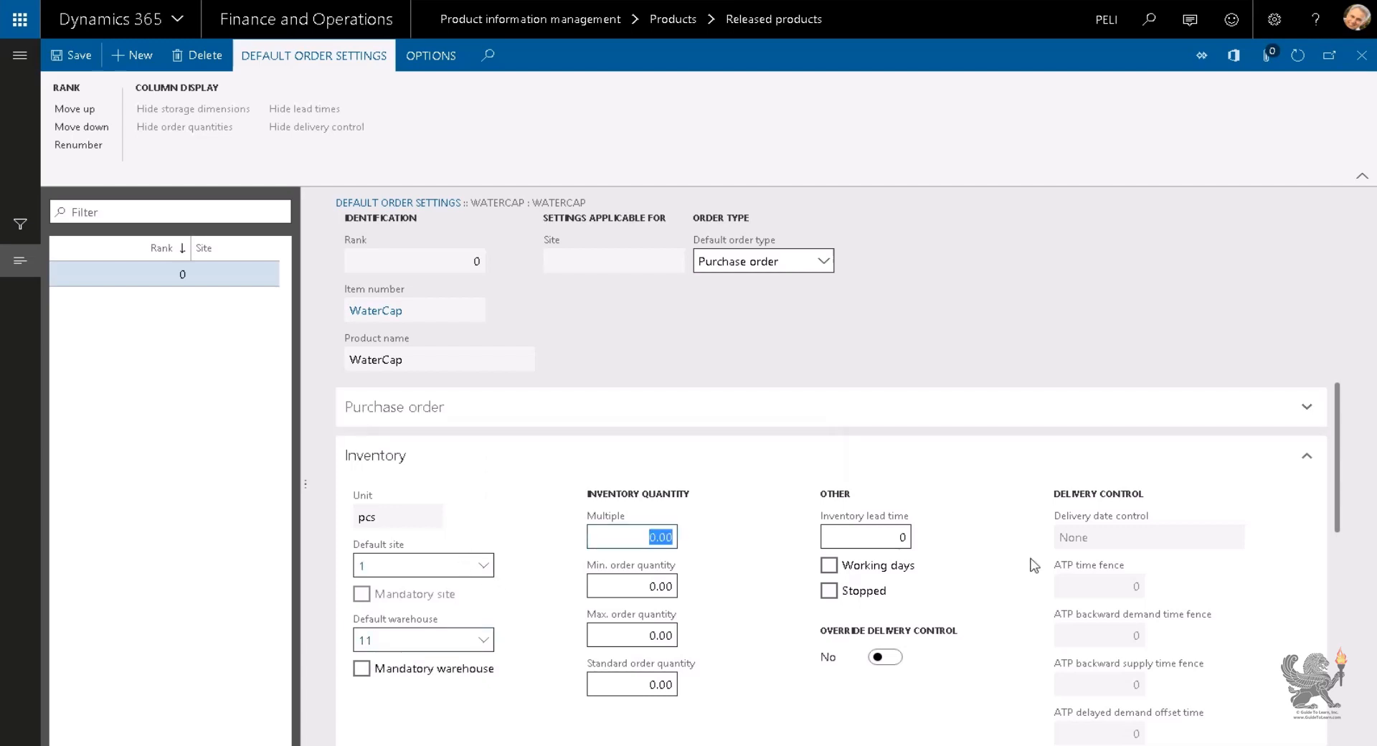
Step: Review the sales order defaults for WaterCap and close the default order settings
left_click(366, 456)
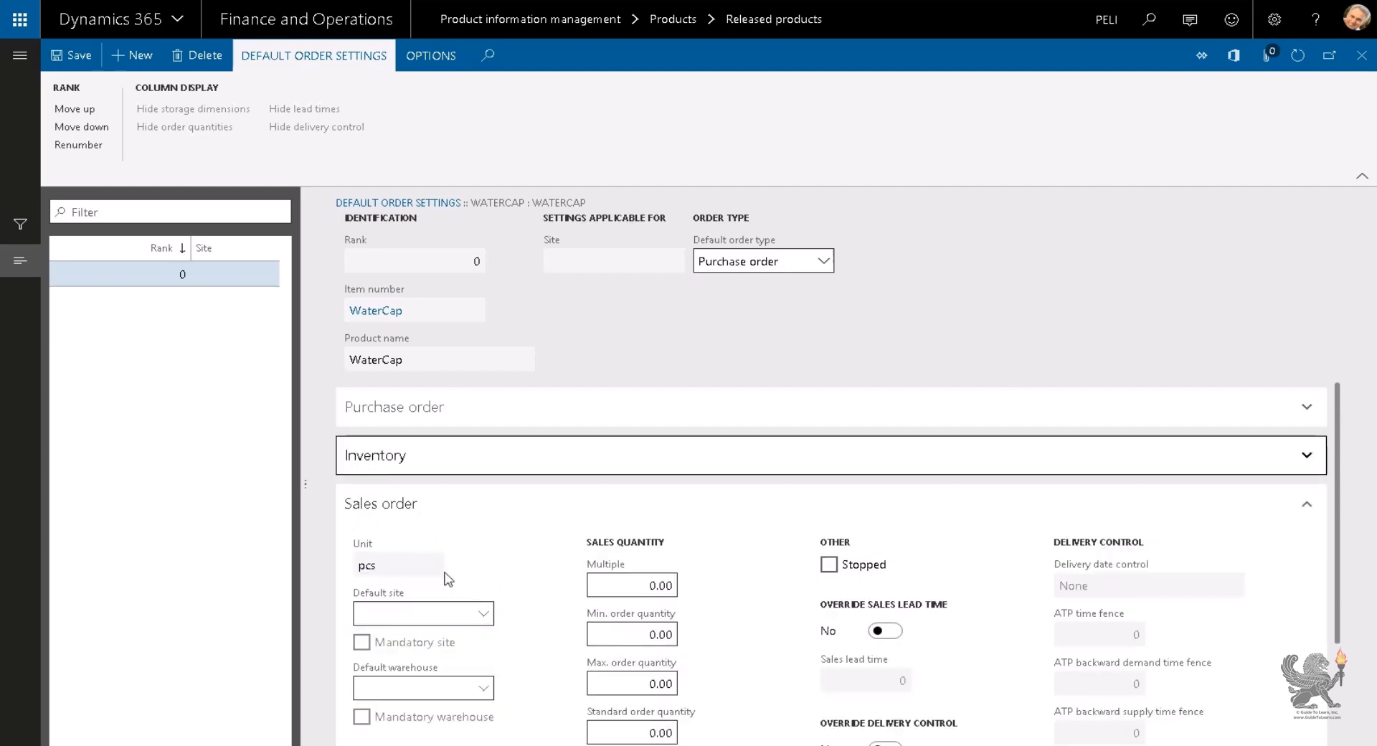
scroll(446, 574, "down", 2)
scroll(434, 527, "up", 2)
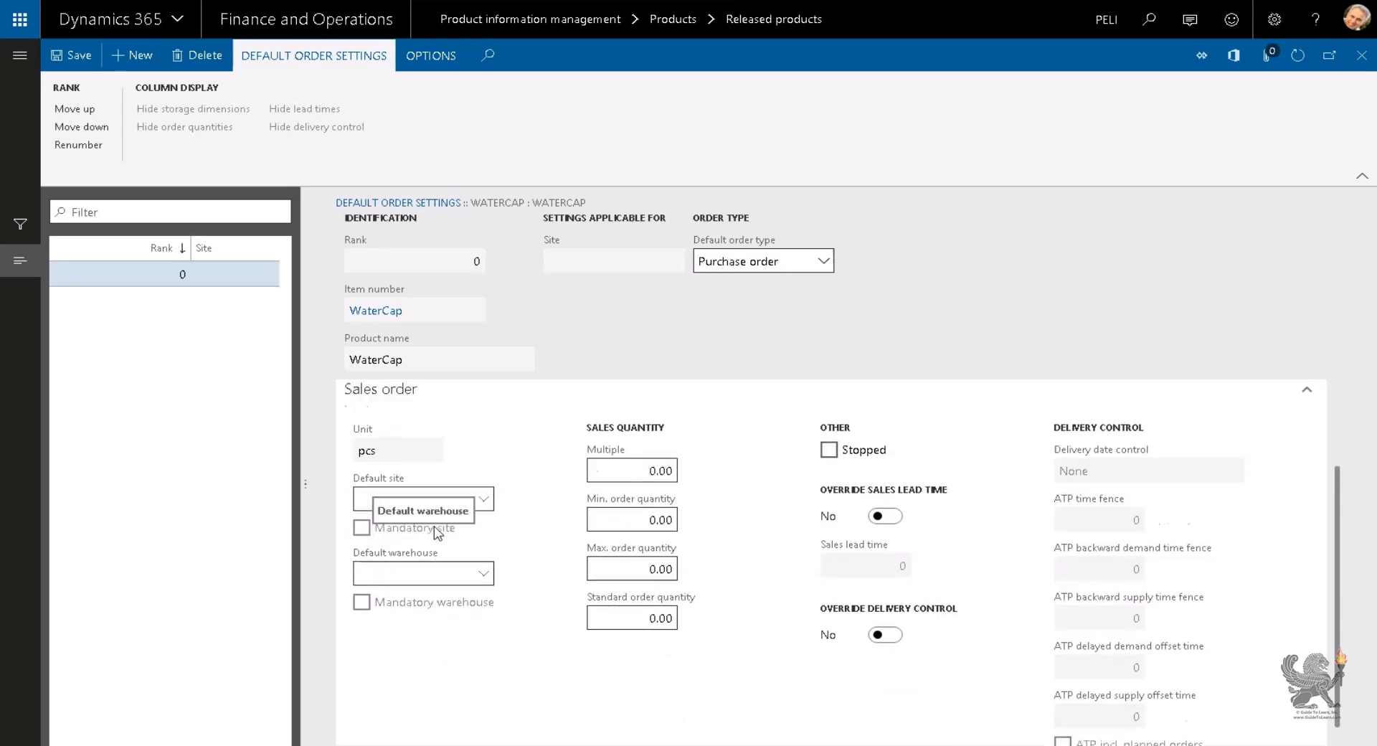
scroll(475, 578, "down", 2)
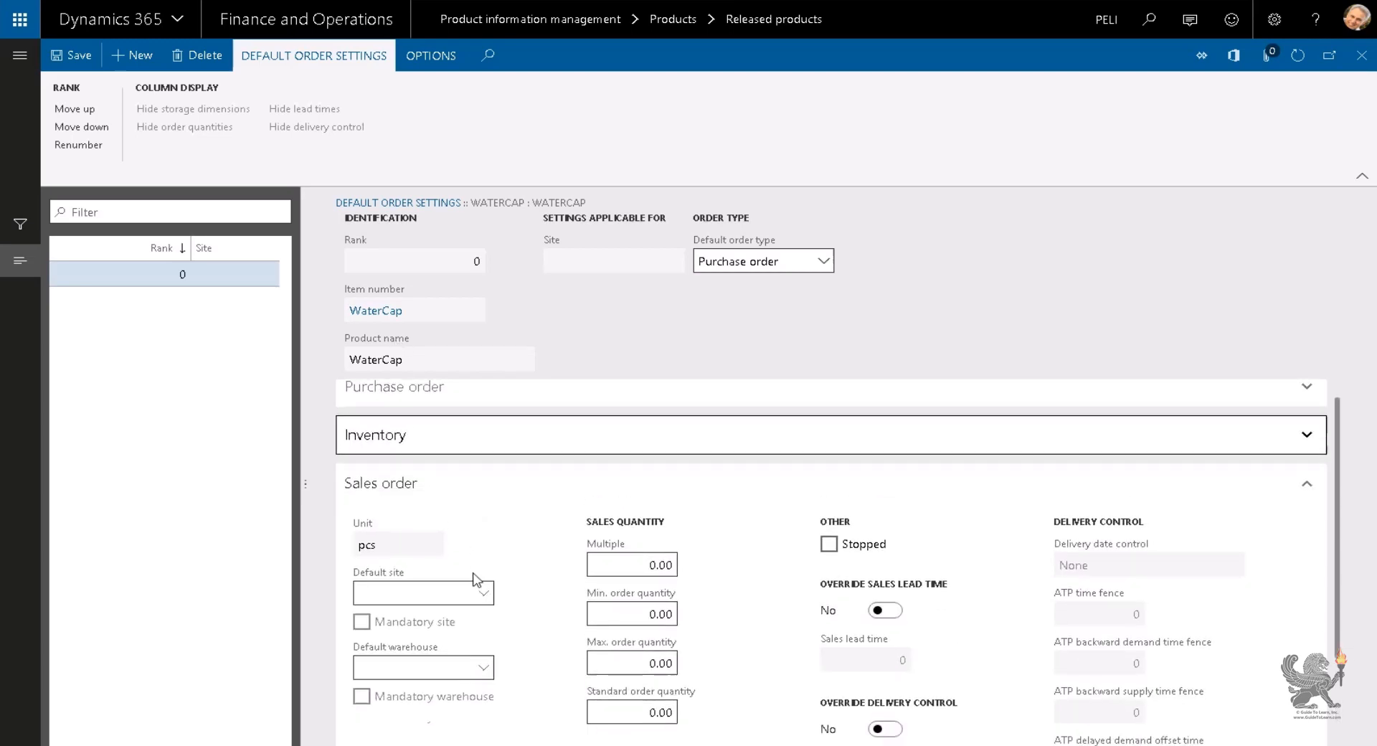
scroll(474, 579, "up", 2)
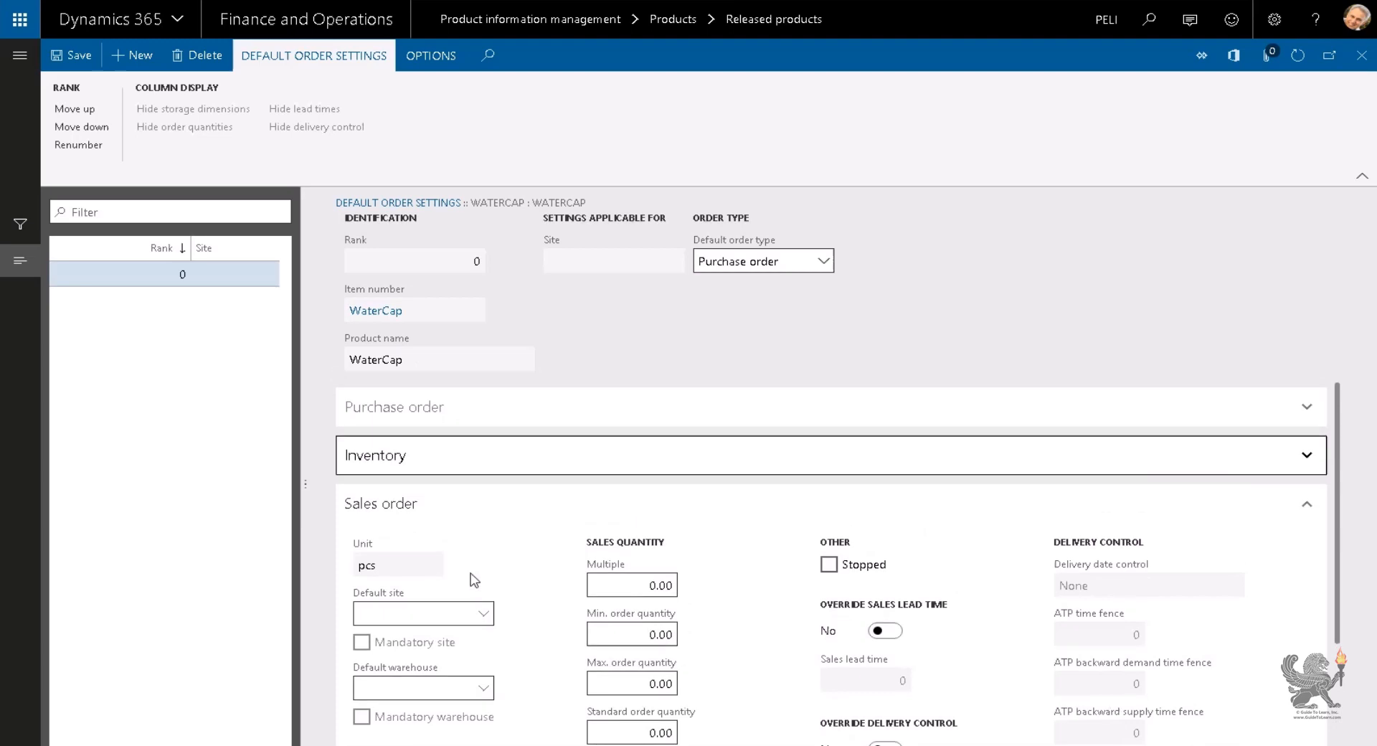
left_click(1361, 56)
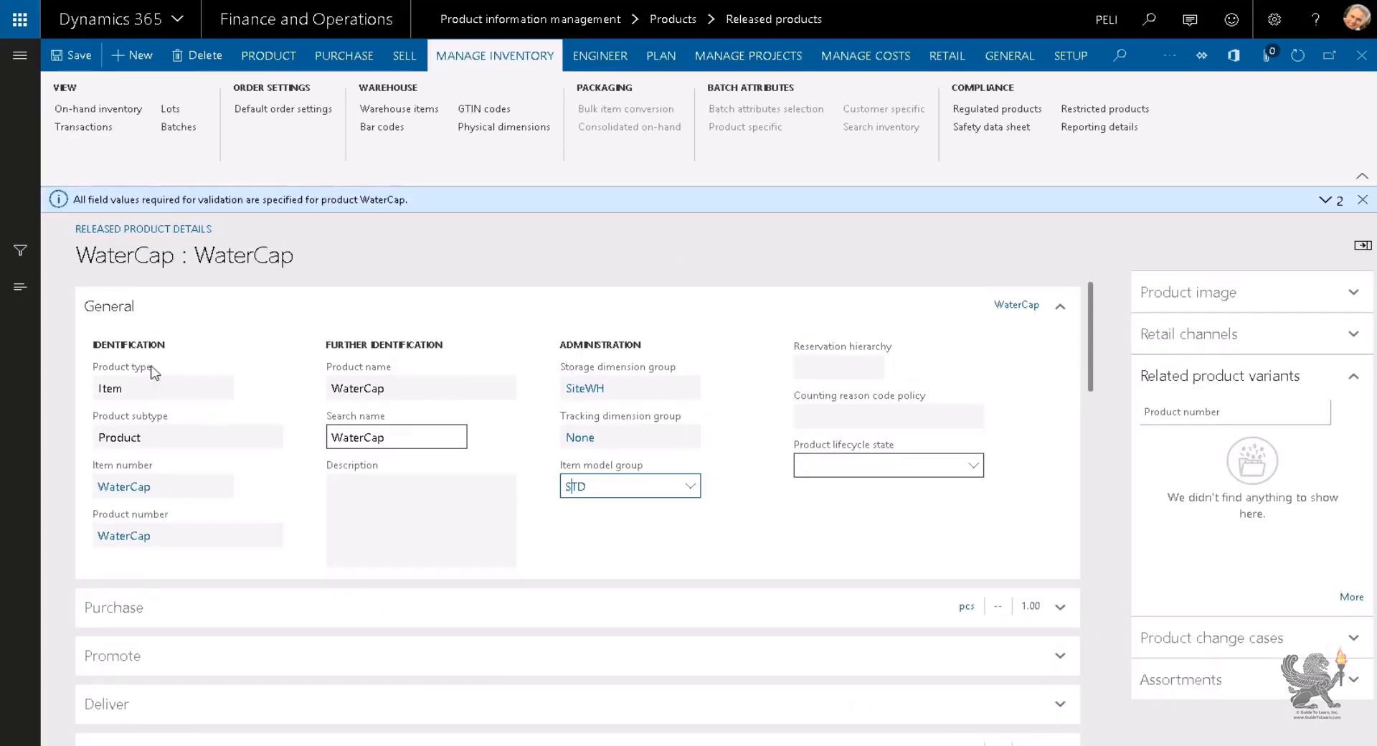
Step: In WaterCap's sell details, clear the price quantity and set the base sales price to 1
left_click(131, 314)
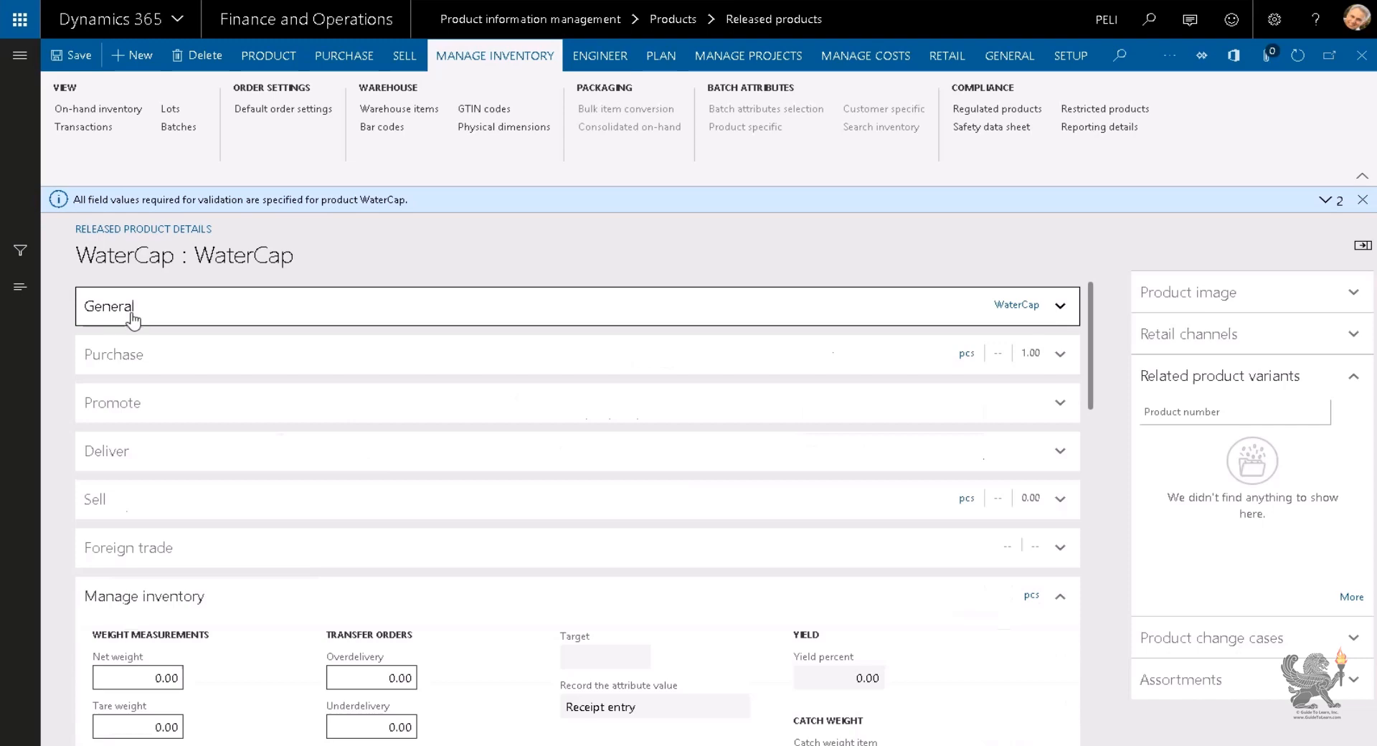
left_click(142, 512)
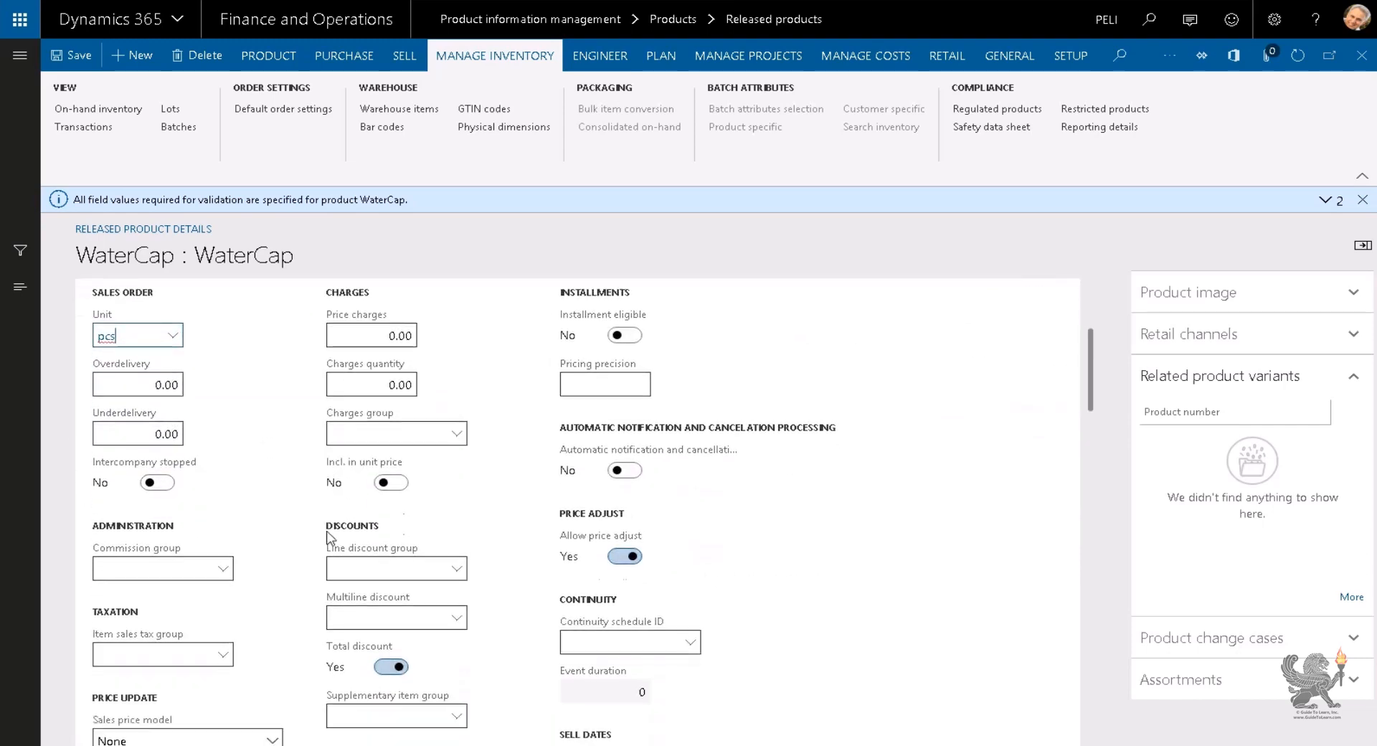
scroll(329, 538, "down", 3)
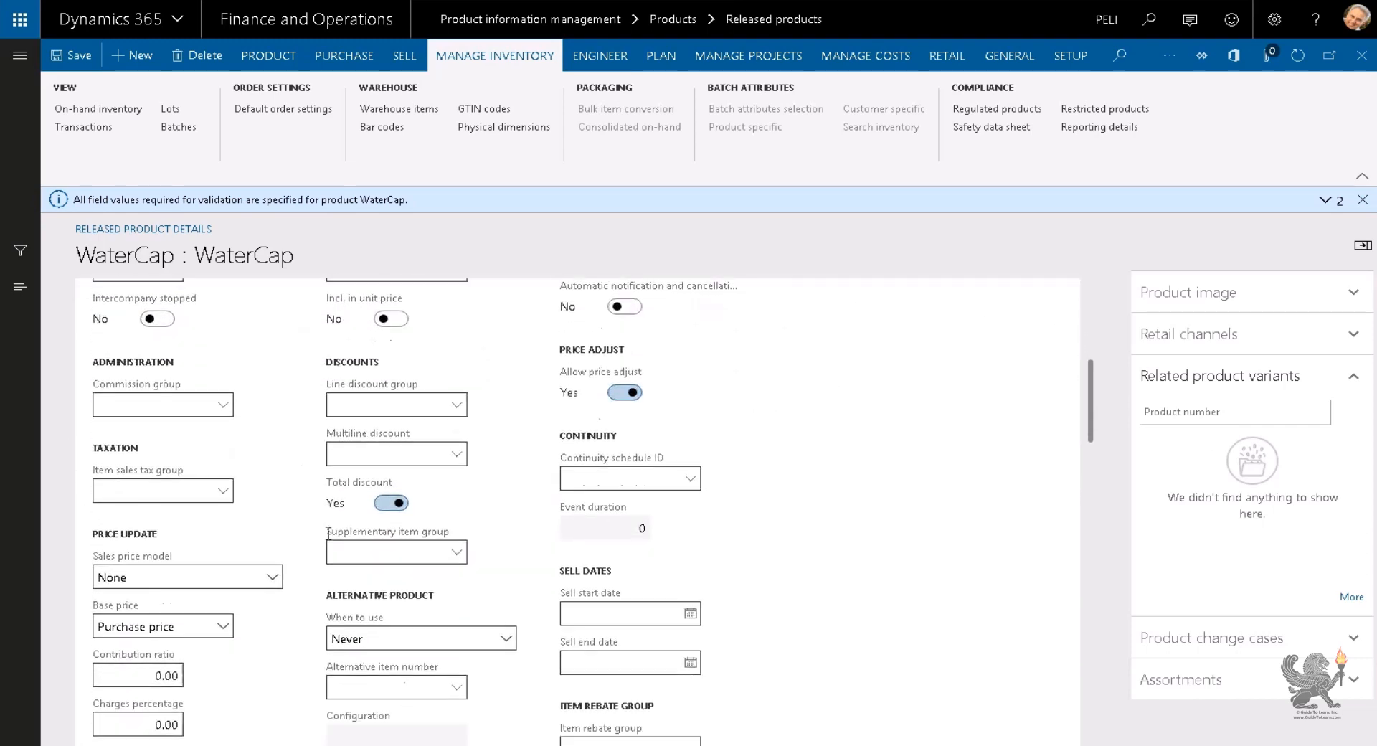
scroll(329, 538, "down", 4)
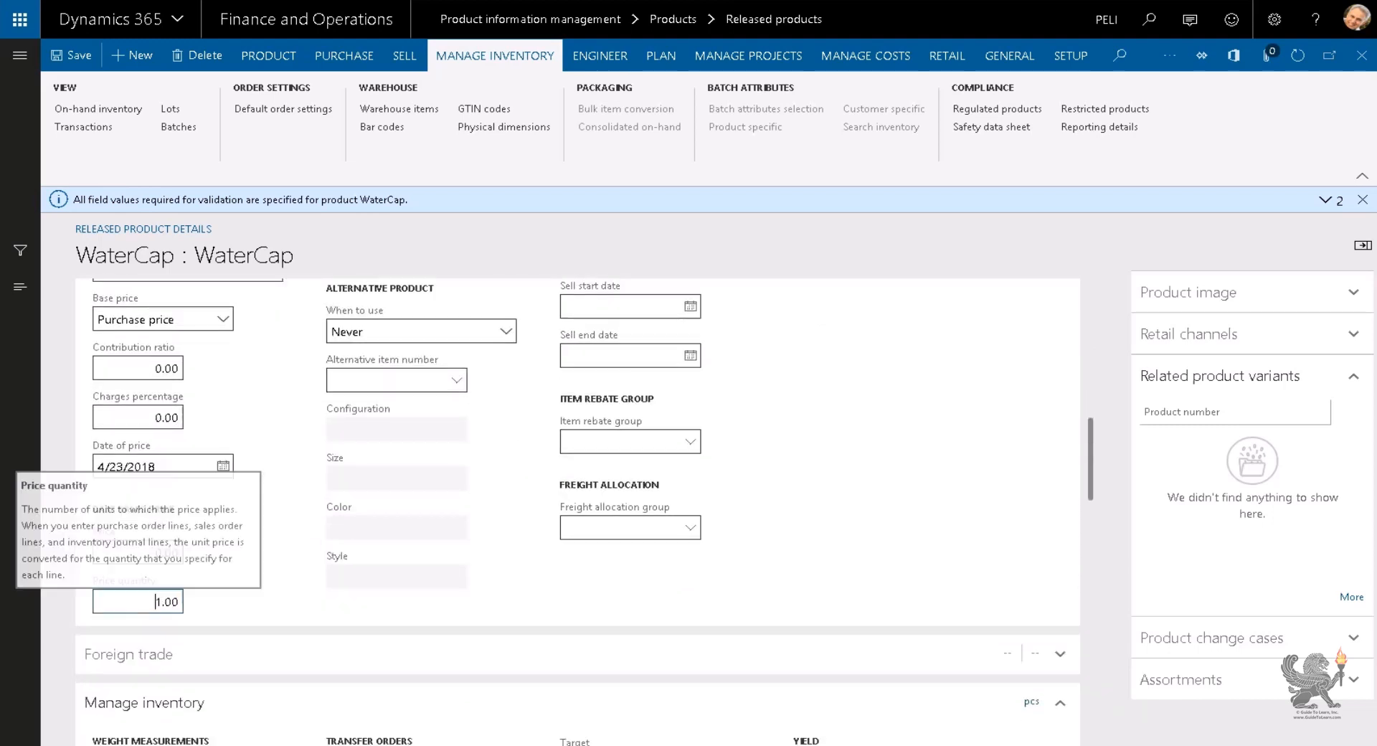
left_click(179, 603)
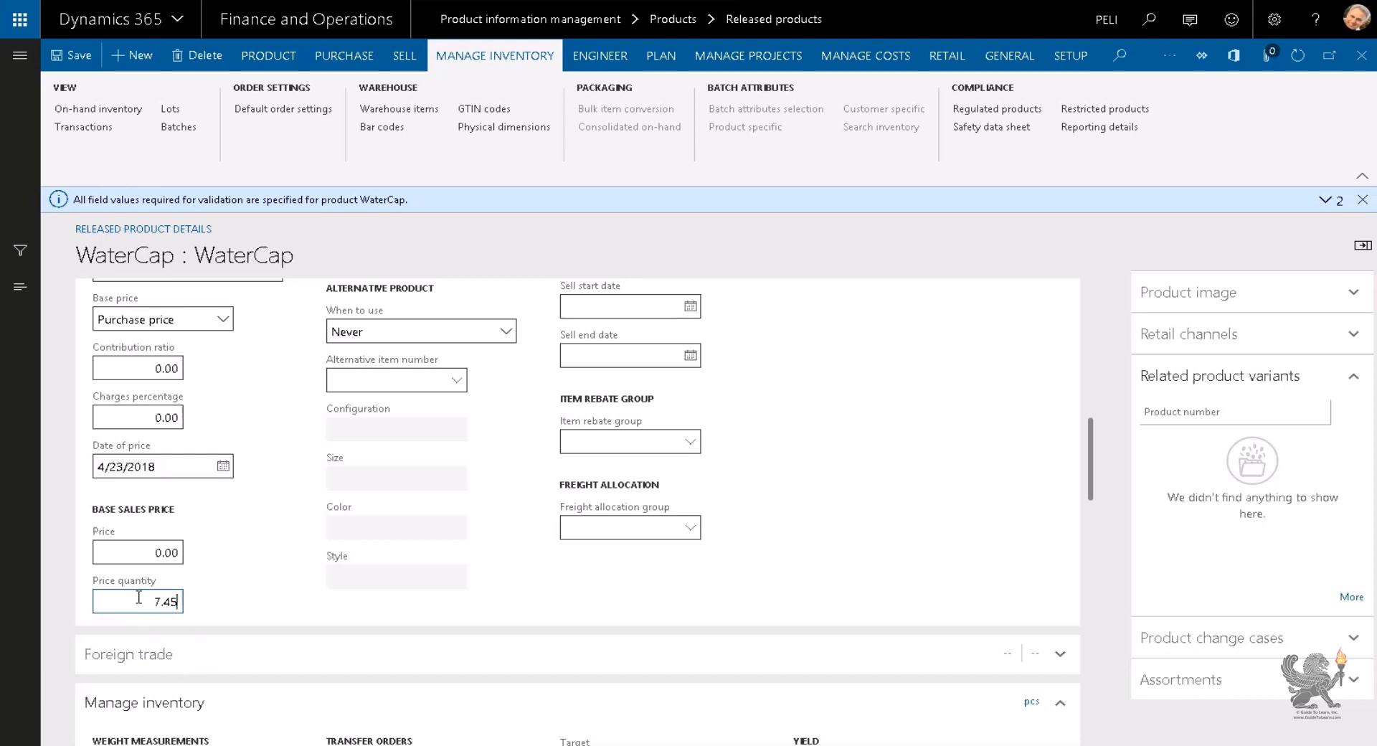
left_click_drag(140, 601, 229, 615)
key("BackSpace")
left_click(133, 543)
type("1")
key("Tab")
scroll(212, 629, "down", 2)
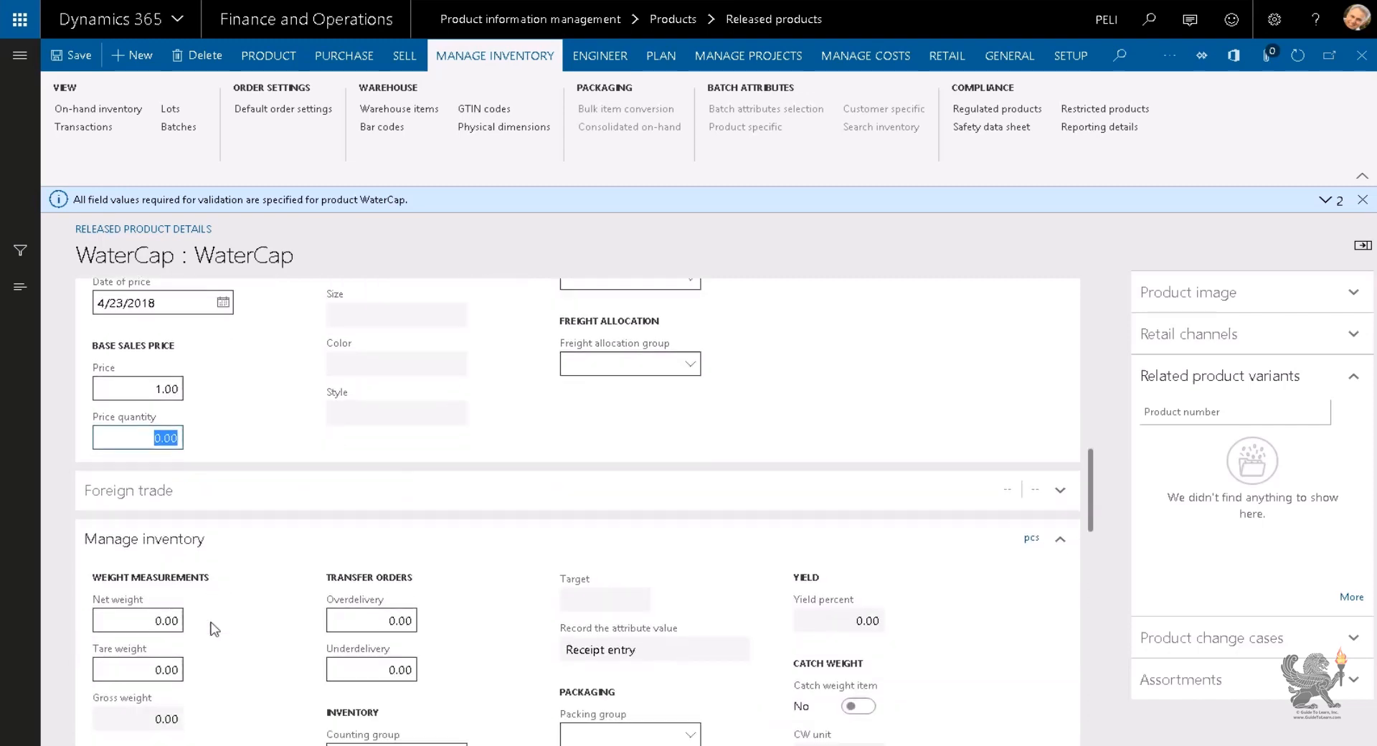
Step: Check the purchase details and purchase price of WaterCap
scroll(215, 614, "up", 6)
scroll(215, 614, "up", 5)
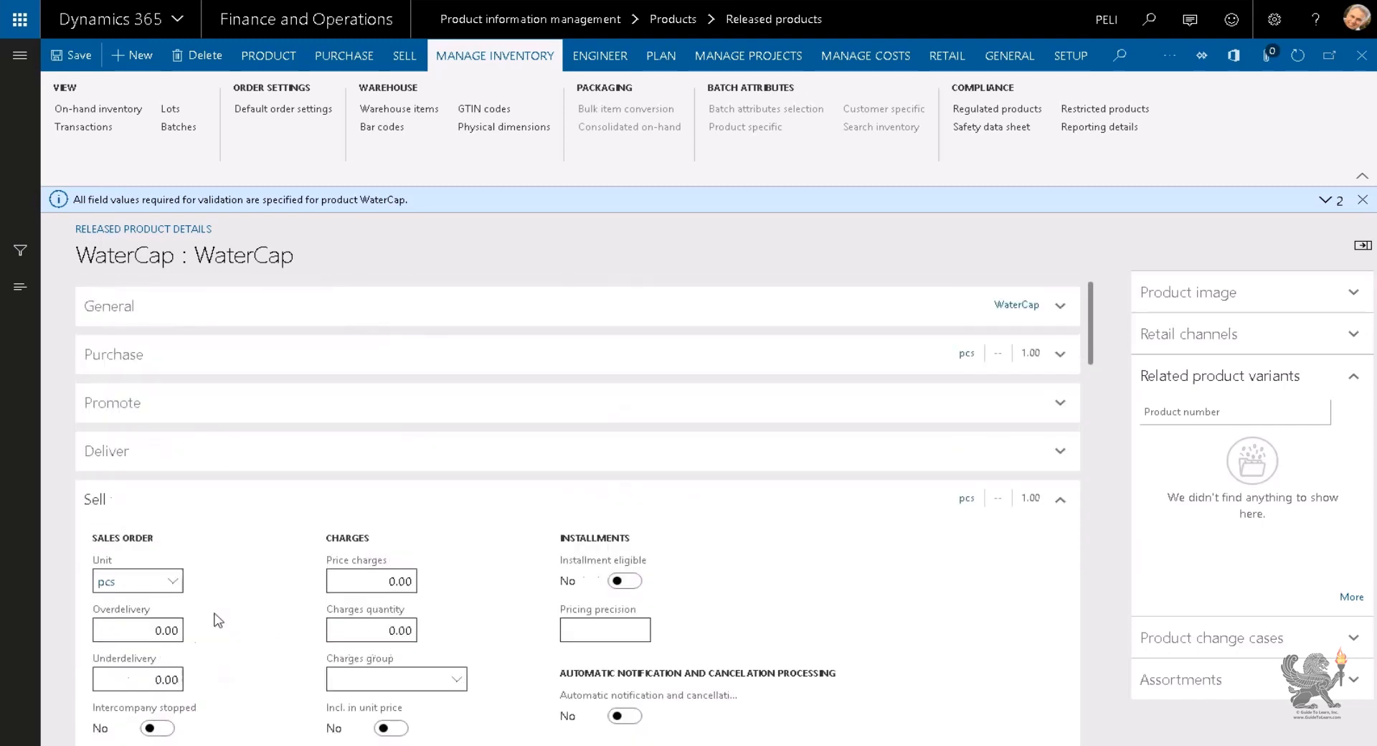
left_click(172, 358)
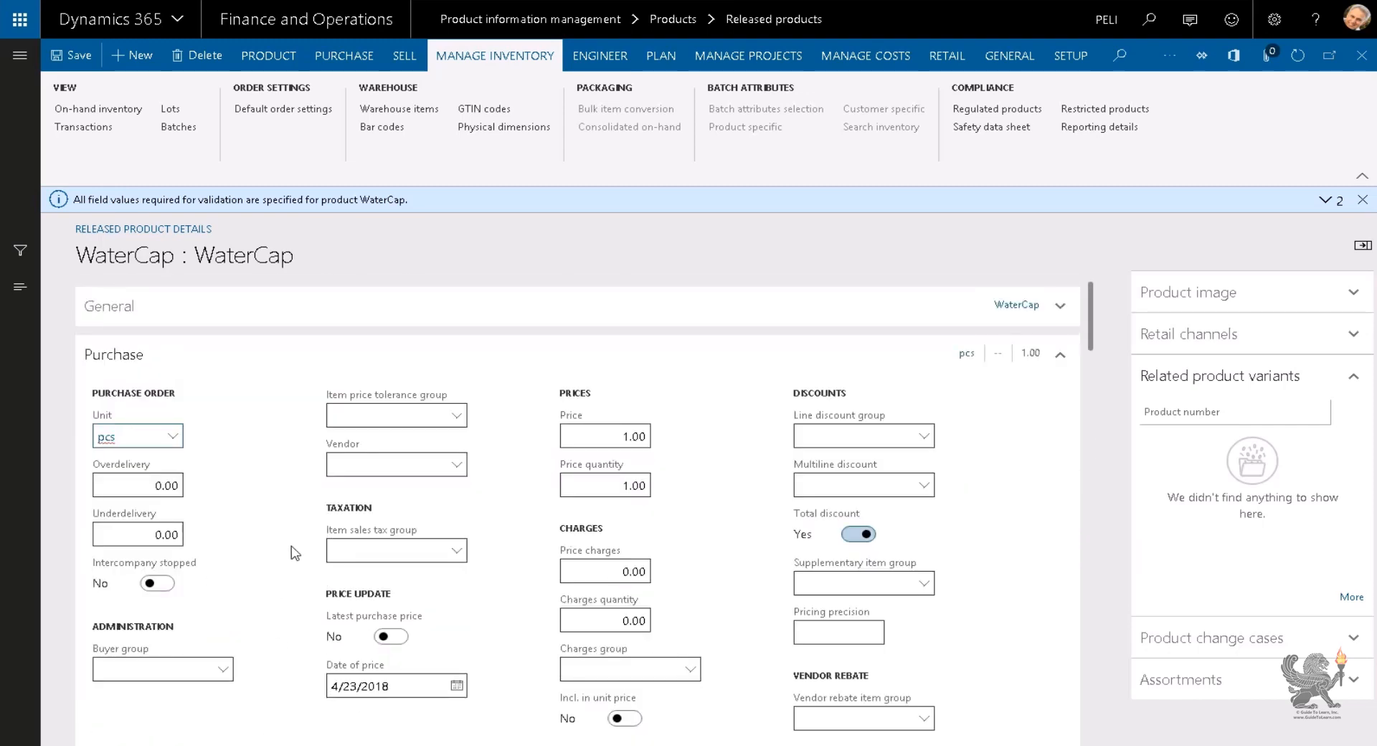
left_click(623, 437)
Step: Create a personal product template named Water2 from WaterCap
left_click(115, 109)
left_click(267, 56)
left_click(206, 130)
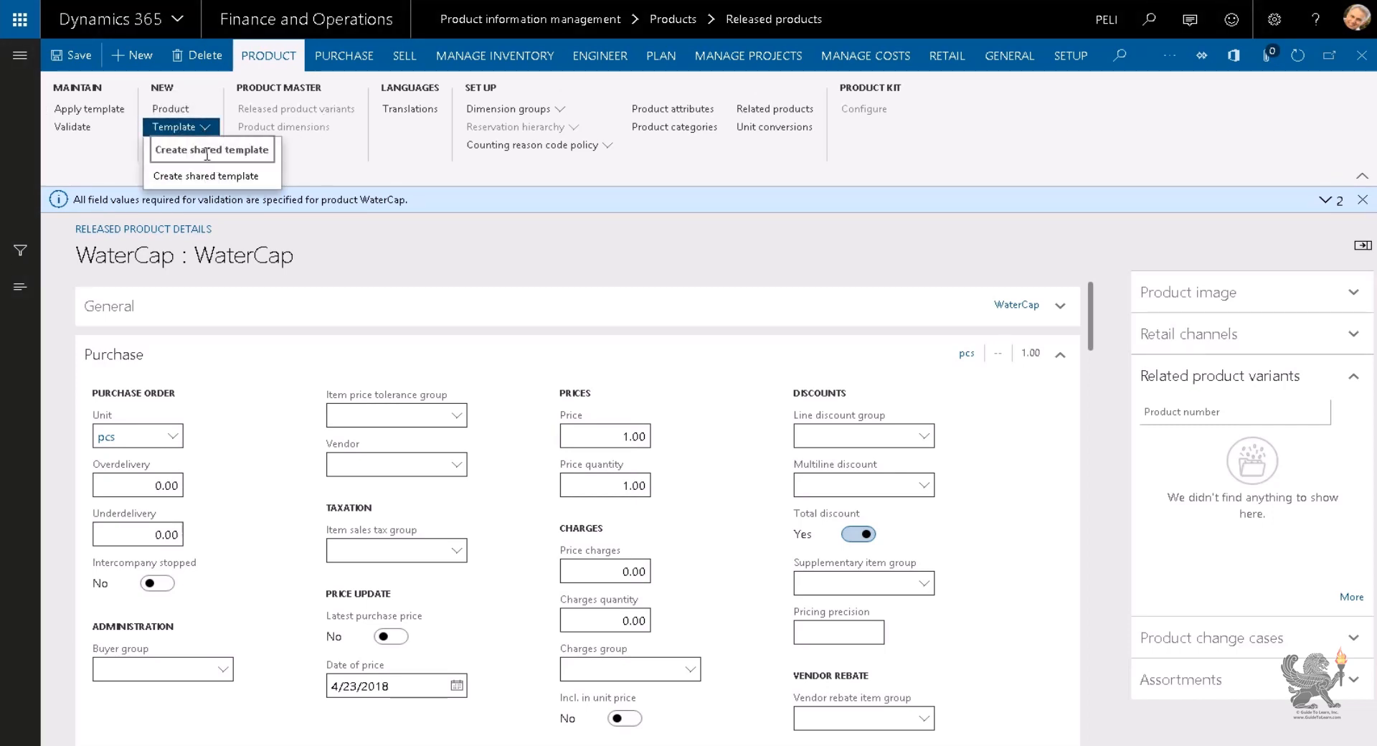
left_click(208, 150)
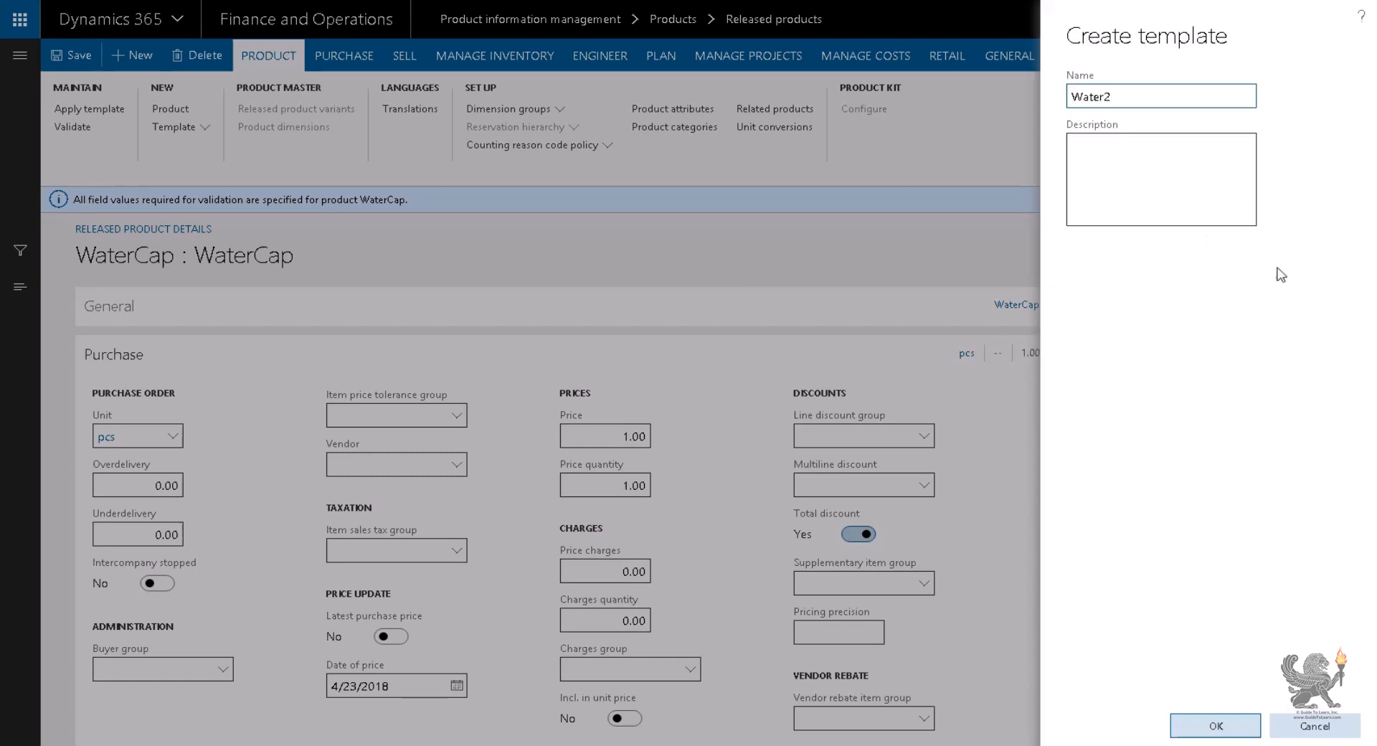
key("Return")
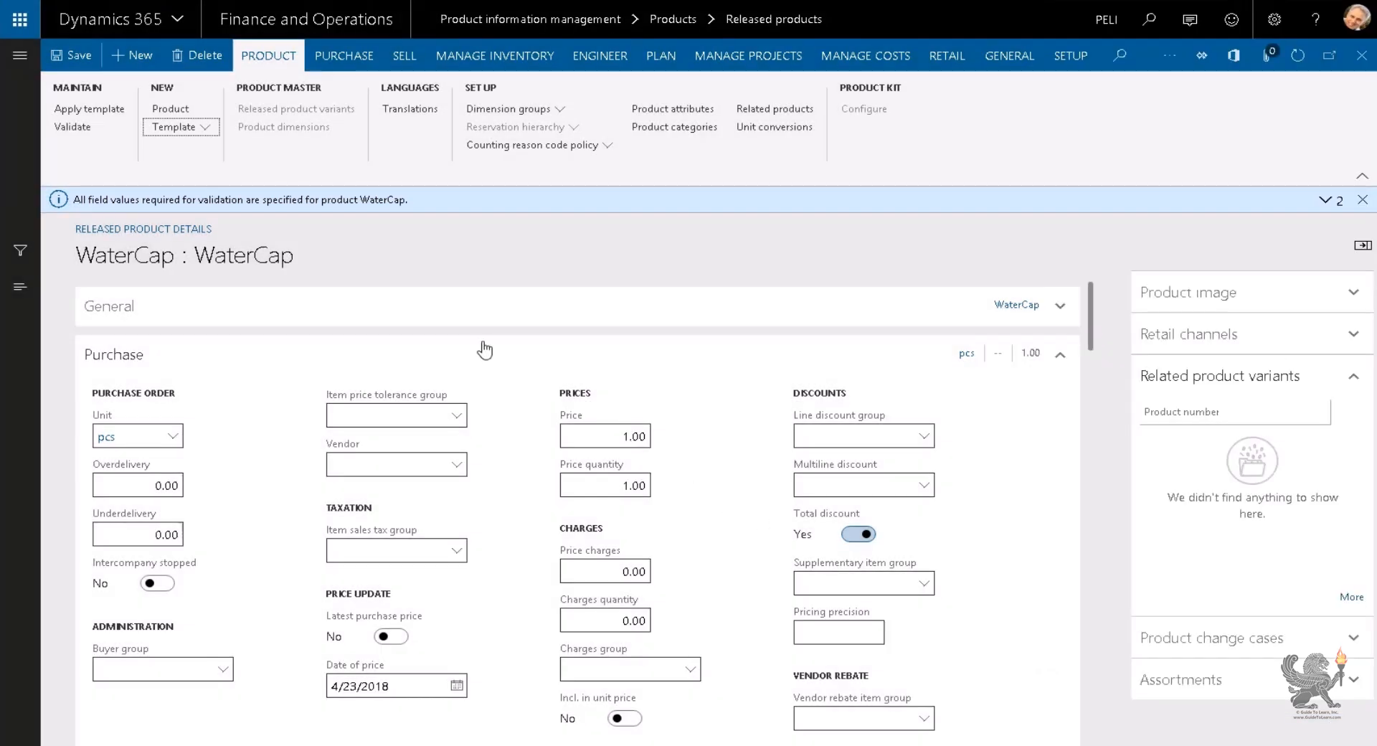
Step: Check WaterCap's default site and warehouse for purchase orders in the default order settings
left_click(471, 65)
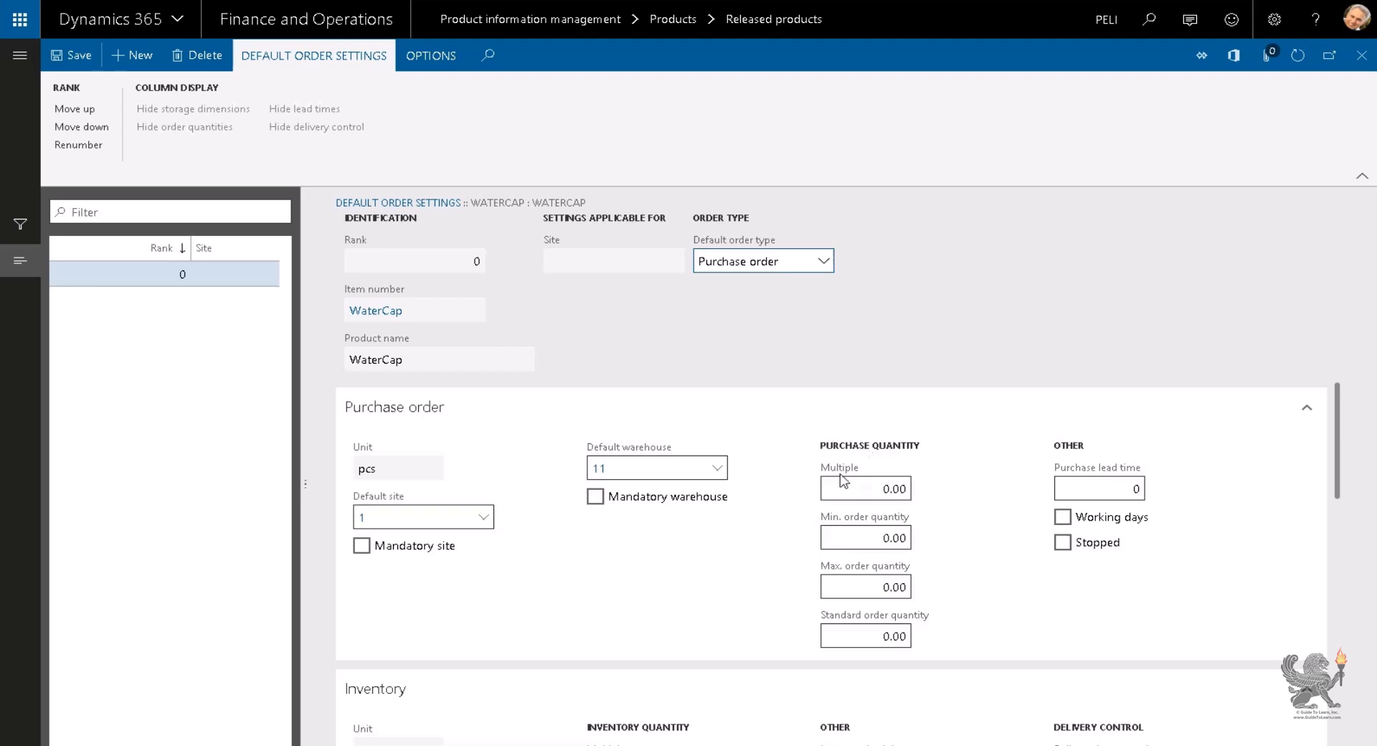
mouse_move(843, 481)
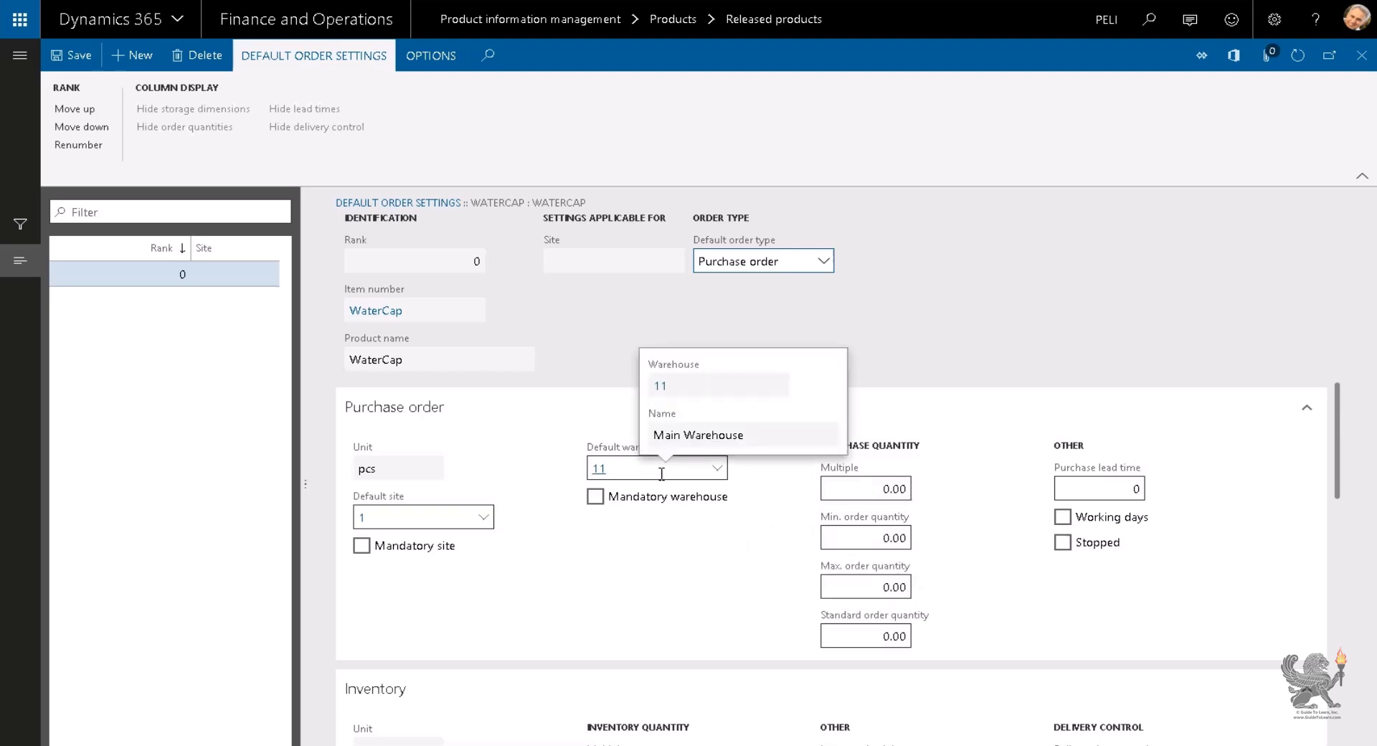
left_click(1361, 55)
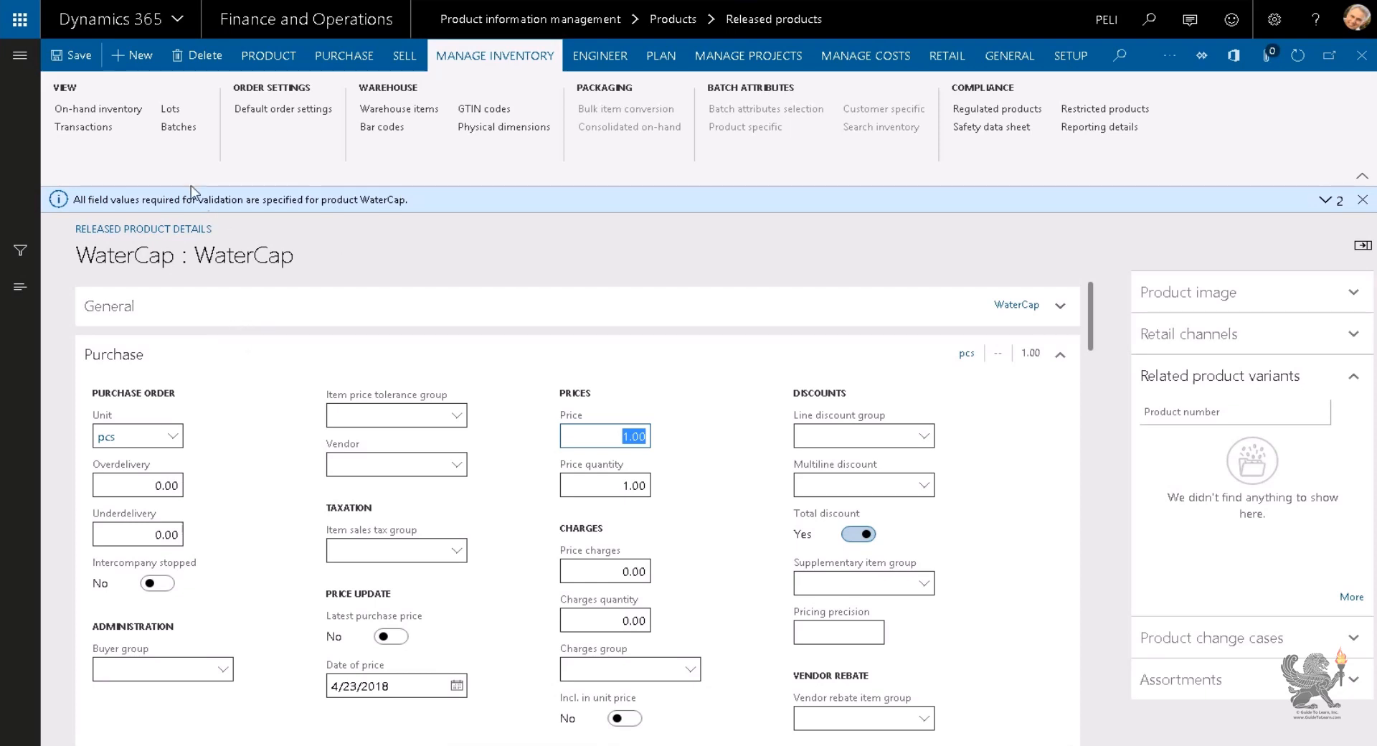
Step: Start a new released product with number and name WaterBottle, and apply the Water2 template
left_click(133, 55)
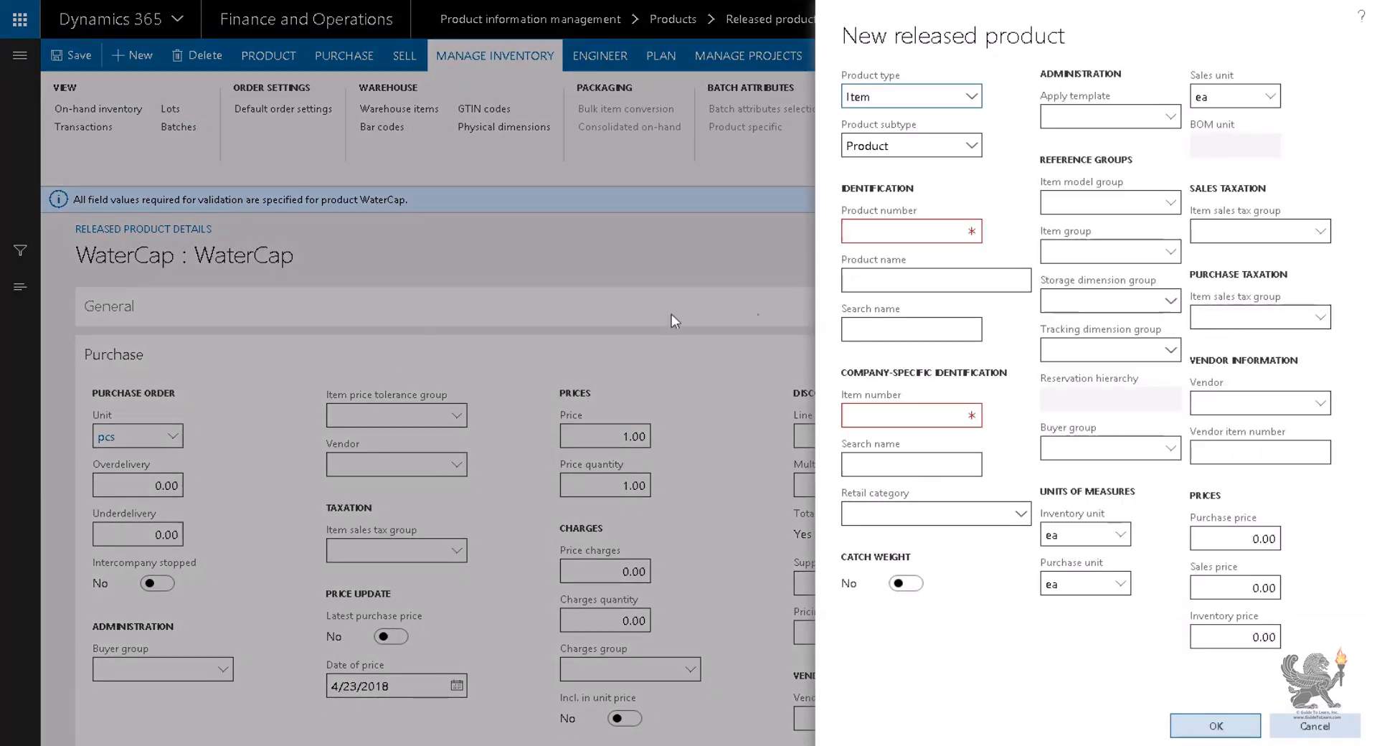
left_click(893, 232)
type("WaterBottle")
key("Tab")
type("WaterBottle")
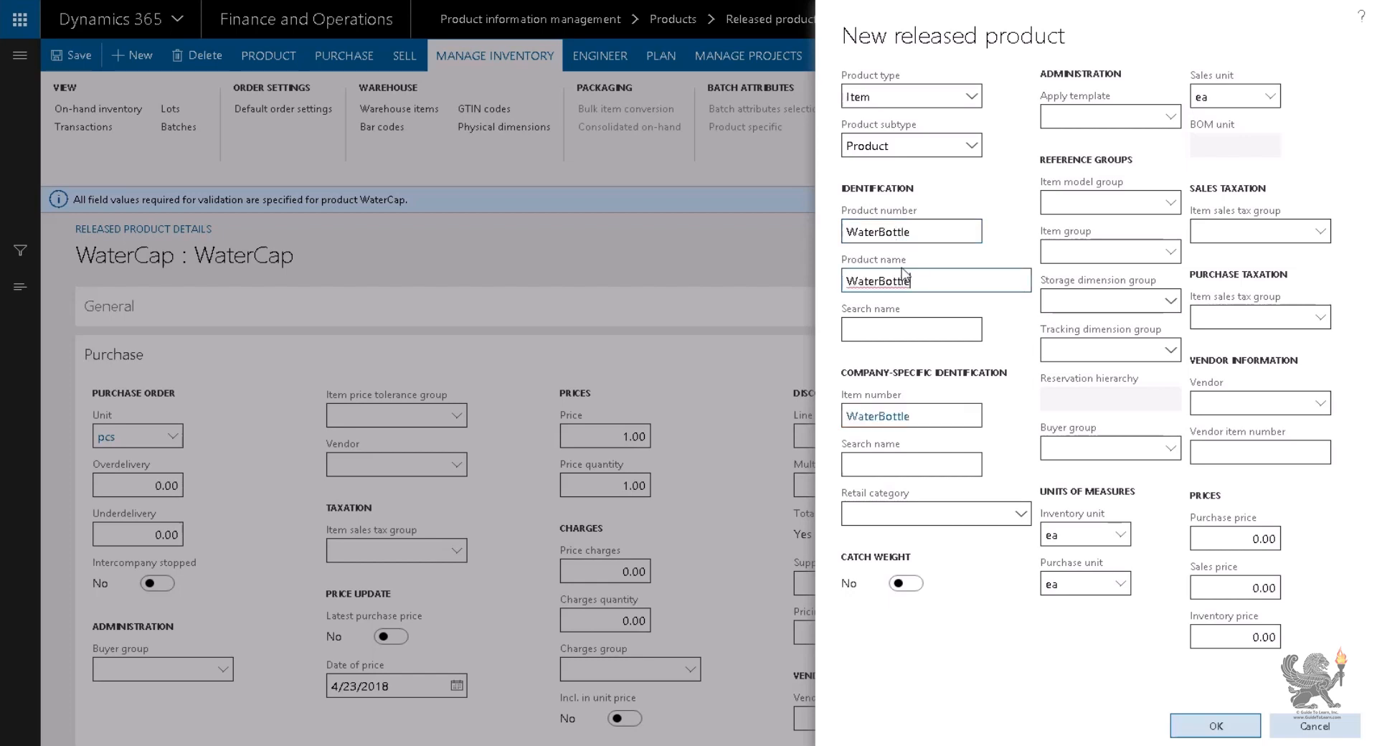
key("Tab")
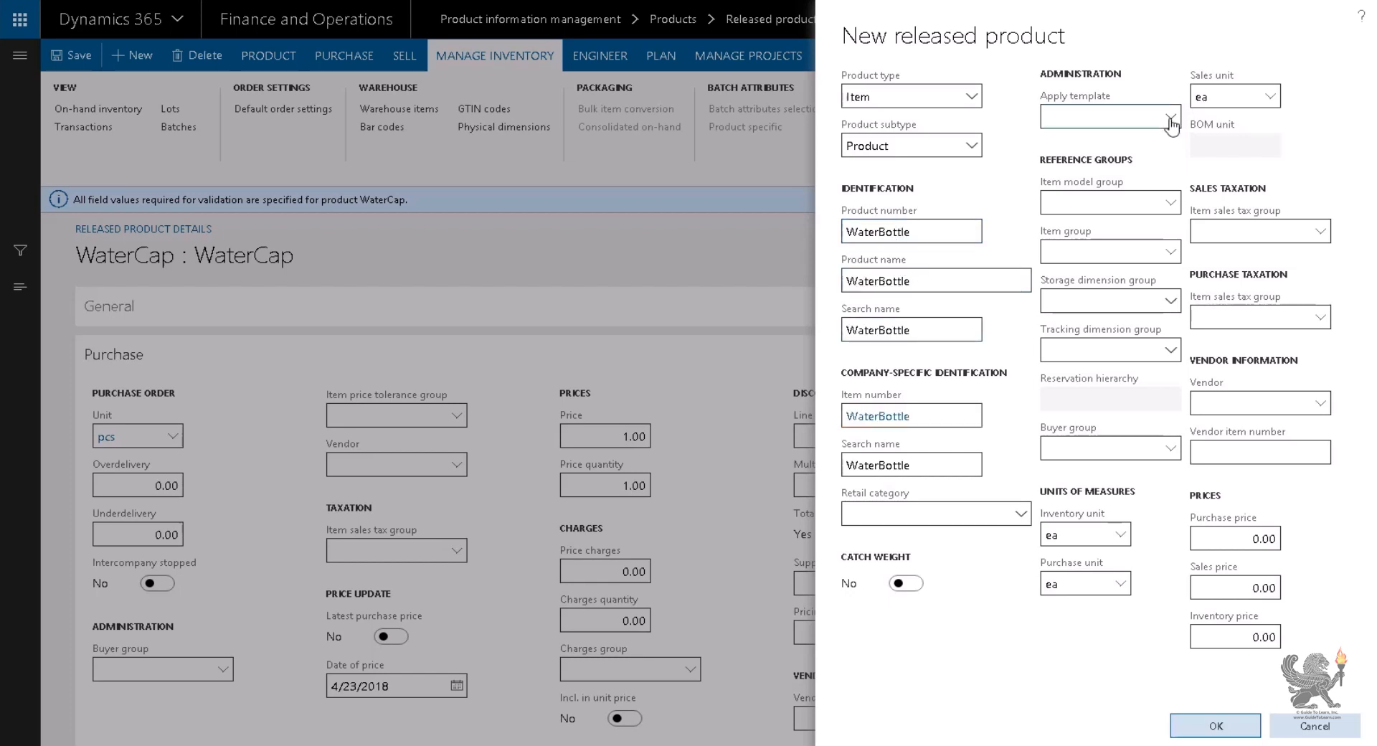
left_click(1172, 118)
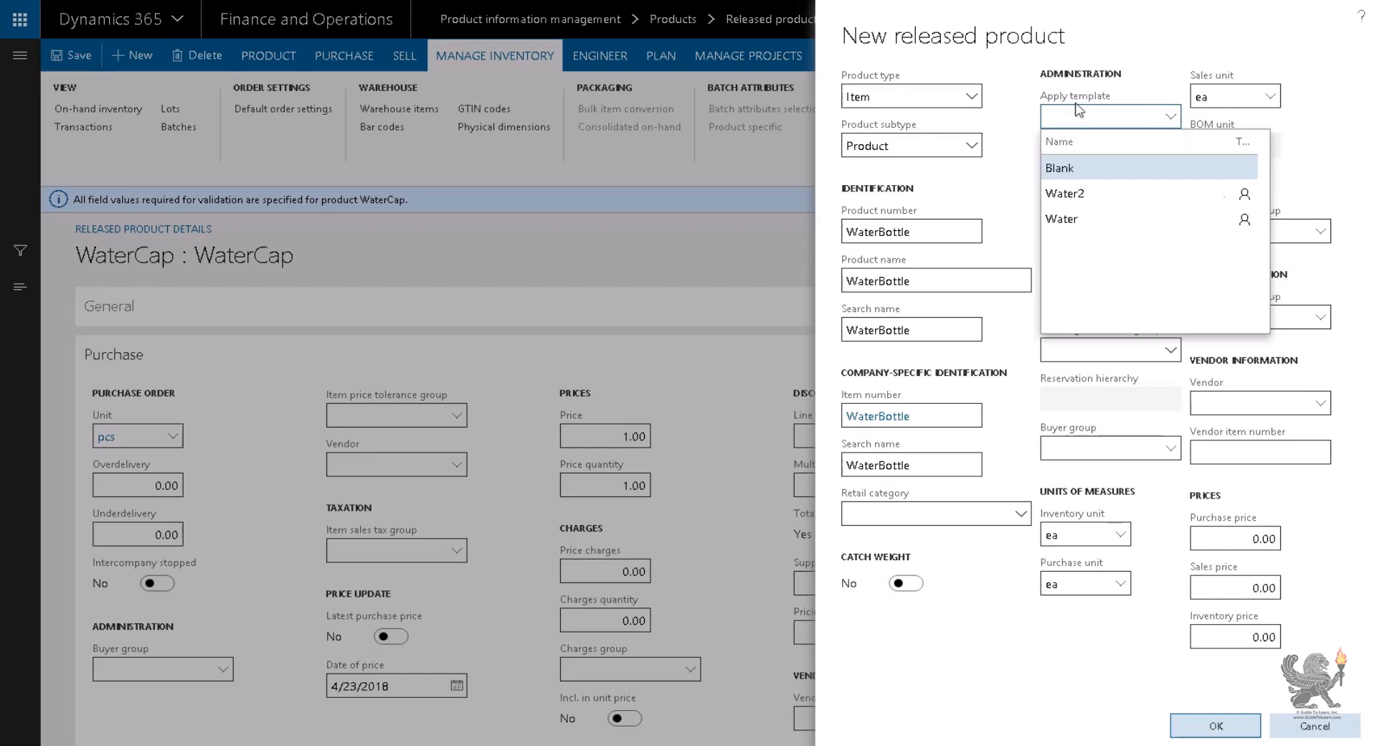
left_click(1083, 197)
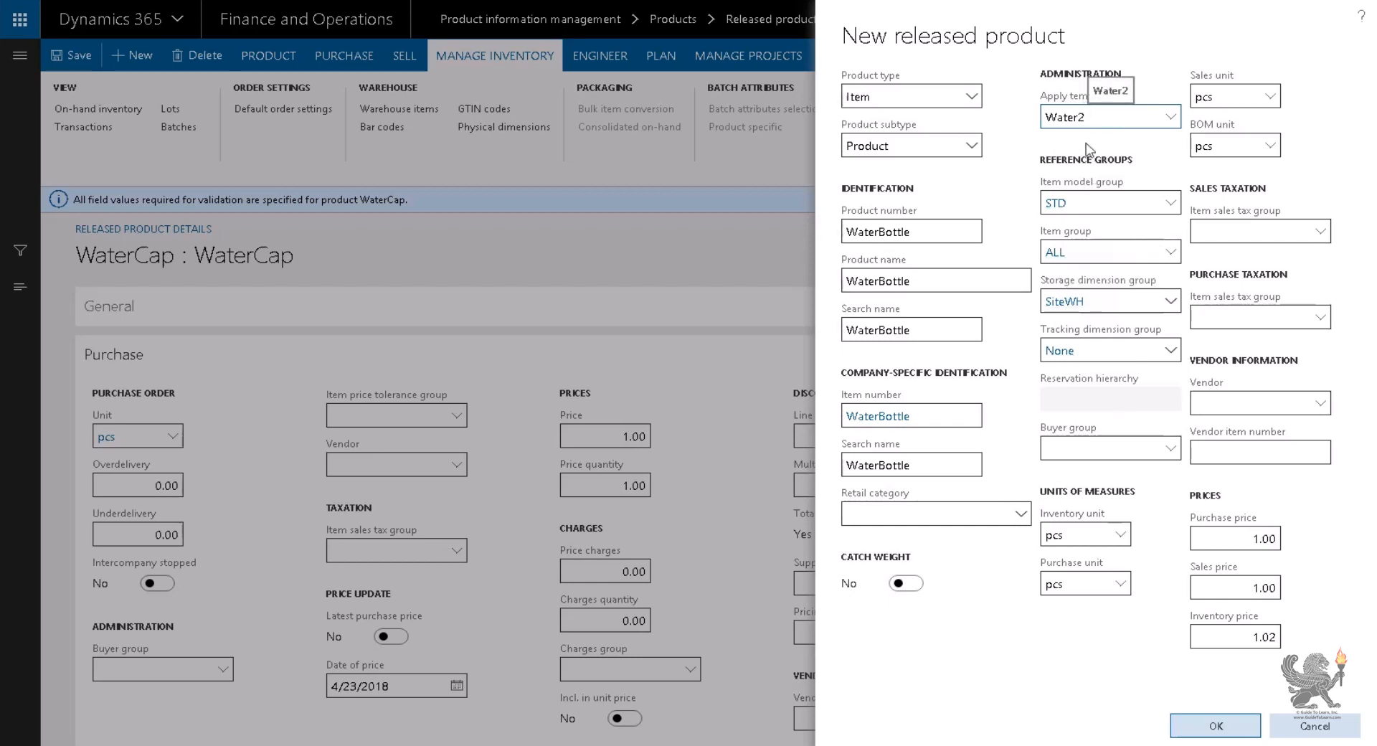
Step: Clear the inventory, sales and purchase prices and create the WaterBottle product
left_click(1262, 636)
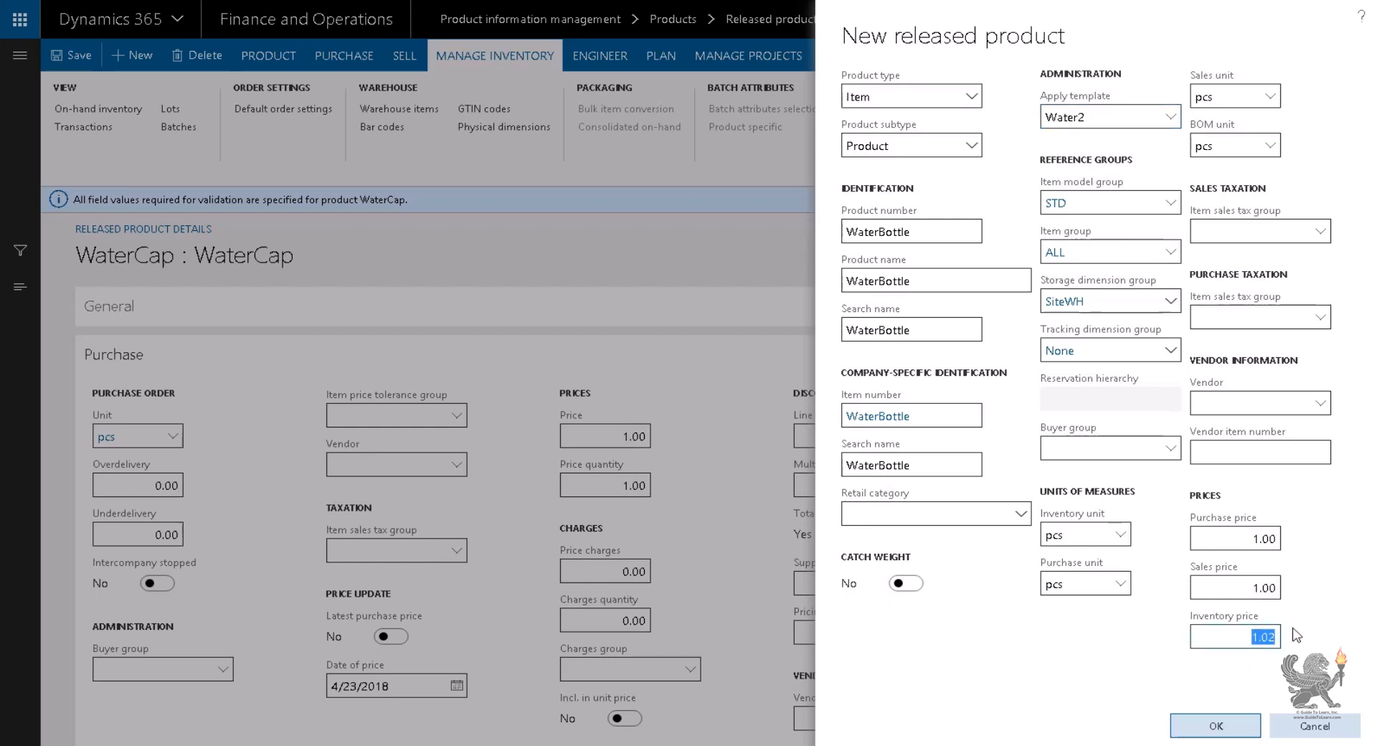
key("BackSpace")
left_click(1256, 587)
key("BackSpace")
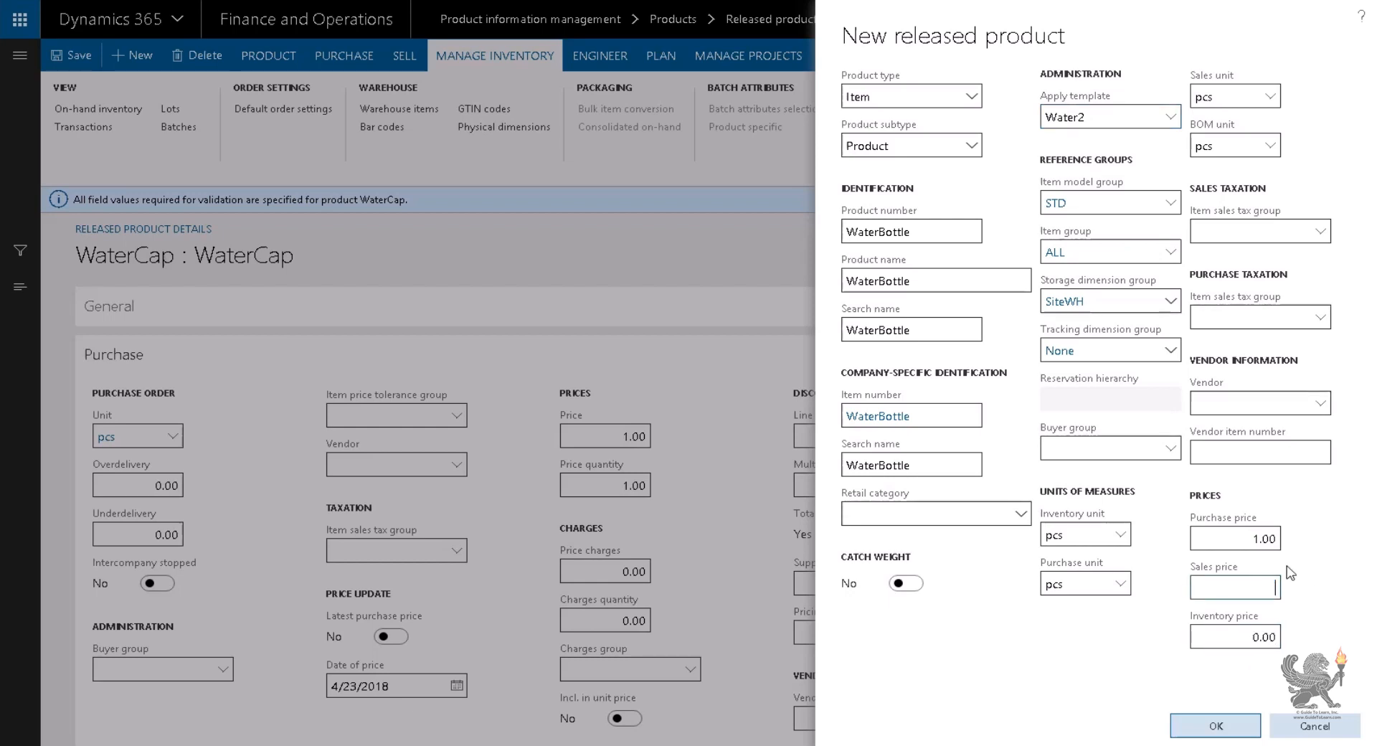
left_click(1243, 538)
key("BackSpace")
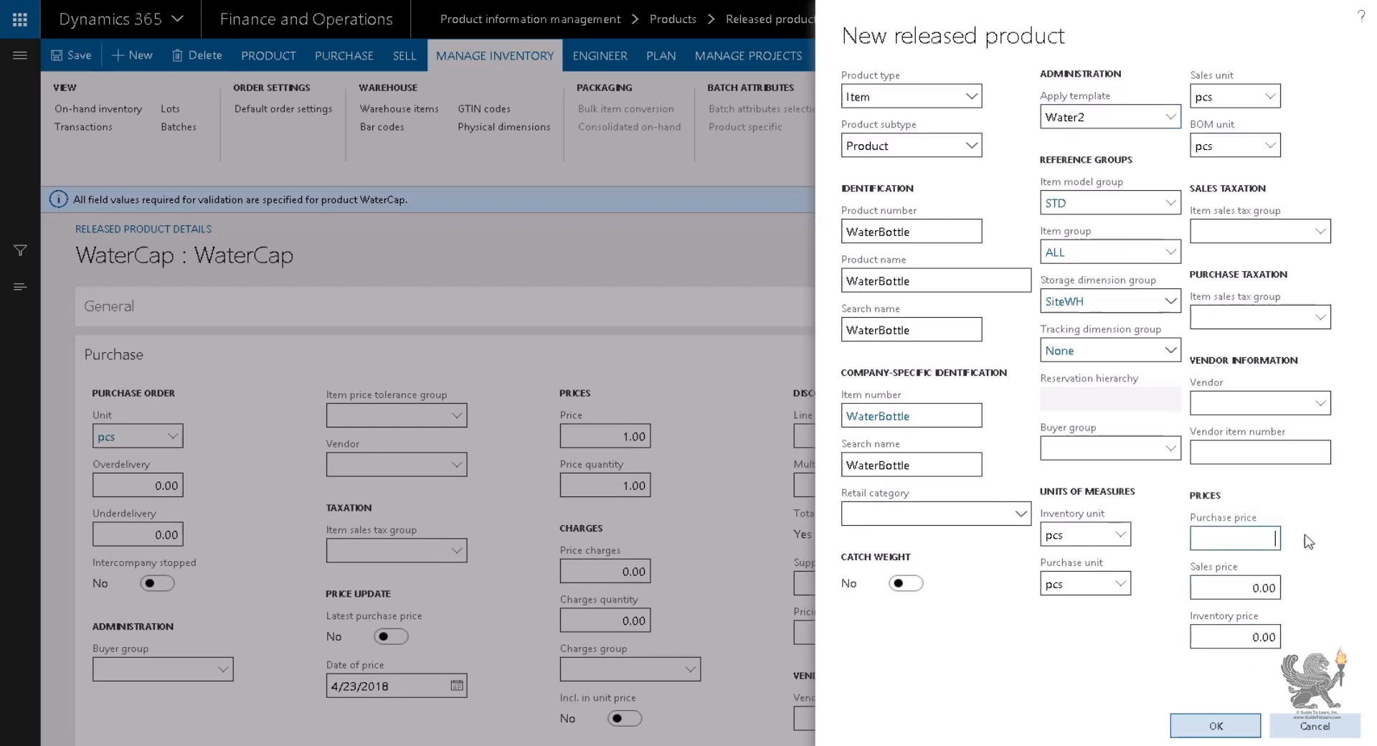
left_click(1229, 598)
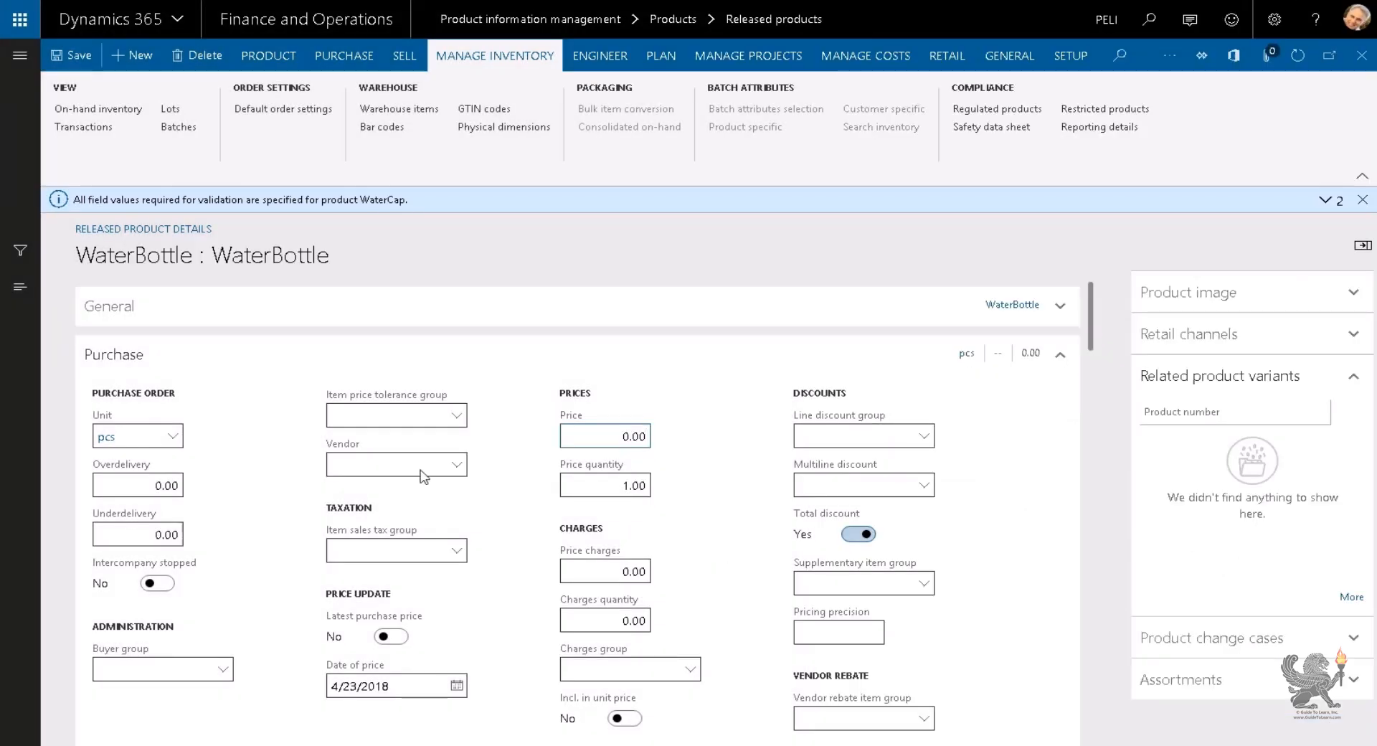
Step: Validate the newly created WaterBottle released product and dismiss the validation messages
left_click(287, 59)
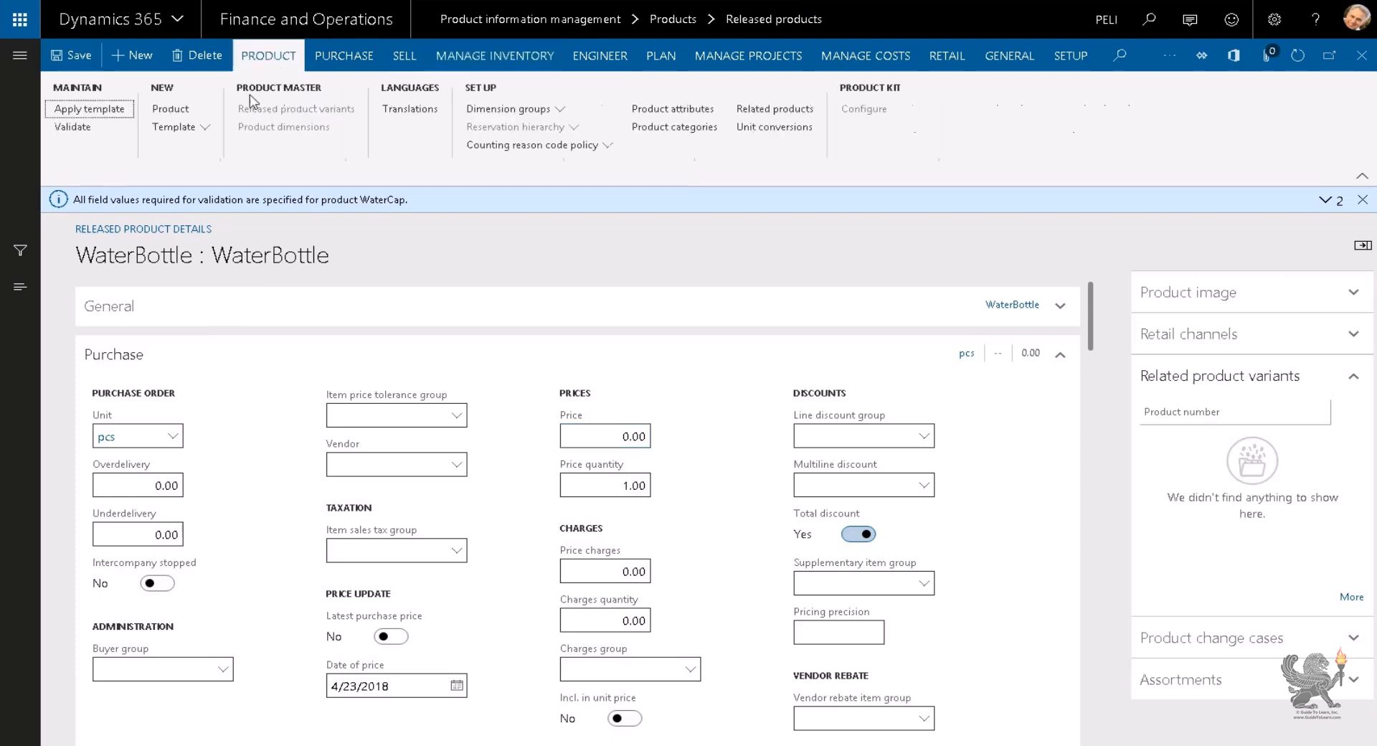
left_click(75, 127)
left_click(1362, 199)
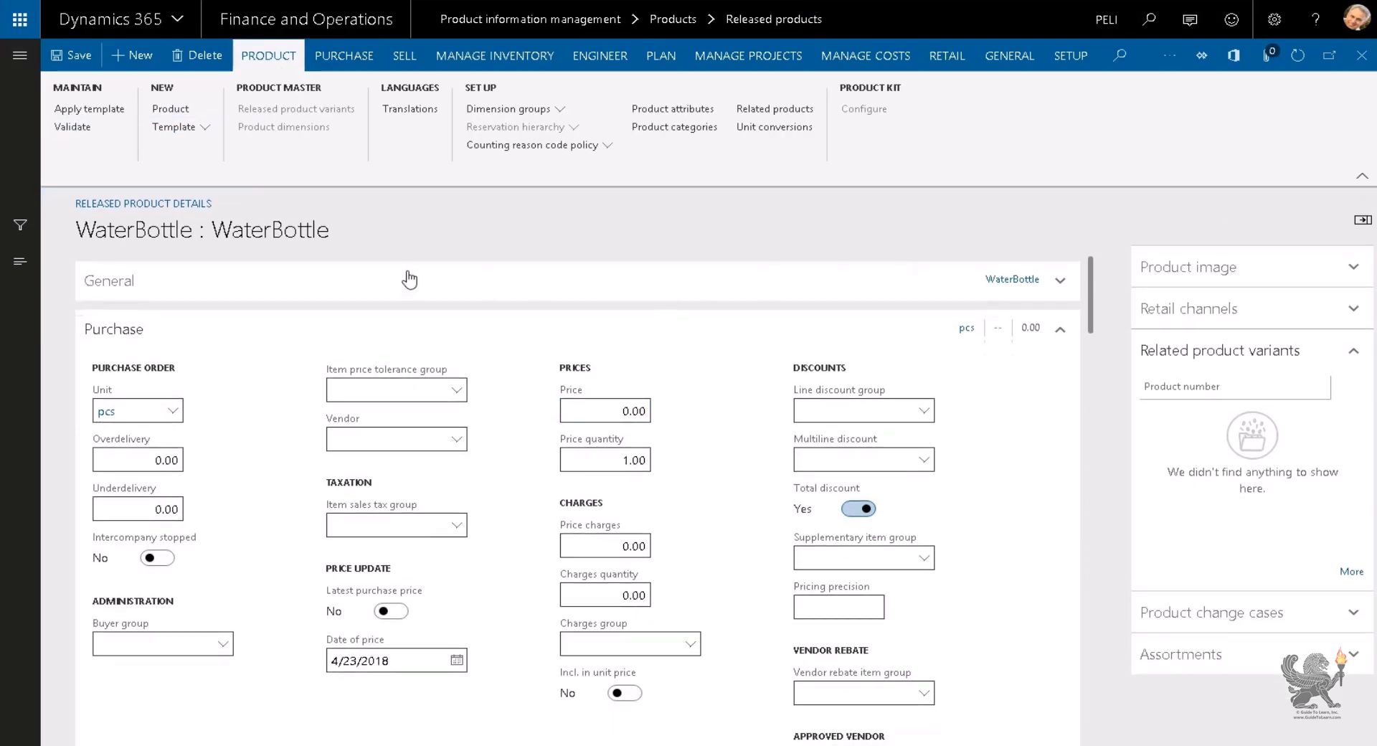
Step: Collapse all detail sections of WaterBottle and review its default financial dimensions and cost management settings
right_click(200, 343)
mouse_move(223, 356)
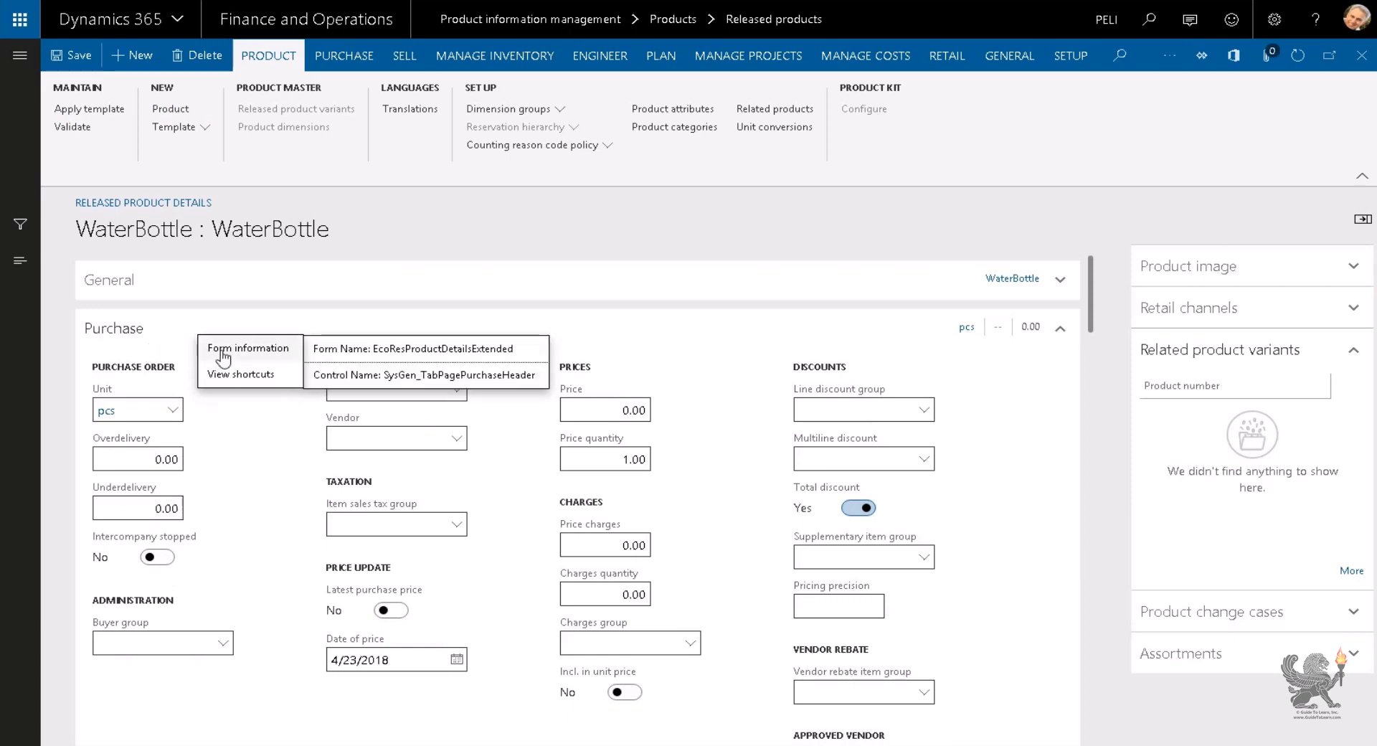
right_click(191, 274)
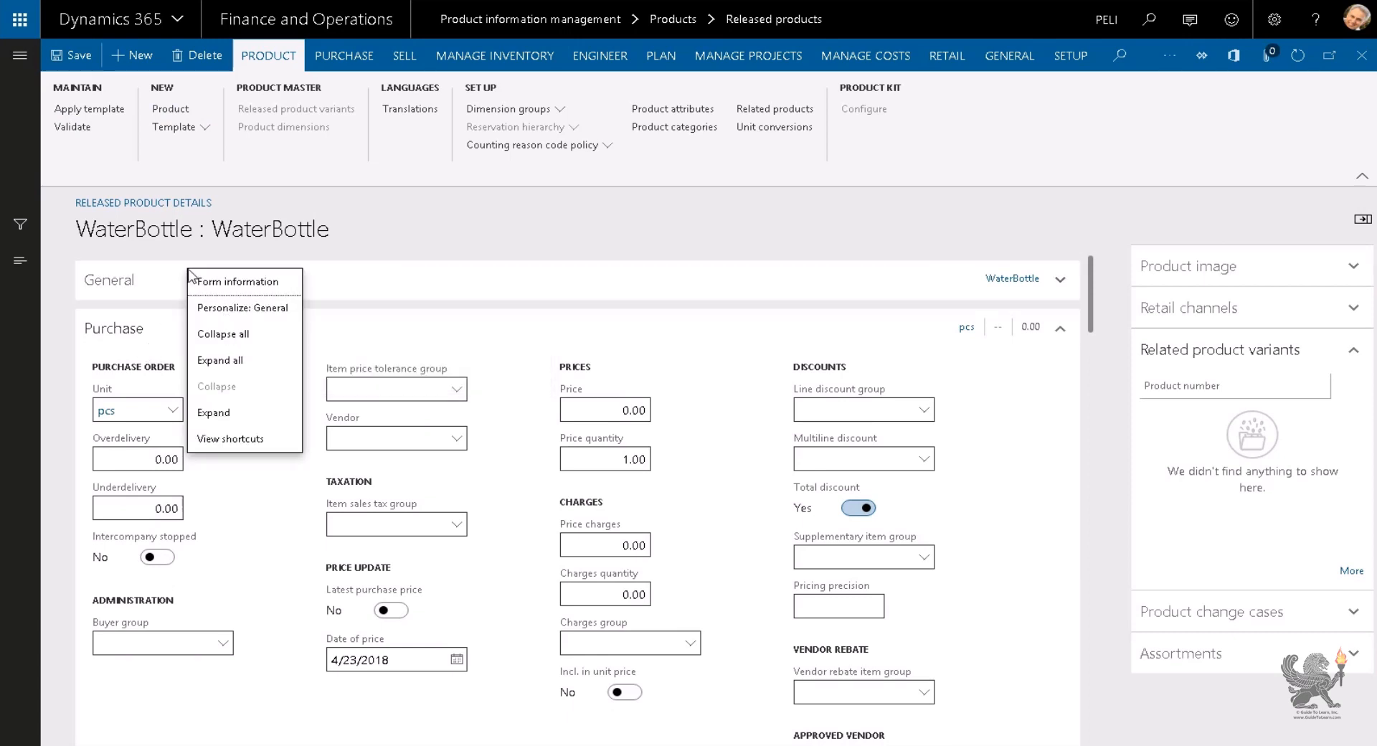
left_click(205, 336)
left_click(222, 536)
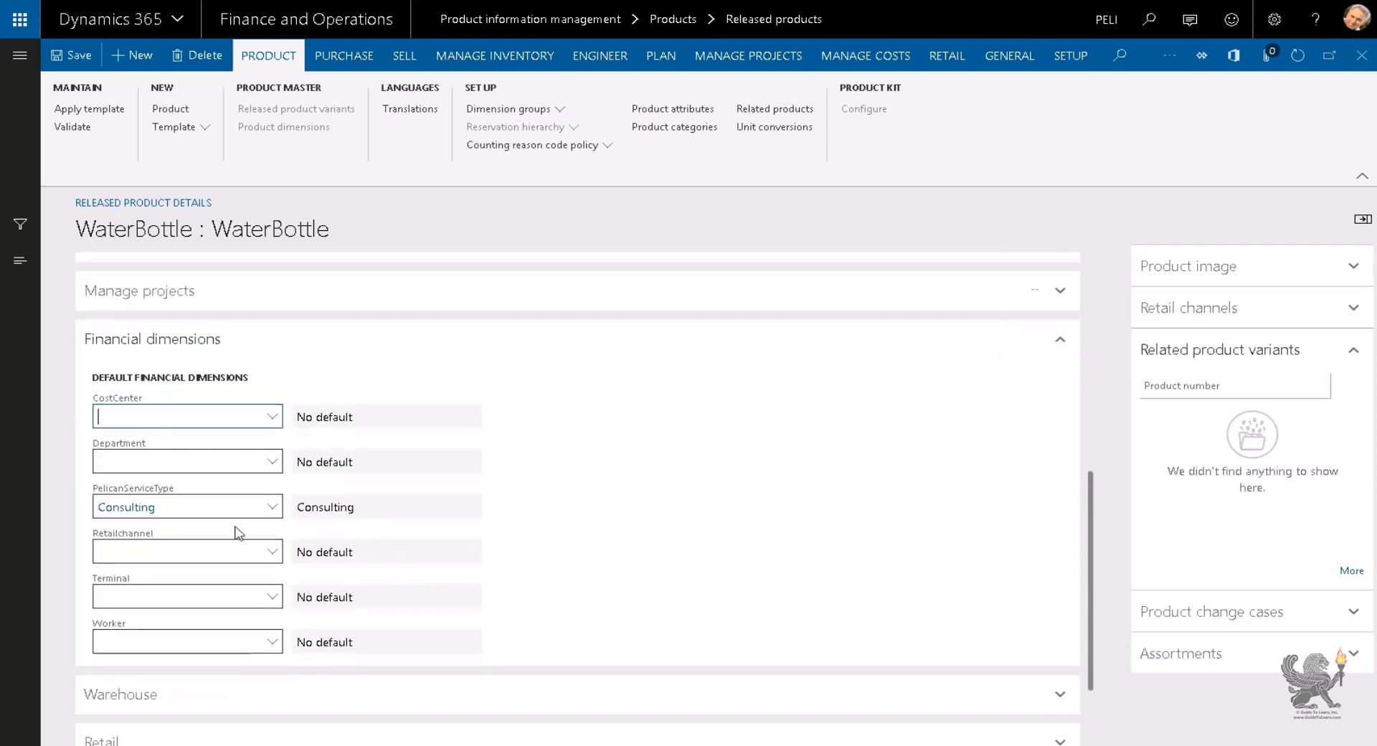
left_click(190, 350)
left_click(178, 436)
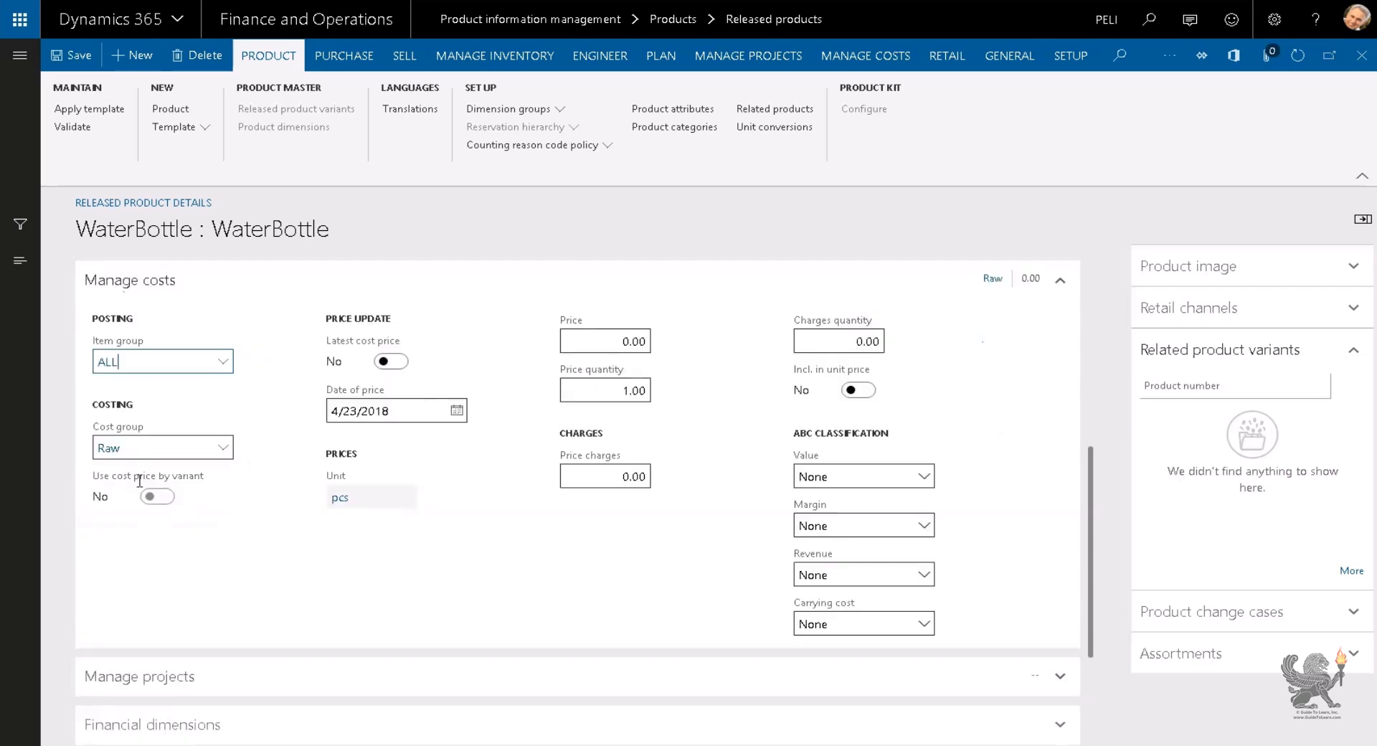
scroll(186, 448, "up", 5)
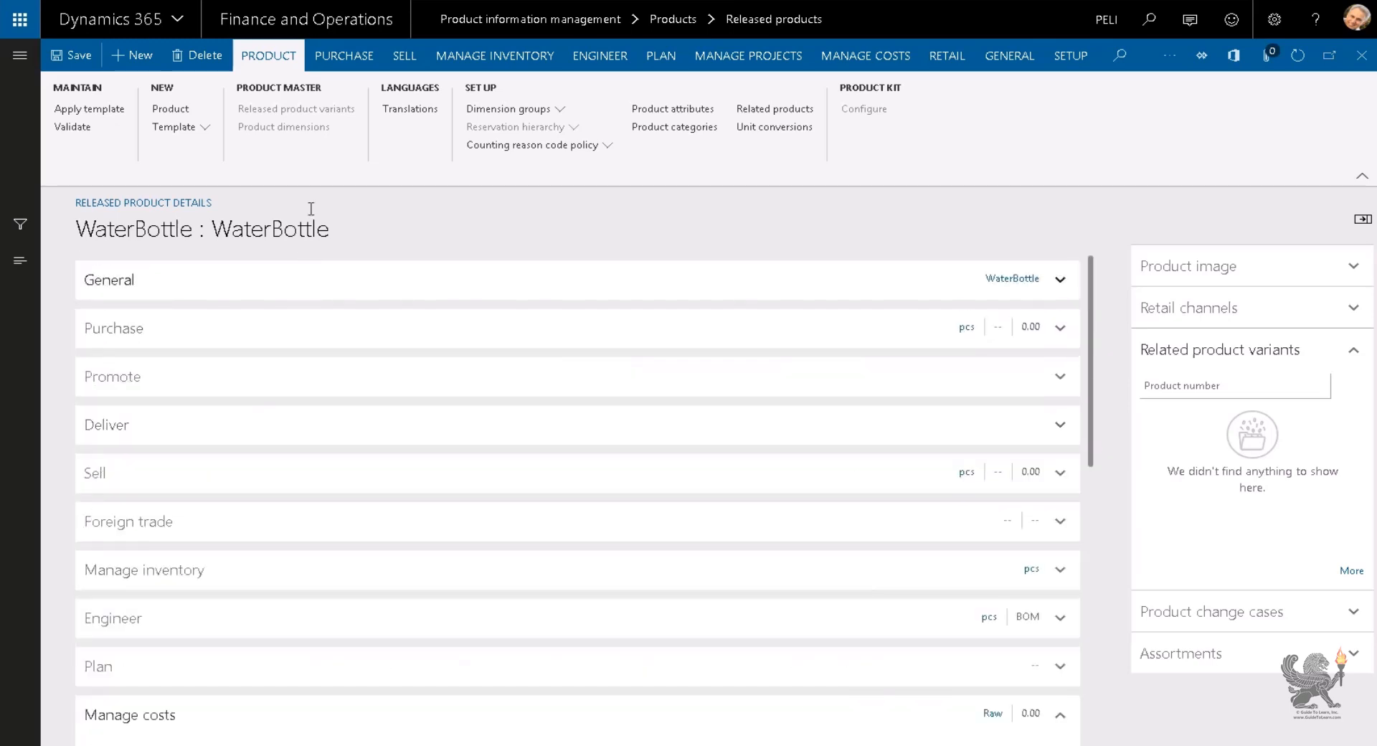
Step: Check the site and warehouse defaults in WaterBottle's default order settings
left_click(506, 56)
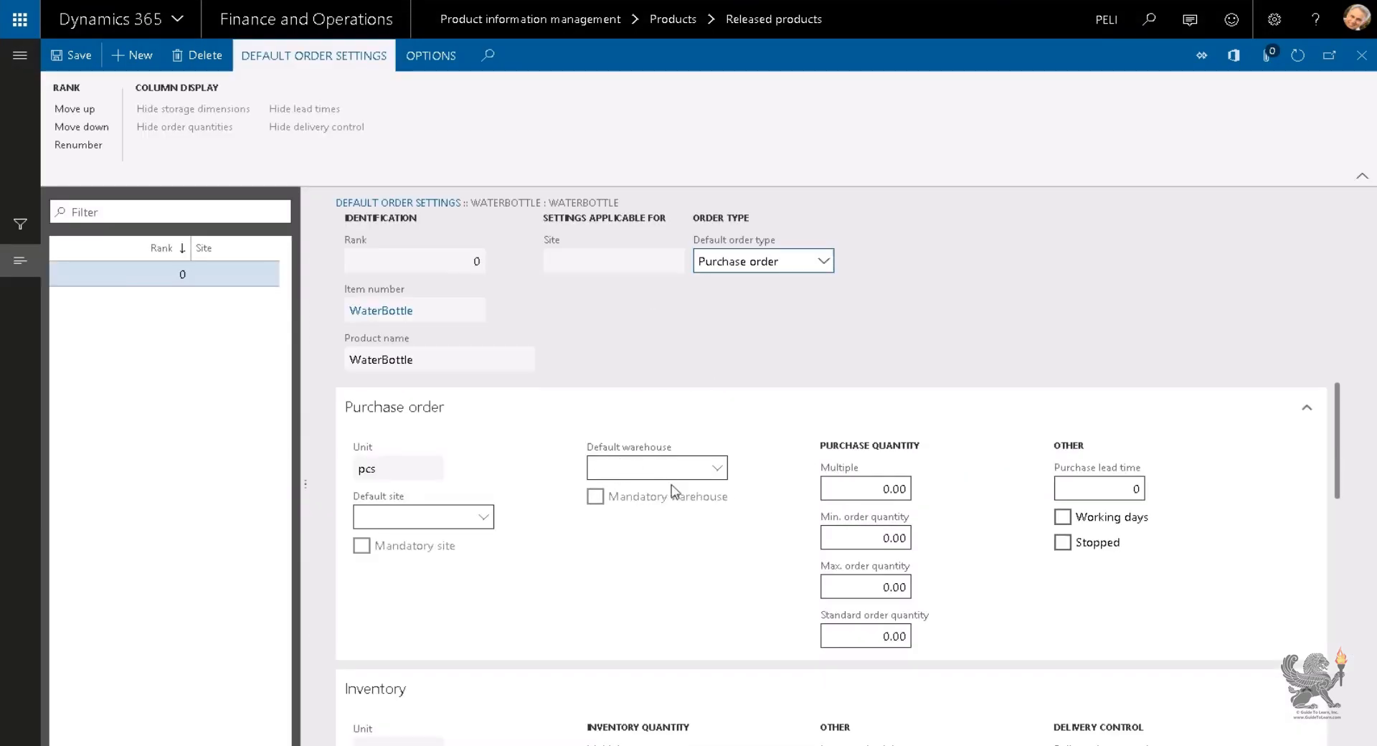
left_click(1362, 55)
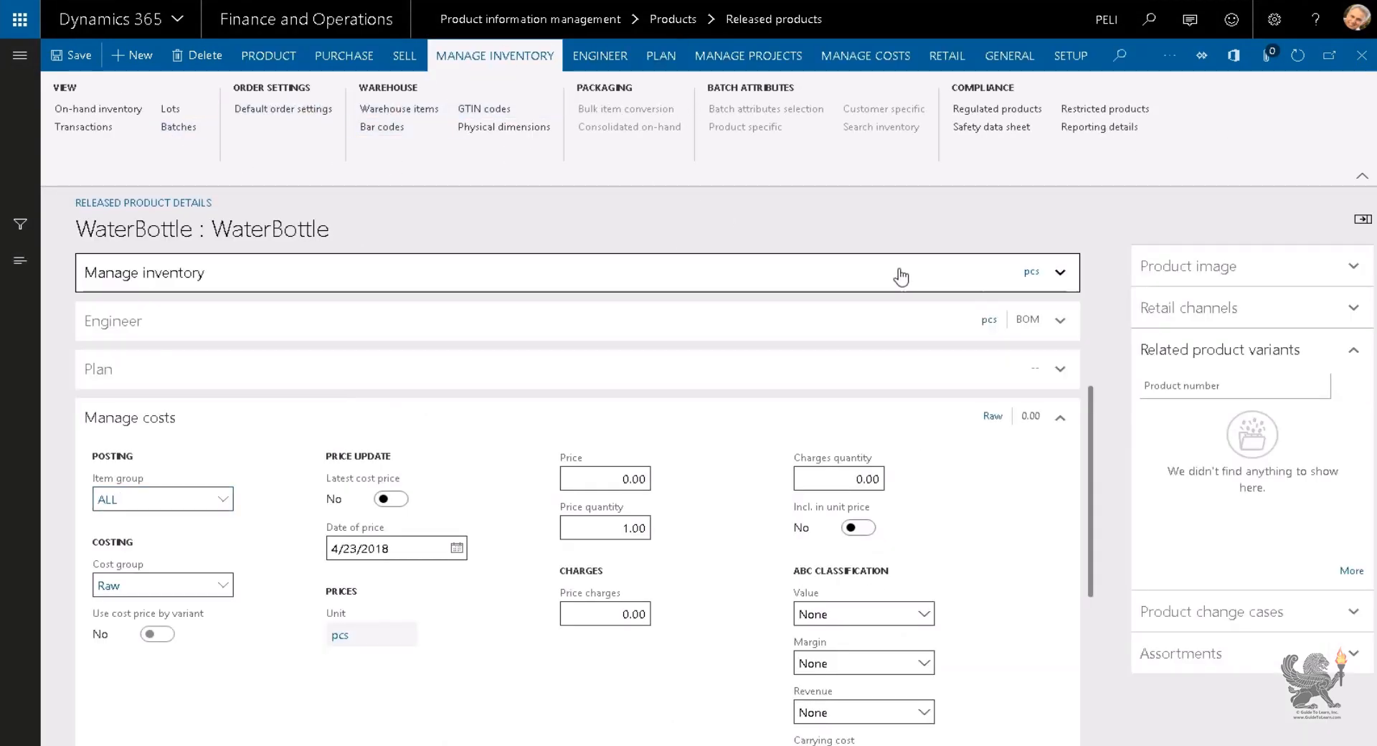
right_click(779, 320)
right_click(742, 370)
right_click(679, 416)
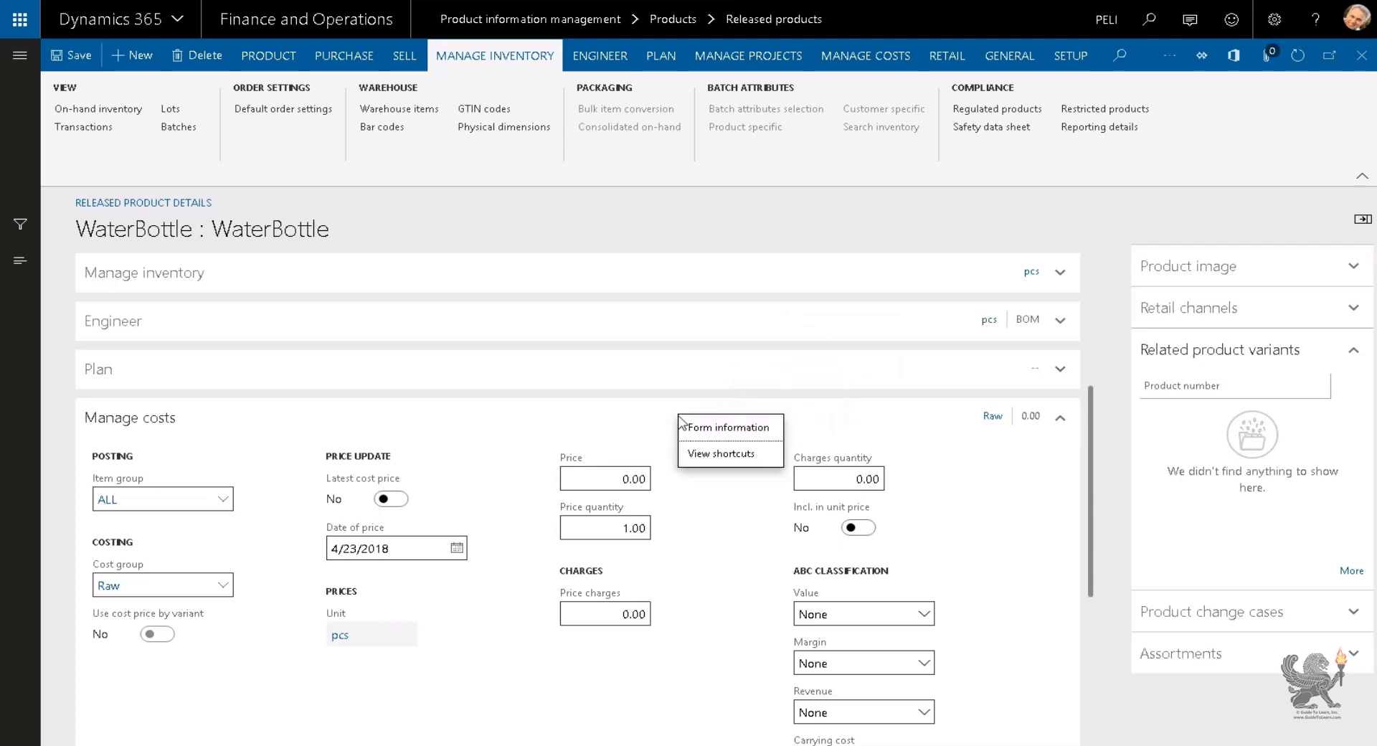
right_click(692, 511)
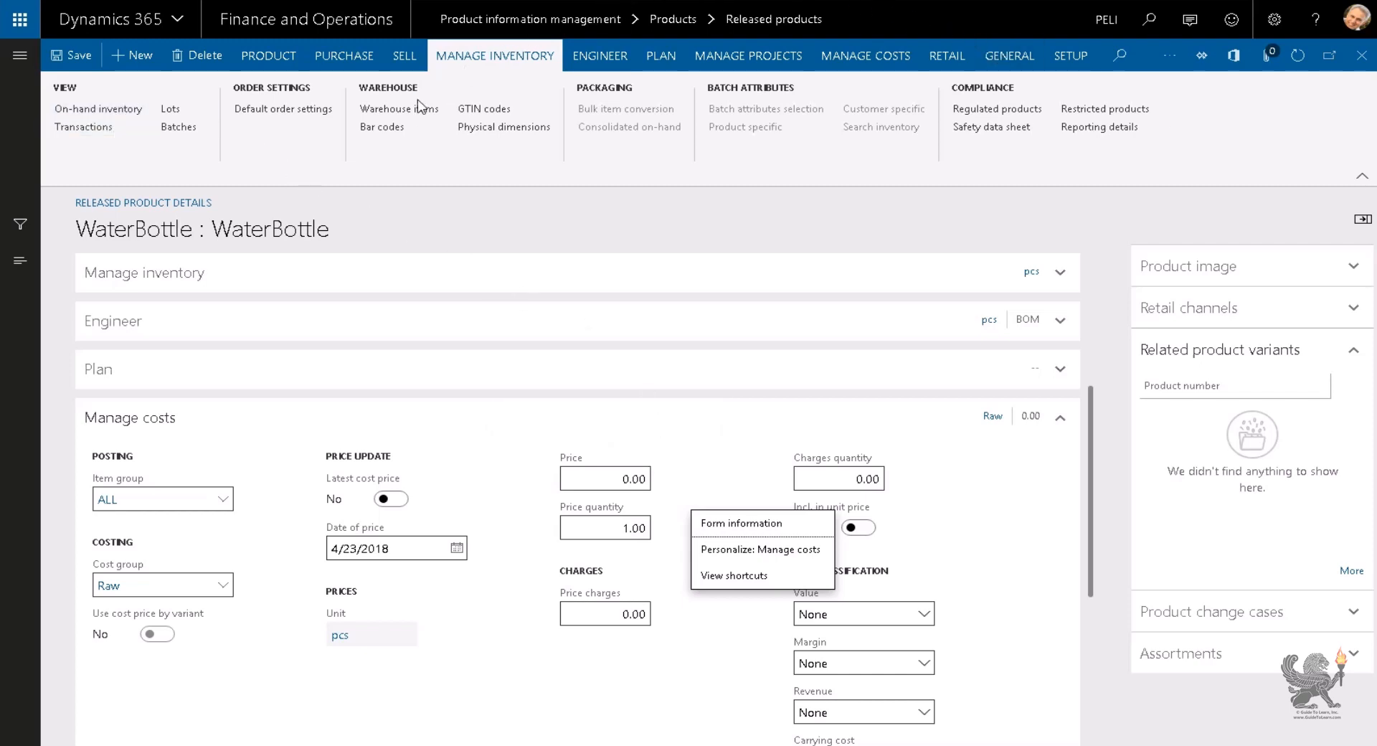
Step: Run the validation of WaterBottle's required field values again
left_click(349, 59)
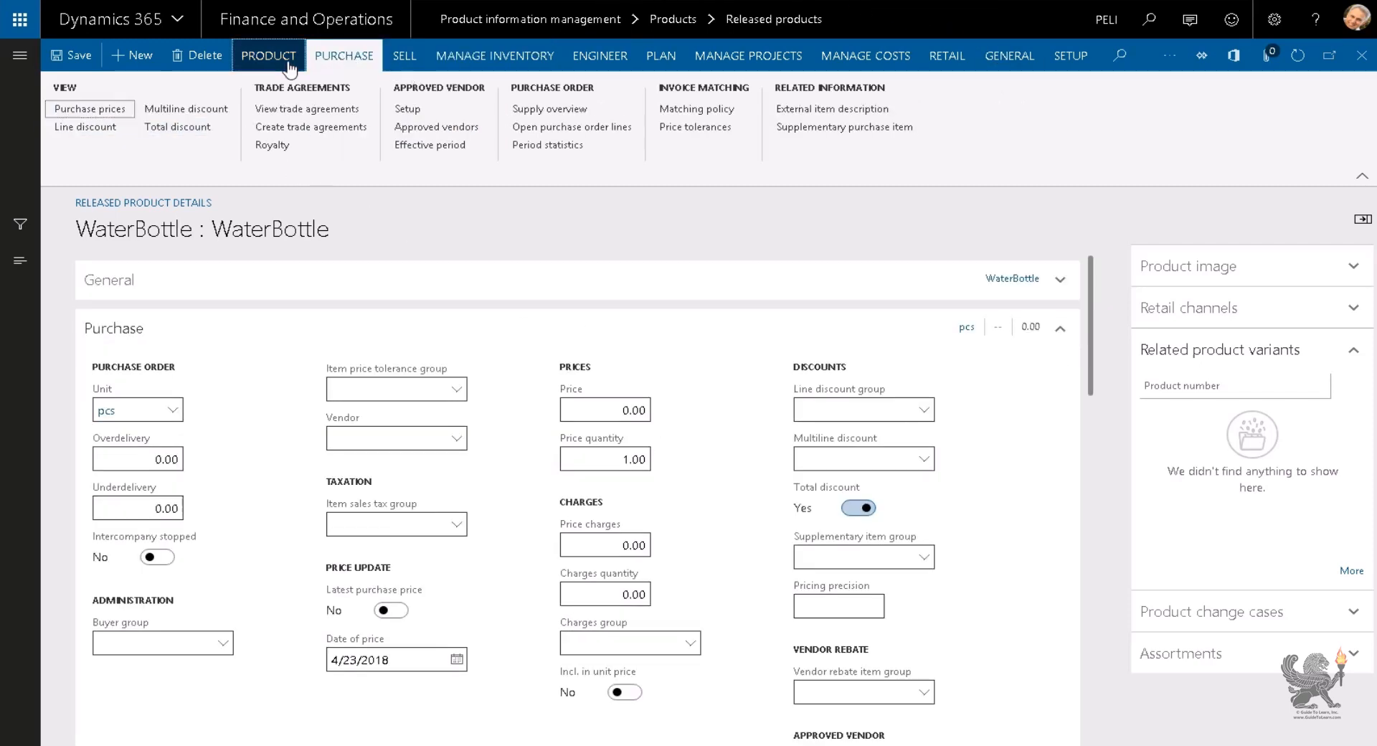
left_click(267, 58)
left_click(83, 132)
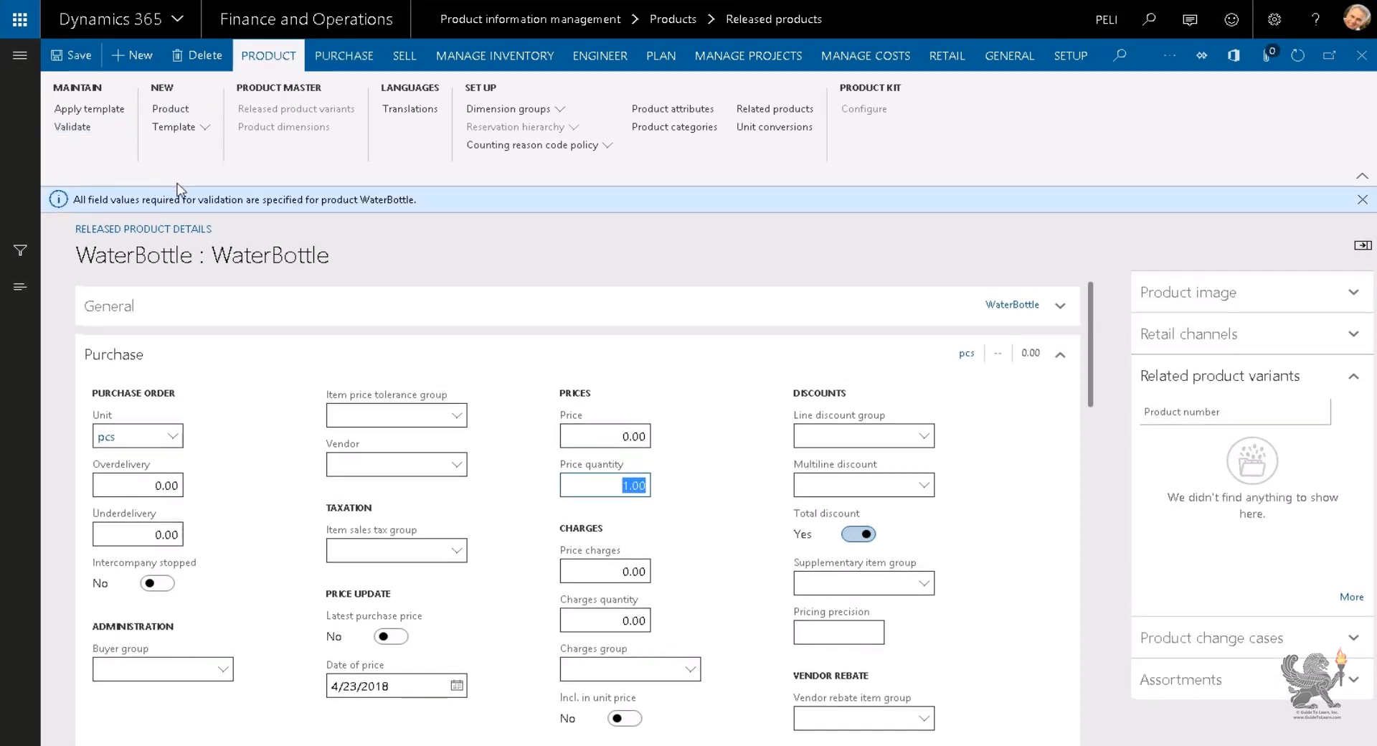
Step: Set the default warehouse to 11 for both purchase orders and inventory in WaterBottle's default order settings, and dismiss the validation message
left_click(441, 57)
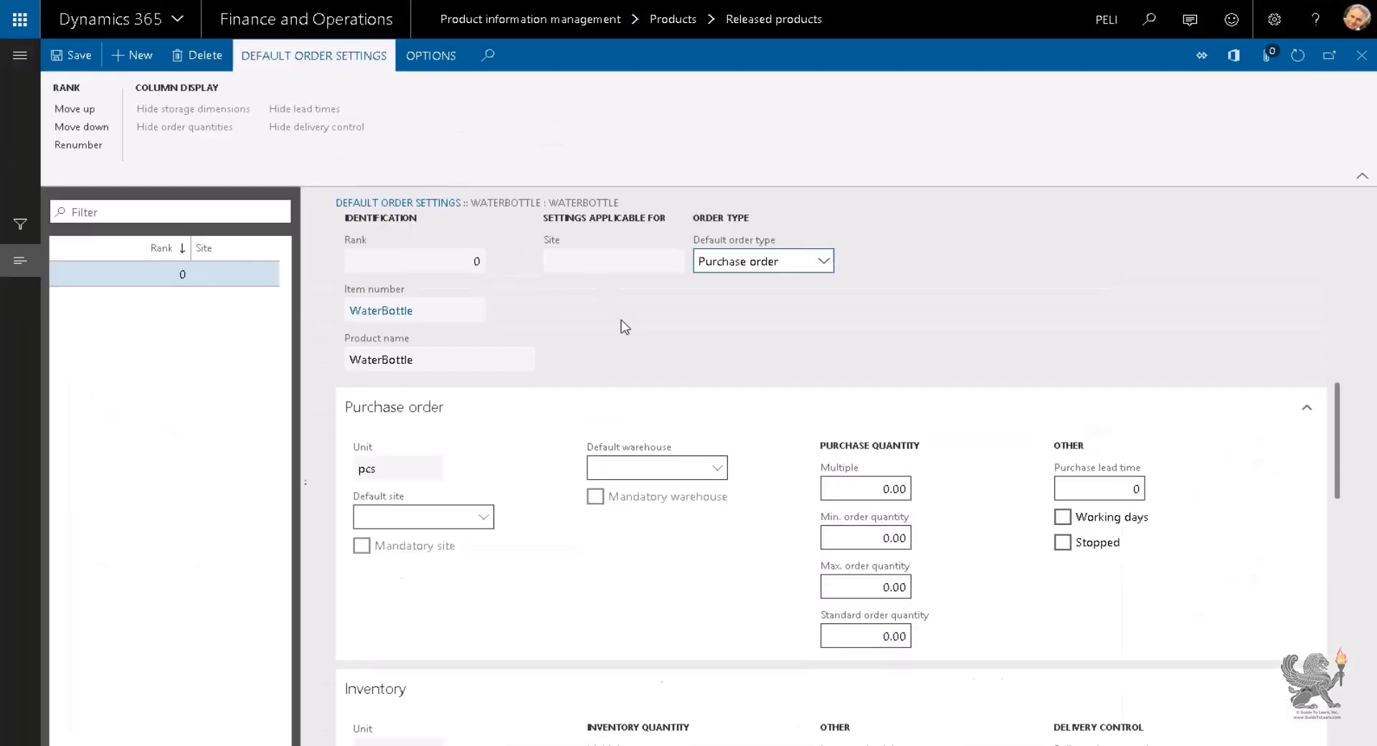
left_click(638, 464)
type("11")
key("Tab")
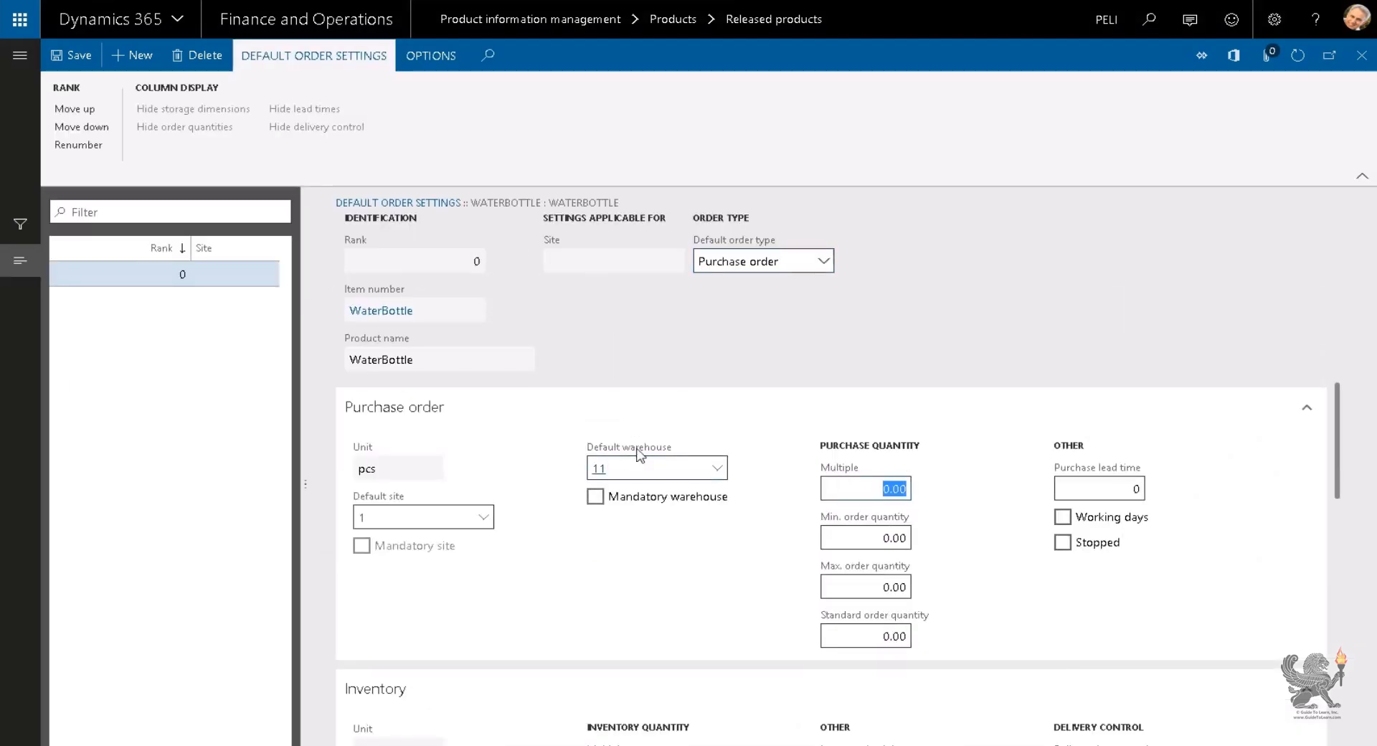
scroll(641, 448, "down", 7)
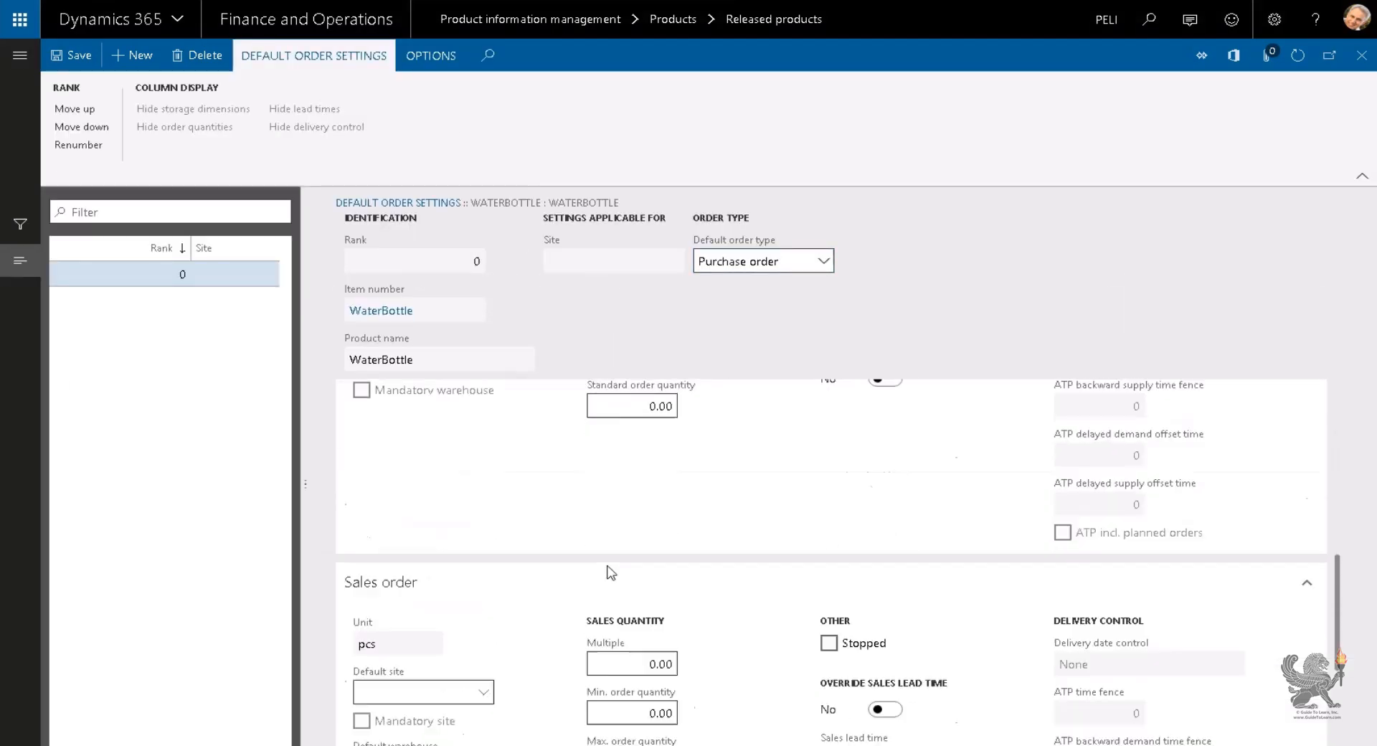
scroll(609, 572, "up", 3)
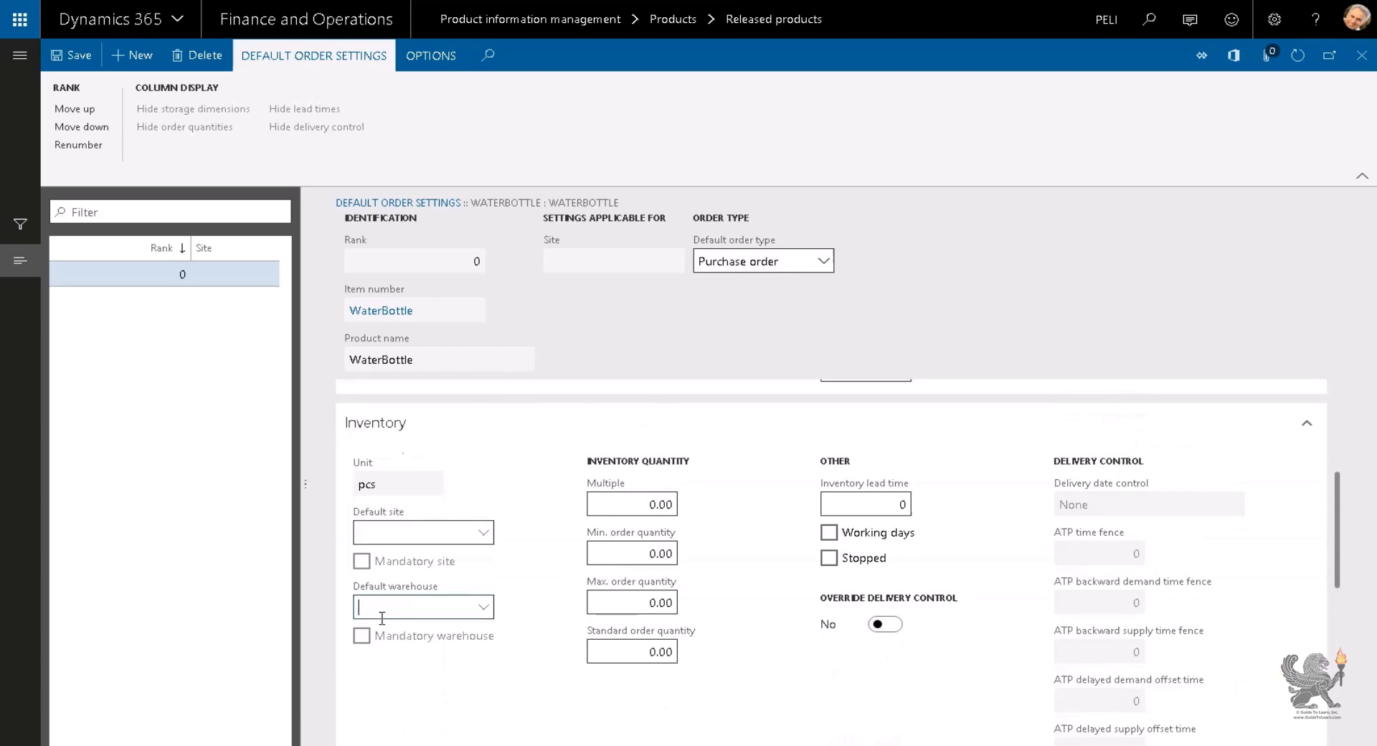
key("Tab")
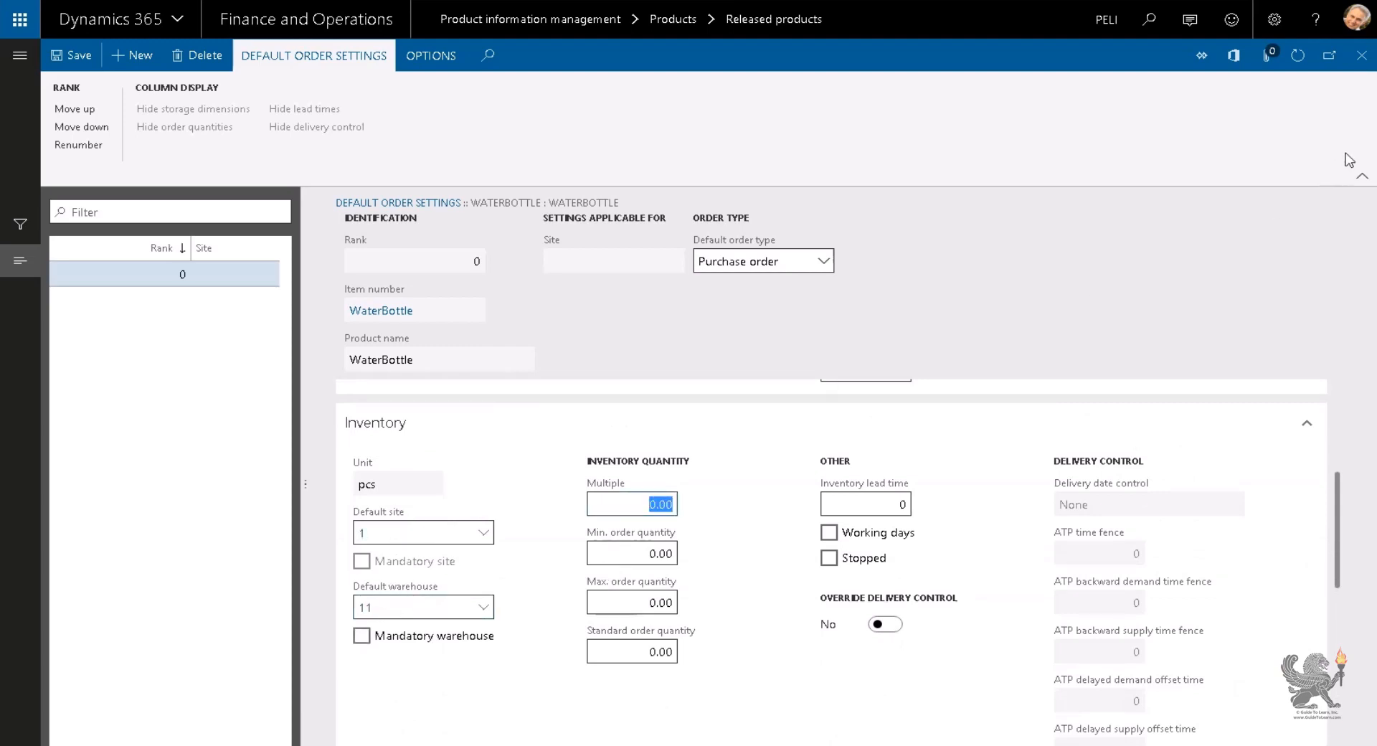
left_click(1361, 55)
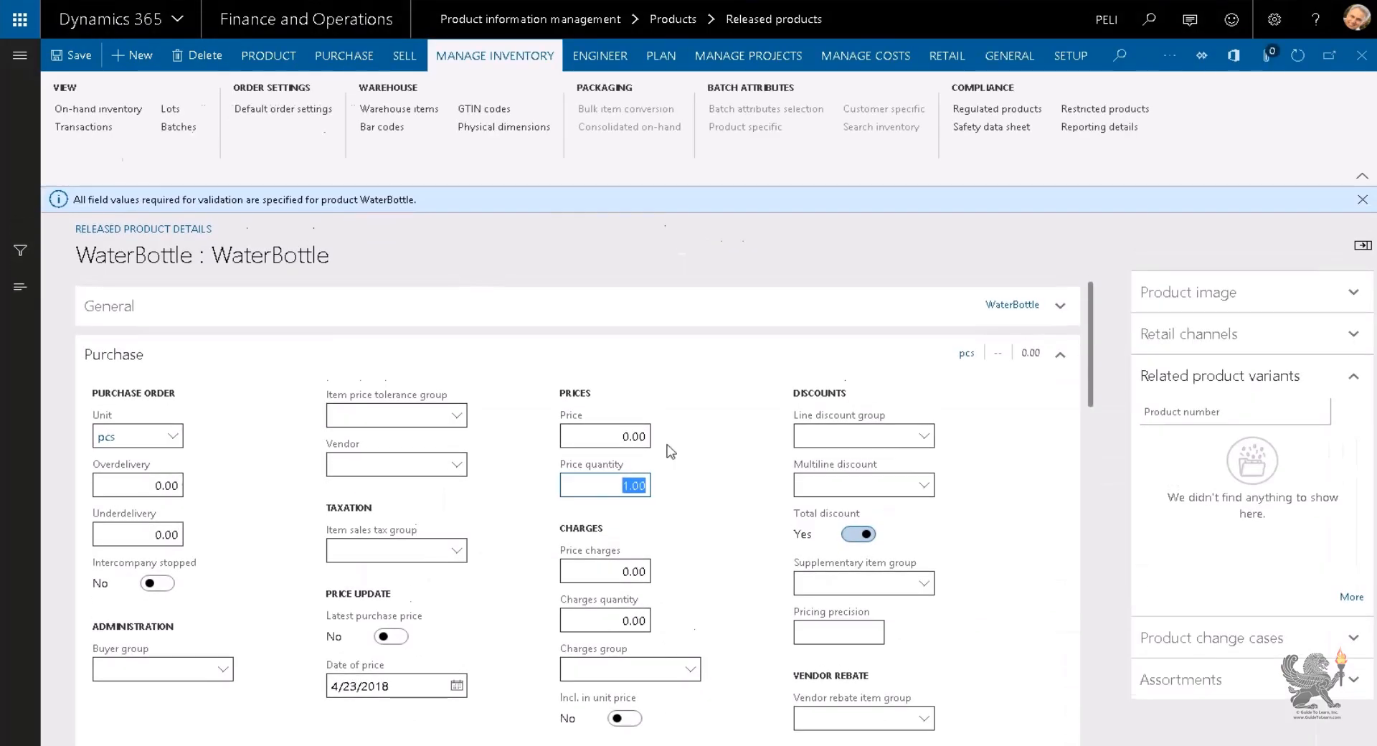
left_click(1362, 200)
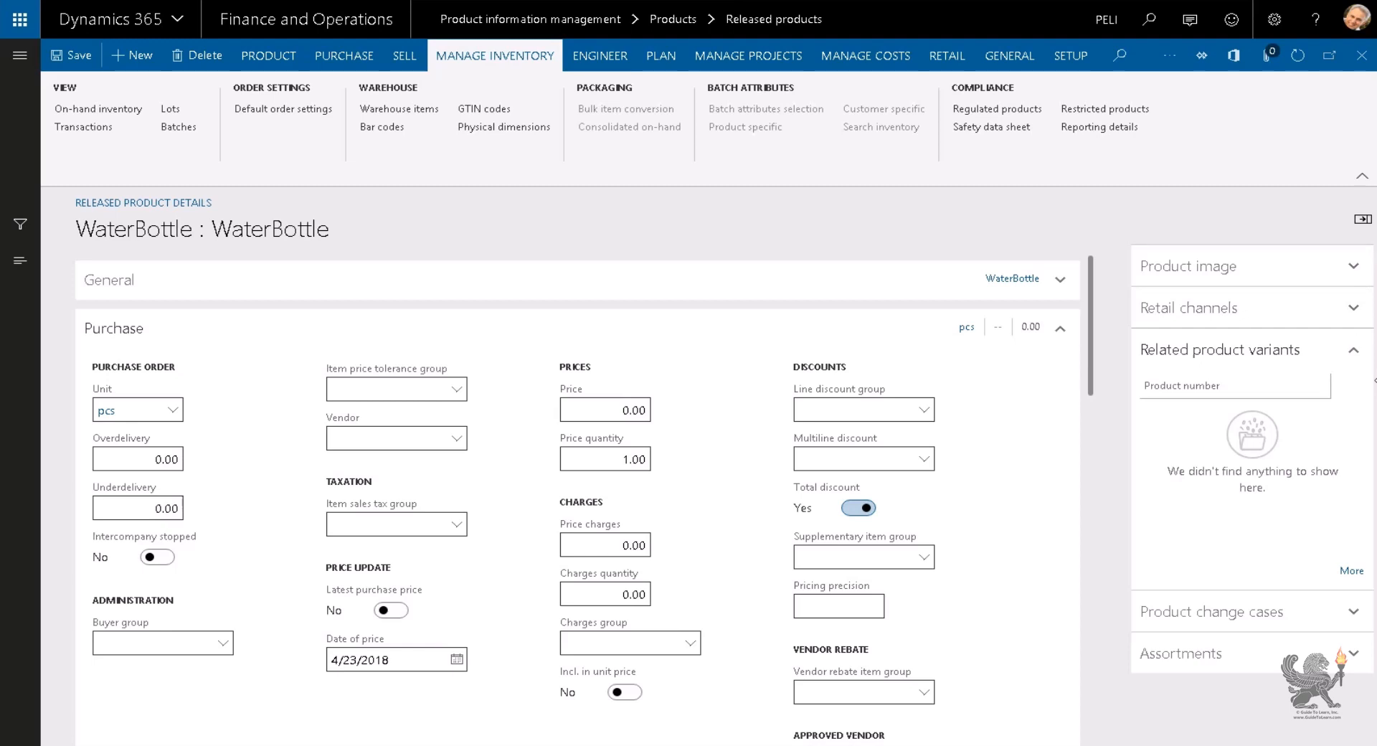
Step: Open the Data management workspace and dismiss the entity list refresh message
left_click(10, 58)
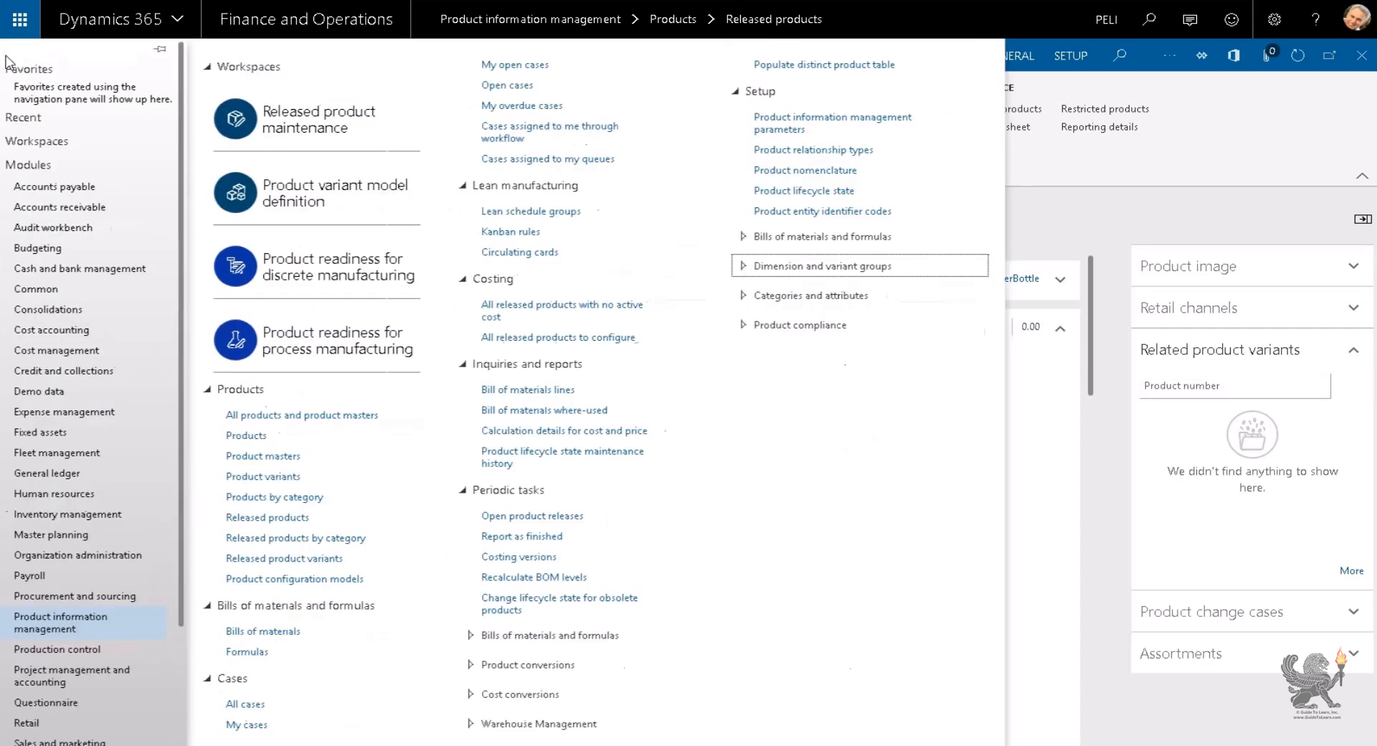
left_click(40, 141)
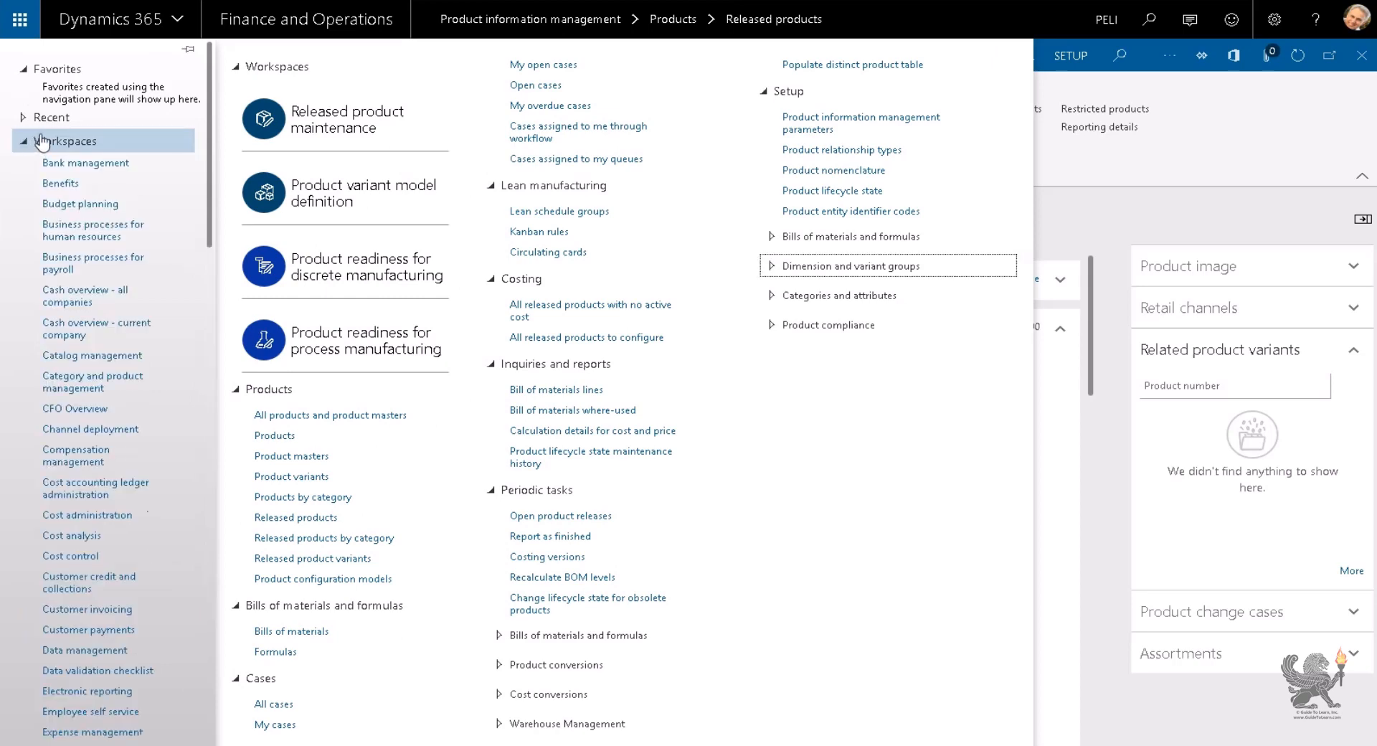
scroll(64, 298, "down", 5)
left_click(65, 298)
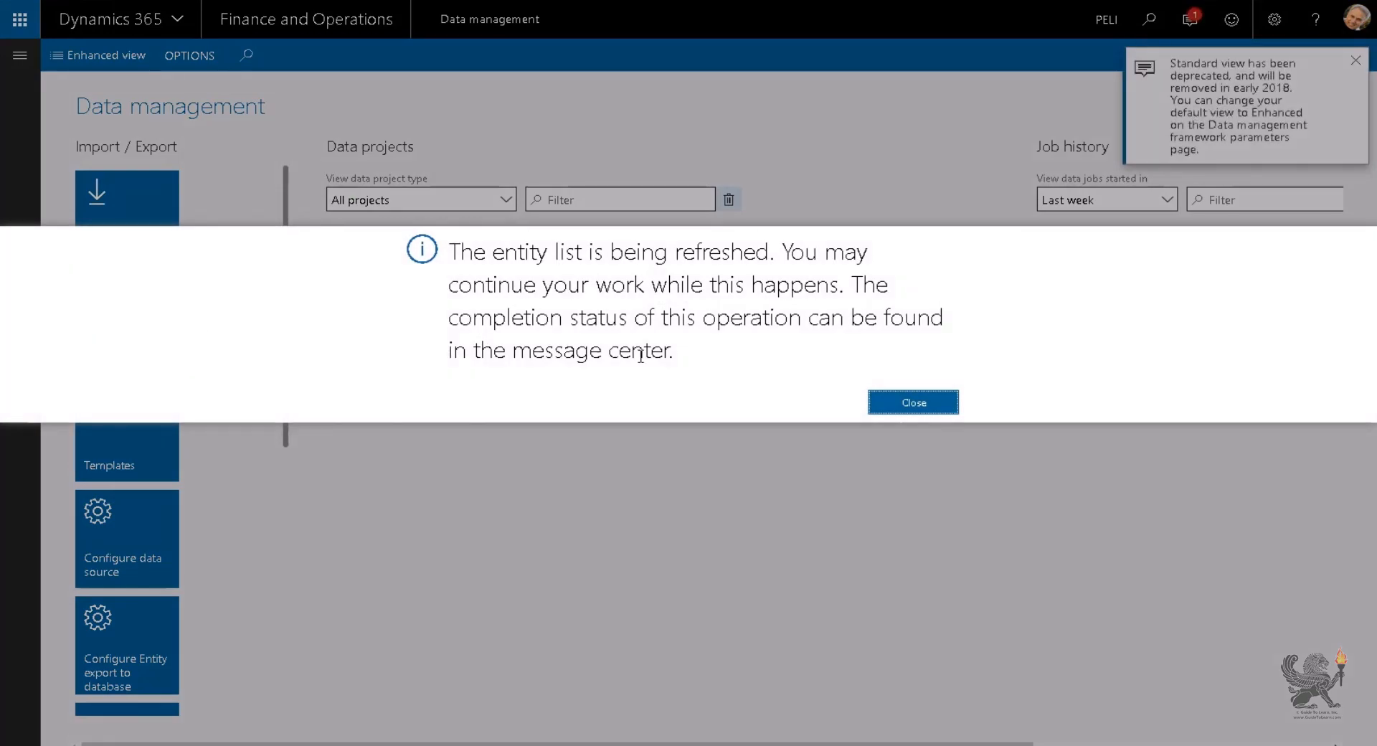
left_click(907, 400)
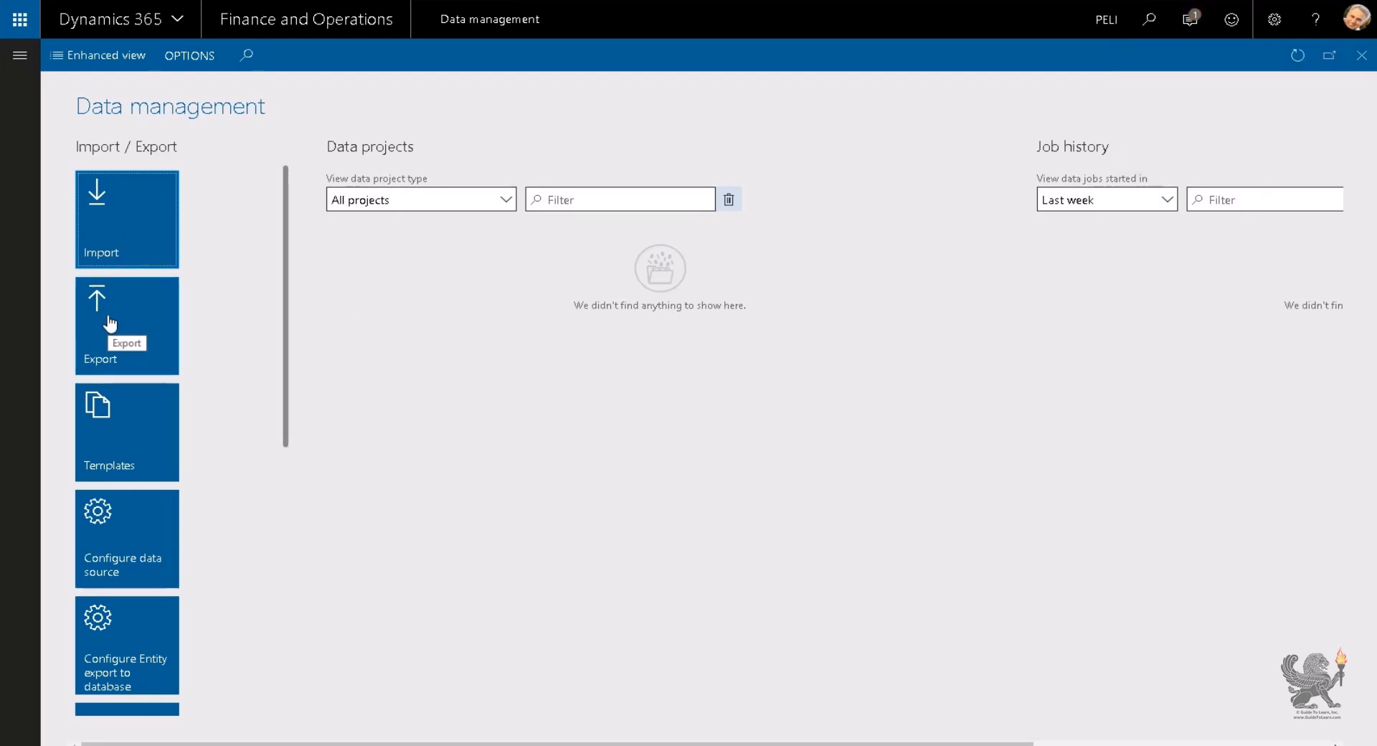
Step: Examine the entities available for a CSV import in a new import job, and leave the job without saving
left_click(130, 253)
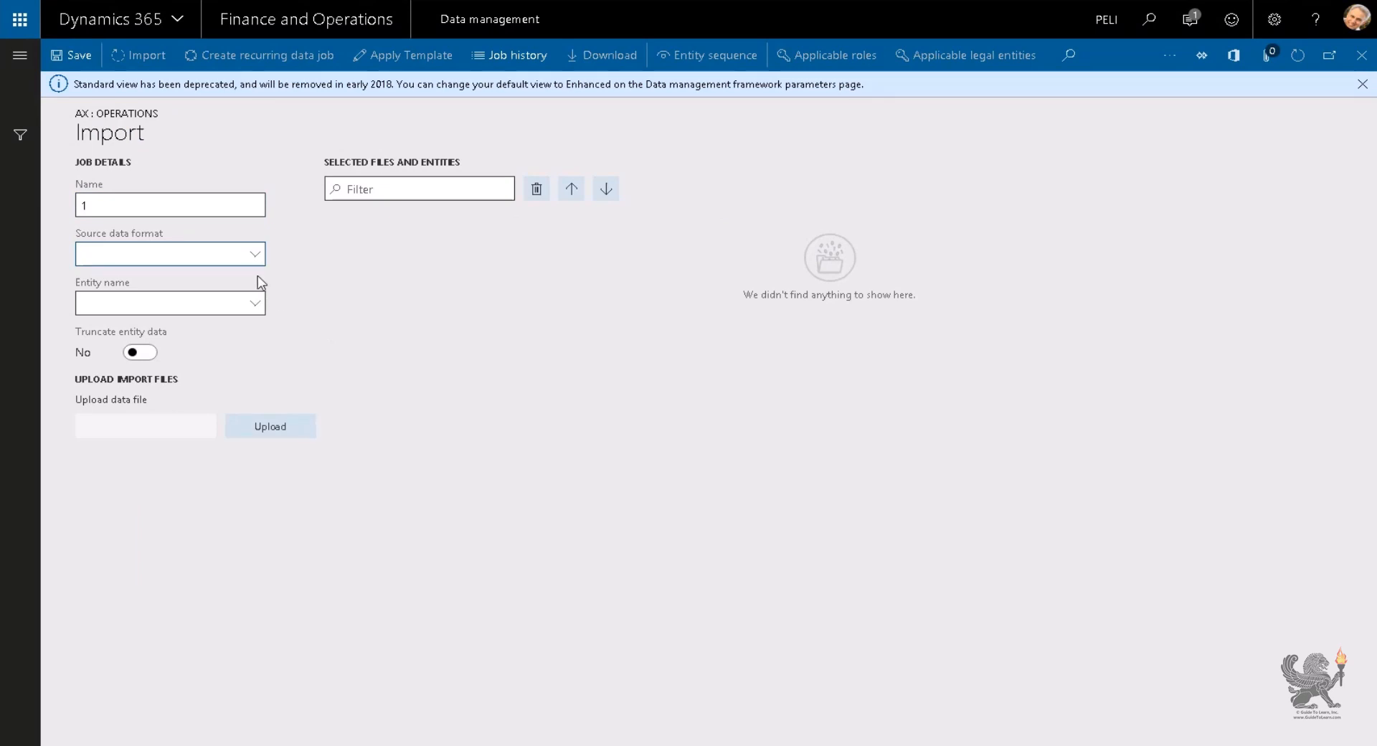
left_click(254, 255)
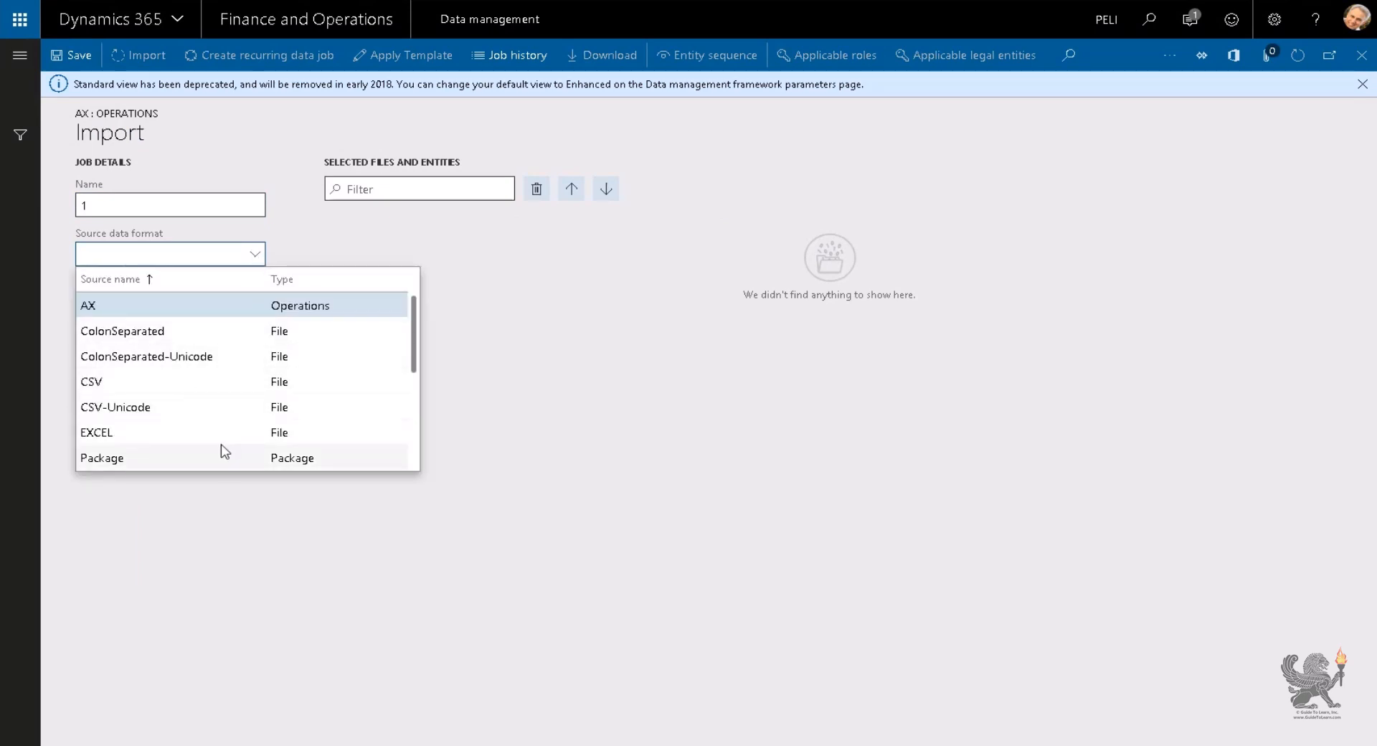
left_click(195, 381)
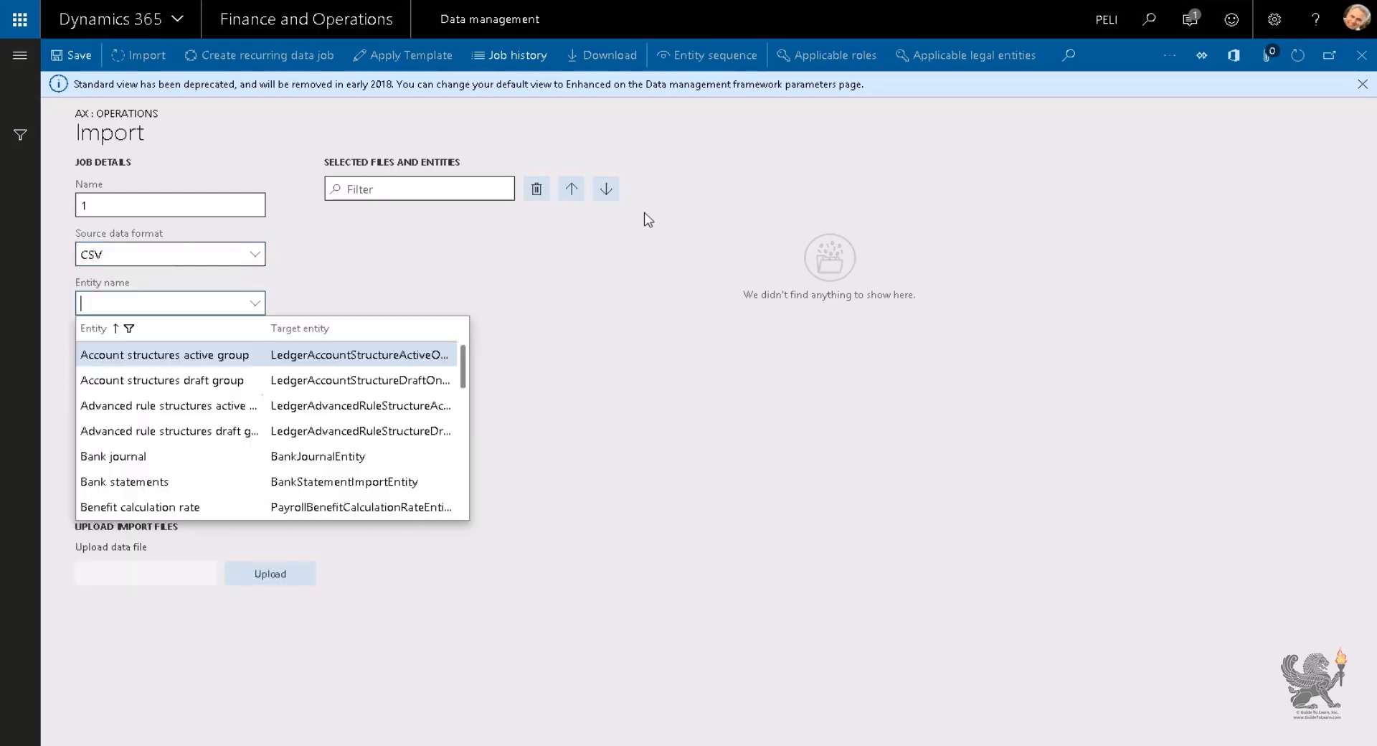
scroll(171, 372, "down", 2)
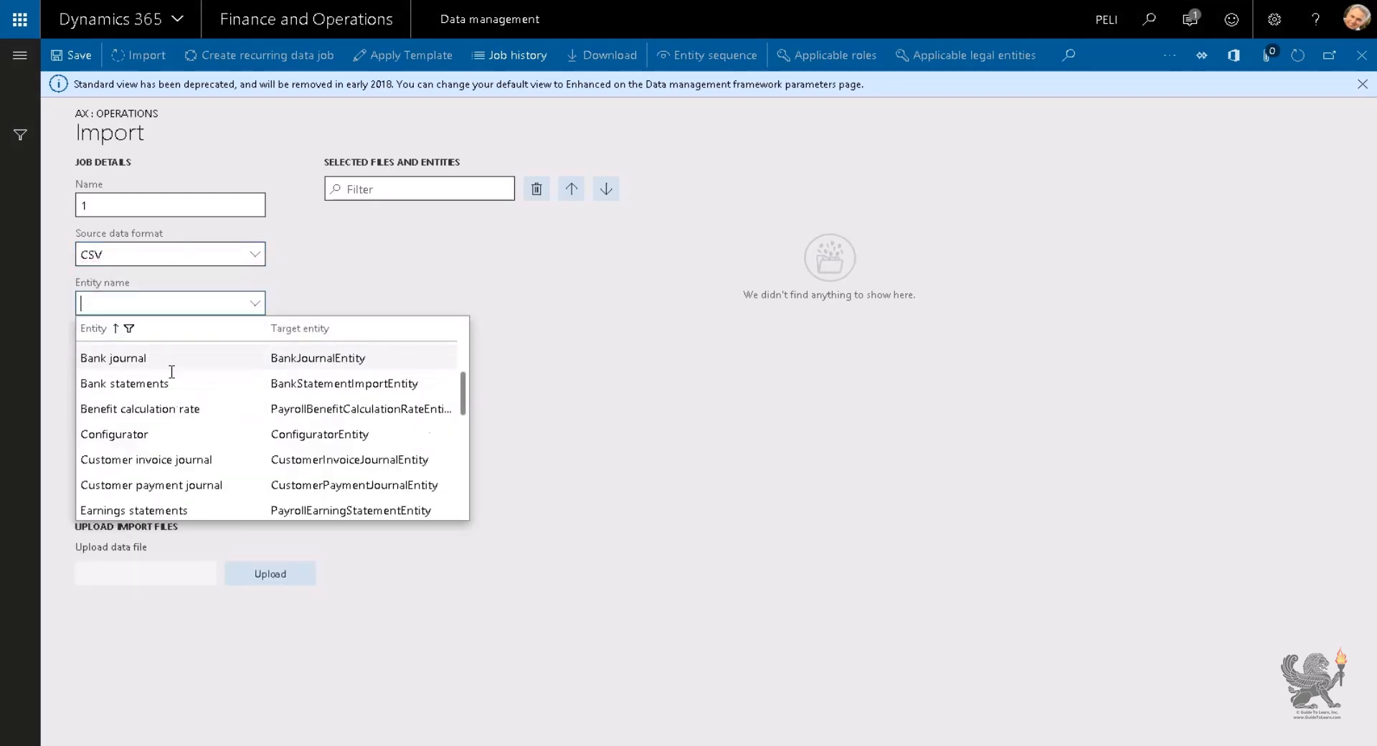
scroll(172, 380, "down", 10)
scroll(172, 380, "up", 12)
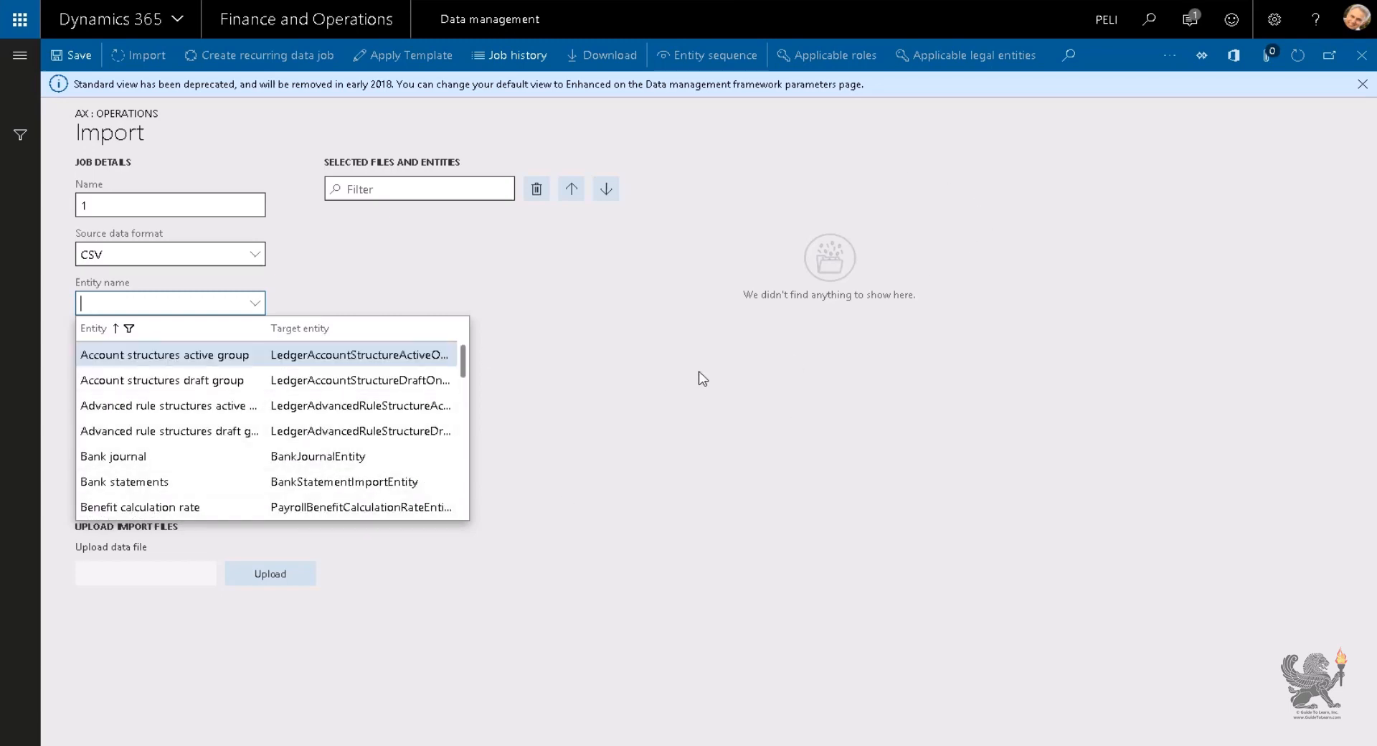
scroll(300, 405, "down", 3)
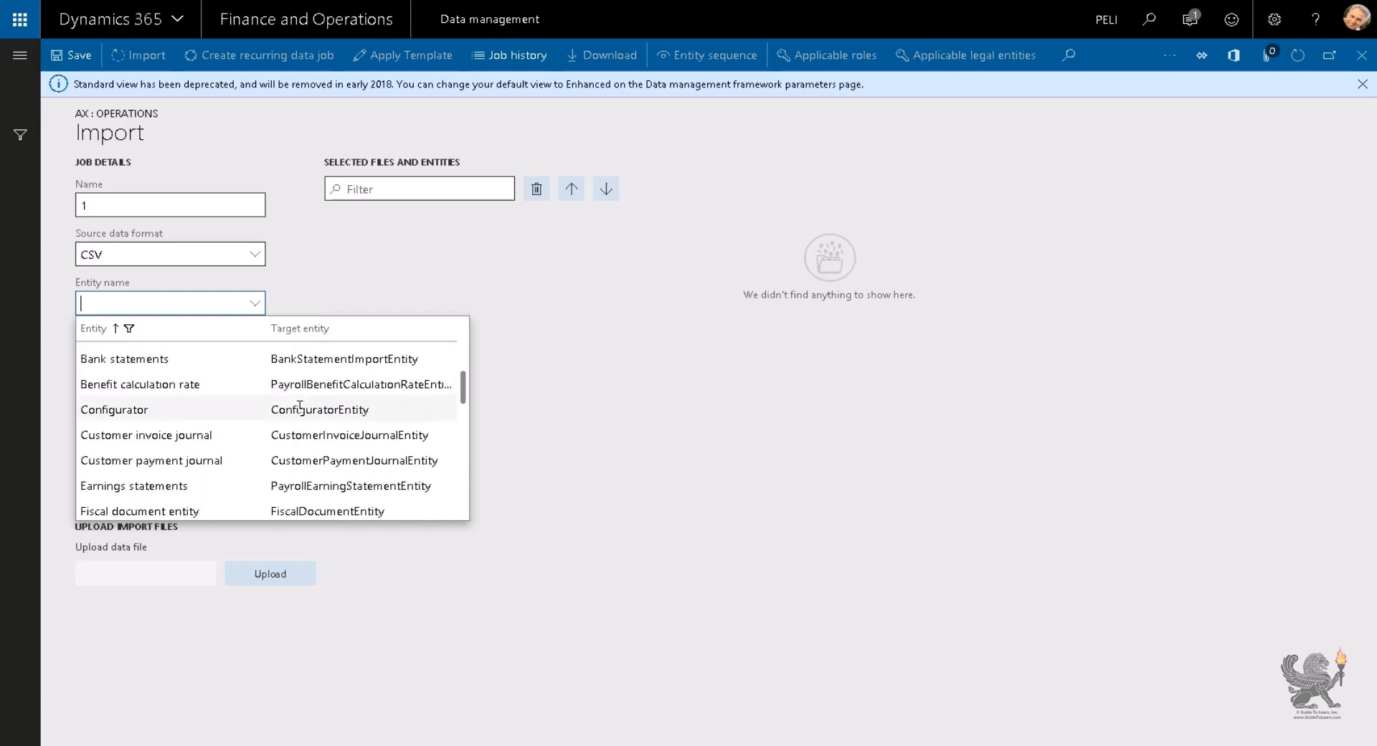
scroll(300, 405, "down", 10)
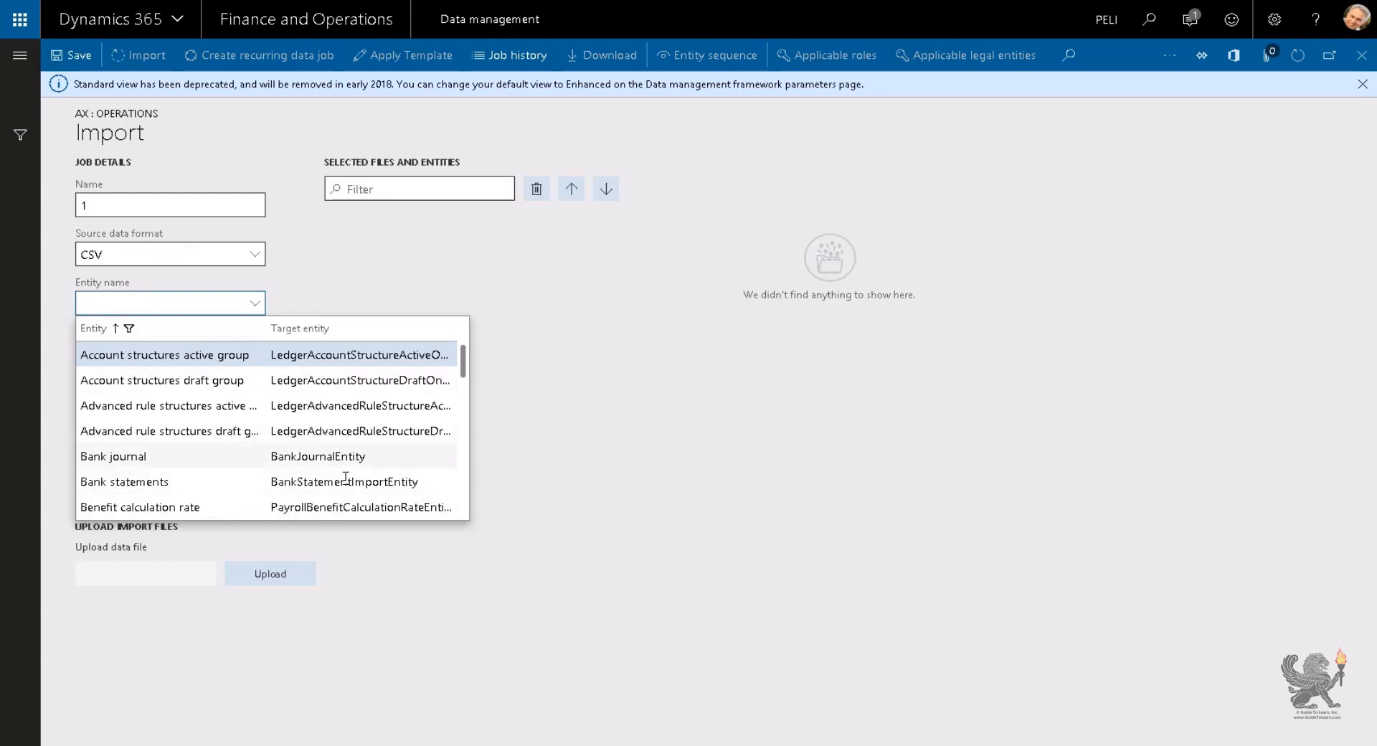
scroll(222, 469, "down", 2)
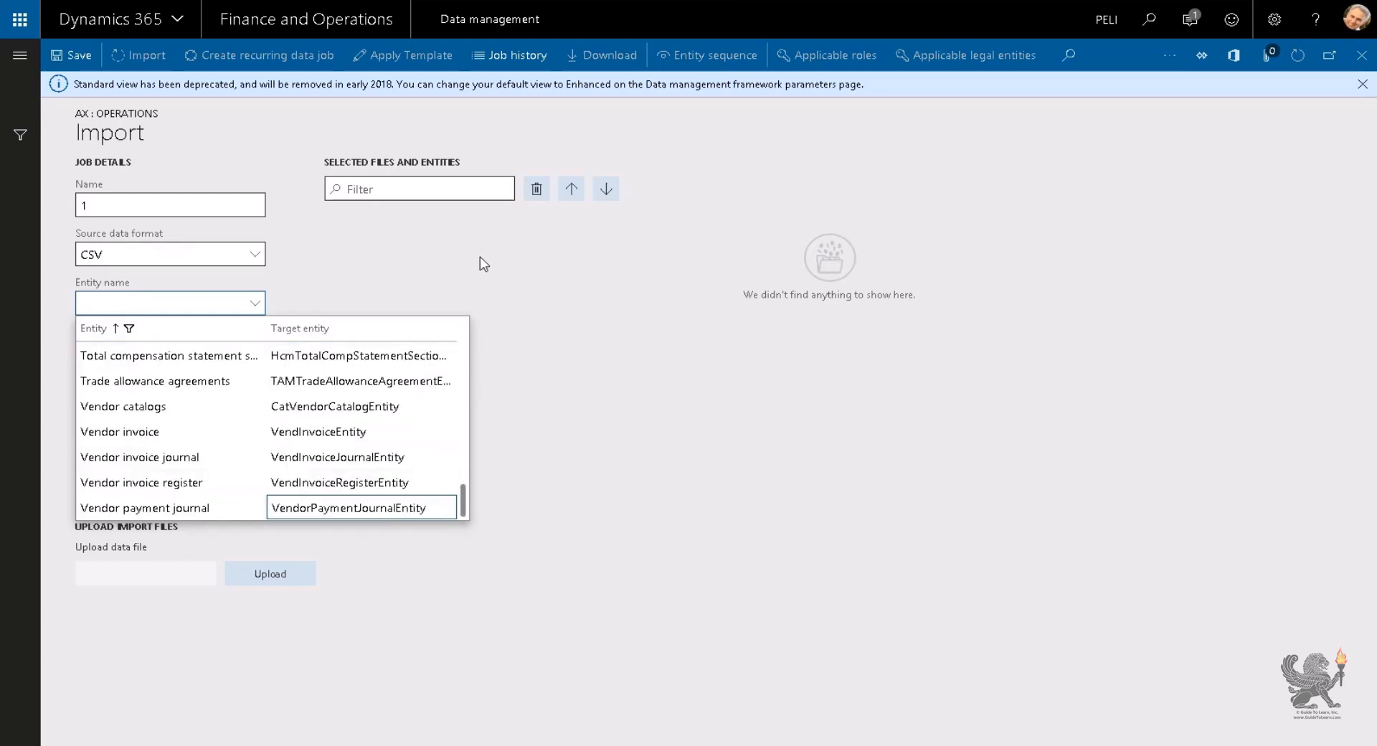
left_click(482, 264)
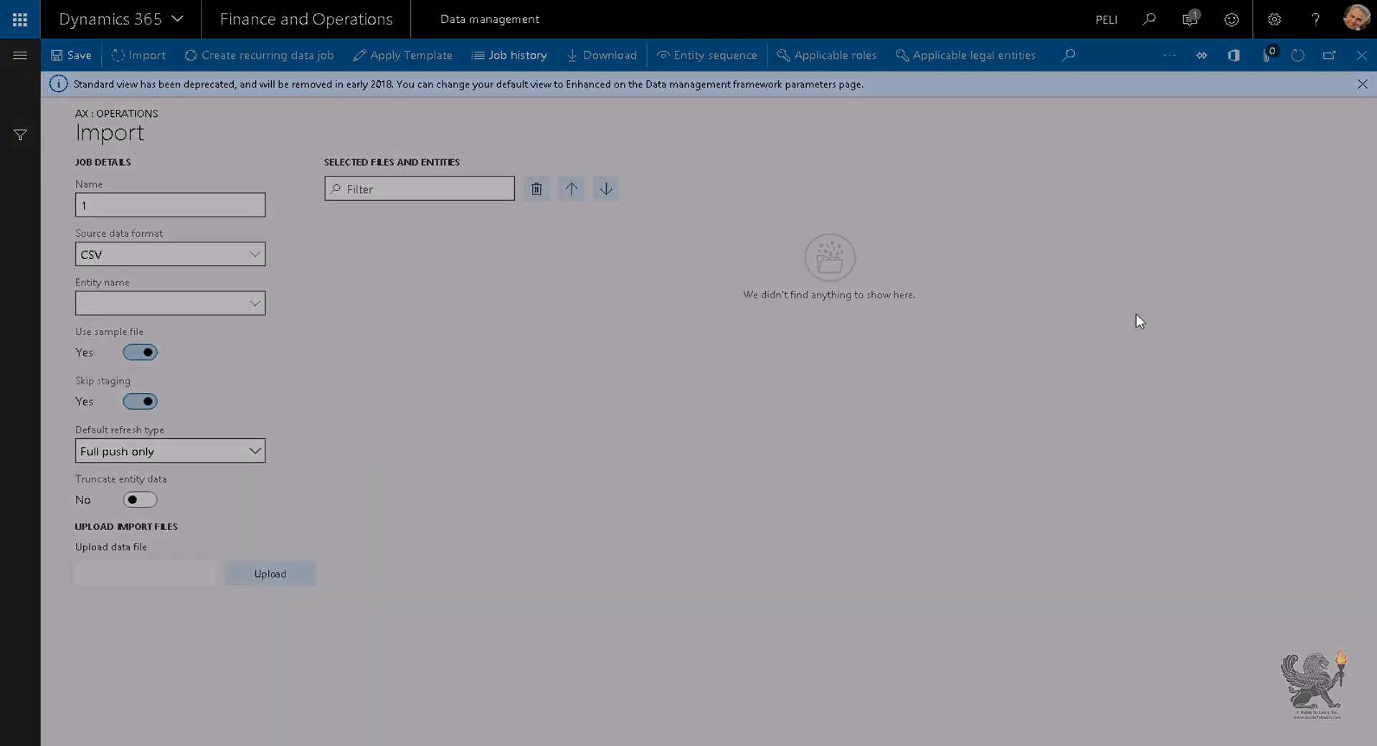
left_click(808, 402)
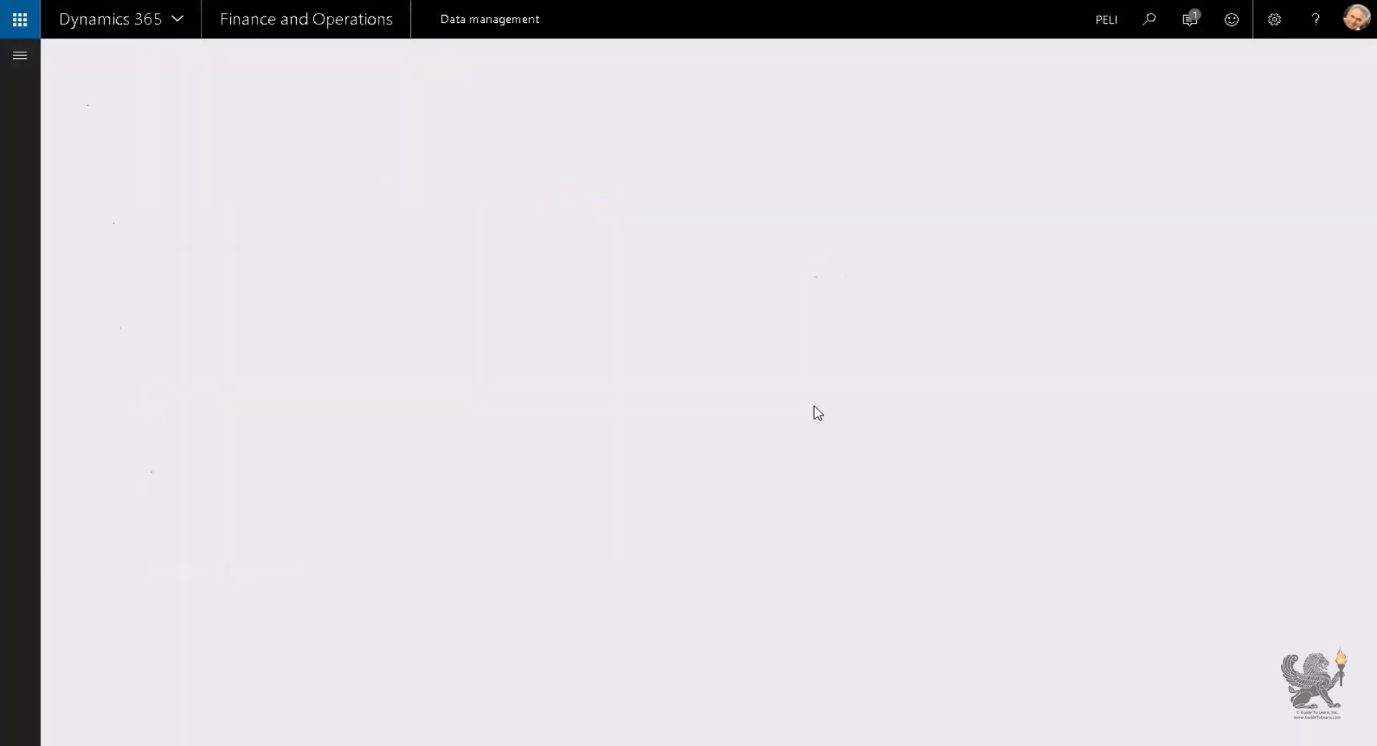
Step: From the released products list, start a new released product with WaterFlat as its product number and product name
left_click(23, 56)
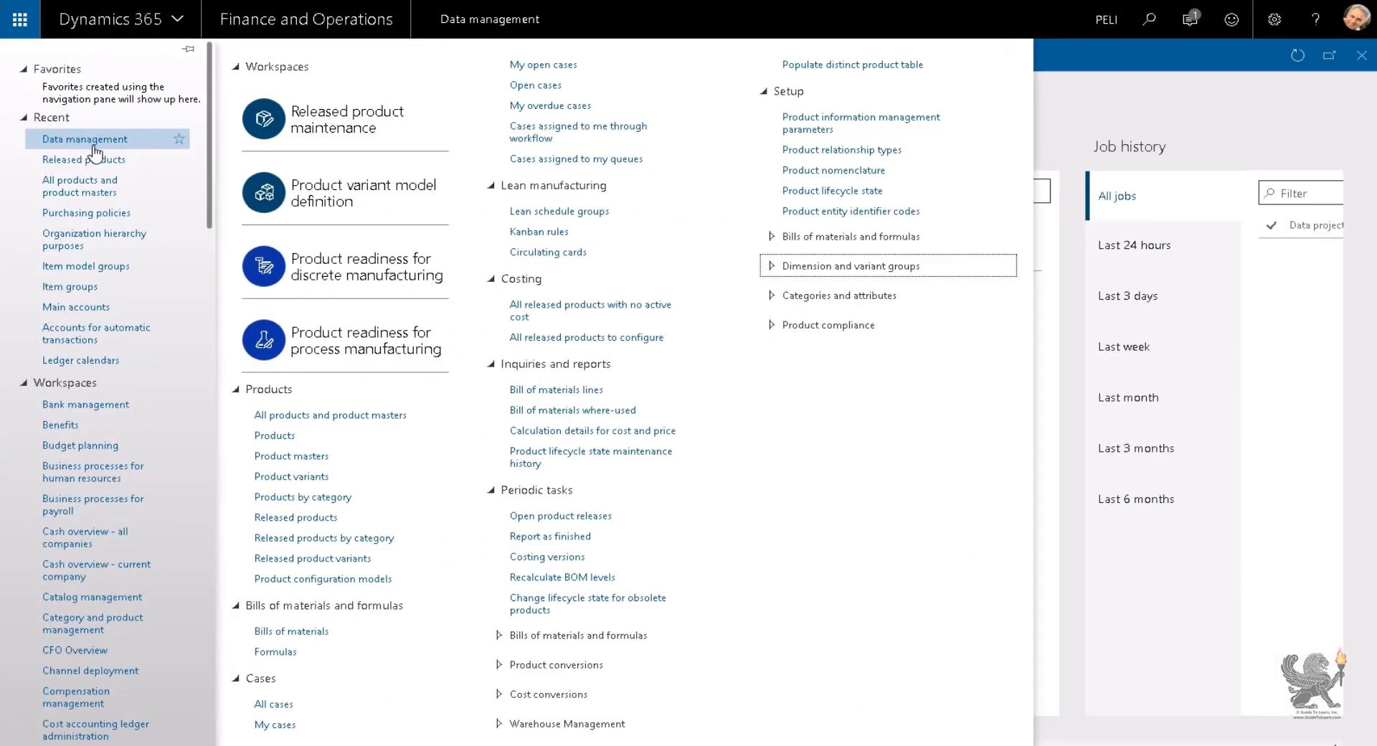
left_click(86, 159)
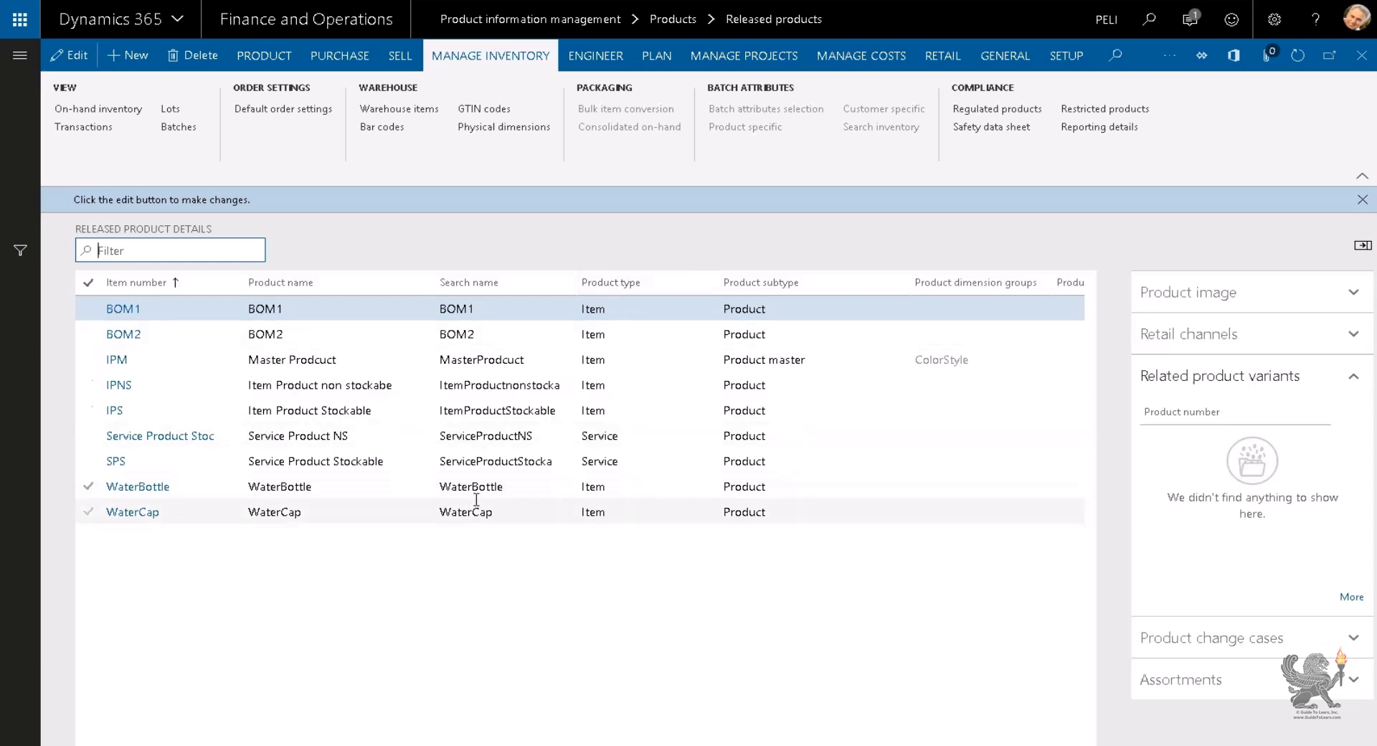
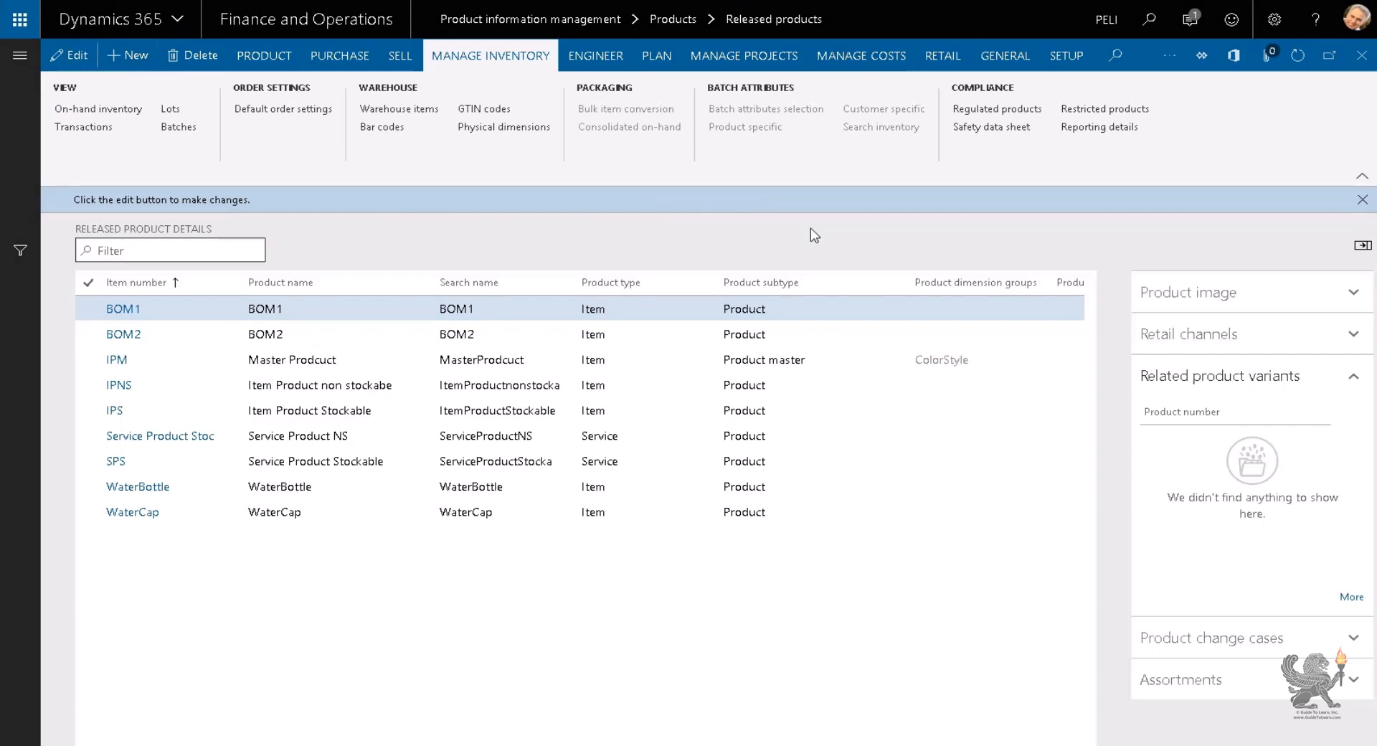
key("alt+n")
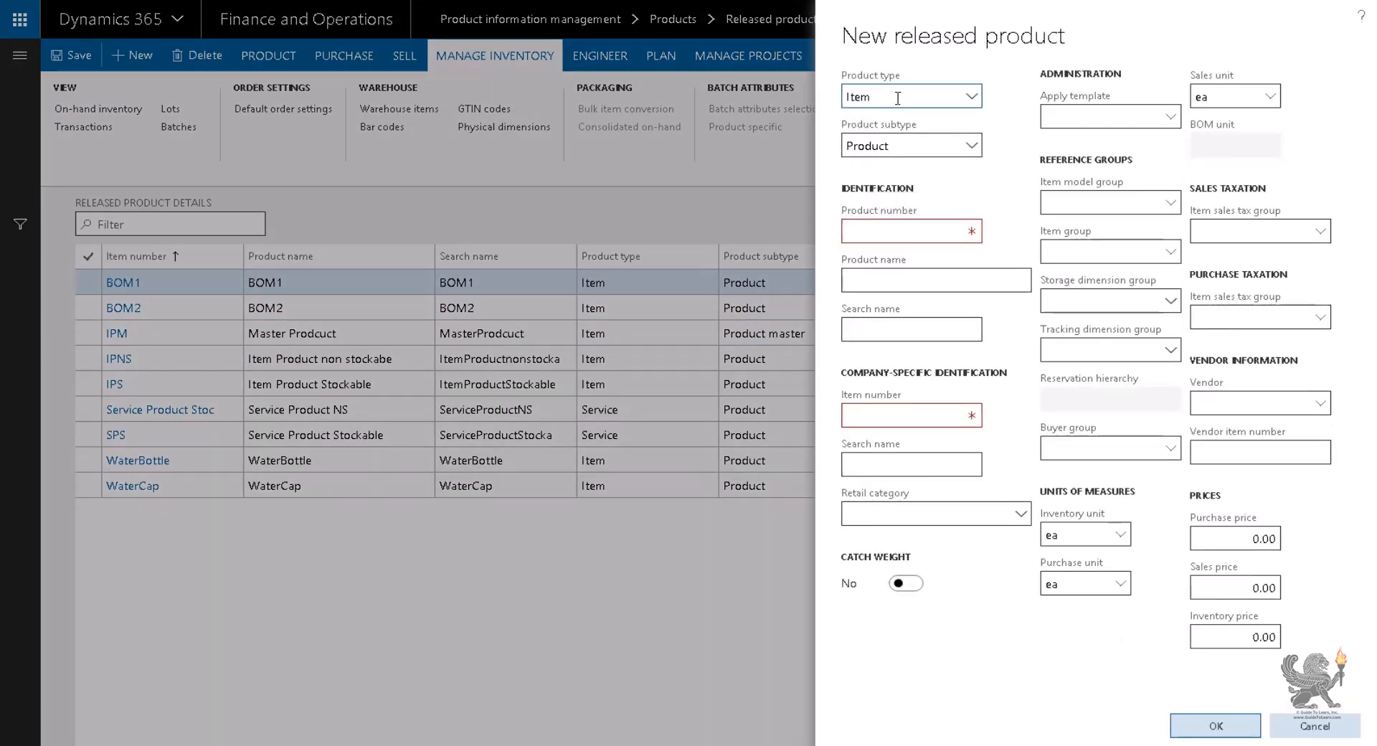
left_click(909, 235)
type("WaterFlat")
key("ctrl+a")
key("ctrl+c")
key("Tab")
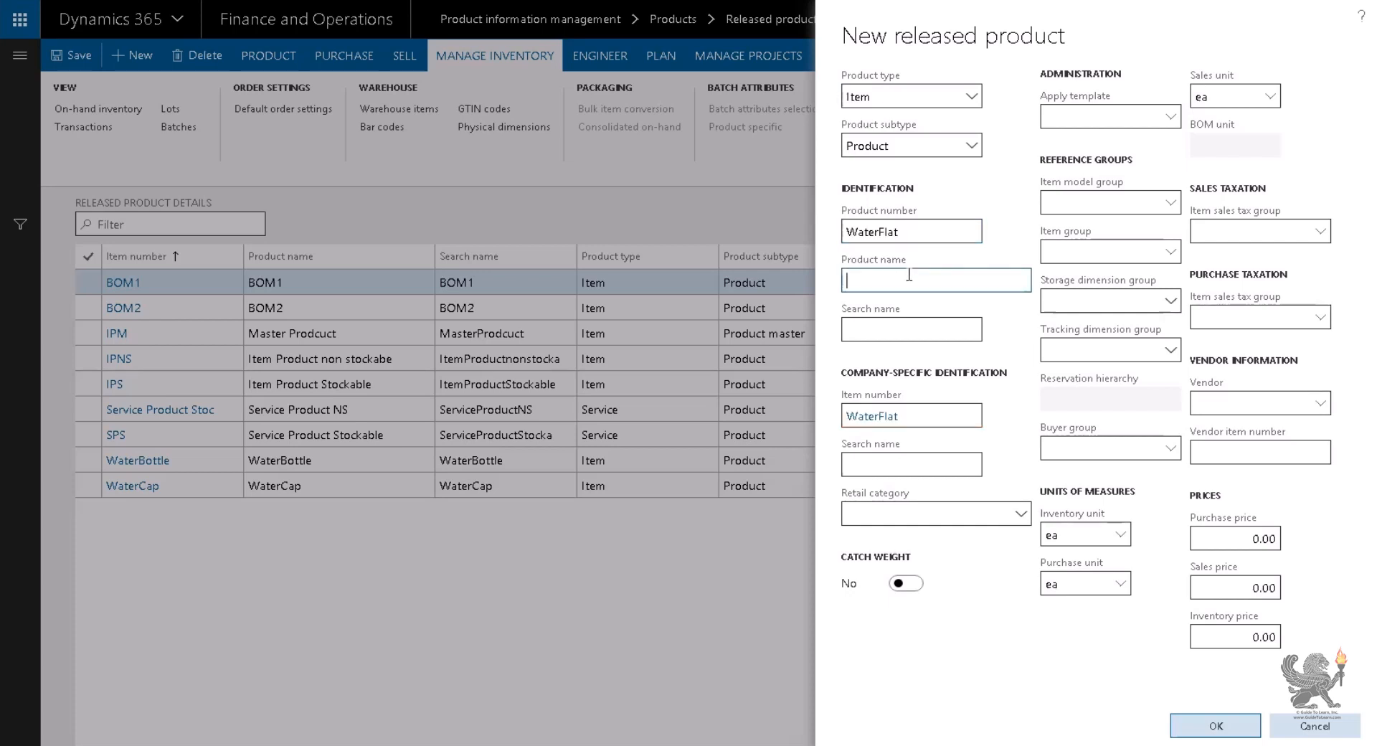
key("ctrl+v")
key("Tab")
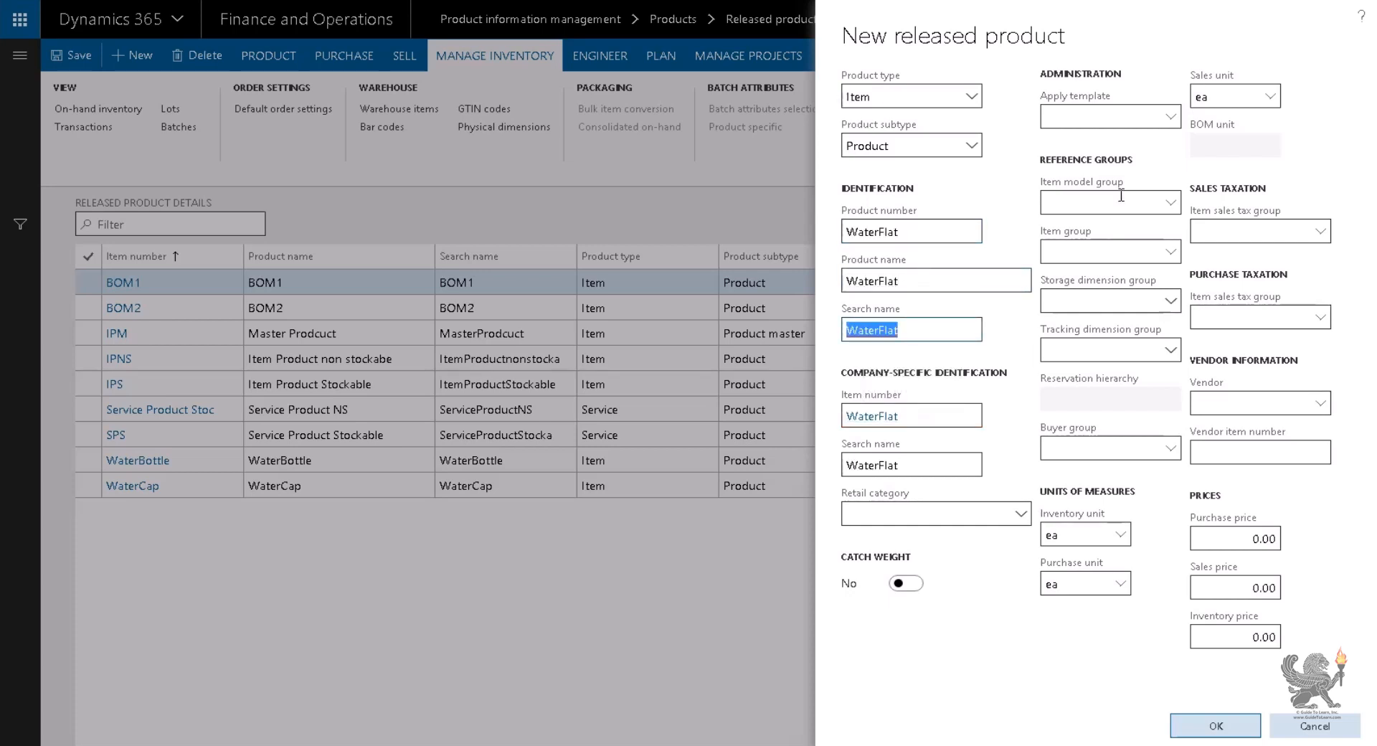
Step: Apply the Water2 template to the new product and set its tracking dimension group to Batch-Phy
left_click(1171, 121)
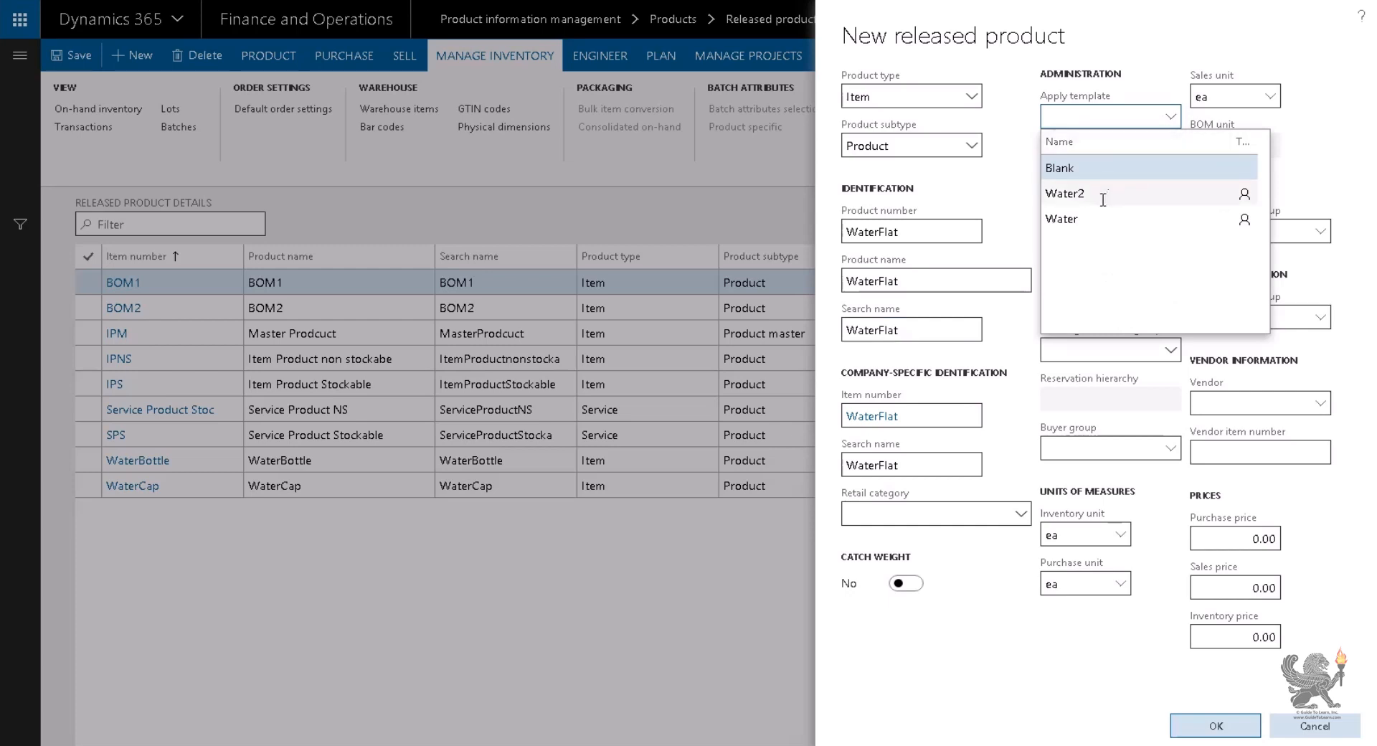
left_click(1146, 201)
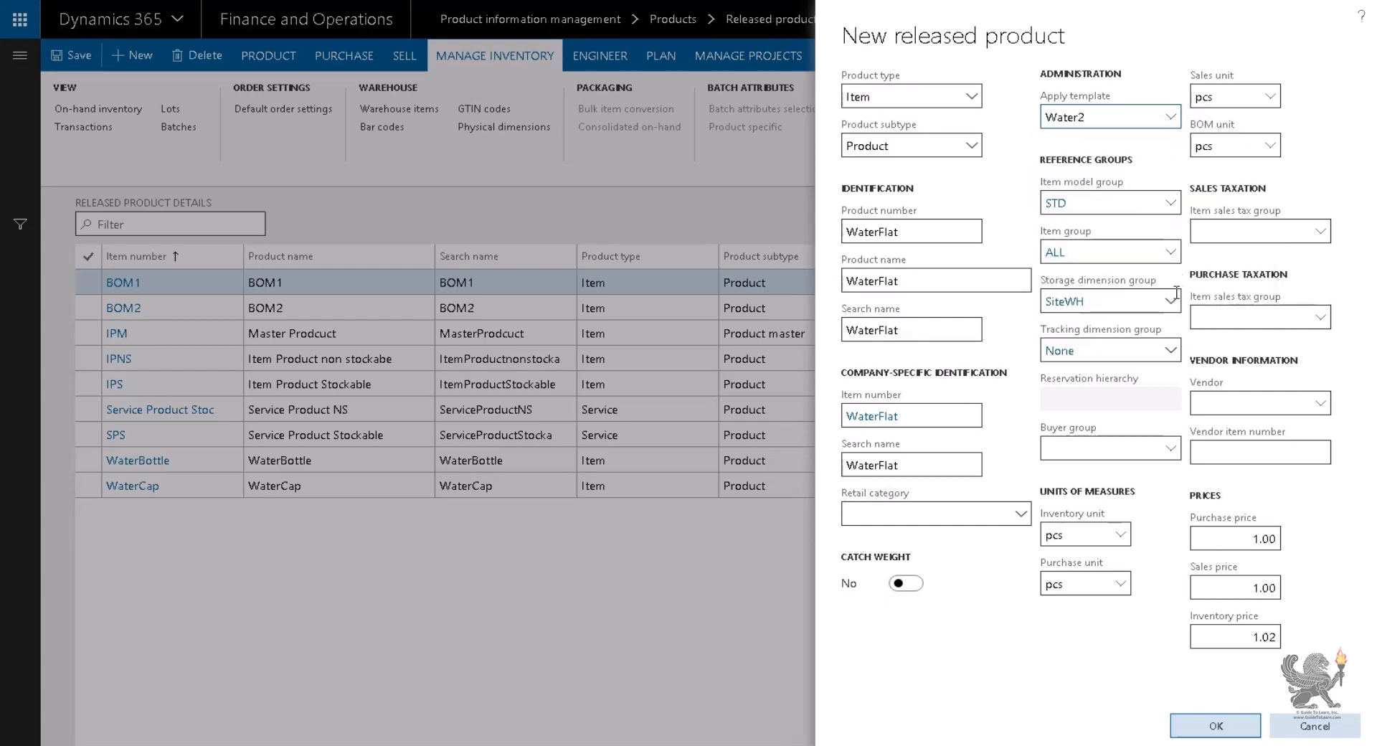
left_click(1171, 351)
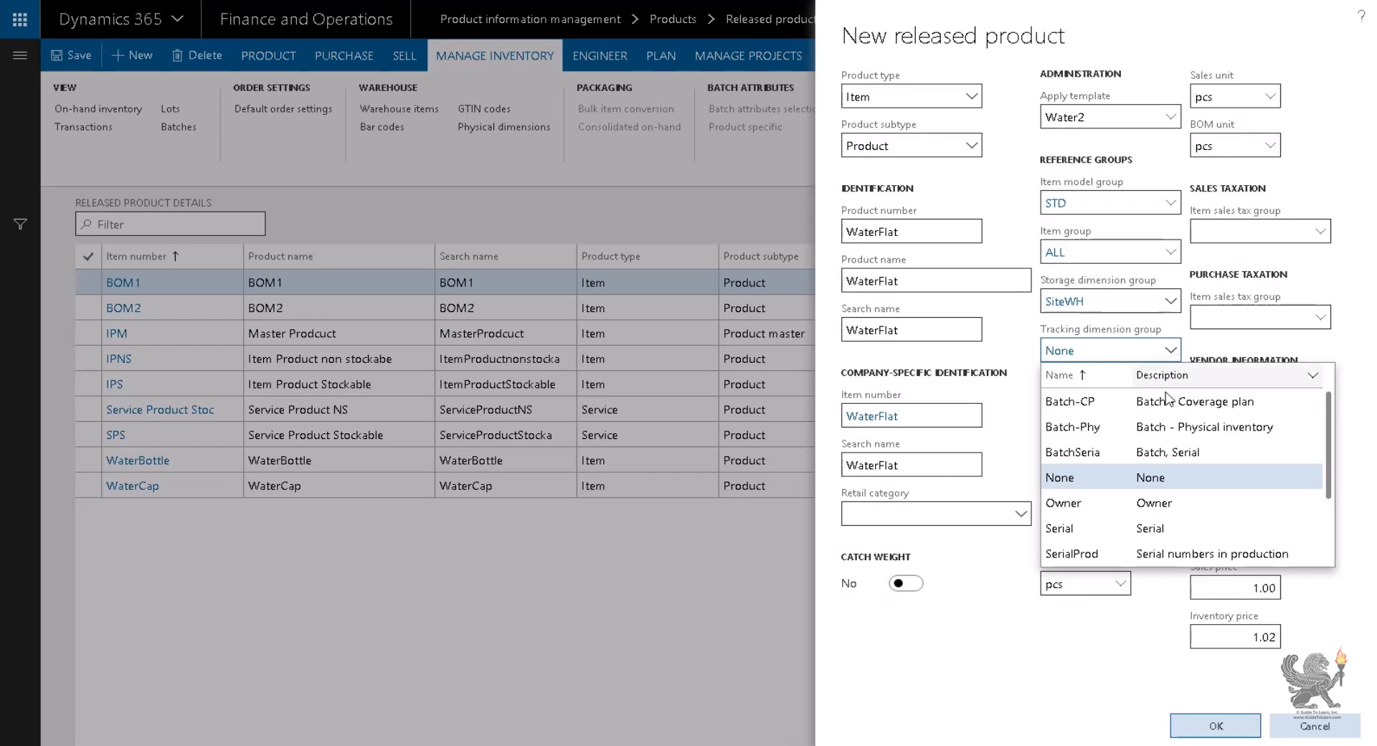
left_click(1160, 429)
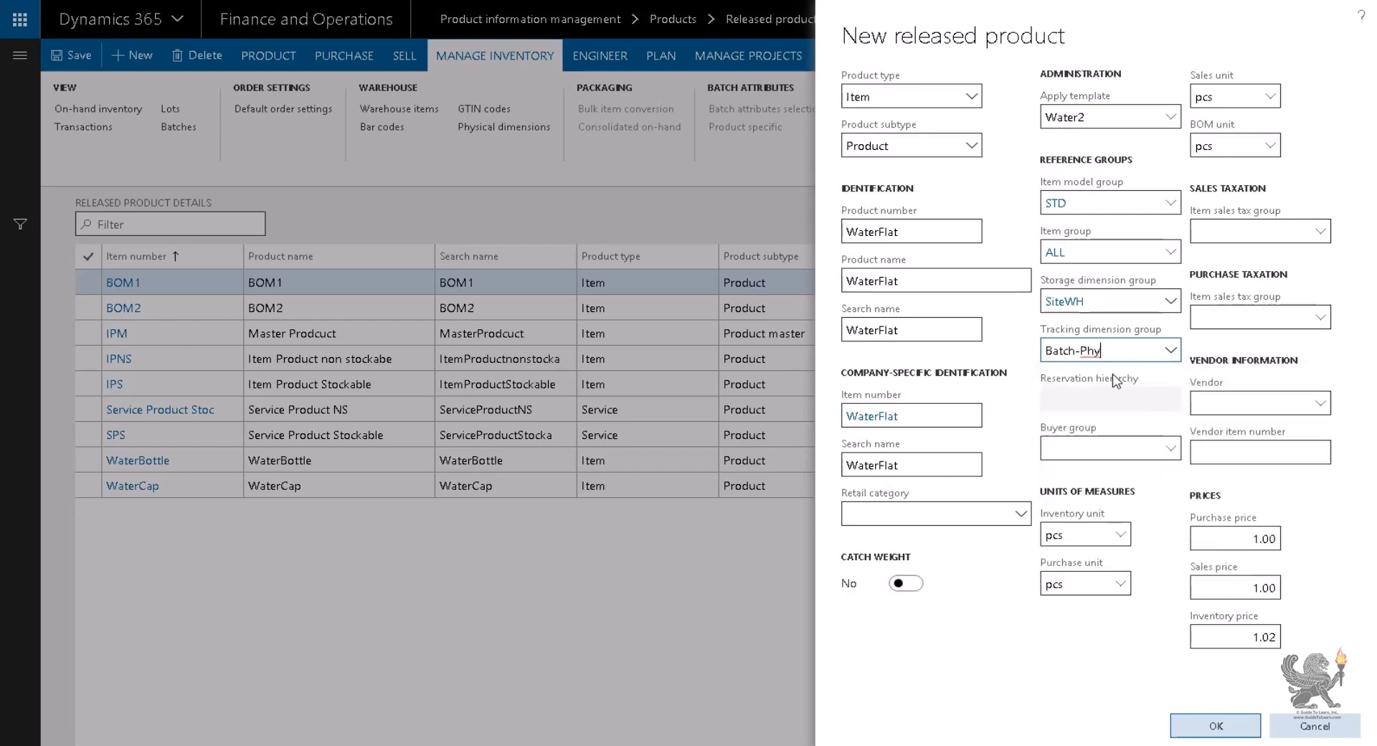
Step: Review the details of the Batch-Phy tracking dimension group and return to the new released product form
right_click(1168, 353)
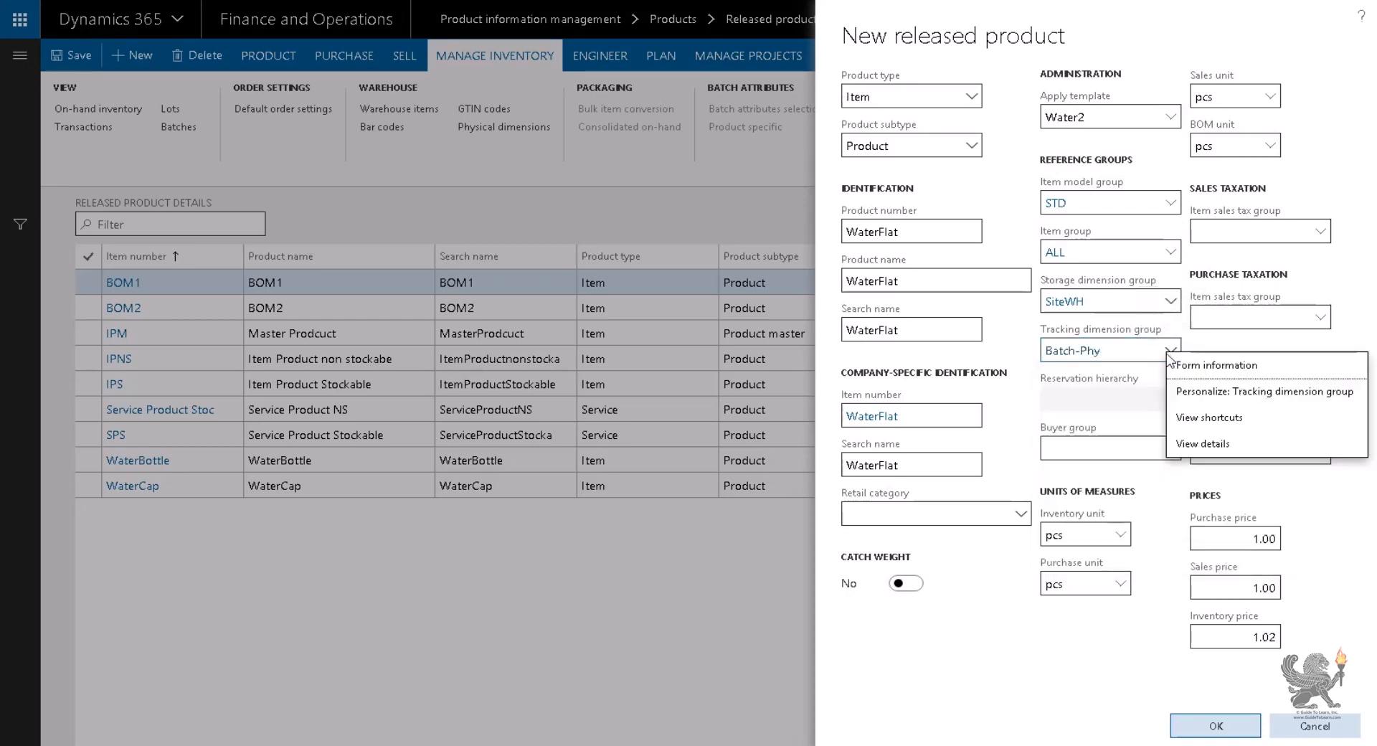
left_click(1193, 444)
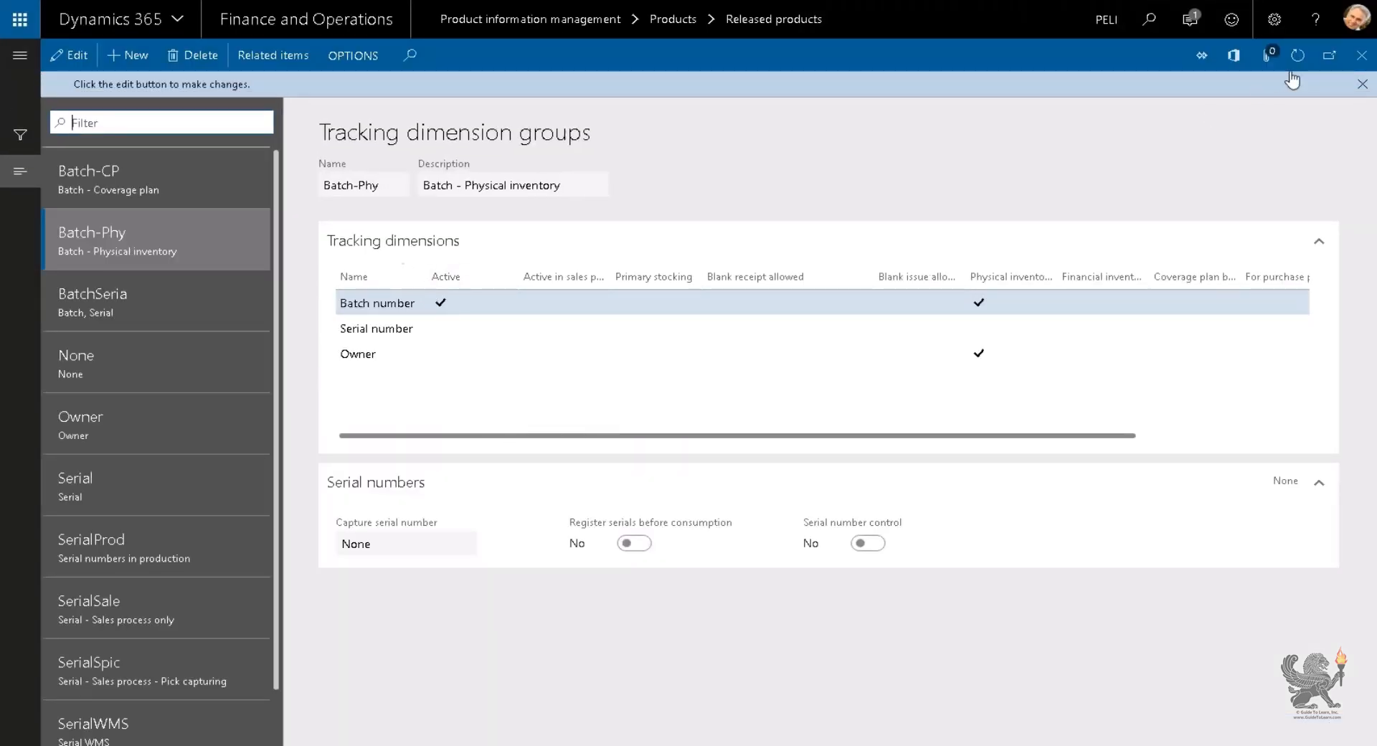
left_click(1361, 56)
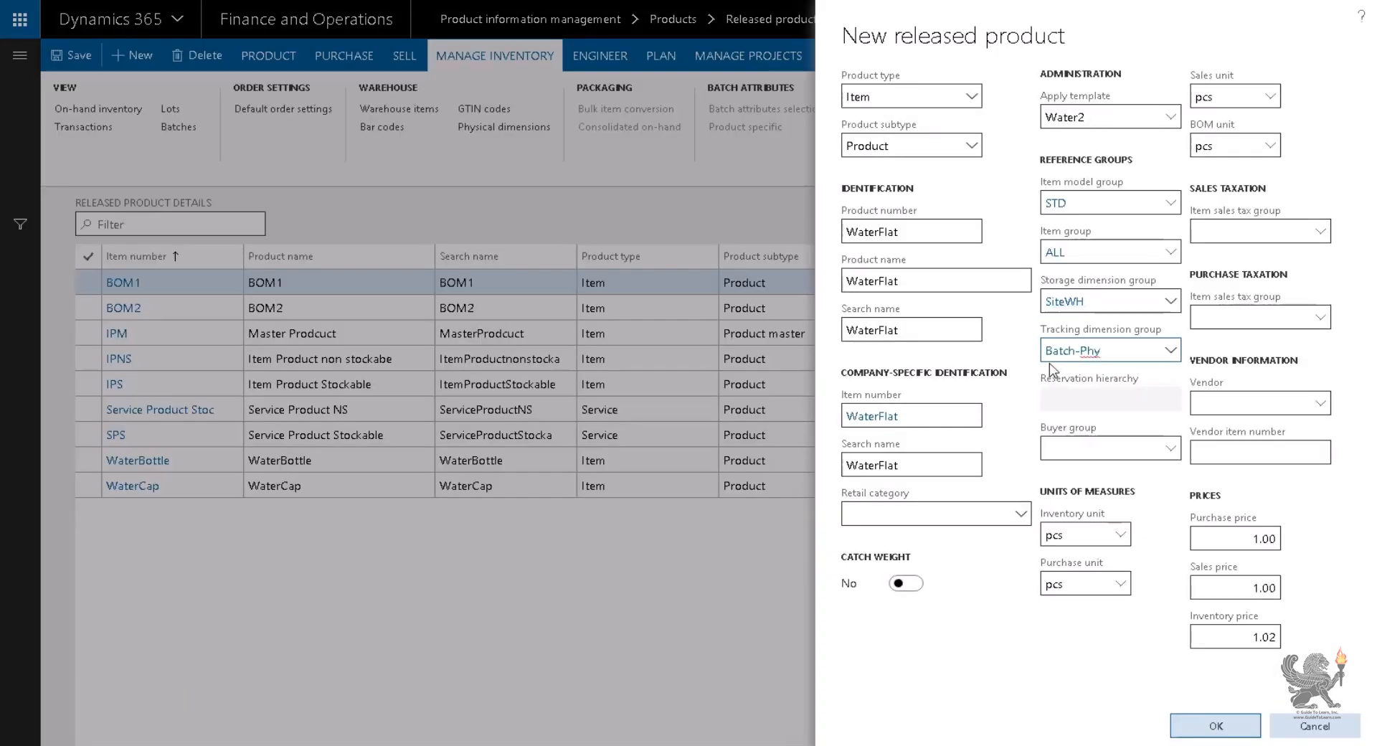
Step: Set WaterFlat's inventory, purchase, sales and BOM units to fl. oz and create the product
double_click(1068, 533)
type("fl")
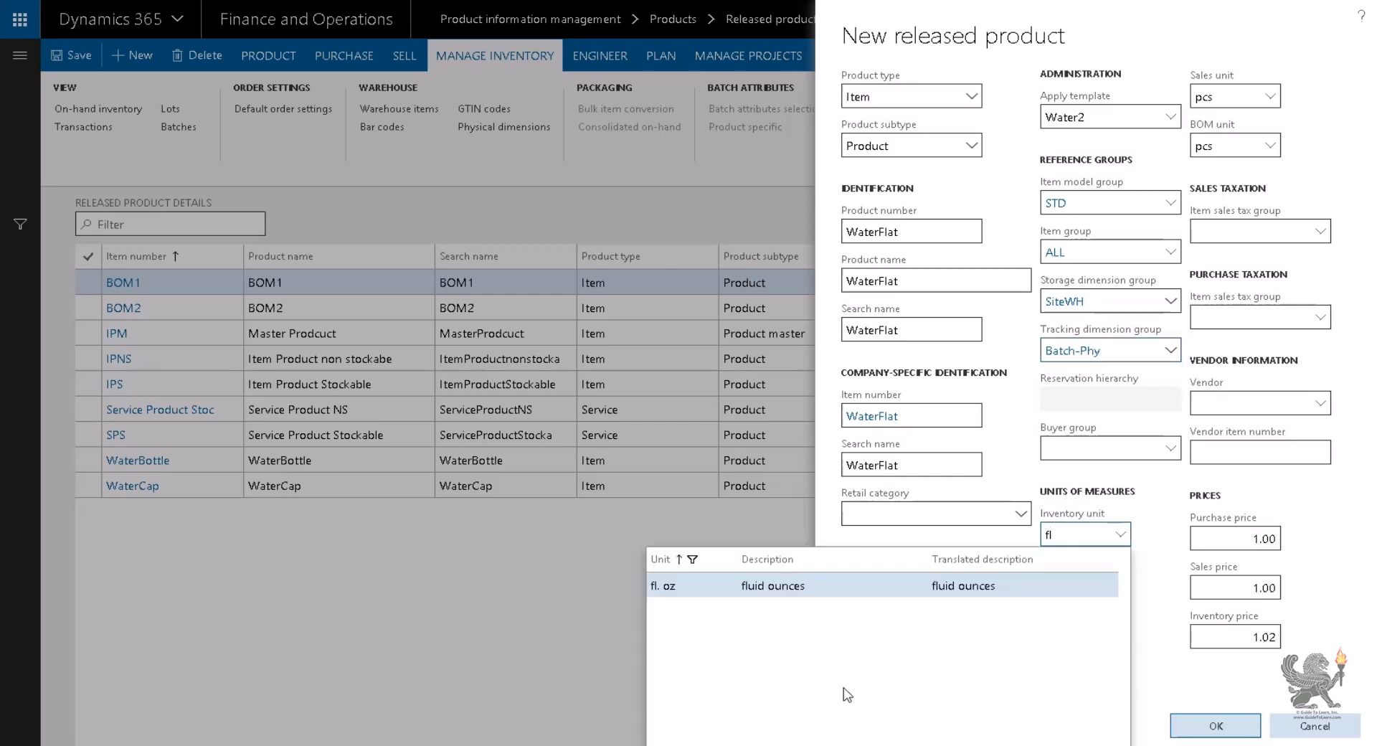
left_click(774, 585)
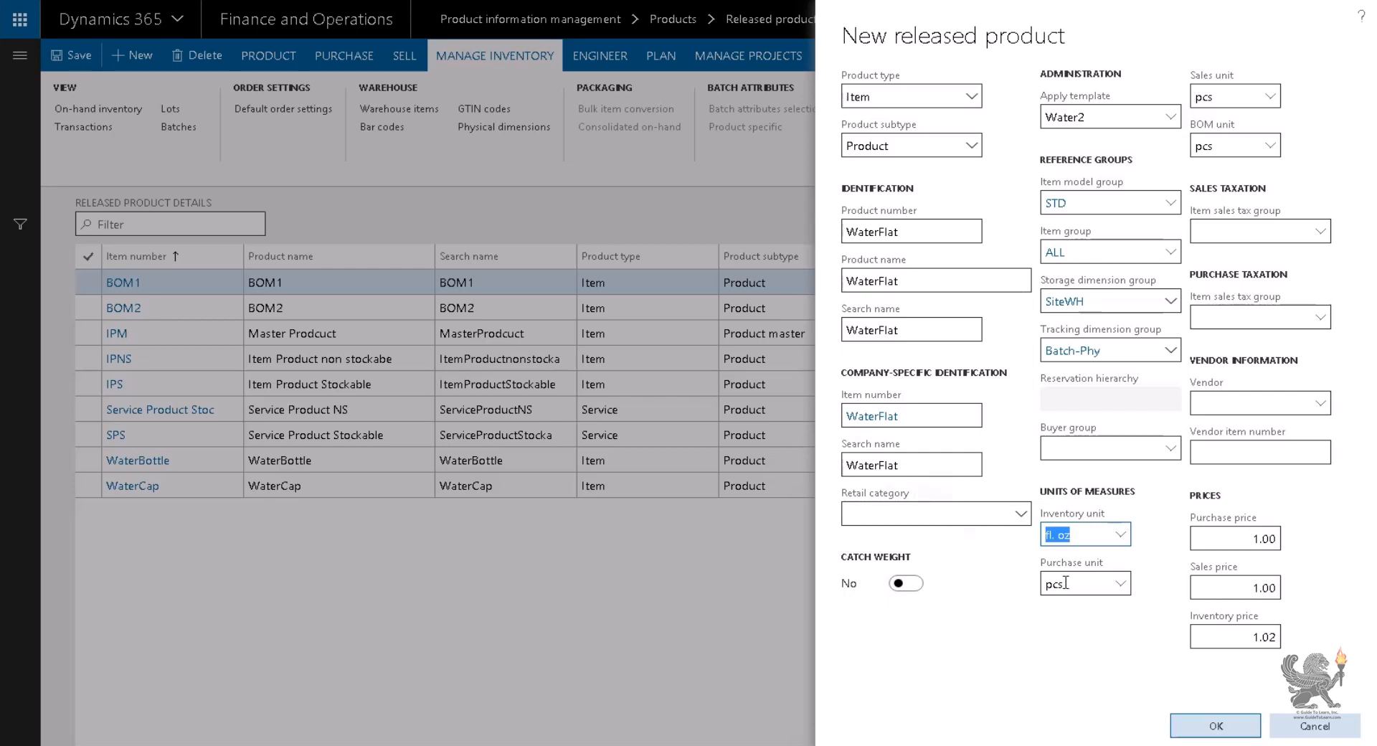
key("Tab")
type("fl. oz")
key("Tab")
type("fl. oz")
key("Tab")
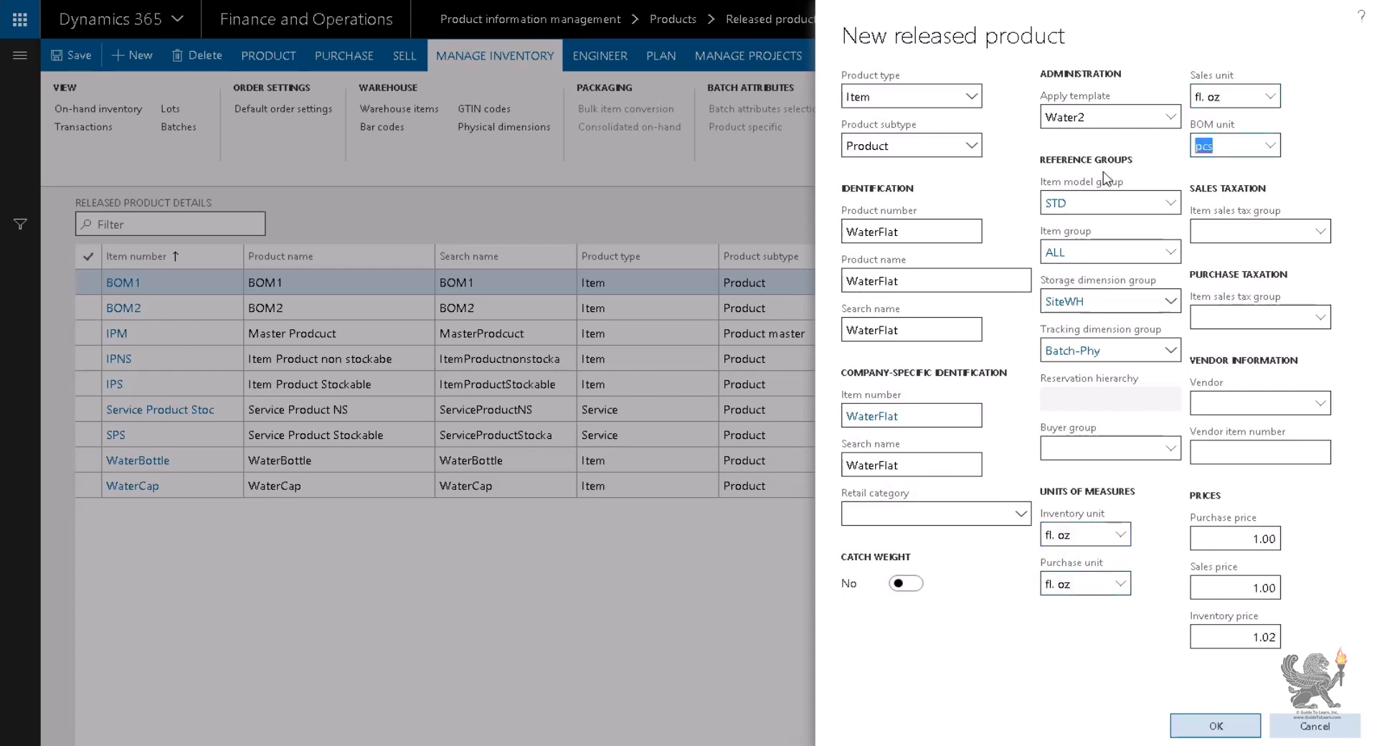
type("fl. oz")
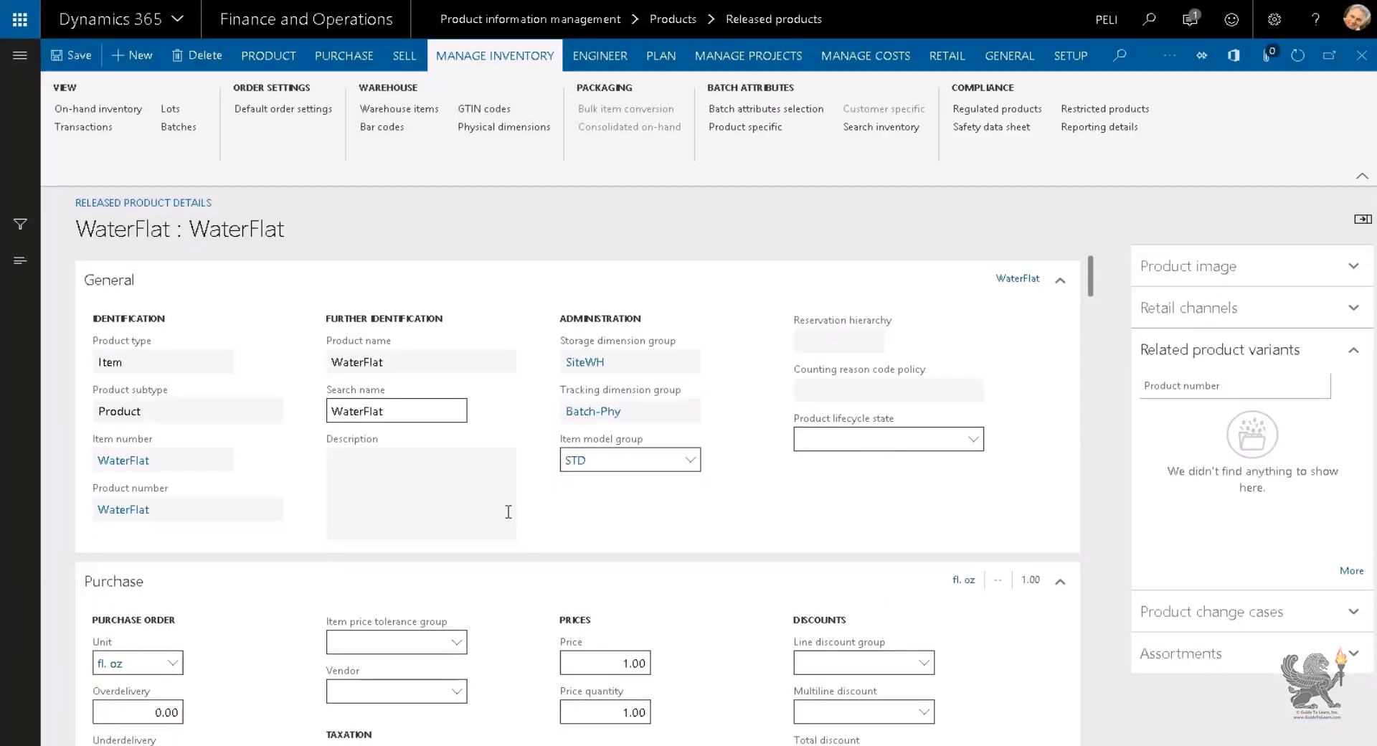
Step: Open WaterFlat's STD item model group and enable vendor batch purchase registration in its inventory policies
left_click(578, 461)
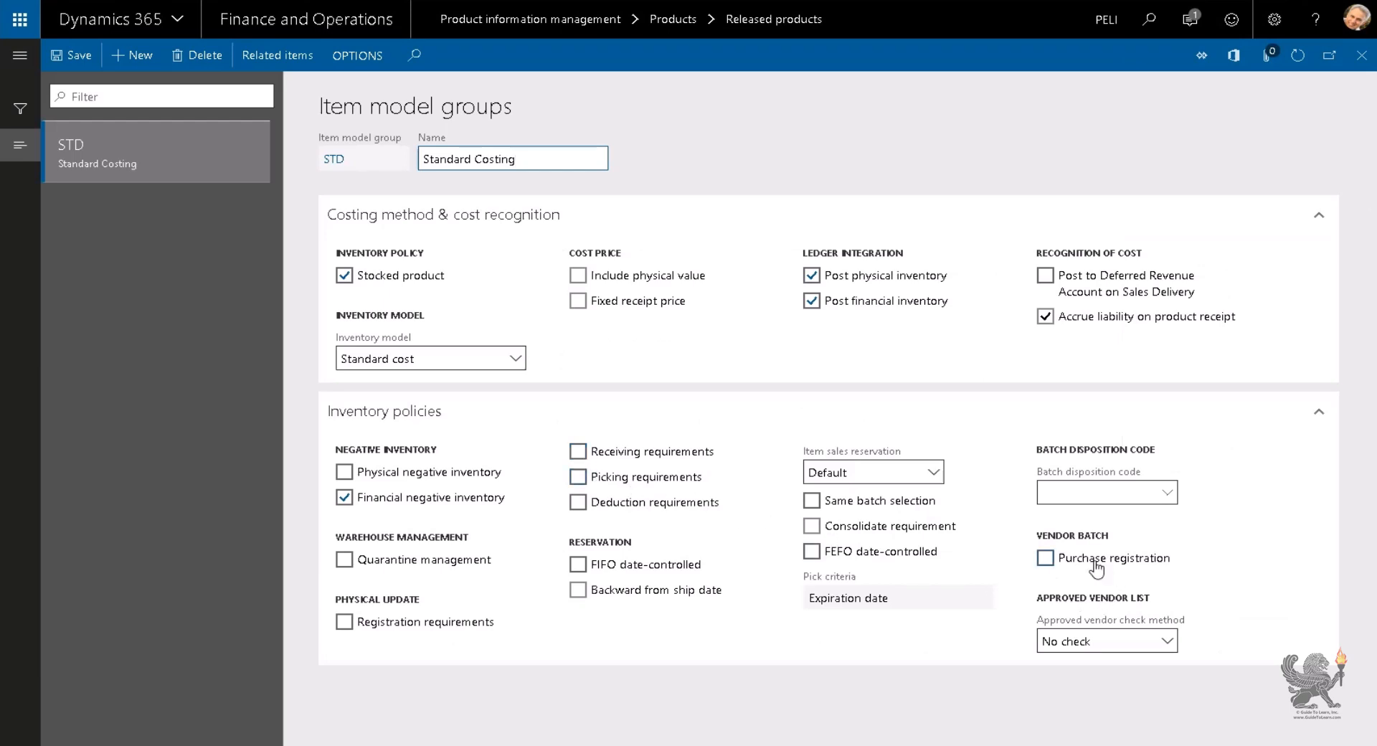
mouse_move(1108, 570)
left_click(1044, 560)
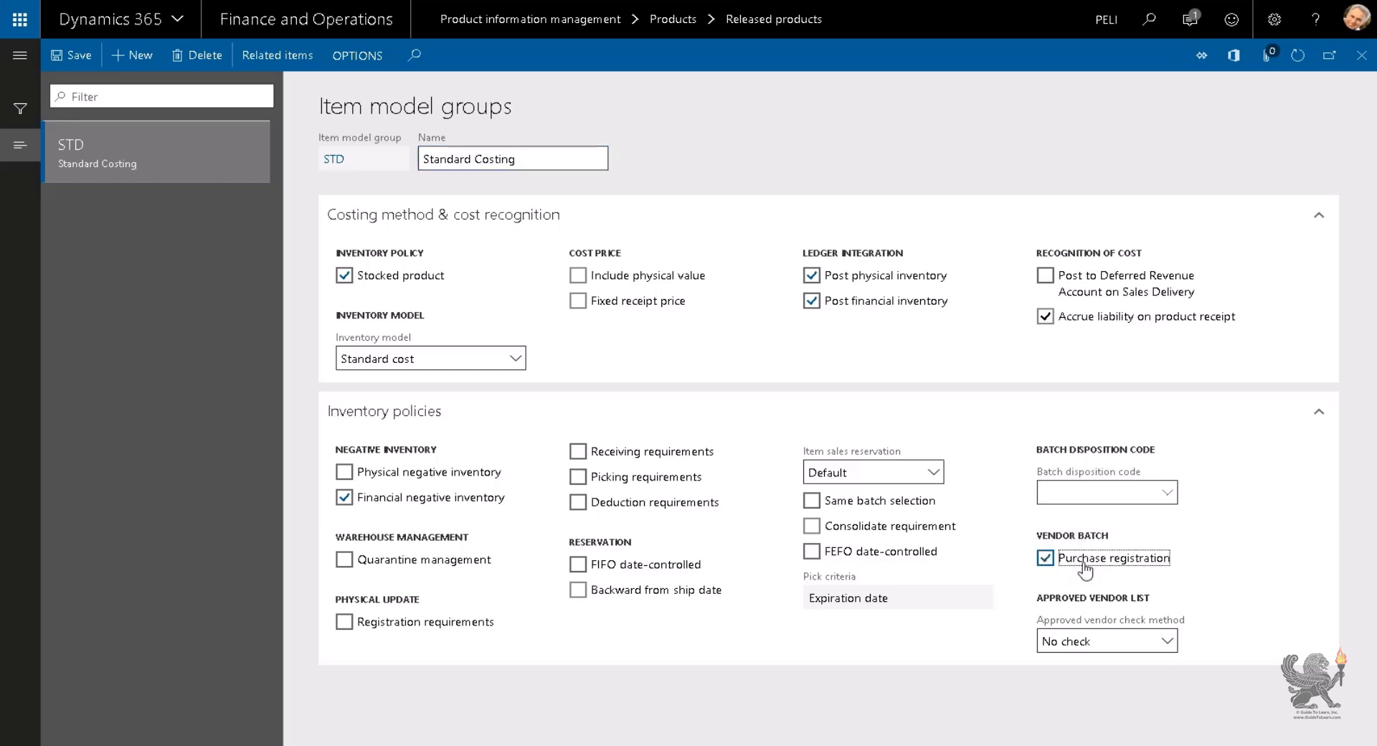
mouse_move(1112, 570)
Step: Open the batch disposition master from the item model group and save a code AV with description Available and status Available
left_click(1169, 493)
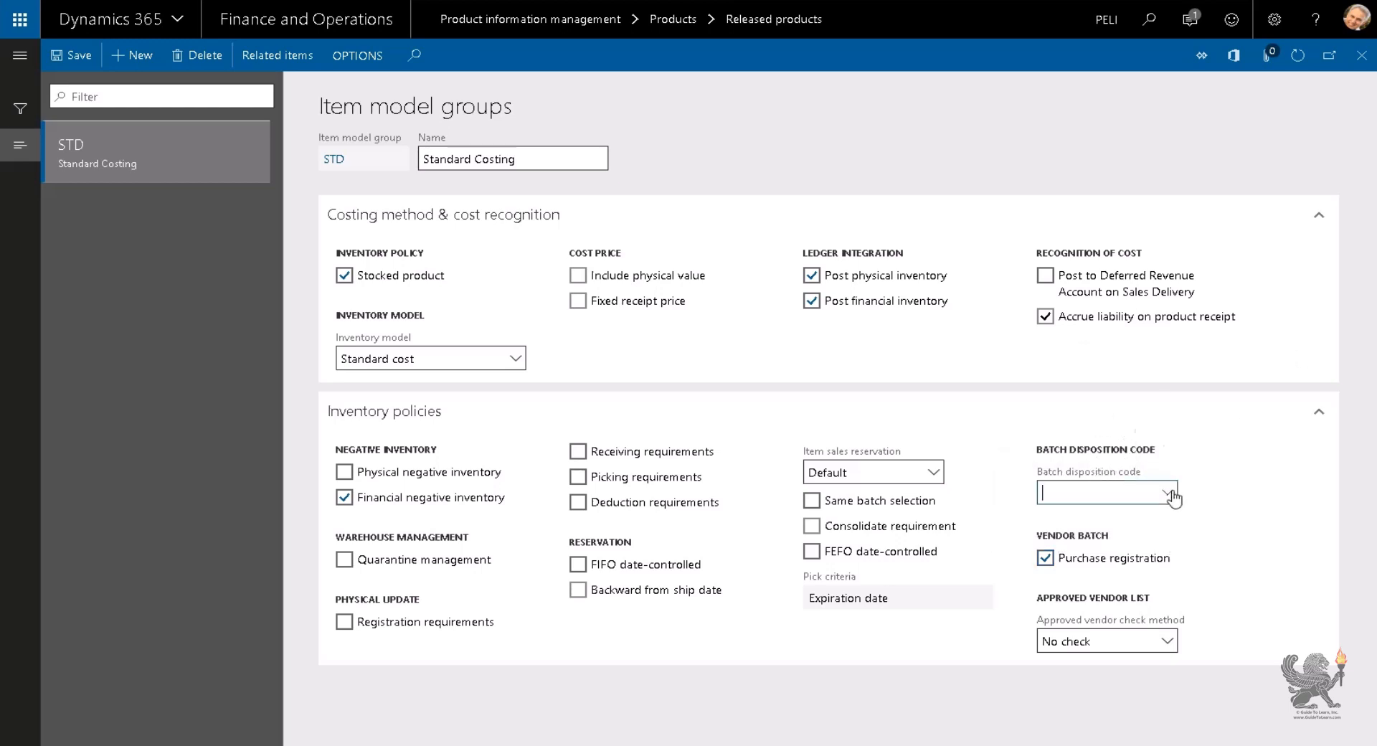
left_click(1168, 493)
right_click(1170, 498)
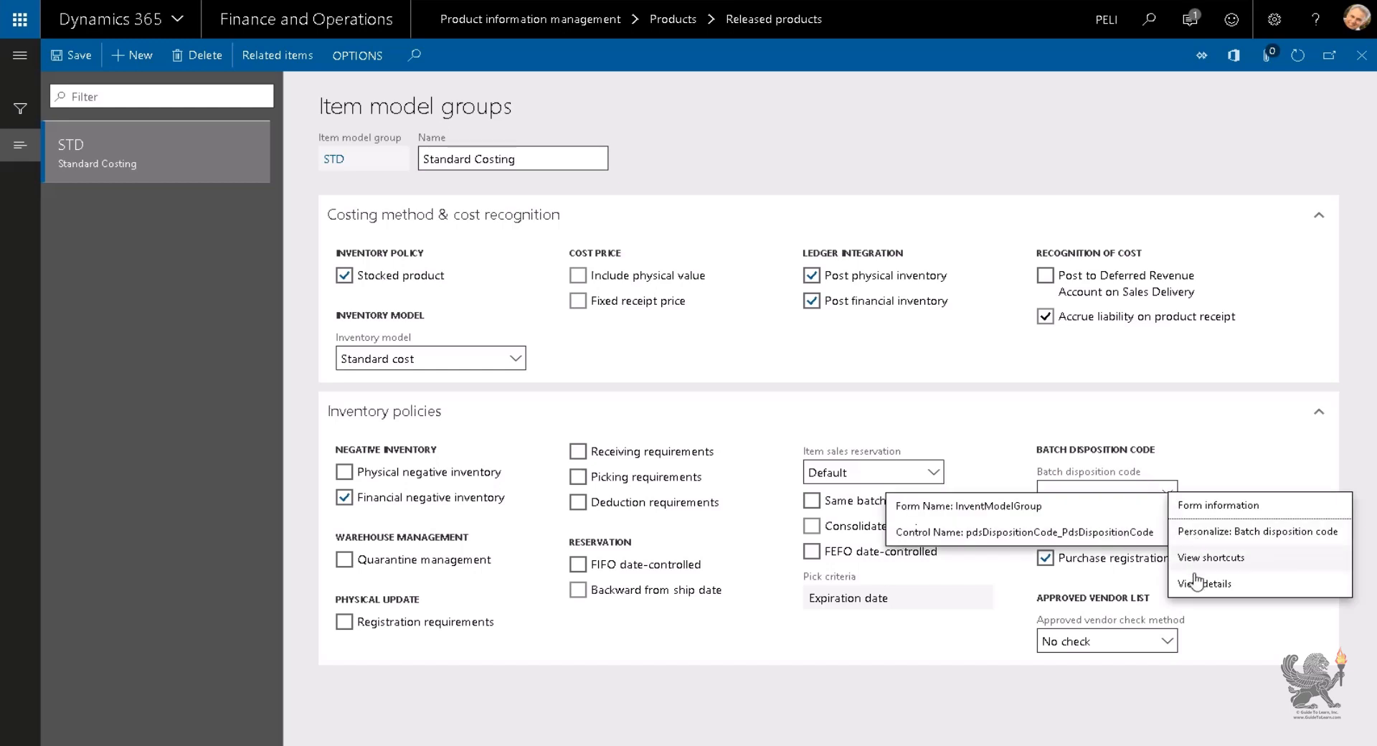
left_click(1197, 578)
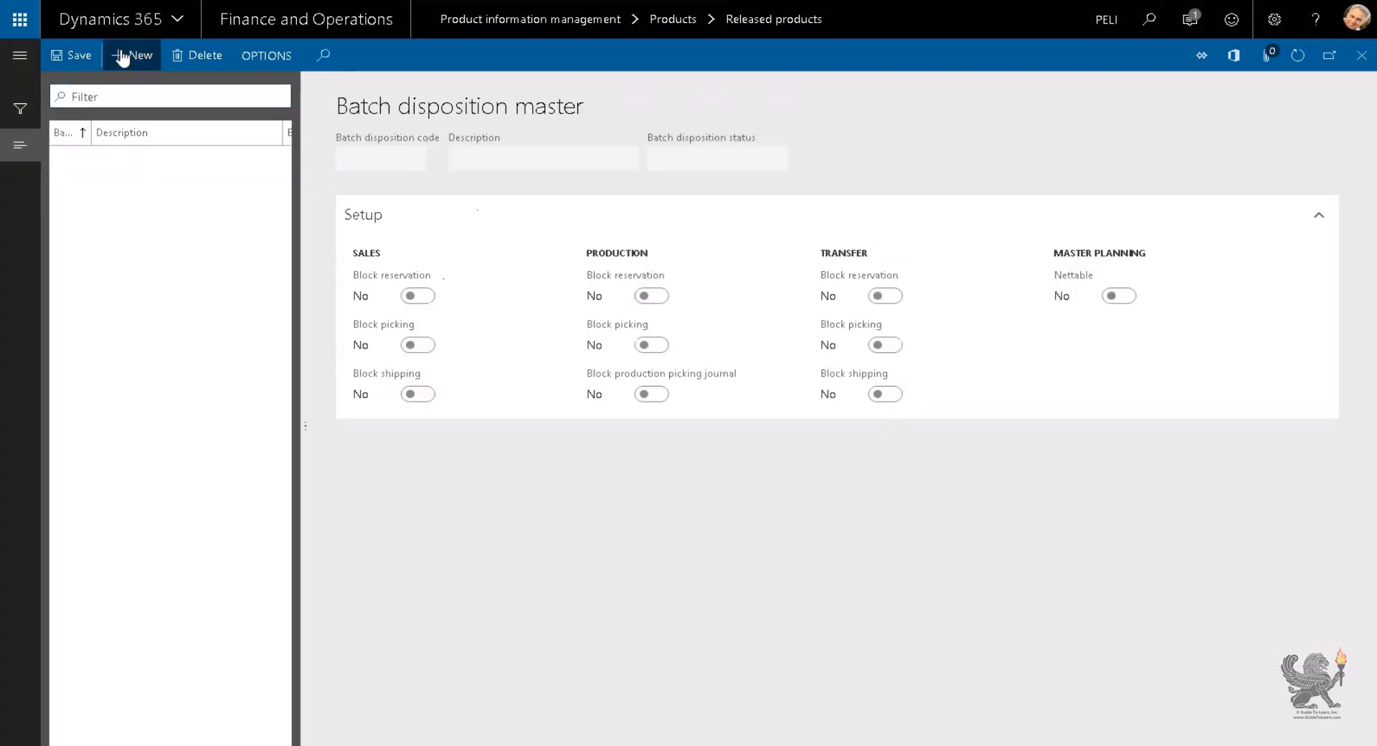
left_click(124, 57)
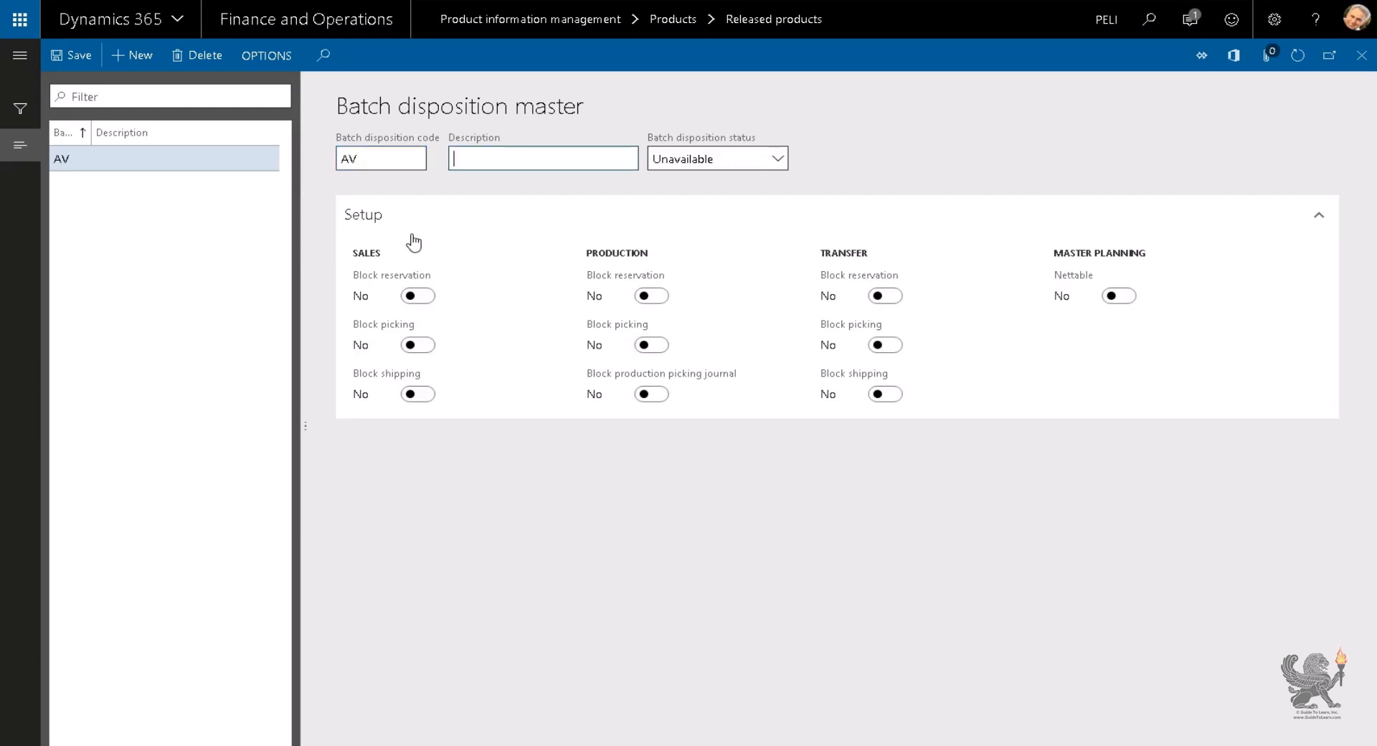
type("Available")
key("Tab")
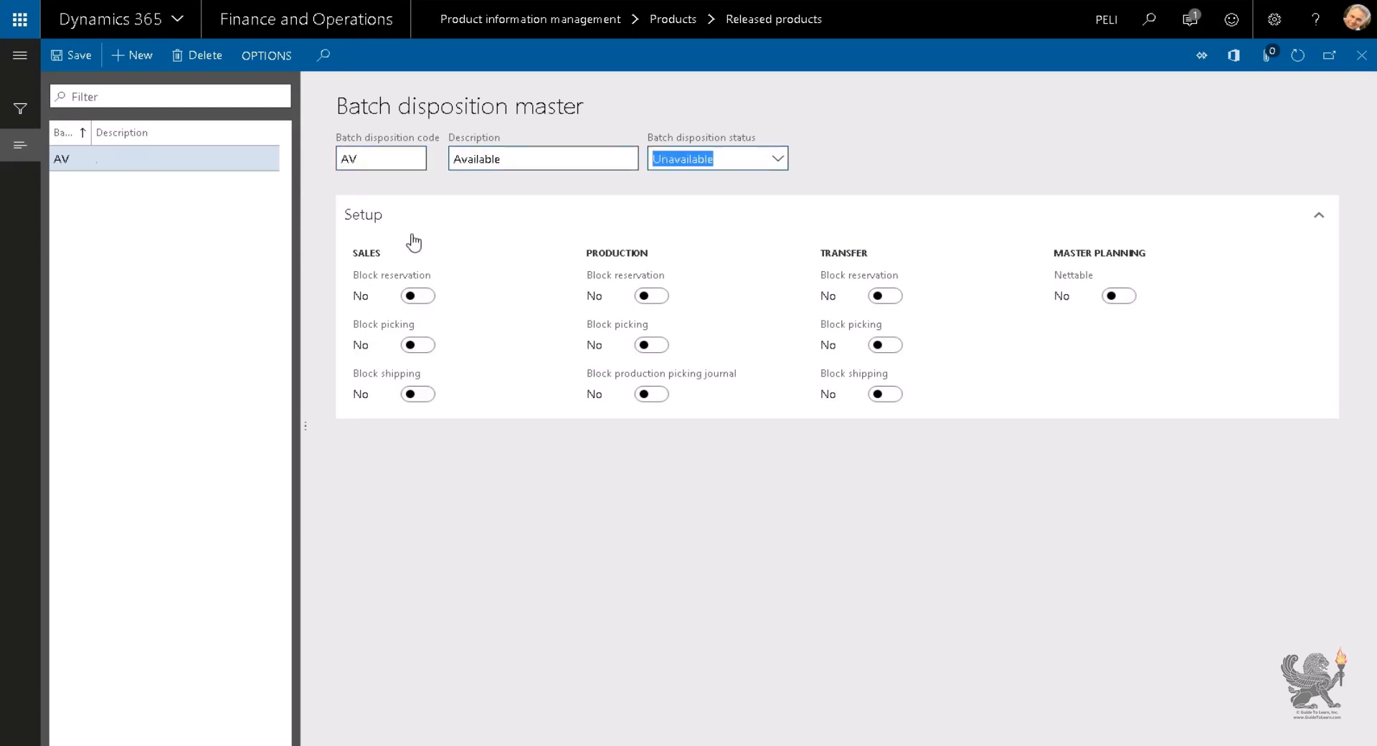
left_click(778, 158)
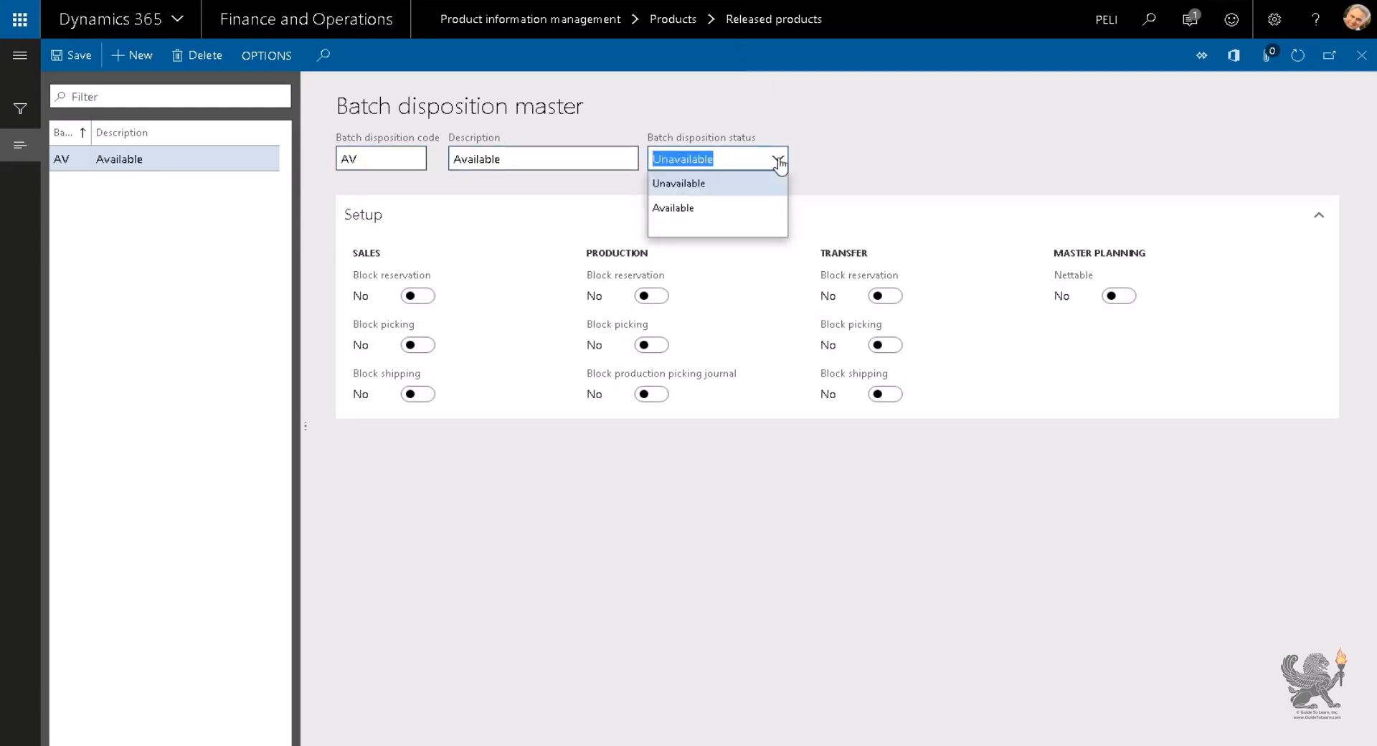
left_click(713, 214)
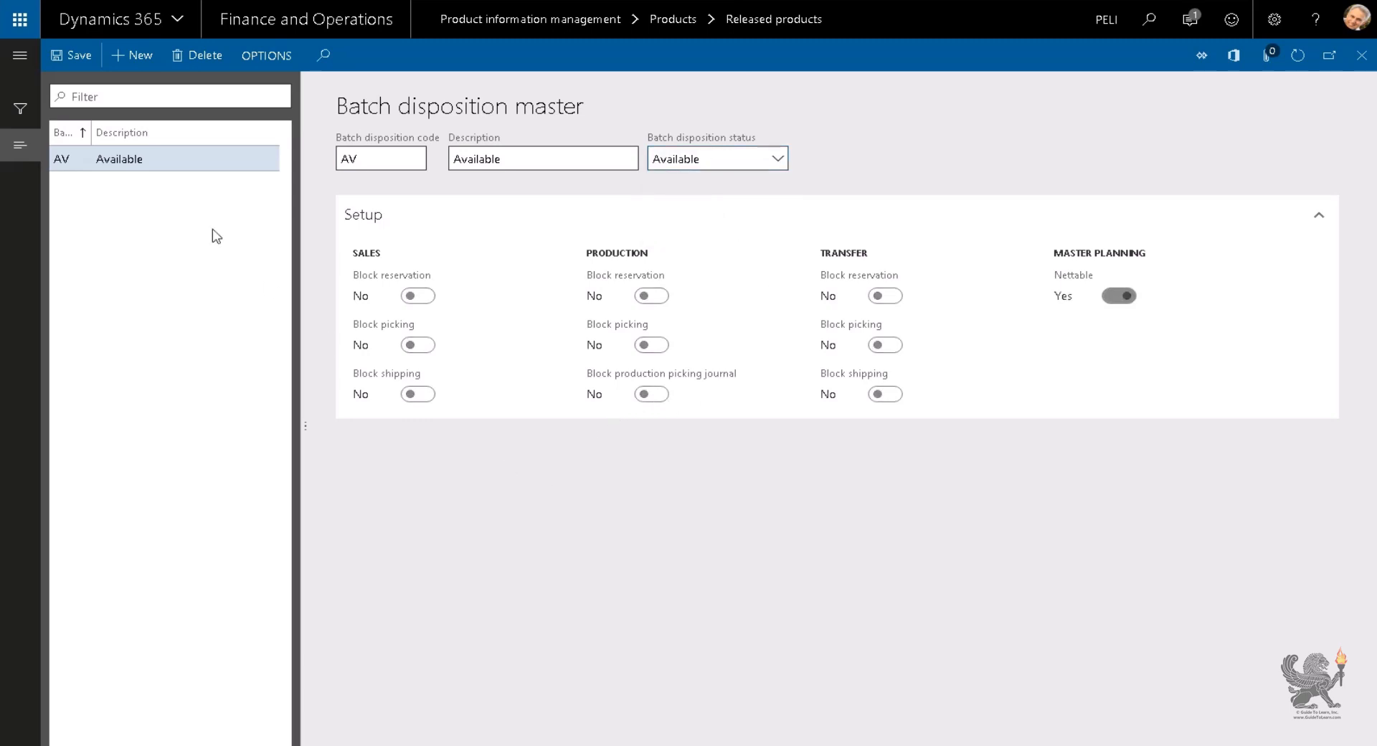
left_click(69, 54)
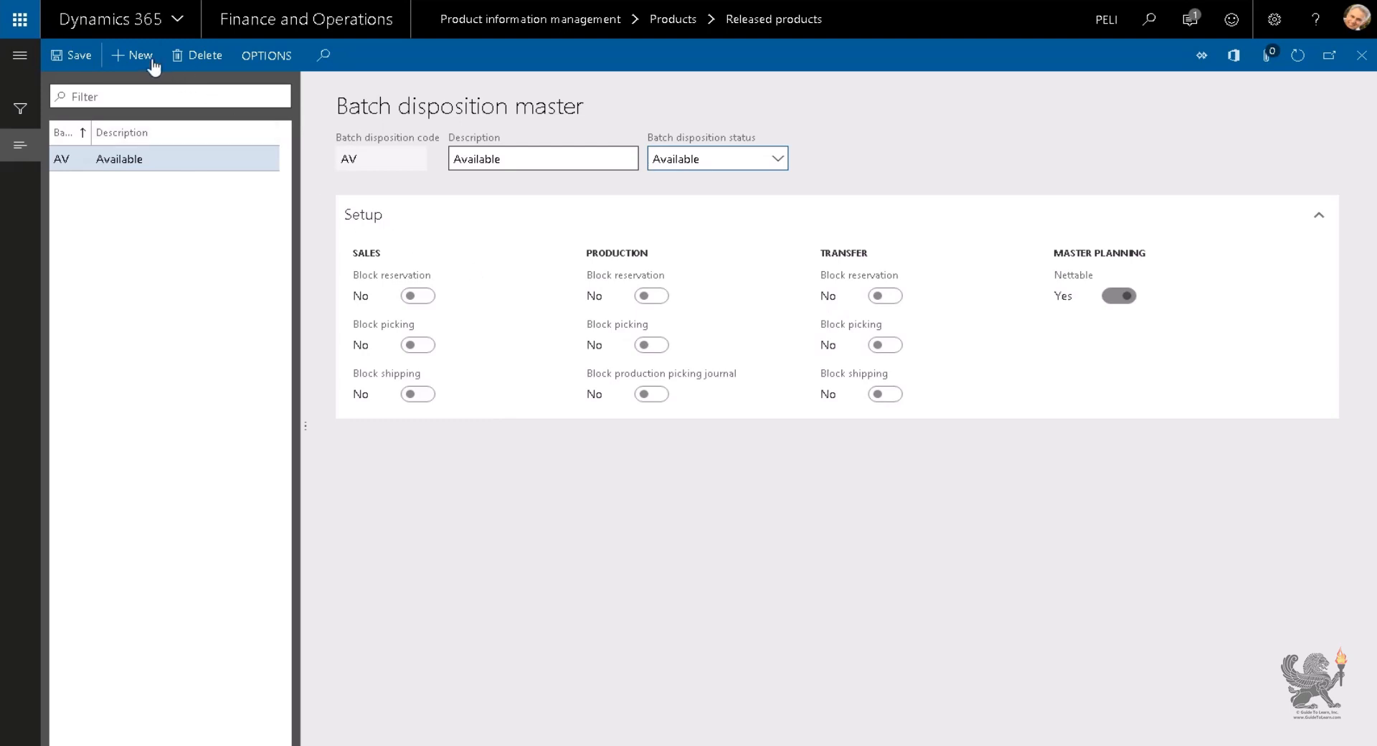
Step: Add a batch disposition code UV with the description Not Available, keeping the Unavailable status
left_click(132, 55)
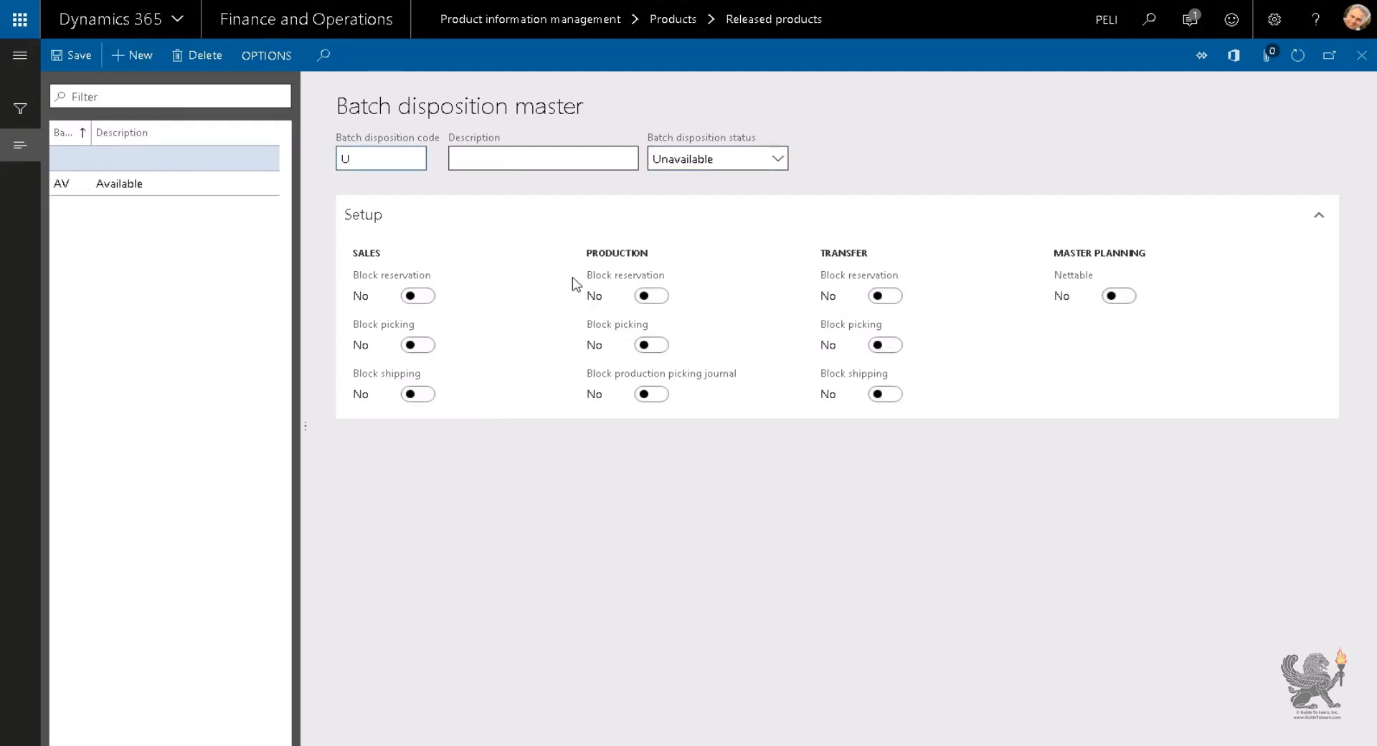
type("U")
type("V")
key("Tab")
type("Not Available")
key("Tab")
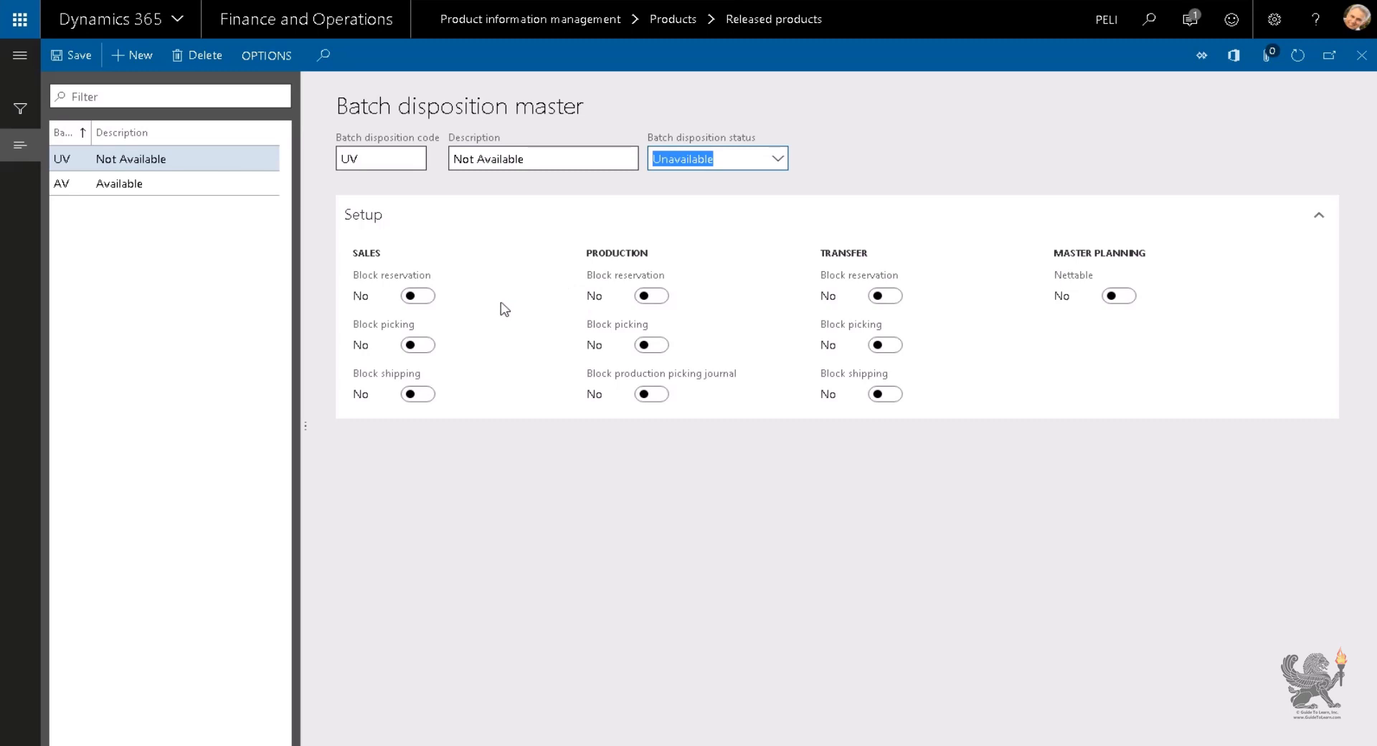
Step: Block sales picking for code UV, and try blocking reservations for sales, transfer and production, leaving those three off
left_click(430, 300)
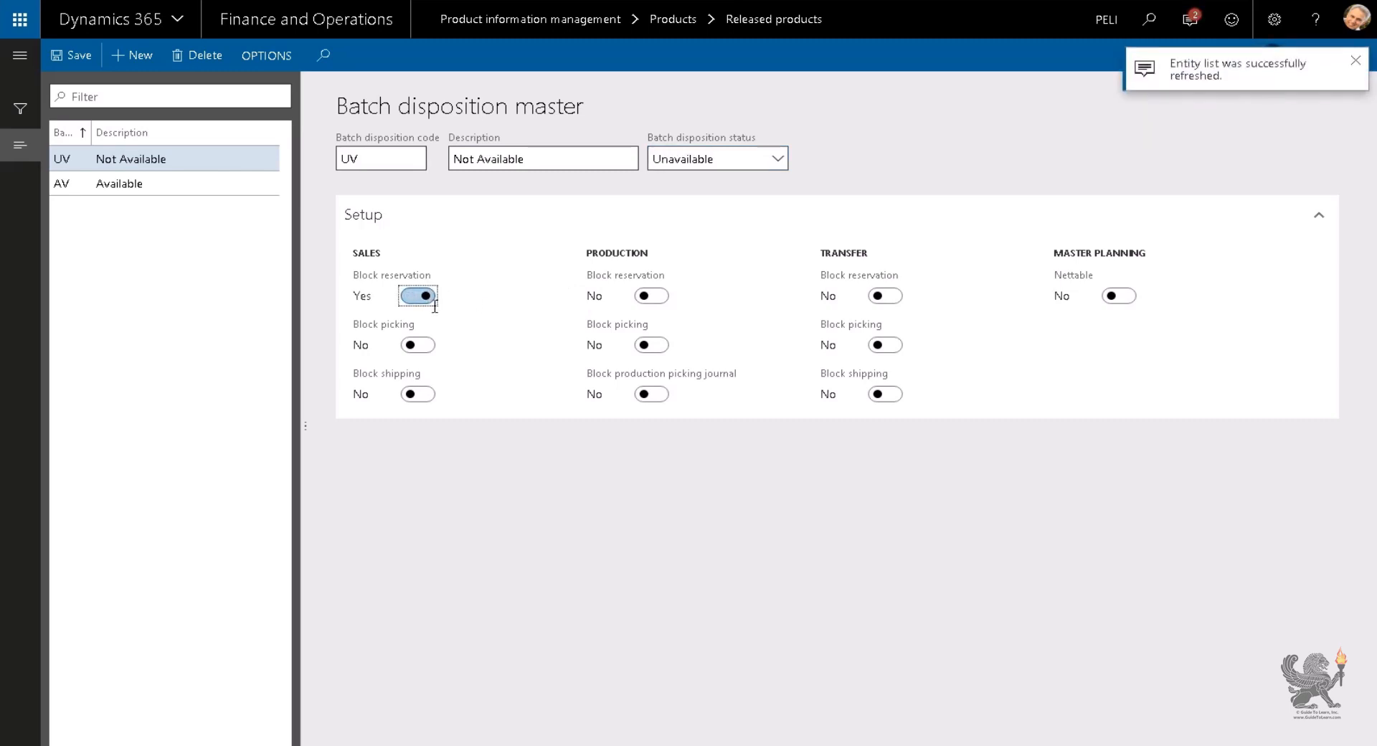
left_click(431, 347)
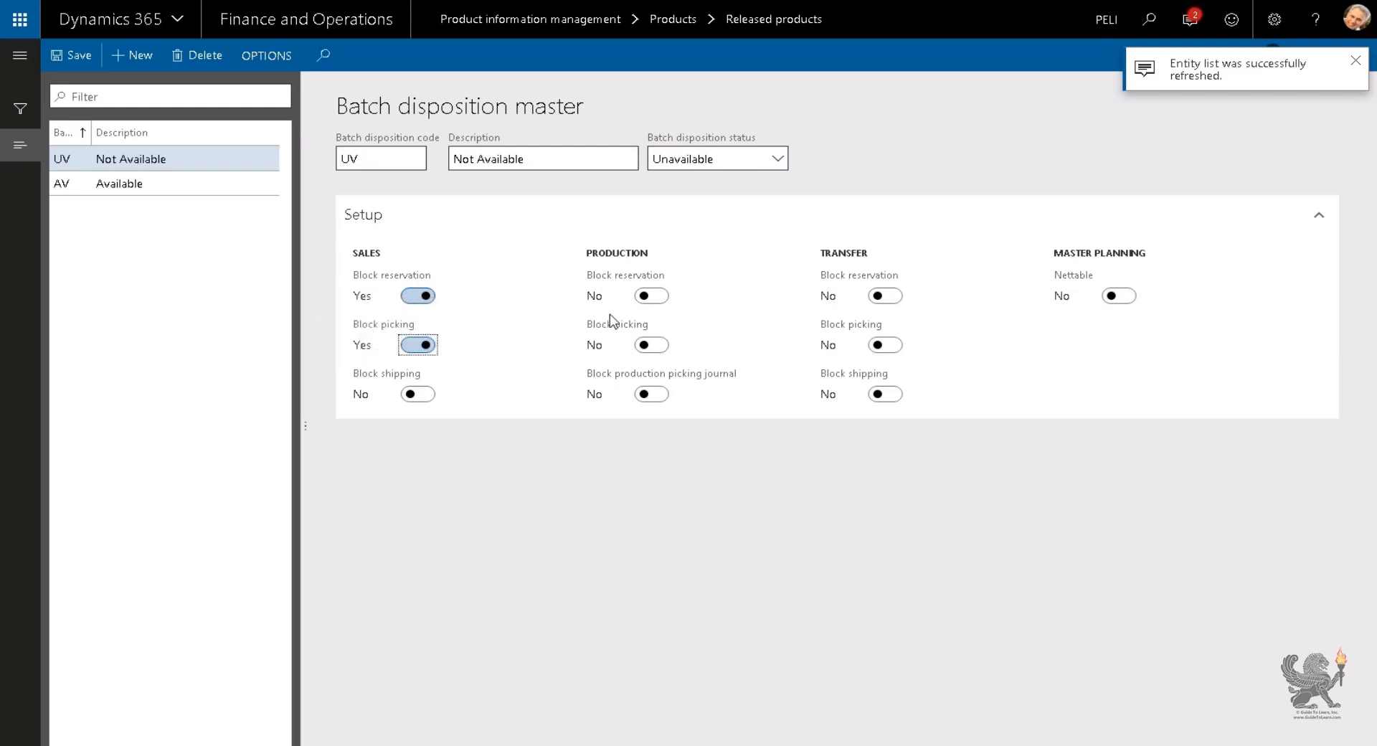
left_click(896, 297)
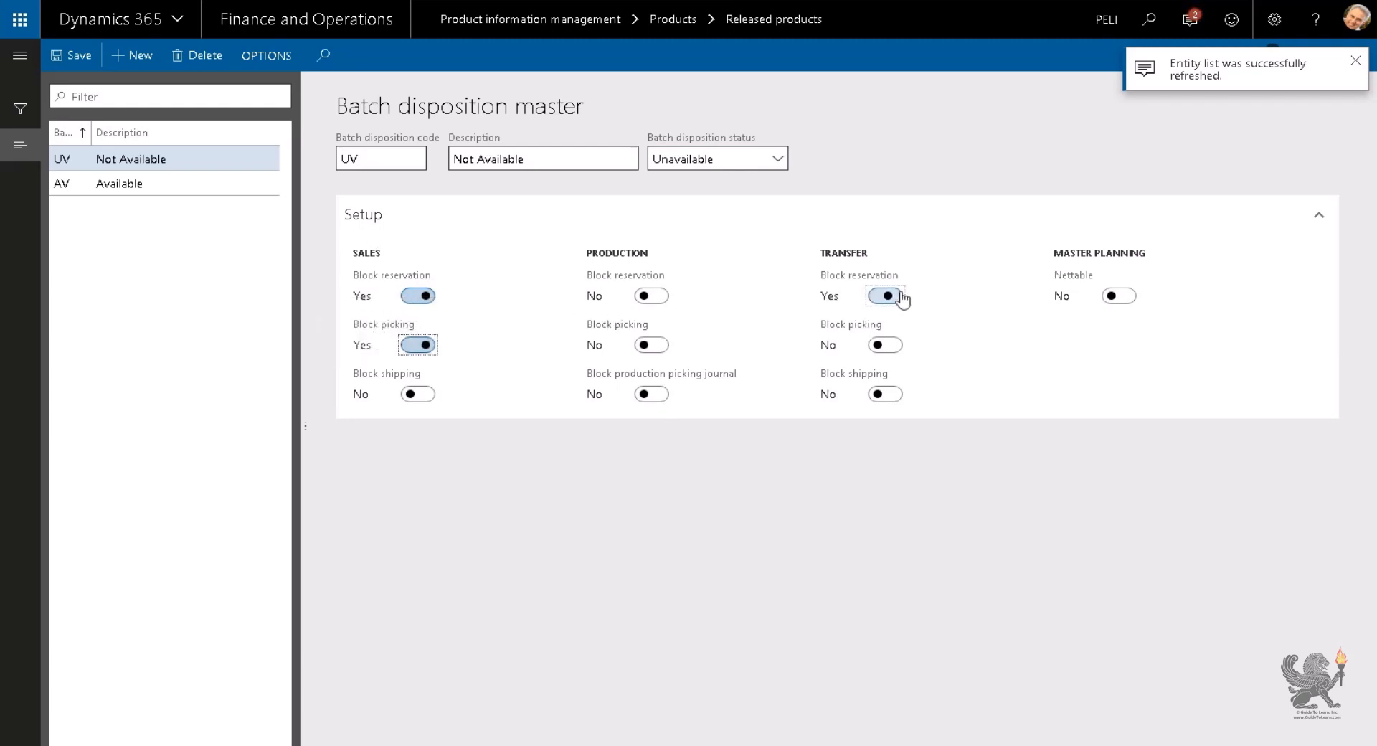
left_click(878, 298)
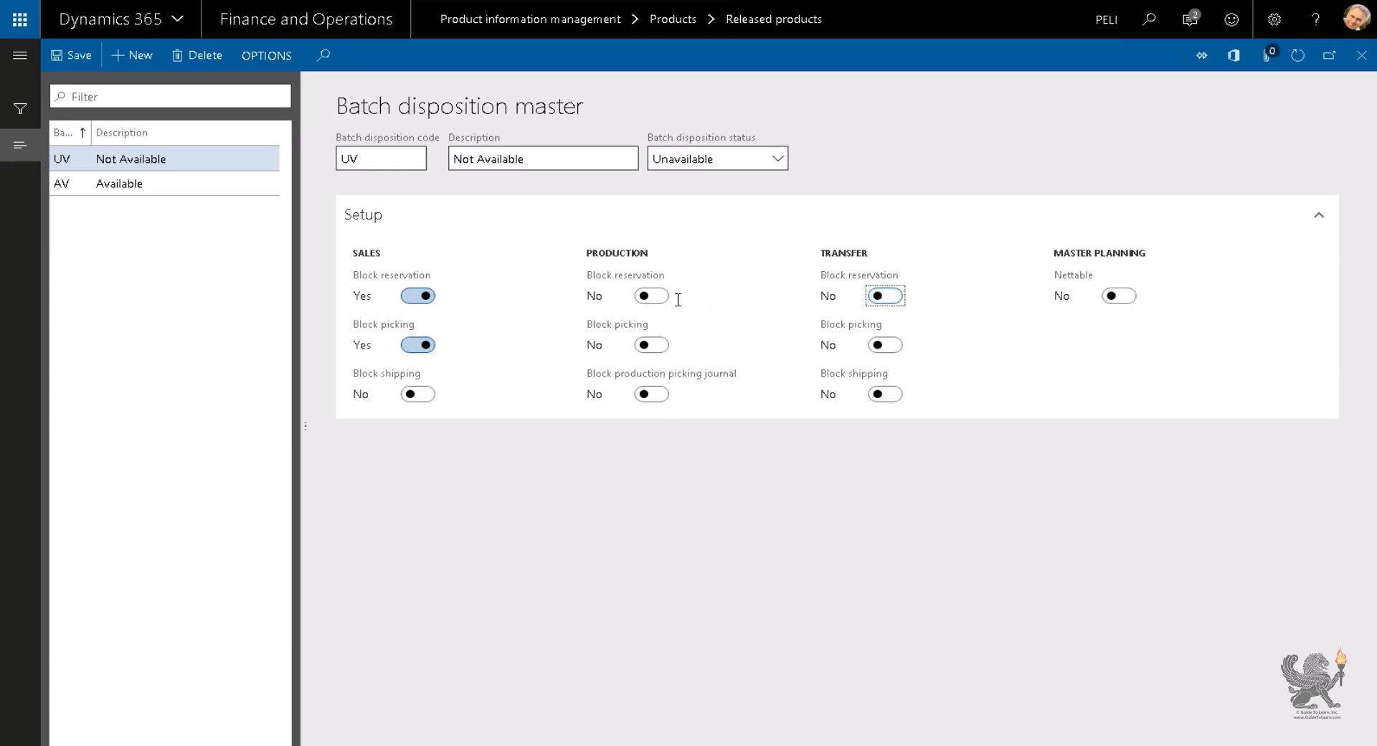
left_click(656, 301)
left_click(649, 297)
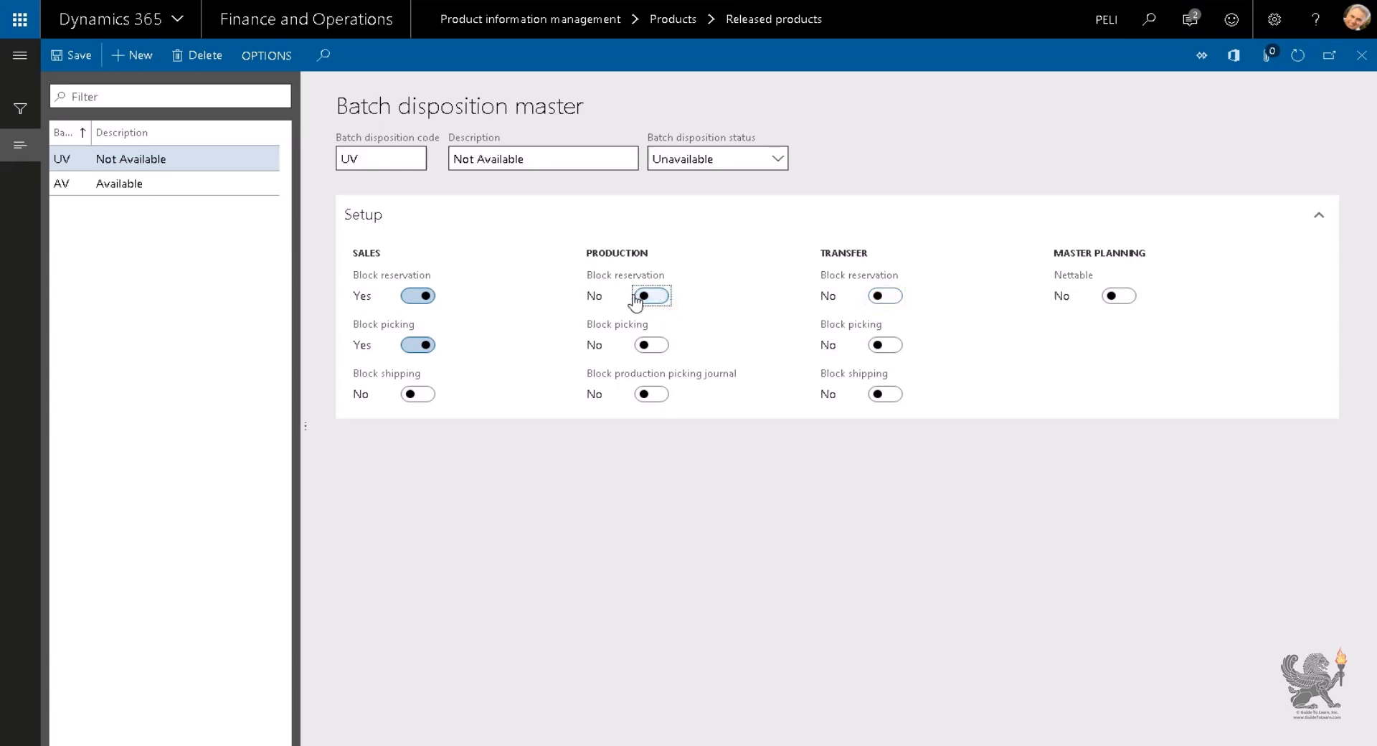
left_click(416, 297)
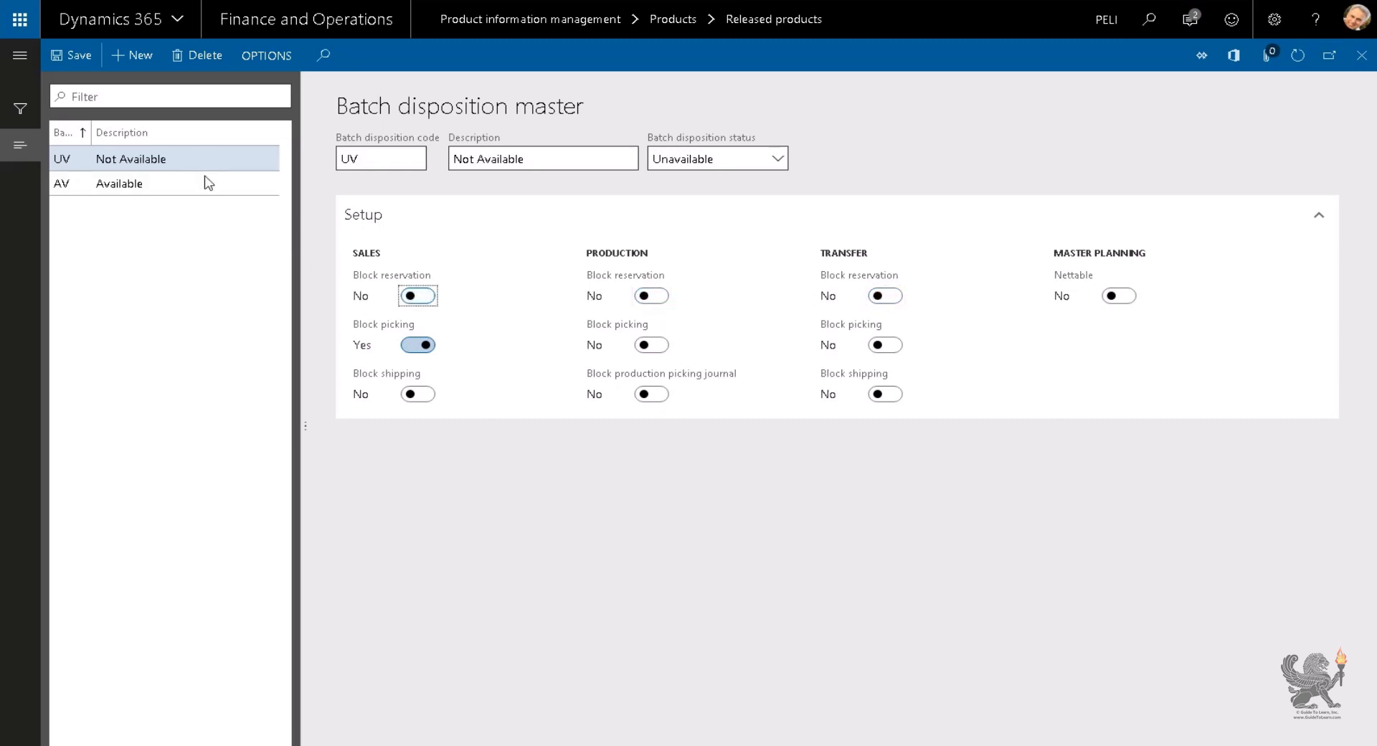
Step: Return to the STD item model group, assign it a batch disposition code, save it and go back to WaterFlat's details
left_click(1362, 55)
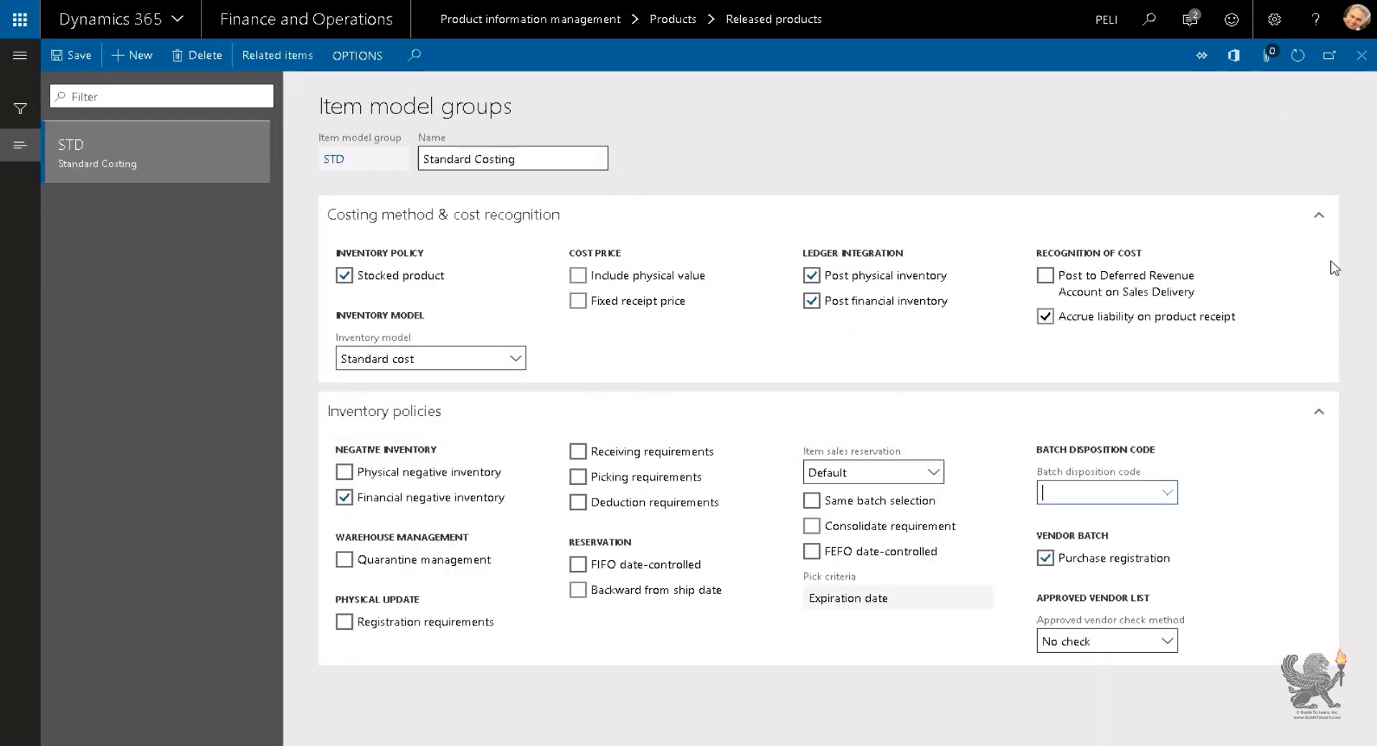
left_click(1171, 497)
left_click(1133, 536)
left_click(72, 55)
left_click(1361, 56)
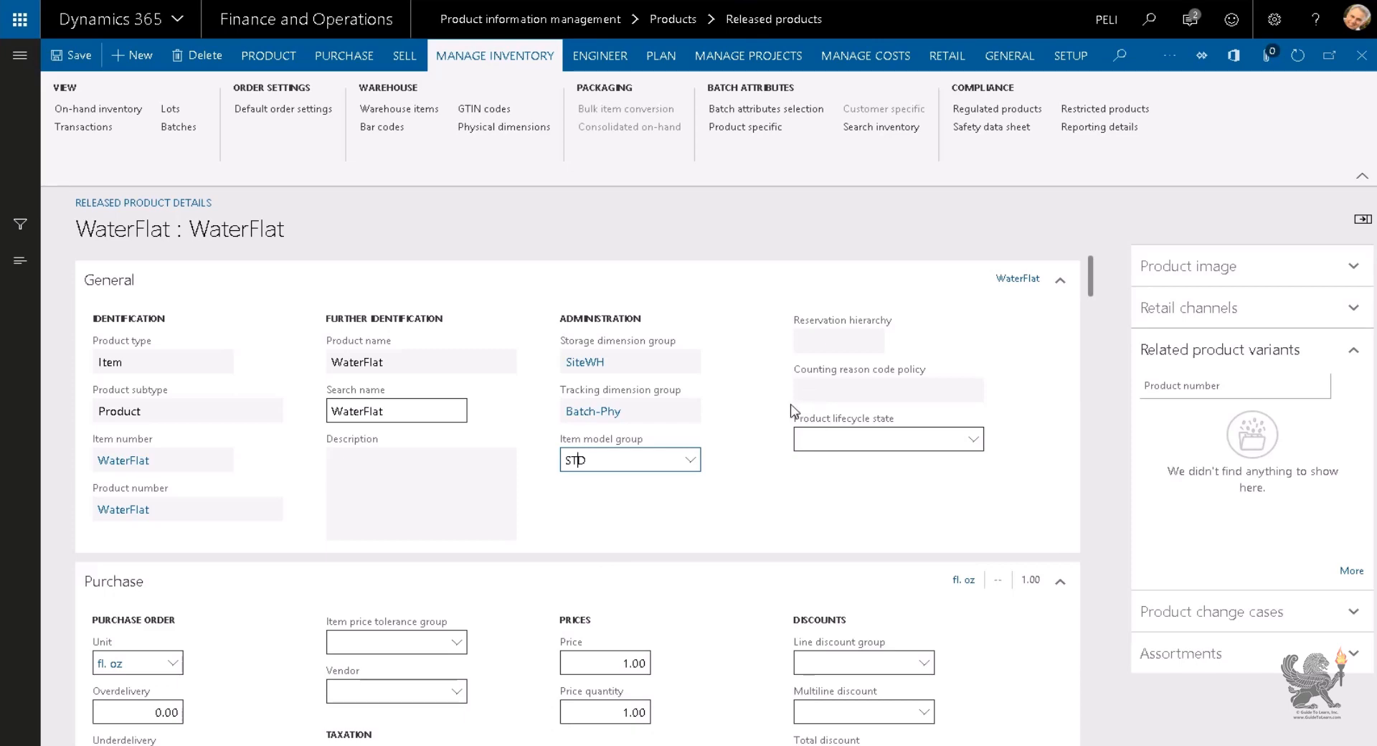
Step: Set WaterFlat's cost group to Liq in its cost management settings
scroll(418, 408, "down", 15)
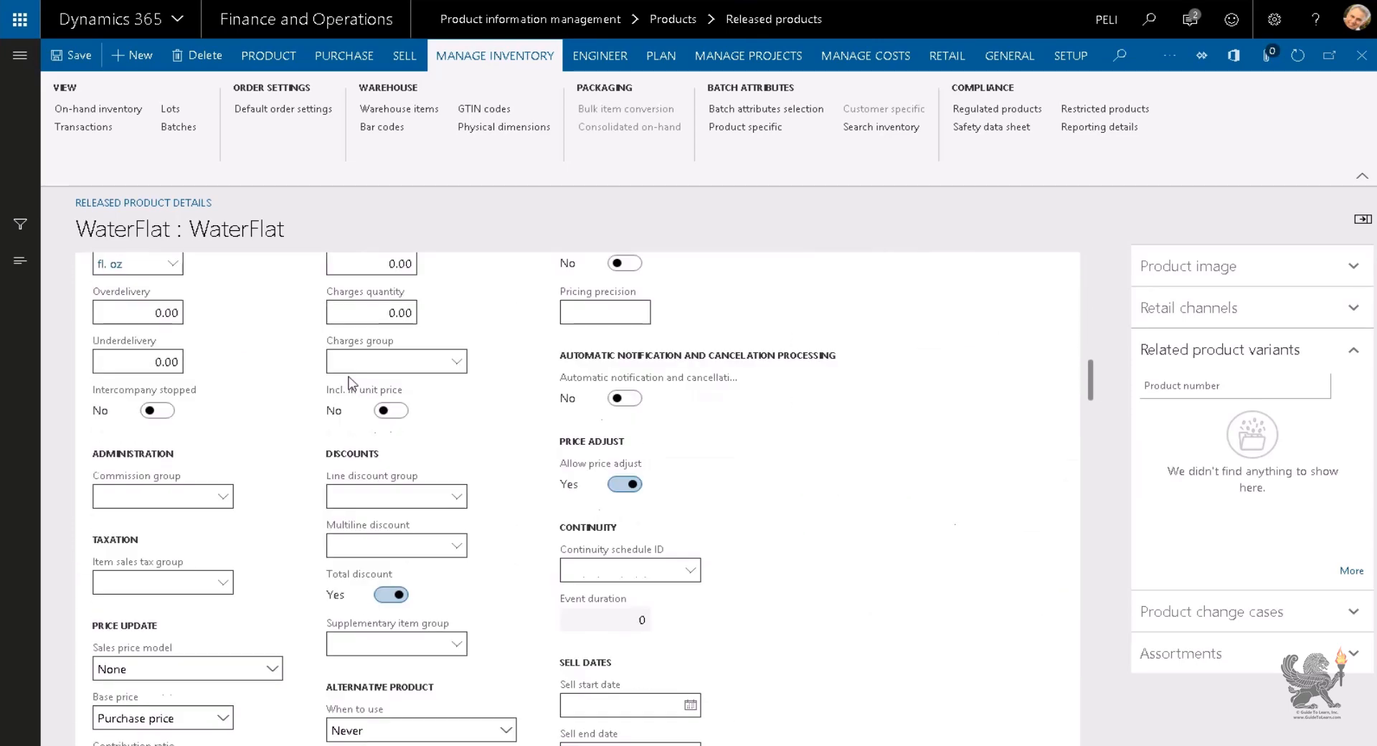
scroll(350, 381, "down", 15)
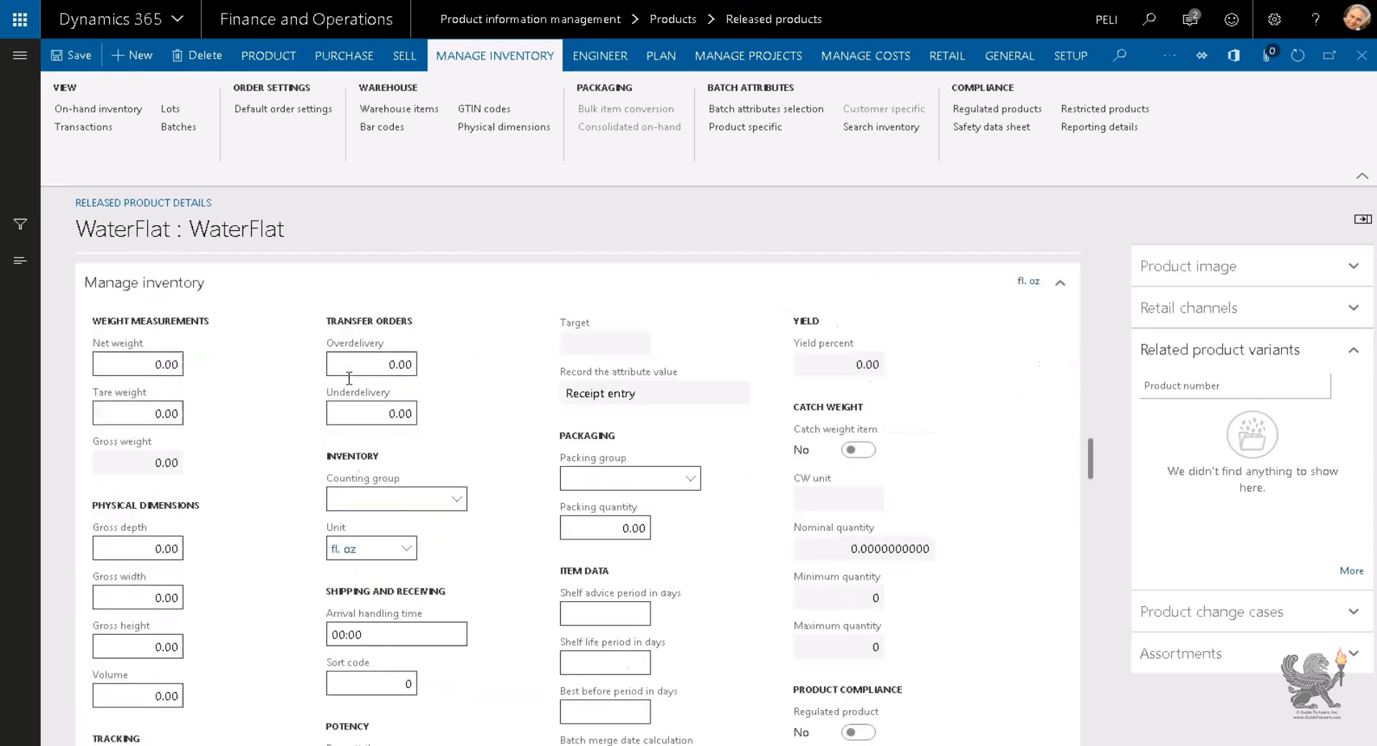
scroll(349, 380, "down", 10)
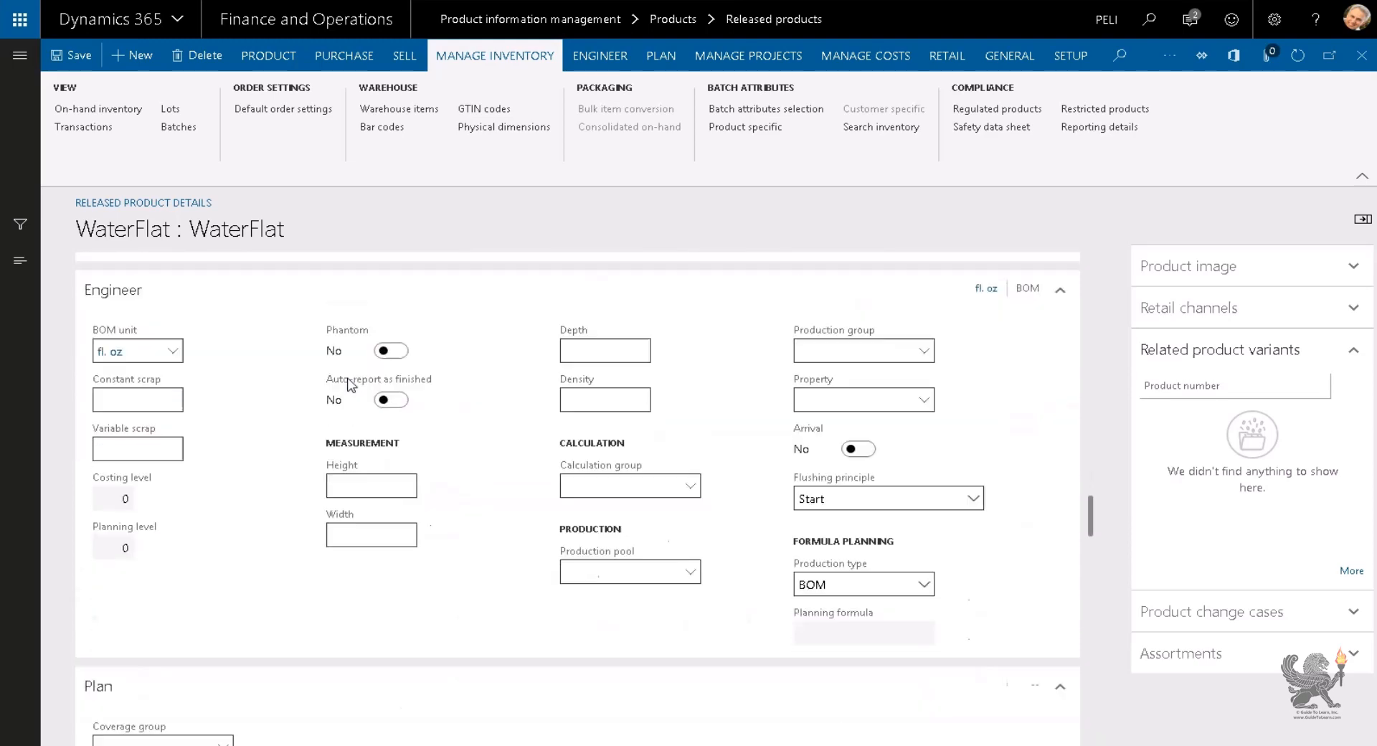
scroll(349, 384, "down", 8)
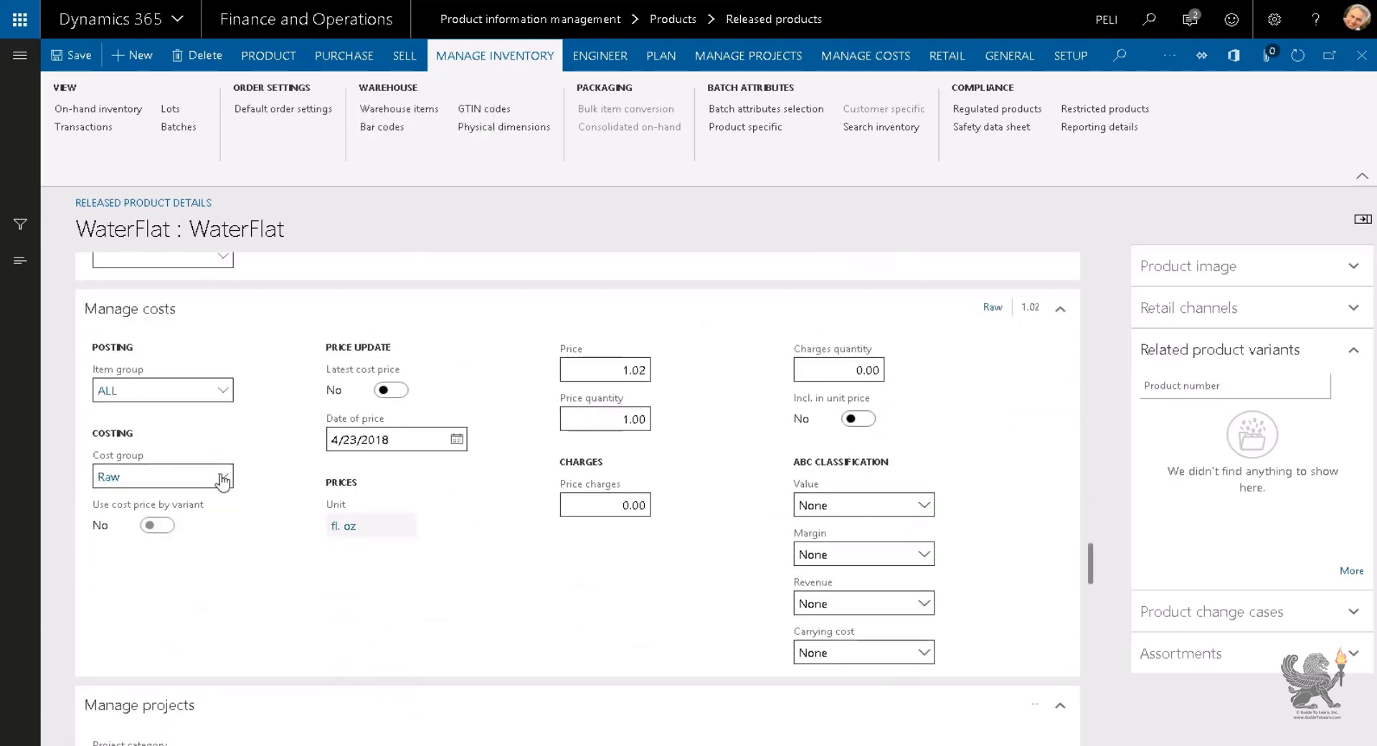
left_click(223, 478)
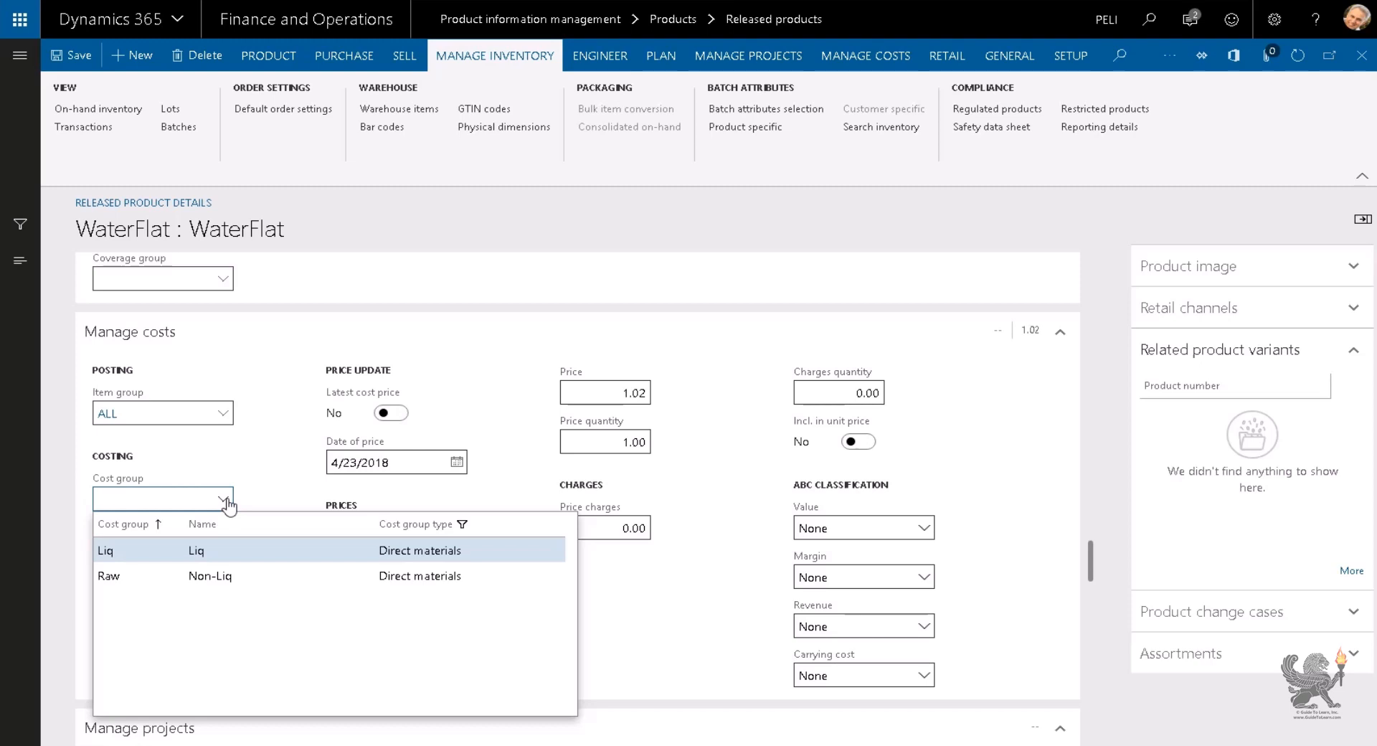
left_click(189, 557)
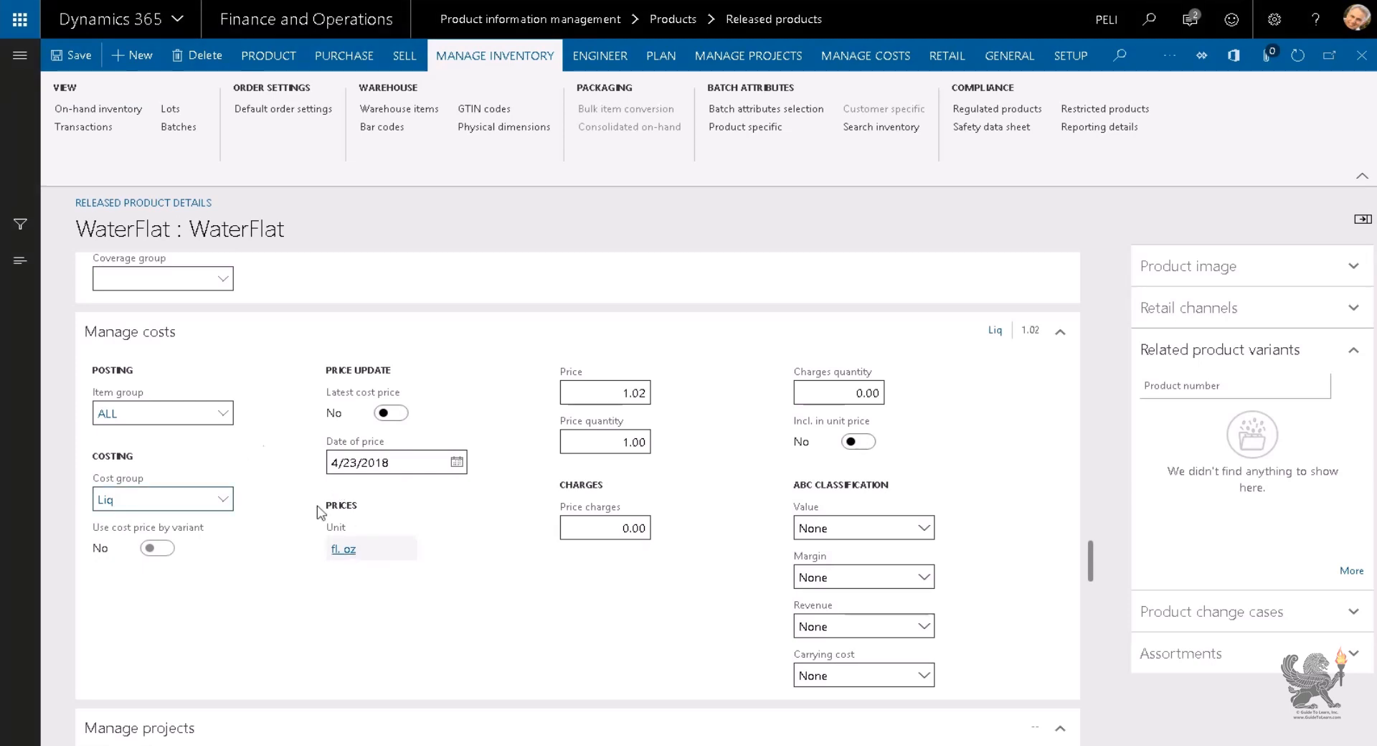
Step: Check WaterFlat's default financial dimensions and collapse the Manage costs, Manage projects, Financial dimensions and Warehouse sections
double_click(179, 339)
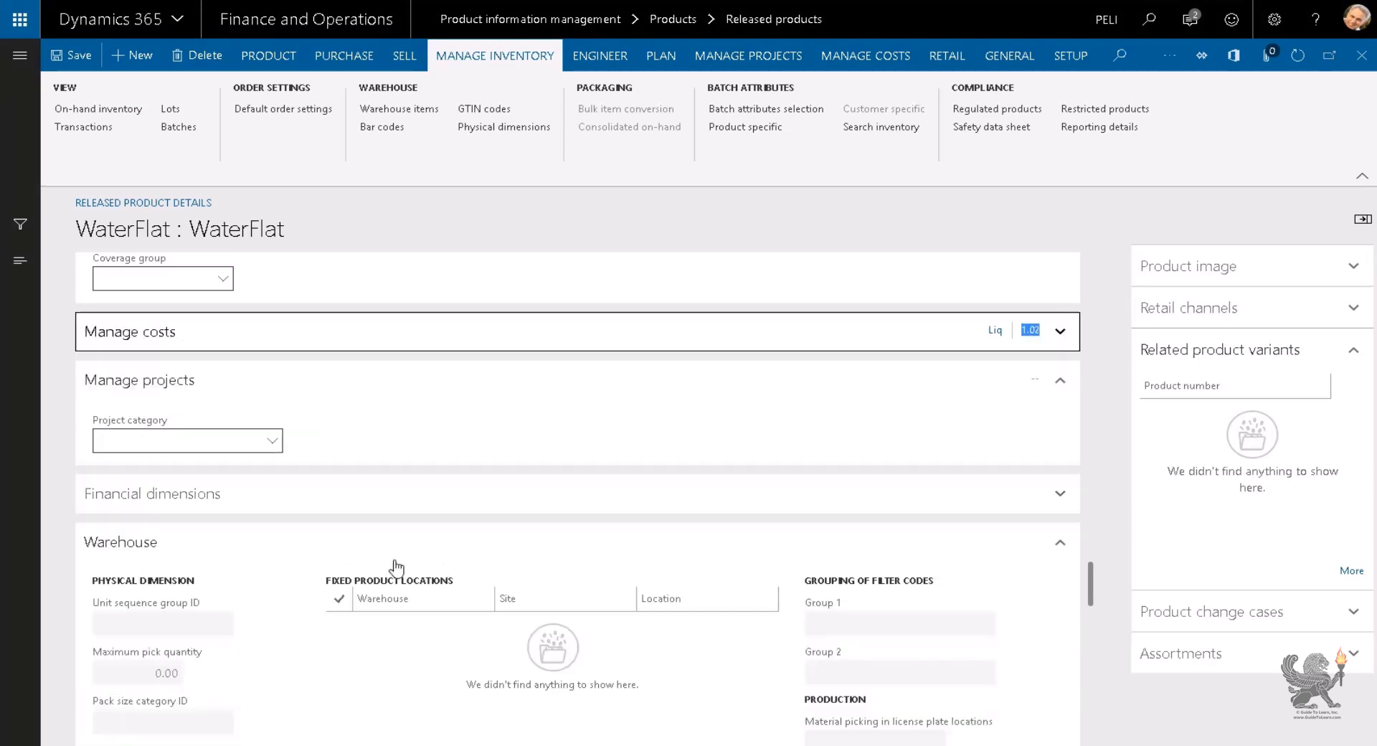
left_click(177, 510)
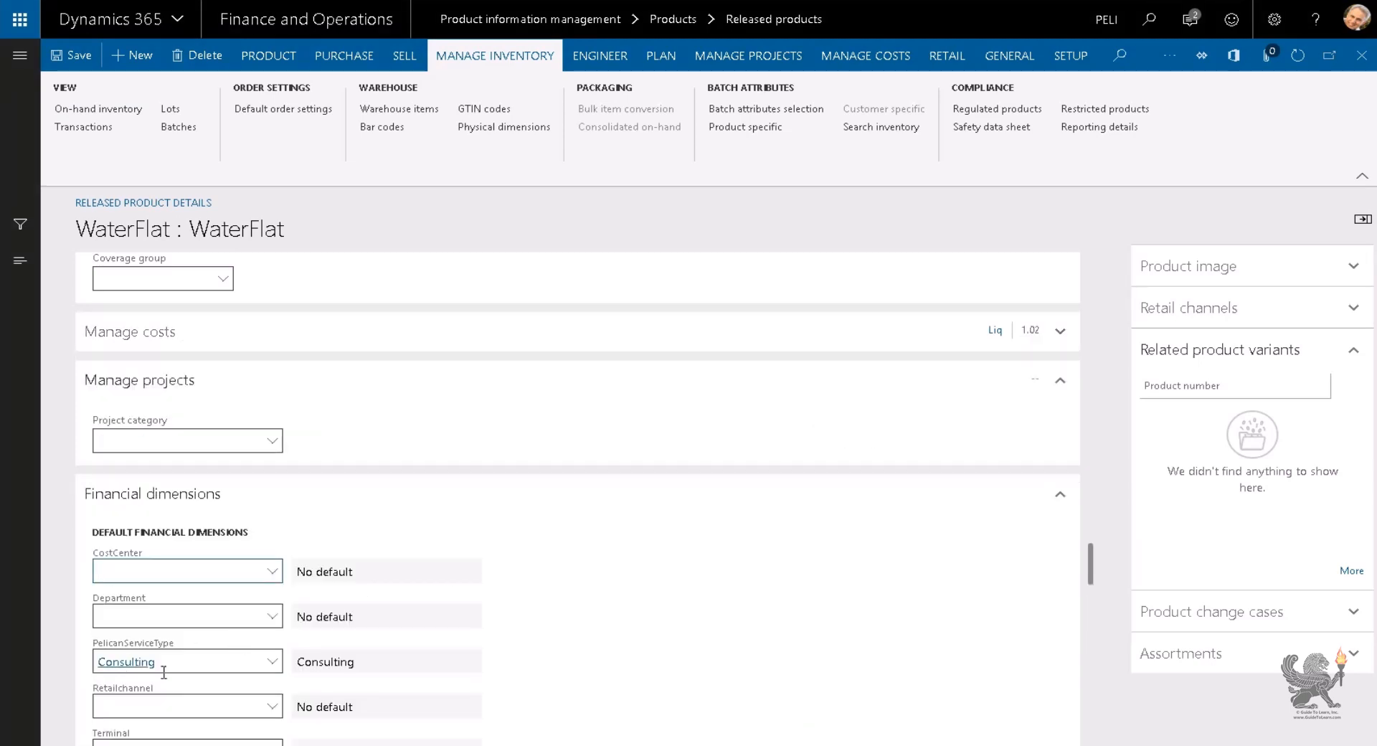
left_click(123, 383)
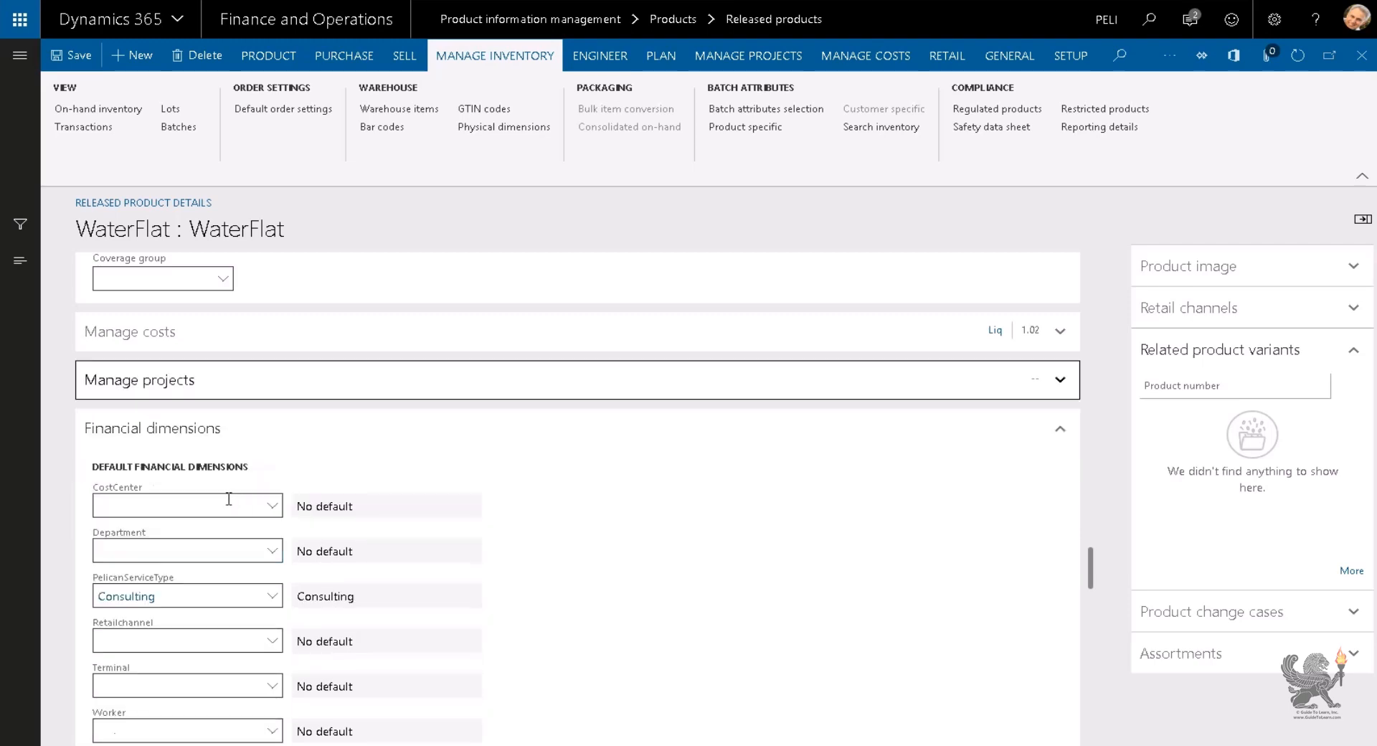
left_click(198, 441)
left_click(169, 479)
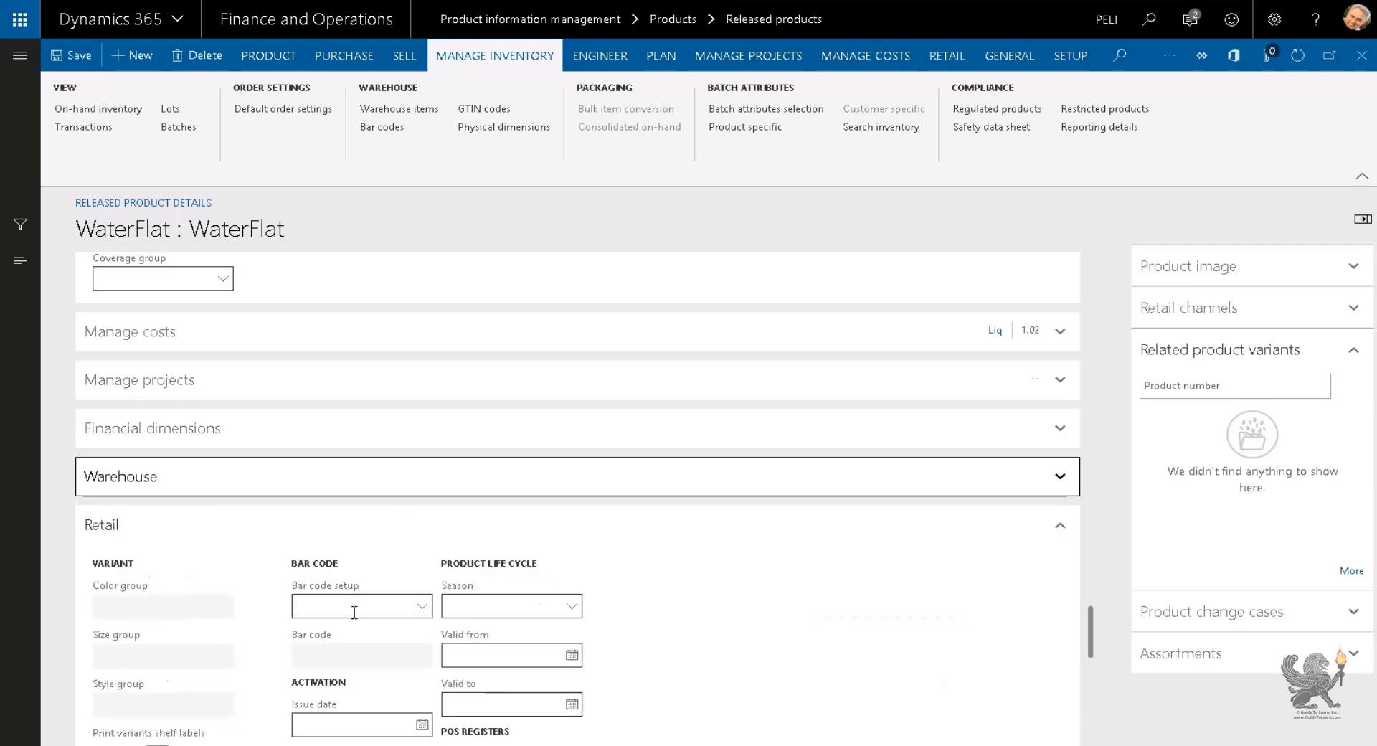
Step: Open the tracking number groups from WaterFlat's batch number group and create a group B named Batch
scroll(351, 614, "up", 5)
scroll(355, 616, "up", 1)
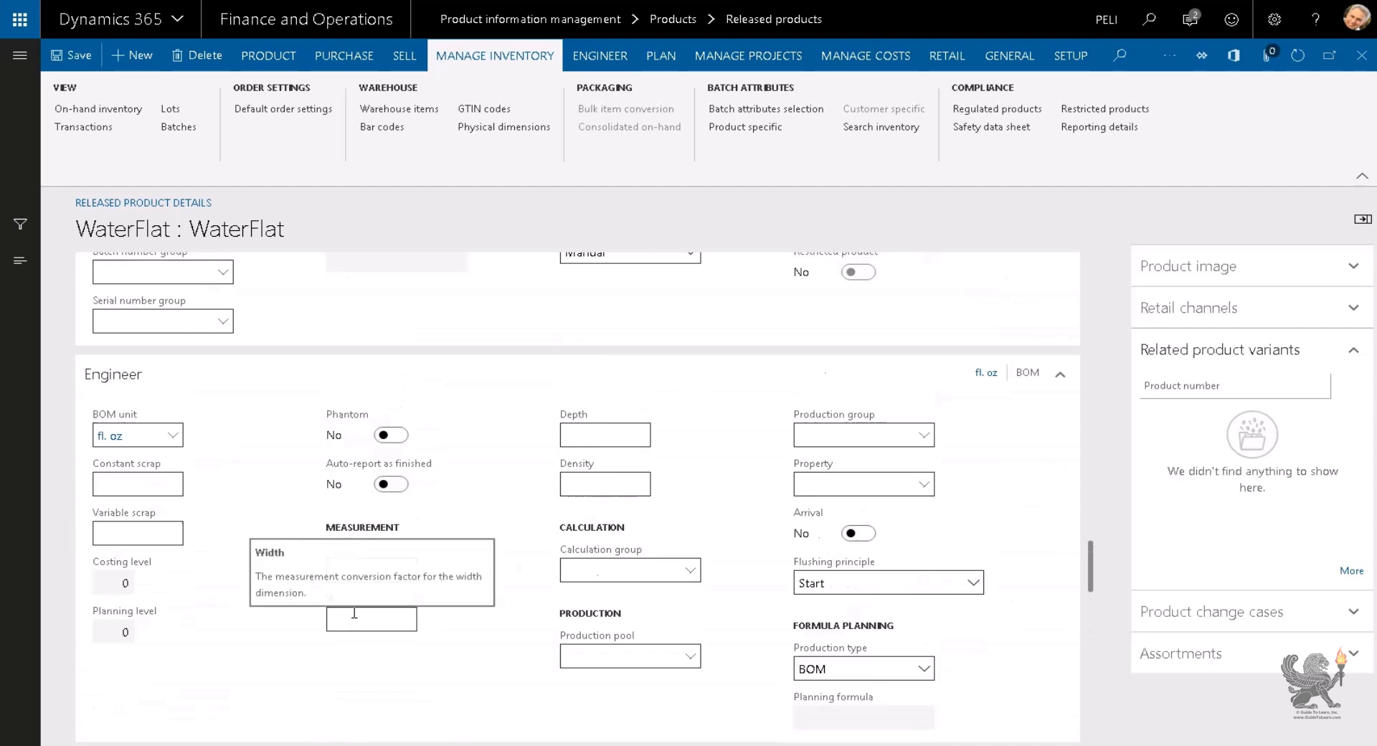
scroll(355, 617, "up", 2)
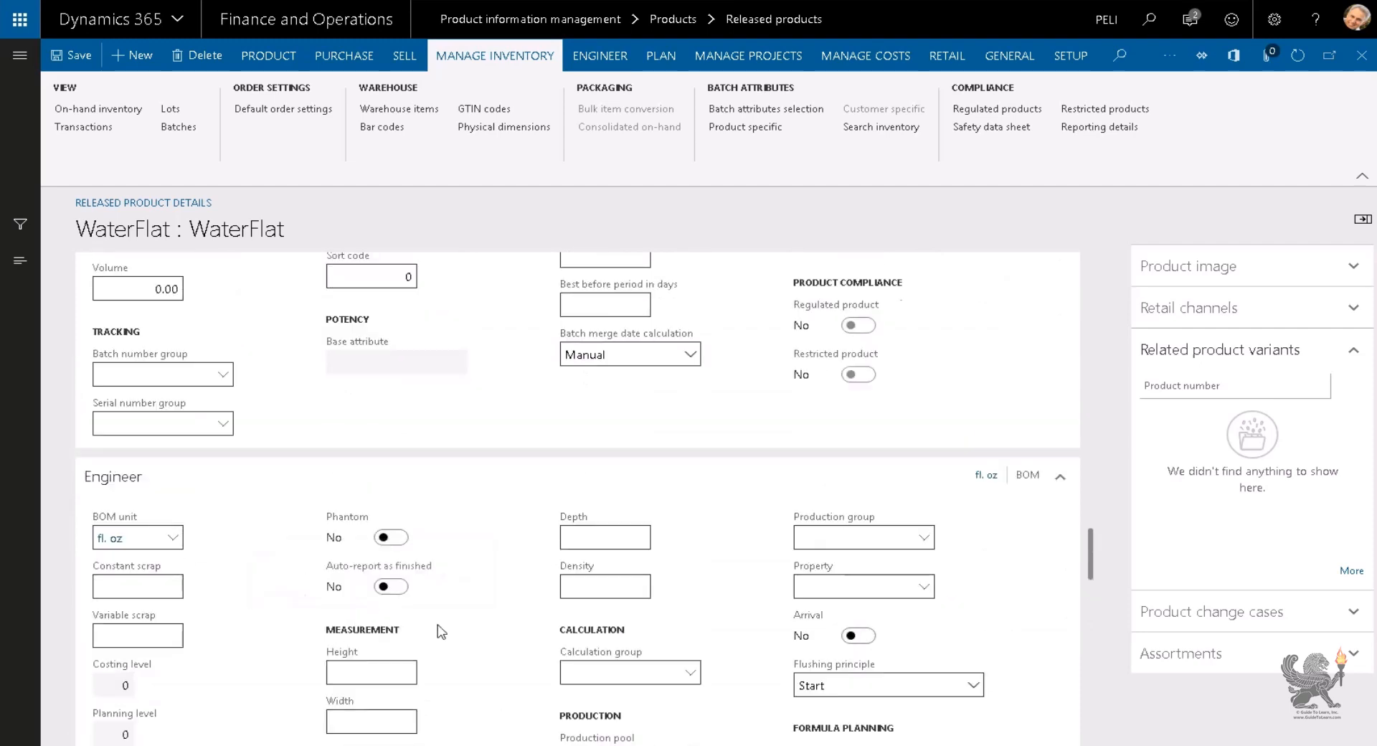
scroll(441, 631, "up", 5)
scroll(442, 631, "up", 3)
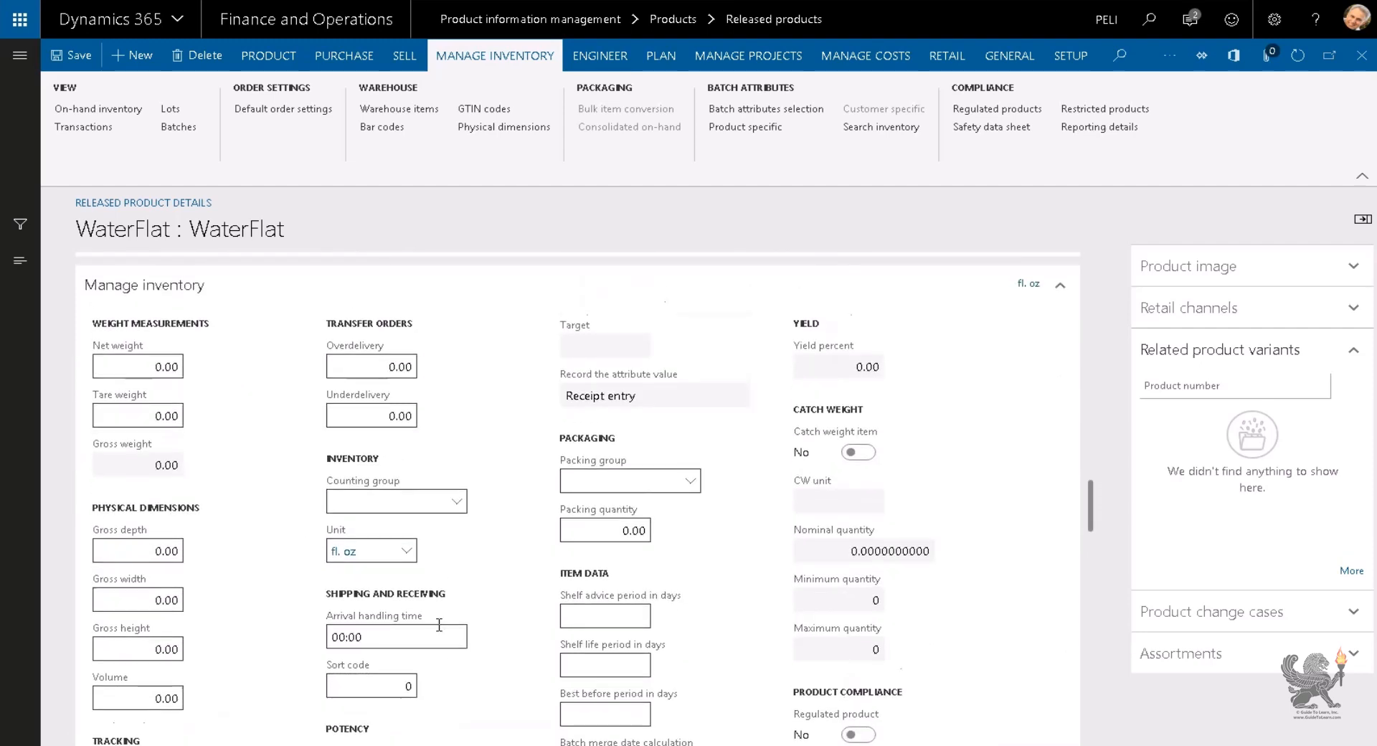
scroll(439, 625, "down", 2)
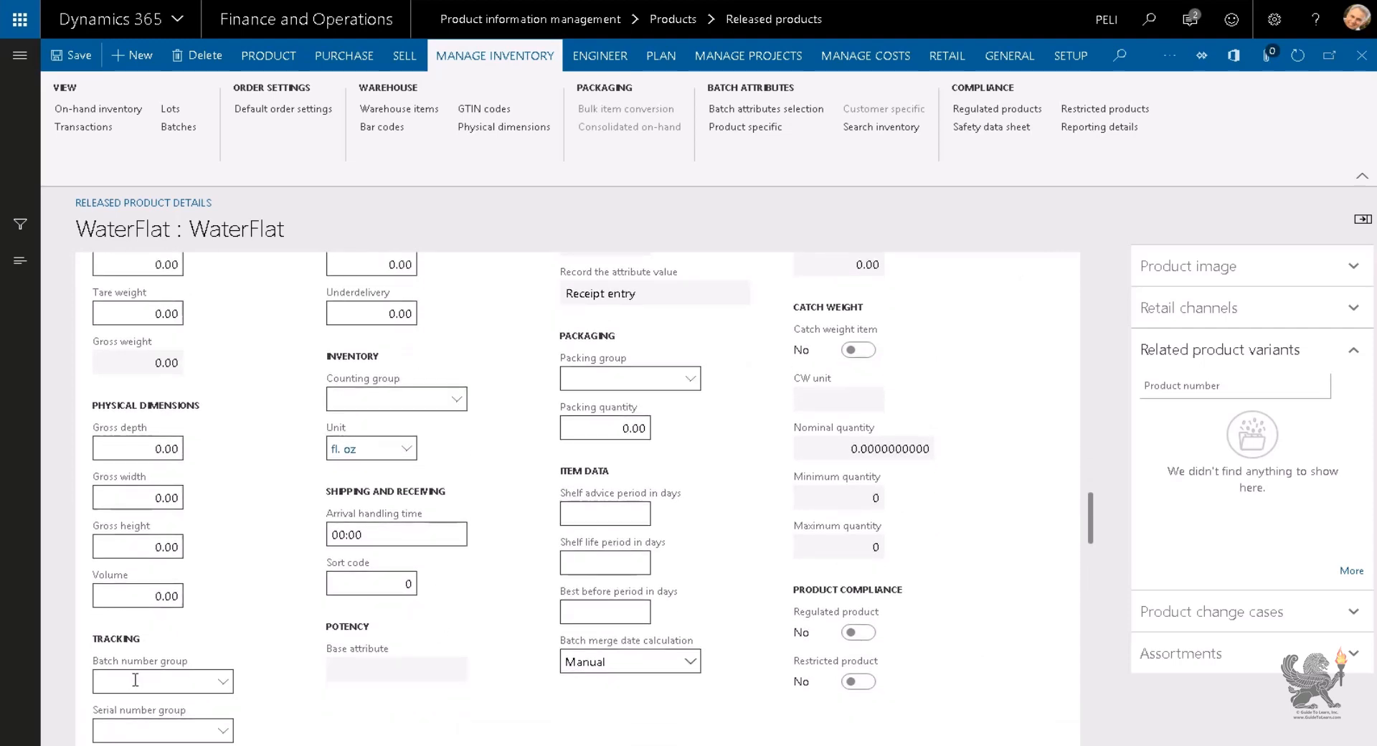
right_click(215, 682)
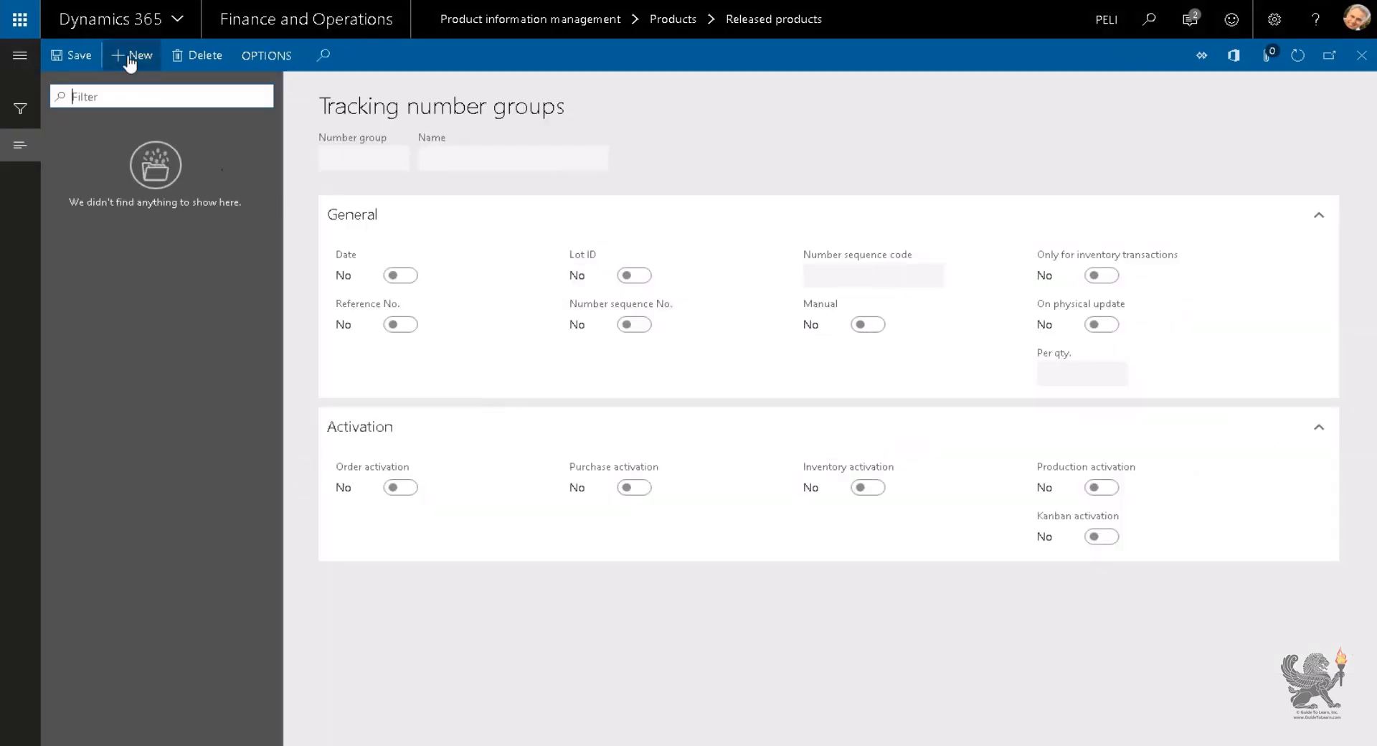
left_click(133, 55)
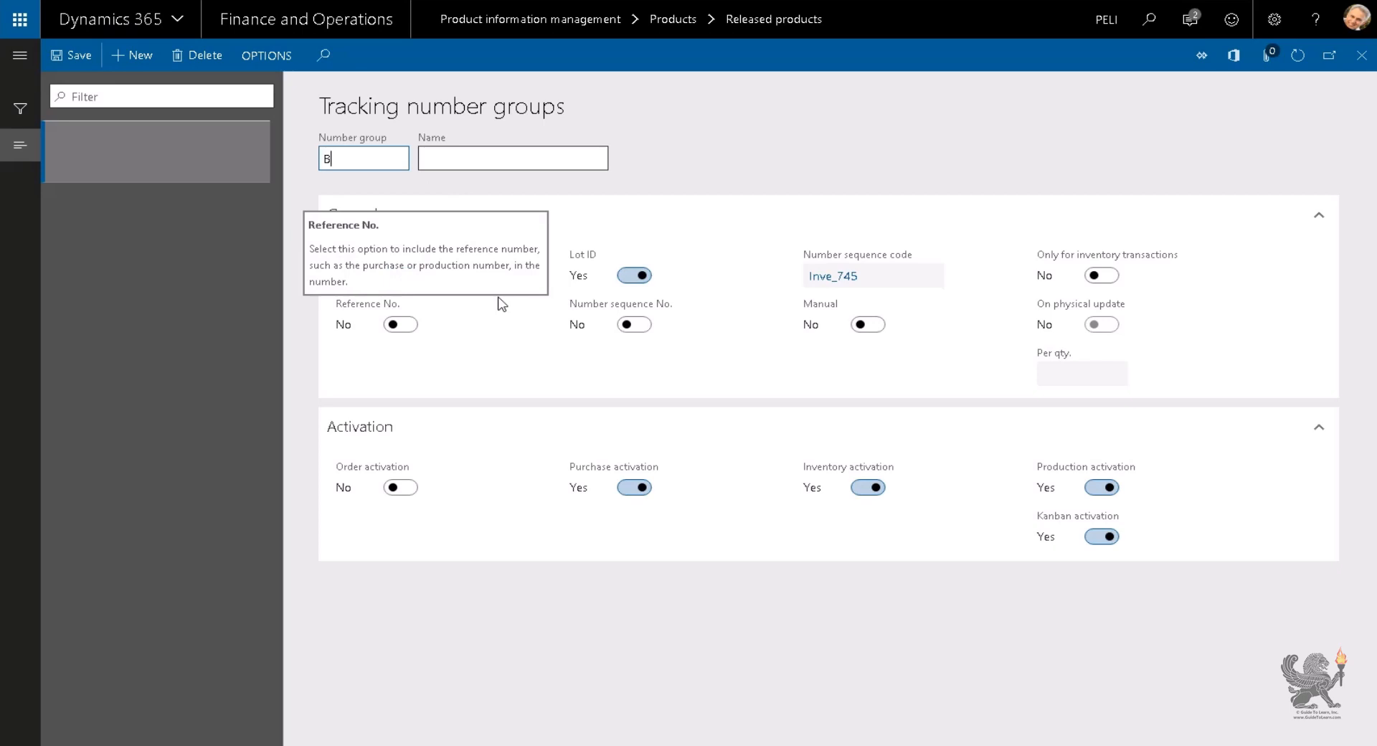
type("Batch")
key("Tab")
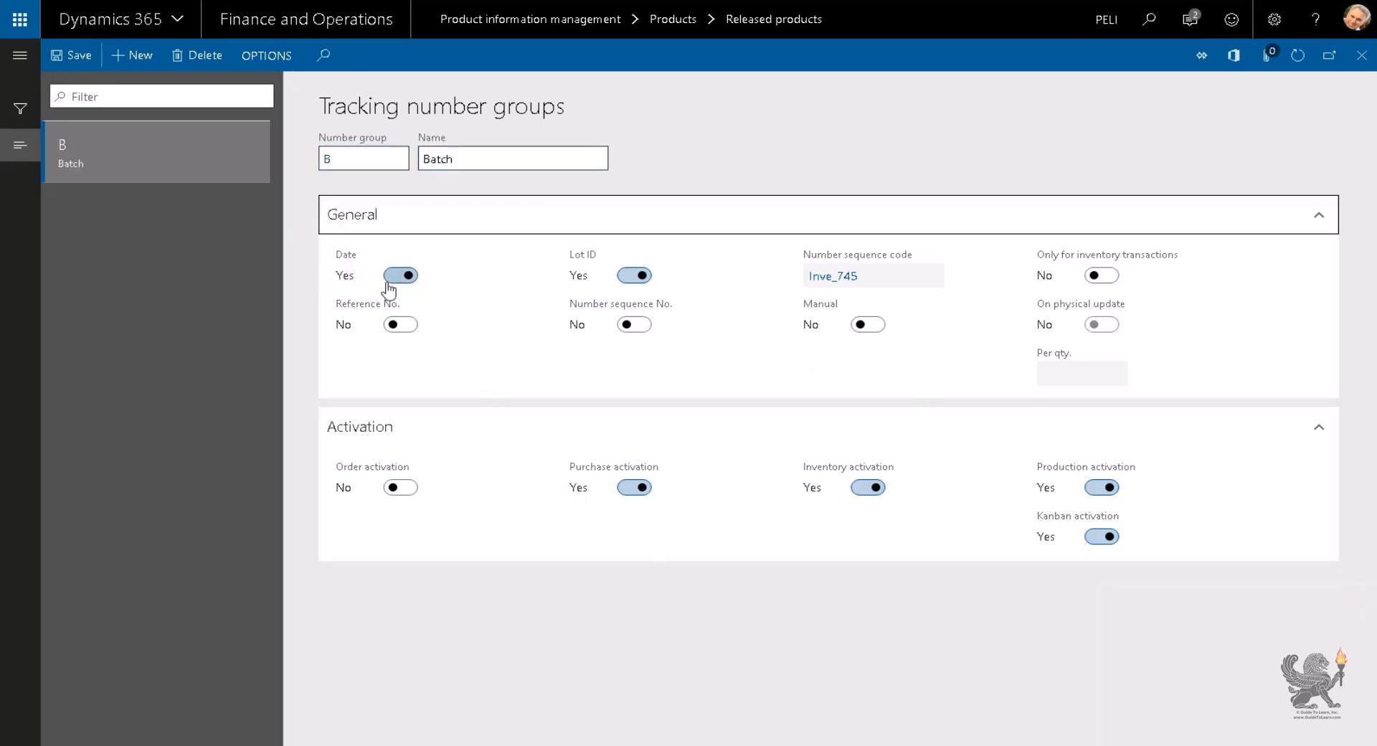
Step: Exclude date, reference number and lot ID from group B's numbers and include the number sequence number, keeping sequence code Inve_745
left_click(398, 277)
left_click(401, 325)
left_click(395, 328)
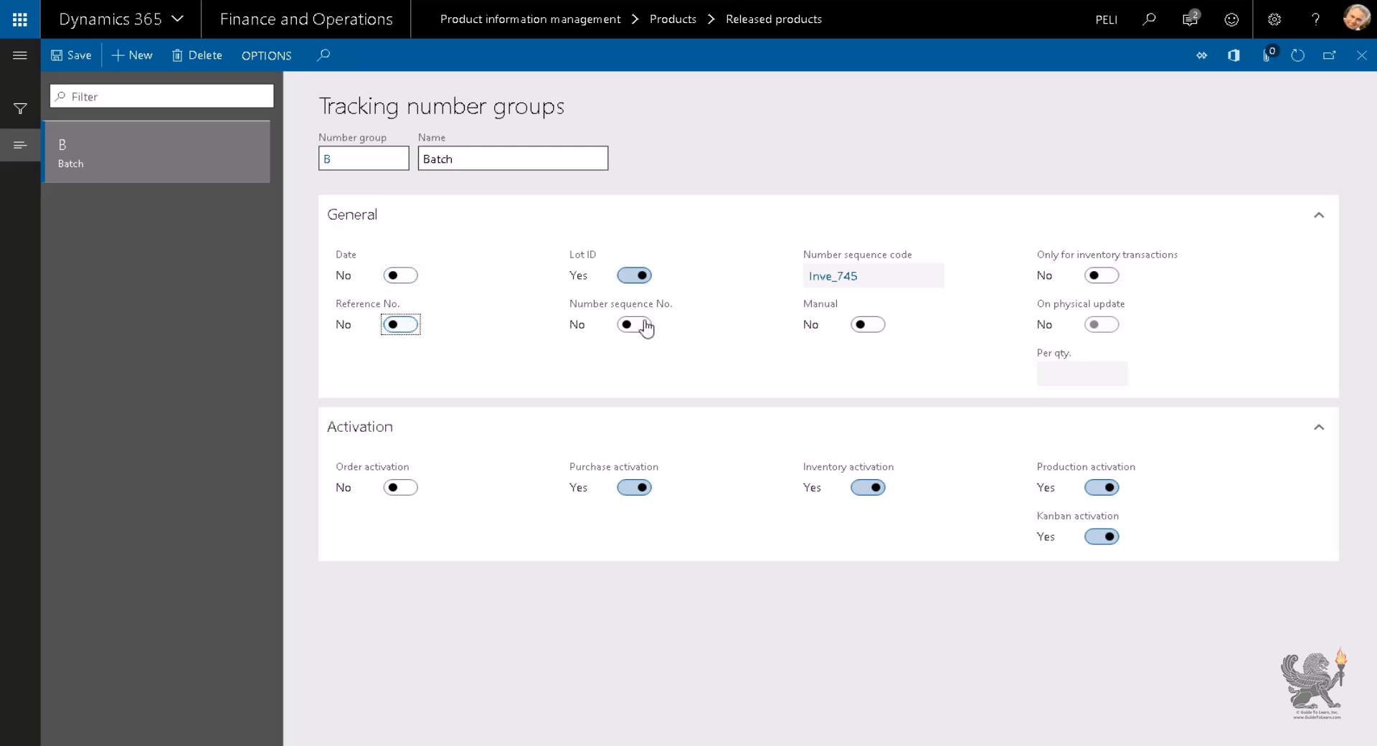
left_click(627, 276)
left_click(637, 326)
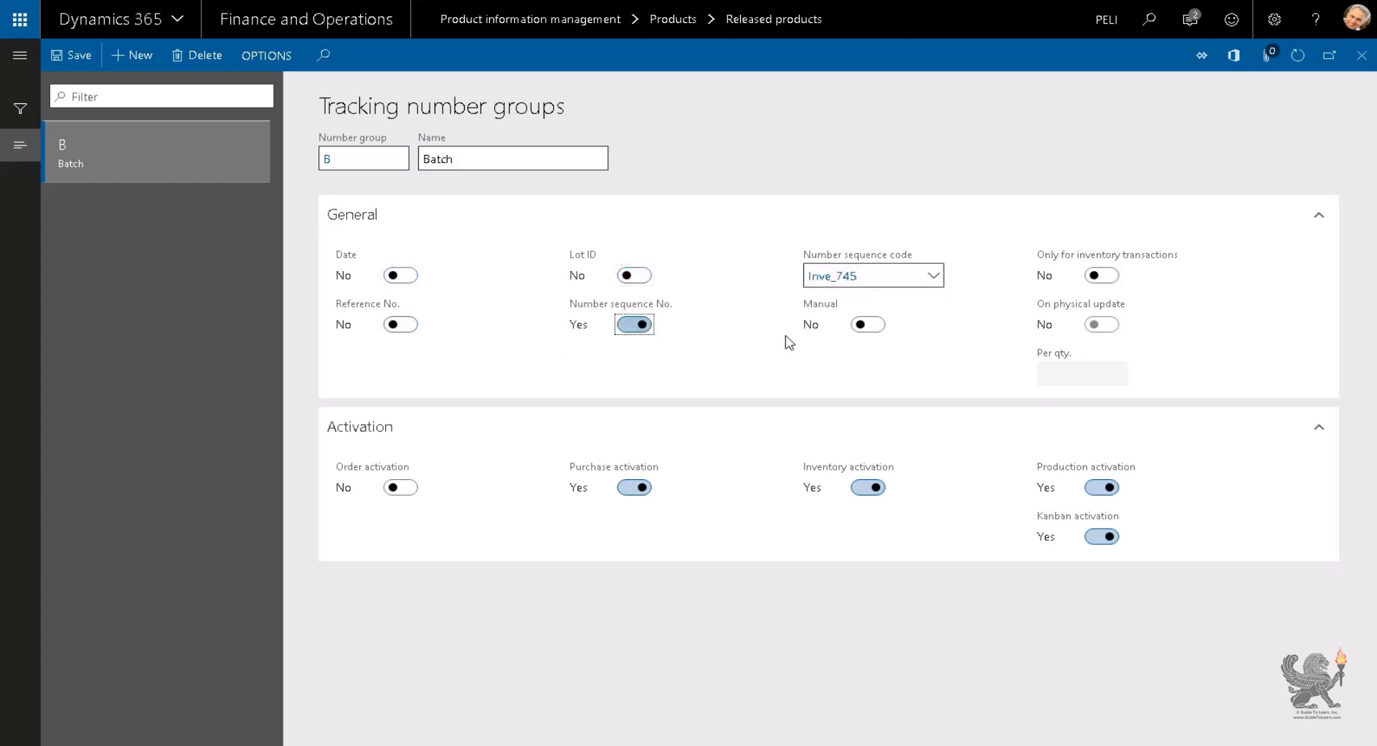
left_click(935, 280)
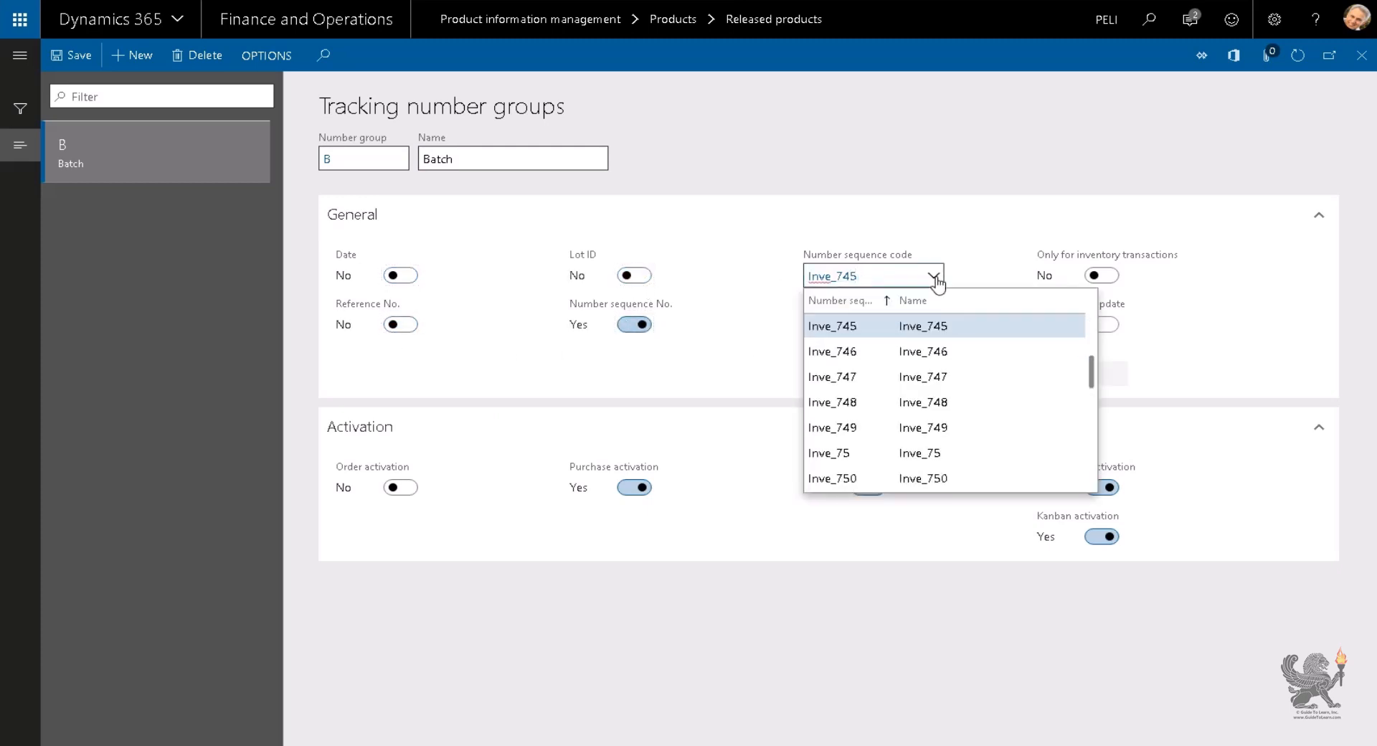
left_click(934, 279)
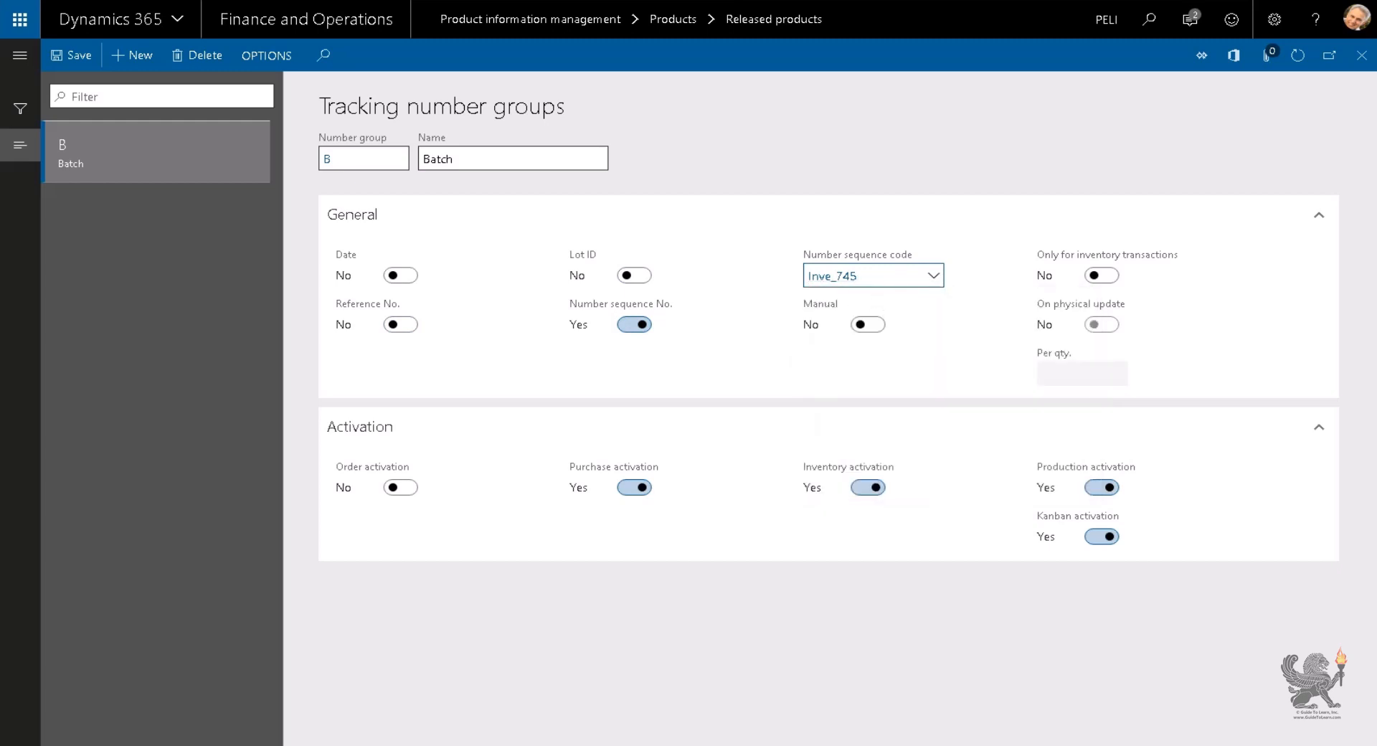
Step: Keep manual numbering off for group B and enable Only for inventory transactions and On physical update
left_click(880, 335)
left_click(862, 334)
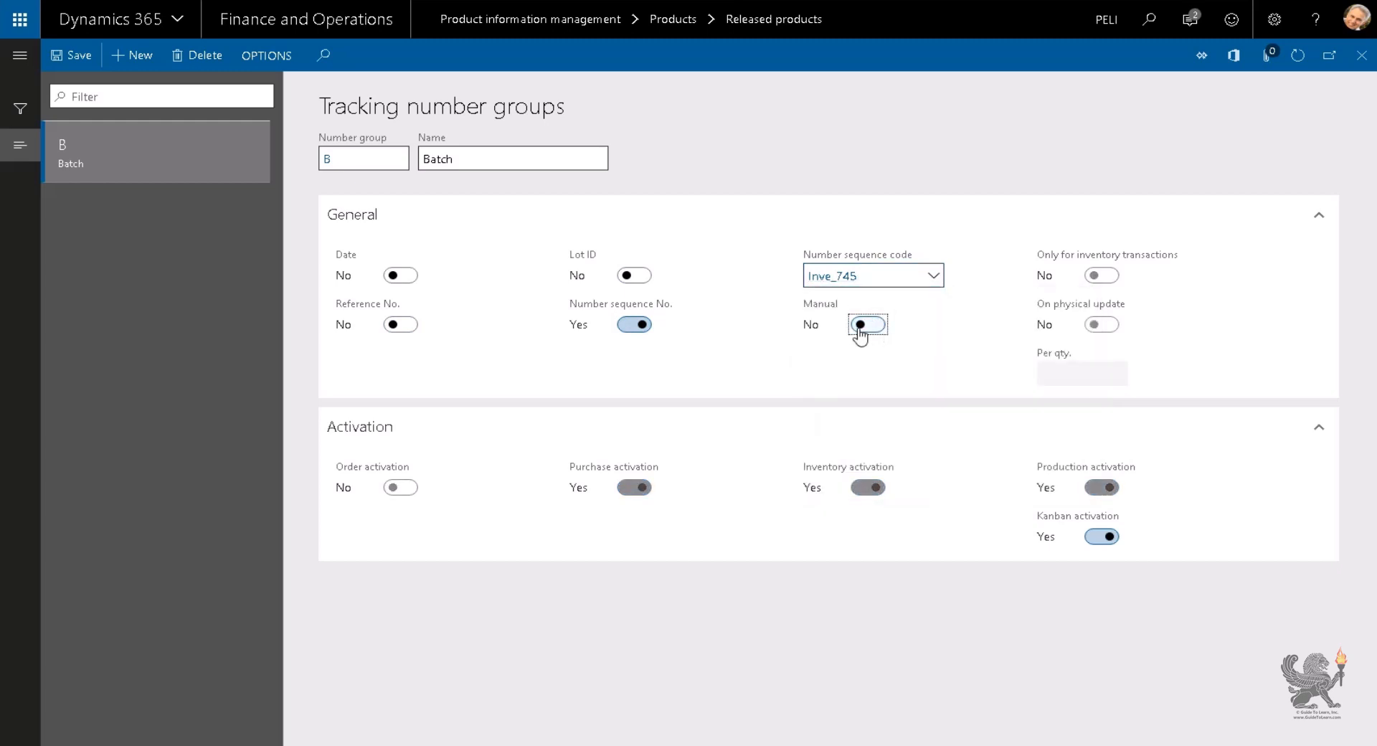
left_click(1108, 277)
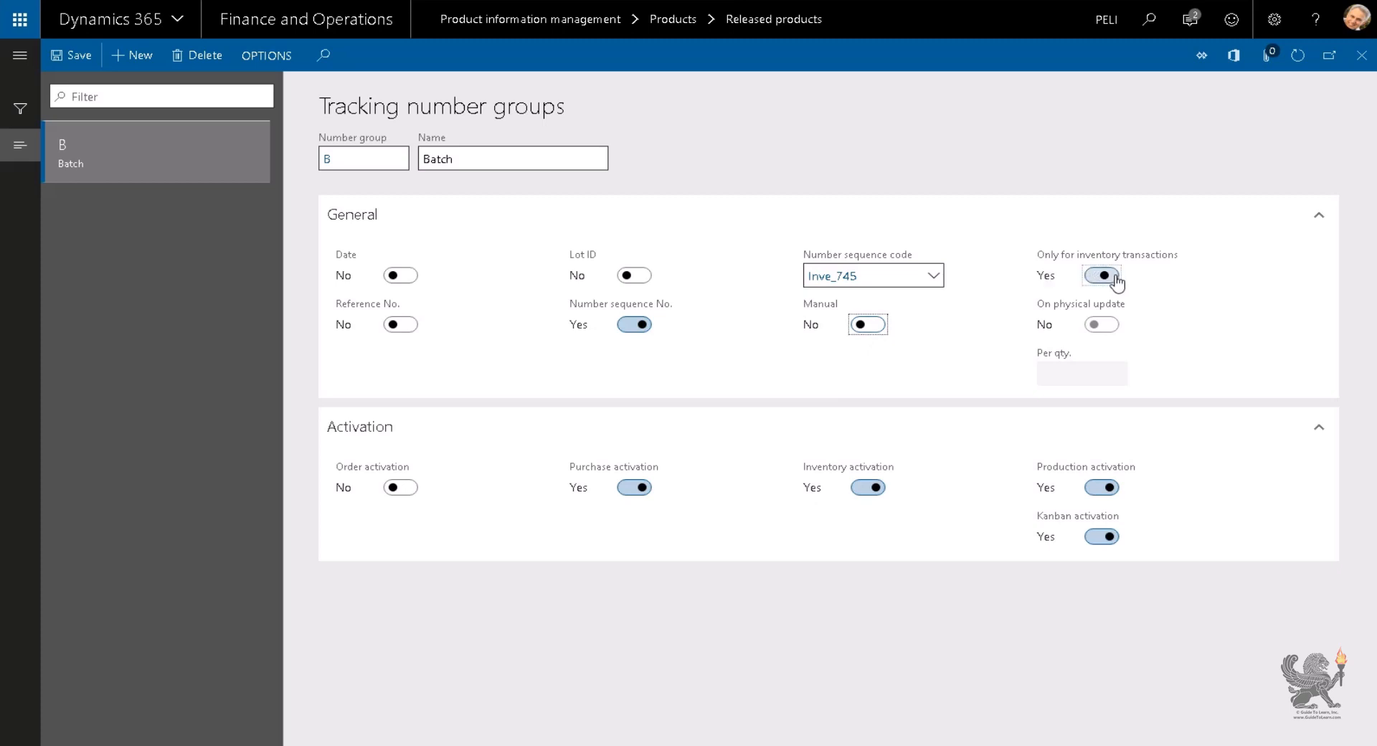
left_click(1105, 326)
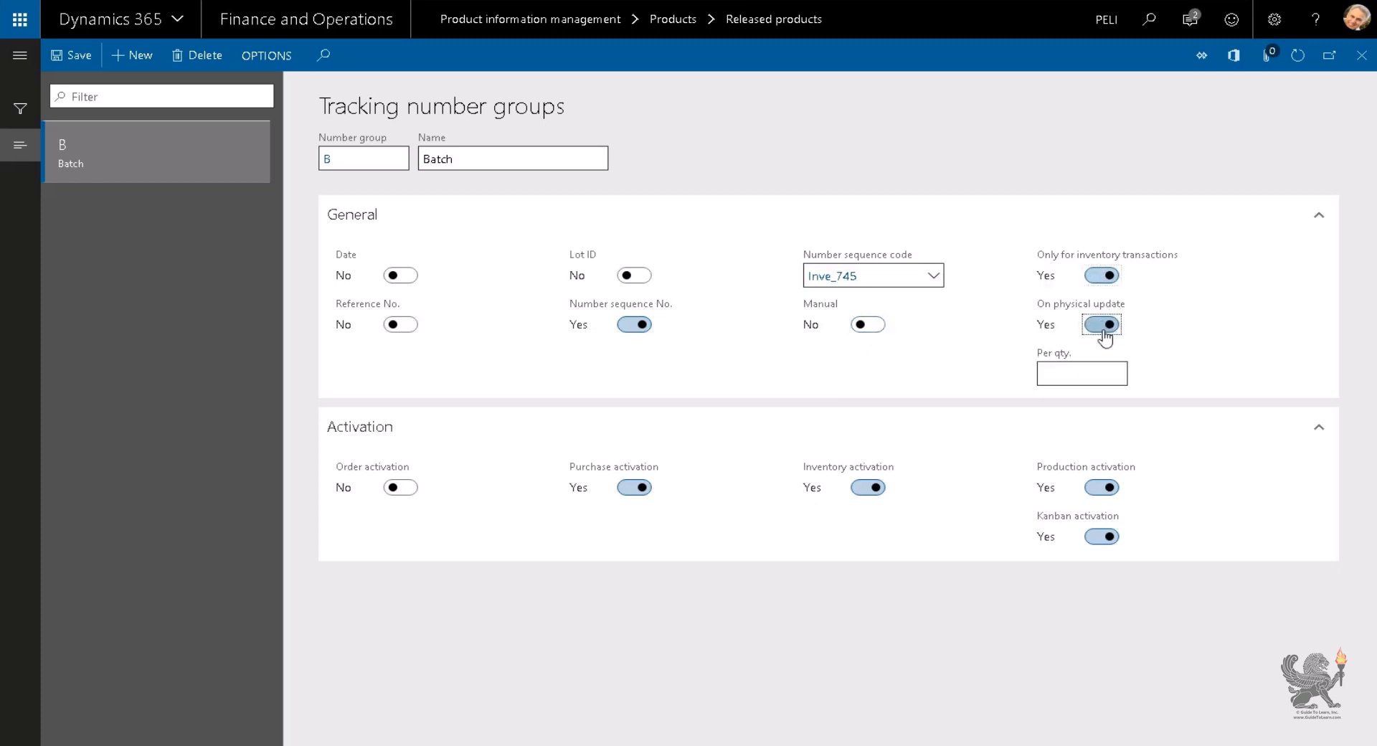
left_click(1068, 375)
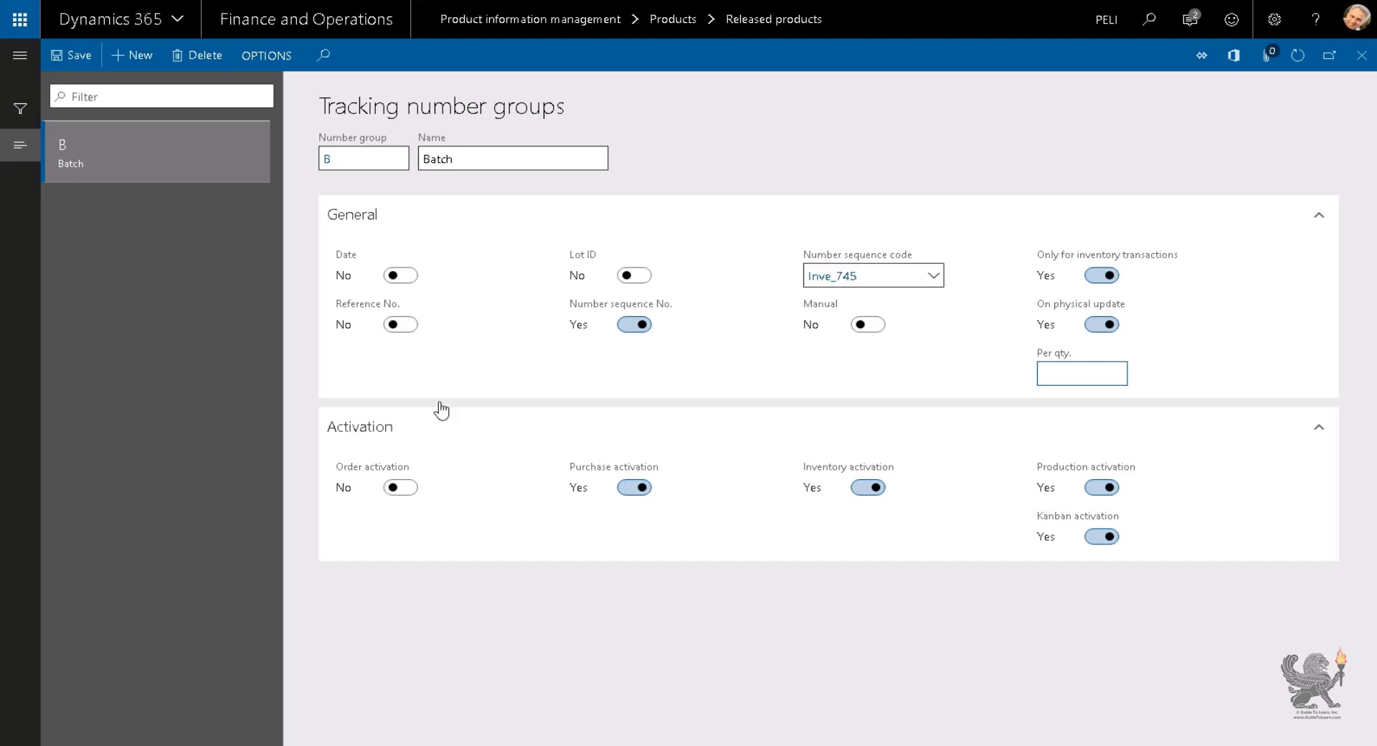
Step: Add a second tracking number group S with the name Serial
left_click(131, 55)
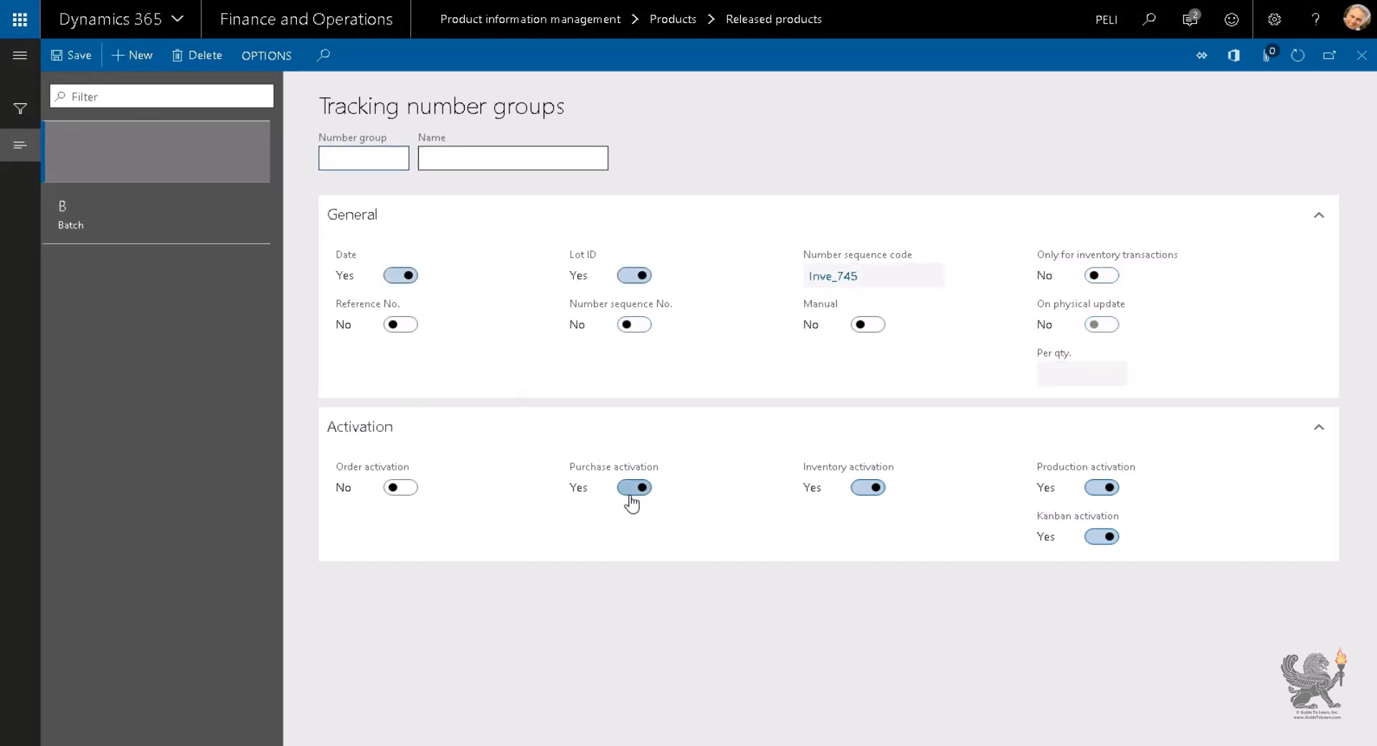
type("S")
key("Tab")
Step: Turn off date and lot ID for group S, include the number sequence number and assign sequence code Inve_749
left_click(402, 276)
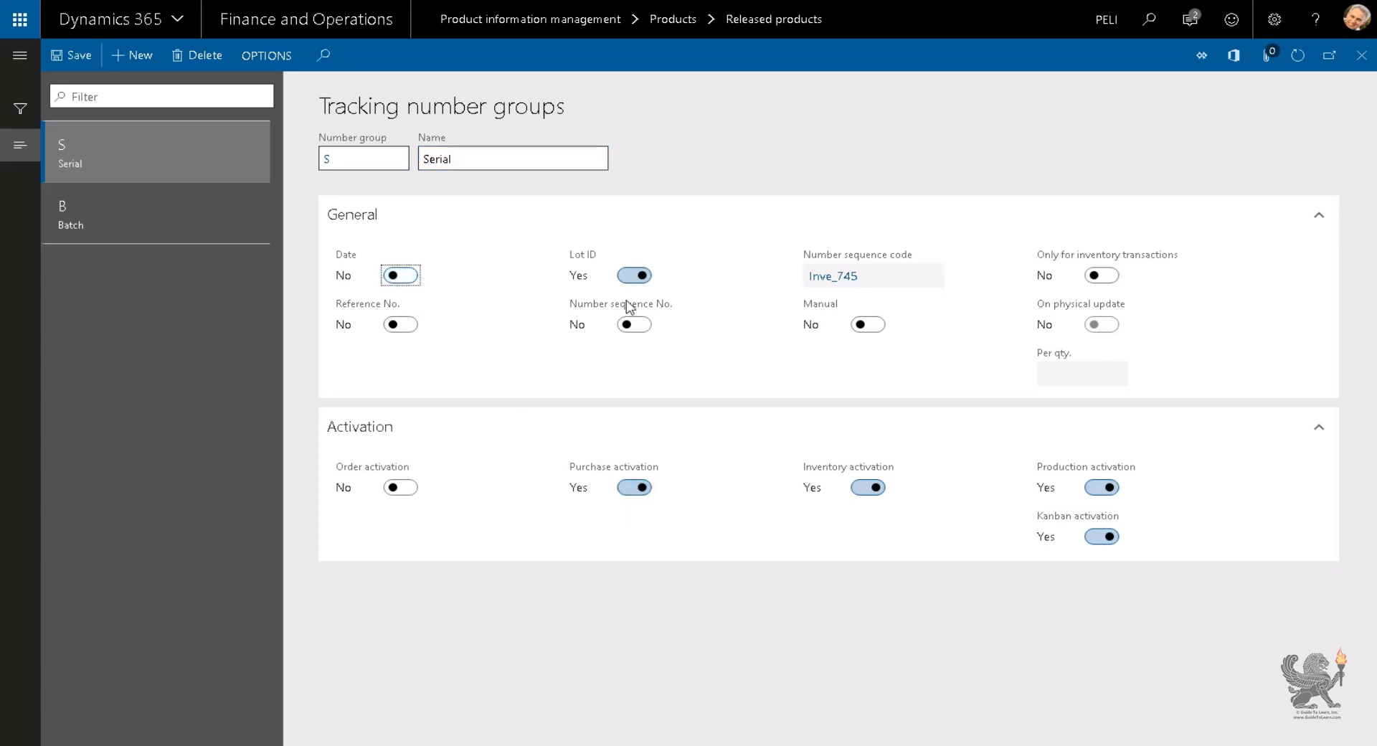
left_click(634, 276)
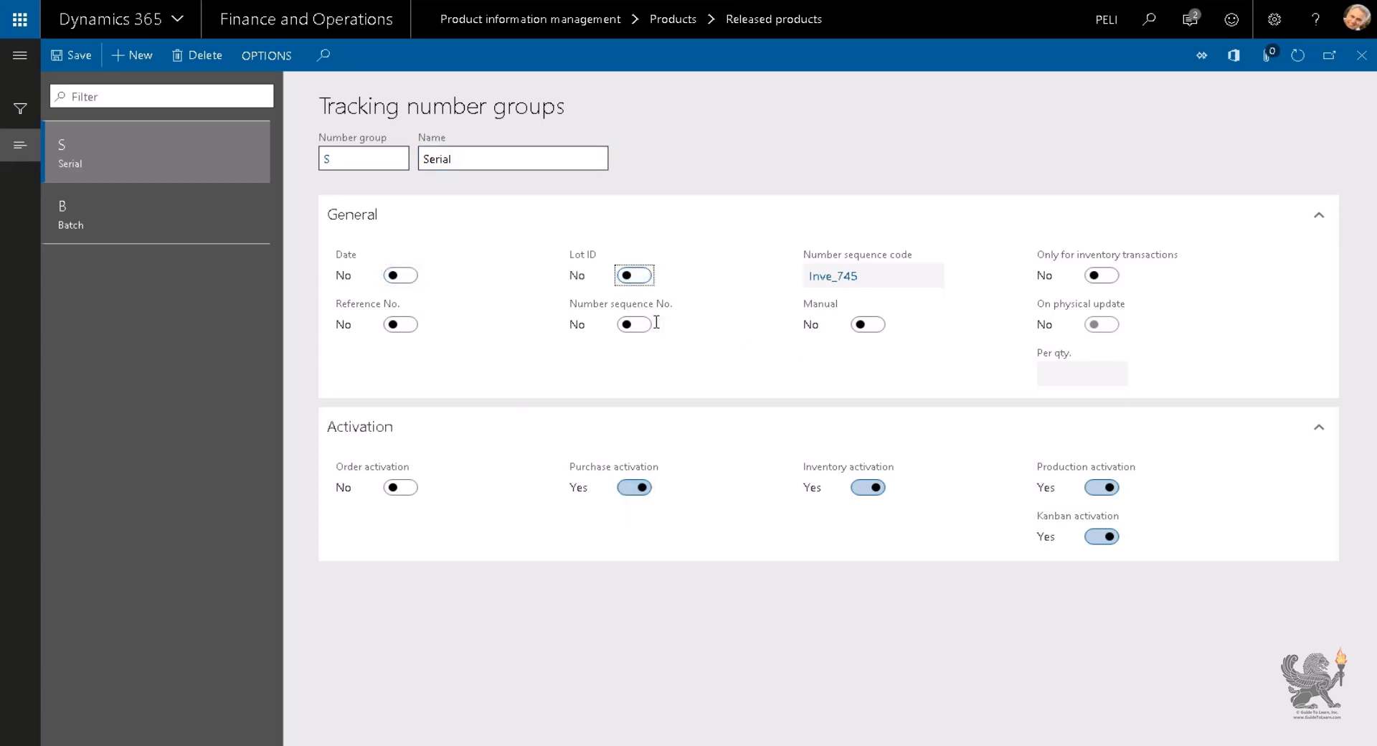
left_click(644, 324)
left_click(934, 276)
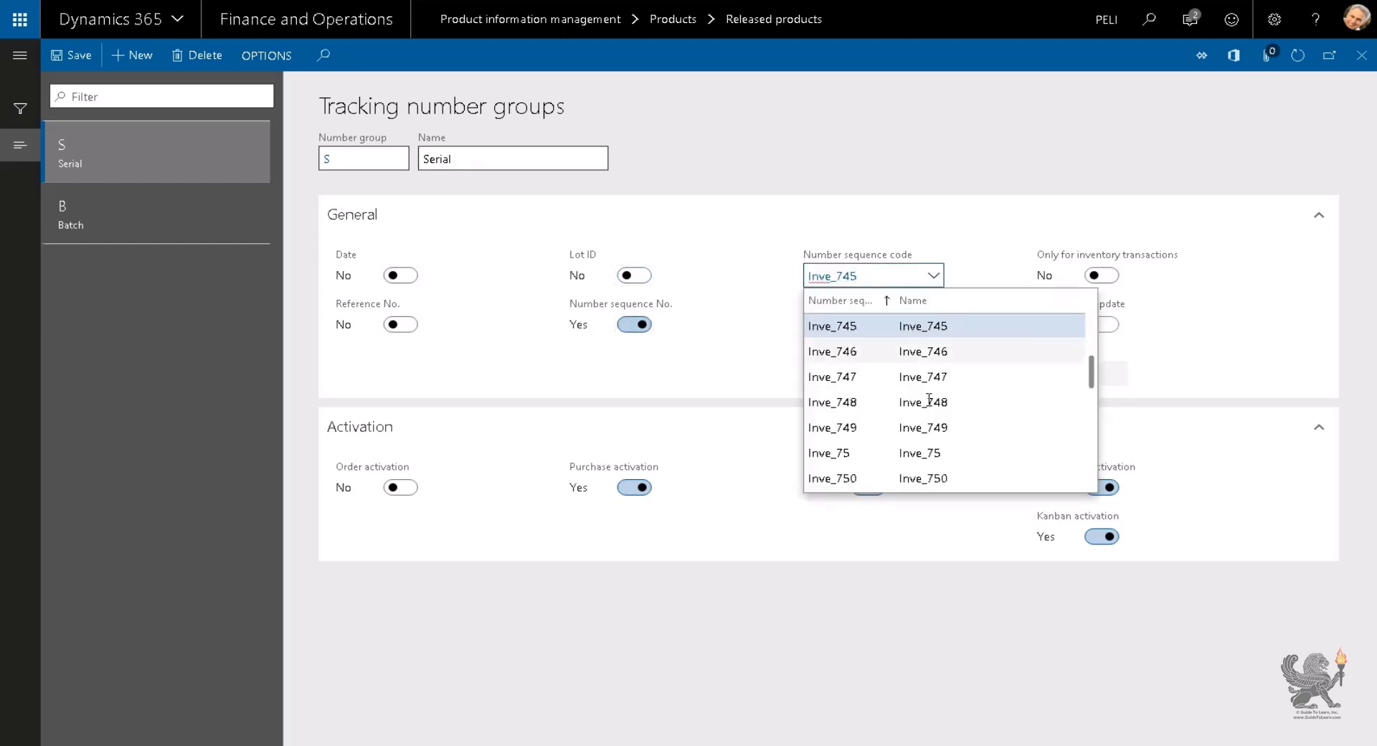
left_click(1004, 428)
Step: Enable Only for inventory transactions and On physical update for group S, with a per quantity of 1
left_click(1101, 275)
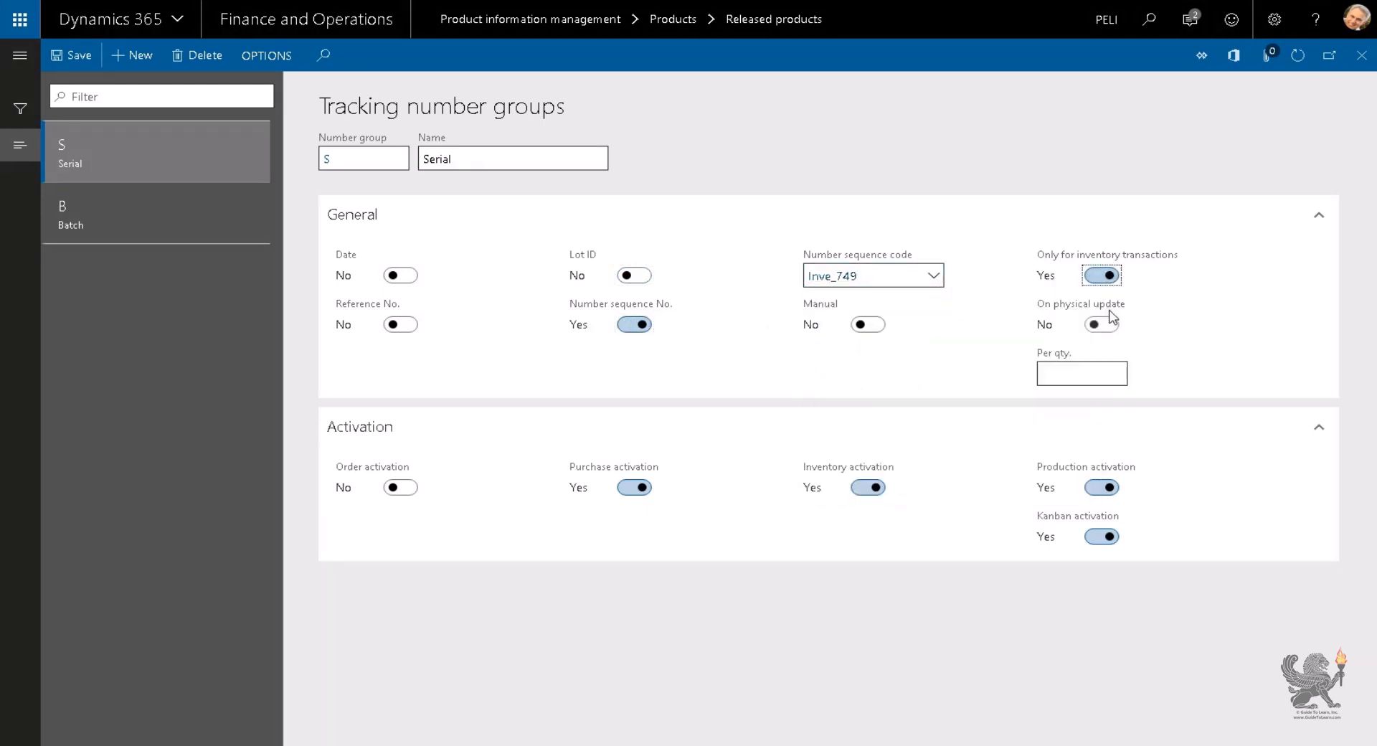
left_click(1103, 324)
key("Tab")
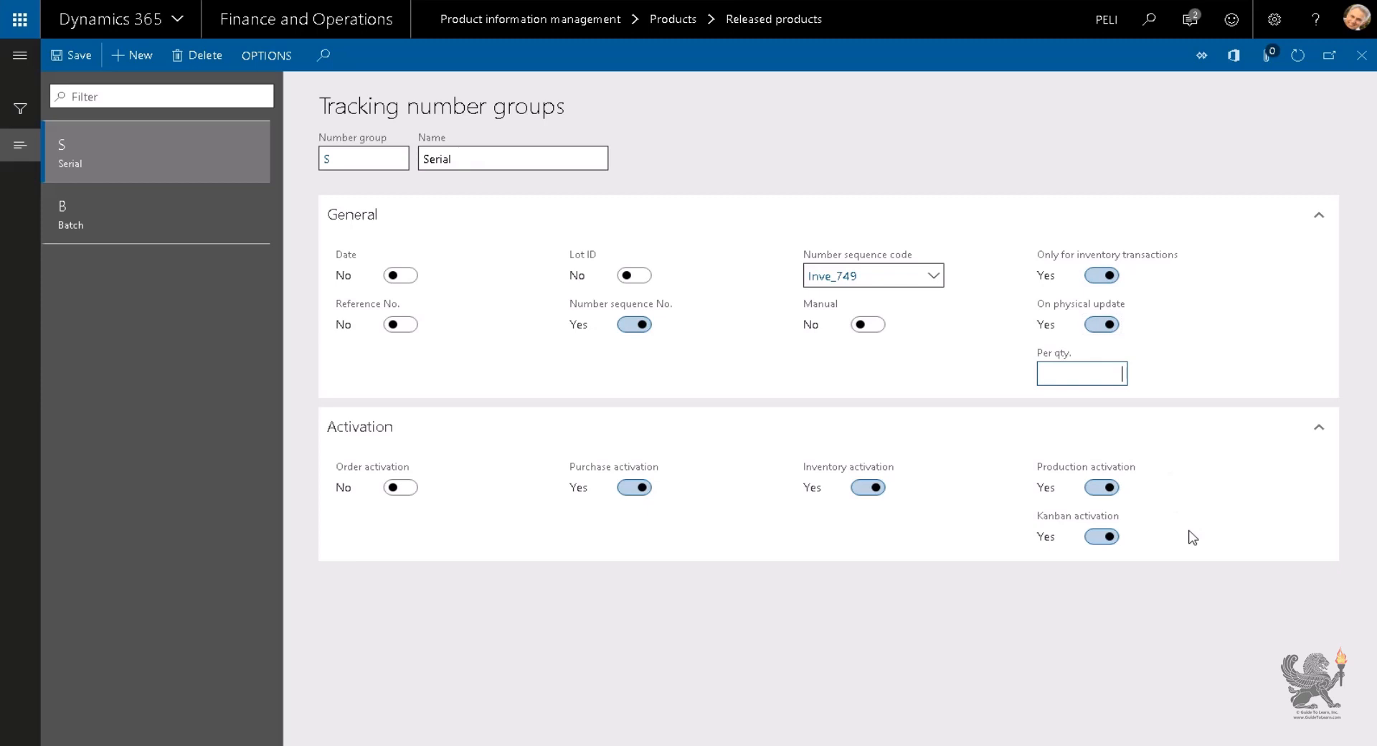
type("1")
key("Tab")
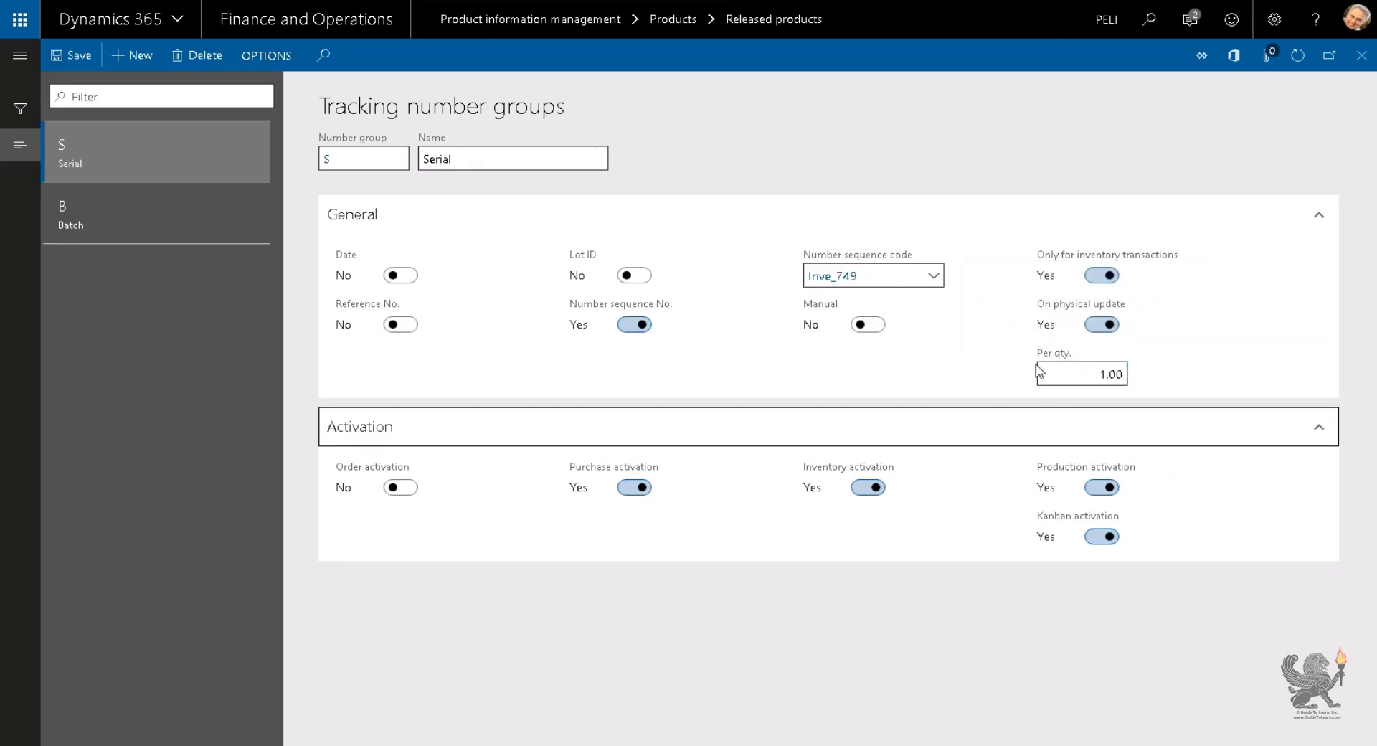
left_click_drag(1101, 373, 1177, 388)
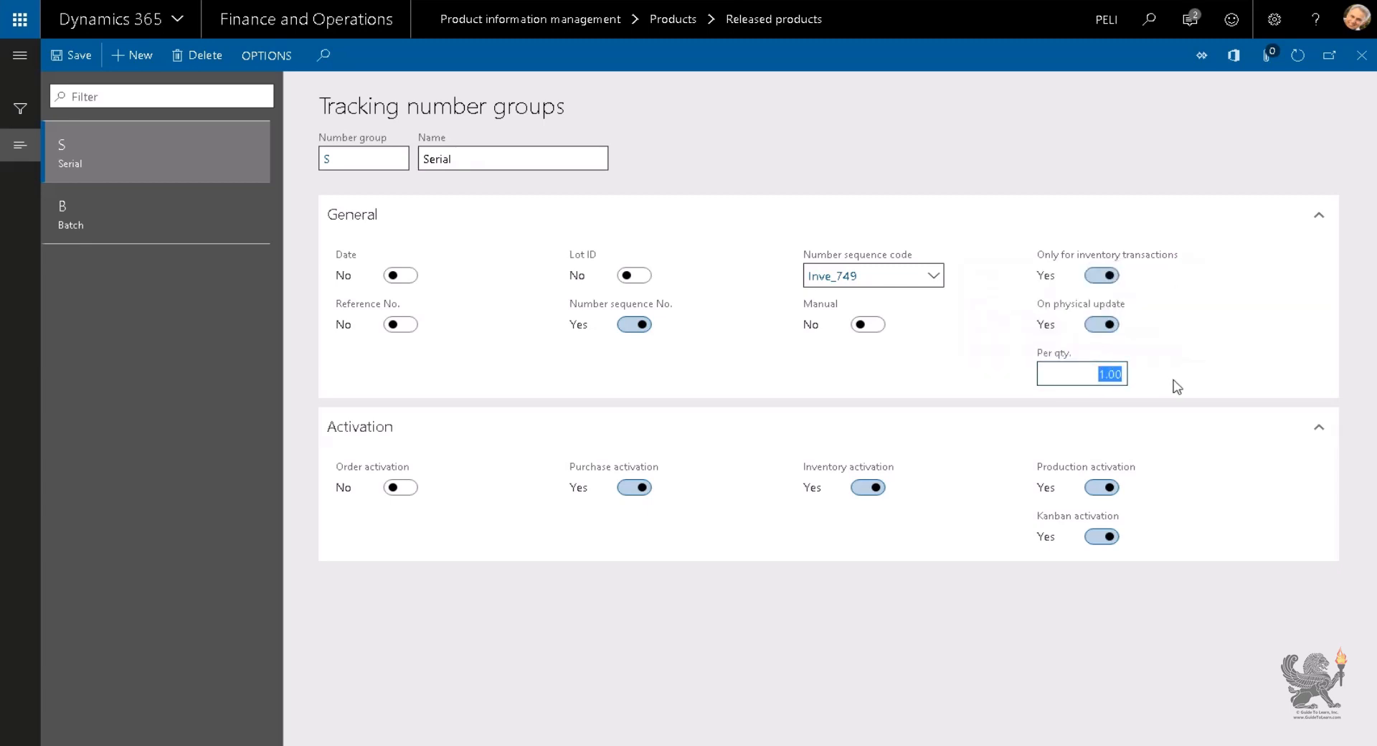
Step: Try a per quantity of 2 for tracking number group S
type("2")
key("Tab")
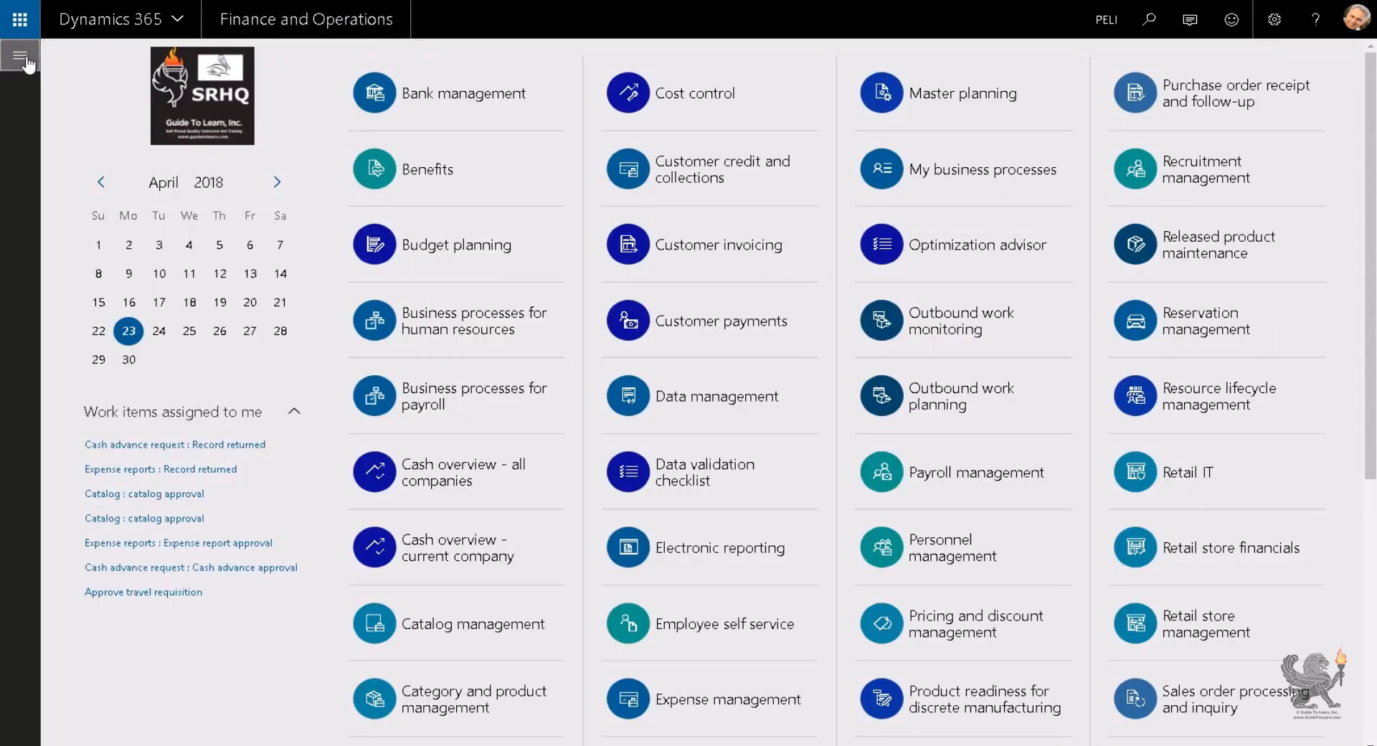
Step: Open the tracking dimension groups setup in Product information management and examine the Serial group's active dimensions and serial number options
left_click(20, 55)
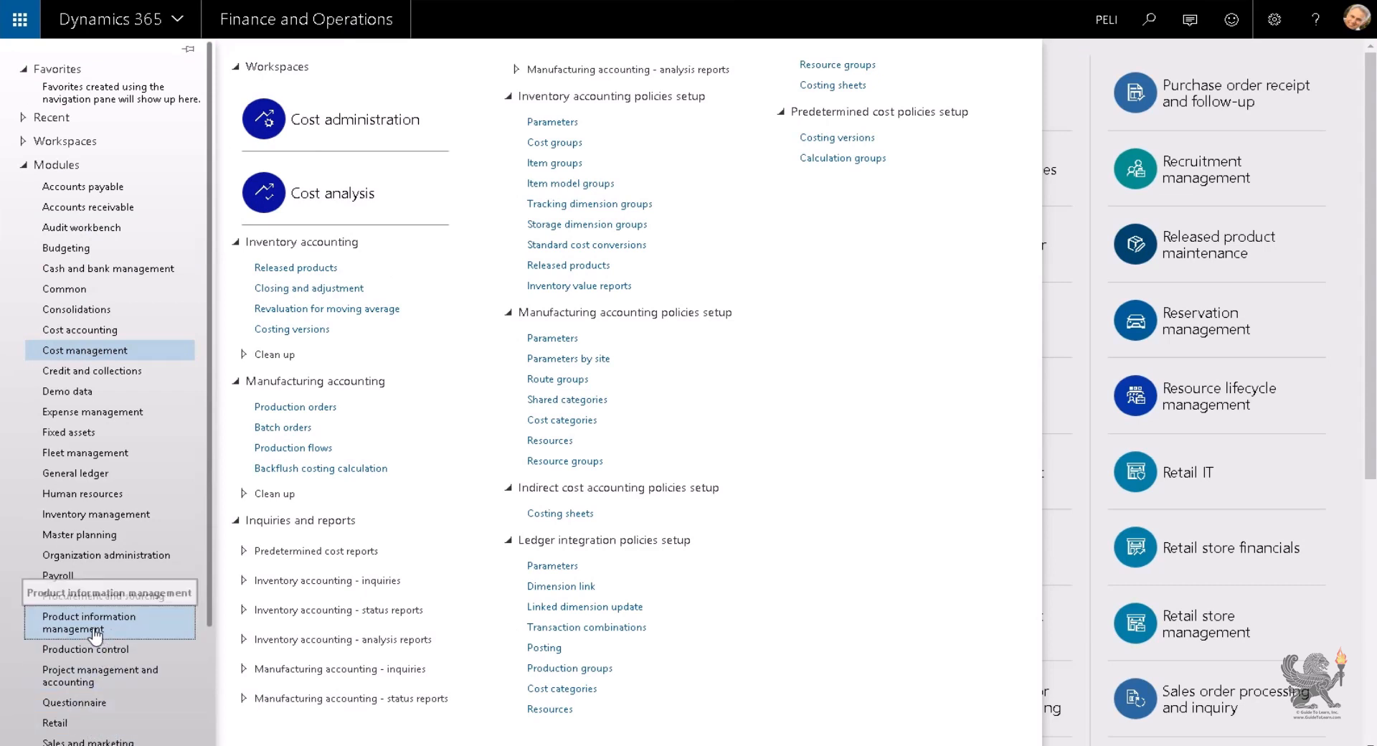
left_click(66, 622)
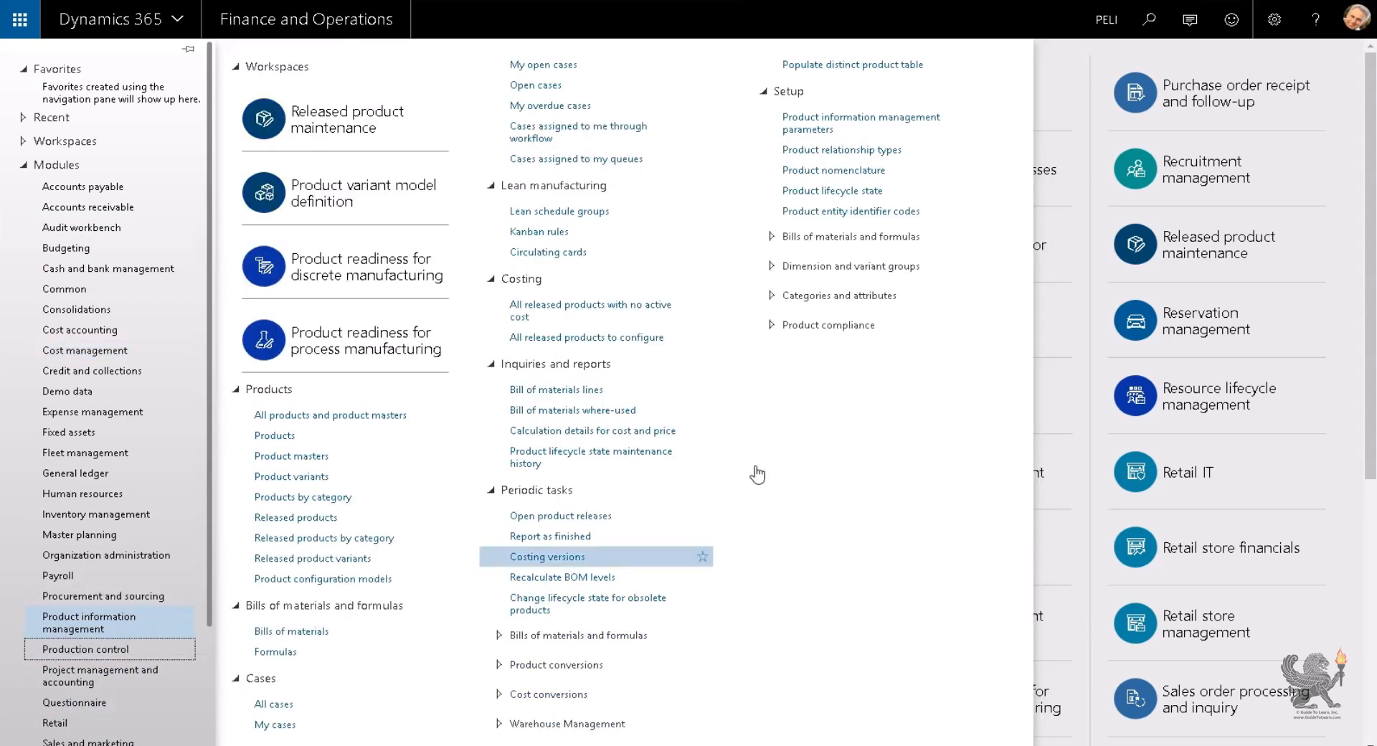
left_click(865, 269)
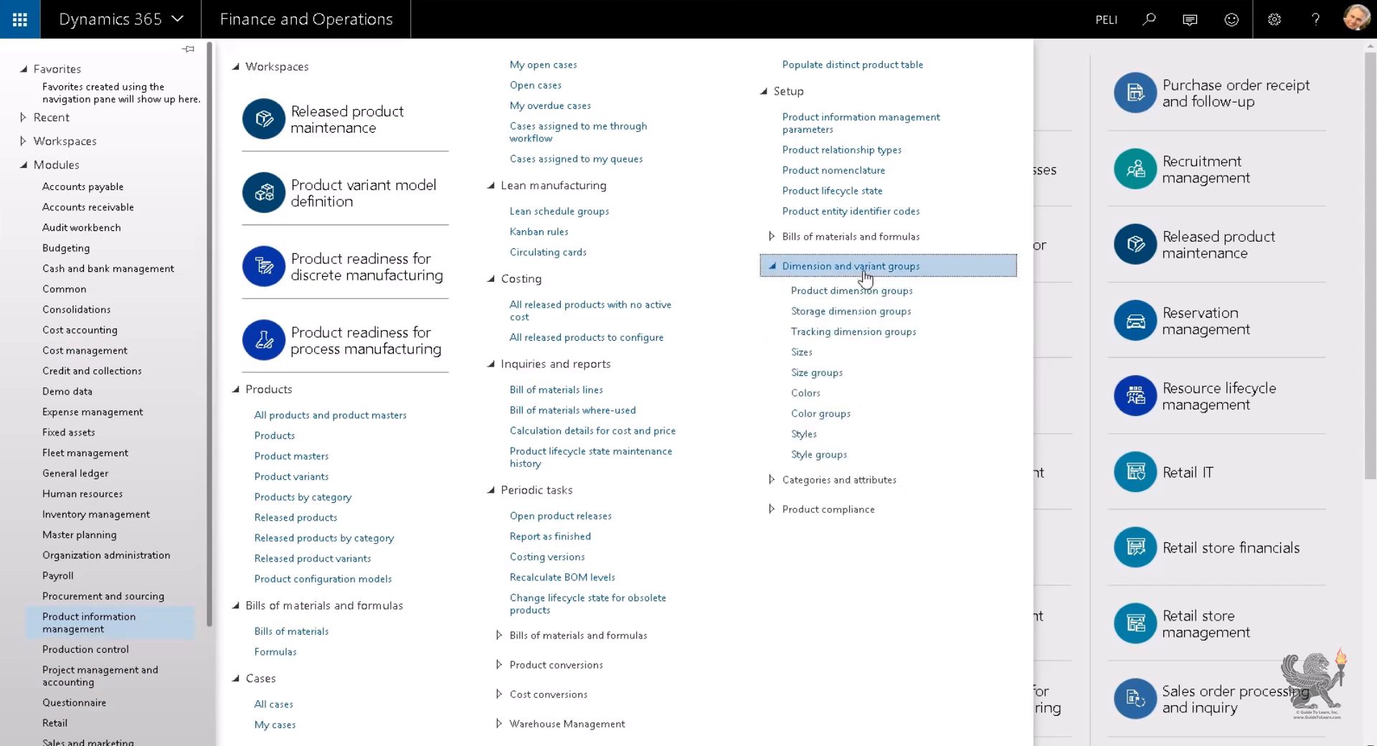
left_click(854, 331)
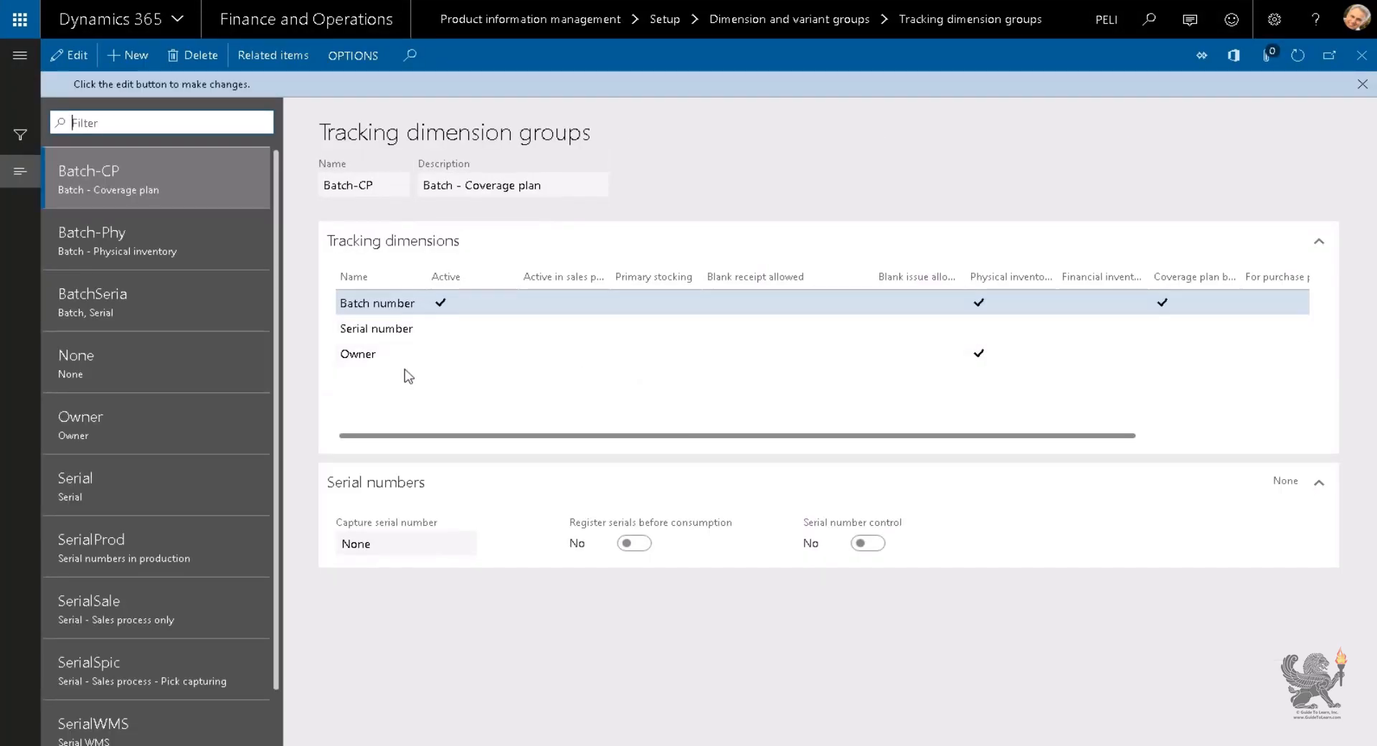
left_click(158, 485)
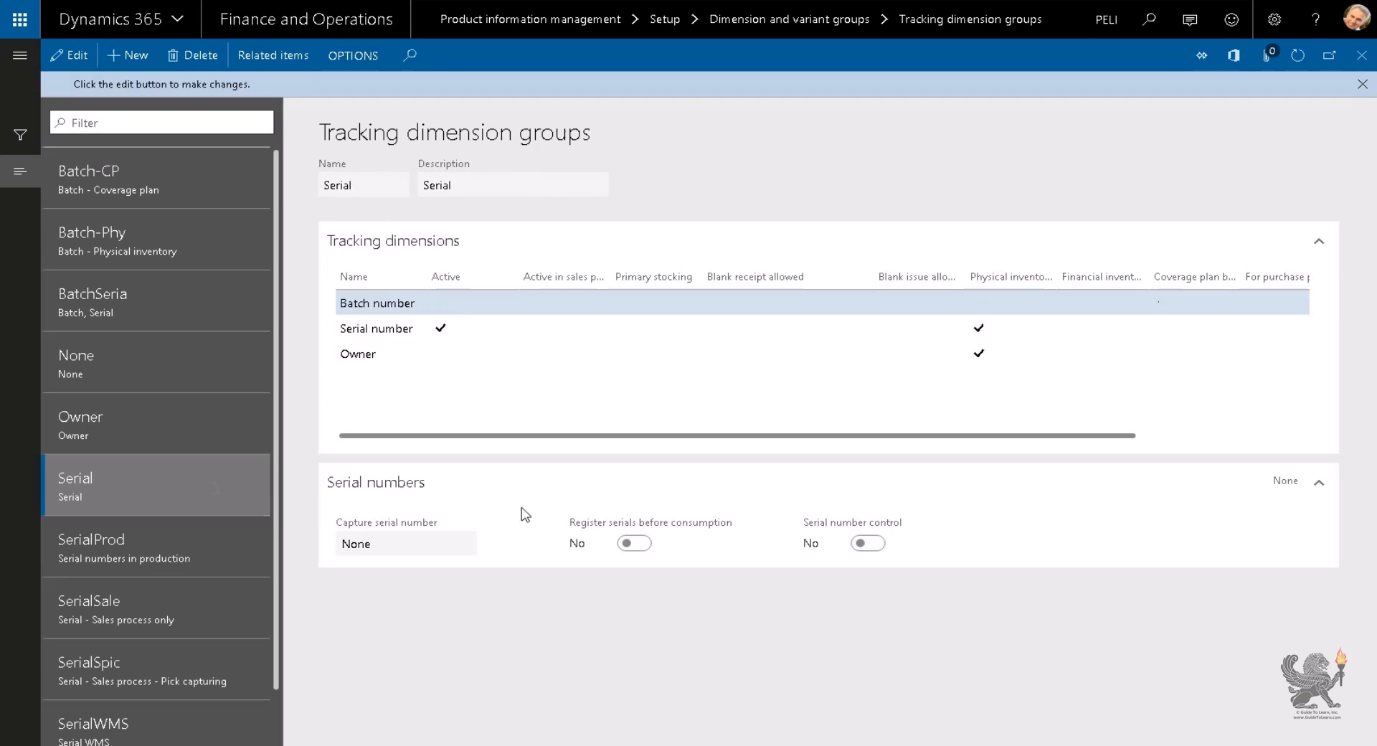
mouse_move(883, 531)
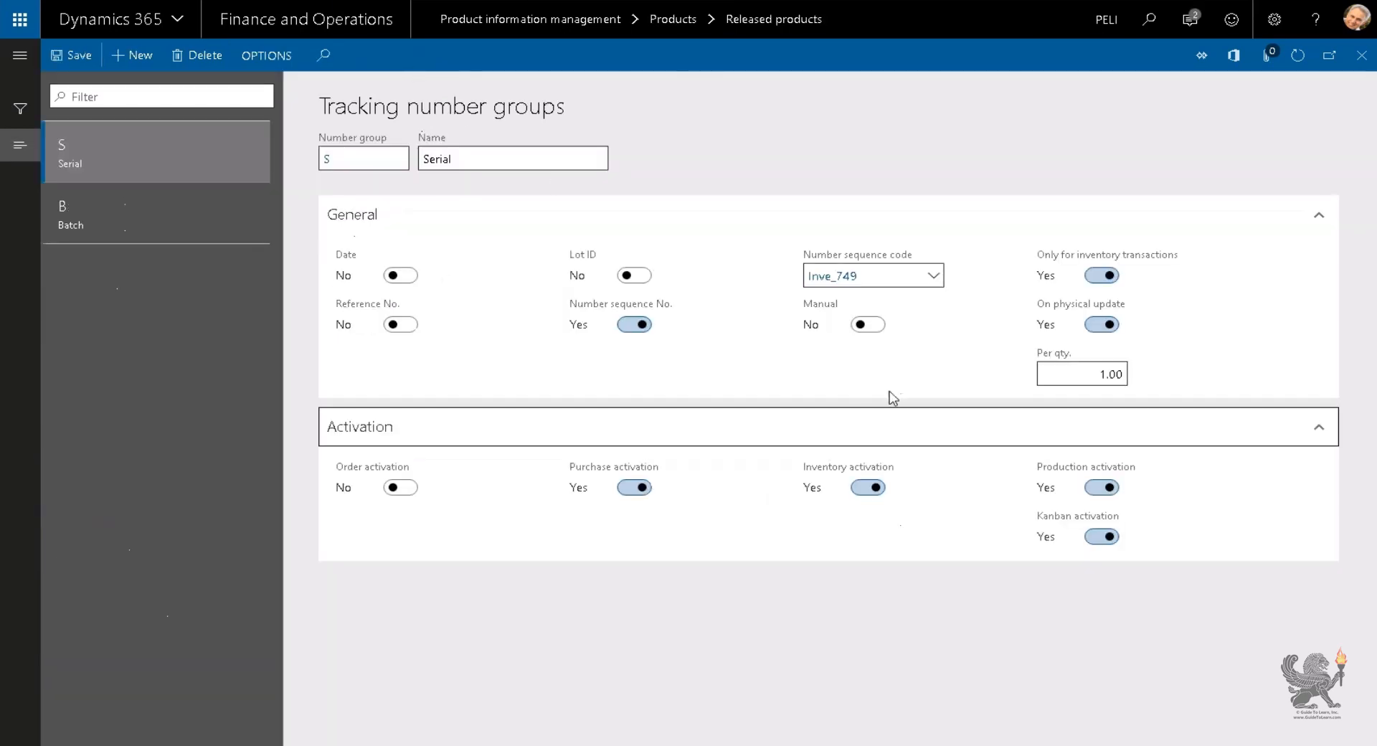
Step: Return from the tracking number groups to WaterFlat and set its batch number group to B
left_click(1358, 65)
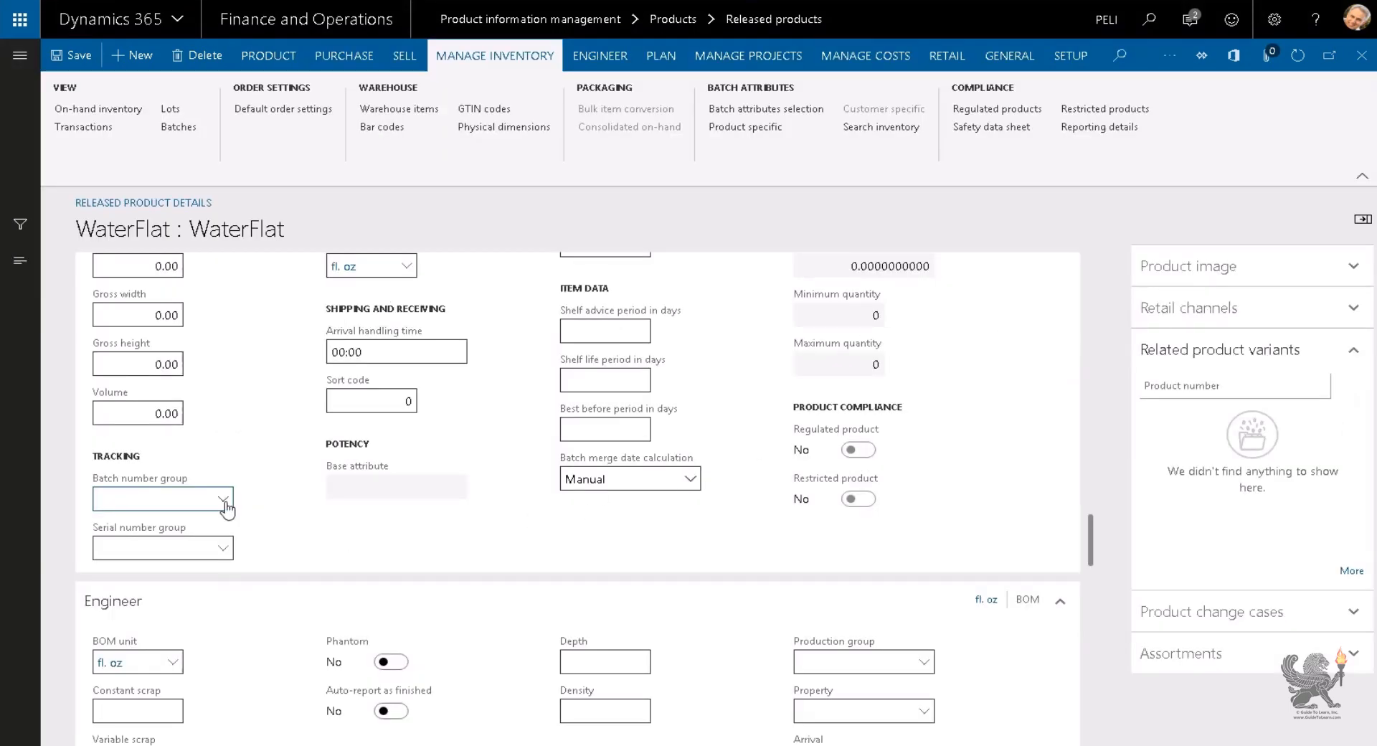
left_click(221, 500)
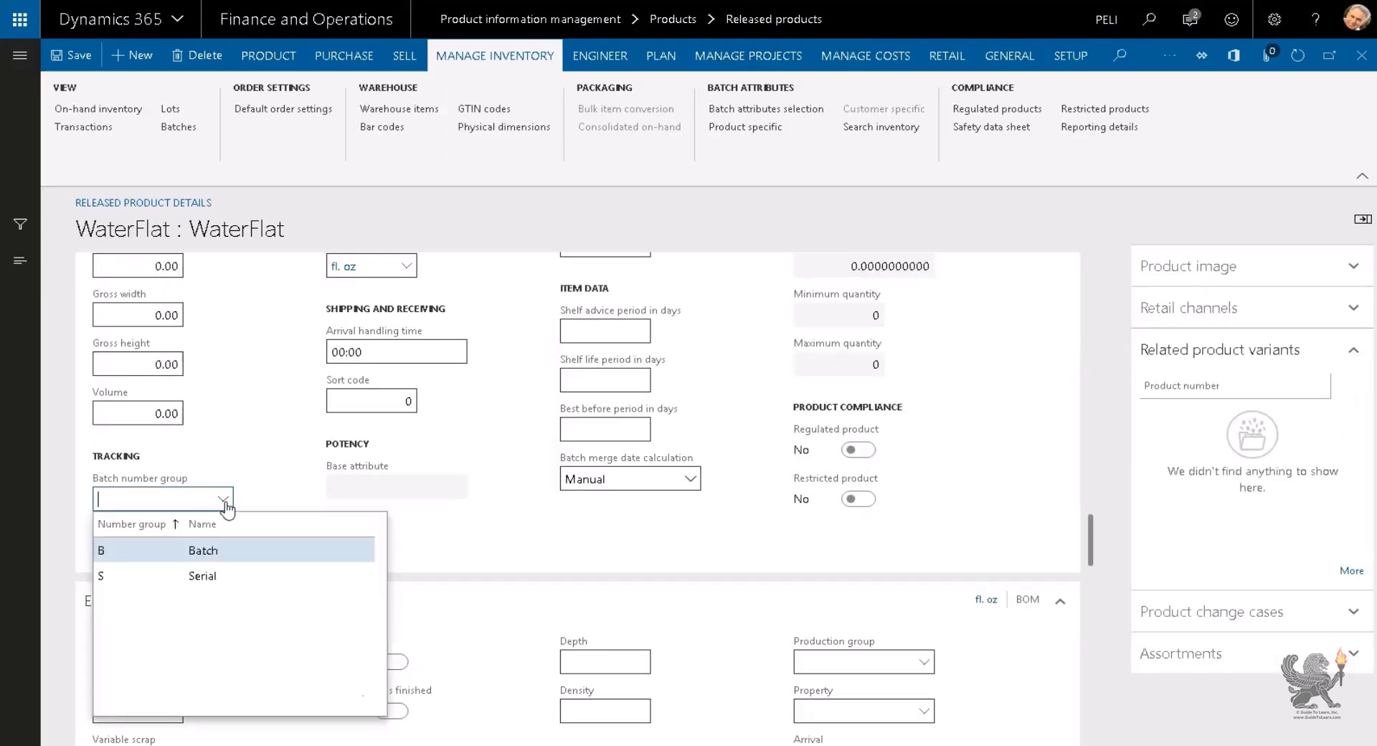
left_click(218, 550)
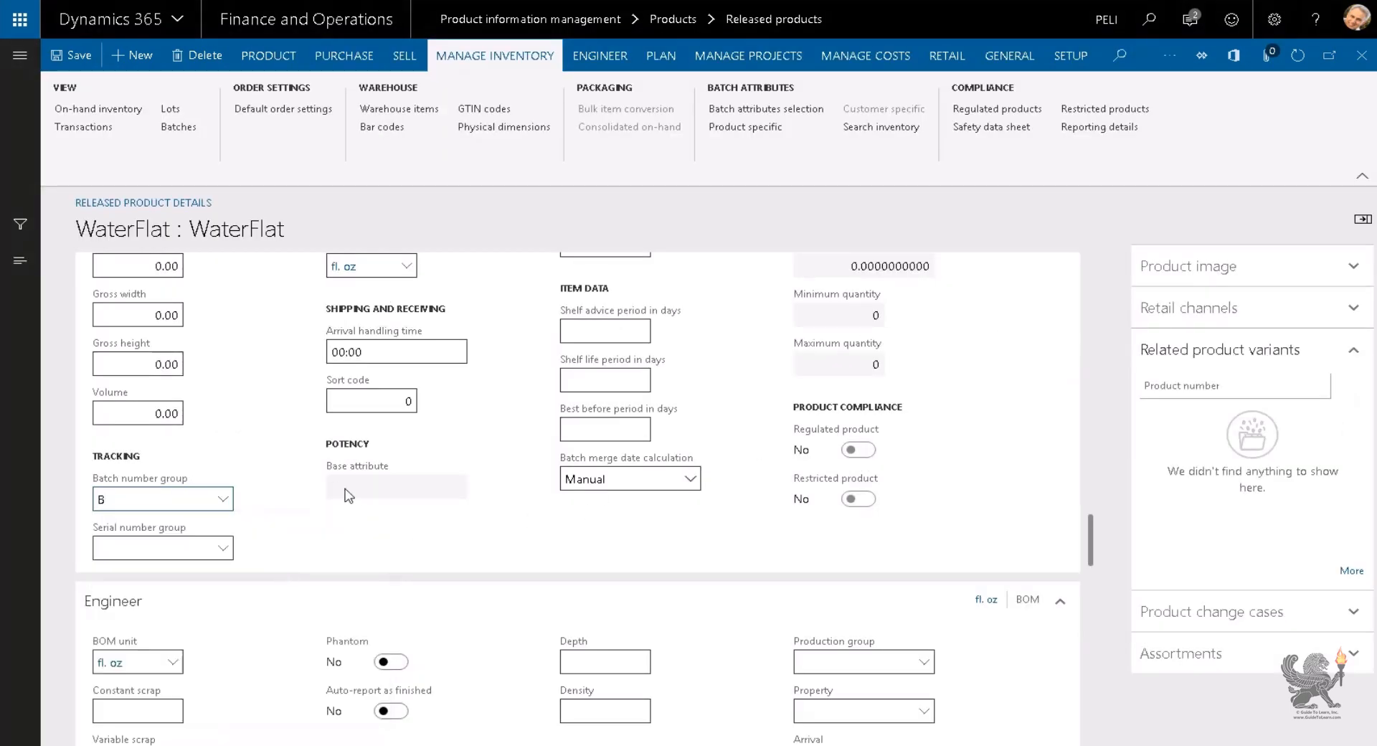
scroll(430, 493, "up", 2)
scroll(430, 493, "up", 2)
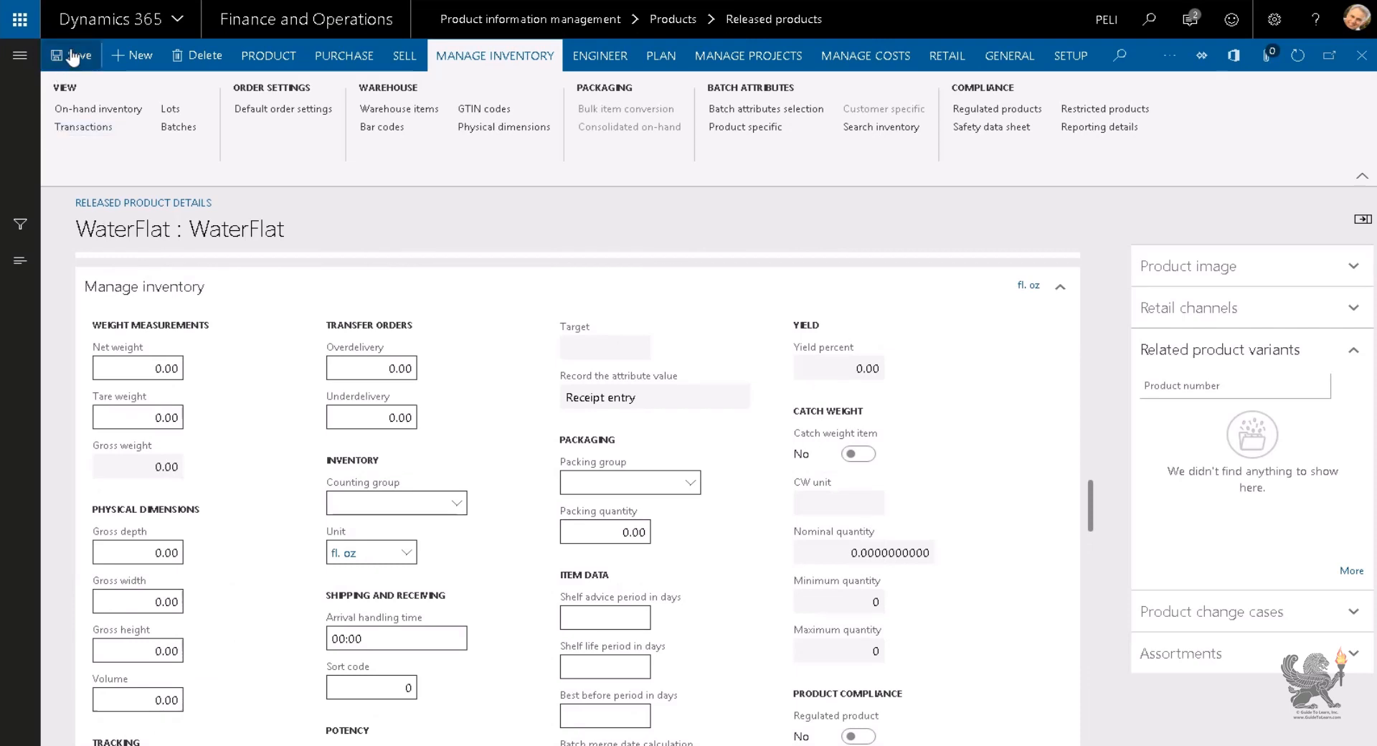
scroll(476, 230, "down", 4)
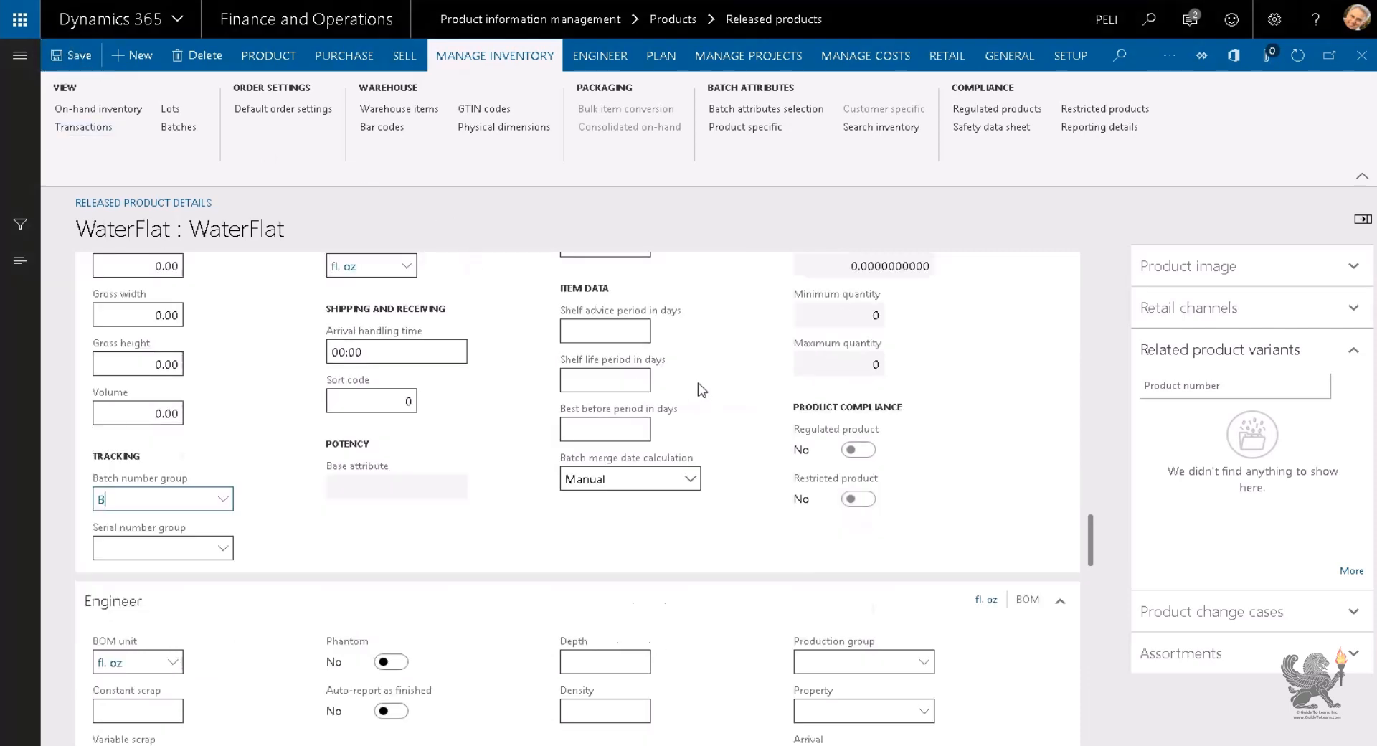
scroll(566, 560, "up", 1)
scroll(570, 567, "up", 5)
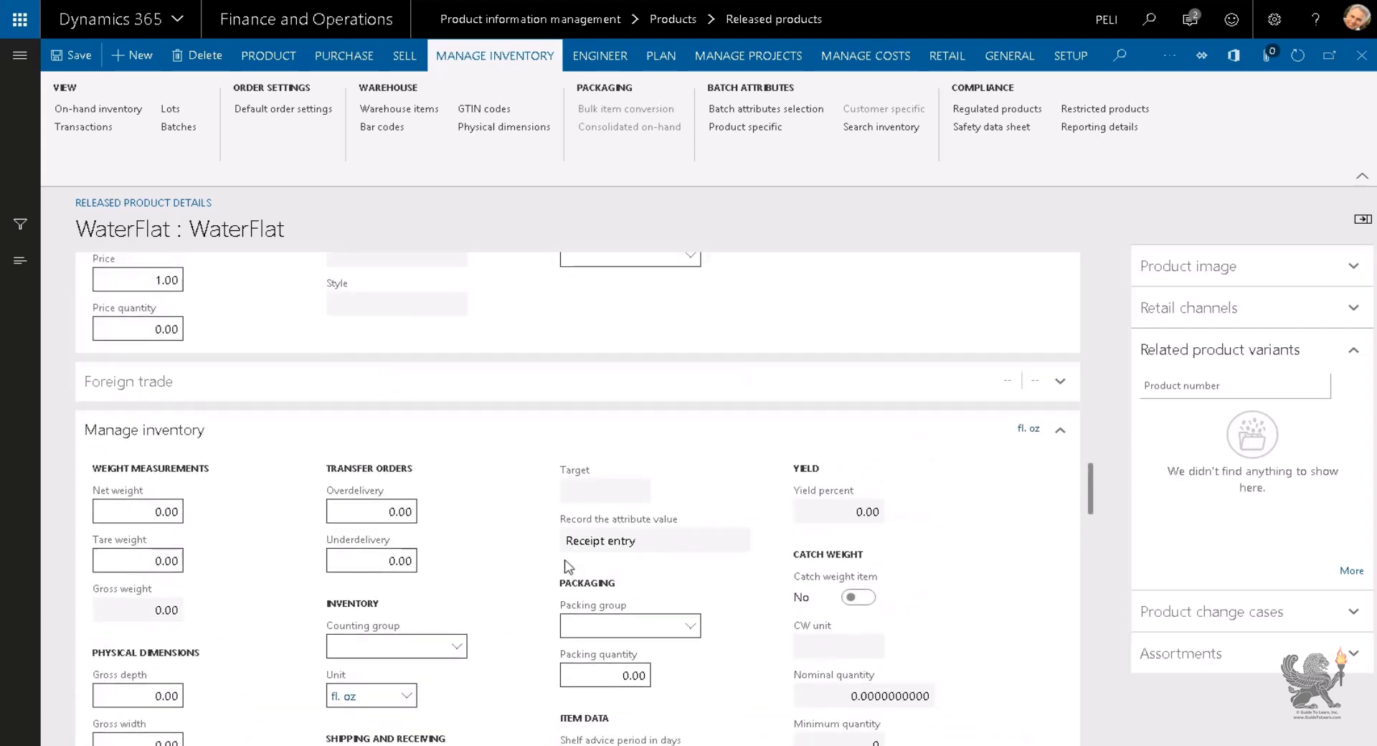
Step: Start a new released product with WaterFlatLable as product number, product name and search name, without applying a template
left_click(140, 56)
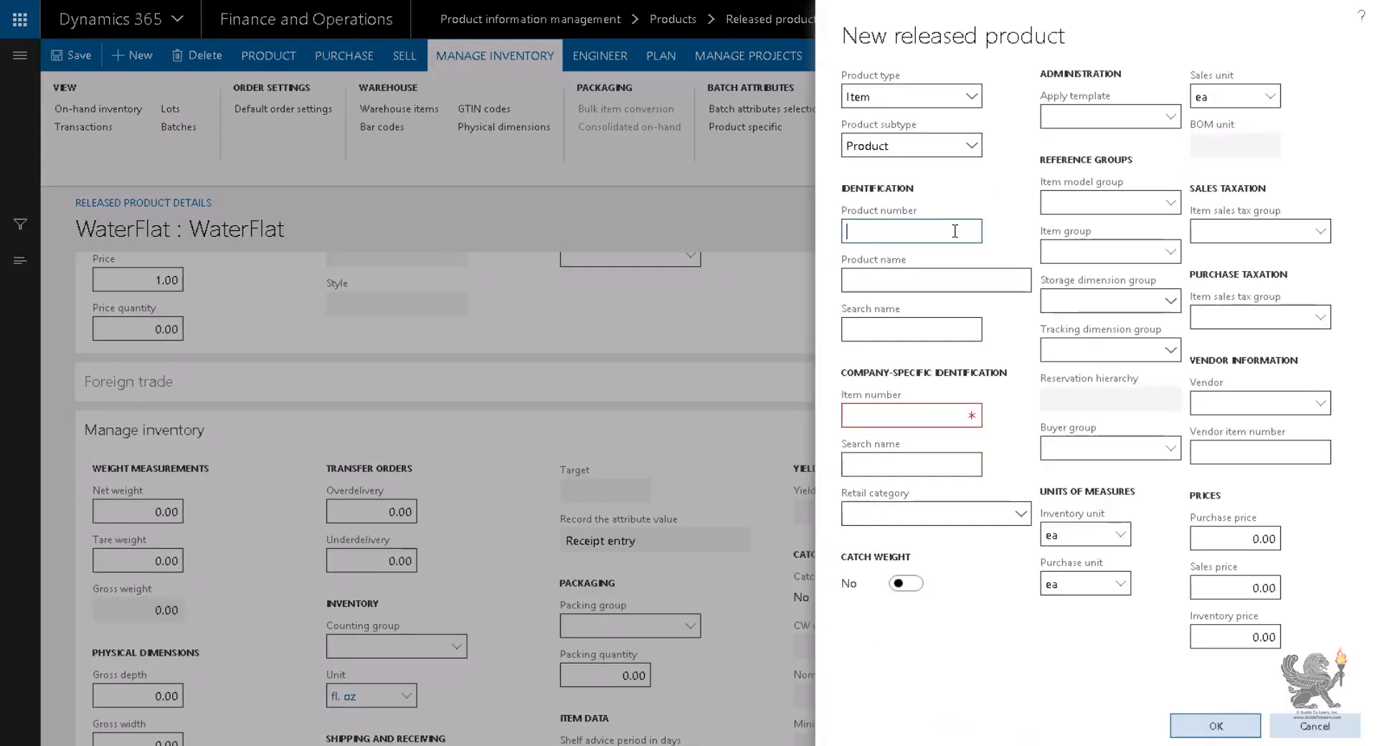
key("Tab")
key("Tab")
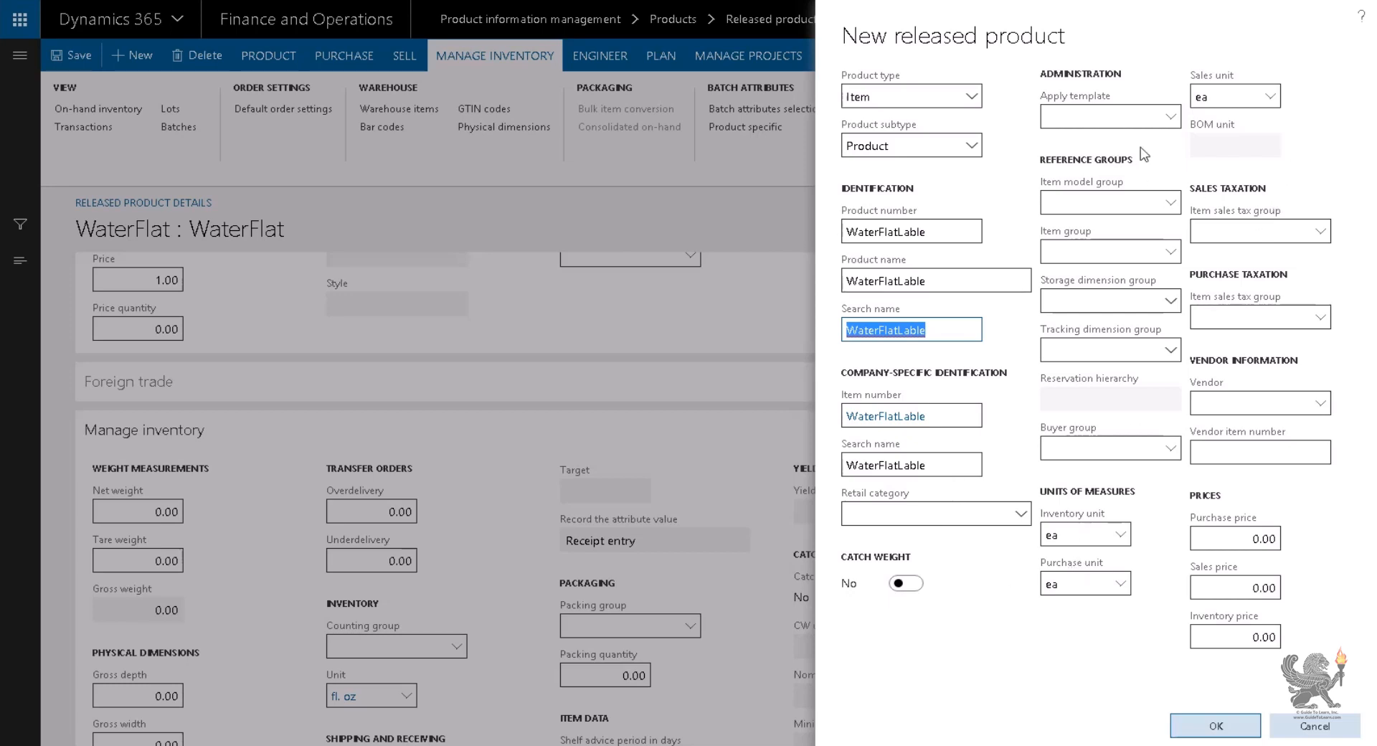
left_click(1167, 121)
left_click(1169, 121)
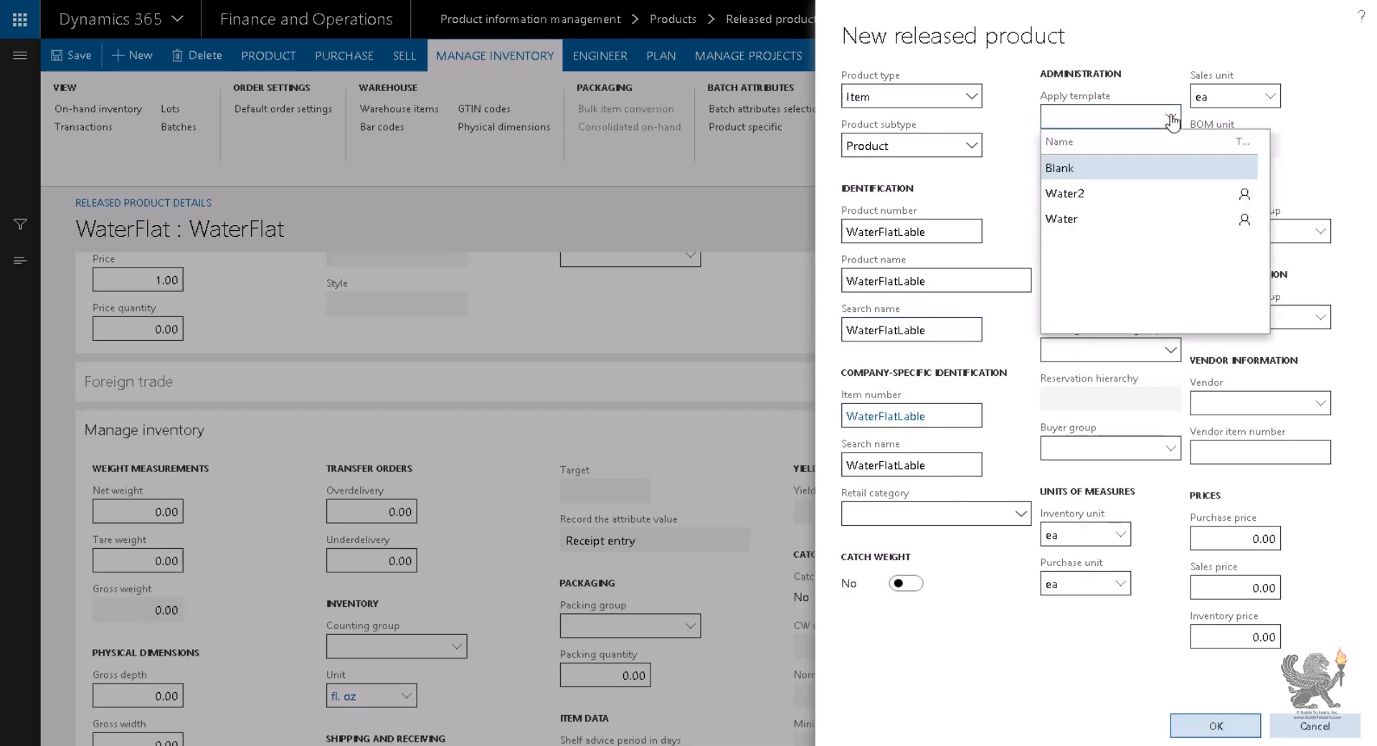
left_click(1171, 120)
Step: Assign item model group STD and item group ALL to the new WaterFlatLable product
left_click(1168, 203)
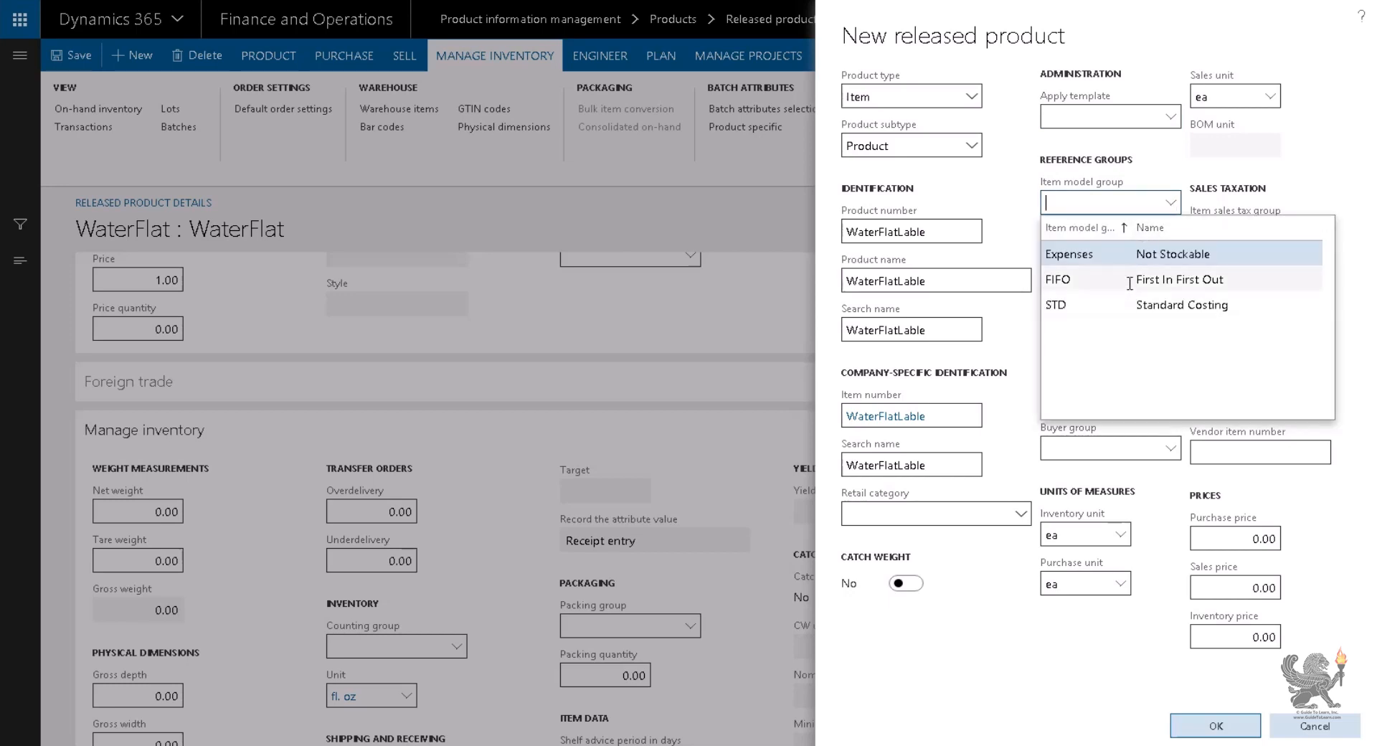
left_click(1143, 307)
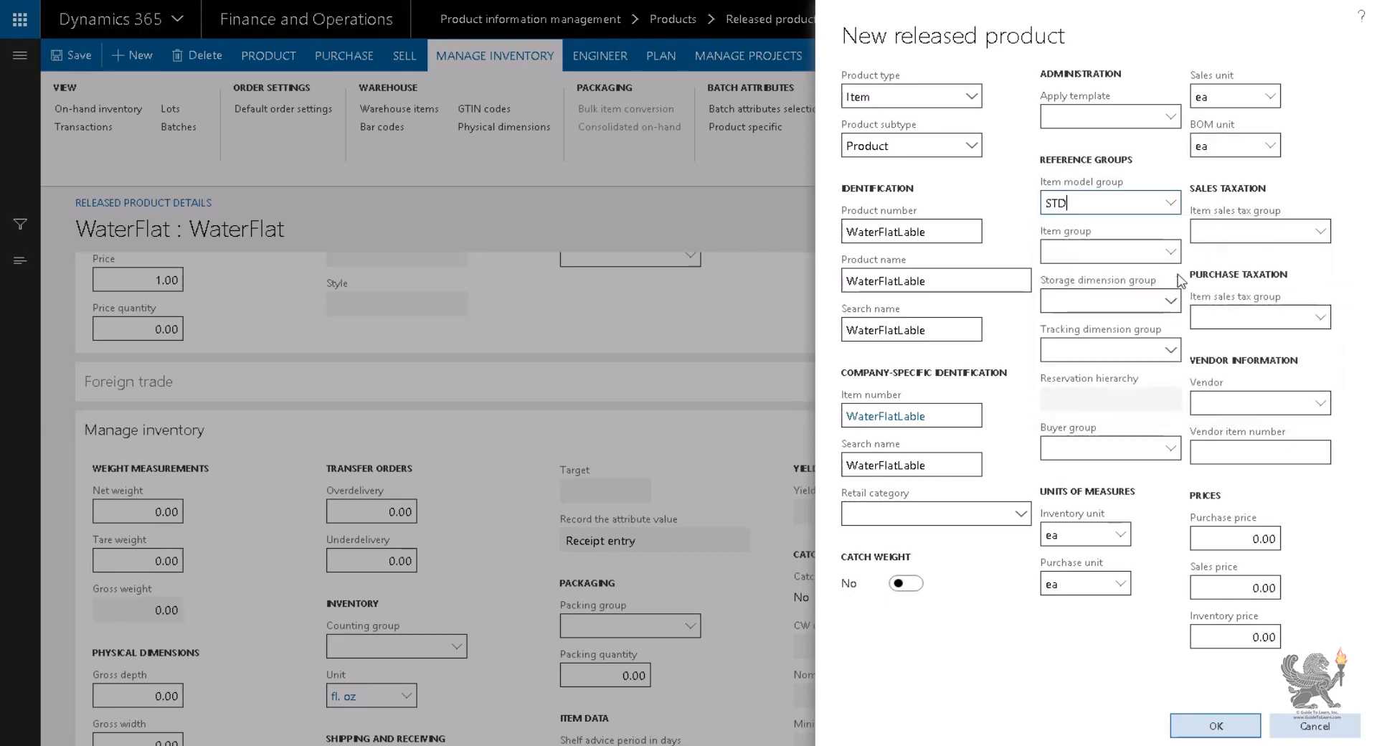
left_click(1170, 251)
left_click(1144, 297)
Step: Choose storage dimension group SiteWH and tracking dimension group None, and create the WaterFlatLable product
left_click(1170, 302)
left_click(1108, 374)
left_click(1171, 351)
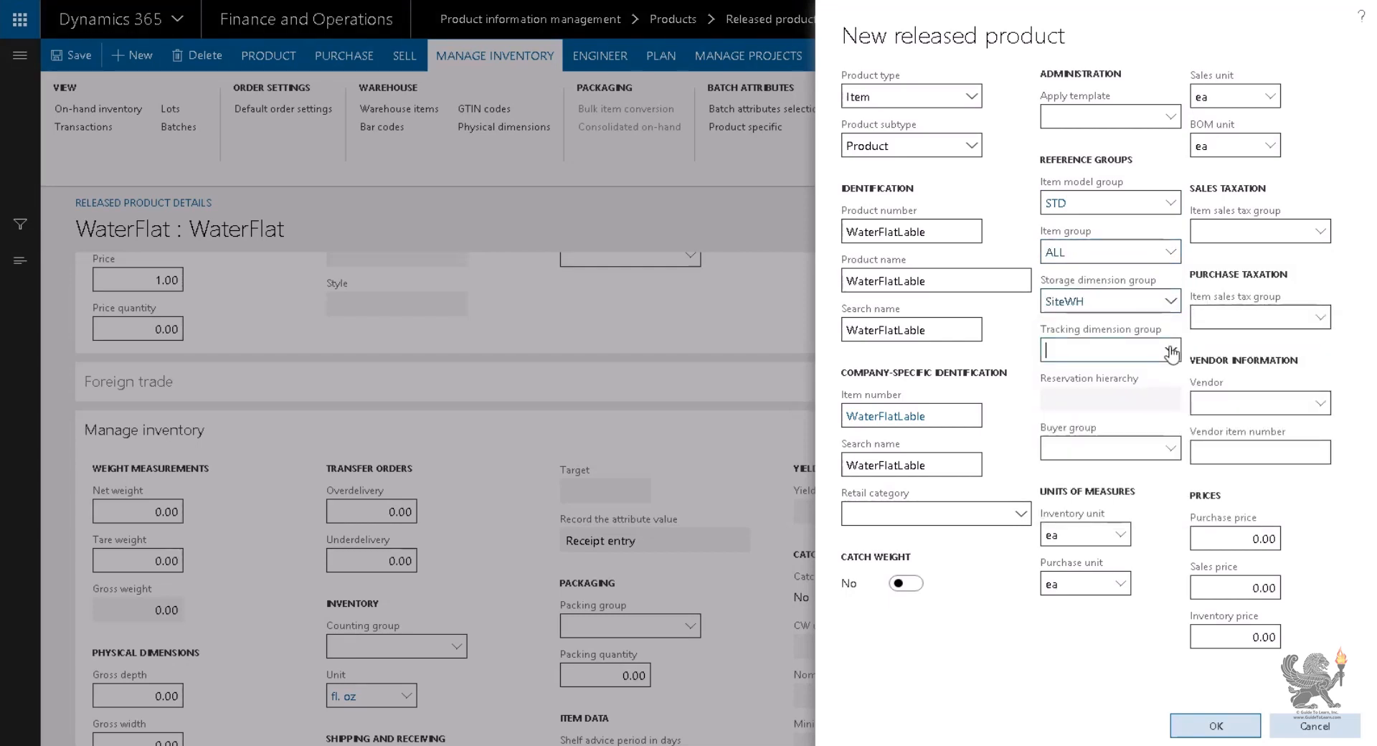
left_click(1141, 475)
left_click(1192, 728)
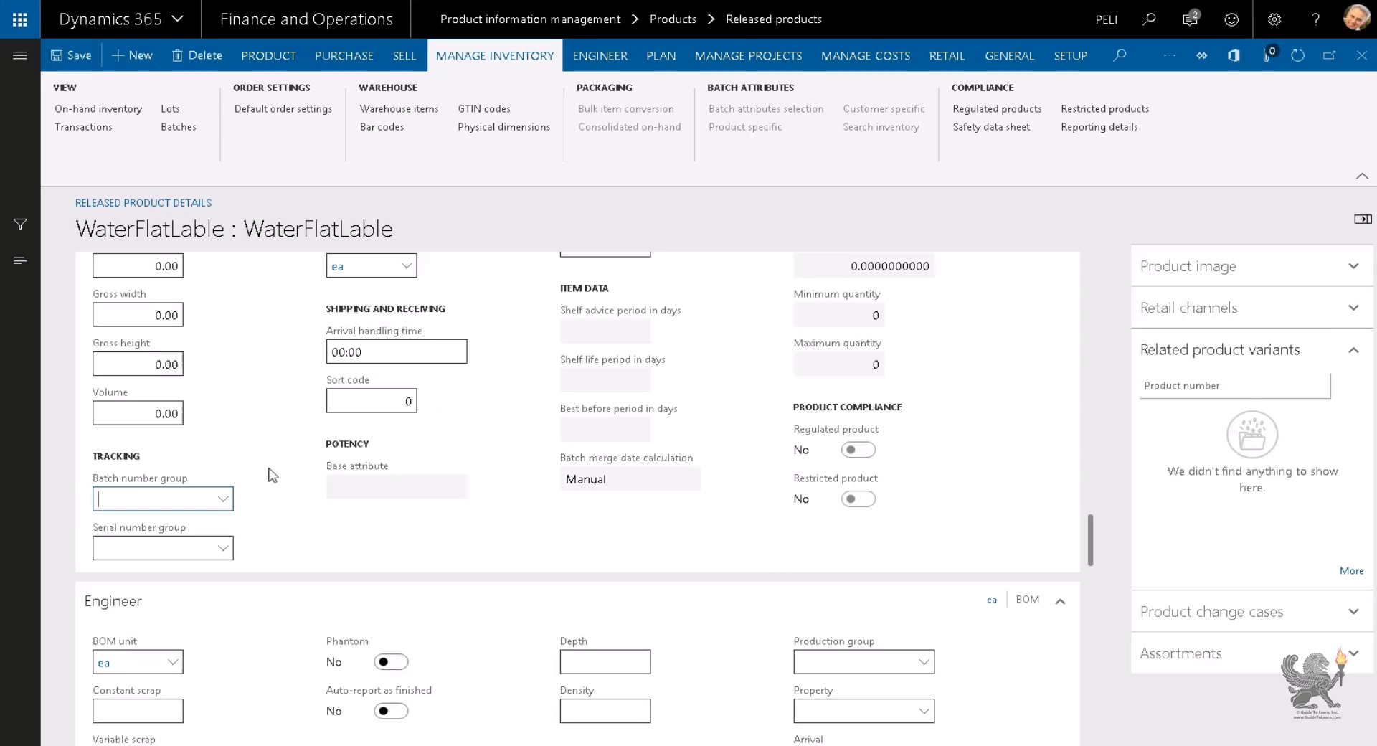
Step: Set WaterFlatLable's cost group to Raw in its cost settings, and view the product's default order settings
scroll(247, 518, "down", 15)
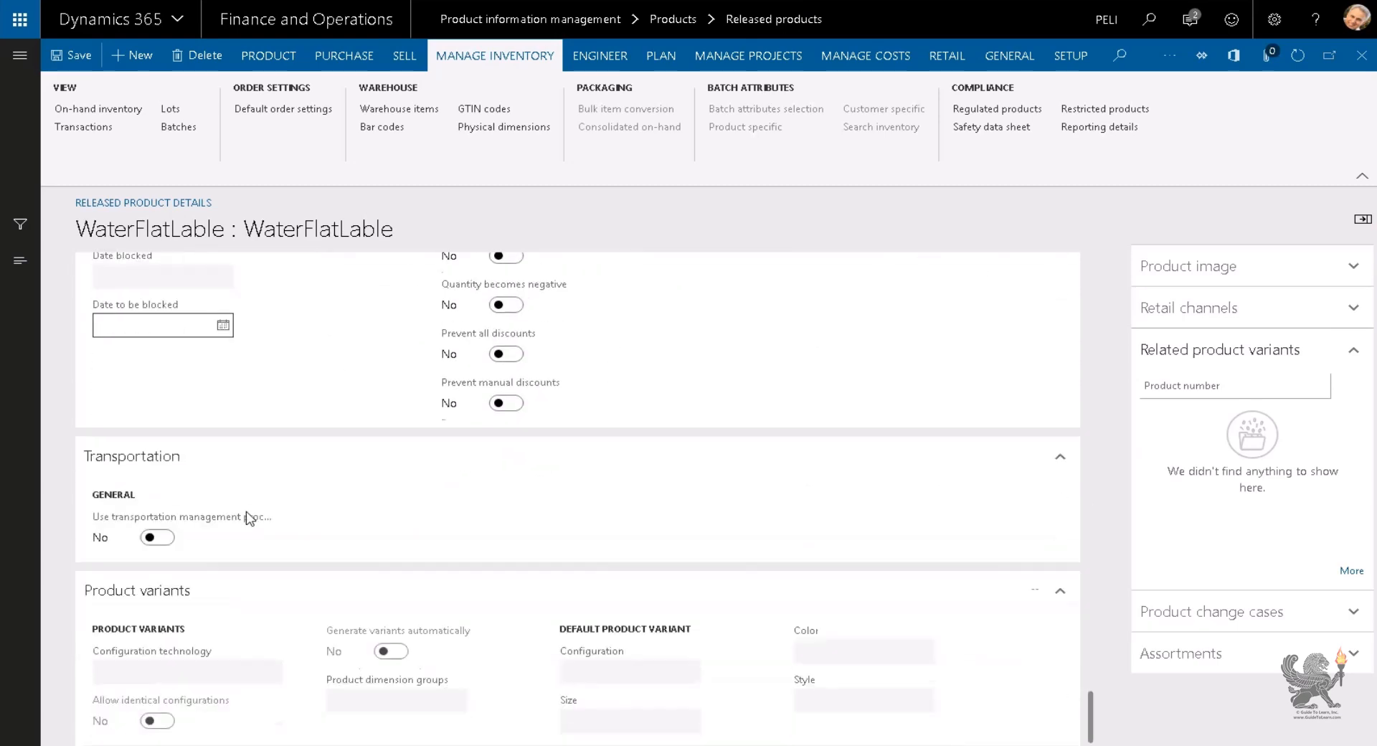
scroll(247, 518, "up", 10)
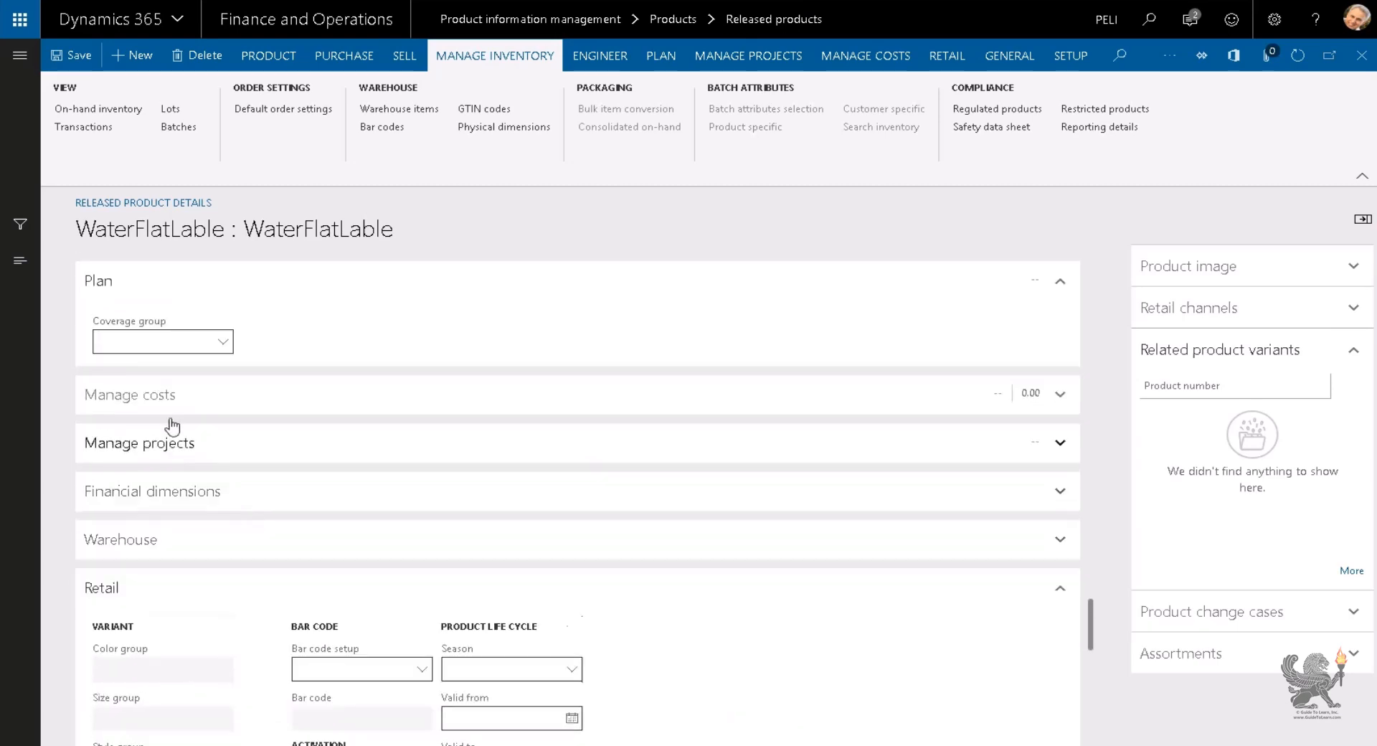
left_click(176, 395)
left_click(223, 563)
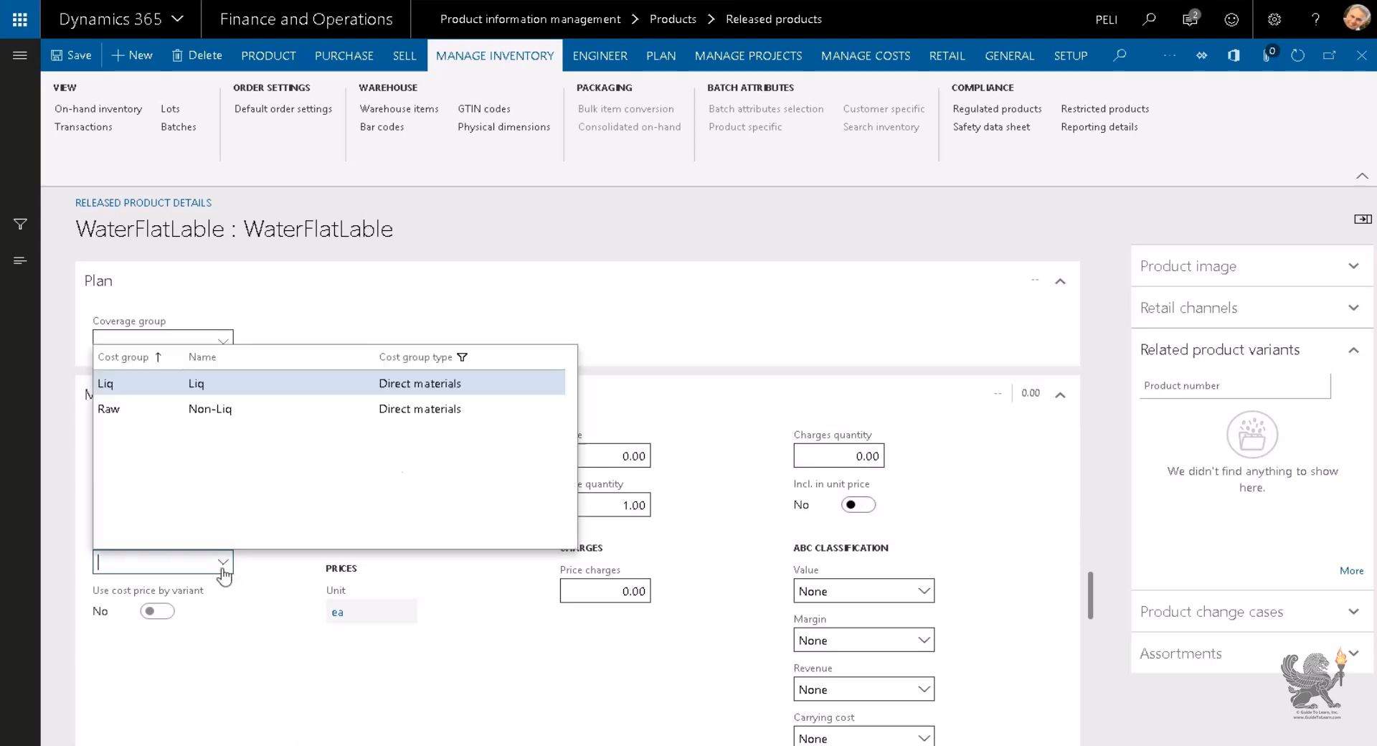
left_click(160, 409)
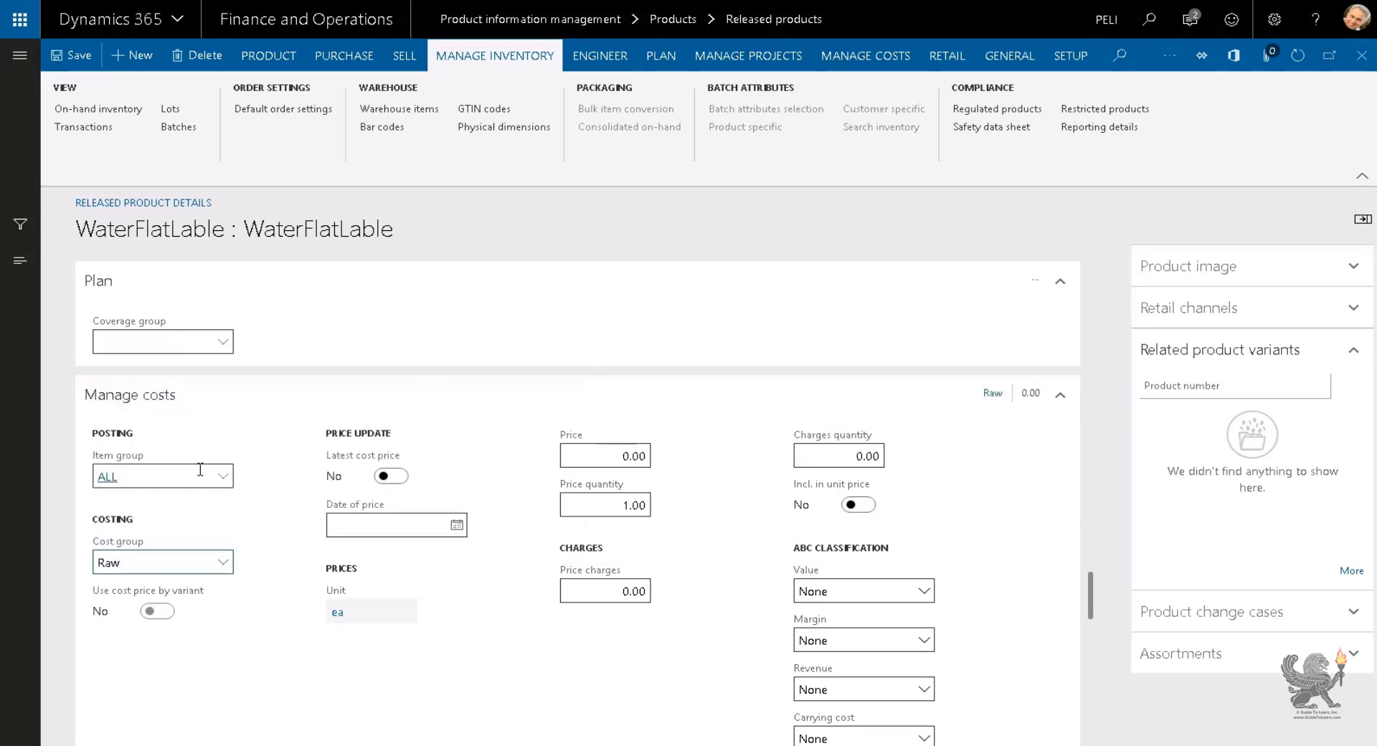
scroll(205, 465, "up", 5)
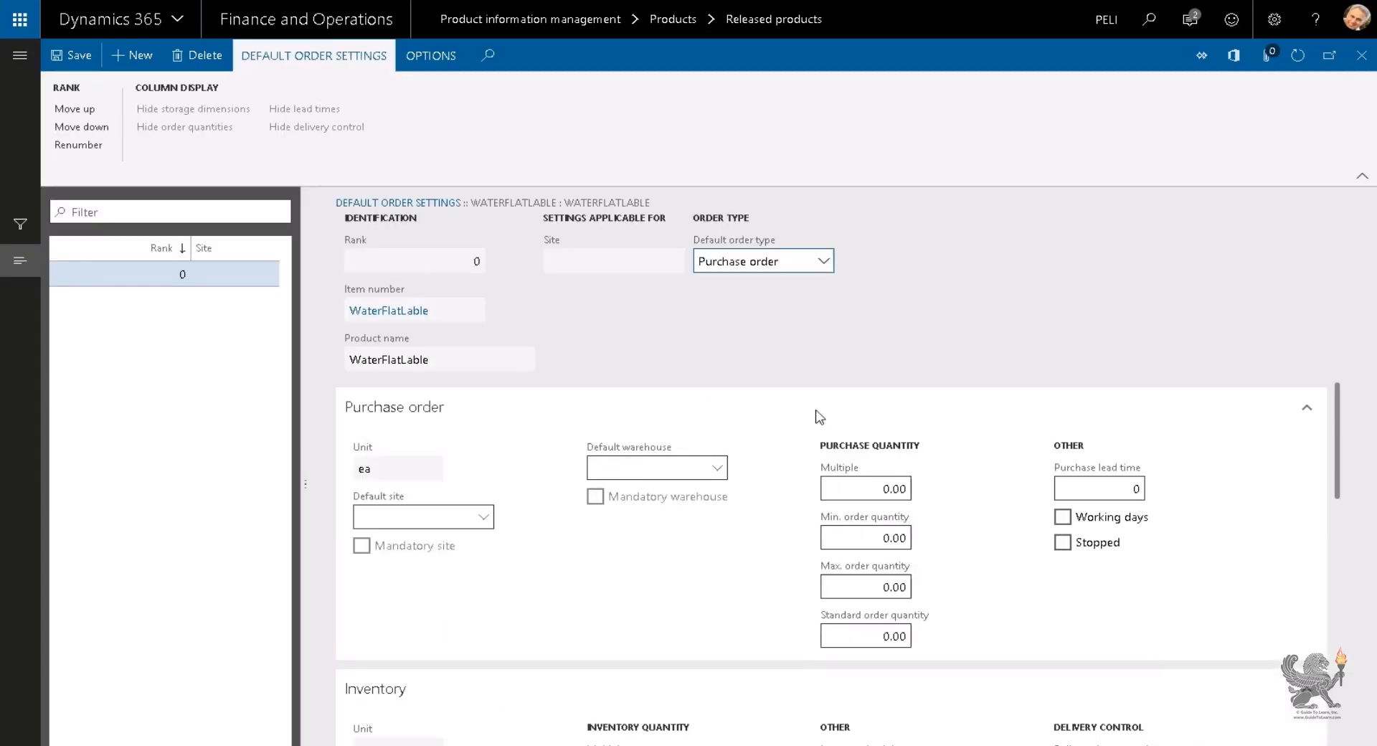
left_click(1362, 55)
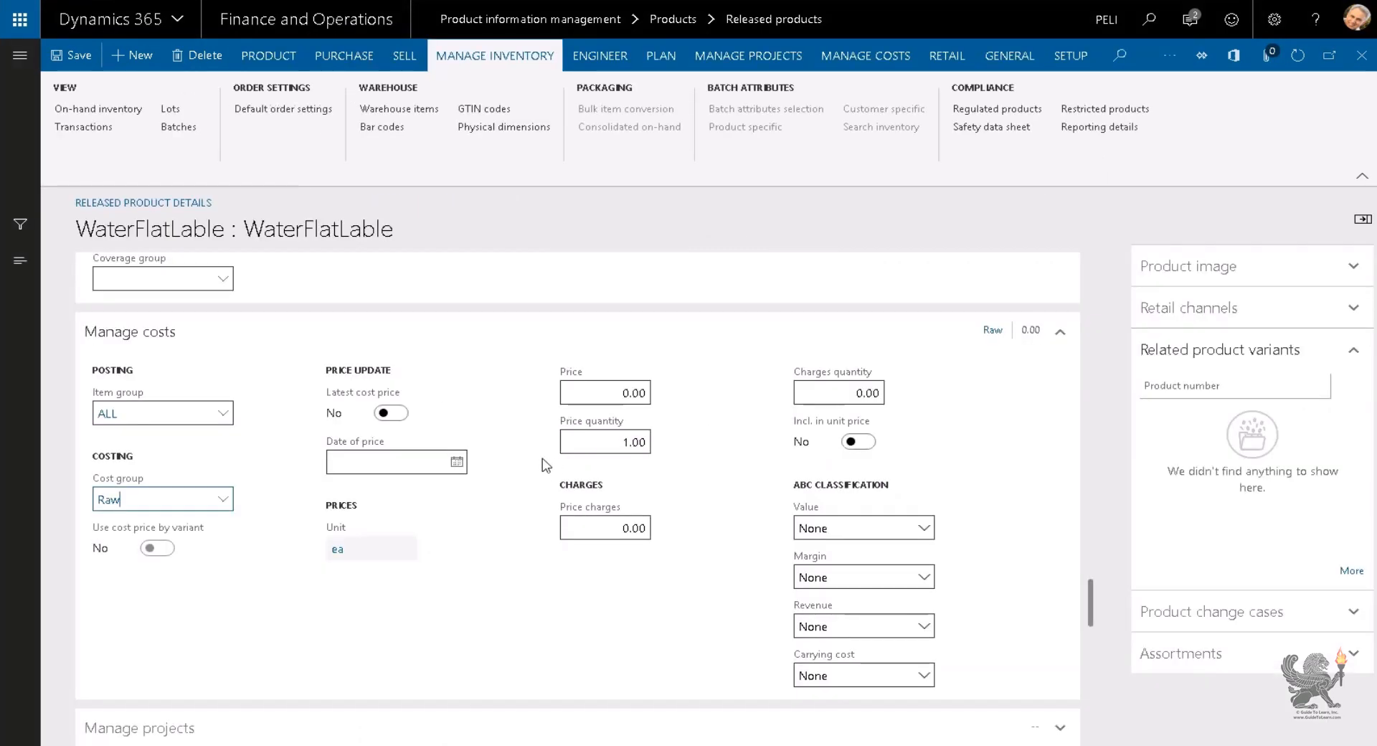
Step: Start a new released product with number and name WaterSP and apply the Water2 template
left_click(134, 55)
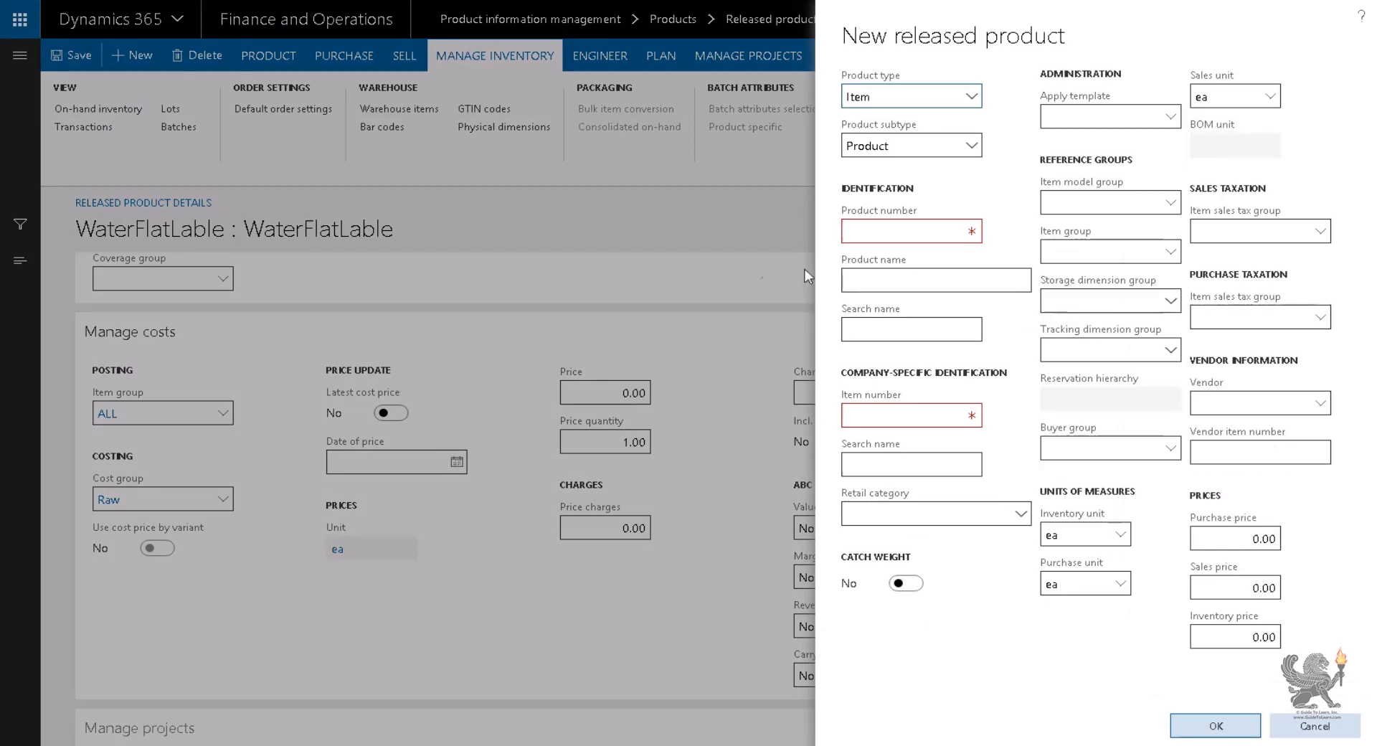
left_click(876, 240)
type("WaterSP")
key("Tab")
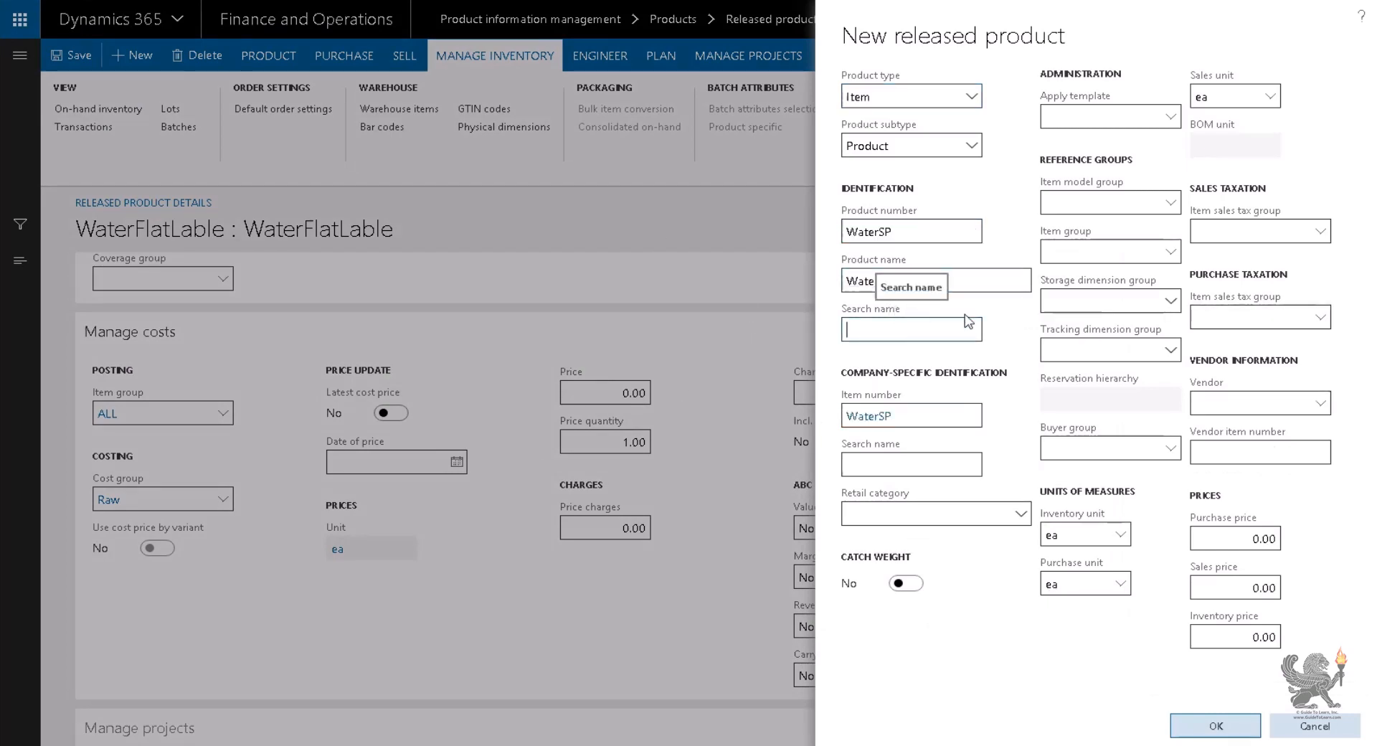
left_click(1162, 118)
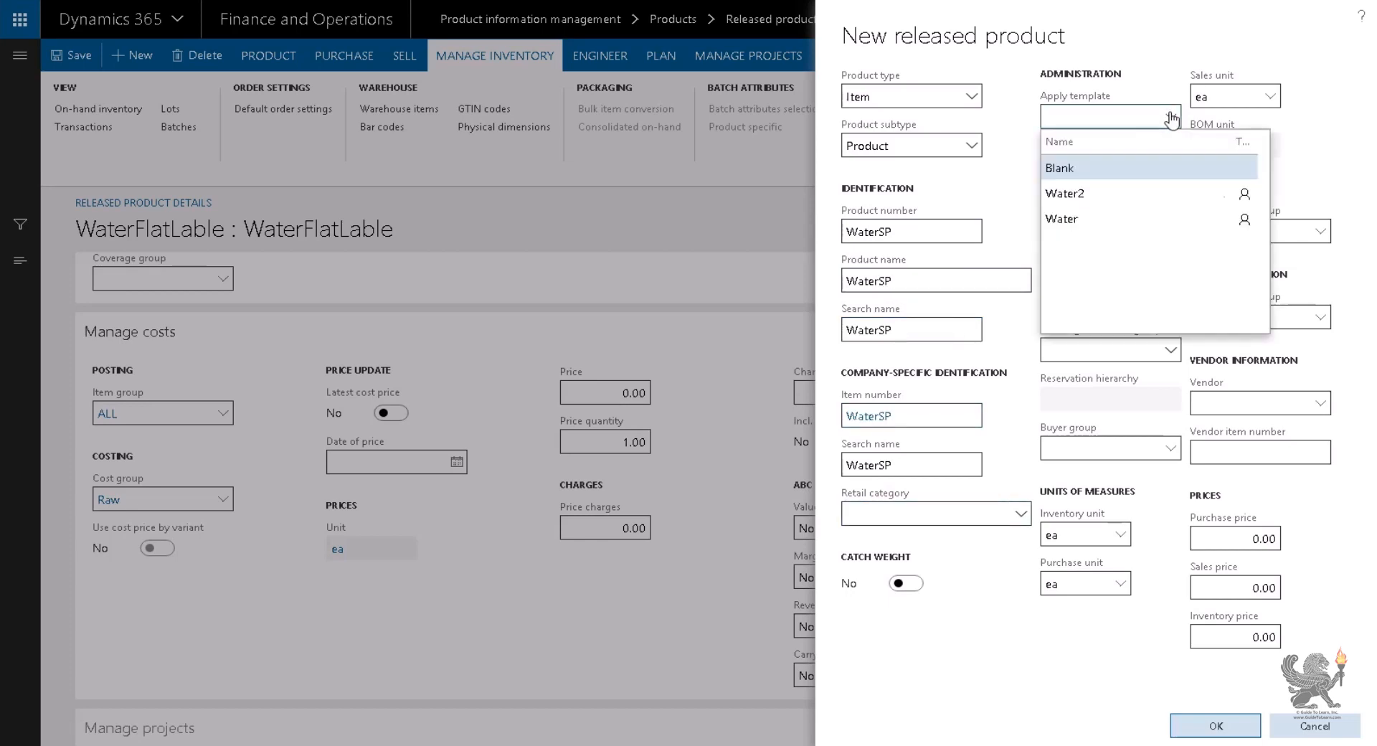
left_click(1105, 191)
Step: Set WaterSP's inventory, purchase, sales and BOM units to ml
left_click(1086, 539)
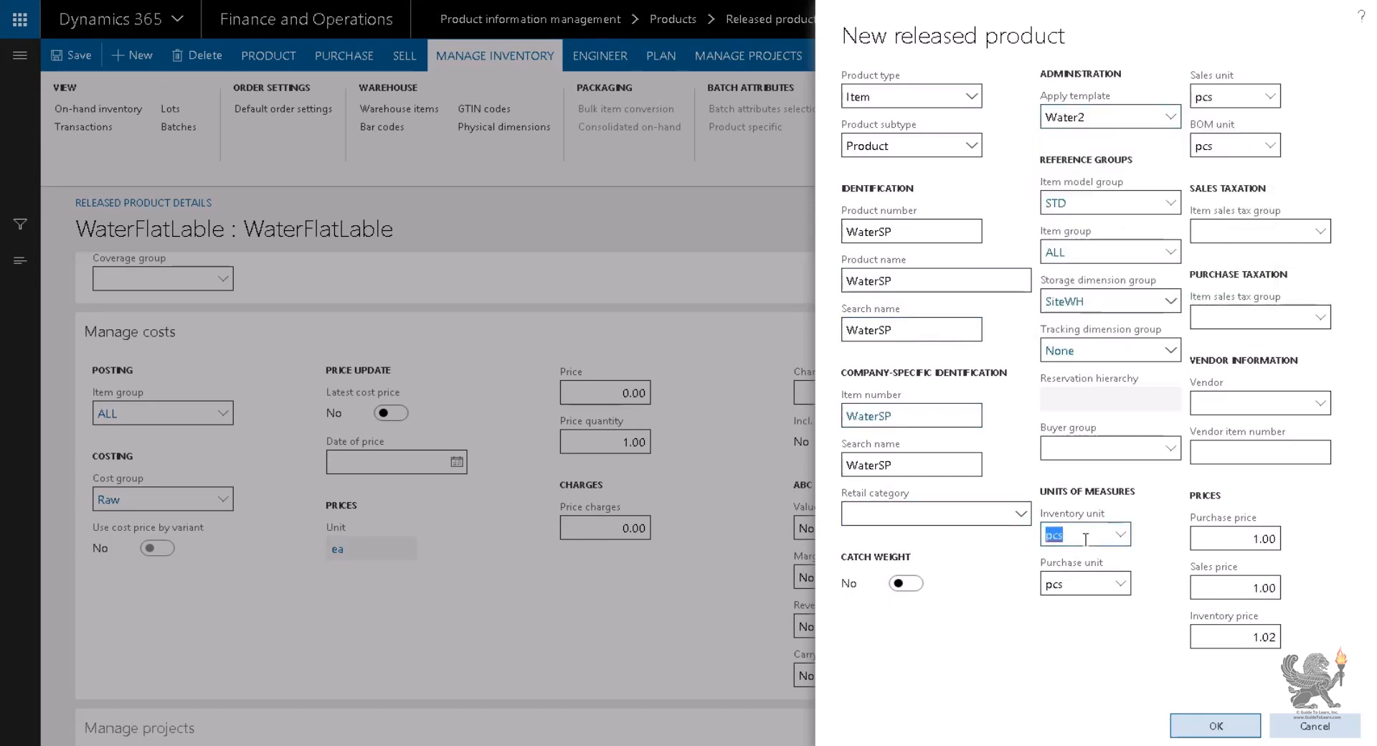
type("ml")
key("Tab")
type("ml")
key("Tab")
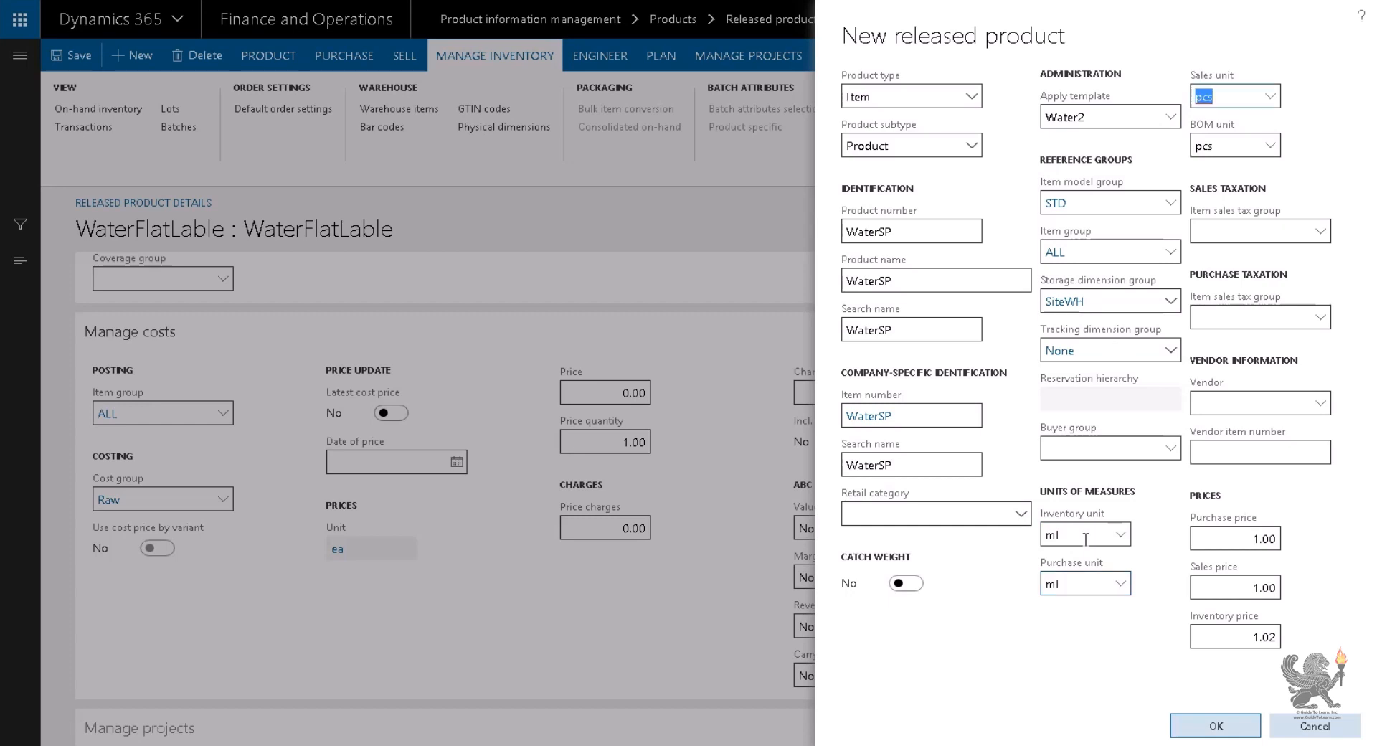
type("ml")
key("Tab")
type("m")
Step: Choose tracking dimension group Batch-Phy for WaterSP and create the product
left_click(1170, 350)
left_click(1162, 427)
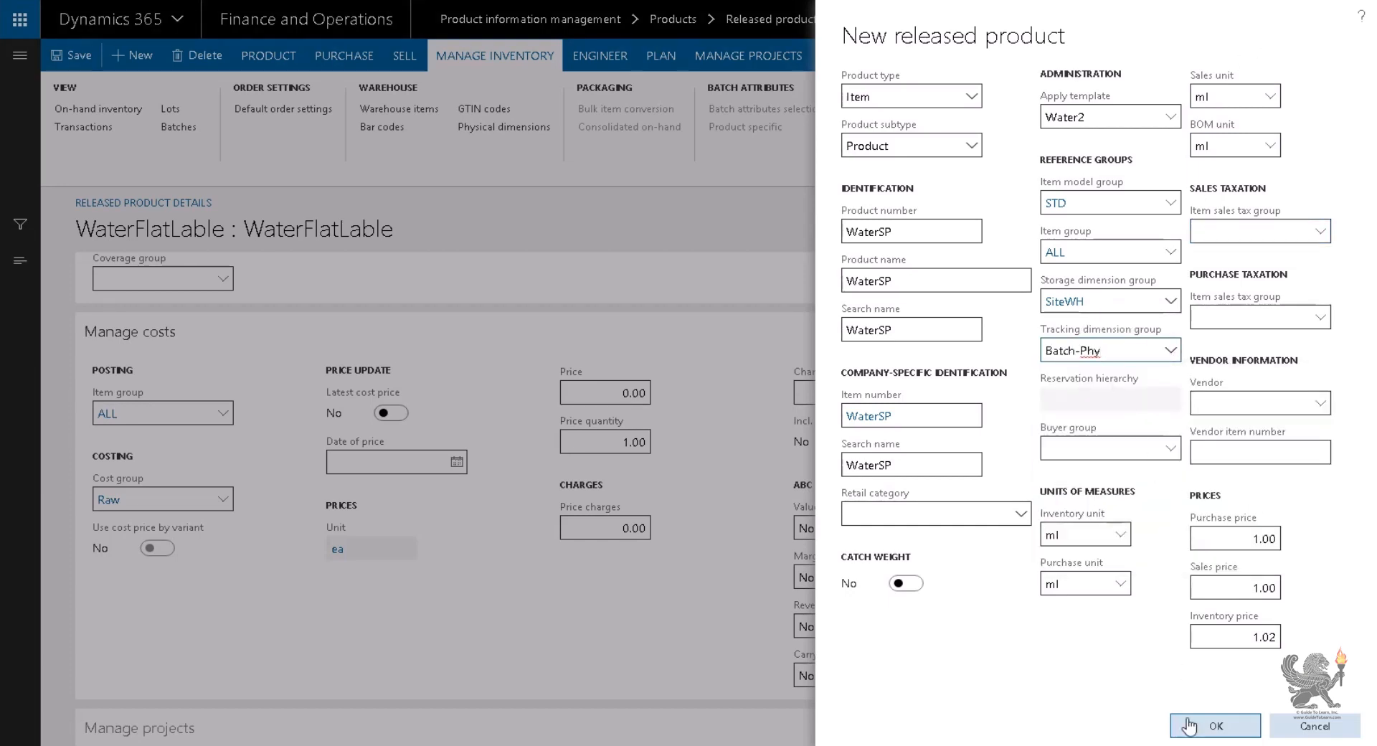
left_click(1212, 734)
Step: Set WaterSP's cost group to Liq in its cost settings
scroll(271, 393, "down", 10)
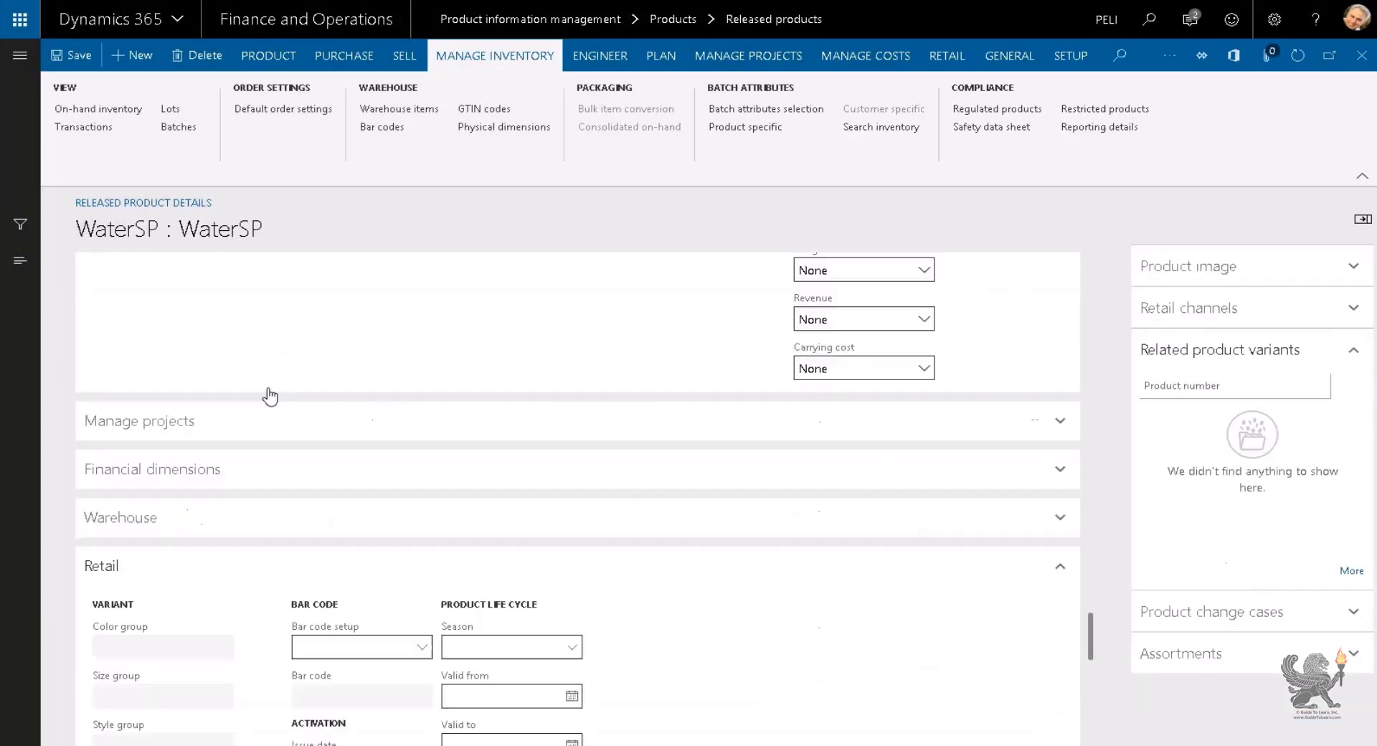
scroll(250, 459, "up", 5)
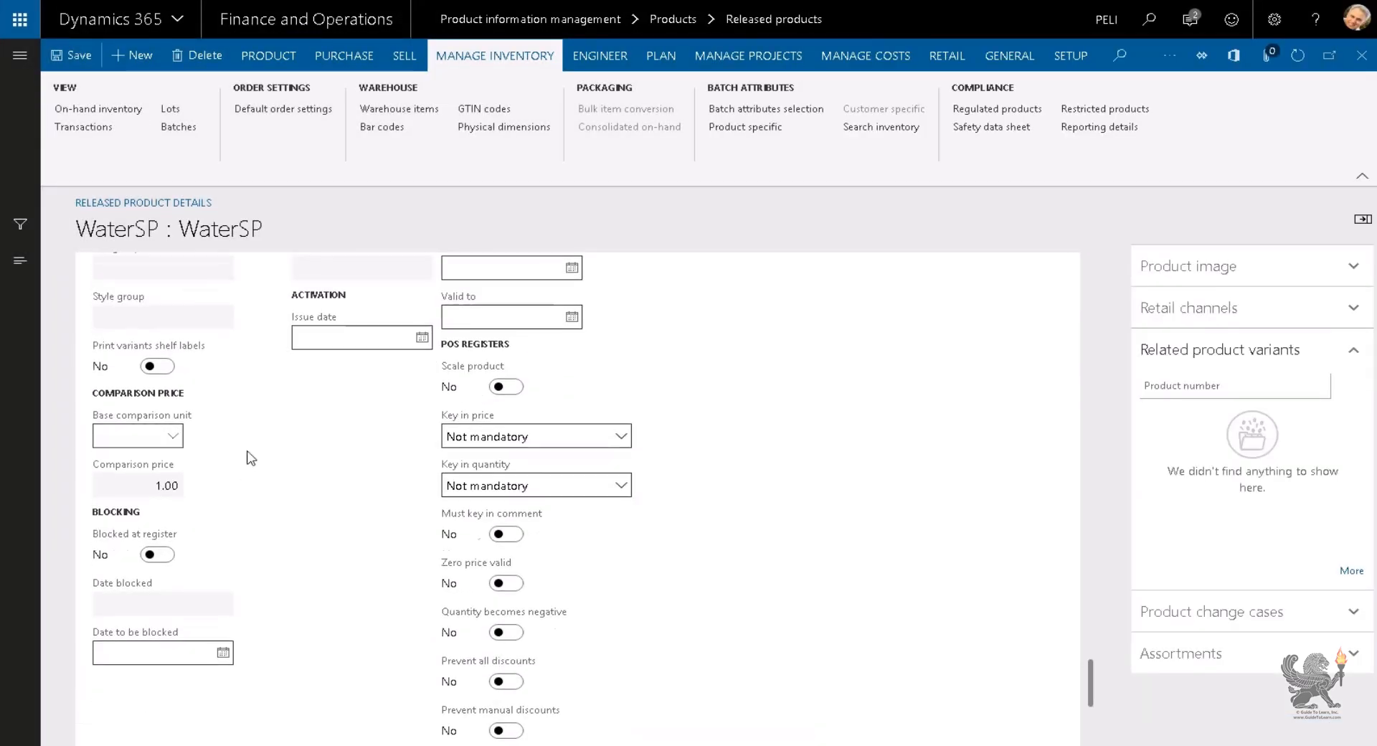
scroll(250, 457, "up", 3)
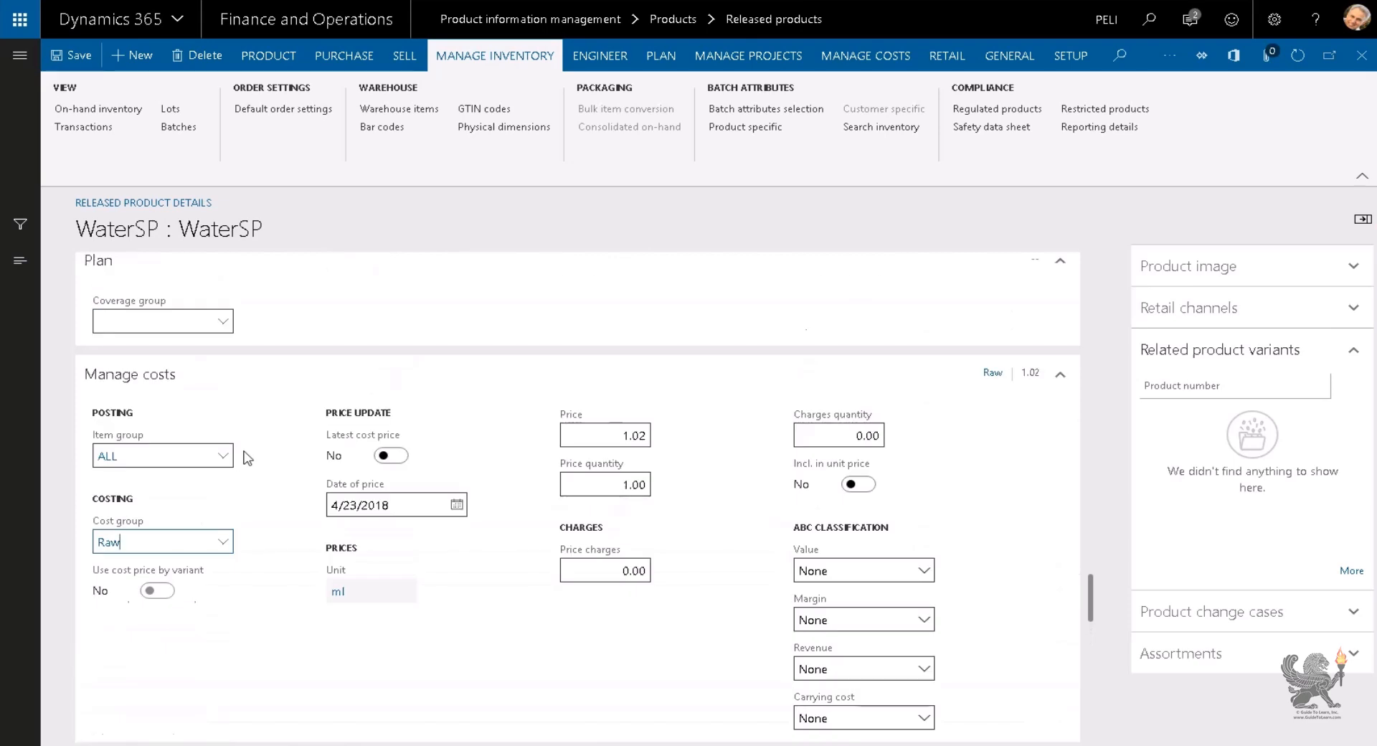
left_click(225, 545)
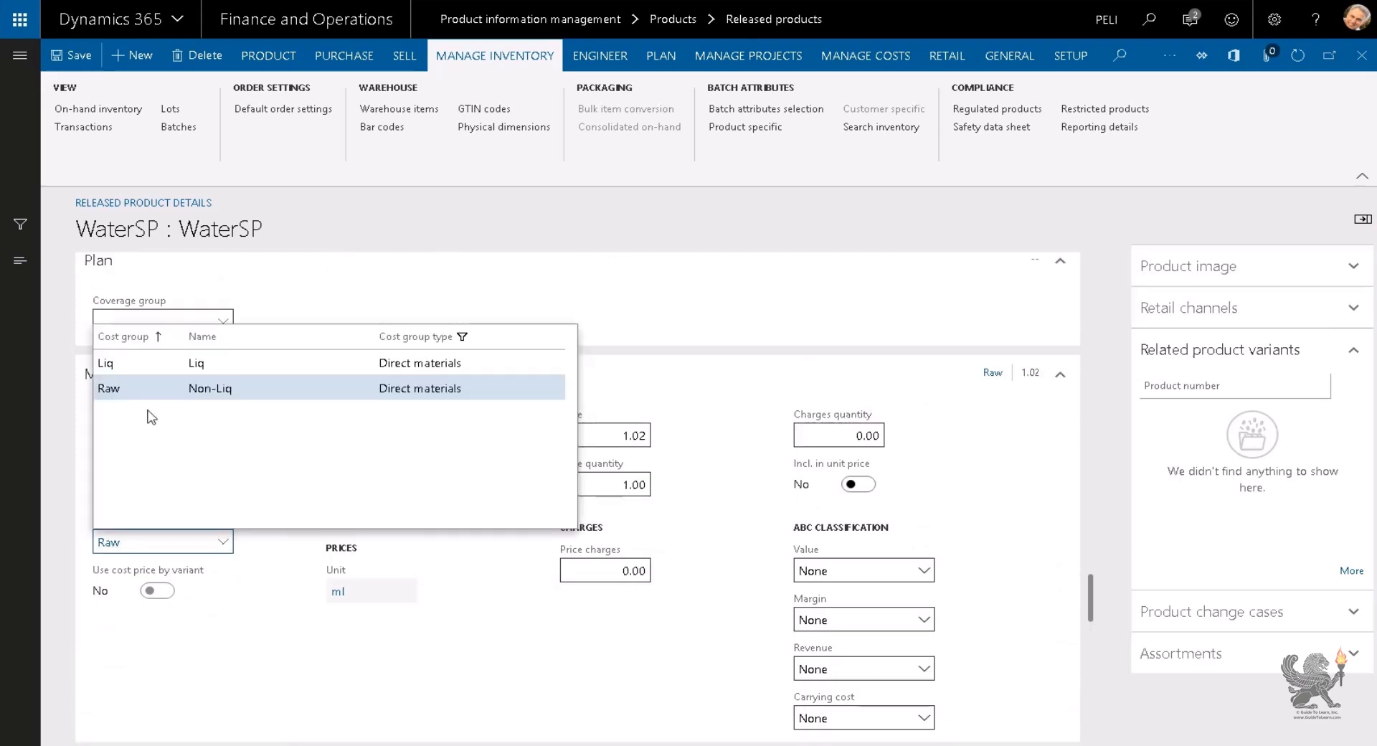
left_click(143, 362)
Step: Create a new released product with number and name WaterSPLable, applying the Water2 template
left_click(133, 55)
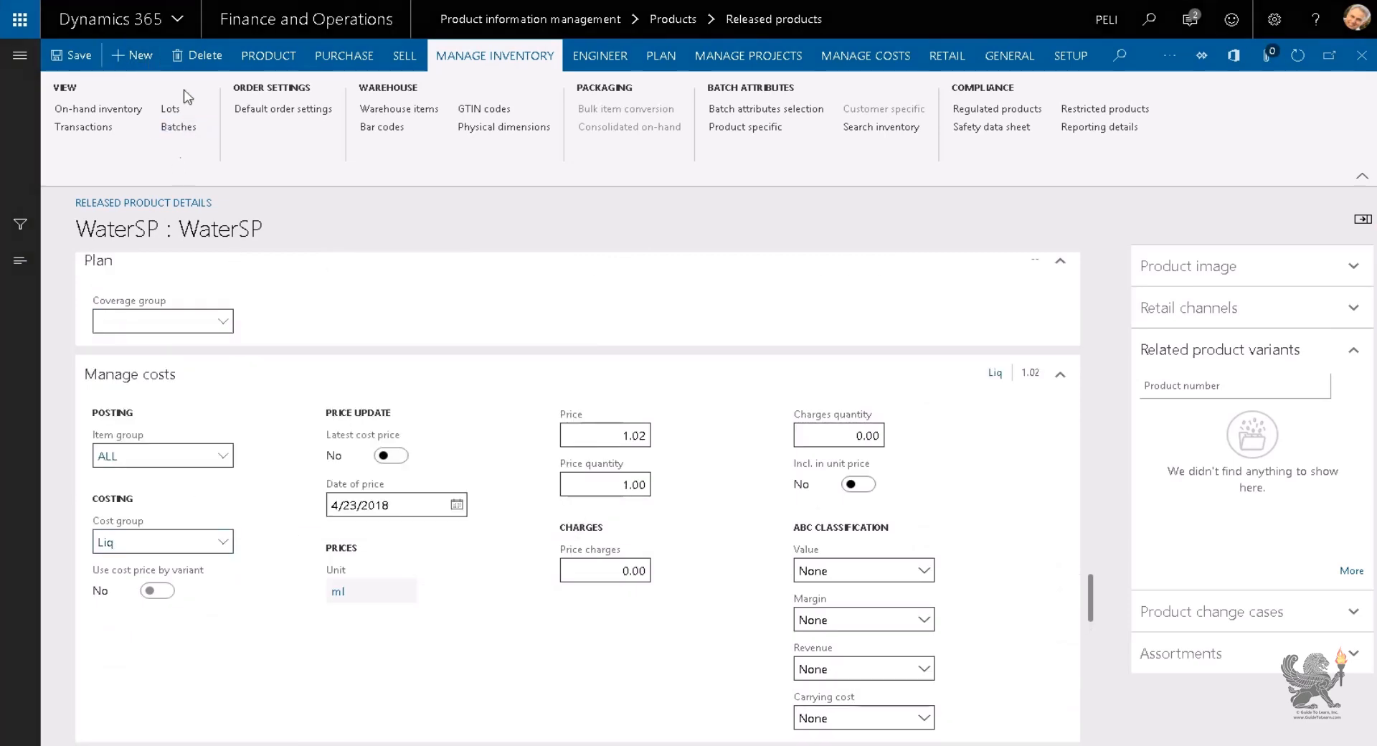
left_click(907, 233)
type("WaterSP")
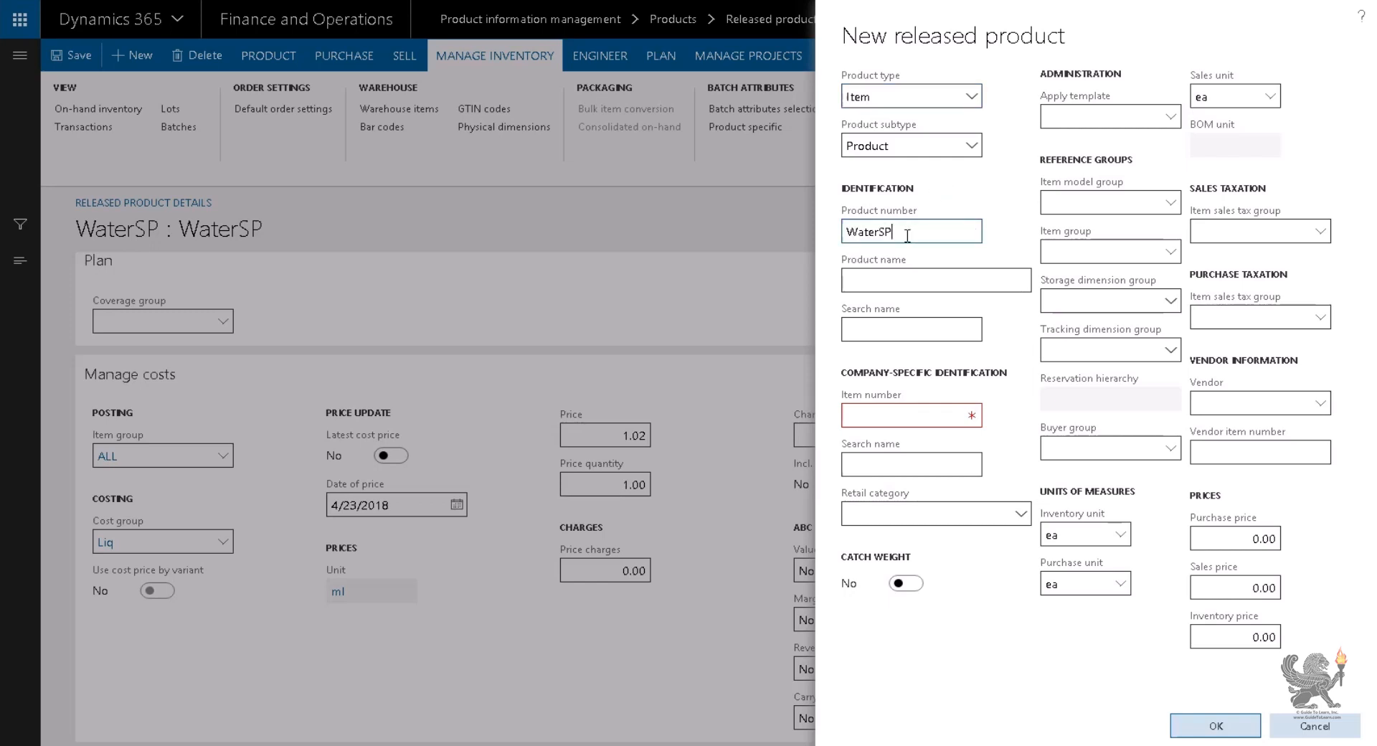
type("Lable")
key("Tab")
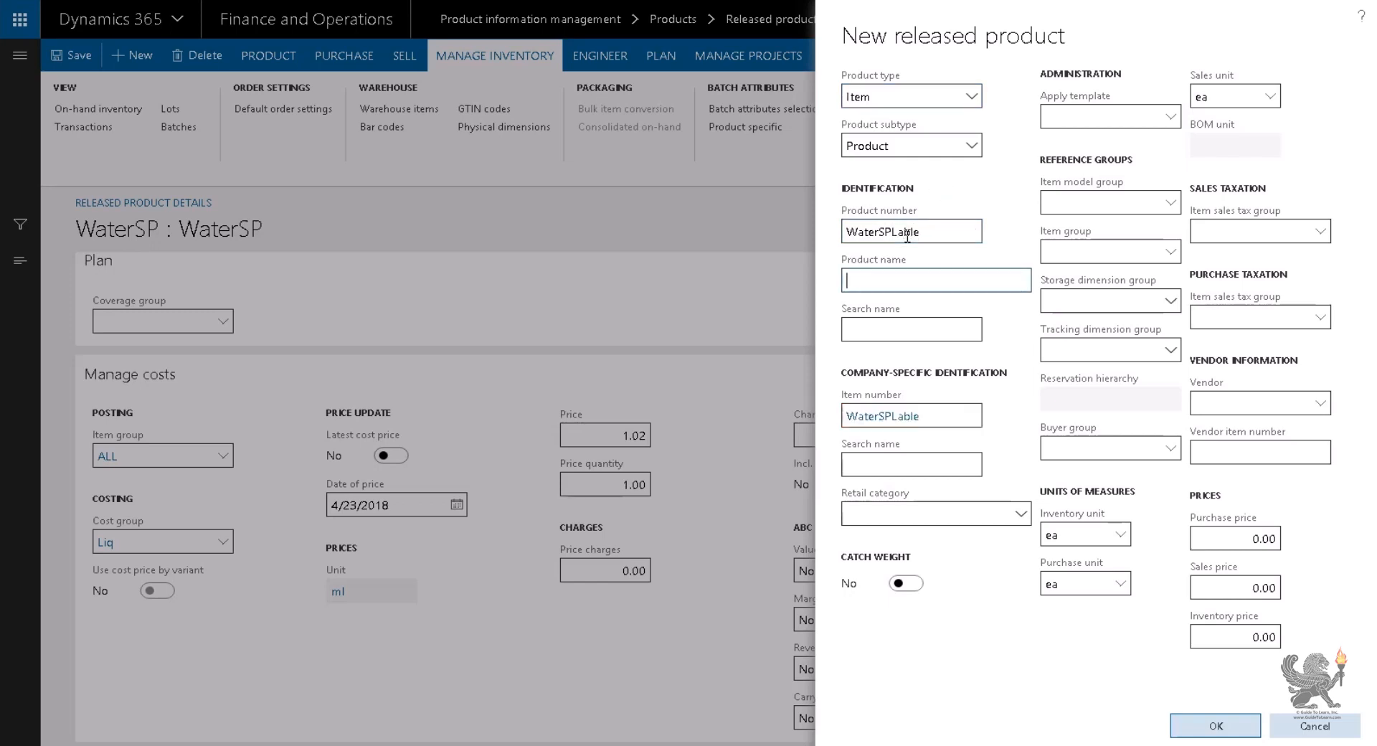
key("Tab")
left_click(1172, 117)
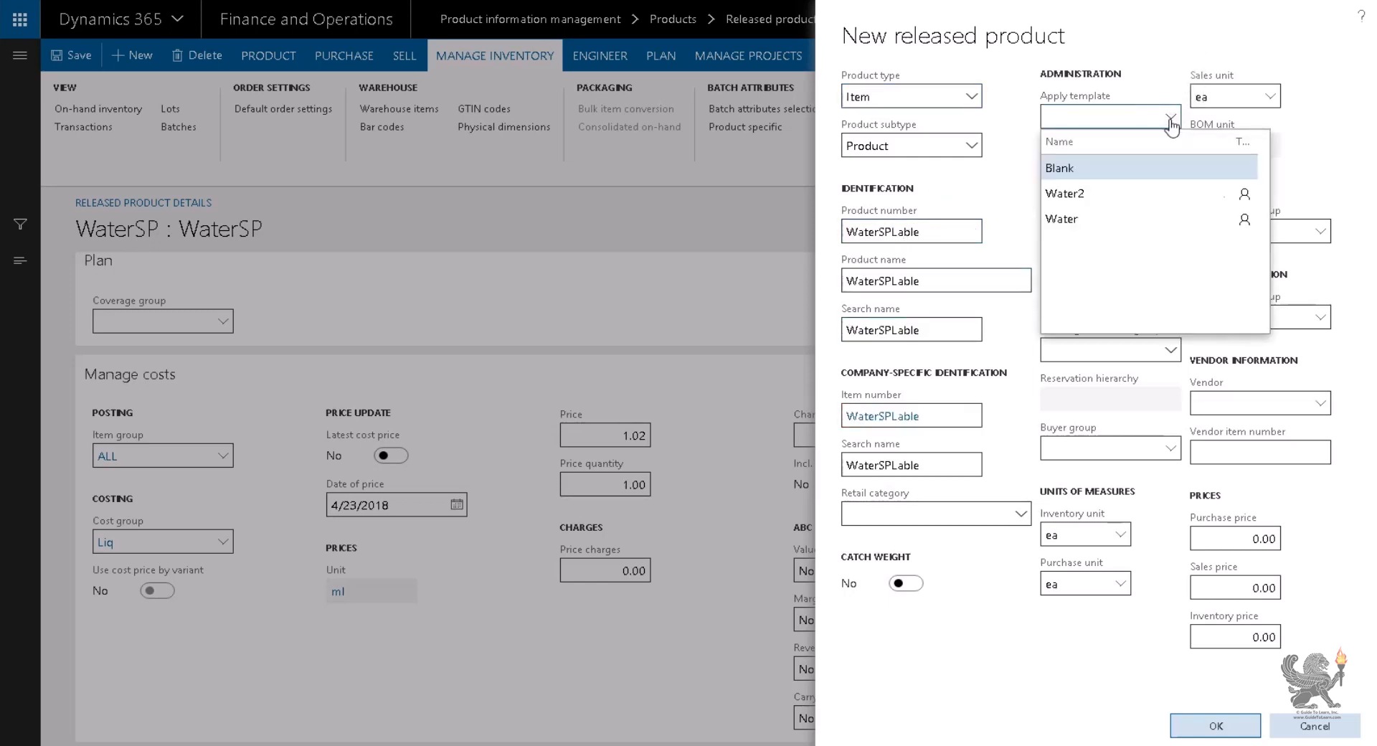
left_click(1110, 190)
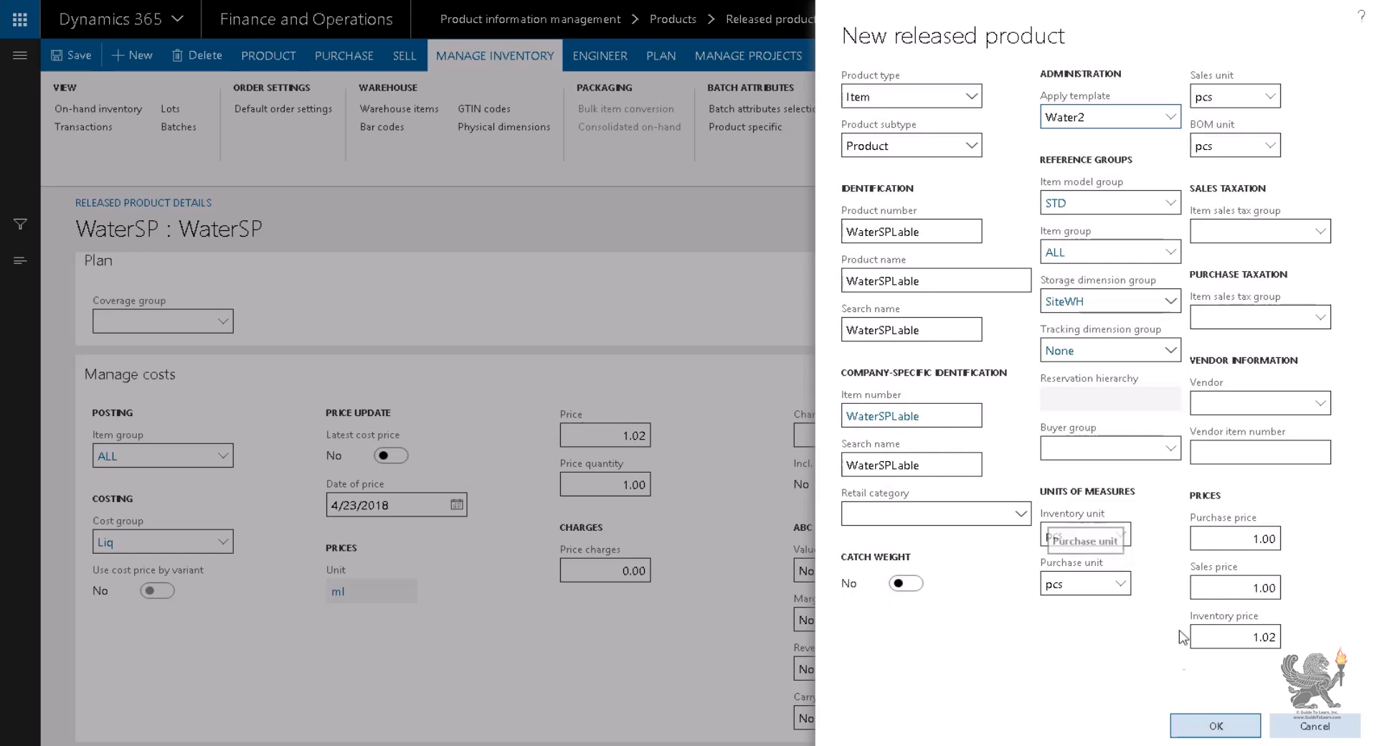
left_click(1210, 727)
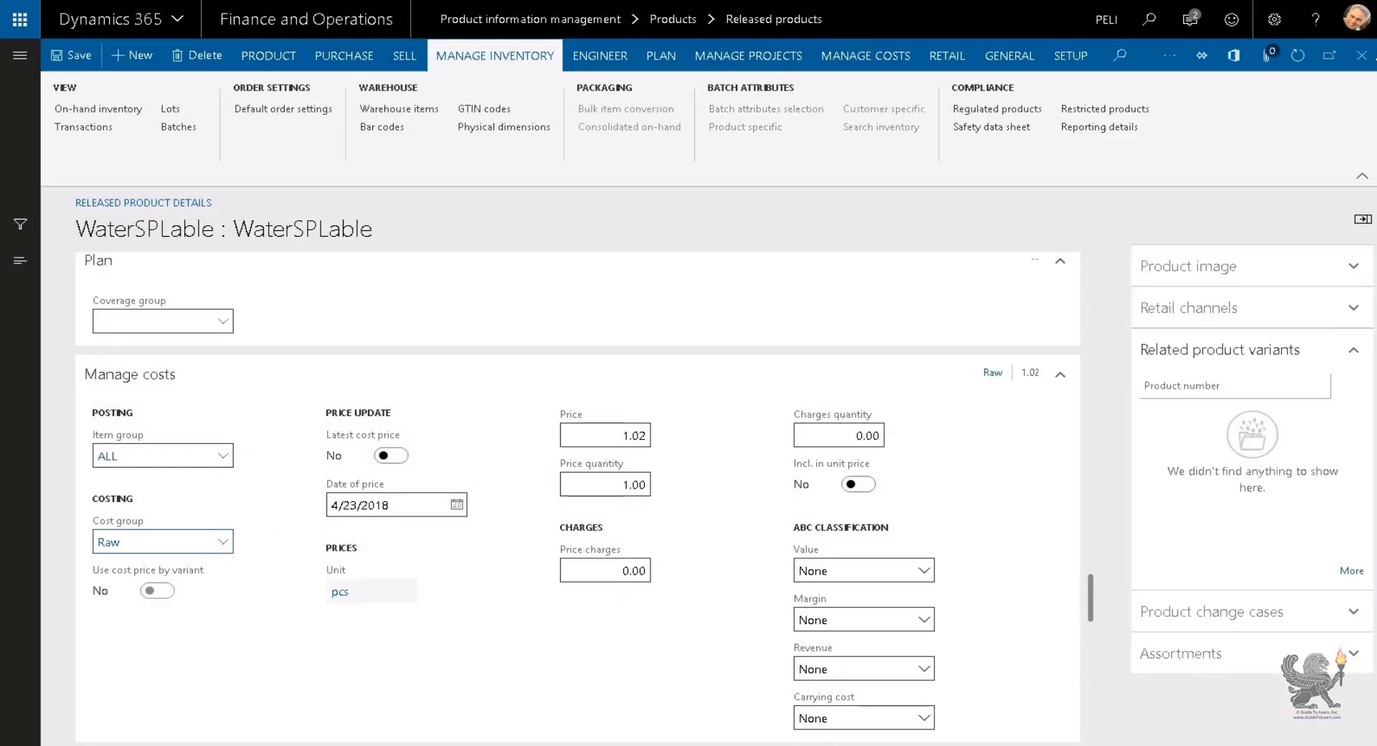
Step: Start another new released product of type Item and set its subtype to Product master
left_click(128, 66)
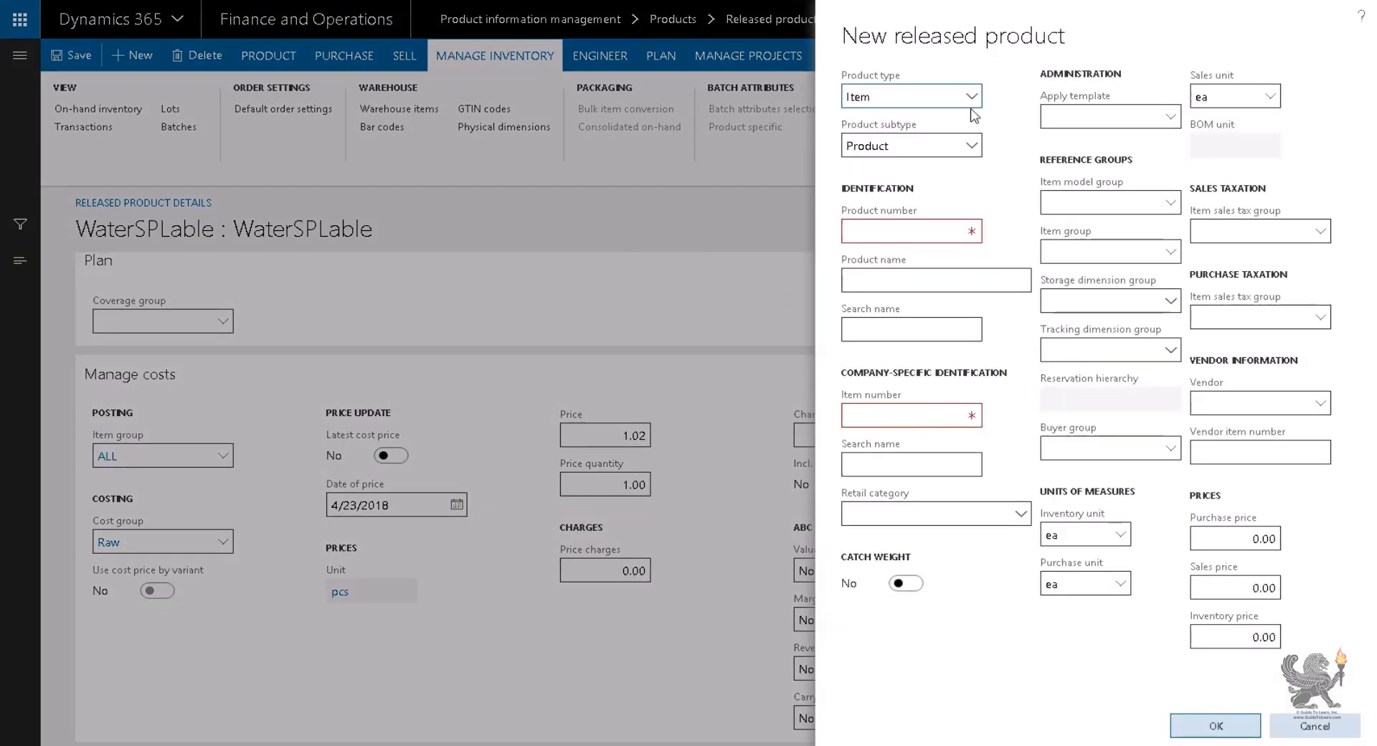
left_click(970, 108)
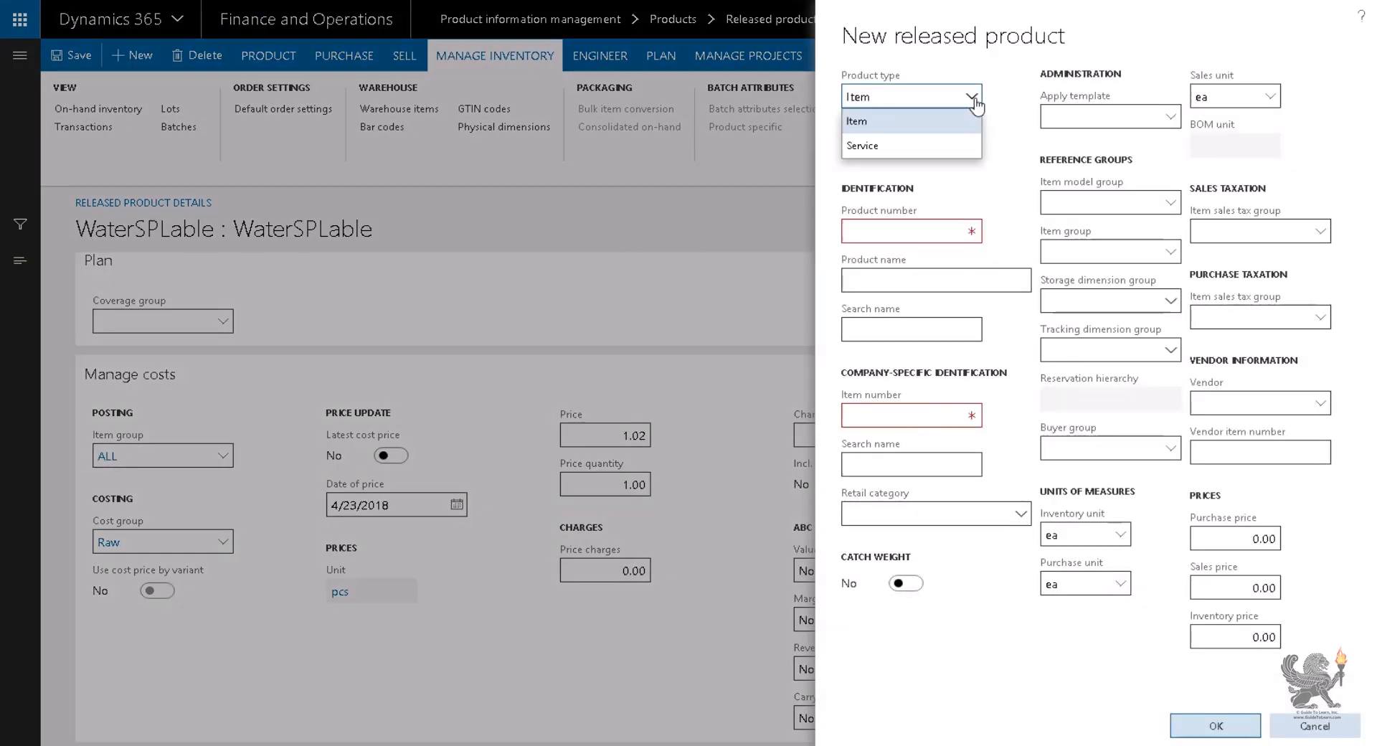
left_click(924, 145)
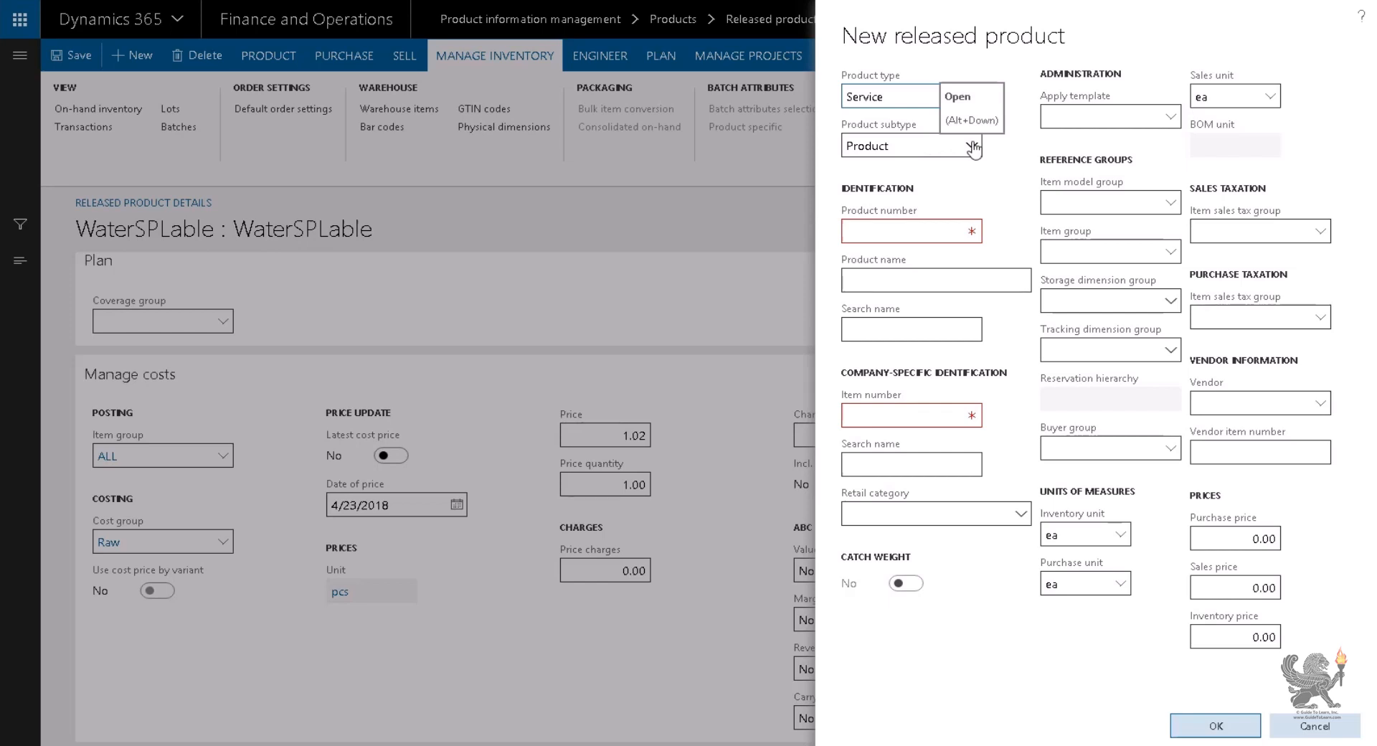
left_click(928, 93)
left_click(932, 121)
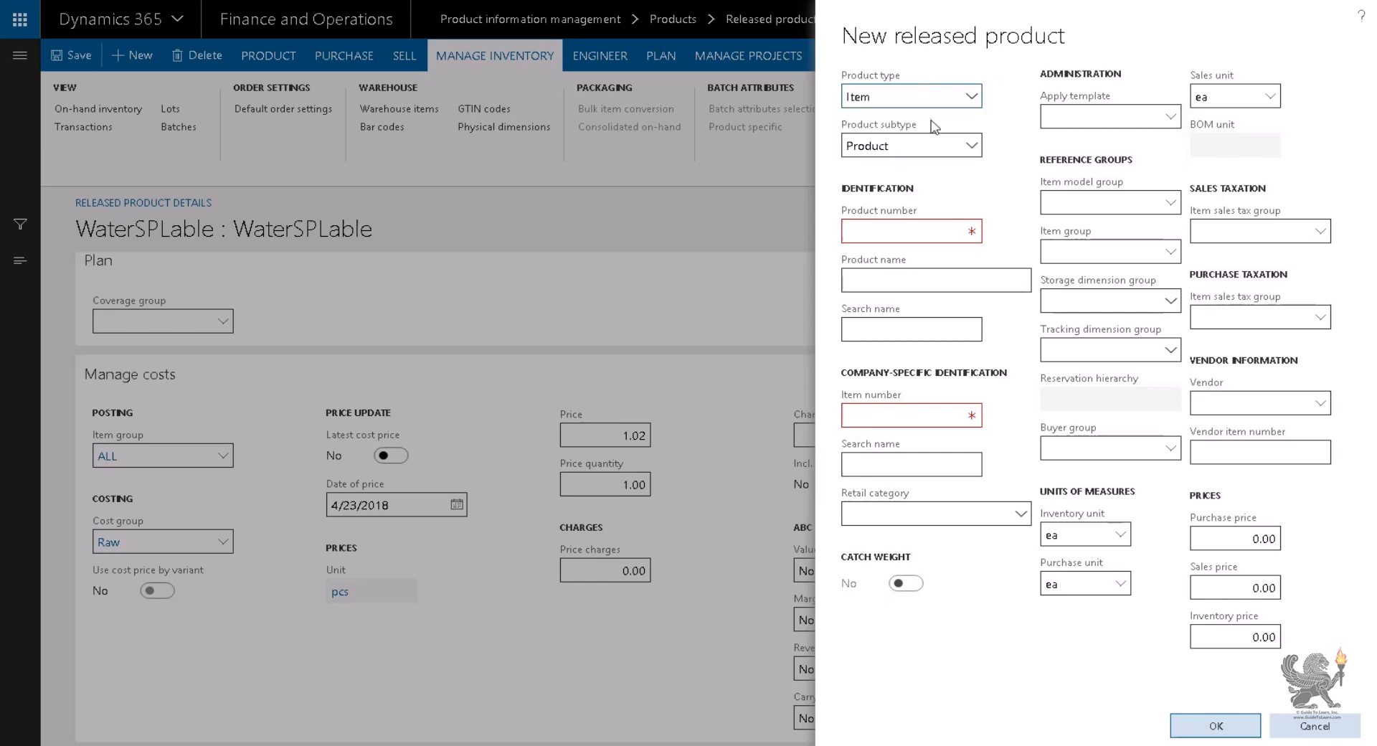
left_click(971, 148)
left_click(933, 195)
Step: Enter Water as the new product master's product number and product name
left_click(953, 228)
type("Water")
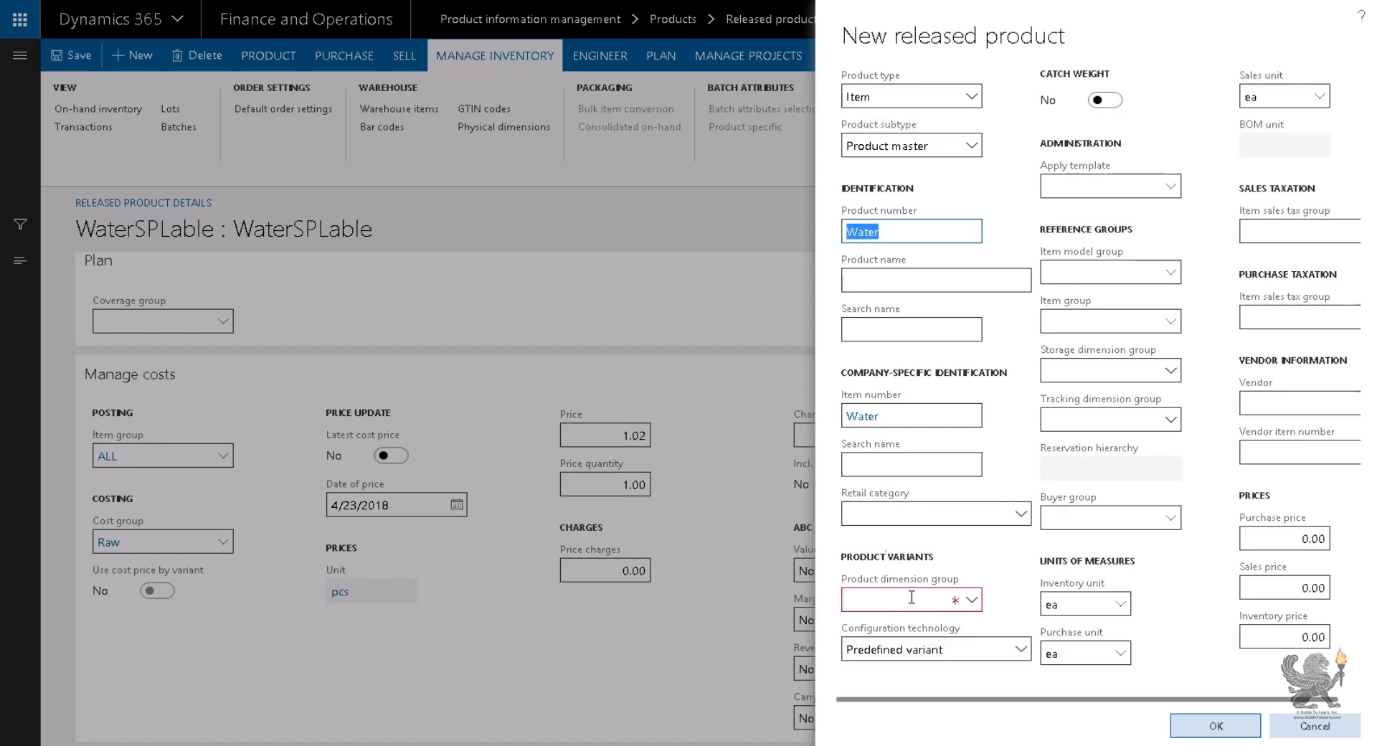
left_click(890, 282)
type("Water")
key("Tab")
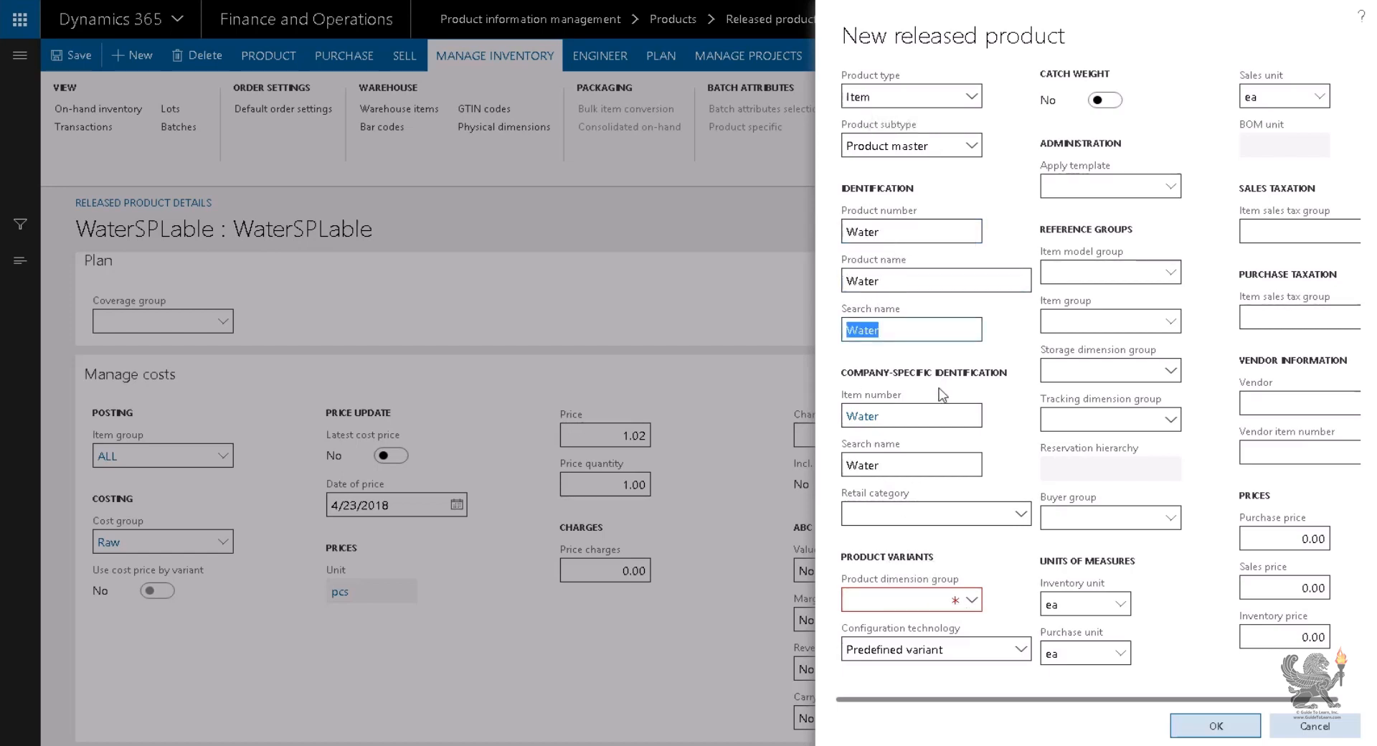
Step: Choose product dimension group Config for Water and view the group's details
left_click(972, 600)
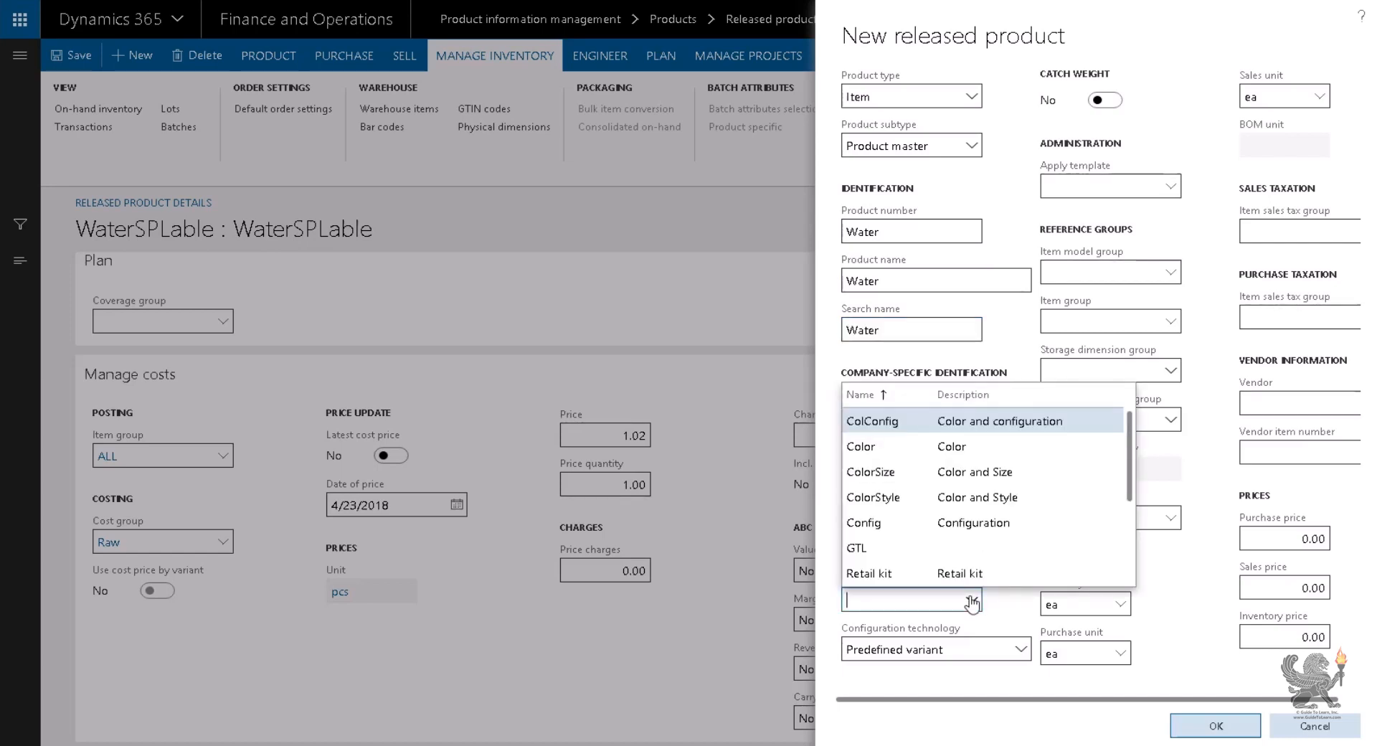
left_click(968, 522)
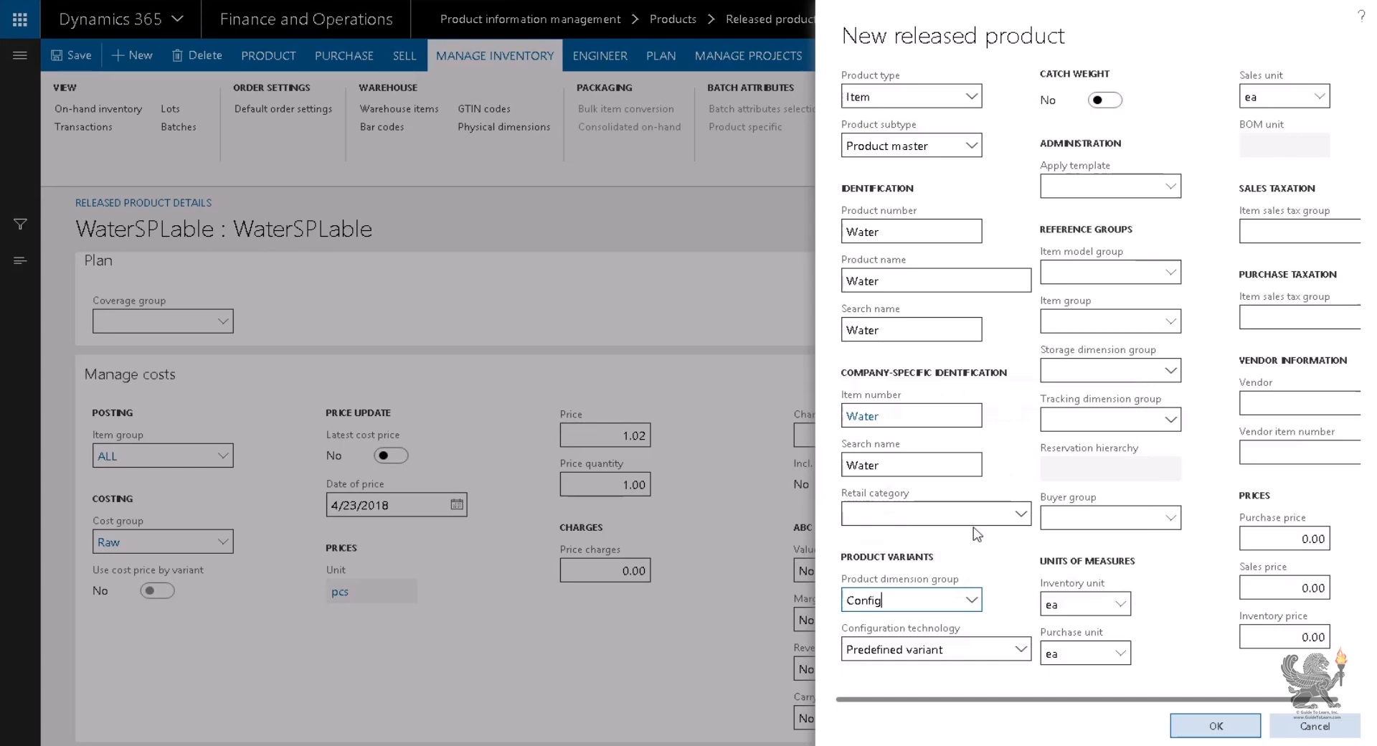
right_click(971, 597)
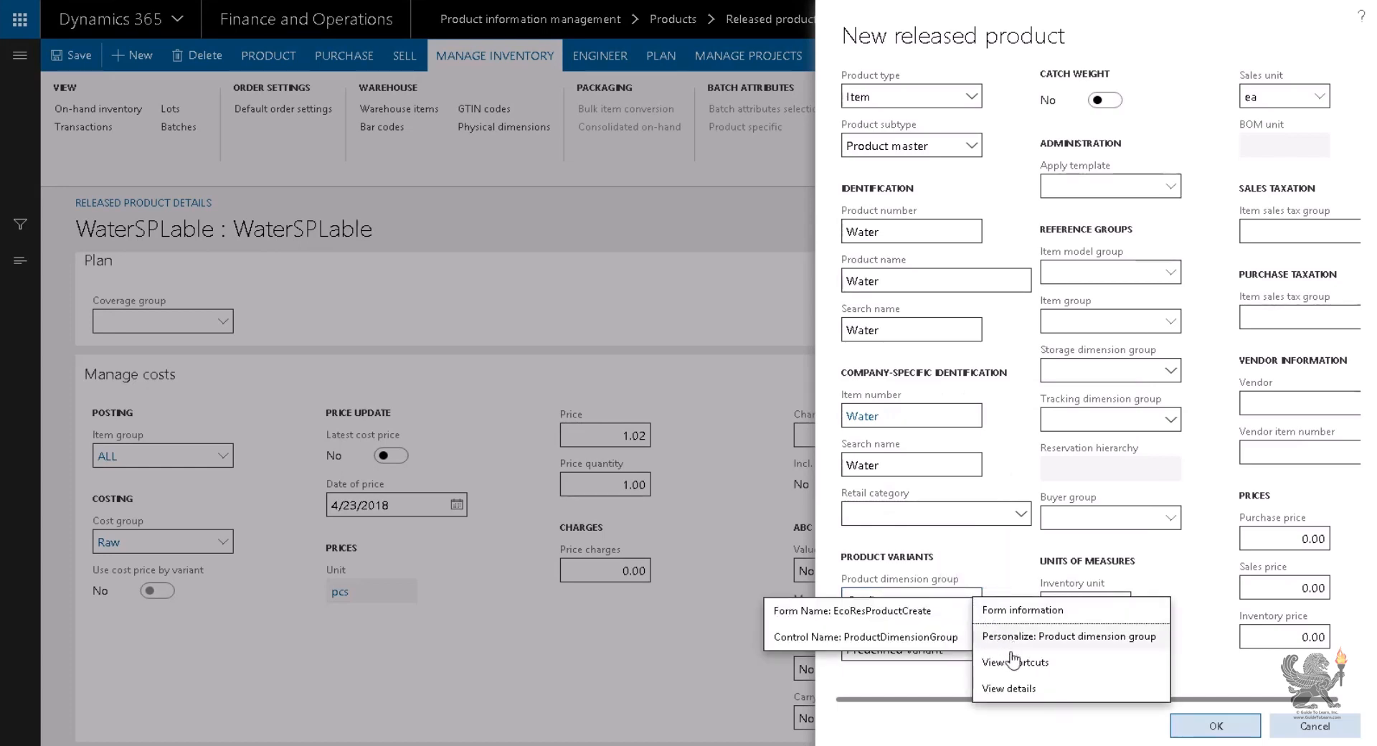
left_click(1018, 688)
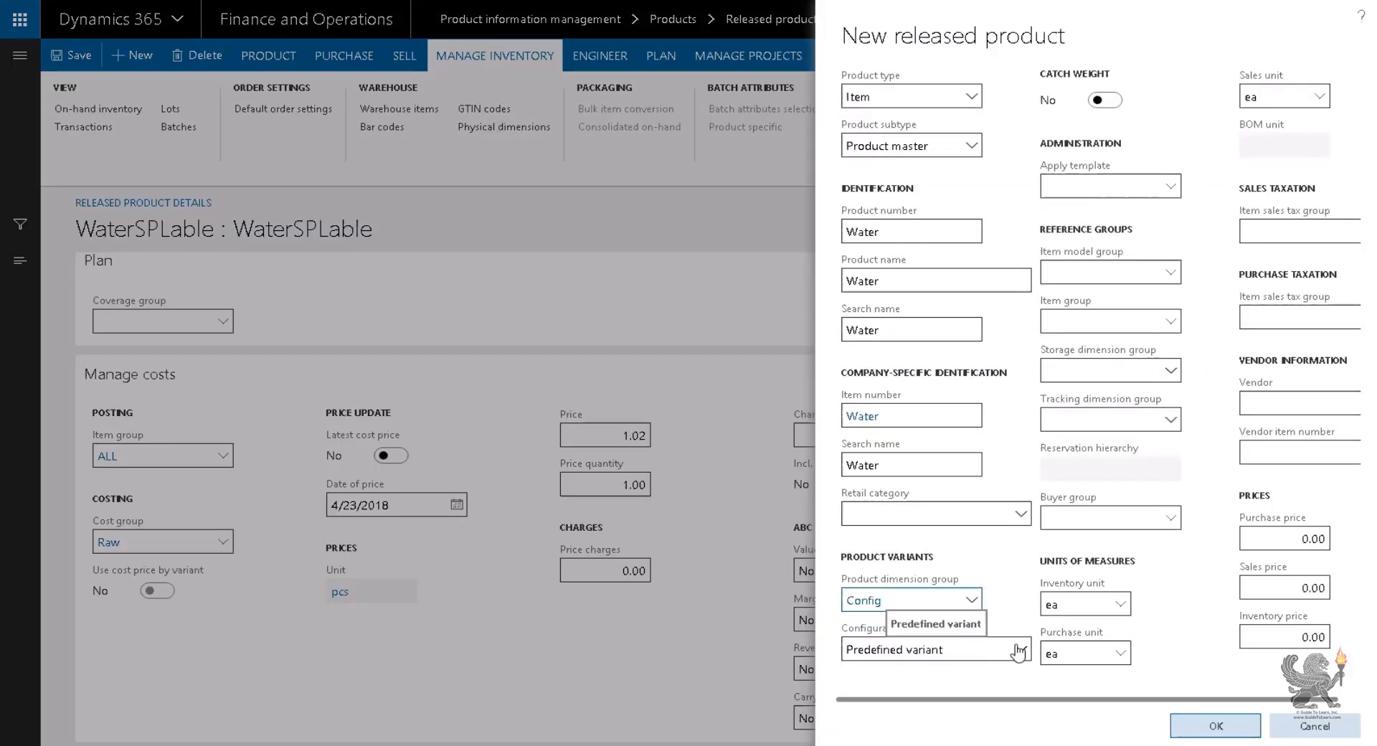
Step: Set Water's configuration technology to Dimension-based configuration and apply the Water2 template
left_click(1019, 651)
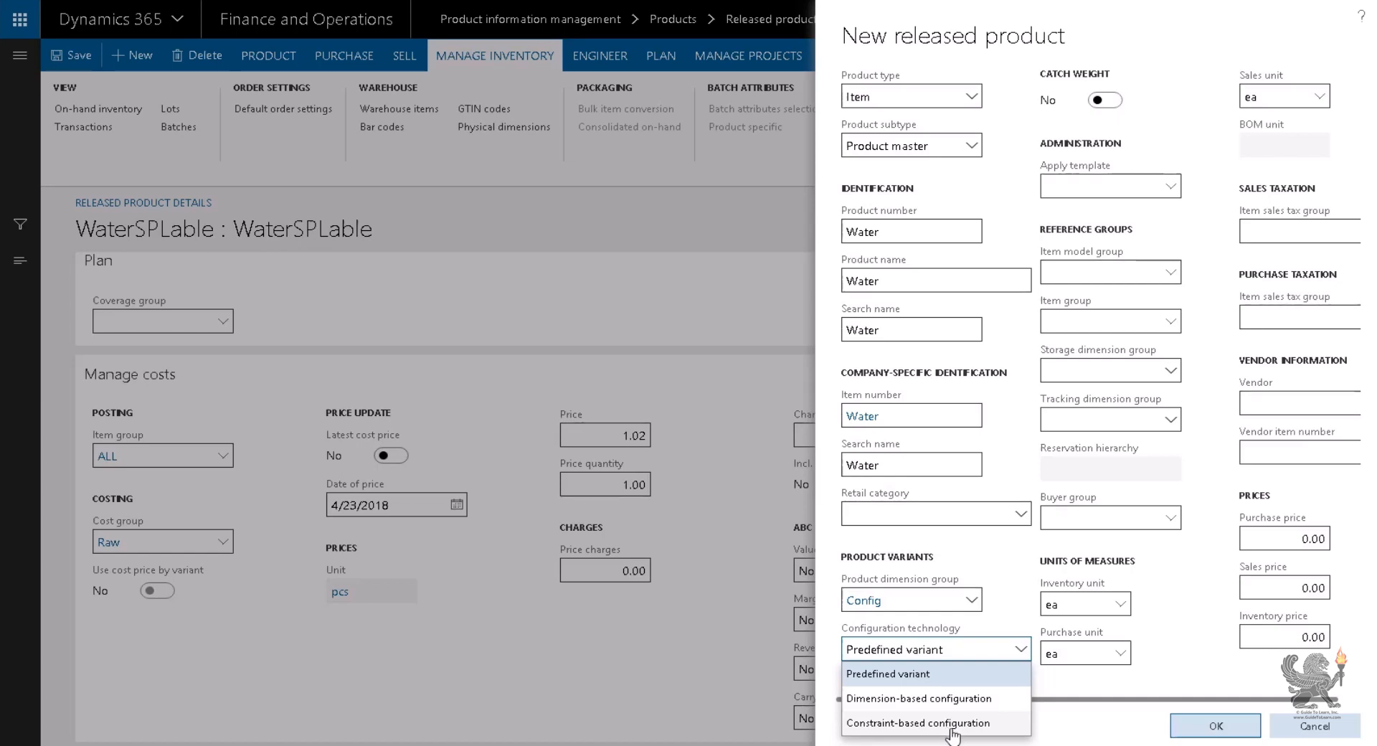
left_click(983, 698)
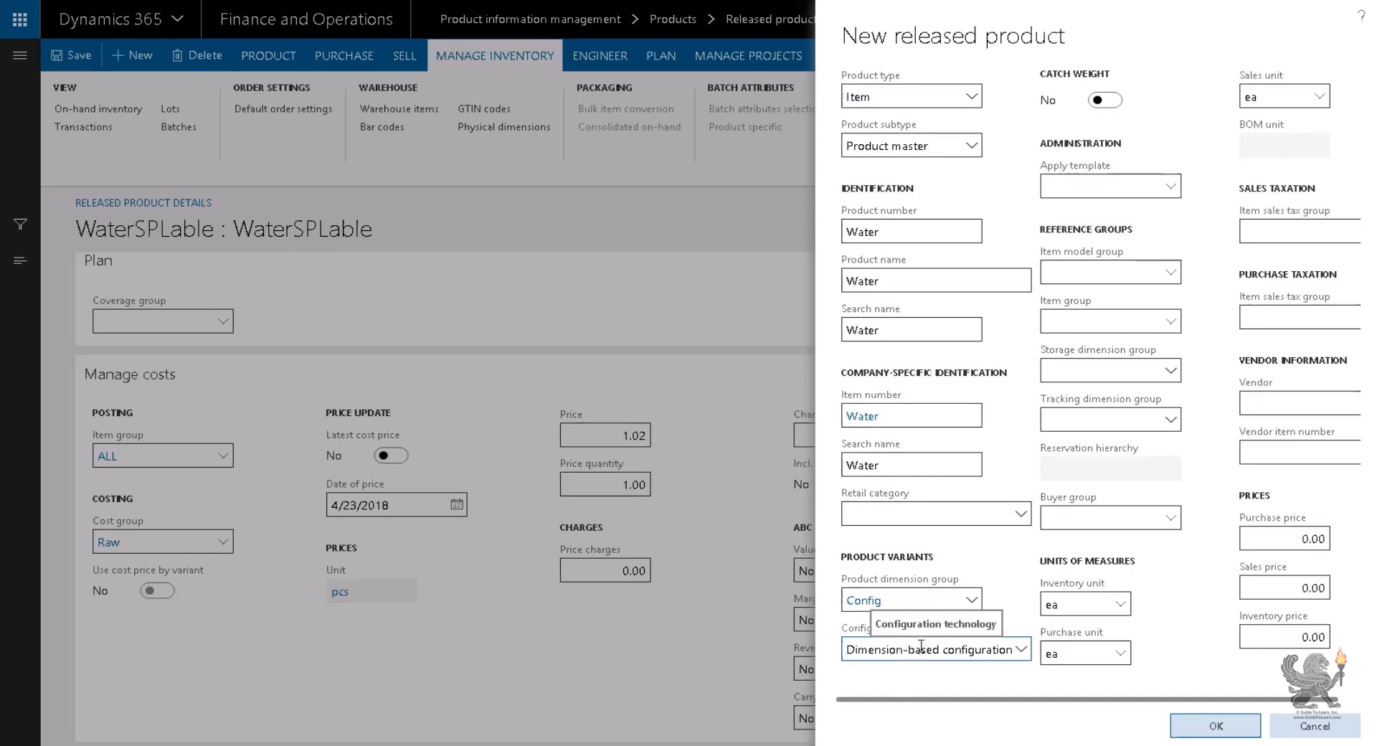
left_click(1171, 187)
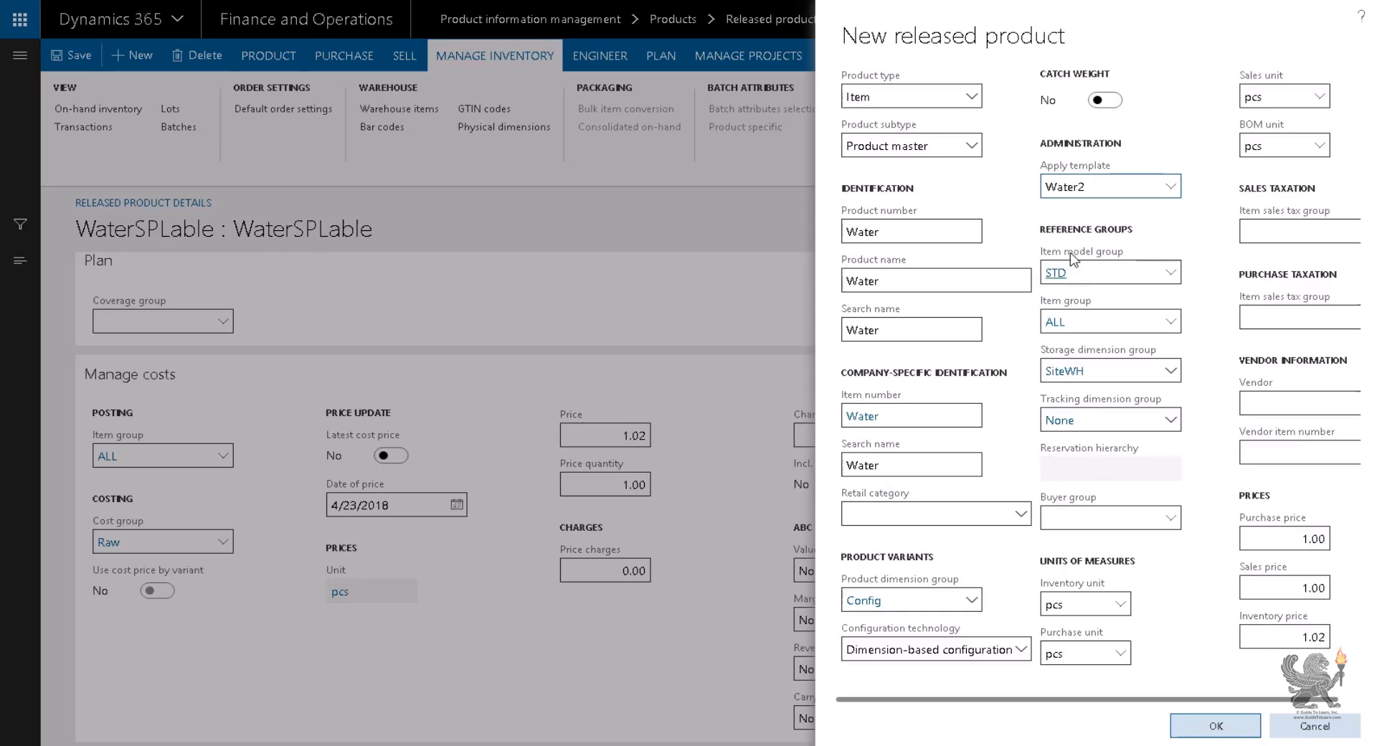
Step: Choose tracking dimension group BatchSeria for Water and review the group's batch and serial number dimensions
left_click(1173, 422)
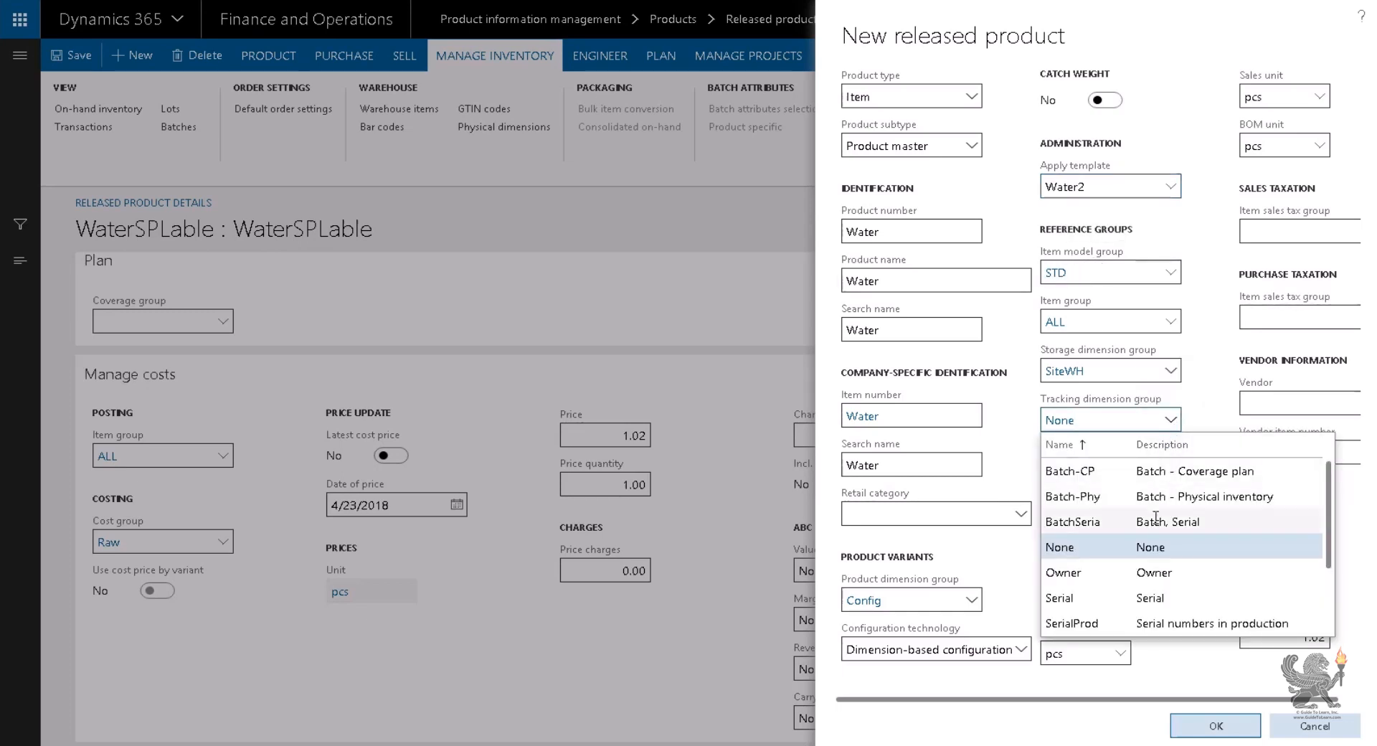
left_click(1156, 517)
right_click(1172, 421)
left_click(1197, 512)
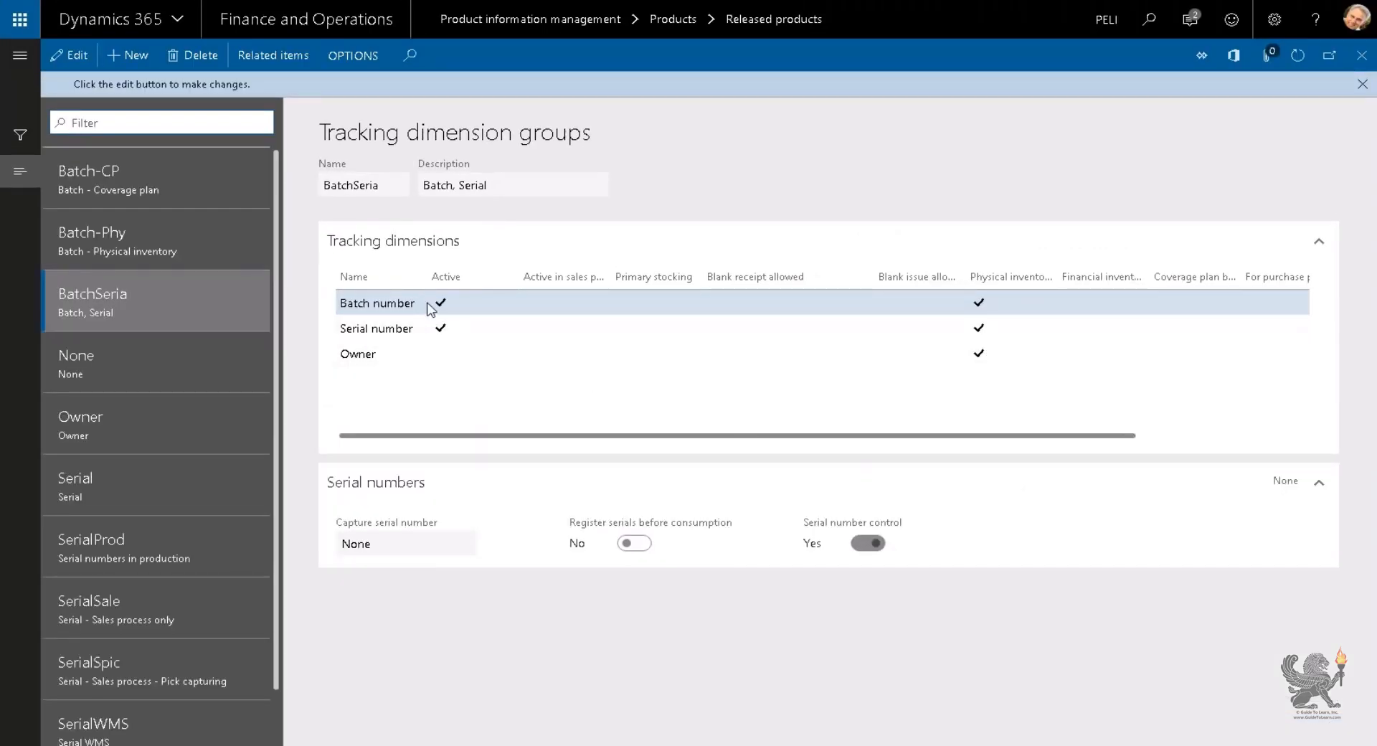
left_click(424, 328)
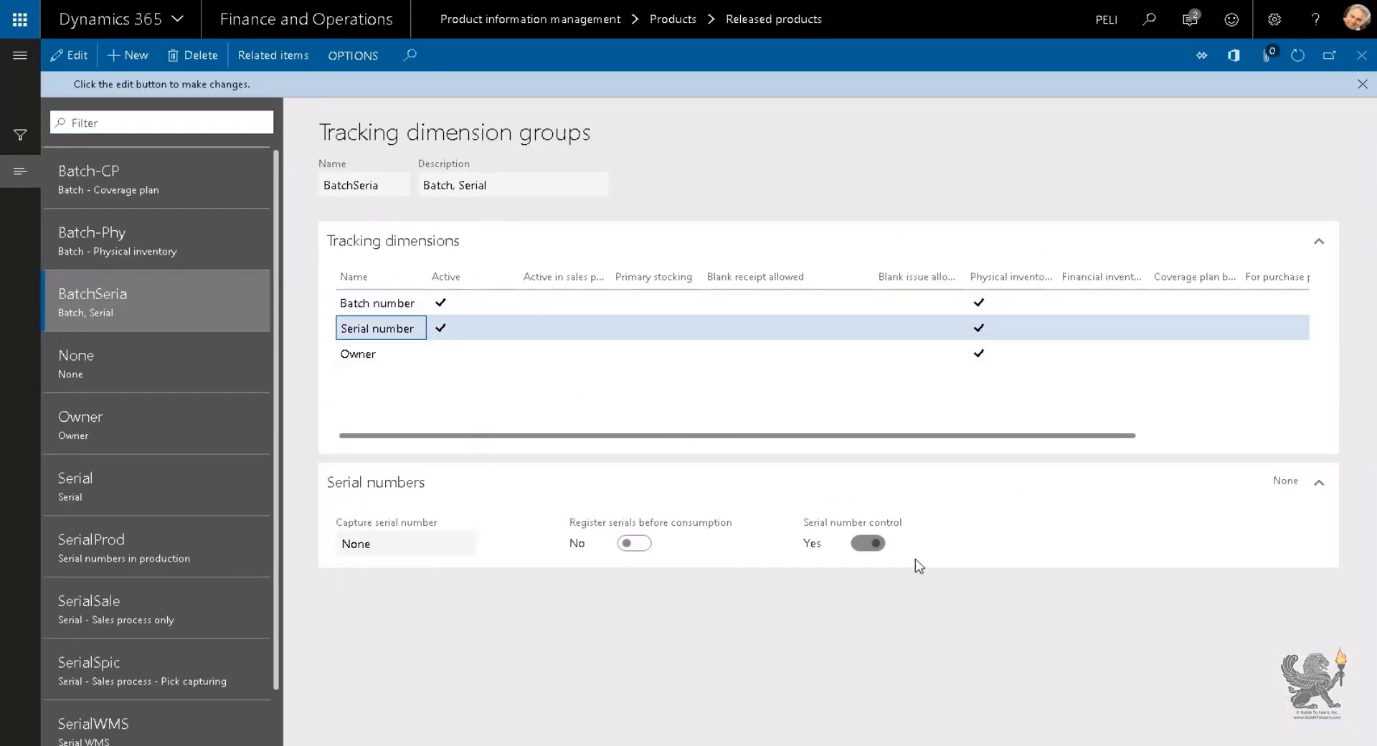
left_click(1362, 84)
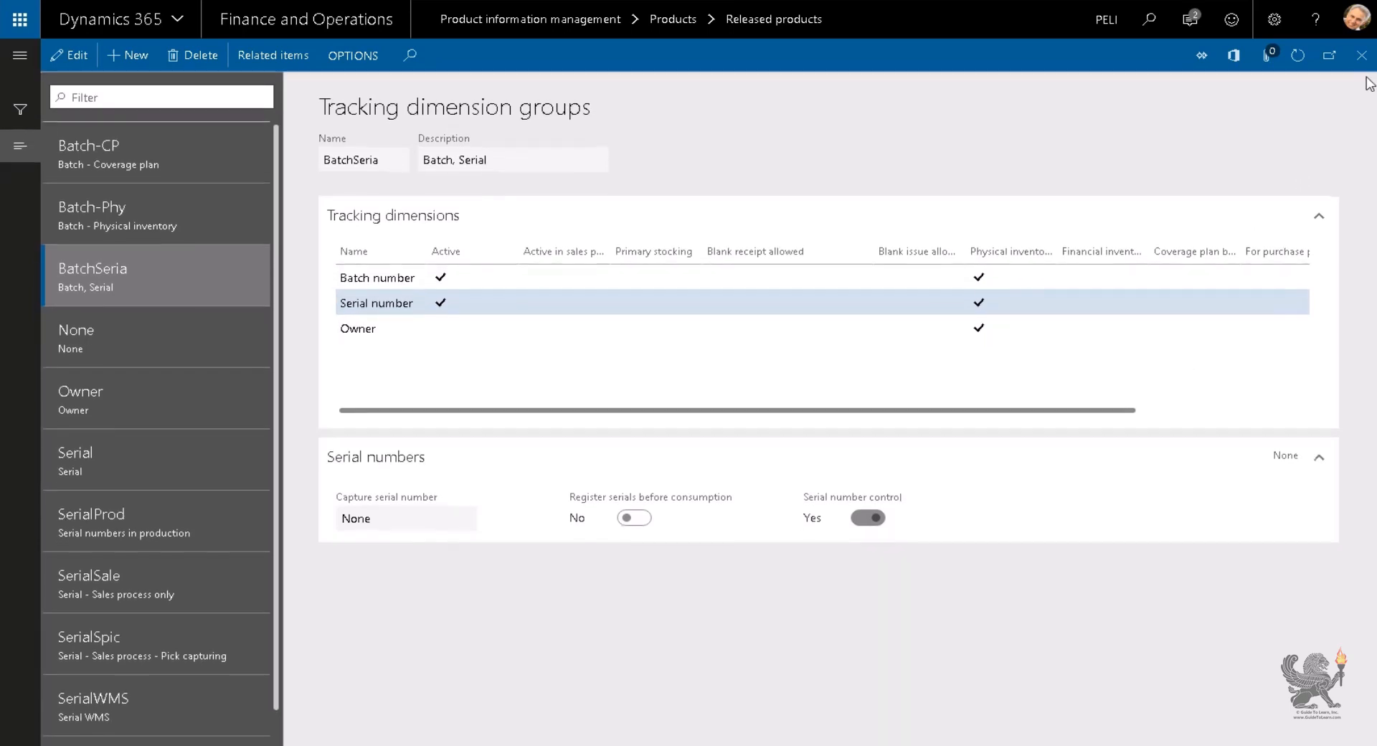
left_click(1361, 55)
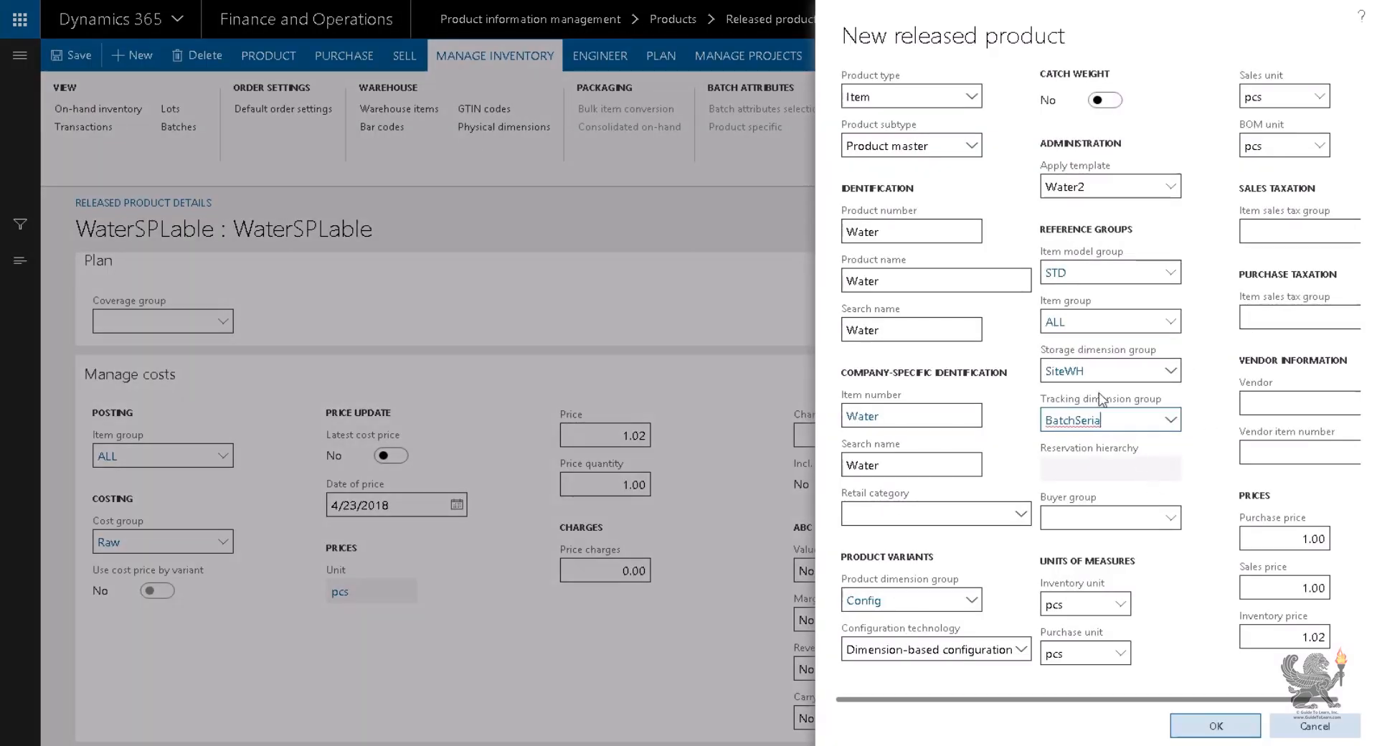
Step: Set Water's inventory, purchase, sales and BOM units to Bottle and create the product
left_click(1087, 607)
type("bot")
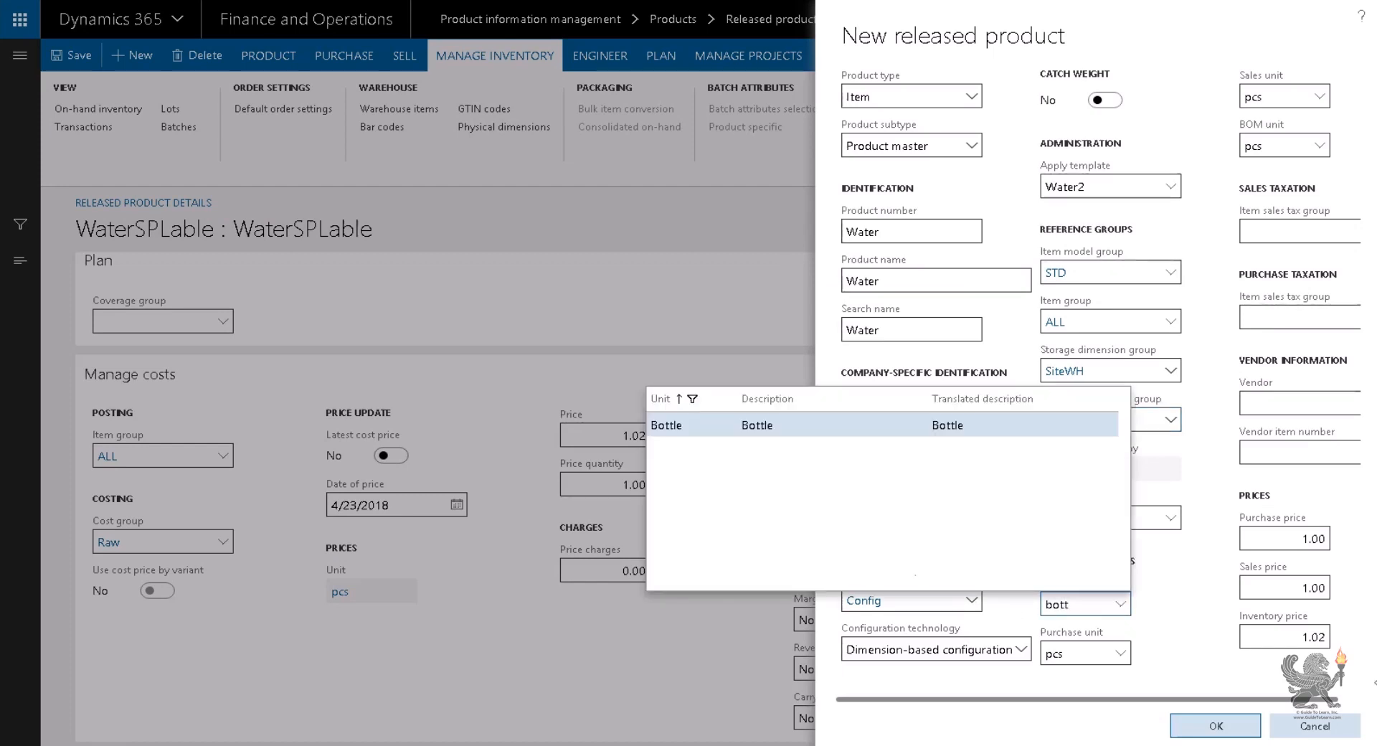
type("t")
left_click(939, 426)
key("ctrl+c")
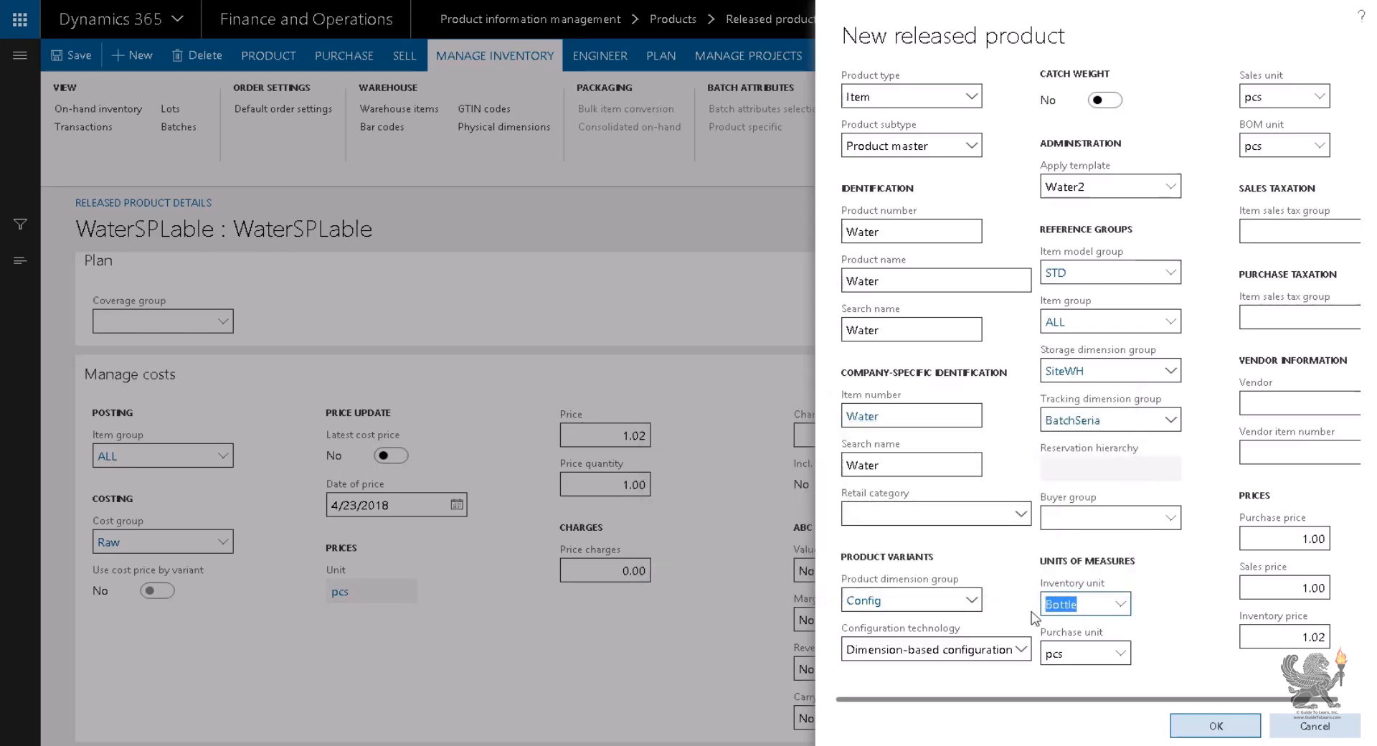
left_click(1093, 654)
key("ctrl+v")
key("Tab")
key("ctrl+v")
key("Tab")
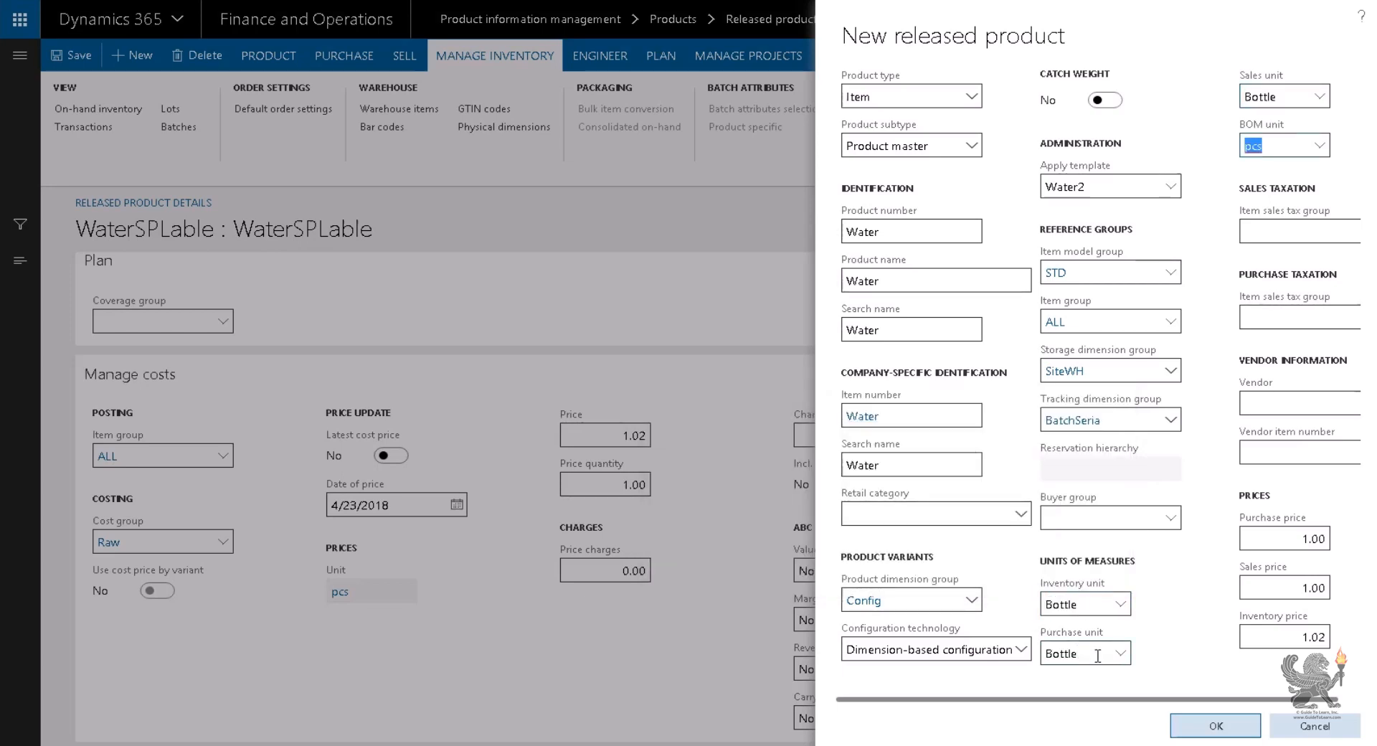
key("ctrl+v")
key("Tab")
left_click(940, 645)
left_click(1013, 668)
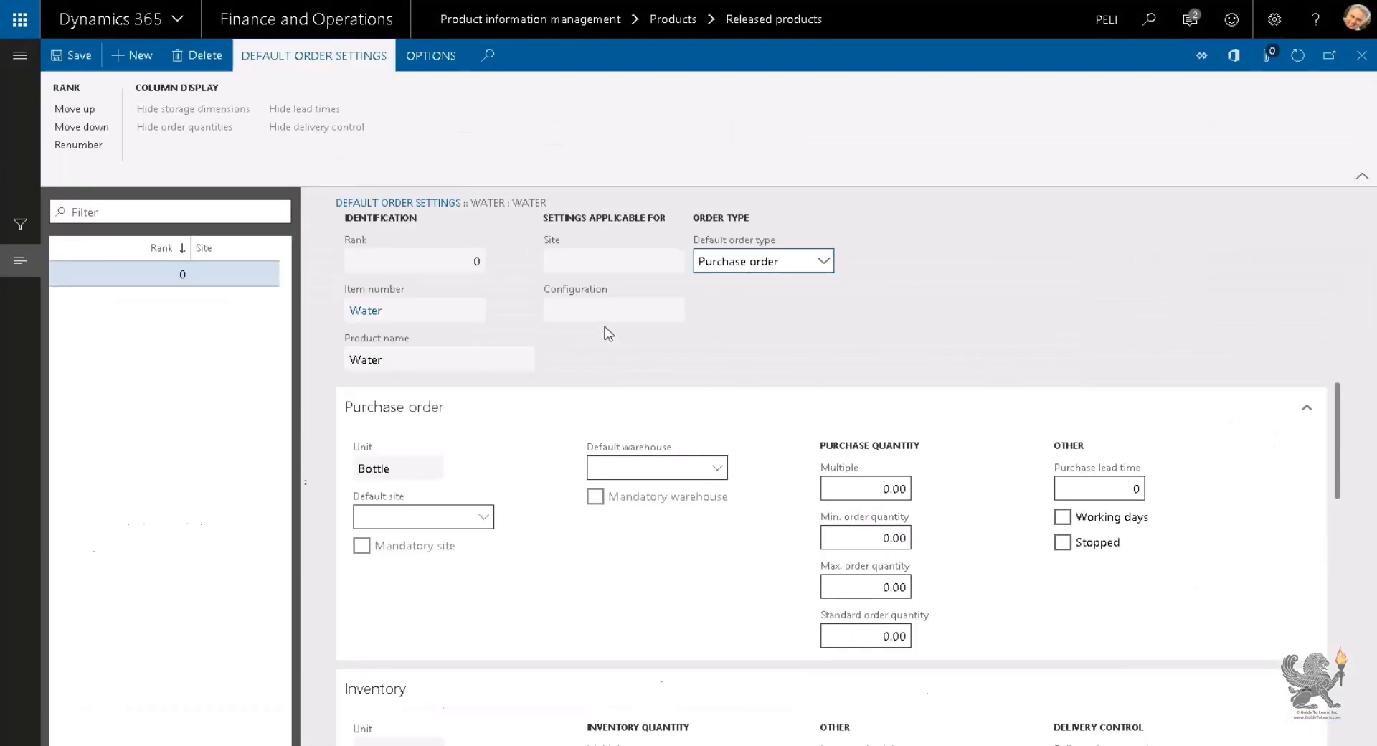
Step: Set Water's default order type to Production and its default purchase order warehouse to 21
left_click(823, 264)
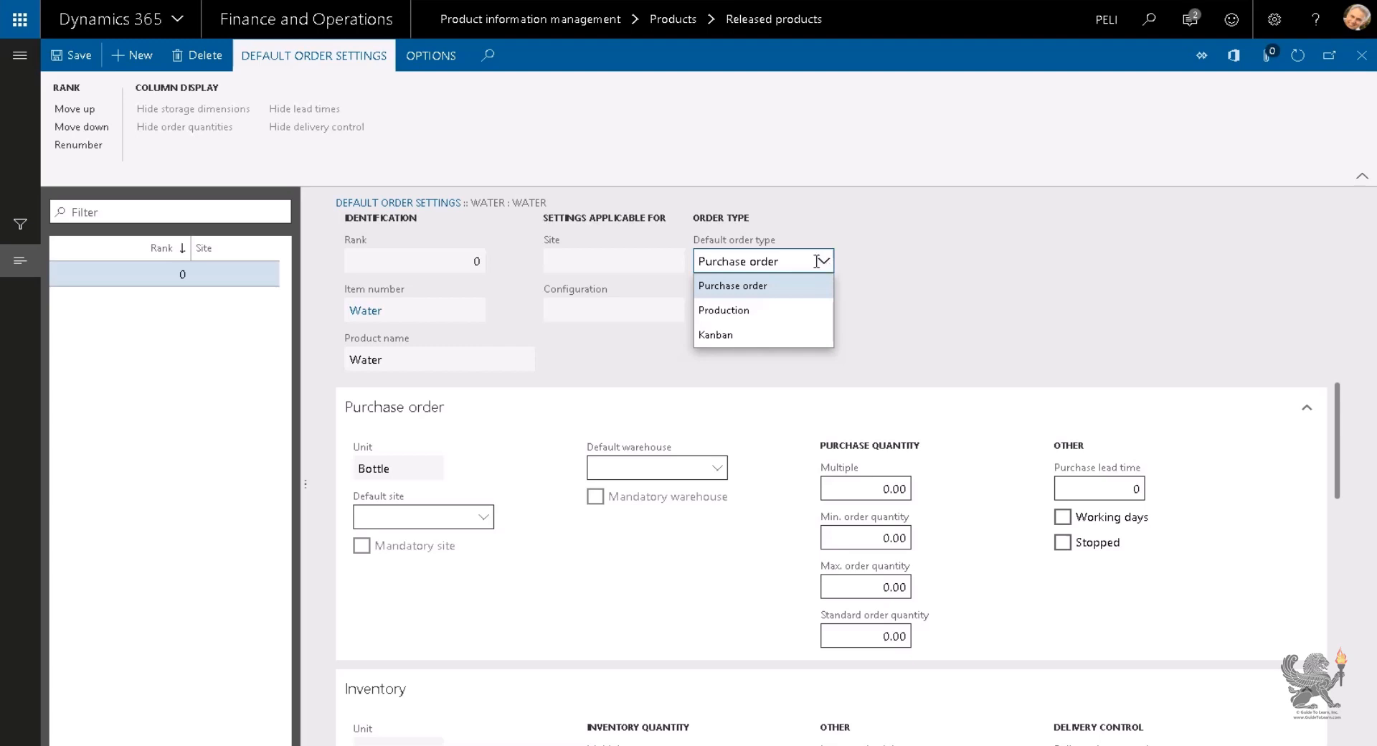
left_click(722, 314)
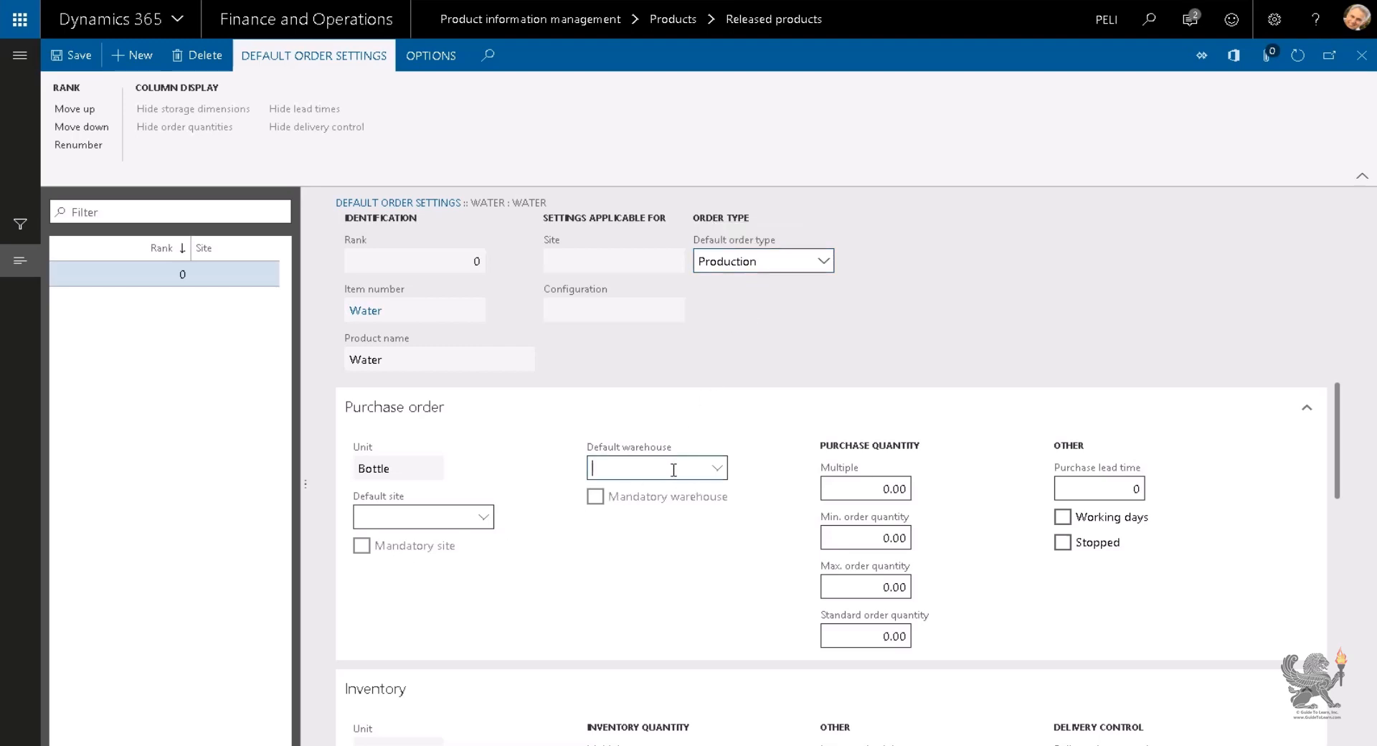
left_click(717, 469)
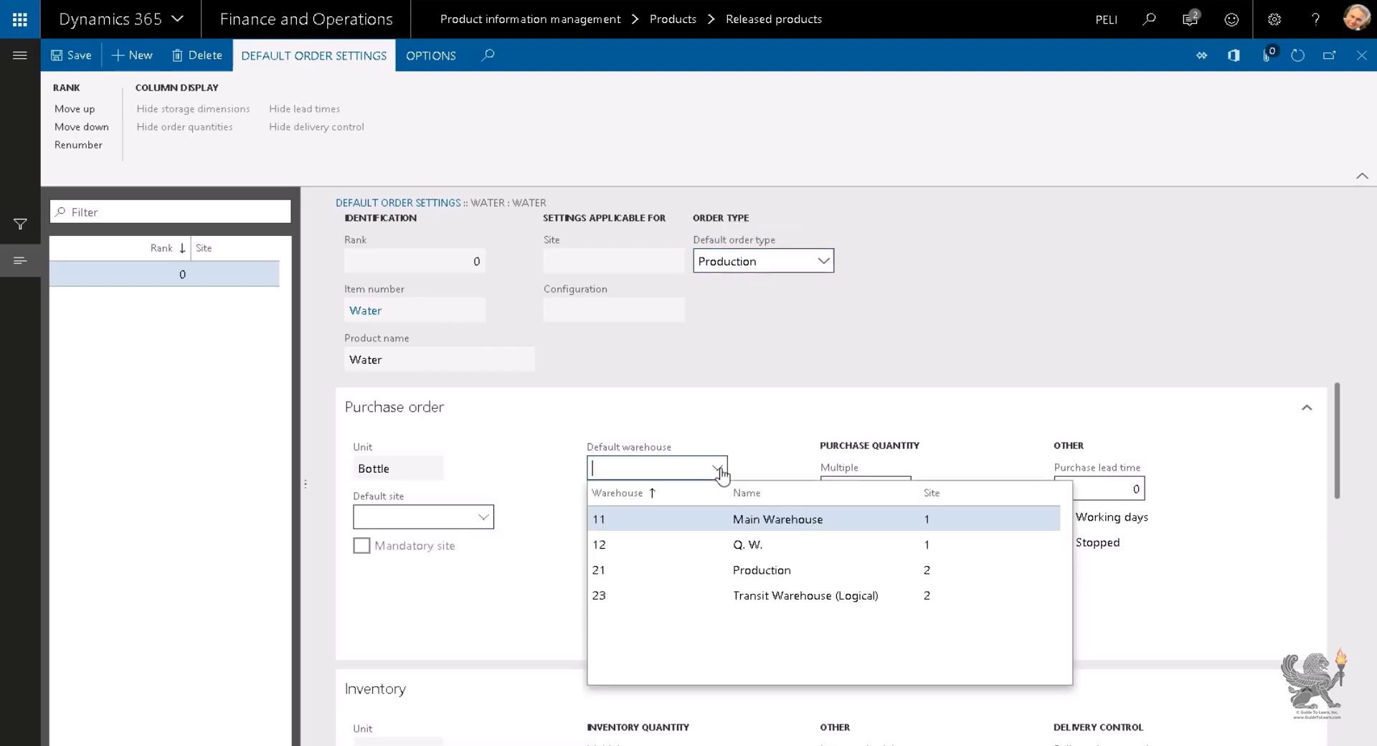
left_click(738, 574)
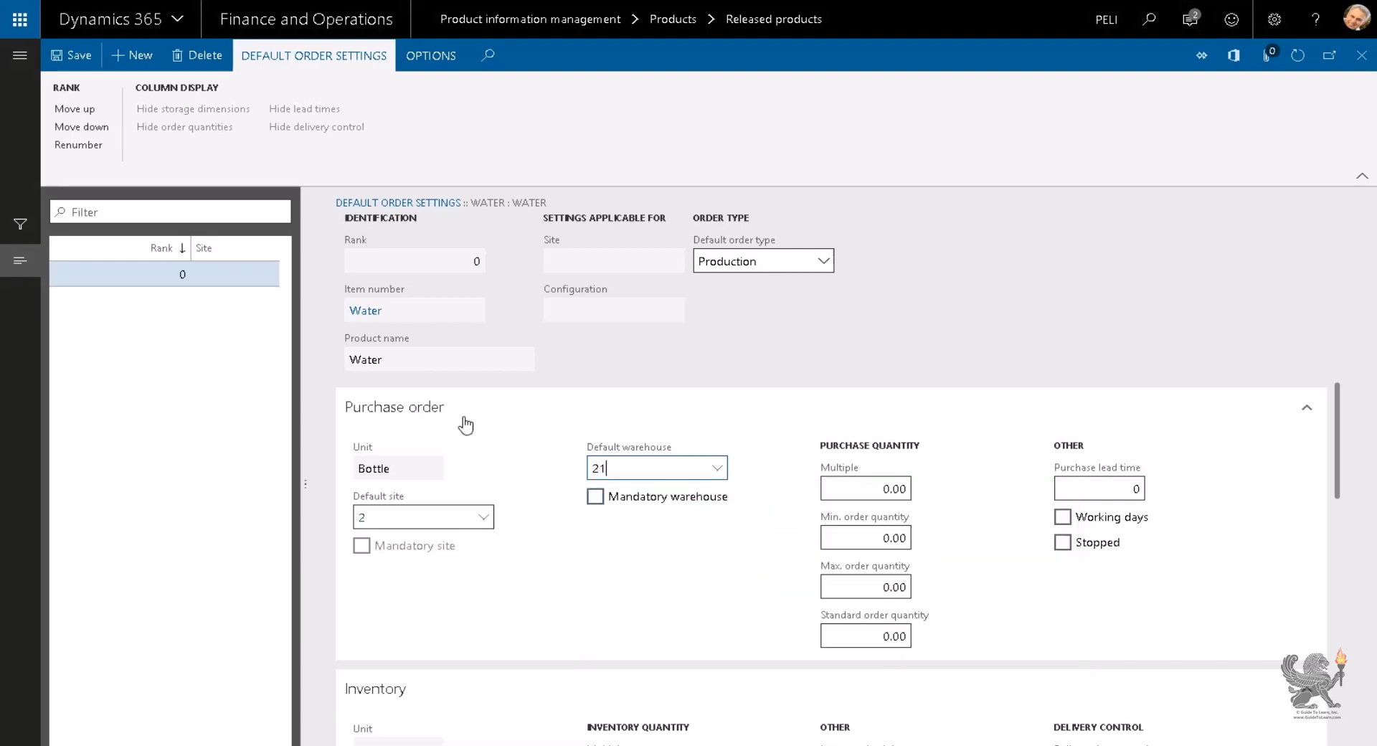
double_click(627, 468)
left_click(379, 406)
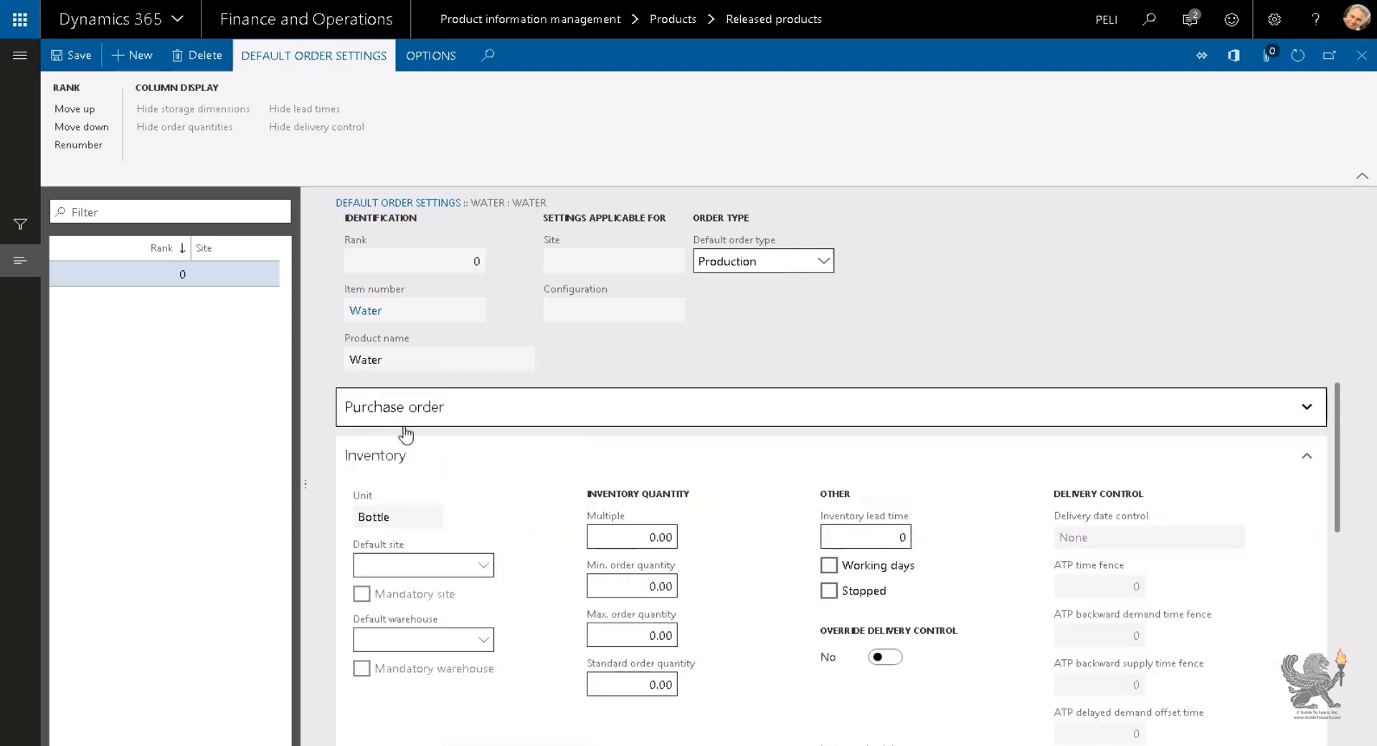
Step: Set Water's default inventory and sales order warehouses to 21 and close the default order settings
left_click(423, 640)
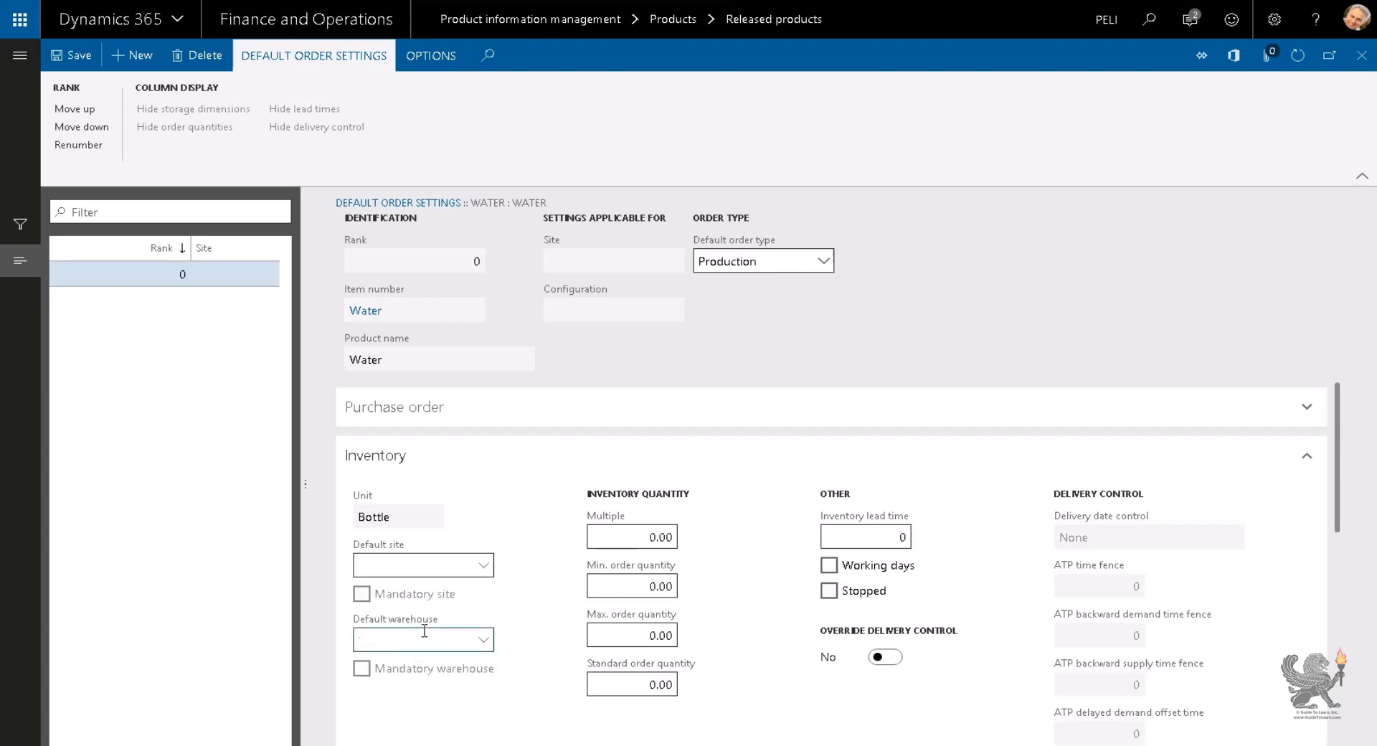
type("21")
key("Tab")
left_click(384, 462)
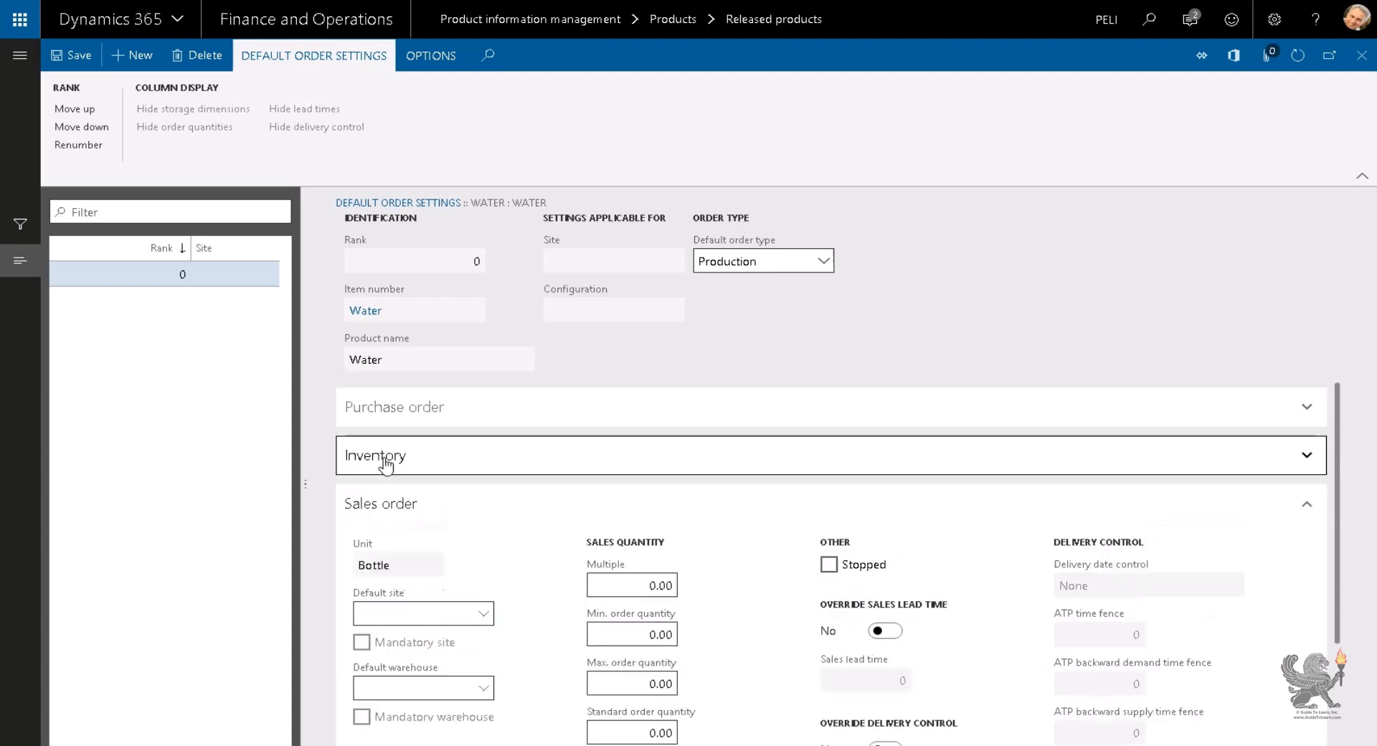
left_click(406, 691)
type("21")
key("Tab")
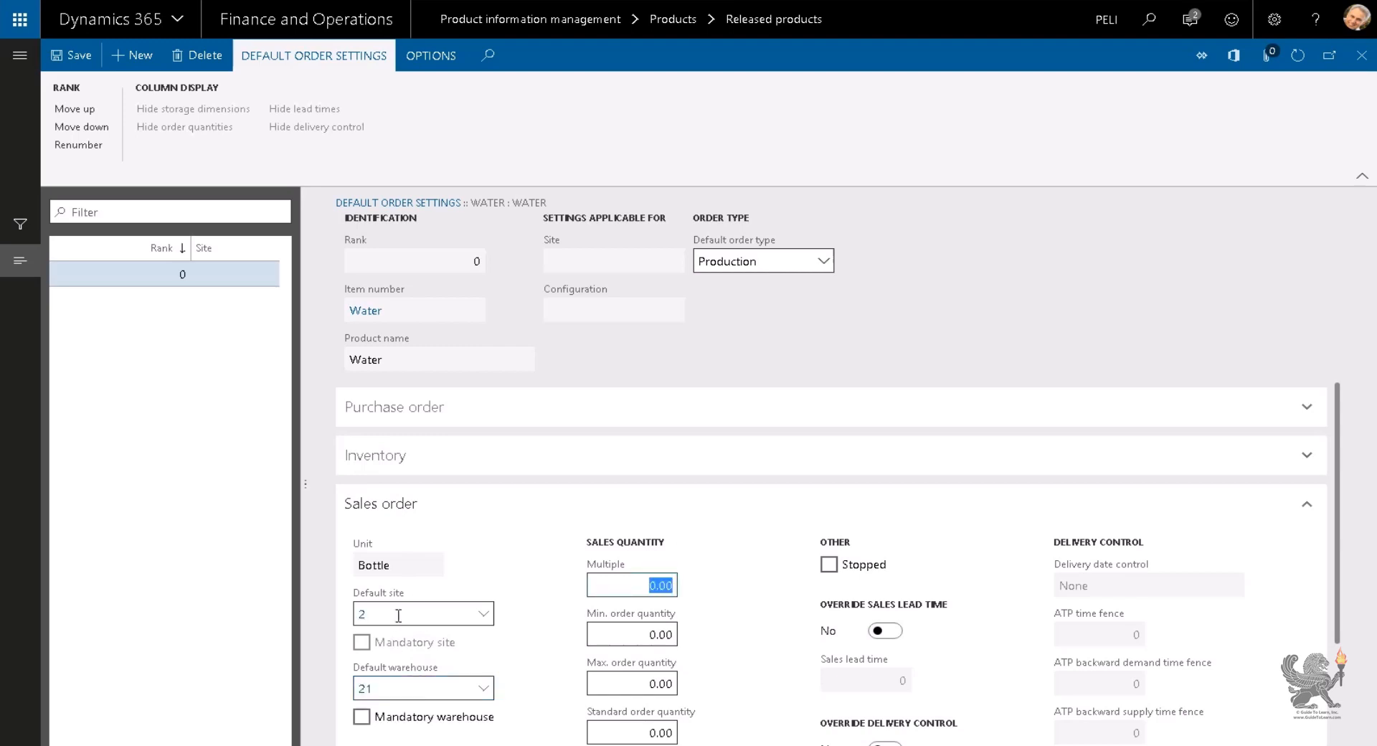
left_click(381, 506)
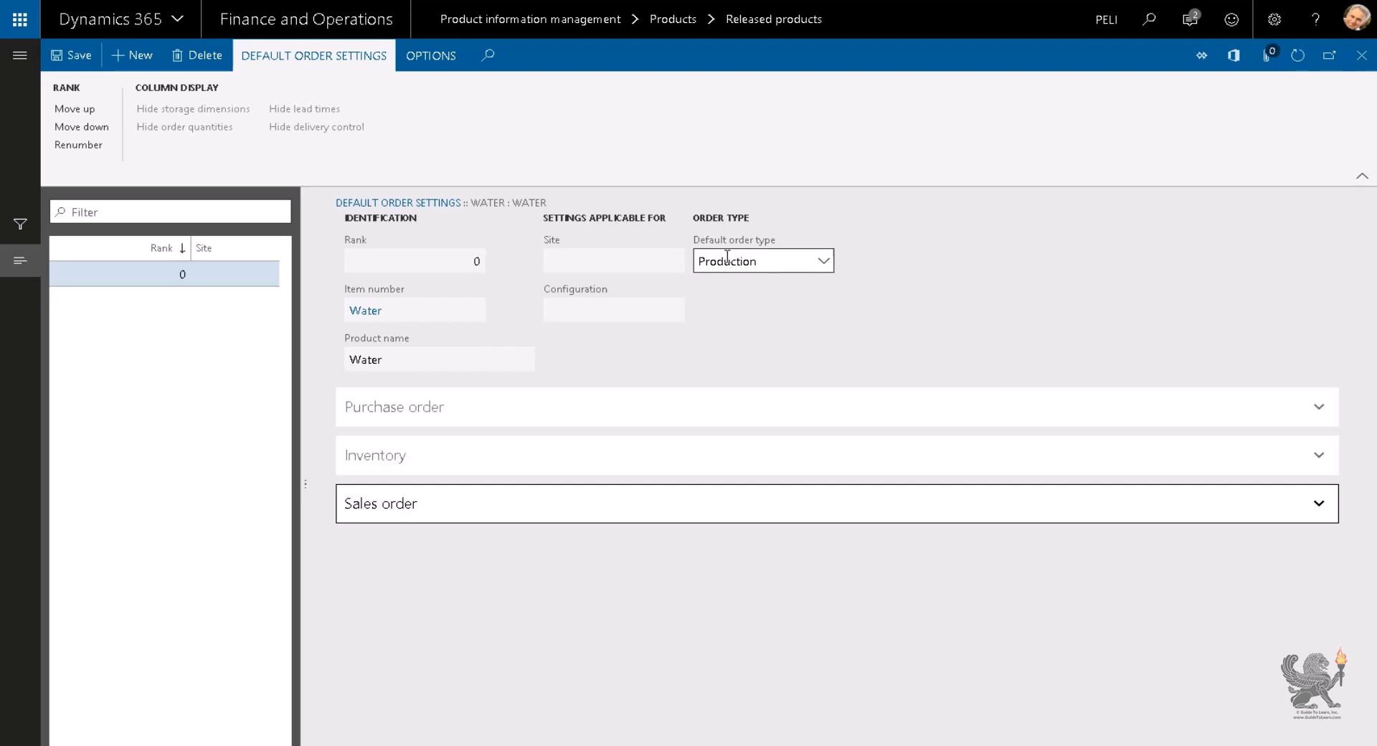
left_click(1362, 57)
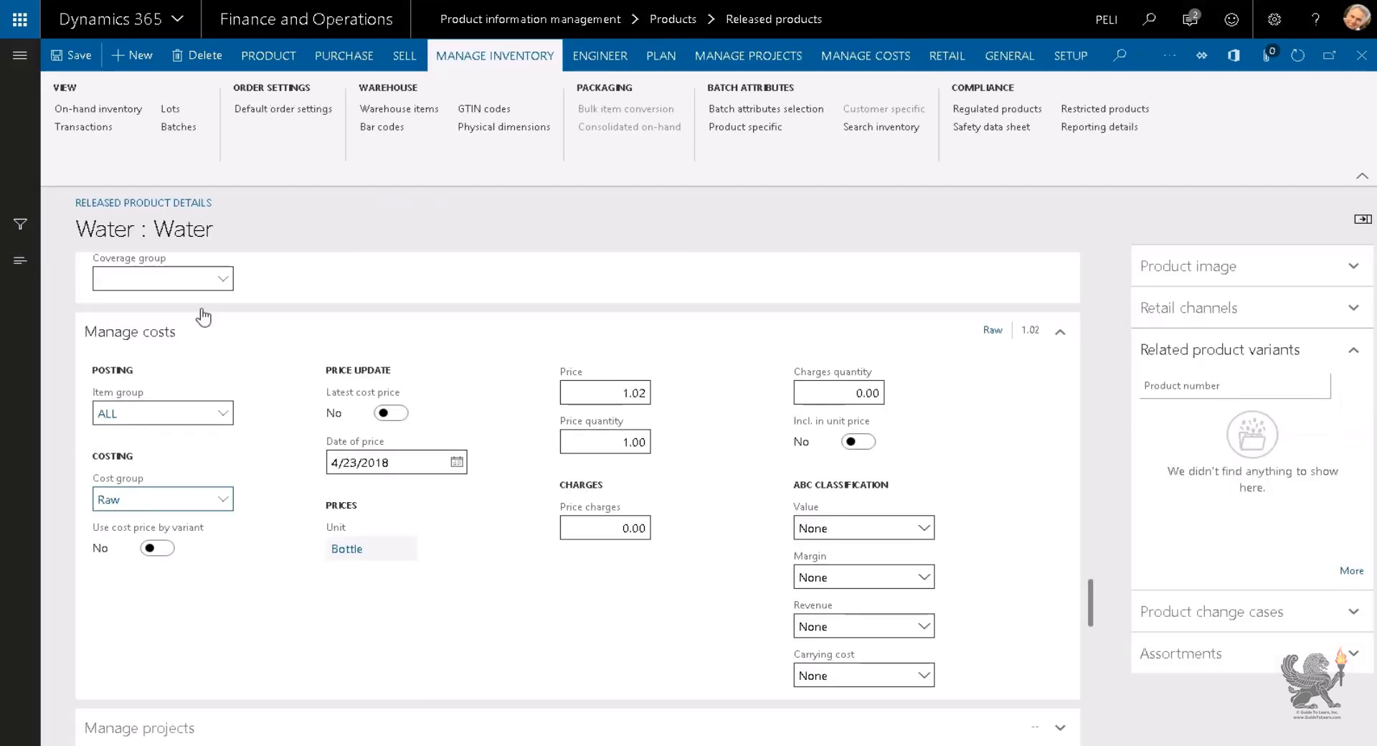
Step: Review the Engineer settings of Water and WaterCap in the released product details and return to Water
left_click(111, 333)
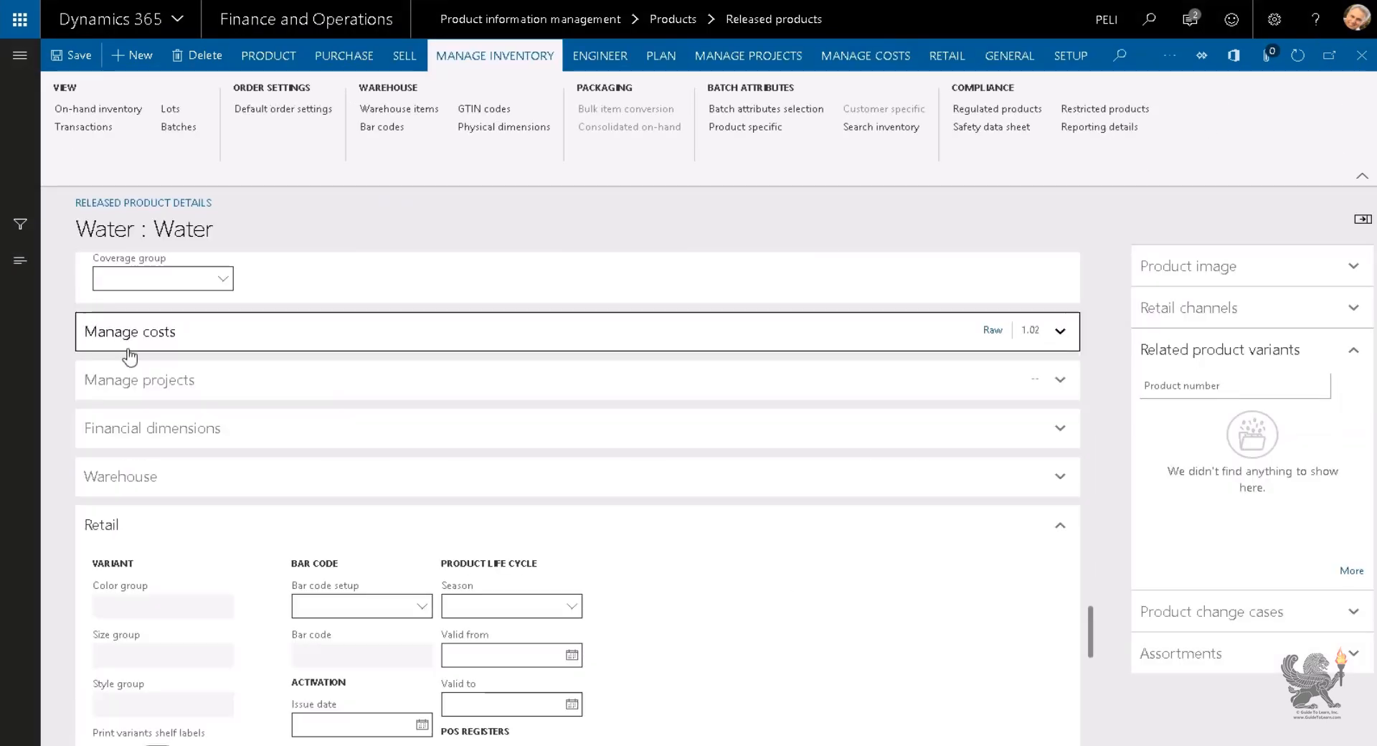
left_click(175, 522)
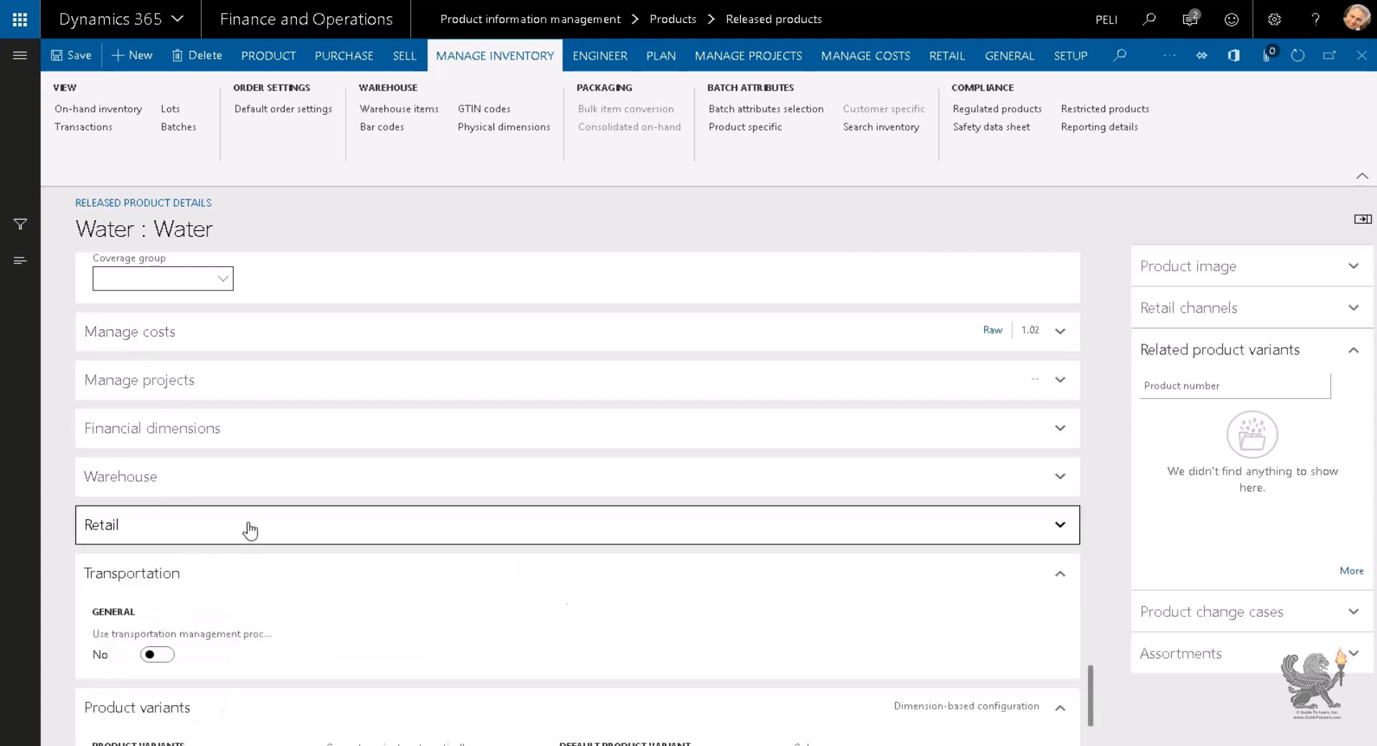
scroll(249, 529, "up", 8)
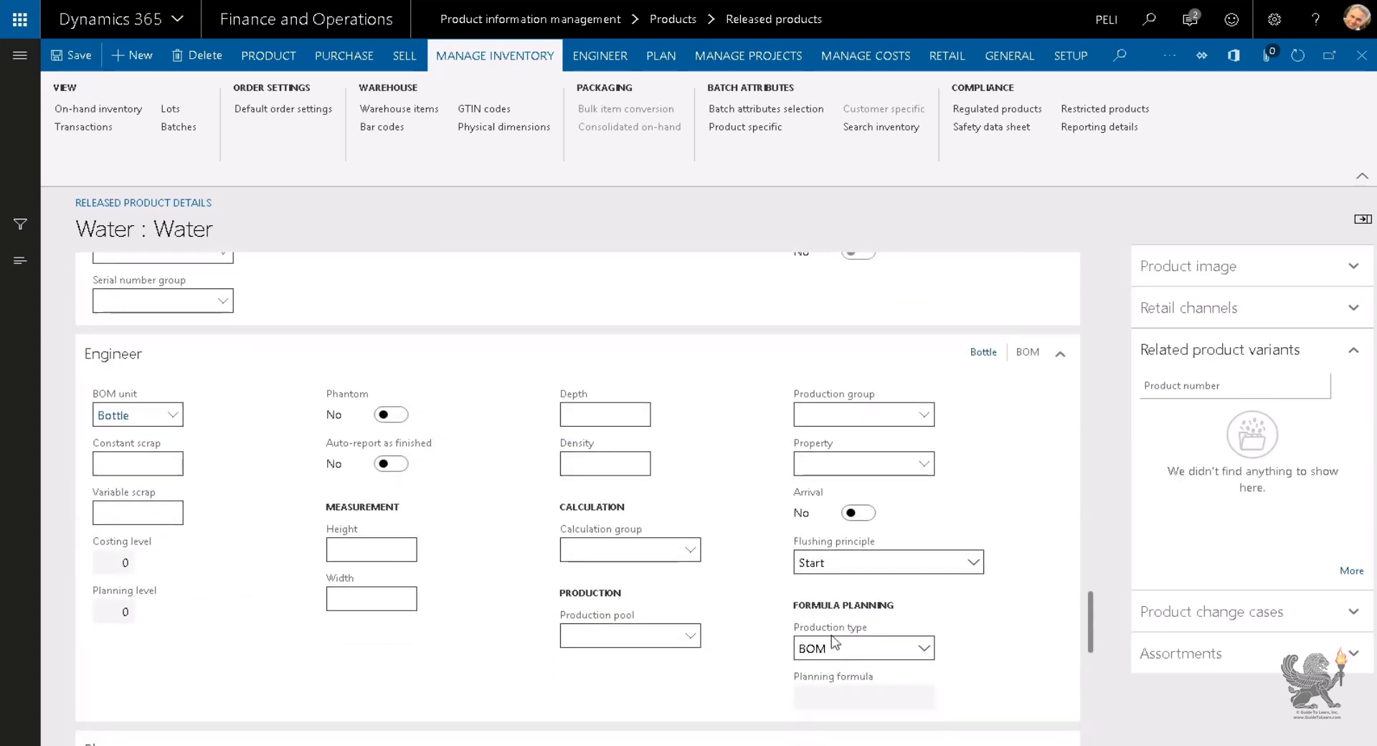
left_click(20, 261)
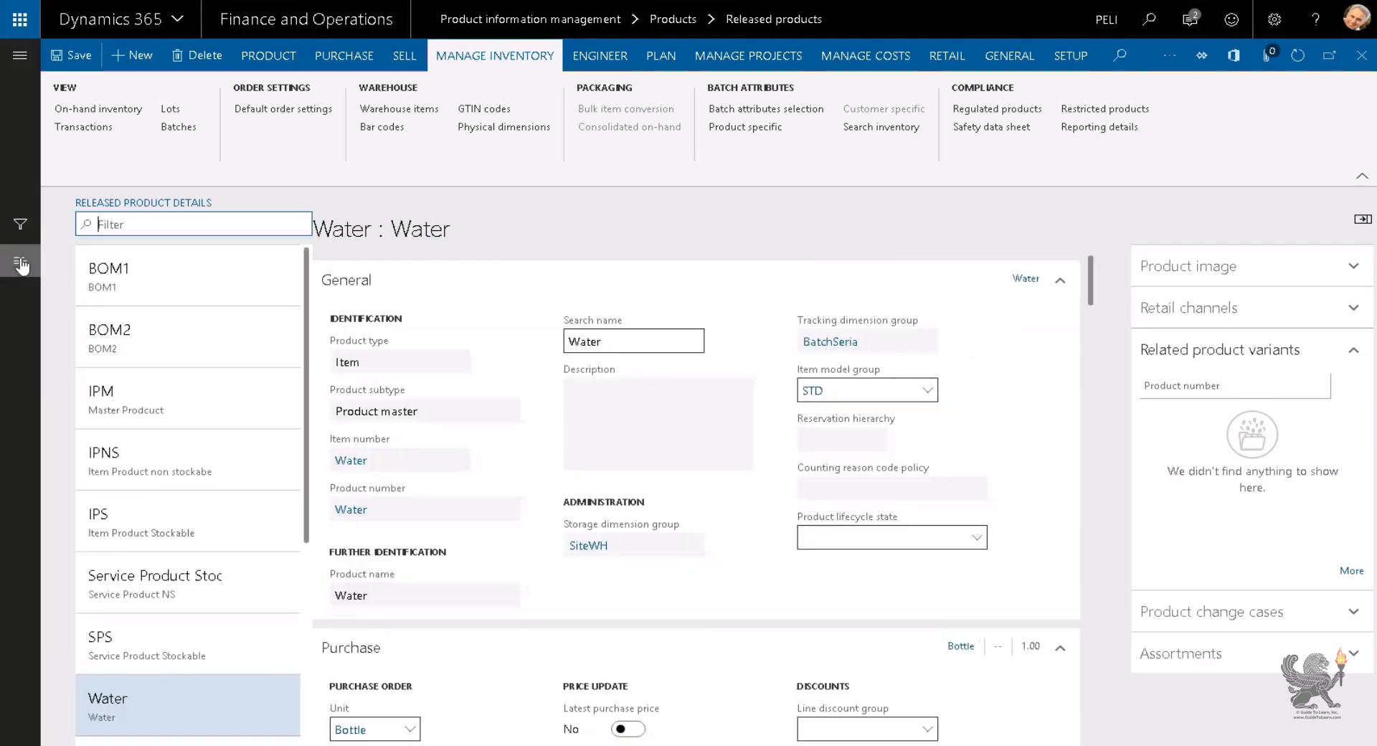
scroll(213, 393, "down", 5)
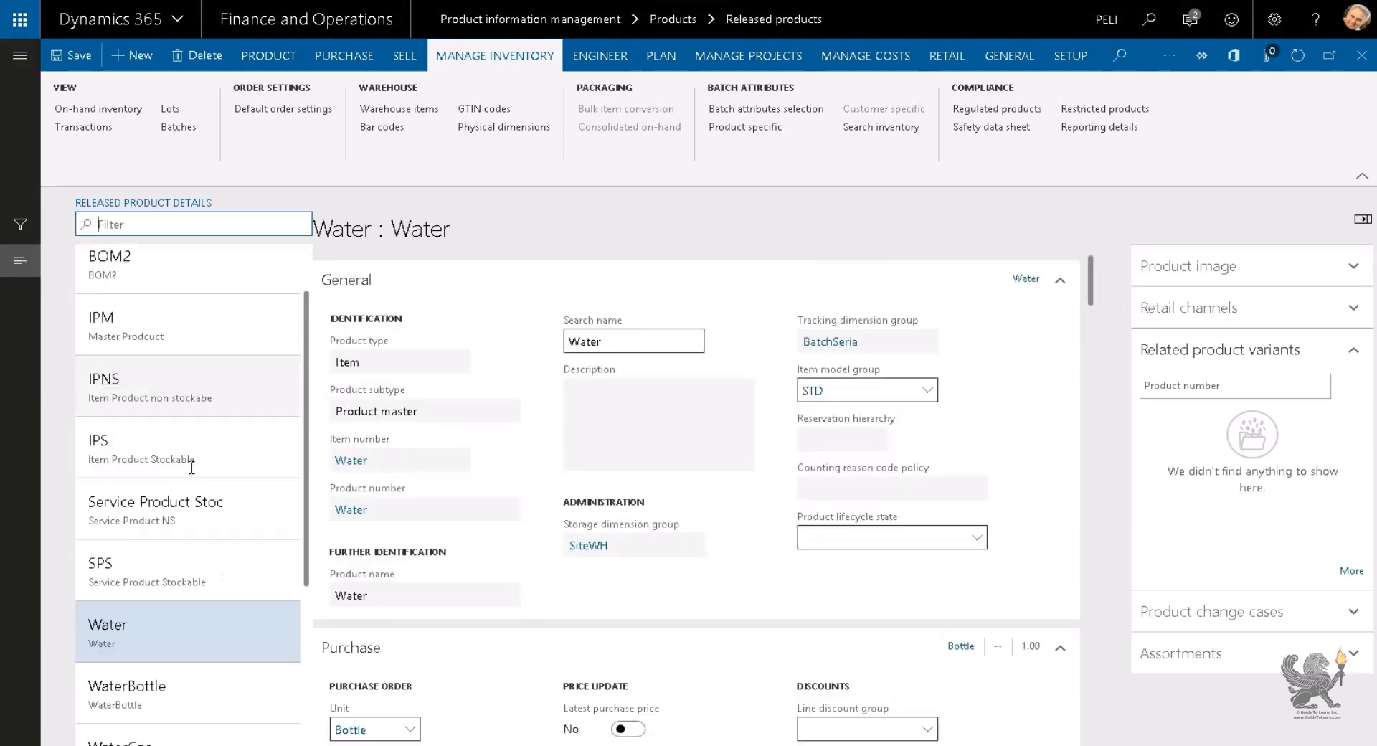
left_click(188, 481)
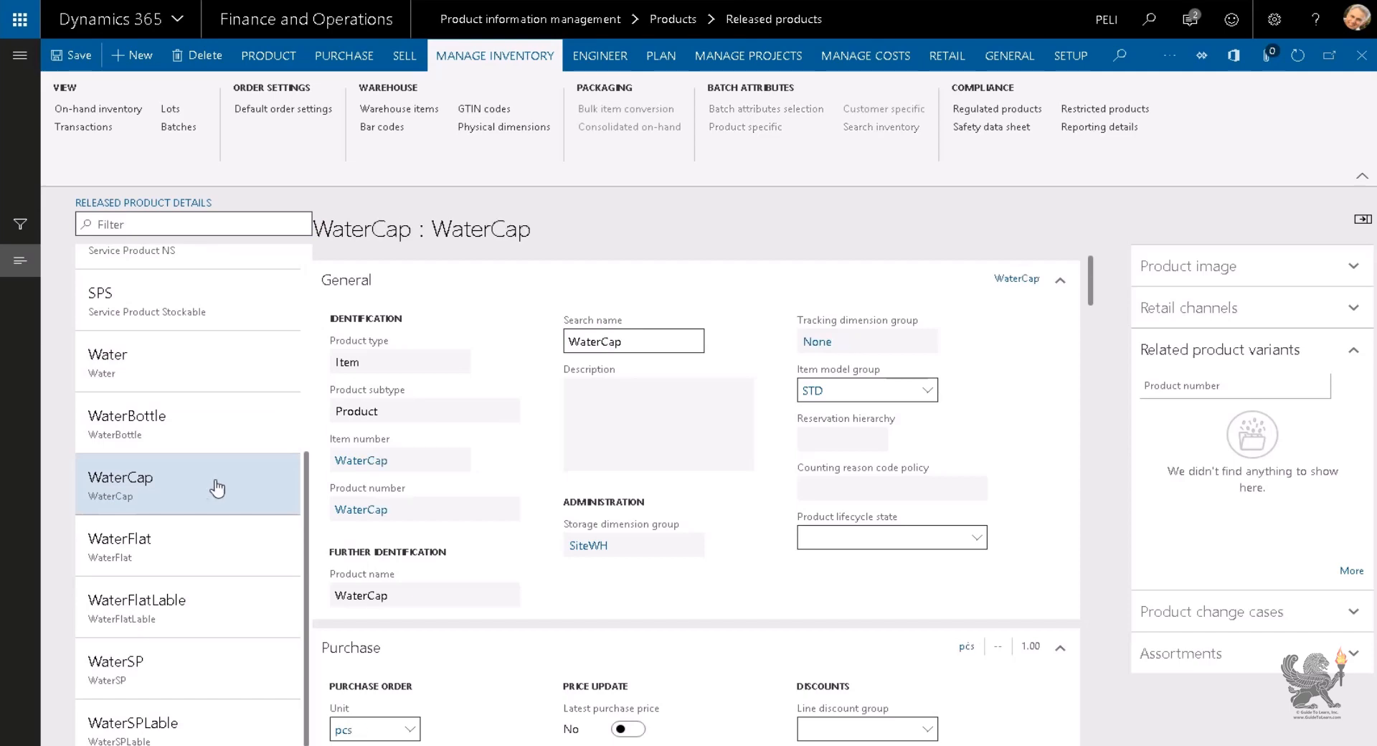
scroll(784, 468, "down", 7)
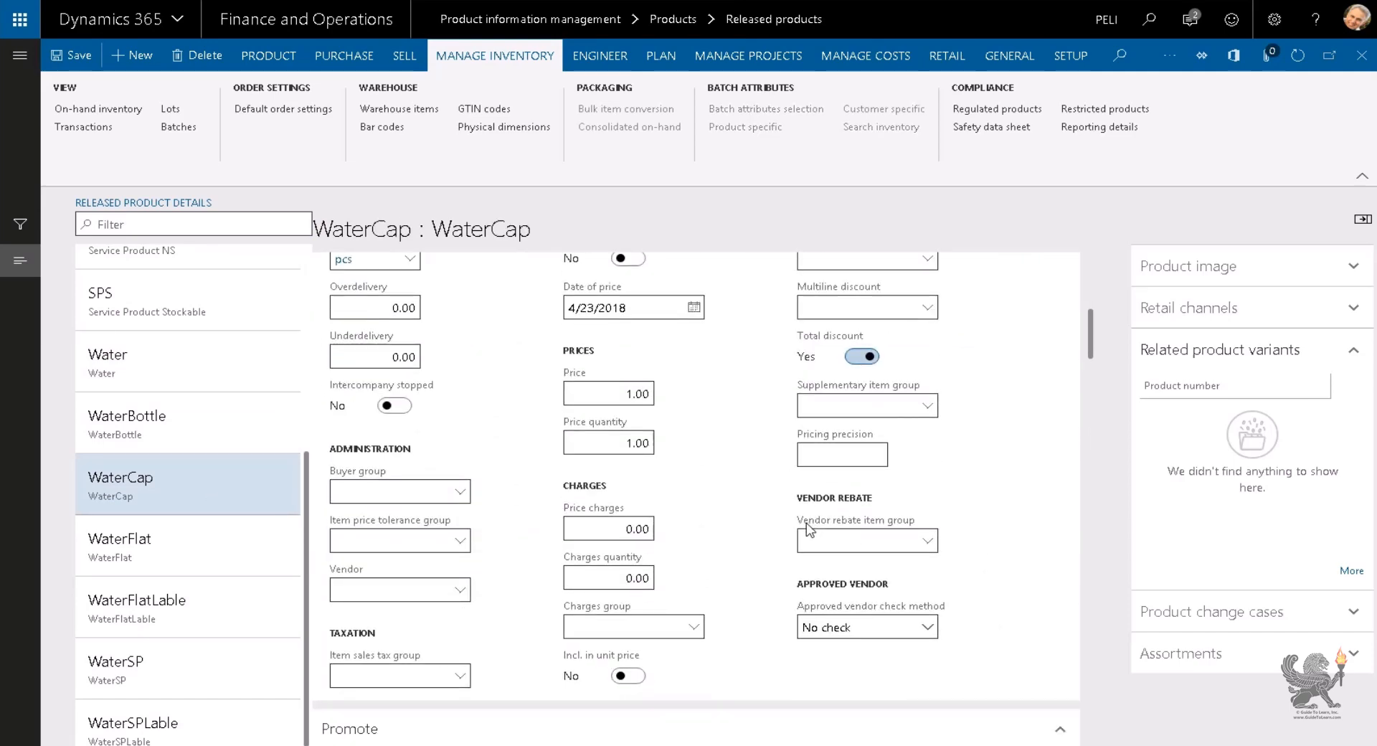
scroll(809, 529, "down", 10)
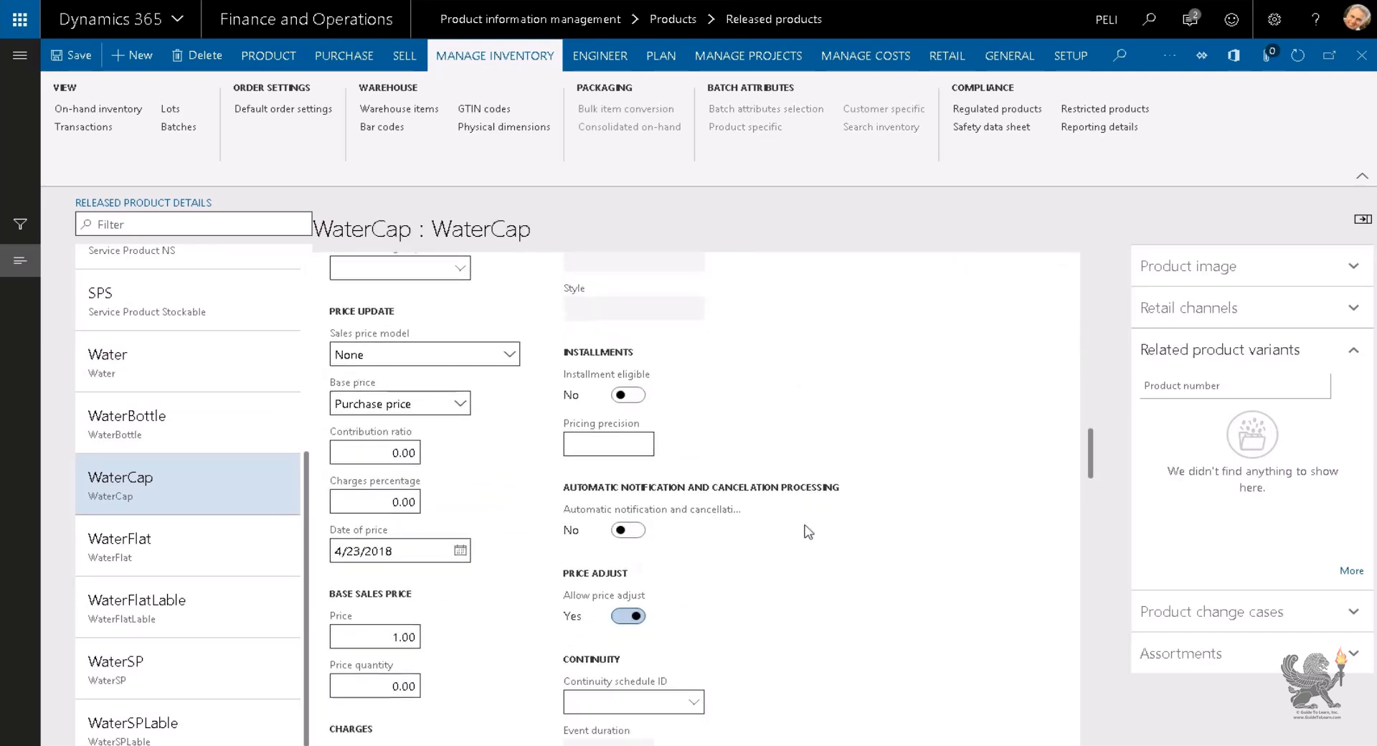
scroll(809, 531, "down", 10)
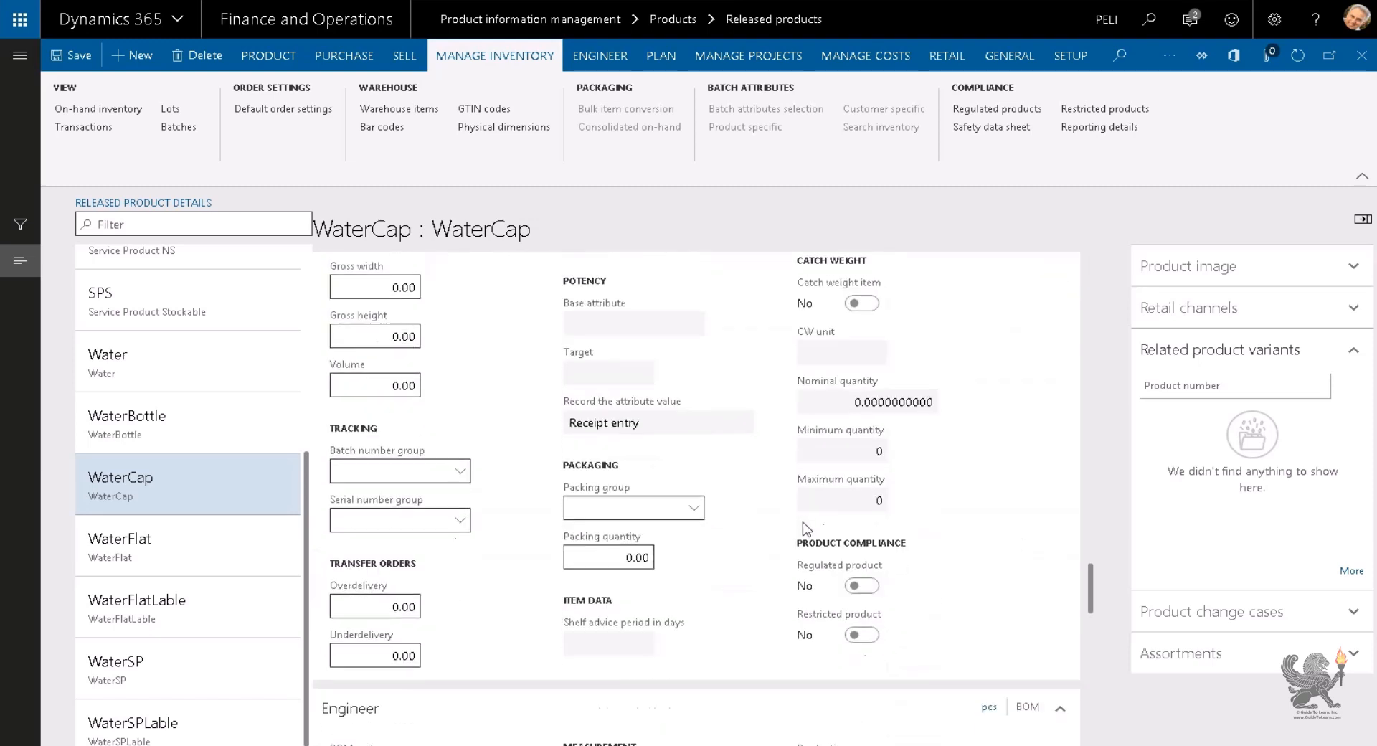
scroll(806, 529, "down", 8)
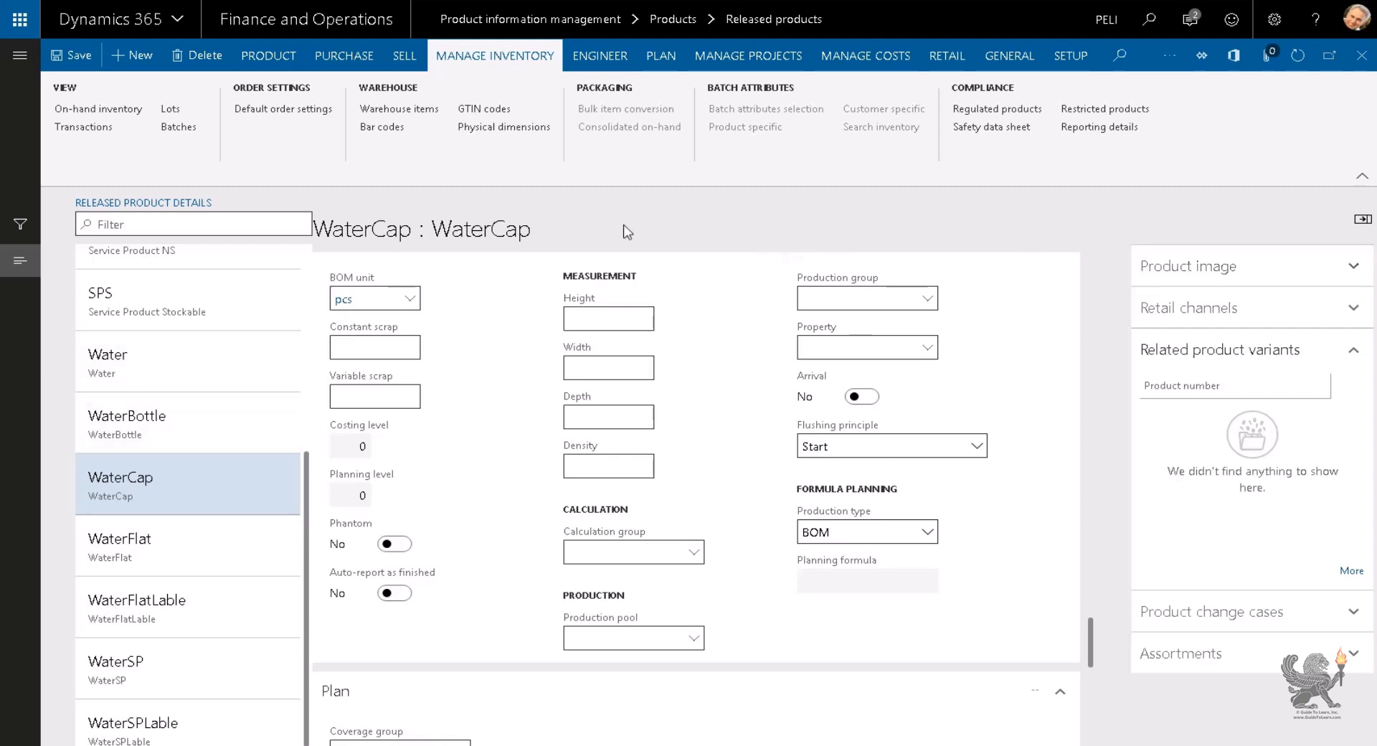
left_click(200, 373)
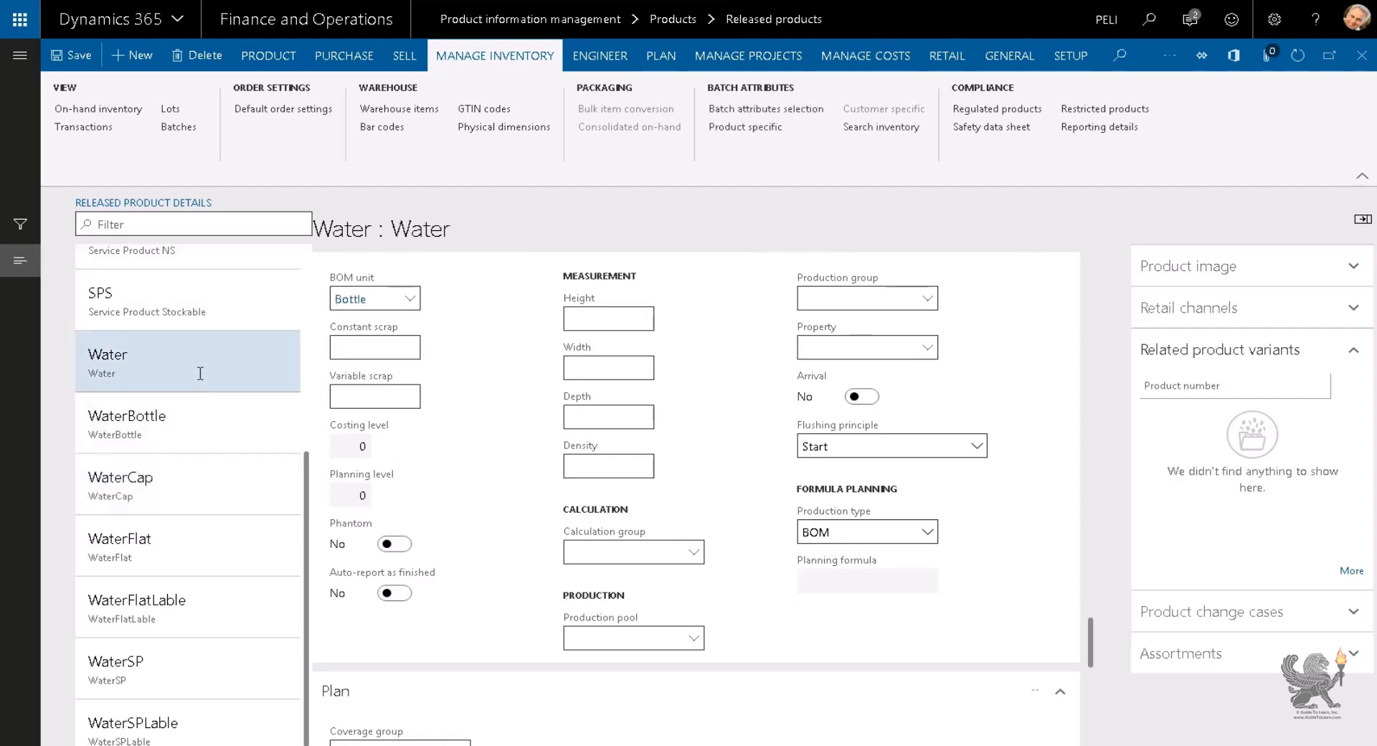
left_click(20, 260)
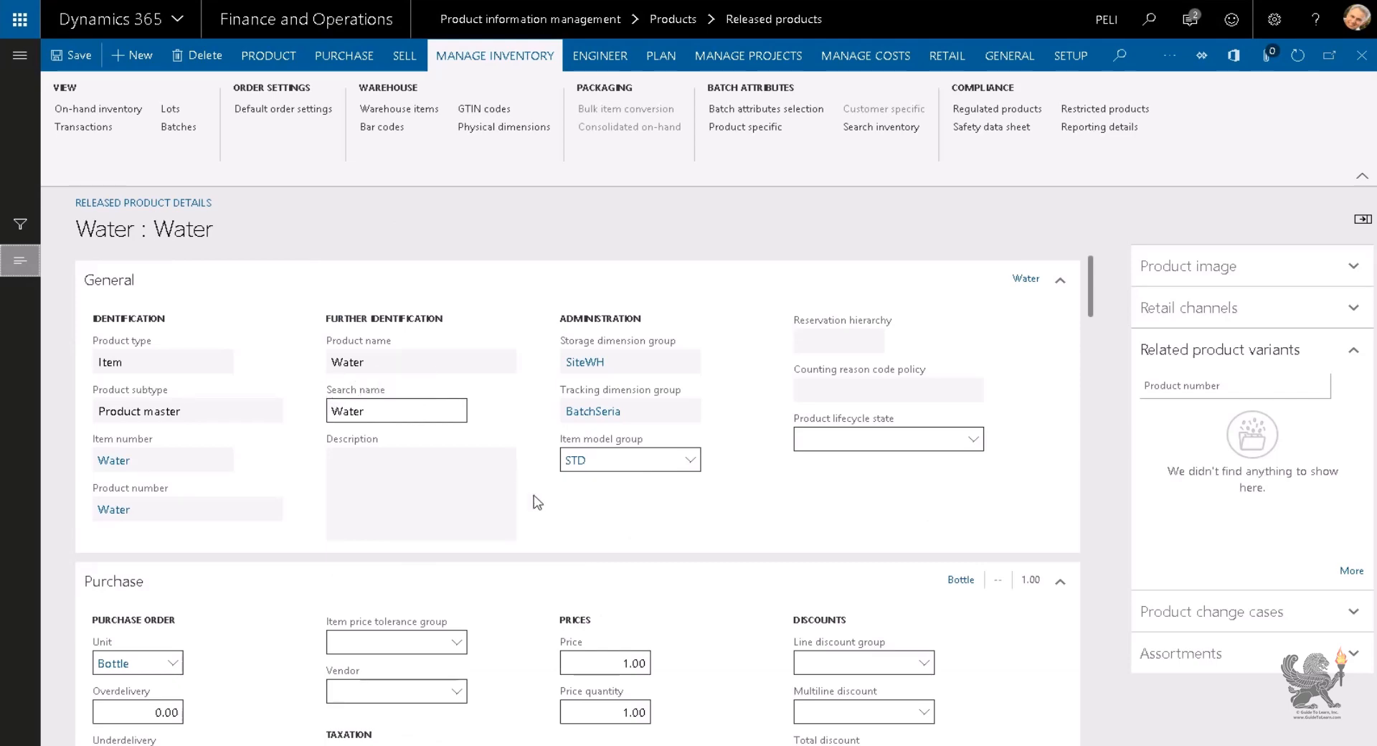
Step: Set Water's batch number group to B and its serial number group to S
scroll(521, 520, "down", 15)
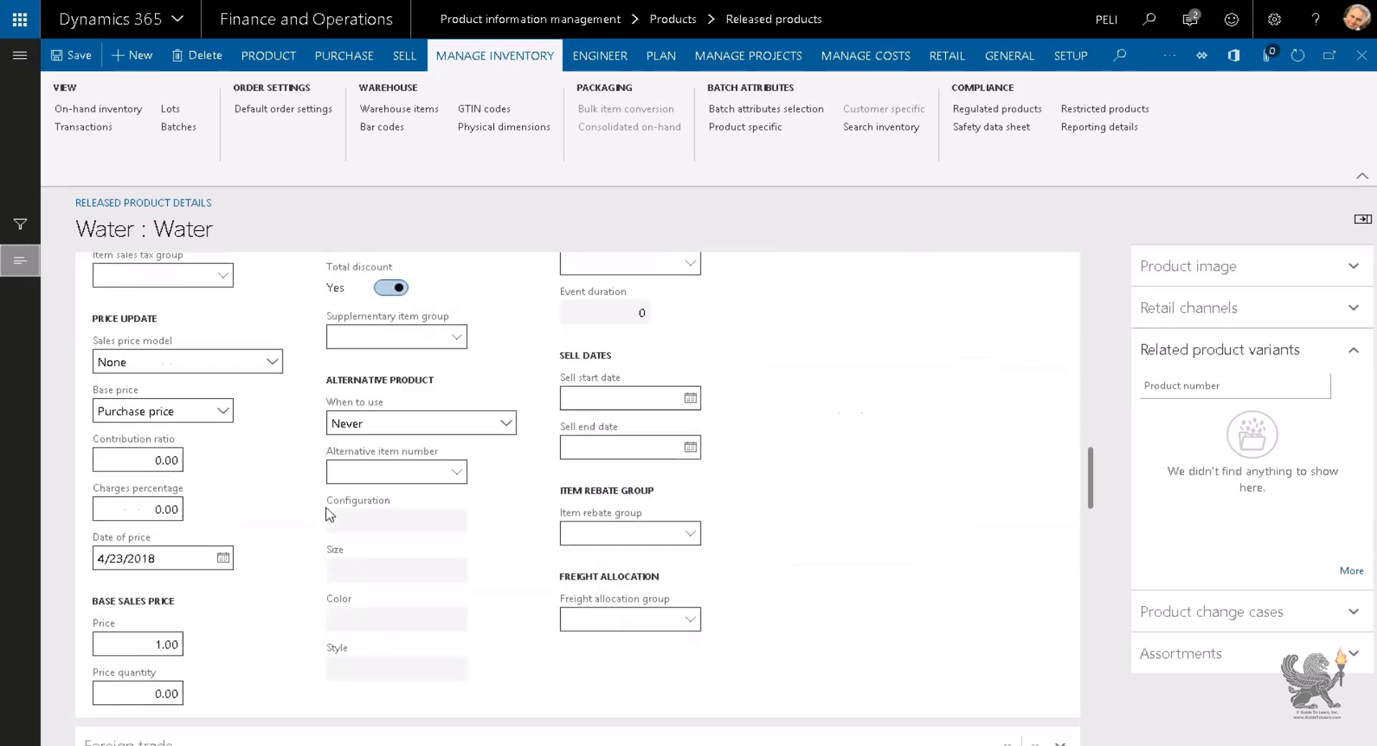
scroll(322, 512, "down", 7)
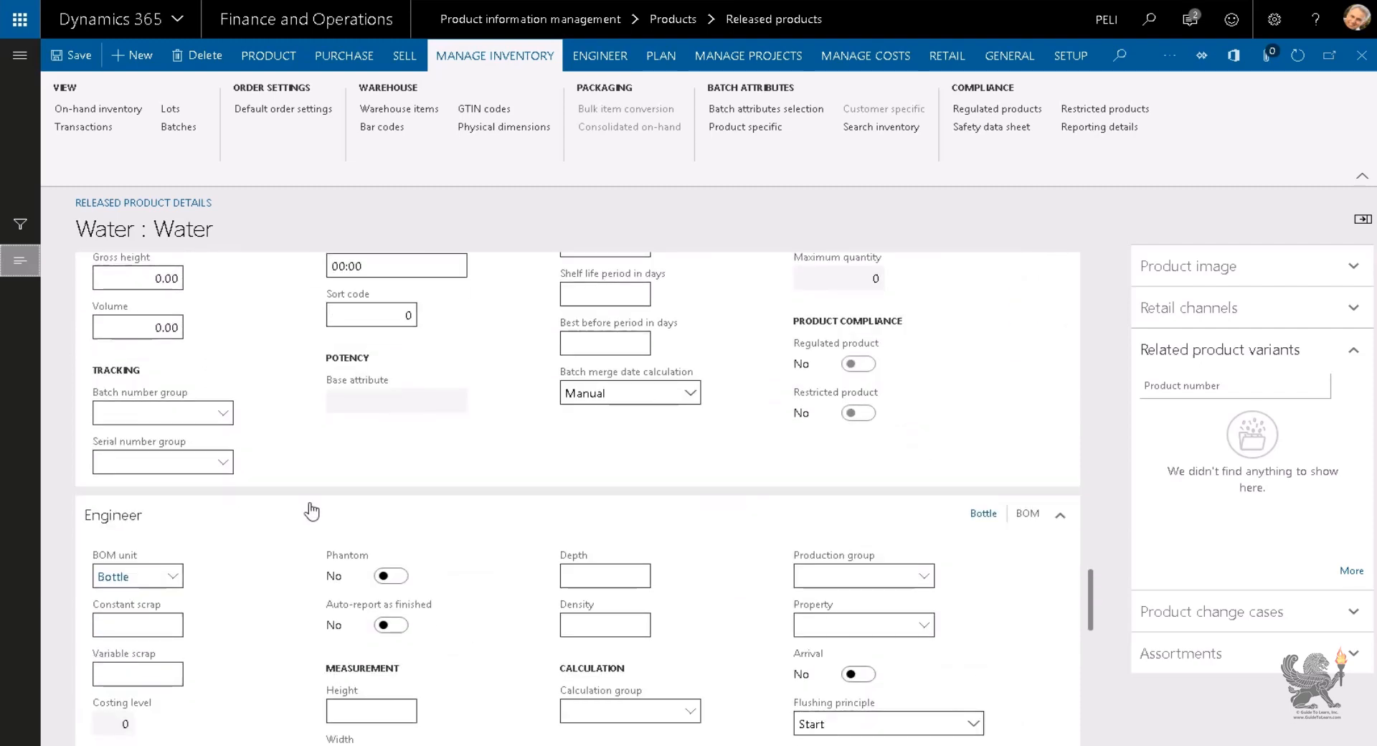
left_click(223, 413)
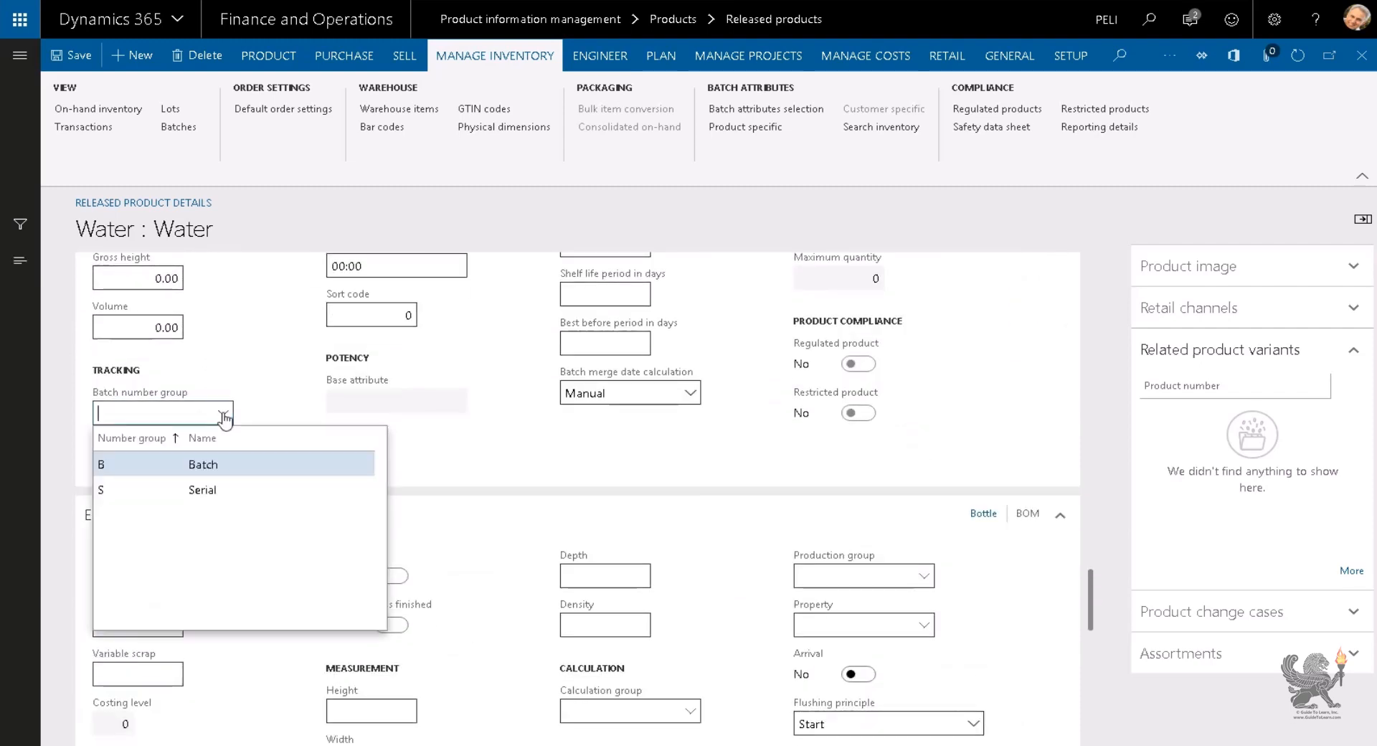
left_click(228, 466)
left_click(194, 538)
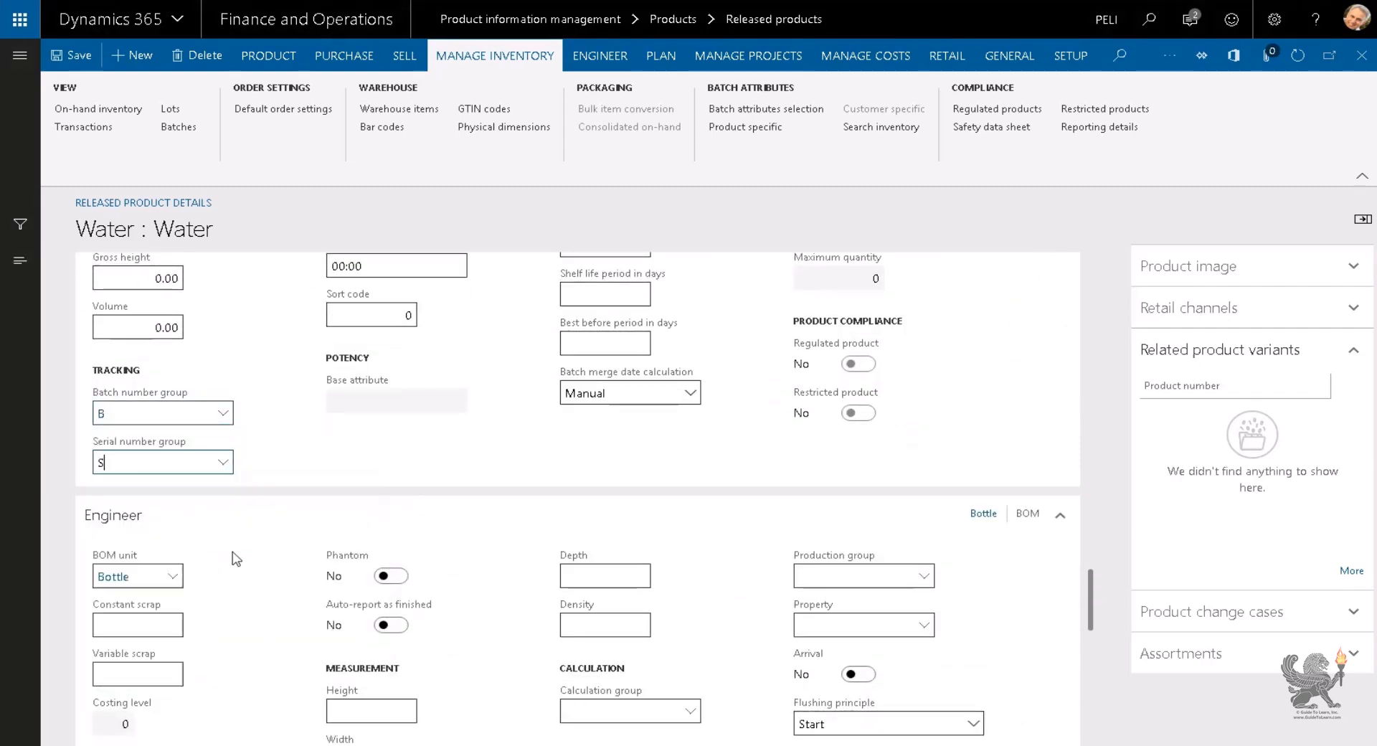
Step: Clear Water's cost group under Manage costs and check which cost groups can be chosen
scroll(264, 500, "down", 4)
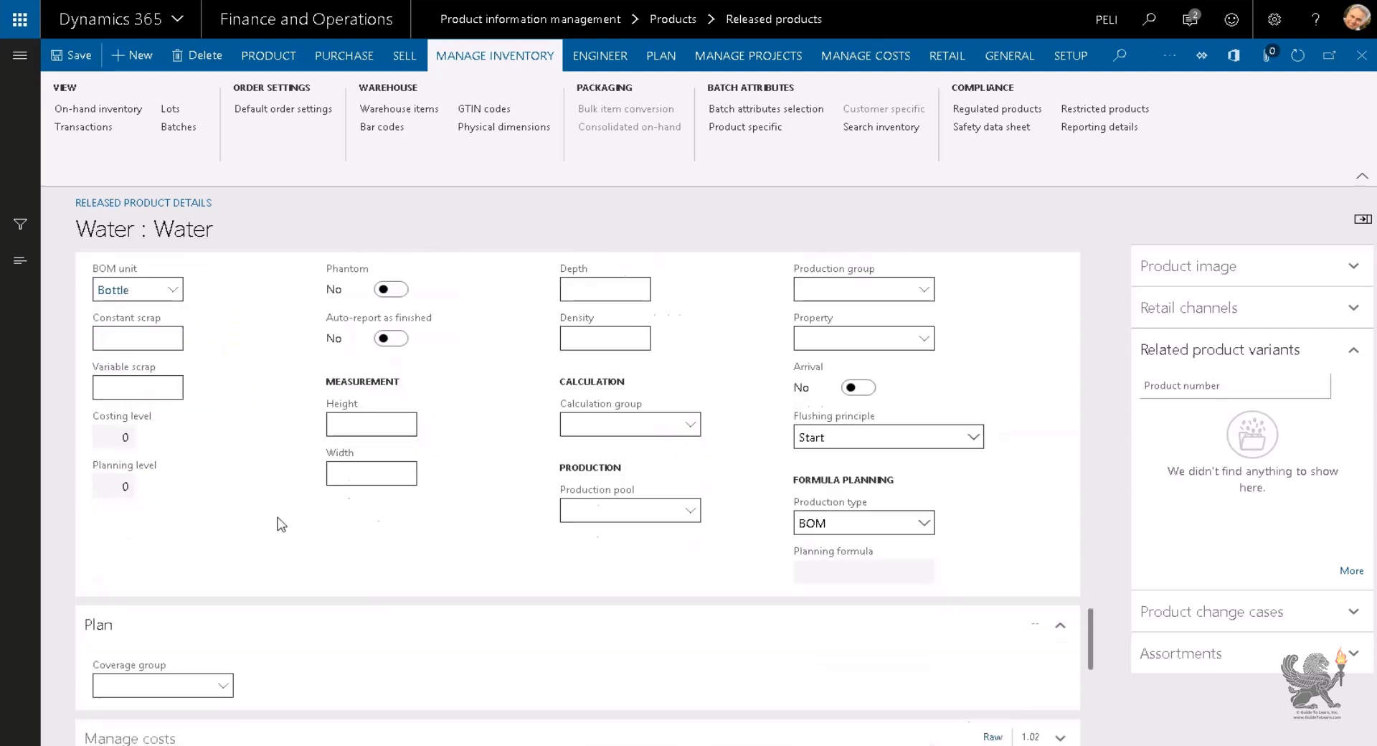
scroll(280, 524, "down", 4)
left_click(149, 465)
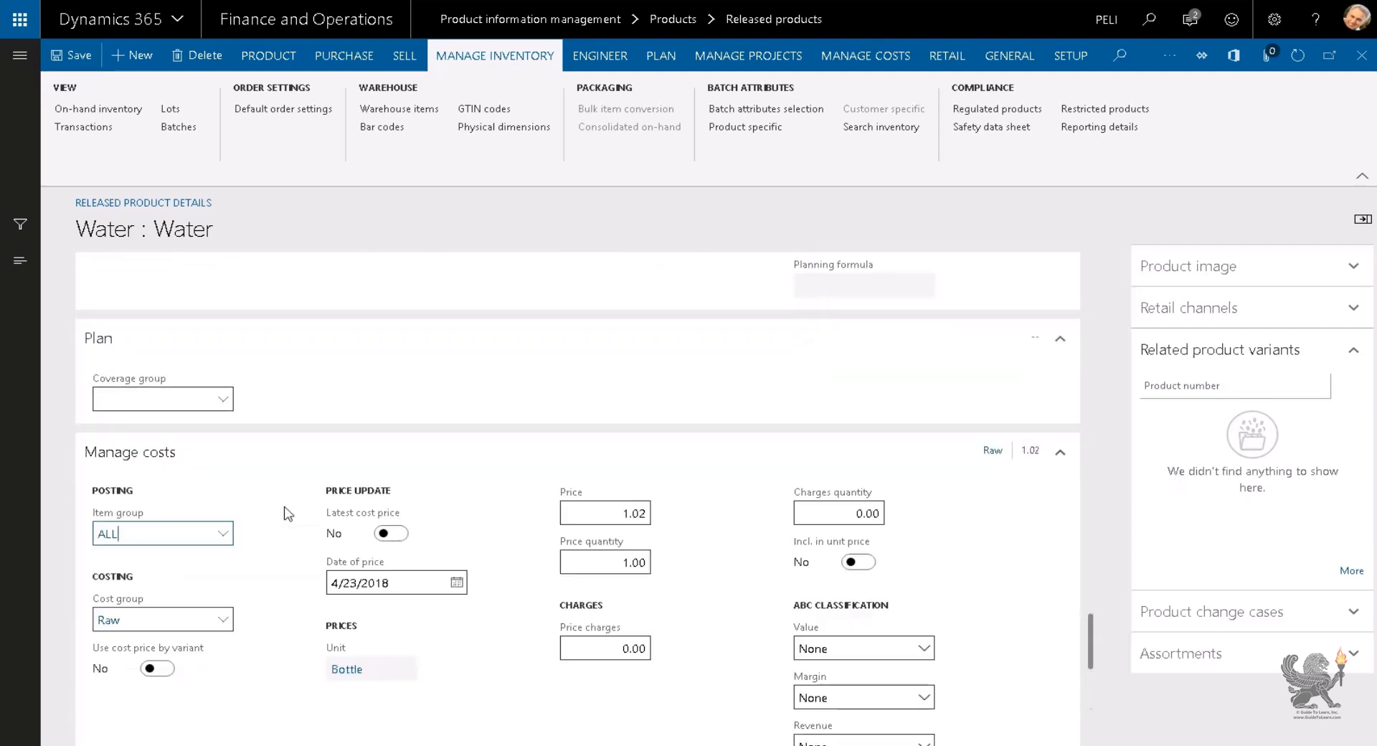
left_click(91, 621)
key("BackSpace")
left_click(225, 622)
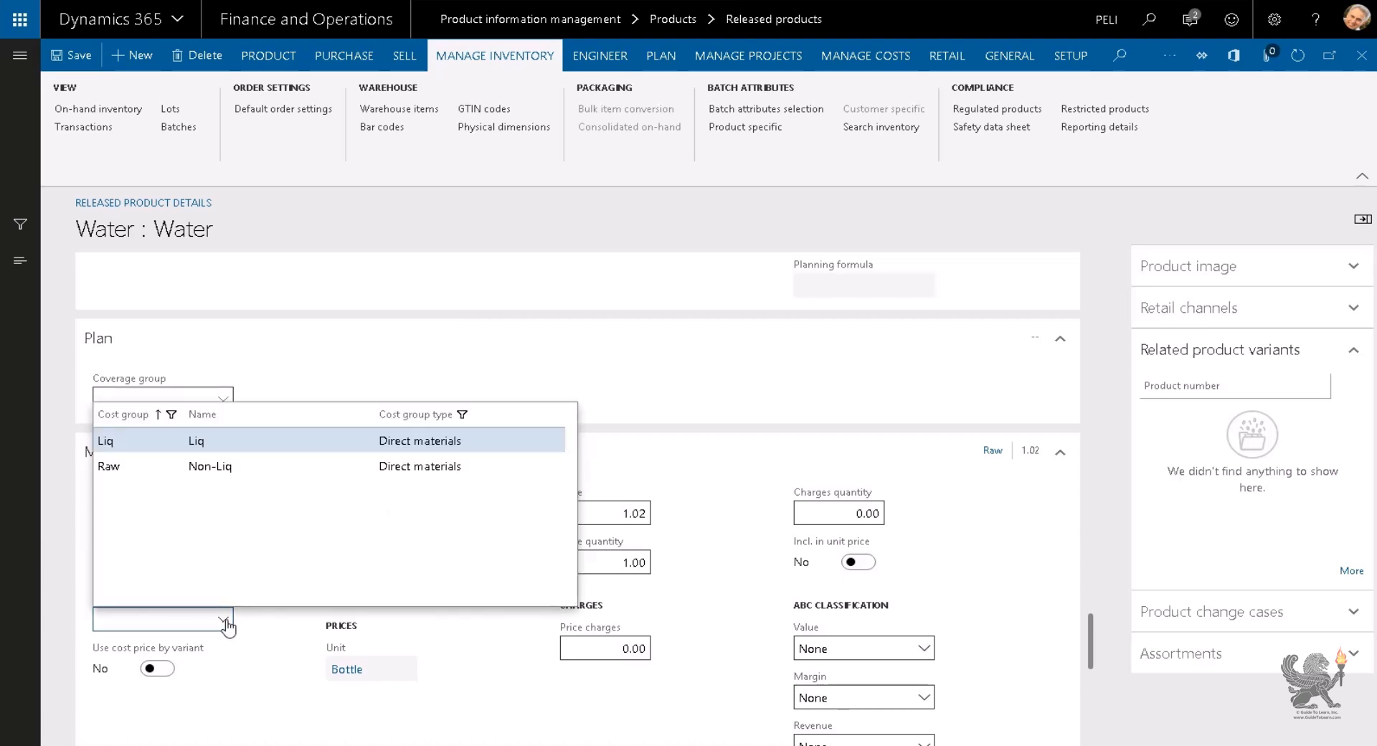
left_click(226, 623)
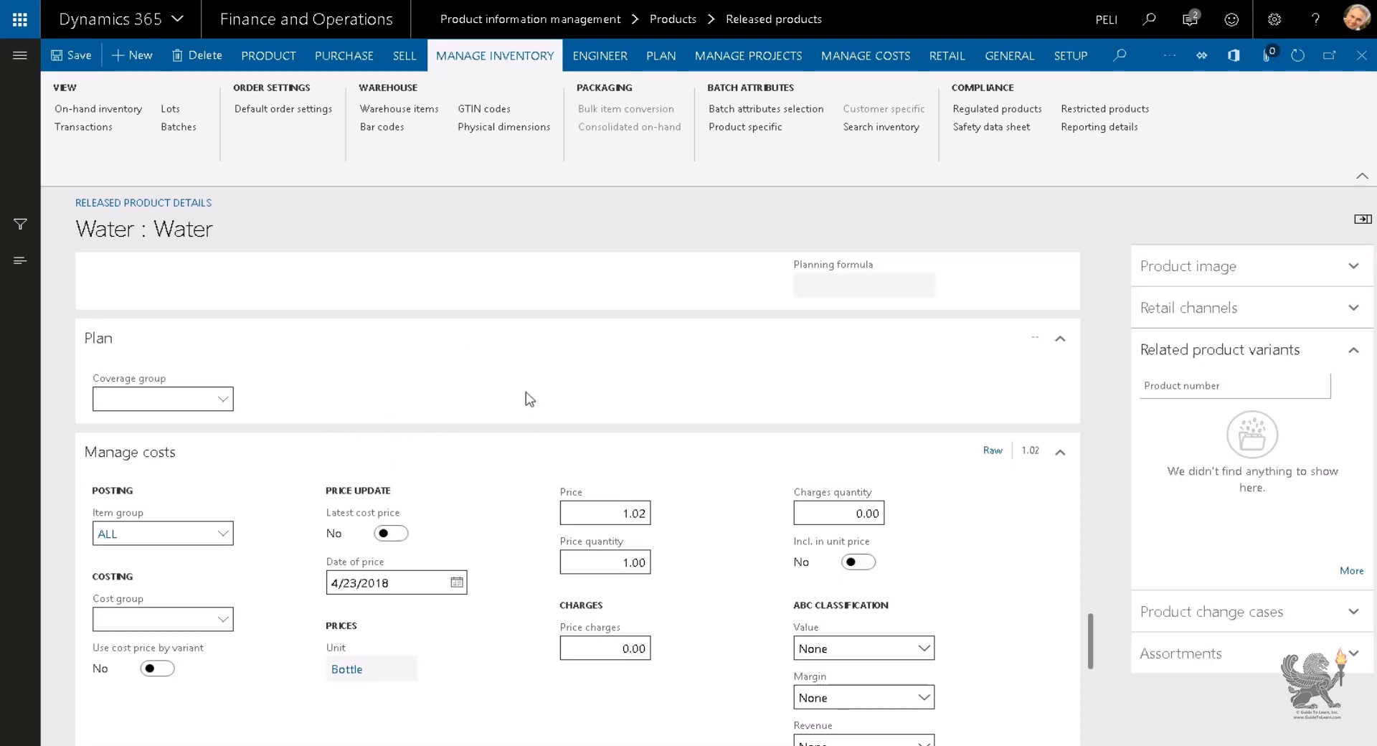
scroll(529, 400, "down", 6)
scroll(294, 311, "up", 5)
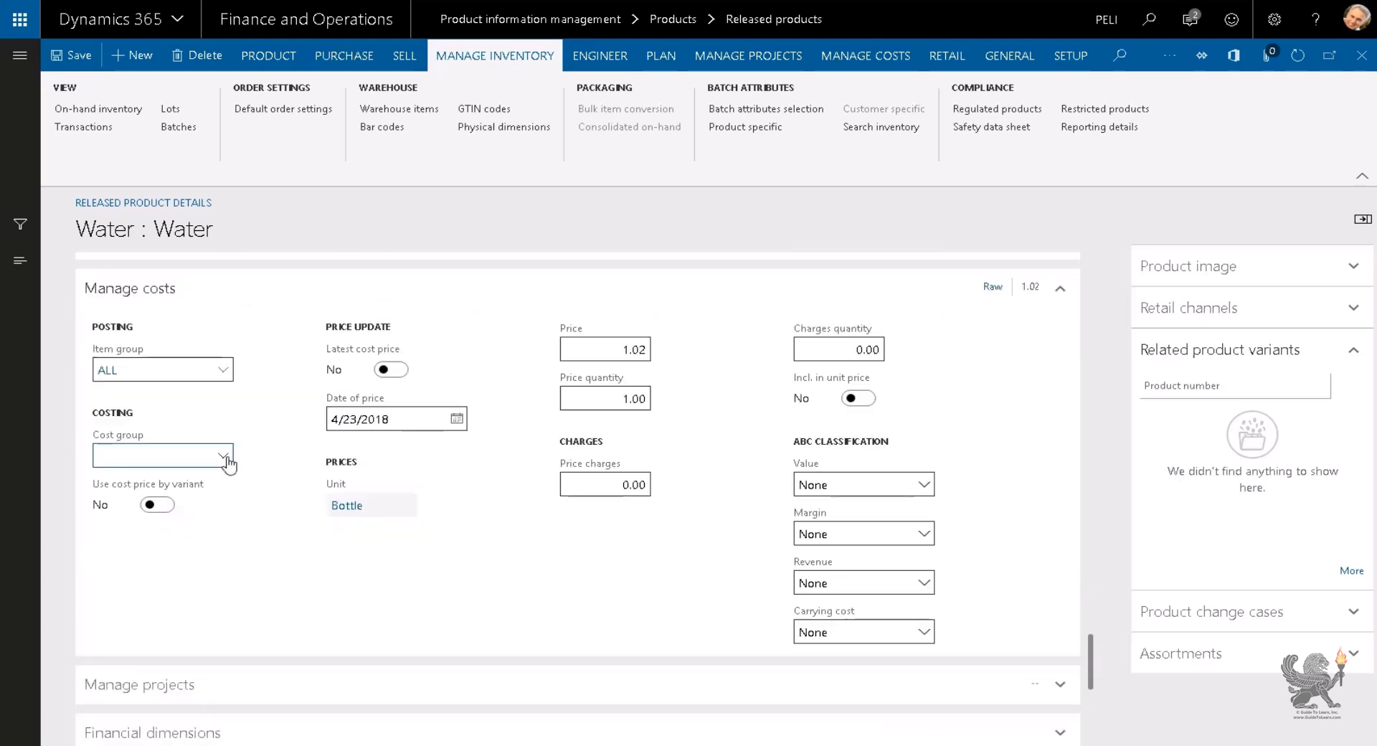
left_click(225, 458)
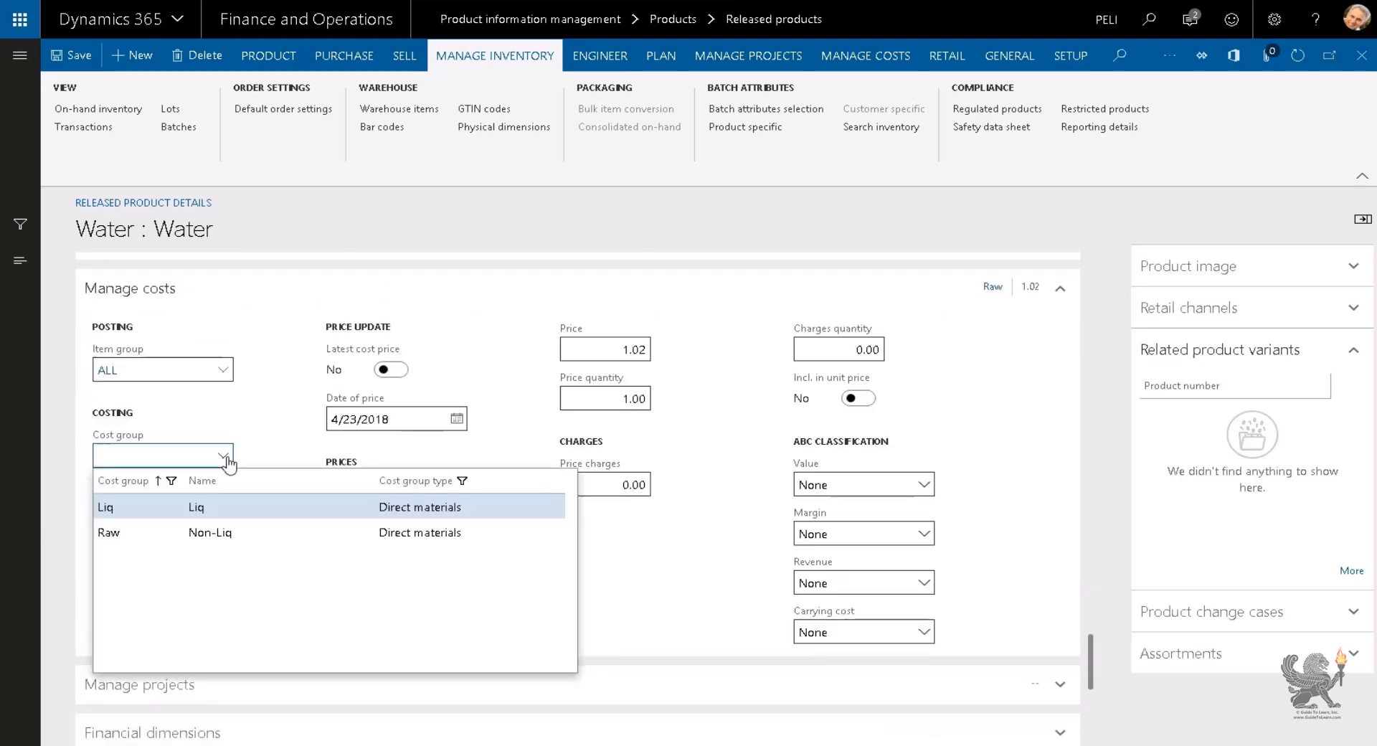
left_click(225, 458)
Step: Open the BOM designer for released product Water
scroll(532, 536, "down", 5)
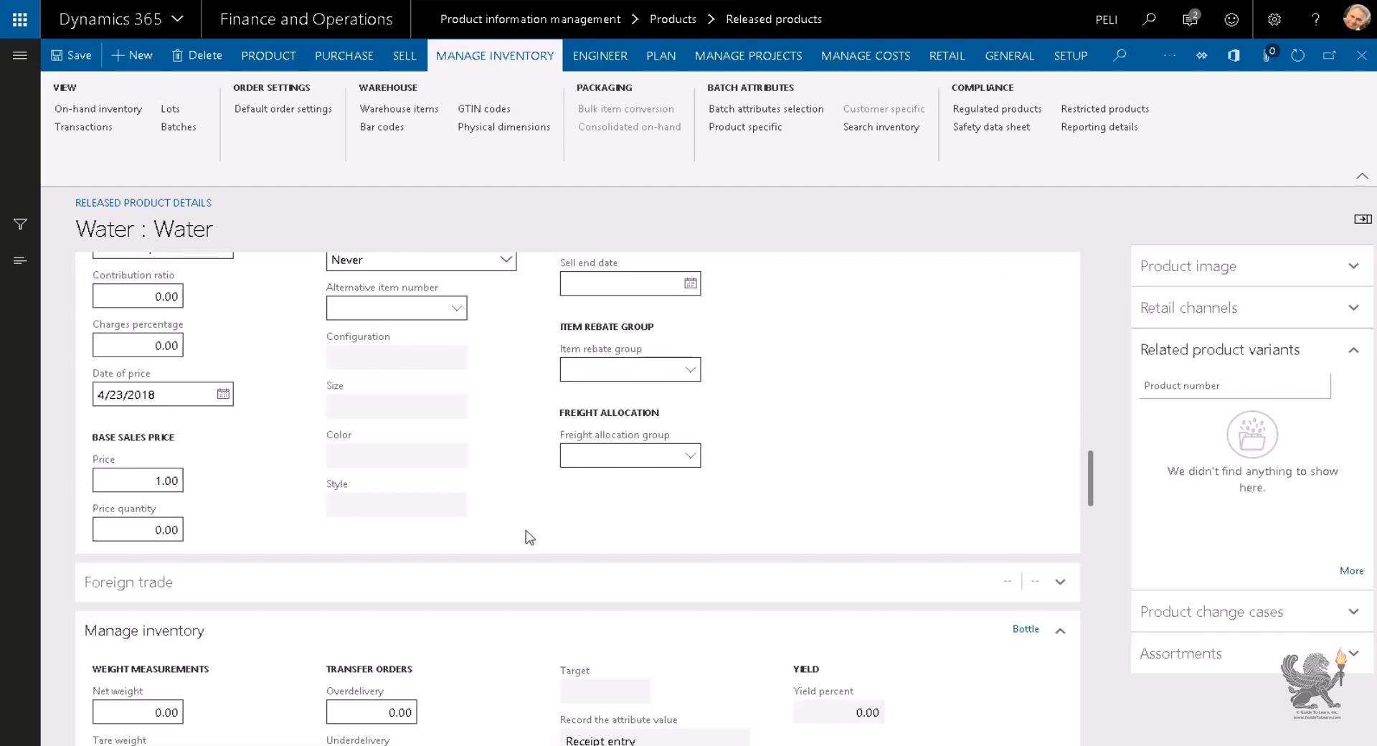
scroll(529, 538, "up", 5)
left_click(601, 55)
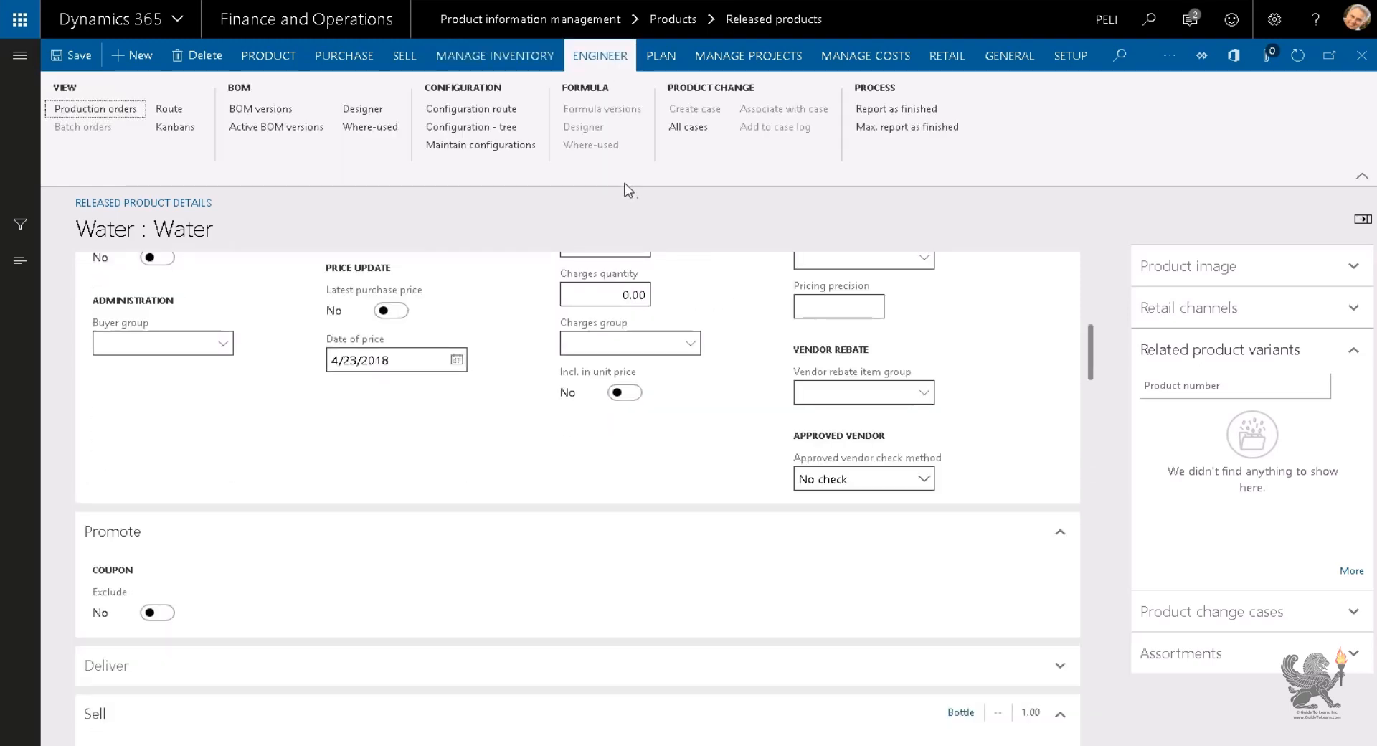
left_click(361, 115)
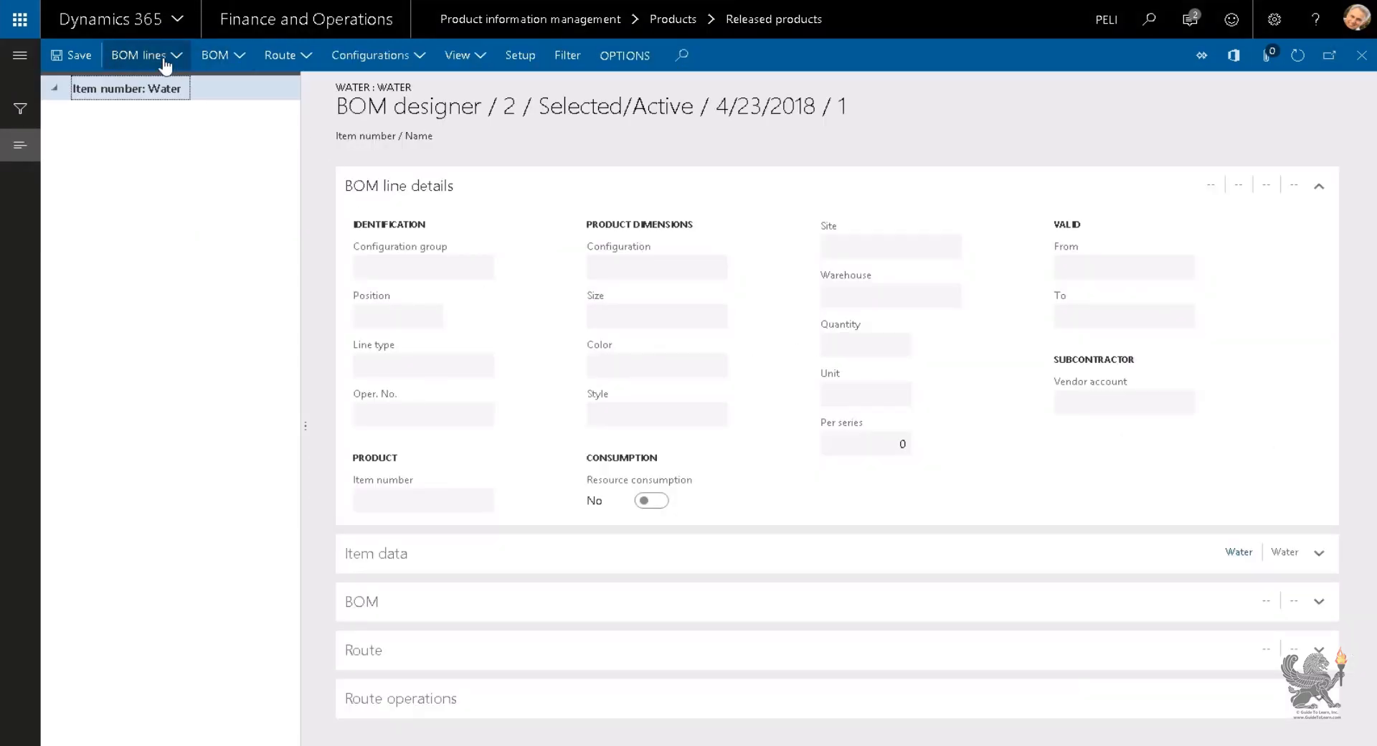
Step: Create a new BOM and BOM version for Water named GTL1 at site 2, without copying
left_click(217, 57)
left_click(250, 113)
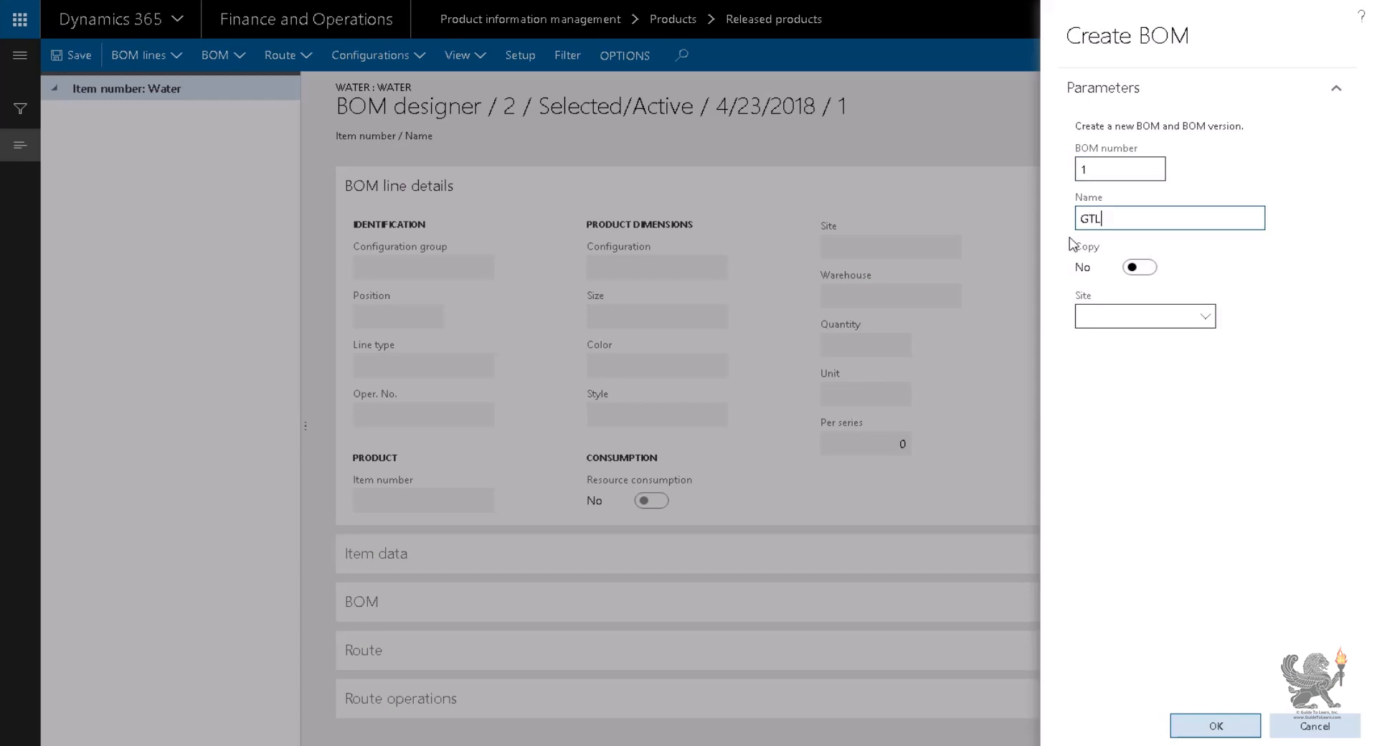
key("Tab")
left_click(1210, 319)
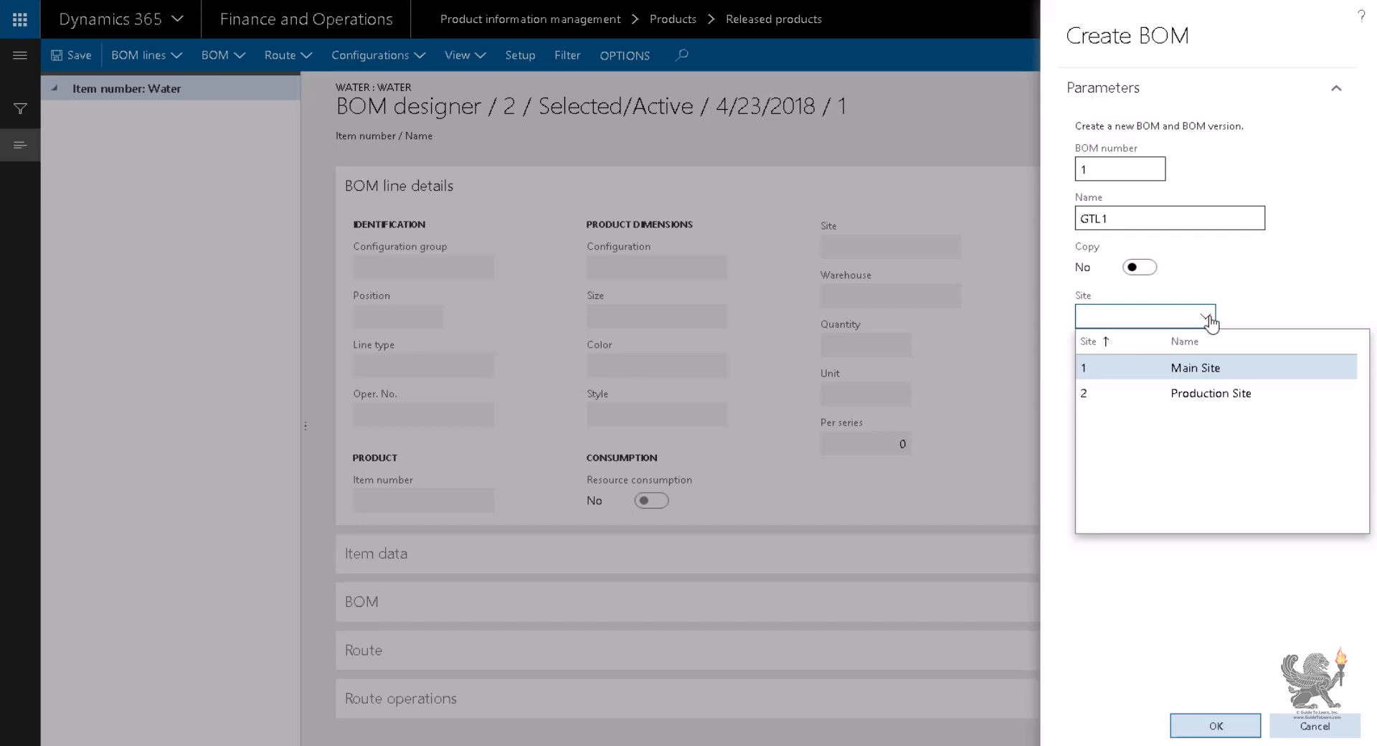
left_click(1190, 393)
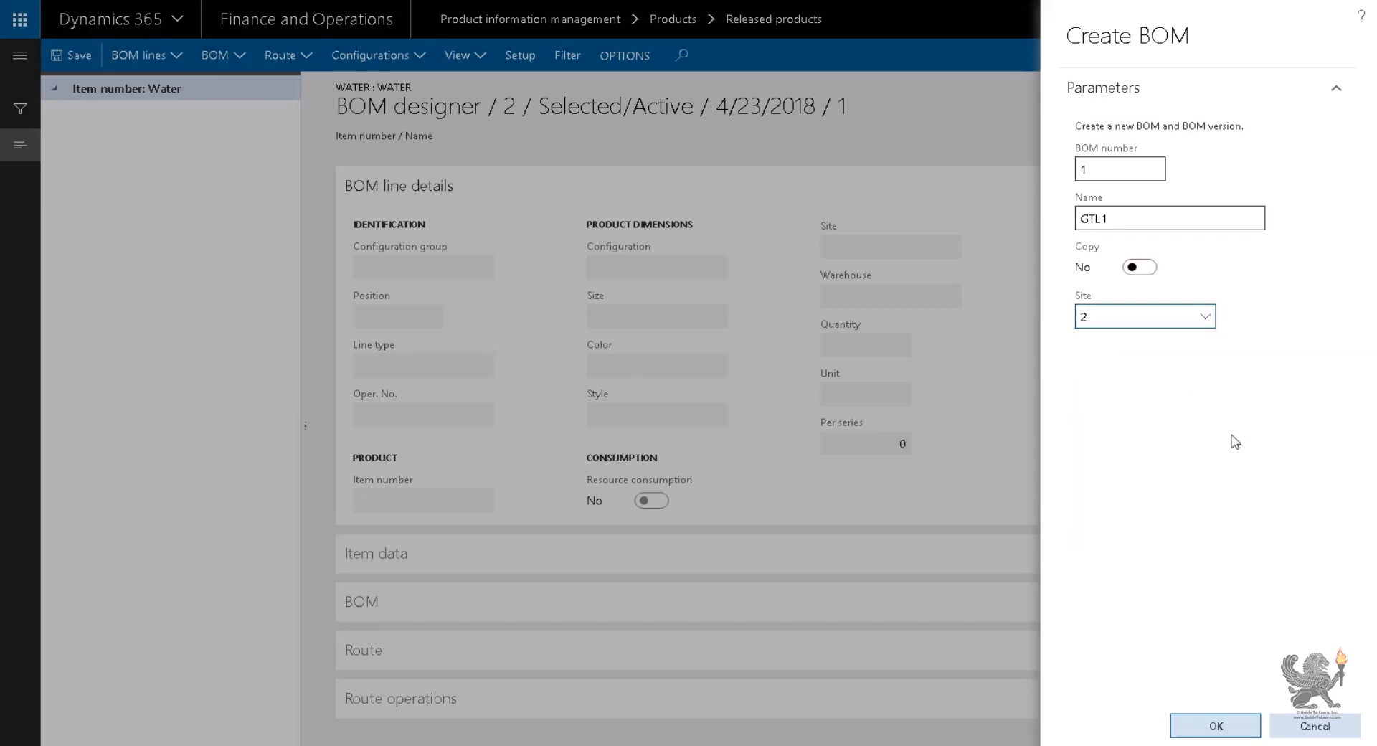
left_click(1236, 726)
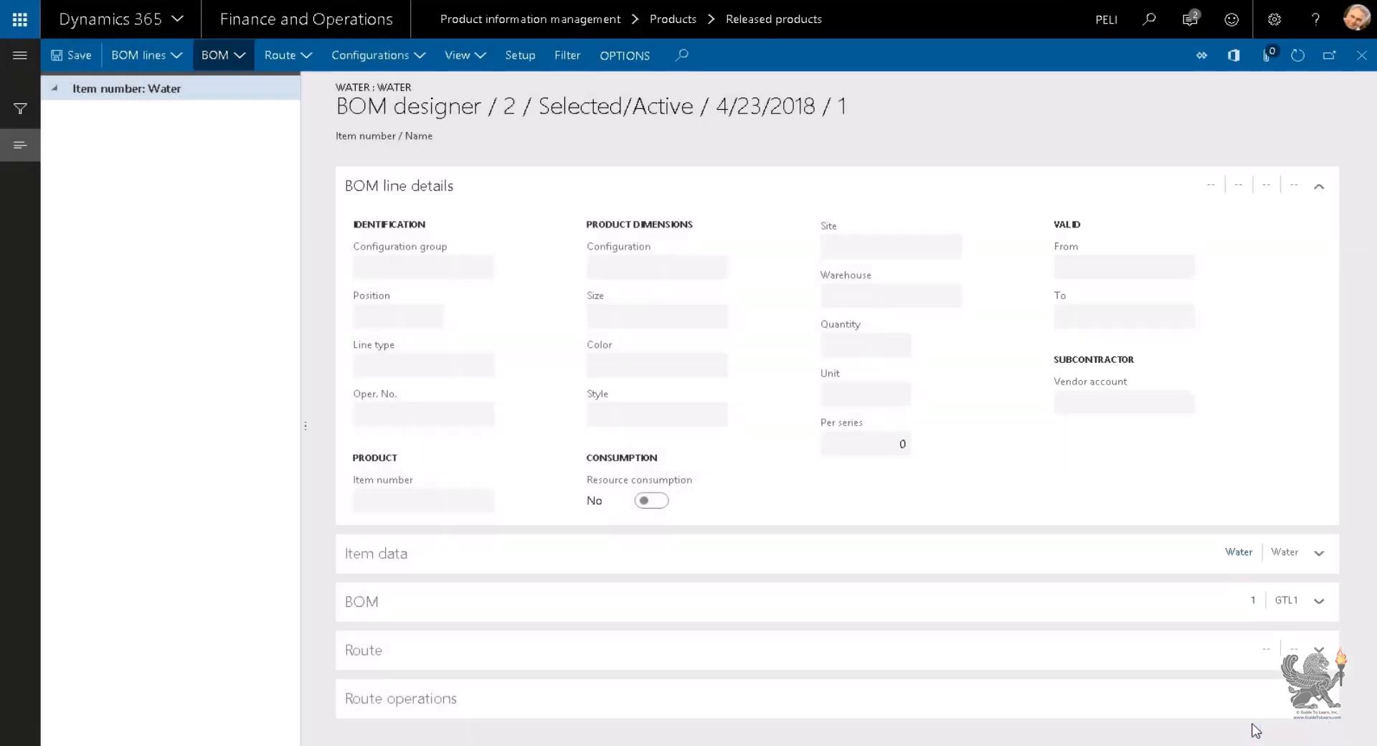
Step: Add WaterBottle as the first component line of Water's BOM
left_click(159, 56)
left_click(181, 167)
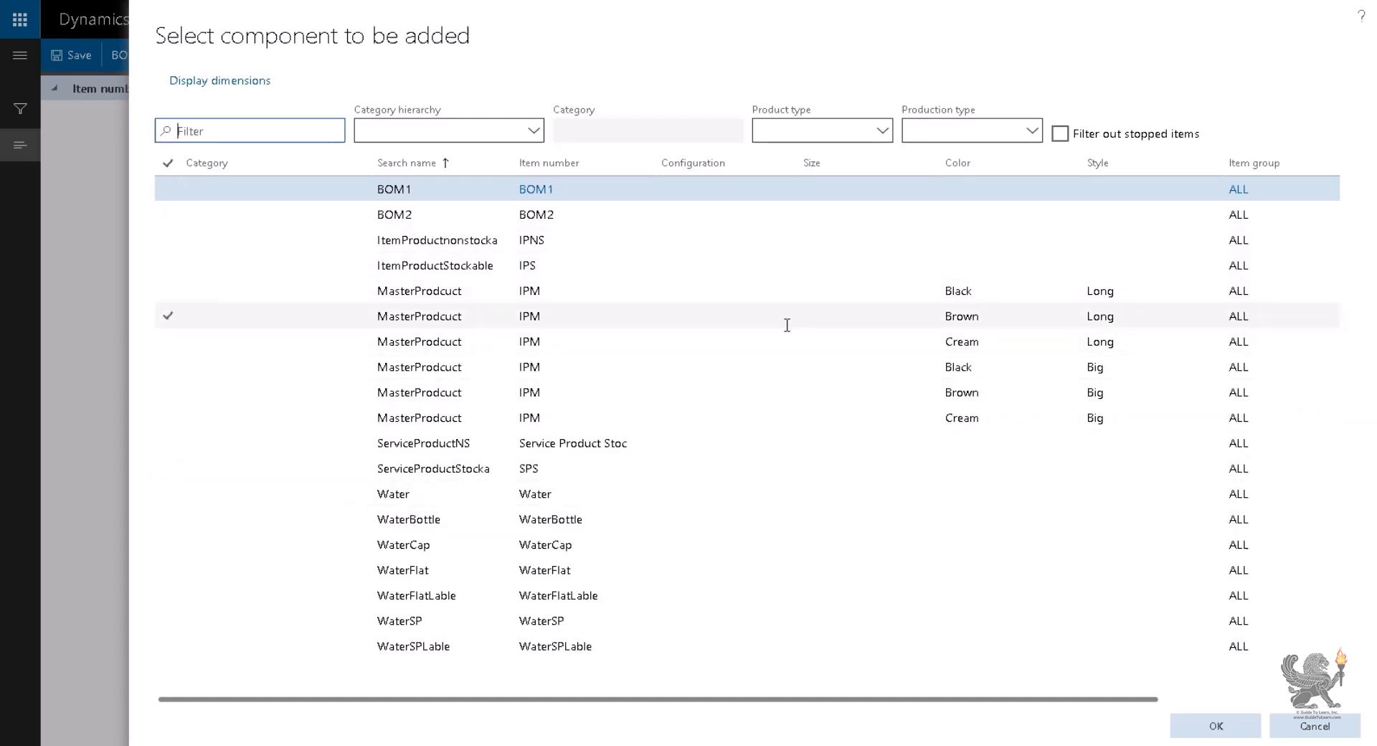
left_click(578, 520)
left_click(587, 546)
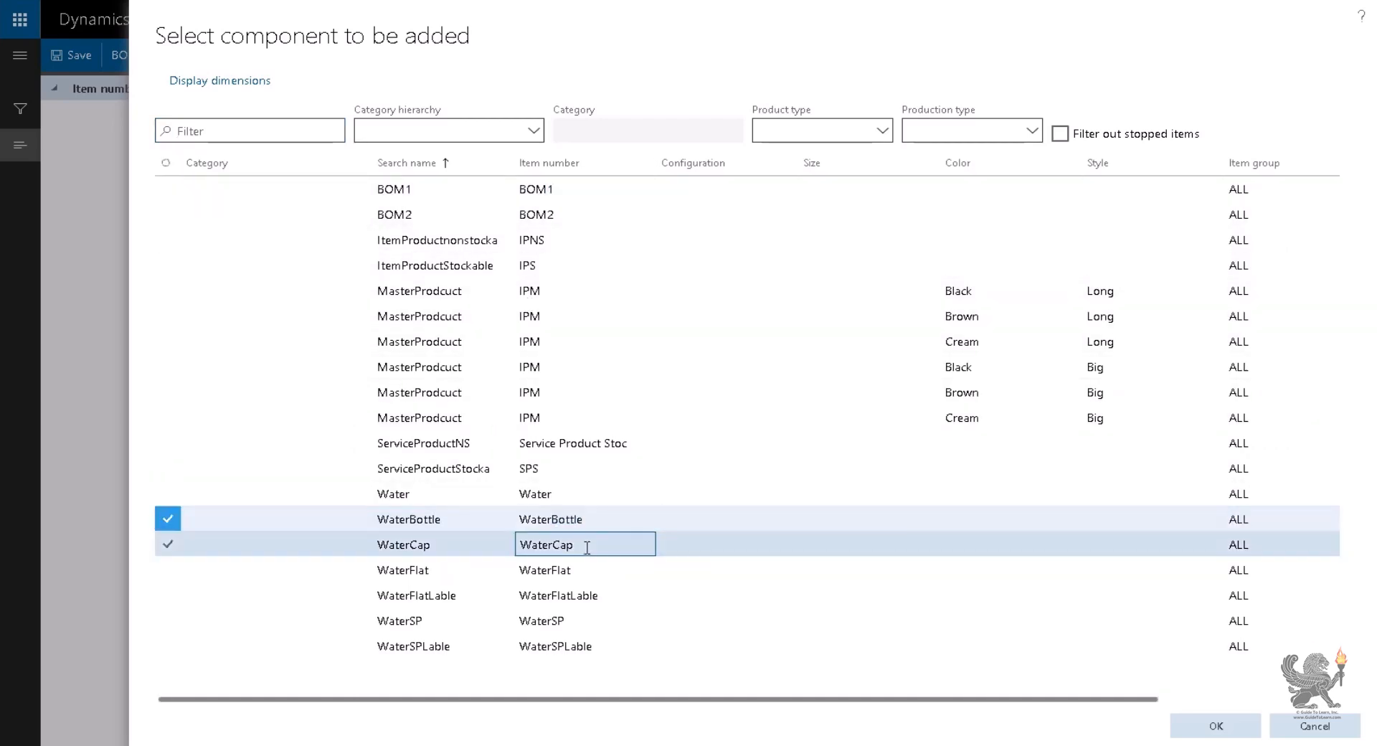
left_click(575, 522)
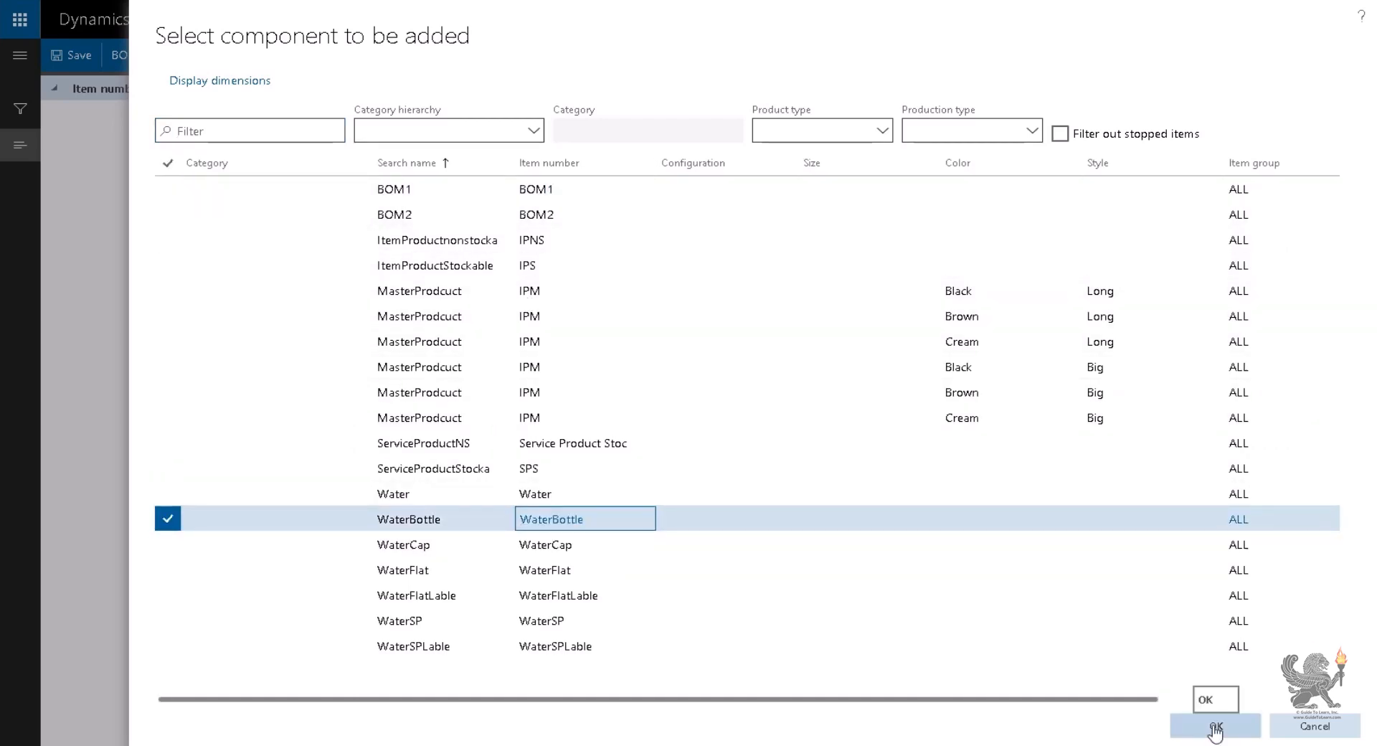
left_click(1216, 729)
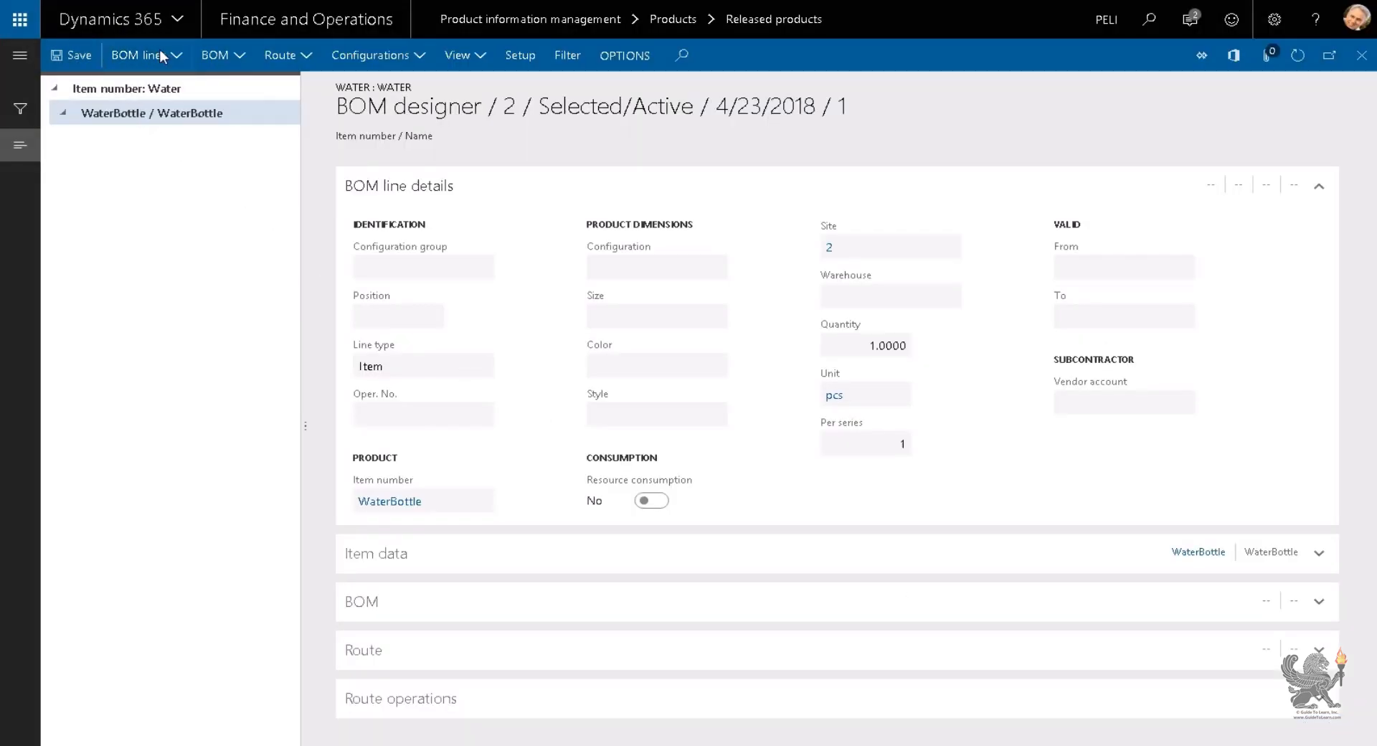
left_click(160, 54)
left_click(196, 190)
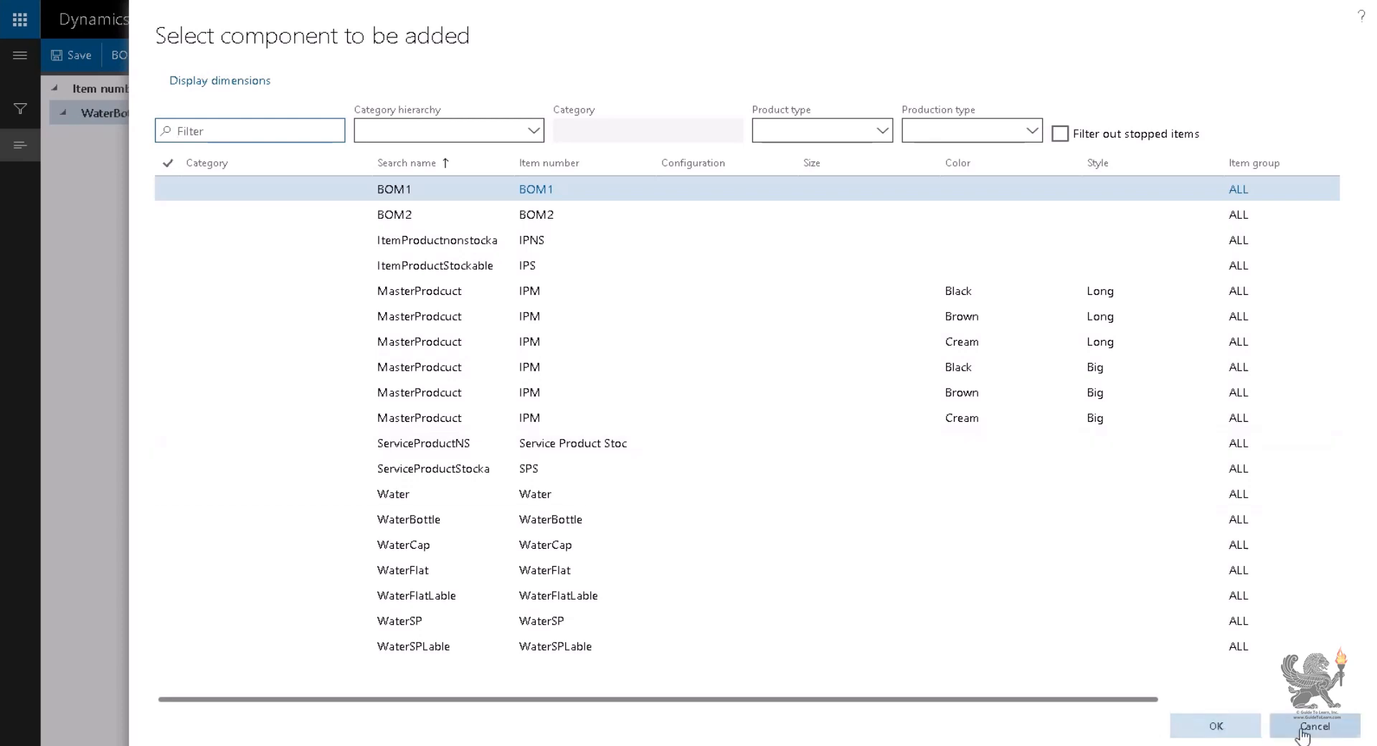
left_click(1316, 726)
Step: Add component WaterCap to Water's BOM before the WaterBottle line
left_click(159, 54)
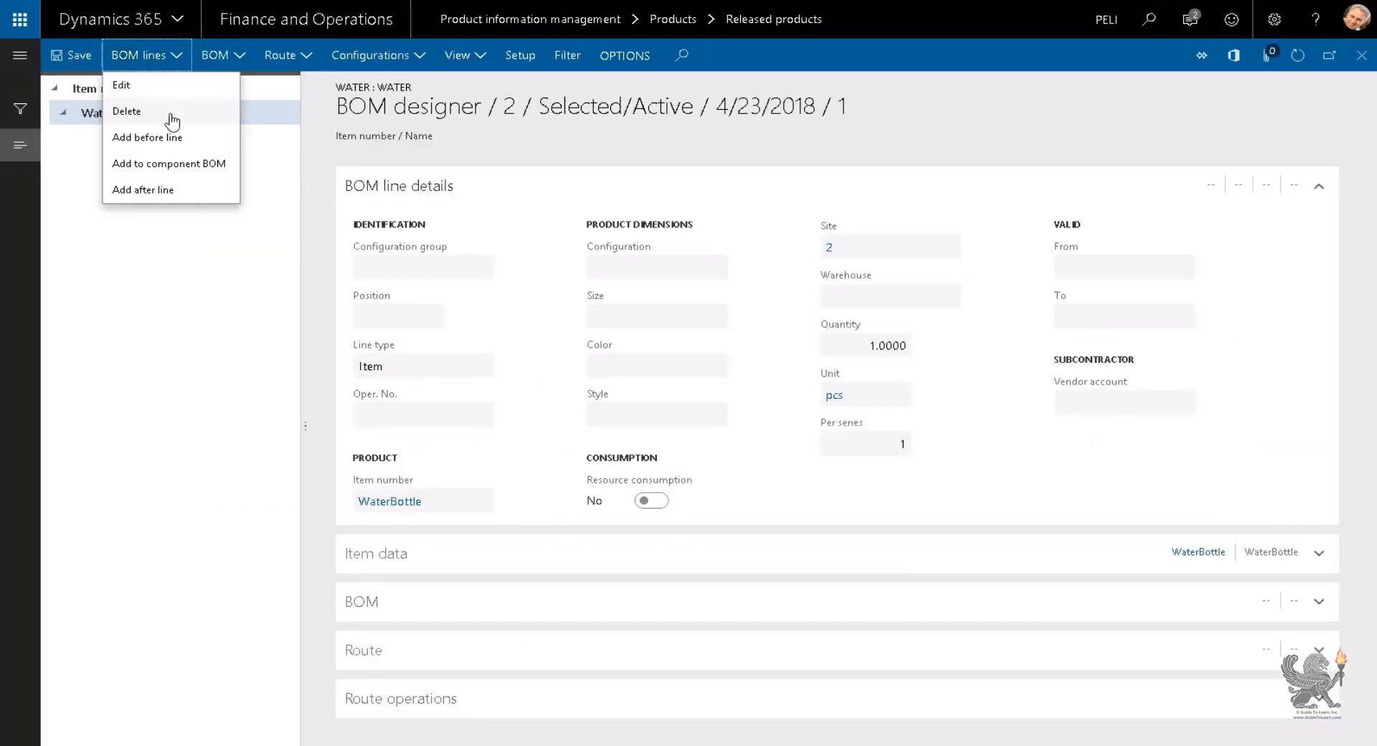
left_click(195, 134)
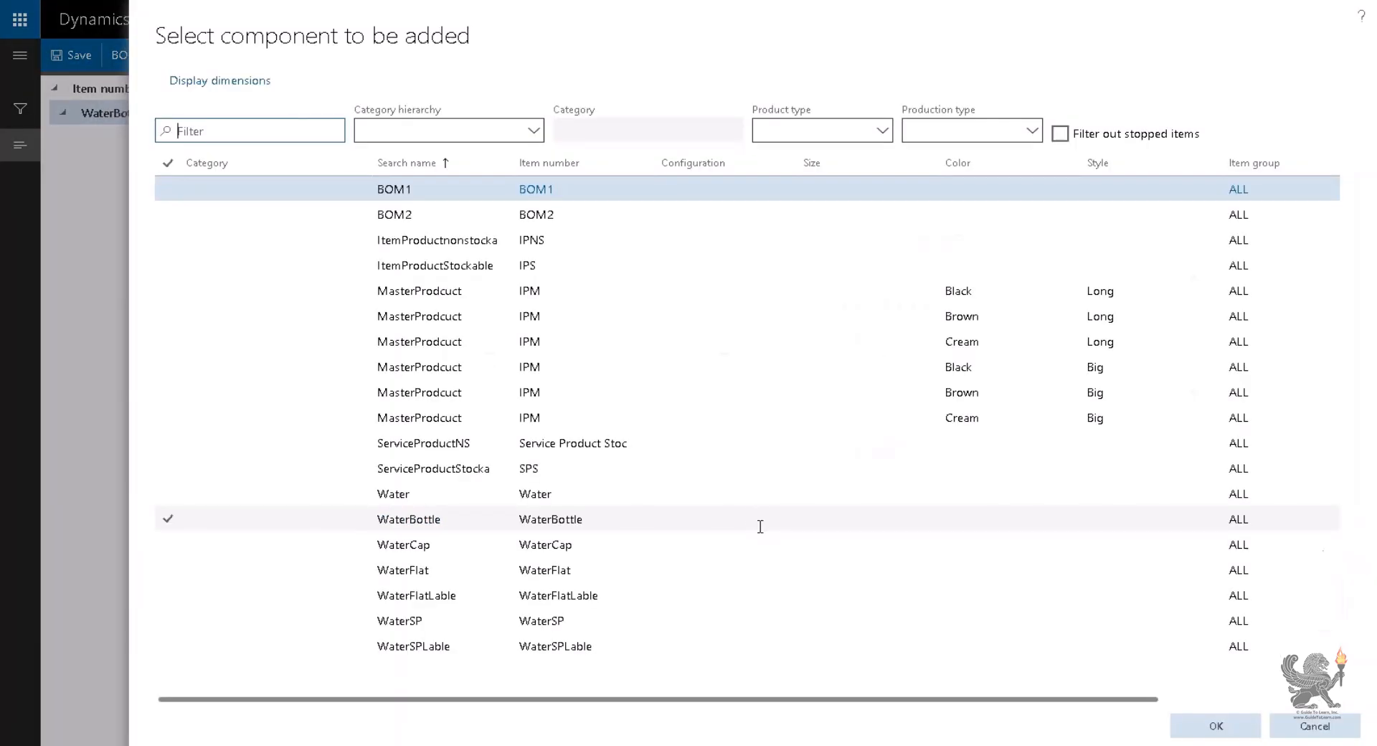
left_click(714, 543)
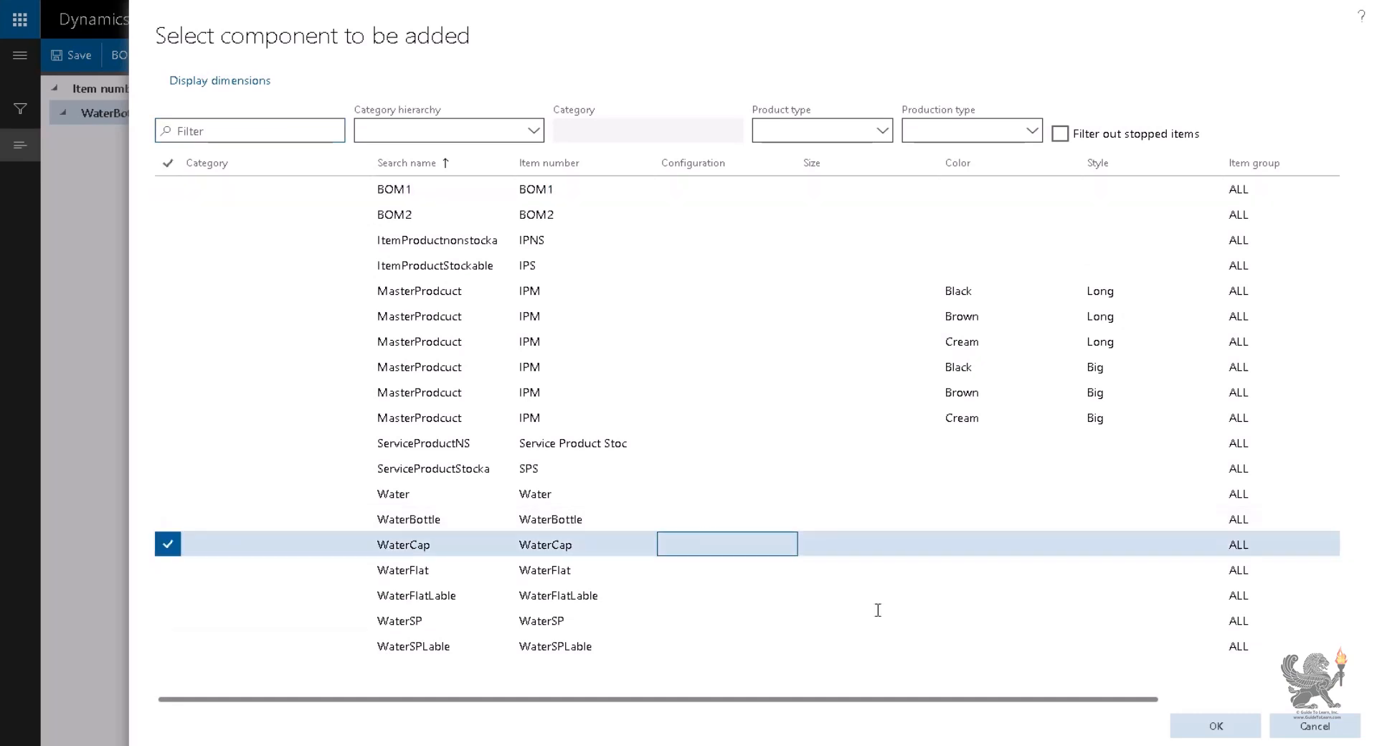
left_click(1215, 726)
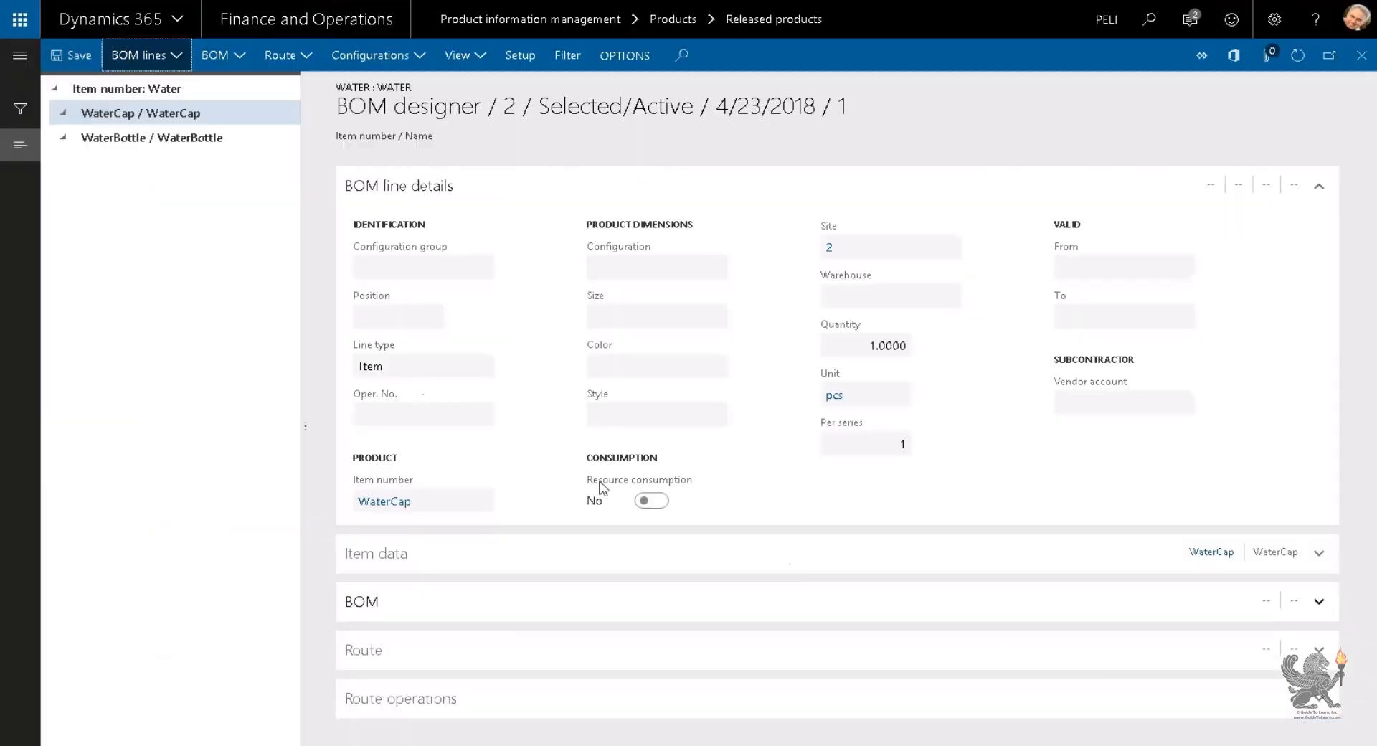
Step: Add component WaterSP to Water's BOM after the WaterBottle line
left_click(194, 137)
left_click(163, 57)
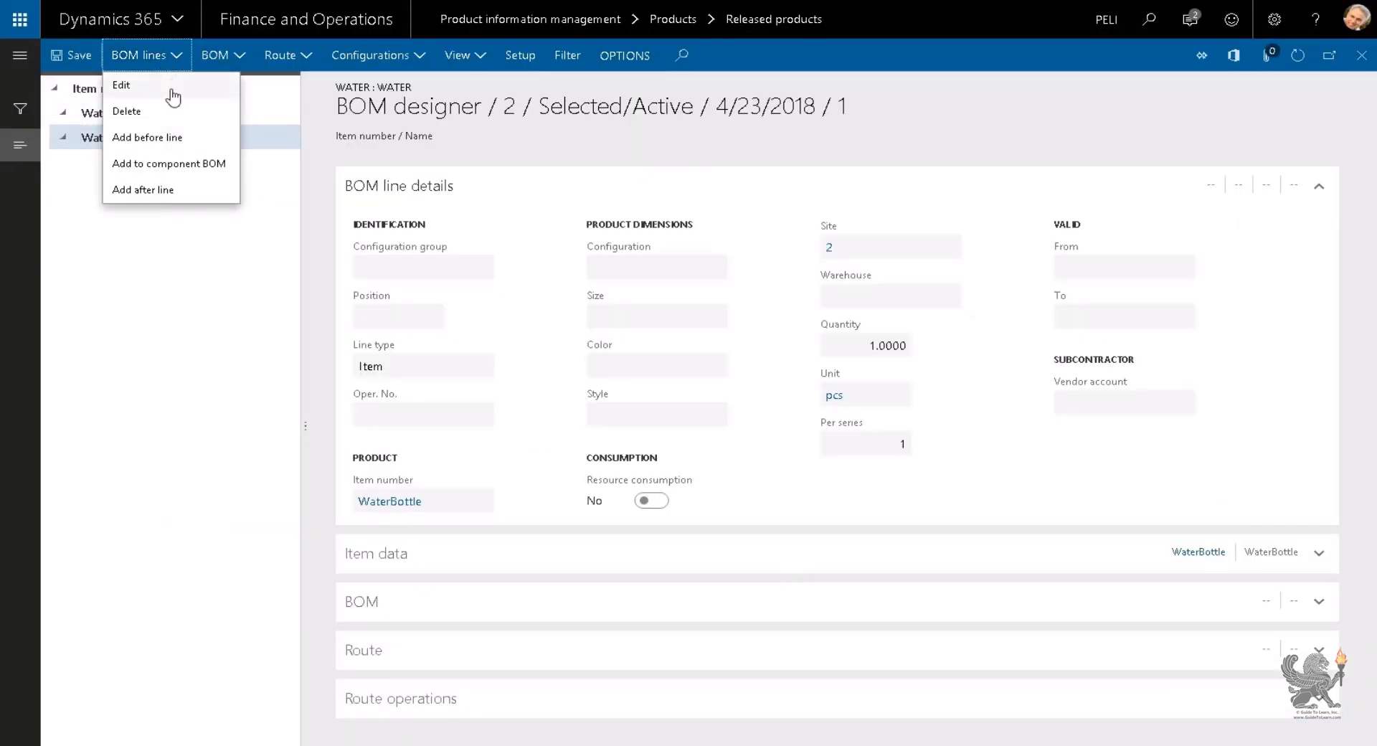
left_click(191, 190)
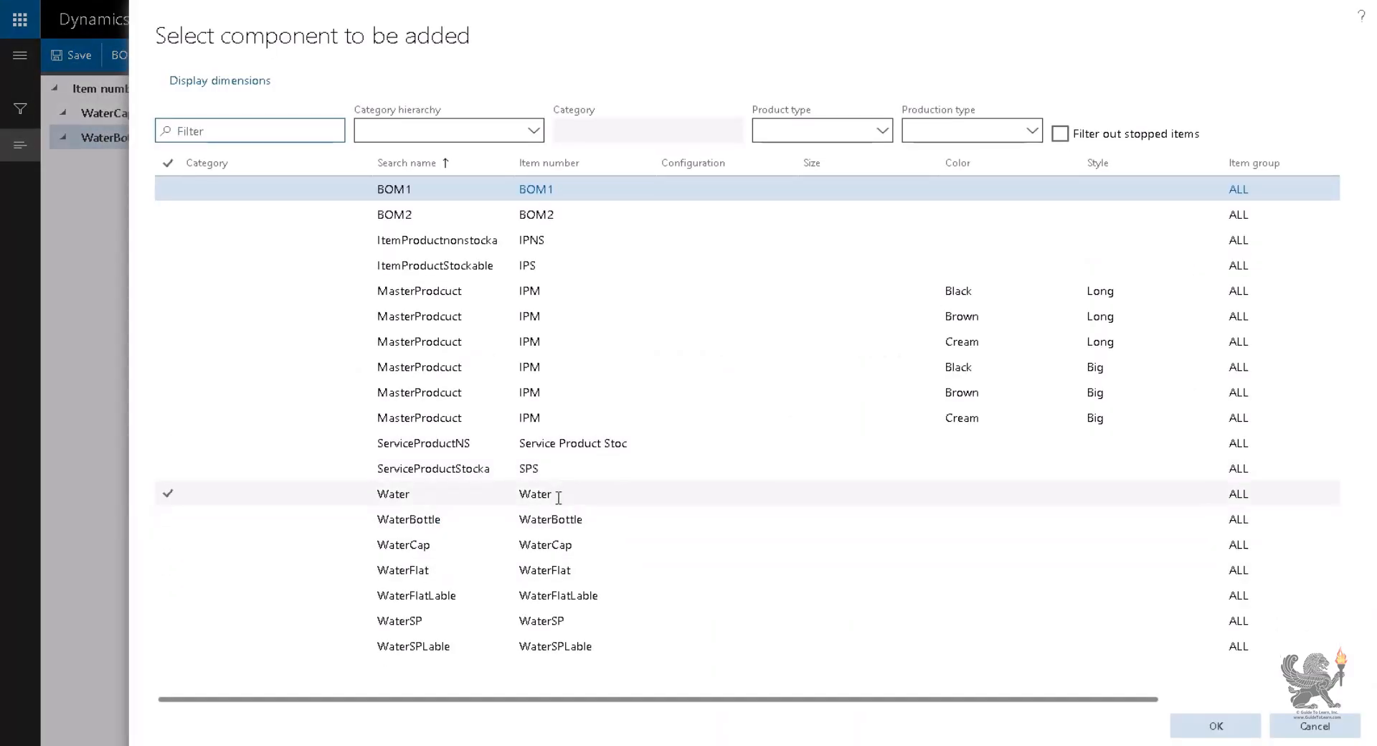
left_click(568, 621)
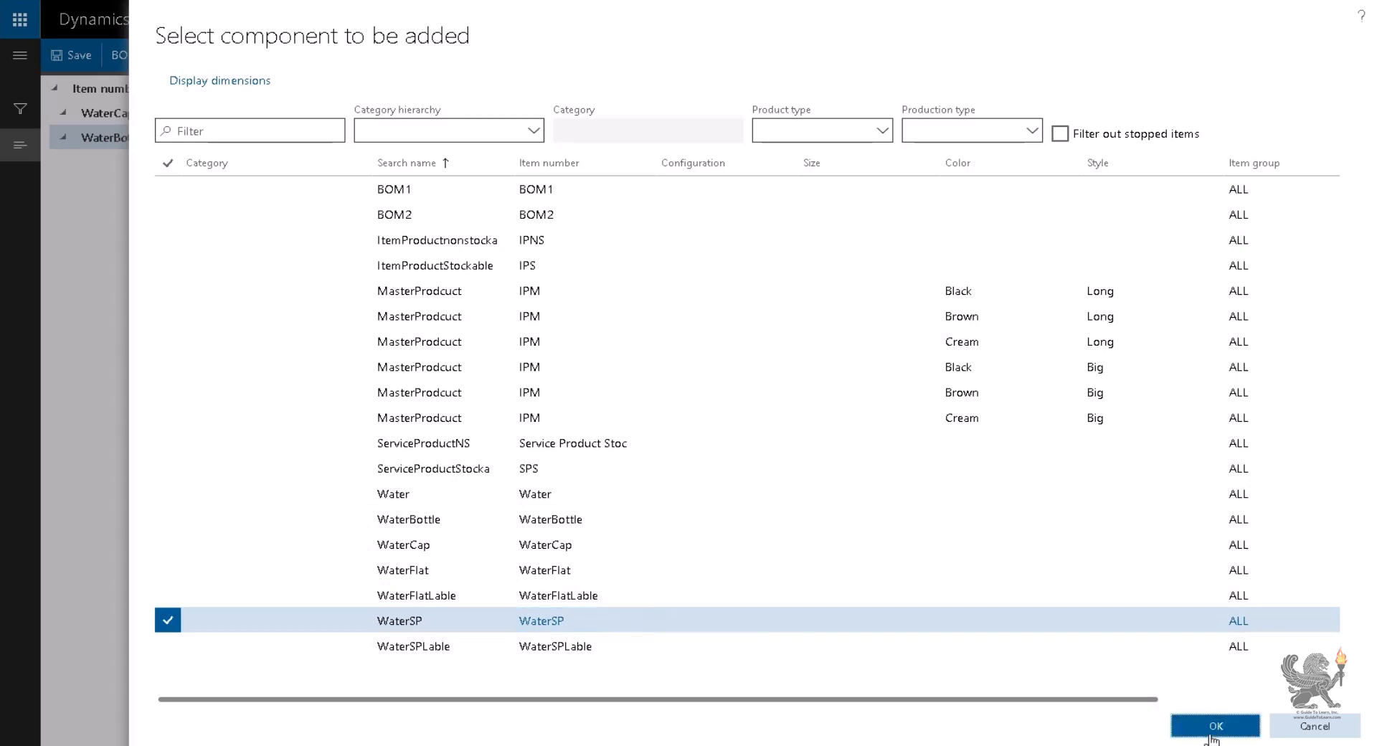
left_click(1216, 726)
Step: Add component WaterFlat to Water's BOM after the WaterSP line
left_click(161, 55)
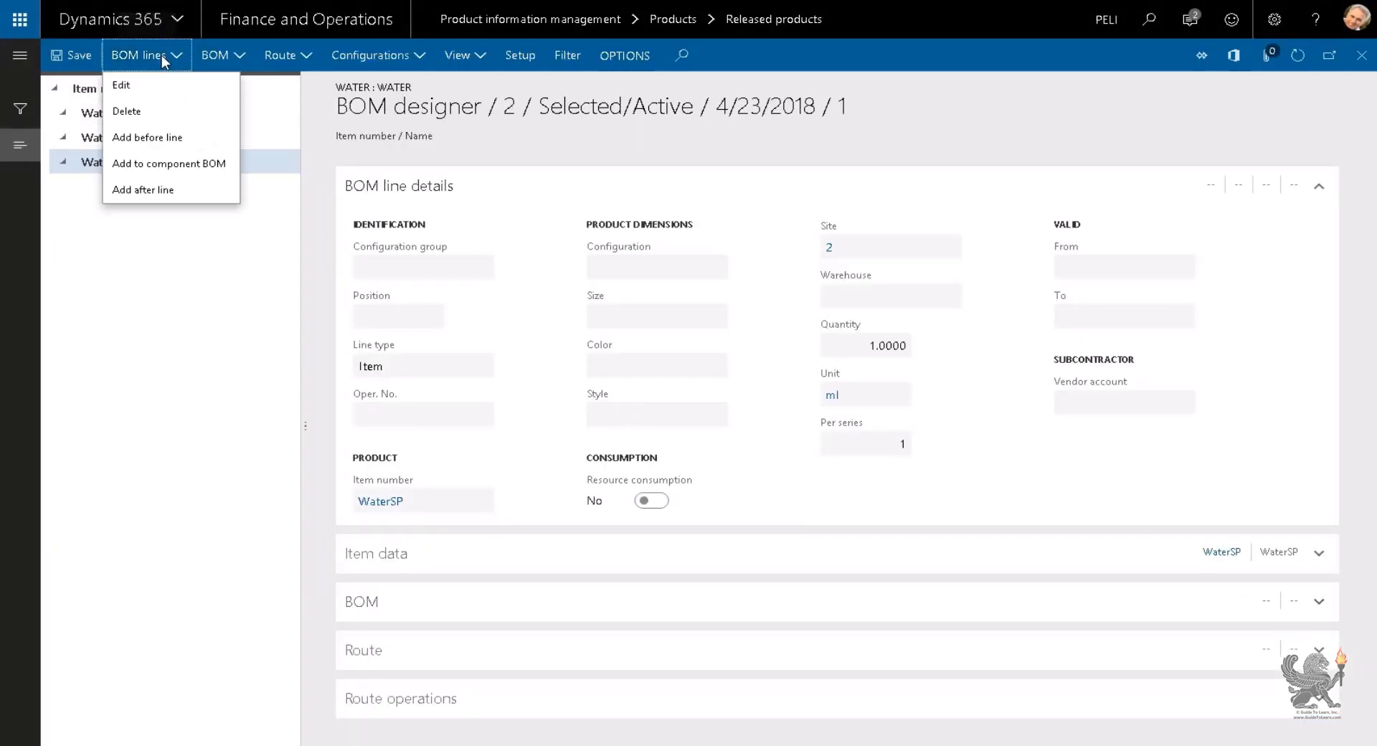
left_click(144, 189)
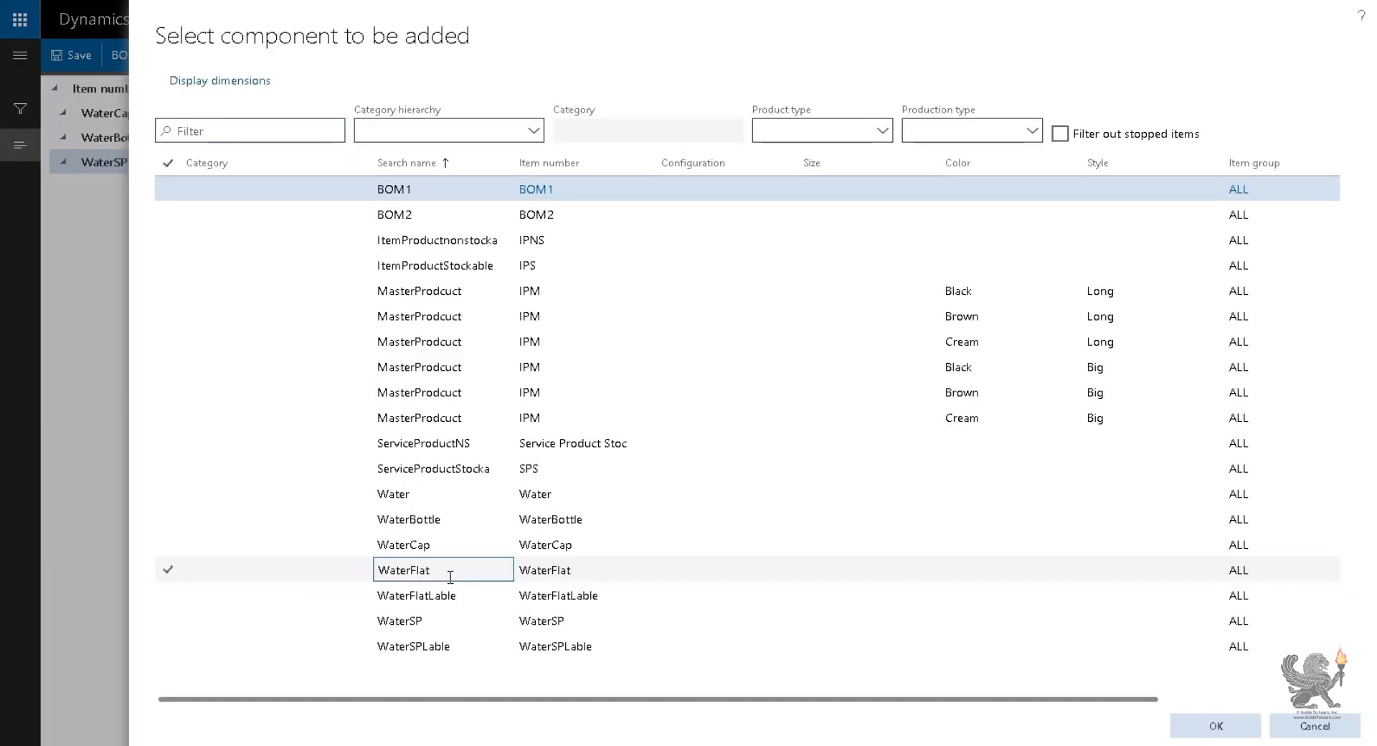
left_click(446, 570)
left_click(1212, 728)
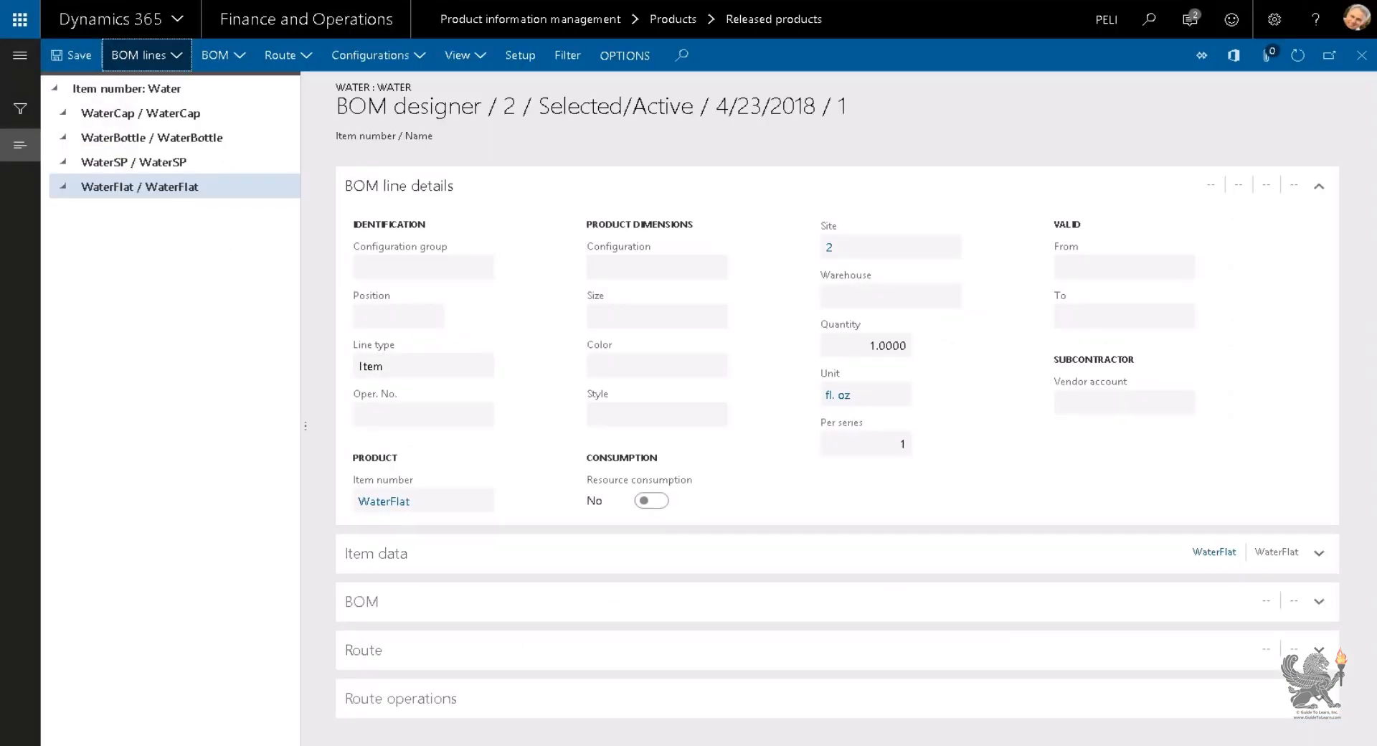
Step: Add component WaterSPLable to Water's BOM before the WaterSP line
left_click(227, 159)
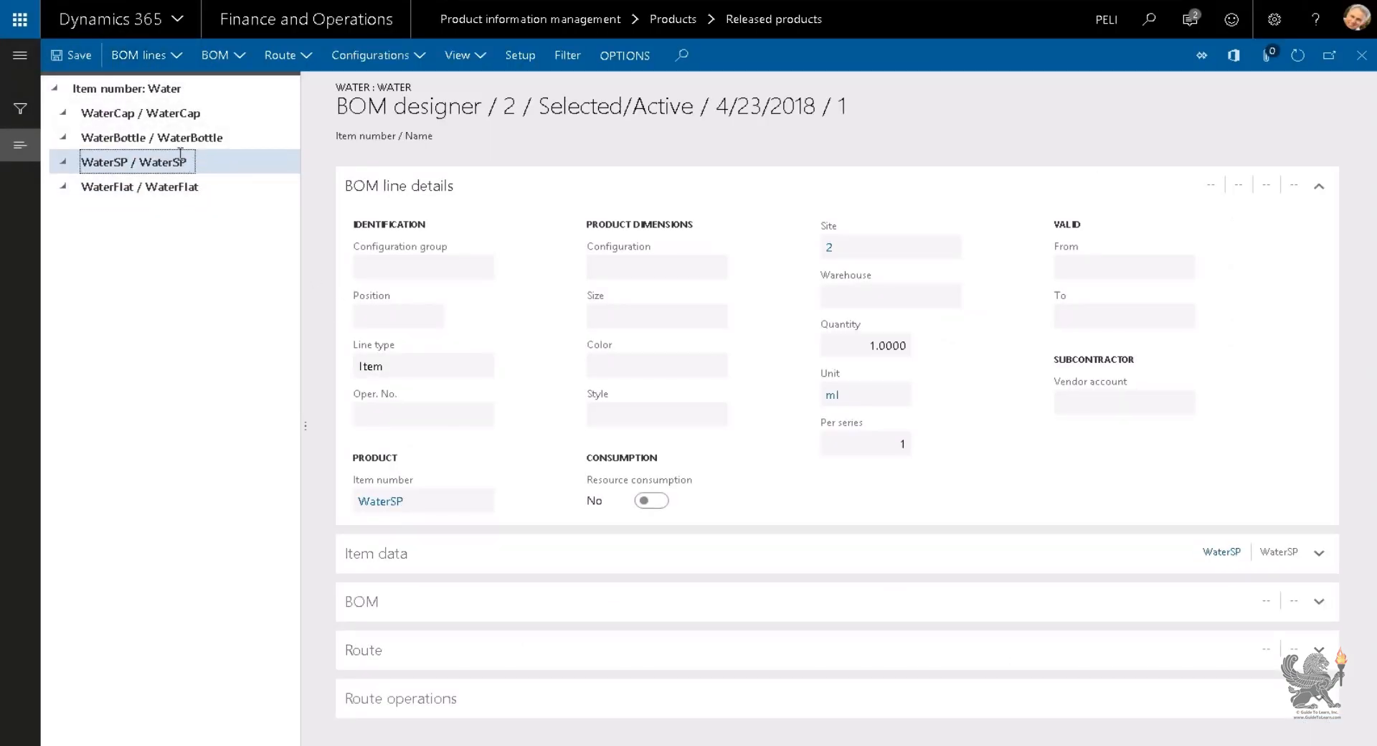
left_click(157, 57)
left_click(174, 137)
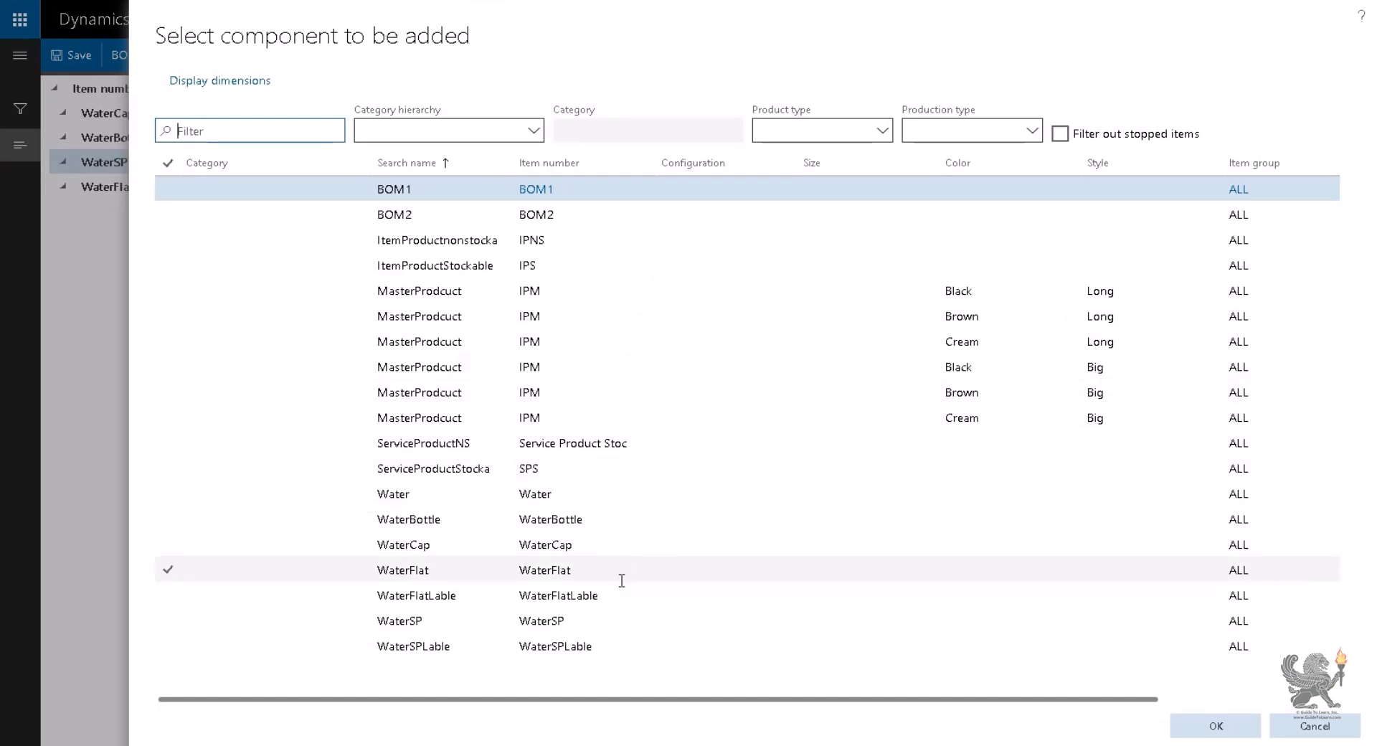
left_click(588, 645)
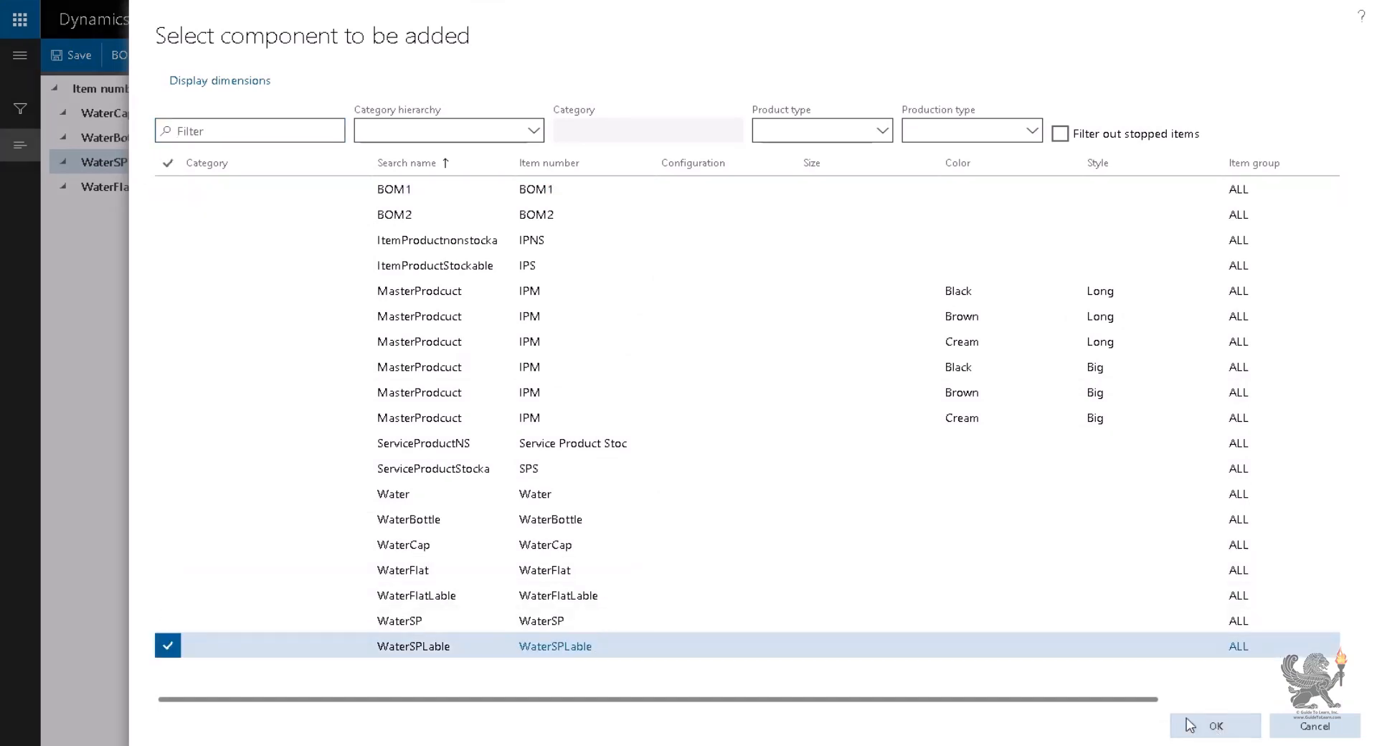
left_click(1216, 725)
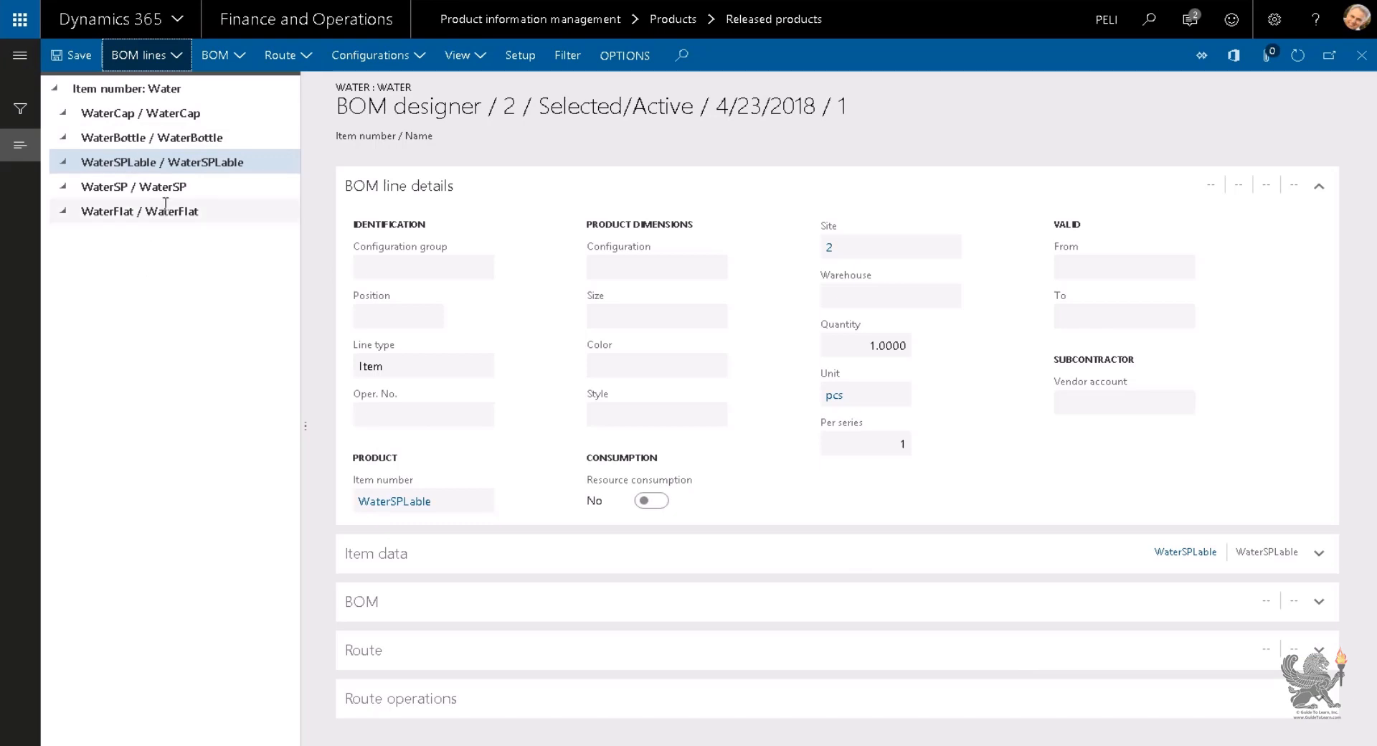
Step: Add component WaterSPLable to Water's BOM before the WaterFlat line
left_click(192, 214)
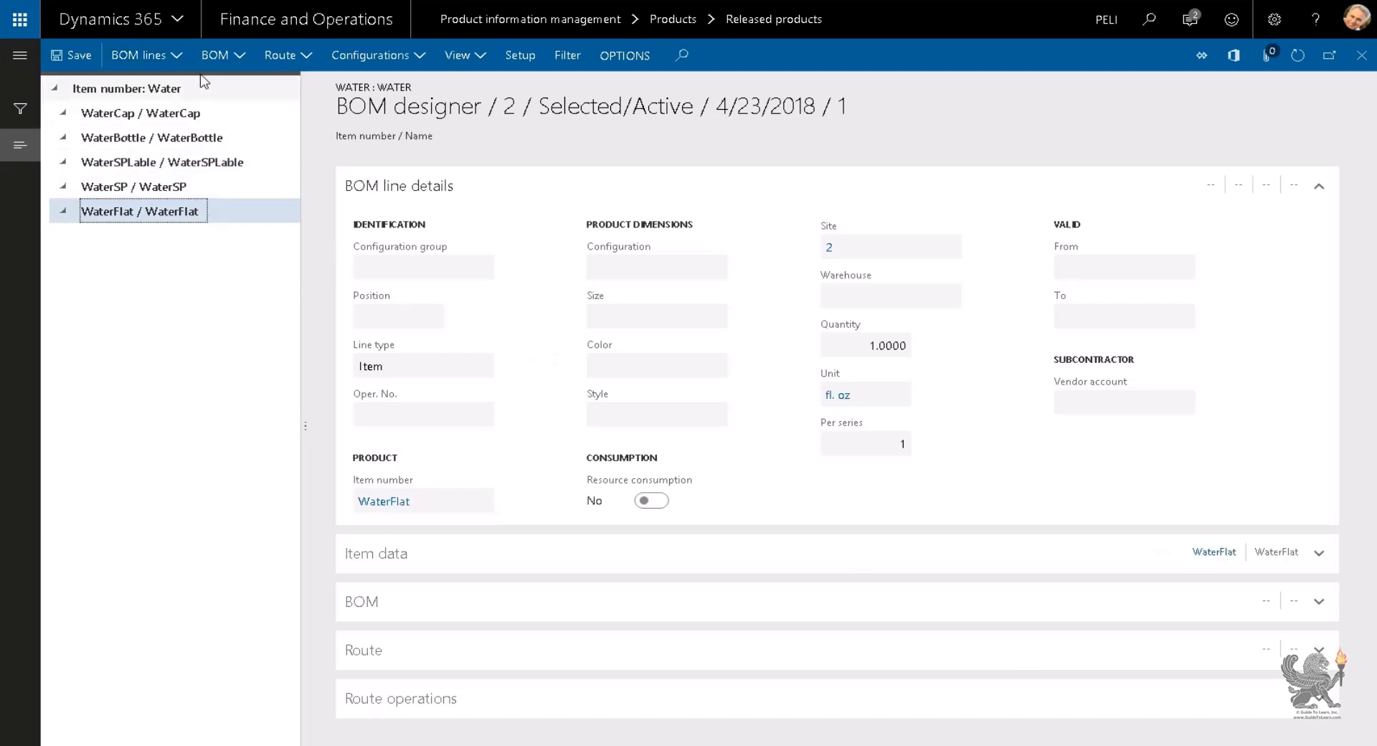
left_click(165, 63)
left_click(168, 140)
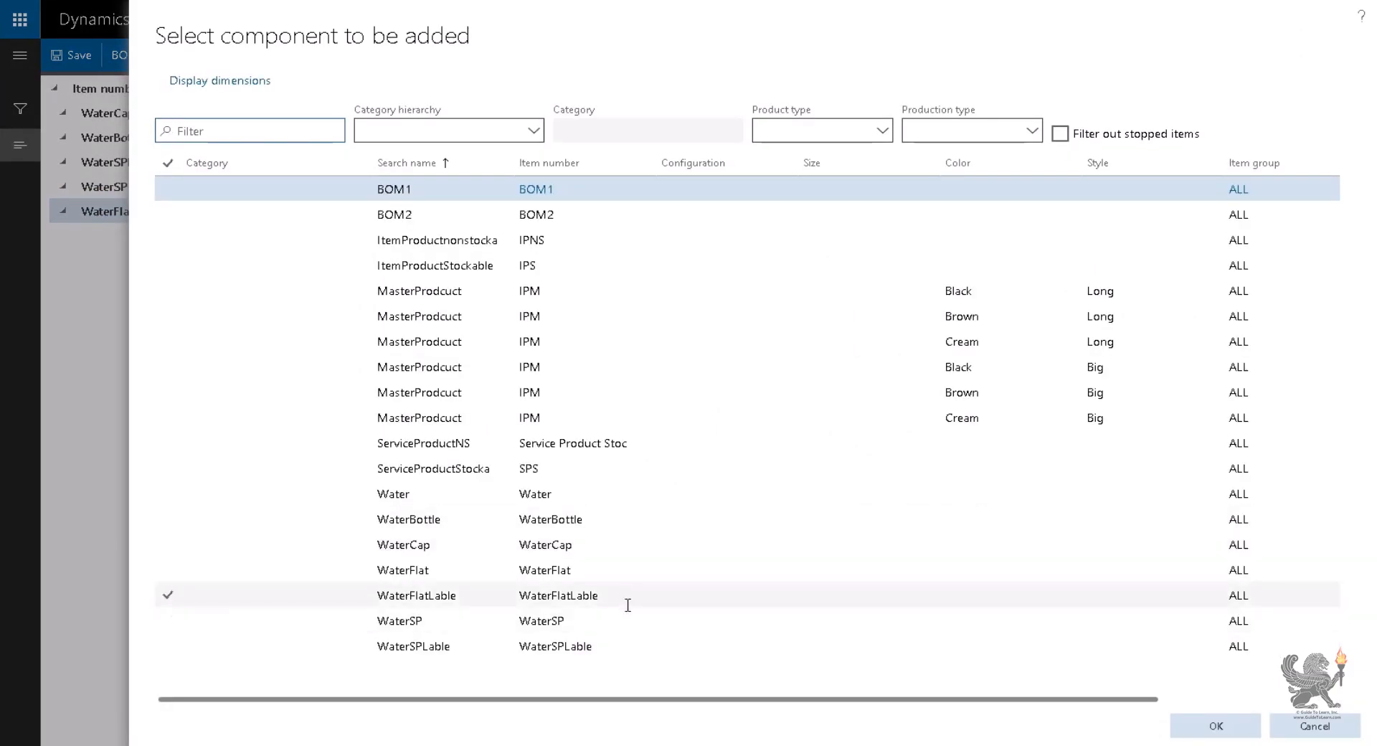
left_click(623, 645)
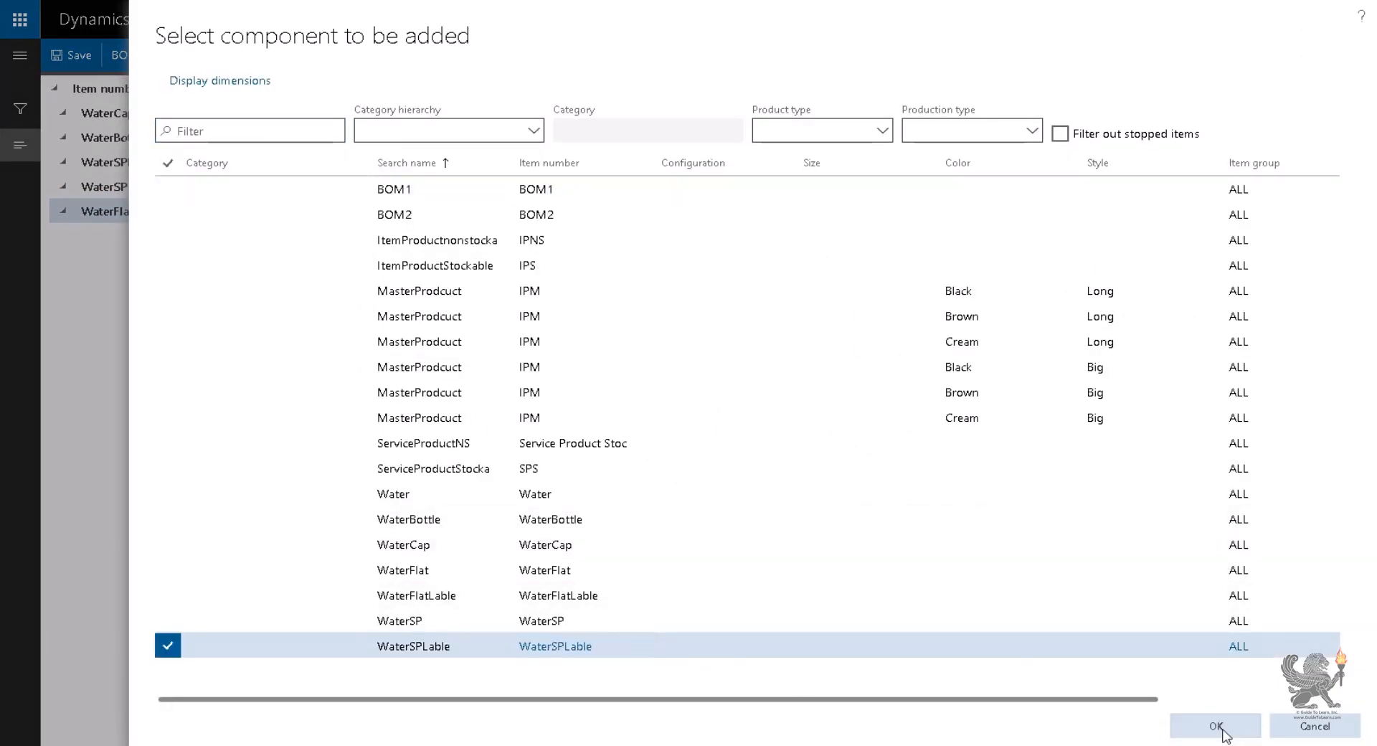
left_click(1220, 725)
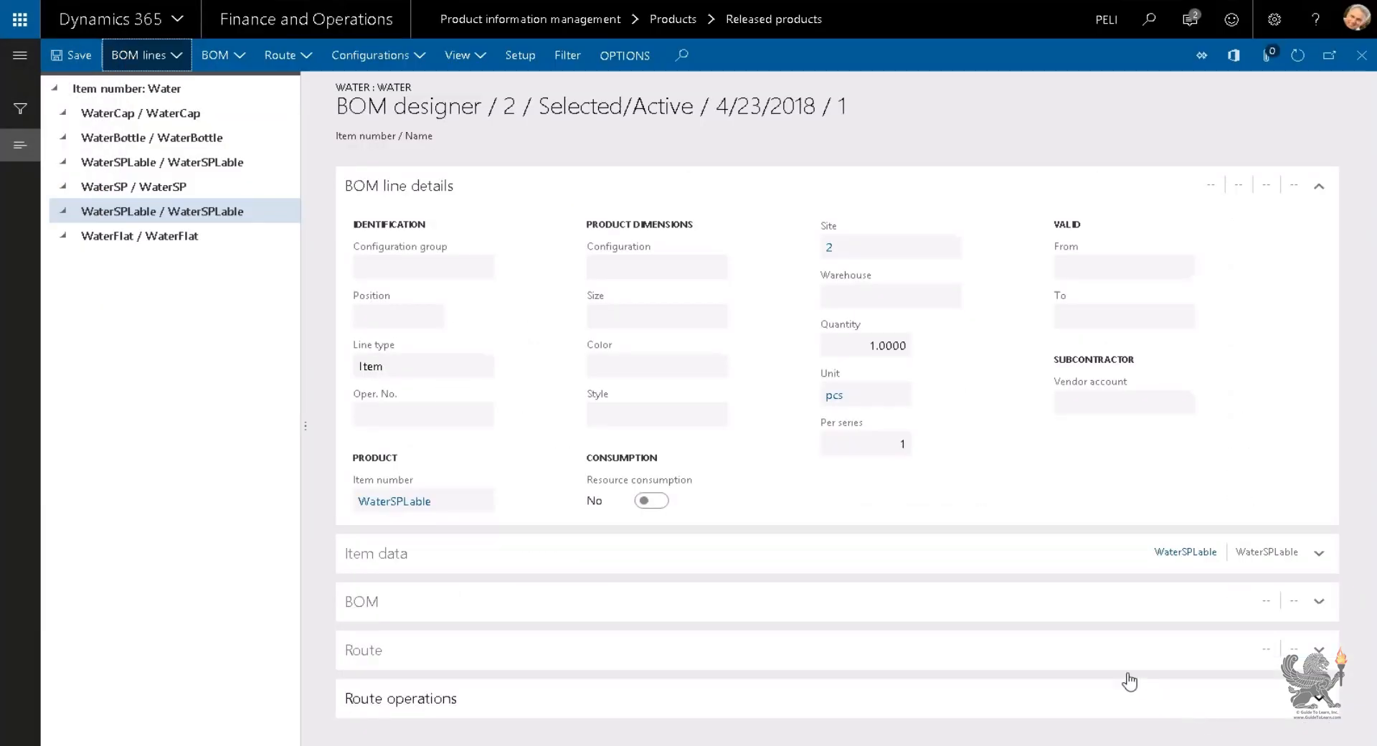
Step: Delete the duplicate WaterSPLable line directly above WaterFlat from Water's BOM
left_click(164, 187)
left_click(225, 165)
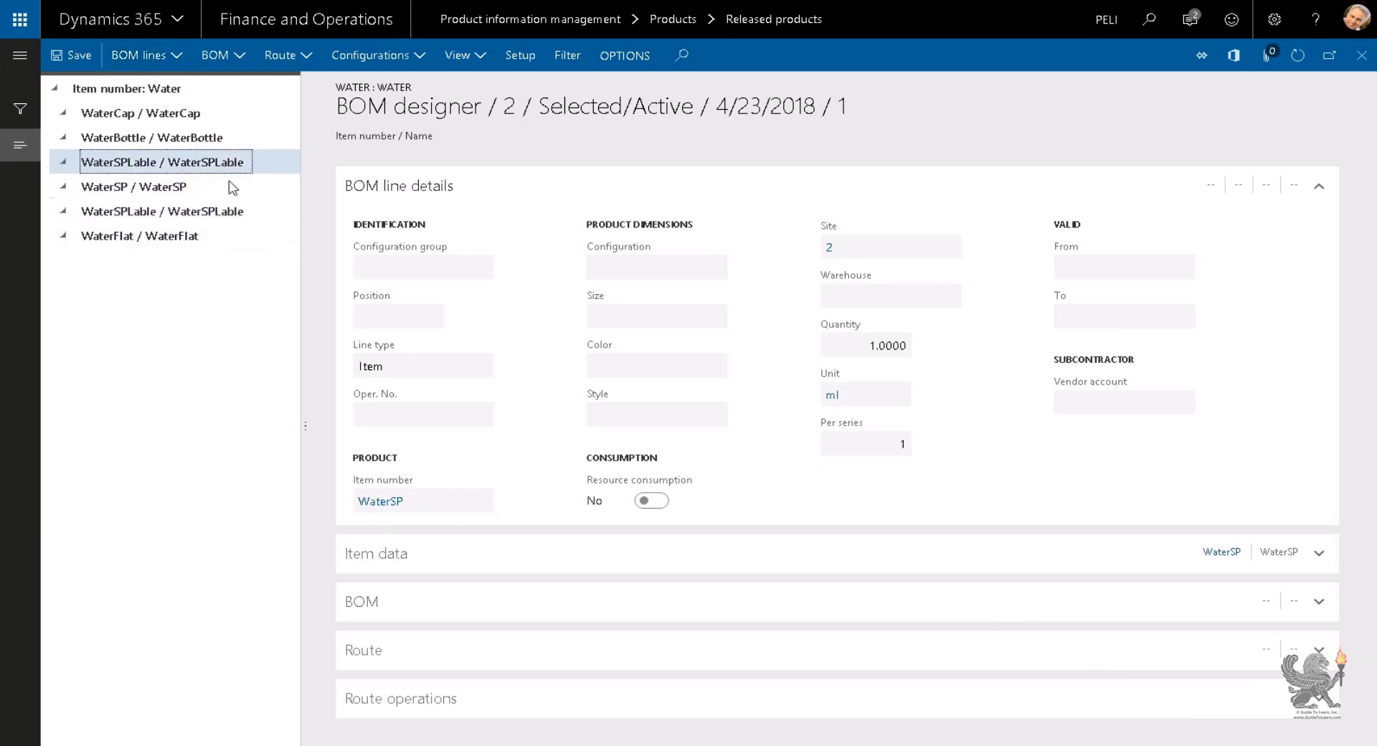
left_click(238, 213)
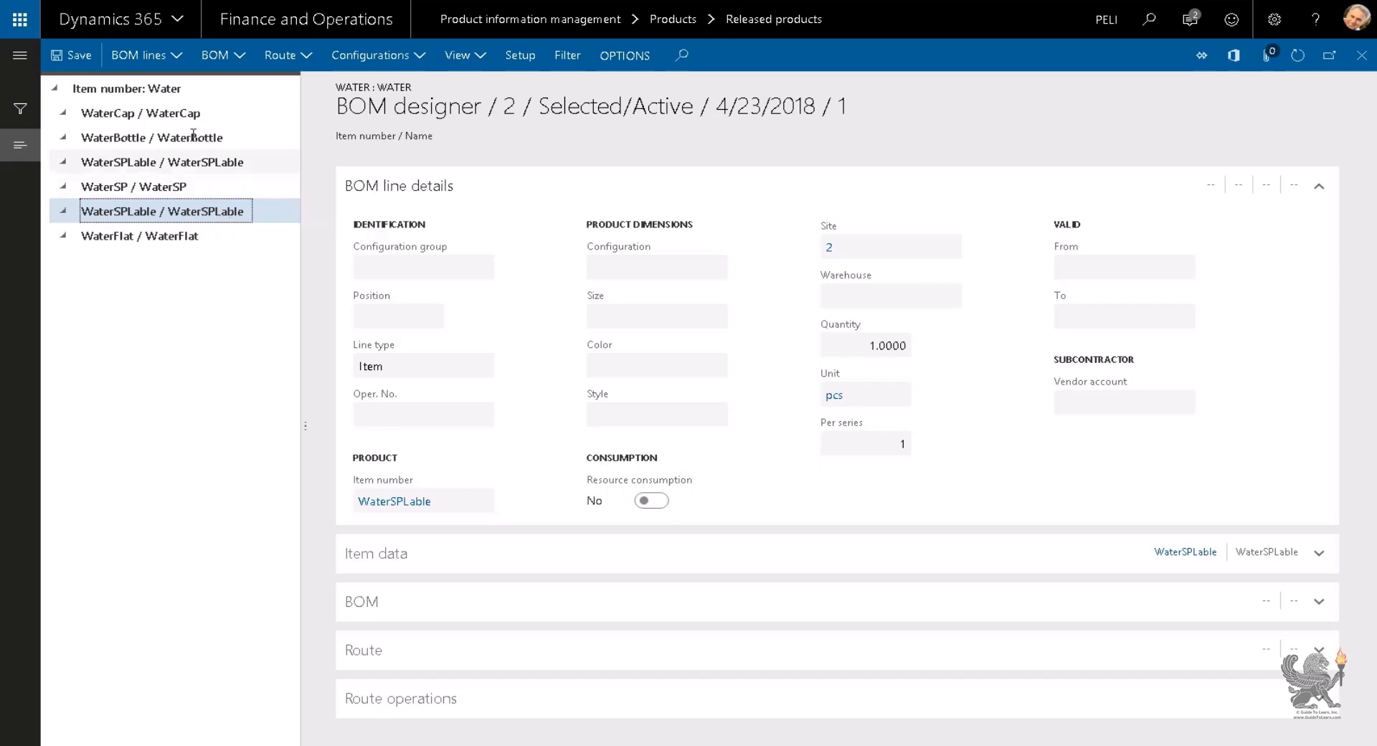
left_click(181, 59)
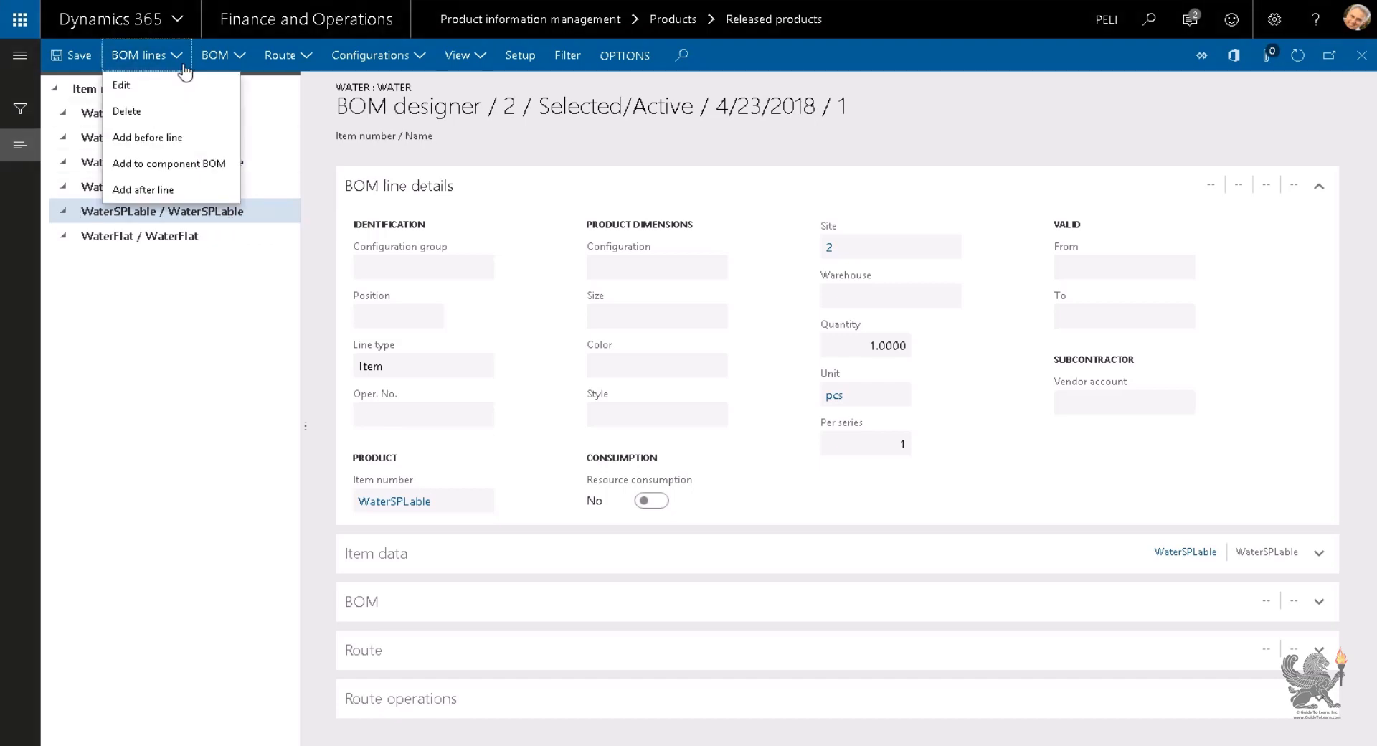
left_click(130, 89)
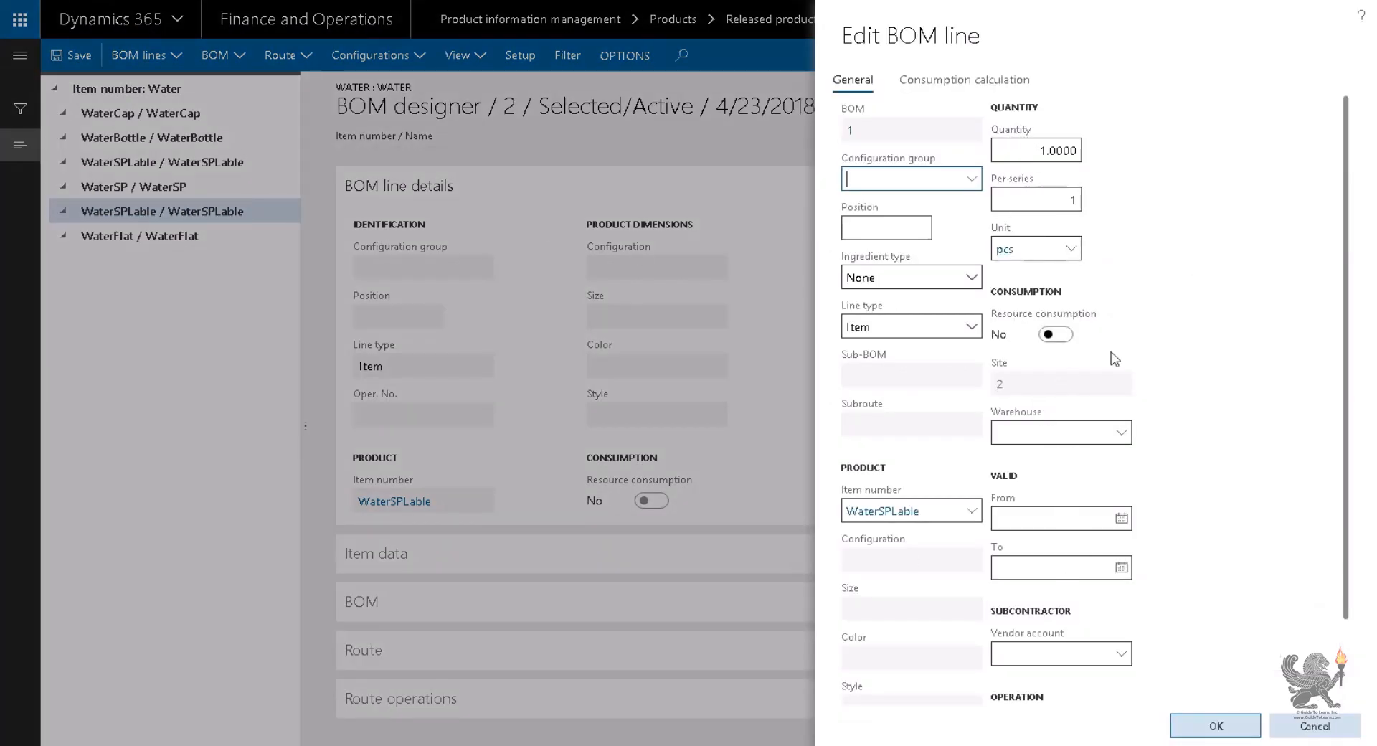
left_click(1312, 717)
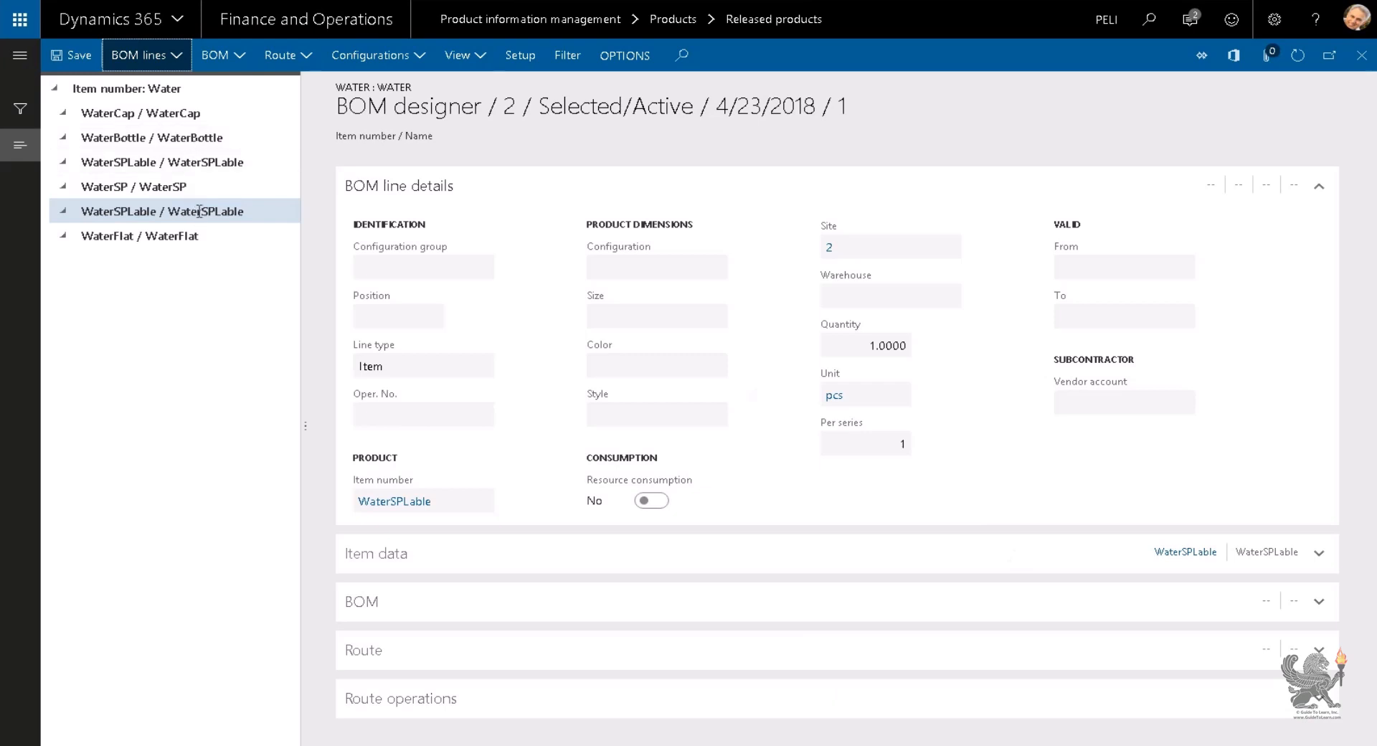
left_click(147, 55)
left_click(172, 111)
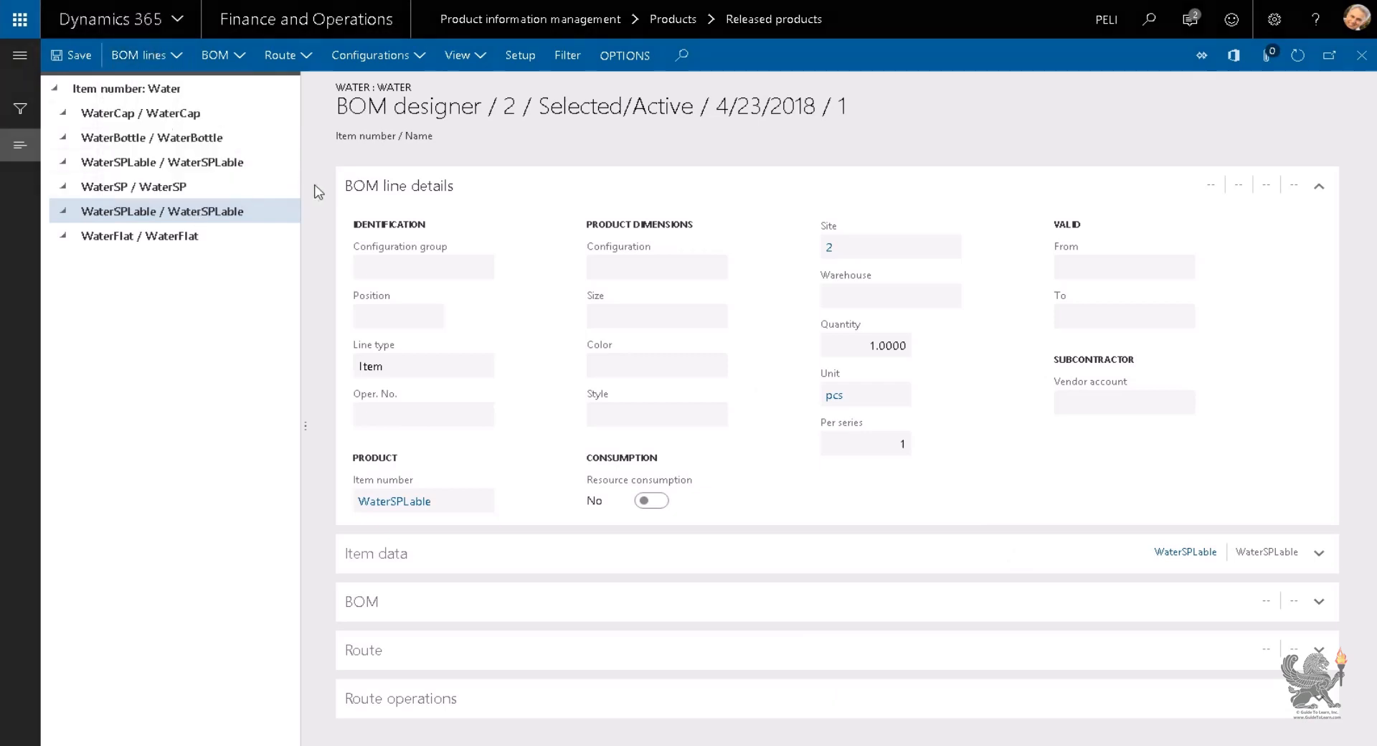
Step: Add component WaterFlatLable to Water's BOM after the WaterFlat line
left_click(162, 162)
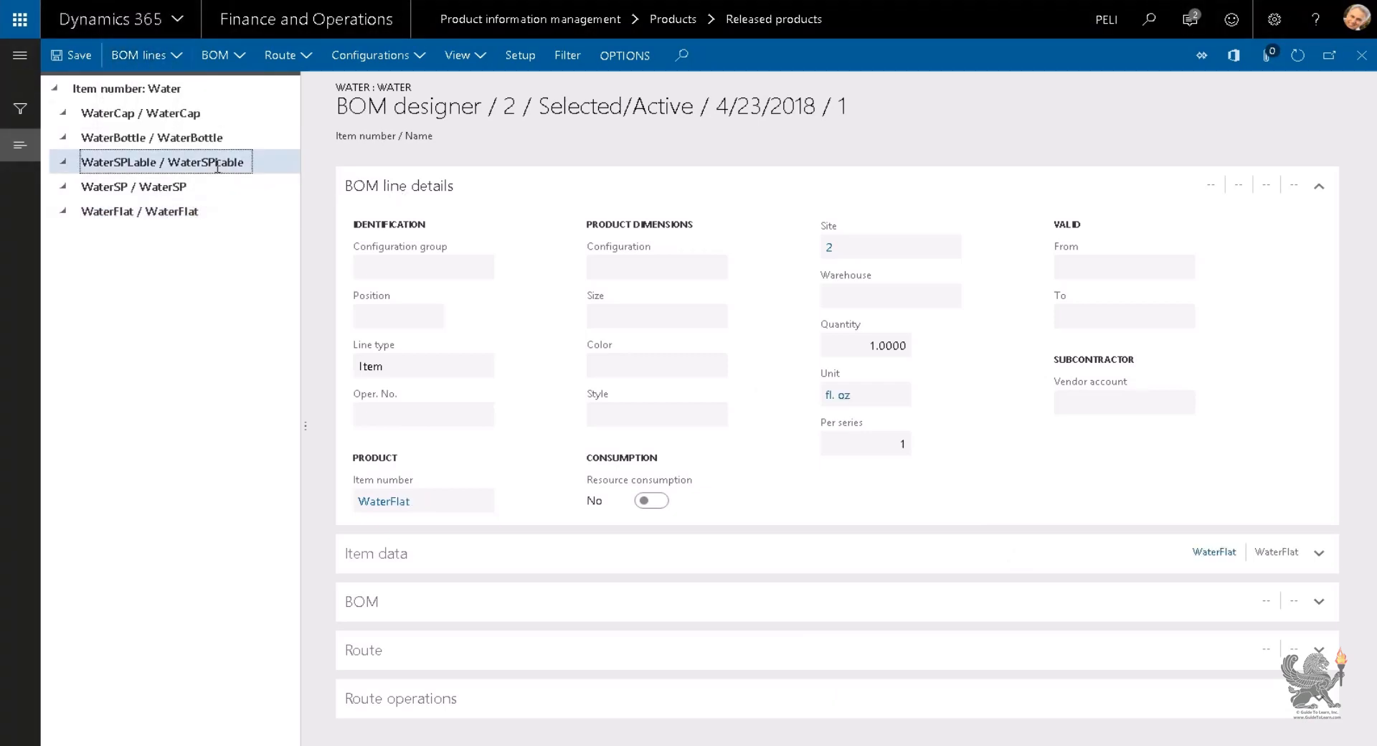
left_click(171, 210)
left_click(129, 55)
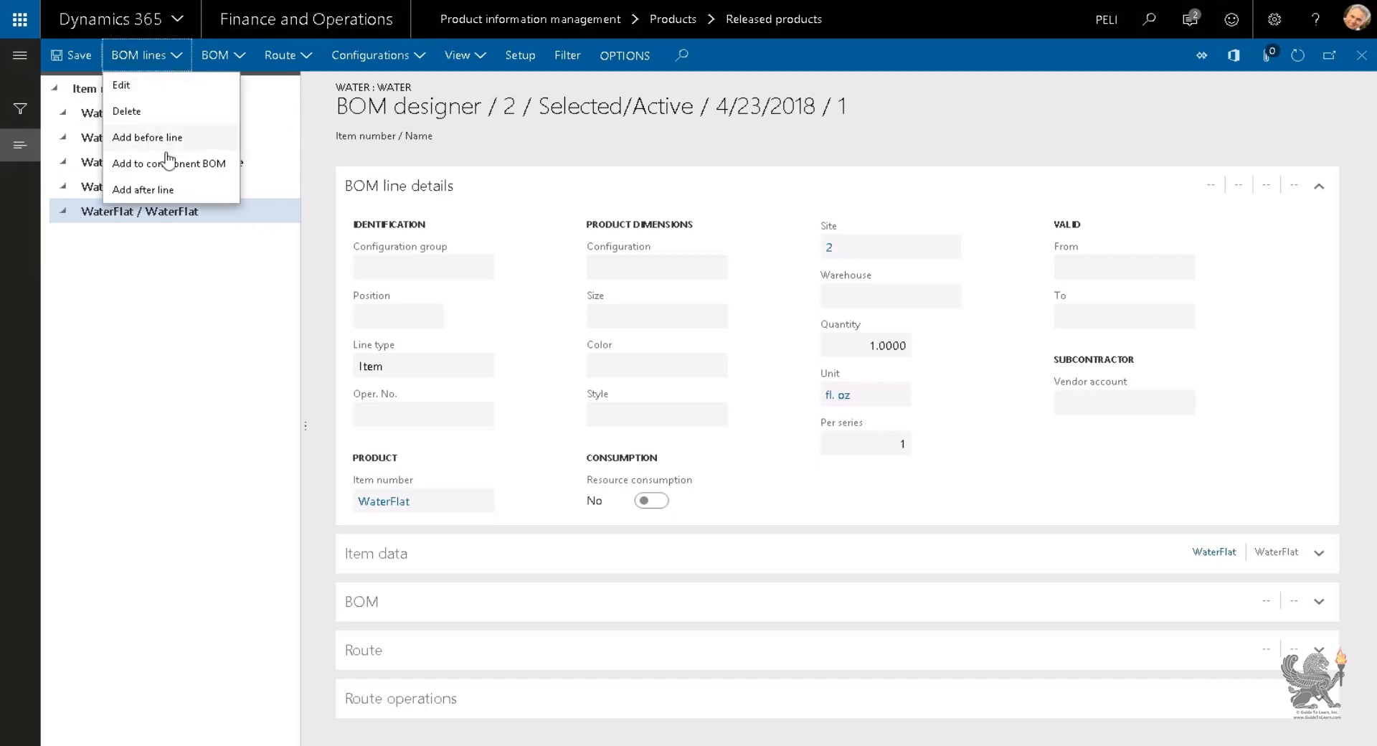
left_click(171, 191)
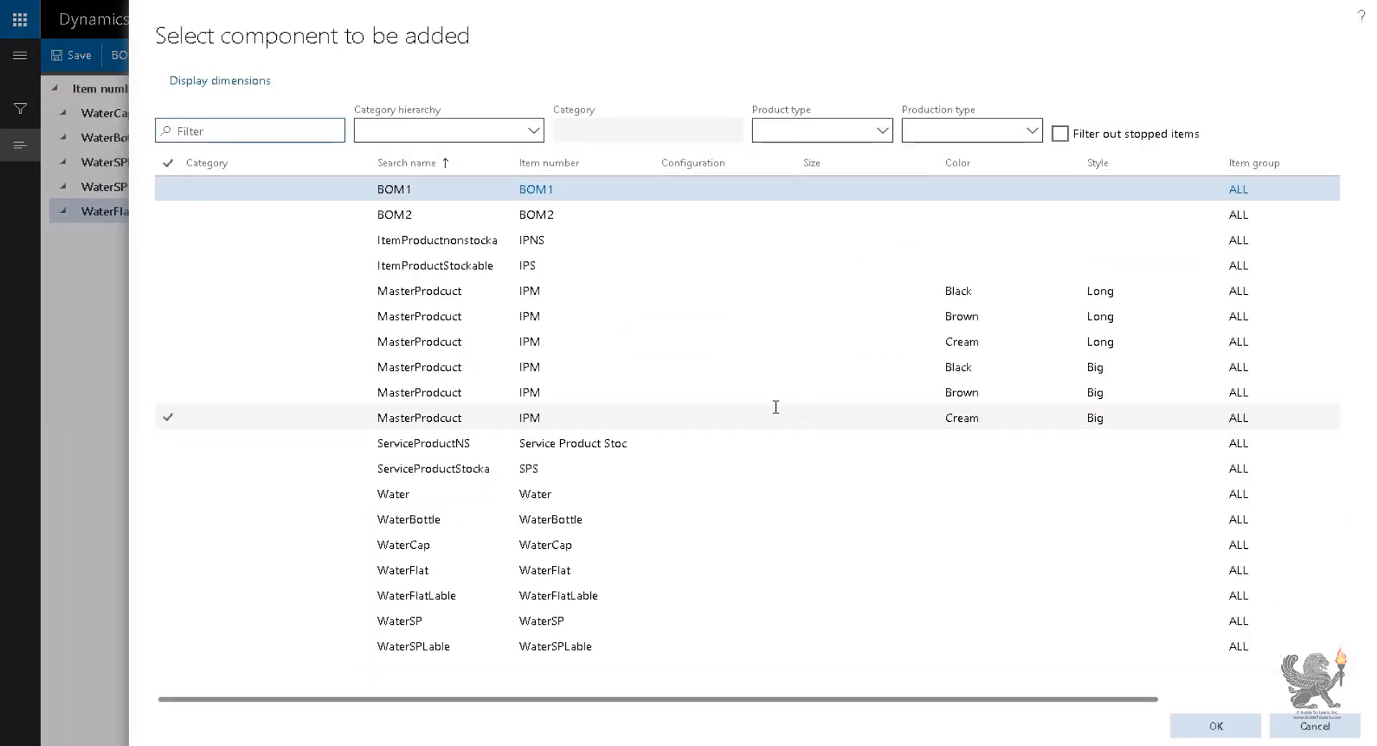
left_click(614, 646)
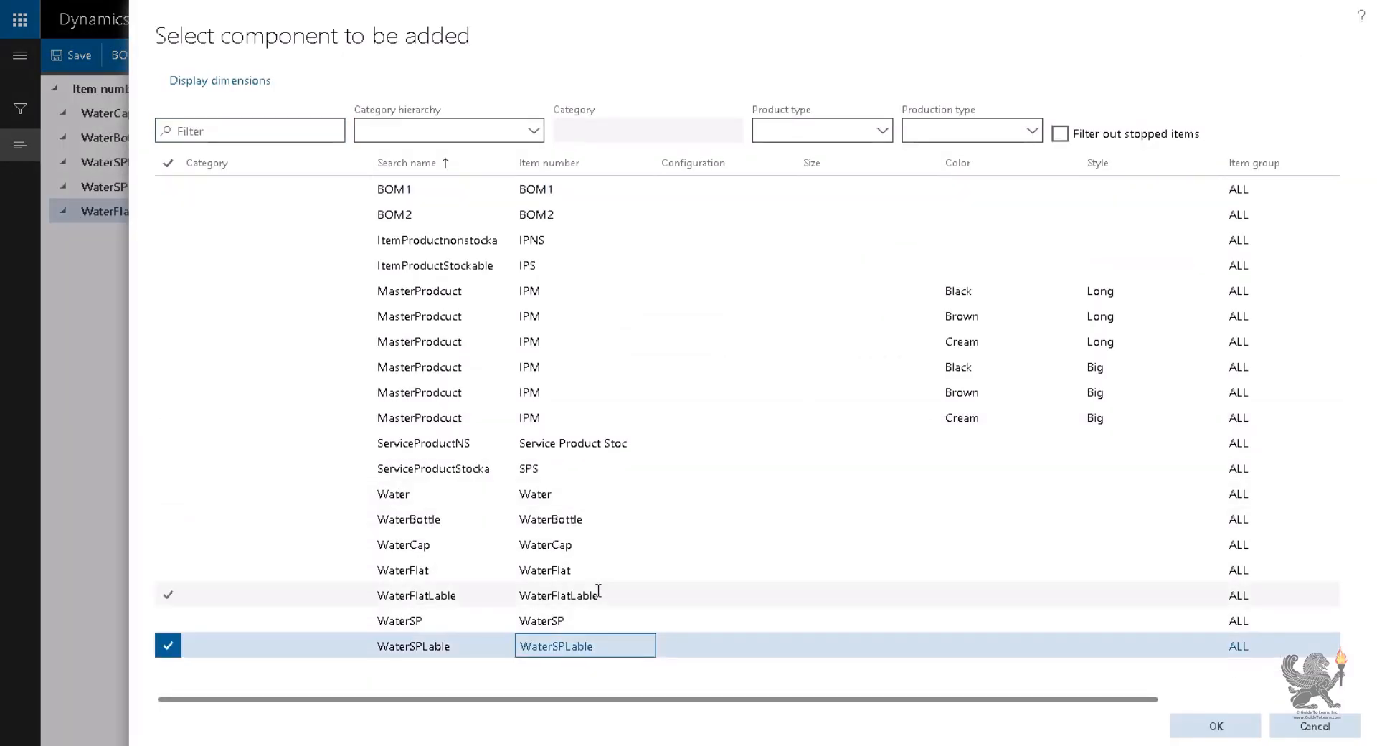
left_click(724, 596)
left_click(1216, 726)
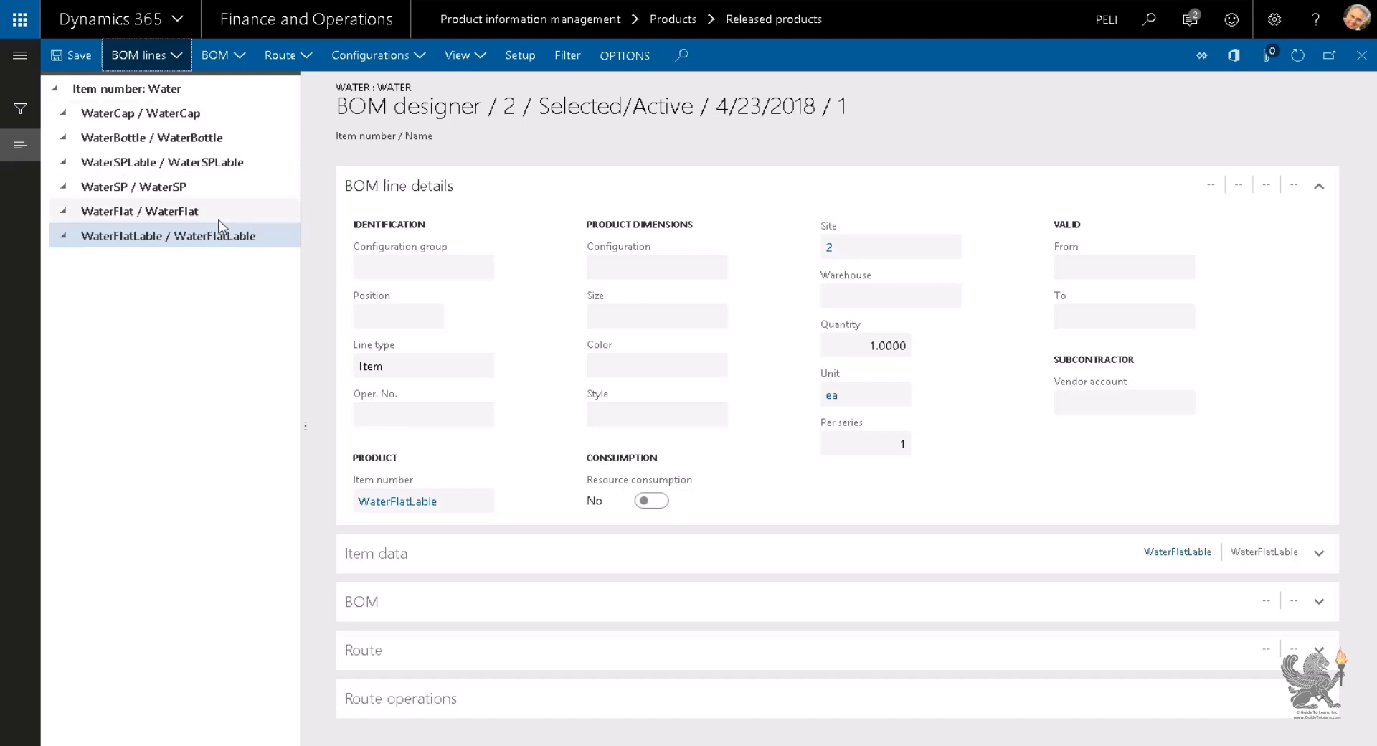
Step: Open the WaterCap BOM line for editing, review its general and consumption calculation settings, and accept them as they are
left_click(183, 91)
left_click(187, 113)
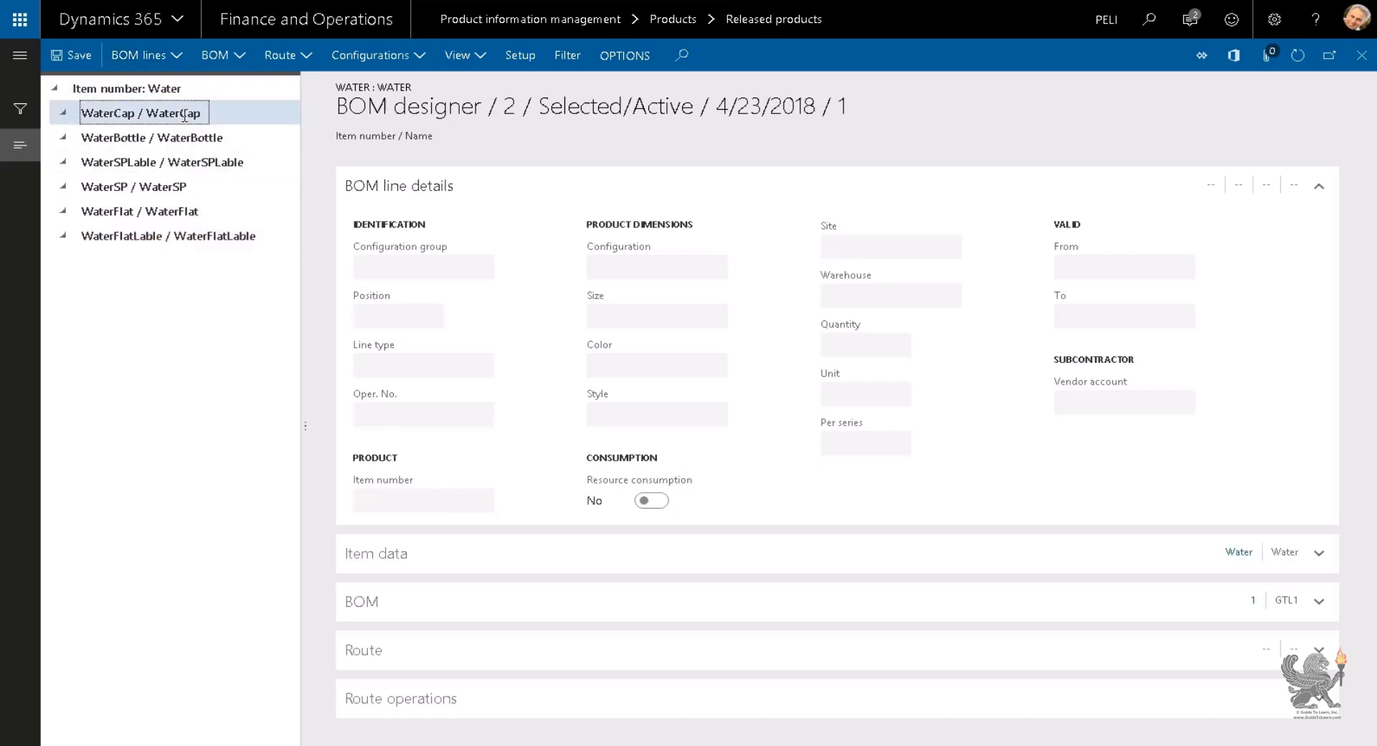
left_click(171, 60)
left_click(175, 90)
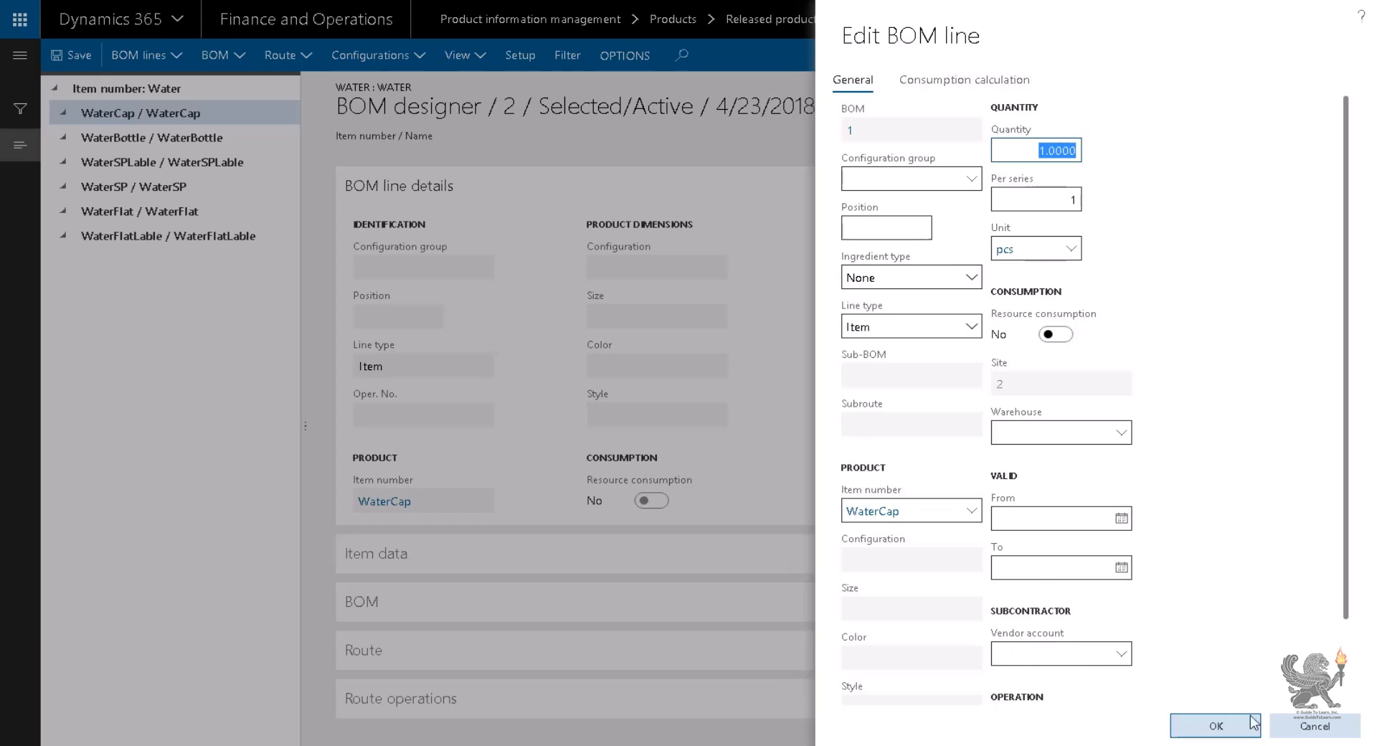
left_click(1018, 85)
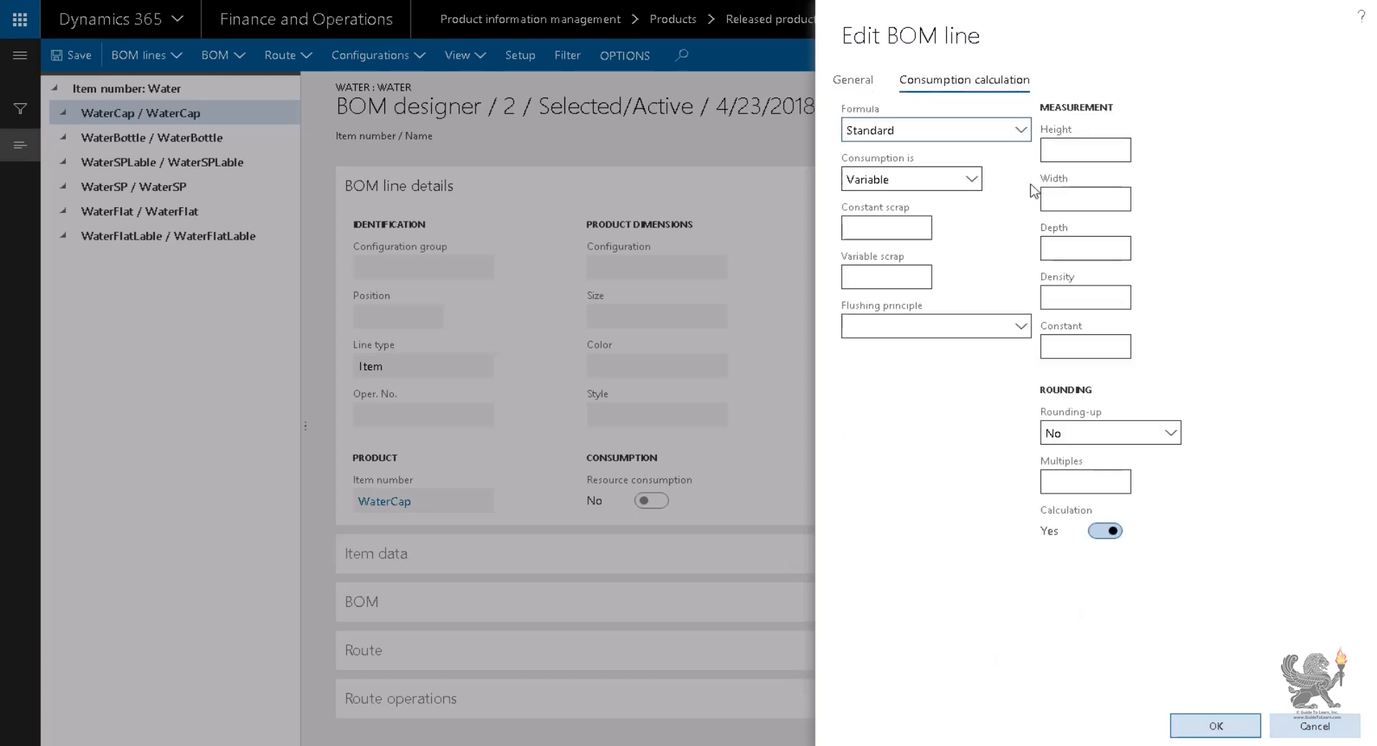
left_click(1215, 726)
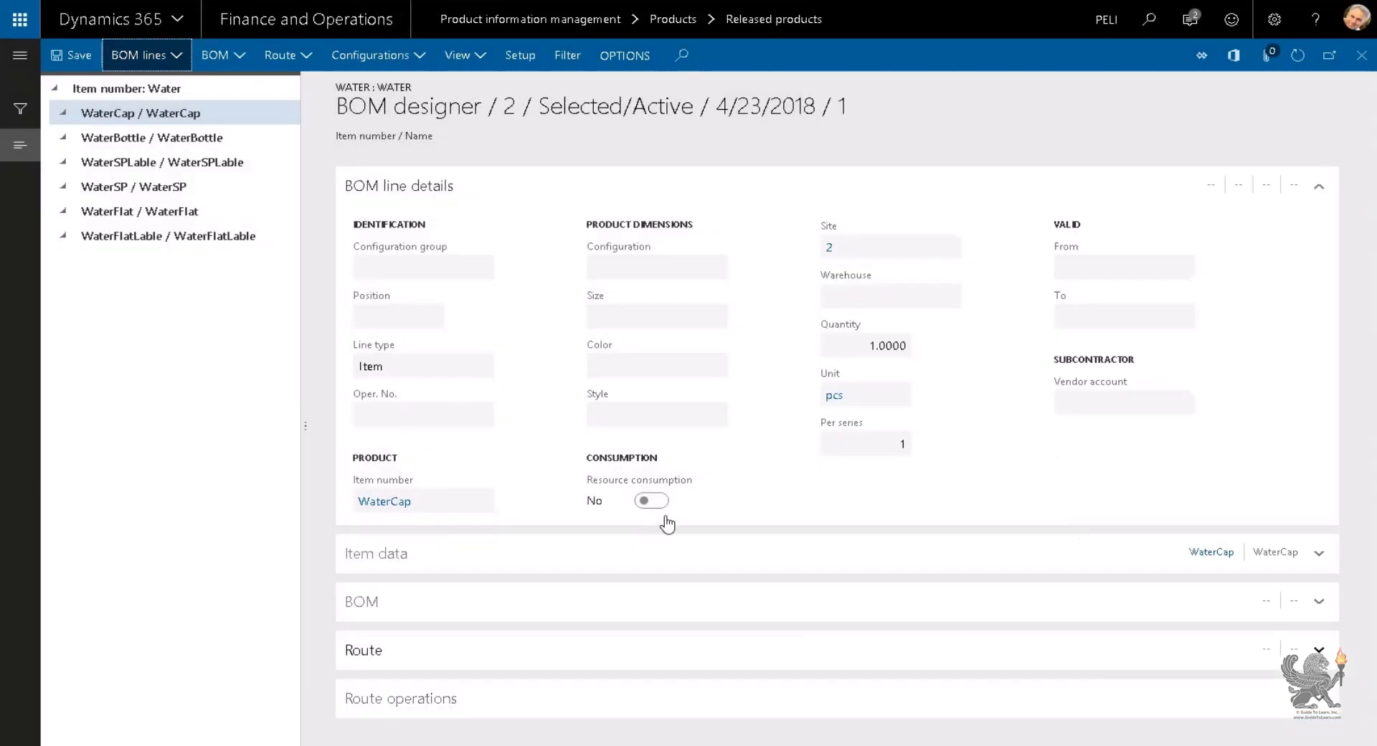
Step: Select the WaterBottle line in Water's BOM
left_click(258, 137)
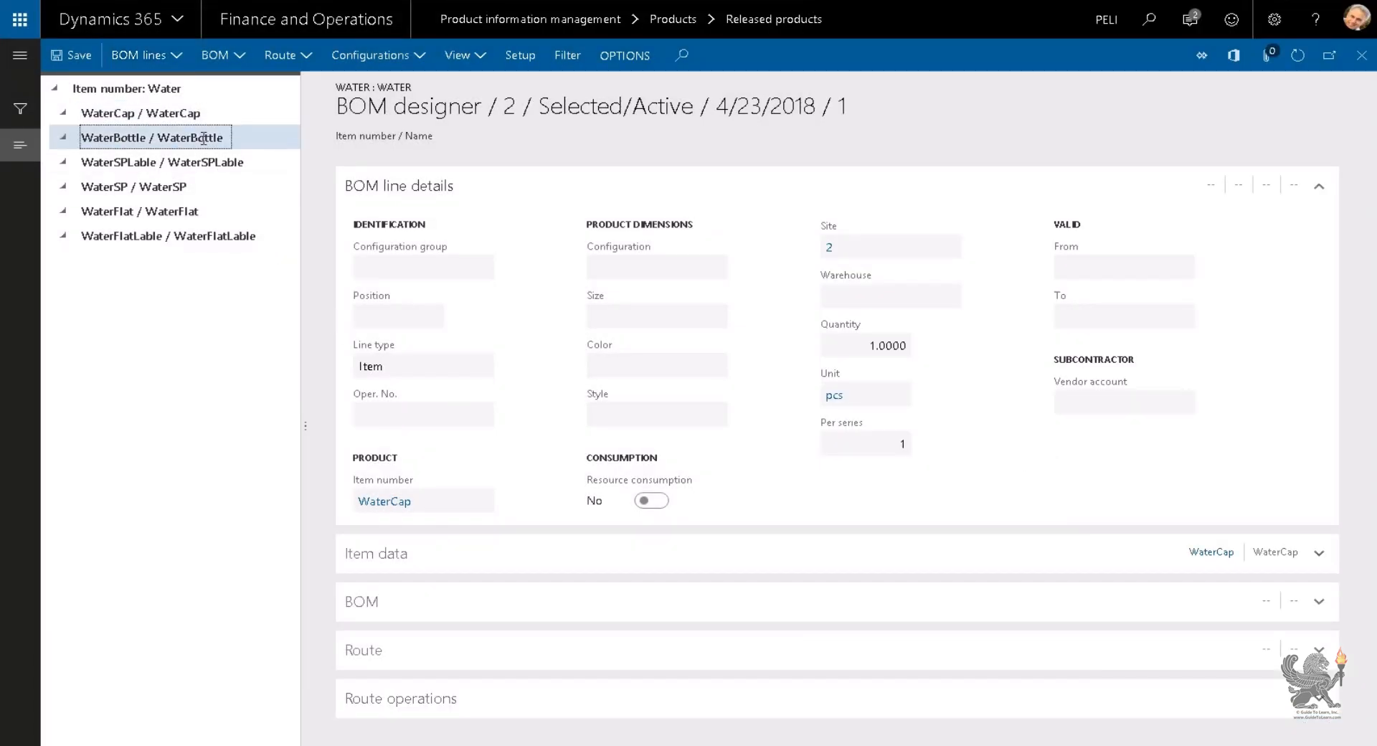
Step: Review the edit forms of the WaterBottle and WaterSPLable BOM lines, and leave both without changes
left_click(158, 54)
left_click(155, 81)
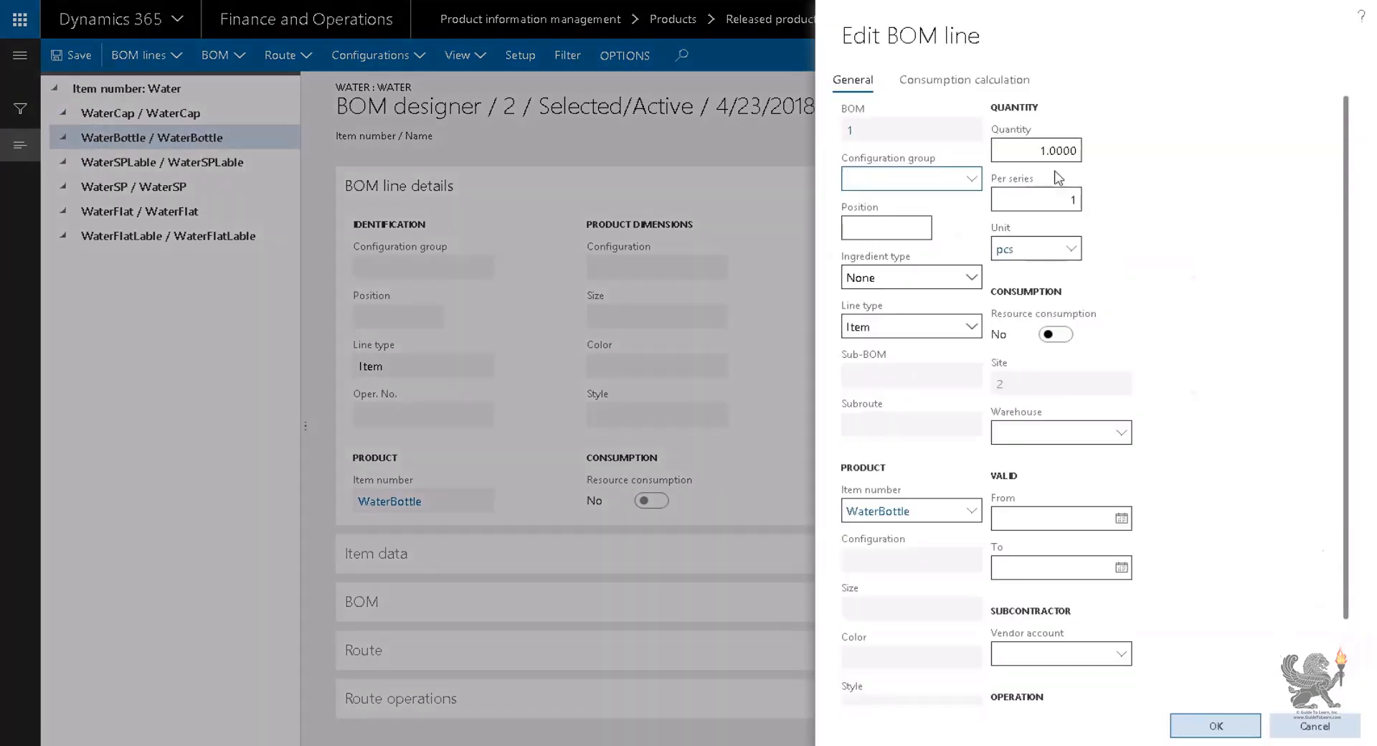
left_click(1315, 726)
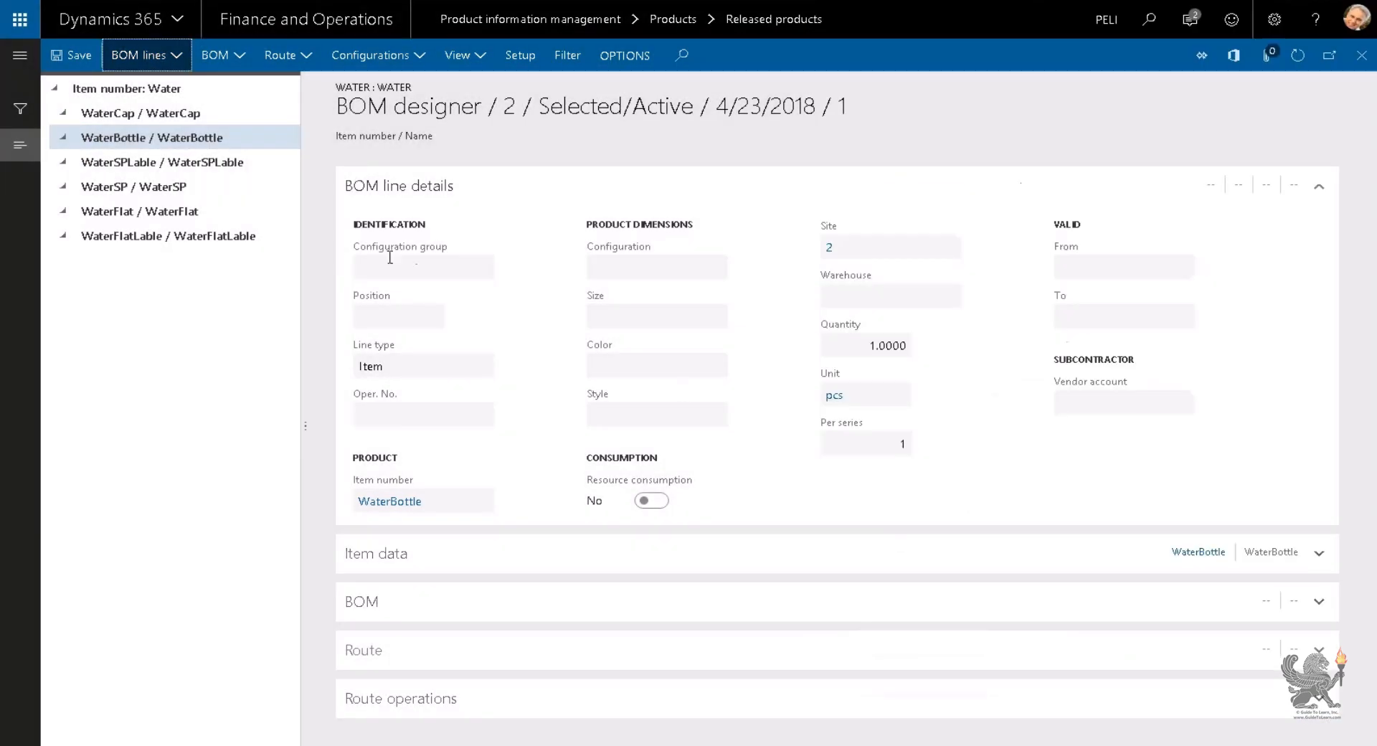
left_click(164, 162)
left_click(175, 56)
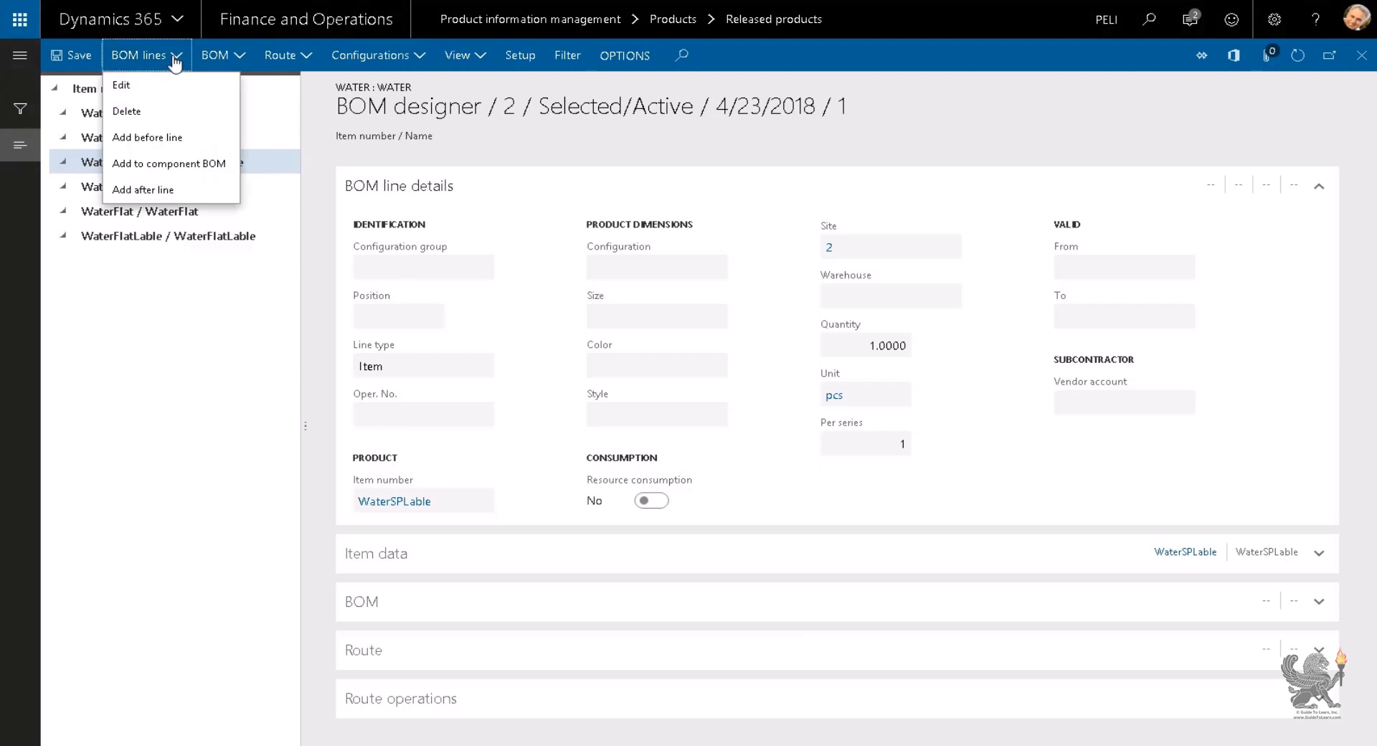
left_click(201, 81)
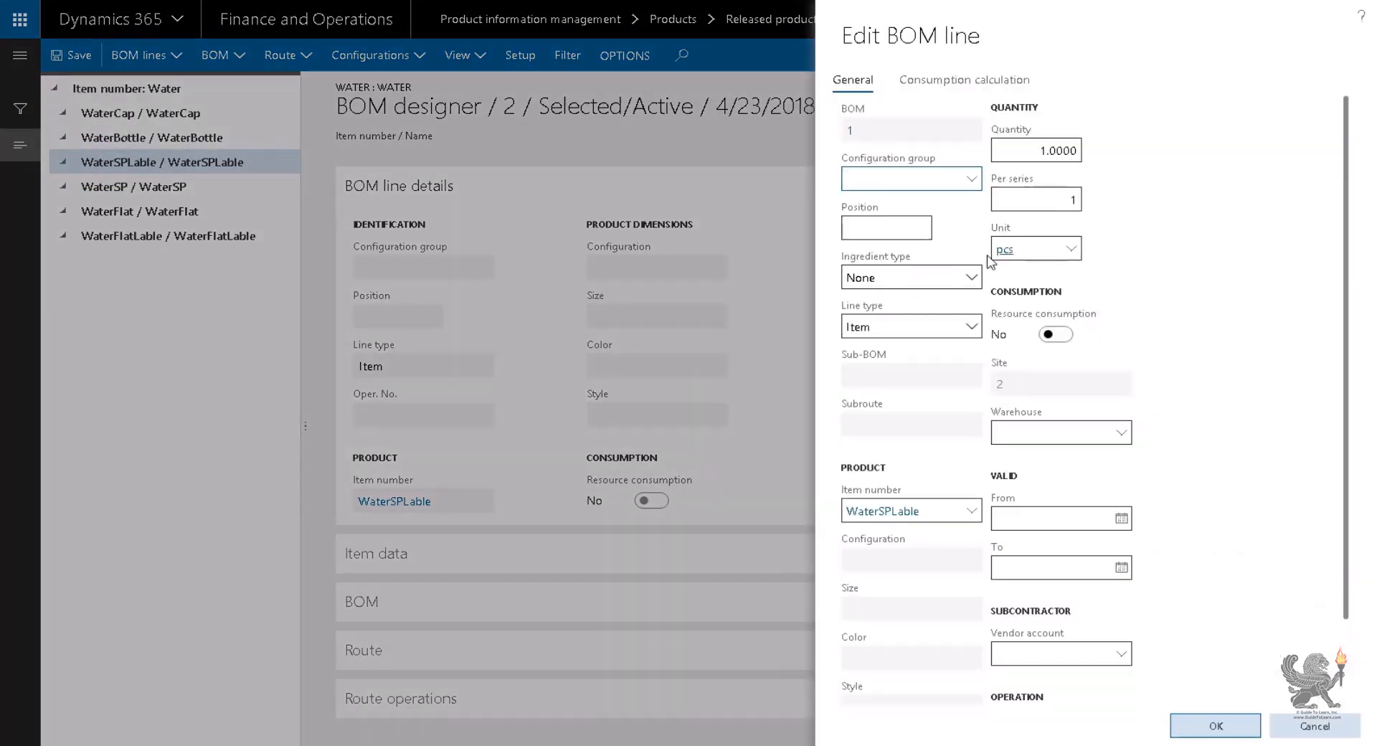
left_click(1315, 726)
Step: Open the WaterSP BOM line for editing
left_click(177, 211)
left_click(181, 186)
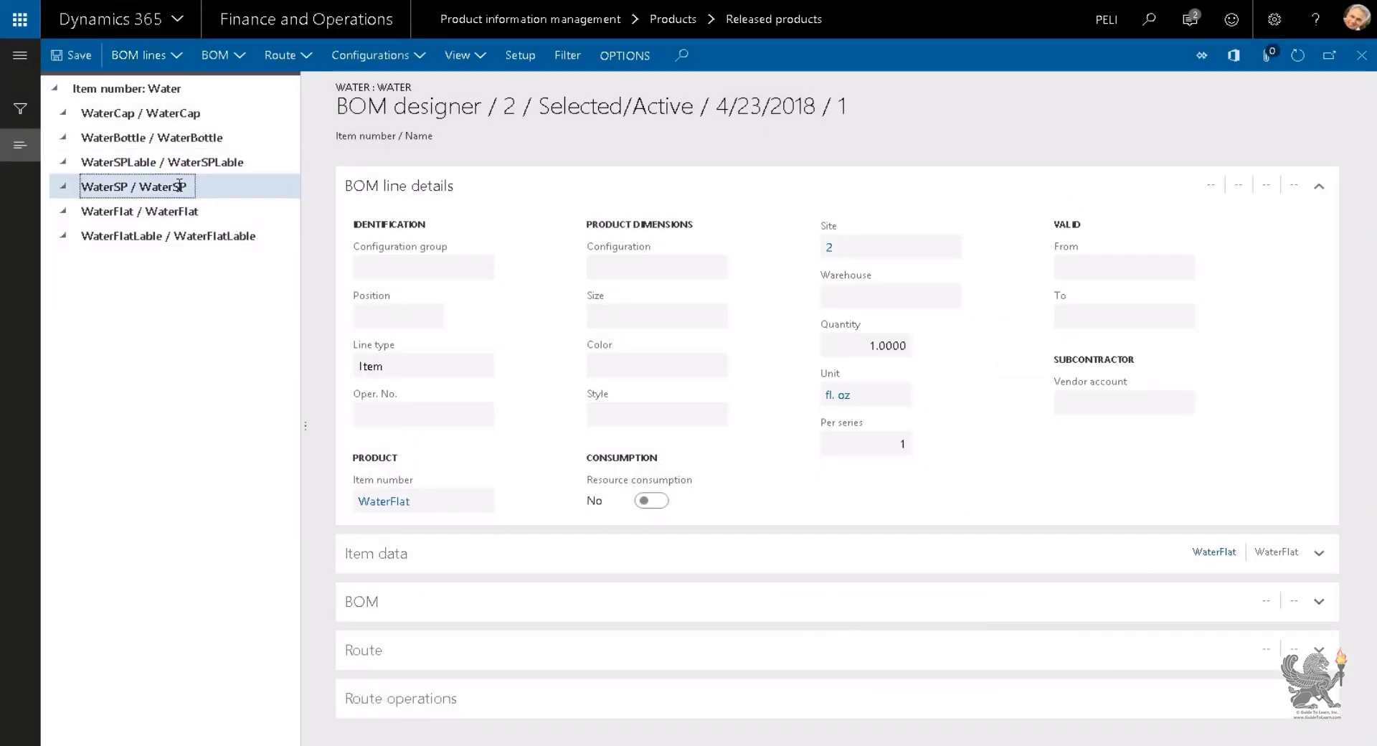
left_click(174, 56)
left_click(152, 87)
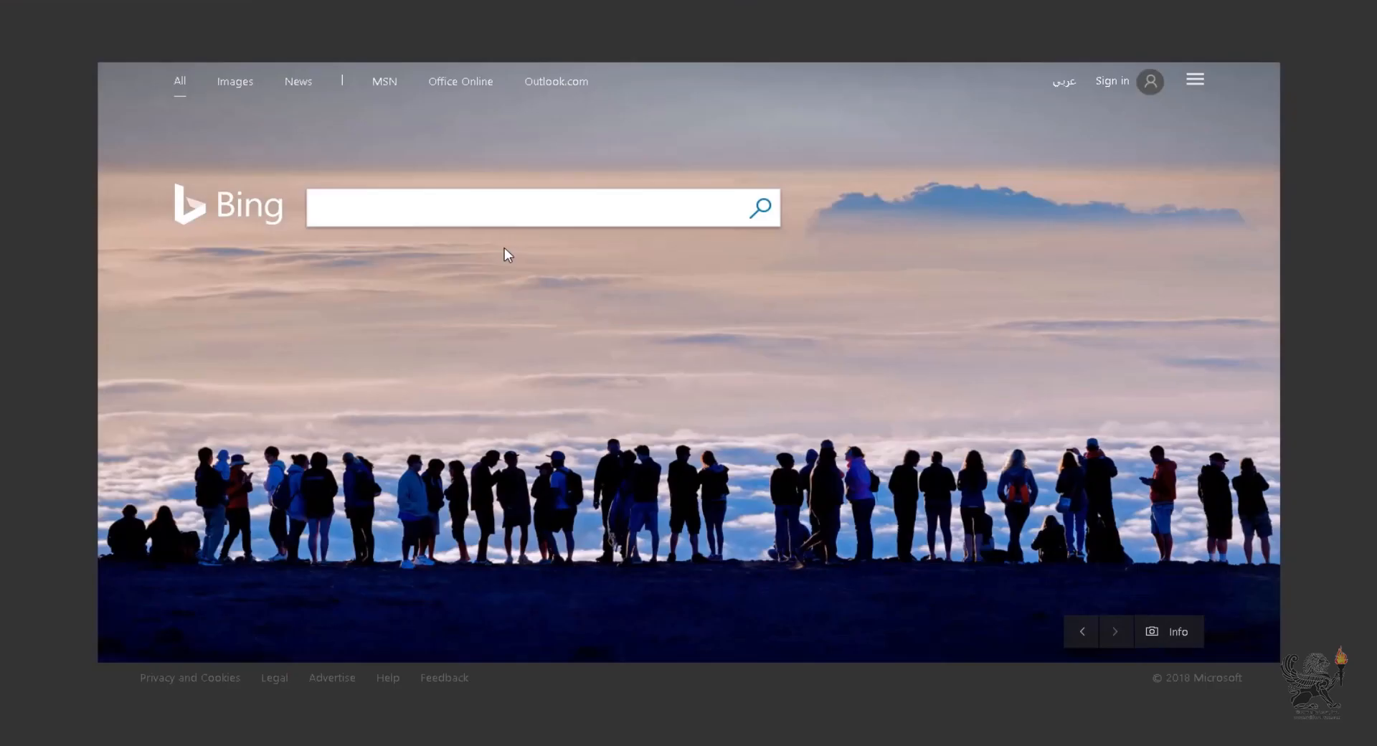
Step: Switch to Bing, search for "bottle water" and open the Dasani bottle picture from the image results
type("bottle")
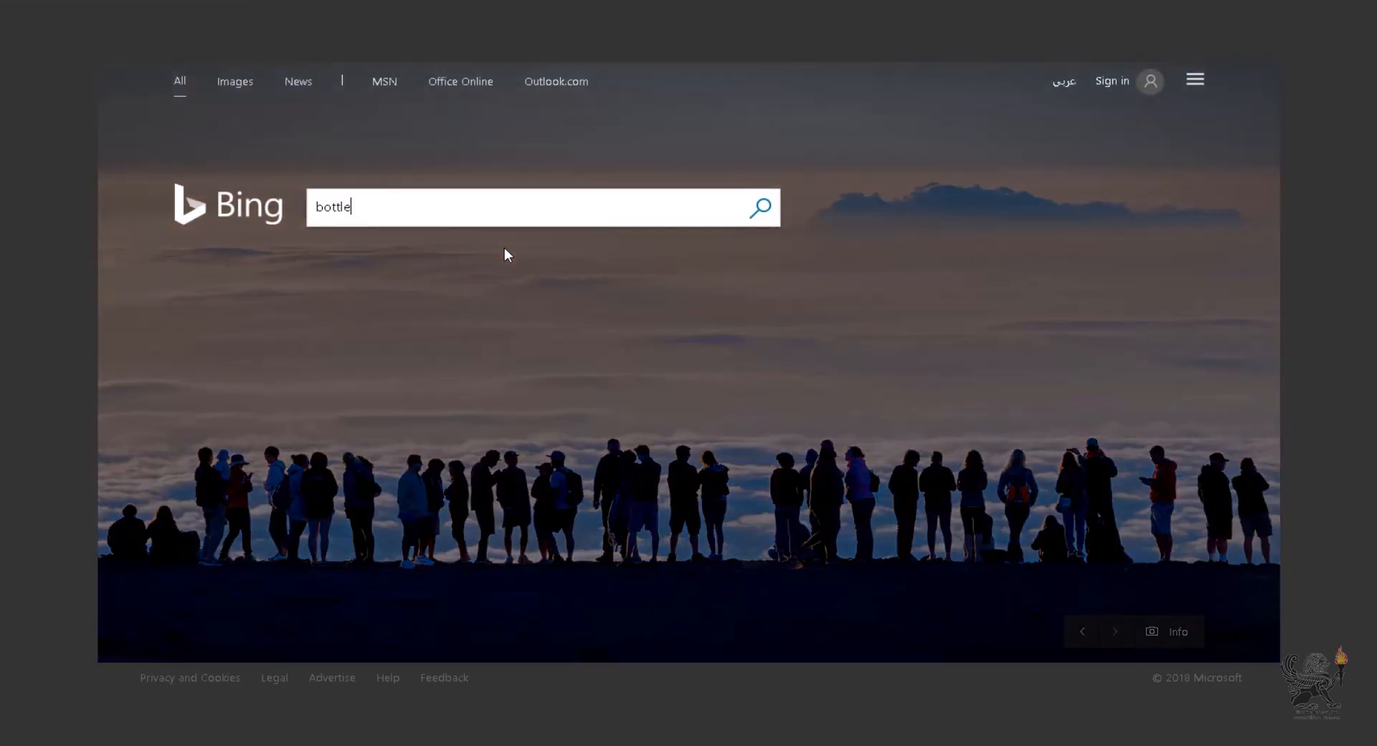
type(" water")
key("Return")
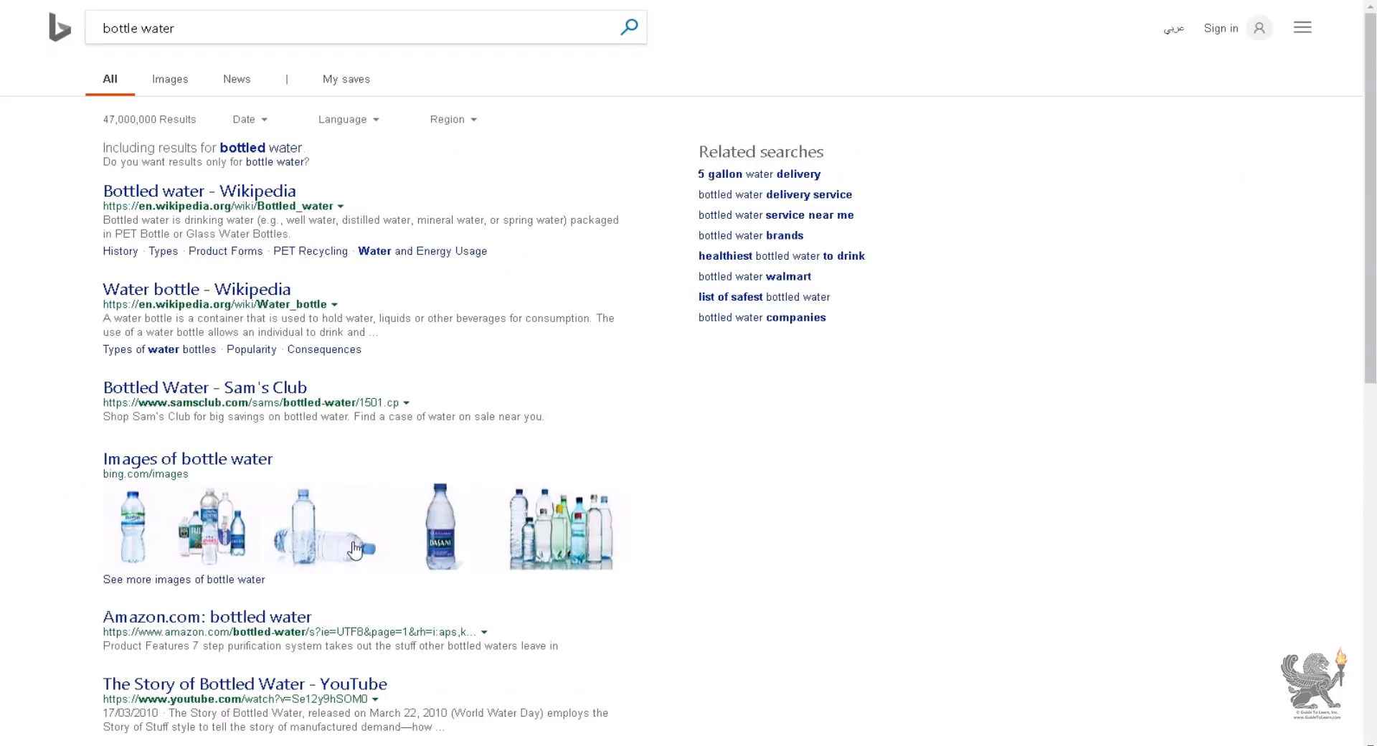
scroll(354, 550, "down", 3)
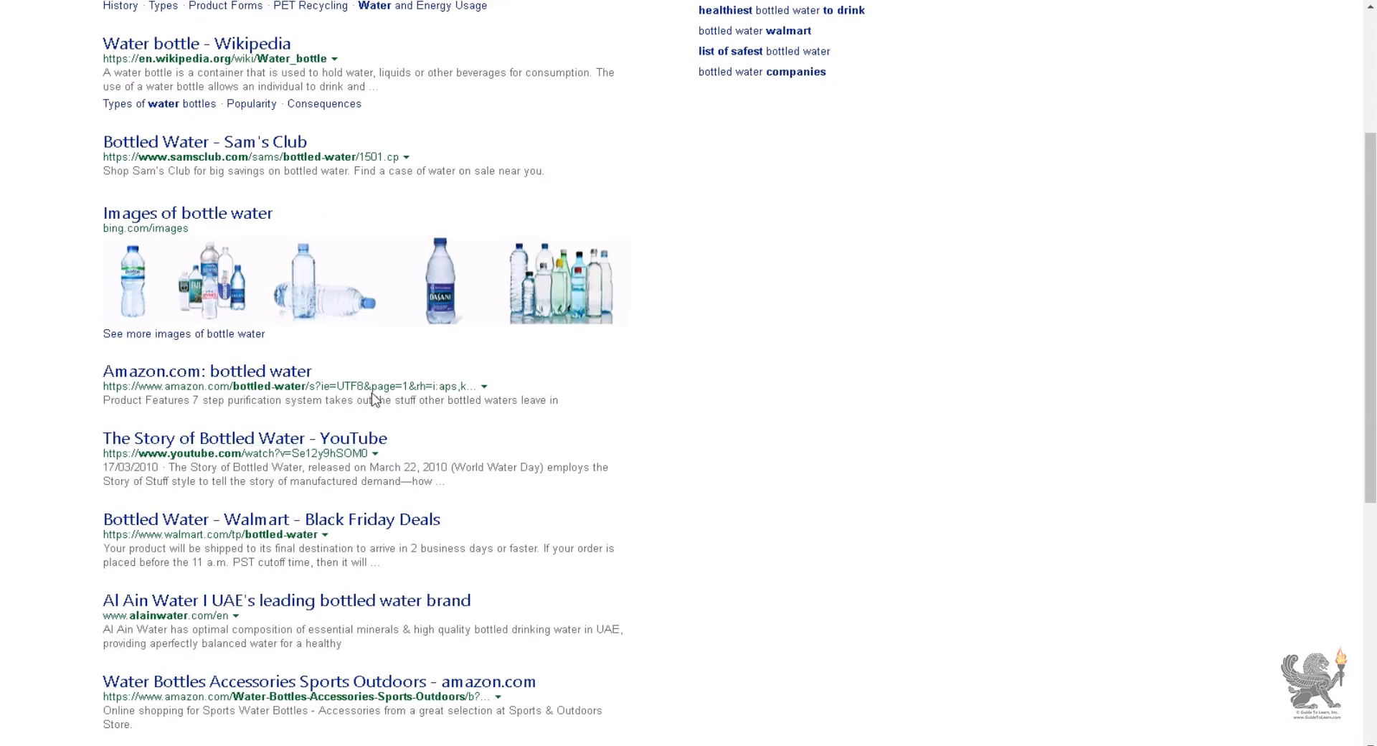
left_click(441, 287)
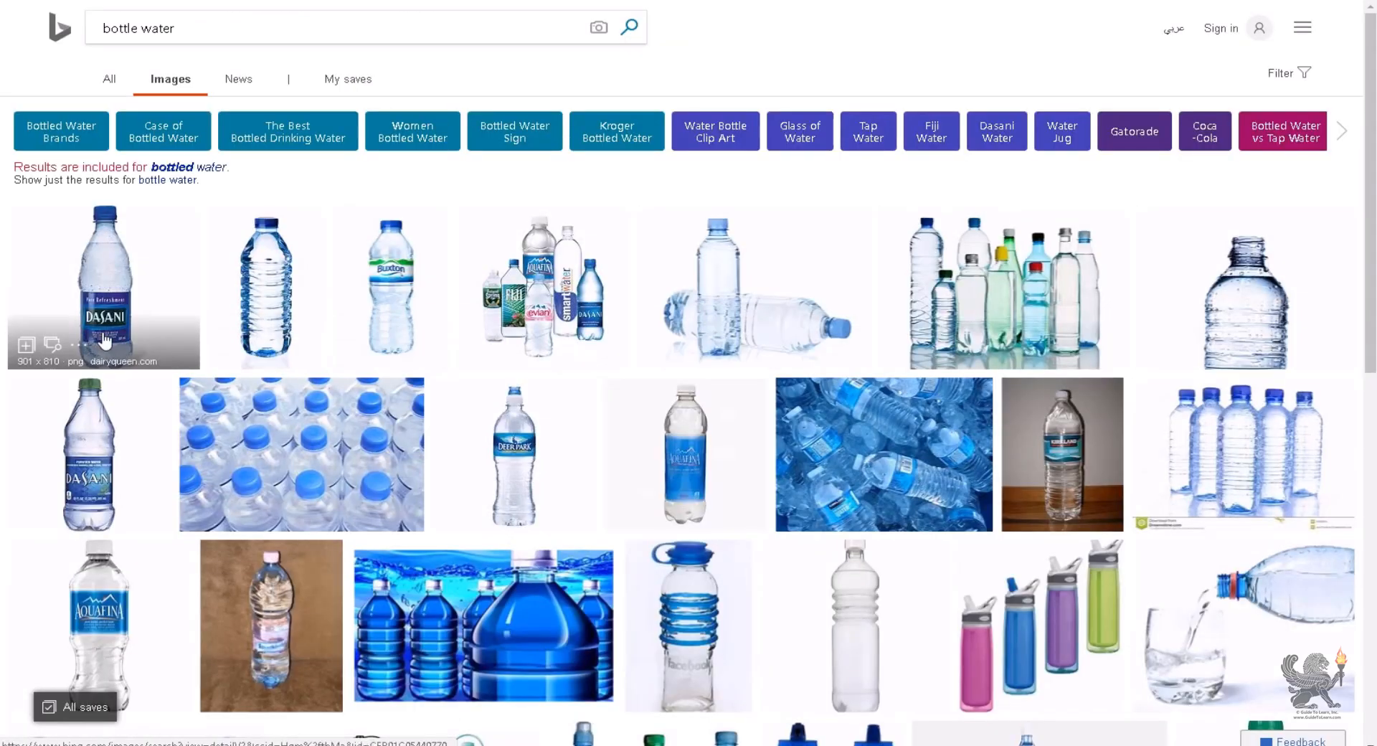
left_click(99, 330)
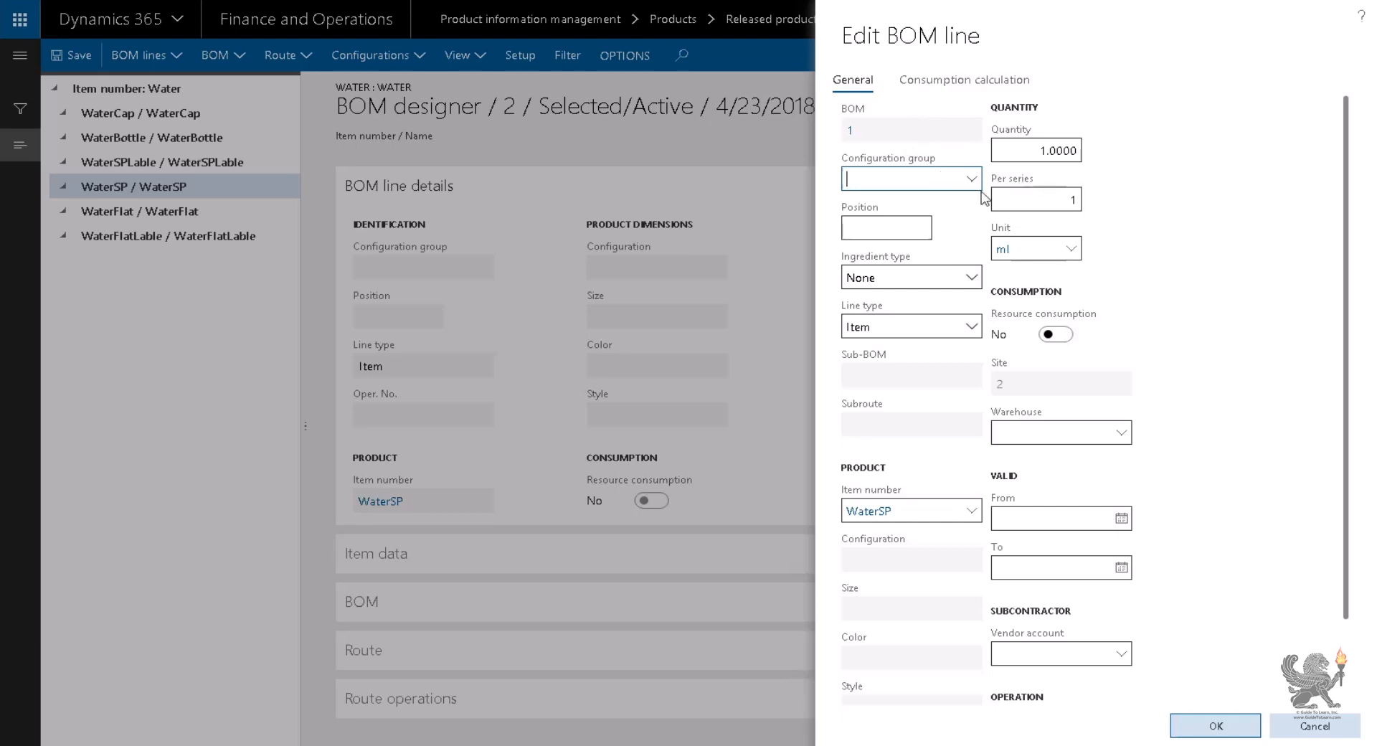
Step: Back in Dynamics 365, set the quantity of the WaterSP BOM line to 591 ml
double_click(1035, 150)
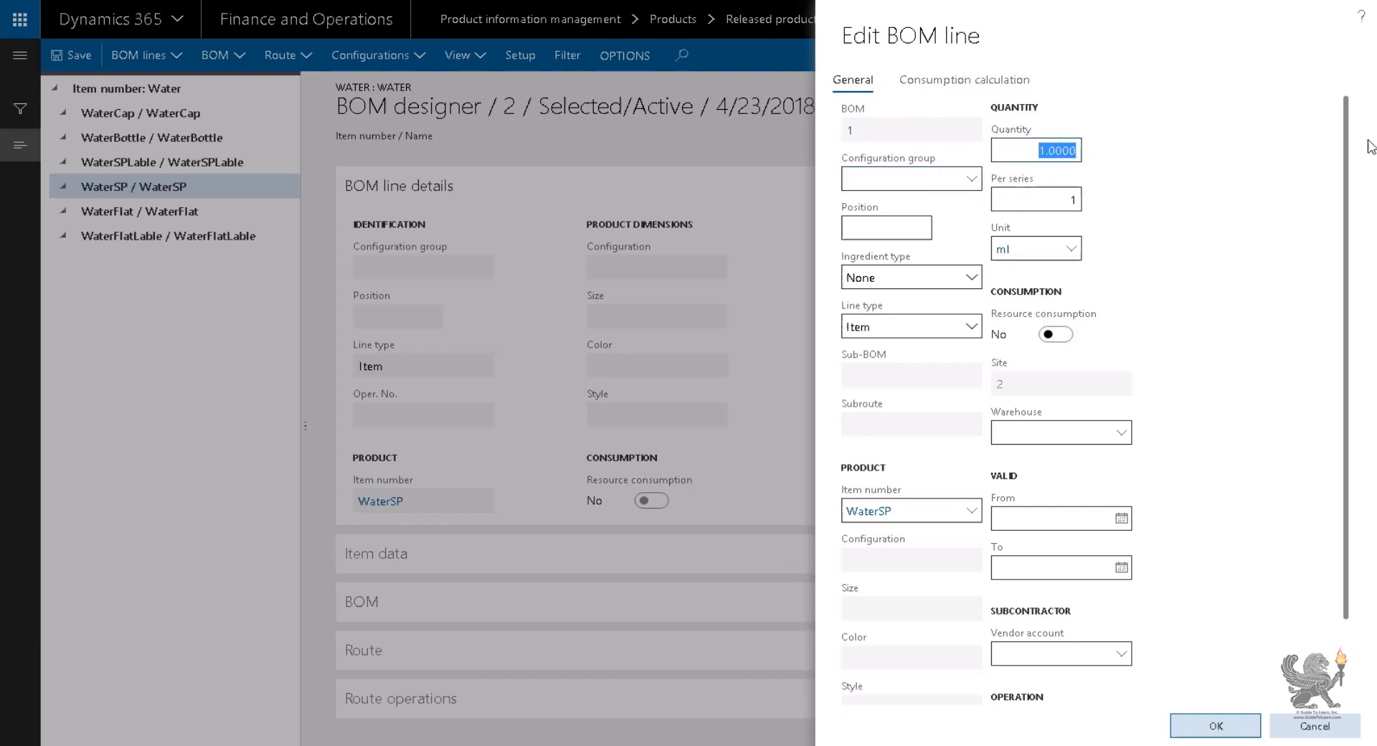
type("591")
left_click(1279, 302)
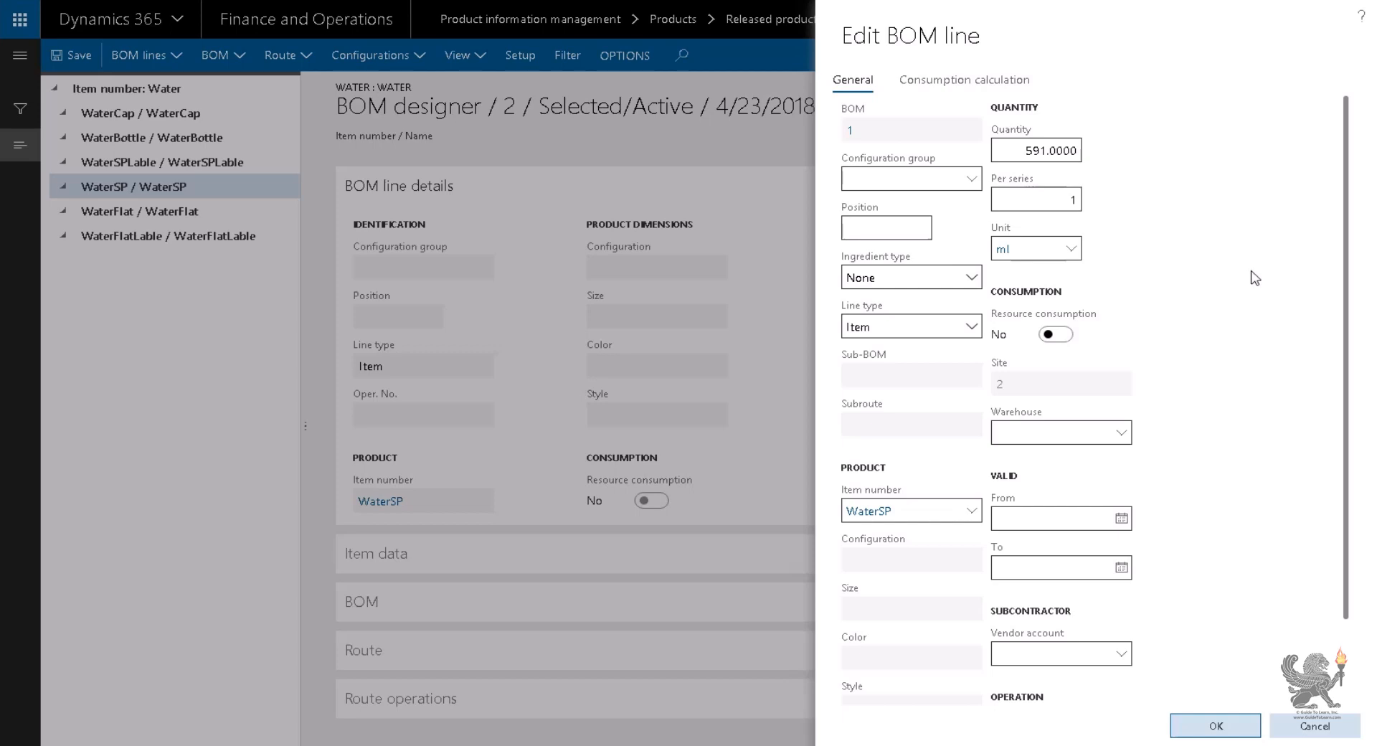
Step: Change the WaterSP line's consumption to Constant in its consumption calculation and save the BOM line
left_click(963, 81)
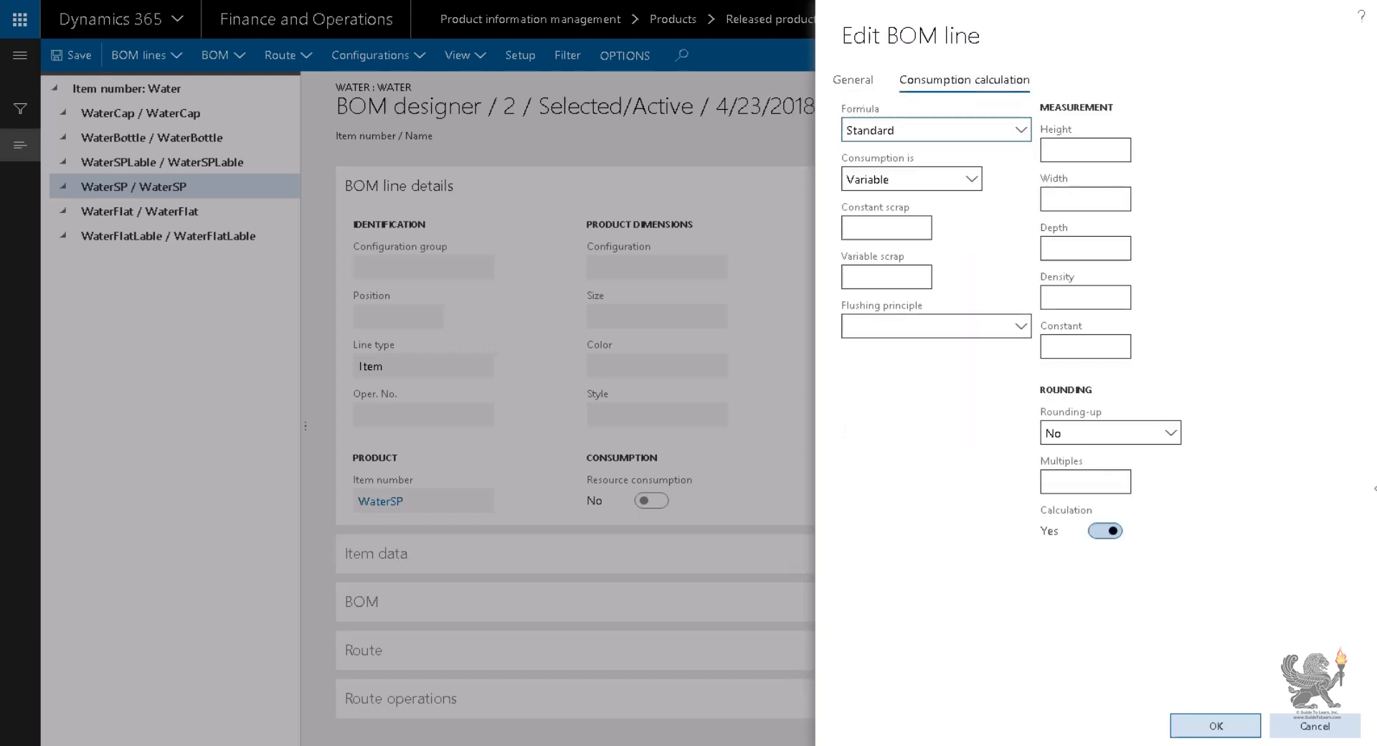
left_click(972, 180)
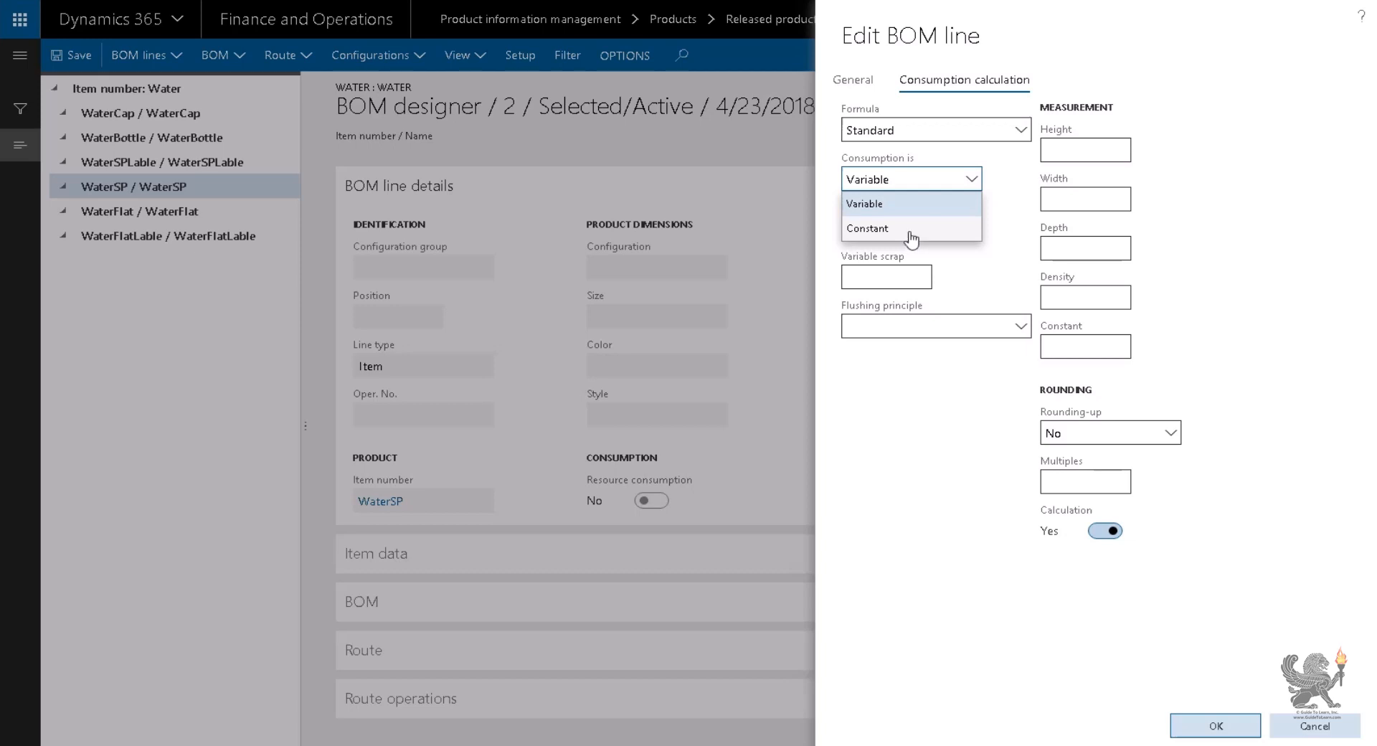
left_click(907, 208)
left_click(915, 280)
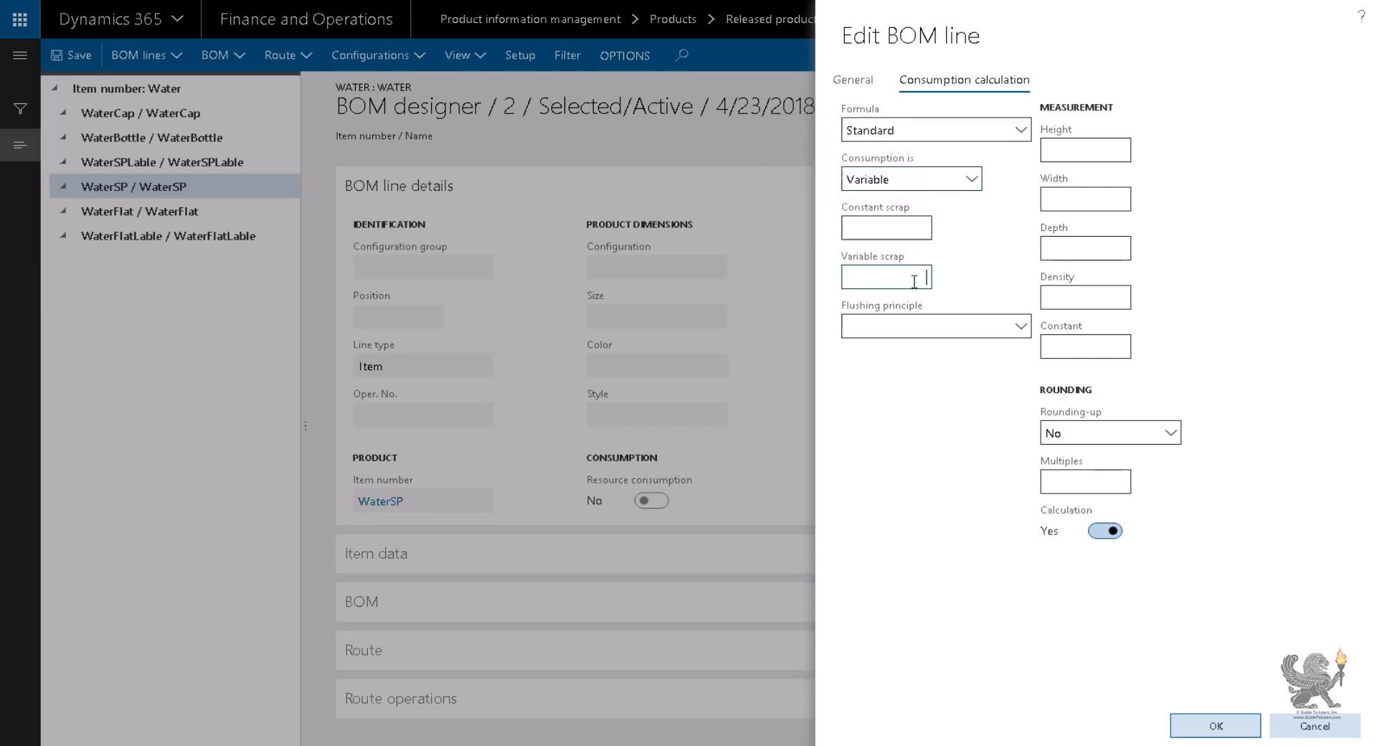
mouse_move(915, 283)
left_click(973, 180)
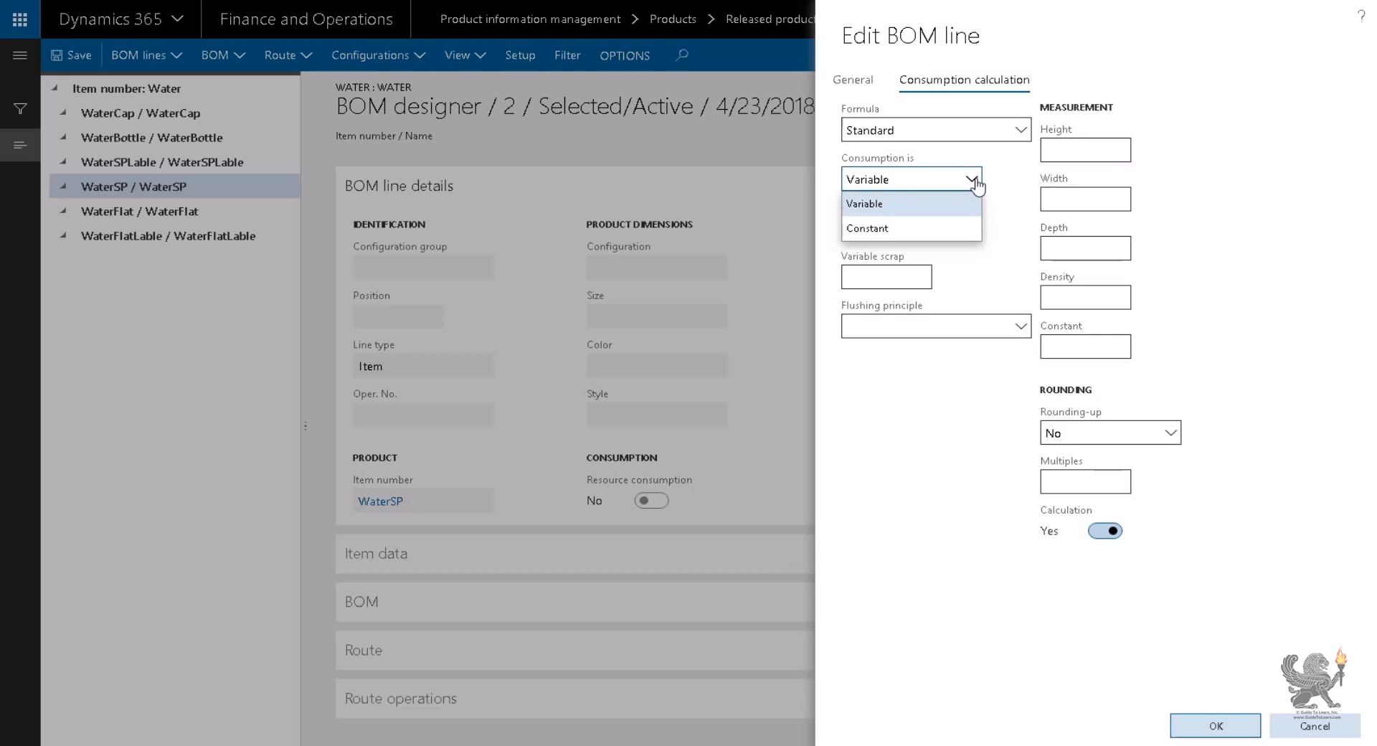
left_click(893, 229)
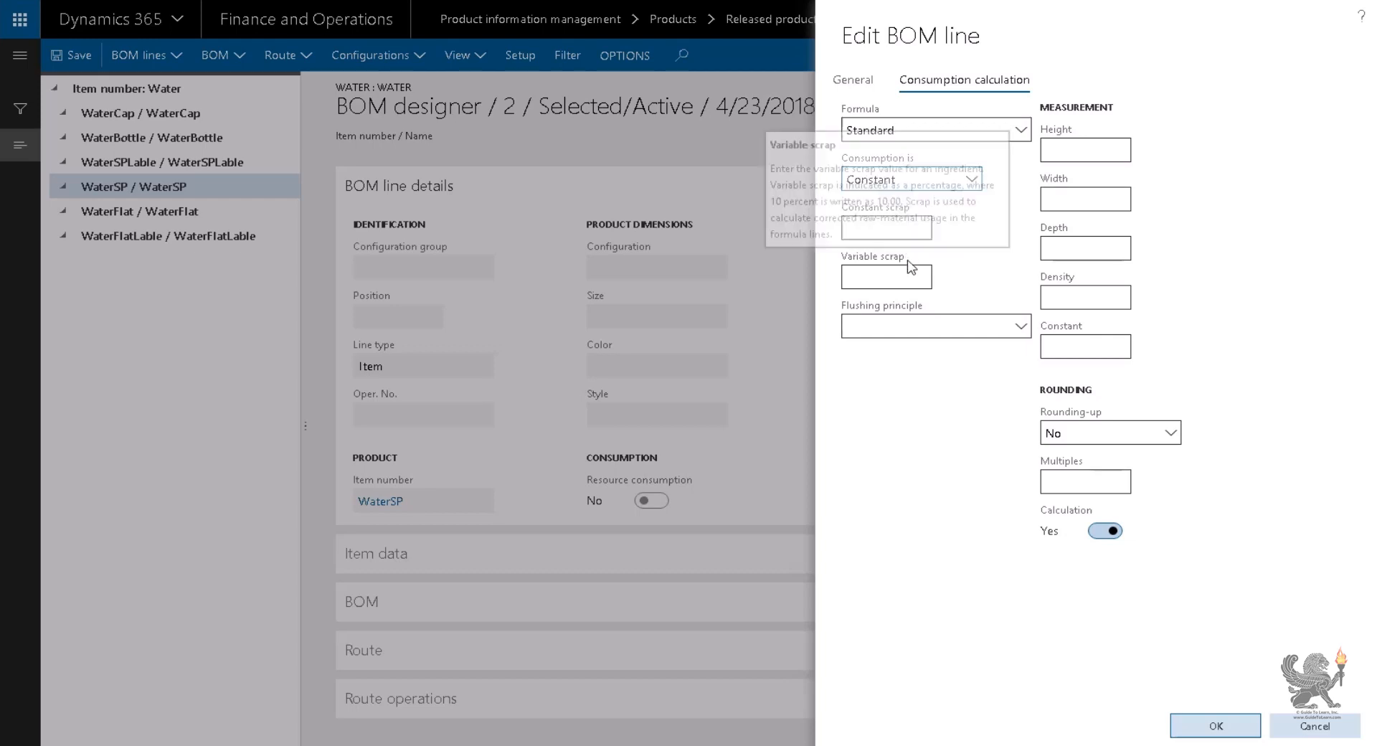
left_click(903, 228)
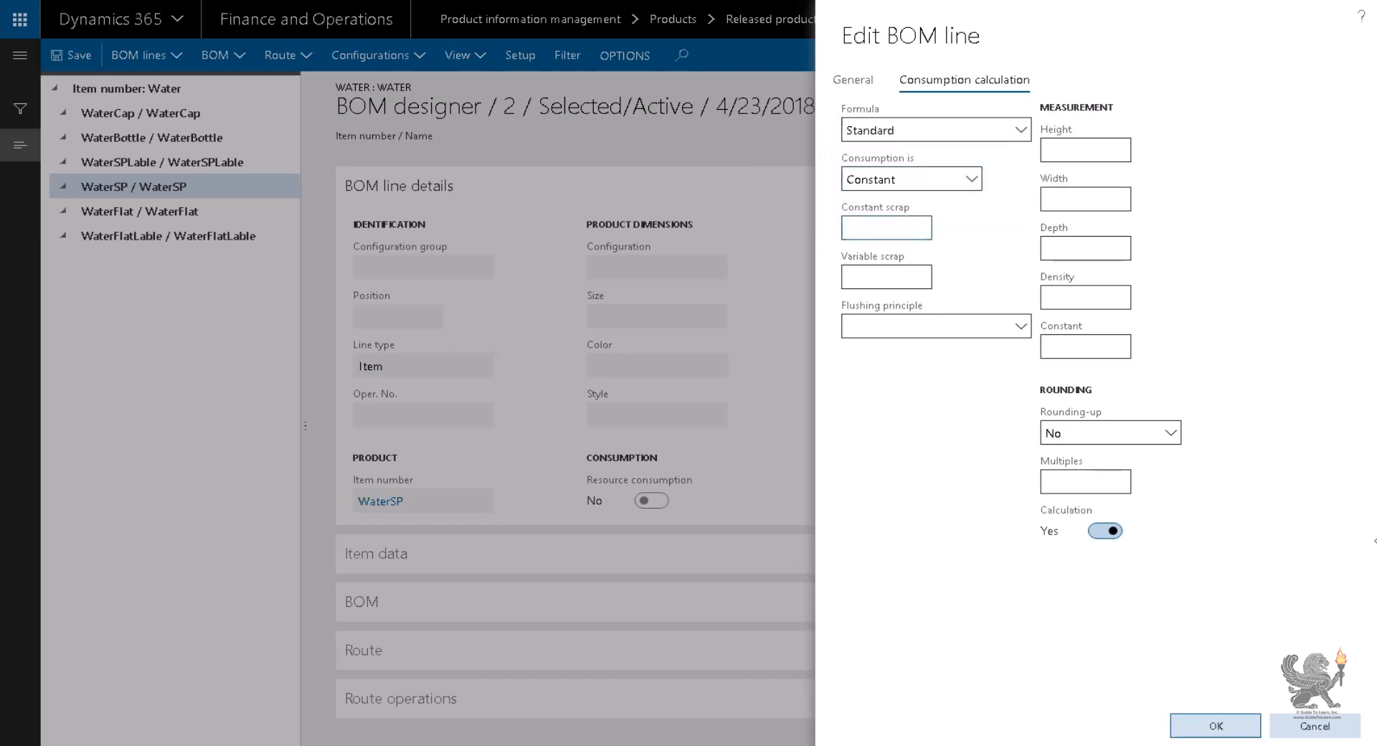
key("Tab")
left_click(850, 80)
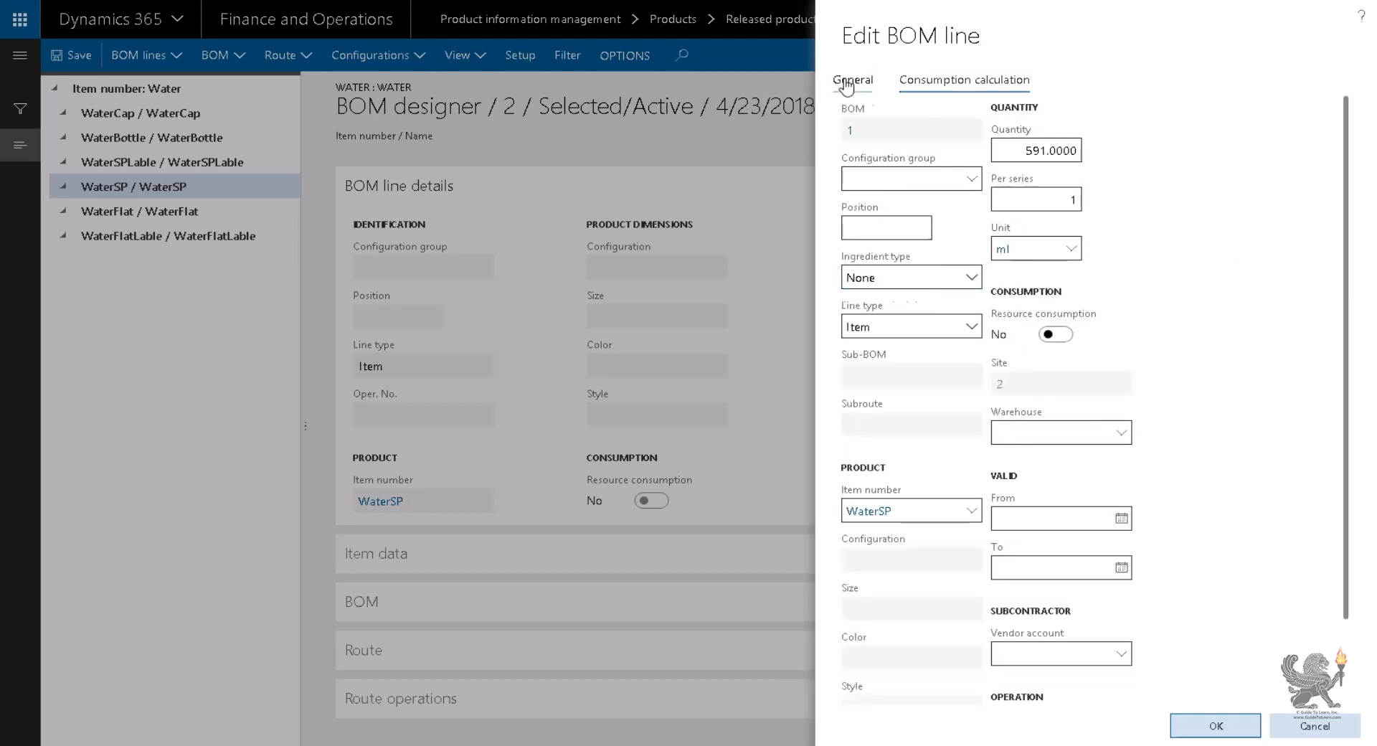
left_click(1215, 726)
Step: Edit the WaterFlat BOM line and set its quantity to 12 fl. oz
left_click(187, 212)
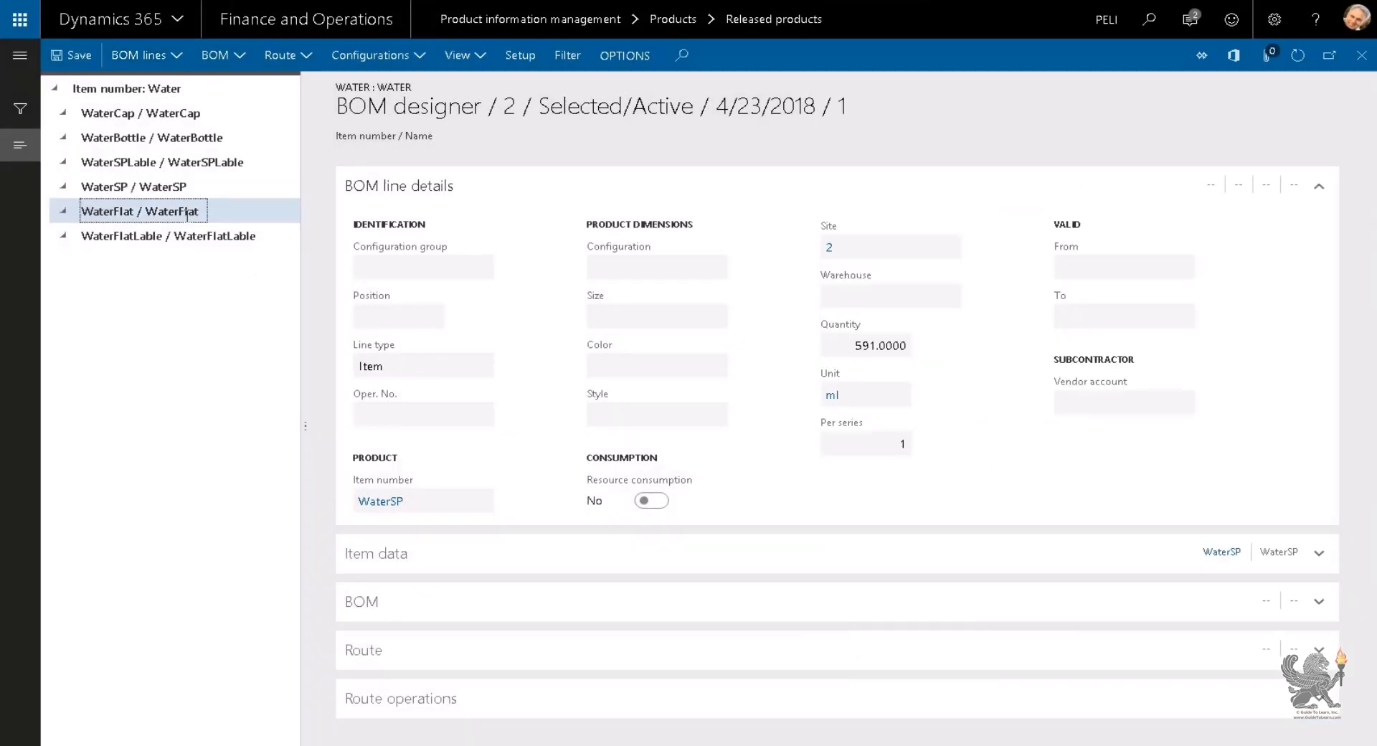
left_click(175, 59)
left_click(175, 89)
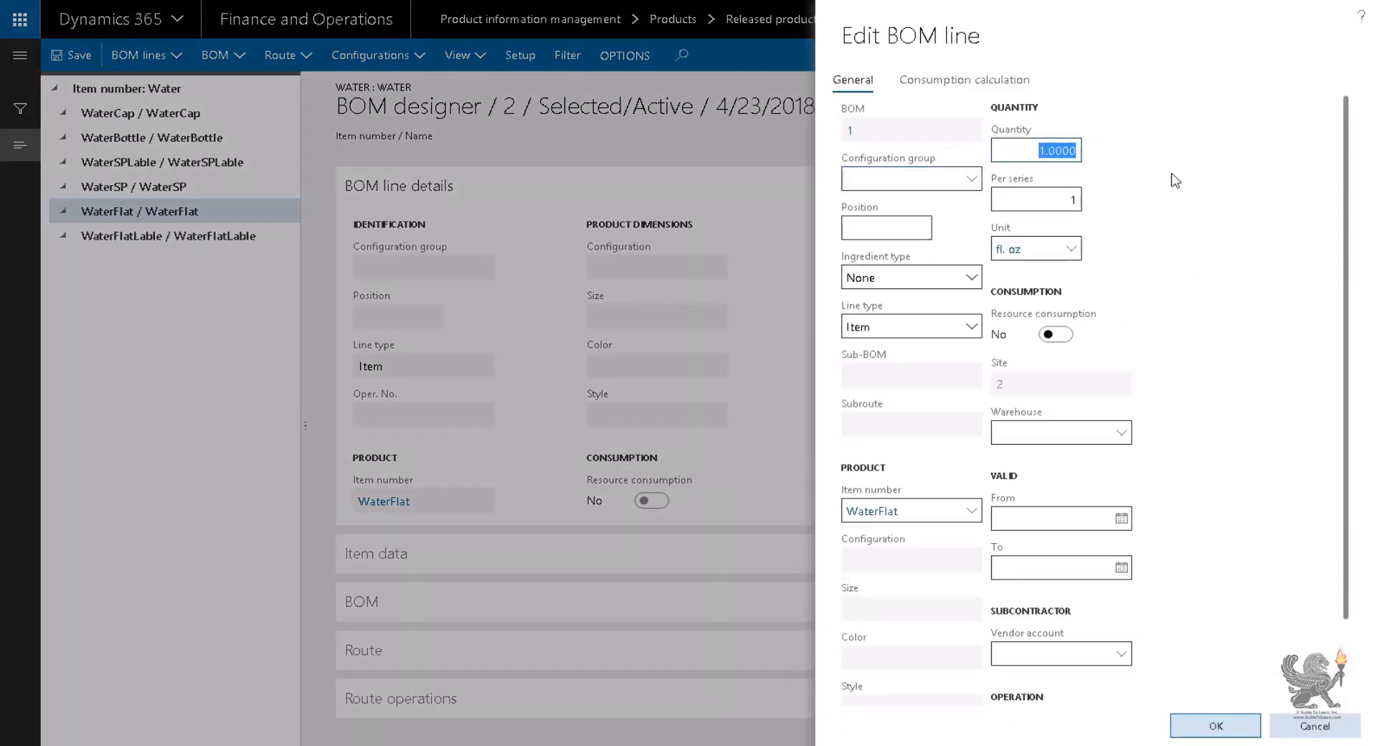
type("12")
key("Tab")
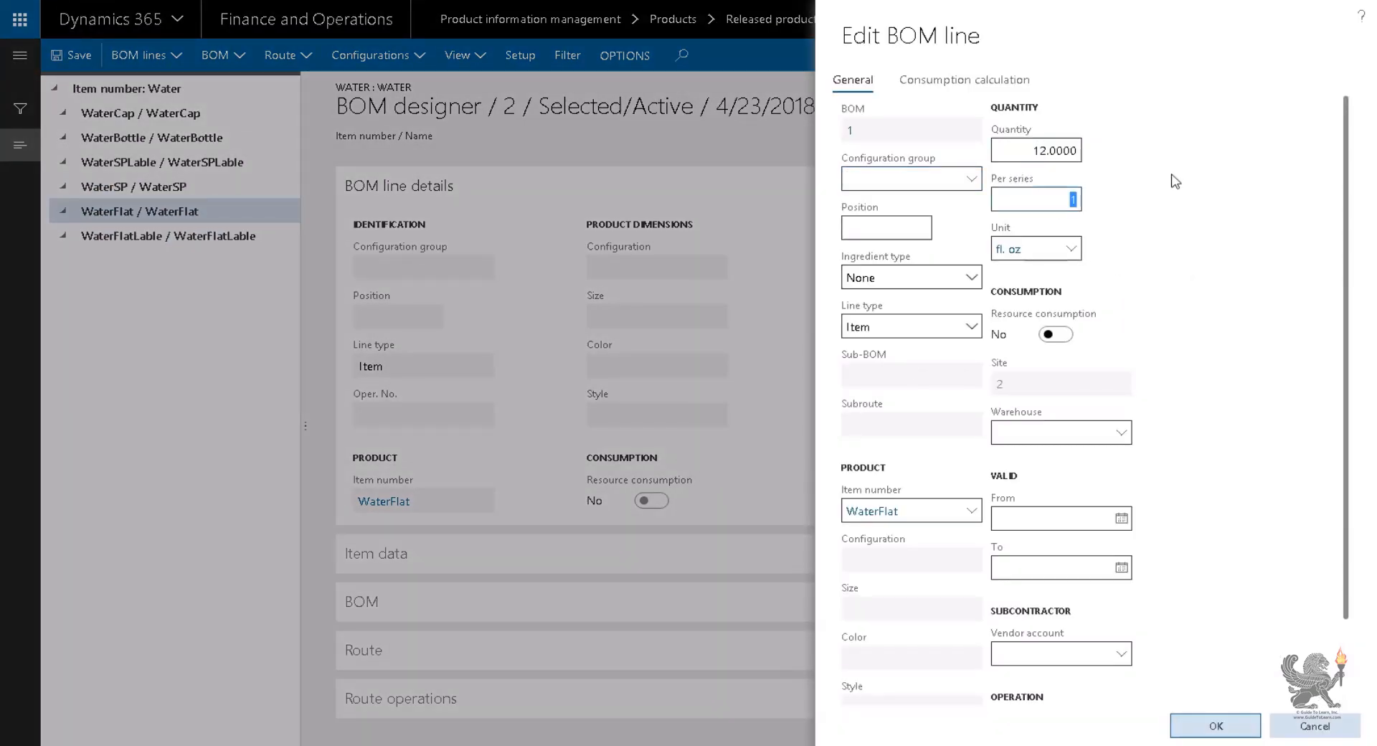
Step: Set the WaterFlat line's consumption to Variable with a variable scrap of 2.00, and save the BOM line
left_click(947, 83)
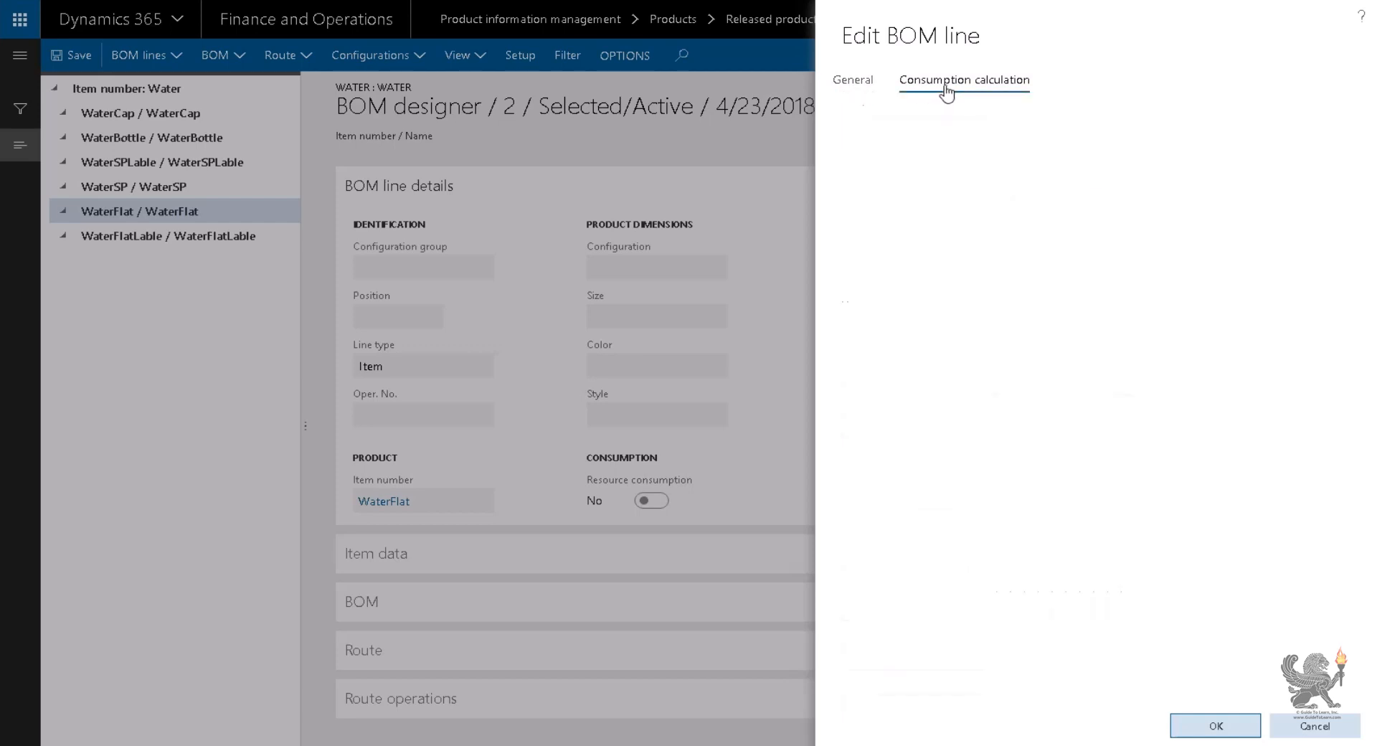
left_click(938, 180)
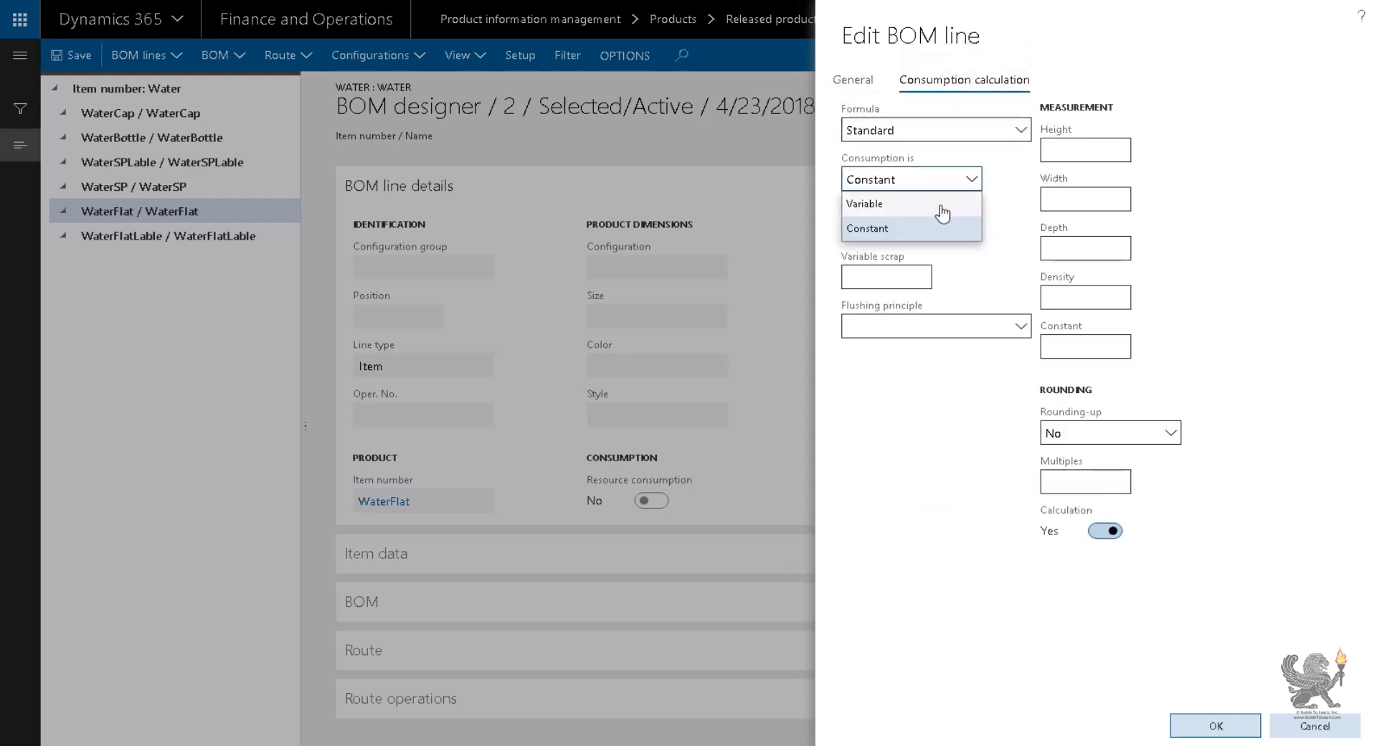
left_click(940, 205)
left_click(881, 276)
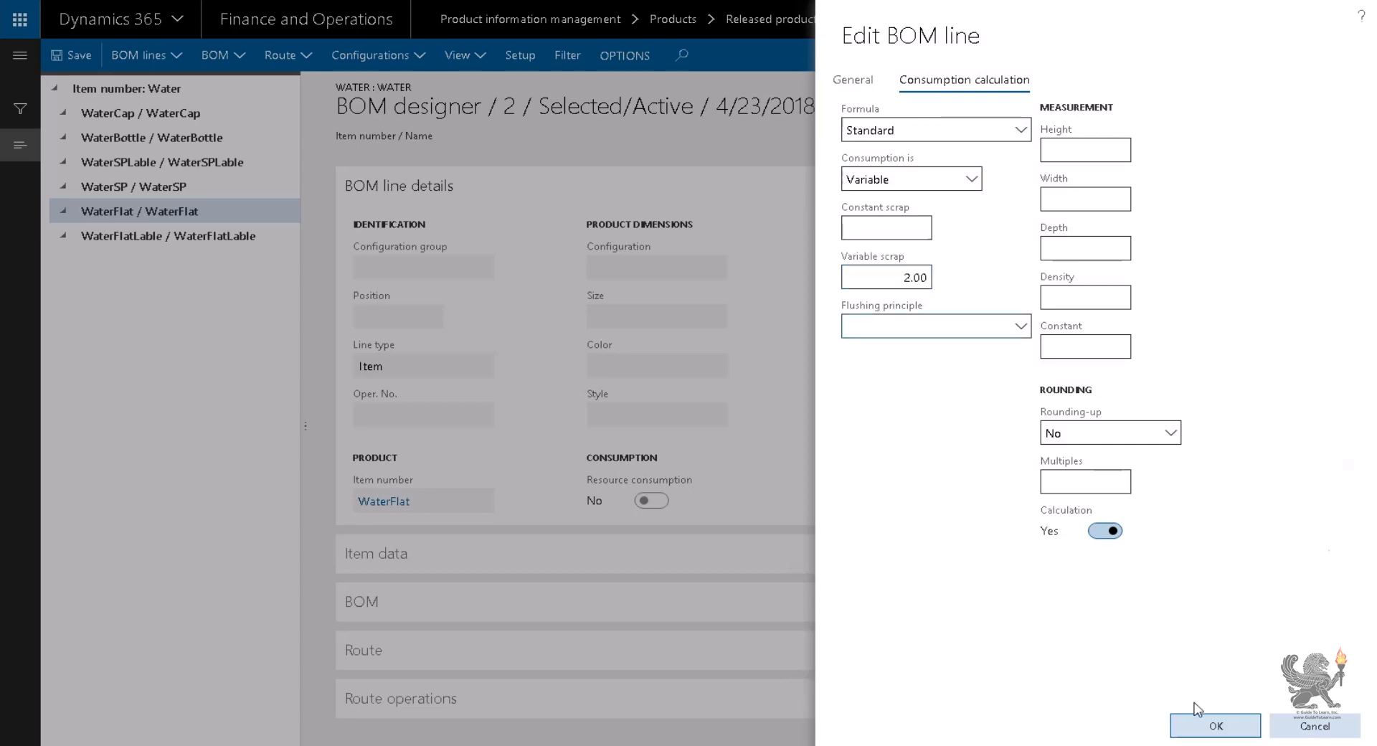
left_click(1216, 726)
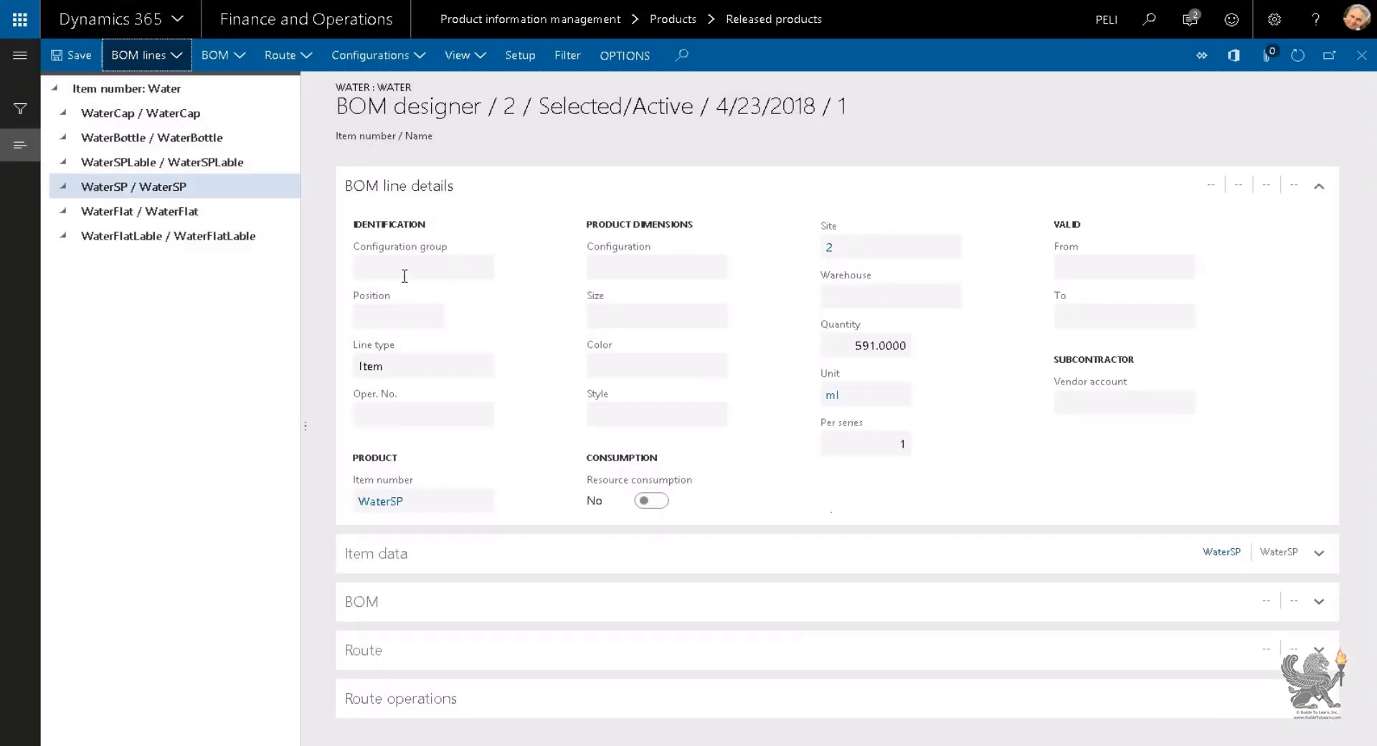
Step: Leave the BOM designer and open the Water product's BOM versions to check the quantities and units of the lines
left_click(1361, 56)
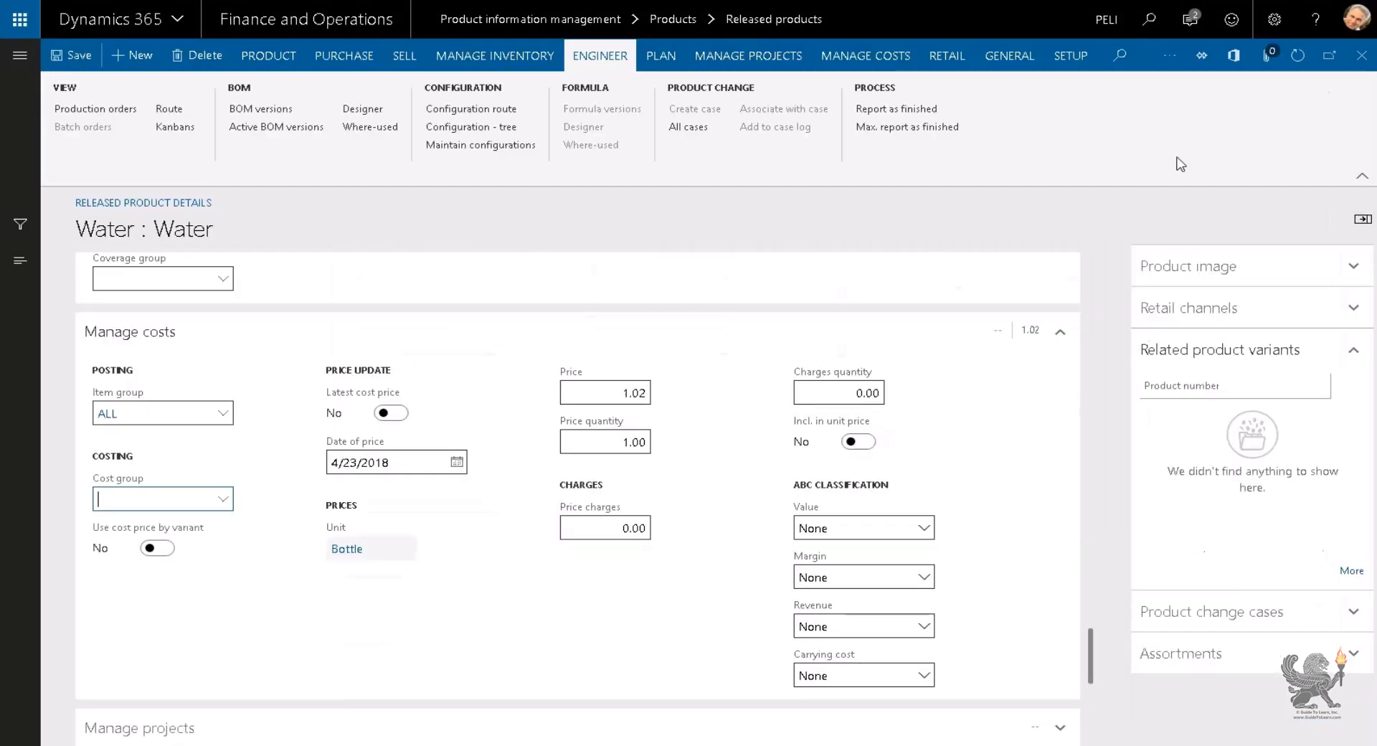
left_click(262, 110)
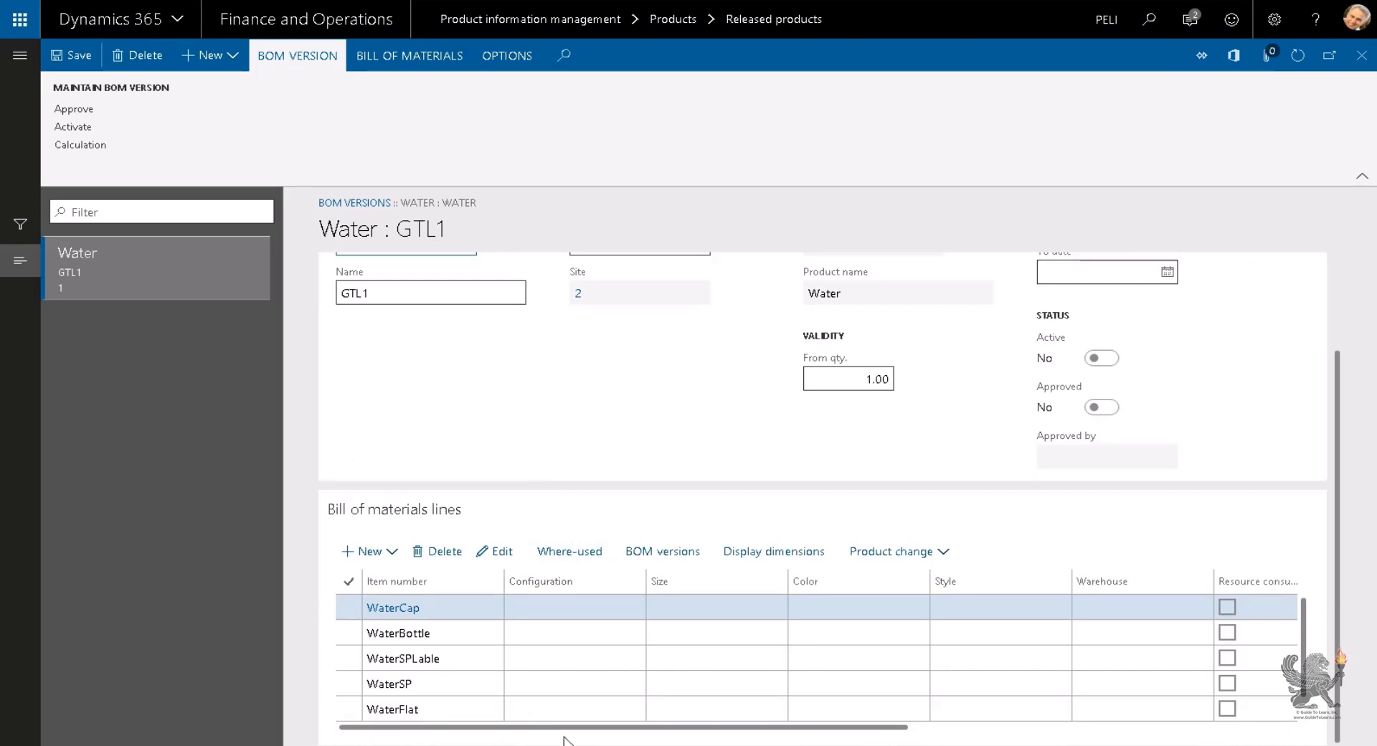
left_click_drag(564, 737, 1014, 736)
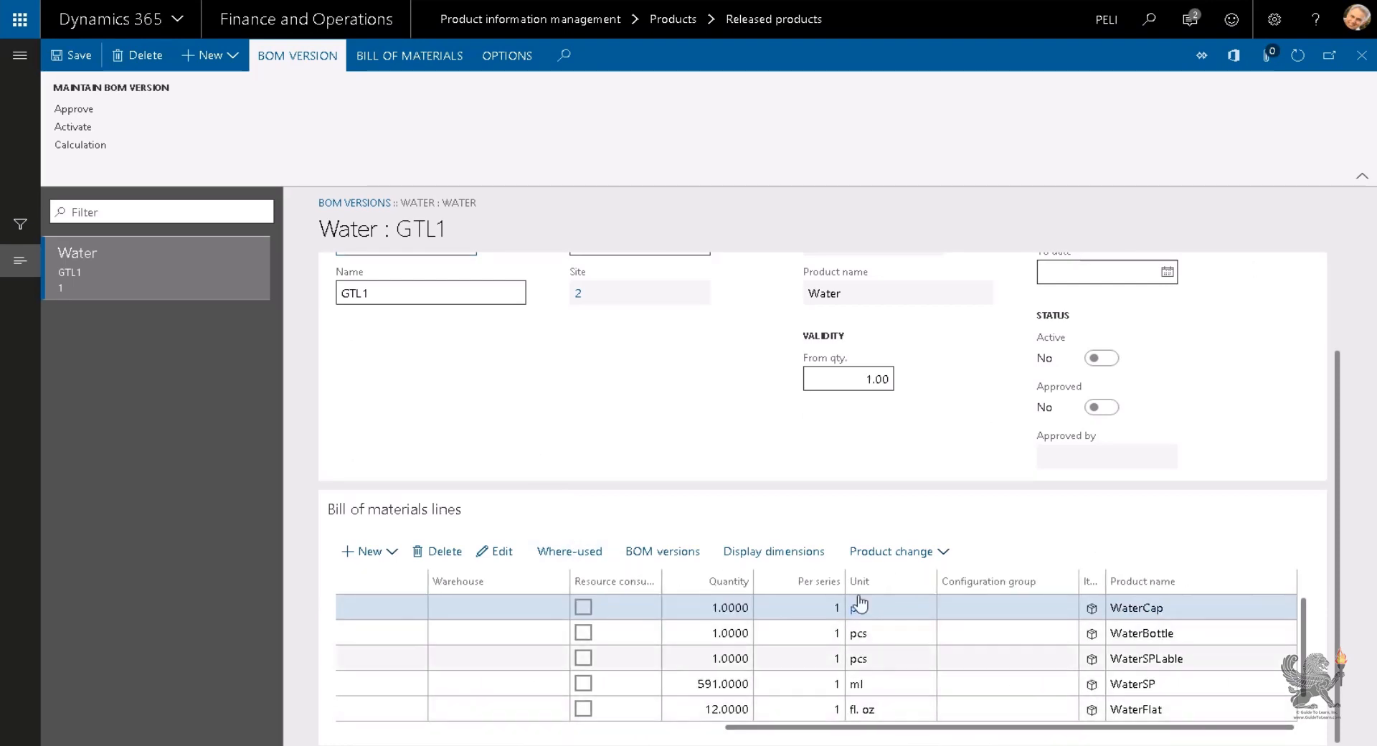
left_click_drag(847, 730, 421, 663)
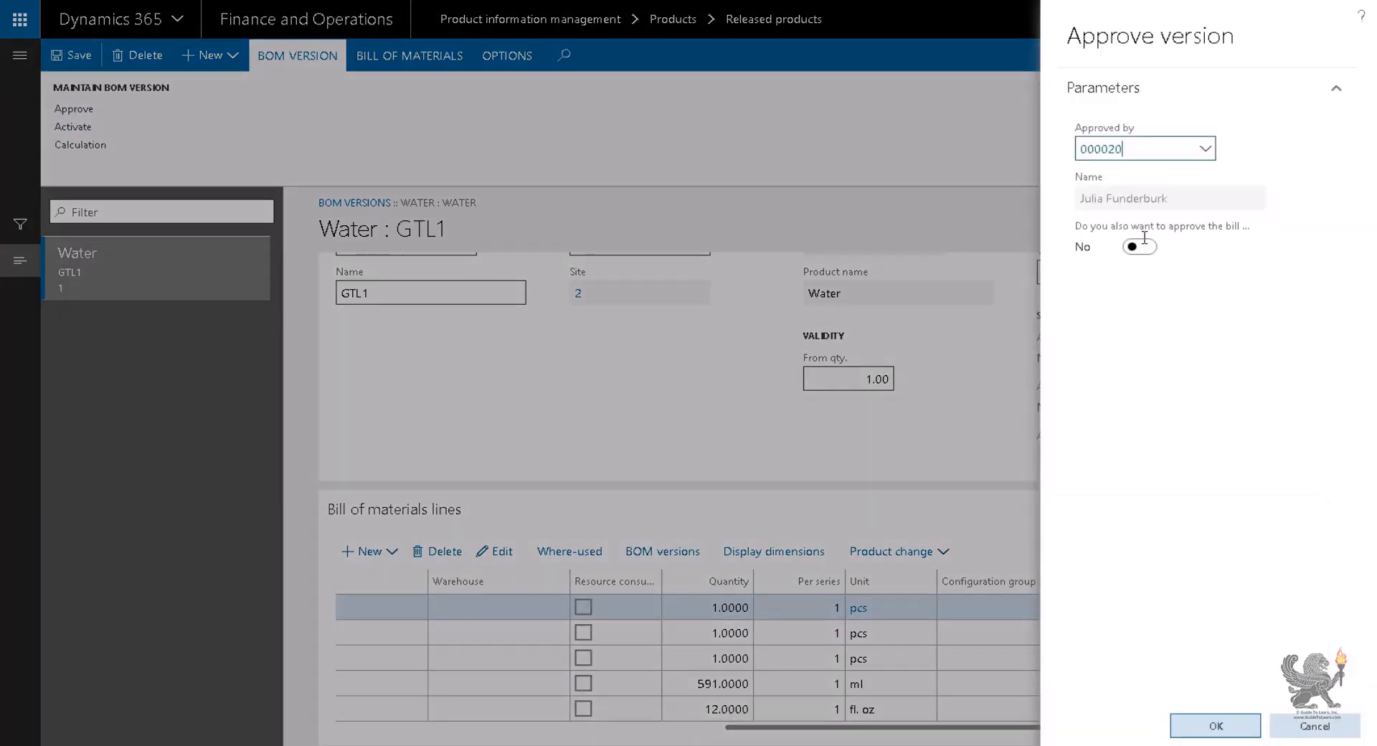
Step: Approve the GTL1 BOM version of Water together with its bill of materials, and activate the version
left_click(1140, 246)
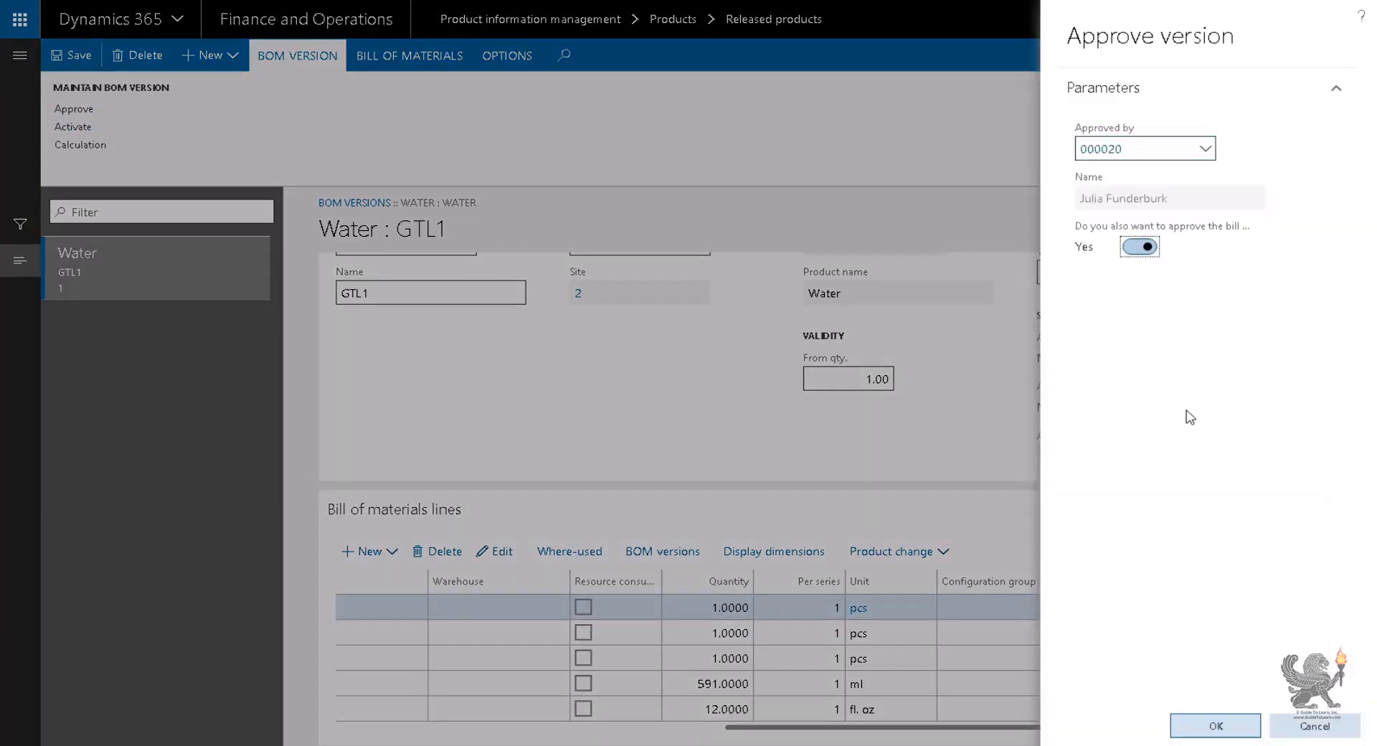
left_click(1212, 720)
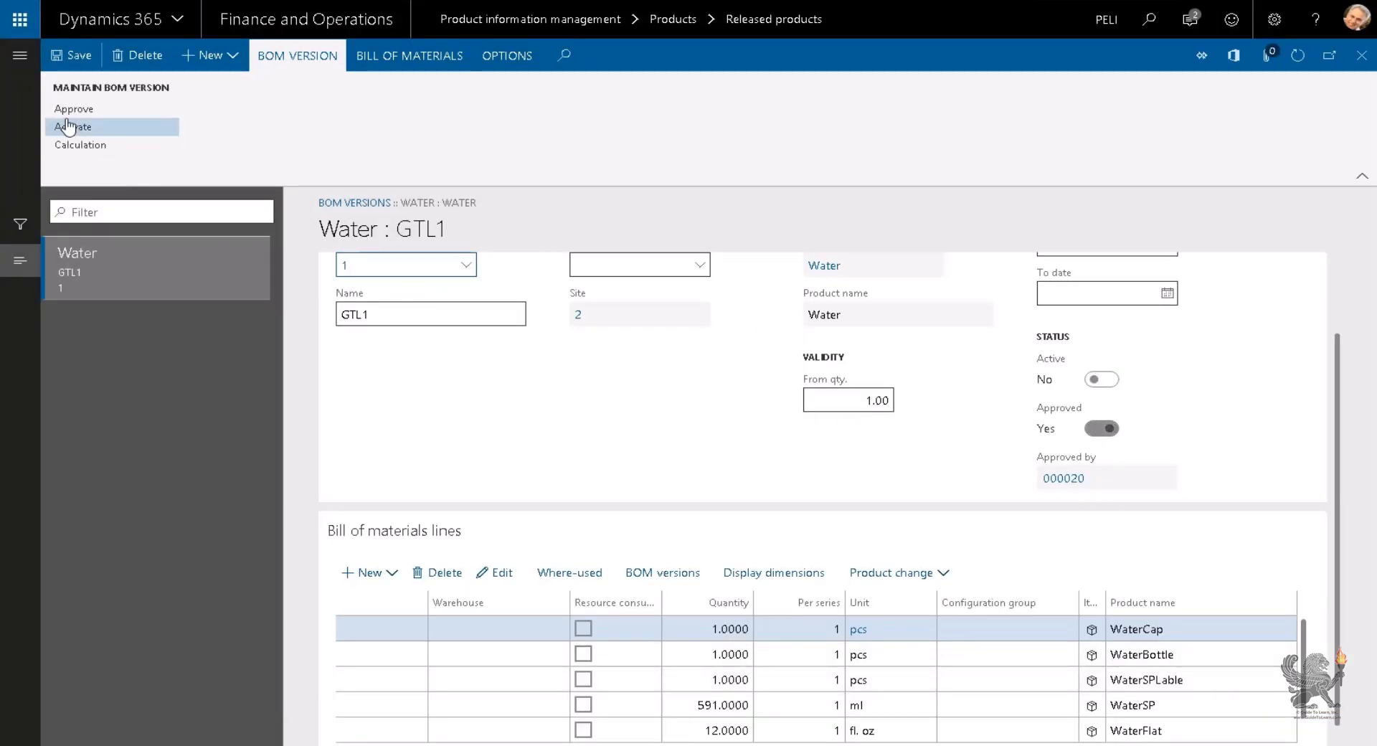
left_click(94, 134)
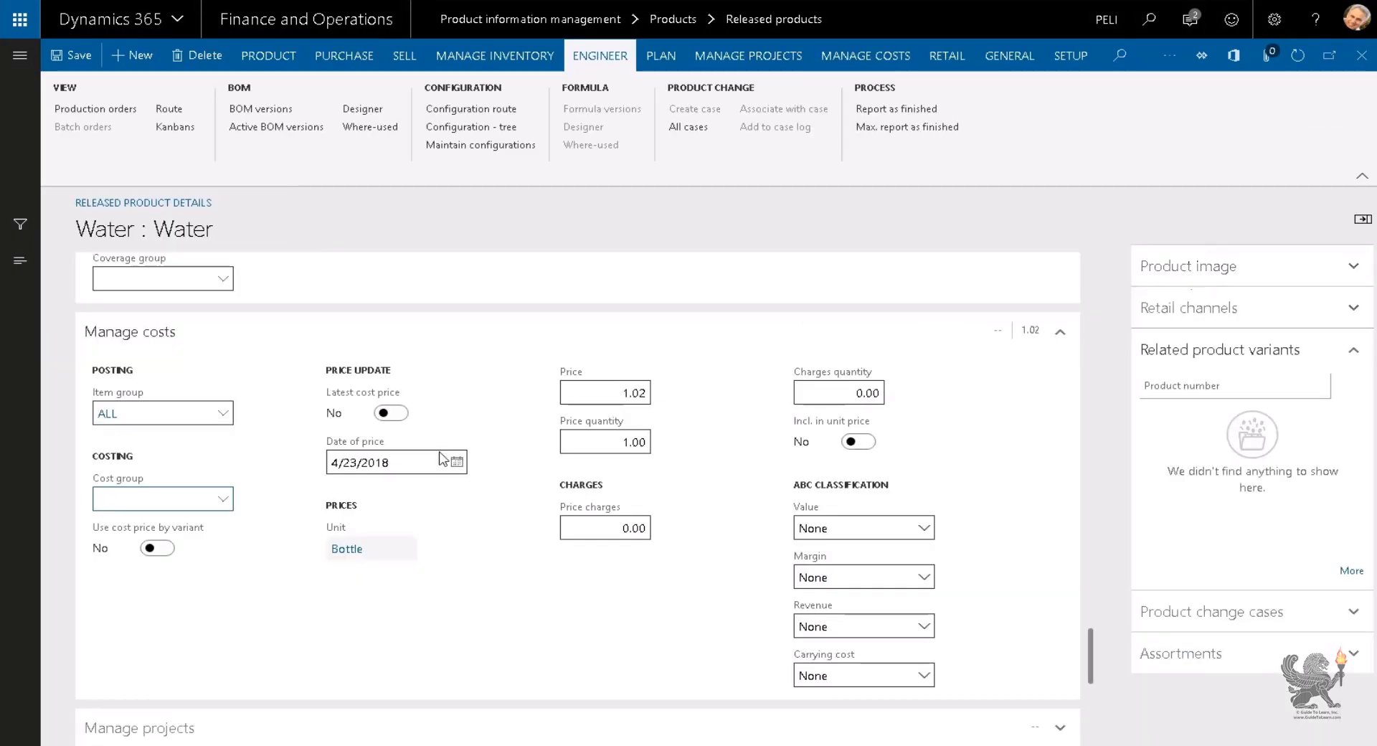
left_click(1362, 55)
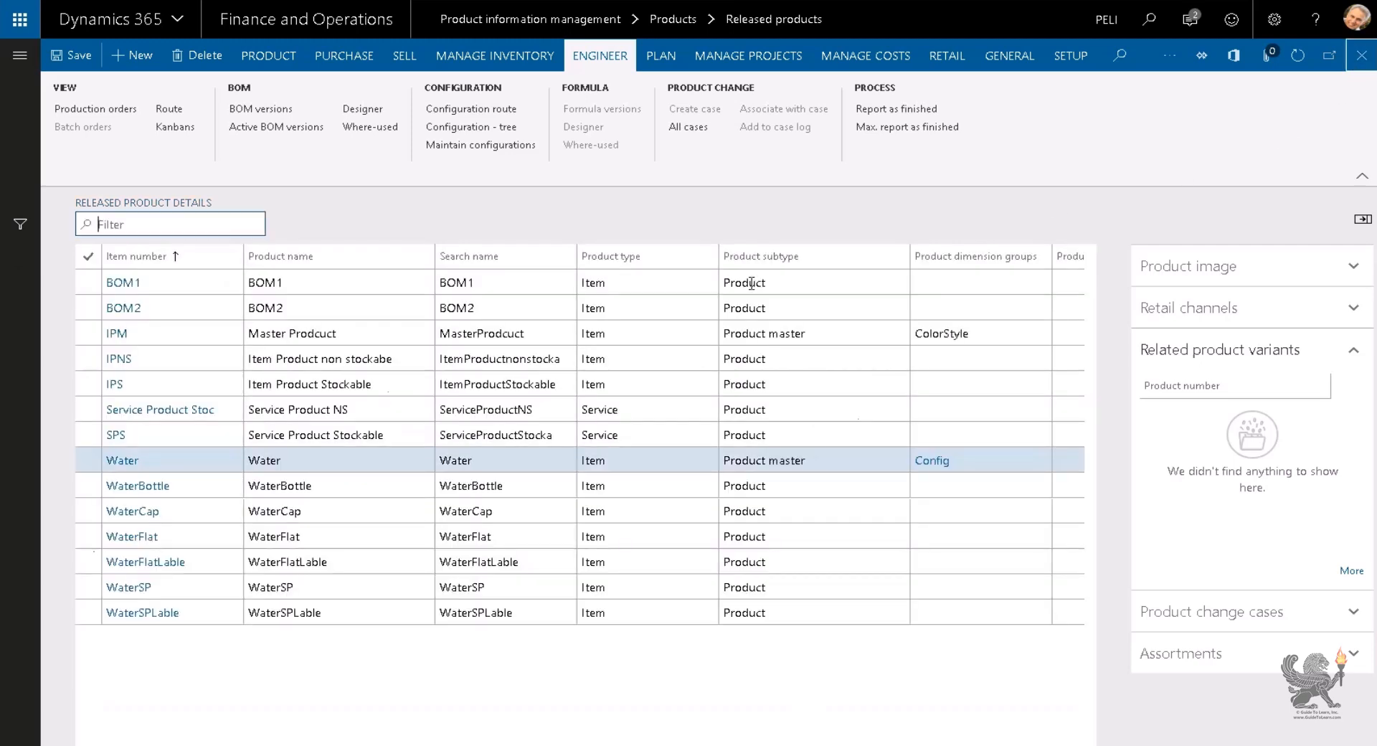
Step: Open the On-hand list in Inventory management and filter it to item numbers beginning with water
left_click(12, 62)
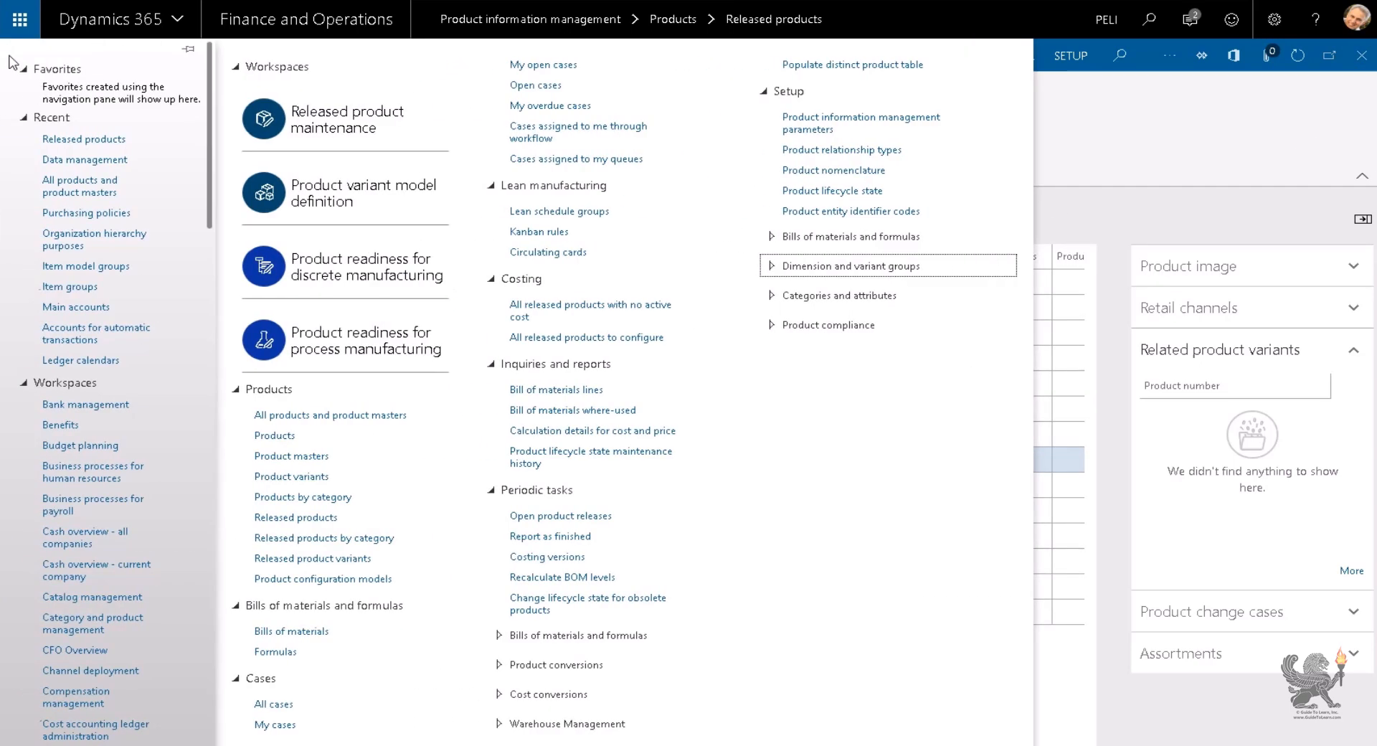
left_click(19, 385)
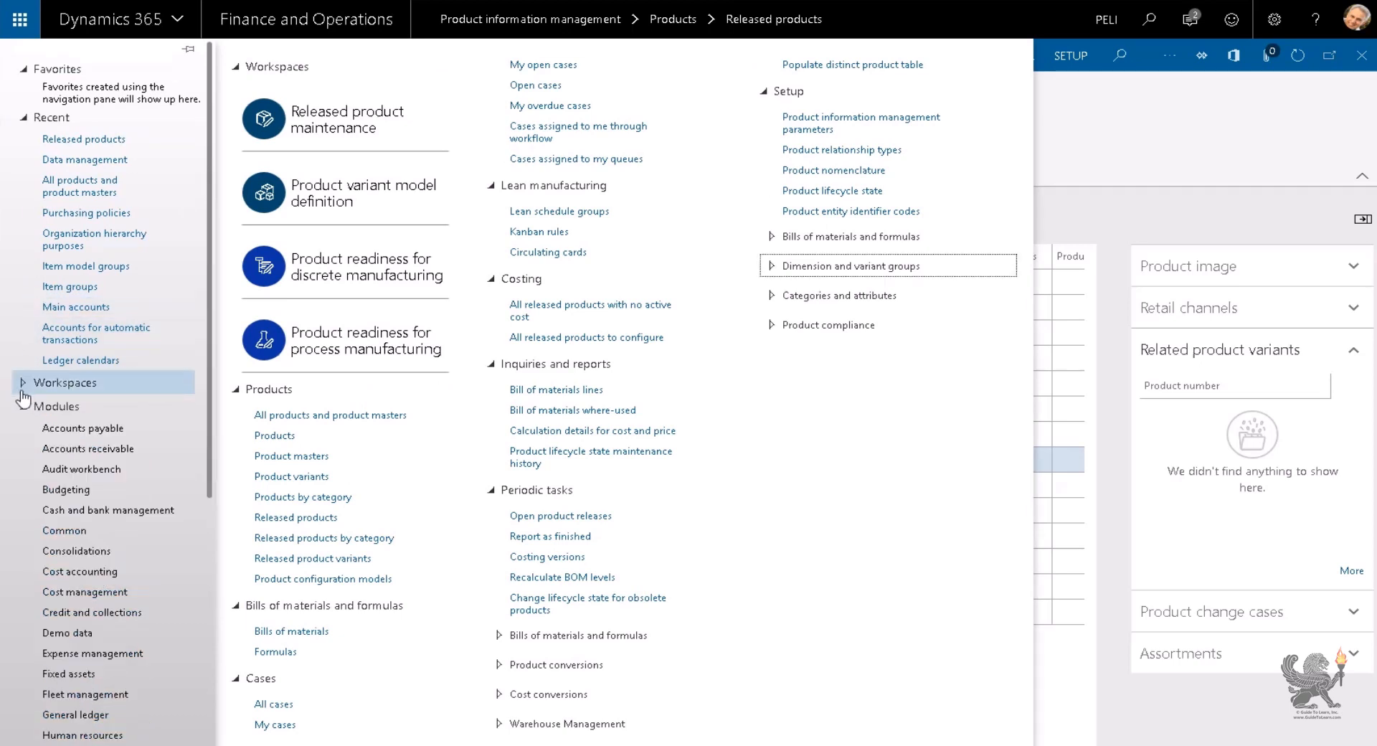
left_click(43, 117)
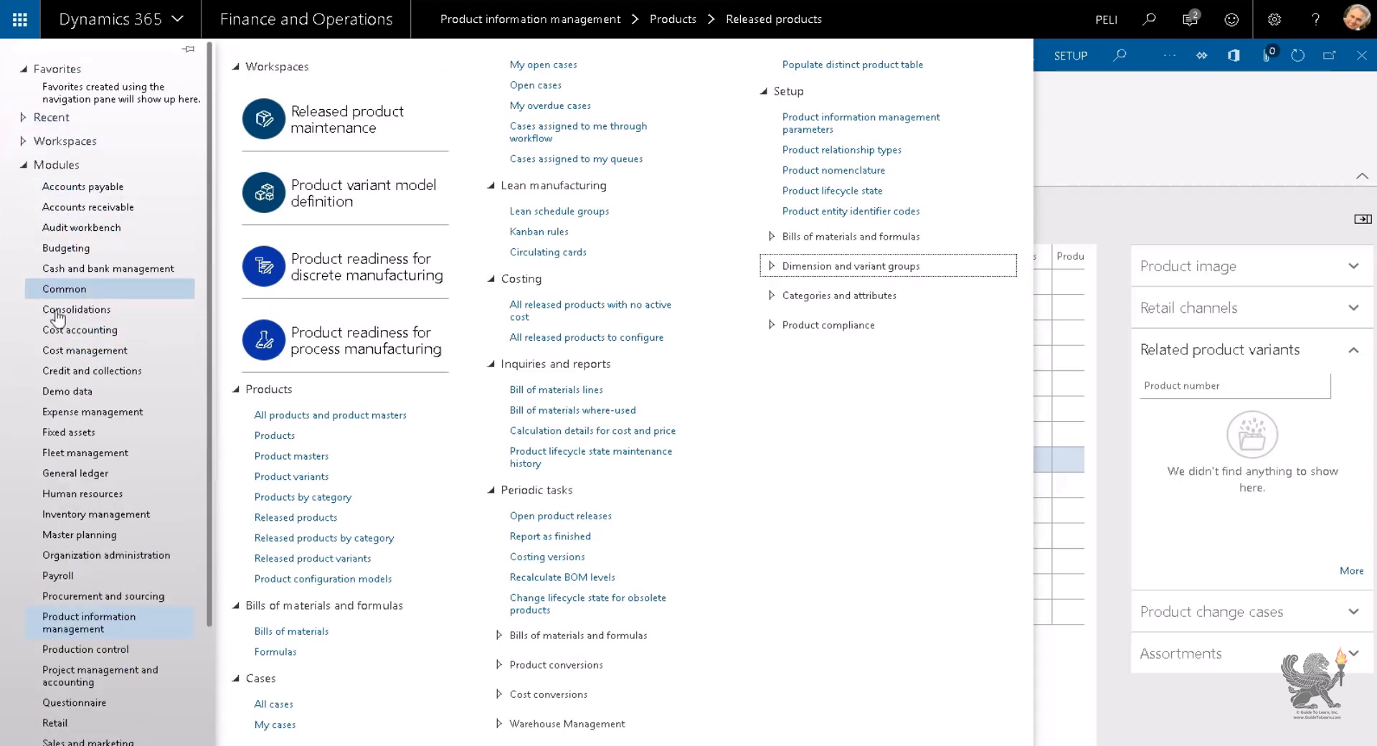
left_click(105, 516)
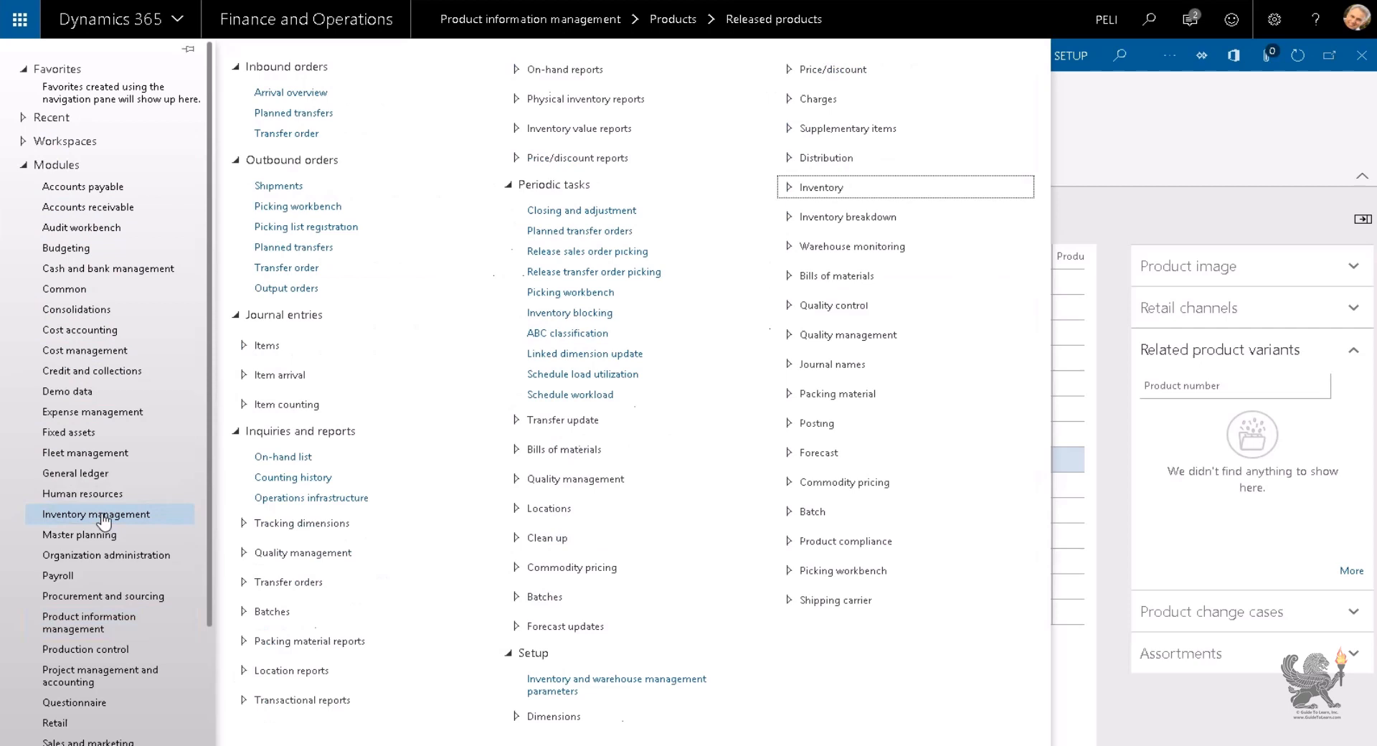
left_click(285, 457)
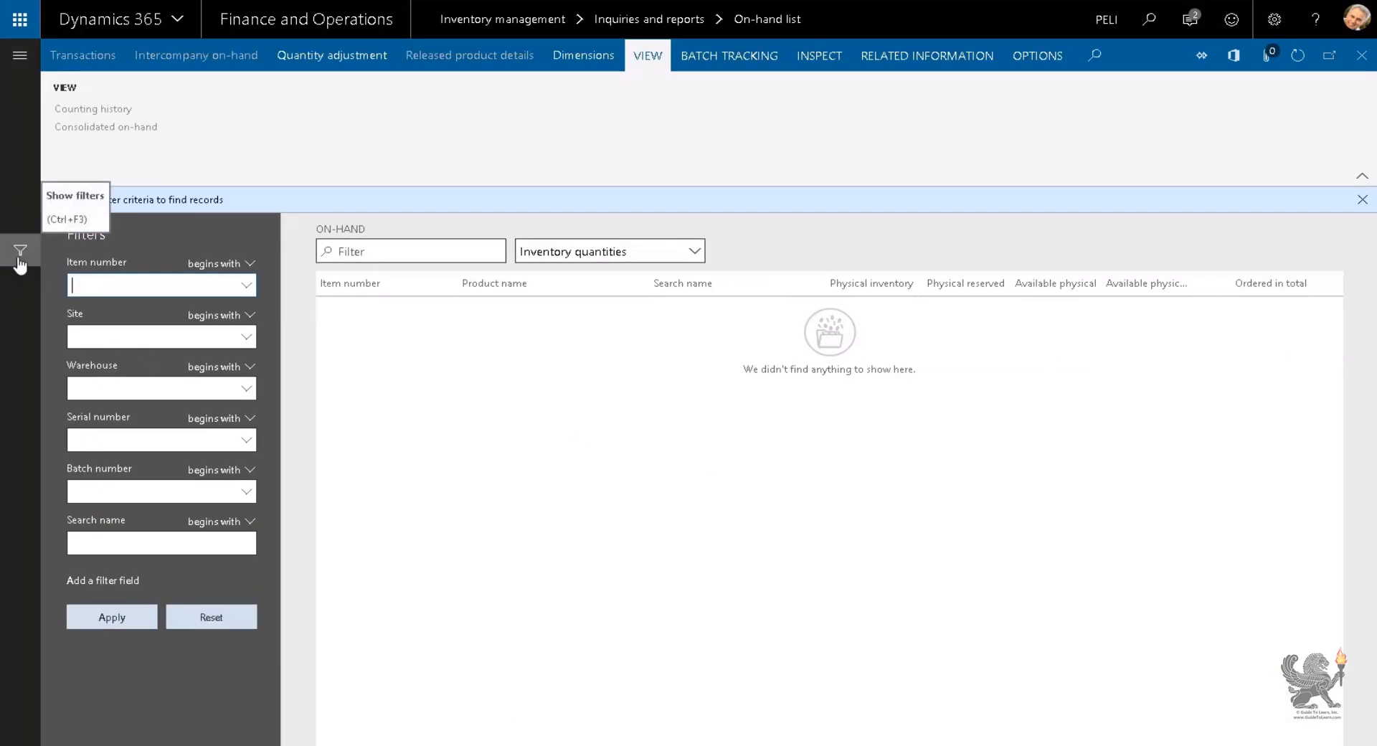
type("water")
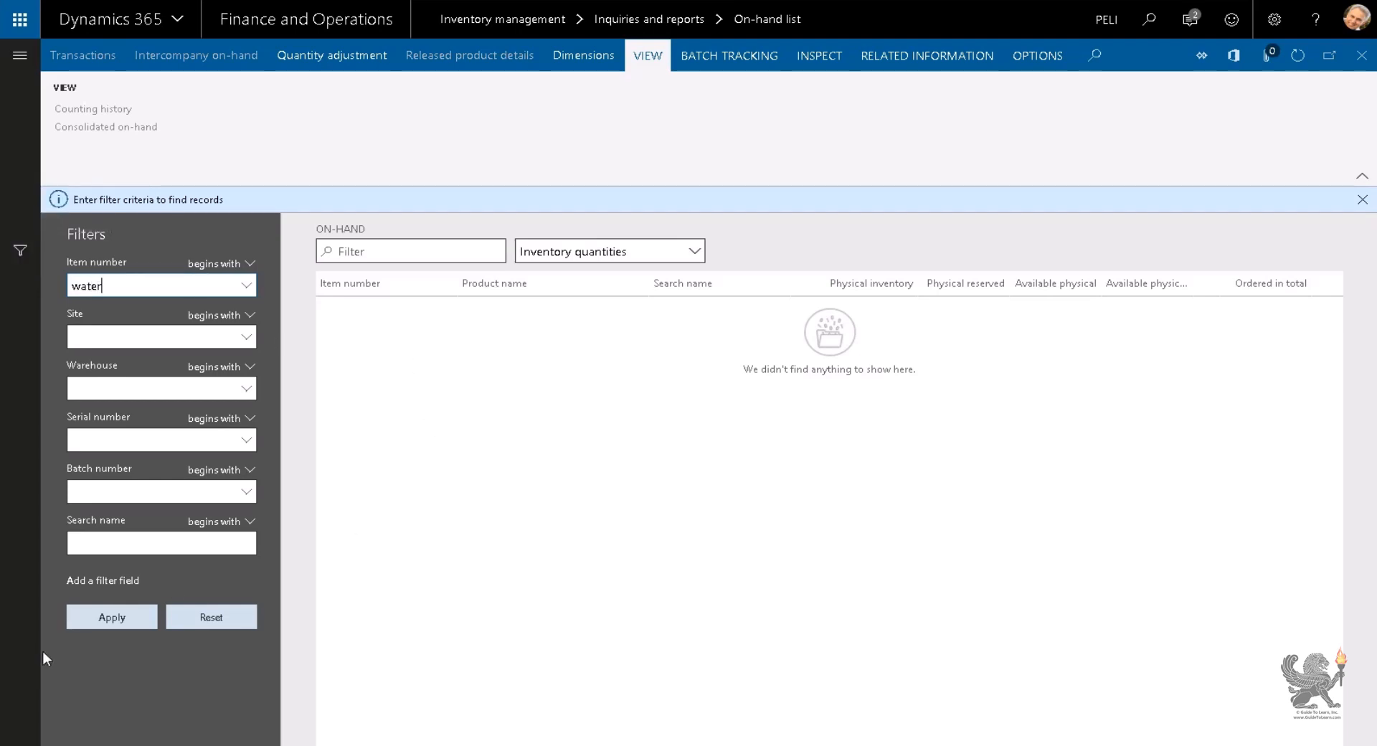
key("Return")
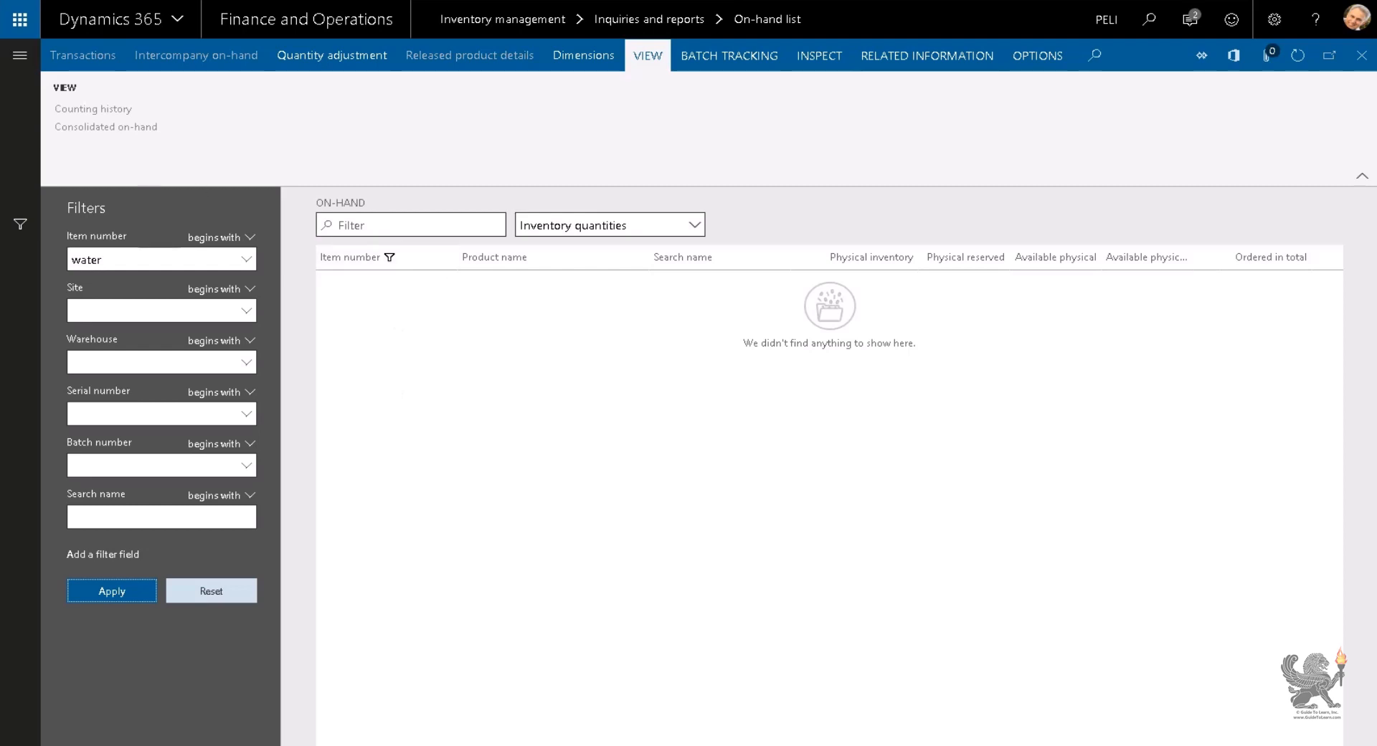
Step: Open the list of all purchase orders in the Procurement and sourcing module
left_click(18, 57)
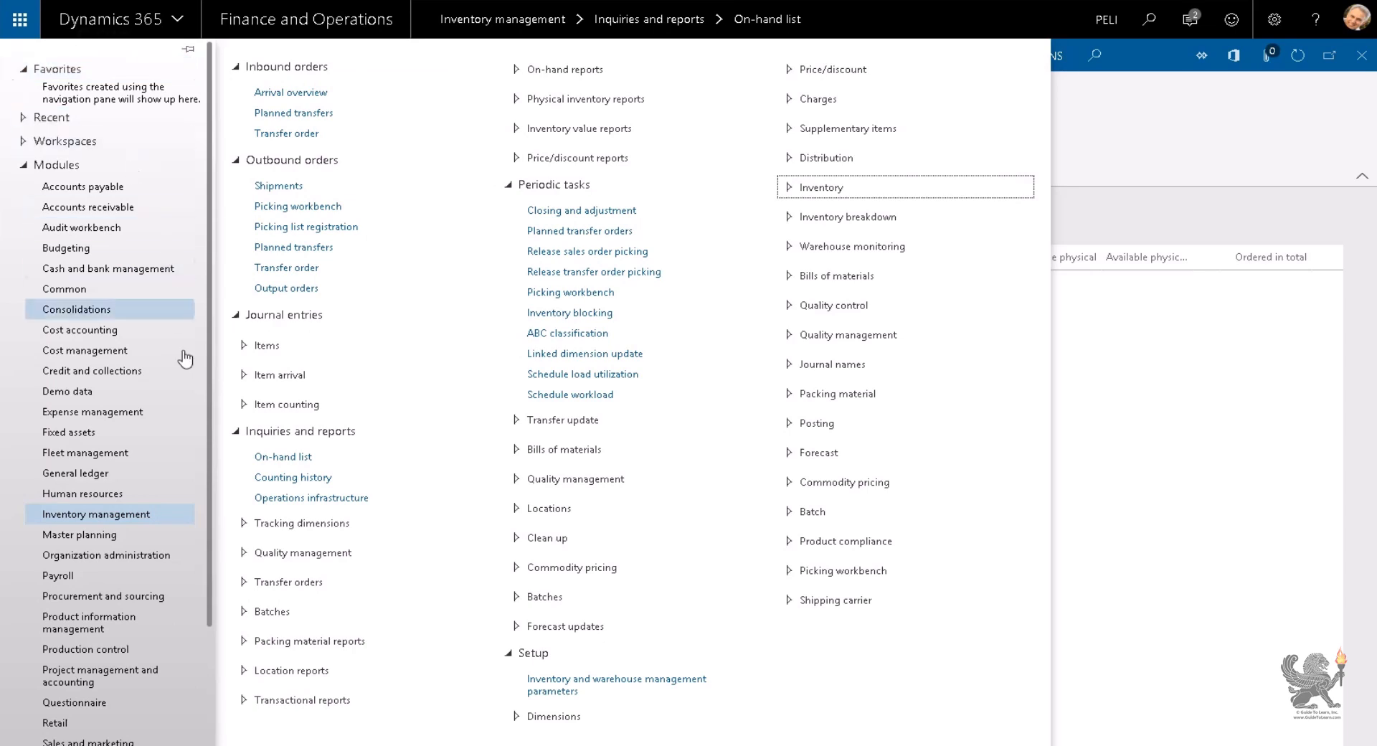
left_click(249, 347)
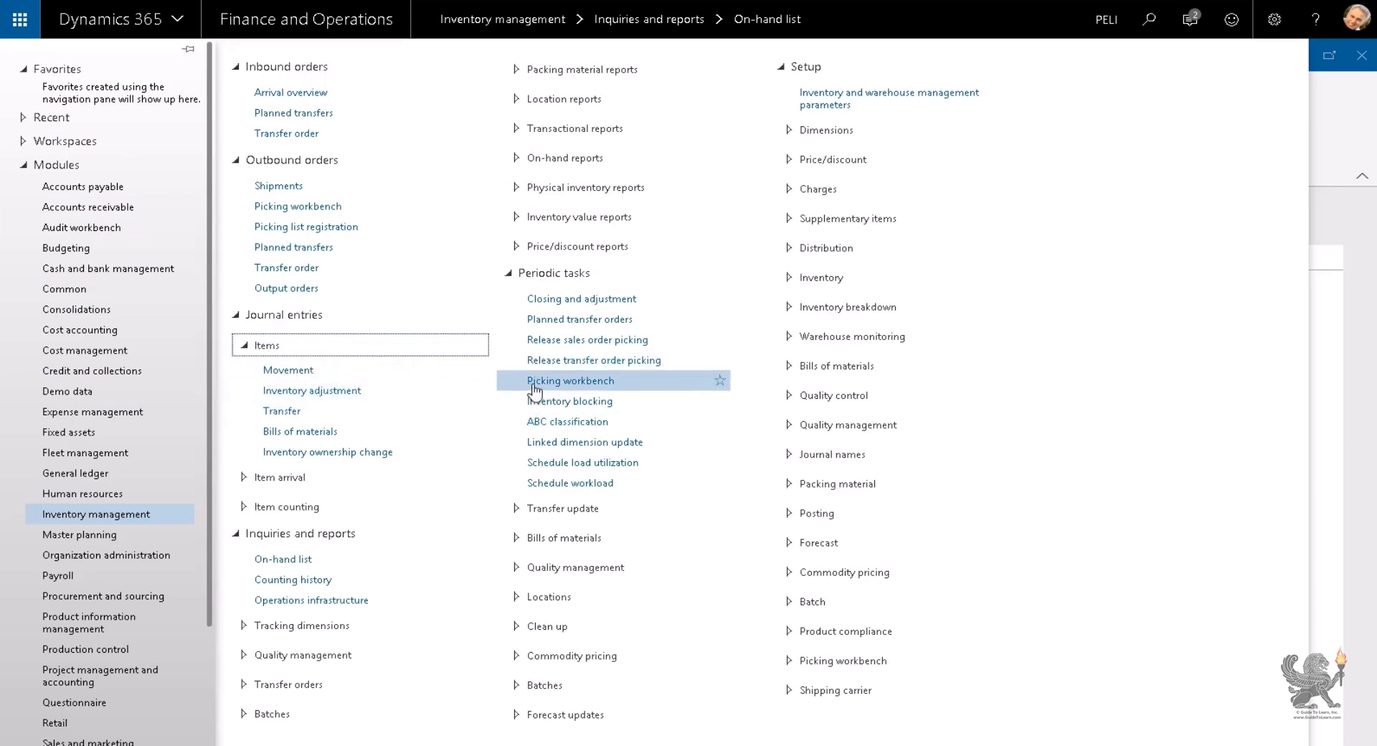
left_click(92, 188)
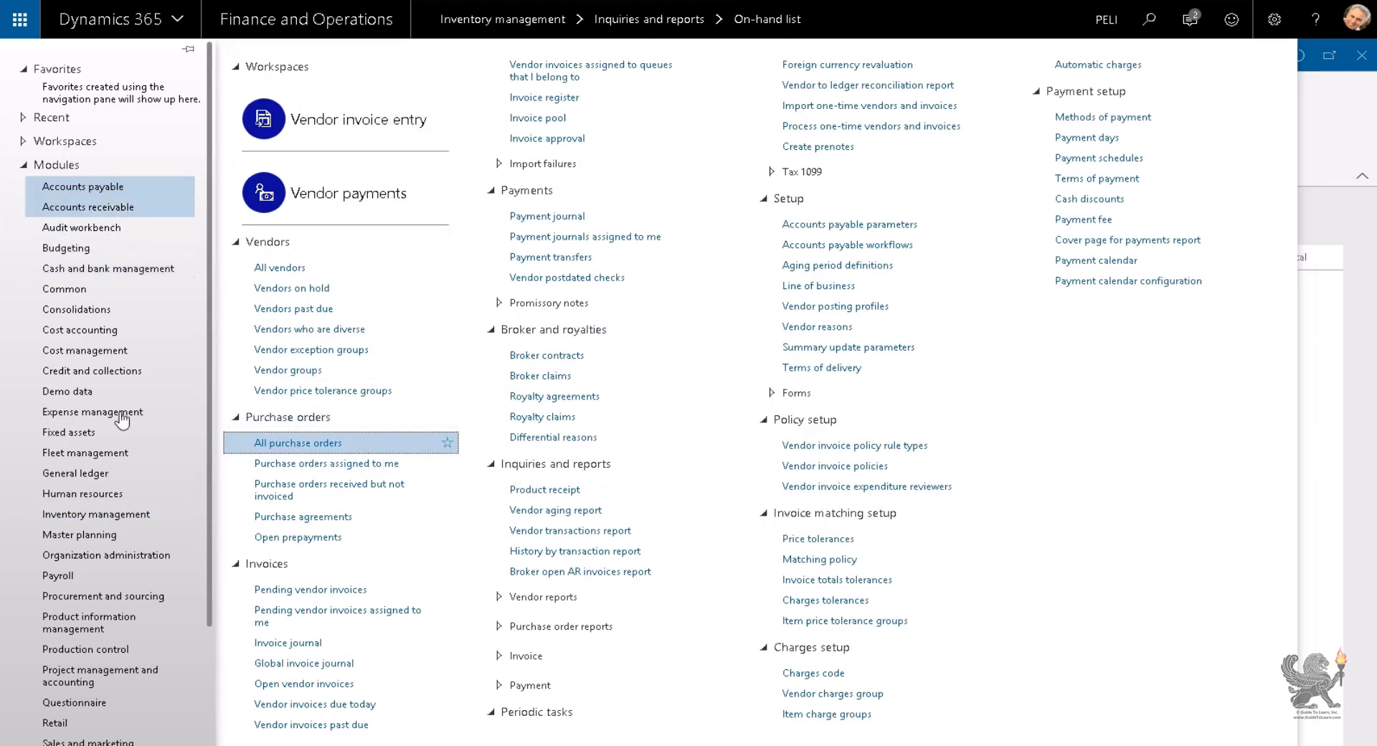
scroll(122, 419, "down", 2)
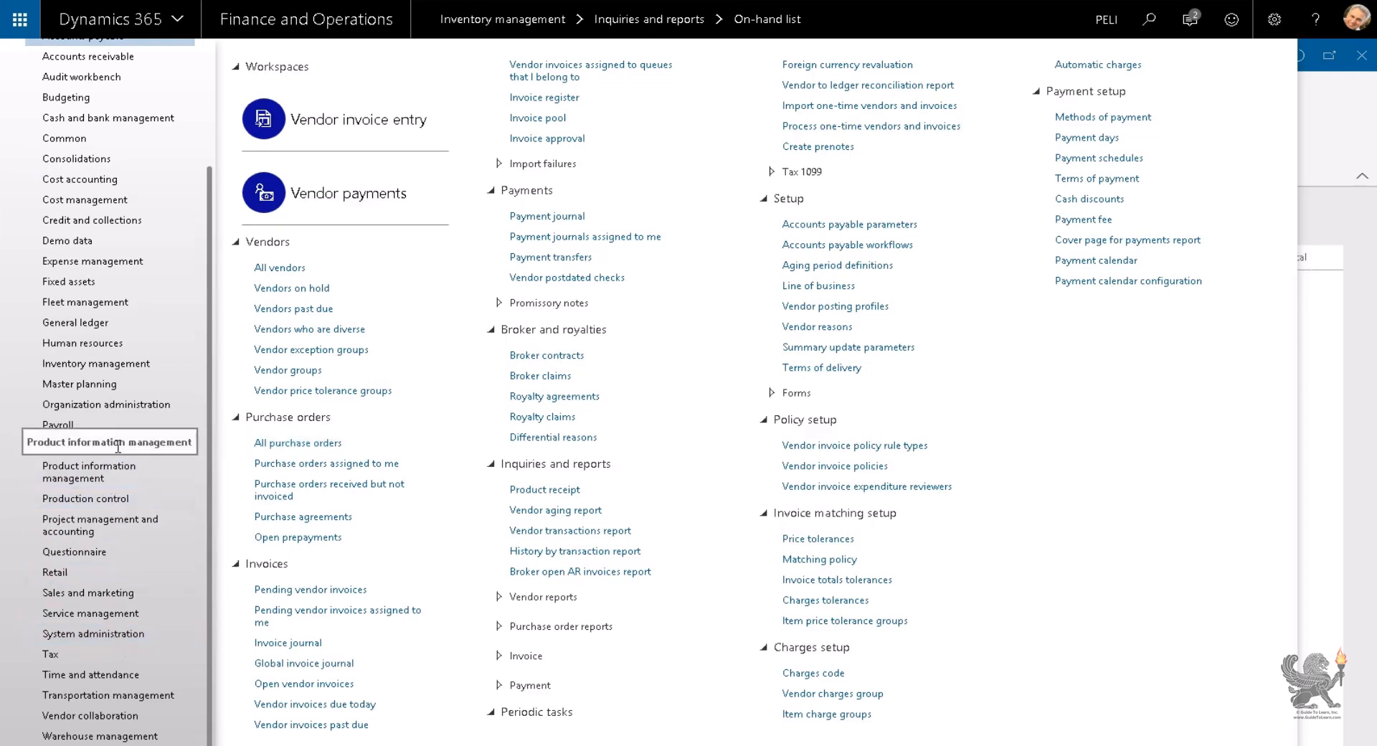
left_click(119, 446)
left_click(315, 271)
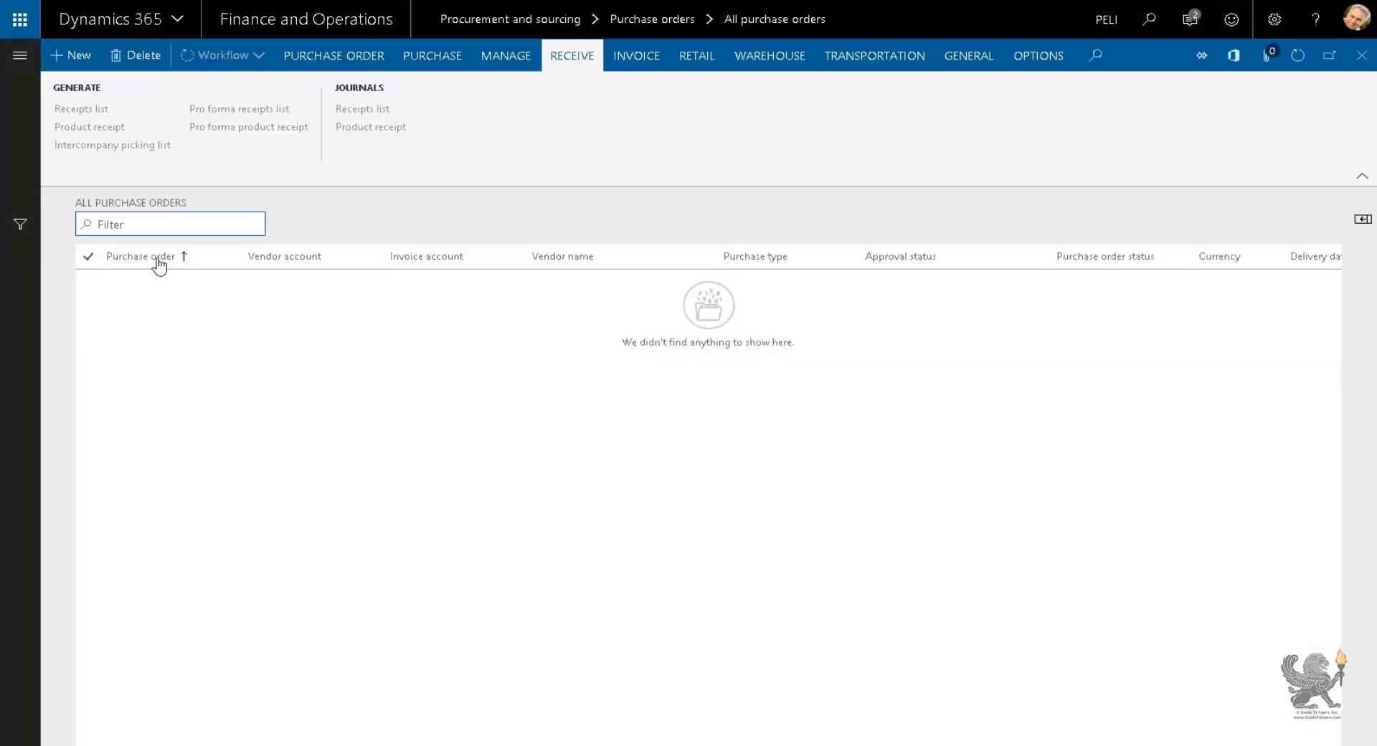
Step: Create a purchase order for the vendor GuidetoSell with the purchase type set to Purchase order
left_click(69, 54)
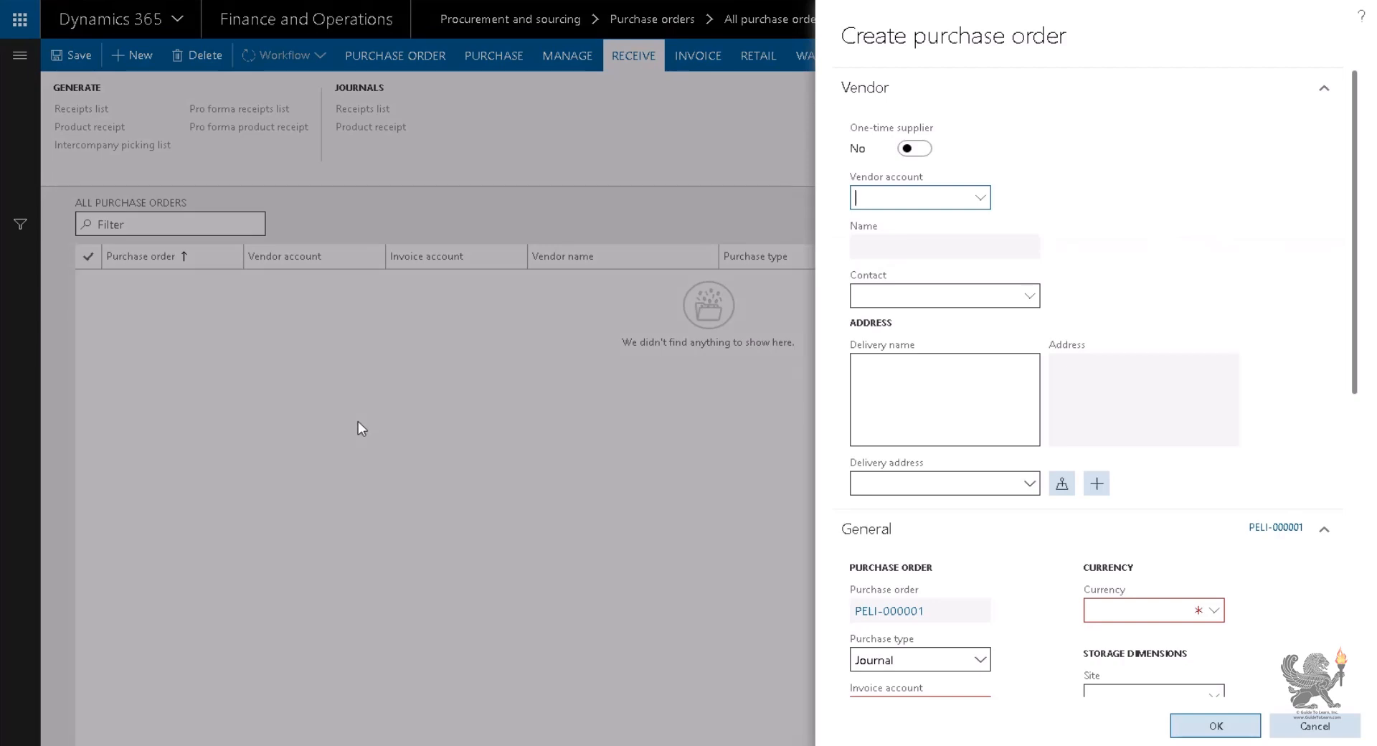
left_click(979, 197)
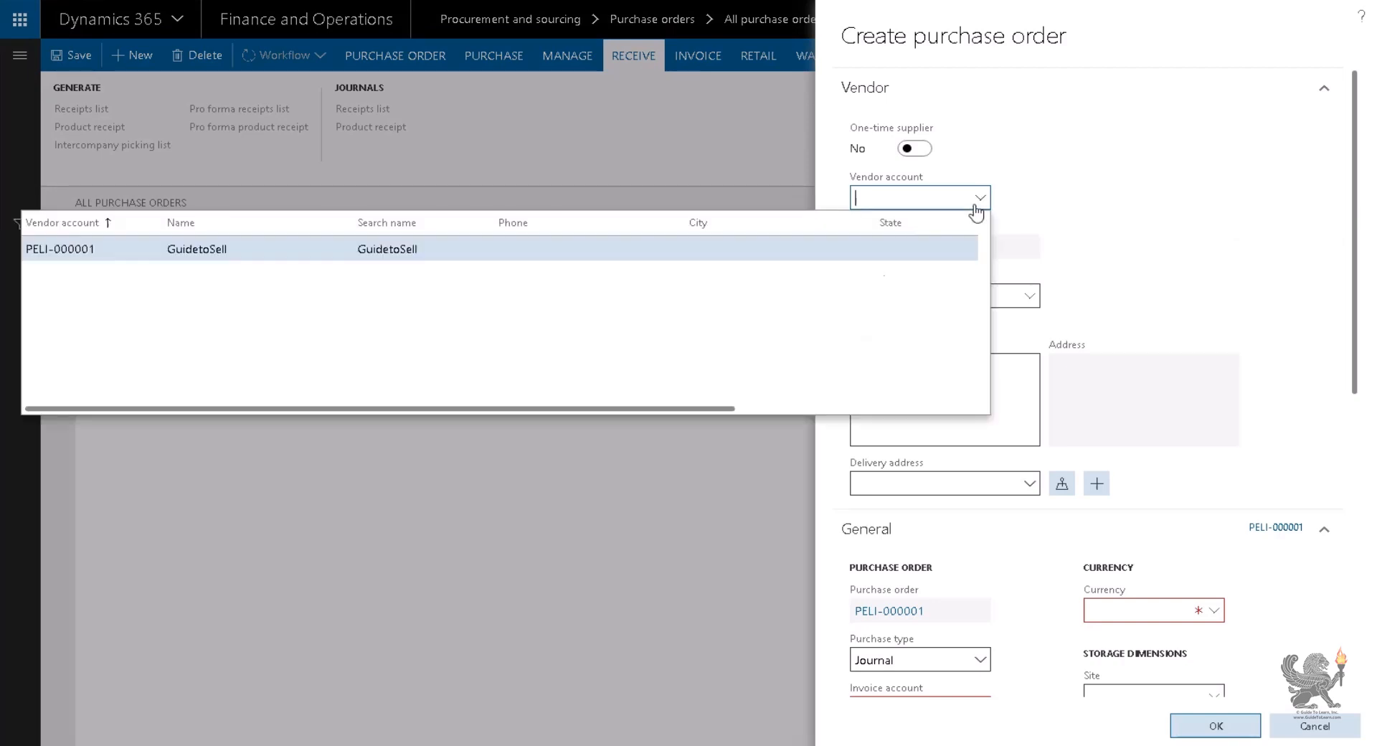
left_click(874, 247)
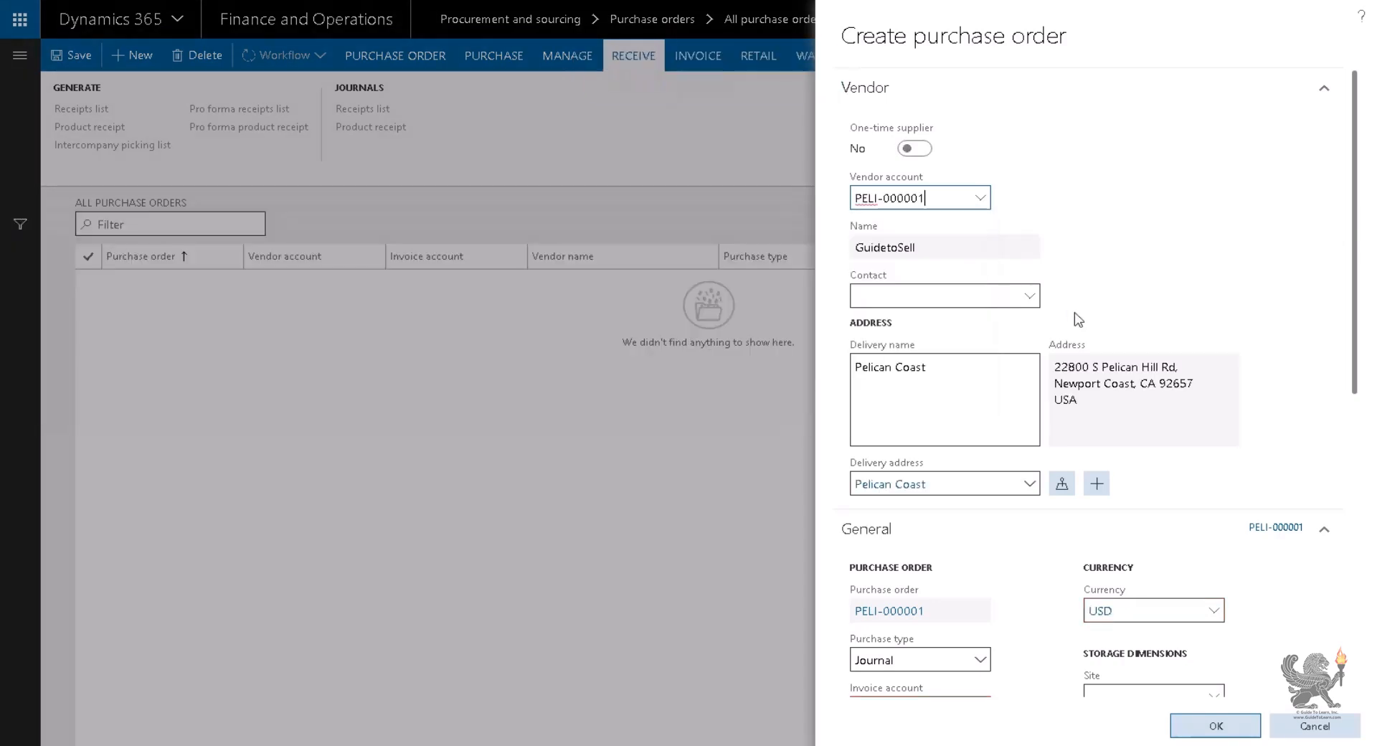
scroll(1133, 528, "down", 3)
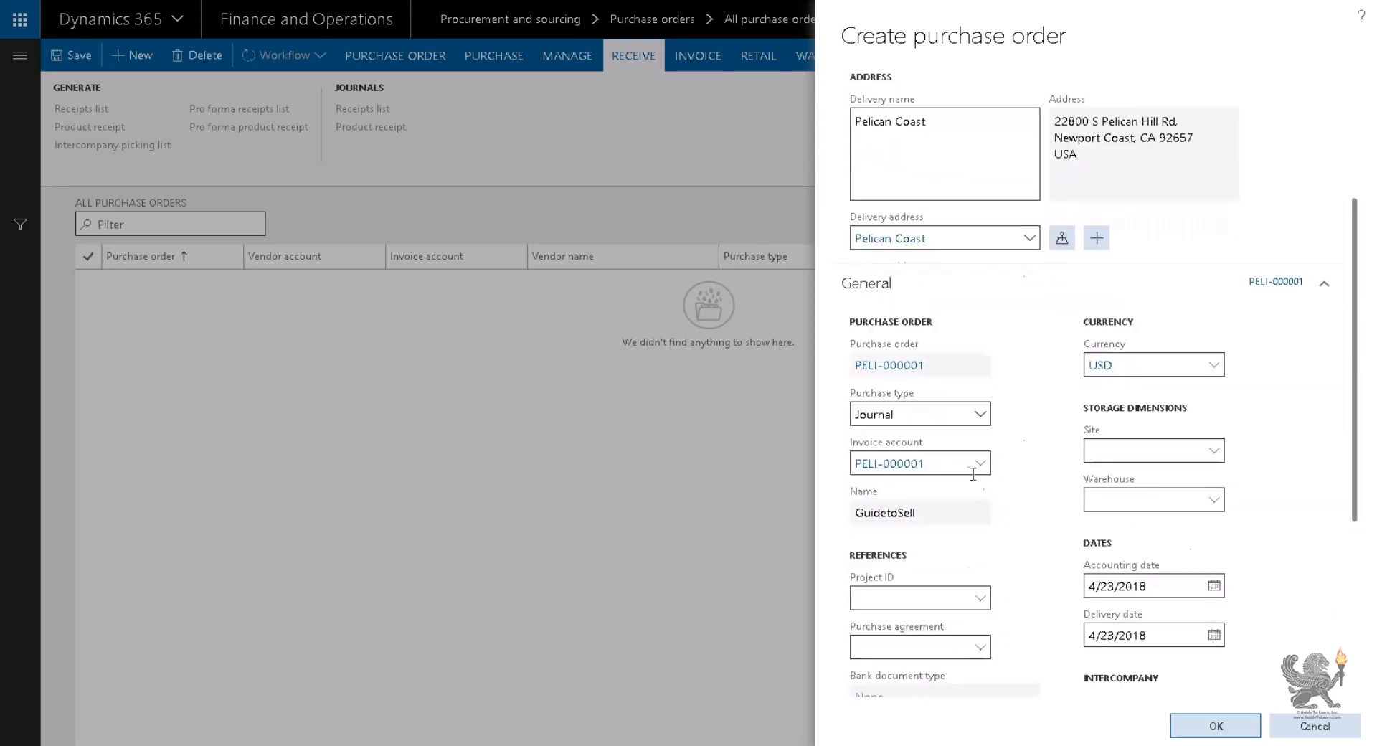
left_click(980, 416)
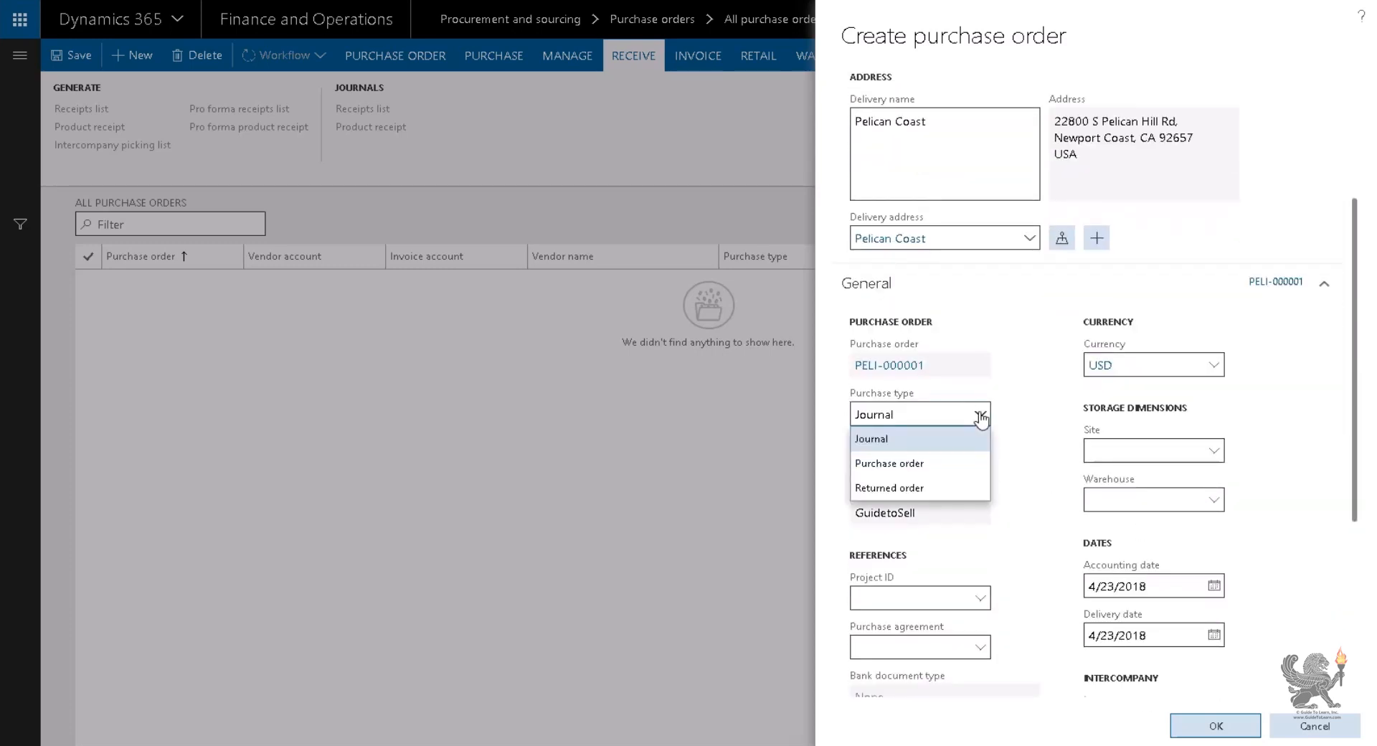
left_click(914, 465)
scroll(981, 503, "down", 4)
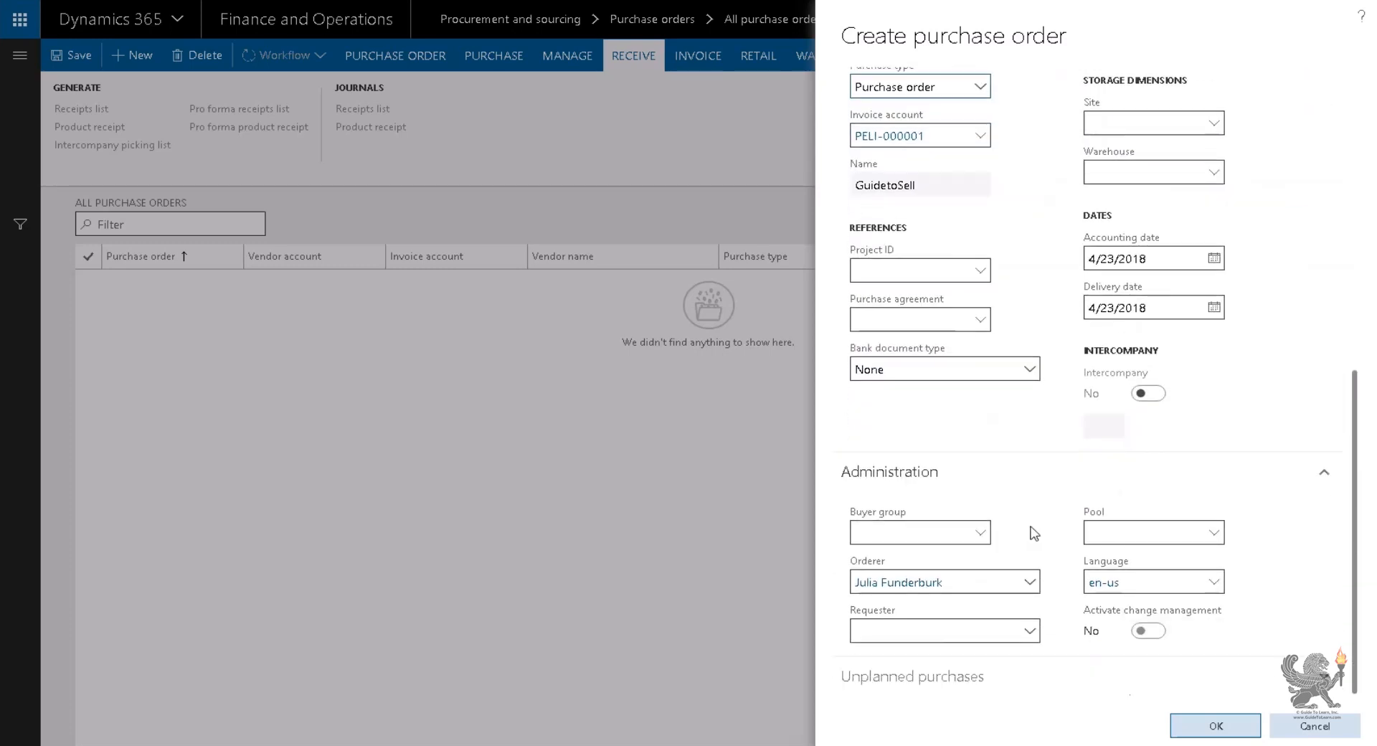
left_click(1212, 727)
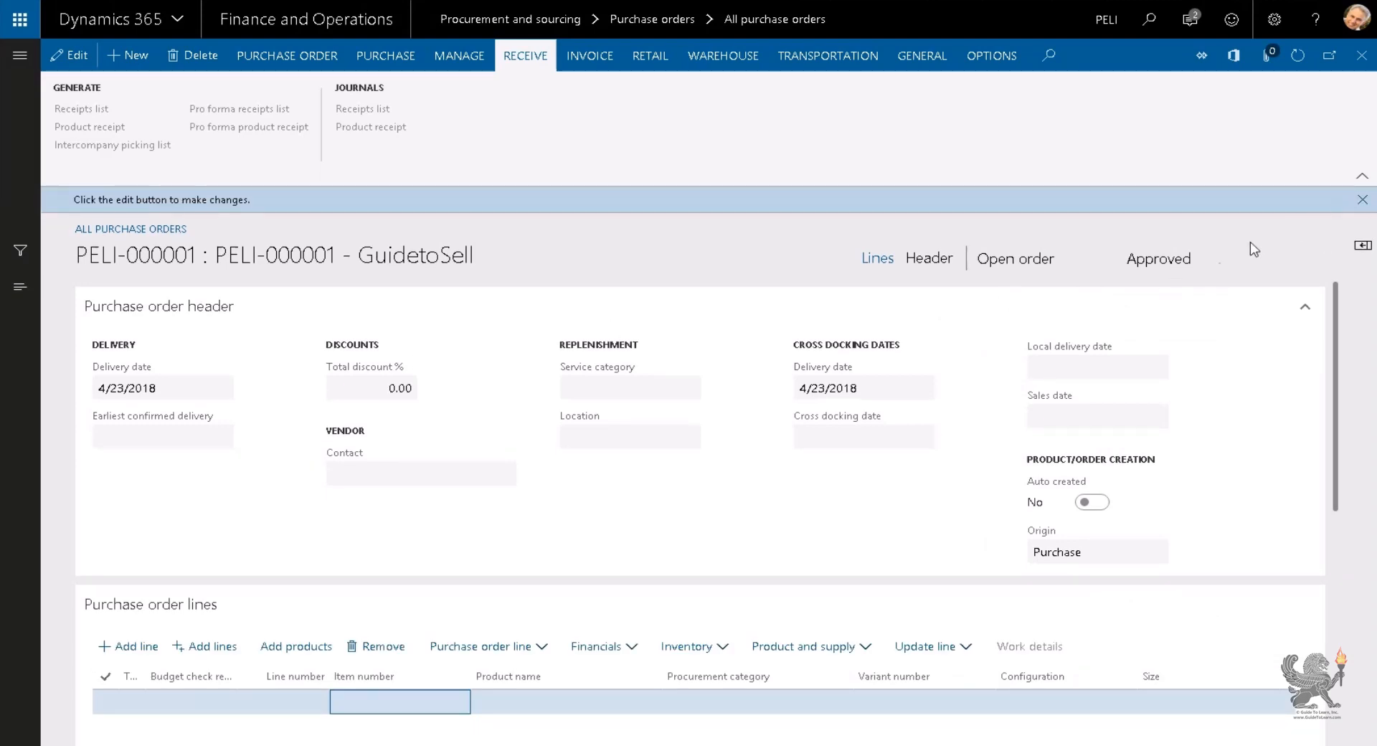
Step: Switch the new purchase order to editing and enter item WaterFlat on its first line
left_click(1362, 199)
scroll(267, 423, "down", 3)
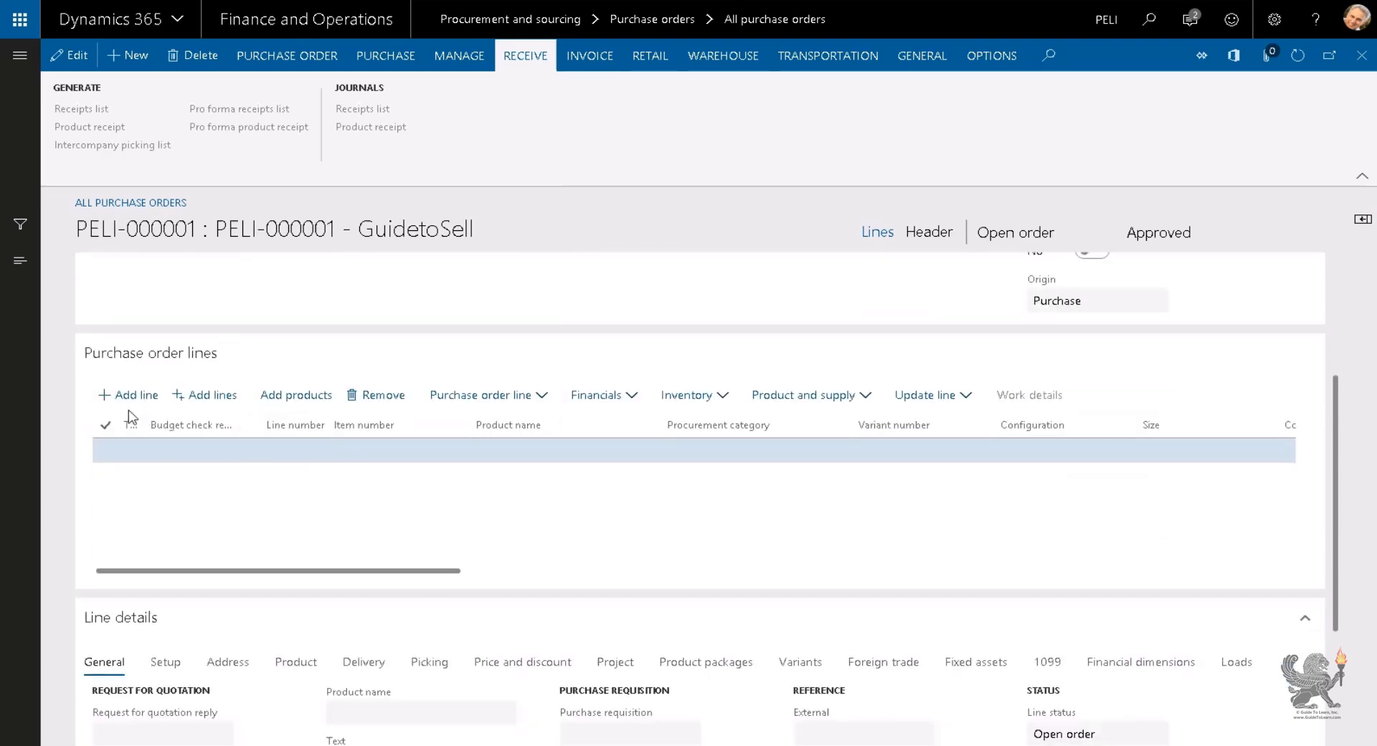
left_click(75, 55)
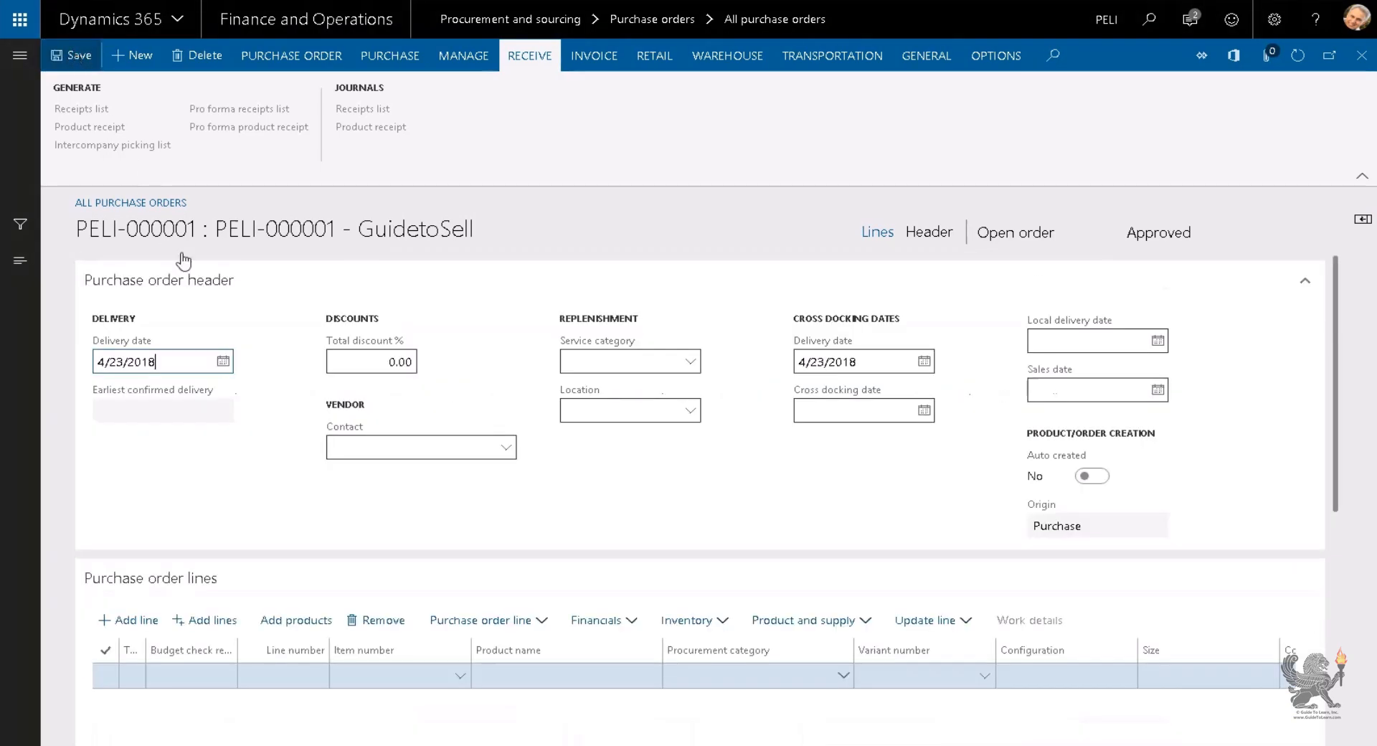
scroll(246, 562, "down", 3)
left_click(445, 429)
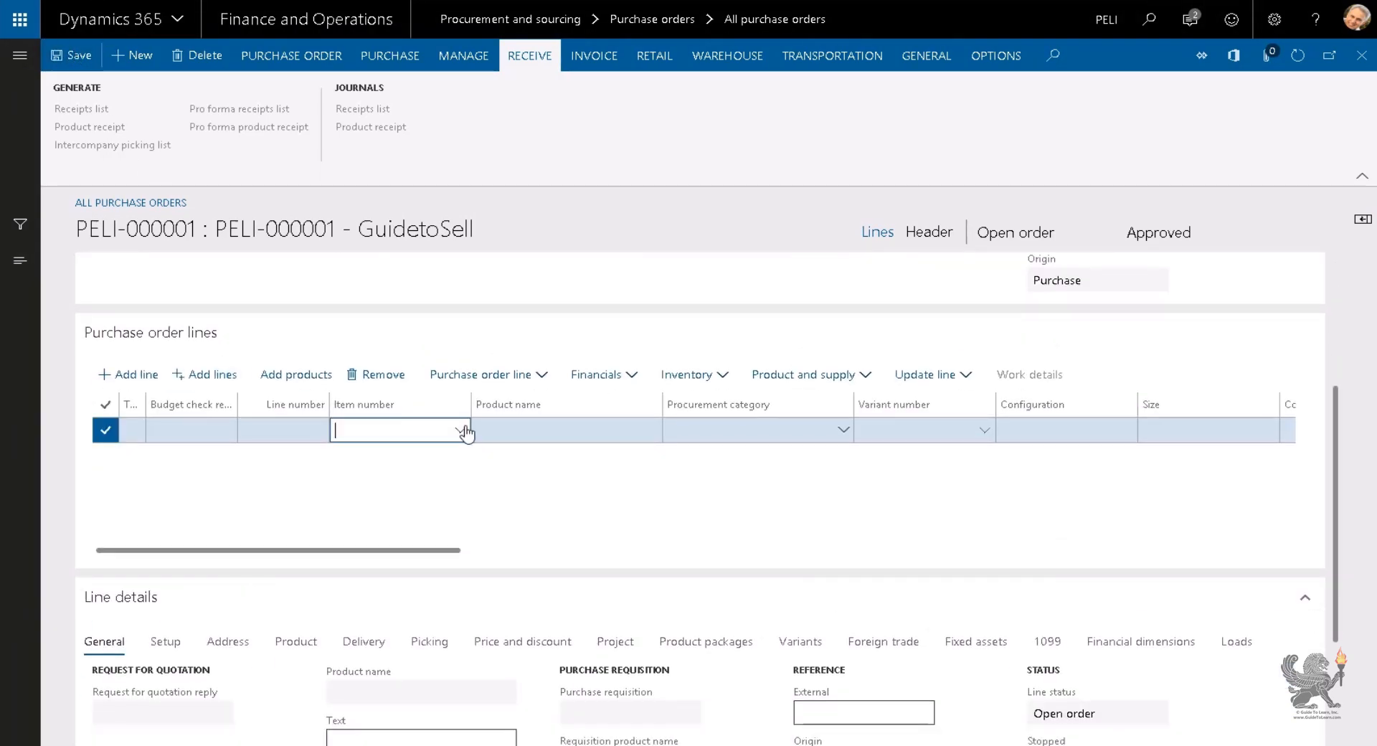
left_click(460, 429)
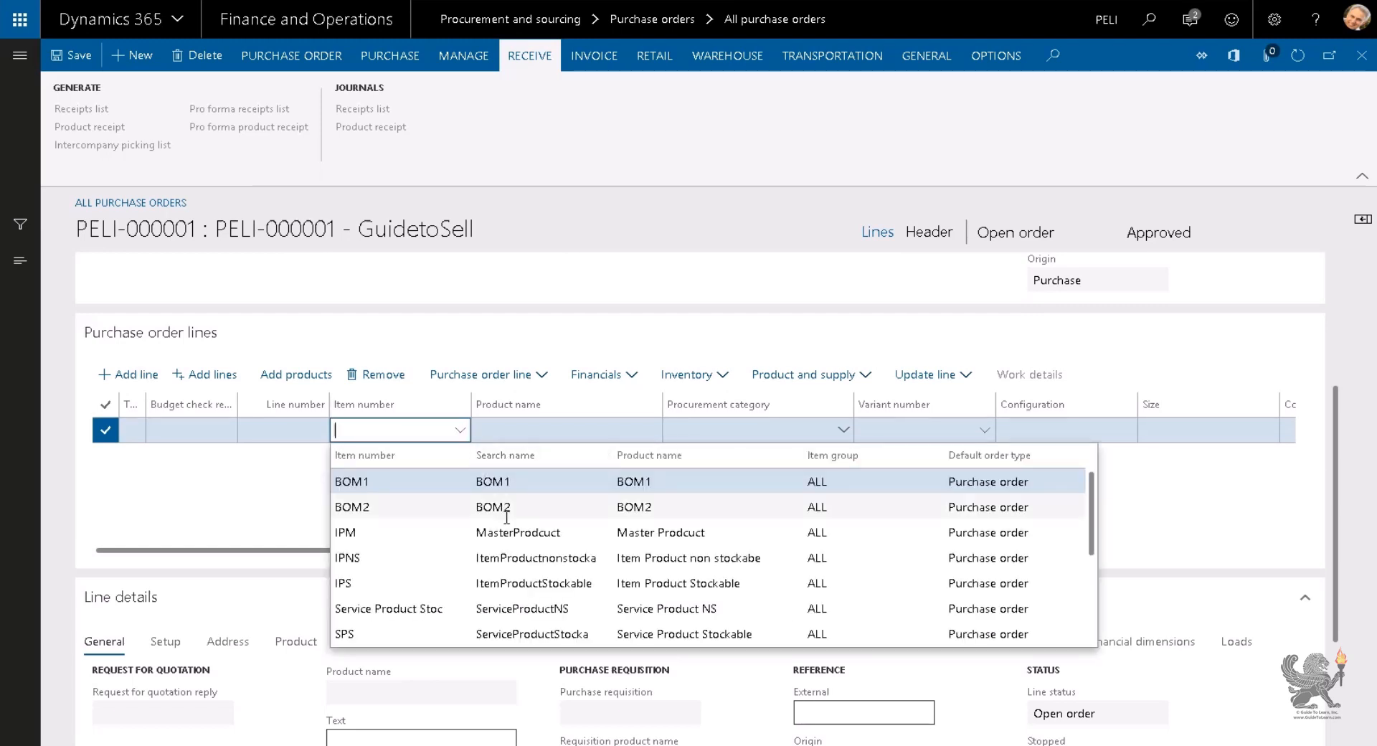
scroll(475, 517, "down", 5)
left_click(475, 565)
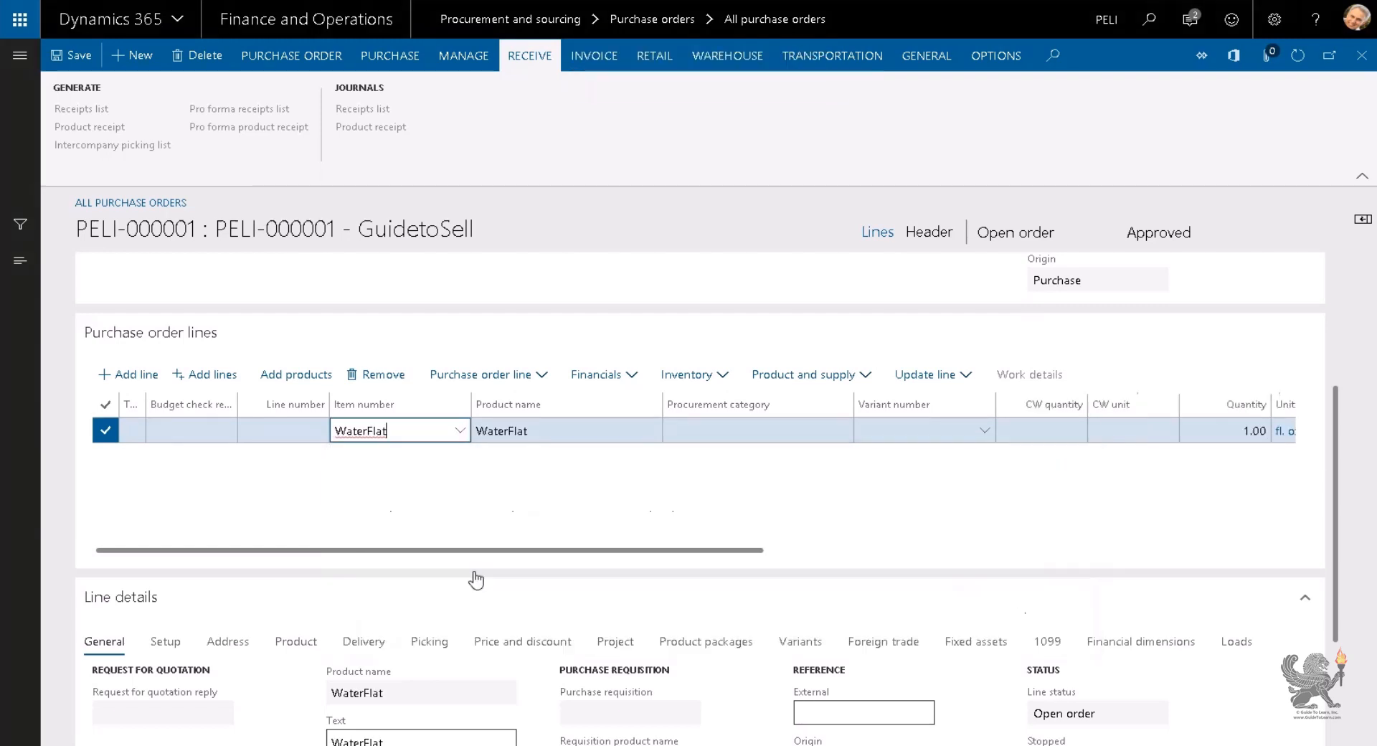
key("Tab")
key("Tab")
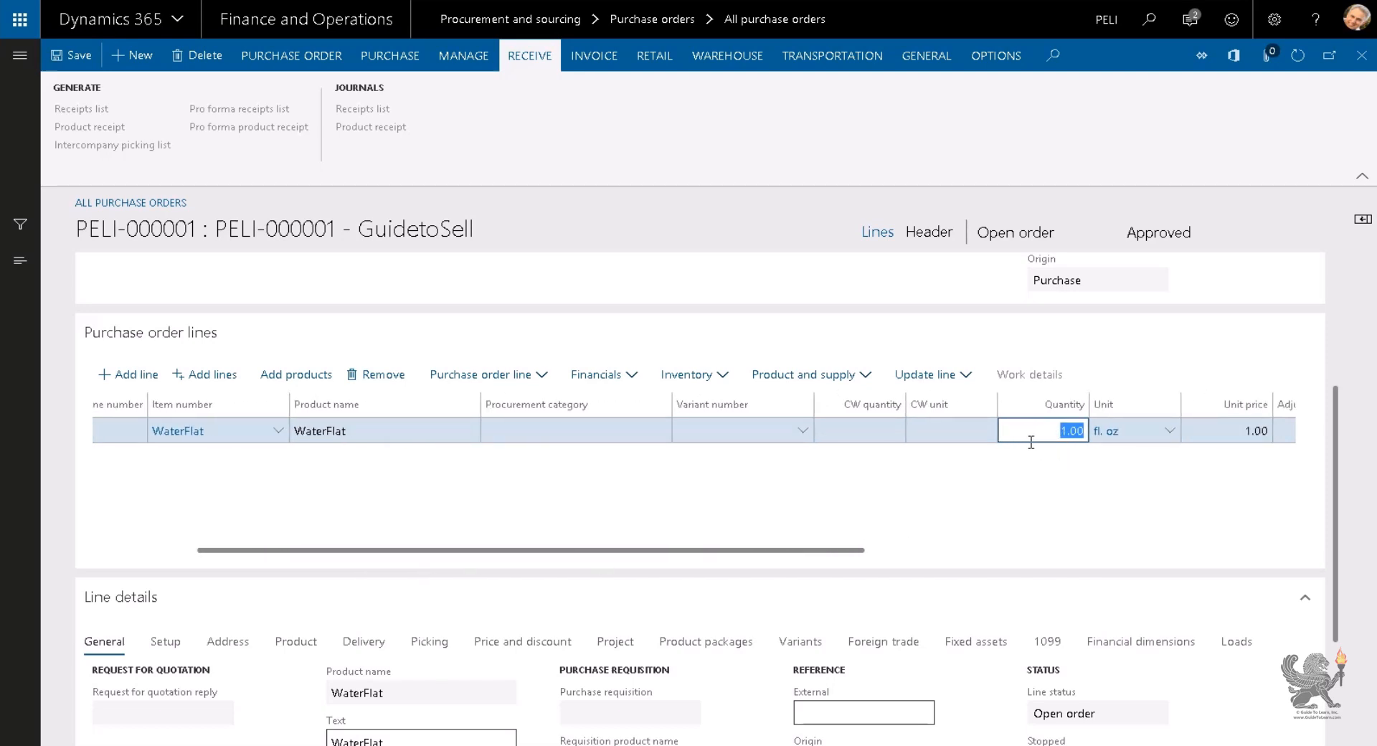
Step: Open the default order settings of the WaterFlat item from the order line and set its default purchase warehouse to 11
left_click(192, 439)
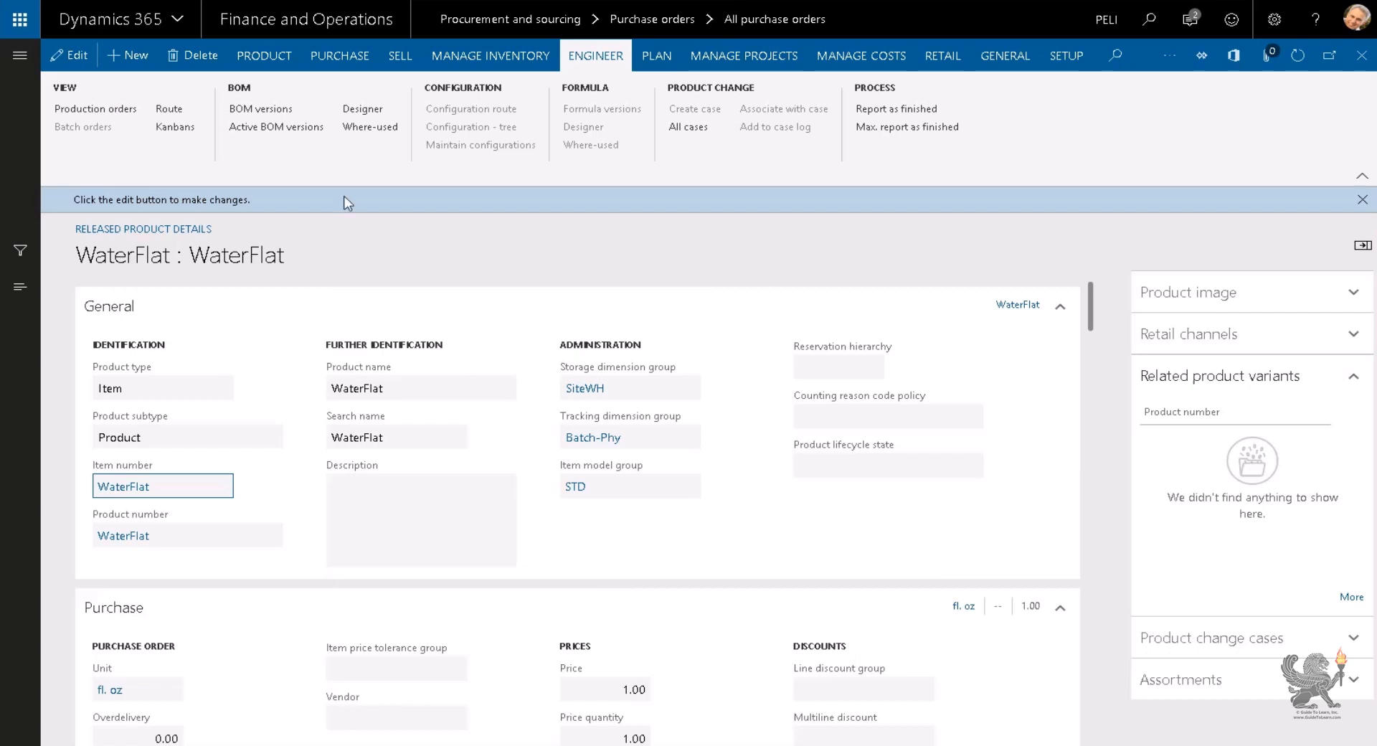
left_click(506, 66)
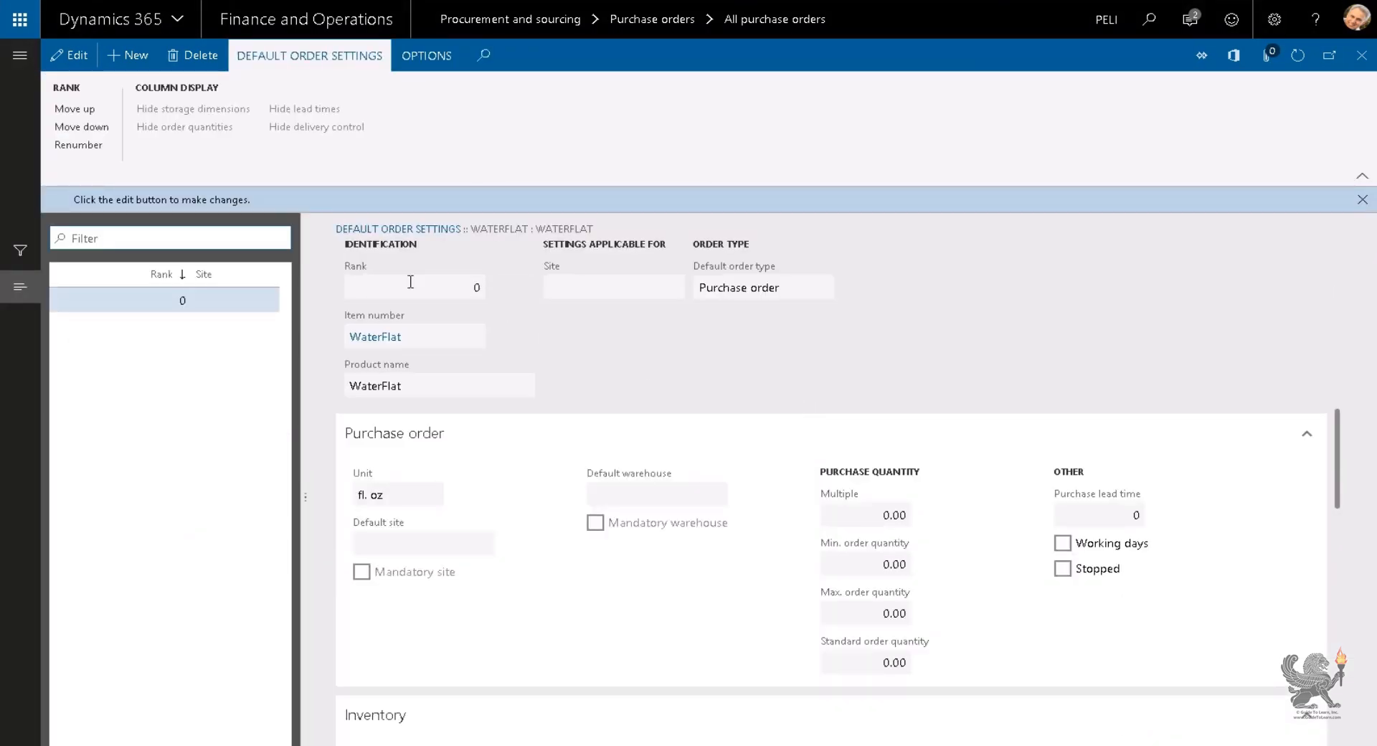
left_click(80, 58)
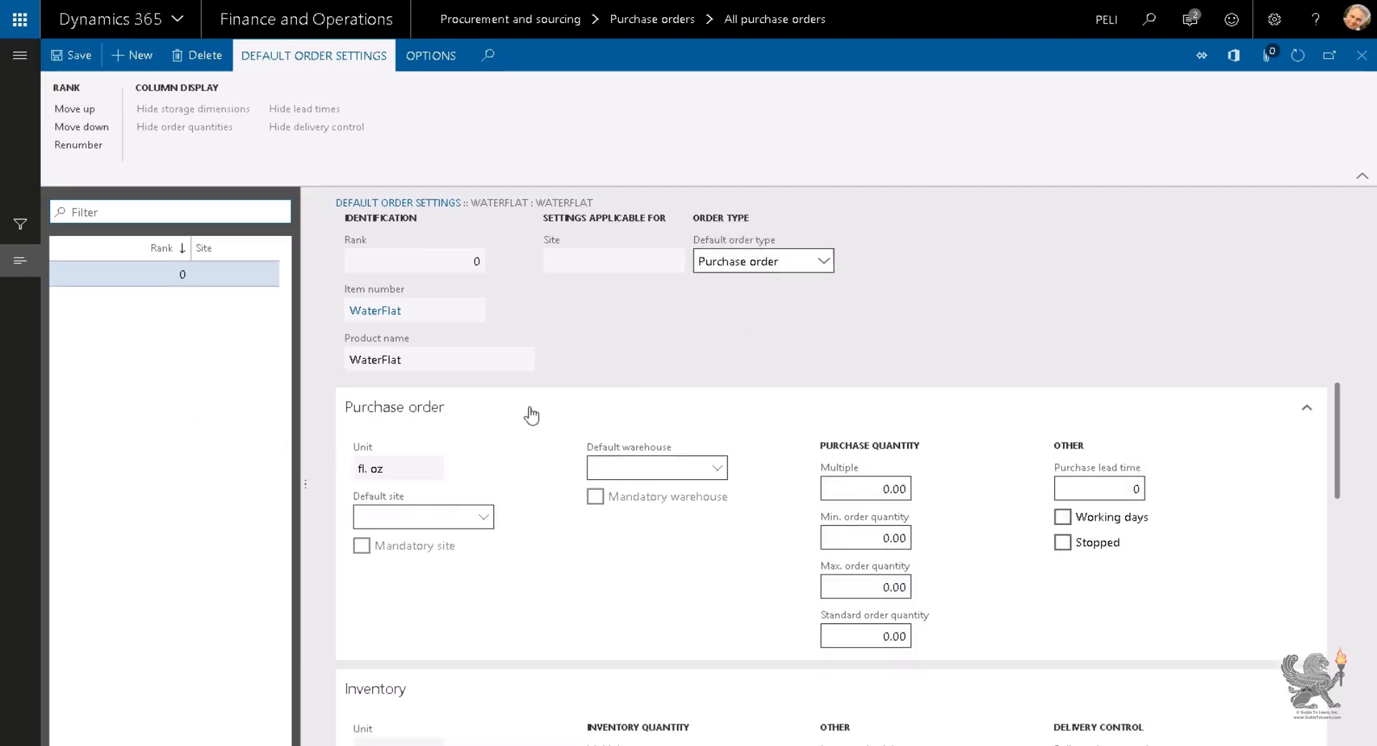
left_click(674, 469)
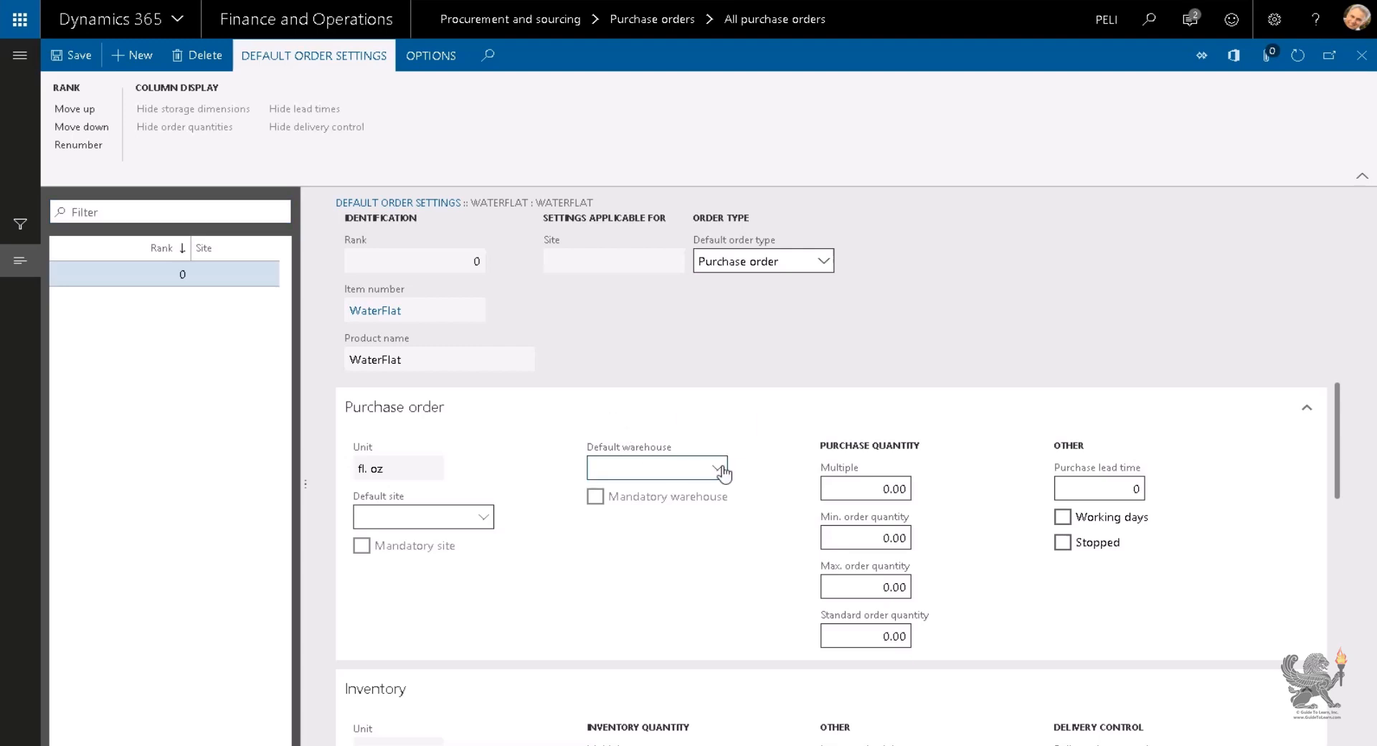
type("11")
key("Tab")
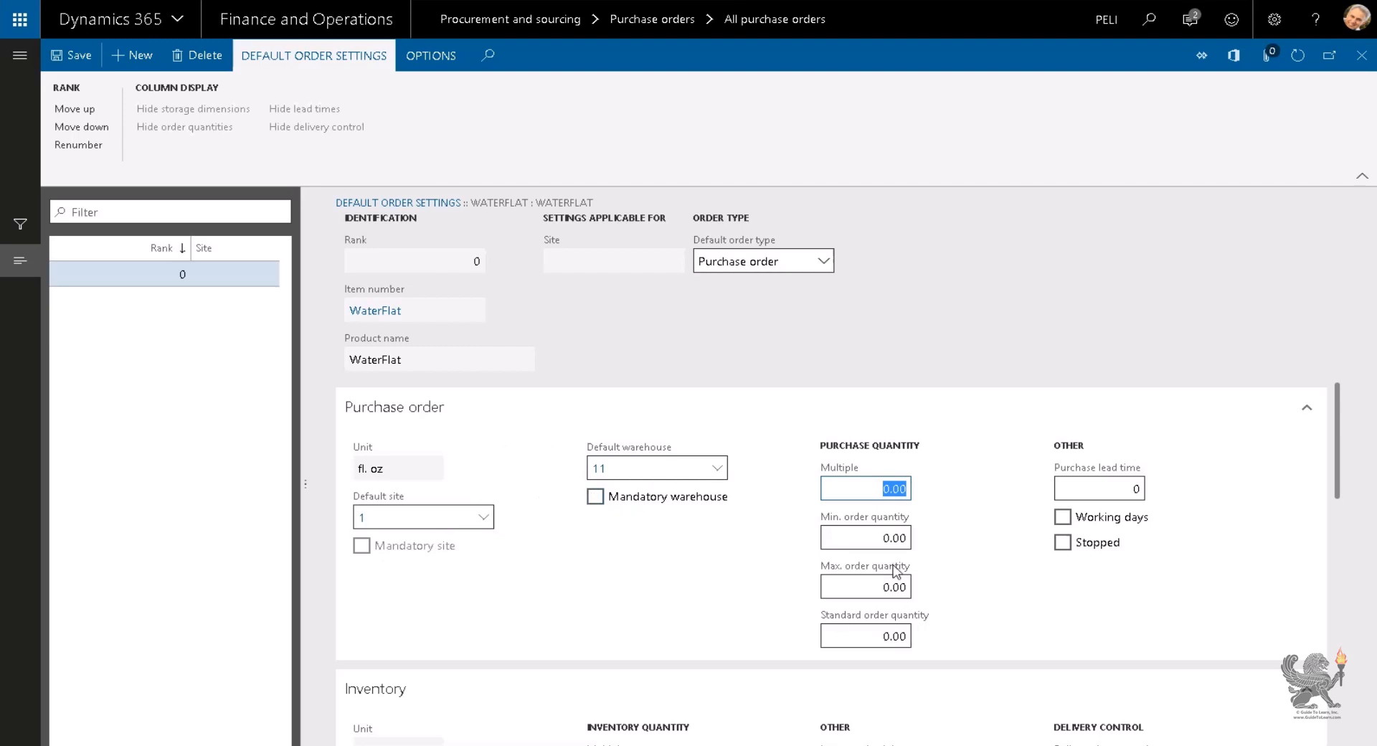
Step: Set WaterFlat's minimum purchase order quantity to 59,100 and its maximum order quantity to 150,000
left_click(865, 537)
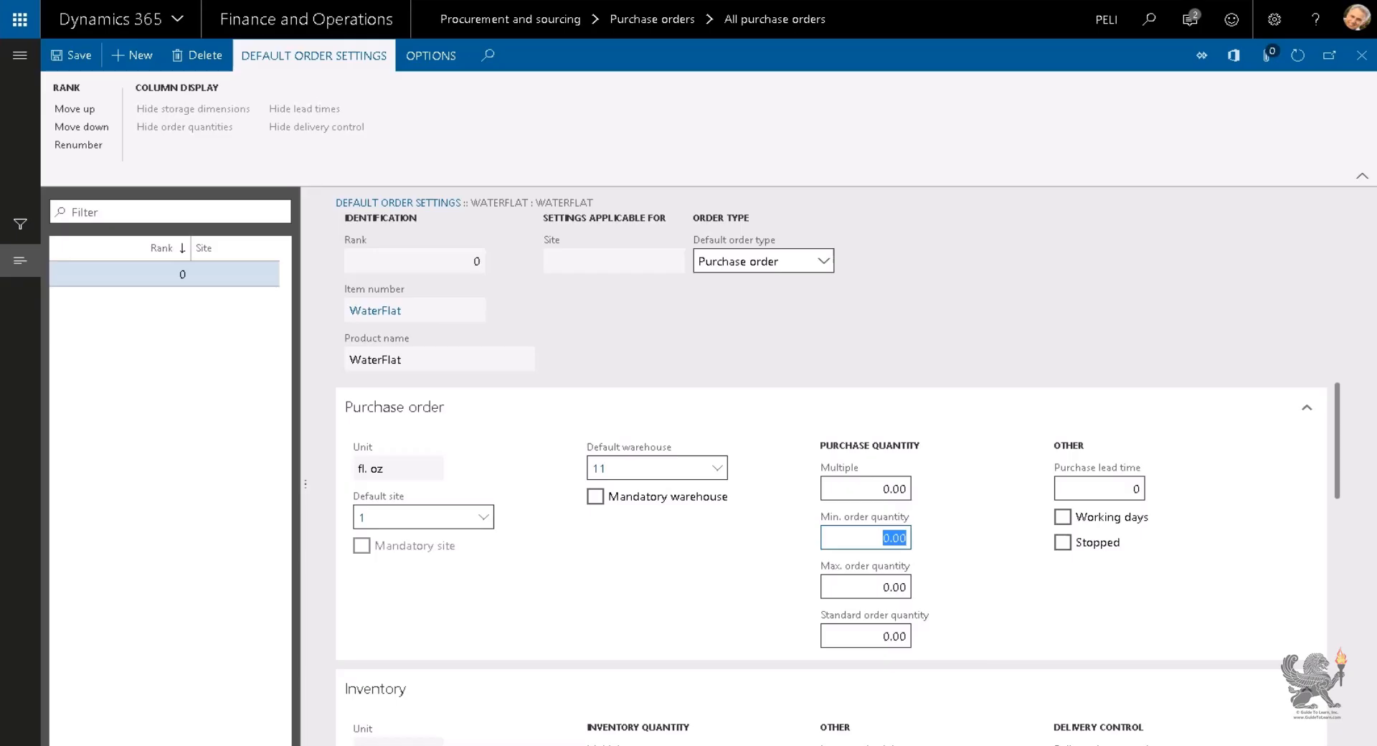
type("59100")
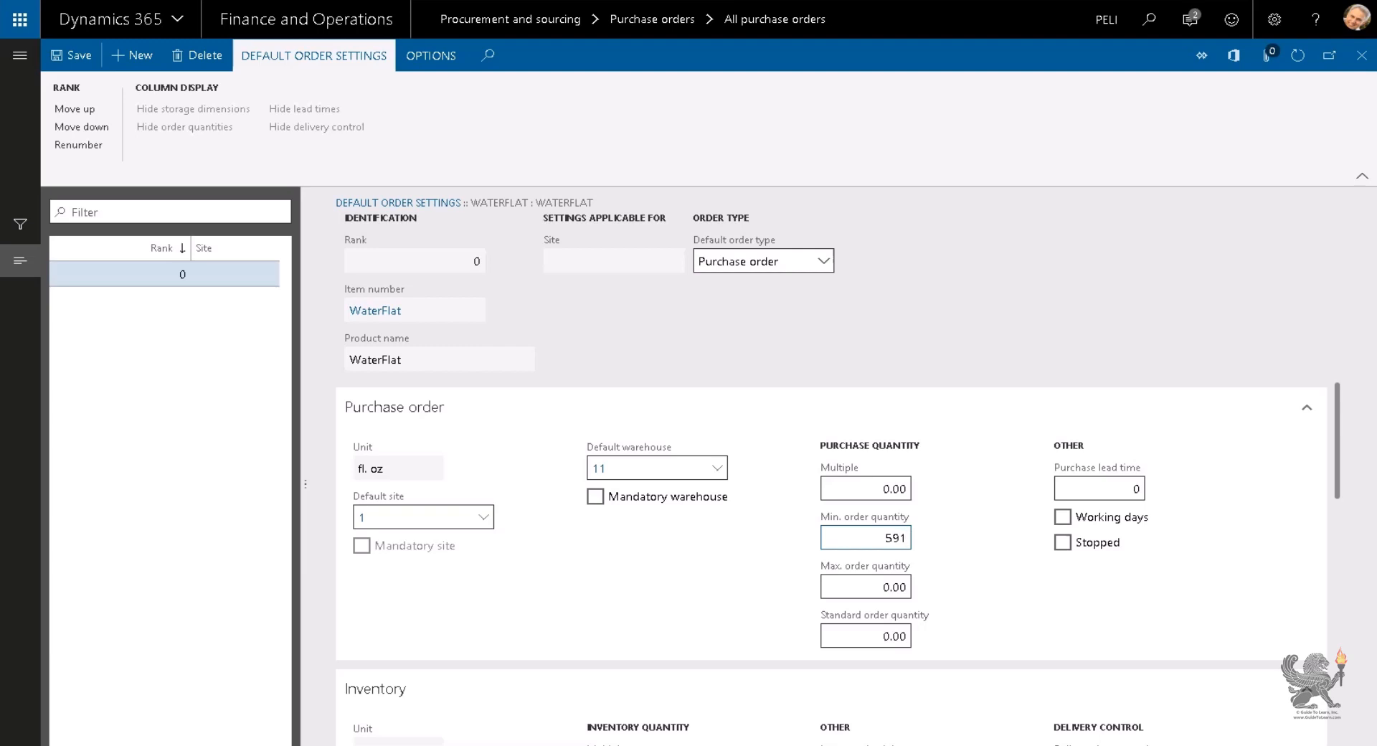
type("00")
left_click(871, 589)
type("1500000")
key("Tab")
key("shift+Tab")
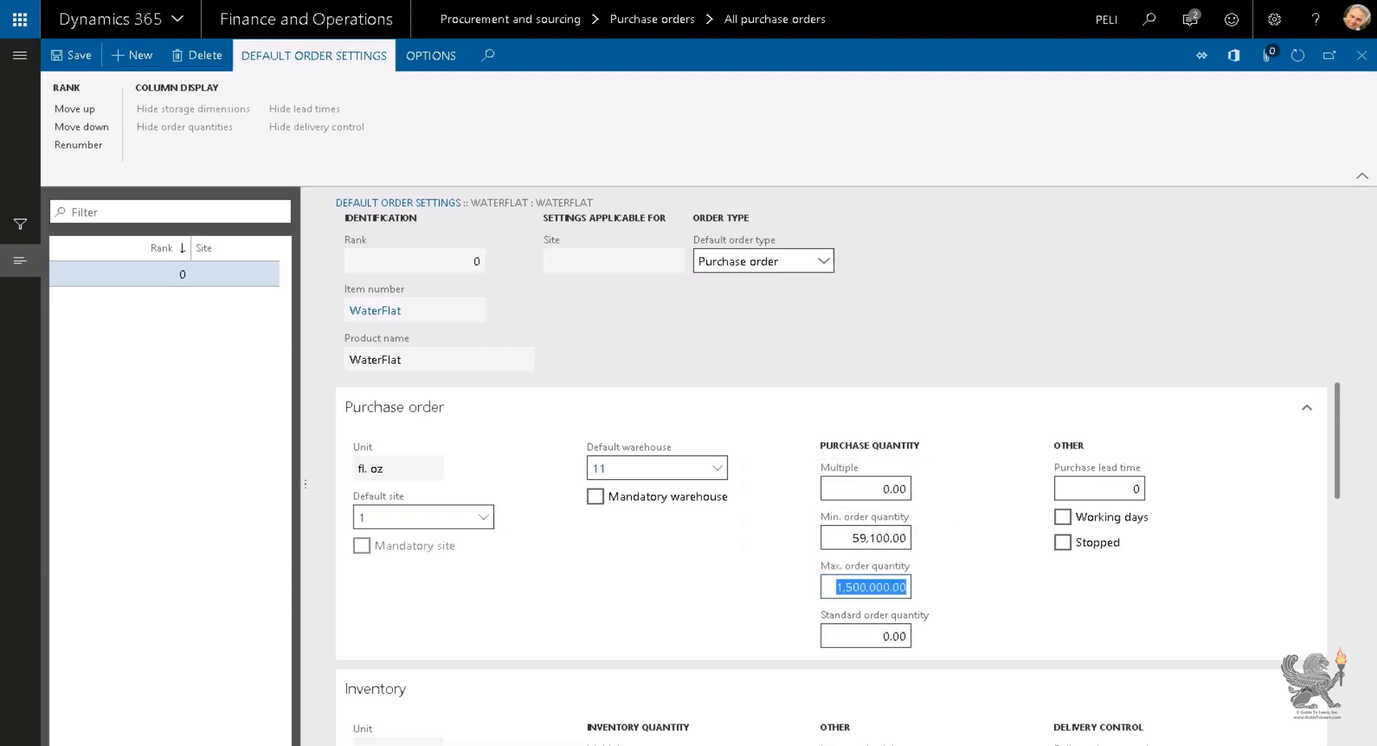
type("150000")
key("Tab")
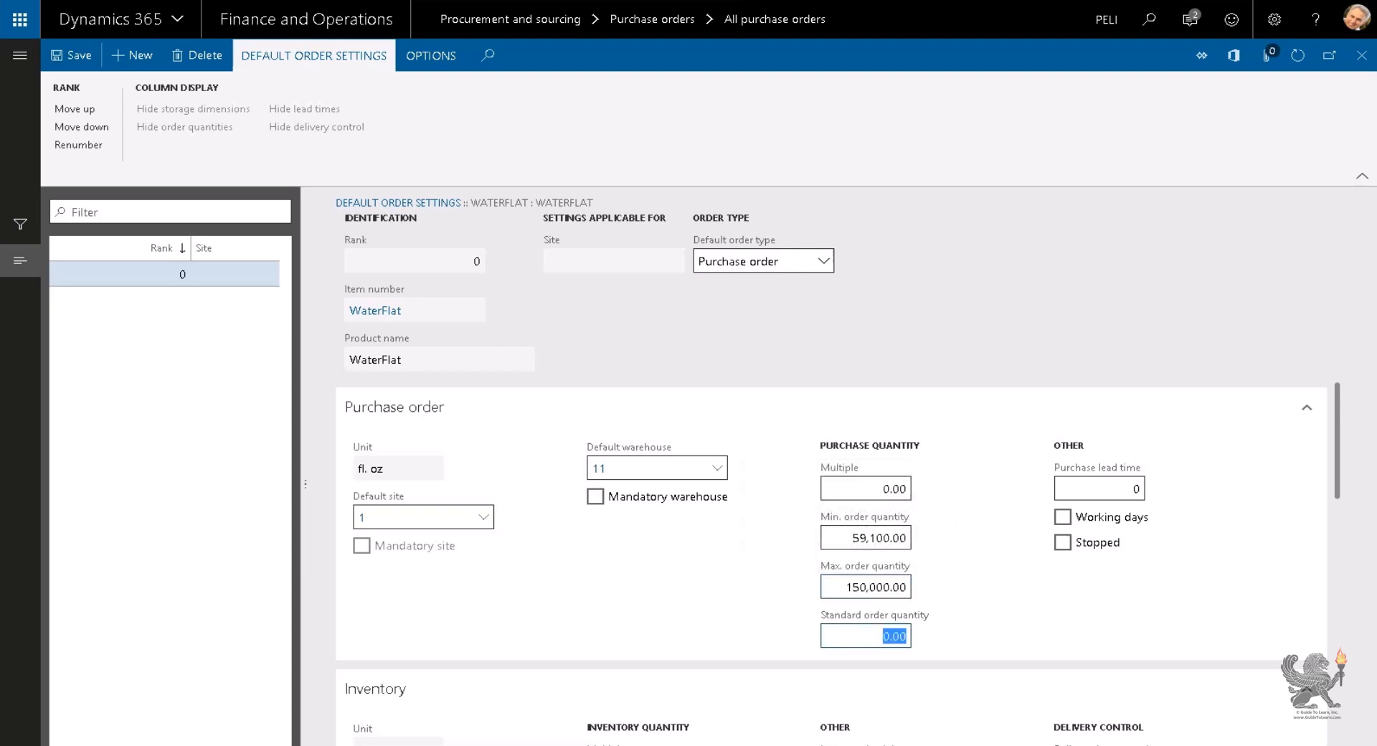
Step: Set WaterFlat's standard purchase order quantity to 591,000, the maximum to 1,500,000 and the multiple to 2
type("591000")
key("Tab")
left_click(908, 653)
type("0")
left_click(1018, 557)
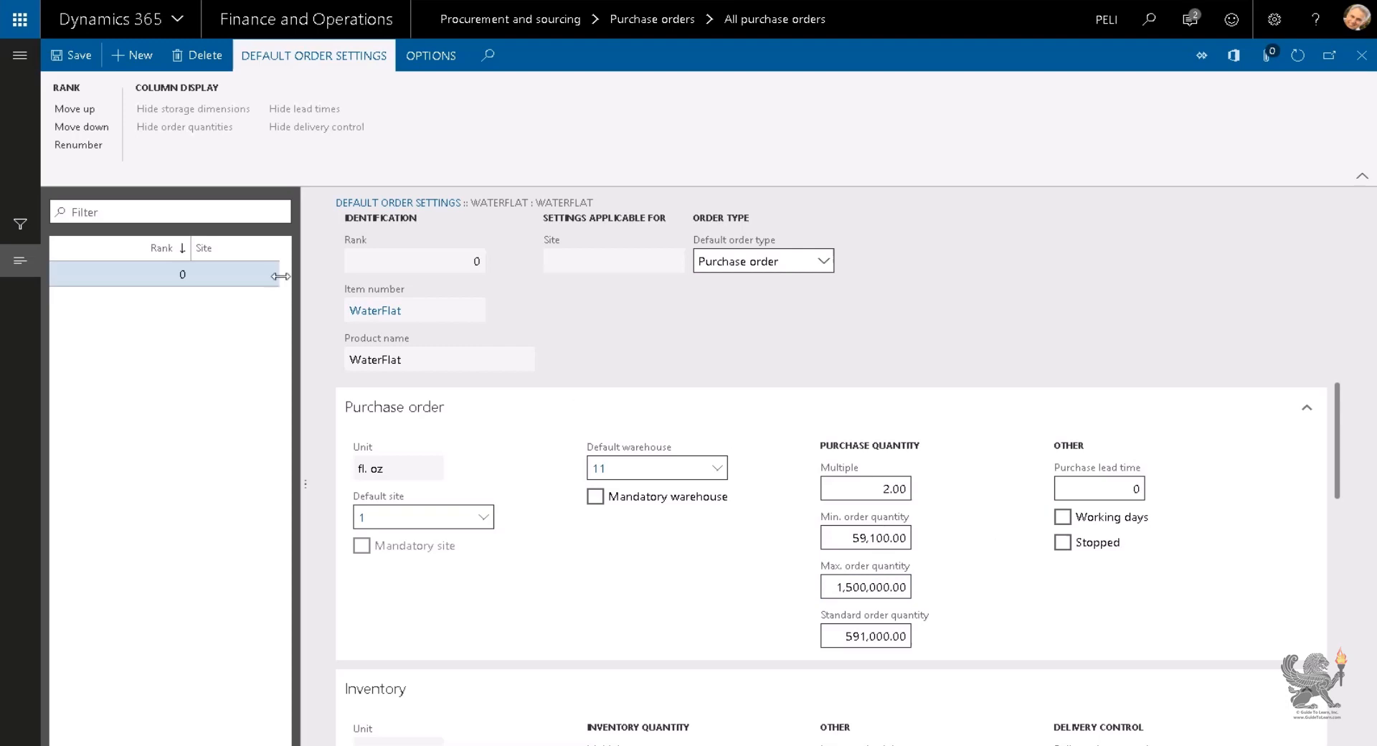
Step: Save WaterFlat's default order settings, review the purchase quantities and return to the purchase order lines
left_click(70, 56)
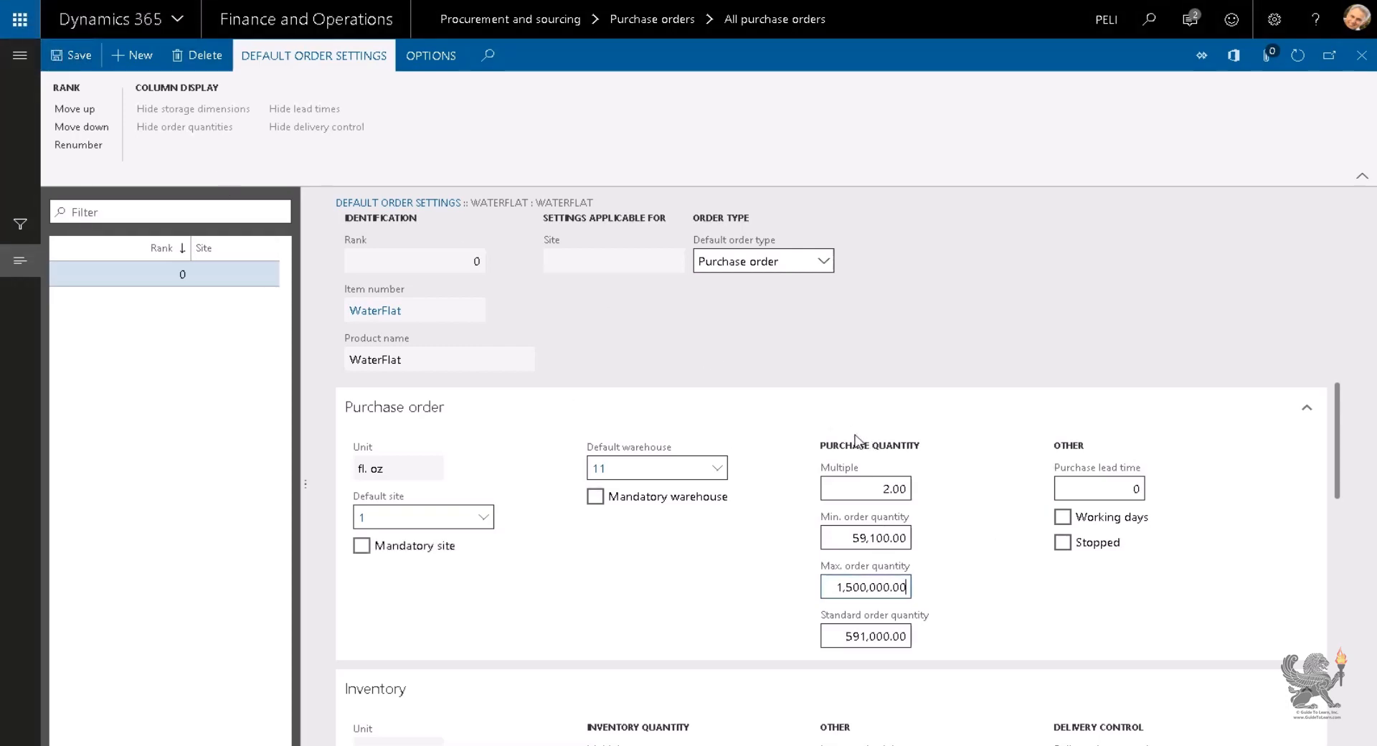
left_click_drag(838, 538, 942, 552)
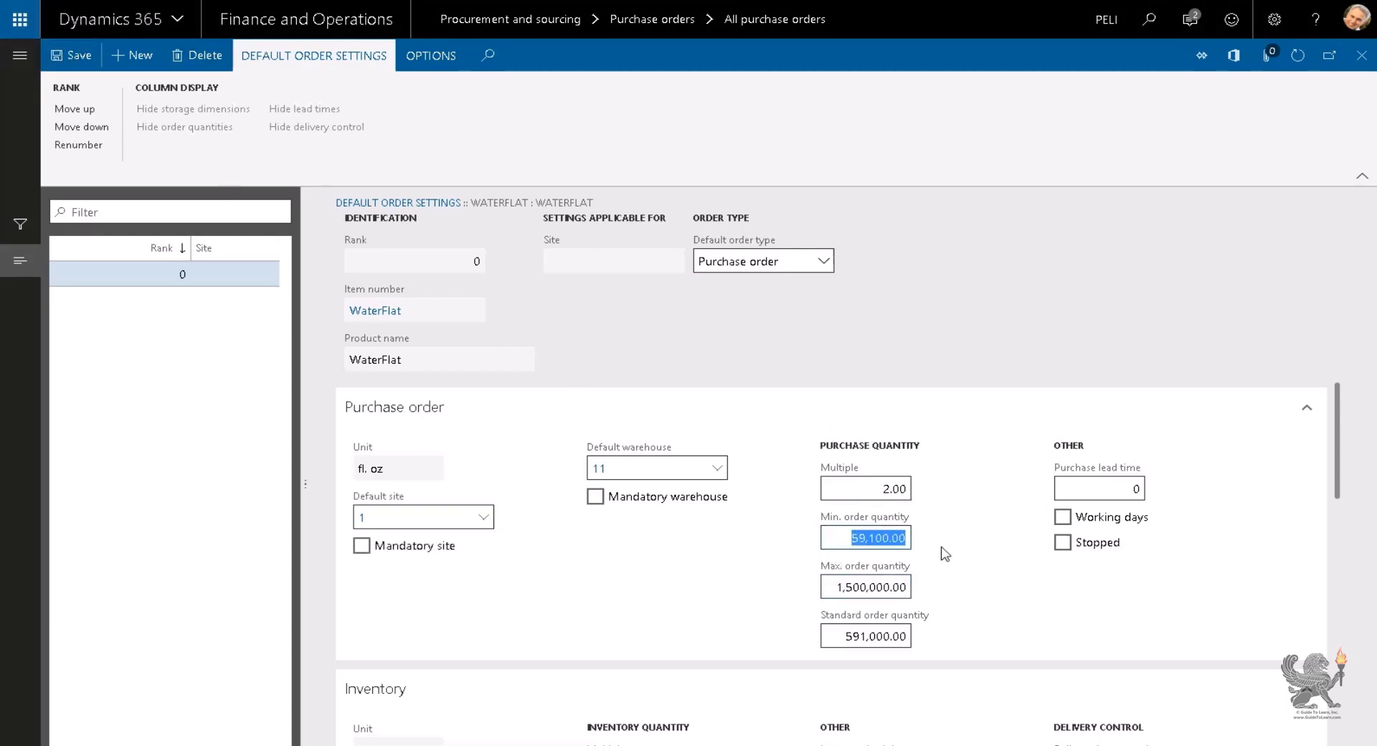
left_click(824, 588)
left_click(838, 636)
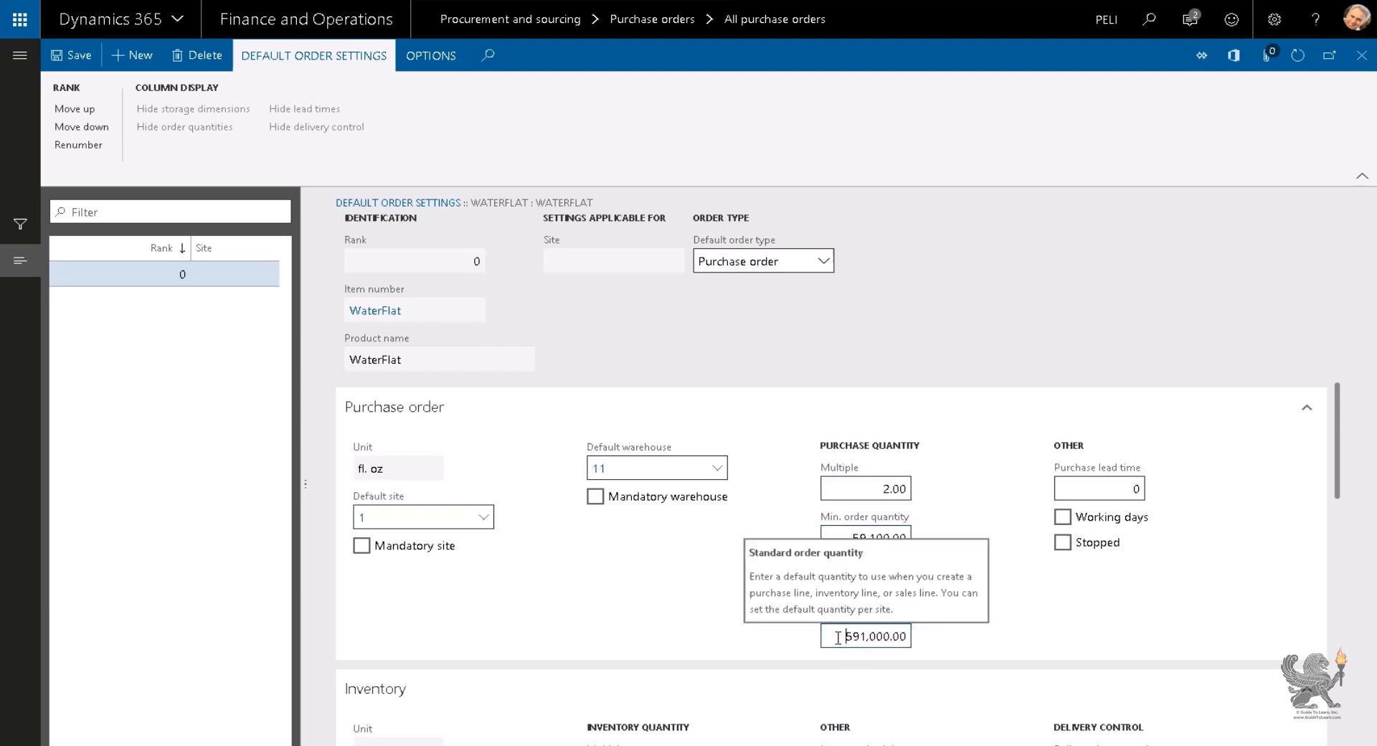
left_click(874, 489)
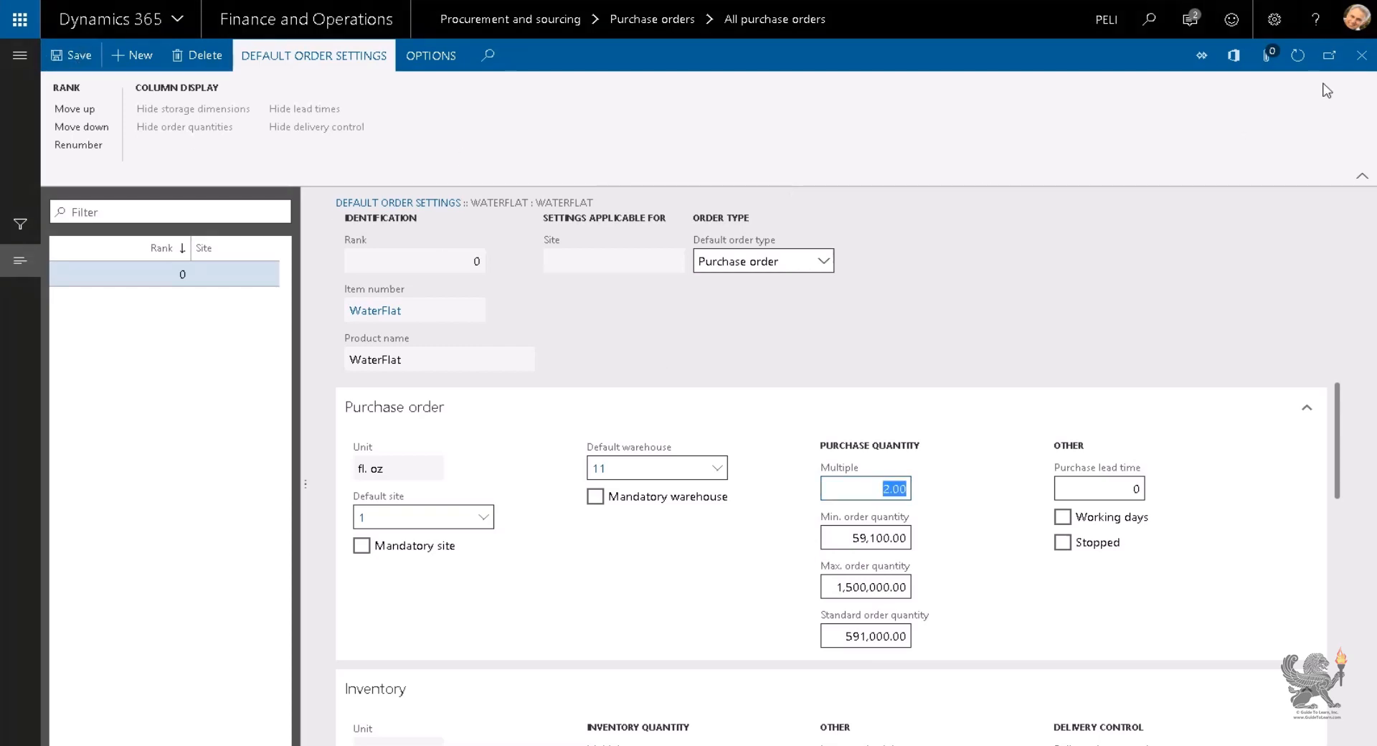
left_click(1361, 56)
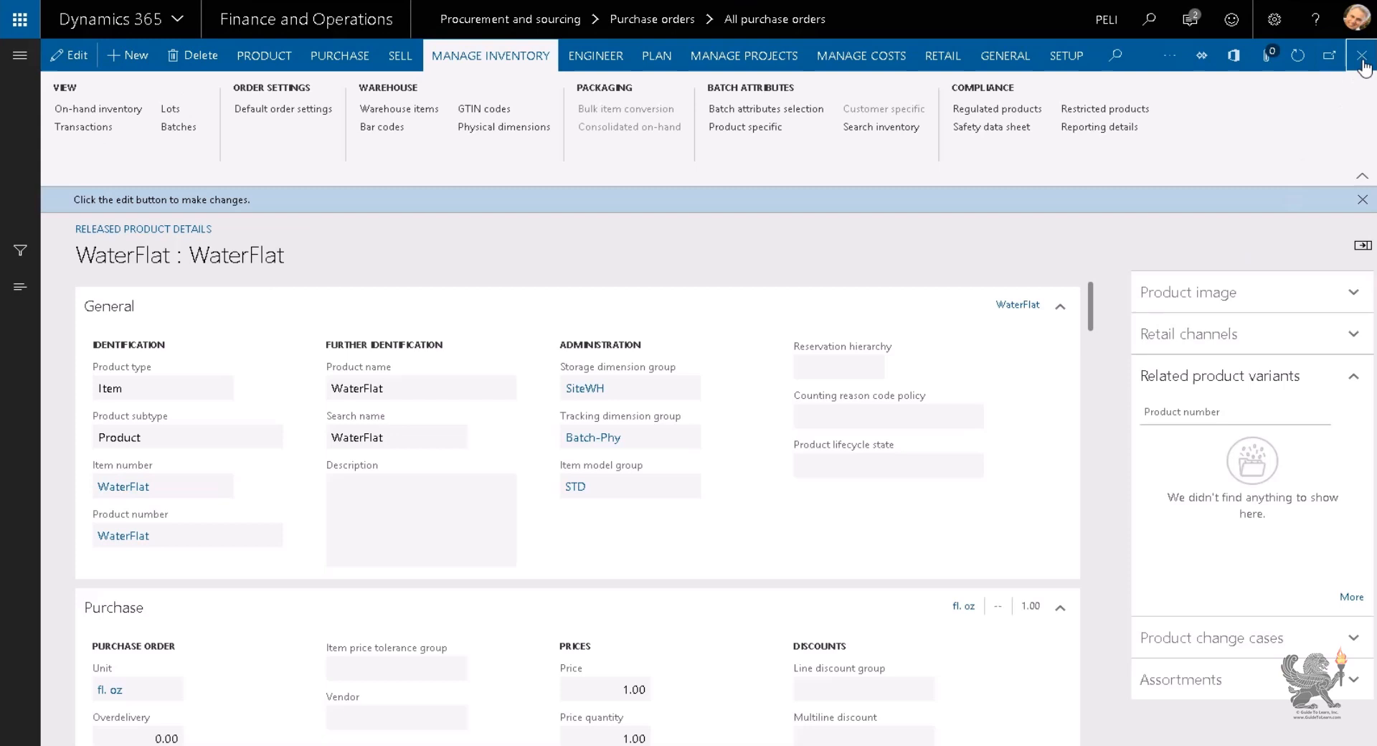
left_click(1362, 61)
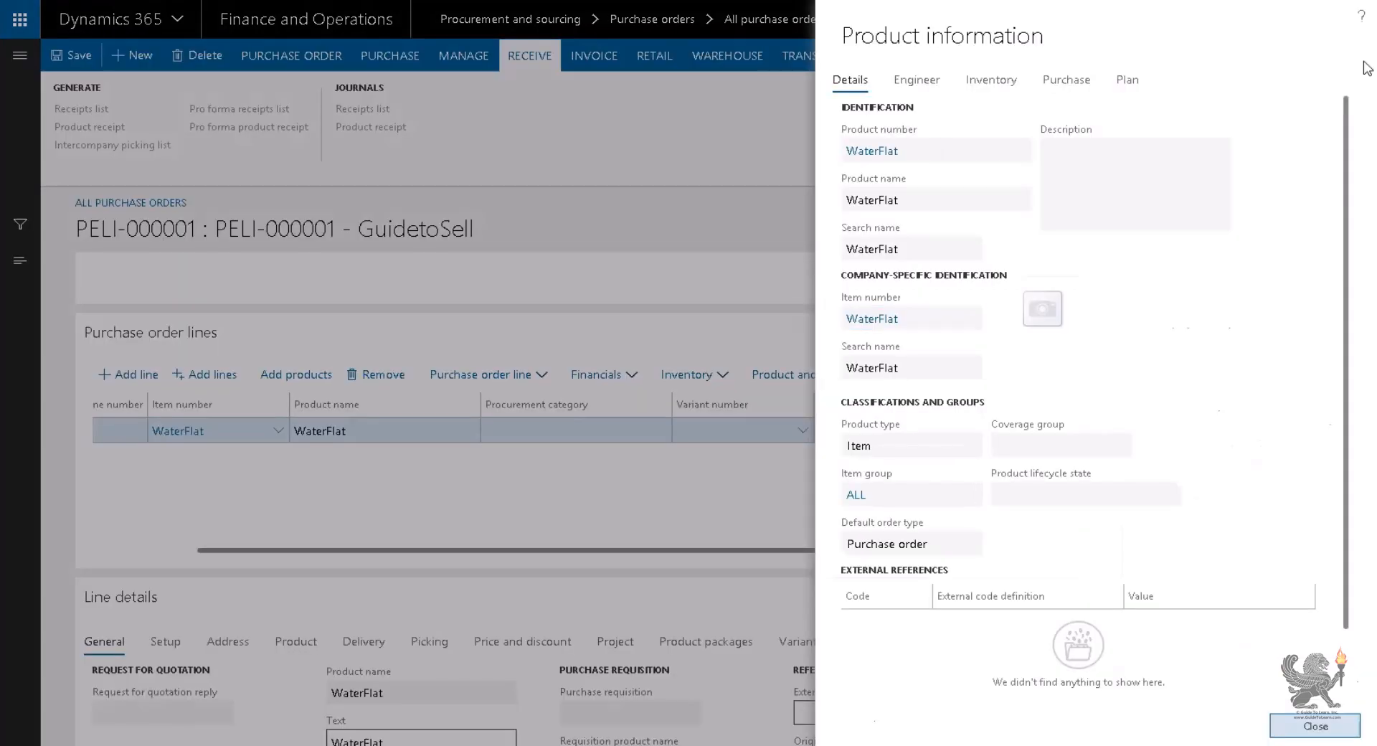
left_click(1312, 727)
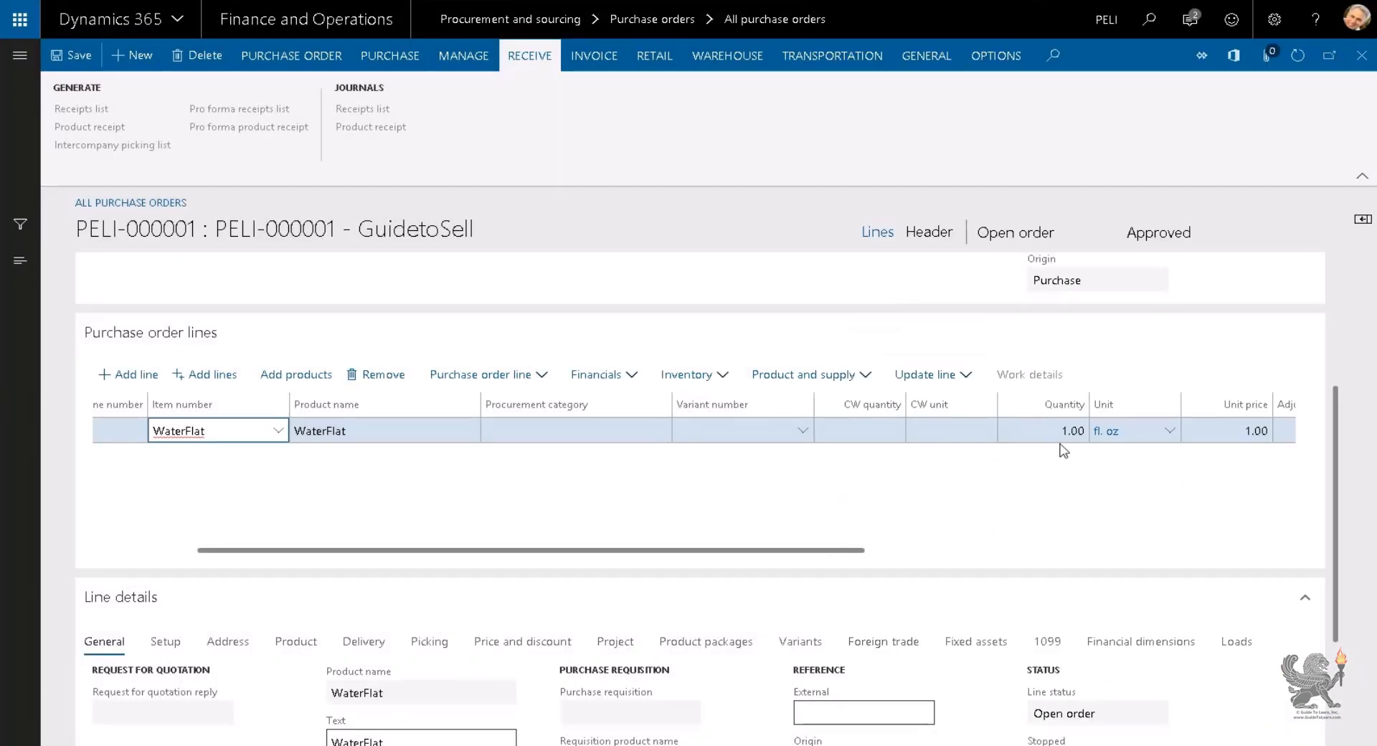
Step: Remove the existing WaterFlat line and add a new purchase order line for item WaterFlat
left_click(380, 375)
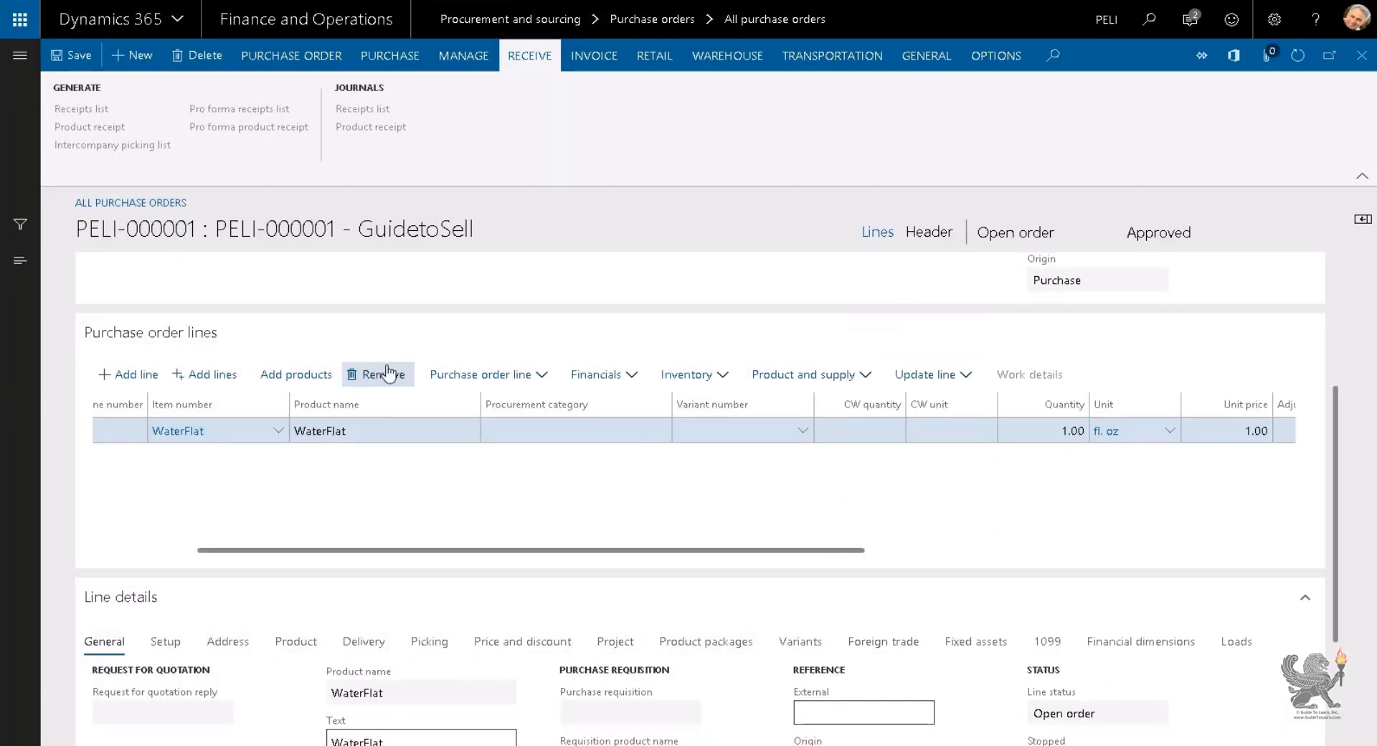
left_click(114, 373)
left_click(276, 430)
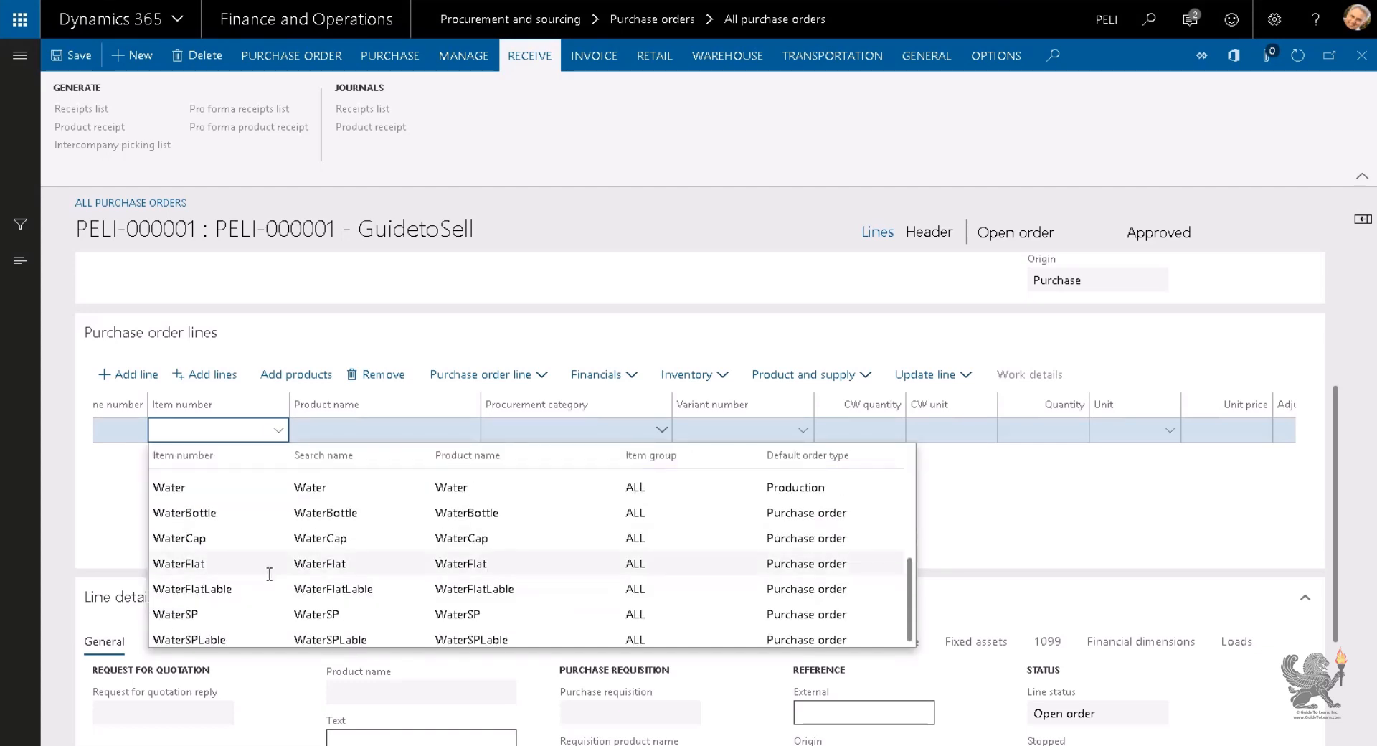
left_click(265, 566)
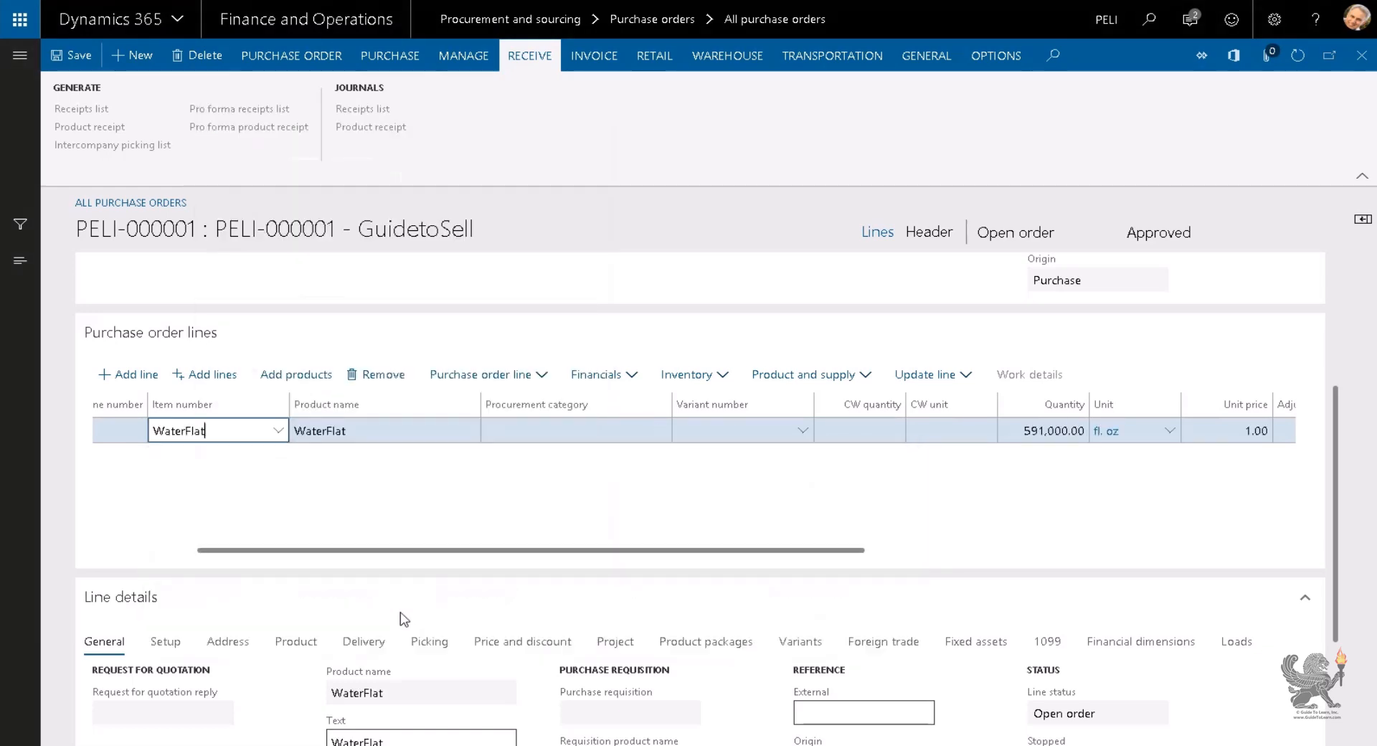
Step: Try a quantity of 100 on the WaterFlat line and decline using the minimum order quantity instead
left_click_drag(1023, 431, 1068, 435)
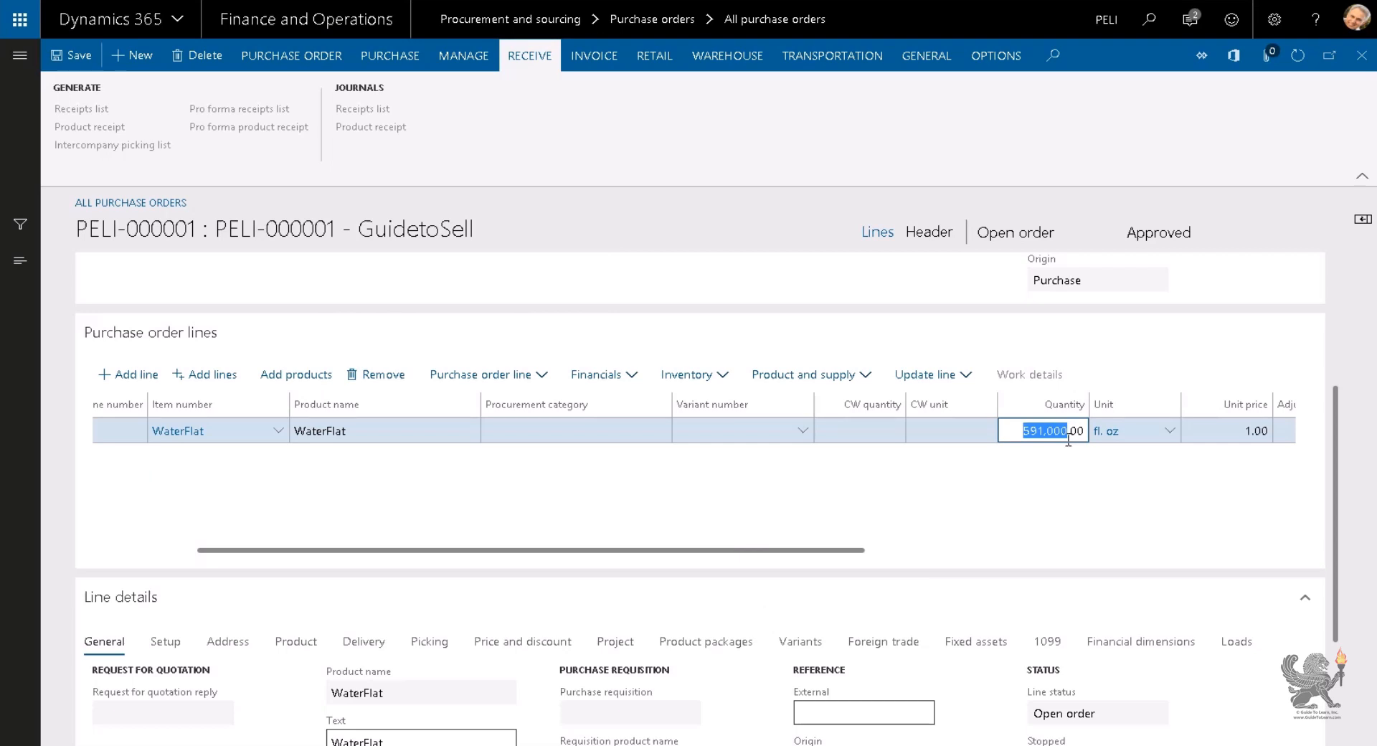
left_click(1062, 433)
key("BackSpace")
key("Tab")
key("shift+Tab")
type("100")
key("Tab")
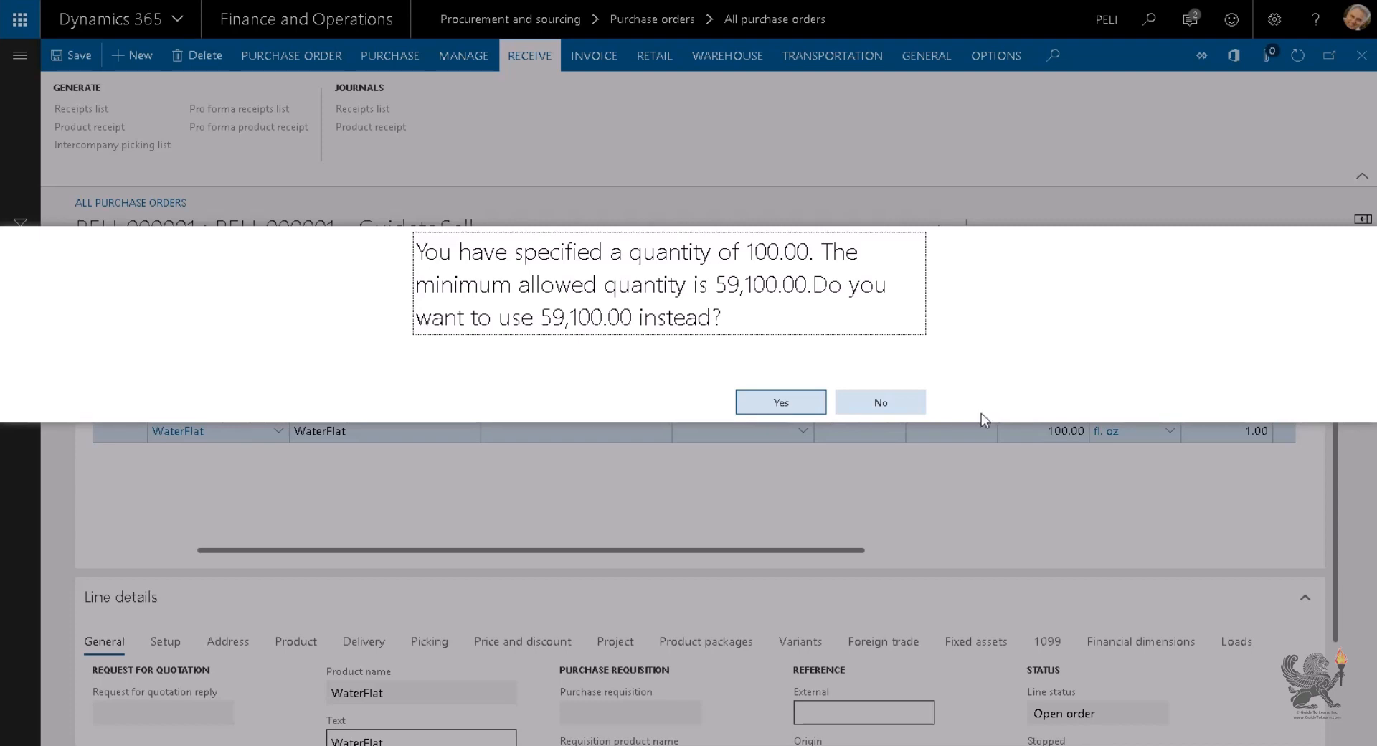
left_click(881, 402)
Step: Enter a quantity of 800 on the WaterFlat line and accept the minimum of 59,100 instead
left_click(1038, 431)
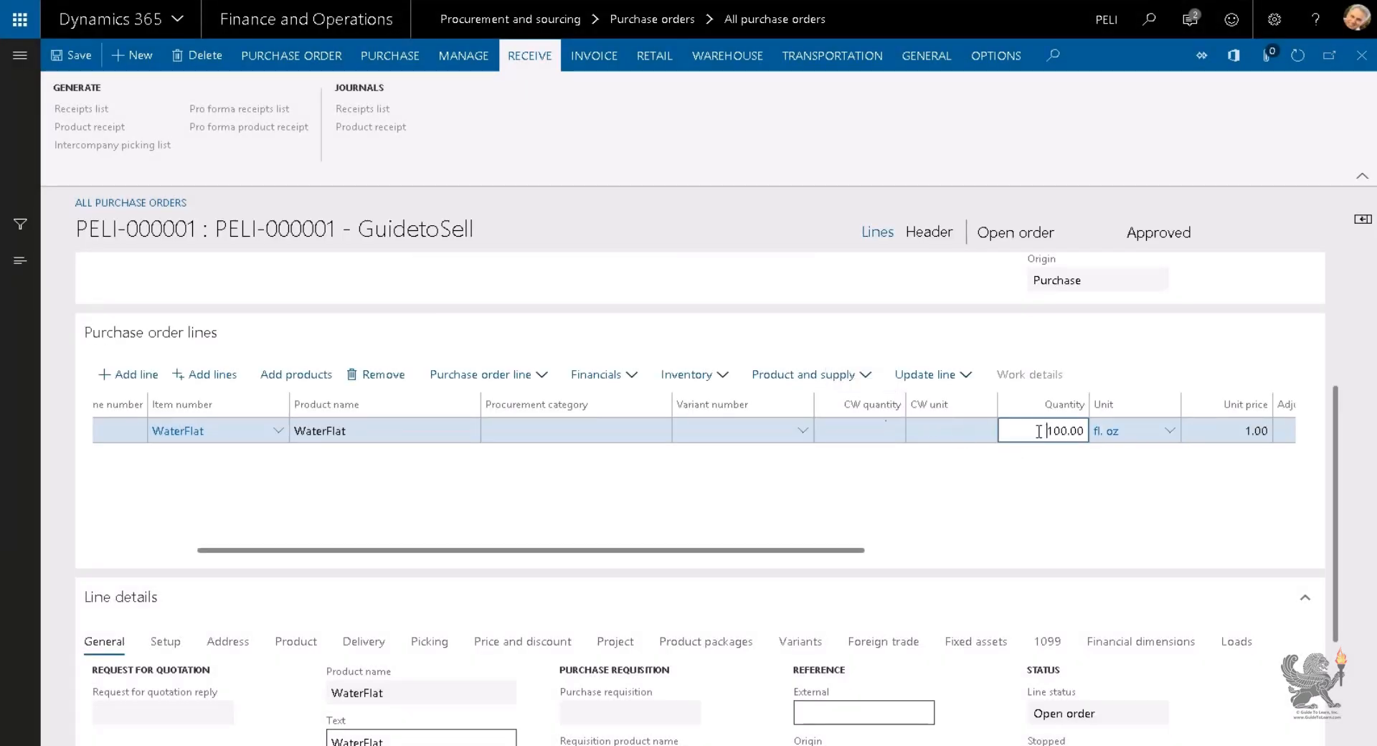
type("8")
key("Tab")
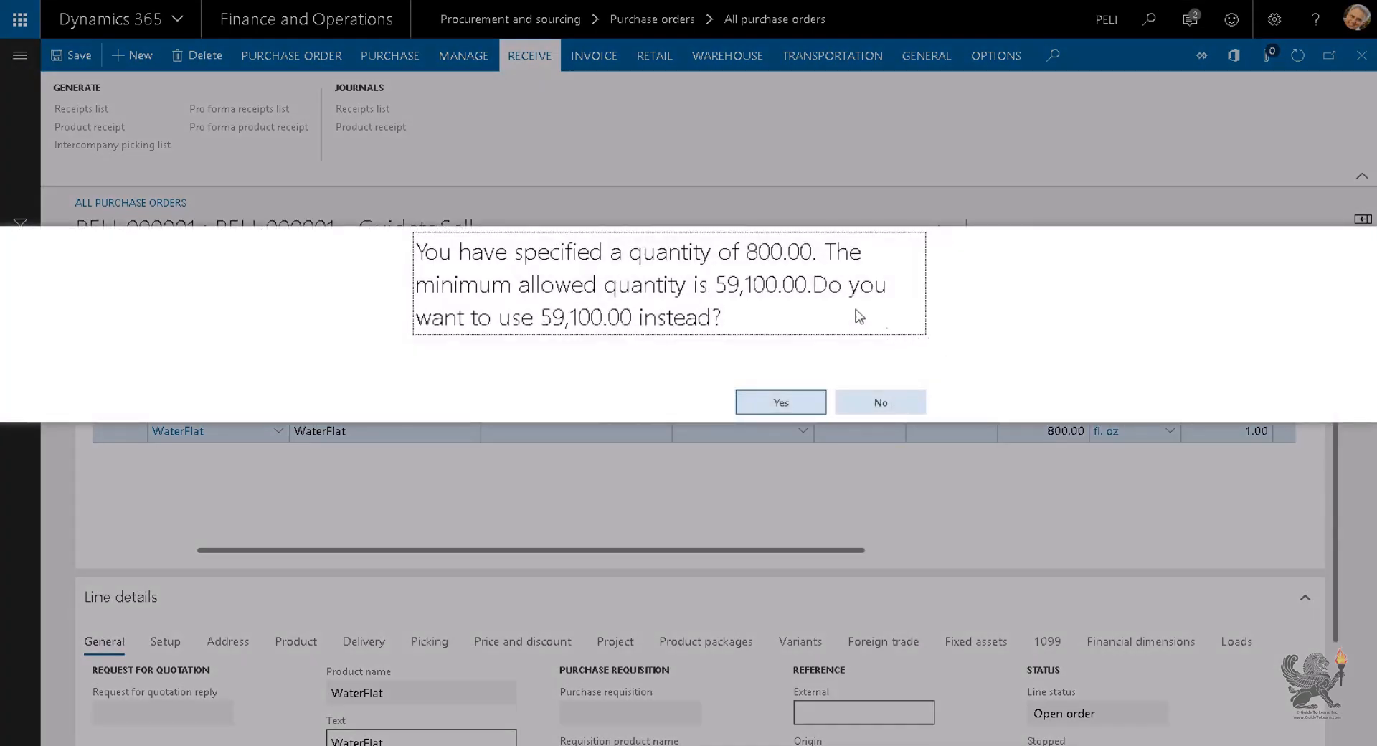
left_click(781, 403)
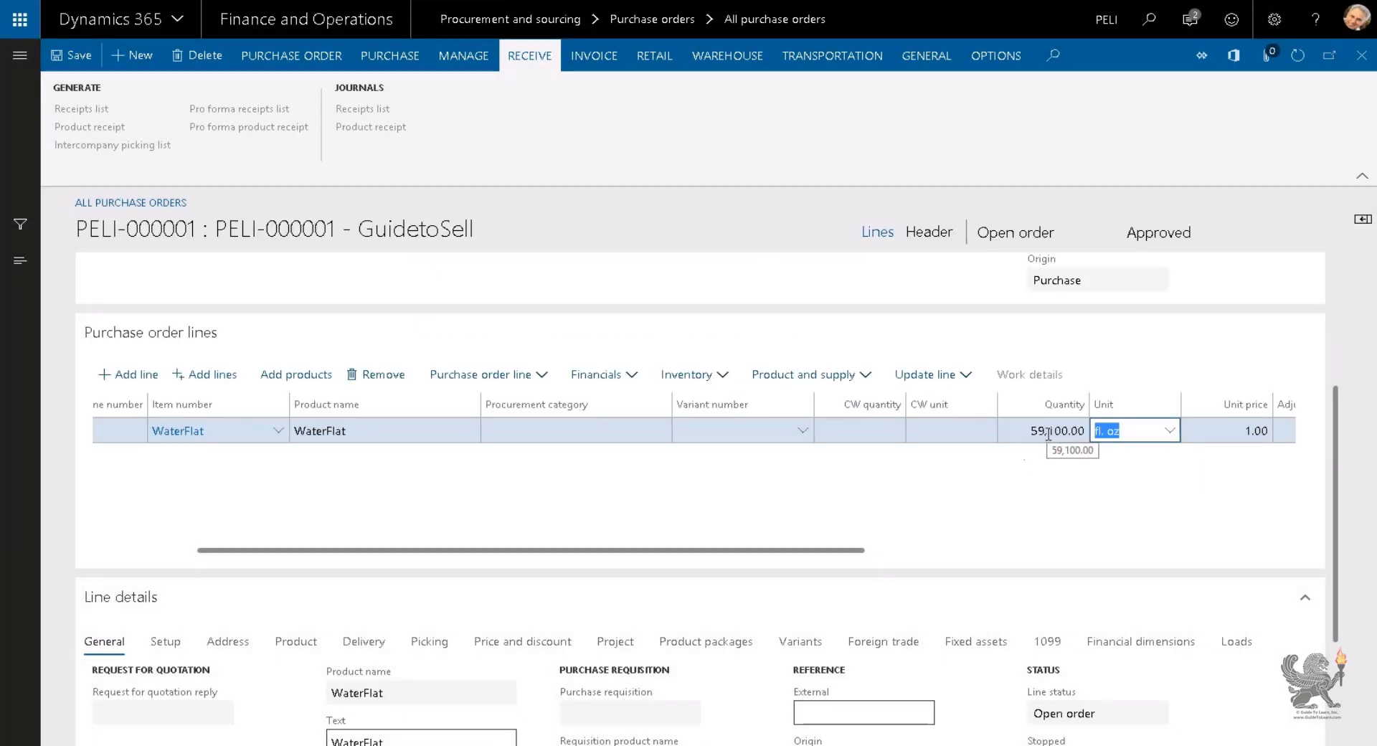
Step: Try a quantity of 2,000,000 on the WaterFlat line and decline using the maximum order quantity instead
left_click(1048, 435)
type("2000000")
key("Tab")
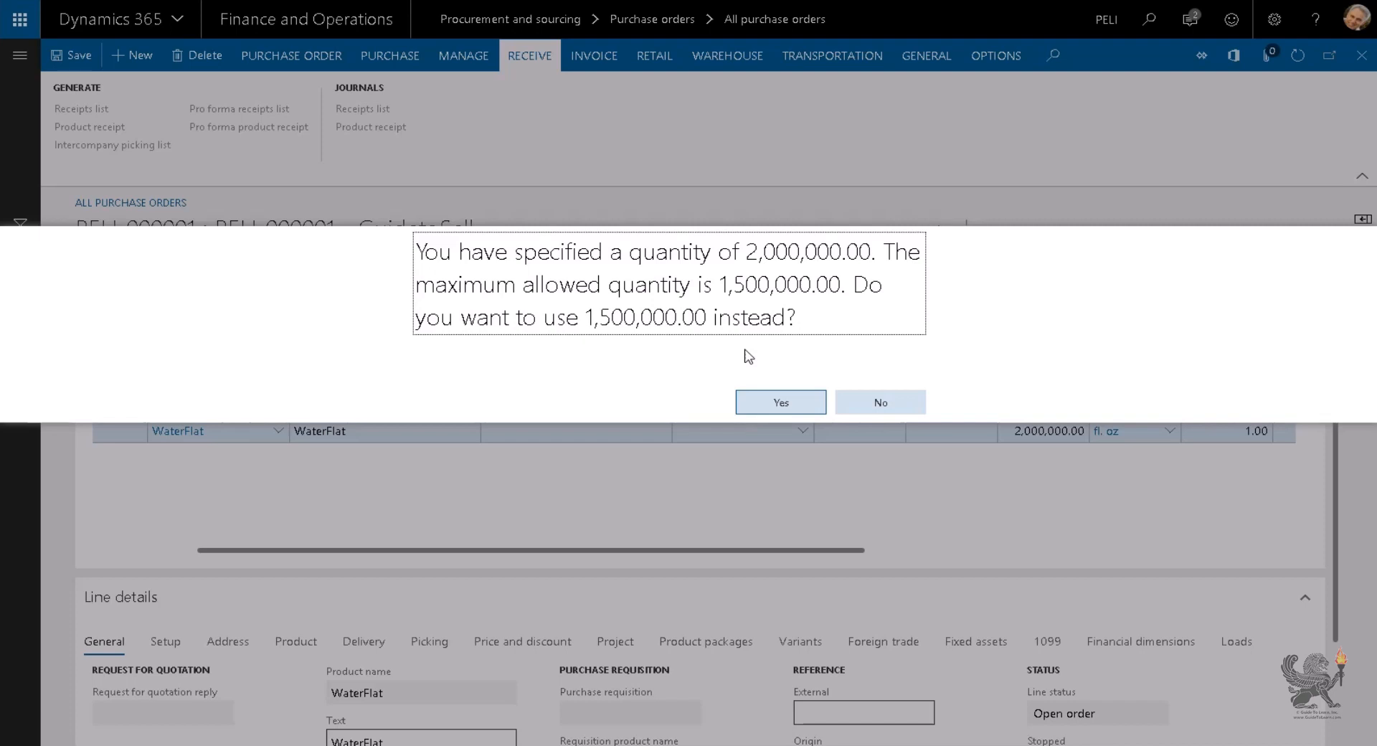
left_click(919, 402)
Step: Enter a quantity of 5,700,018 on the WaterFlat line and accept the maximum of 1,500,000 instead
left_click(1024, 430)
type("5,700,01")
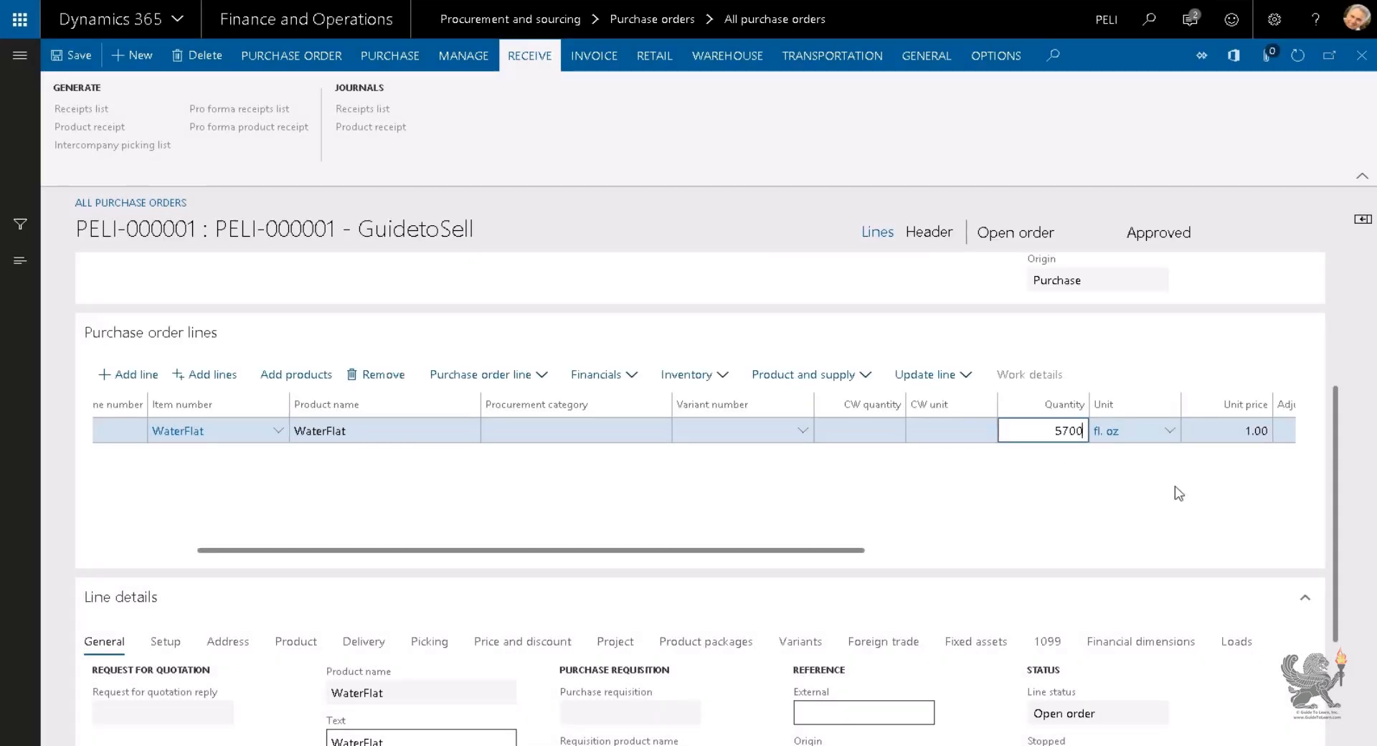
type("8")
key("Tab")
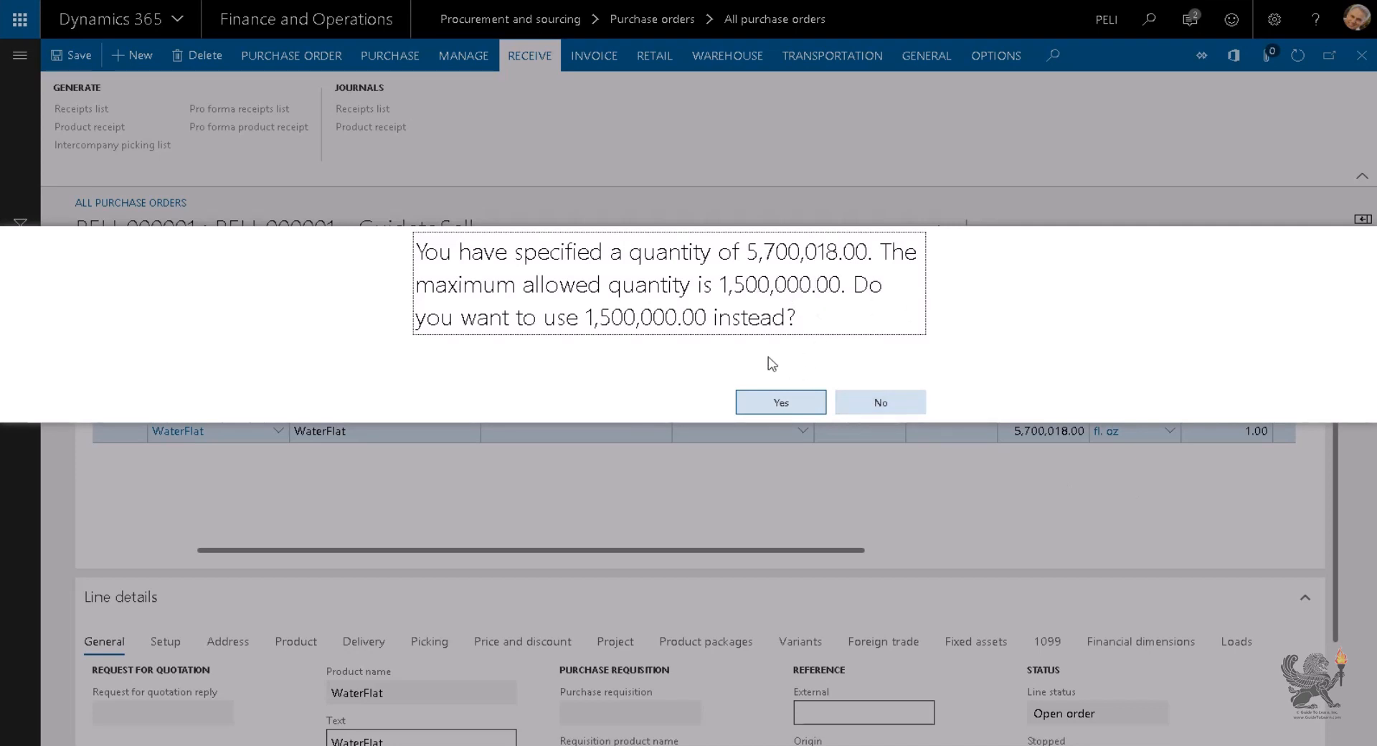
left_click(786, 400)
Step: Set the WaterFlat line's quantity to 1,300,000, within the allowed range
left_click(1028, 435)
key("BackSpace")
type("3")
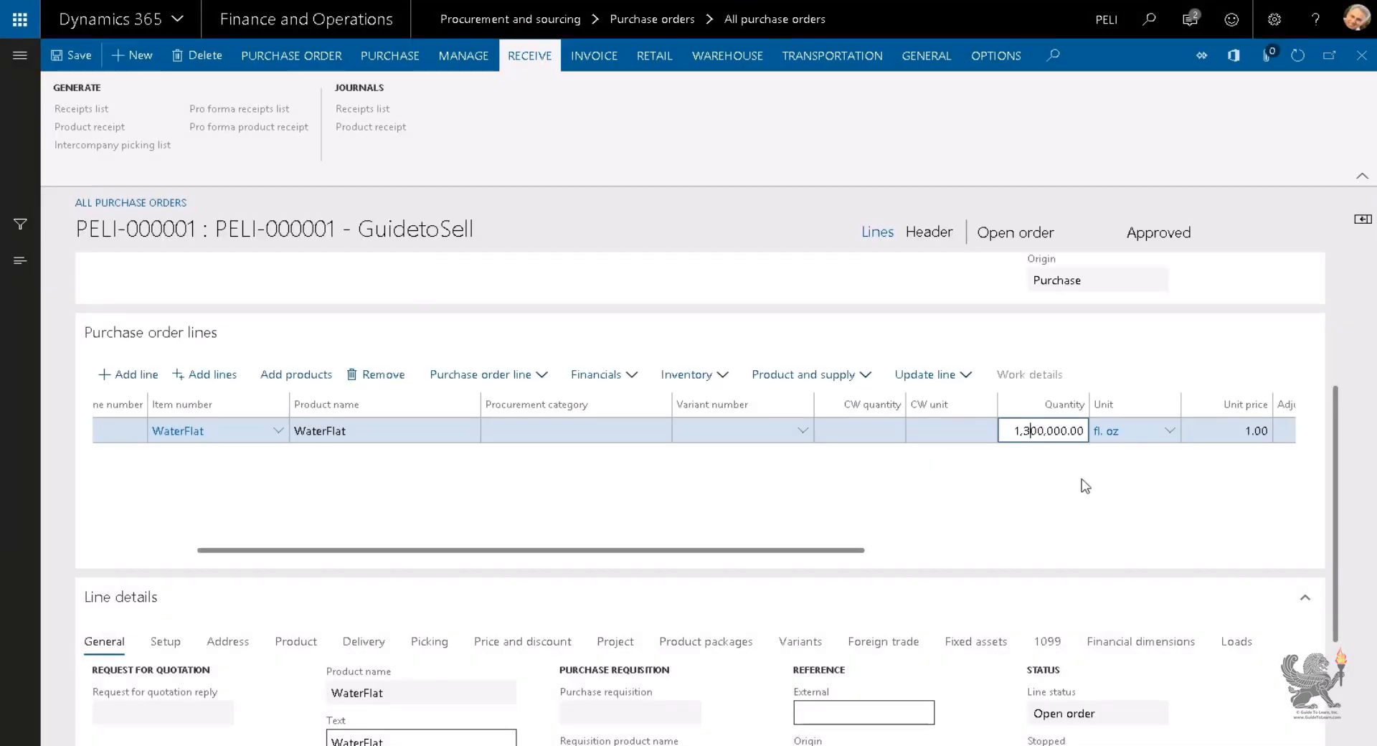
key("Tab")
Step: Enter a quantity of 100 on the WaterFlat line and accept the minimum order quantity of 59,100 instead
left_click(1048, 433)
left_click_drag(1014, 430, 1150, 469)
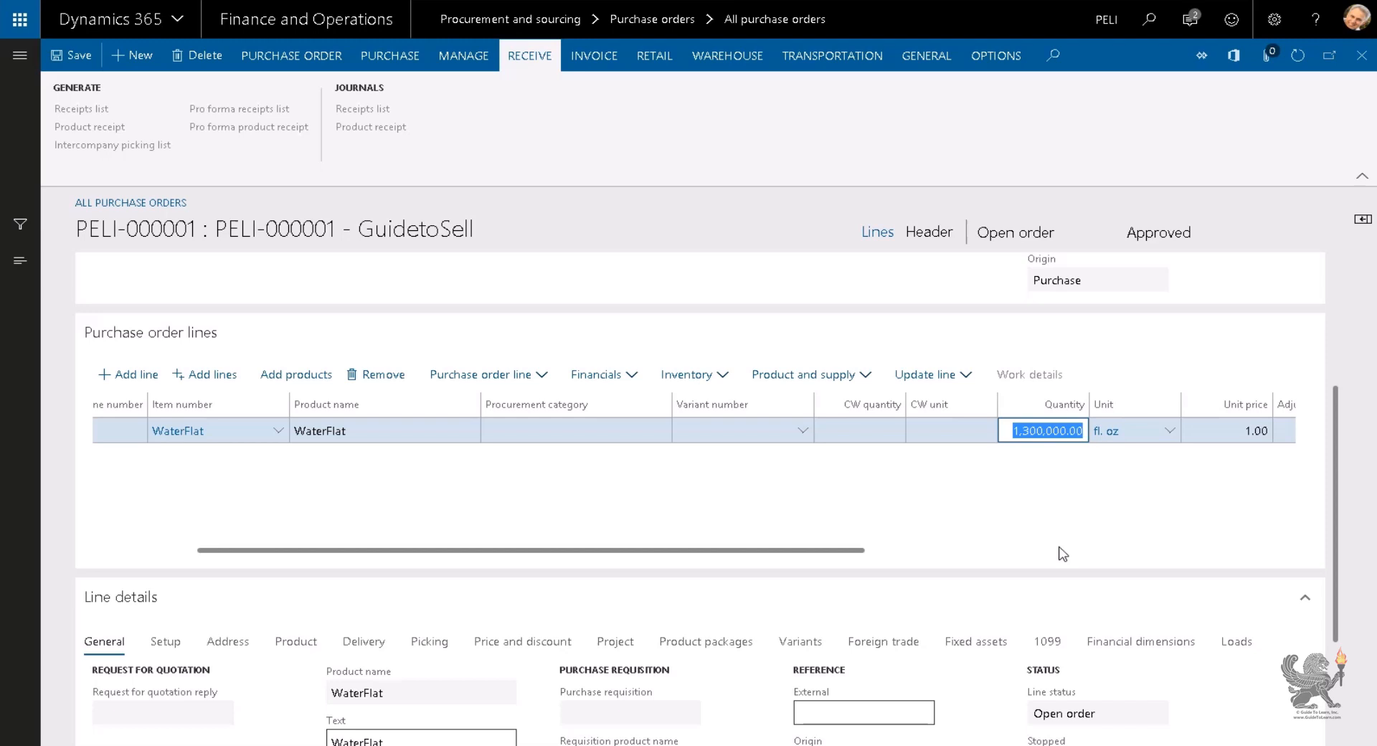
type("100")
key("Tab")
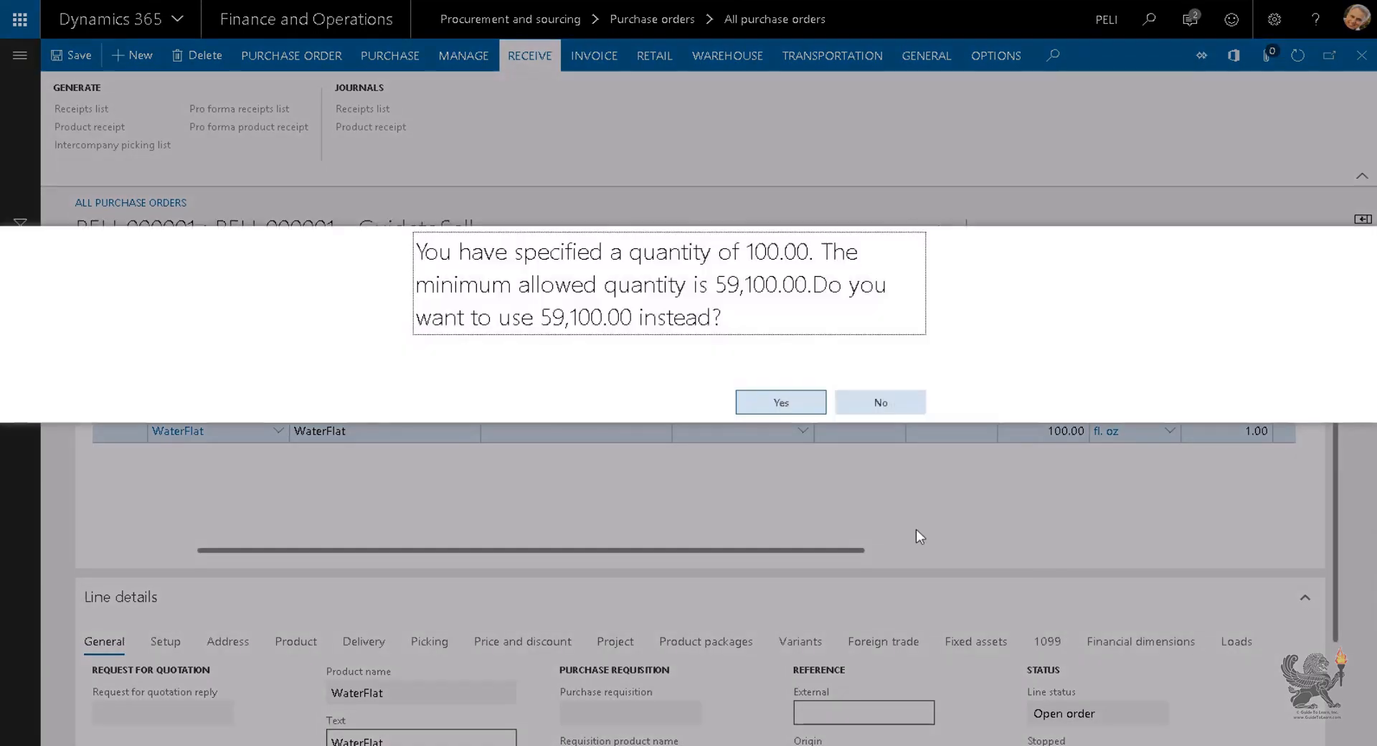
left_click(782, 403)
Step: Set the WaterFlat line's unit price to 0.01 and go on to its net amount
key("Tab")
key("Tab")
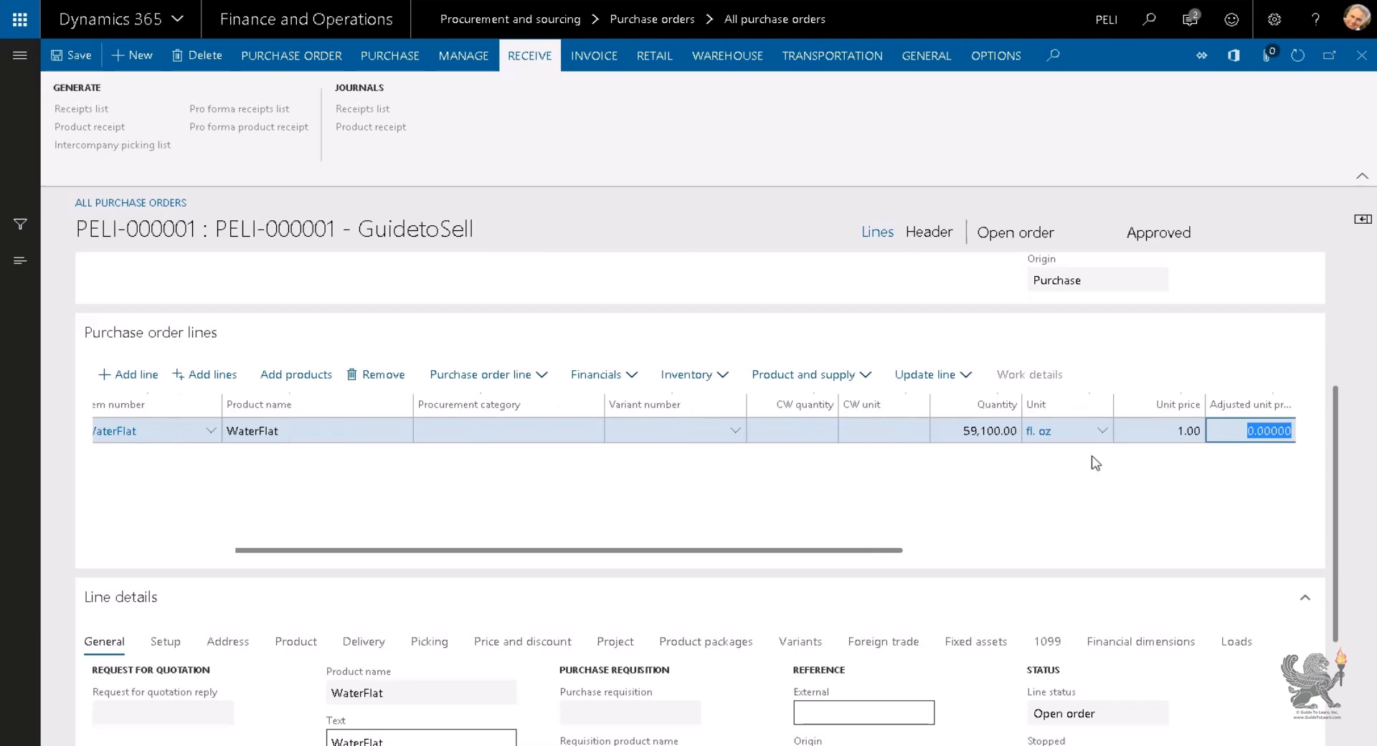
left_click(1166, 432)
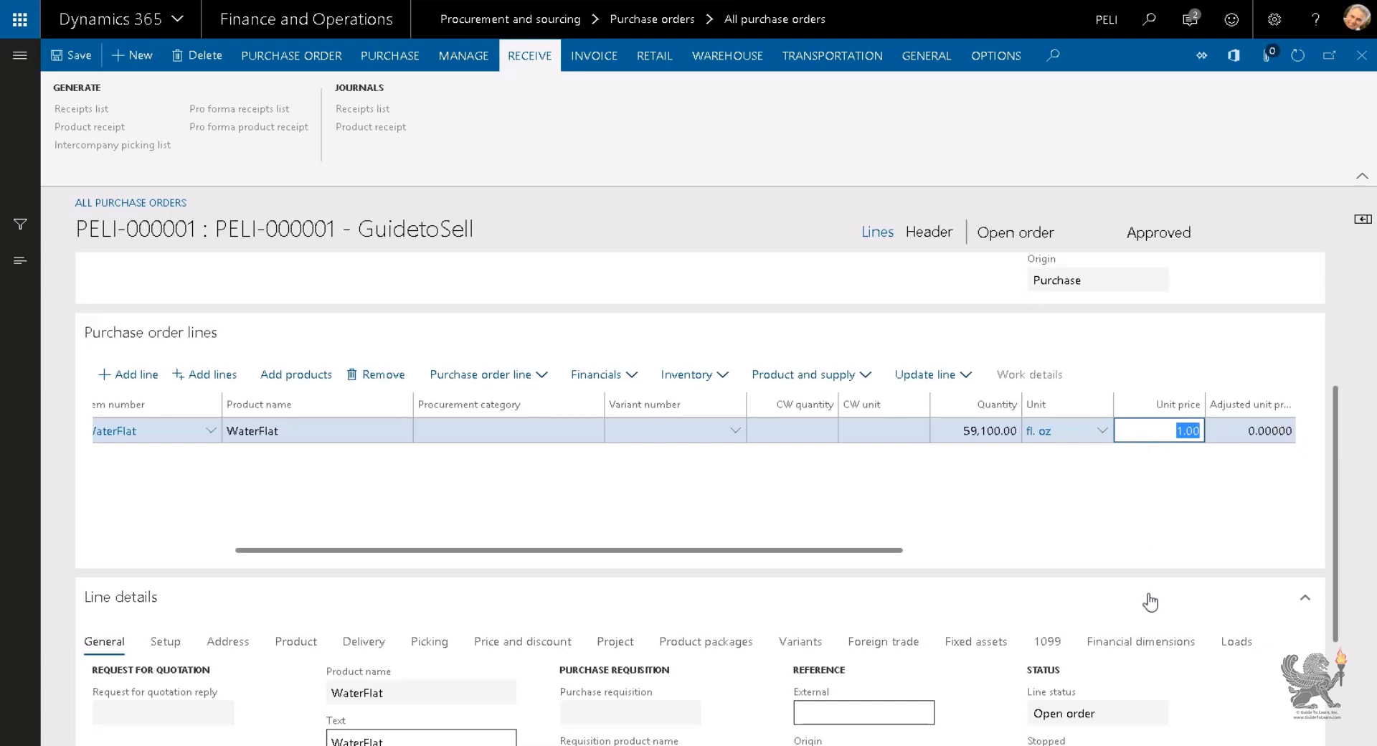
type("0.1")
type("1")
key("Tab")
key("Tab")
key("Tab")
key("Tab")
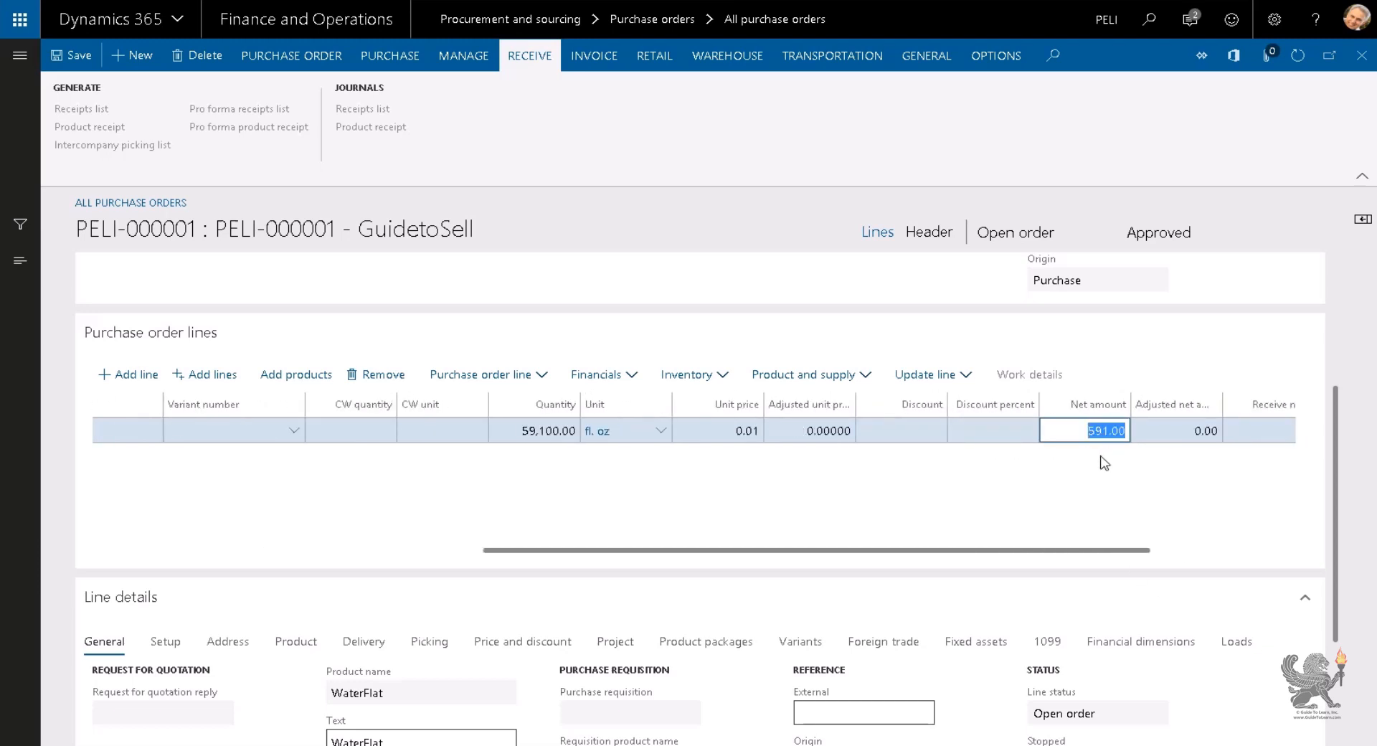
Step: Add a second purchase order line for item WaterSP
scroll(1078, 474, "left", 8)
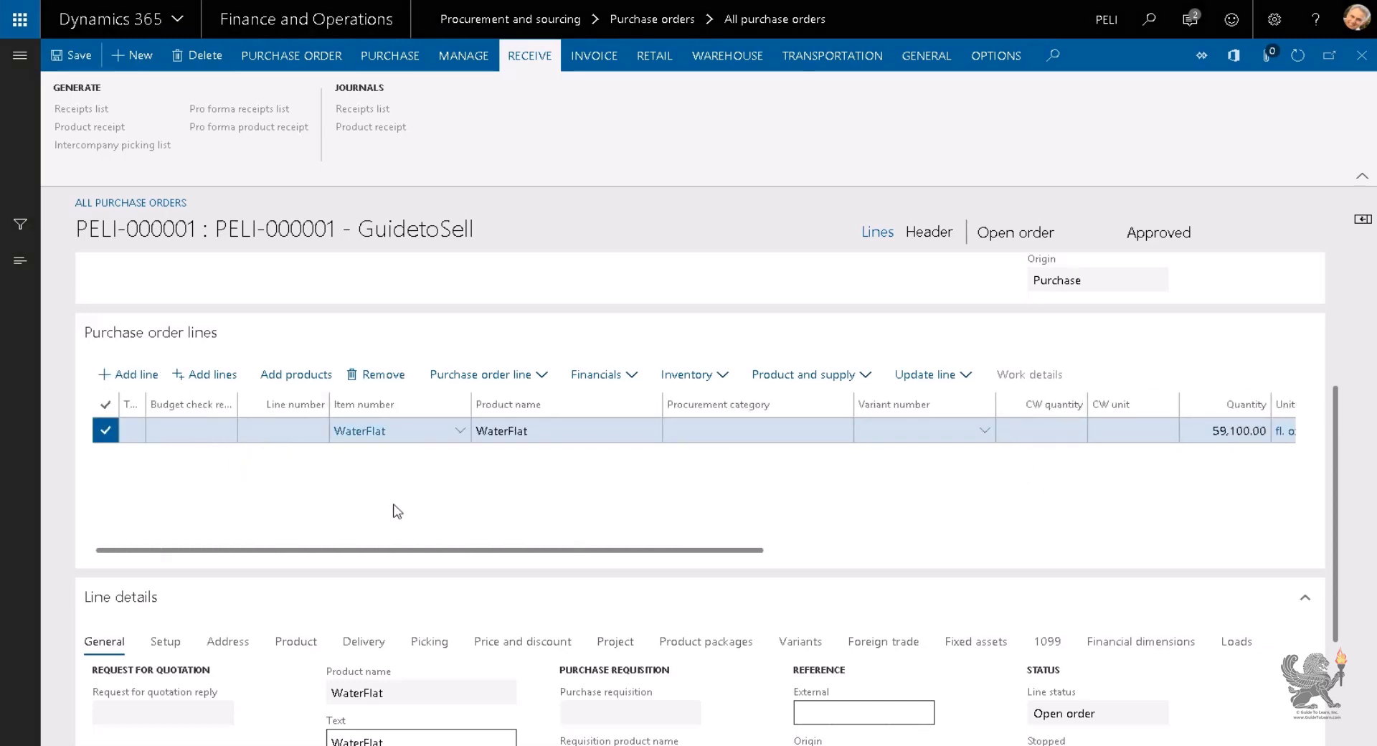
key("alt+n")
type("W")
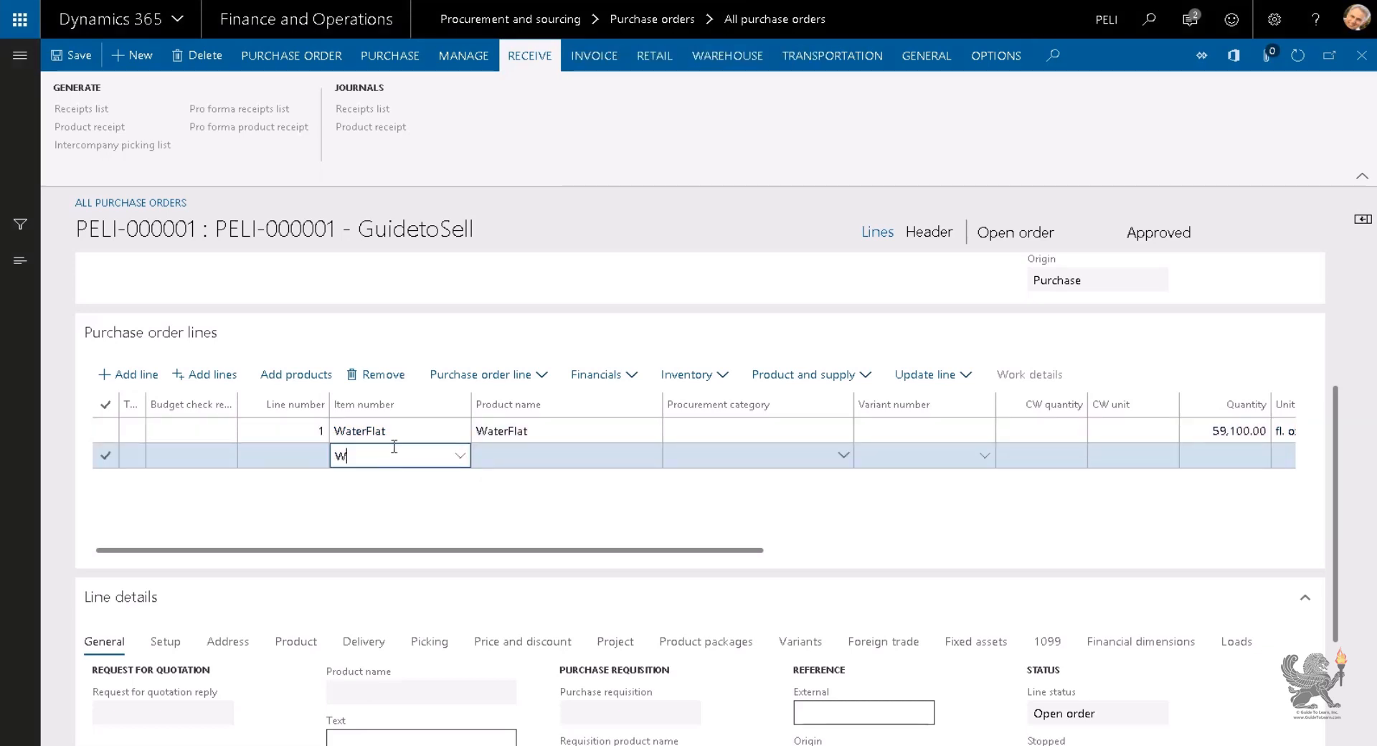
type("aterSP")
key("Tab")
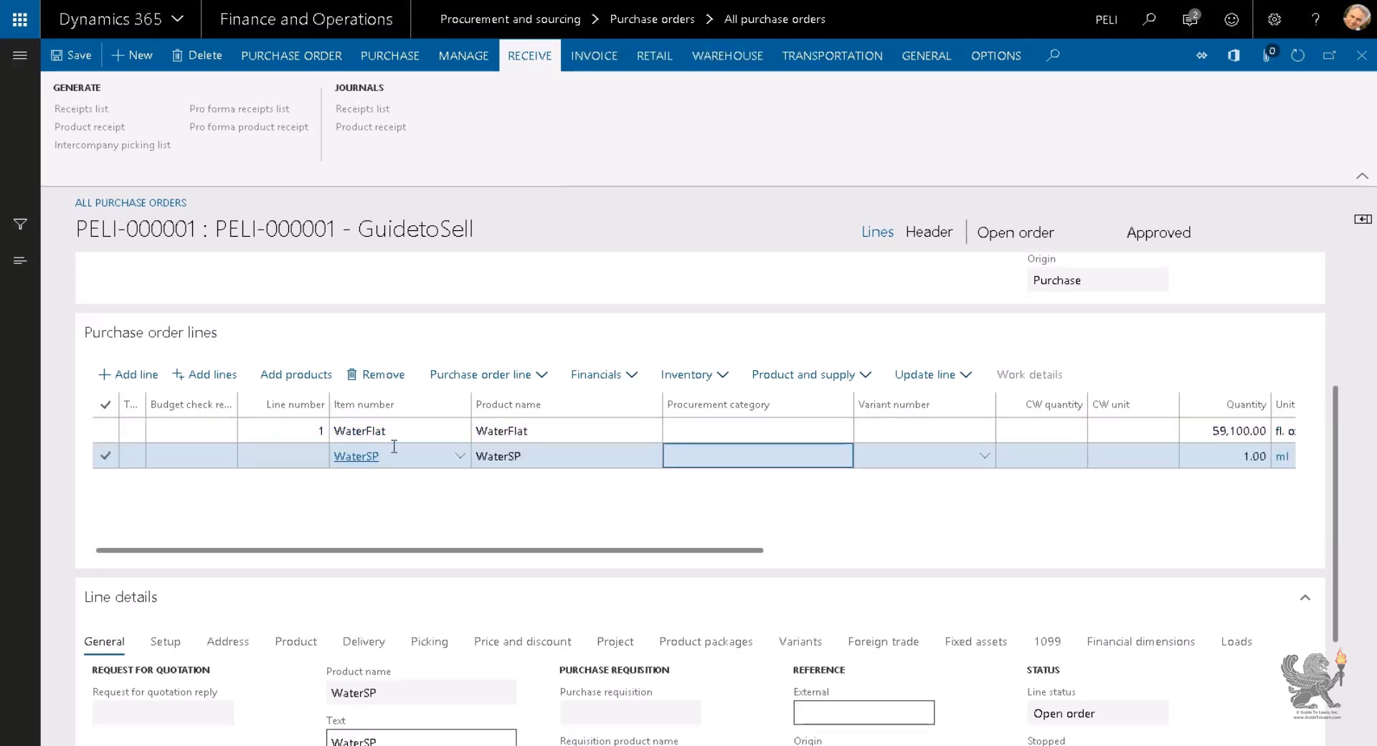
Step: Set the WaterSP line's quantity to 12,000 ml
key("Tab")
key("Tab")
key("Tab")
key("Tab")
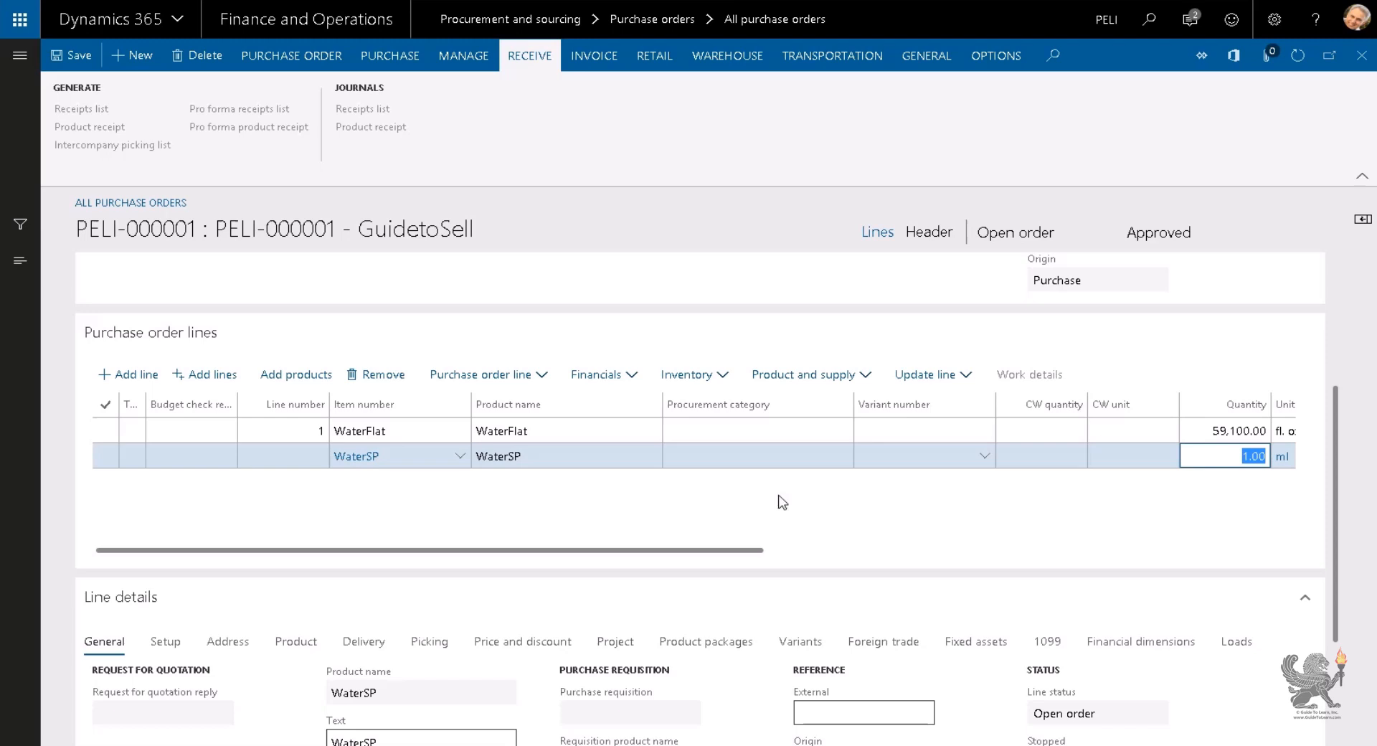
type("1200")
key("Tab")
Step: Set the WaterSP line's unit price to 0.05
key("Tab")
key("Tab")
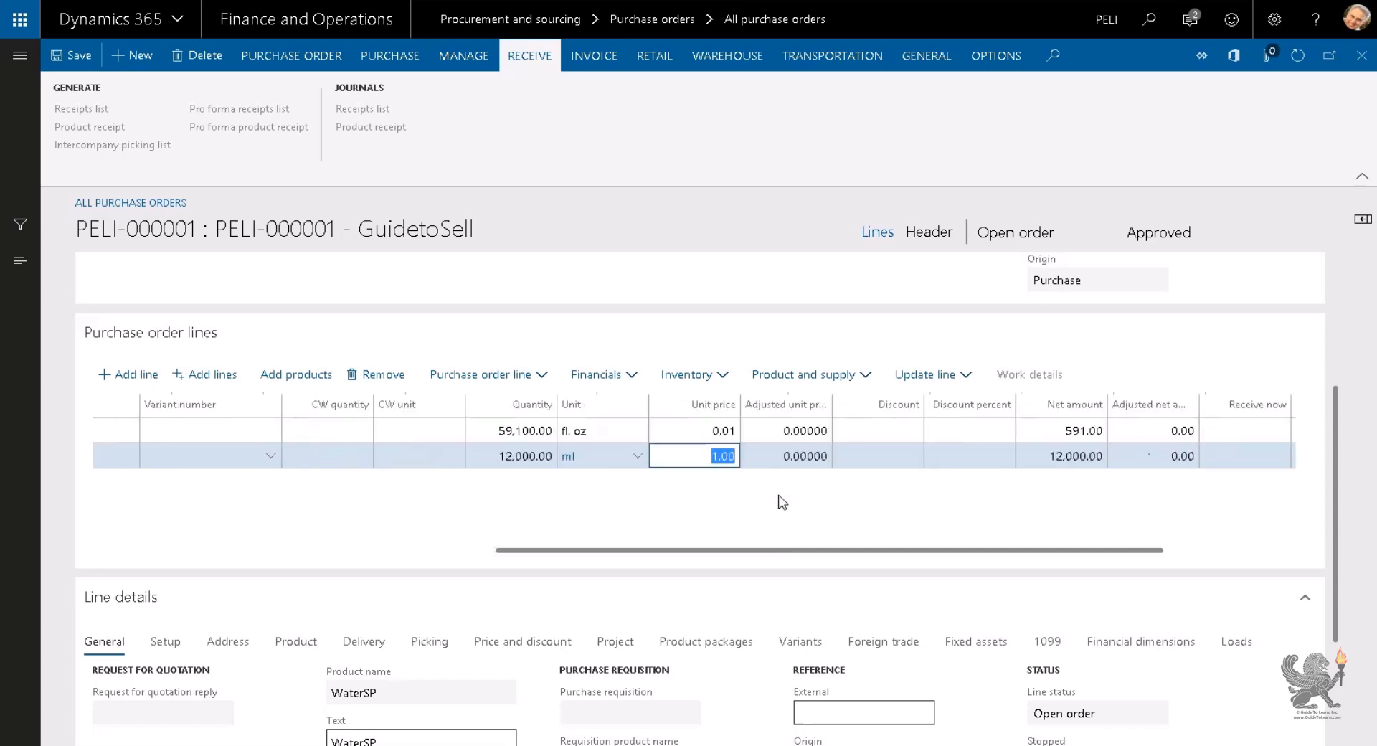
left_click(524, 457)
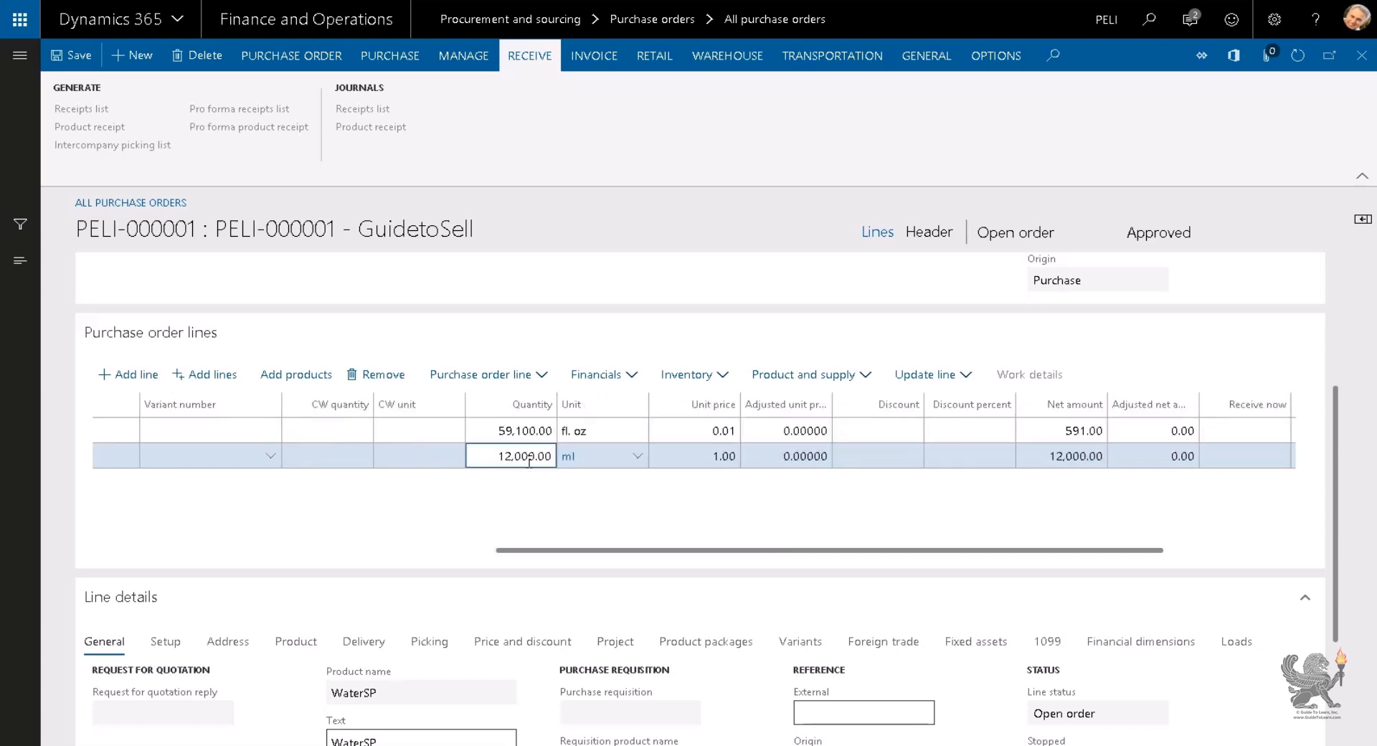
key("Tab")
key("Tab")
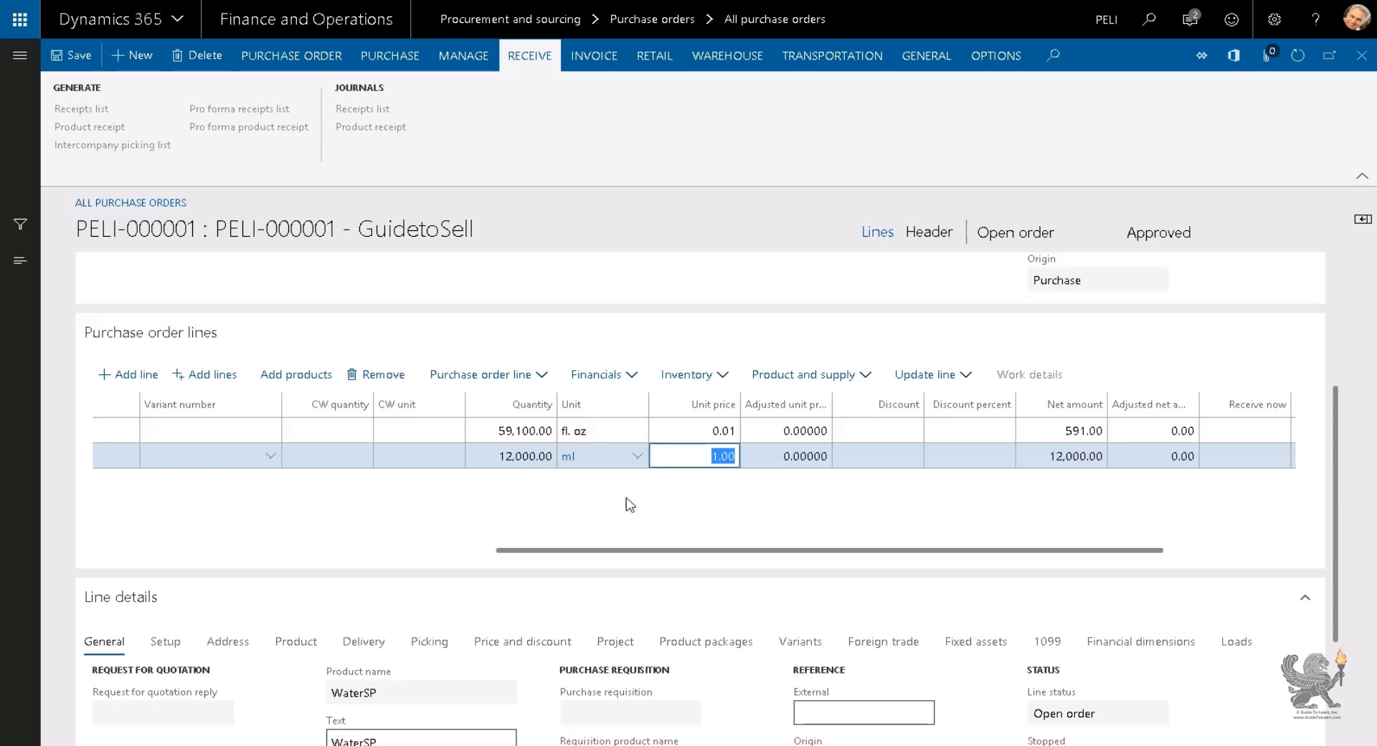
mouse_move(875, 701)
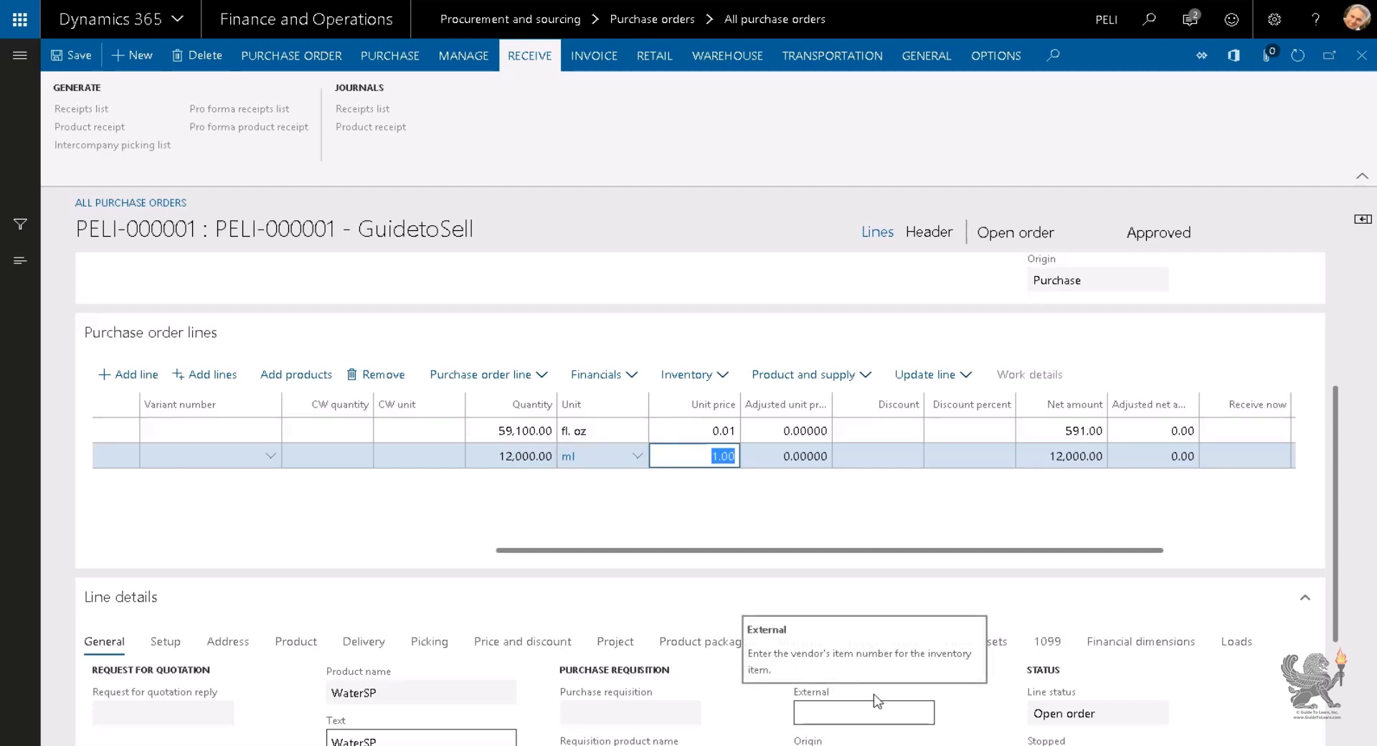
type("0.05")
key("Tab")
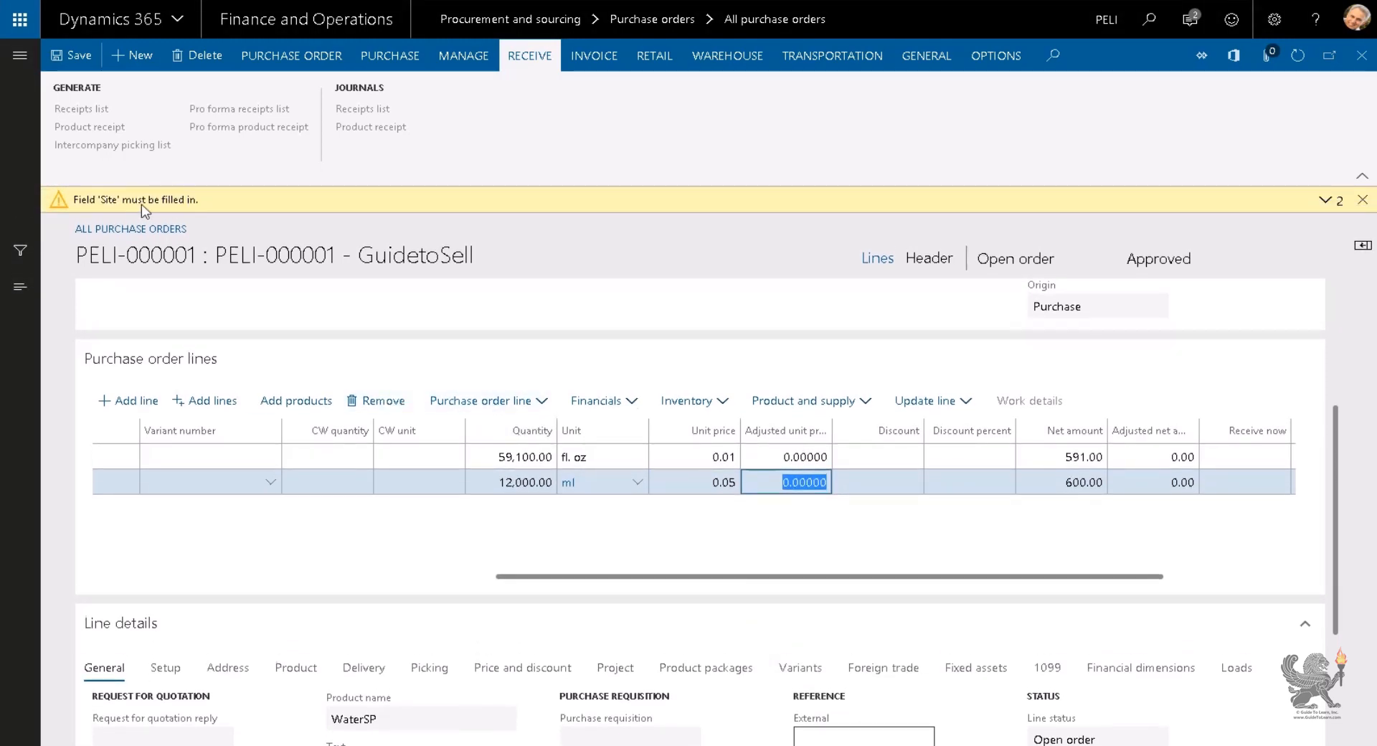
Step: Assign warehouse 11 to the WaterSP line in its product details, keeping the manually entered unit price
left_click(1362, 200)
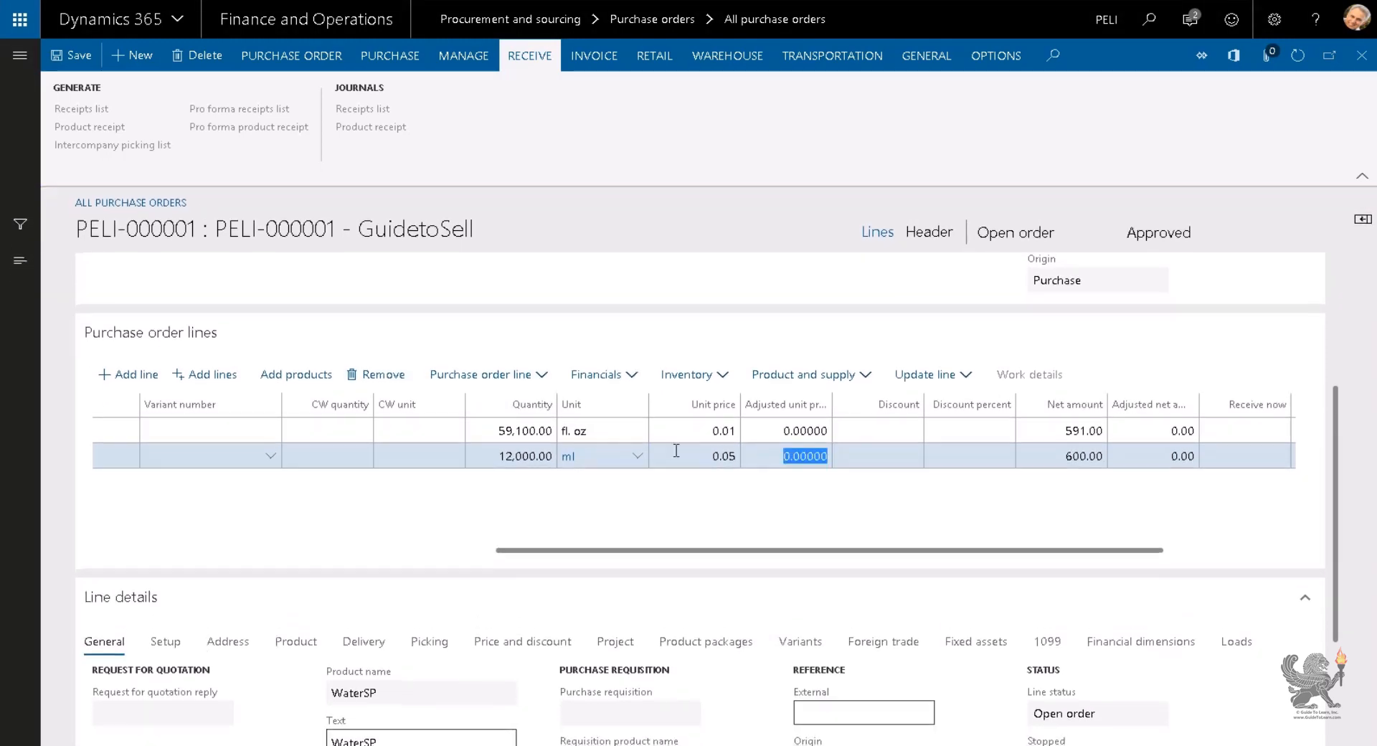
left_click(296, 641)
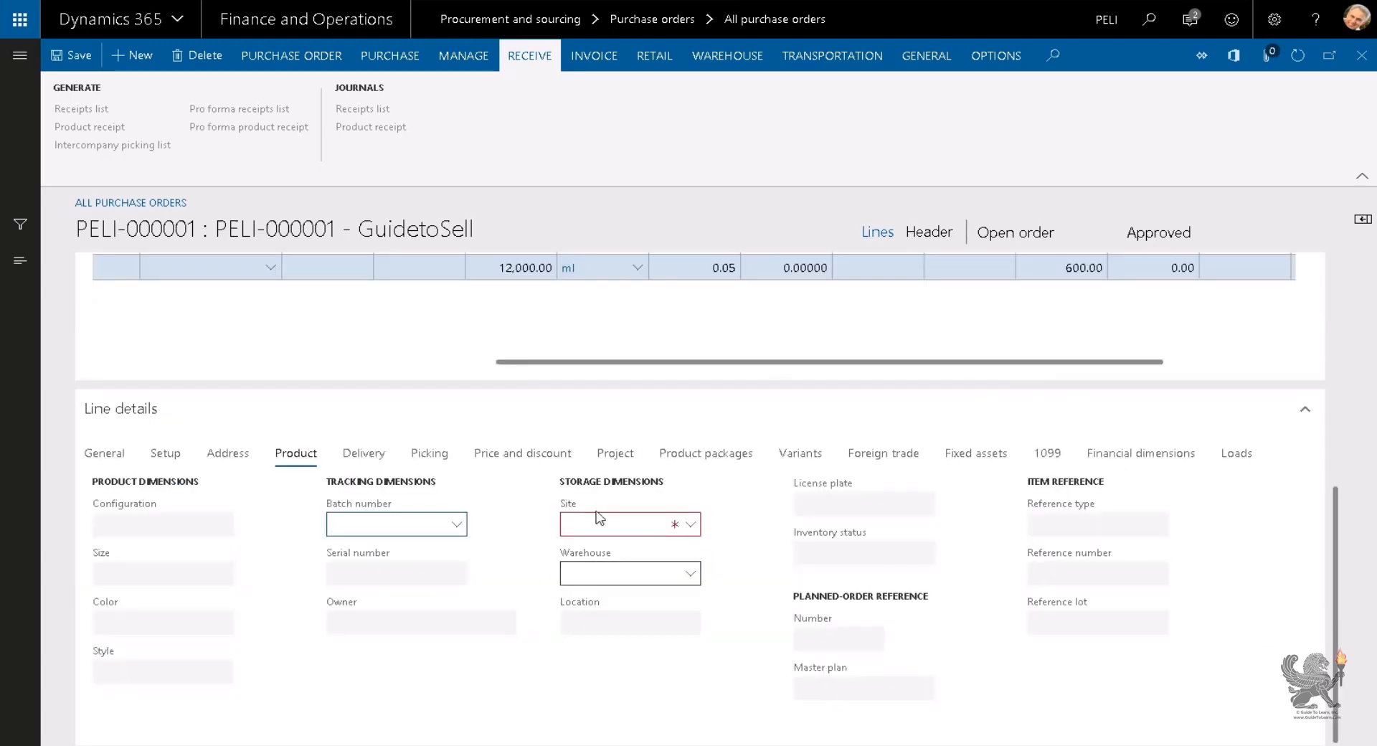
left_click(610, 573)
type("11")
key("Tab")
left_click(915, 317)
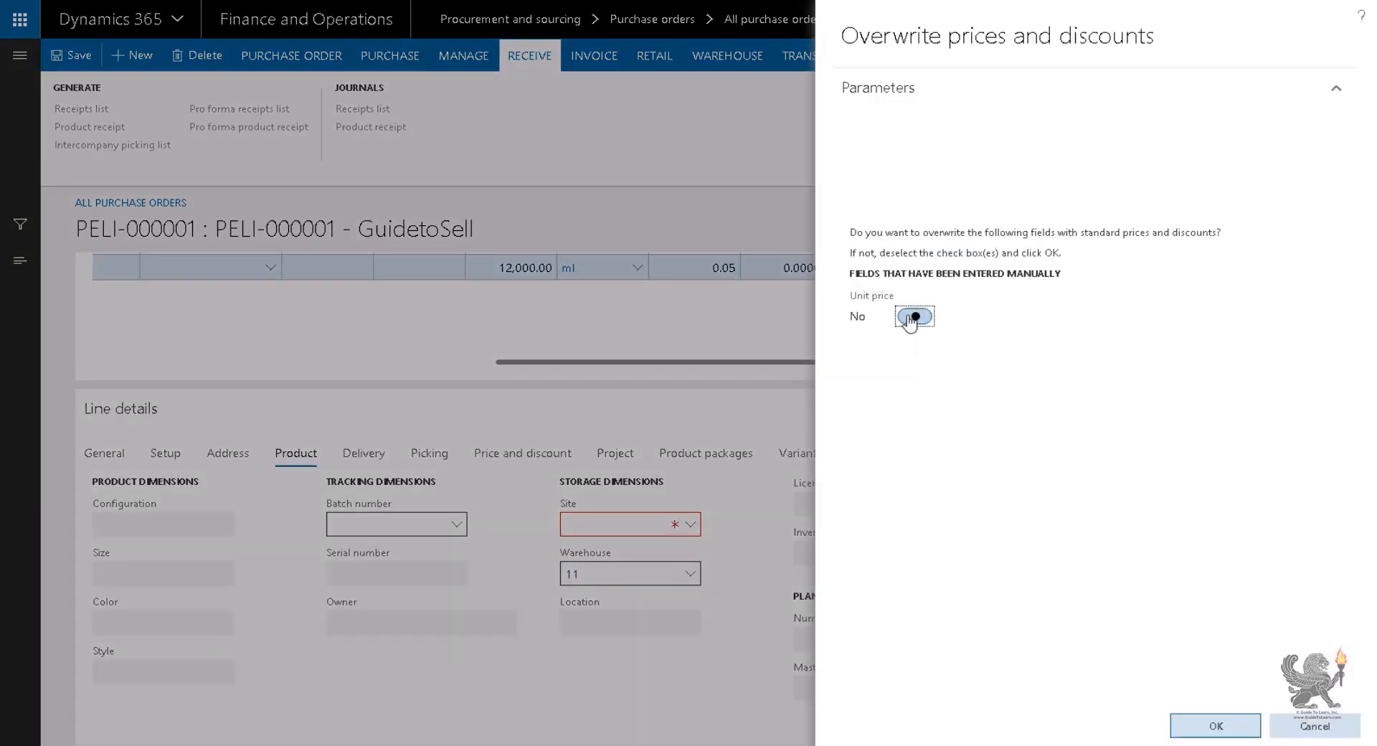
left_click(1214, 726)
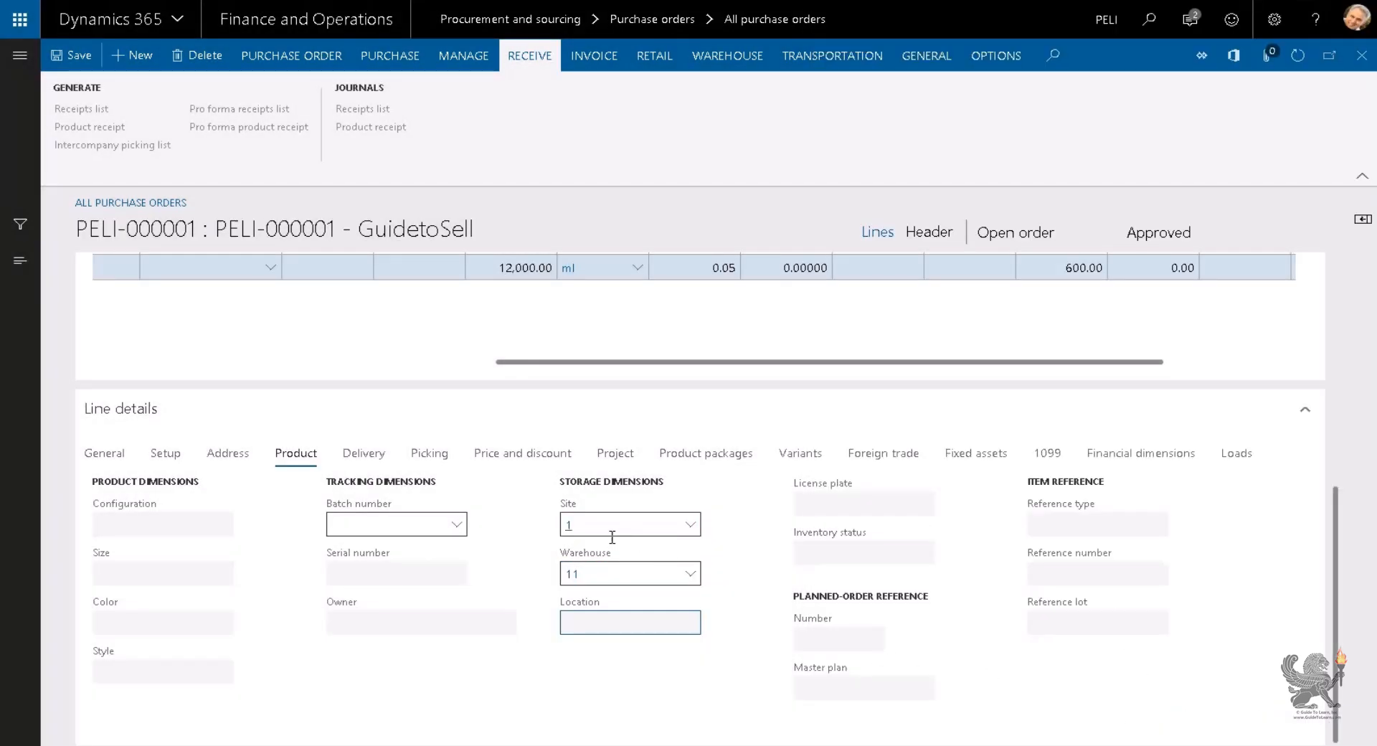
Step: Confirm the purchase order with the WaterFlat and WaterSP lines
scroll(575, 490, "up", 5)
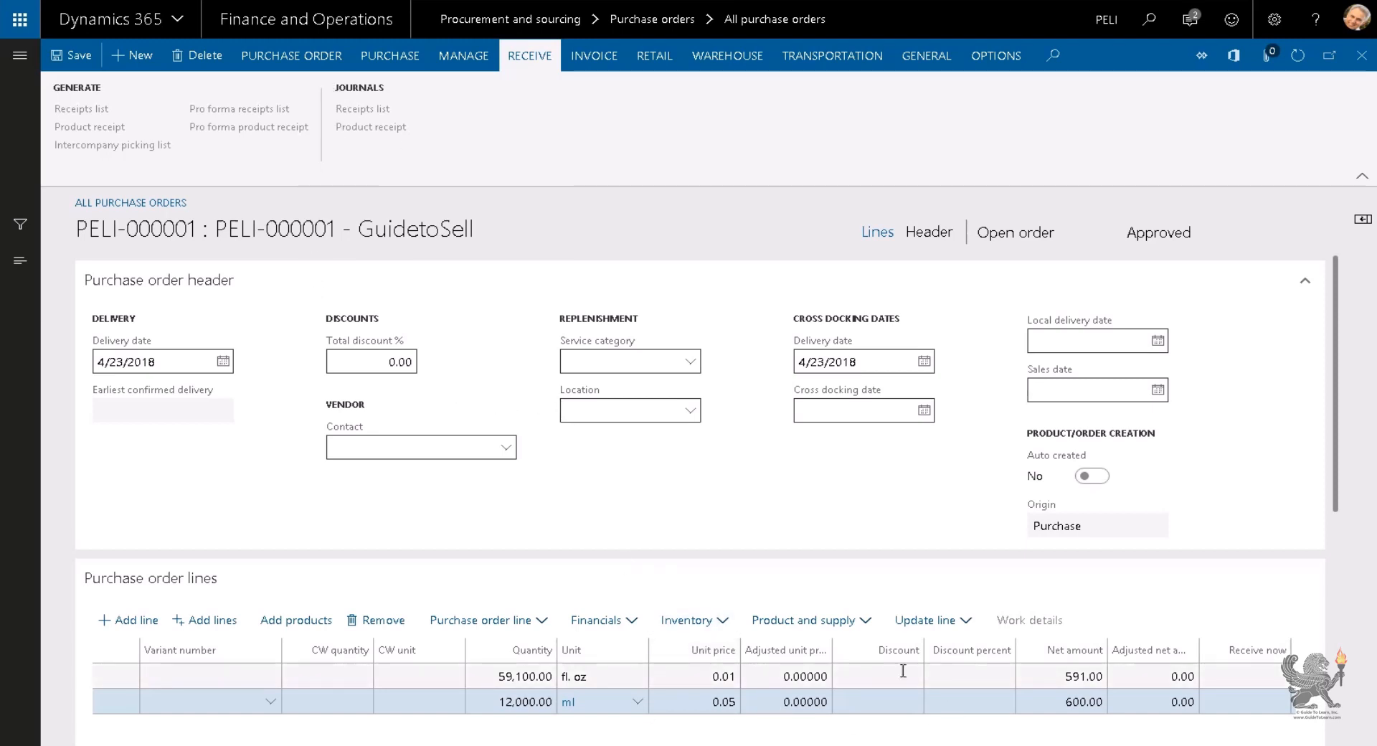
left_click(383, 58)
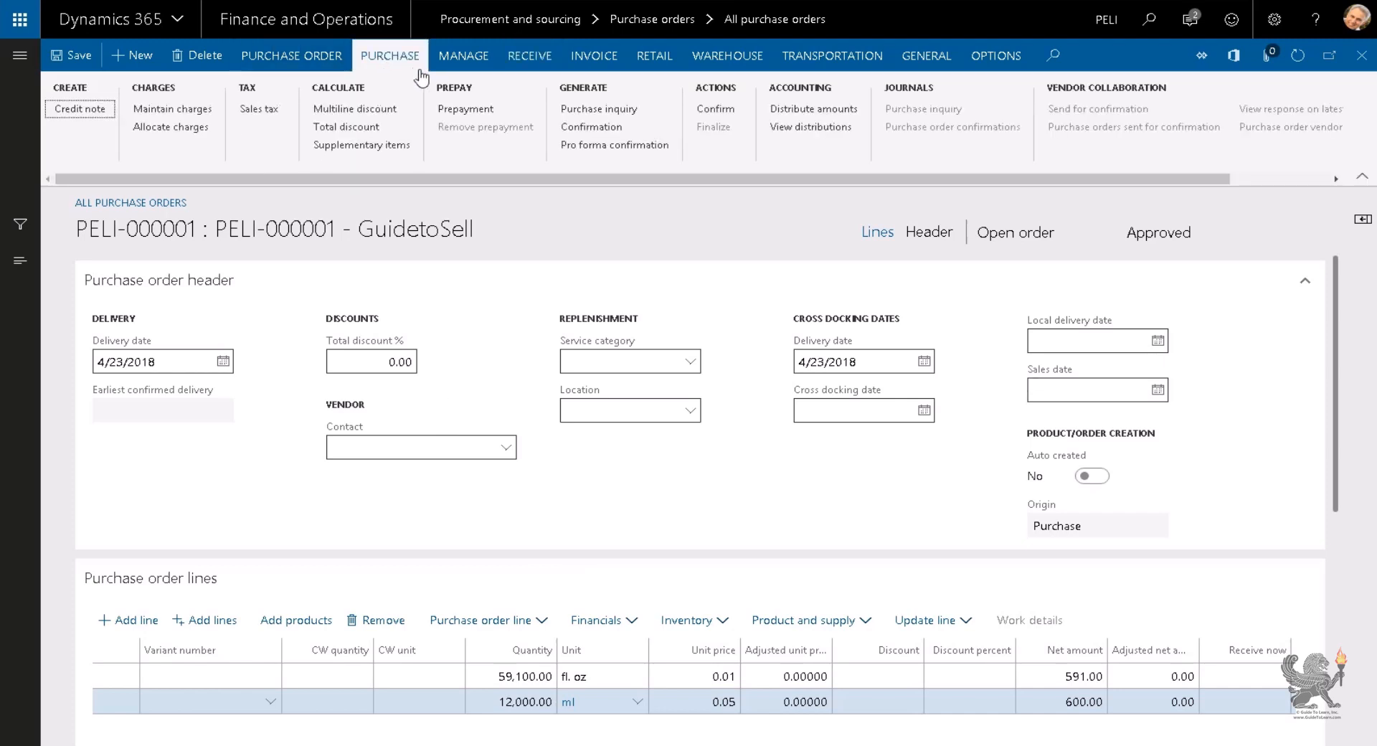
left_click(713, 112)
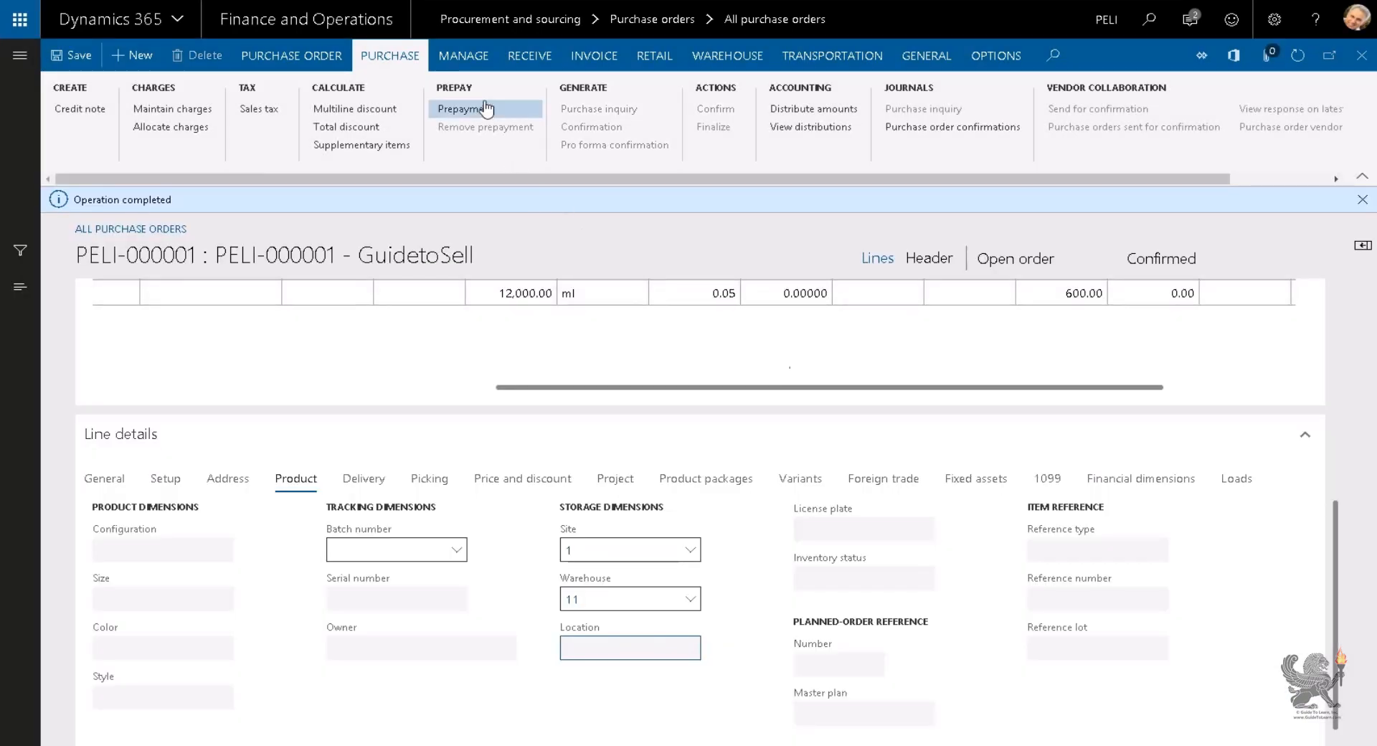
Step: Try to post product receipt 1234 for the ordered quantity, read the error details and dismiss them
left_click(512, 61)
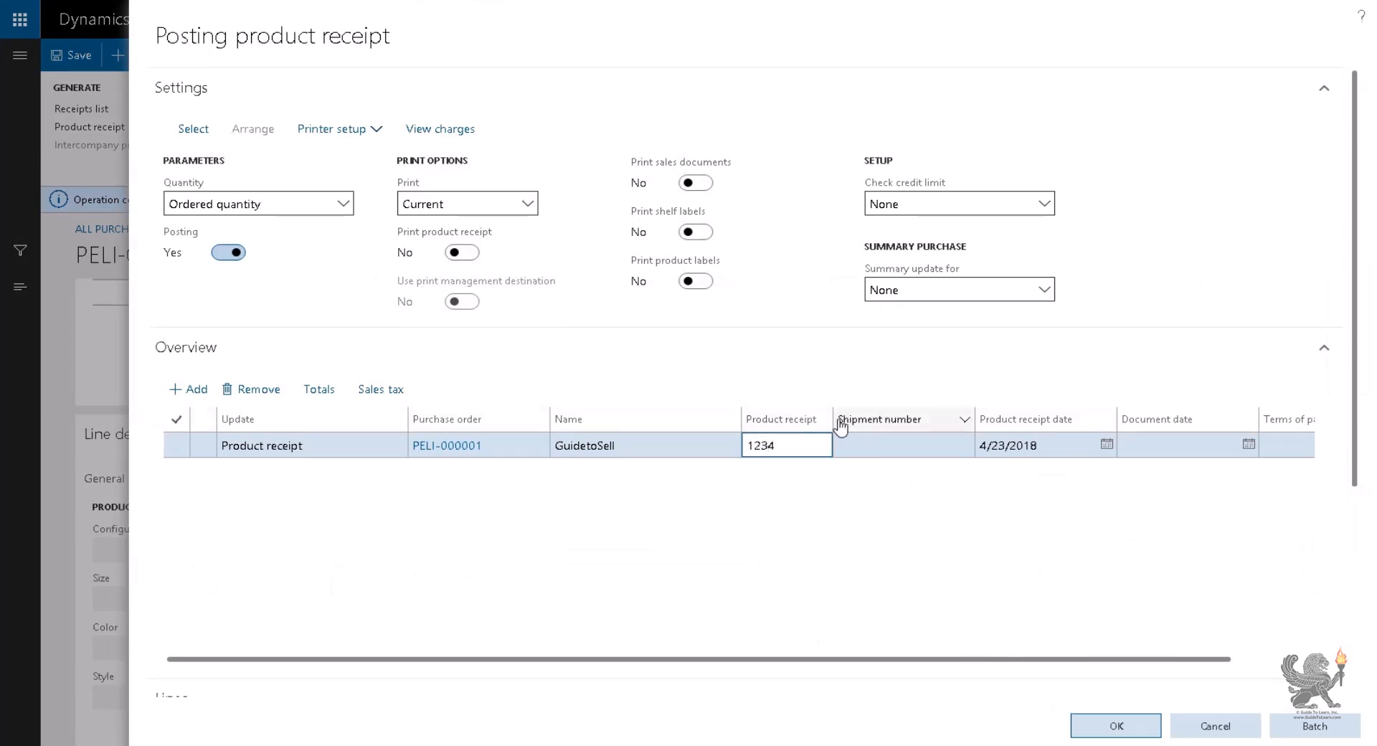
left_click(1099, 732)
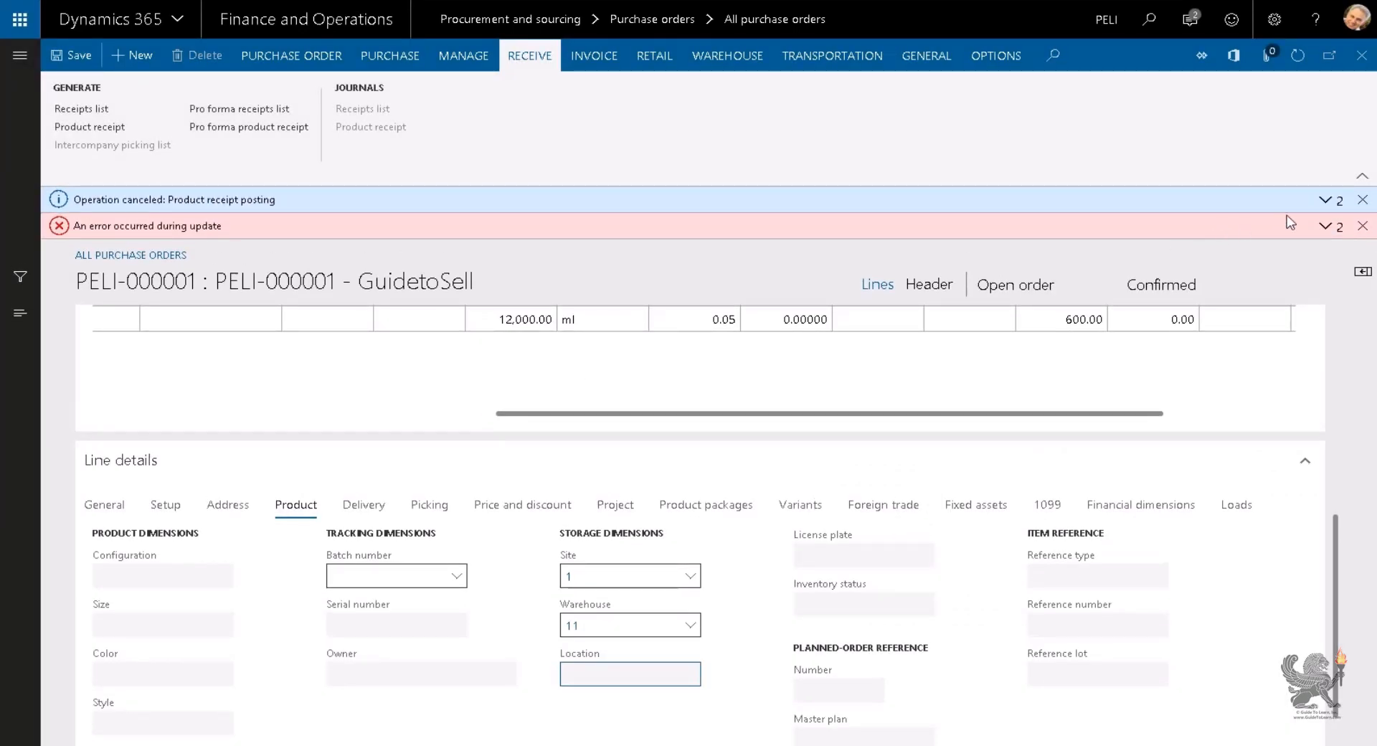
left_click(1326, 226)
left_click_drag(259, 252, 645, 268)
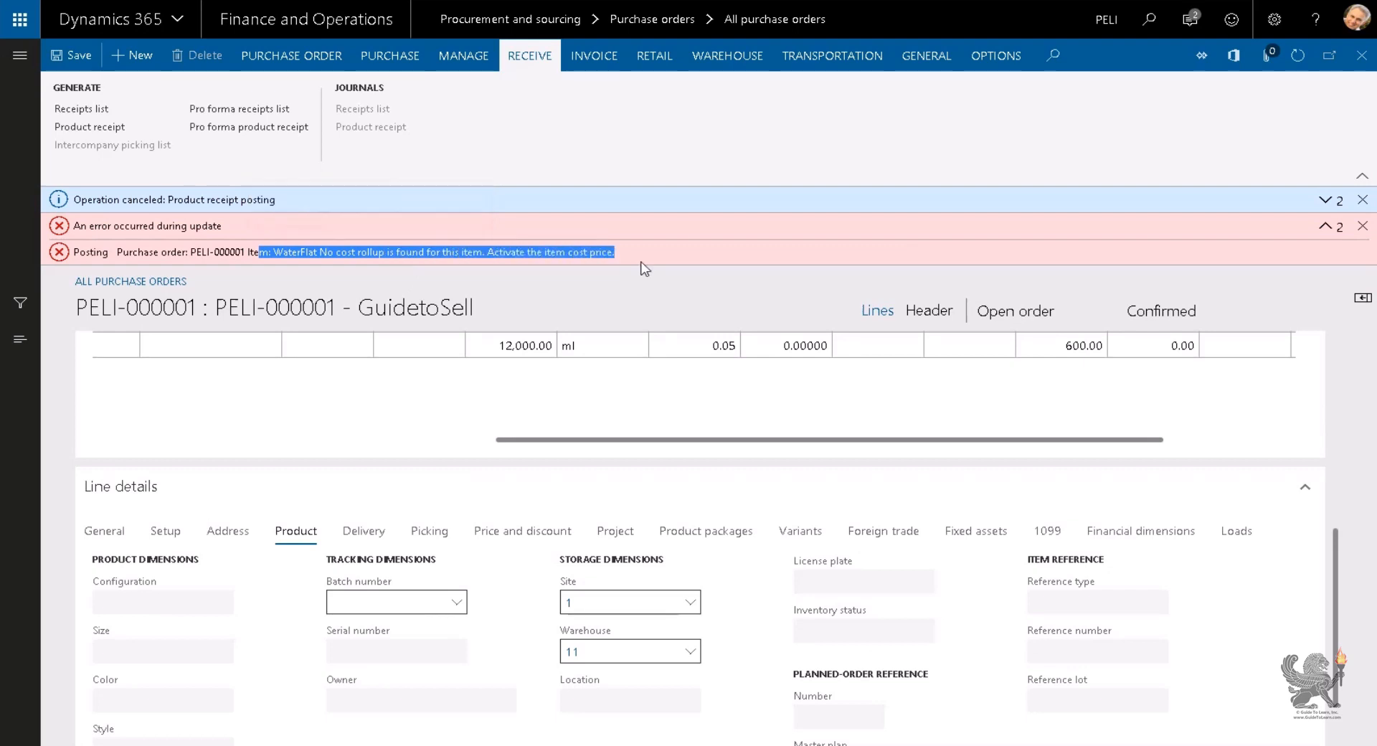
left_click(1362, 226)
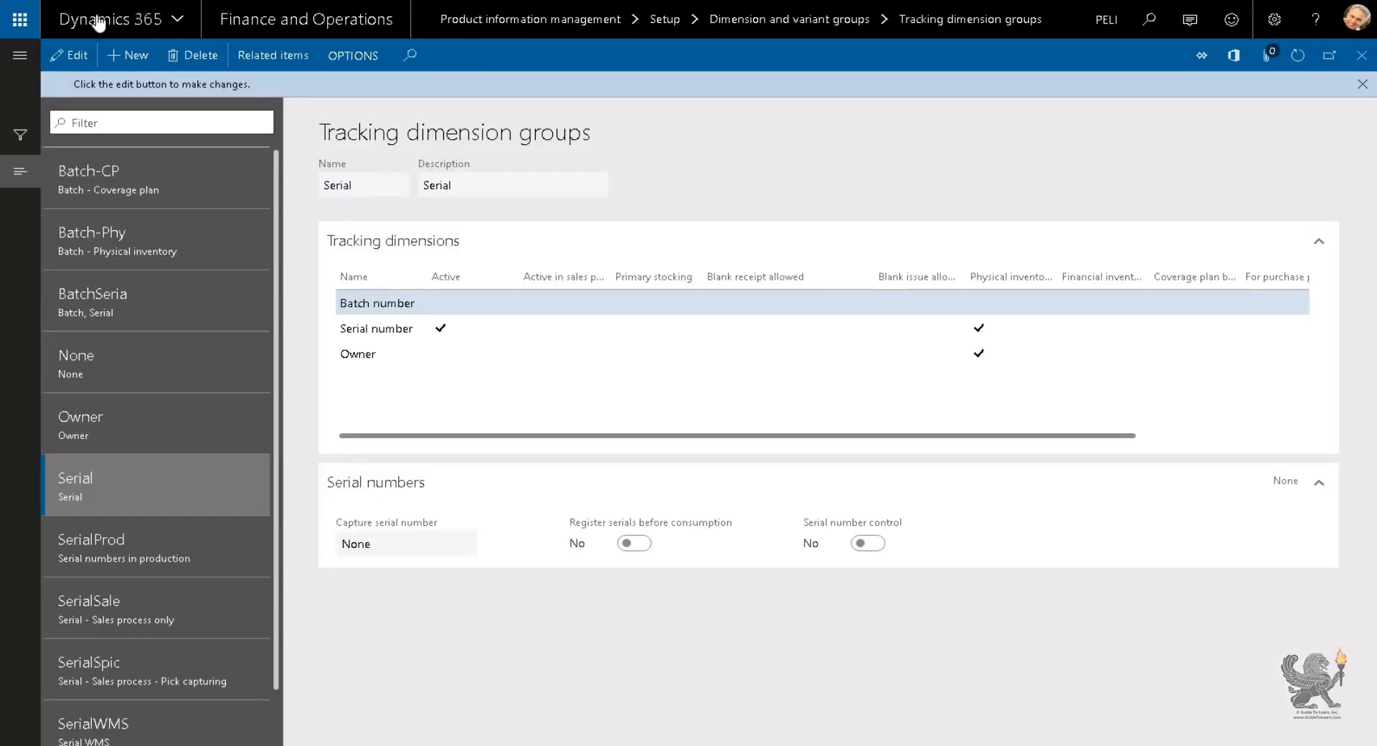
Step: Go to the costing versions in the predetermined cost policies setup of Cost management
left_click(19, 56)
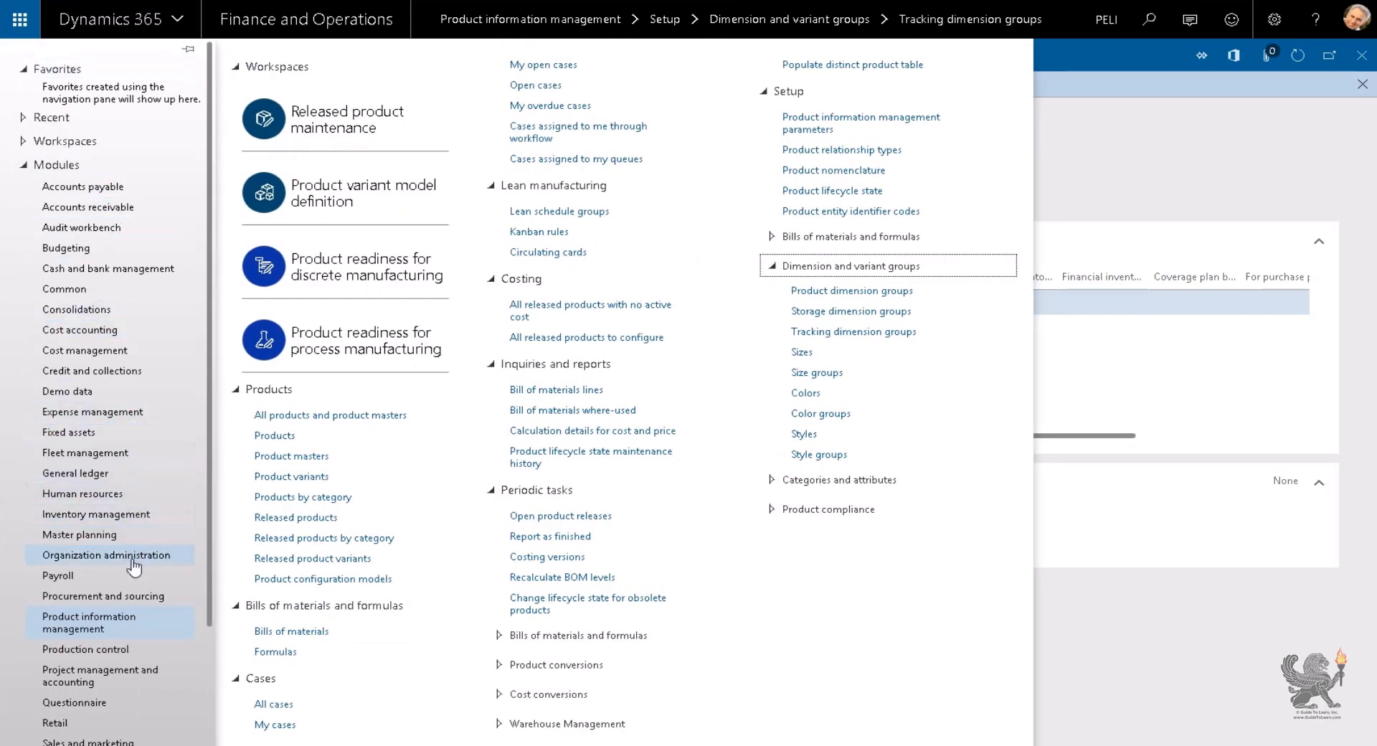
left_click(104, 352)
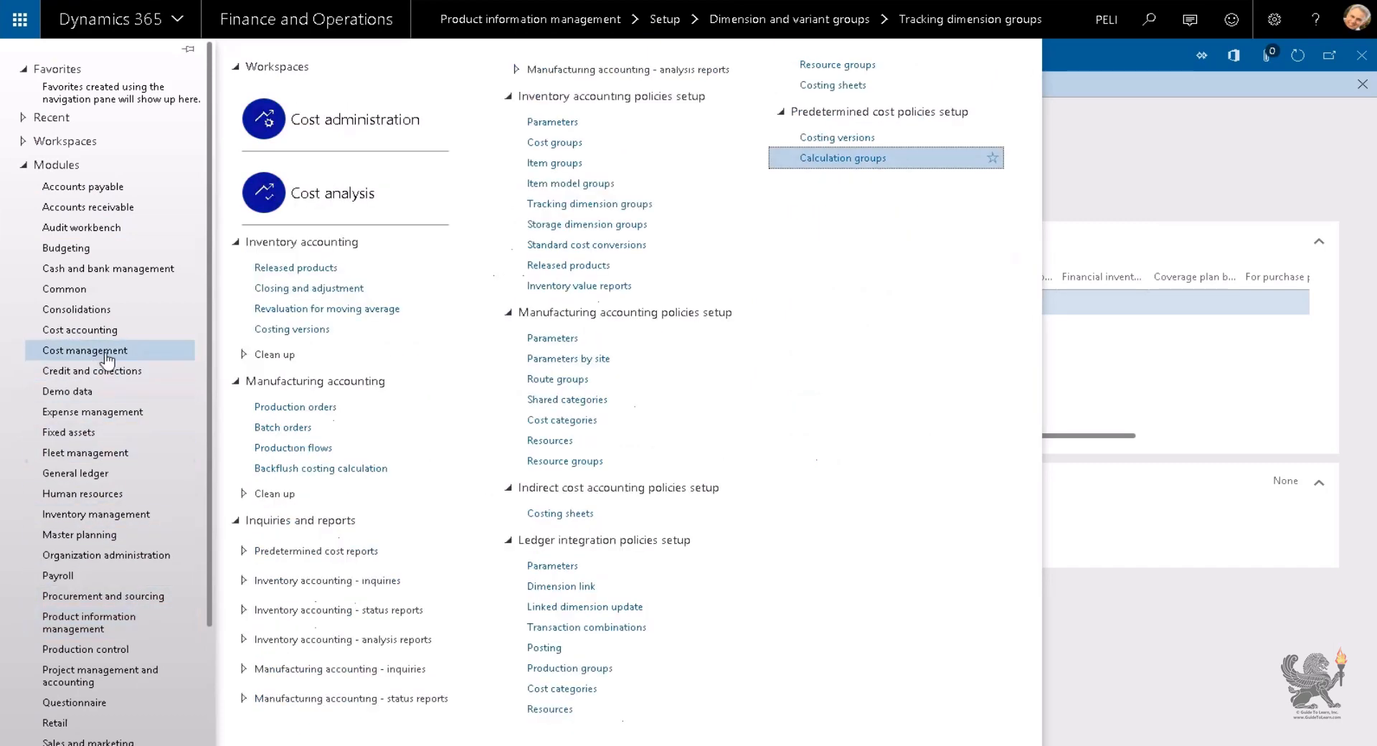
left_click(825, 140)
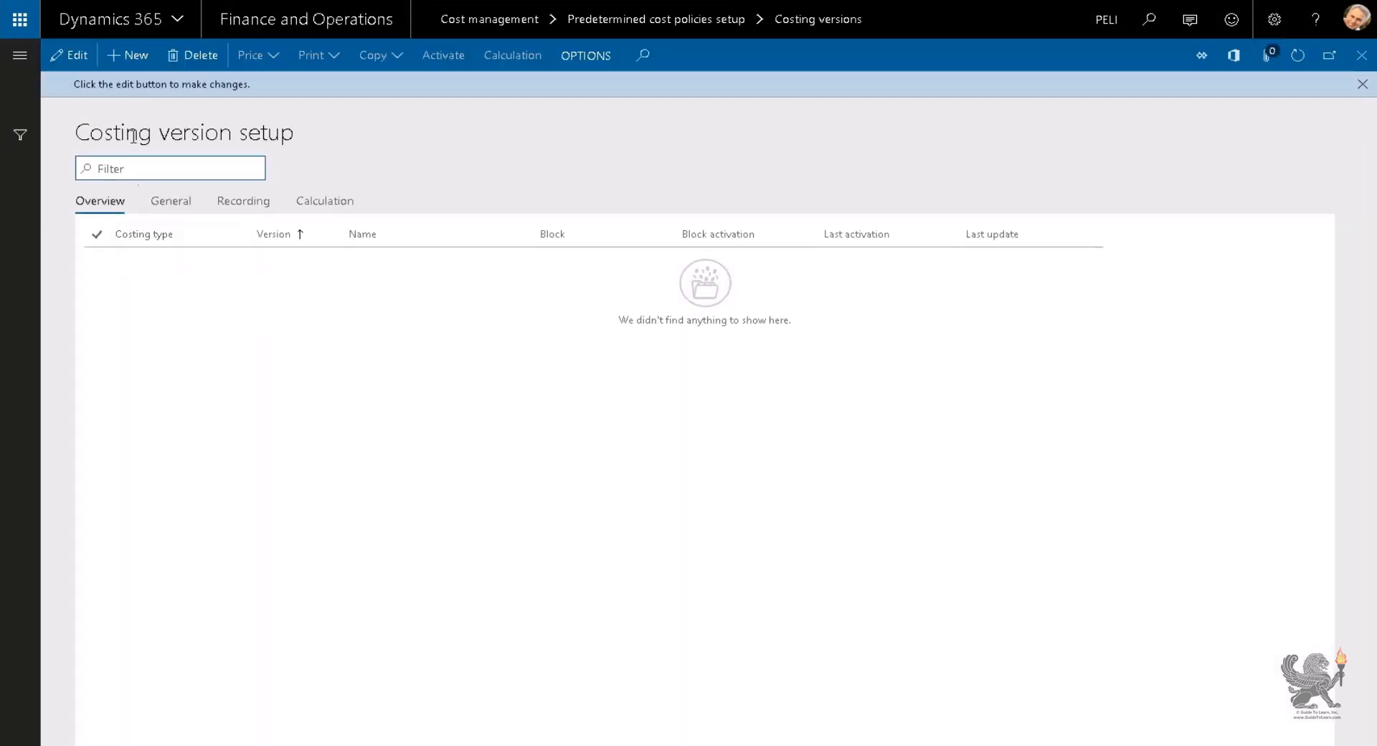
Step: Create a costing version of type Standard cost with version Seahorse and name Guide Demo
left_click(126, 57)
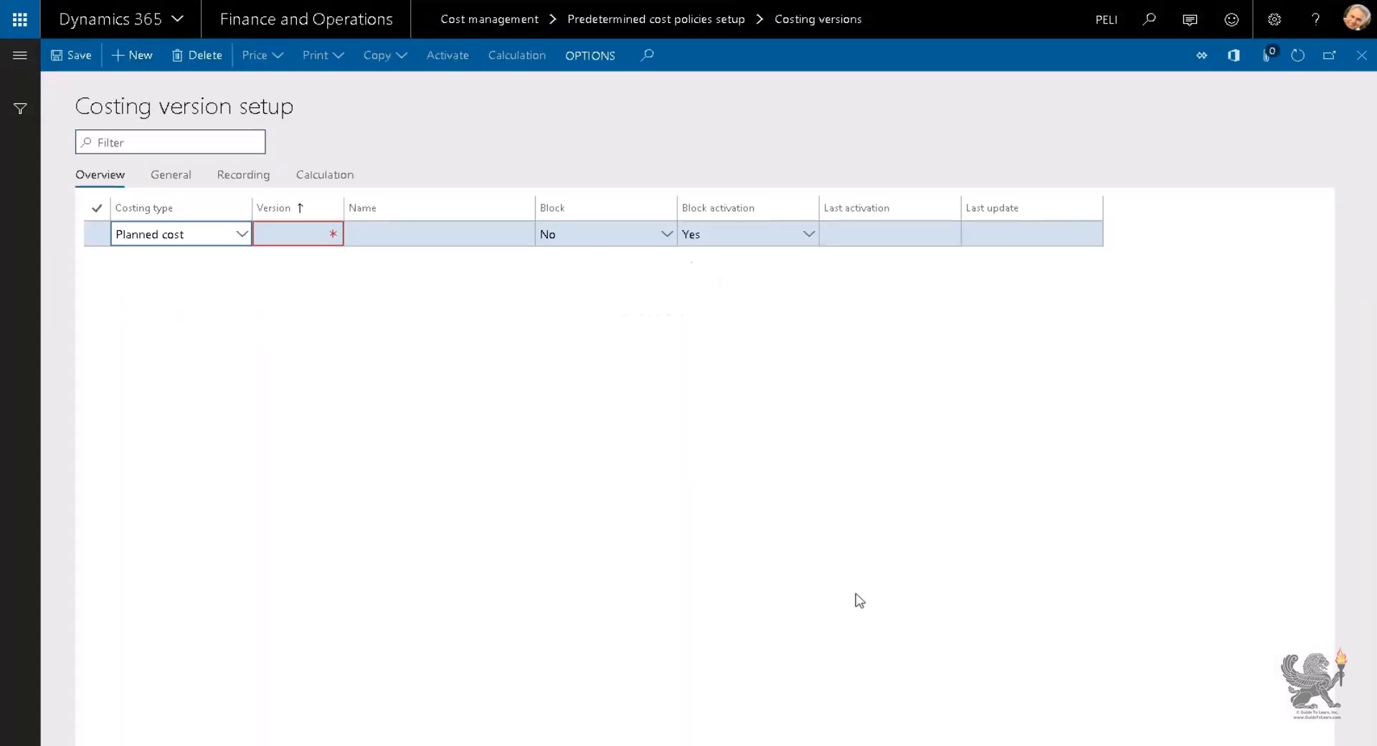
left_click(241, 234)
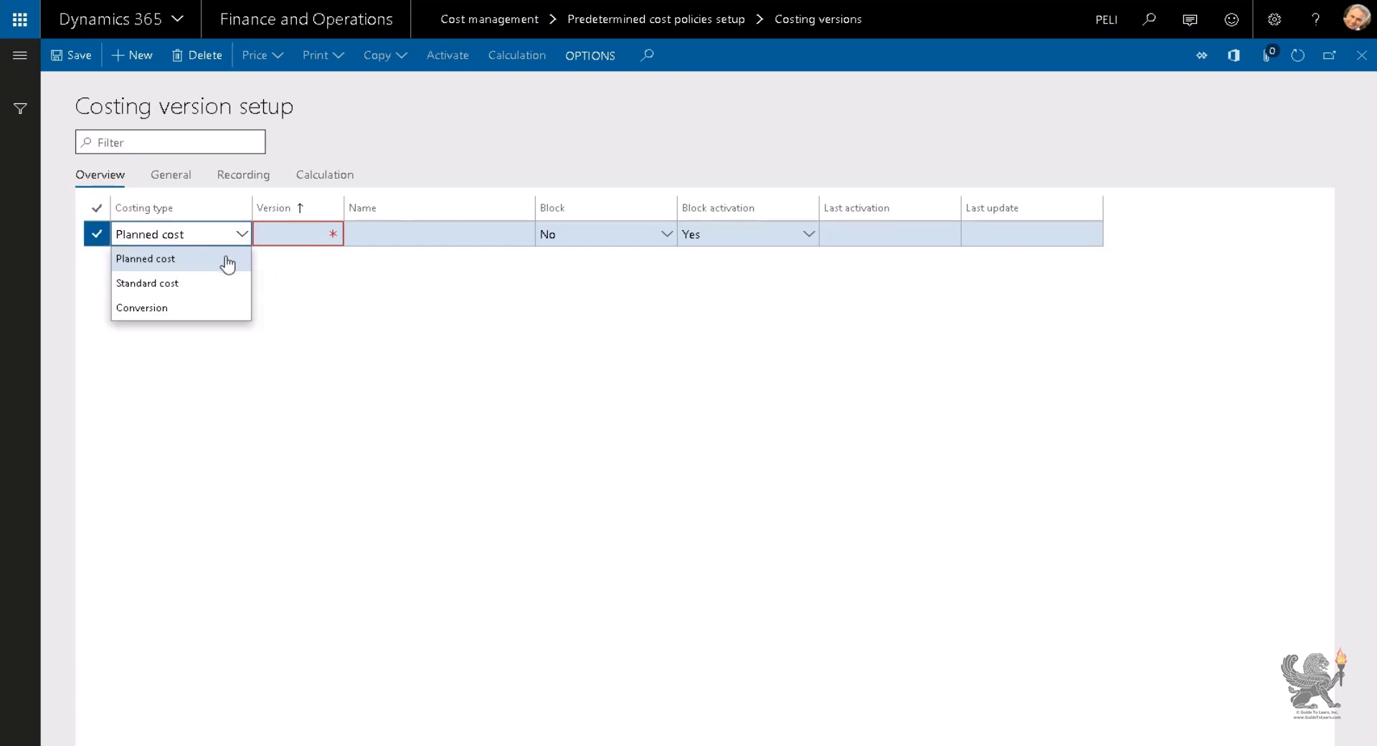
left_click(215, 282)
key("Tab")
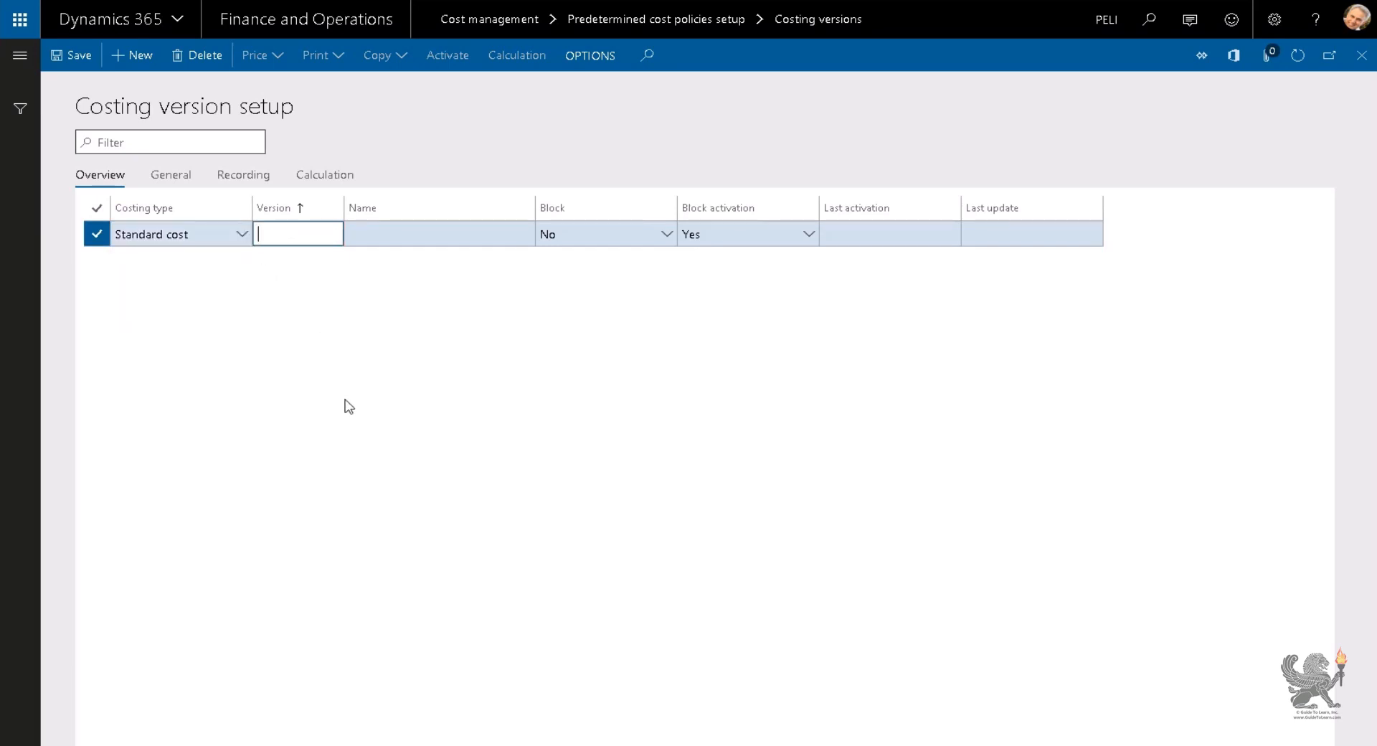
type("Seahorse")
key("Tab")
type("Guide Demo")
key("Tab")
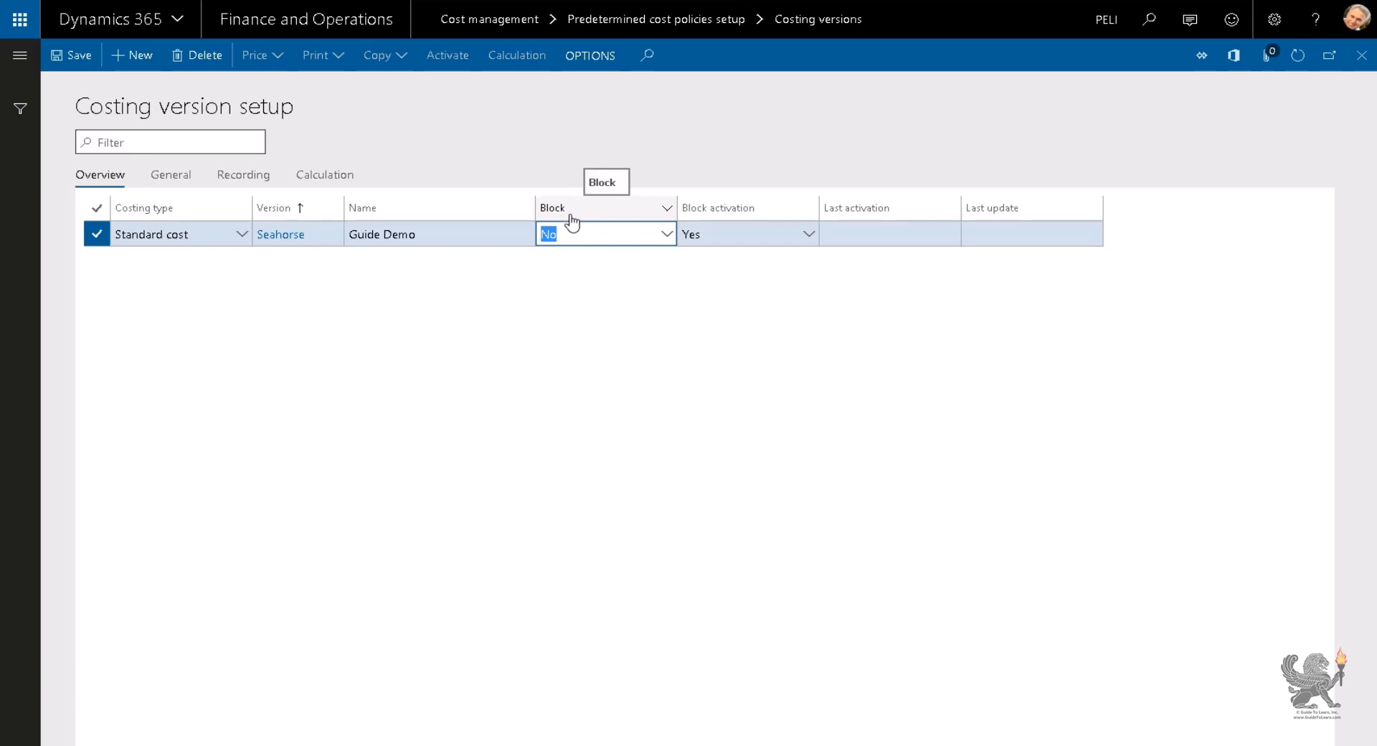
Step: Keep Block at No, set Block activation to No for the Seahorse version and save it
left_click(667, 237)
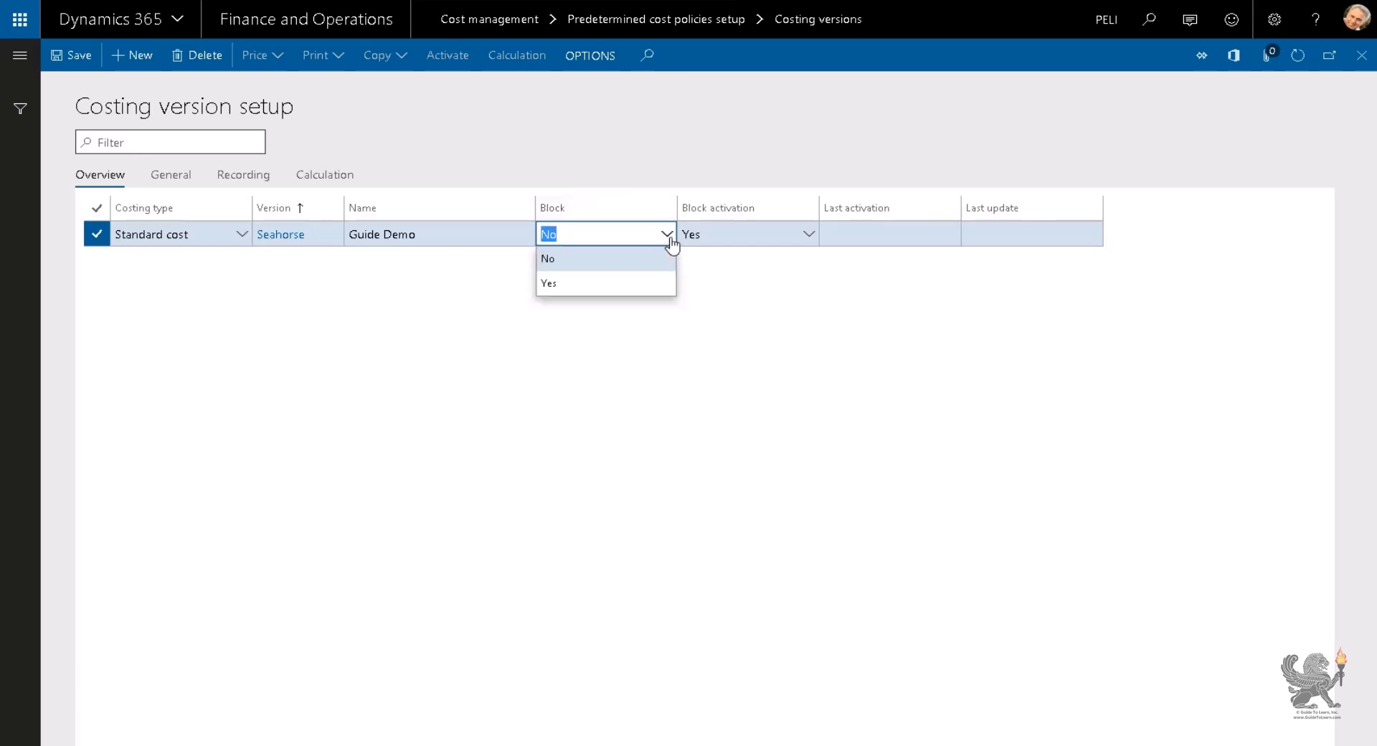
left_click(670, 241)
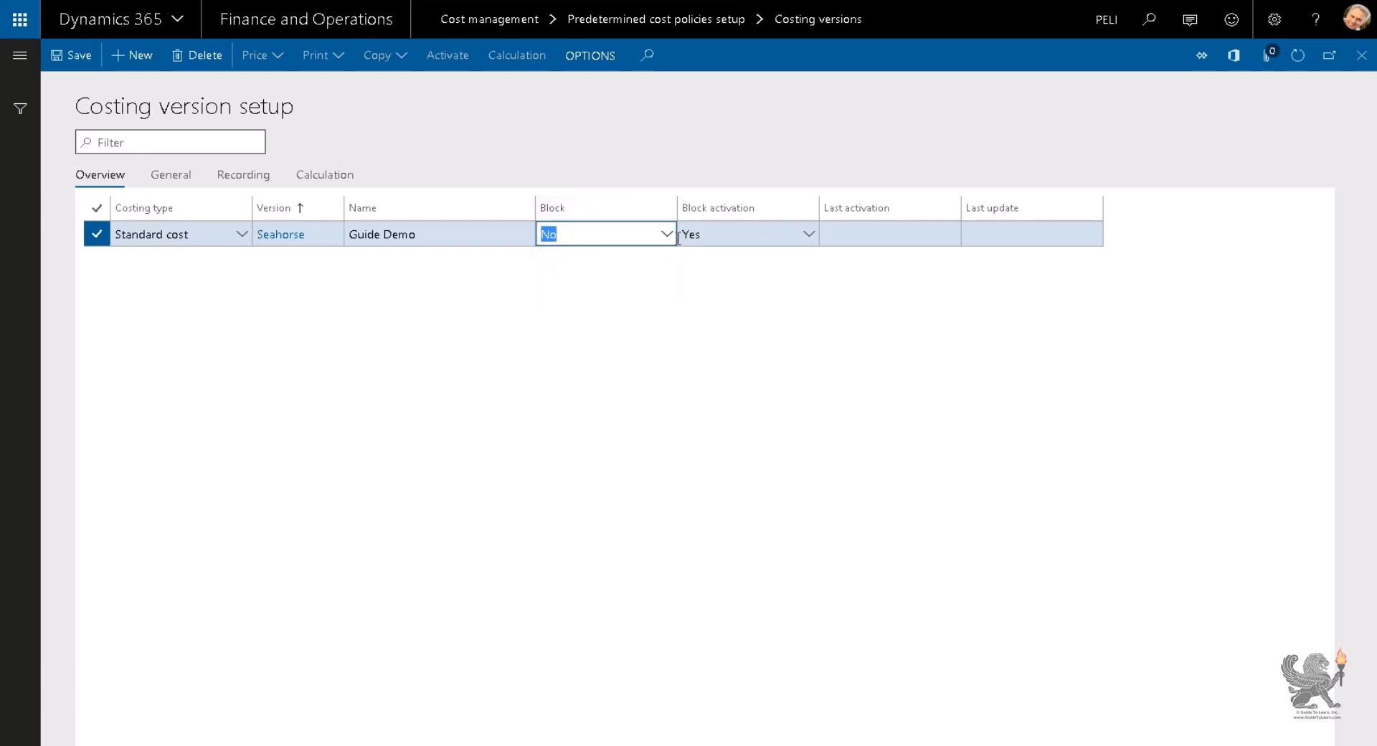
left_click(809, 236)
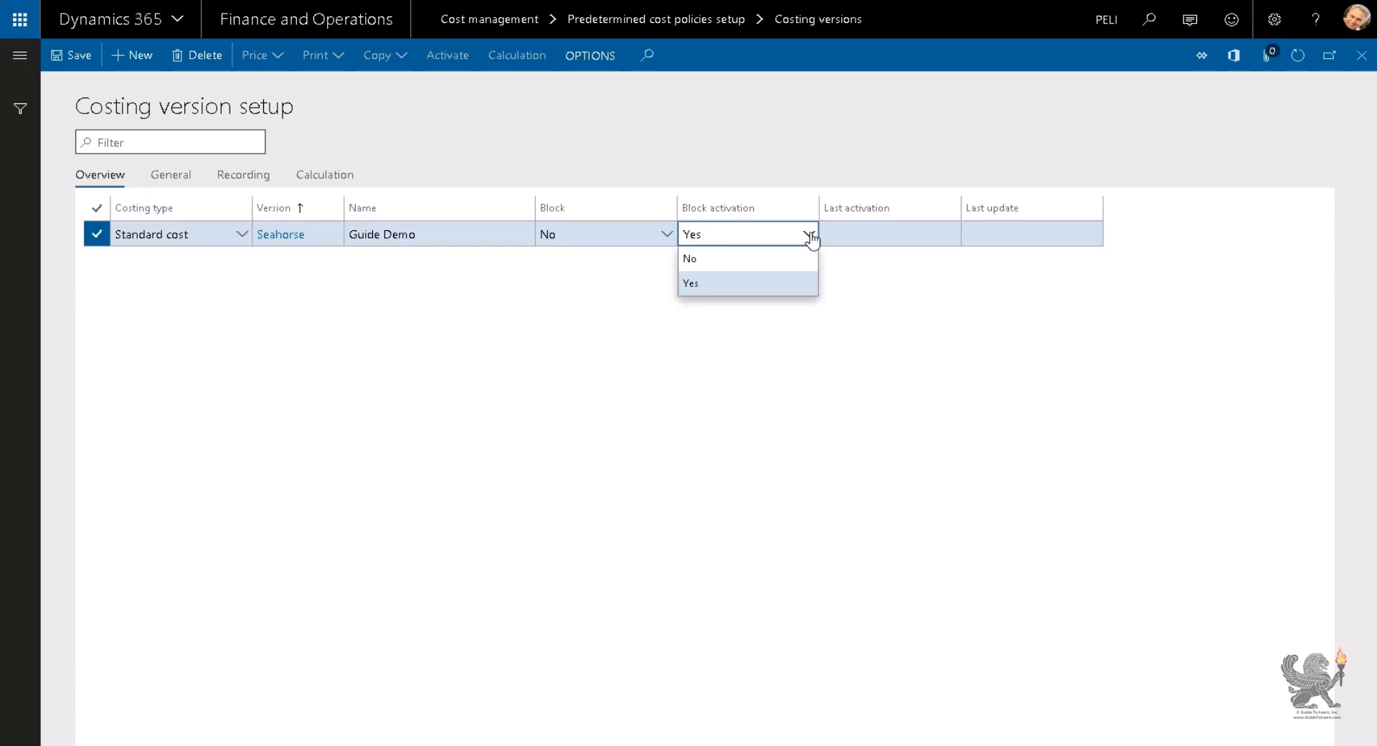
left_click(781, 260)
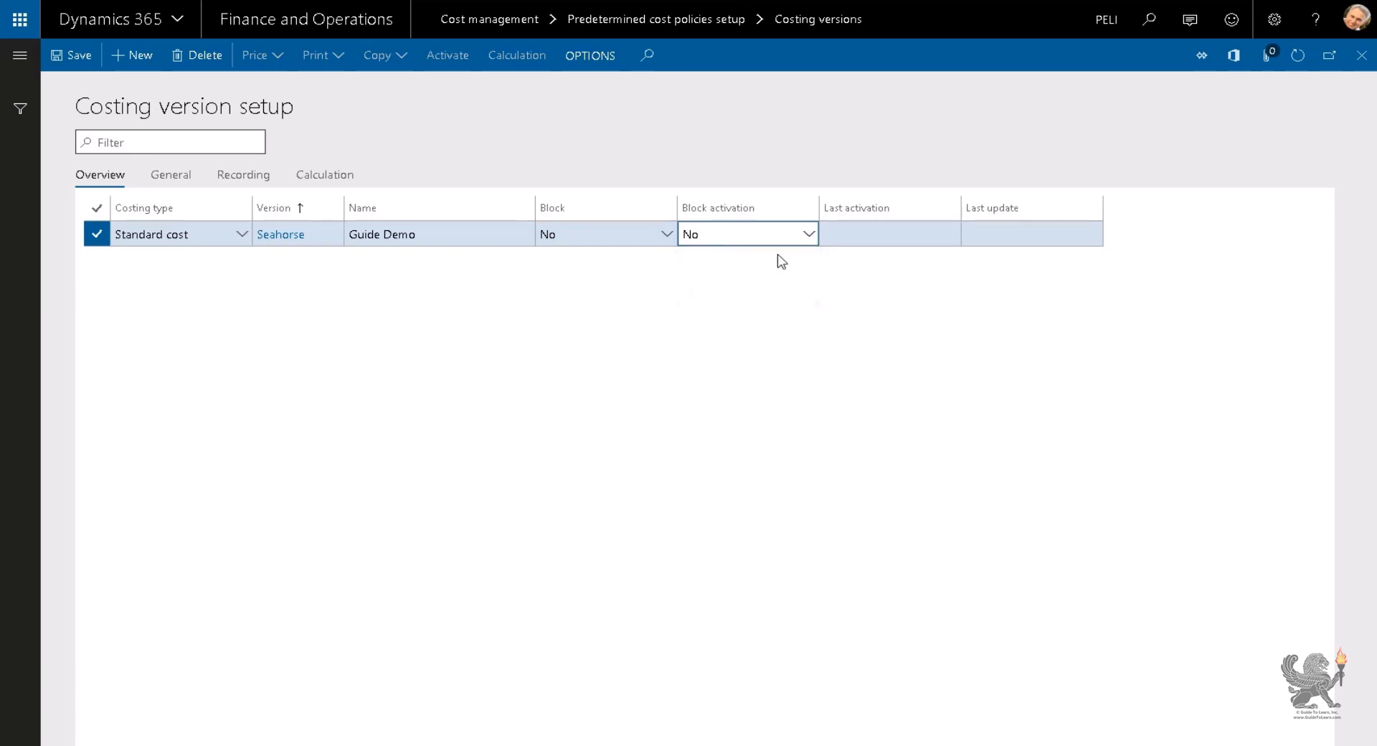
left_click(85, 56)
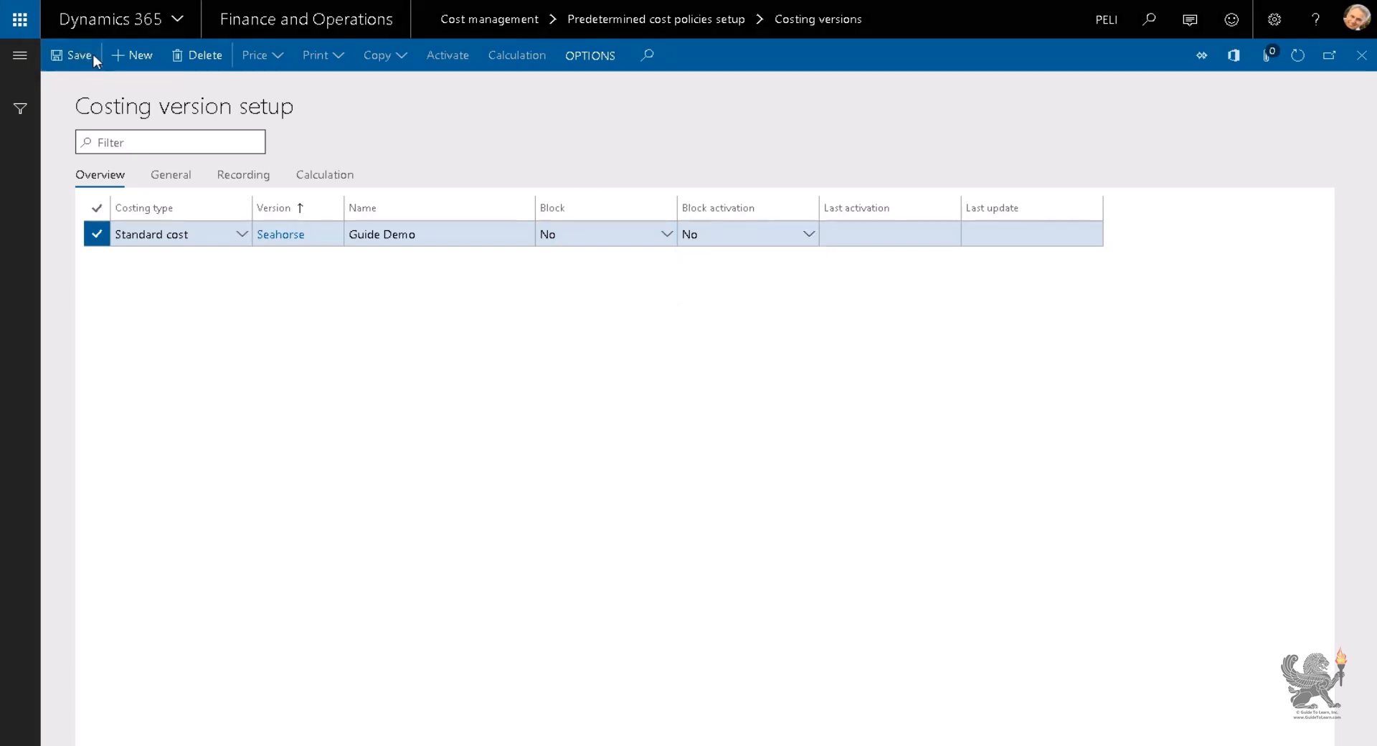
Step: Open the Seahorse version's item prices and check its active and pending prices
left_click(284, 55)
left_click(284, 87)
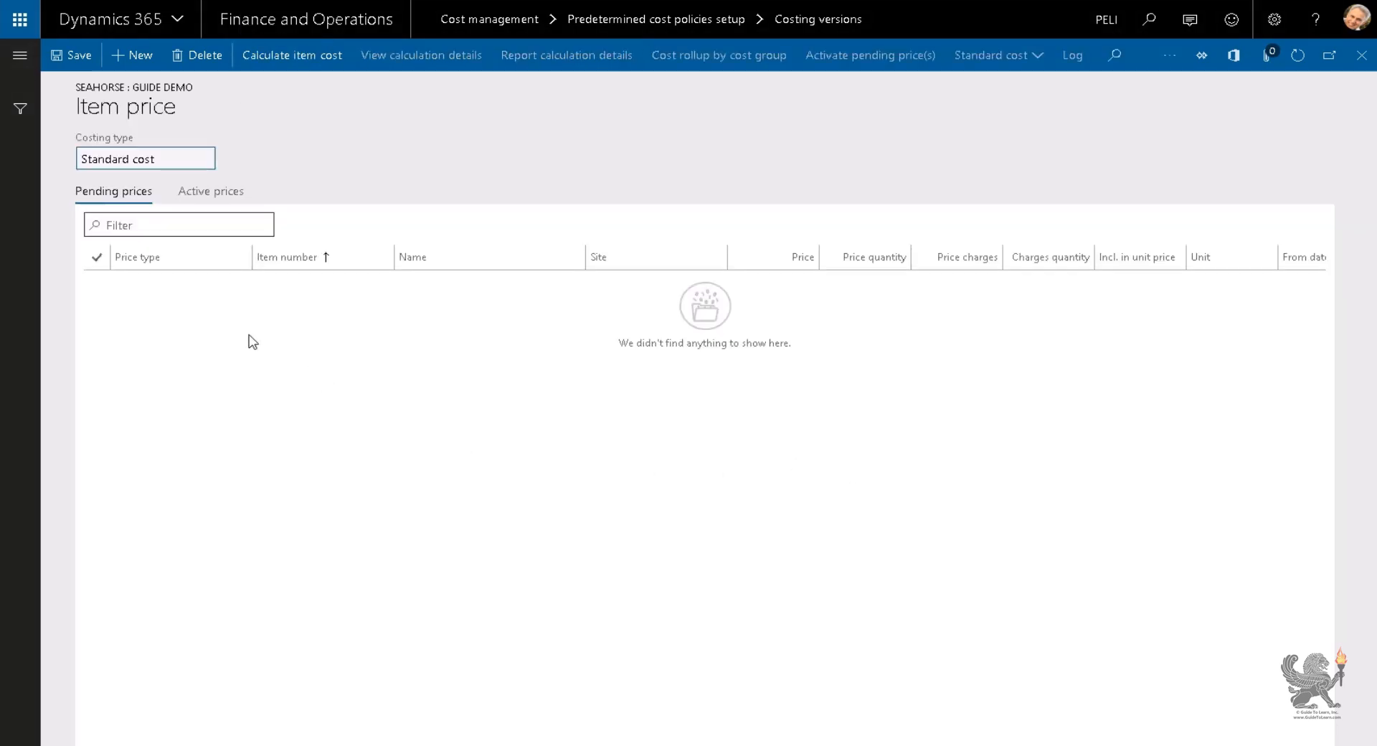
left_click(219, 192)
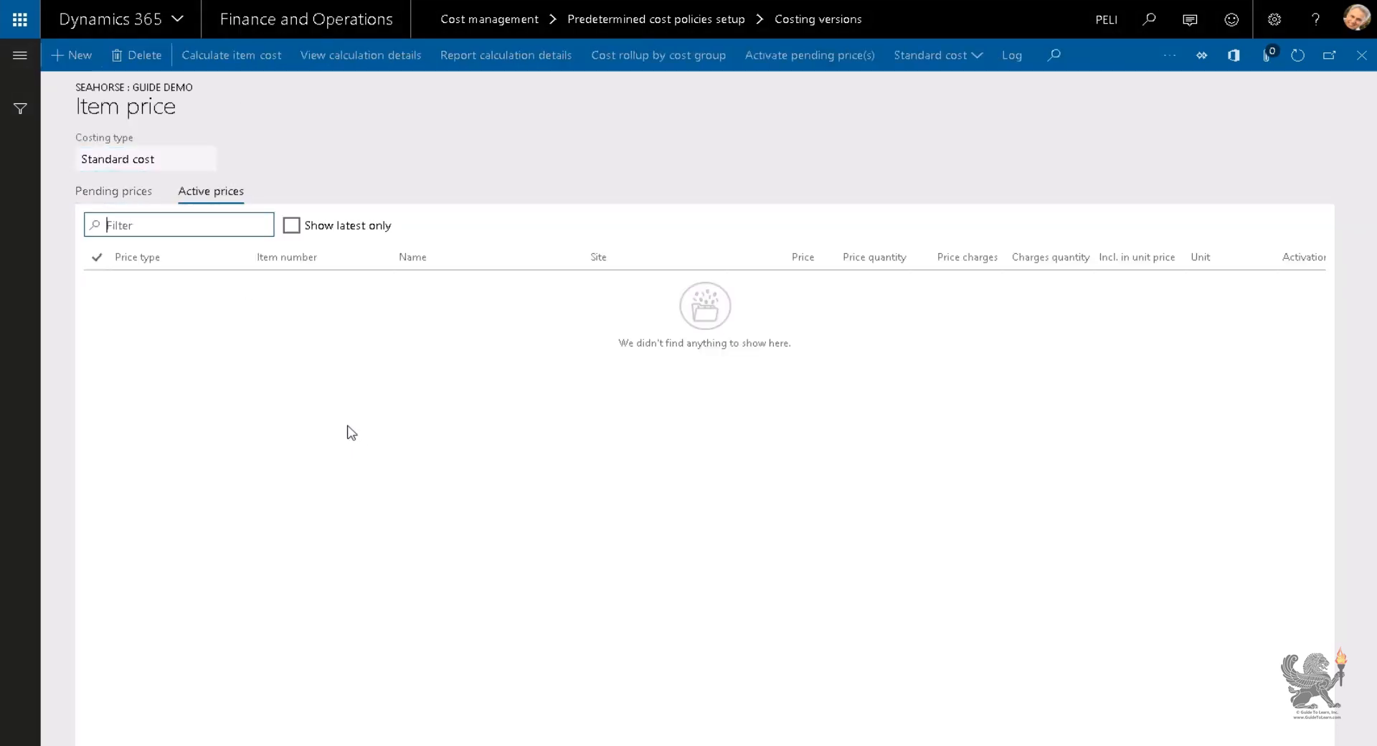
left_click(119, 190)
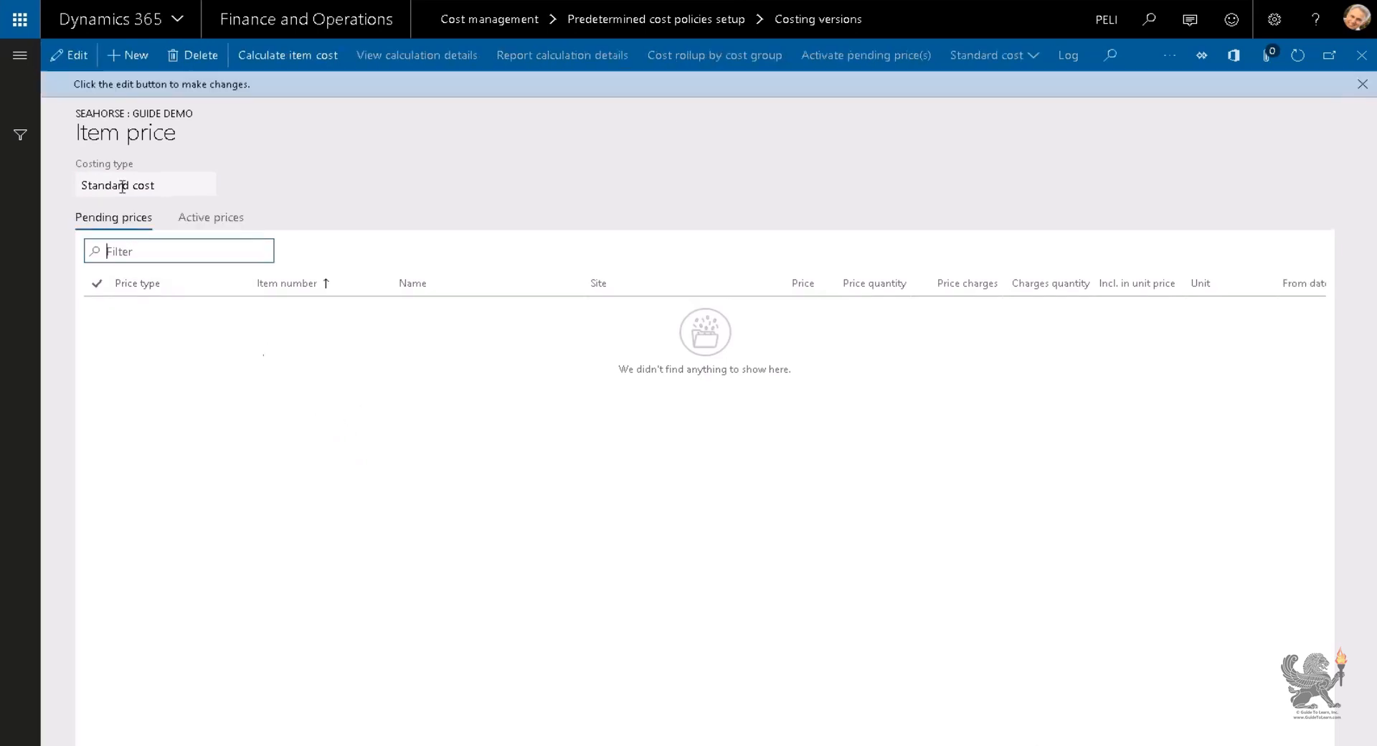
Step: Add a pending cost price of 0.02 for item WaterBottle at site 1
left_click(130, 55)
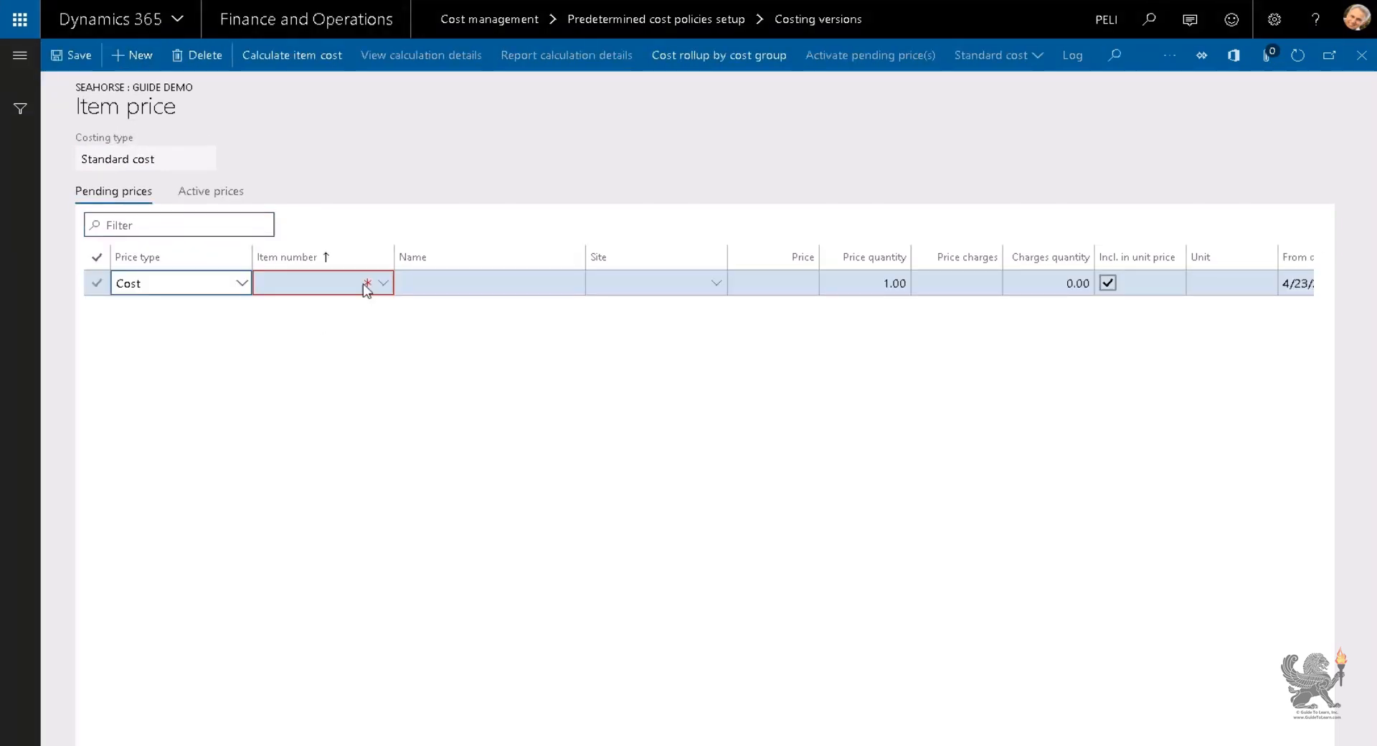
left_click(361, 287)
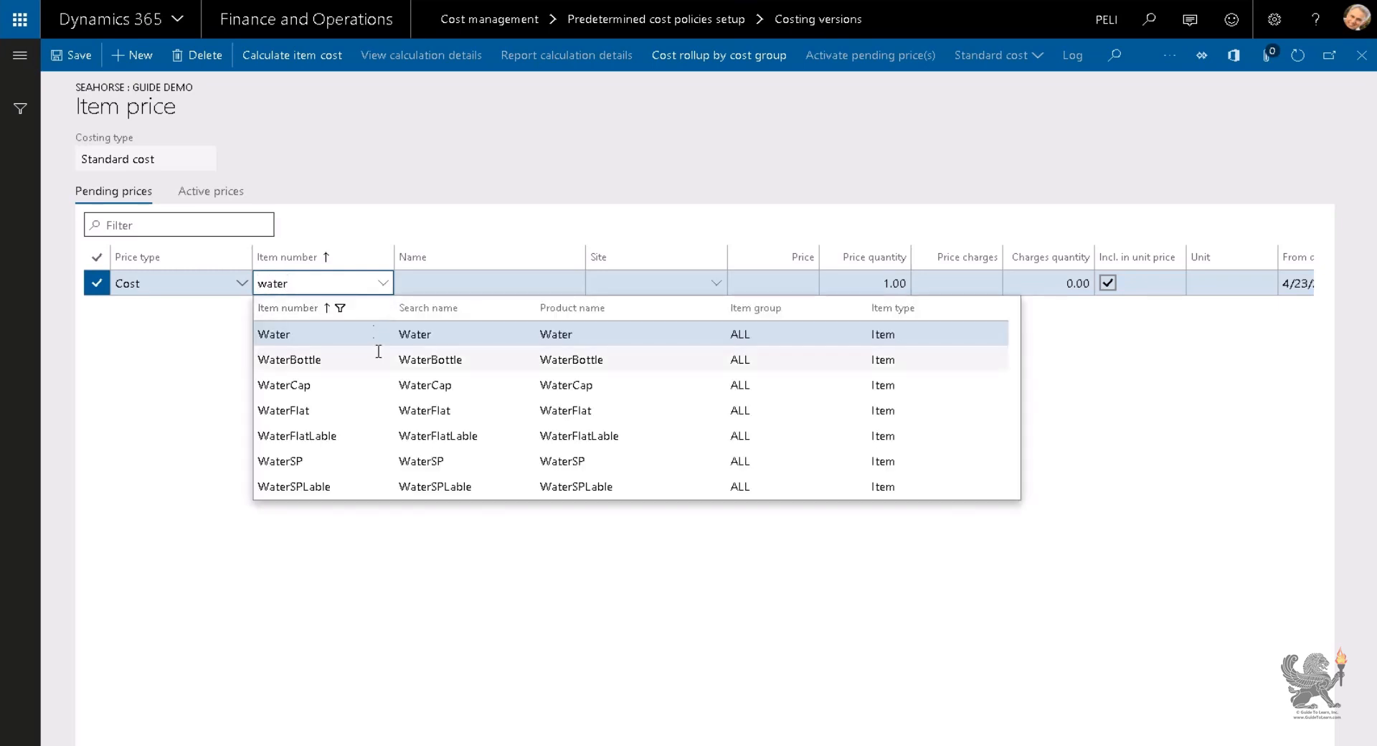
left_click(378, 359)
key("Tab")
key("Tab")
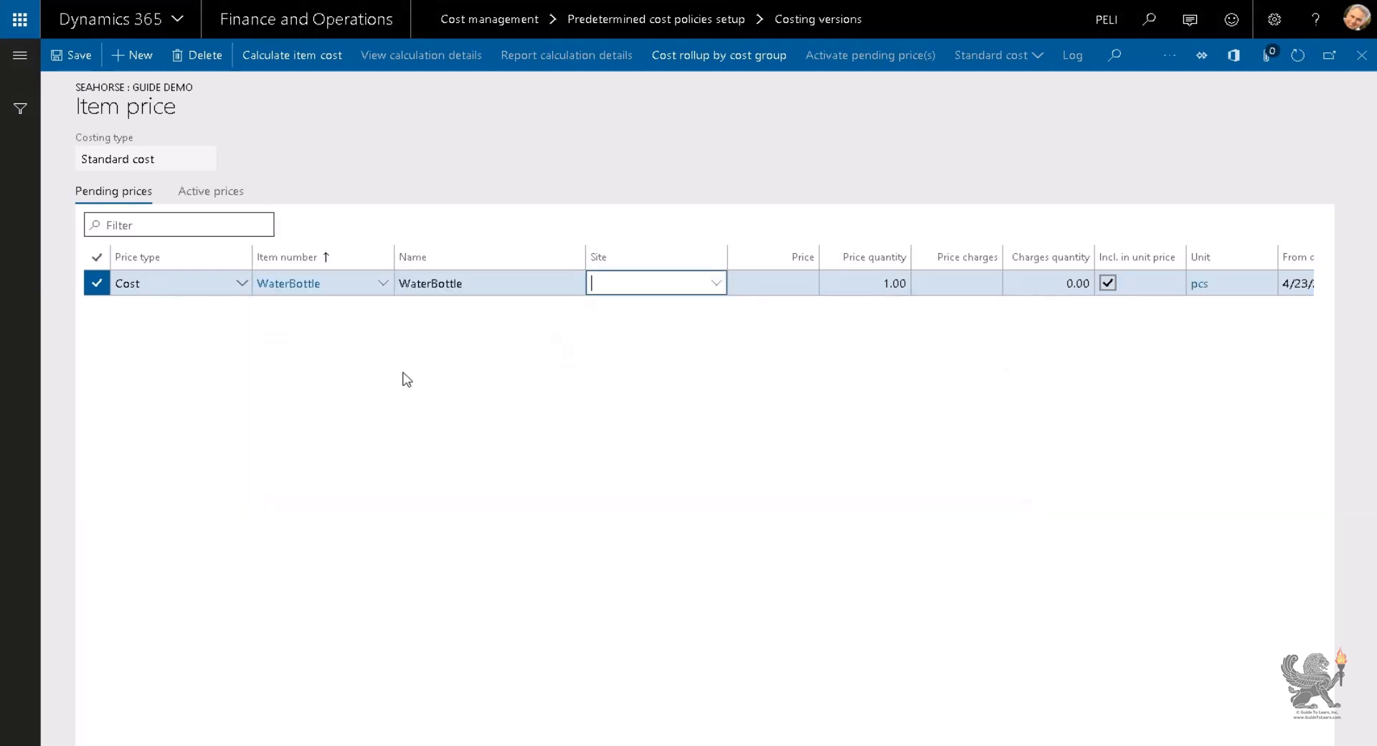
type("1")
key("Tab")
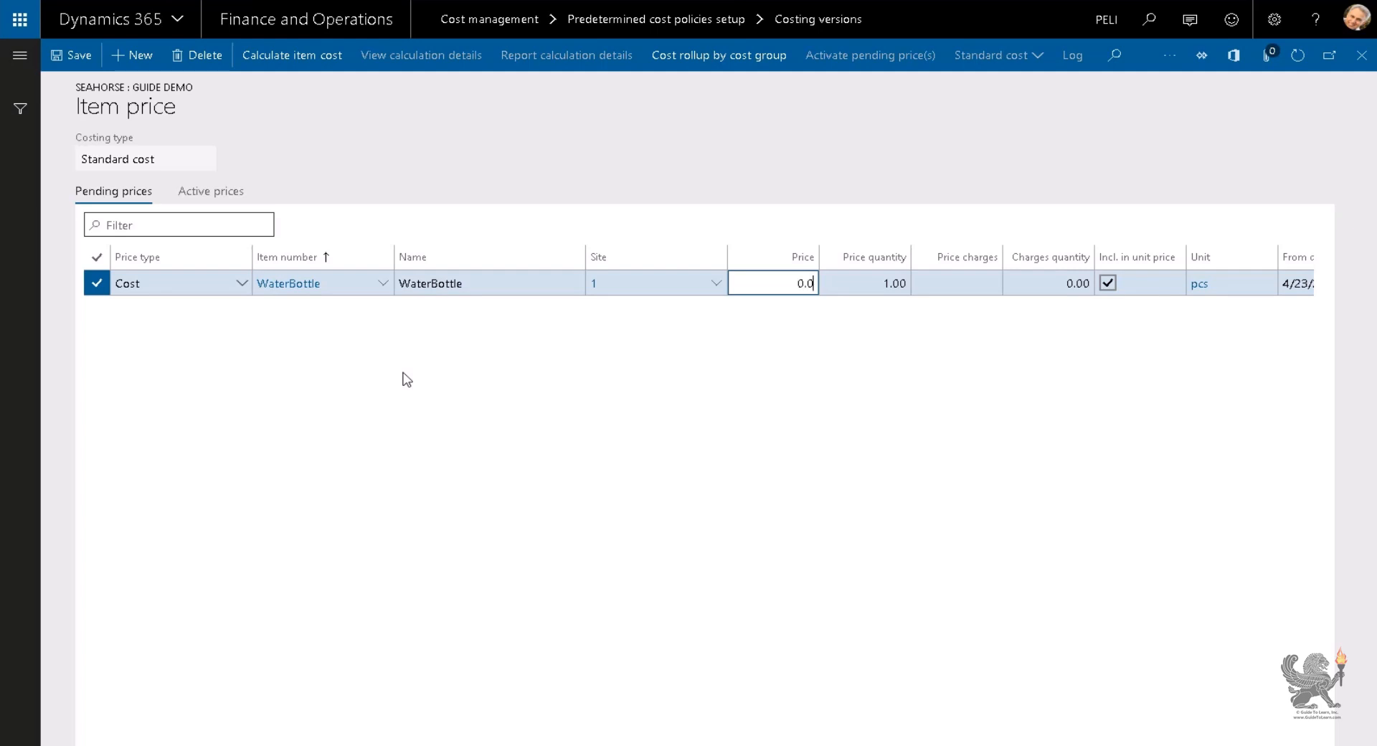
key("Tab")
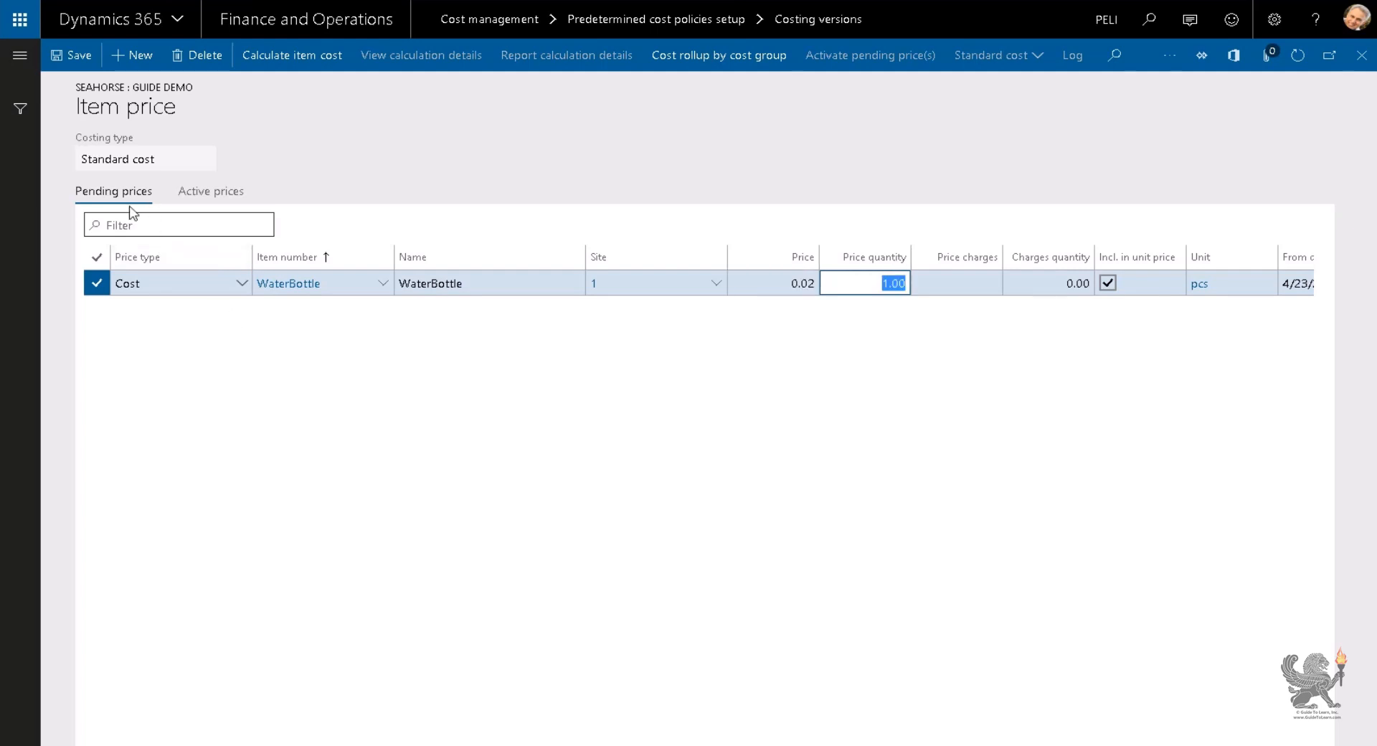
Step: Add a pending cost price of 0.06 for item WaterCap at site 1 and start another price line
key("alt+n")
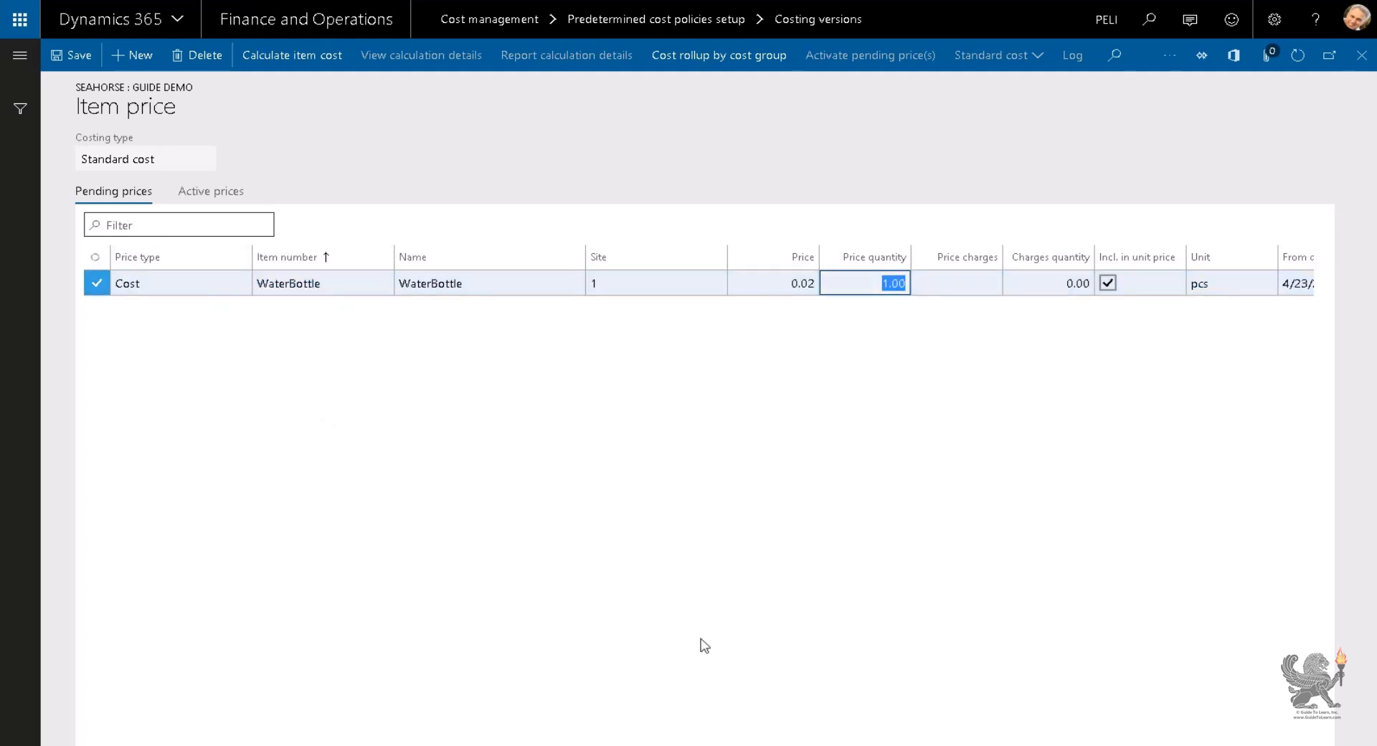
left_click(322, 308)
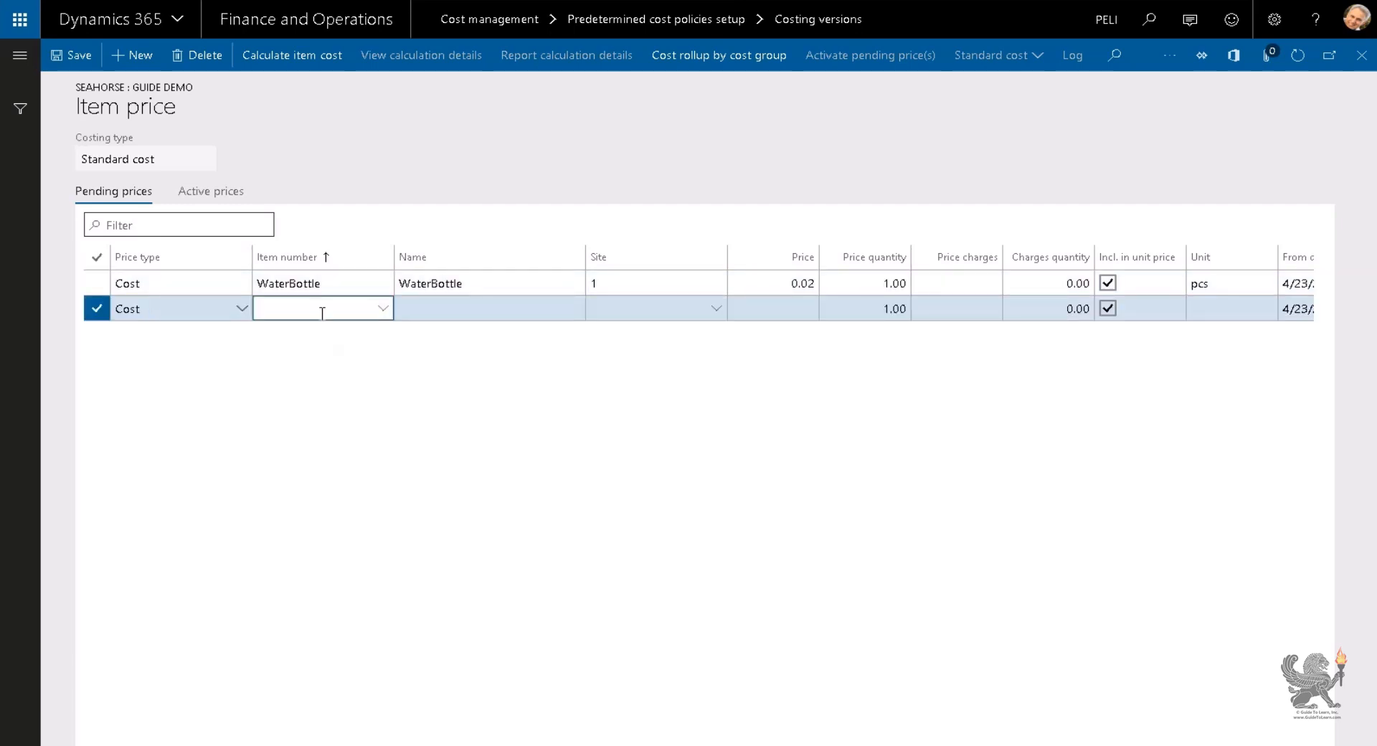
type("watercap")
key("Tab")
key("Tab")
key("Tab")
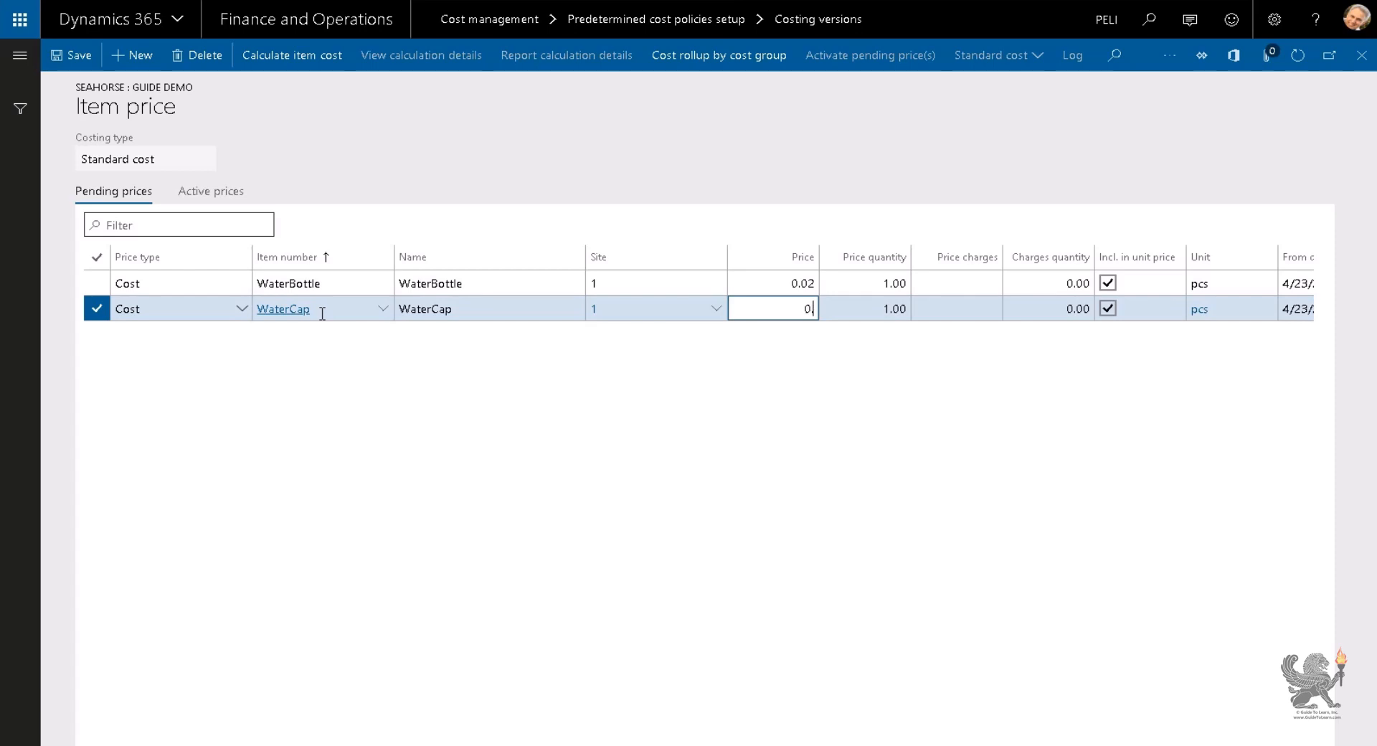
key("Tab")
key("alt+n")
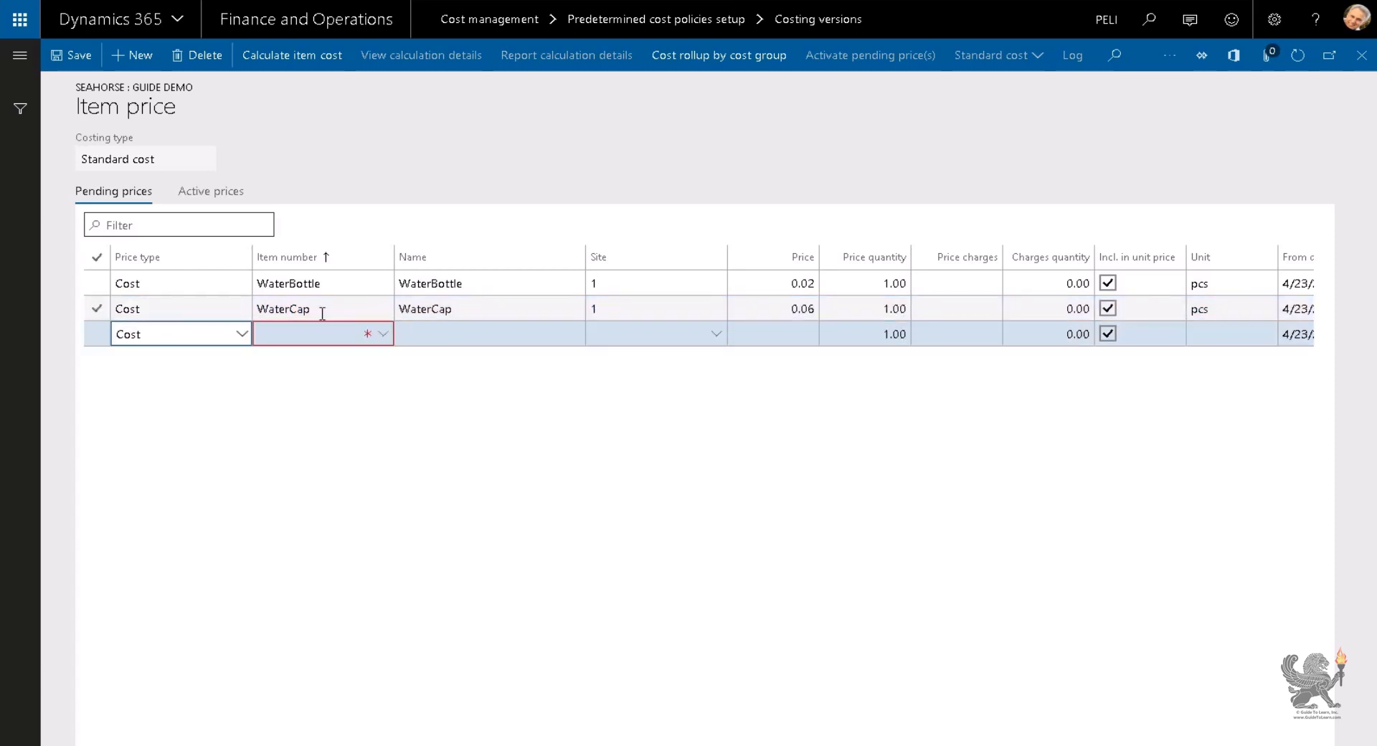
Step: Add a pending cost price of 0.03 for item WaterFlat at site 1
left_click(323, 336)
type("waterf")
key("Tab")
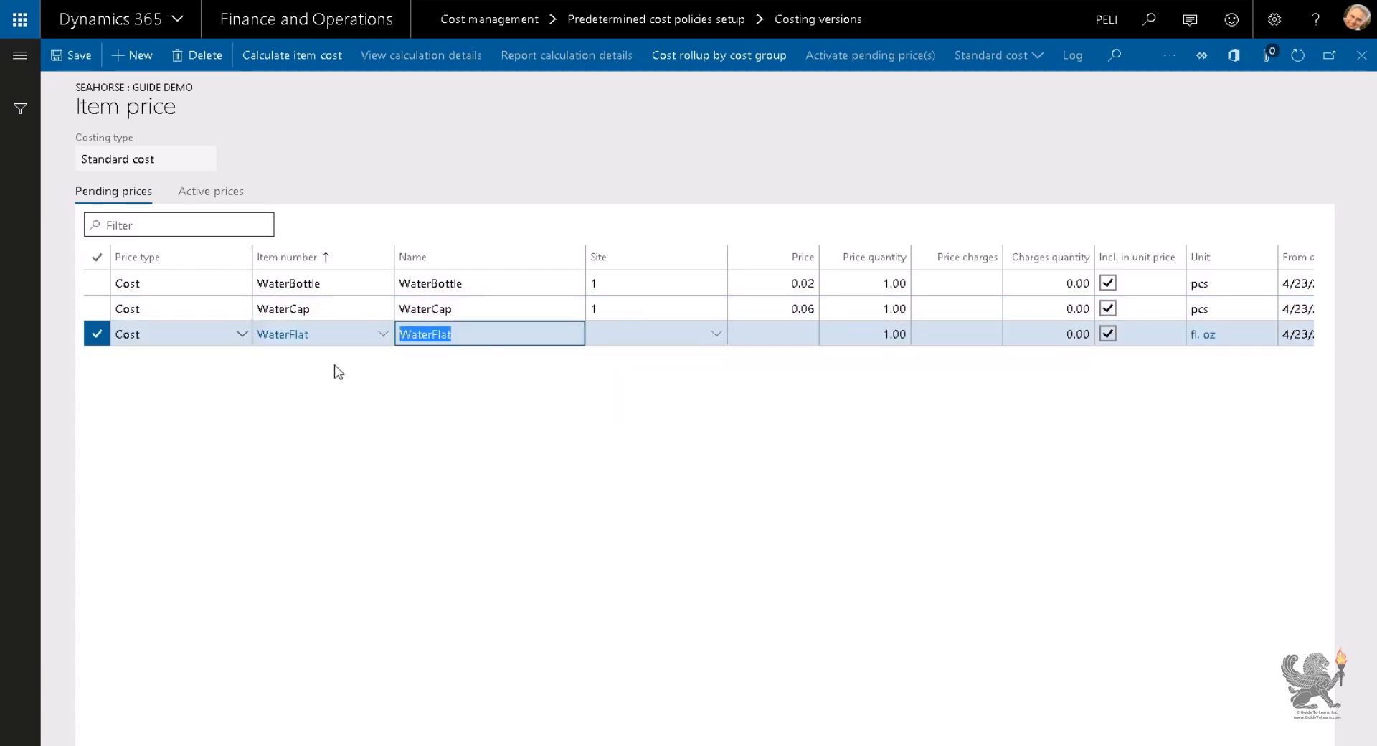
key("Tab")
key("Tab")
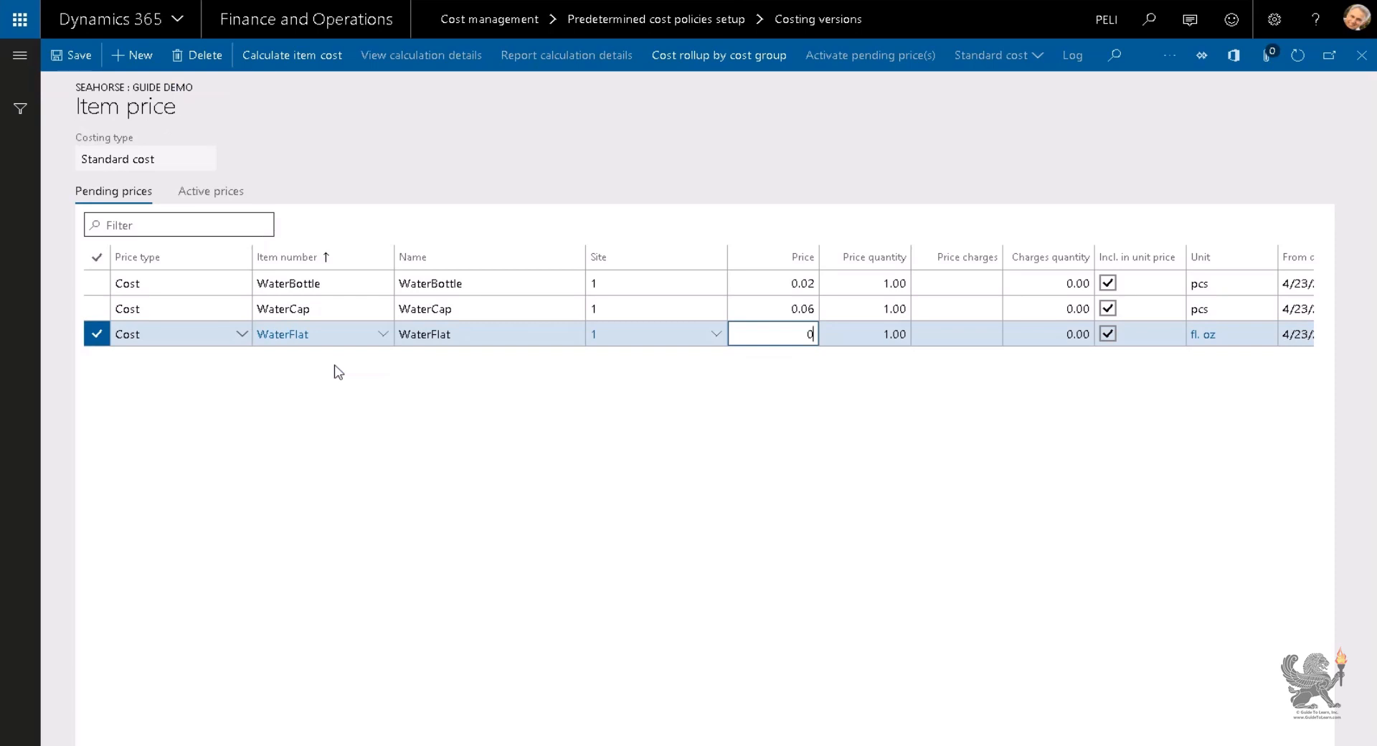
type("0.03")
key("Tab")
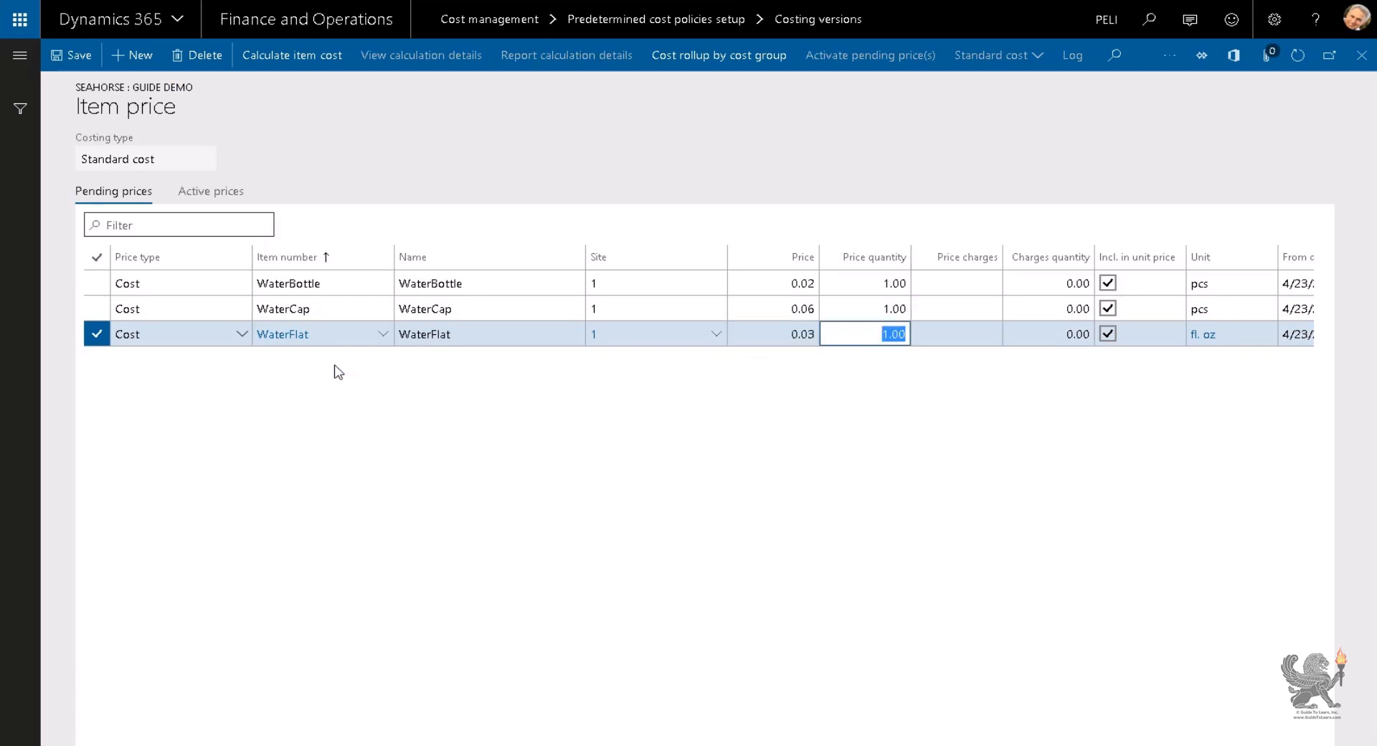
Step: Add a new price line for item WaterSP with a pending cost price of 0.08 at site 1
key("alt+n")
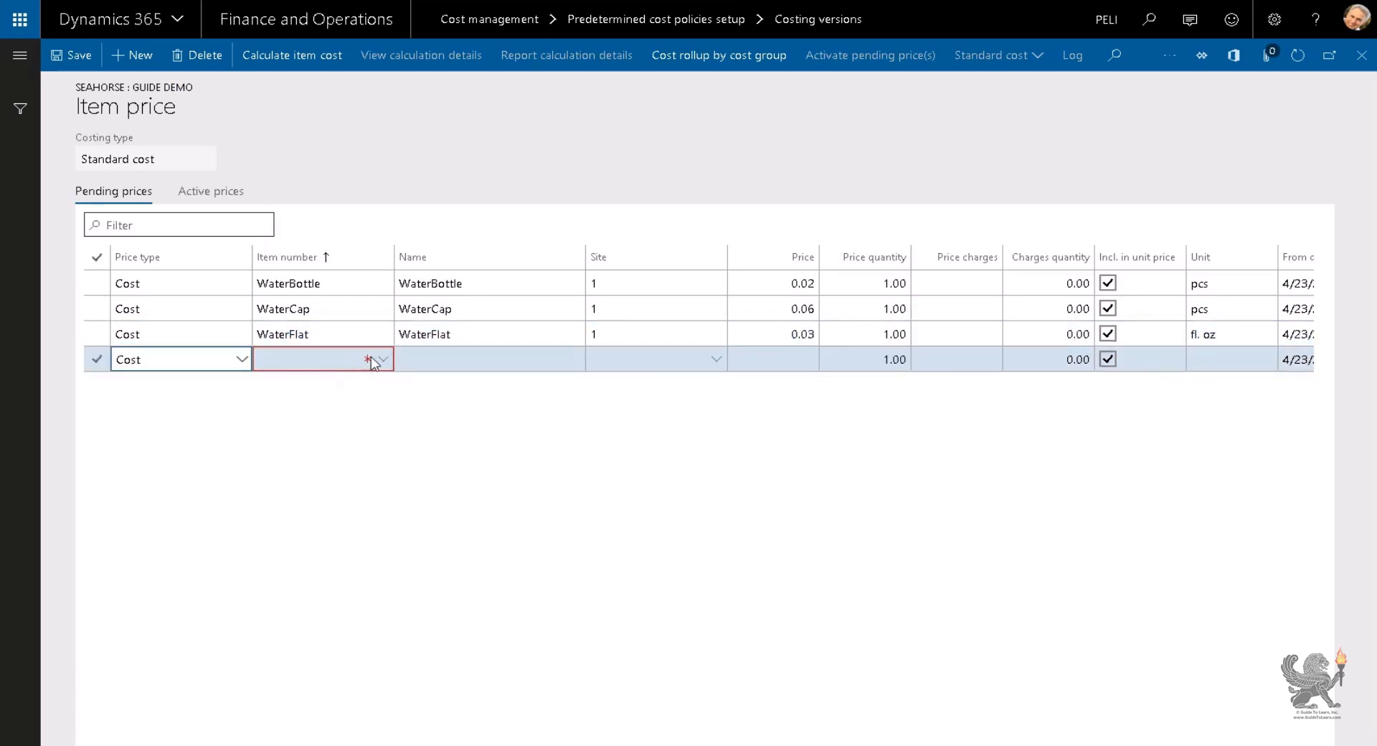
left_click(352, 358)
type("wa")
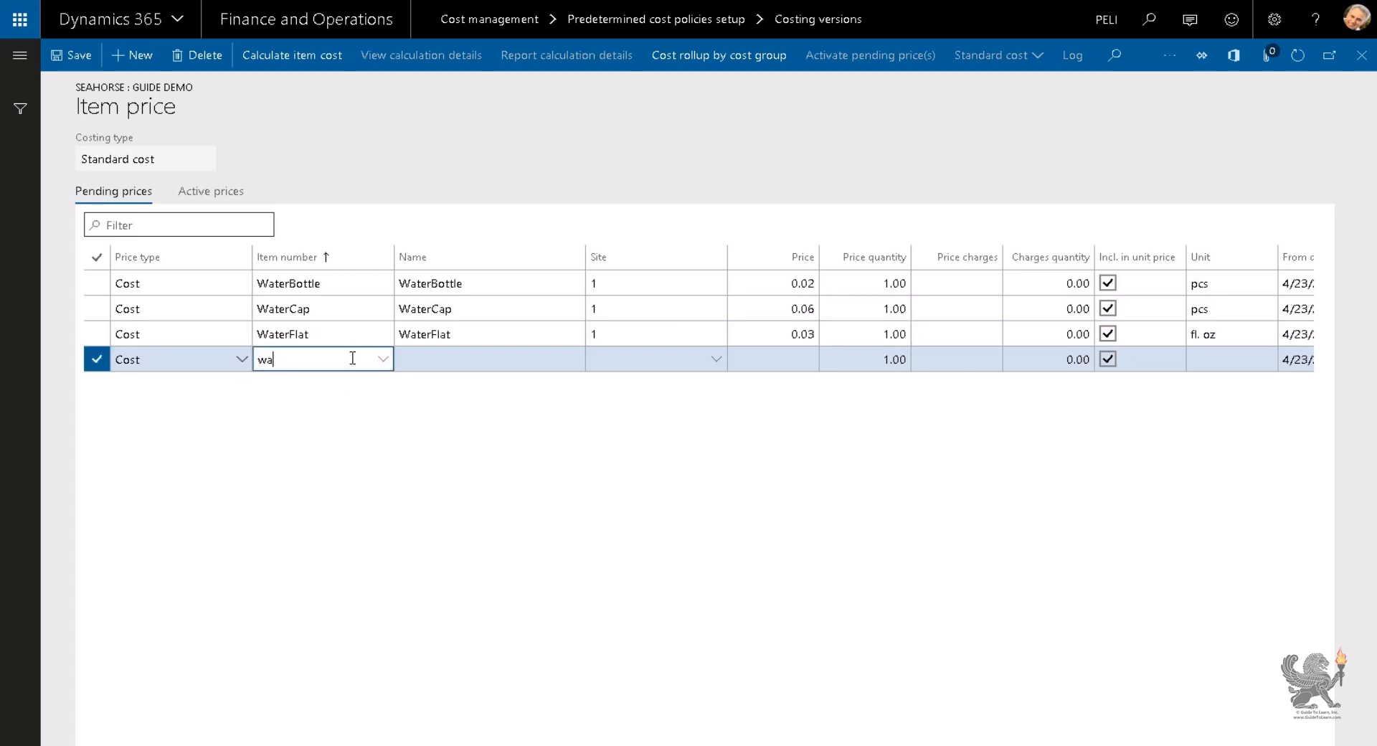
type("tersp")
key("Tab")
key("Tab")
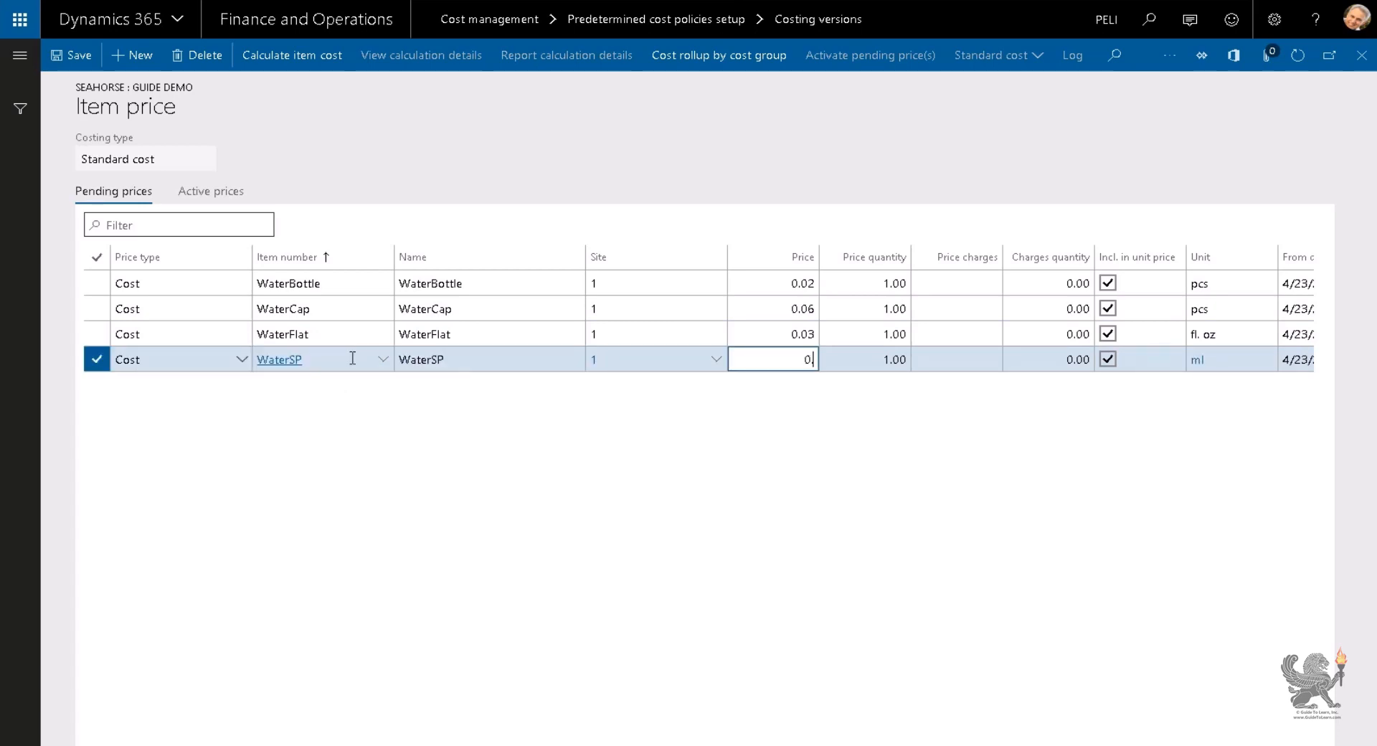
type("0.08")
key("Tab")
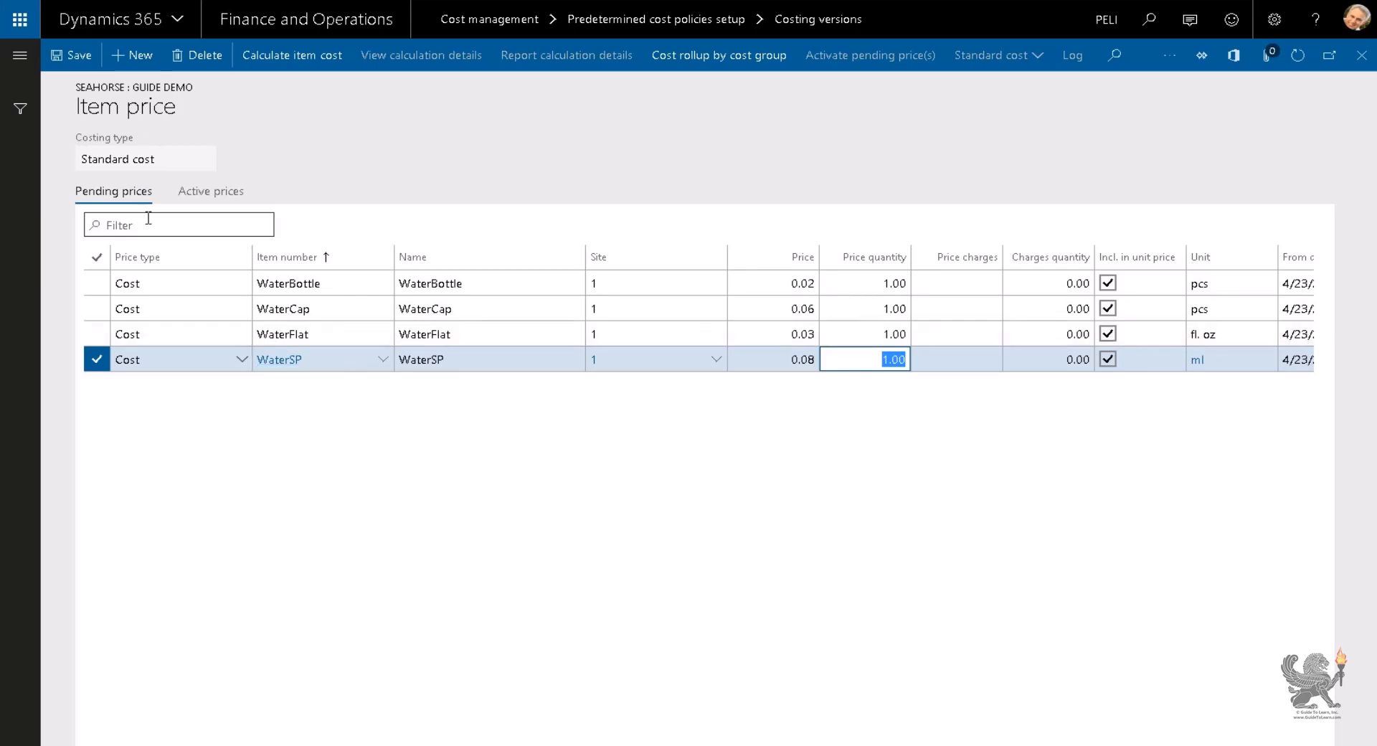
Step: Add a new price line for item WaterFlatLable with a pending cost price of 0.01 at site 1
key("Down")
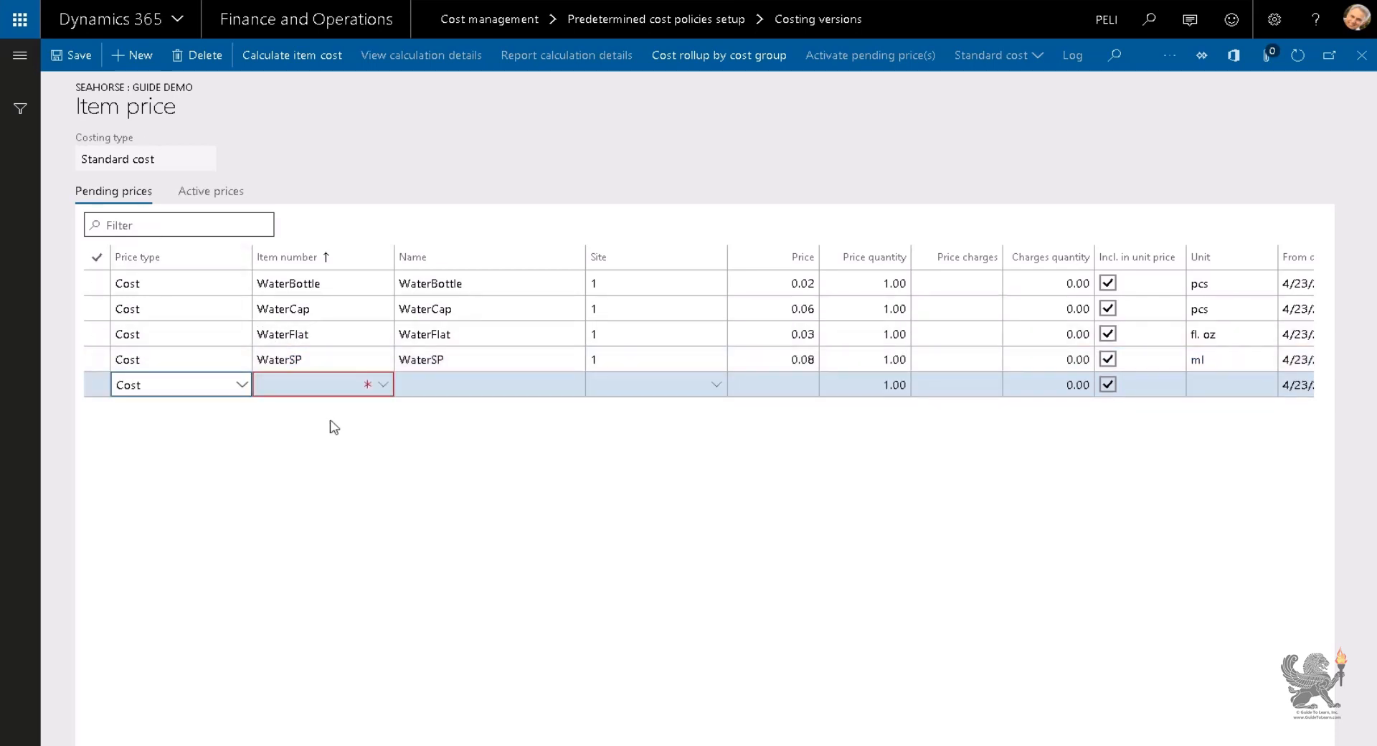
left_click(388, 389)
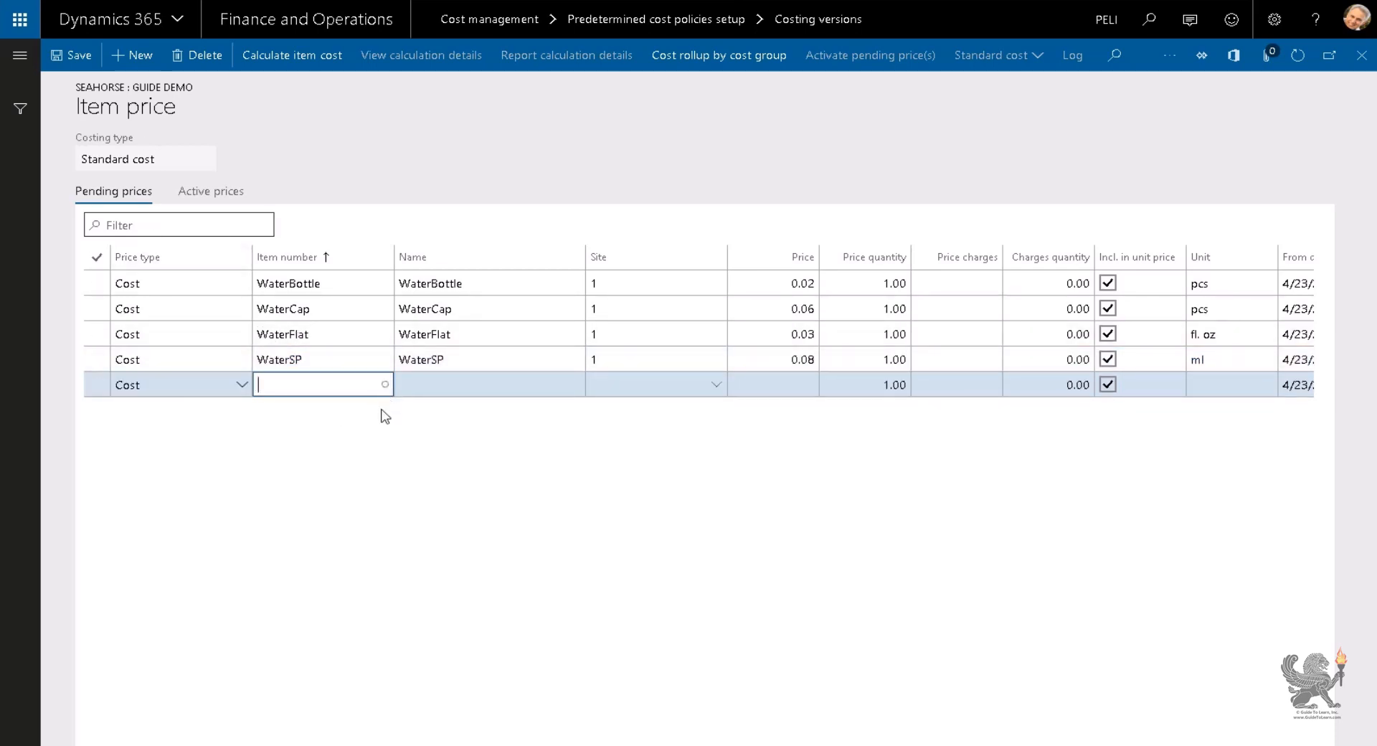
scroll(399, 495, "down", 3)
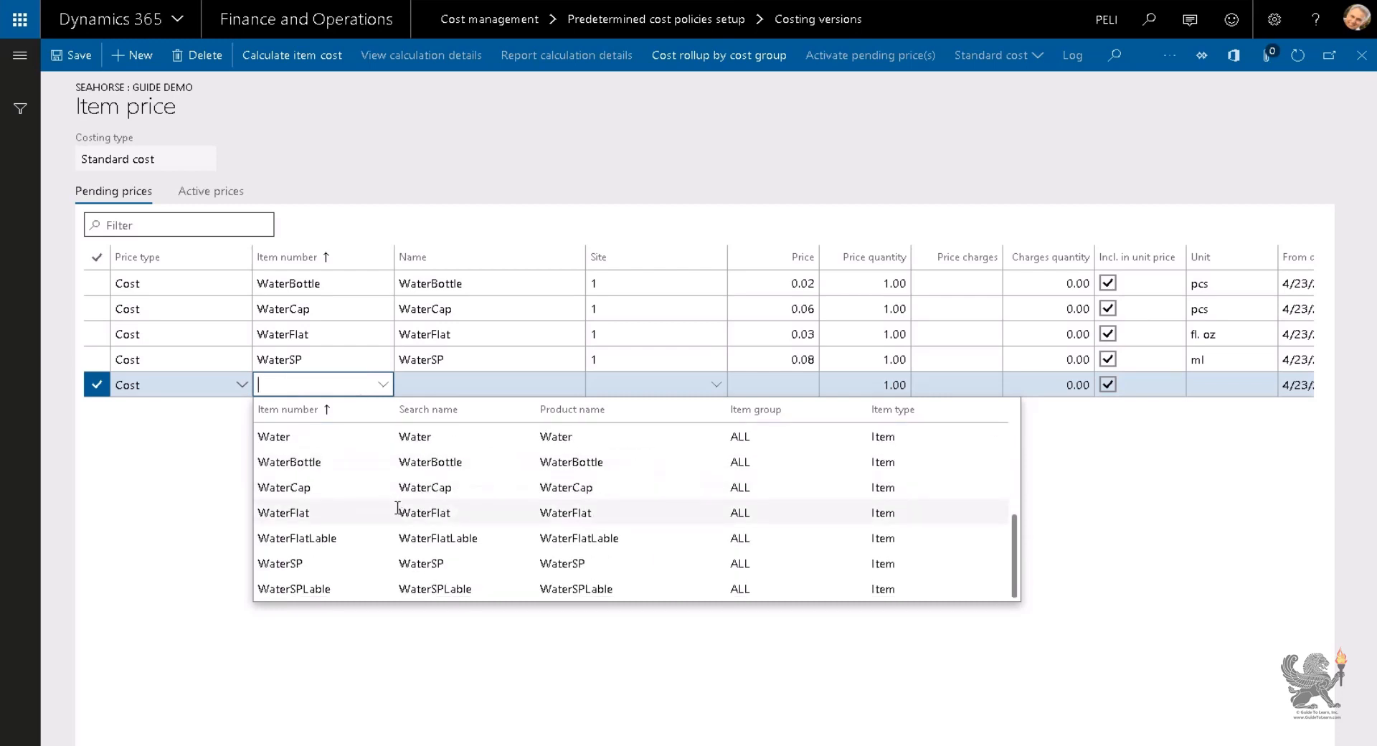
left_click(388, 543)
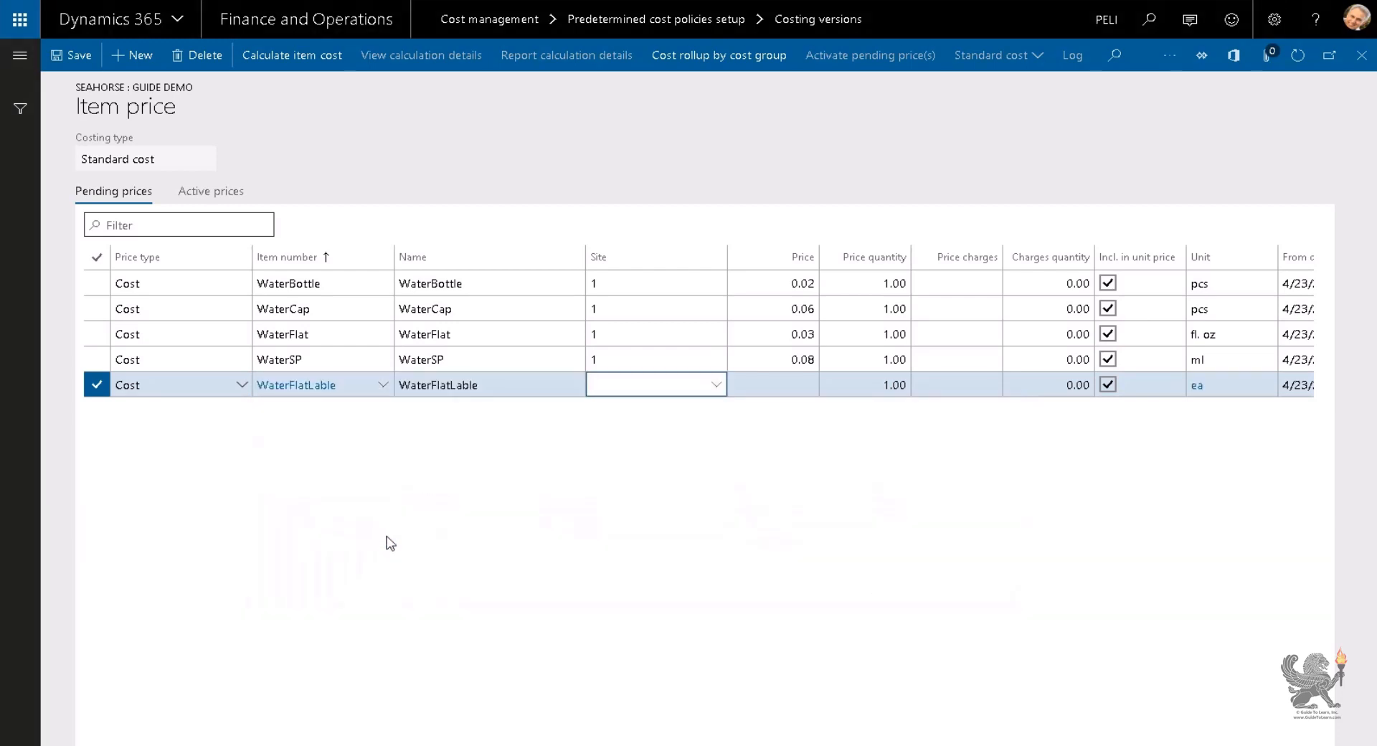
type("1")
key("Tab")
type("0.01")
key("Tab")
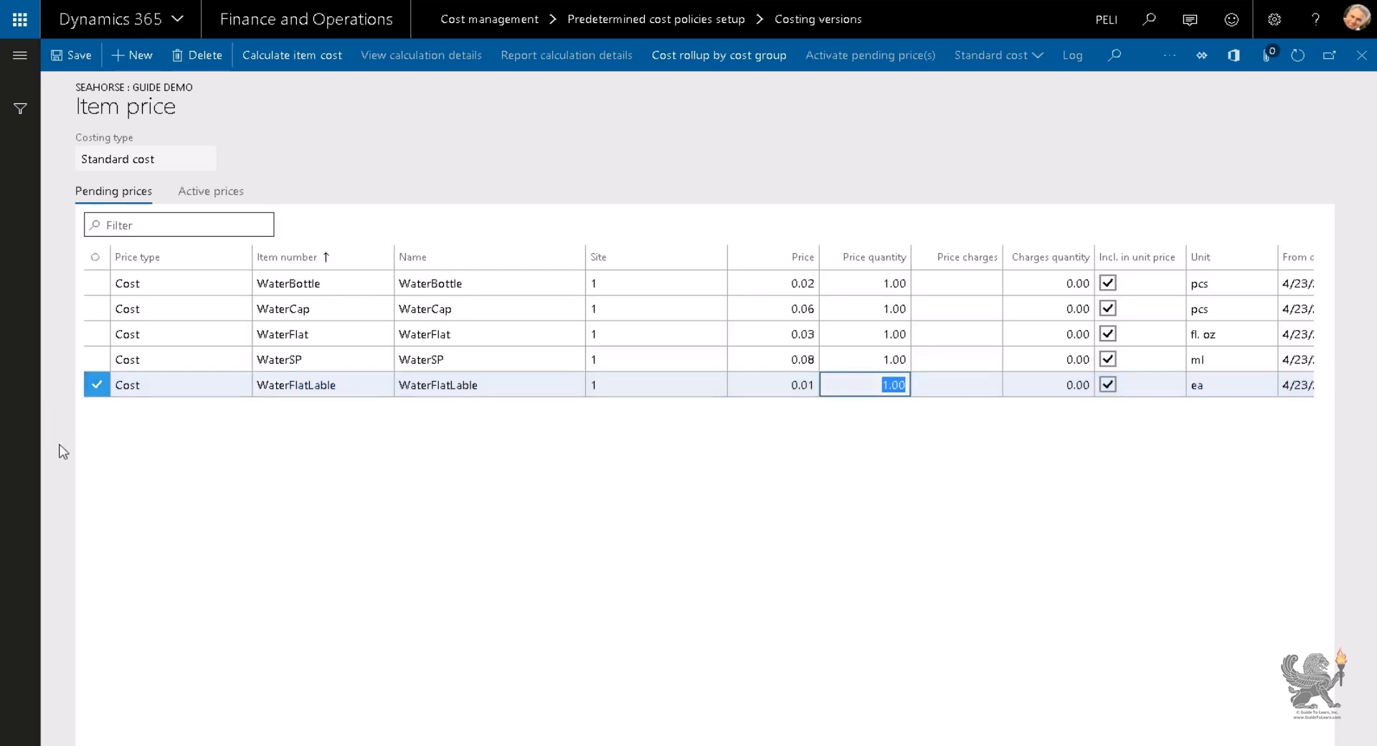
Step: Add a new price line for item WaterSPLable with a pending cost price of 0.06 at site 1
key("alt+n")
type("WaterSPLable")
key("Tab")
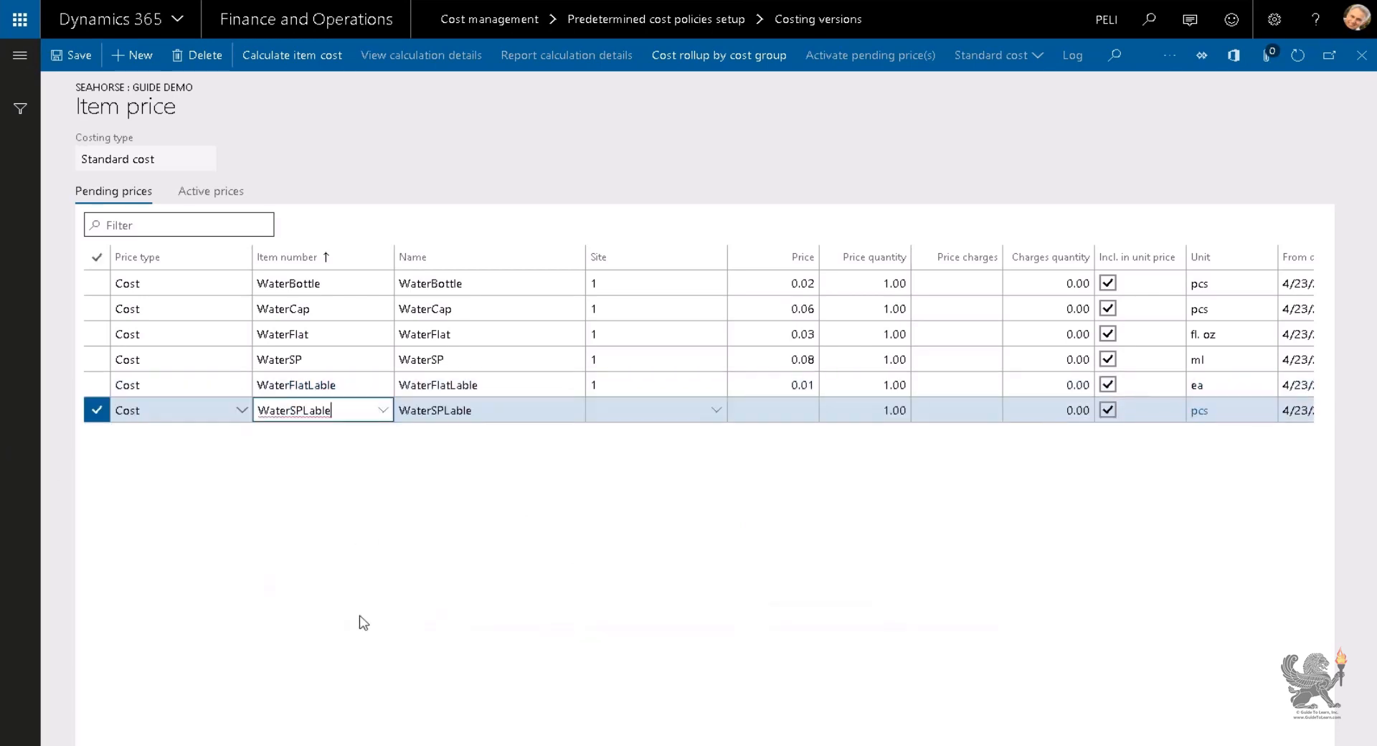
key("Tab")
type("1")
key("Tab")
type("0.06")
key("Tab")
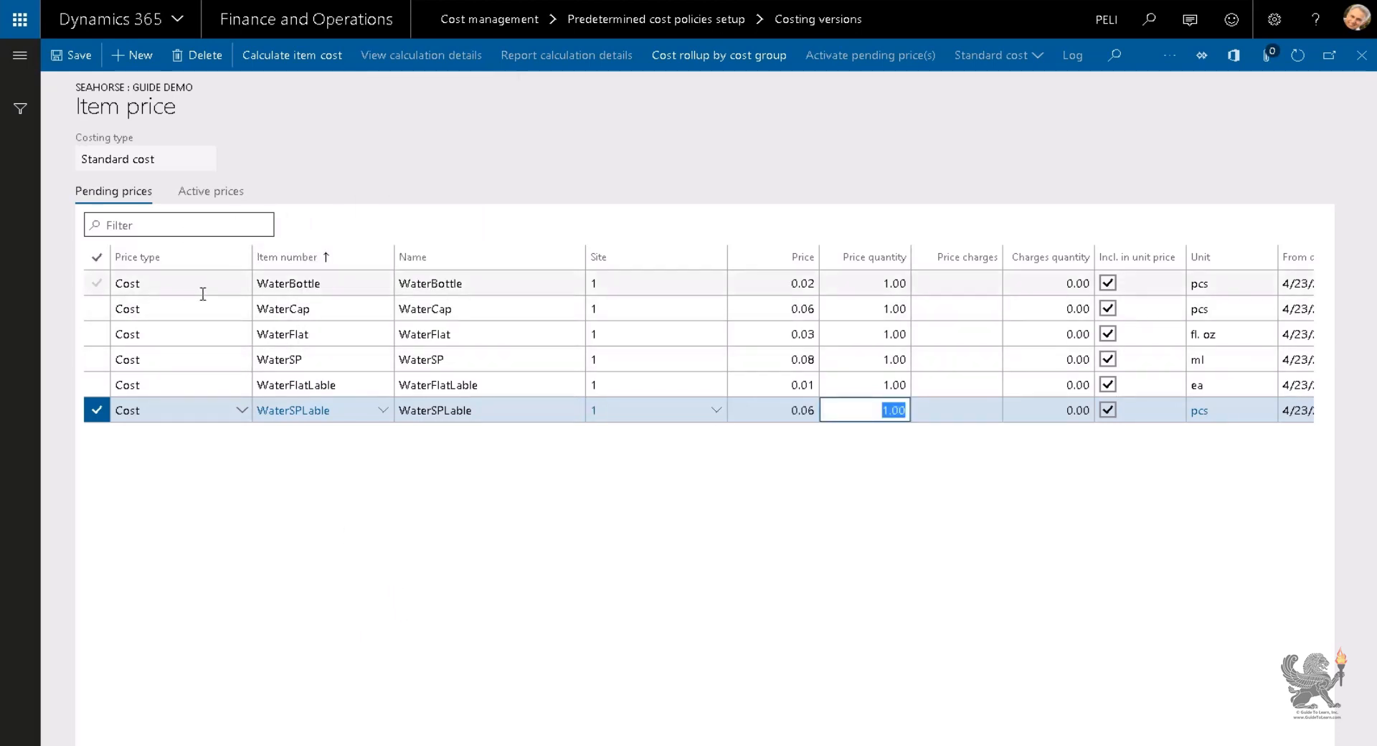
Step: Activate all pending item prices together and check the active prices
left_click(97, 259)
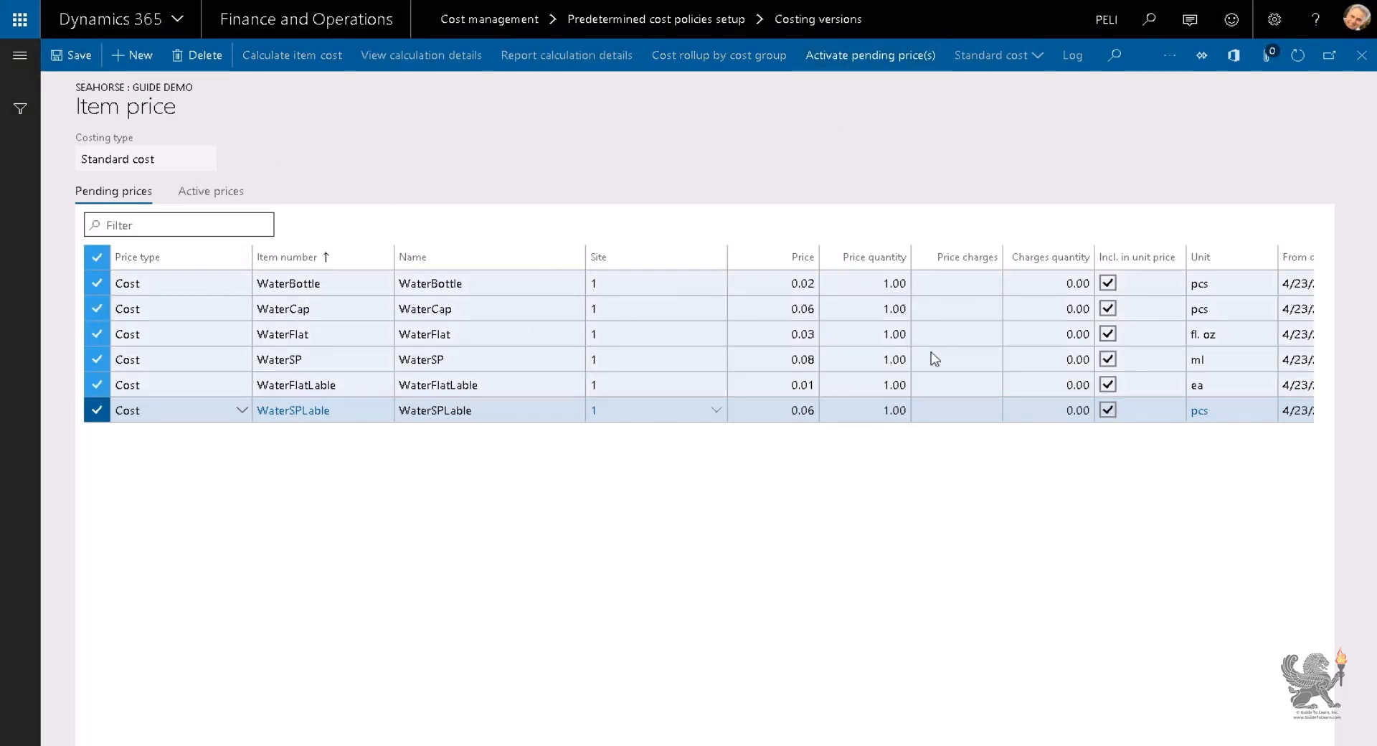
left_click(224, 194)
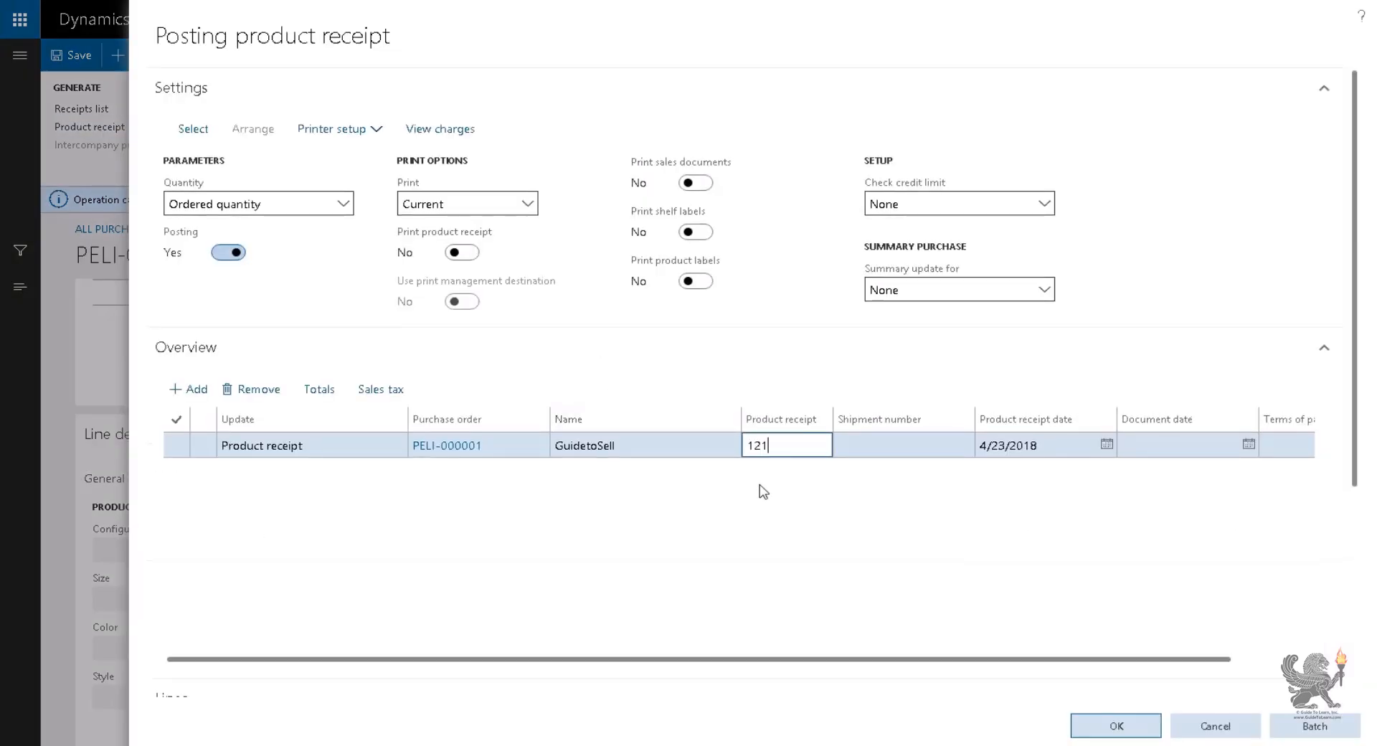
Step: Try to post the purchase order's product receipt for the ordered quantity and examine the posting message details
left_click(1111, 731)
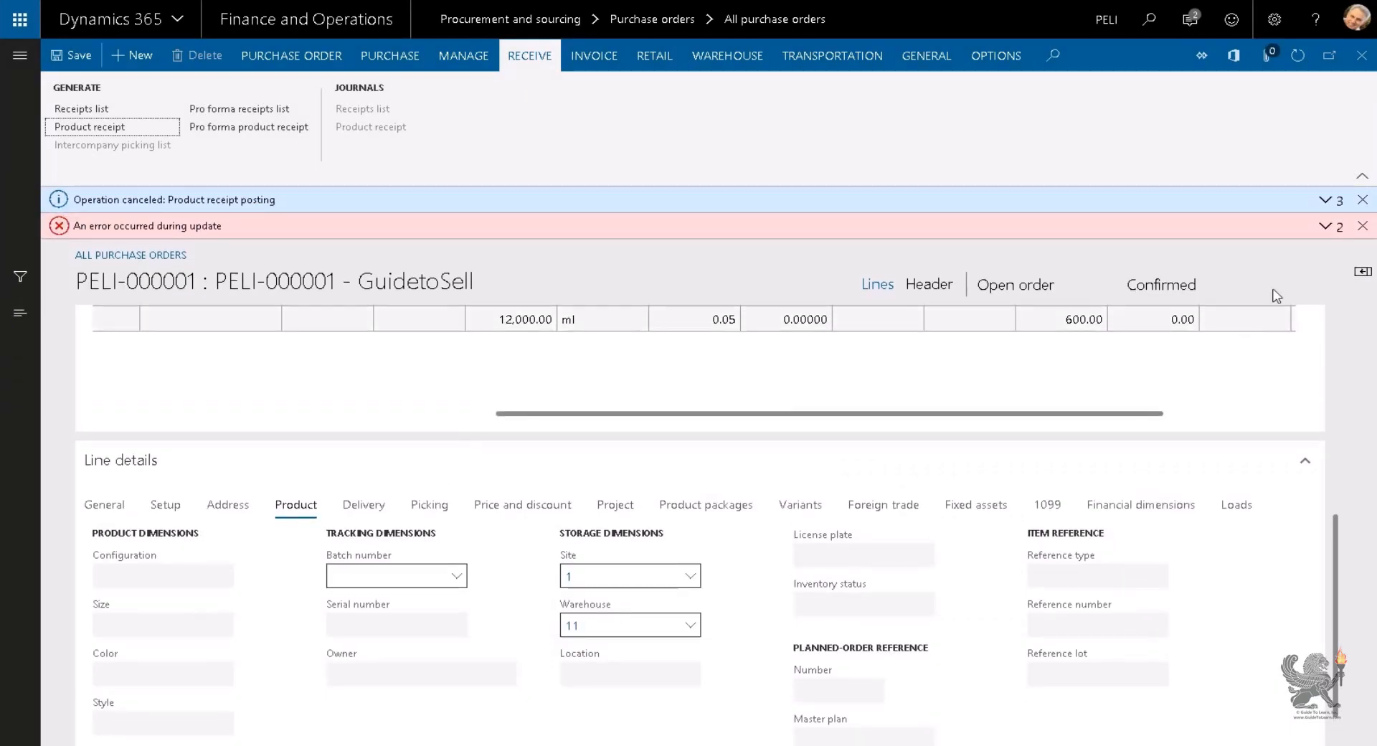
left_click(1326, 226)
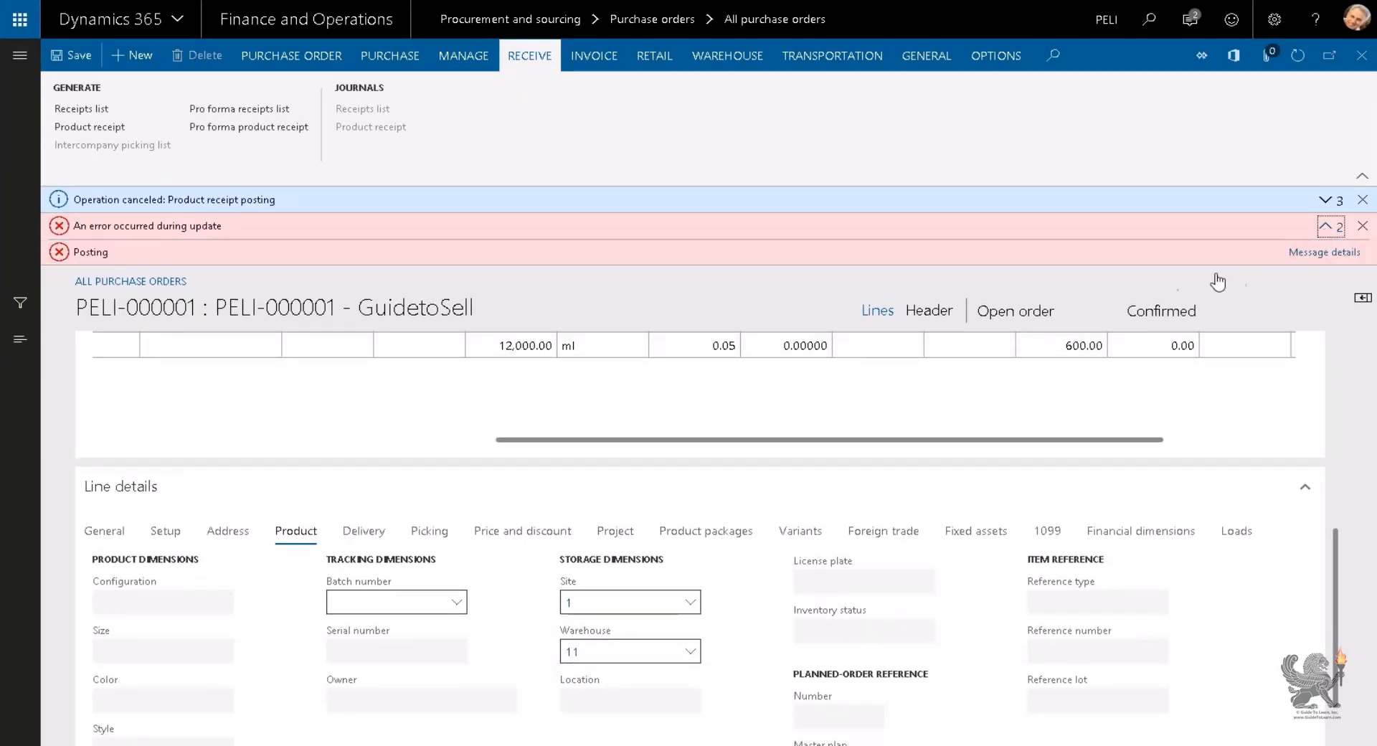
left_click(1327, 252)
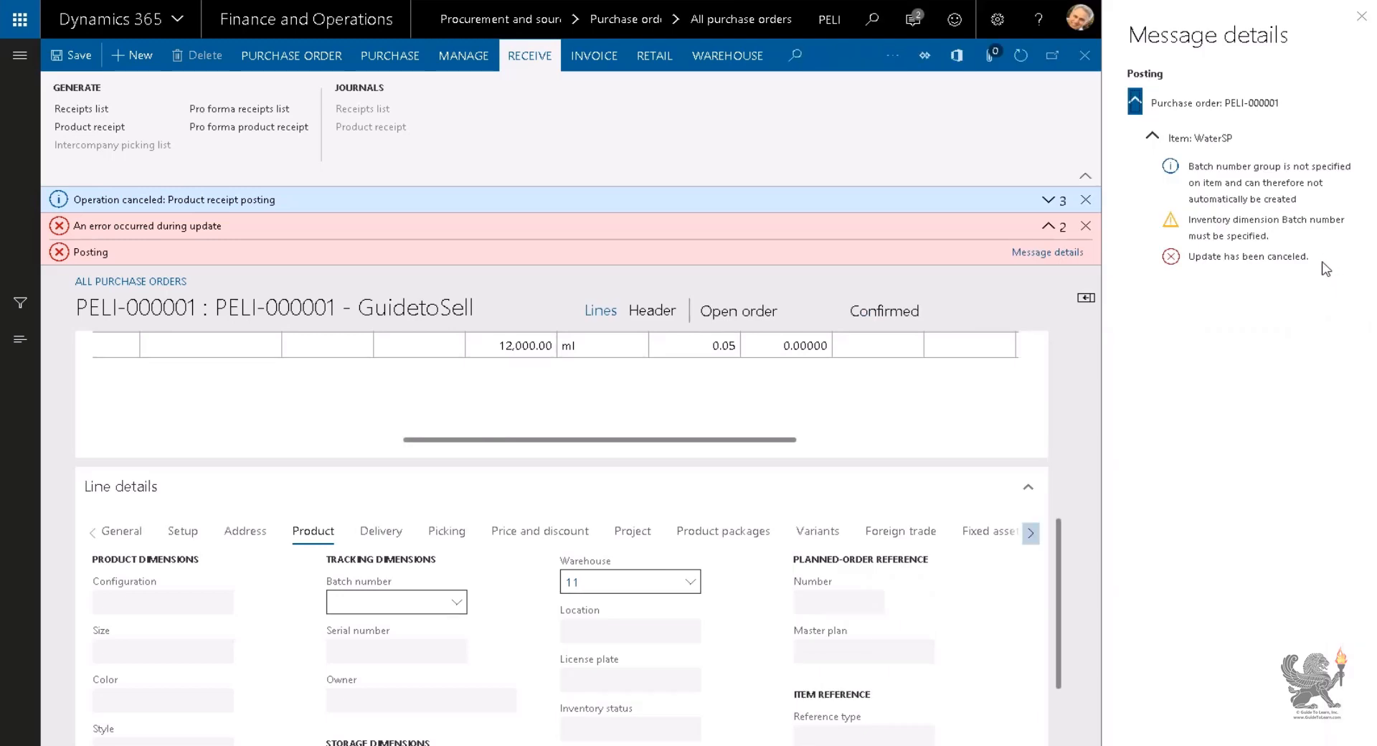
left_click_drag(1203, 220, 1330, 244)
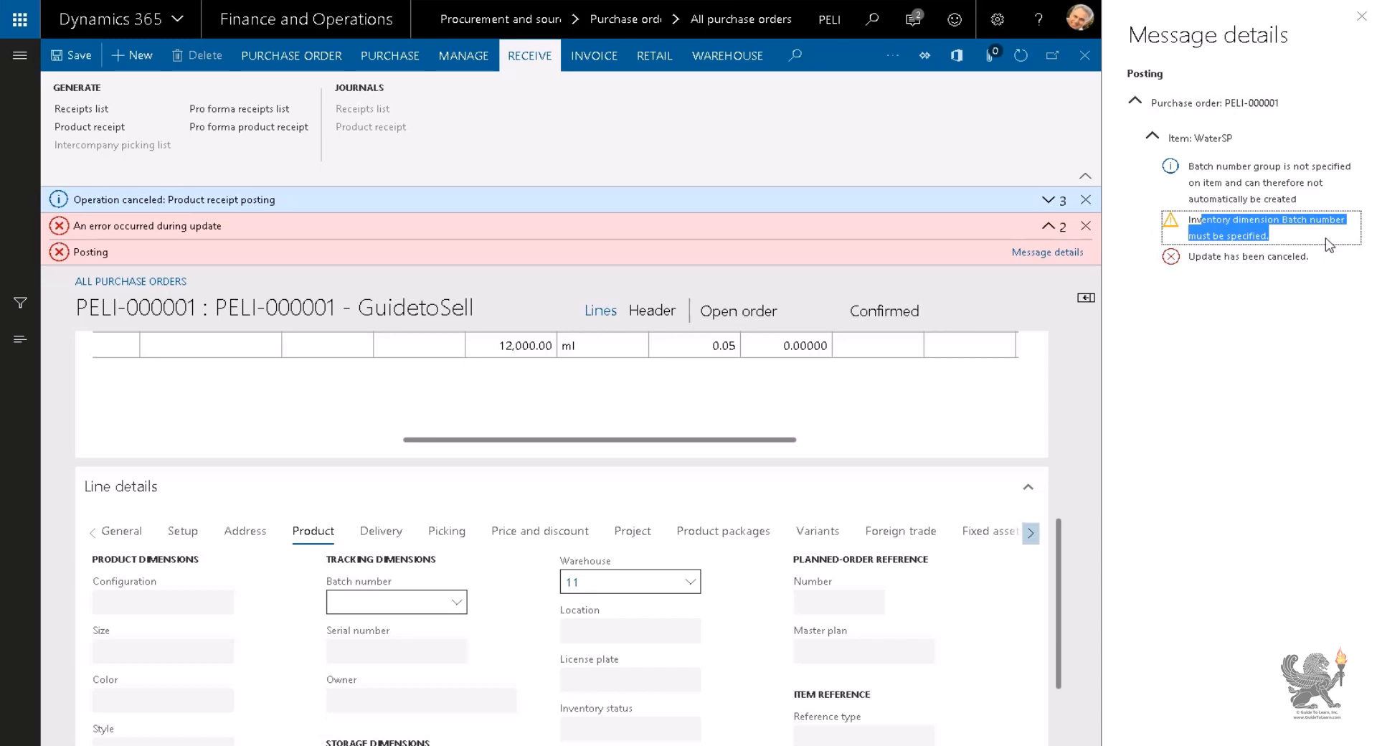
left_click(1361, 17)
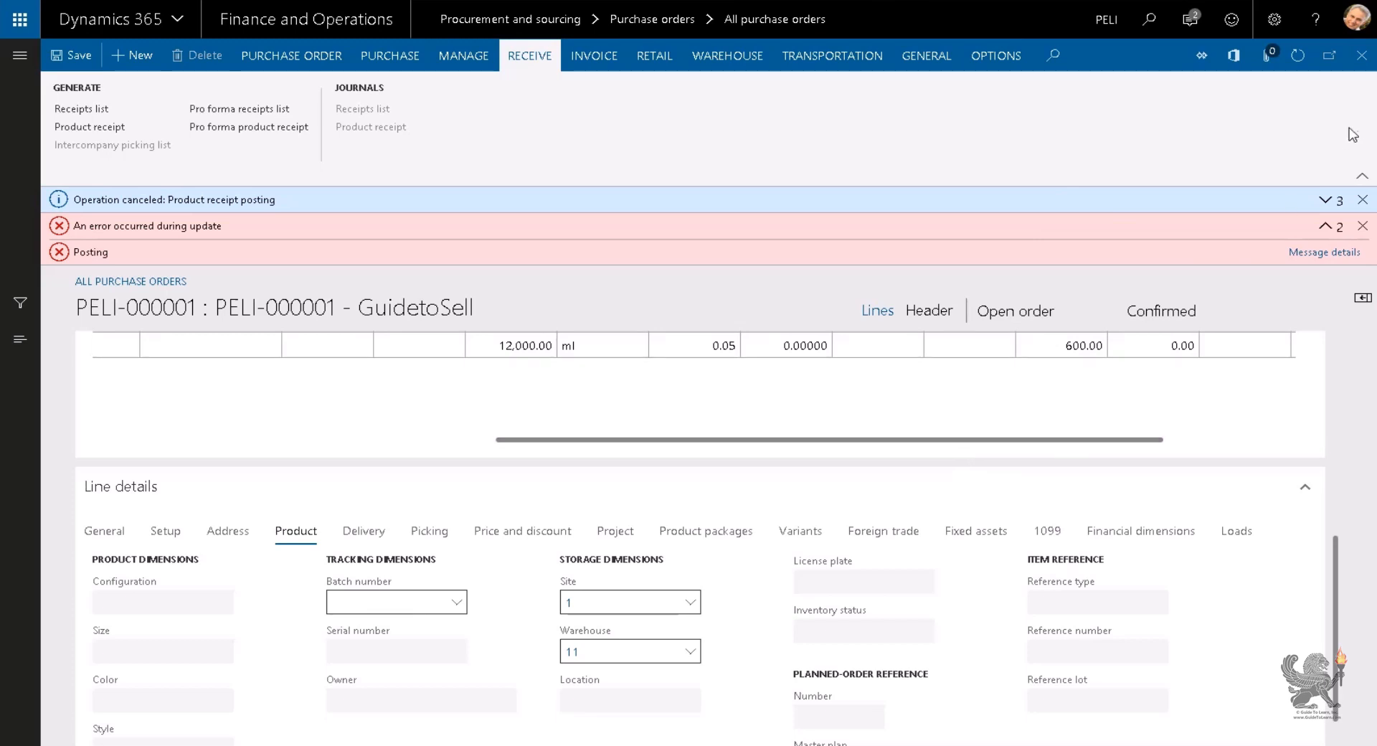
left_click(1325, 252)
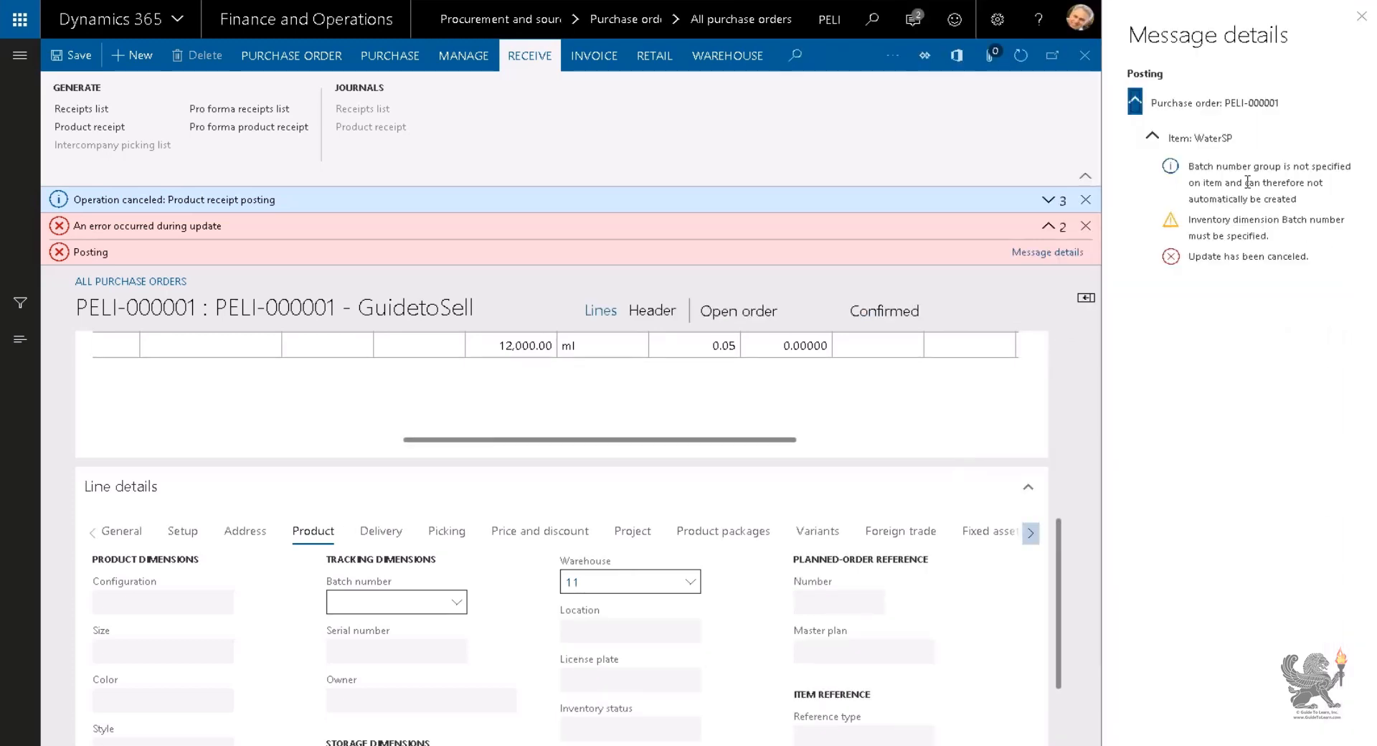
double_click(1222, 140)
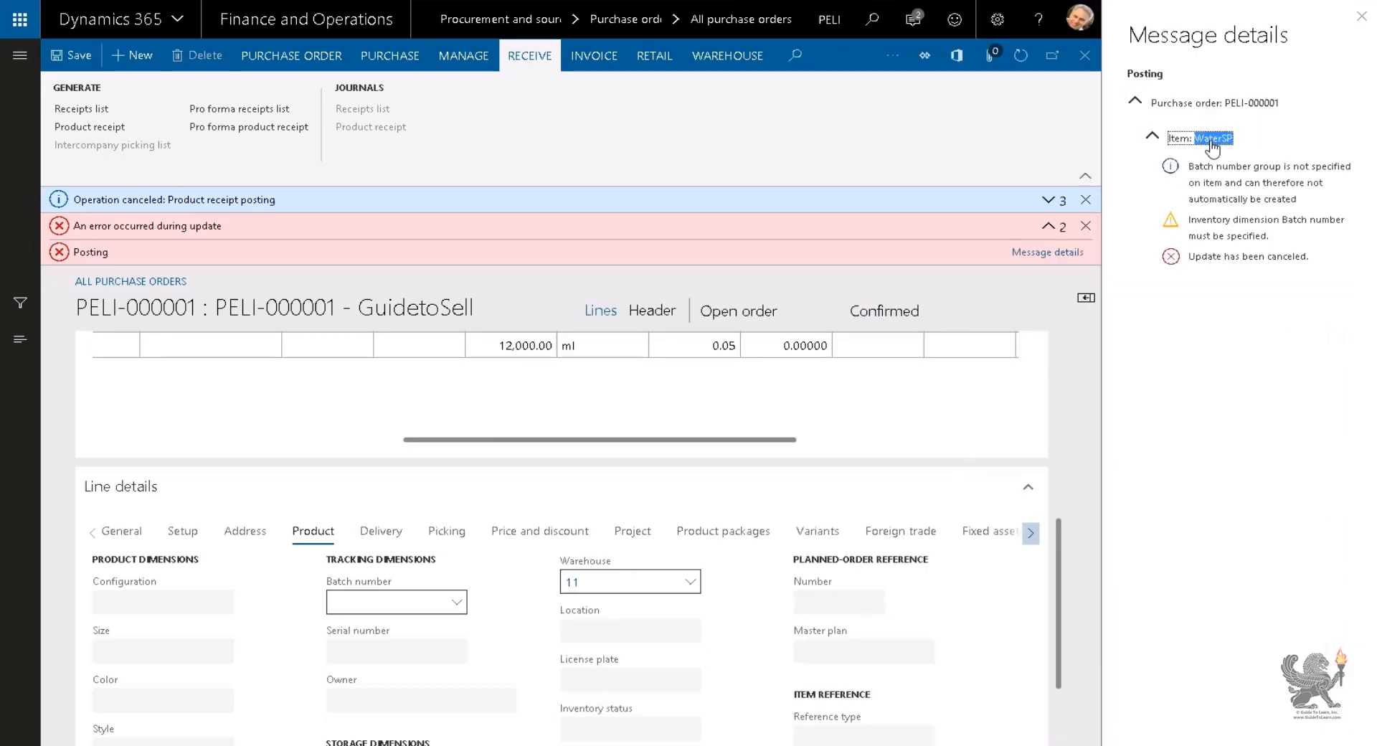
left_click(1360, 17)
Step: Dismiss the purchase order's messages and open the released product details of WaterSP from its order line
left_click_drag(473, 450, 79, 415)
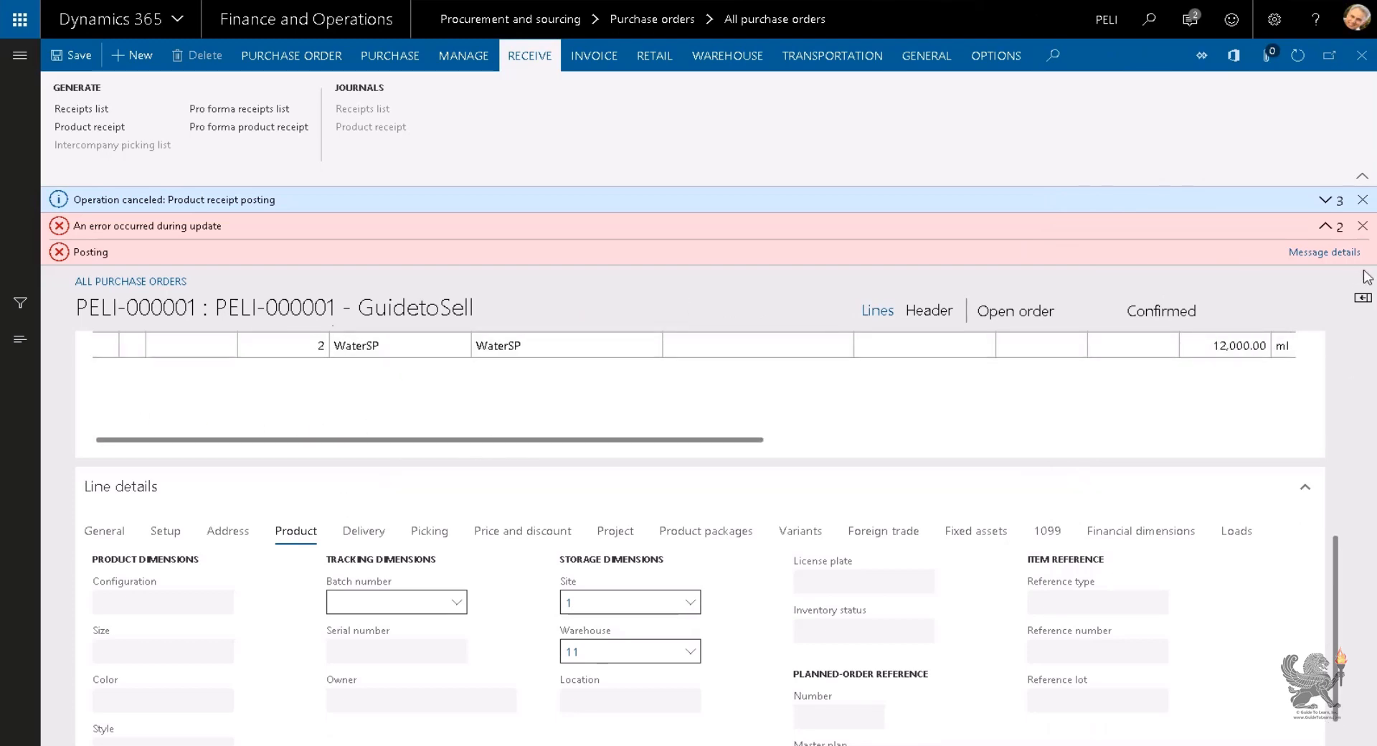
left_click(1362, 225)
left_click(1362, 200)
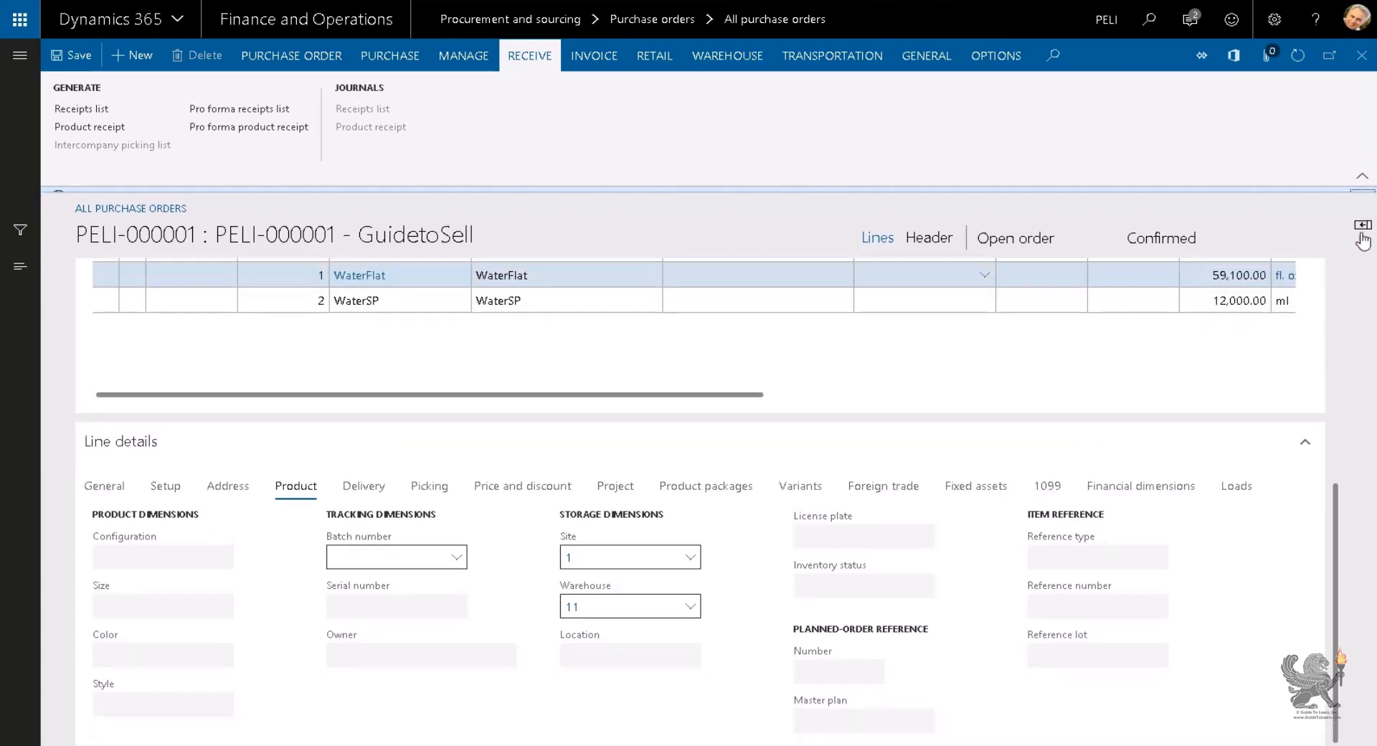
left_click(409, 301)
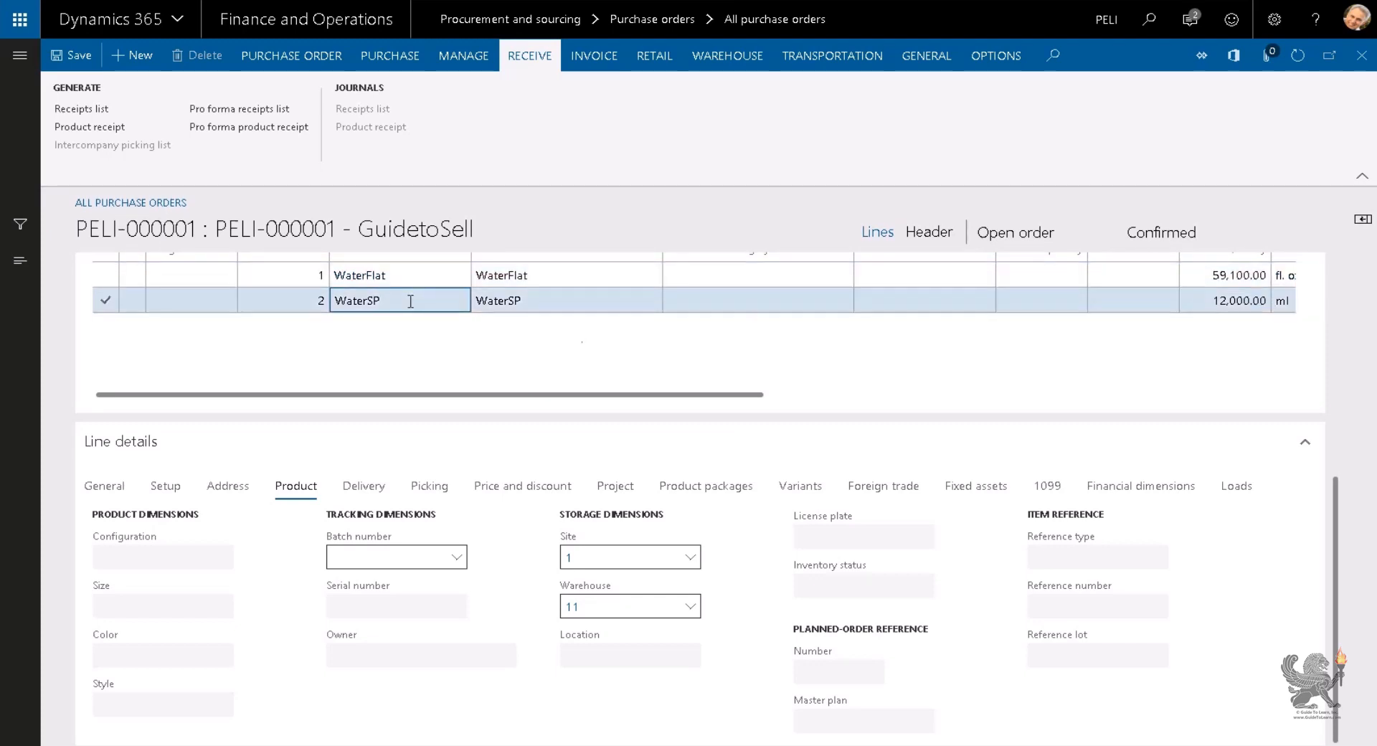
left_click(358, 302)
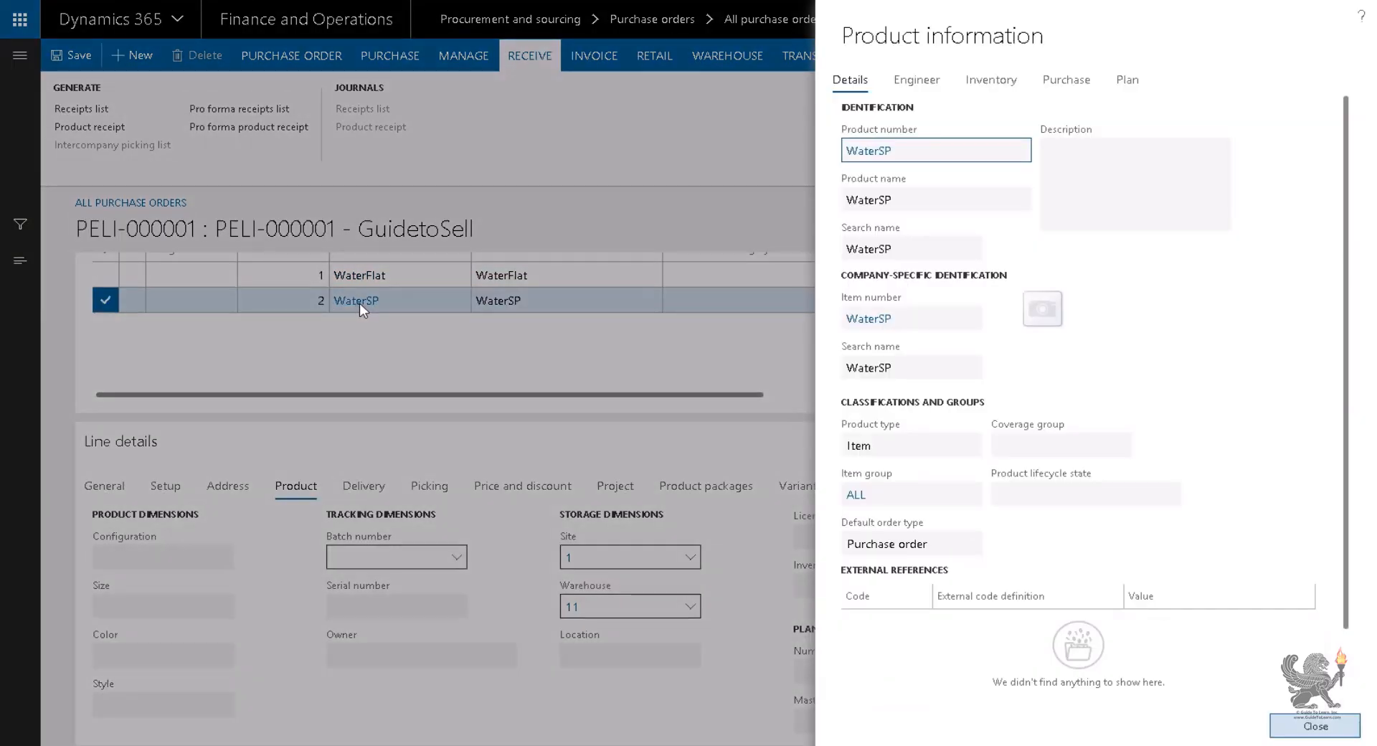
left_click(870, 320)
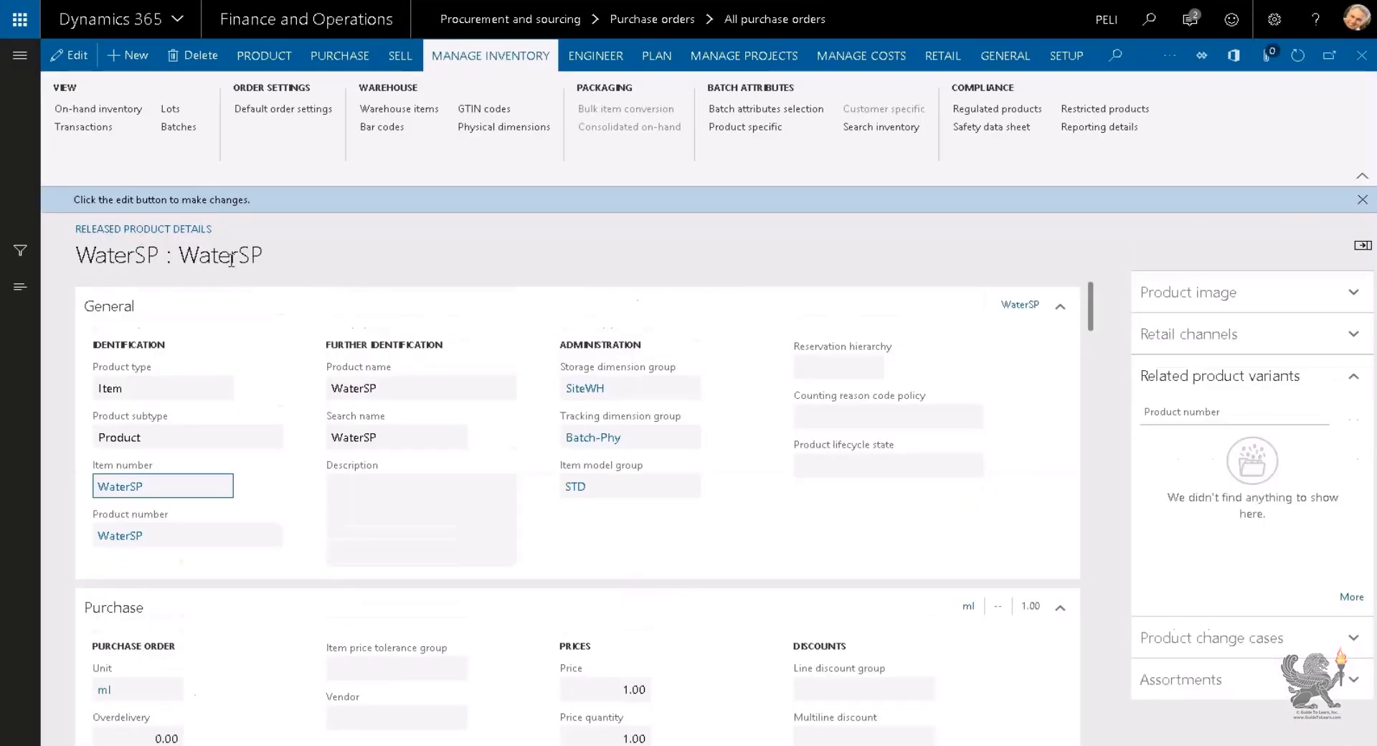
Step: Set the batch number group of WaterSP to B and leave its serial number group blank
left_click(78, 56)
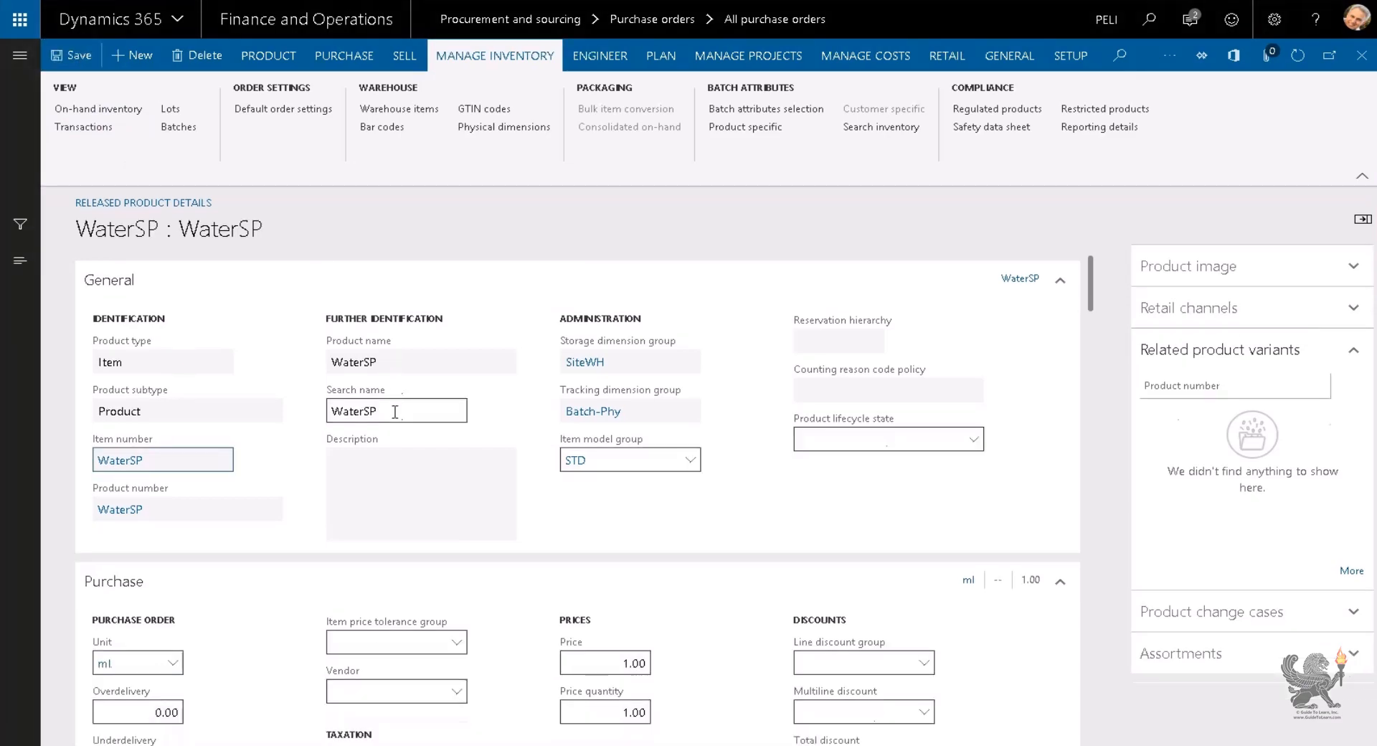
scroll(393, 431, "down", 7)
scroll(393, 436, "down", 10)
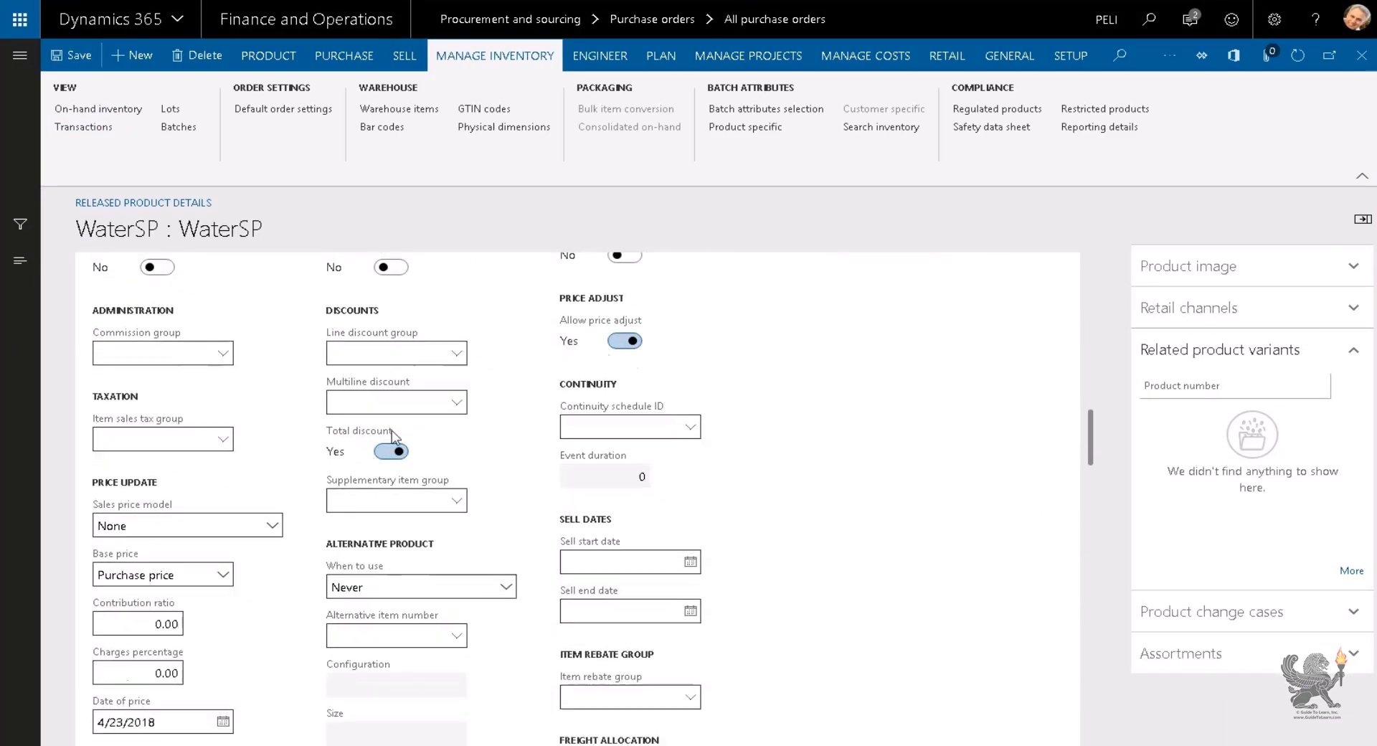
scroll(393, 436, "down", 10)
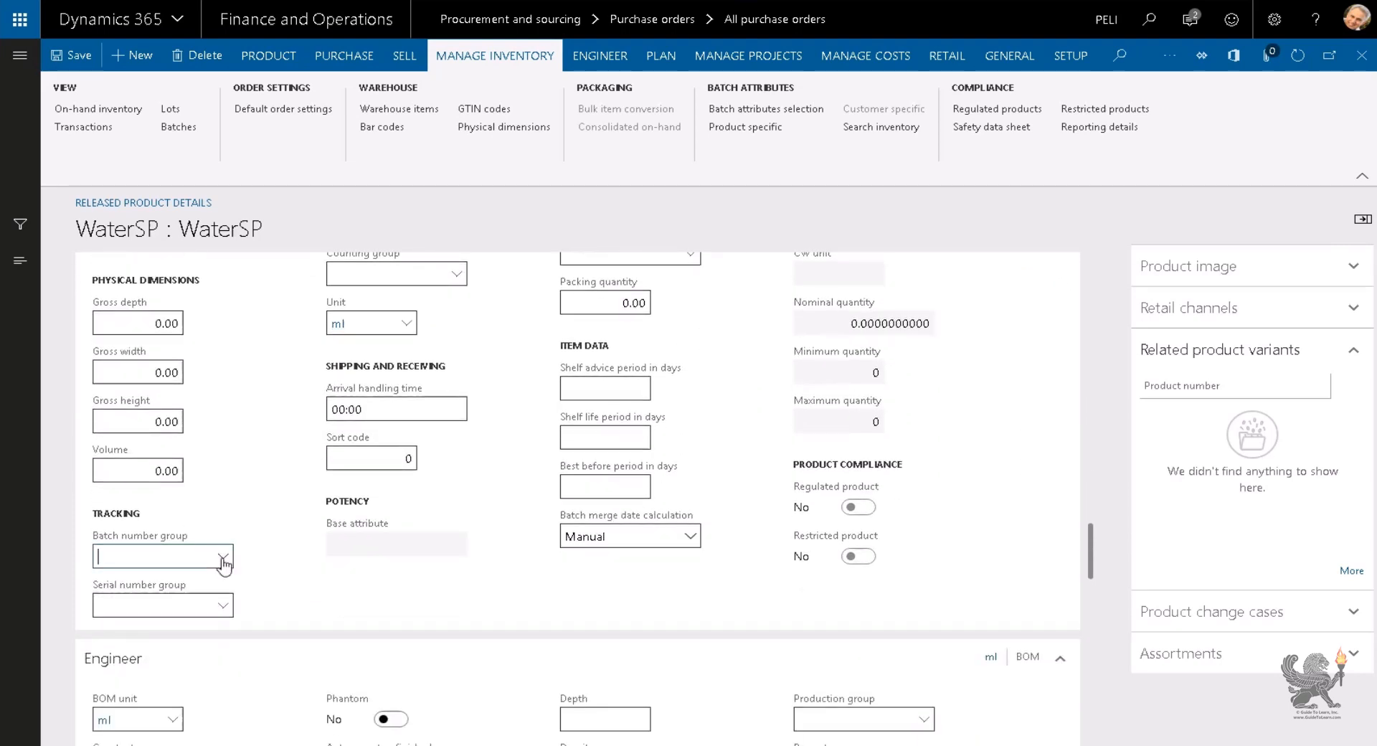
left_click(223, 556)
left_click(181, 391)
left_click(223, 605)
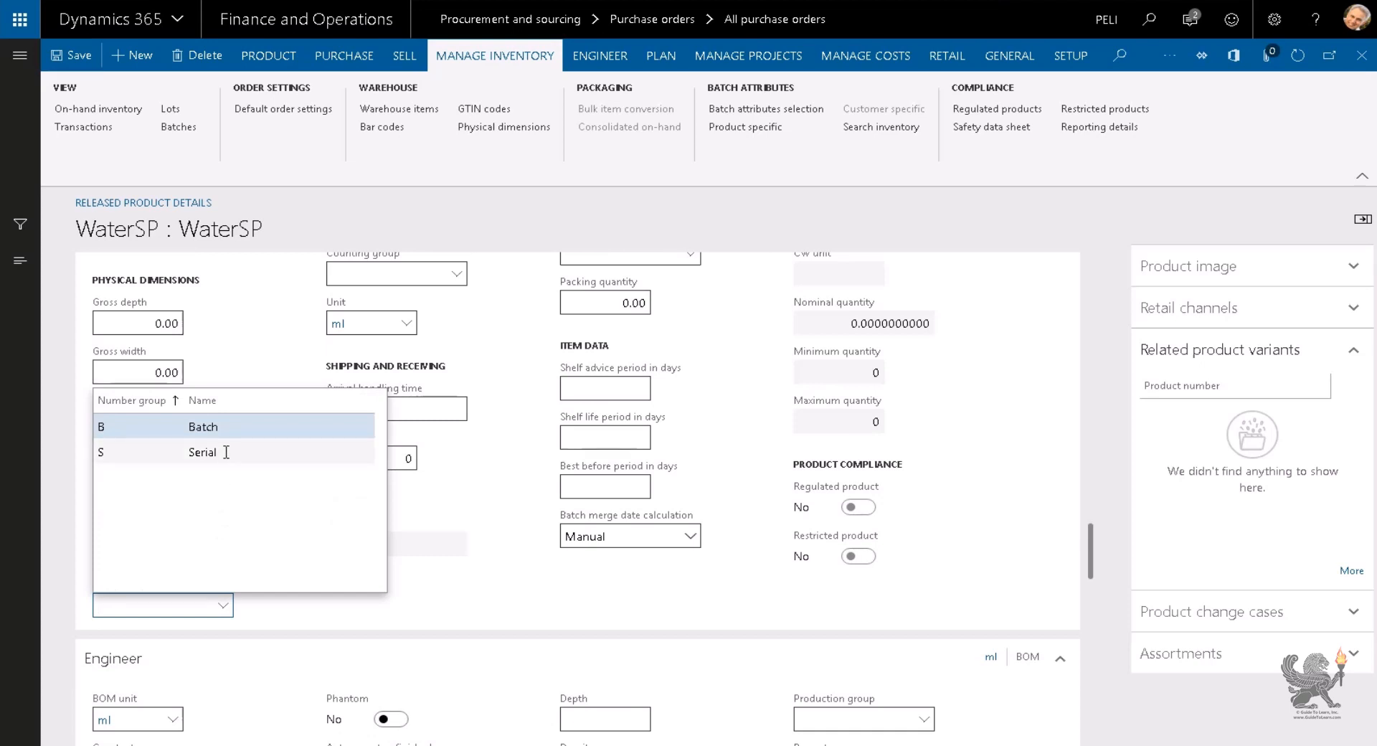
left_click(469, 602)
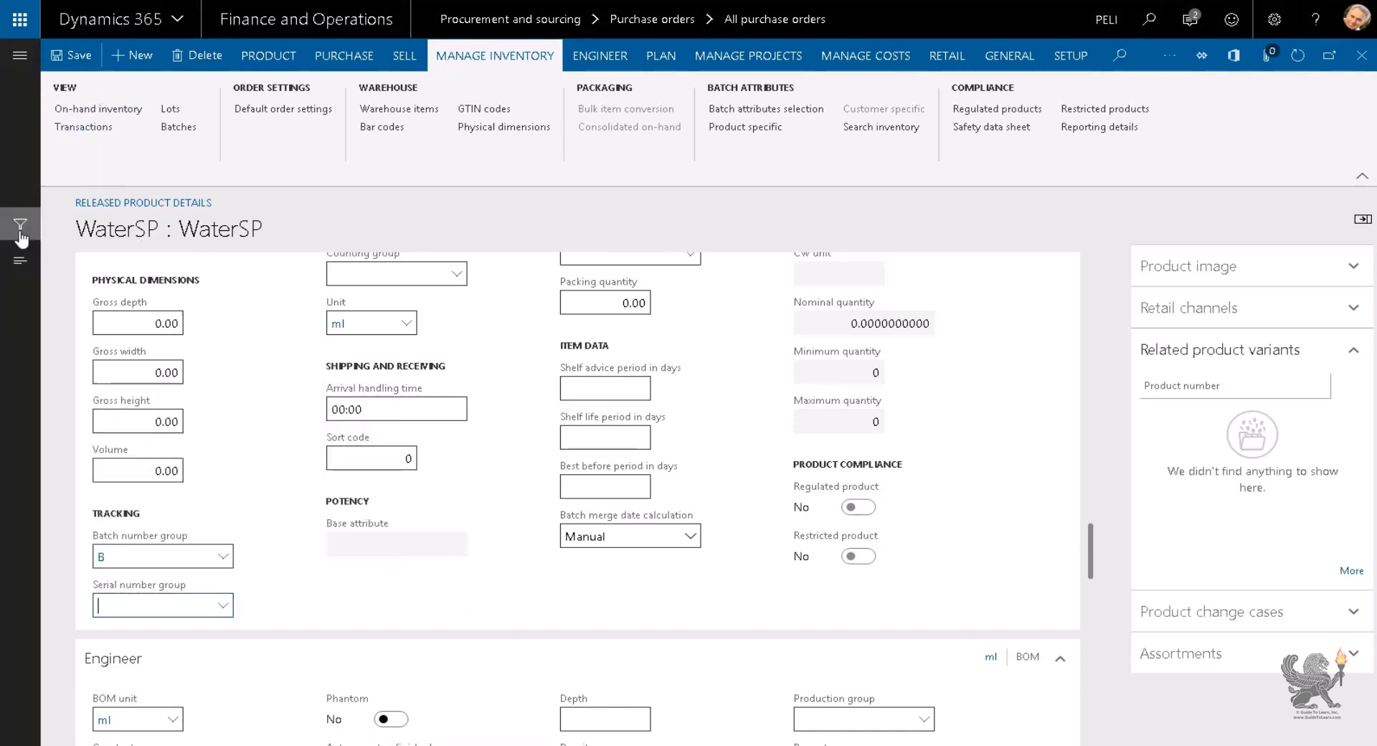
Step: Open WaterFlat from the released products list and check its batch number group in the tracking settings
left_click(14, 274)
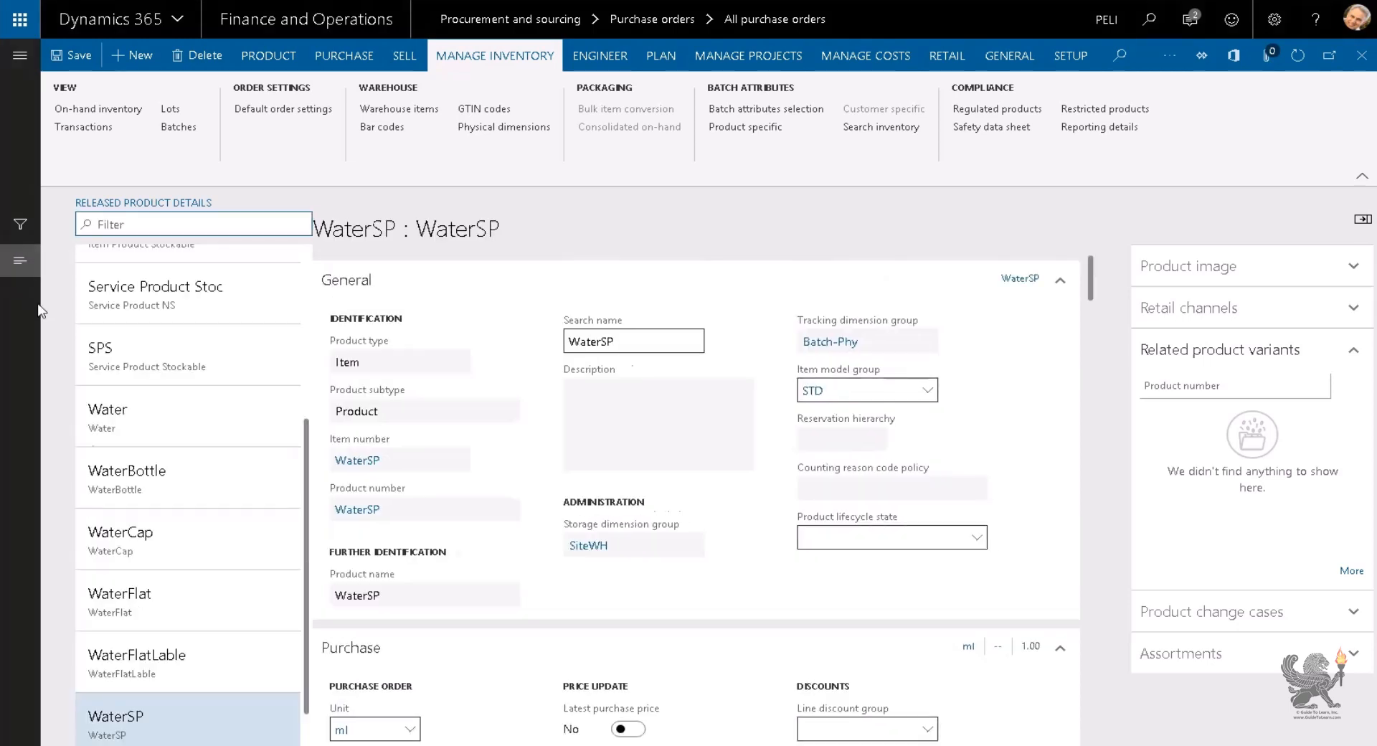
left_click(207, 604)
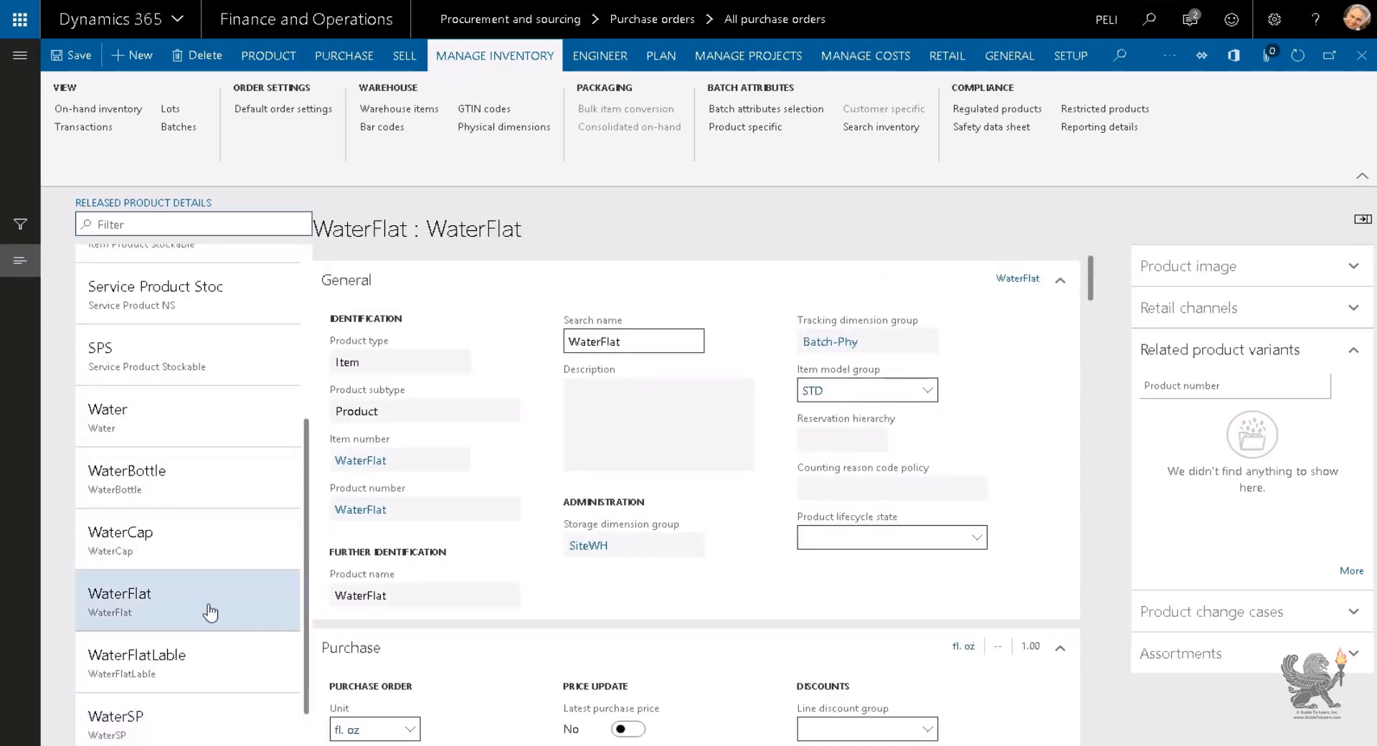
scroll(537, 577, "down", 10)
scroll(541, 581, "down", 12)
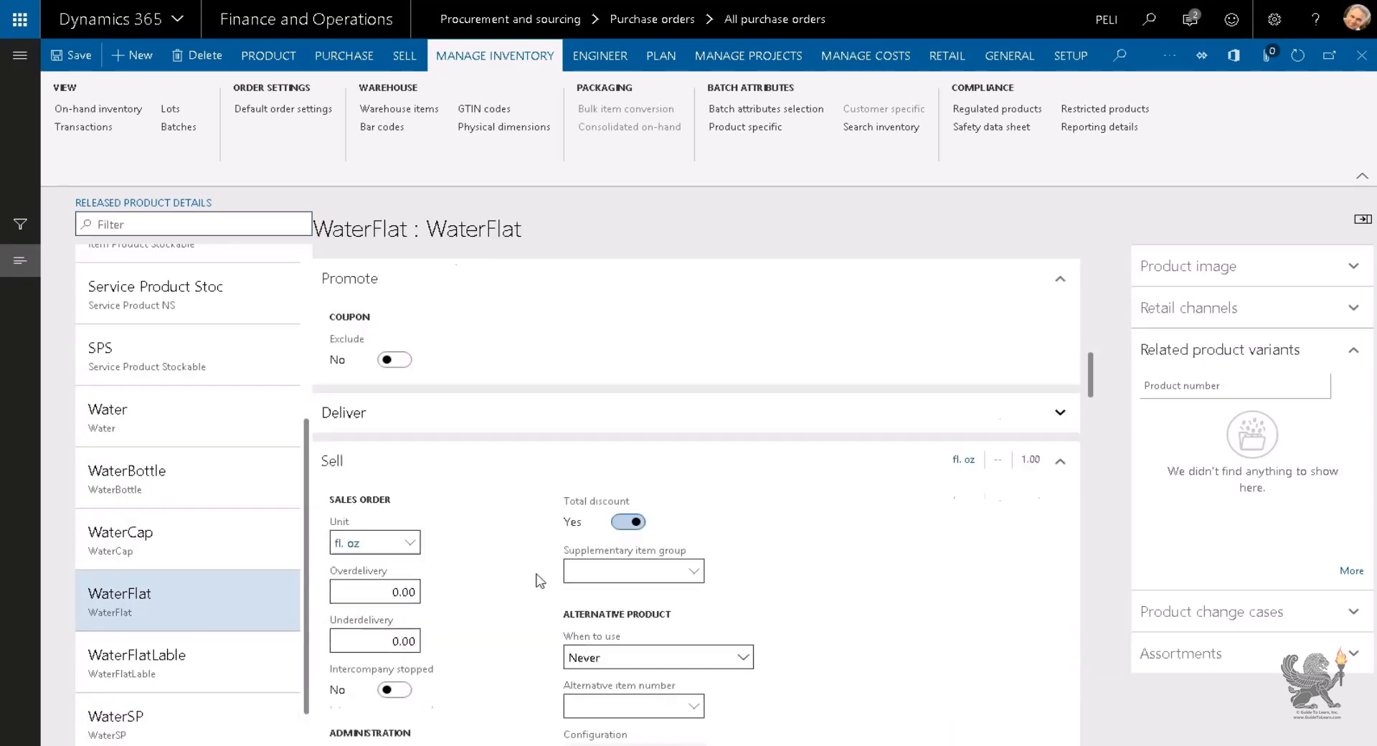
scroll(455, 606, "down", 4)
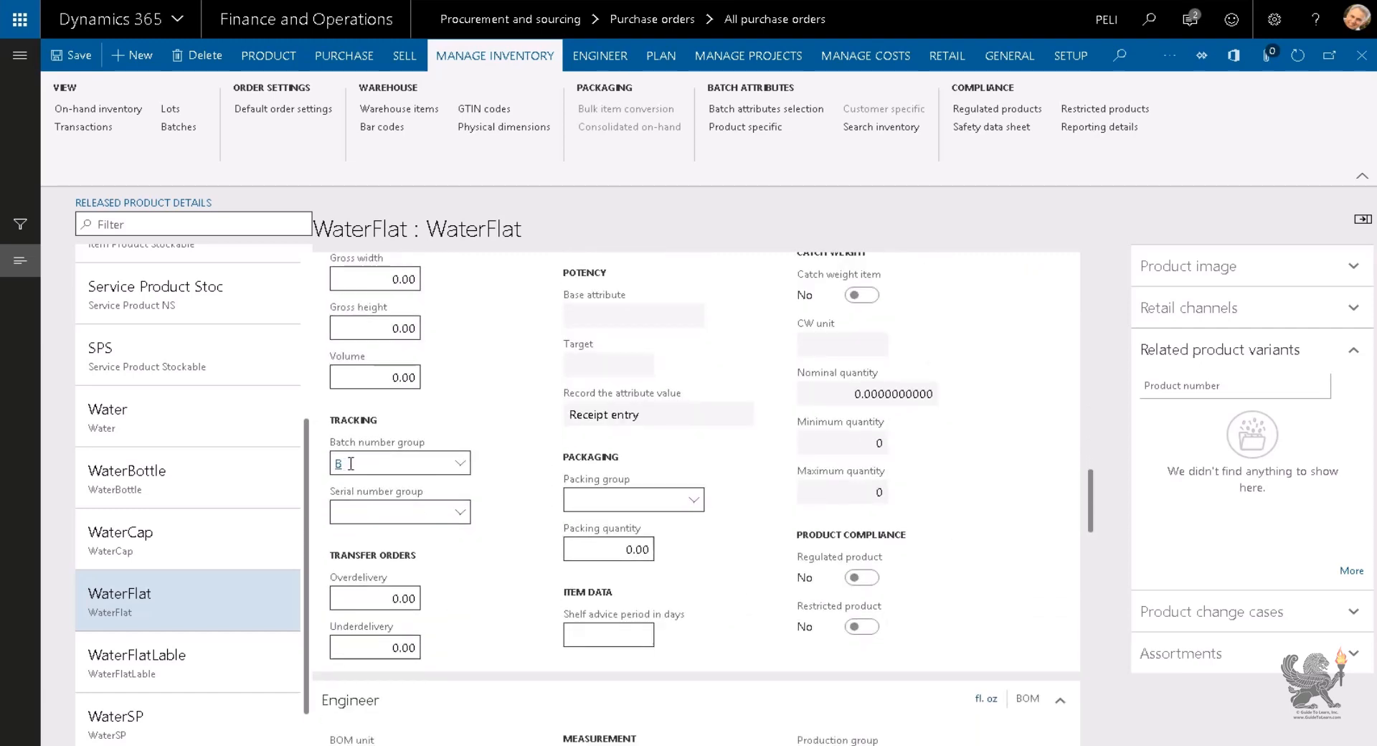
Step: Return to the purchase order and post its product receipt G1234 for the ordered quantity
left_click(202, 714)
left_click(1361, 56)
left_click(1315, 727)
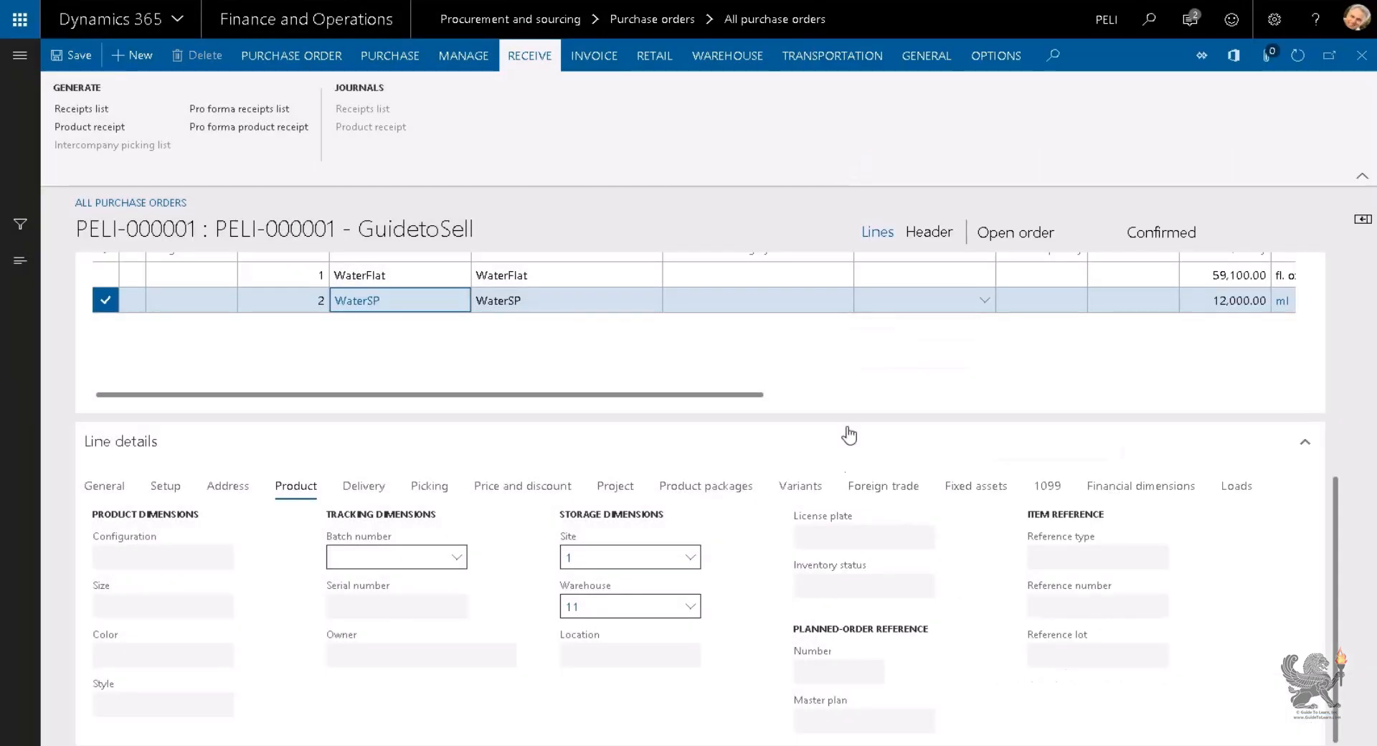
left_click(136, 130)
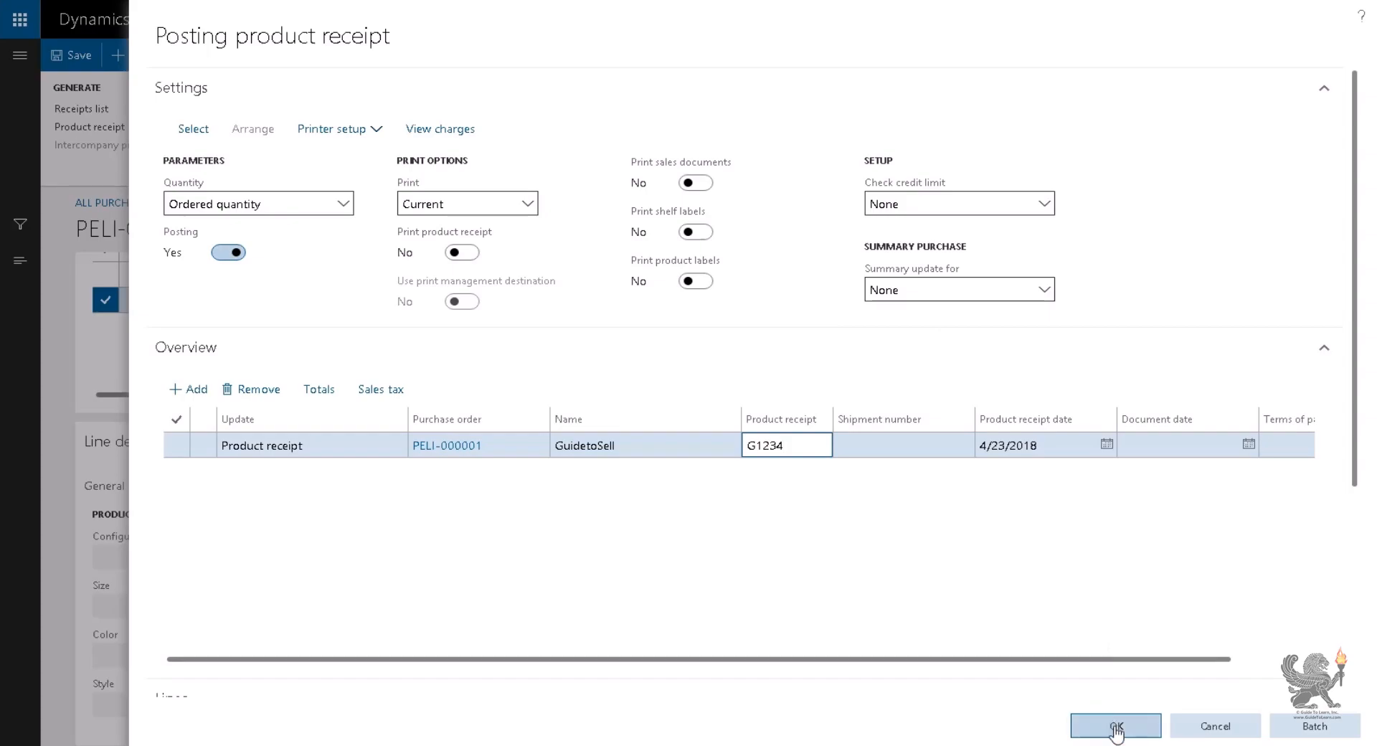
left_click(1118, 728)
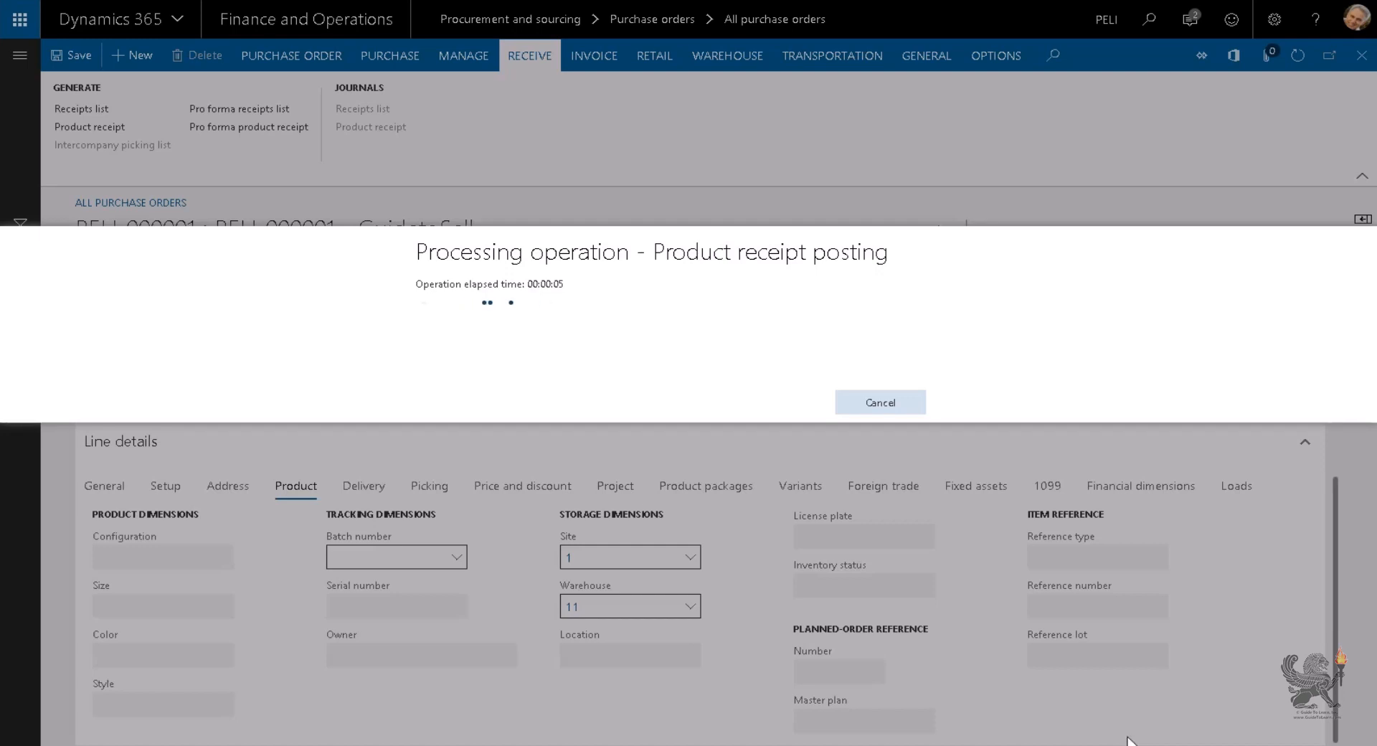
Step: Check the on-hand inventory of the WaterFlat purchase order line and close the inquiry
scroll(688, 492, "up", 2)
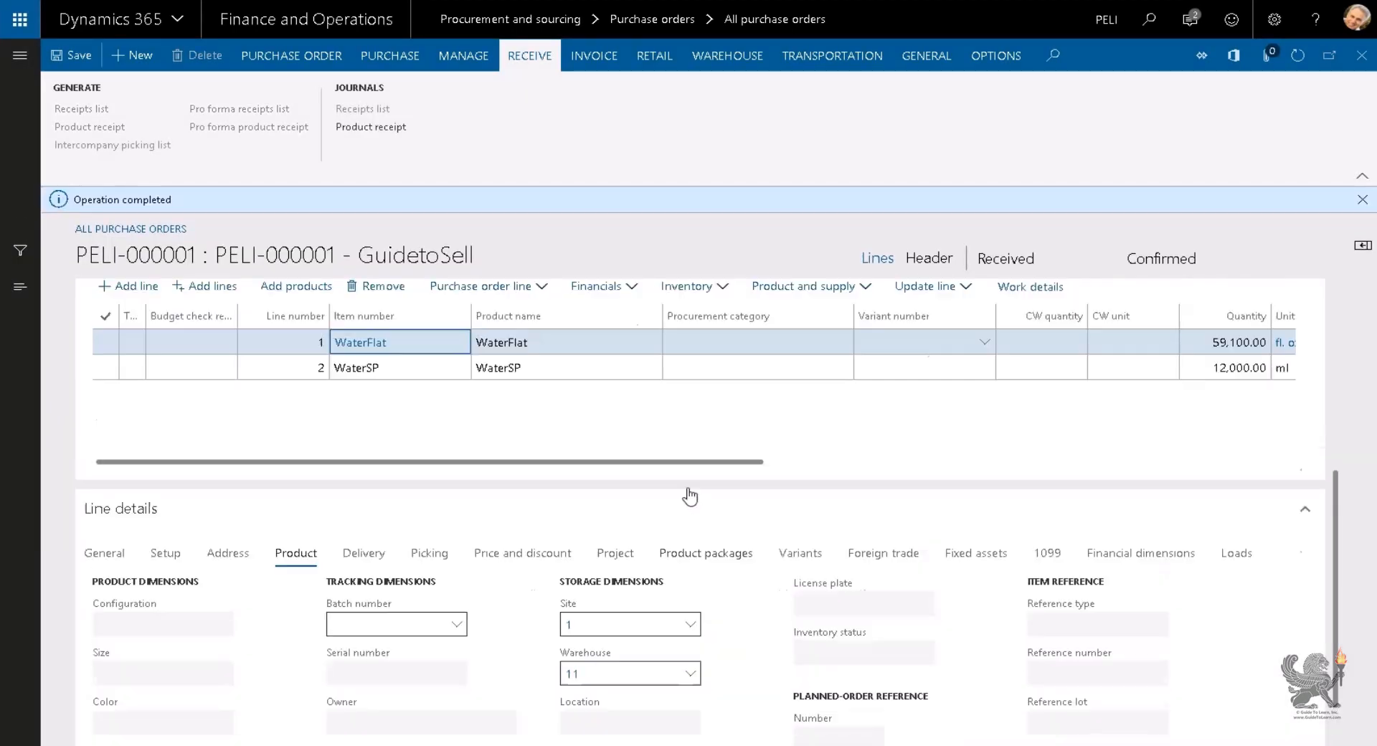
left_click(696, 327)
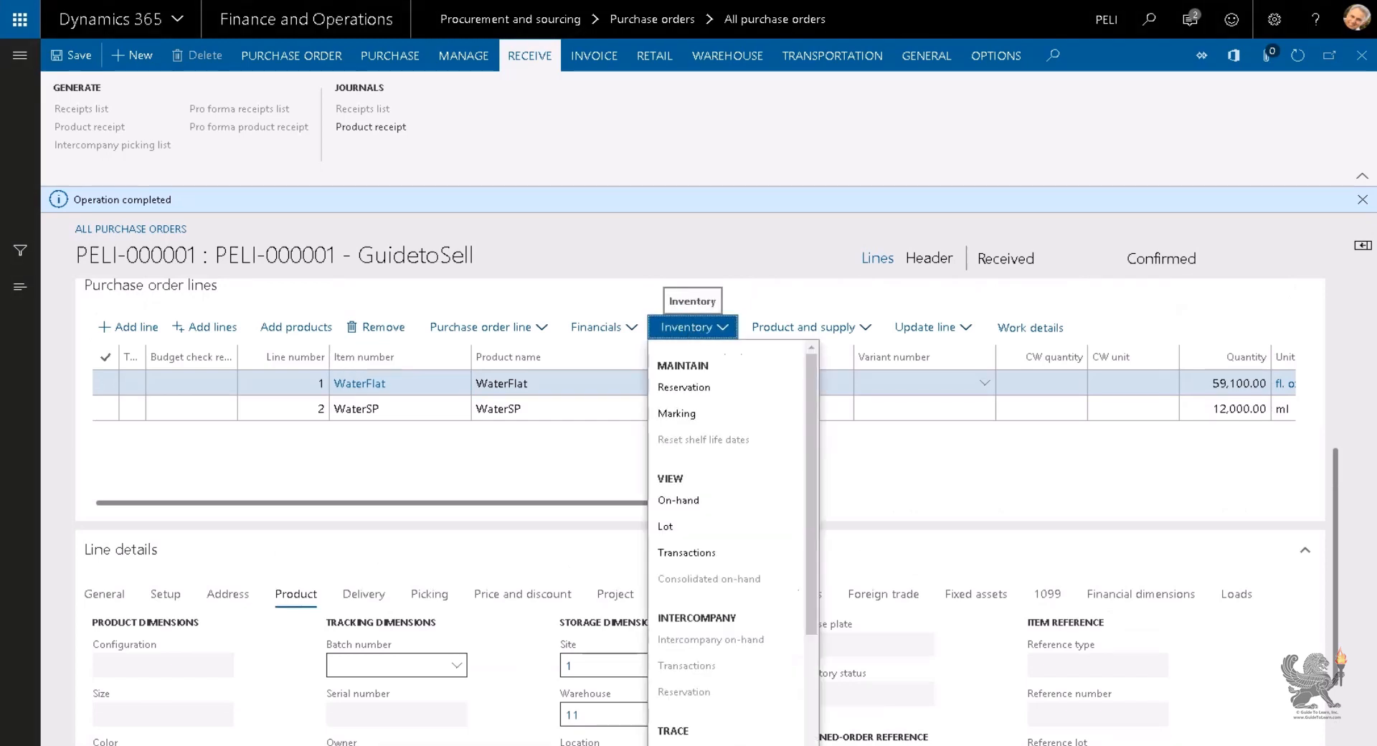
left_click(694, 505)
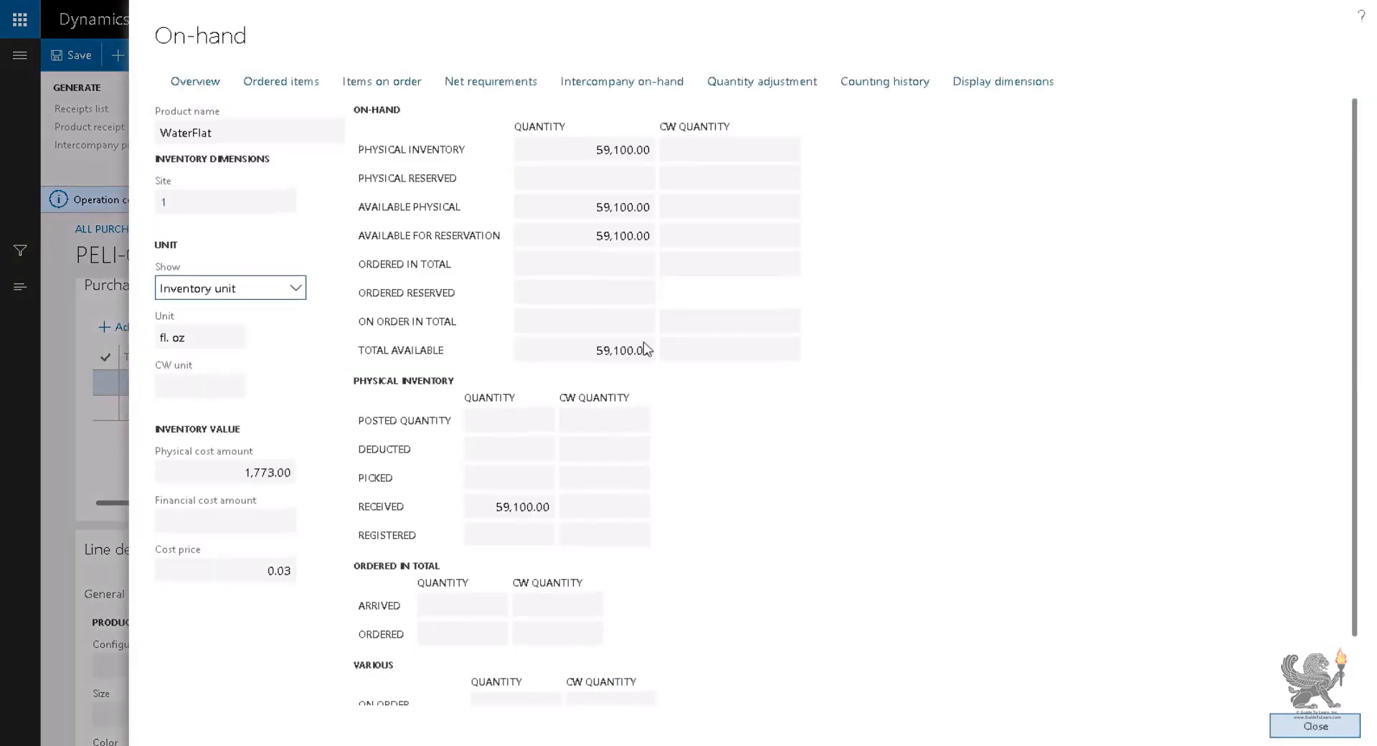
left_click(1320, 724)
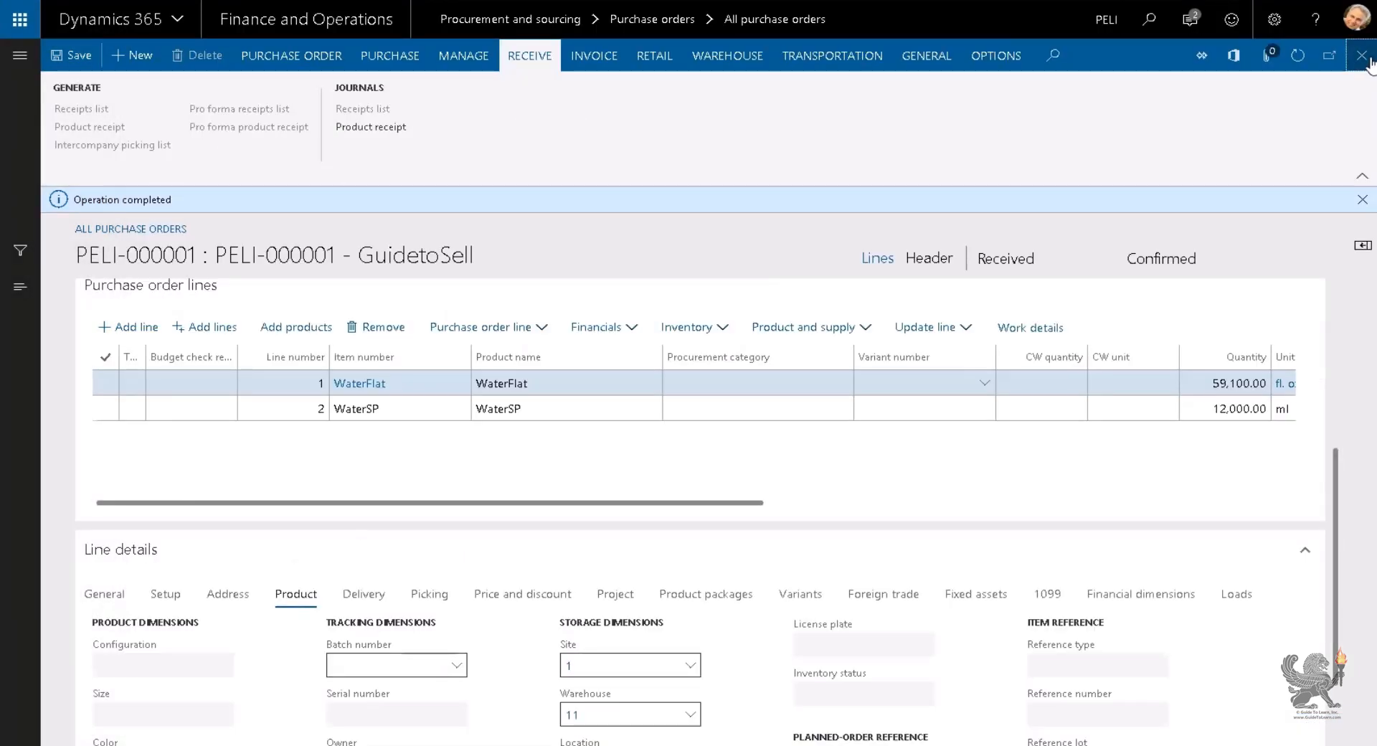
Step: Leave the purchase order and open the journal settings of the Inventory and warehouse management parameters
left_click(1362, 55)
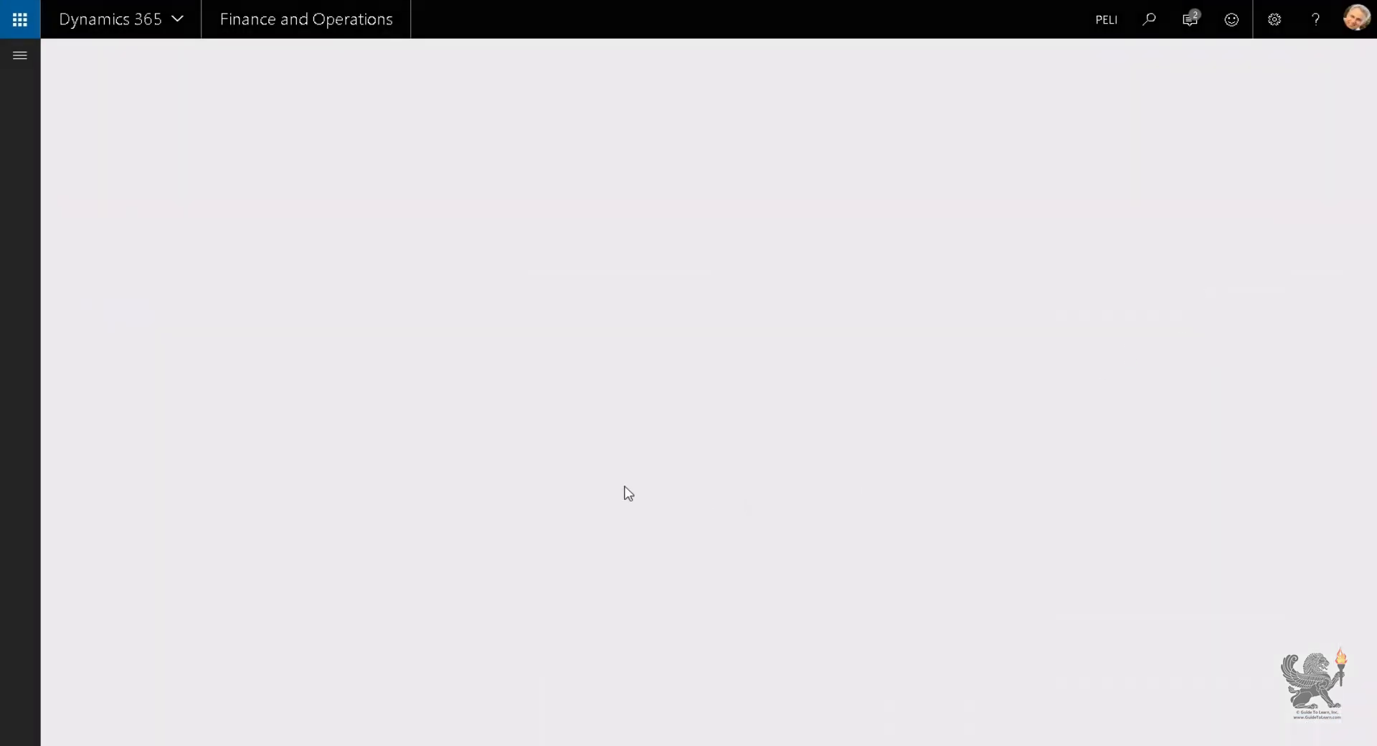
left_click(20, 55)
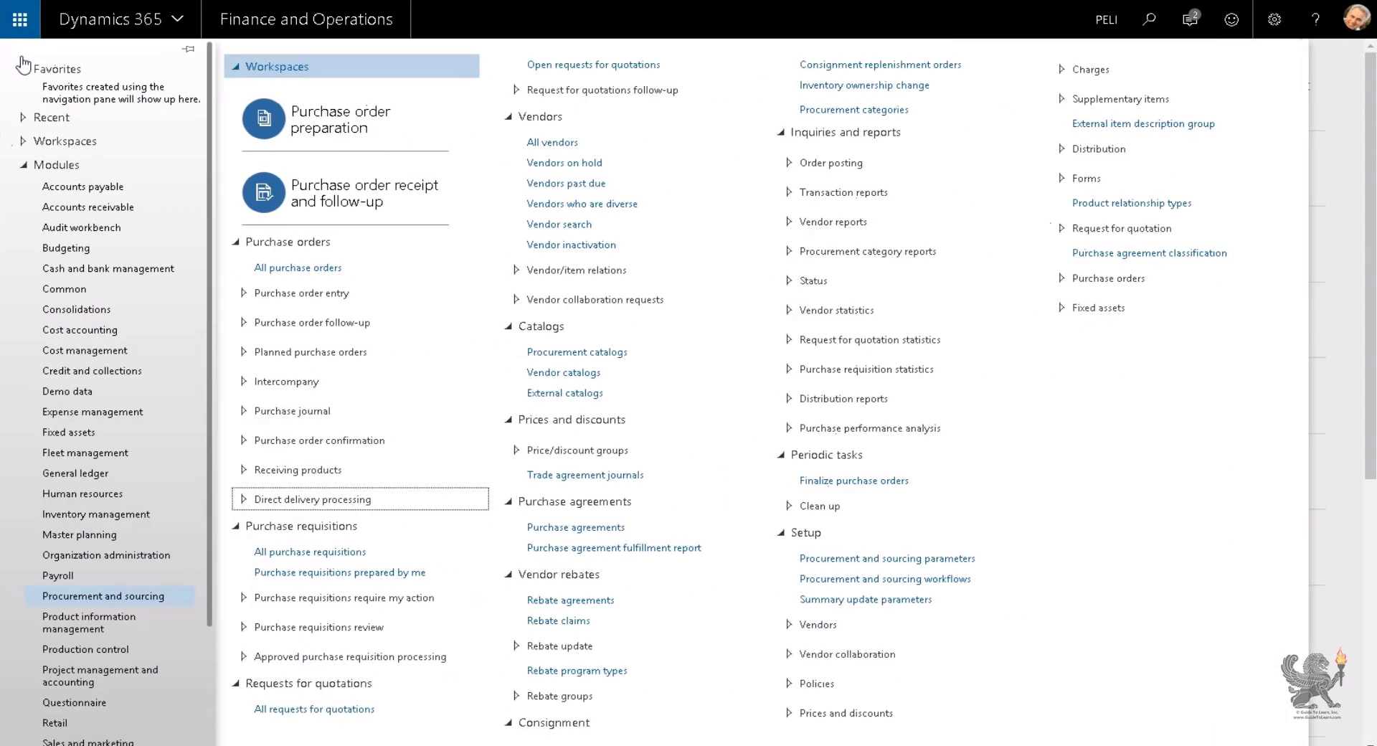
left_click(133, 516)
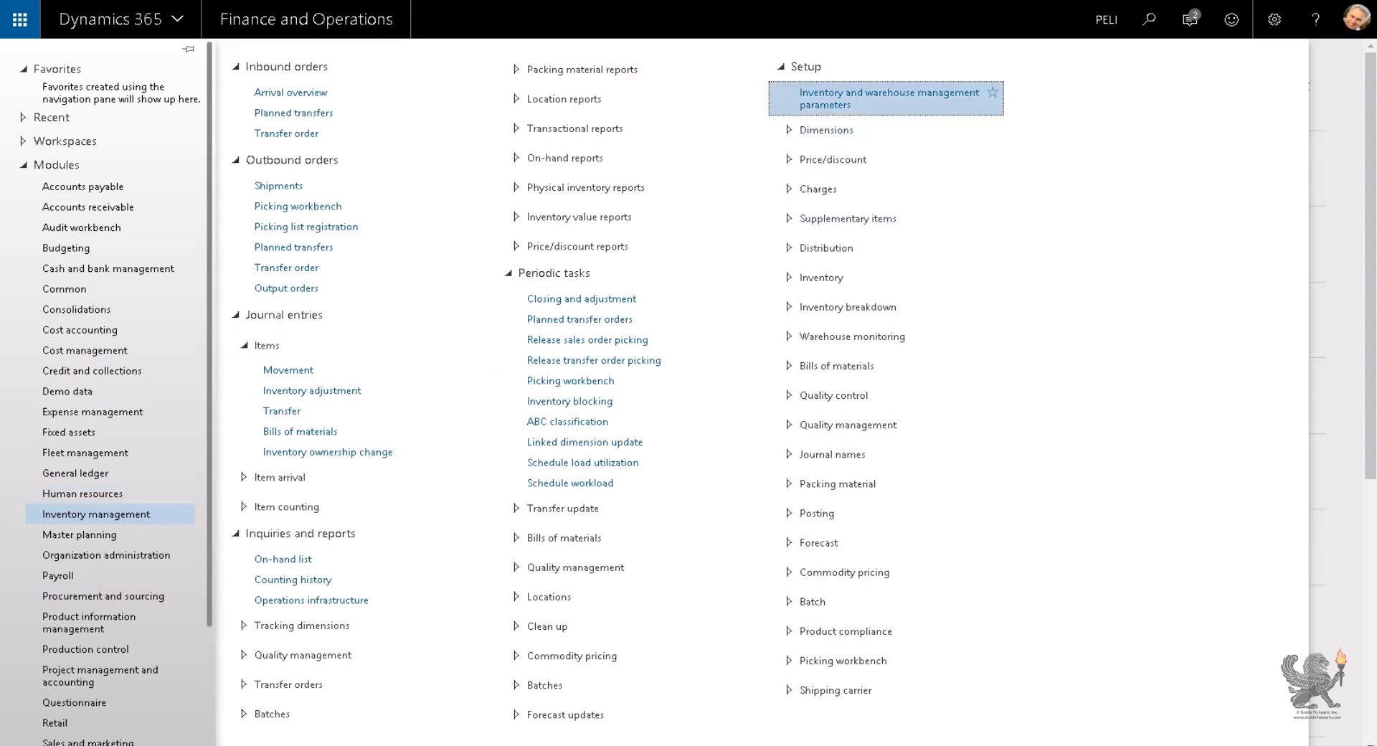
left_click(846, 98)
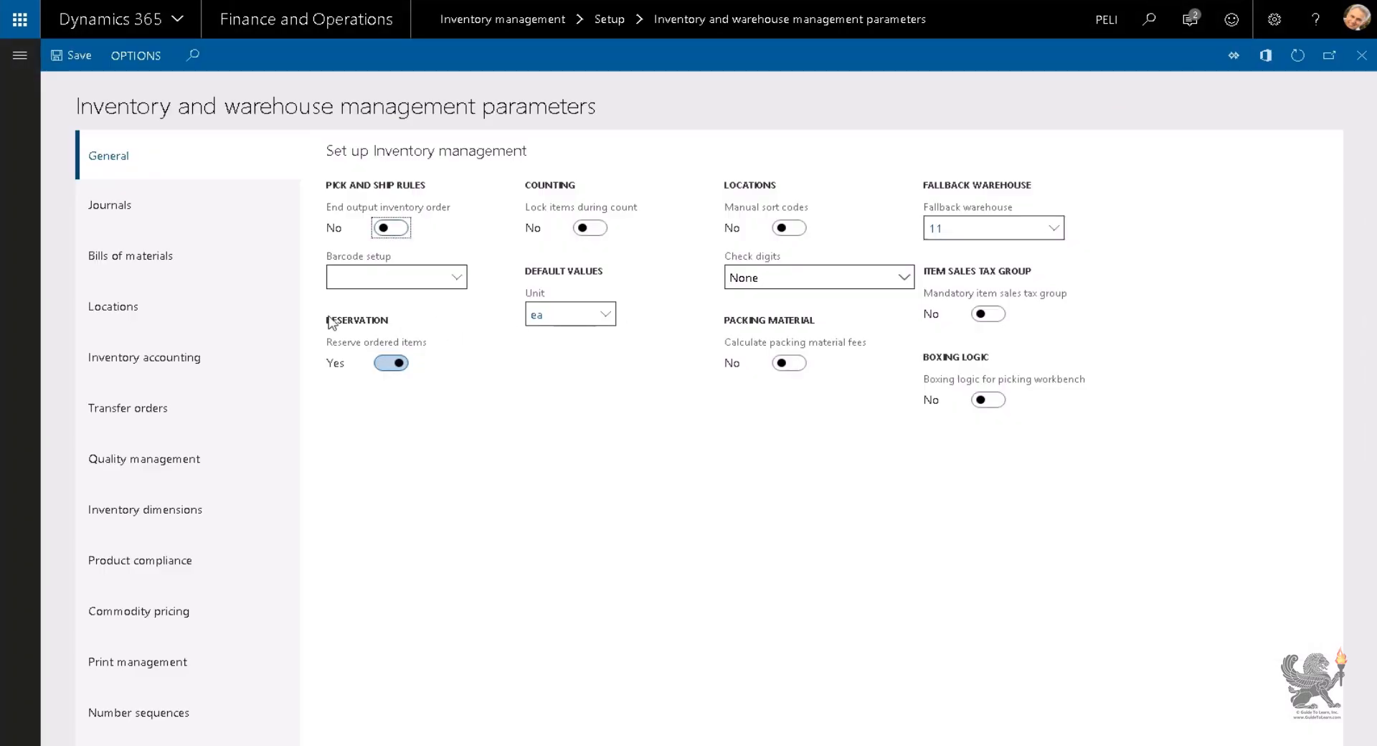
left_click(115, 214)
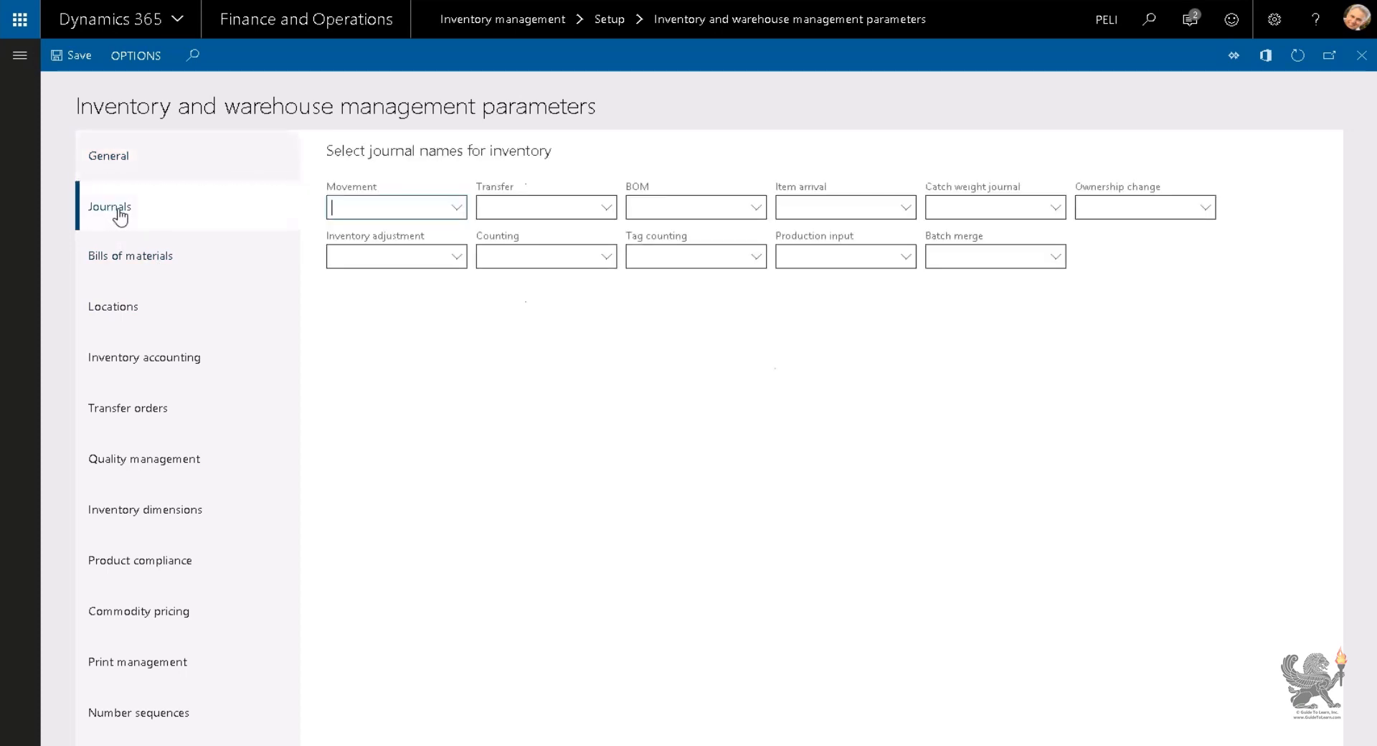
Step: Create an inventory journal name IMov with description Movement from the Movement journal field's details
right_click(461, 212)
left_click(495, 299)
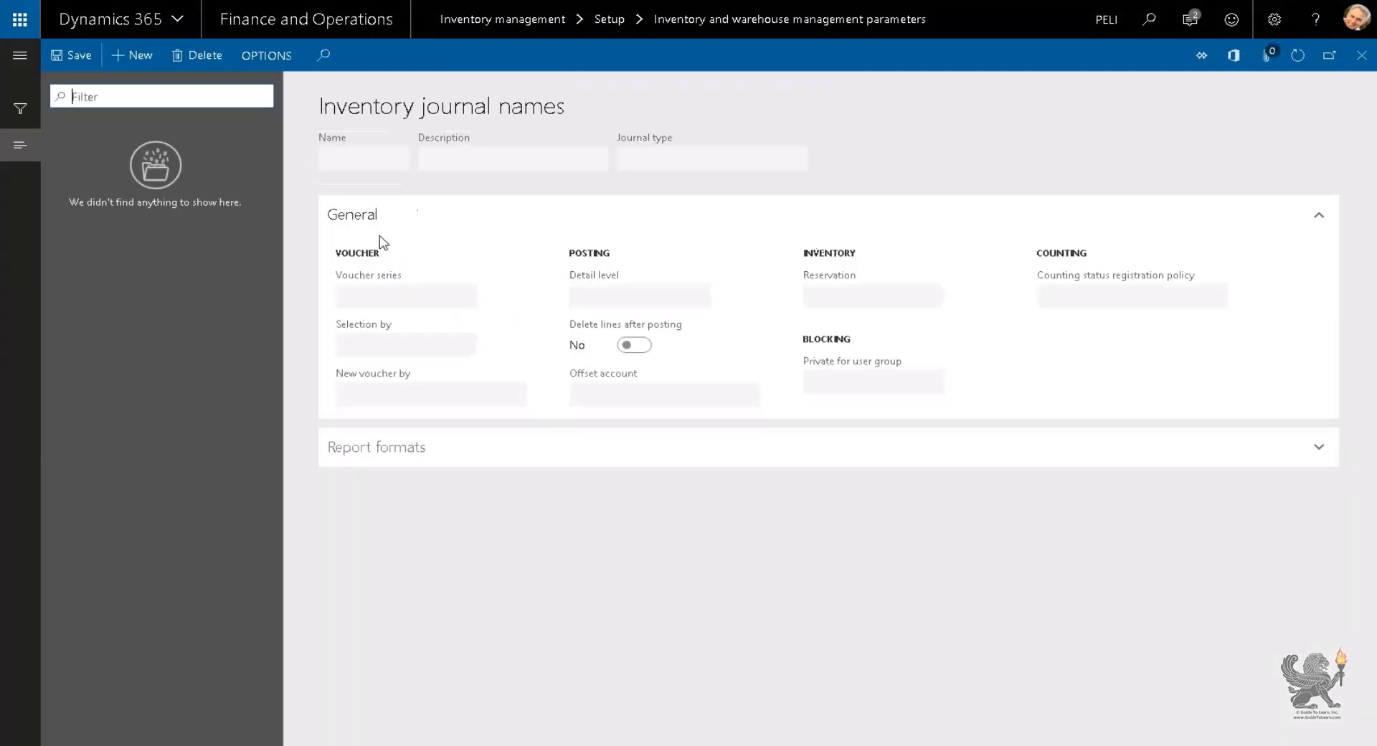
left_click(134, 56)
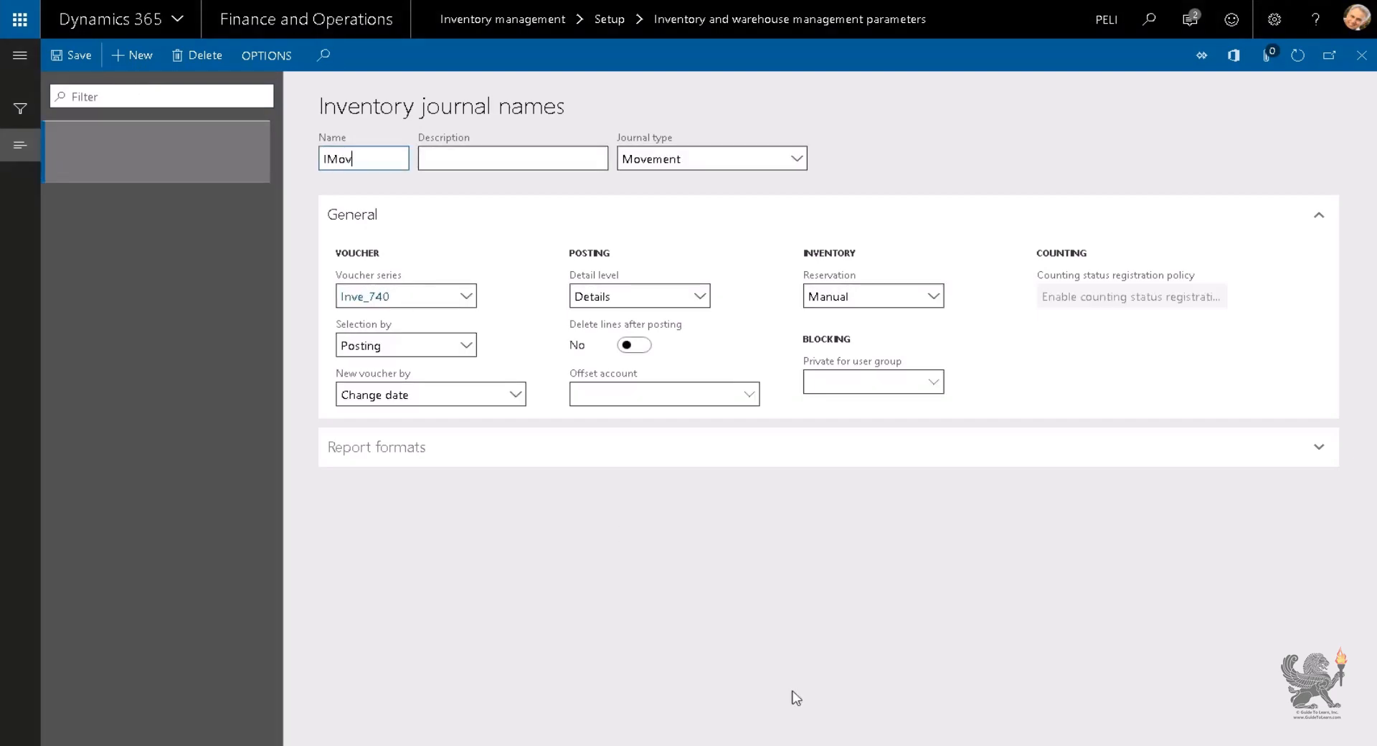
key("Tab")
type("Movement")
key("Tab")
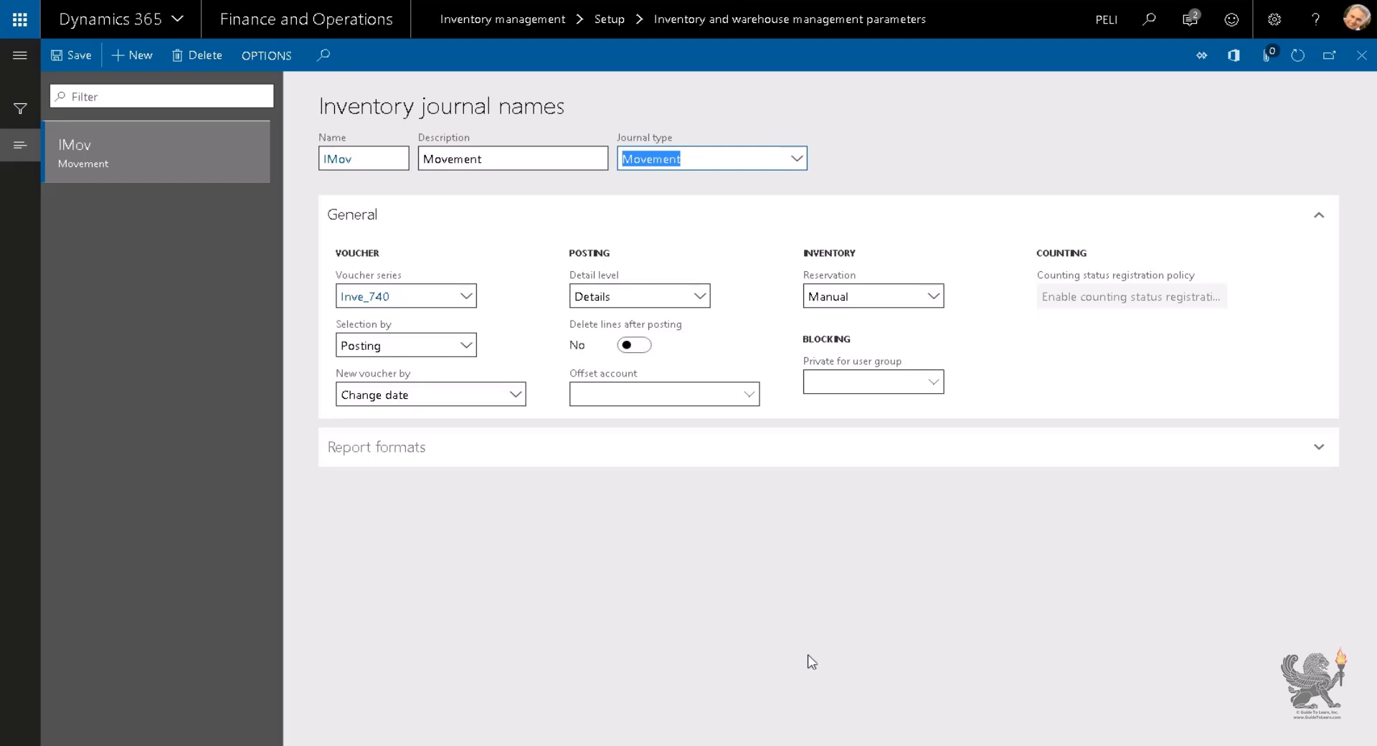
Step: Set the offset account of the IMov journal name to the Item Inv main account
left_click(750, 396)
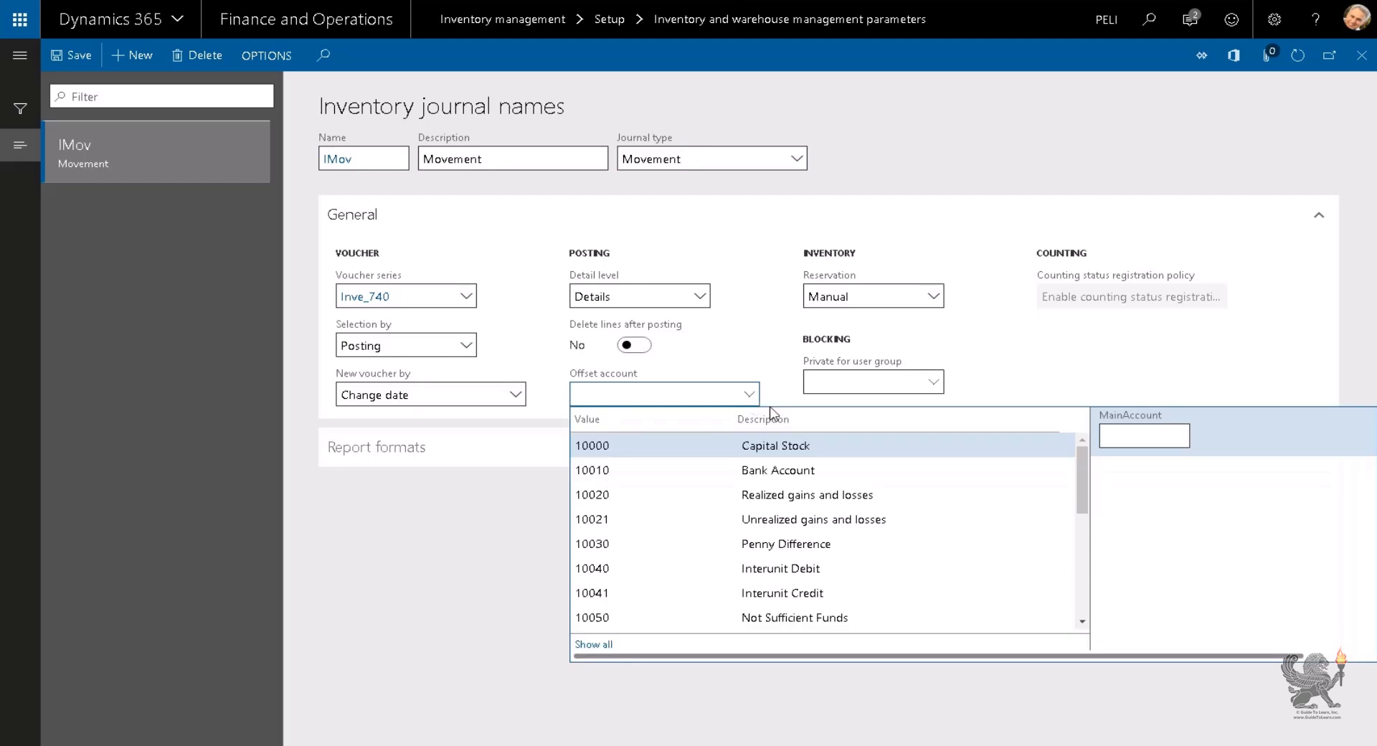
type("5")
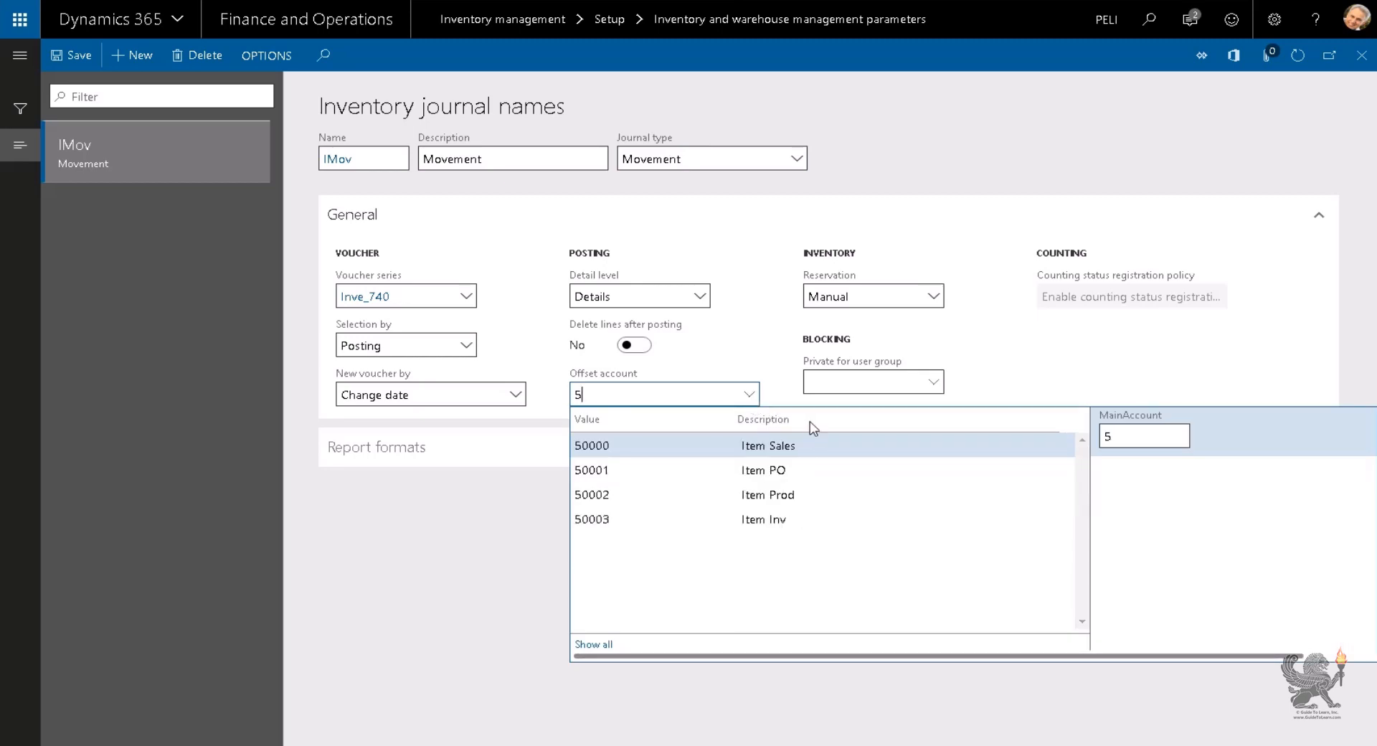
left_click(785, 519)
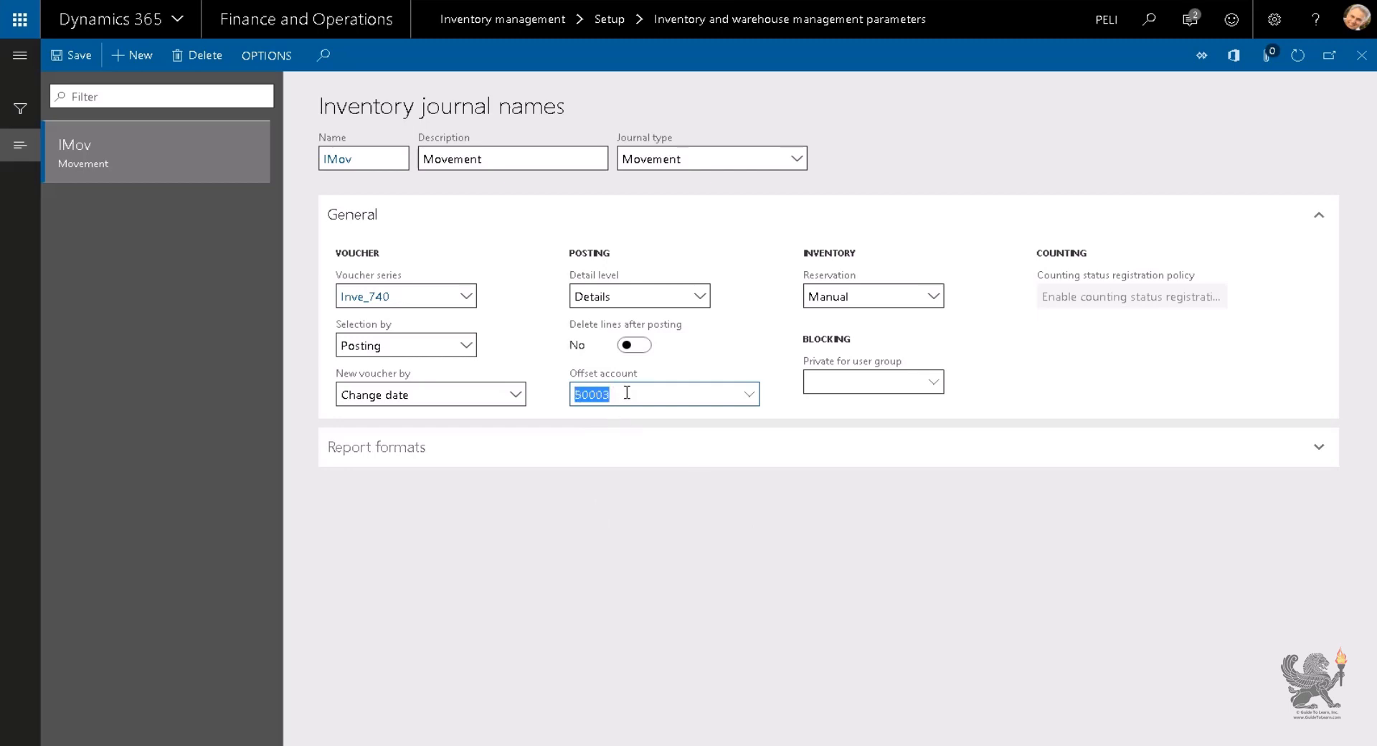
left_click(617, 446)
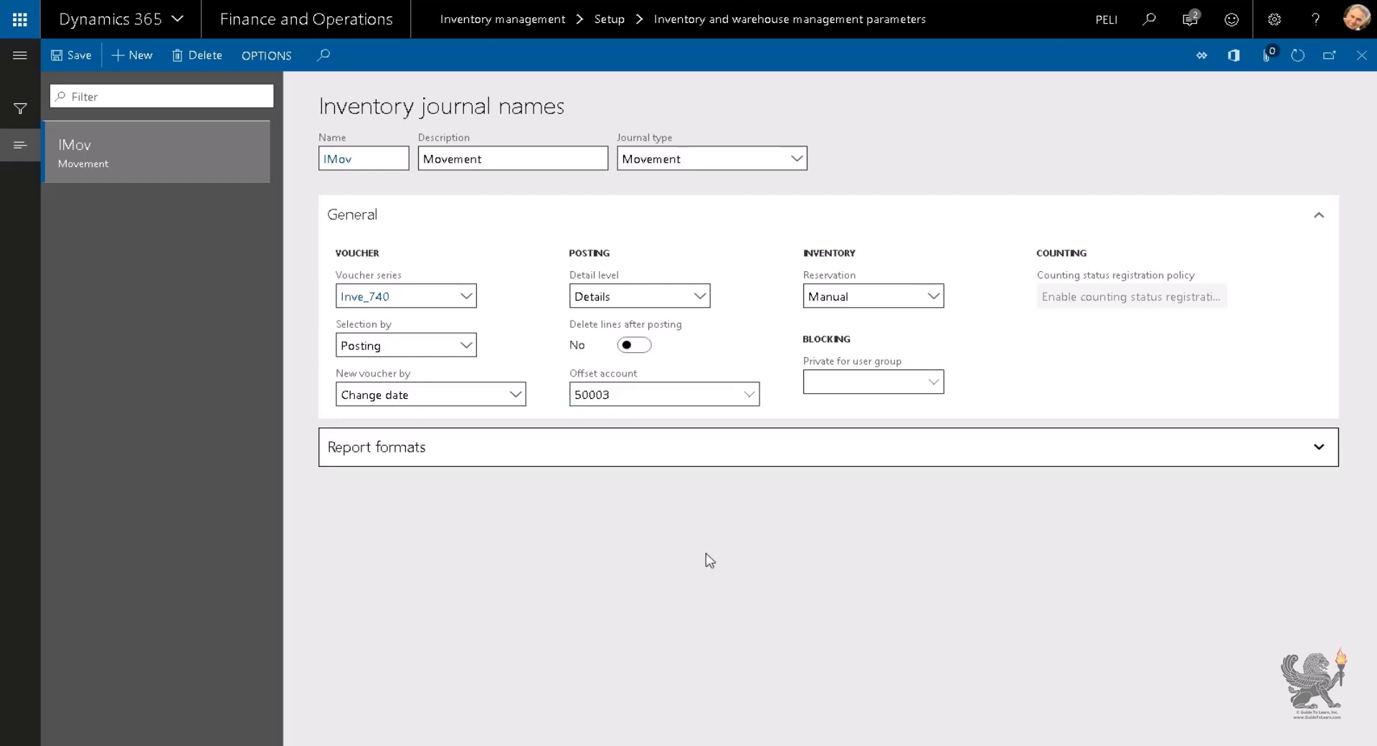
Step: Return to the inventory parameters and select IMov as the Movement journal
left_click(1358, 58)
left_click(456, 207)
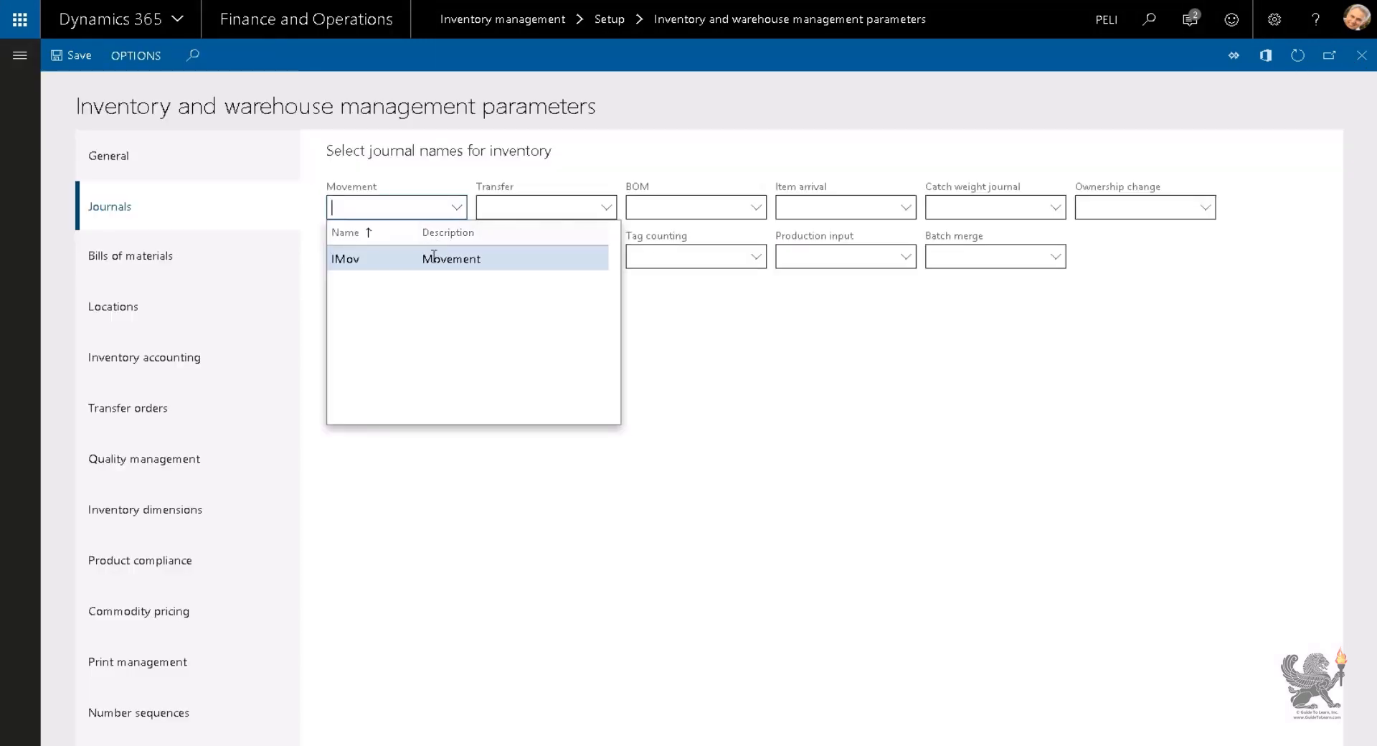
left_click(453, 259)
Step: Create an inventory journal name ITrn with description Transfer from the Transfer journal field's details
right_click(606, 204)
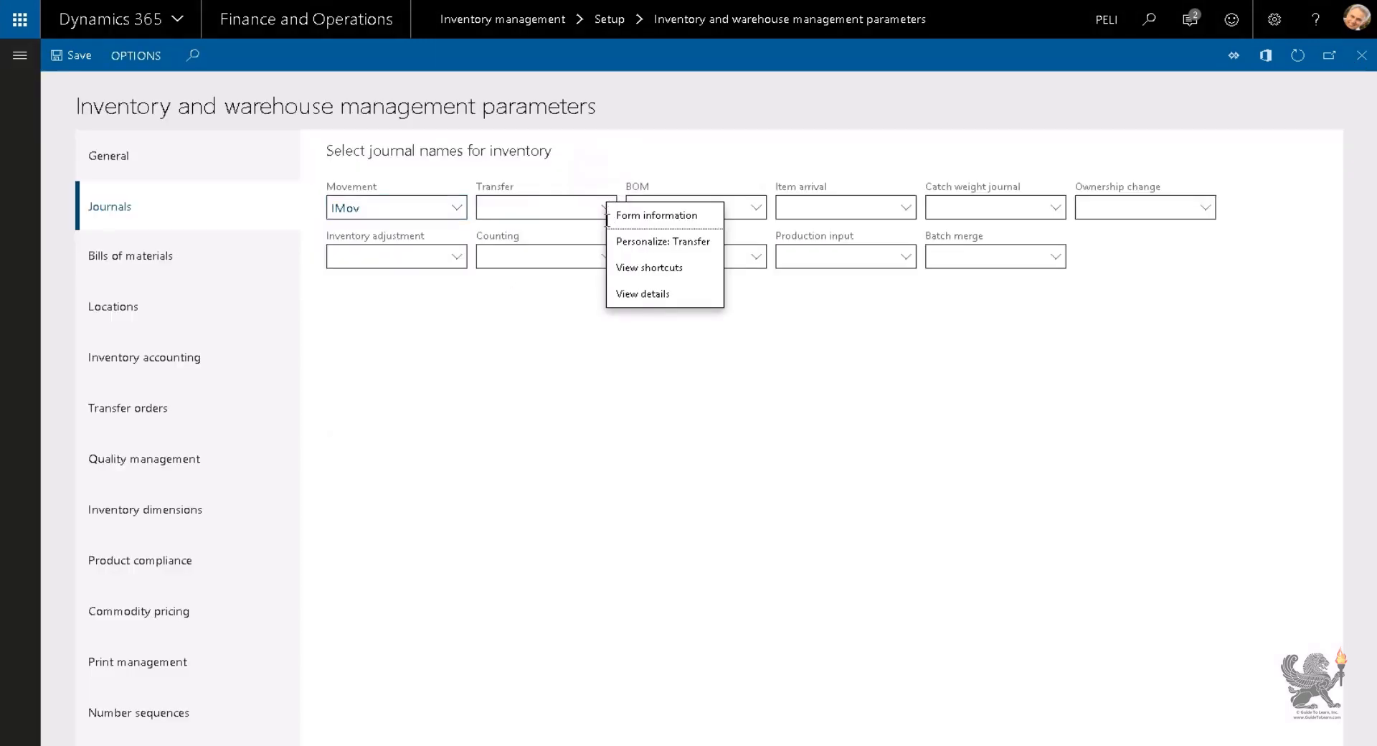
left_click(632, 294)
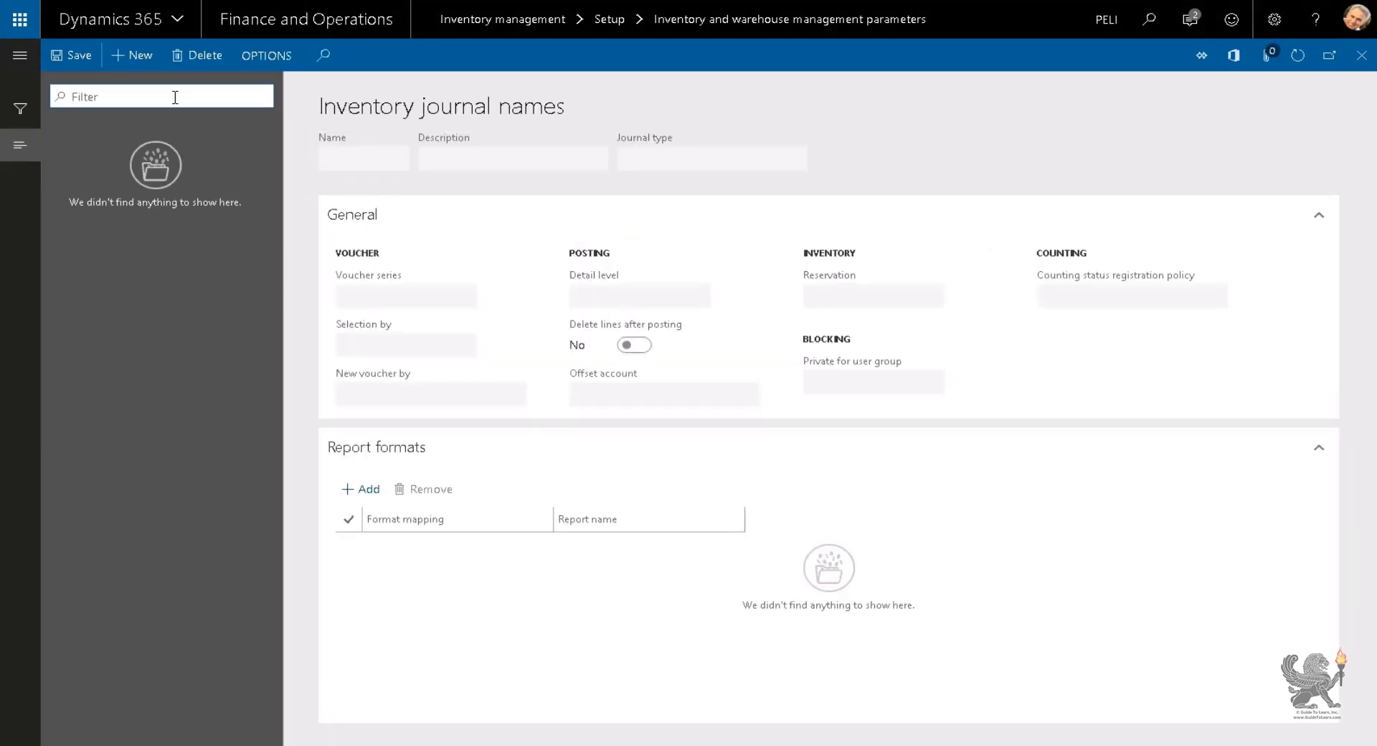
left_click(128, 55)
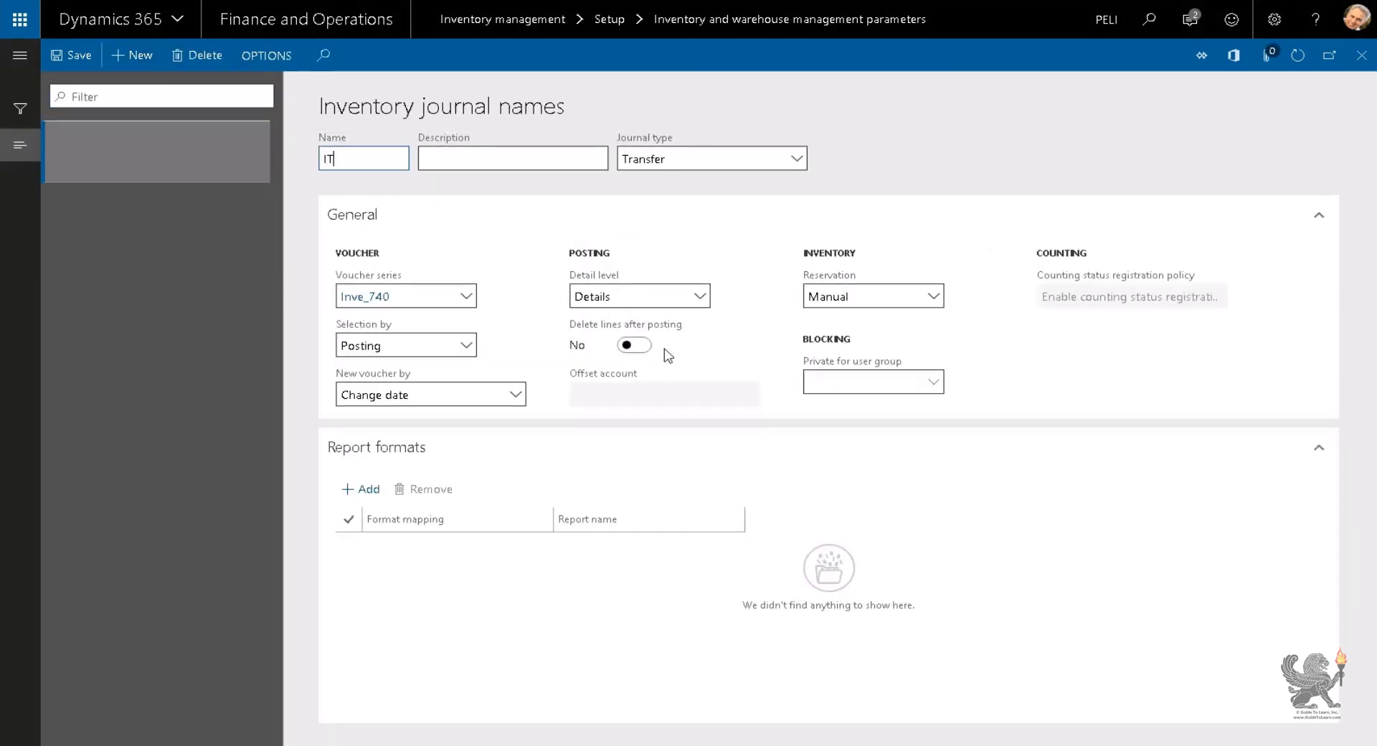
key("Tab")
key("Tab")
key("ctrl+c")
left_click(563, 160)
key("ctrl+v")
key("Tab")
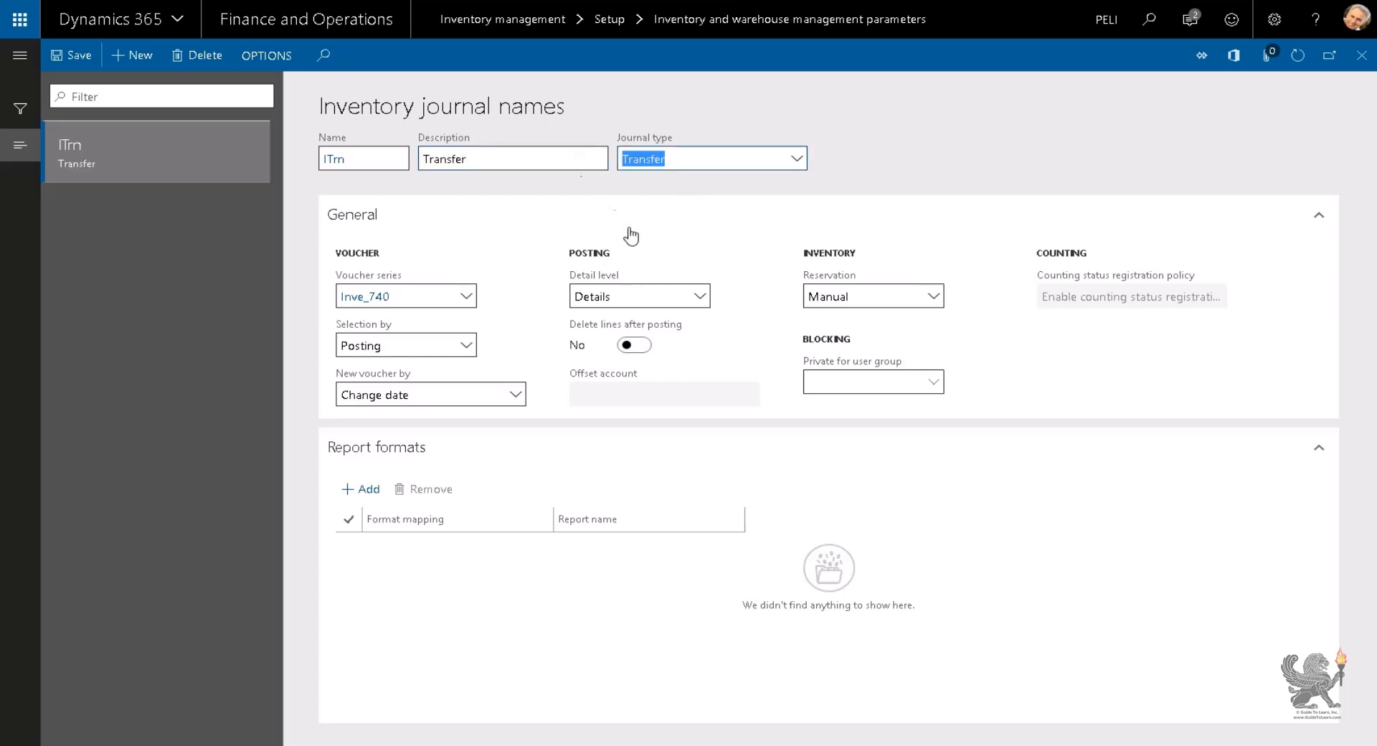
Step: Return to the inventory parameters and select ITrn as the Transfer journal
left_click(1362, 55)
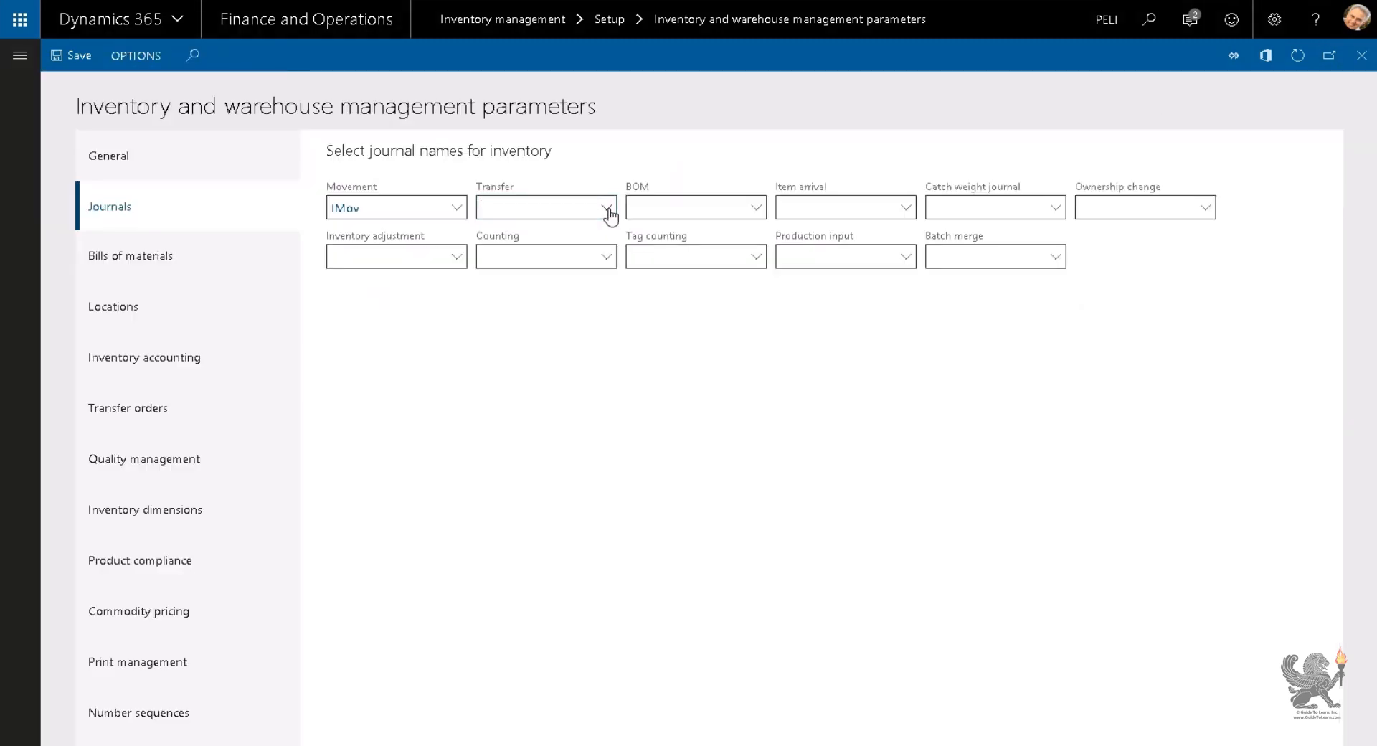
left_click(606, 207)
left_click(578, 259)
Step: Create an inventory journal name IAdj of type Inventory adjustment from the Inventory adjustment field's details
right_click(459, 264)
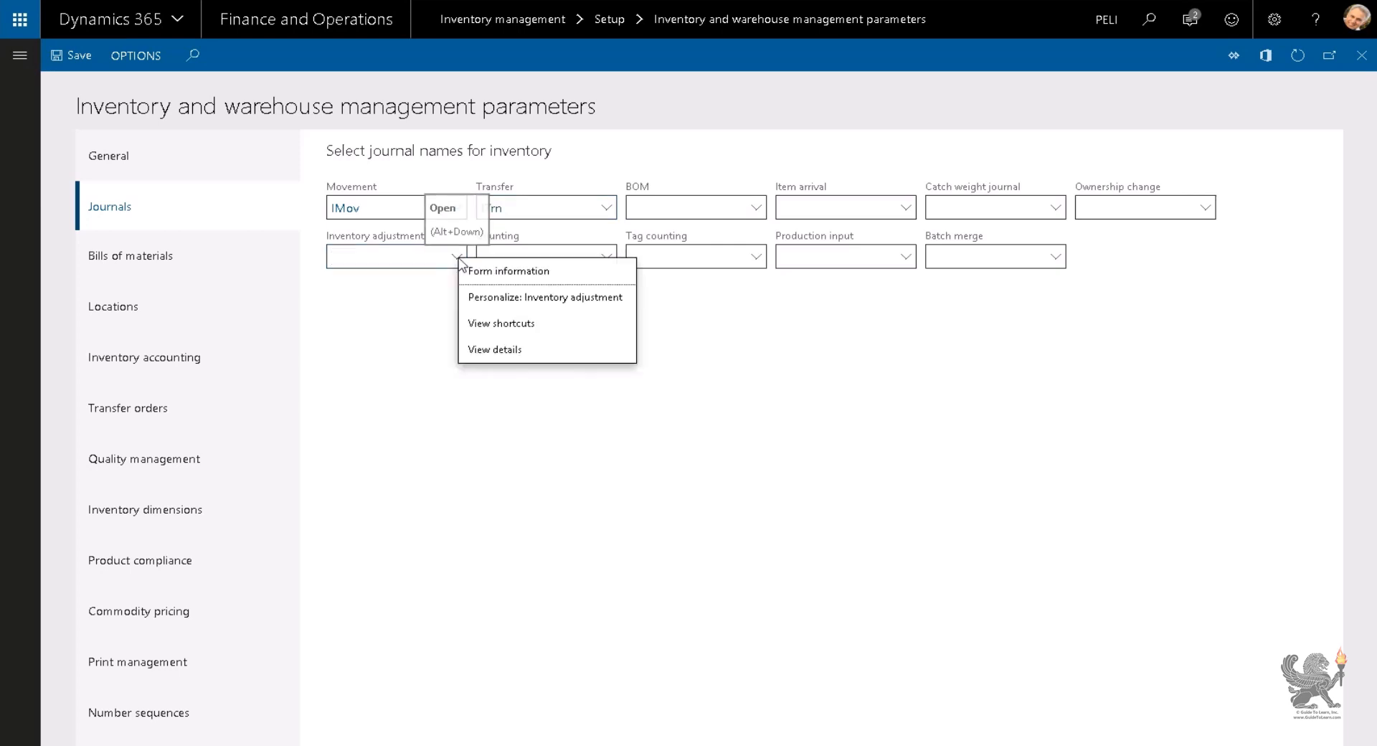
left_click(487, 353)
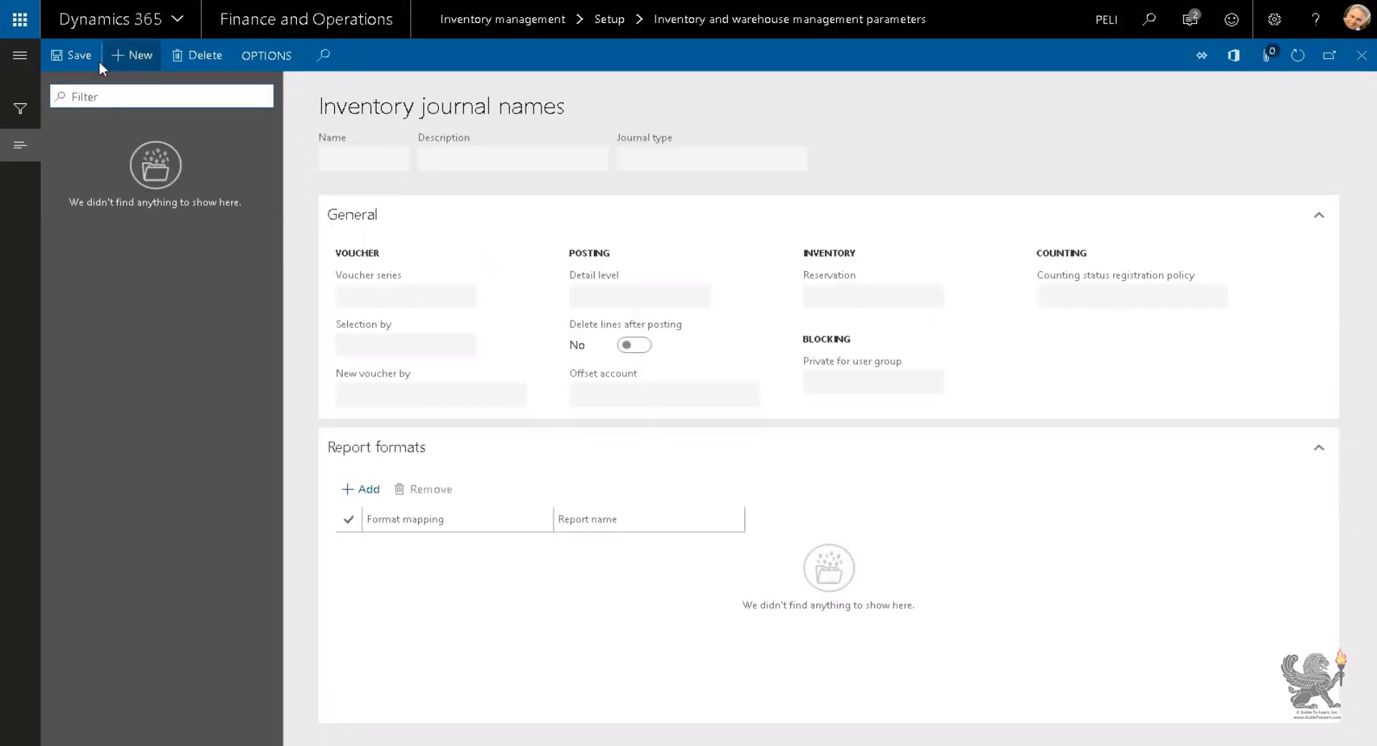
left_click(135, 55)
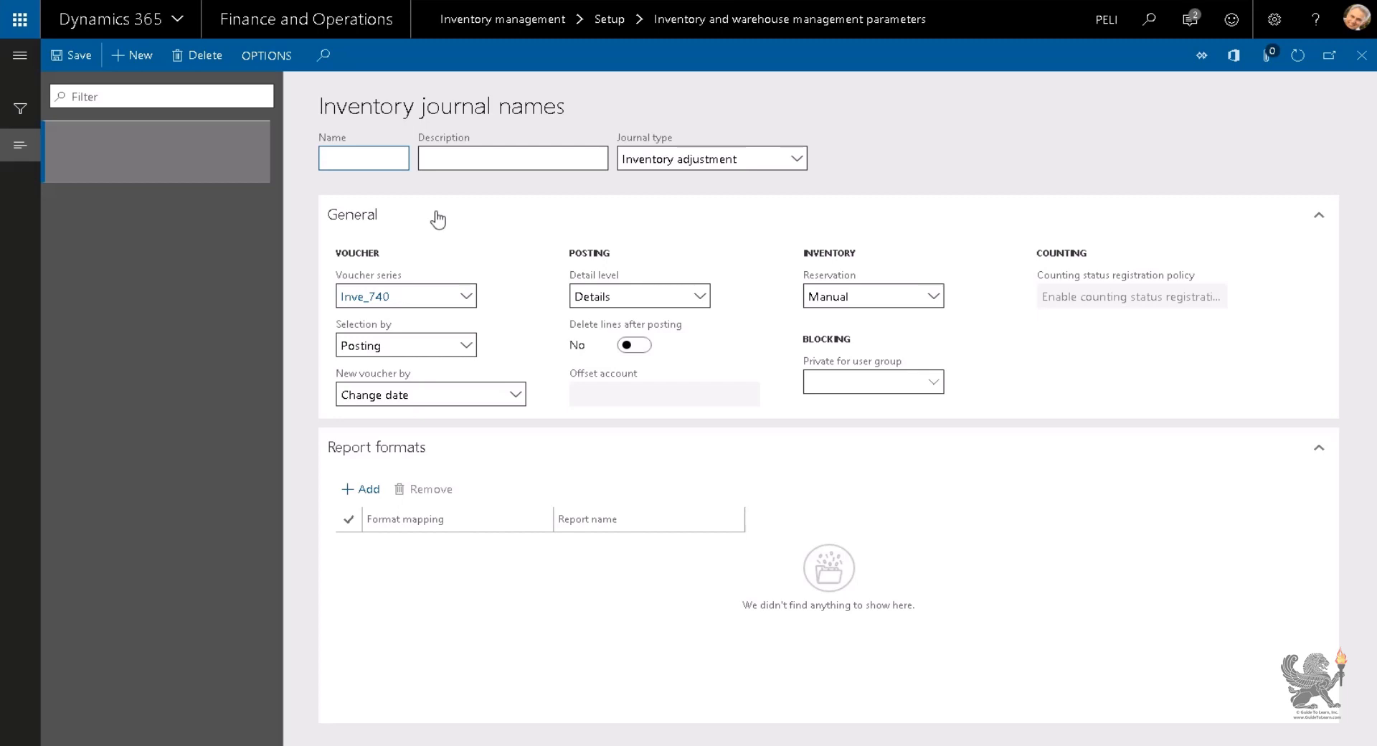
type("IAdj")
key("Tab")
left_click(753, 159)
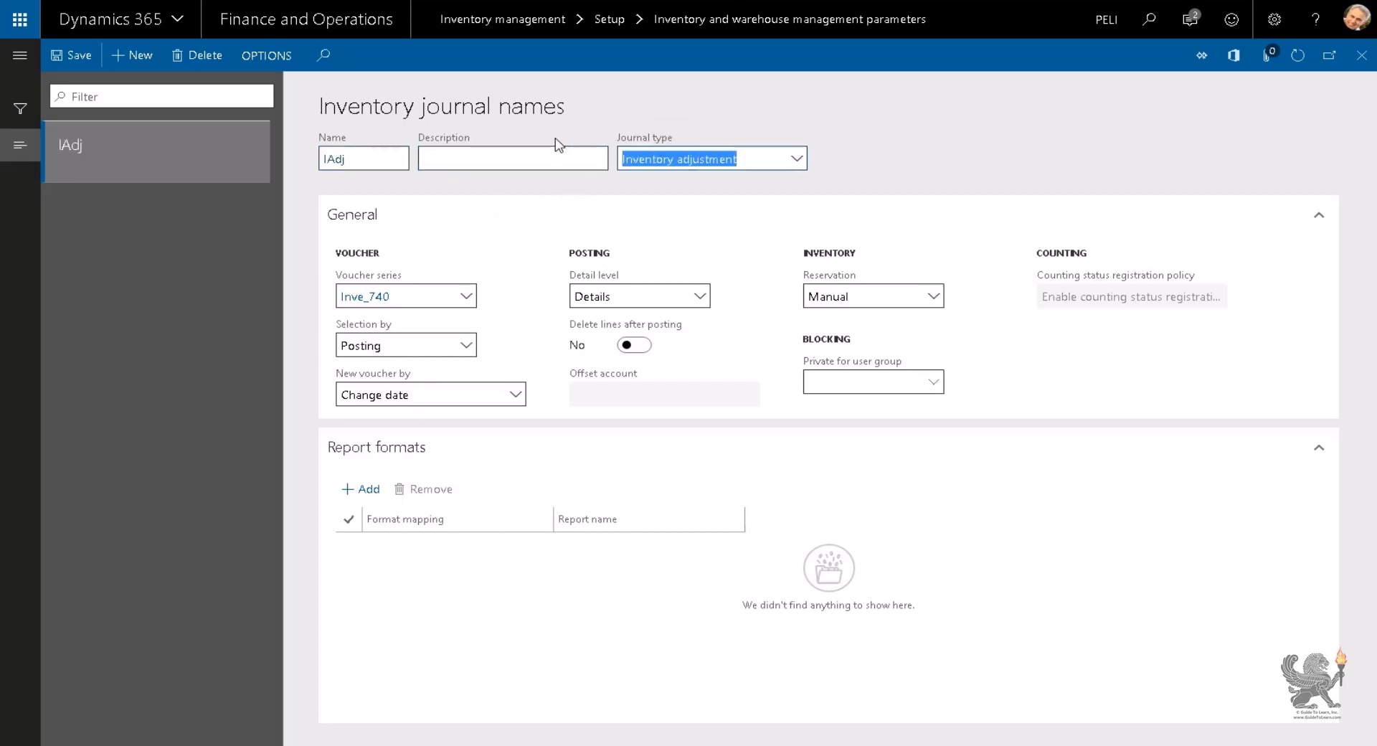
Step: Return to the inventory parameters and select IAdj as the Inventory adjustment journal
left_click(1361, 55)
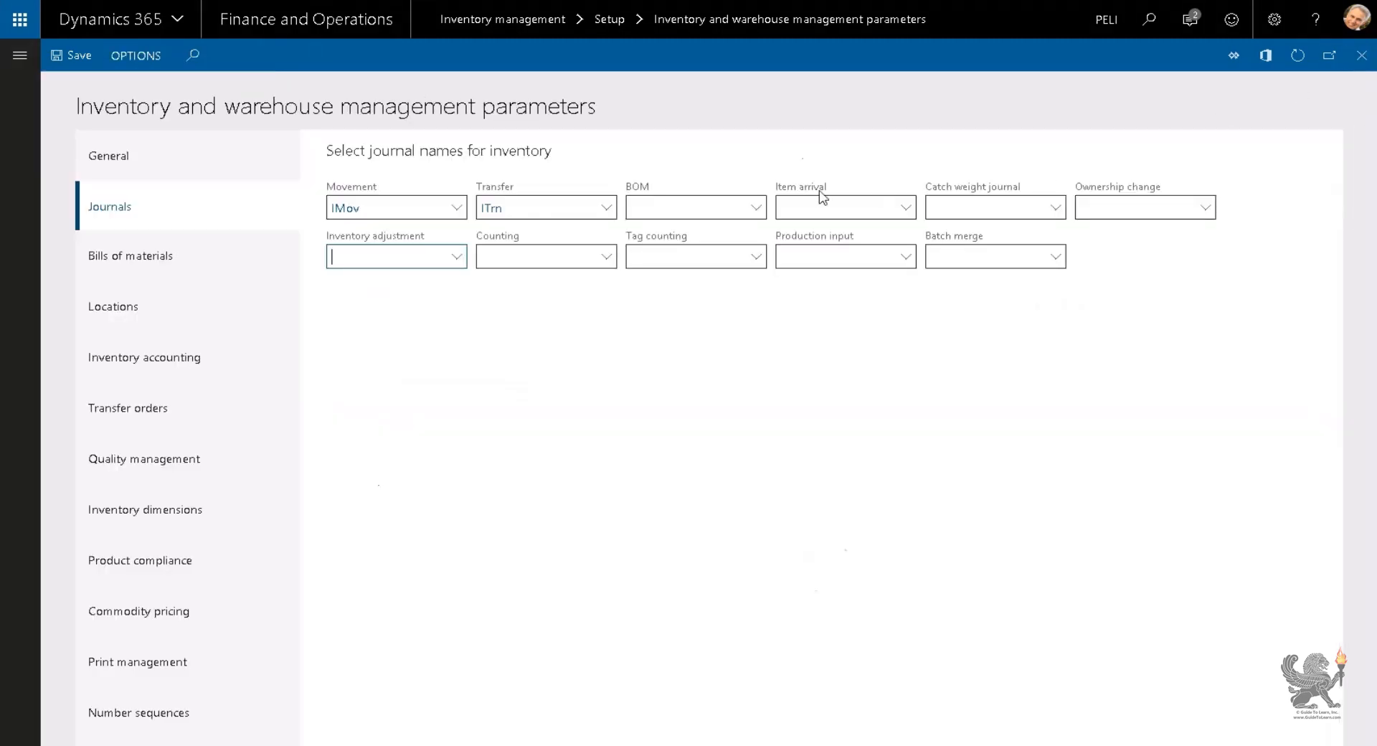
key("alt+Down")
key("Return")
Step: Create an inventory journal name ICnt with description Counting from the Counting journal field's details
right_click(609, 259)
left_click(637, 350)
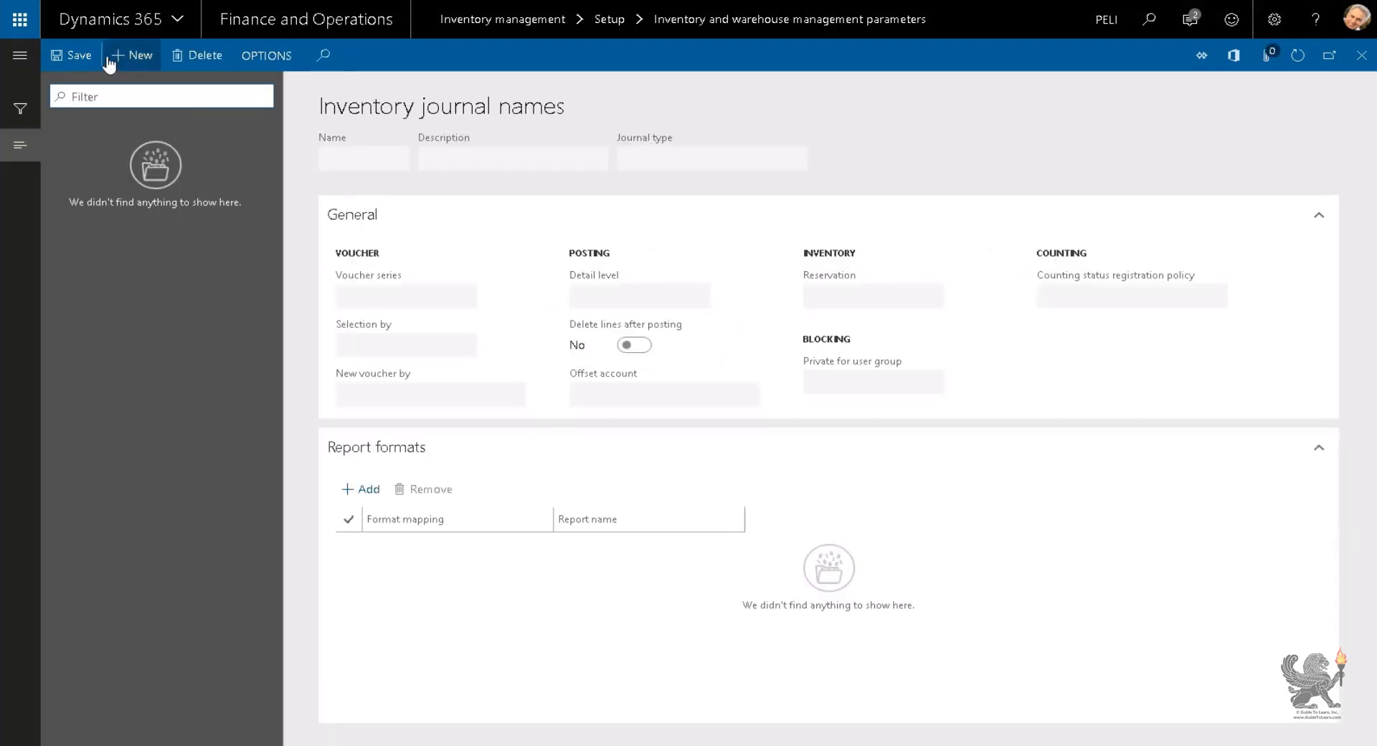
left_click(108, 59)
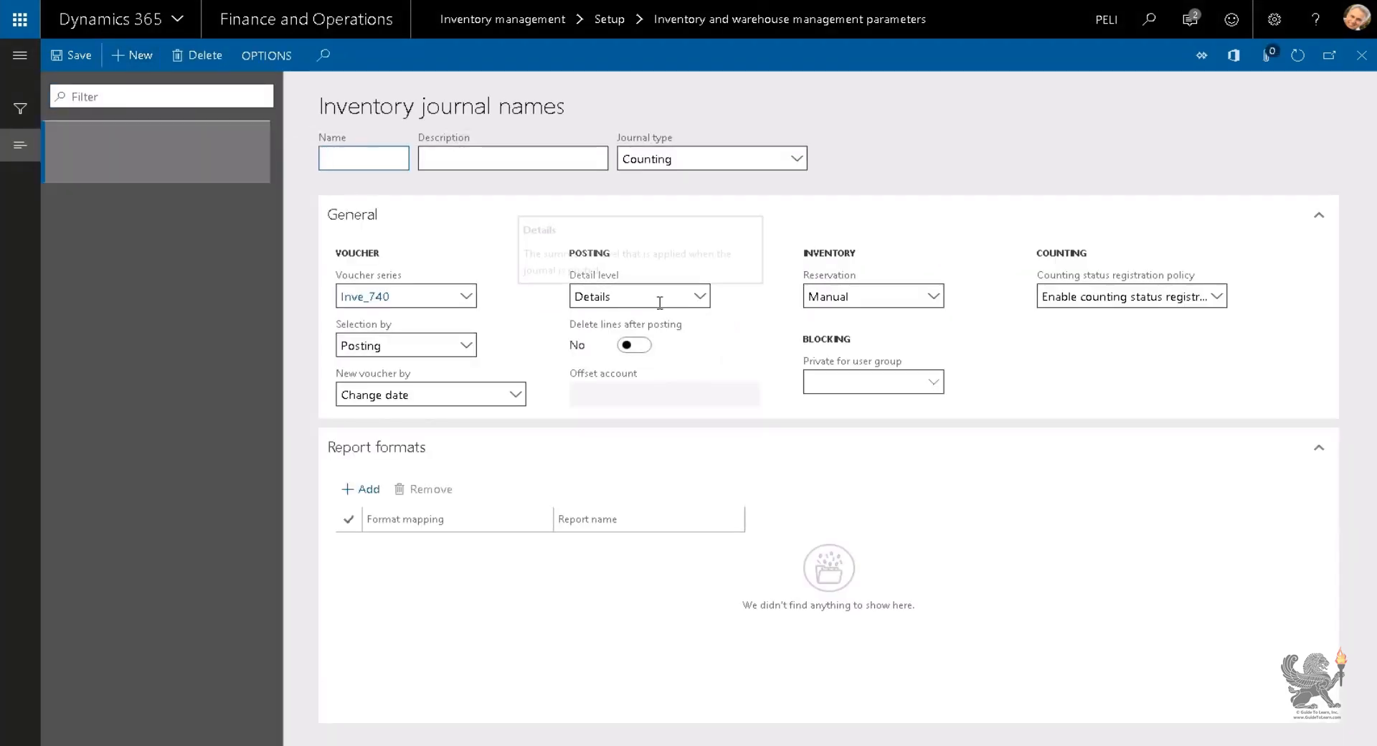
type("ICnt")
key("Tab")
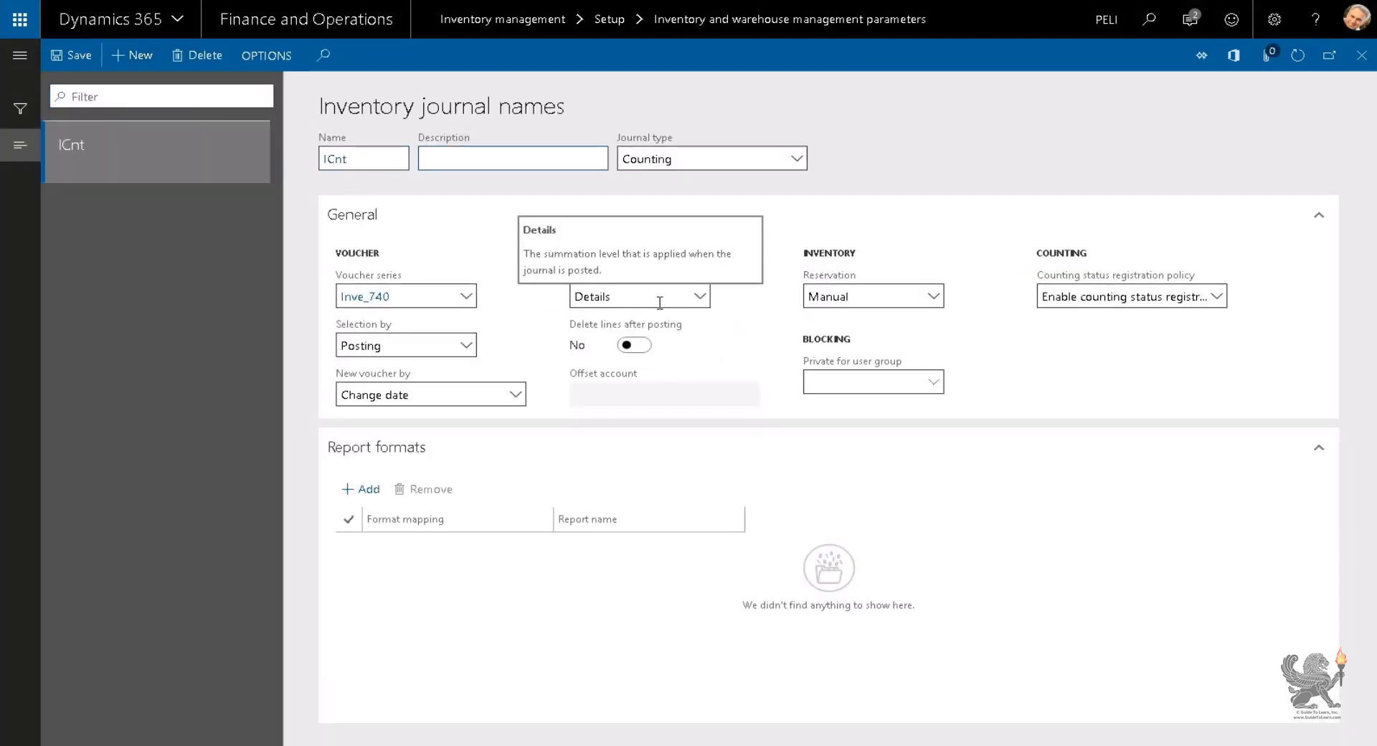
type("Counting")
Step: Return to the inventory parameters and select ICnt as the Counting journal
left_click(1361, 56)
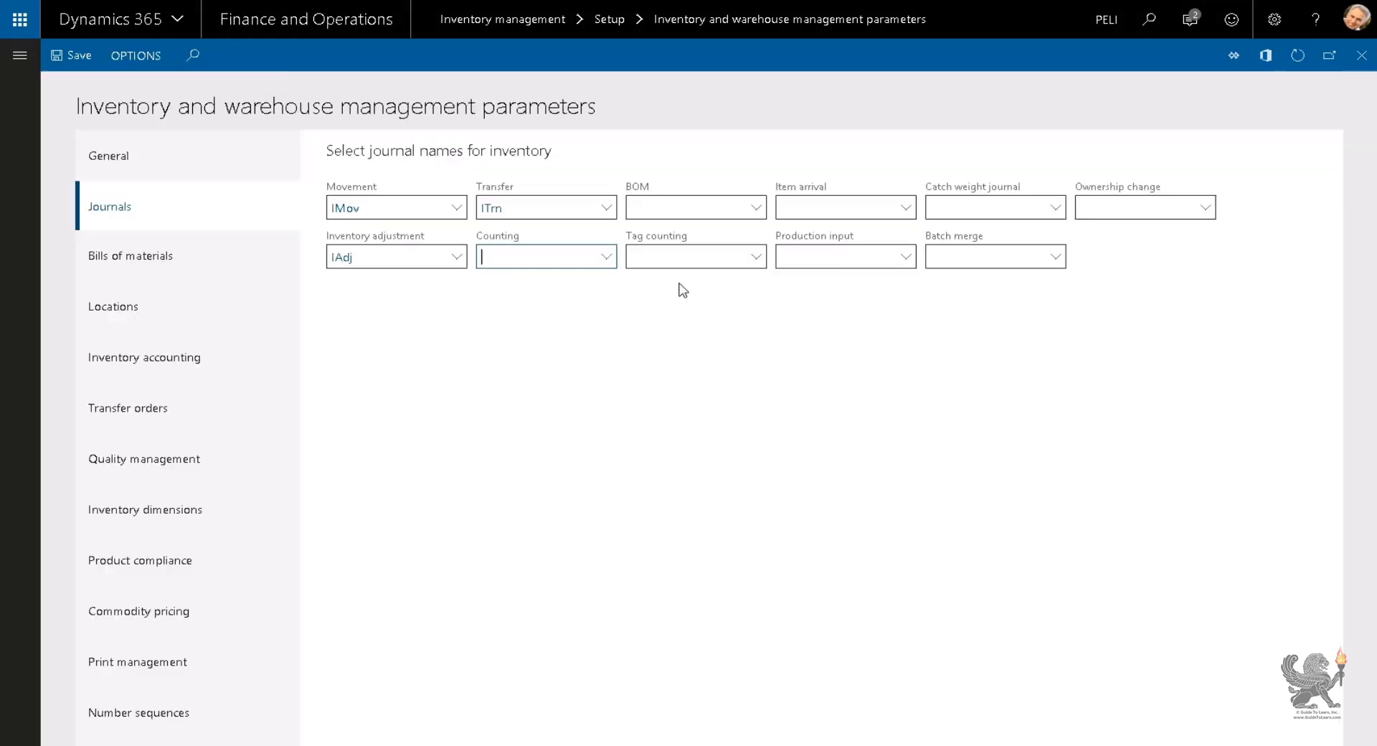
left_click(606, 257)
left_click(502, 307)
Step: Create an inventory journal name ITag of type Tag counting from the Tag counting field's details
left_click(758, 260)
right_click(753, 267)
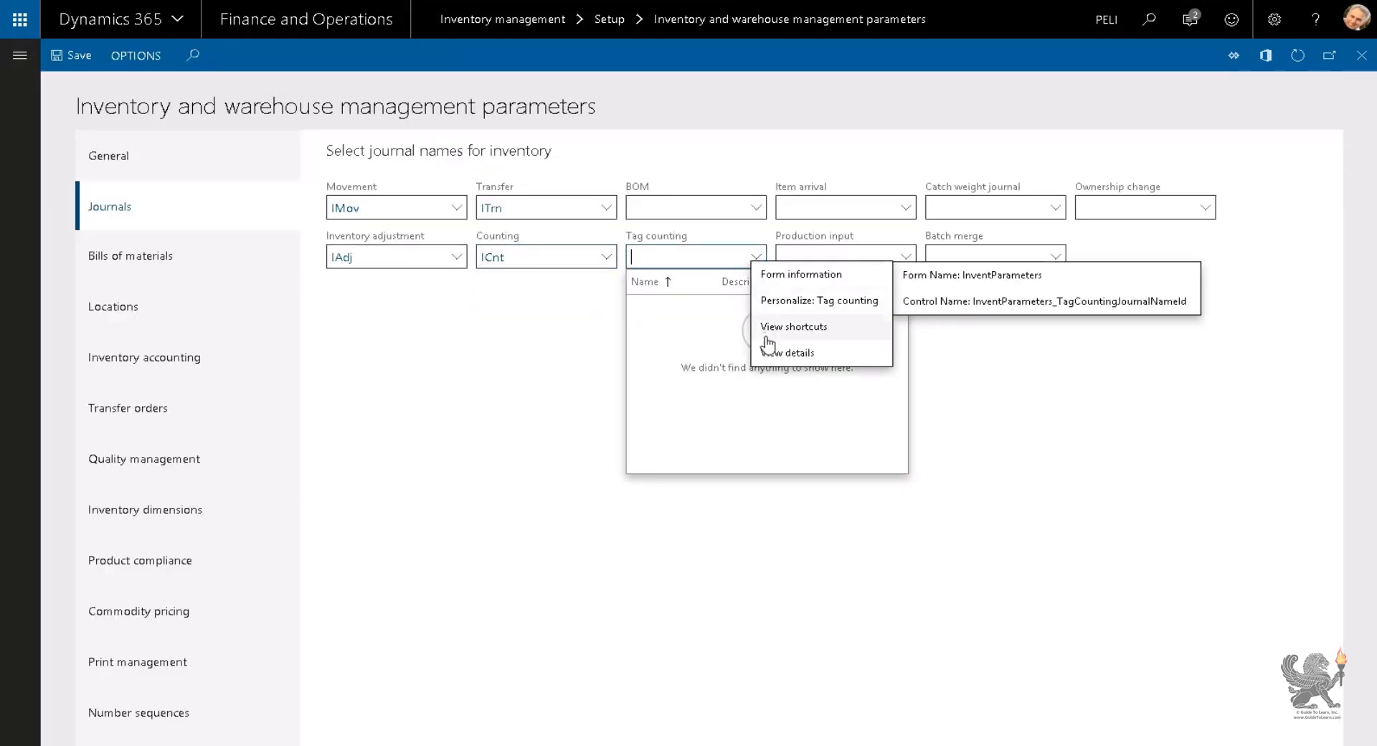
left_click(768, 338)
left_click(106, 66)
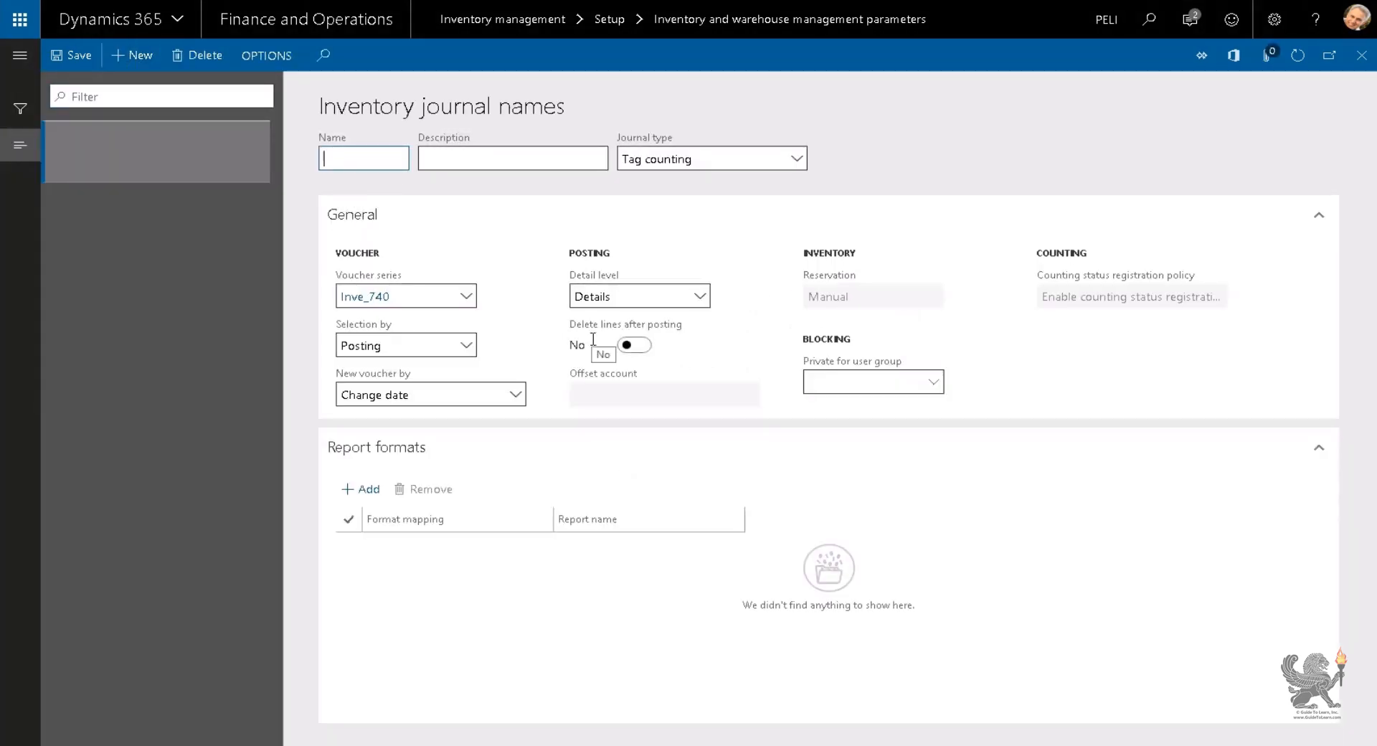
type("ITag")
key("Tab")
Step: Return to the inventory parameters and select ITag as the Tag counting journal
left_click(1361, 56)
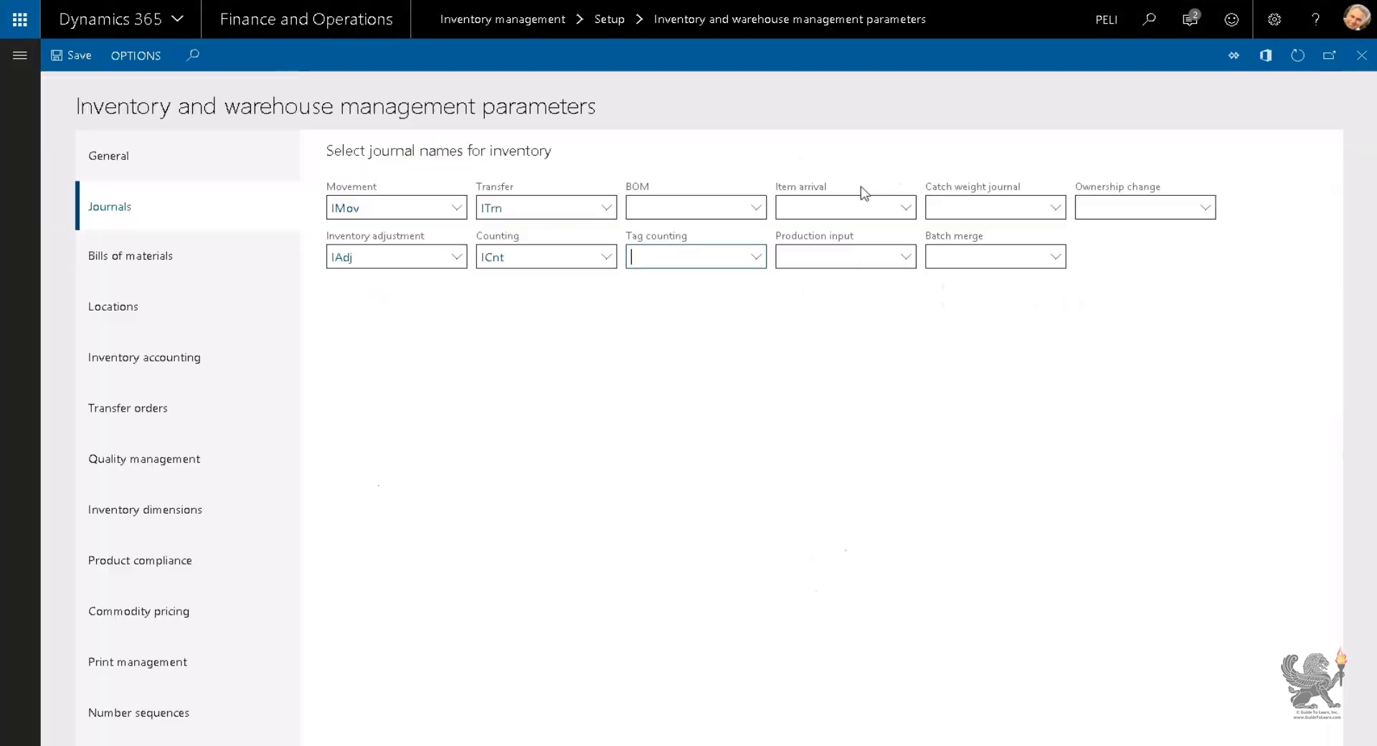
left_click(755, 257)
left_click(738, 310)
Step: Create an inventory journal name IOwn with description Owner from the Ownership change field's details
right_click(1202, 209)
left_click(1242, 298)
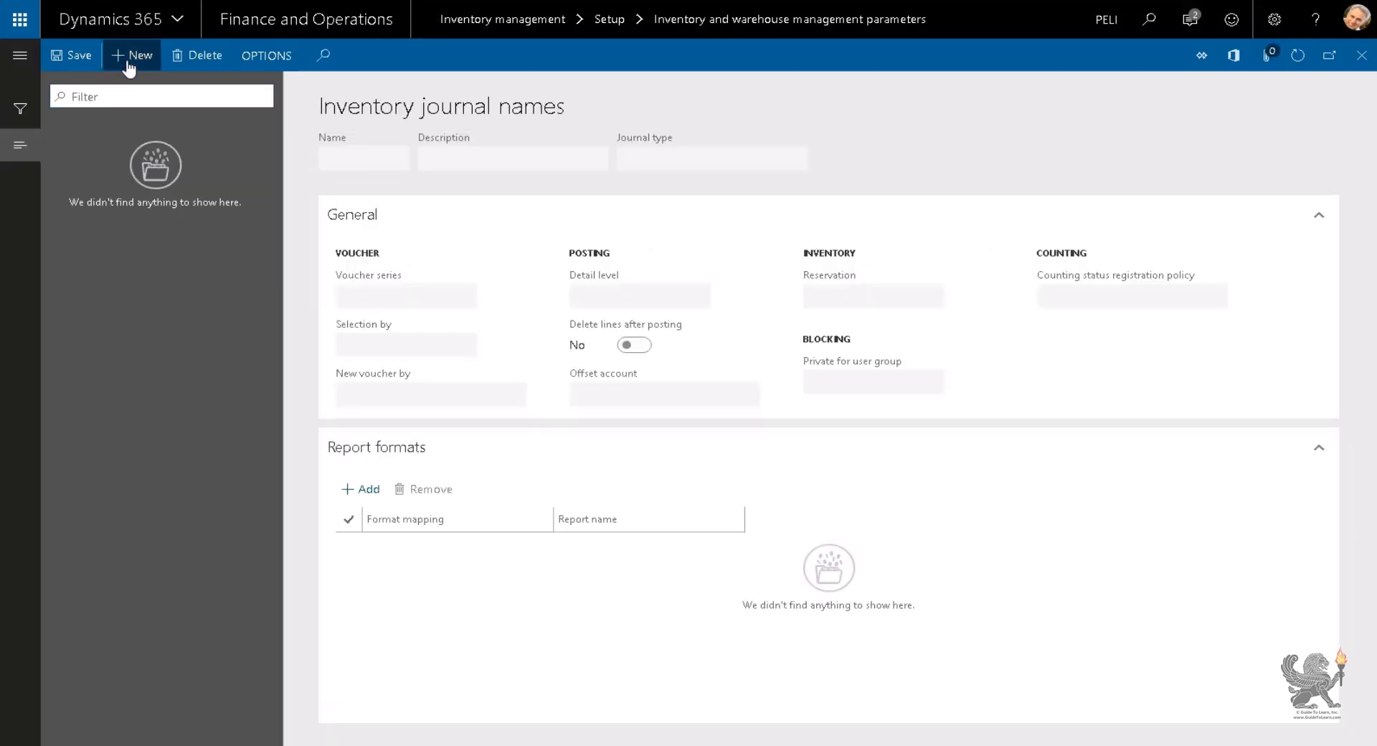
left_click(131, 57)
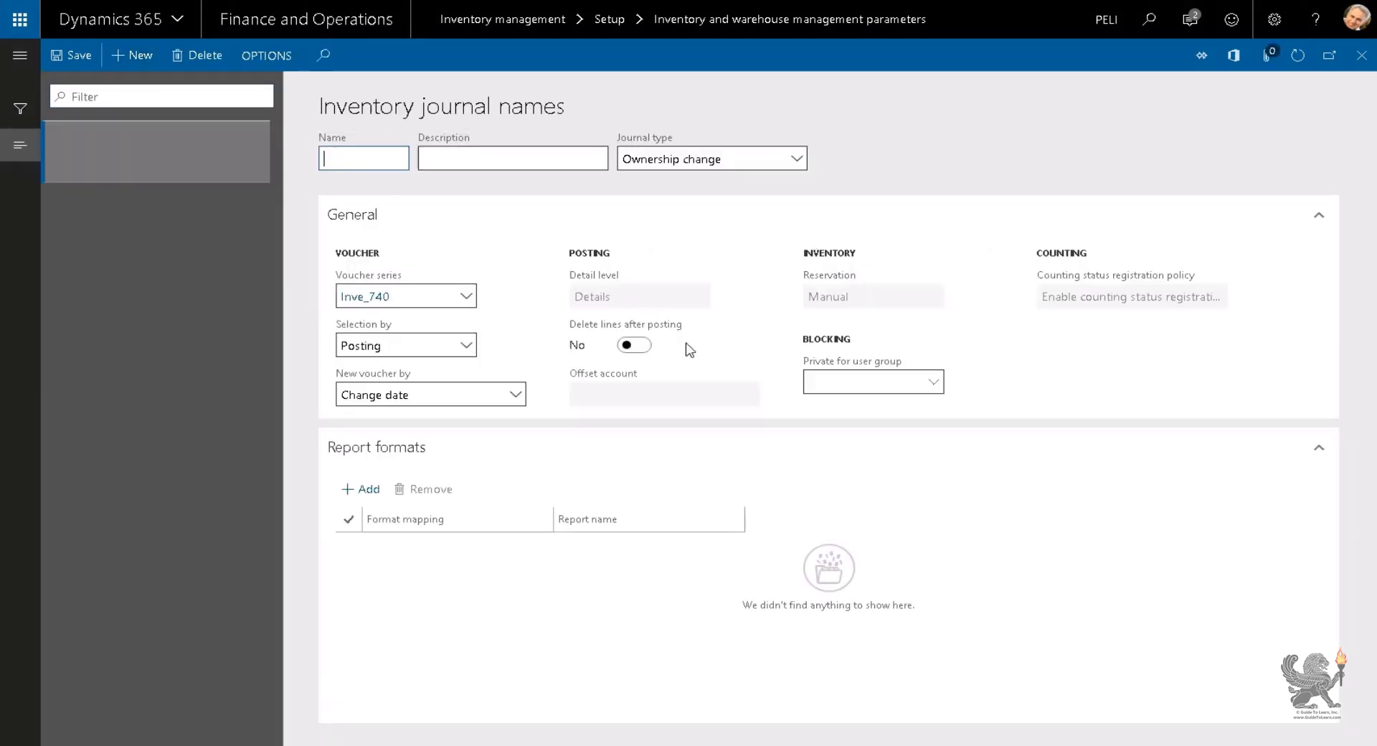
type("IOwn")
key("Tab")
type("O")
key("Tab")
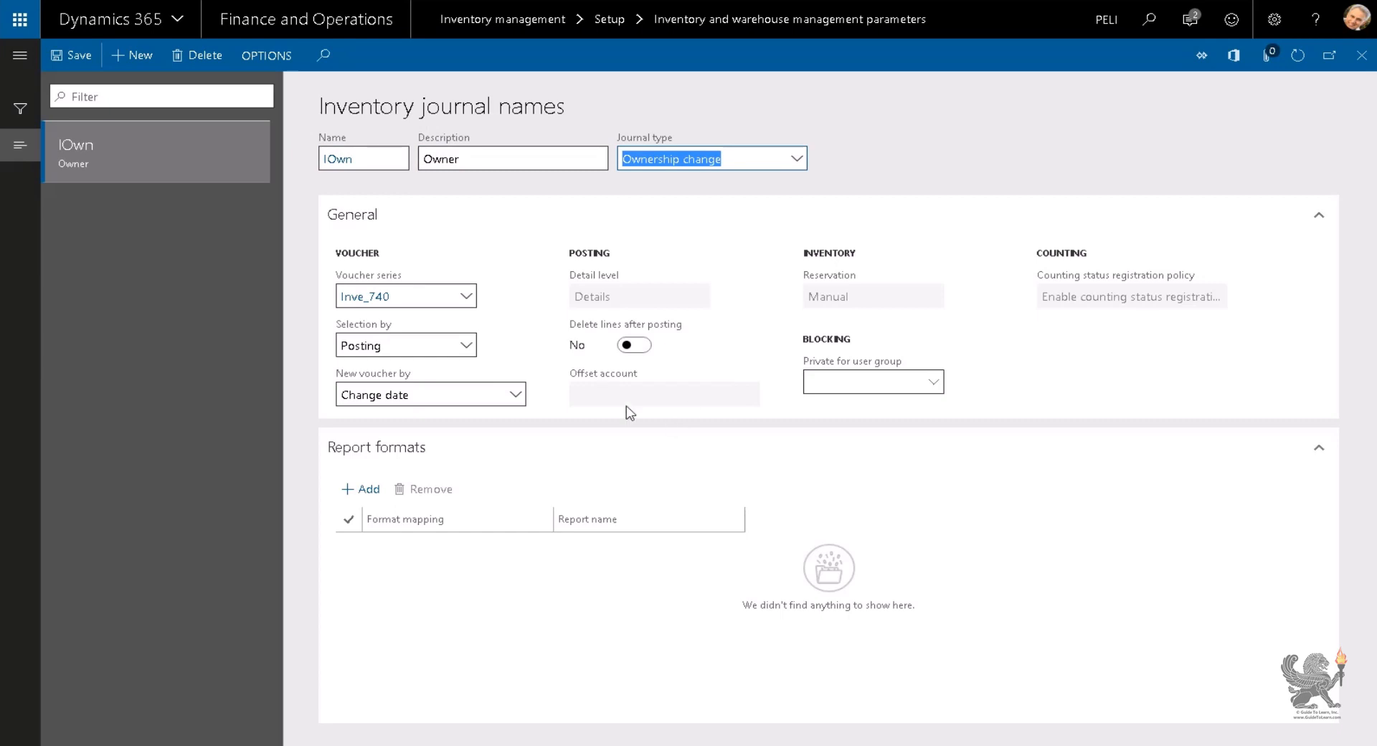
Step: Return to the inventory parameters and select IOwn as the Ownership change journal
left_click(1361, 55)
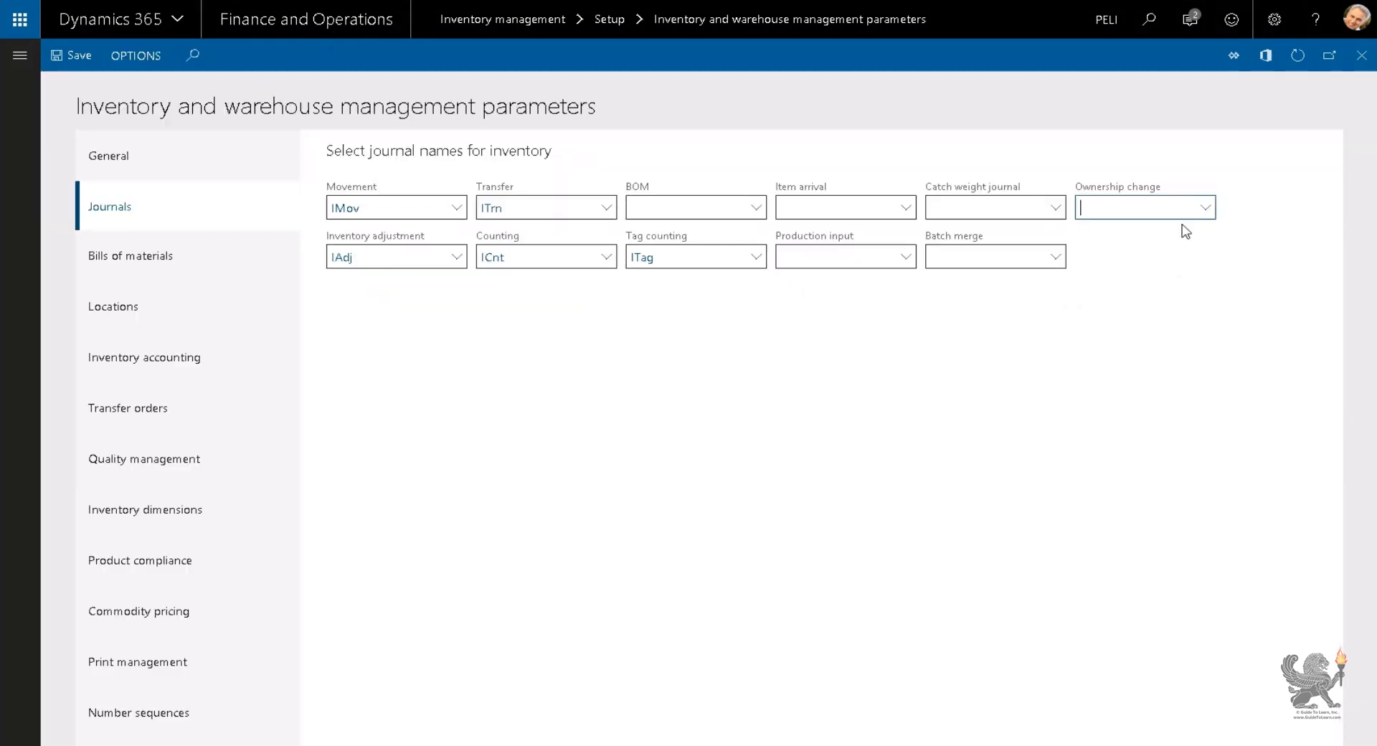
left_click(1204, 208)
left_click(1097, 256)
Step: Create a warehouse management journal name WArr with description Arrival from the Item arrival field's details
right_click(908, 210)
left_click(929, 314)
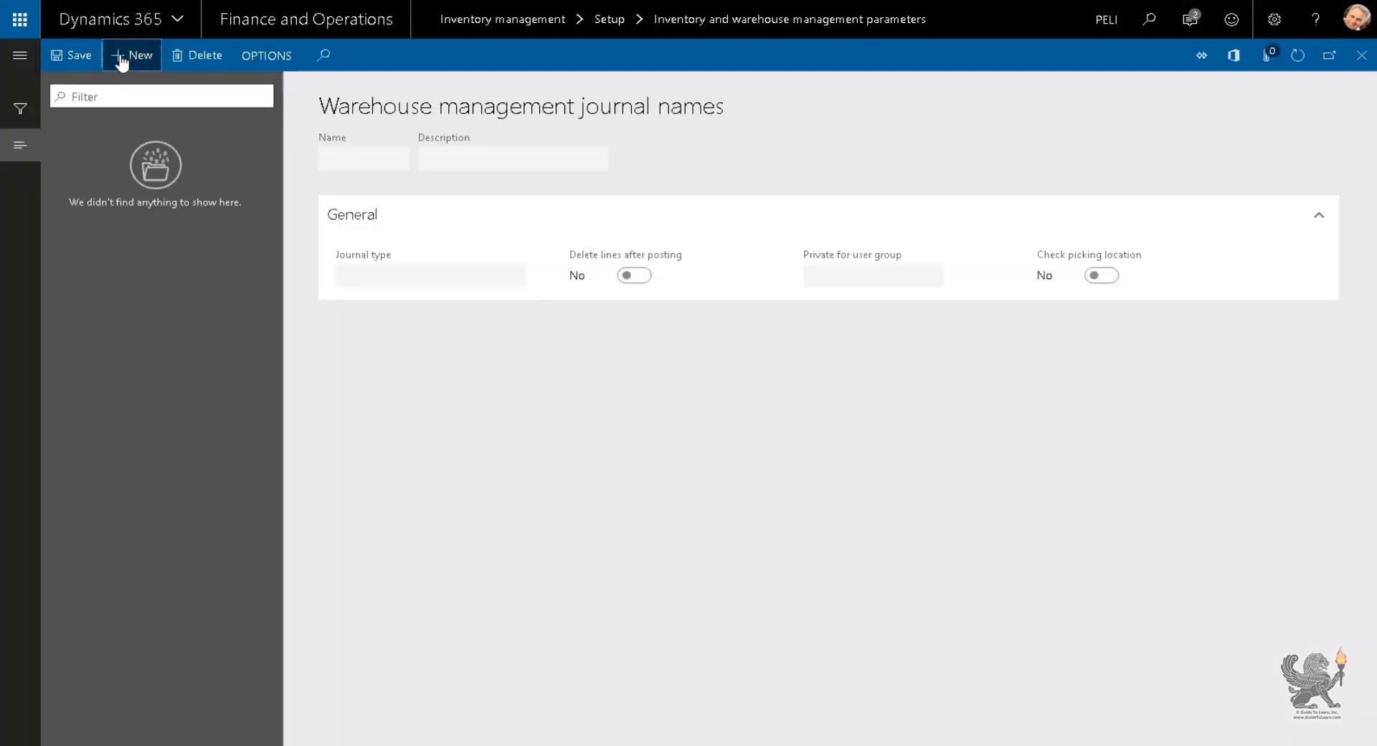
left_click(119, 57)
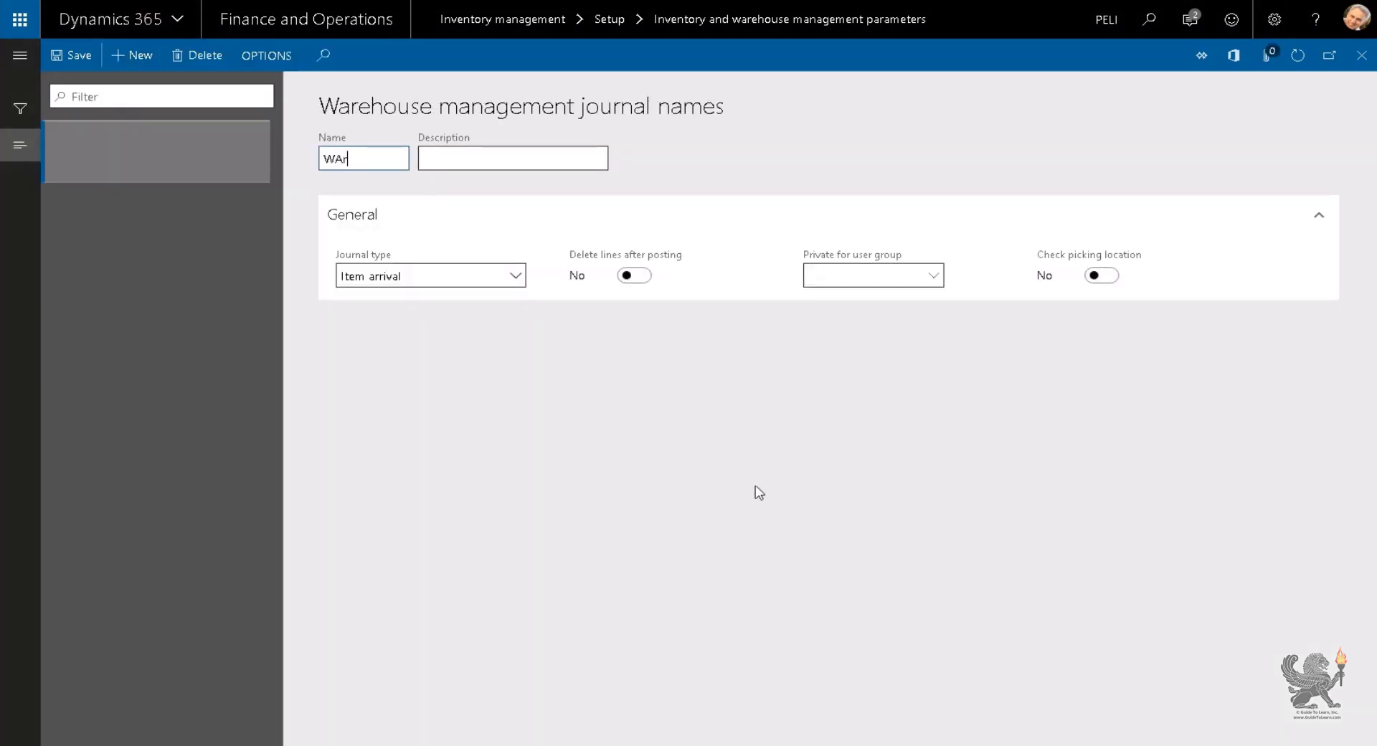
type("Arrival")
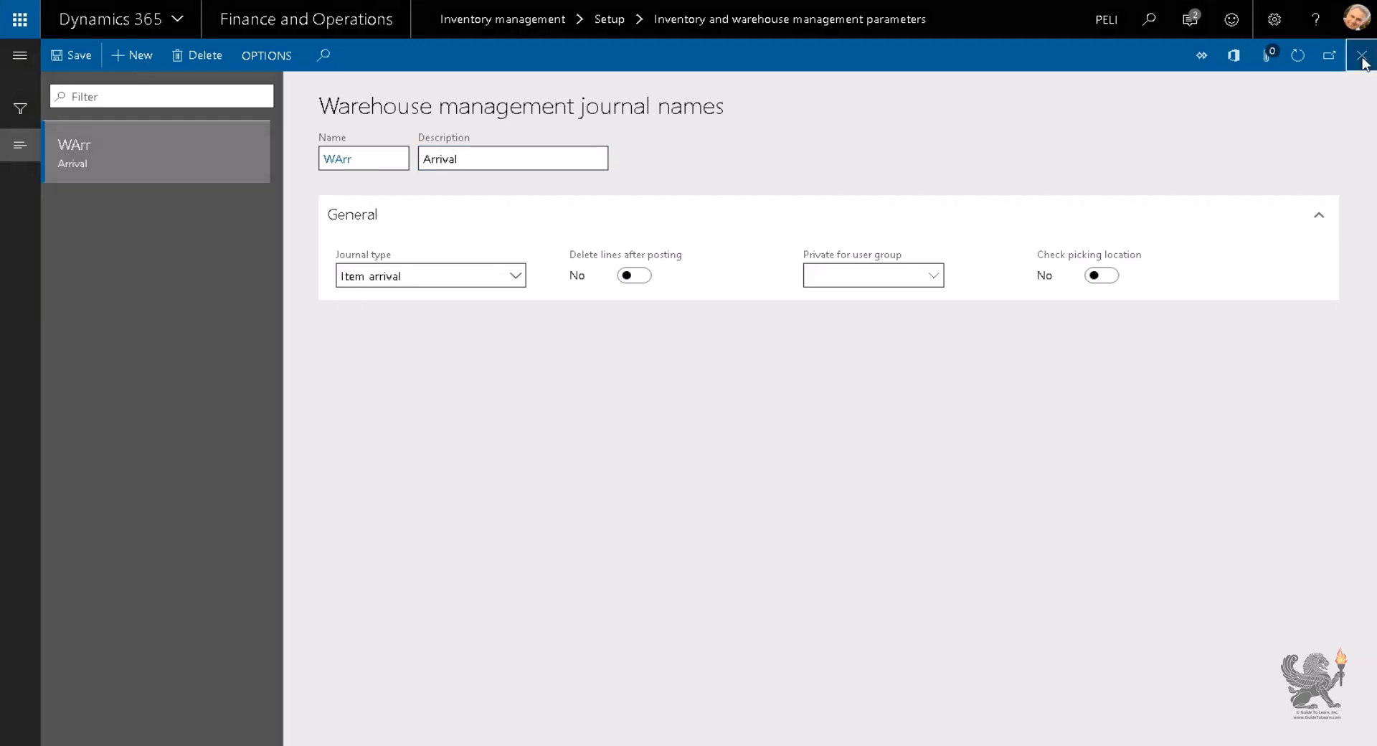
Step: Return to the inventory parameters and select WArr as the Item arrival journal
left_click(1361, 55)
left_click(907, 207)
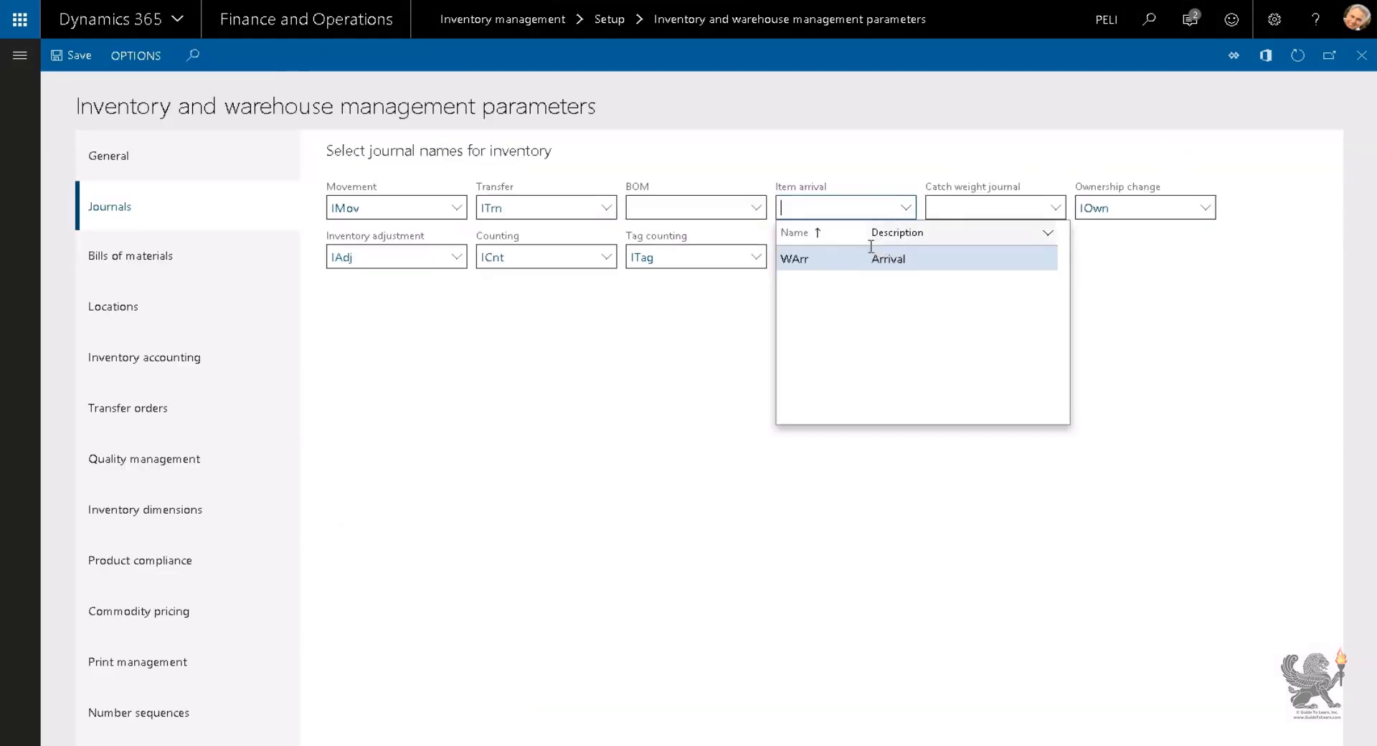
left_click(849, 258)
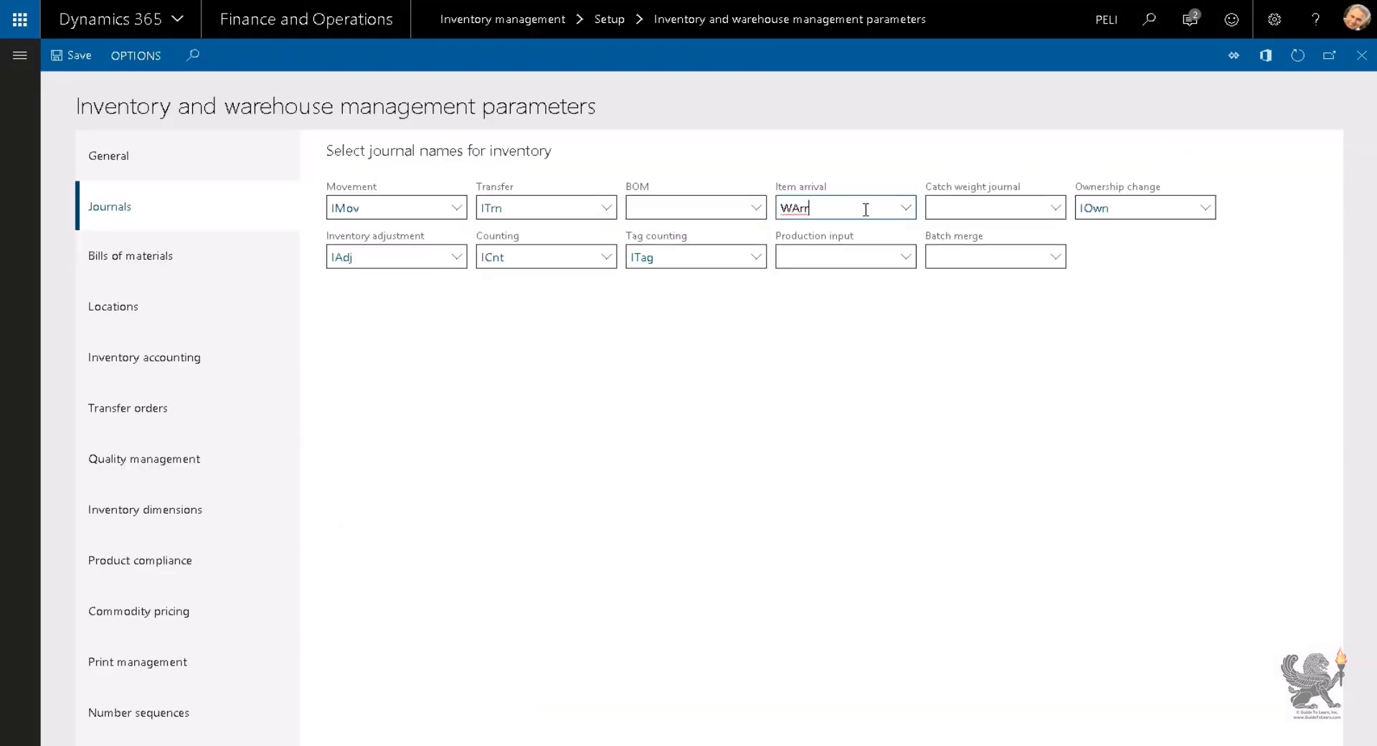
Step: Create an inventory journal name IBOM with description BOM from the BOM journal field's details
right_click(759, 212)
left_click(815, 329)
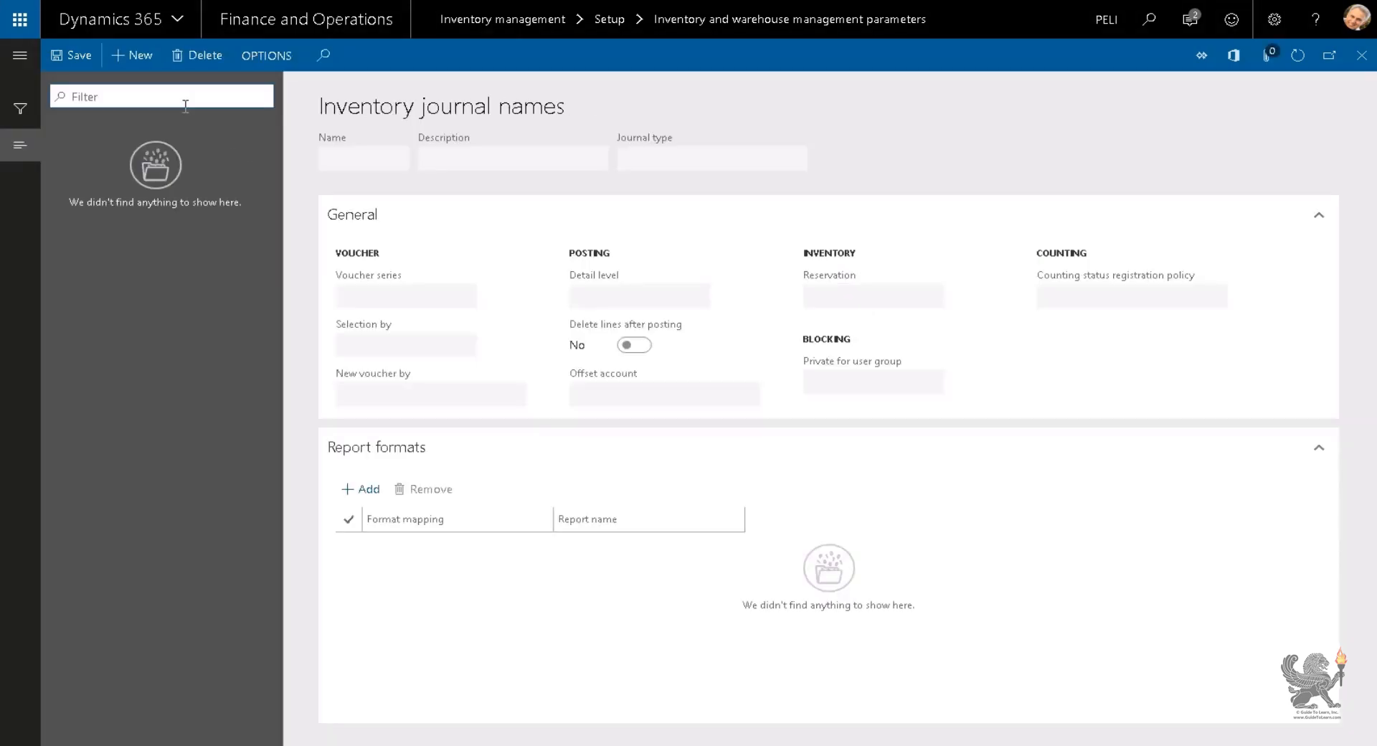
left_click(132, 55)
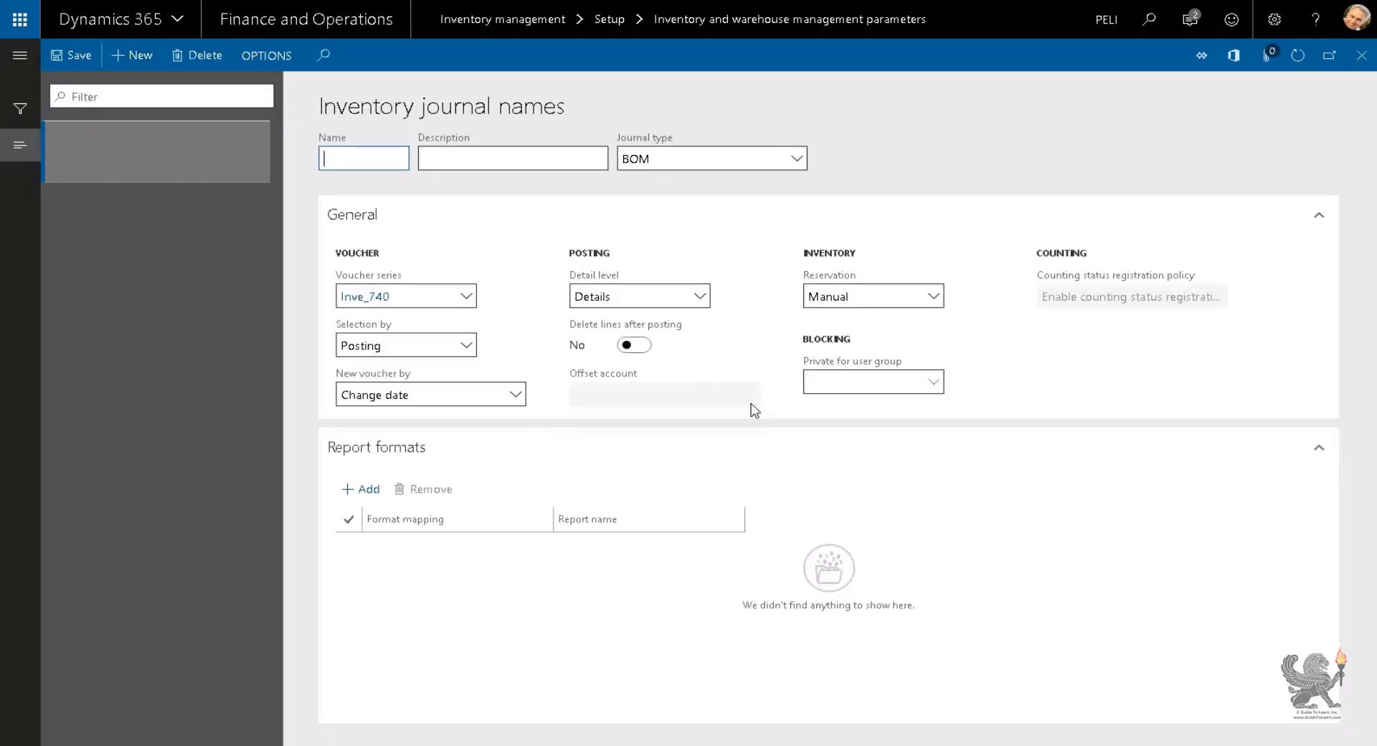
type("IBOM")
key("Tab")
type("BOM")
key("Tab")
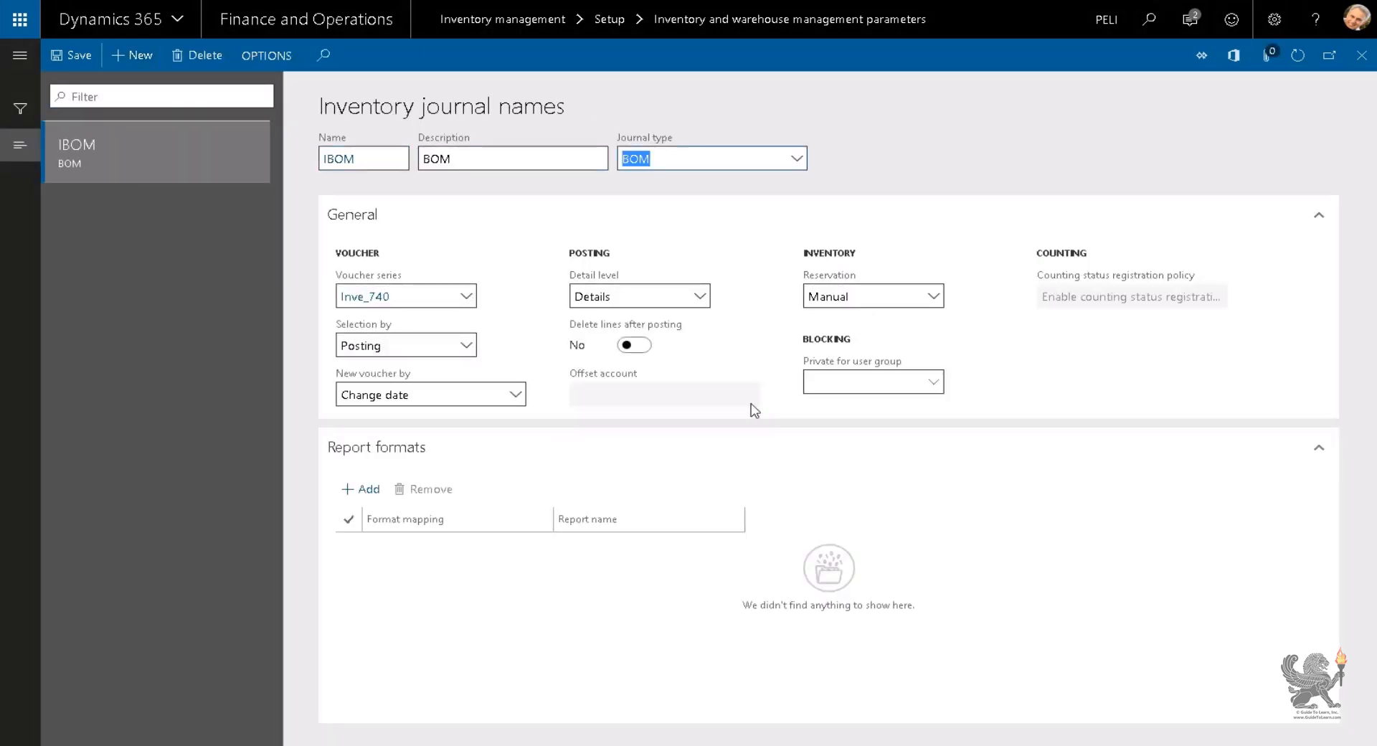
Step: Return to the inventory parameters, select IBOM as the BOM journal and save the journal defaults
key("Escape")
left_click(756, 208)
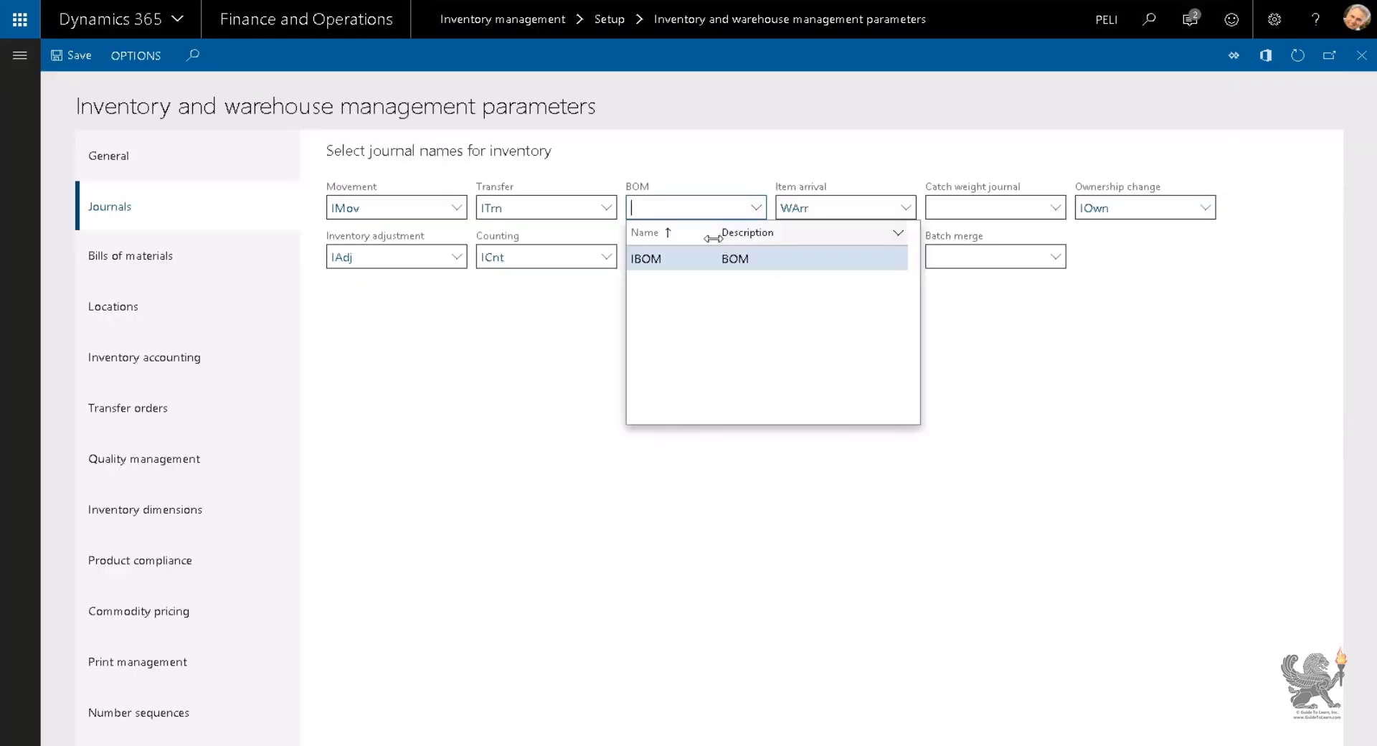
left_click(689, 260)
left_click(70, 59)
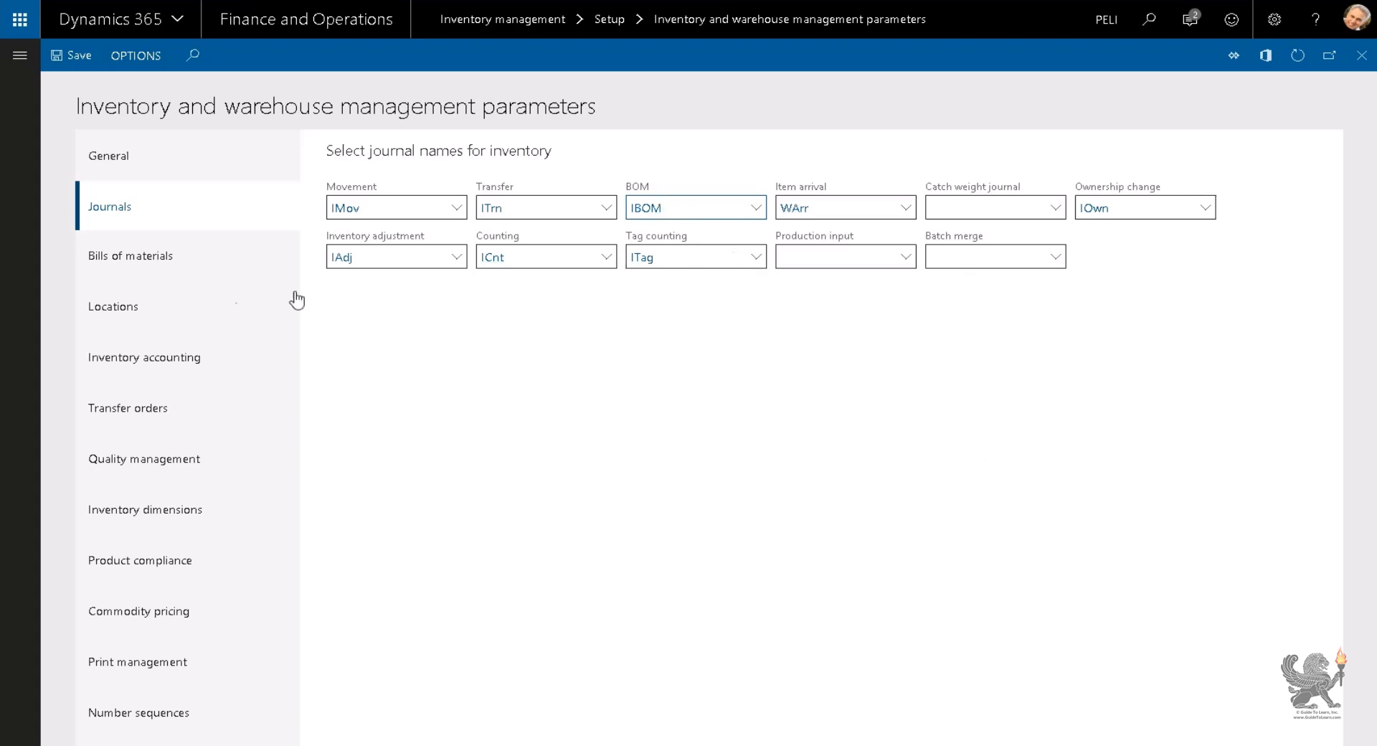
Step: Create a calculation group Water from the Calculation group field's details in the inventory accounting parameters
left_click(162, 264)
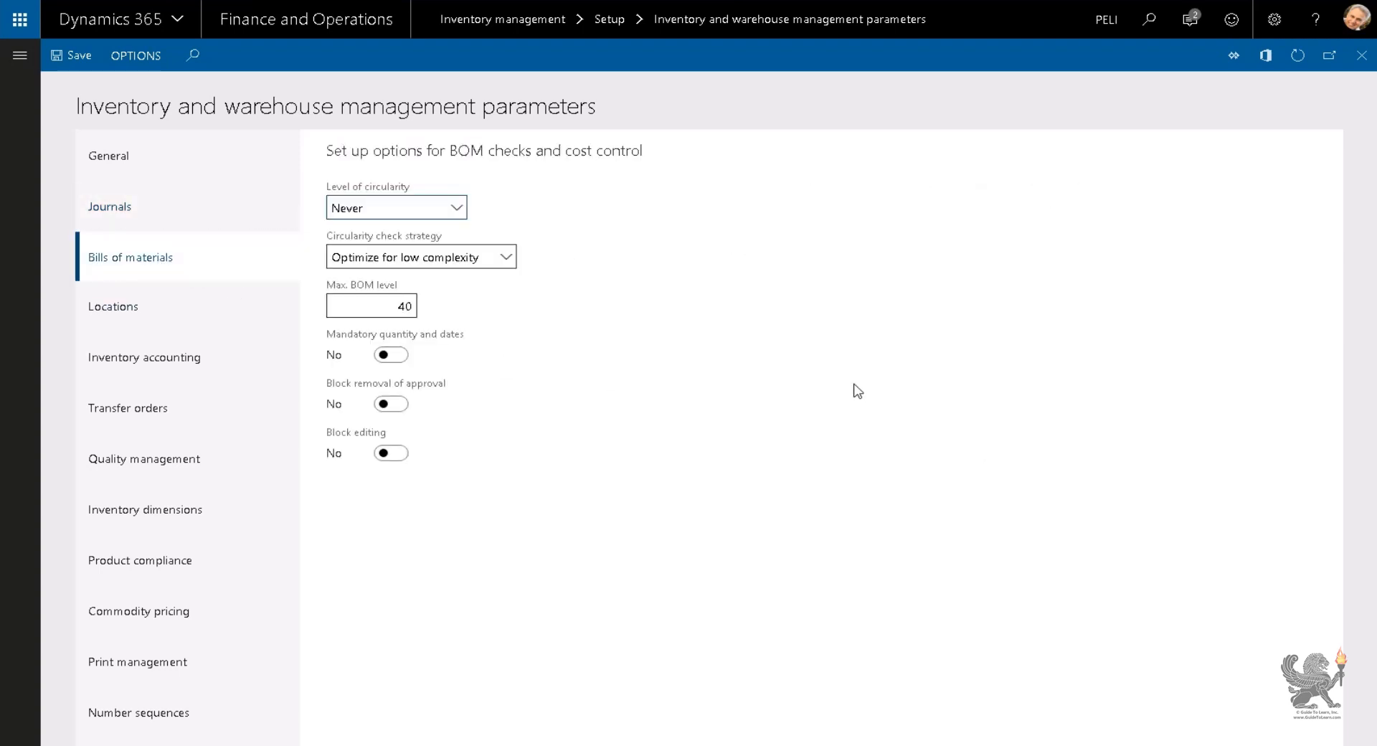
left_click(199, 374)
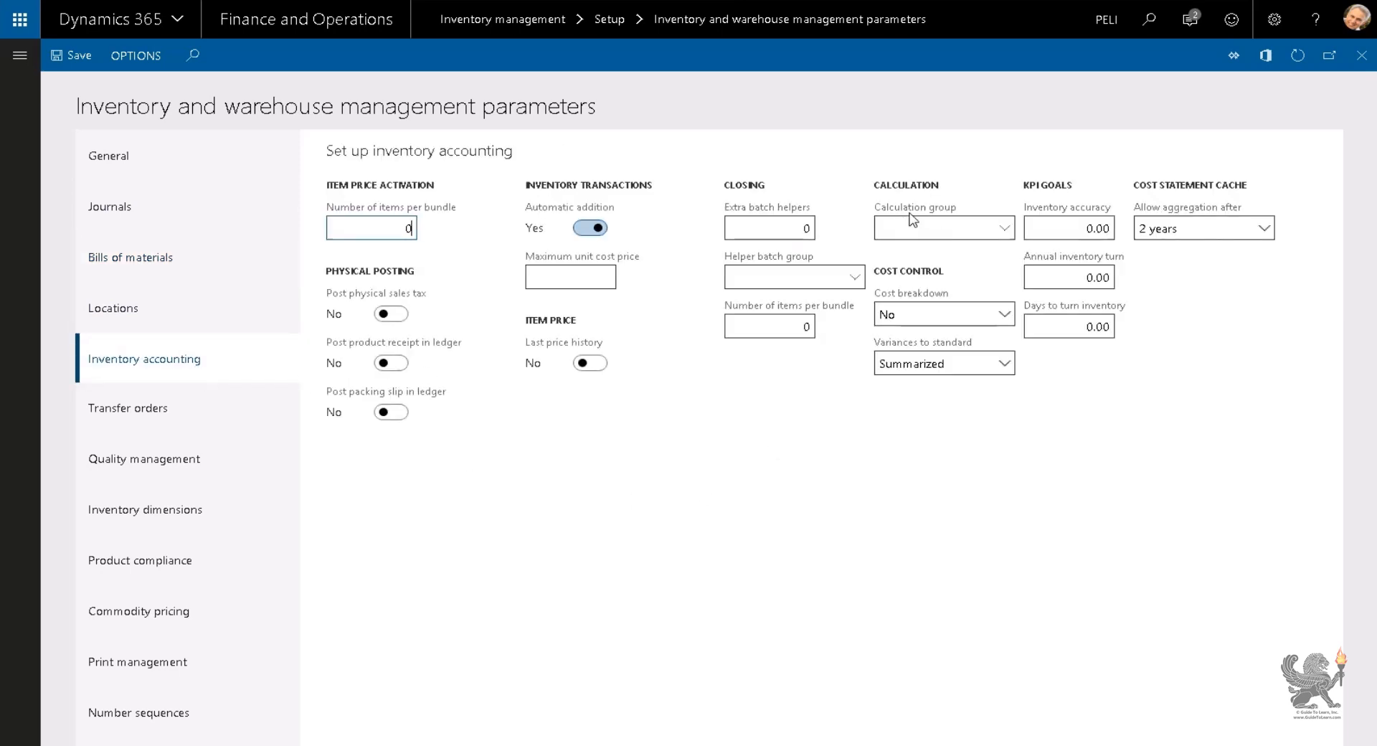
right_click(1004, 227)
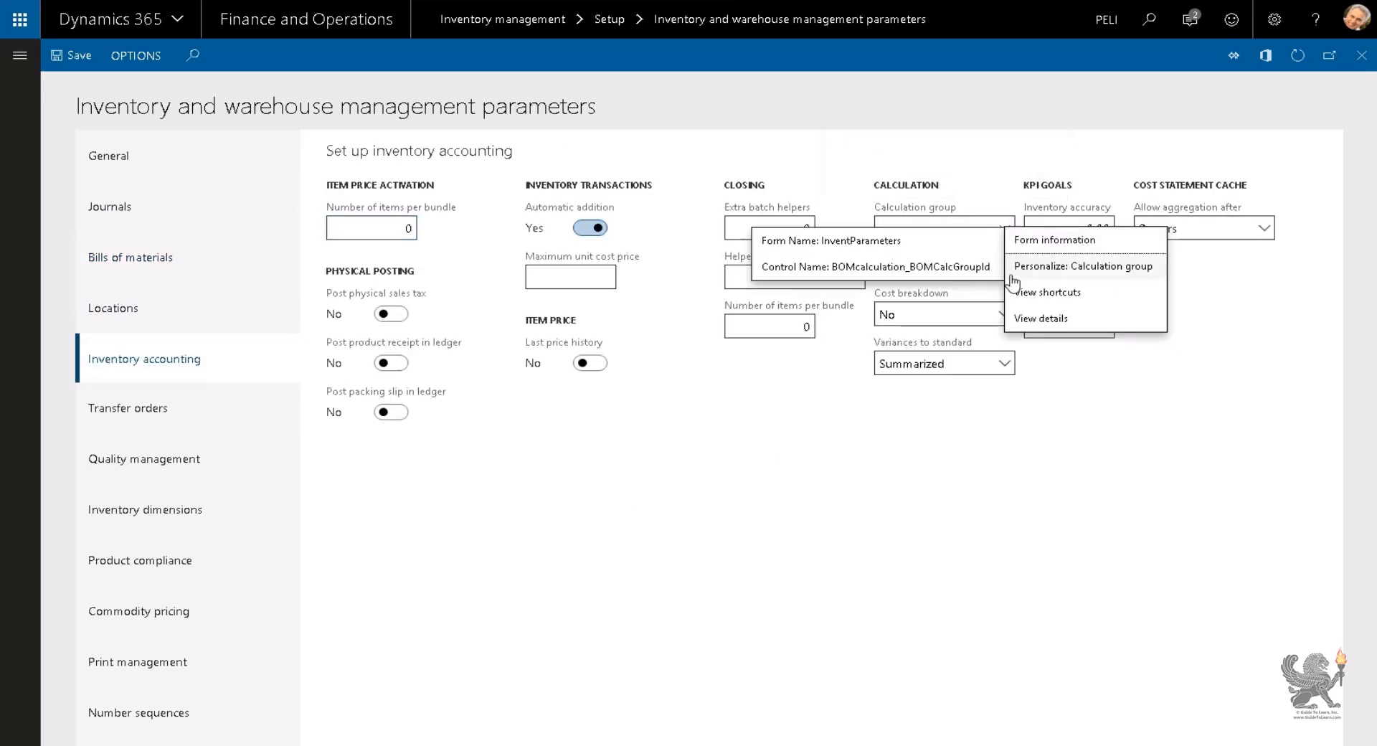
left_click(1023, 318)
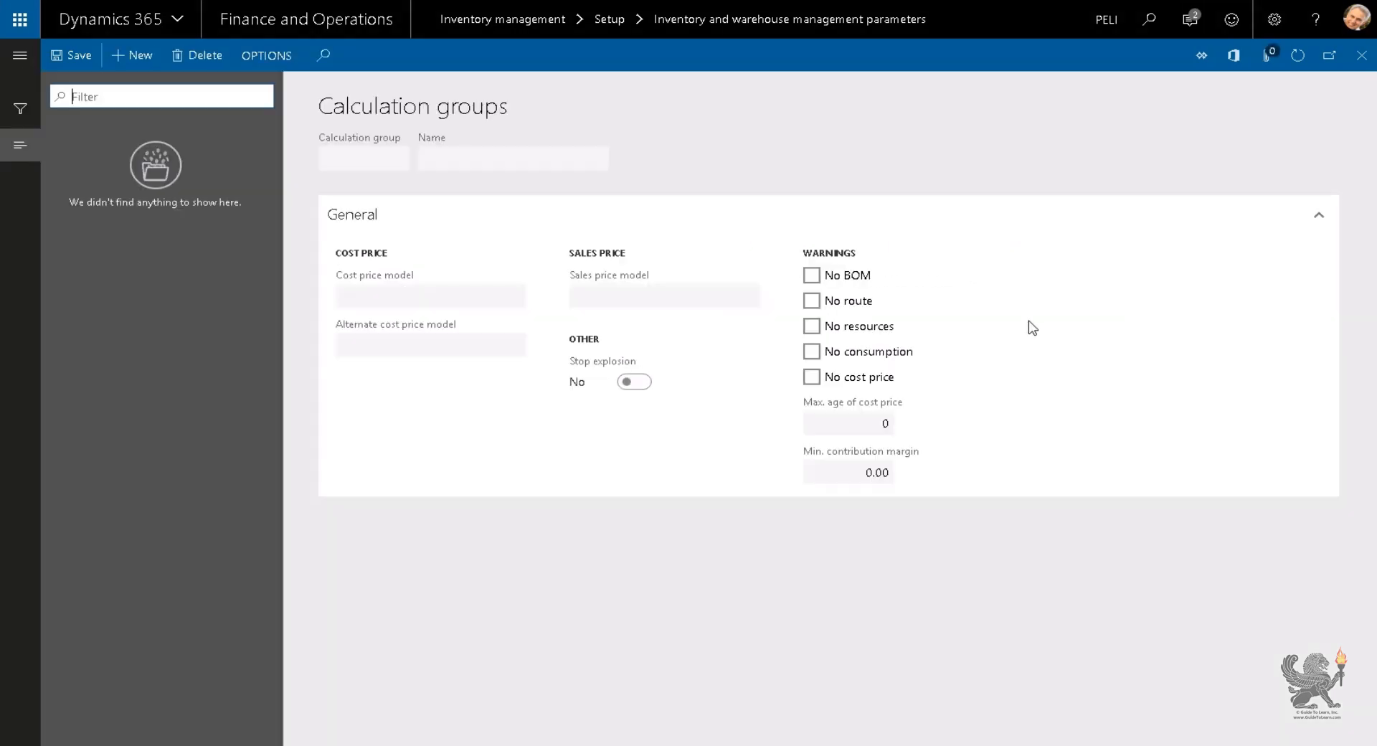
left_click(136, 55)
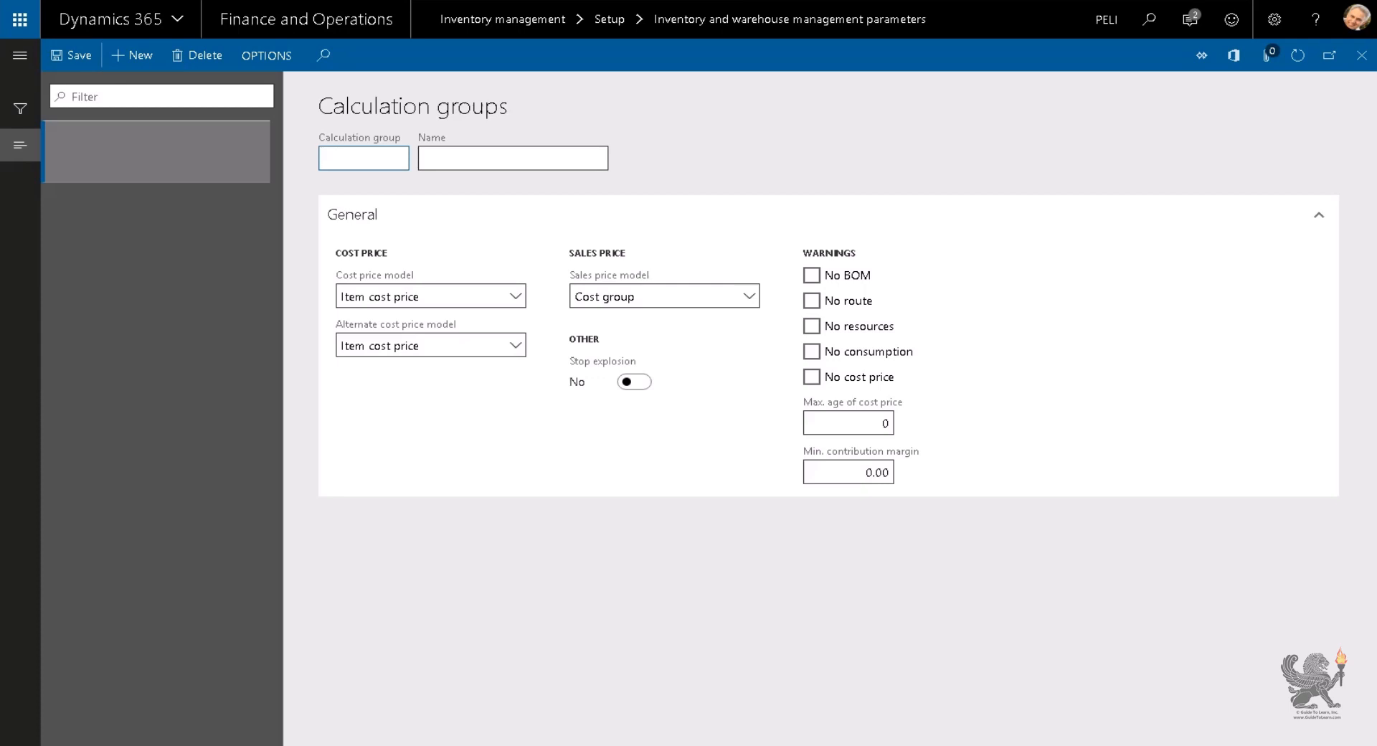
type("Water")
key("Tab")
Step: Set the Water calculation group's alternate cost price model to Item purchase price, keeping Cost group as the sales price model
left_click(515, 345)
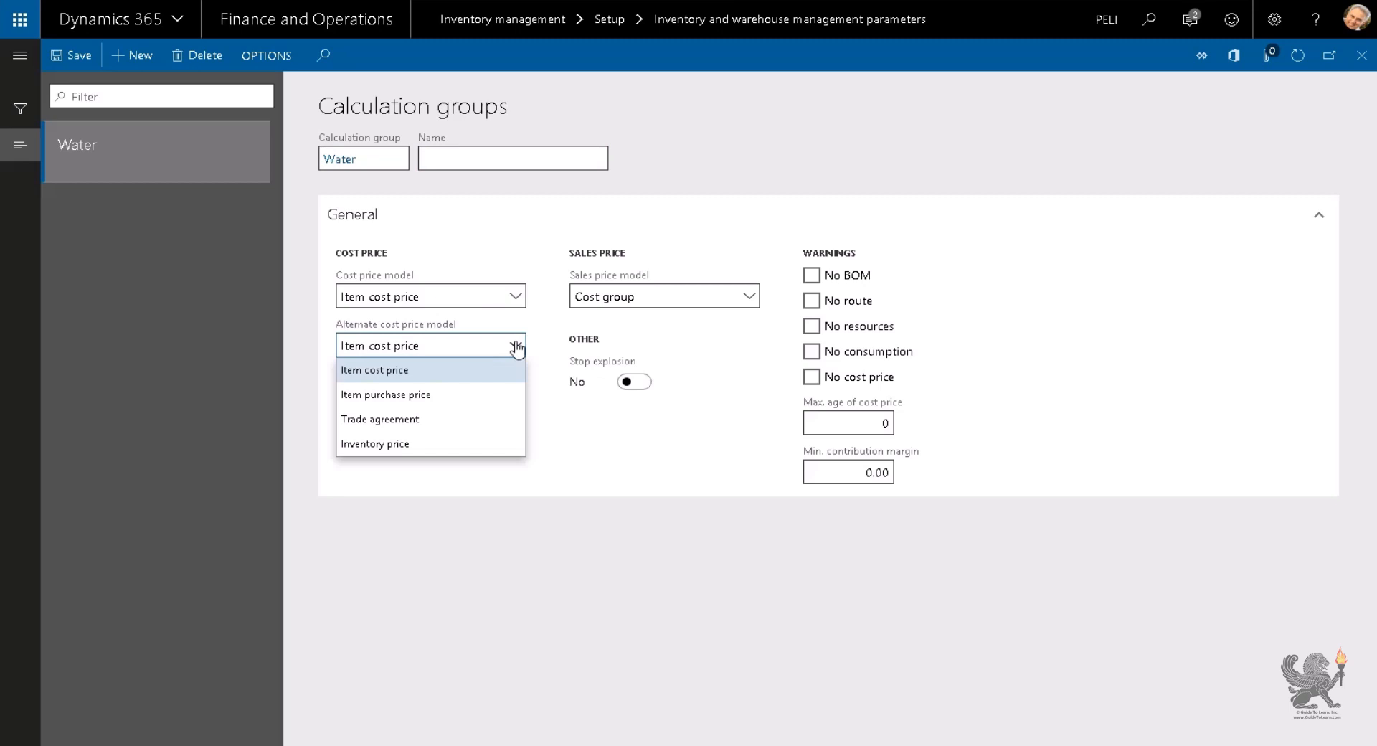
left_click(479, 396)
left_click(749, 300)
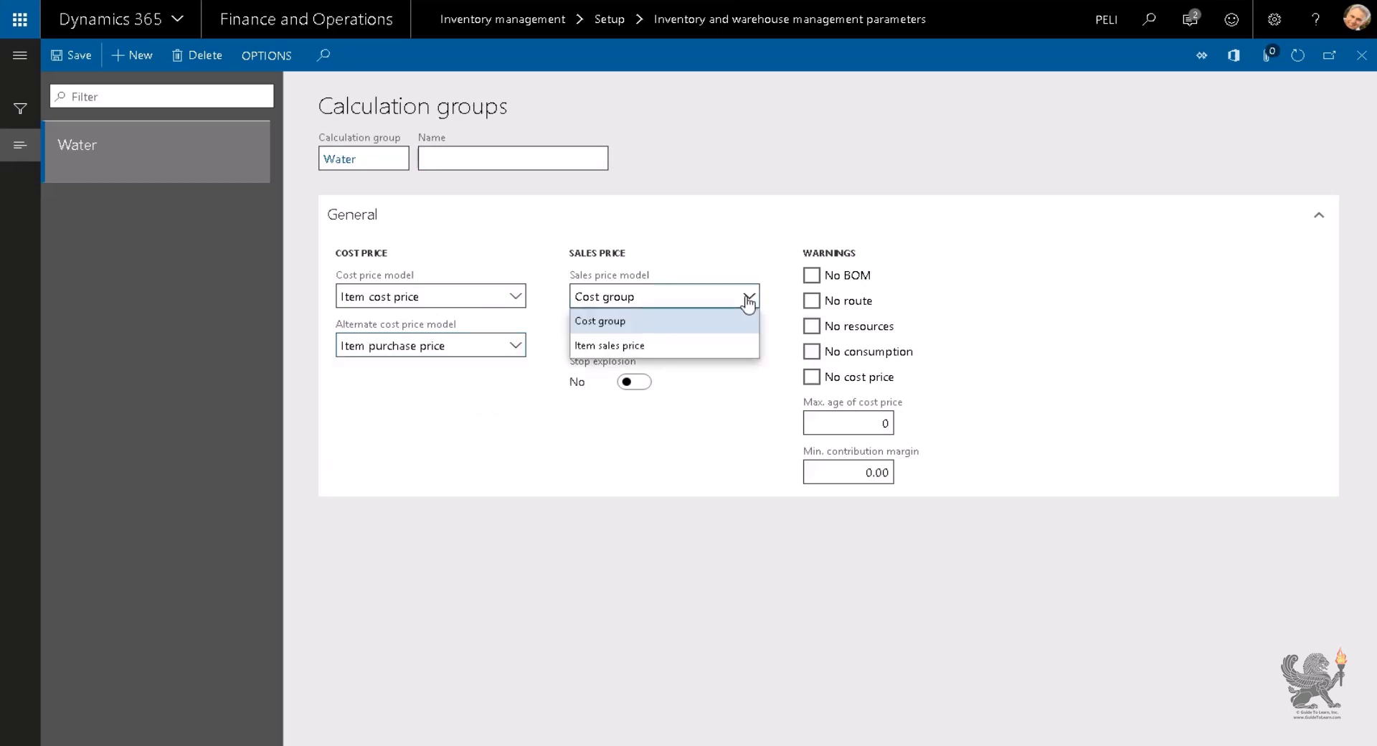
left_click(749, 300)
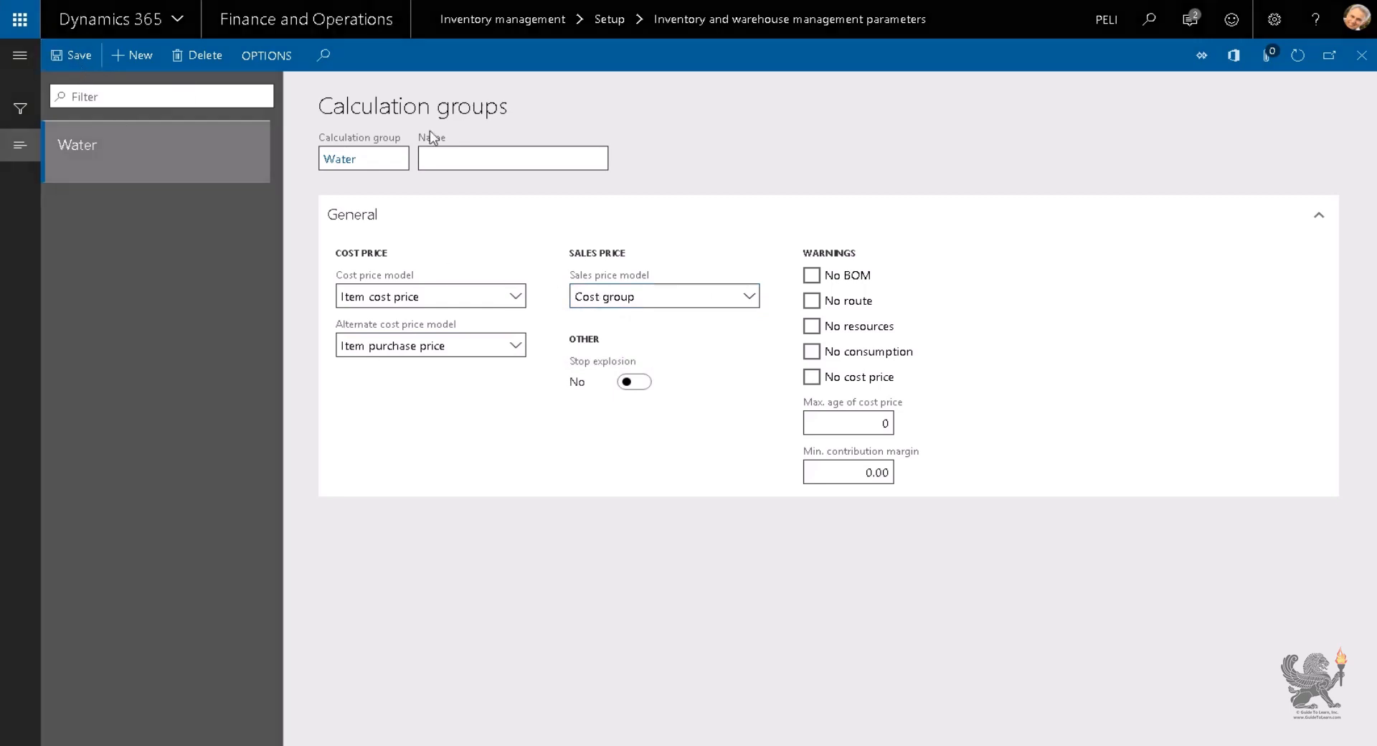
Step: Select Water as the calculation group in the inventory accounting parameters, then save and close the parameters
left_click(1362, 55)
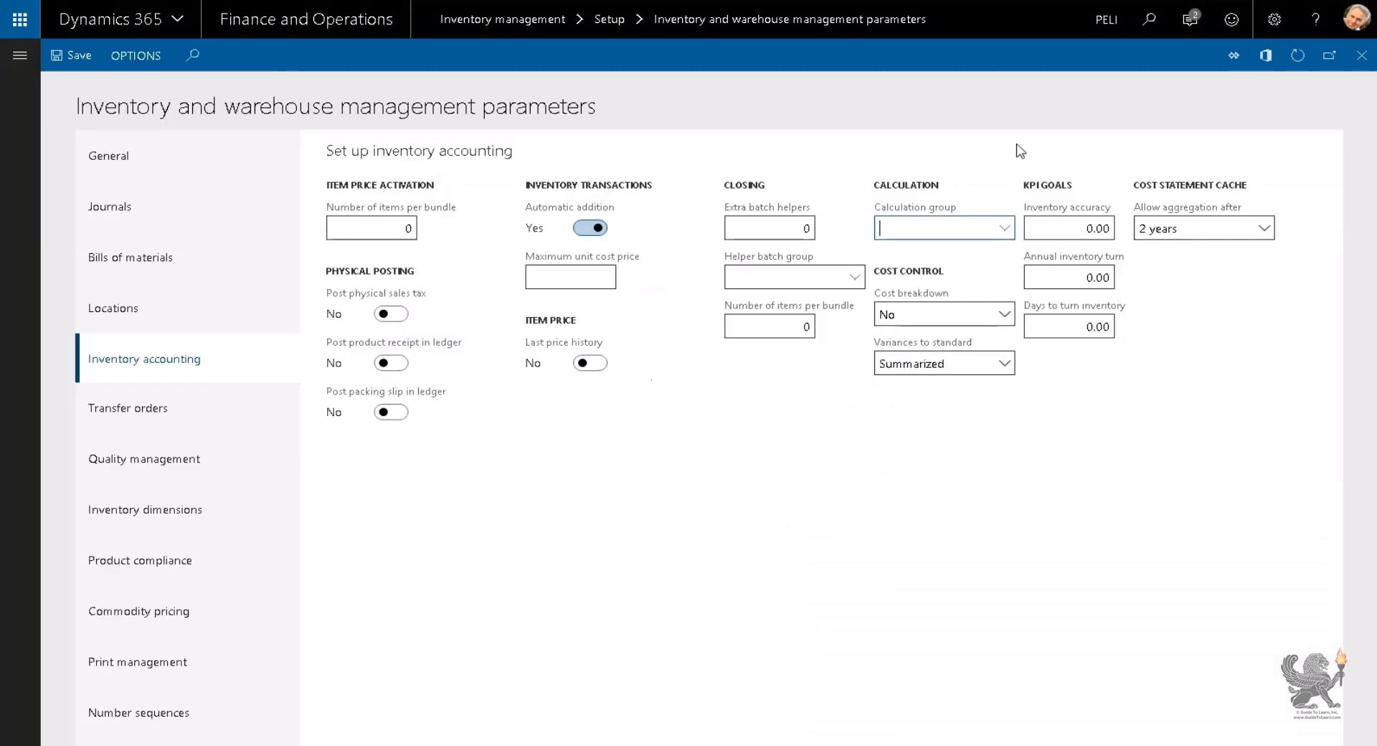
left_click(1004, 228)
key("Return")
left_click(72, 55)
left_click(1361, 55)
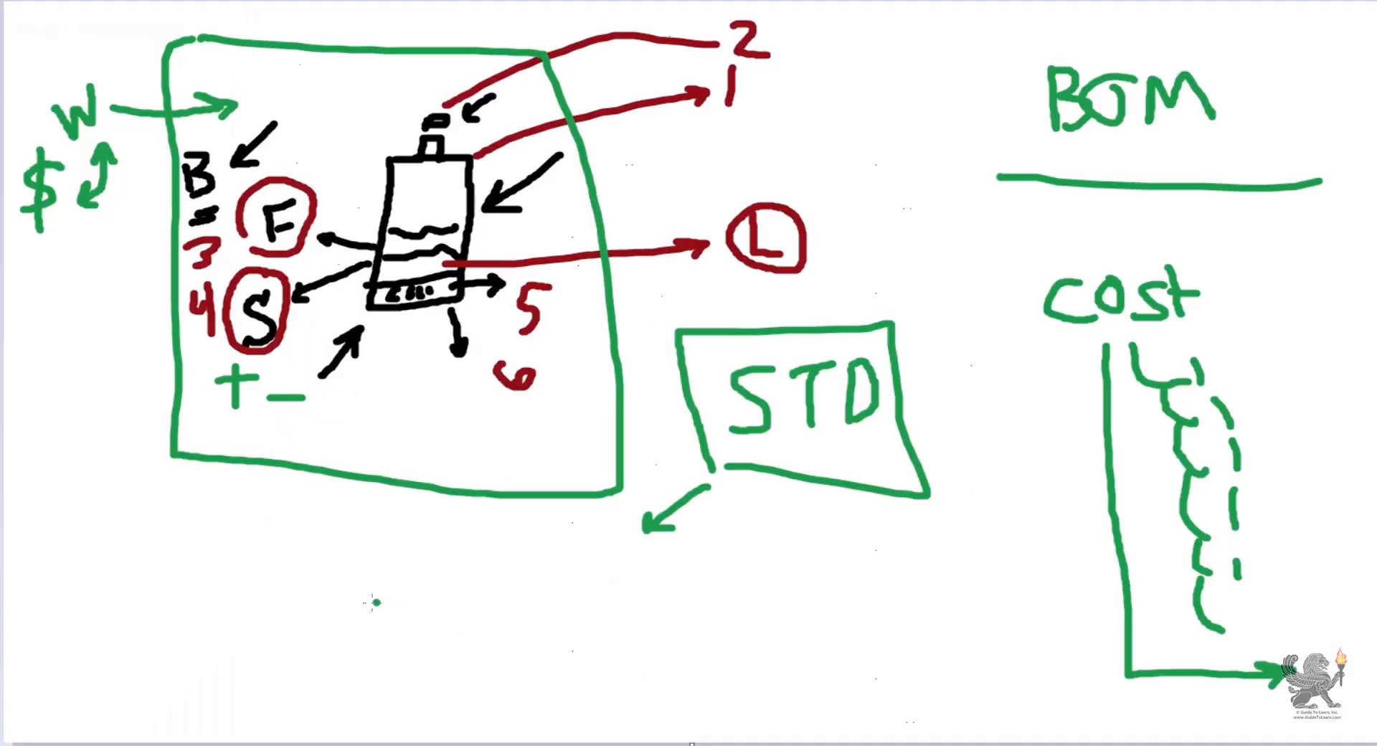
mouse_move(305, 530)
left_mouse_down()
mouse_move(304, 555)
mouse_move(325, 547)
left_mouse_up()
mouse_move(479, 550)
left_mouse_down()
mouse_move(669, 606)
mouse_move(758, 599)
mouse_move(807, 631)
left_mouse_up()
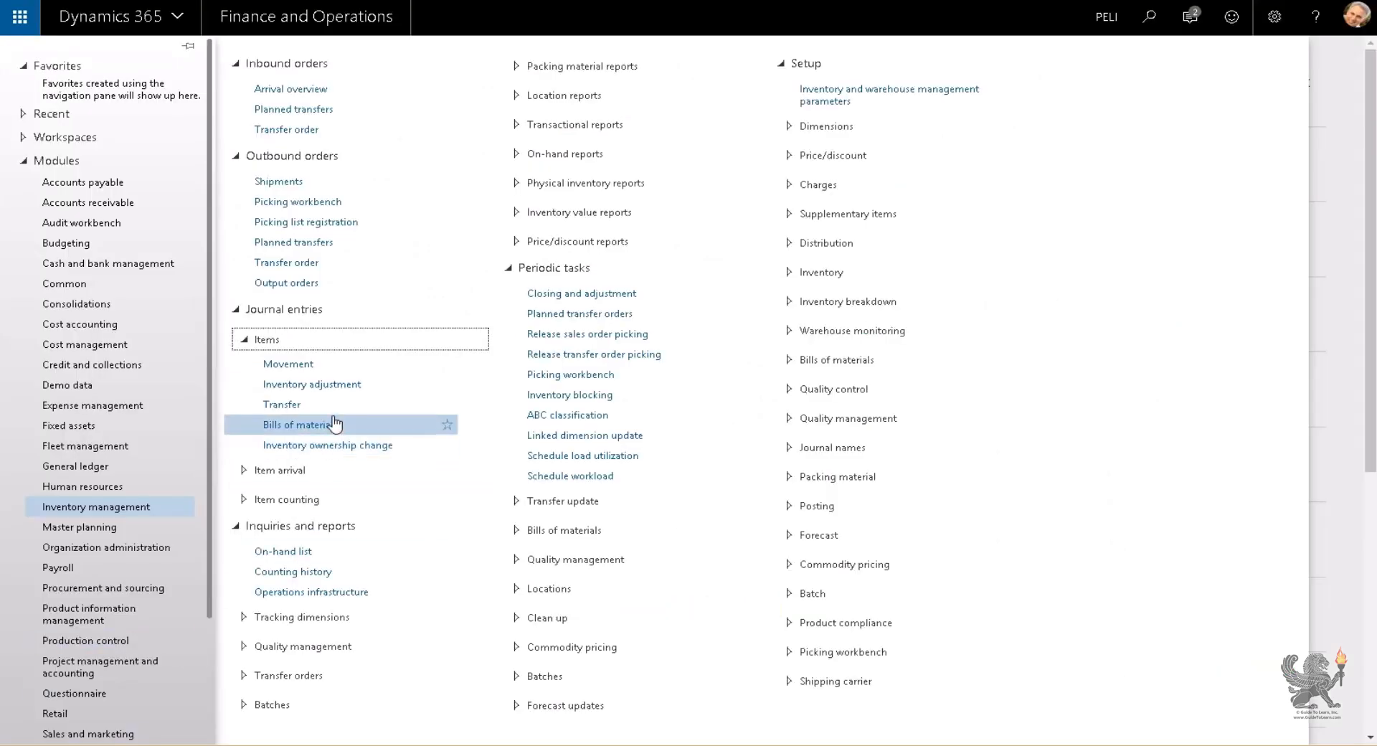
Step: Open the costing versions in Cost management and review the active item prices of the Seahorse version
left_click(105, 347)
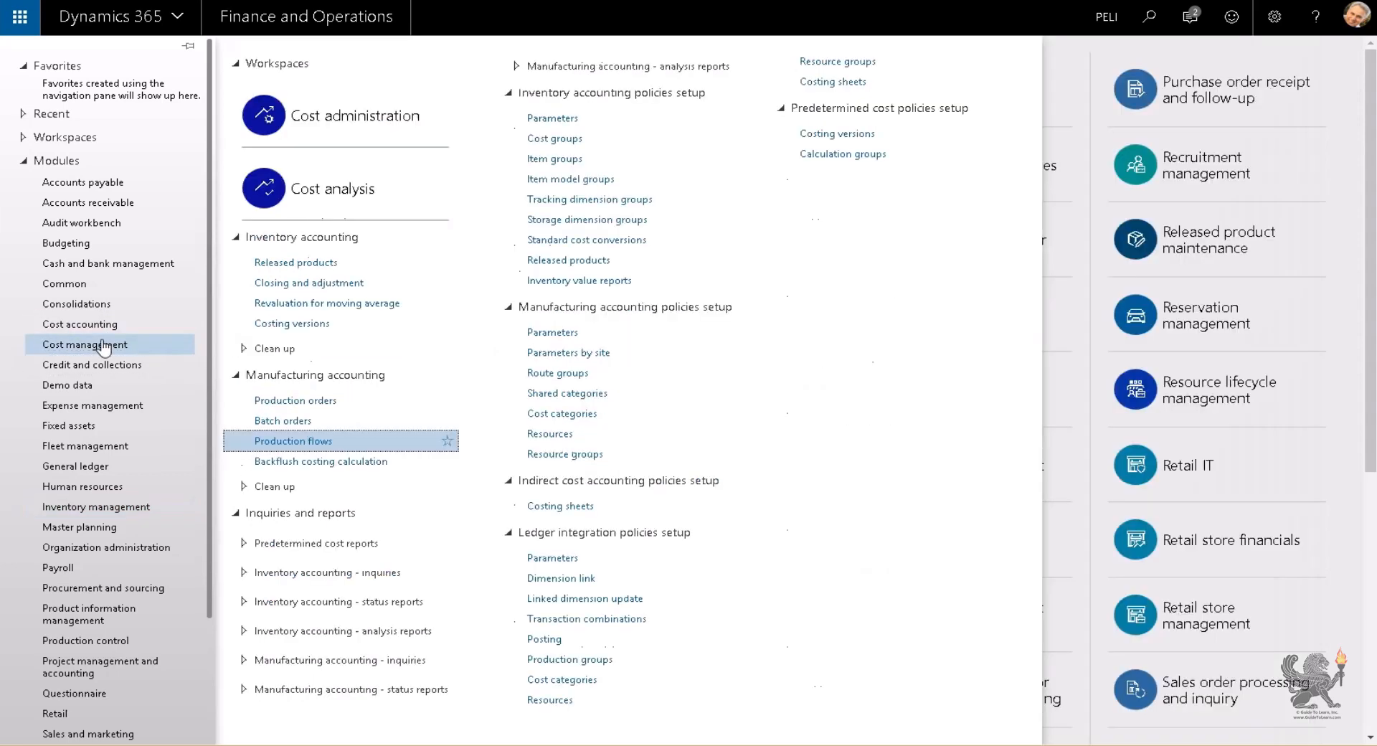
left_click(834, 134)
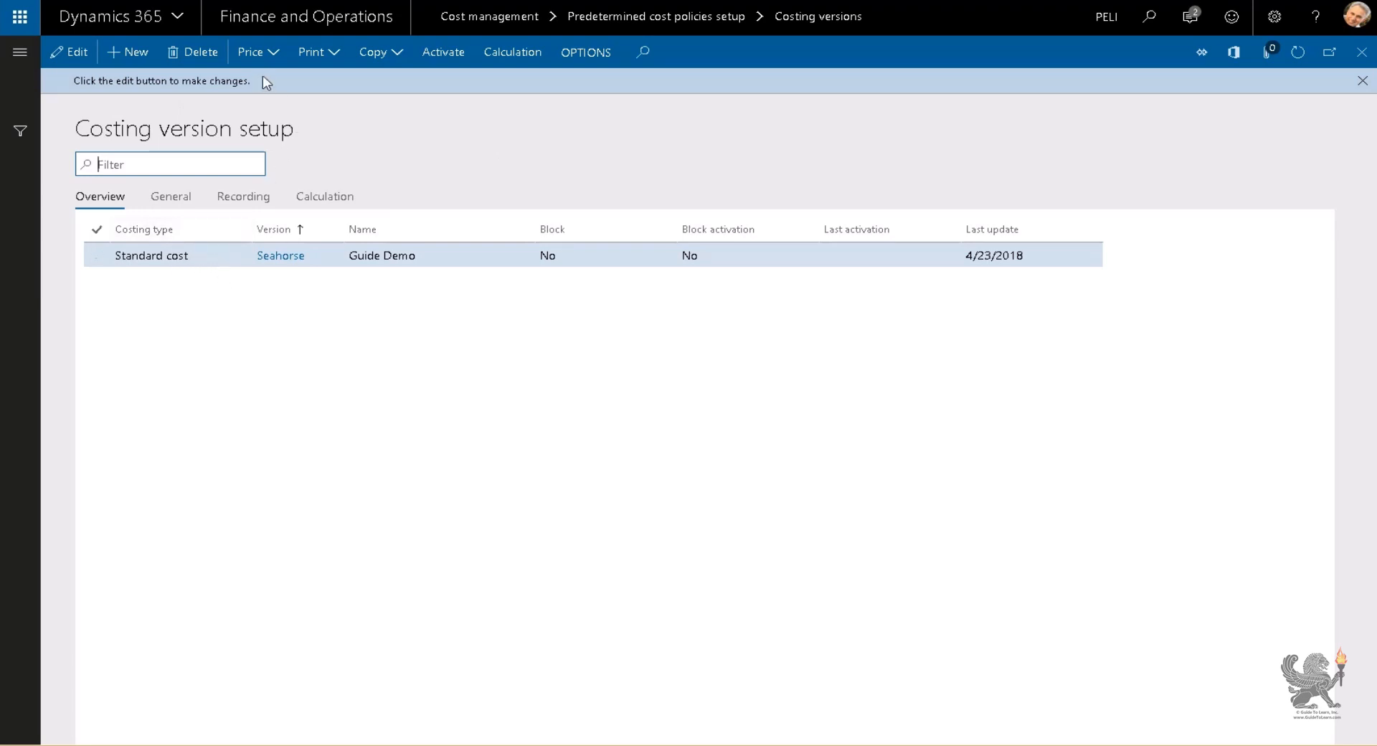
left_click(271, 54)
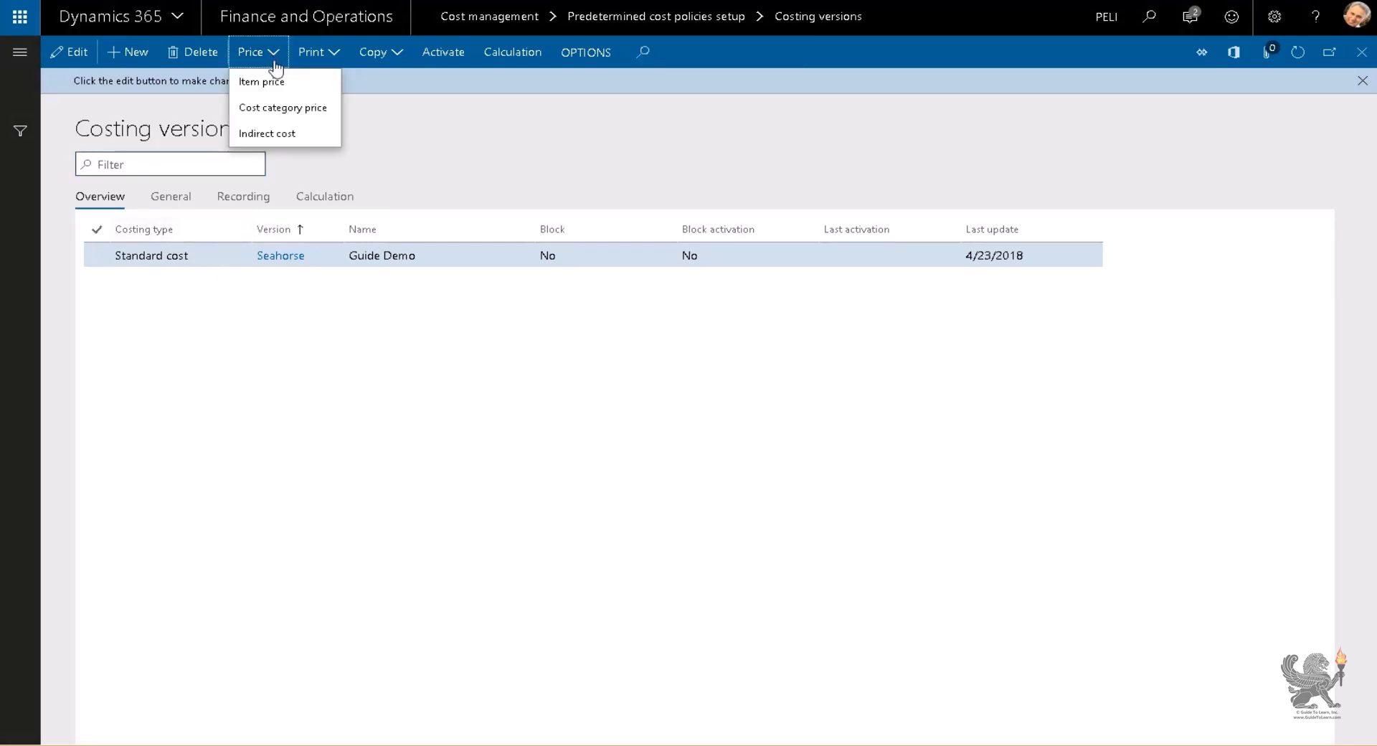
left_click(433, 185)
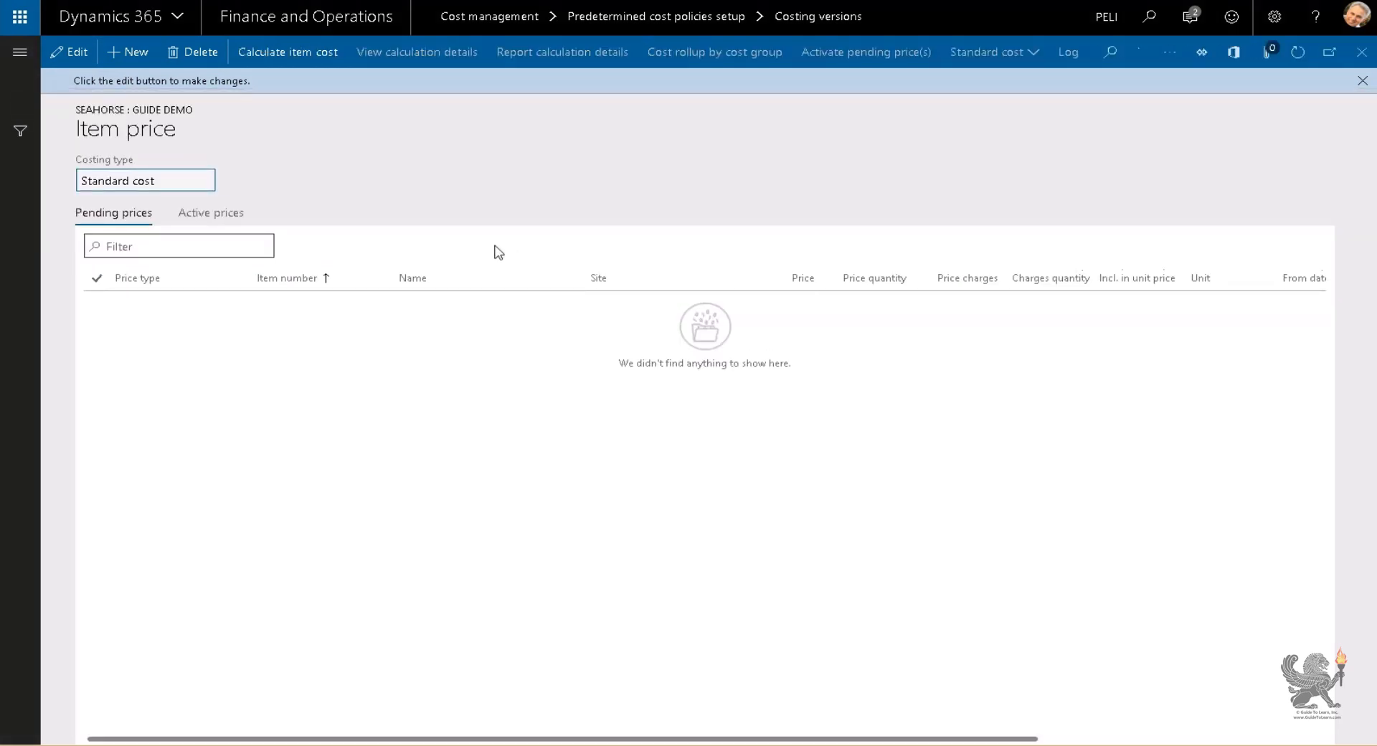
left_click(231, 207)
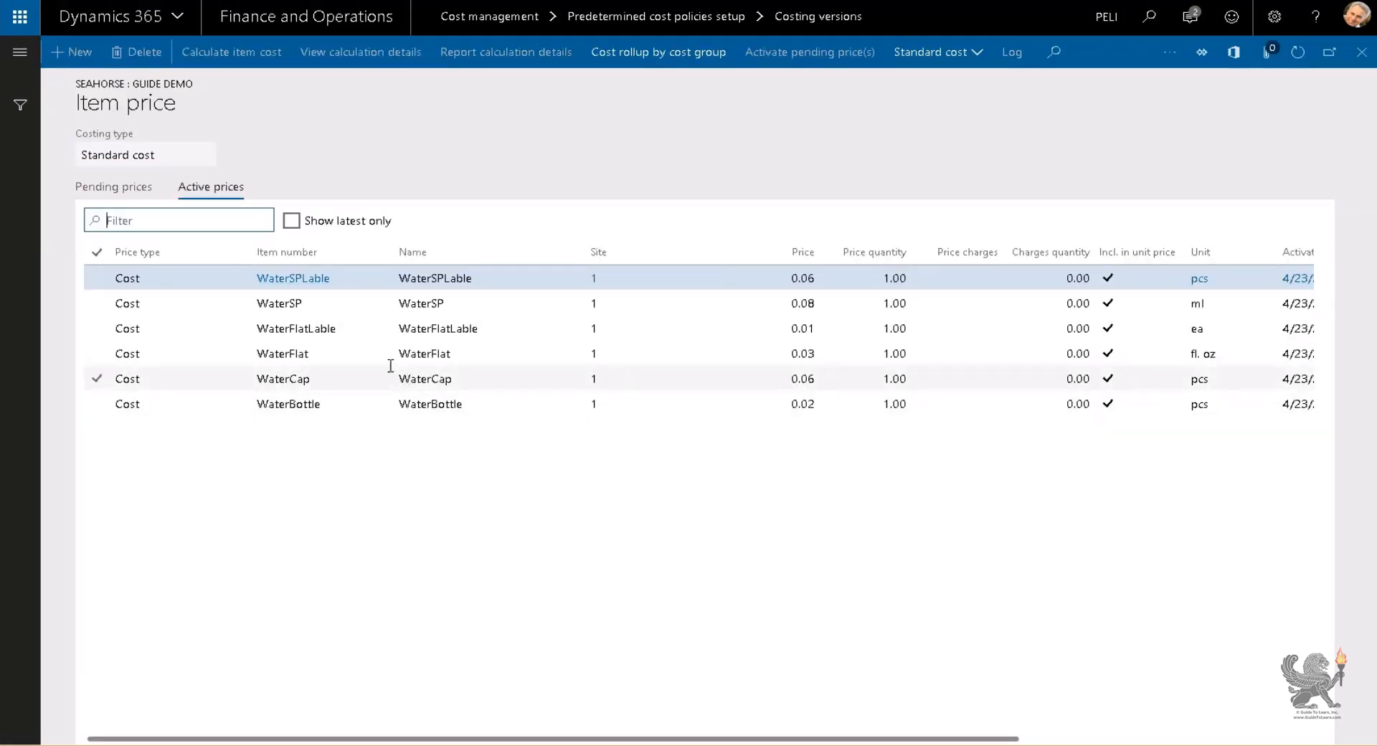
left_click(91, 217)
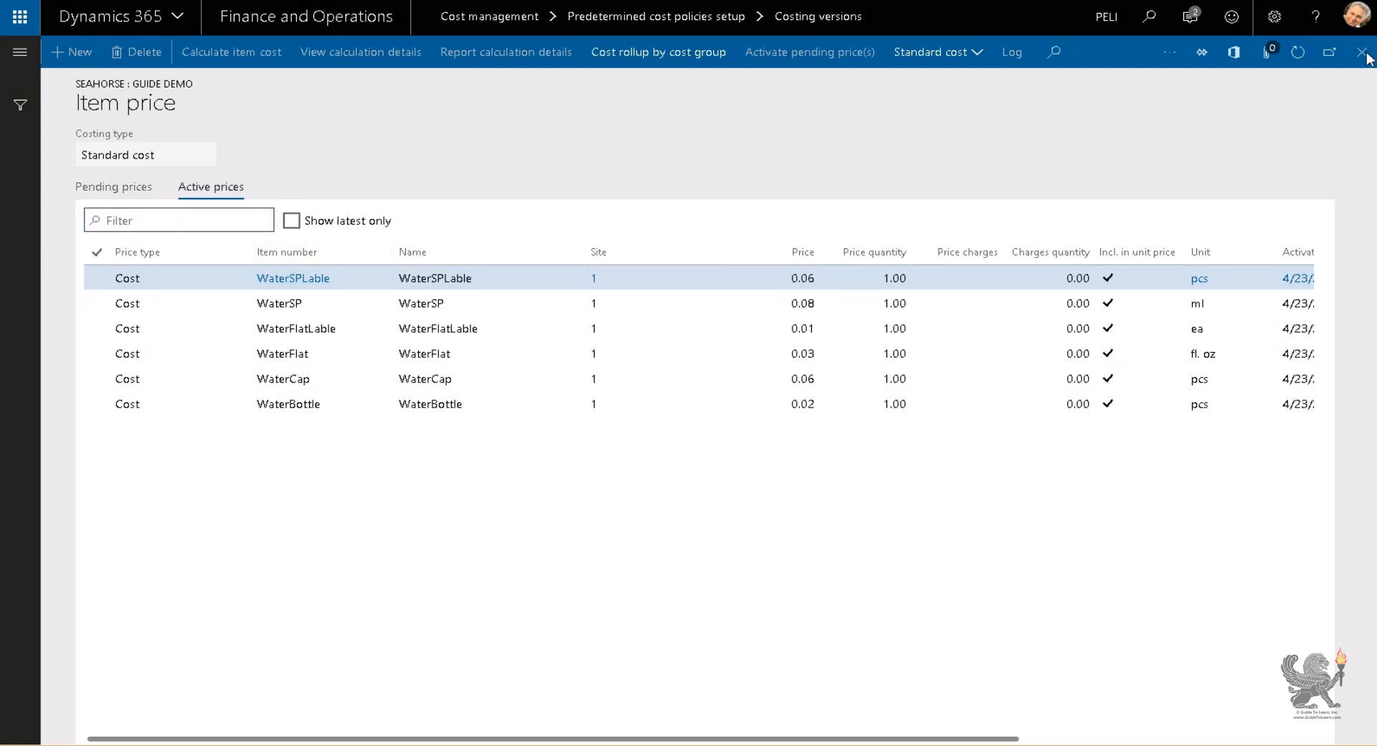
left_click(1361, 51)
Step: Start an item price copy from the Seahorse costing version and include its active prices
left_click(380, 52)
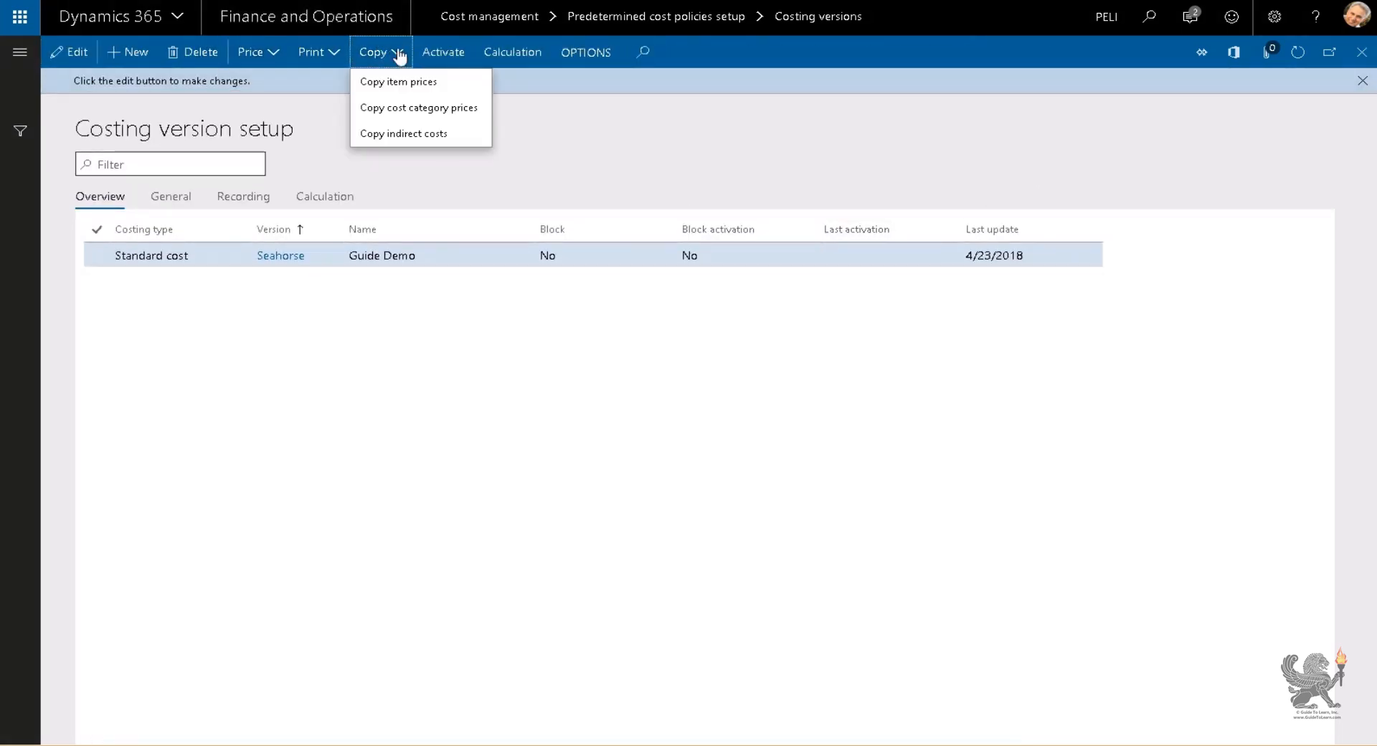
left_click(399, 82)
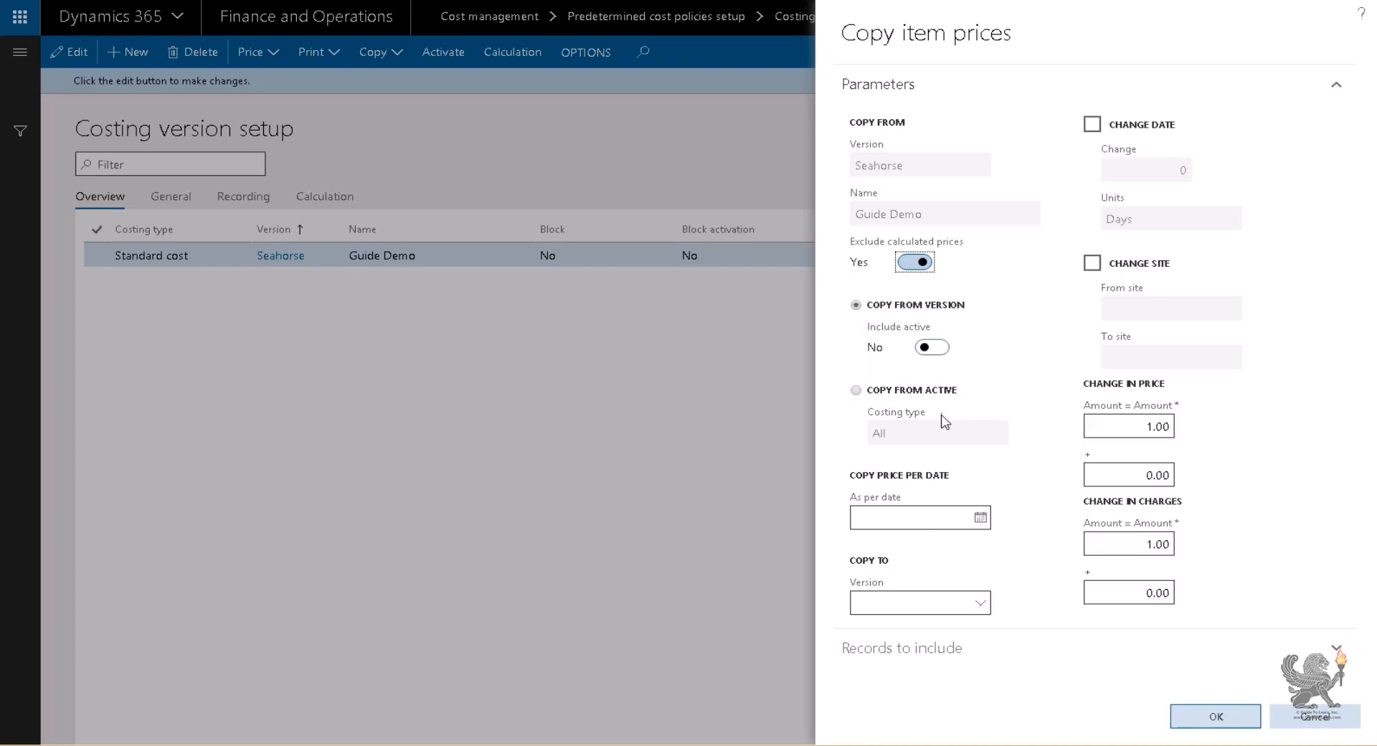
left_click(944, 349)
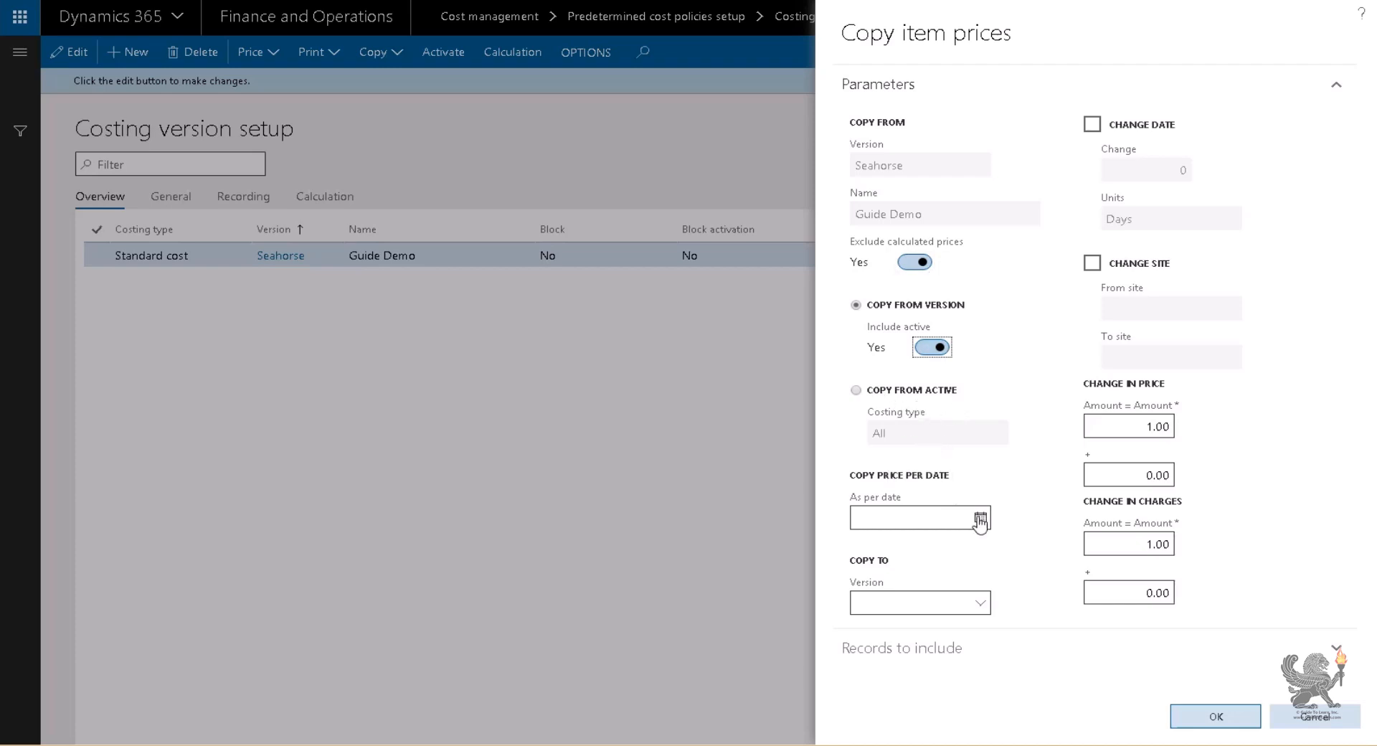
left_click(1092, 128)
left_click(1092, 126)
Step: In the item price copy, change the site from 1 to 2 and set the price multiplier to 1.5
left_click(1092, 263)
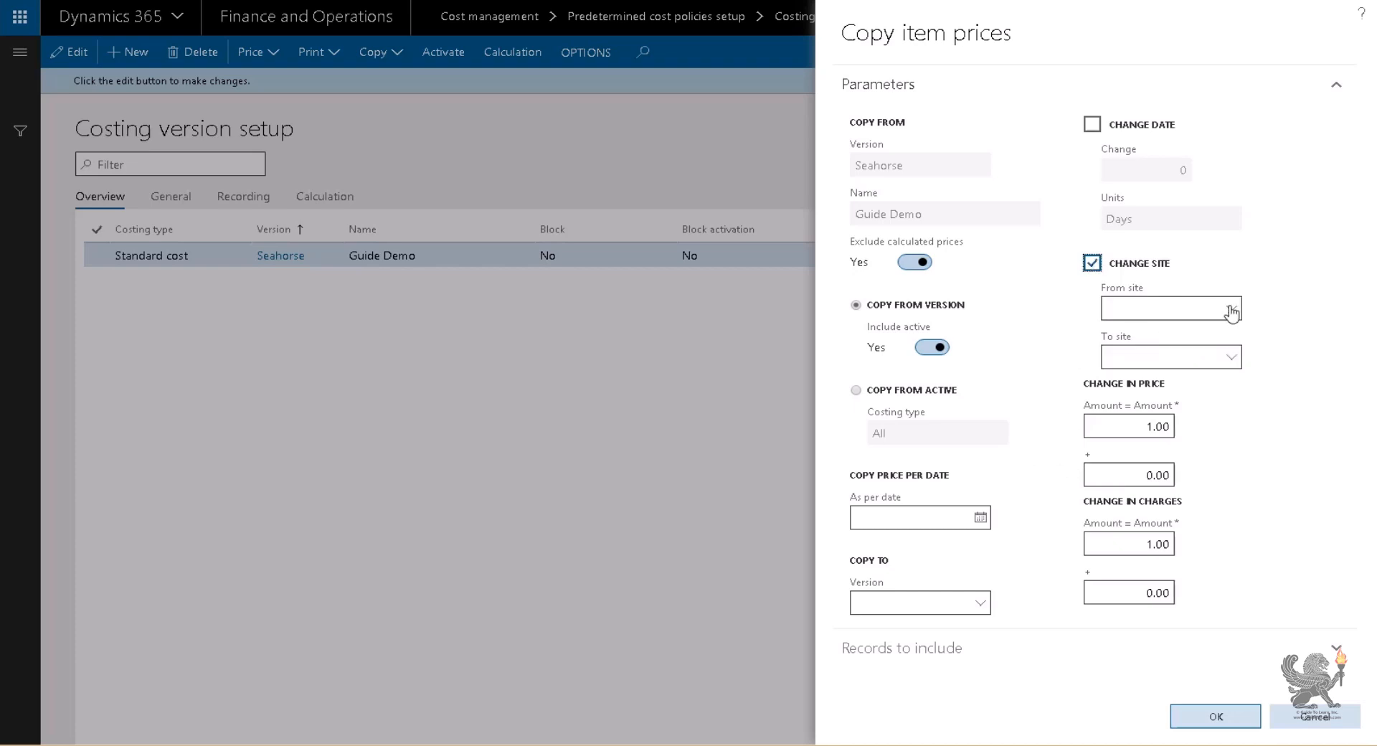
left_click(1232, 308)
left_click(1071, 358)
left_click(1230, 357)
left_click(1143, 443)
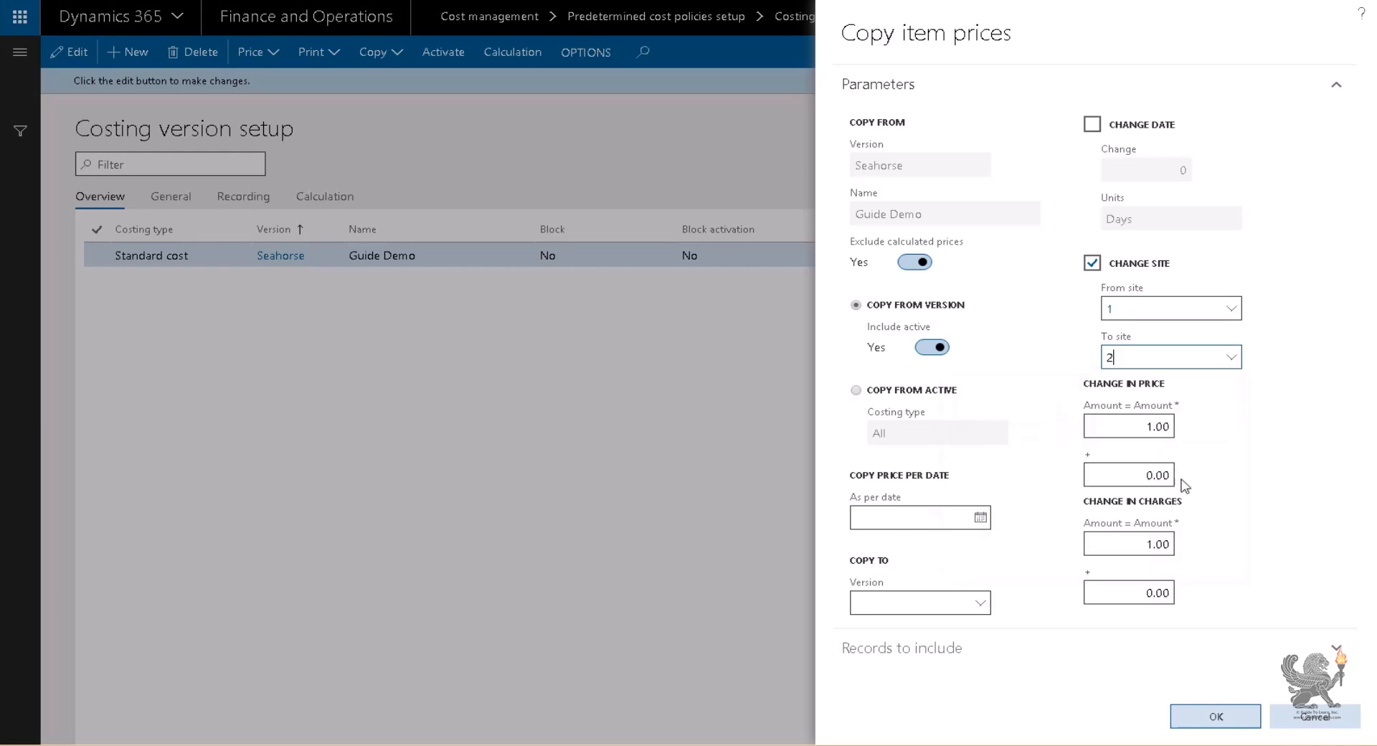
left_click(1151, 426)
type("1.5")
key("Tab")
Step: Switch the copy source to active prices with costing type Standard cost and run the item price copy
left_click(984, 605)
left_click(907, 396)
left_click(994, 434)
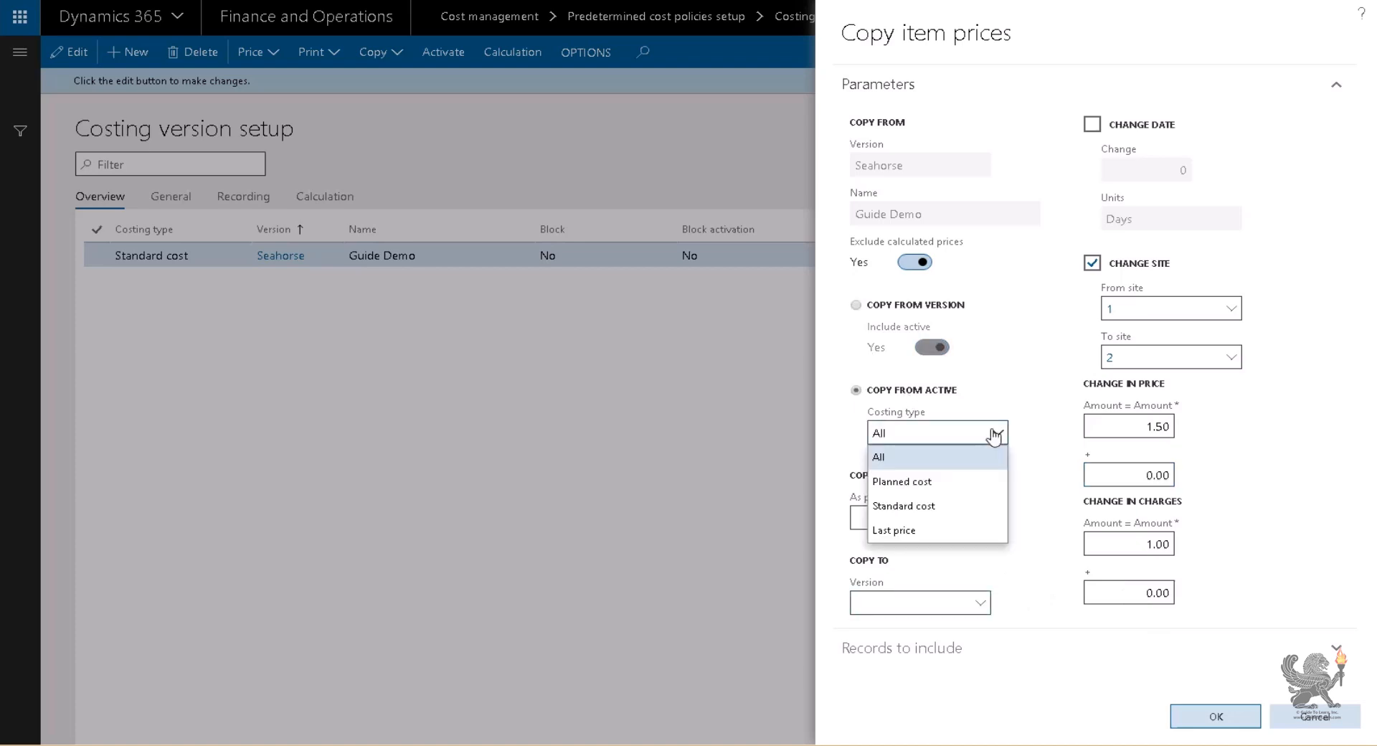
left_click(963, 508)
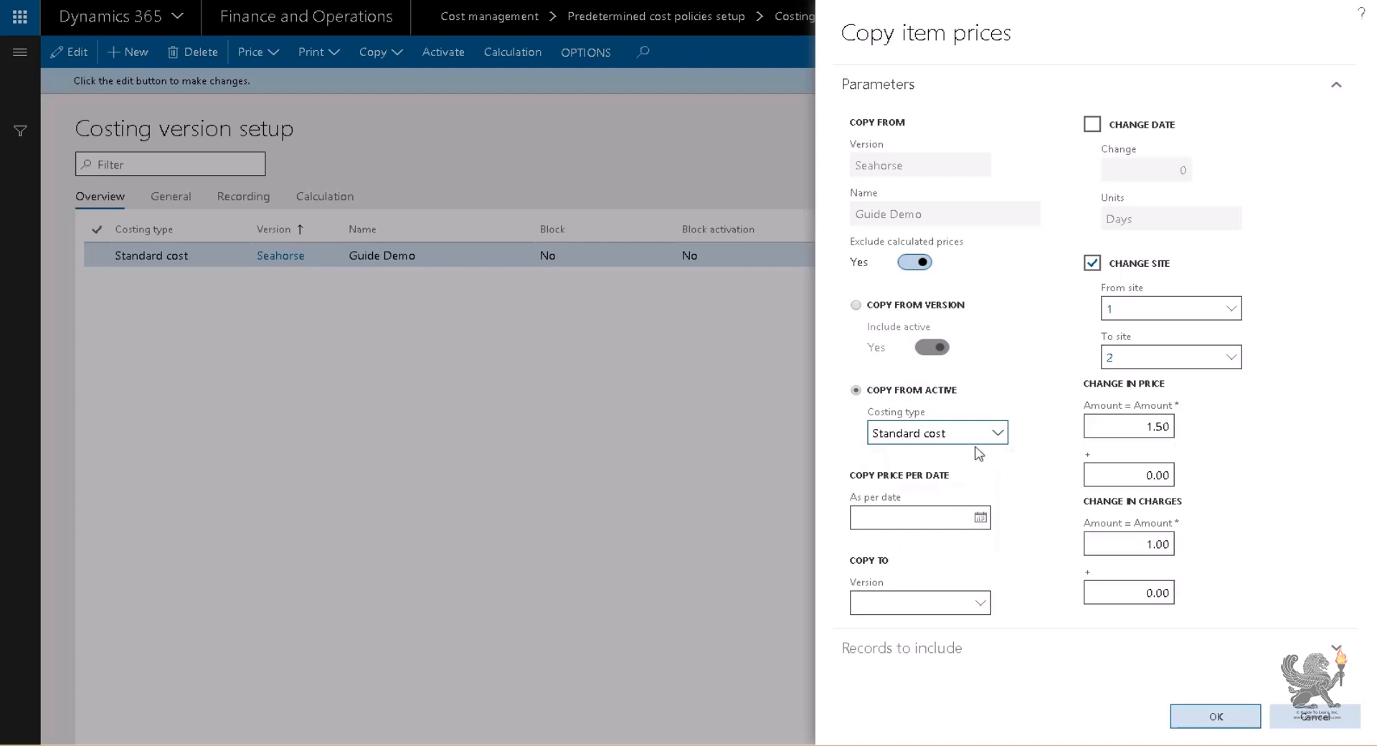
left_click(1238, 715)
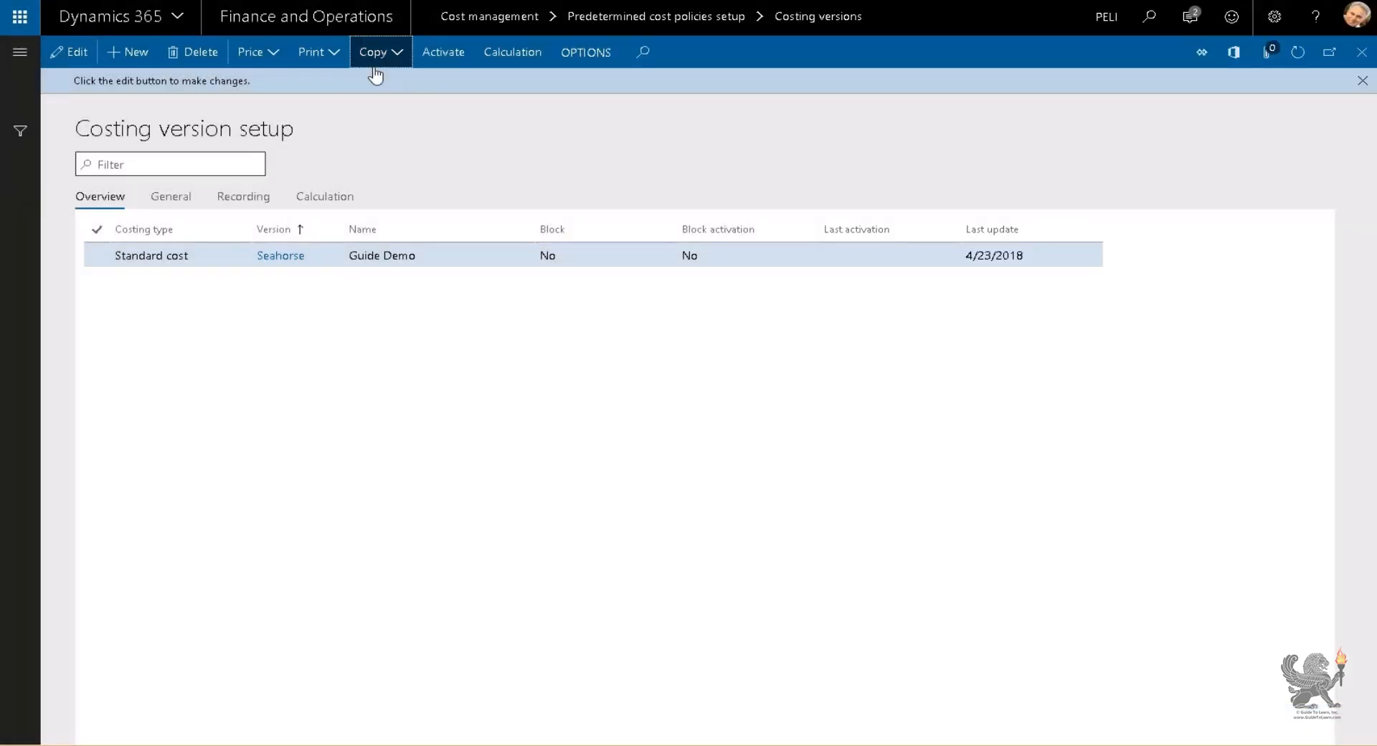
Step: Open the Seahorse version's item prices and activate all the pending prices for site 2
left_click(264, 53)
left_click(251, 80)
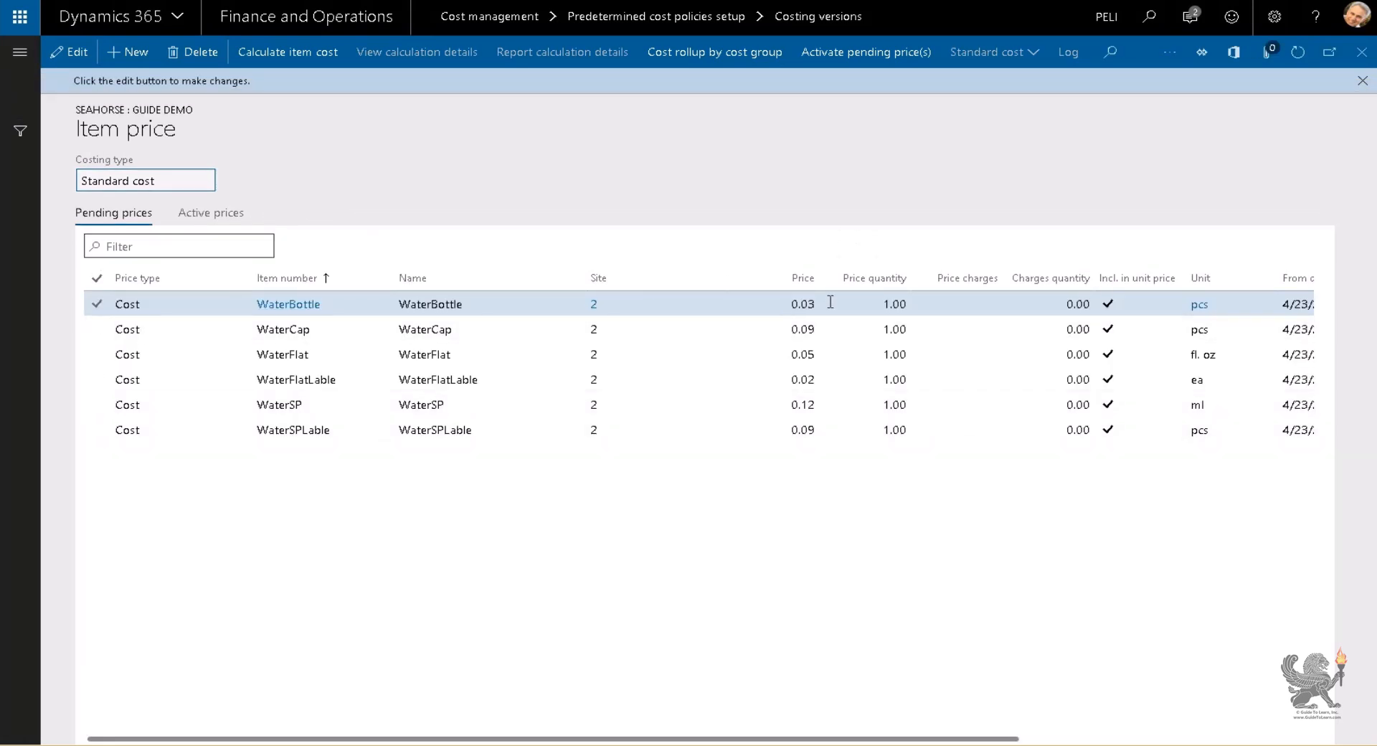
left_click(98, 279)
left_click(803, 54)
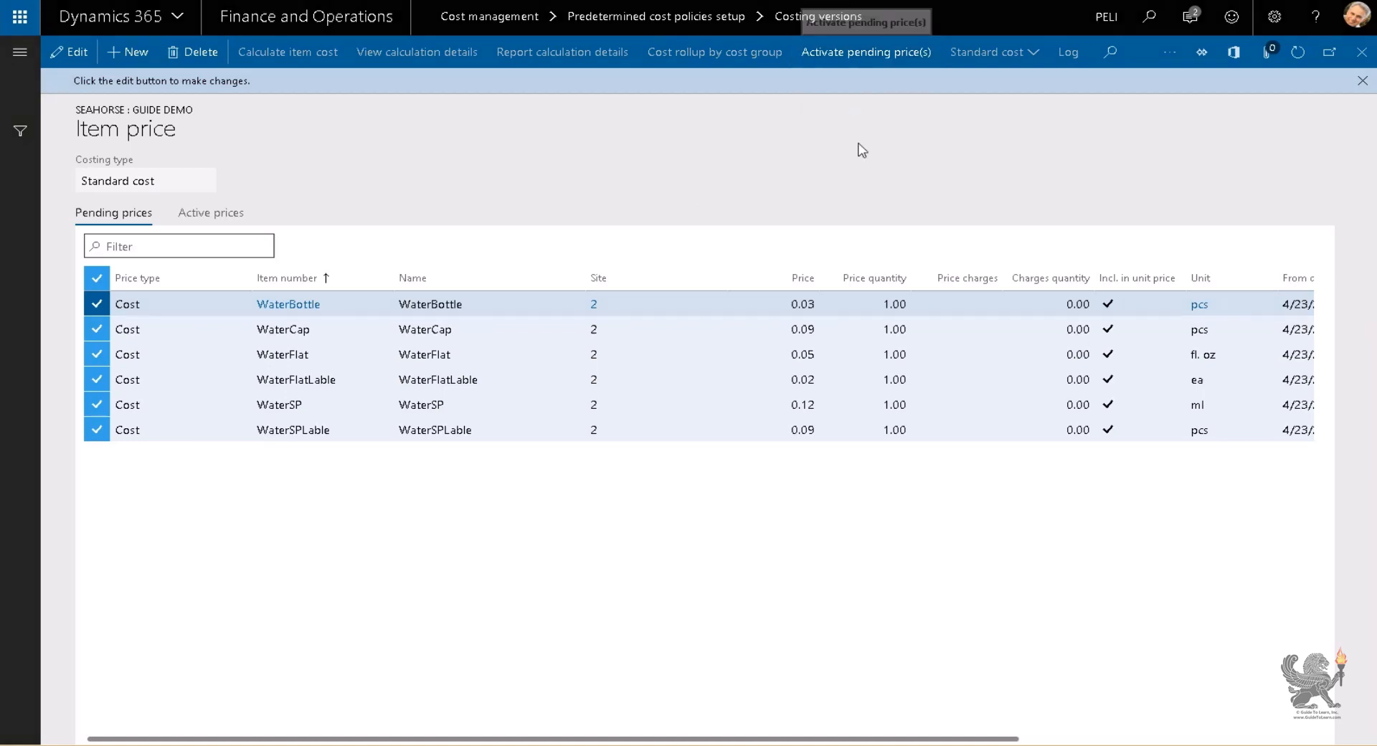
Step: Compare the active WaterSPLable prices for sites 2 and 1, then close the item prices and costing versions
left_click(211, 213)
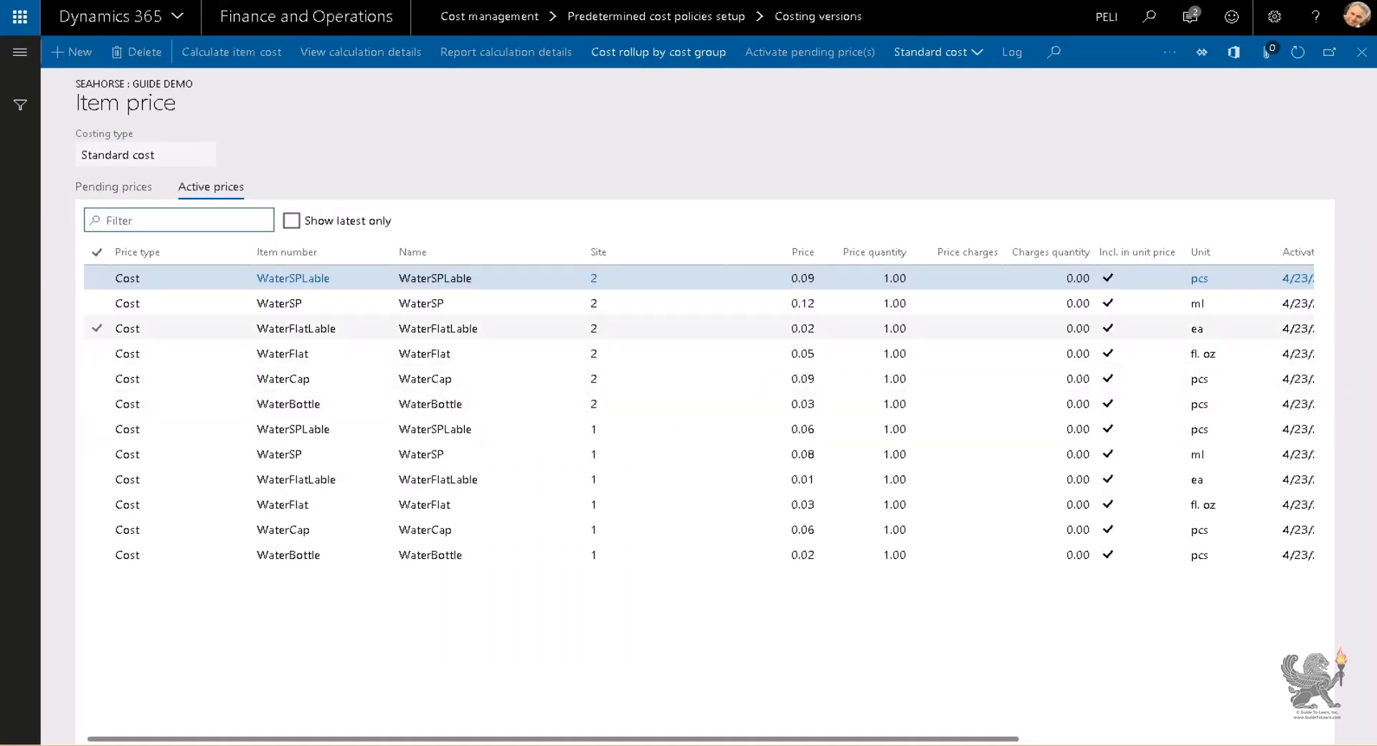
left_click(473, 278)
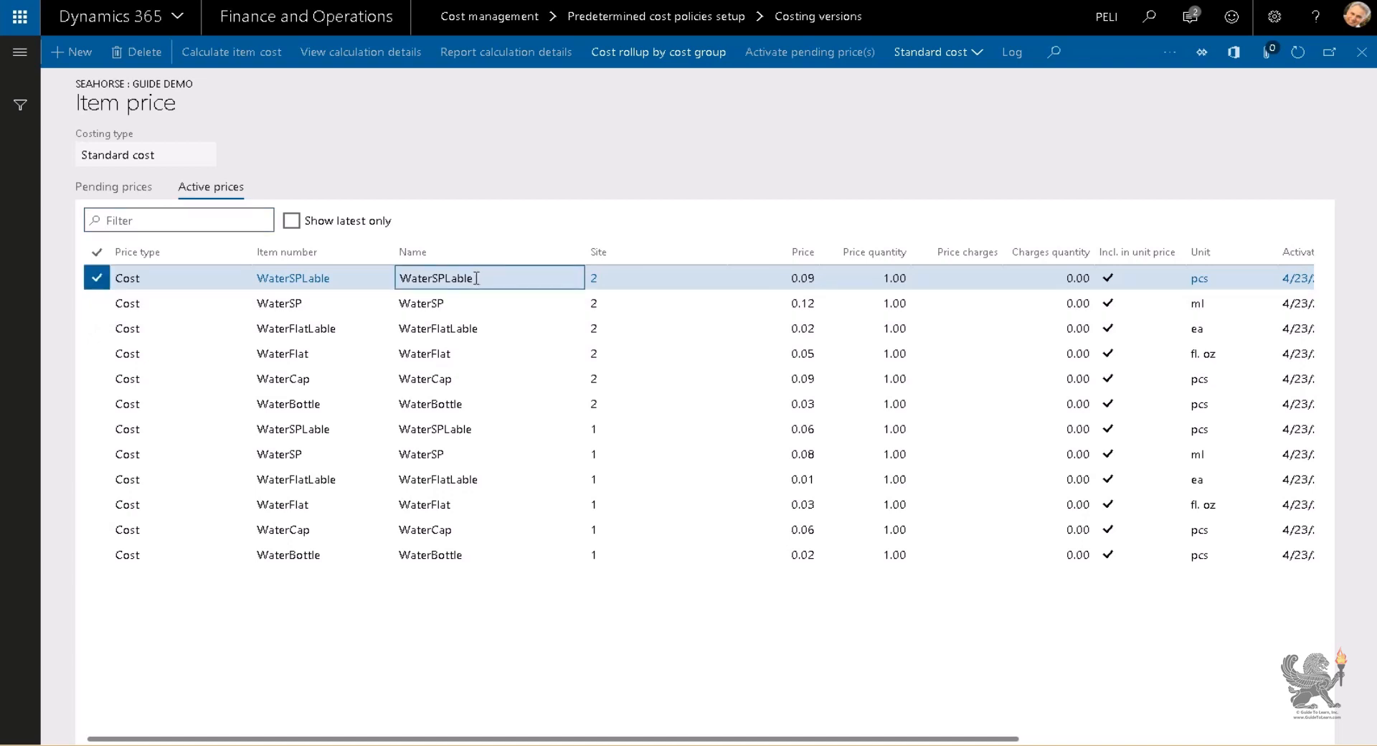
left_click(805, 278)
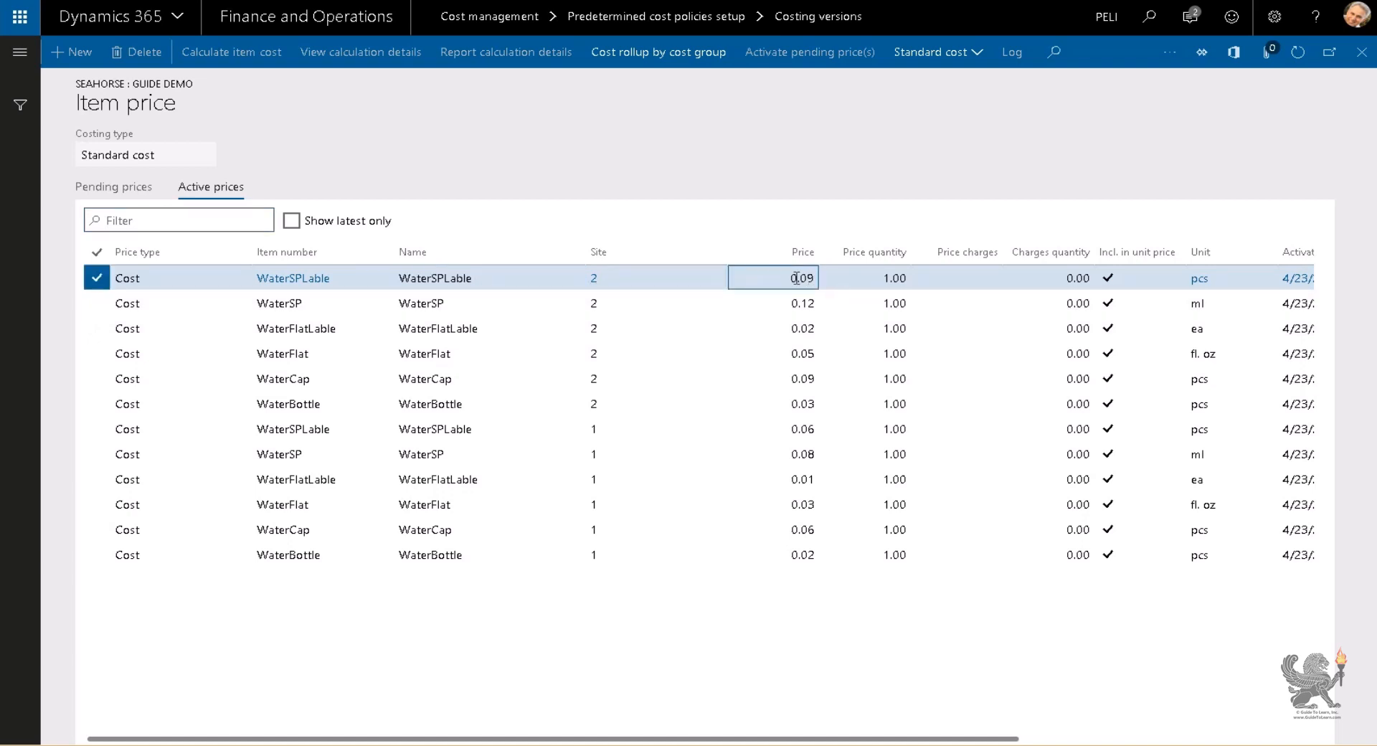
left_click(456, 429)
left_click(807, 276)
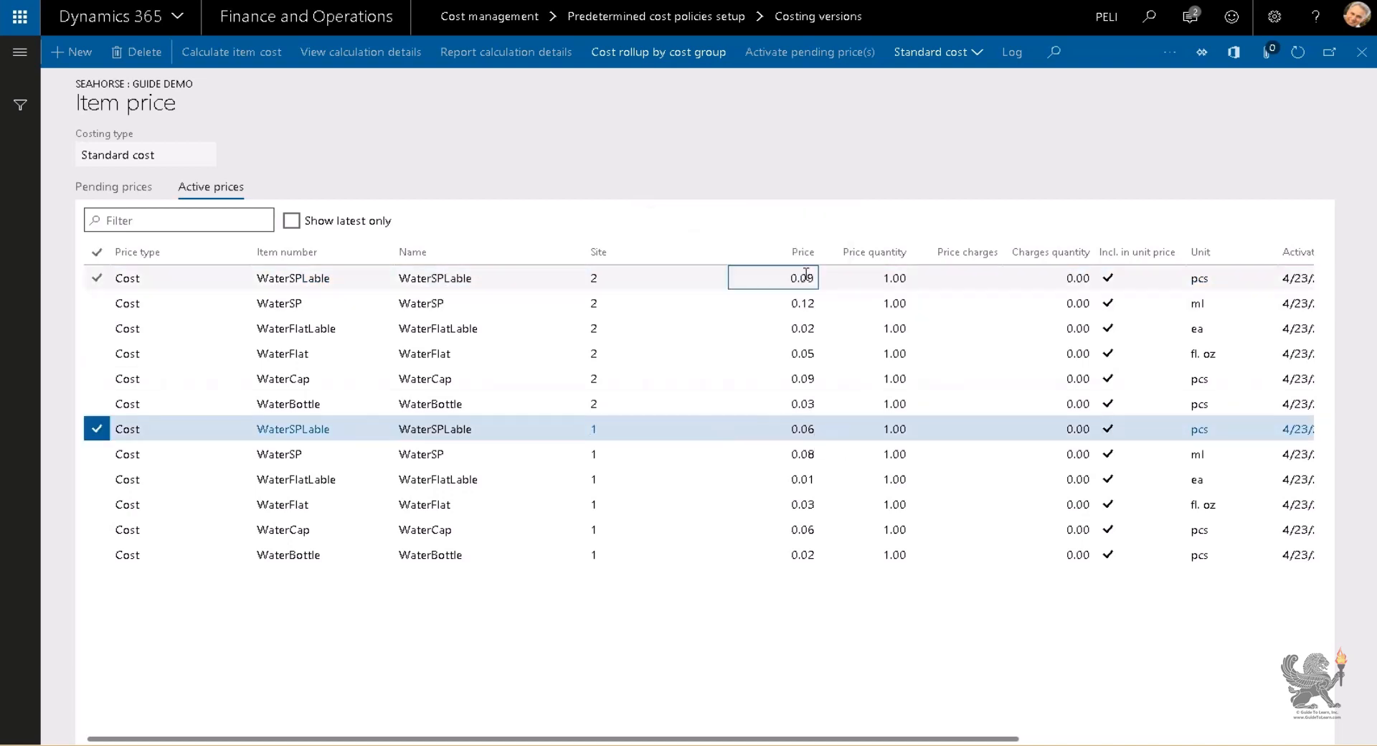
left_click(818, 428)
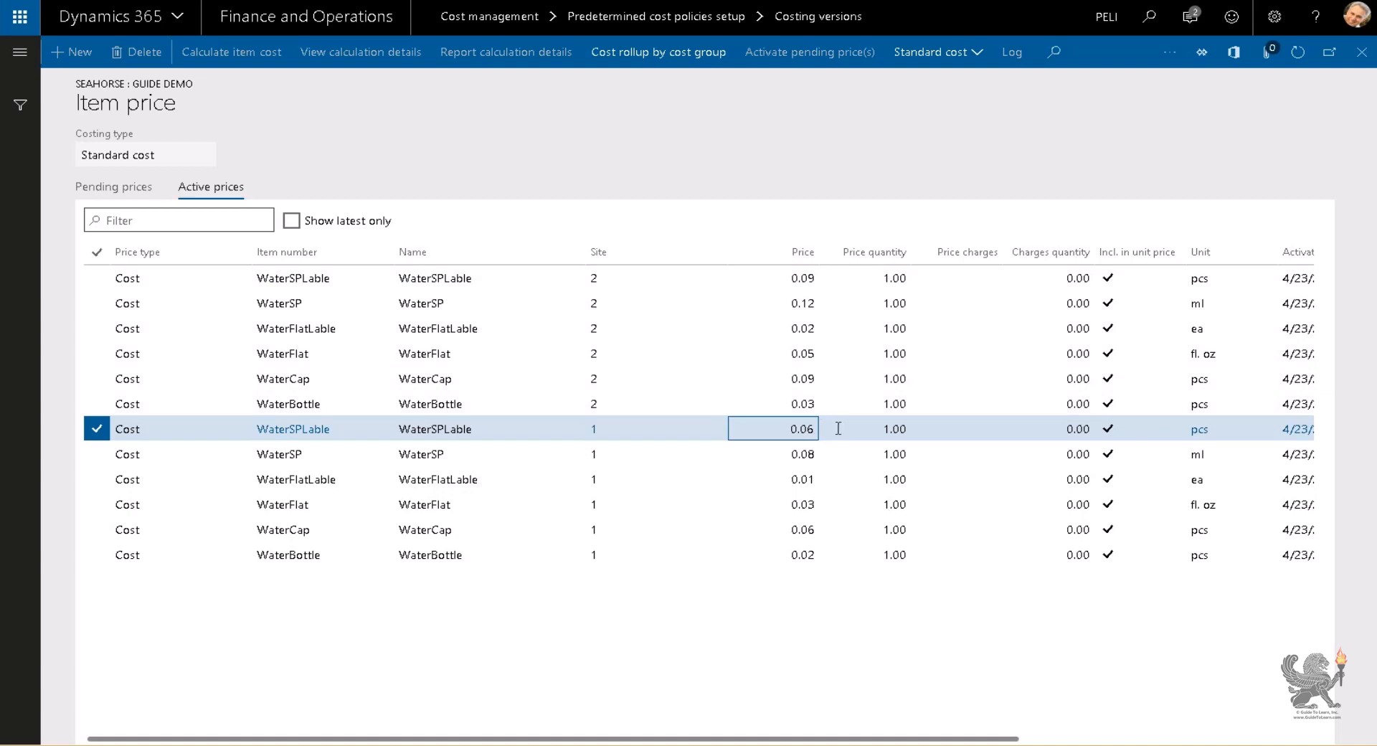
left_click(1359, 58)
left_click(1362, 54)
Step: Open the item price page for the released product Water in Product information management
left_click(8, 57)
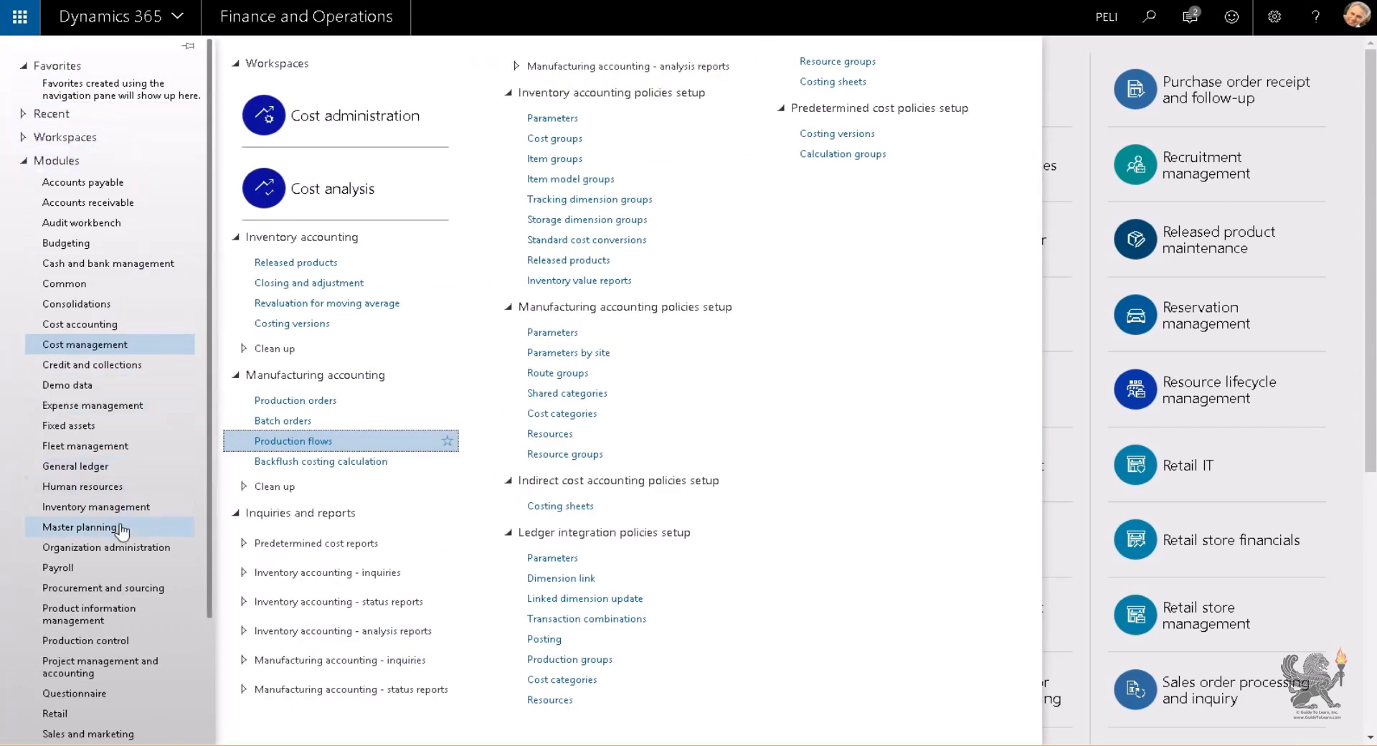
left_click(121, 617)
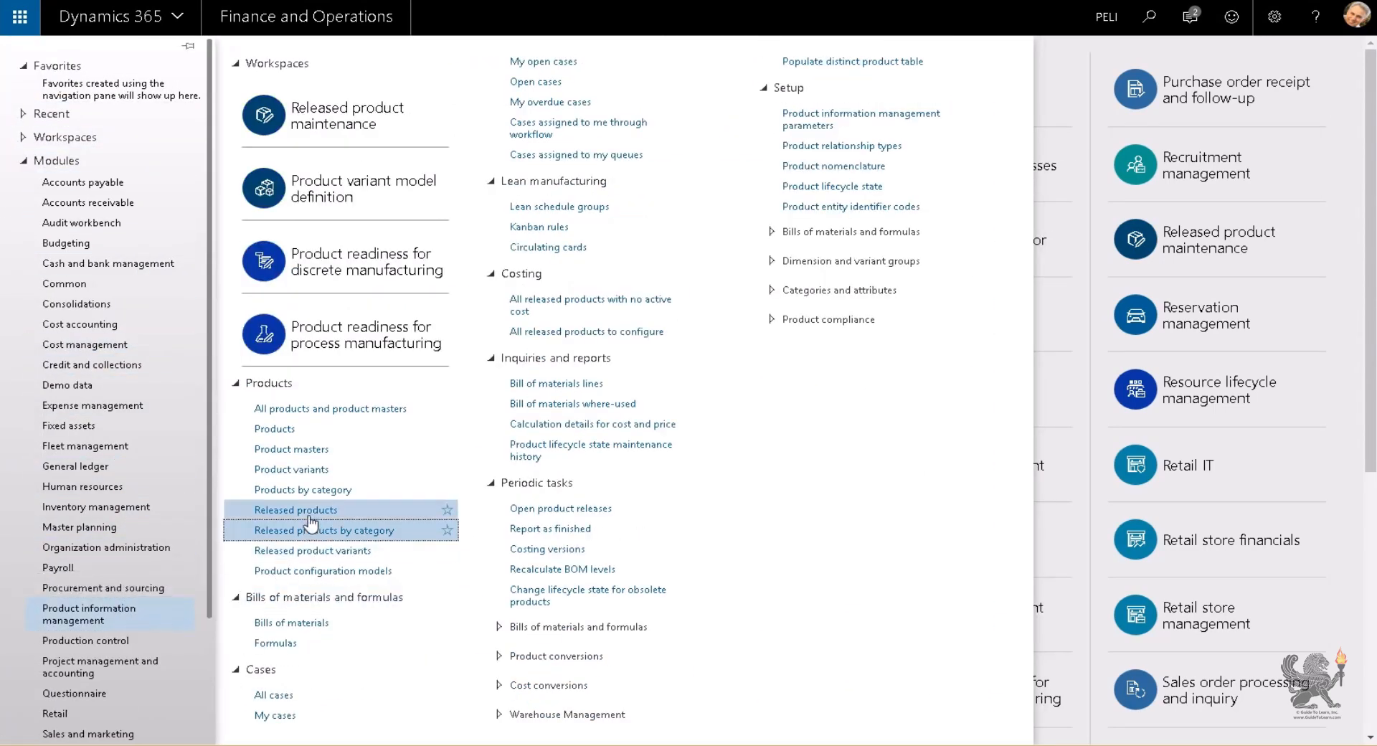
left_click(347, 511)
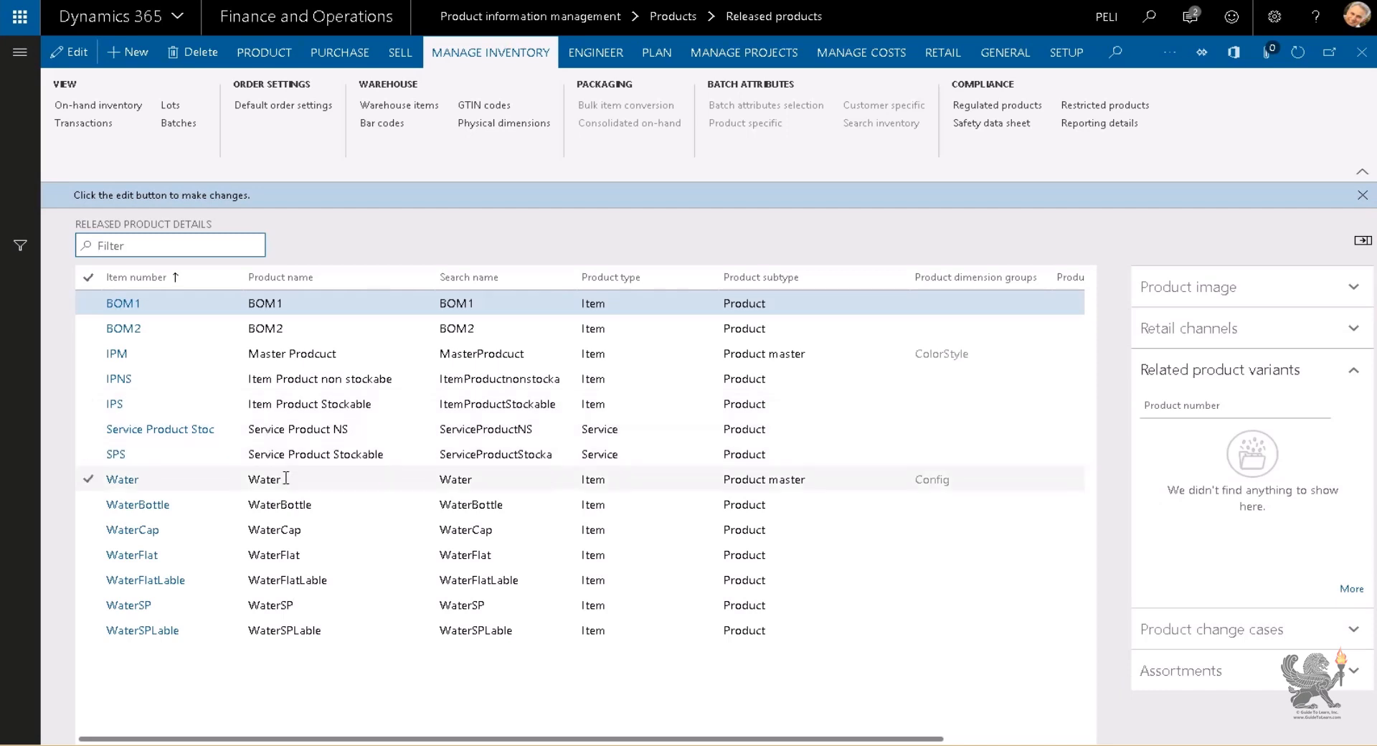
left_click(286, 479)
left_click(871, 62)
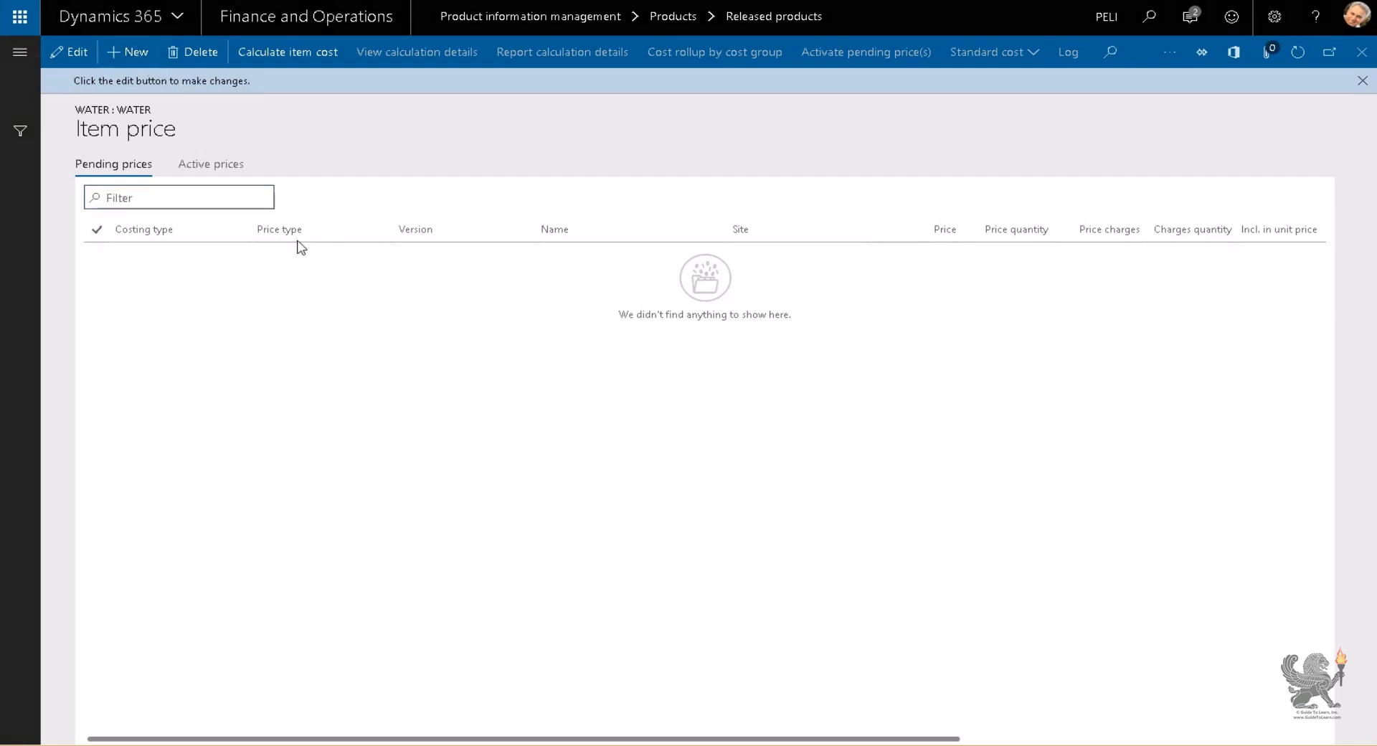
key("alt+n")
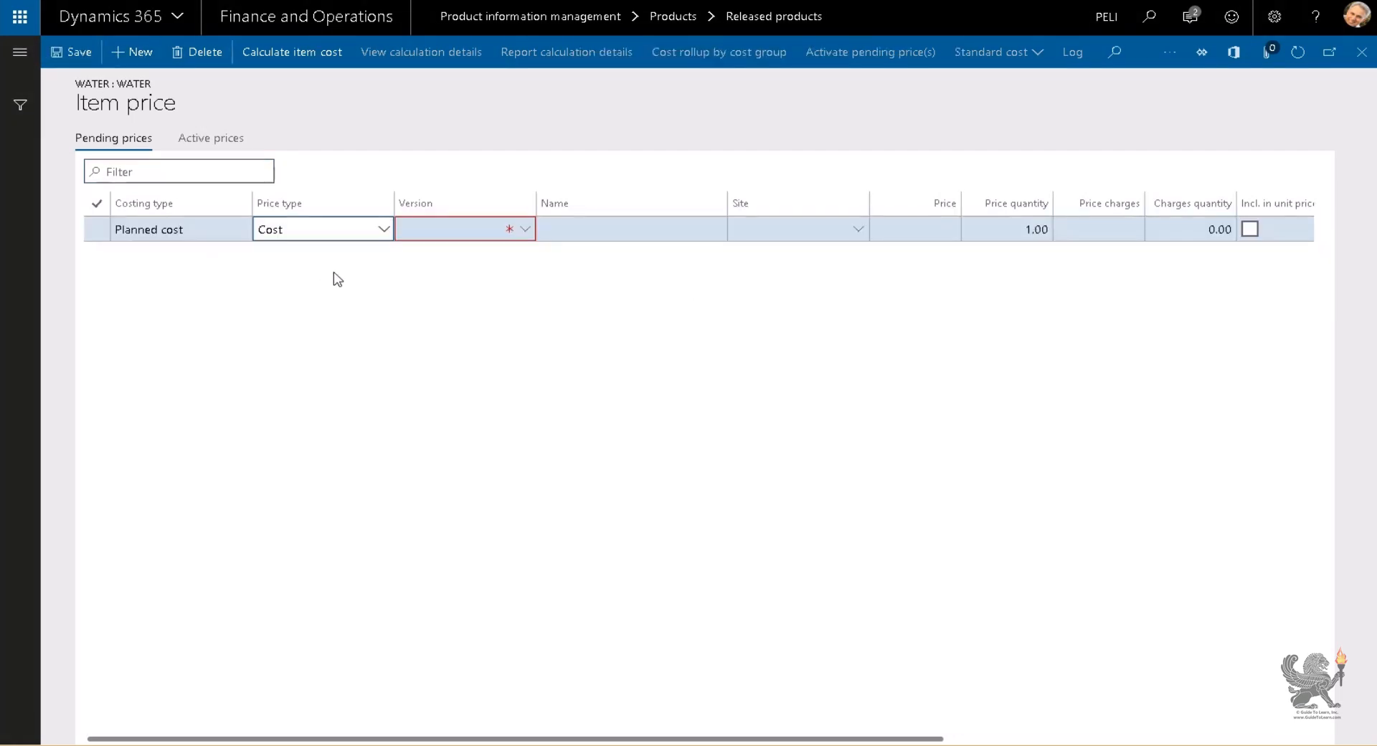
left_click(525, 229)
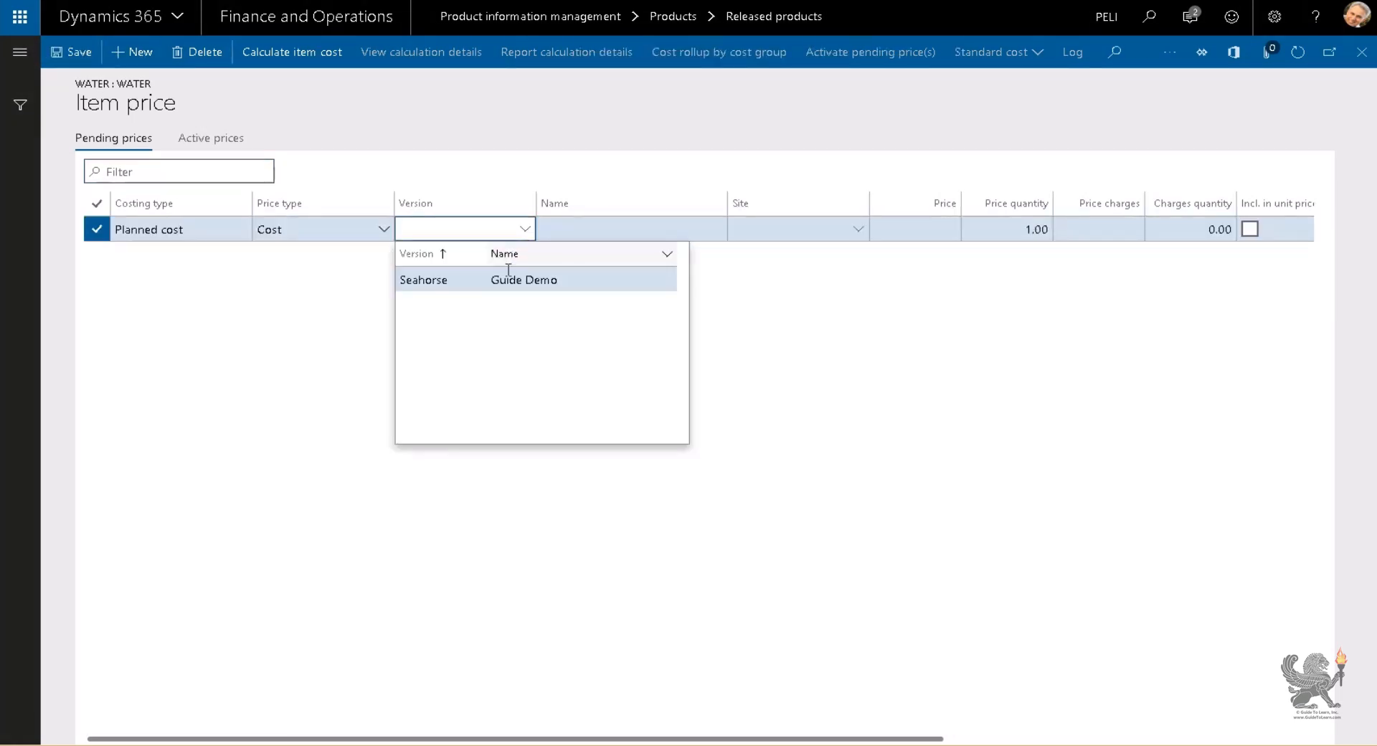
left_click(505, 280)
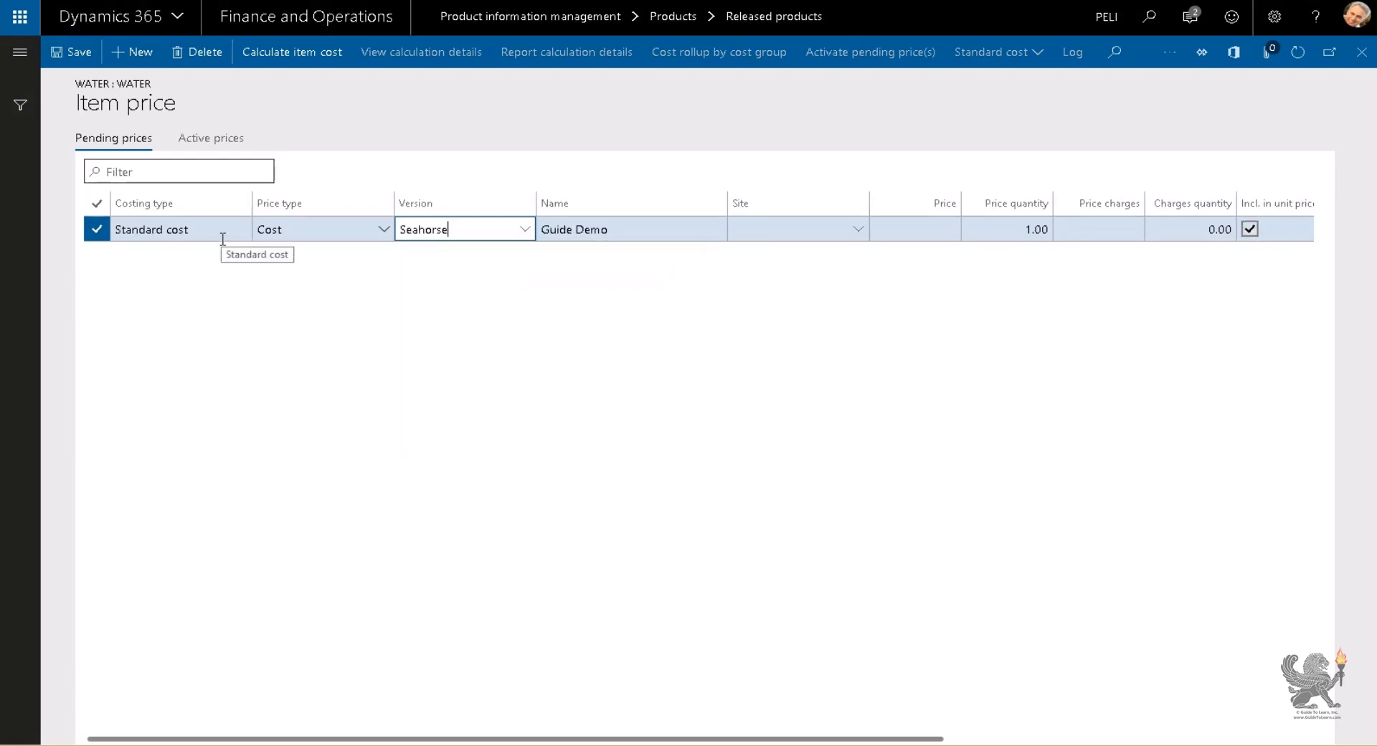
left_click(809, 231)
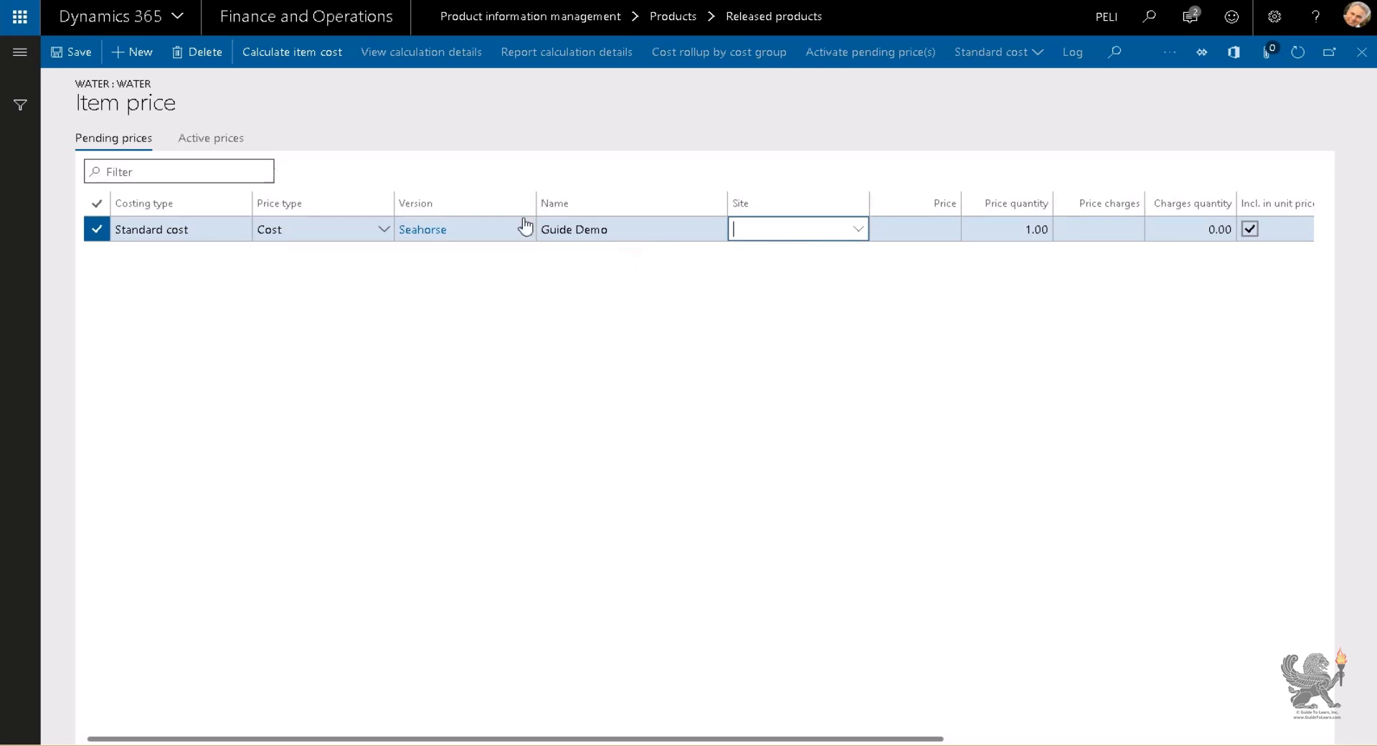
left_click(193, 53)
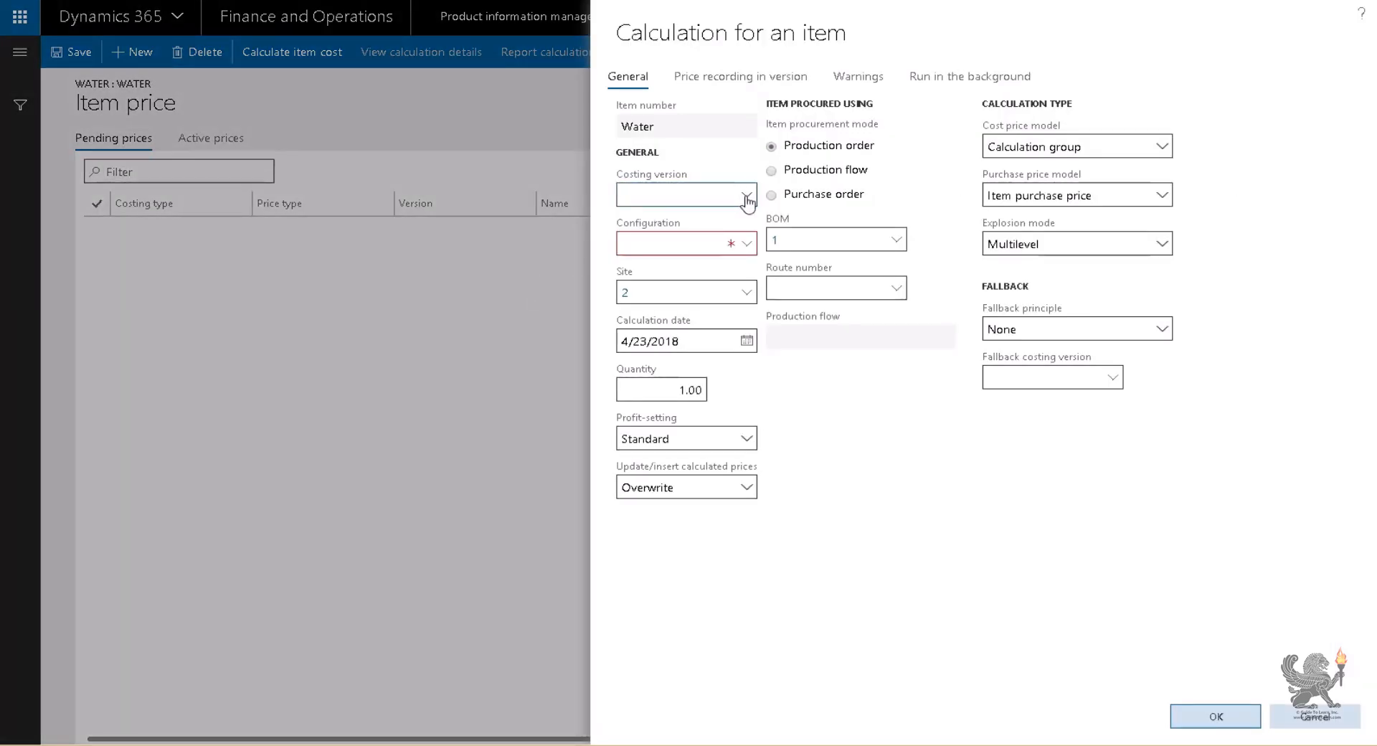
Step: Try to calculate the Water item cost with costing version Seahorse, checking the available configurations, then cancel and return to the released products
left_click(746, 201)
left_click(750, 252)
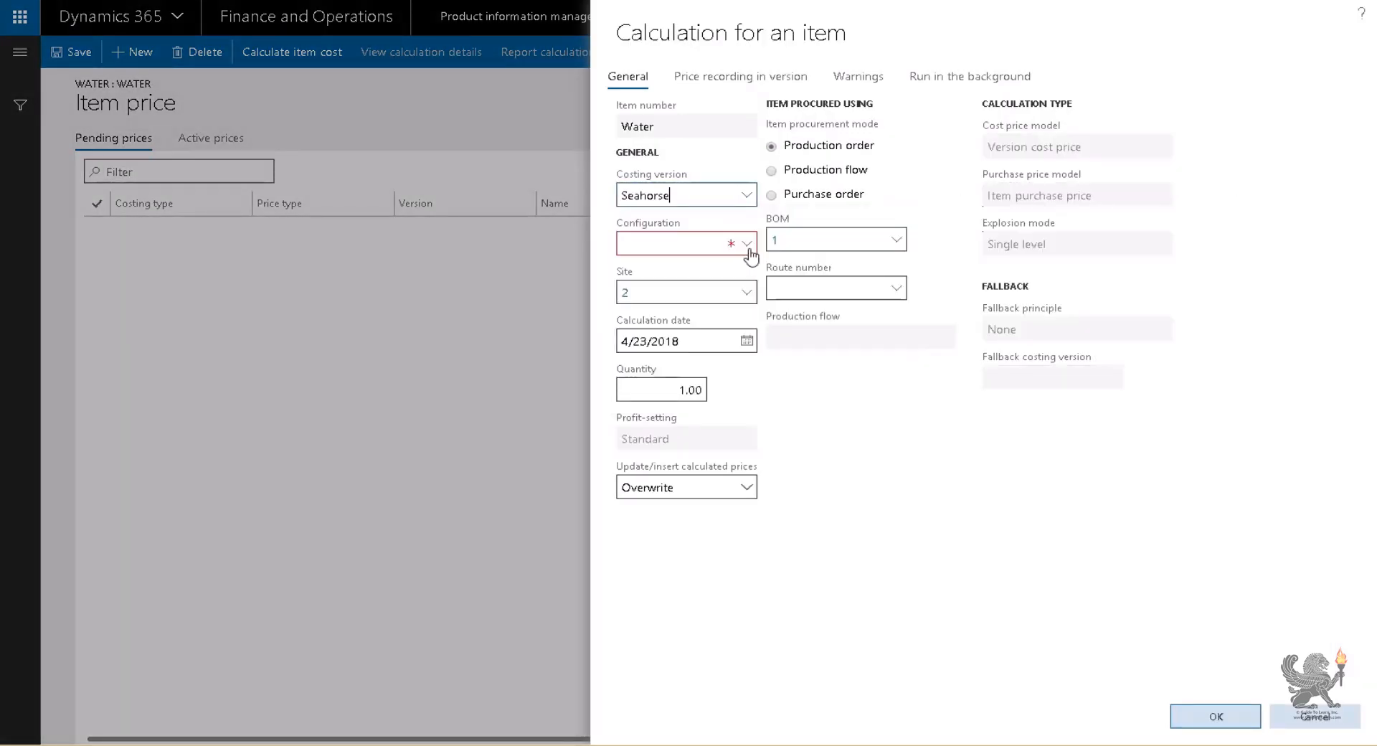
left_click(750, 247)
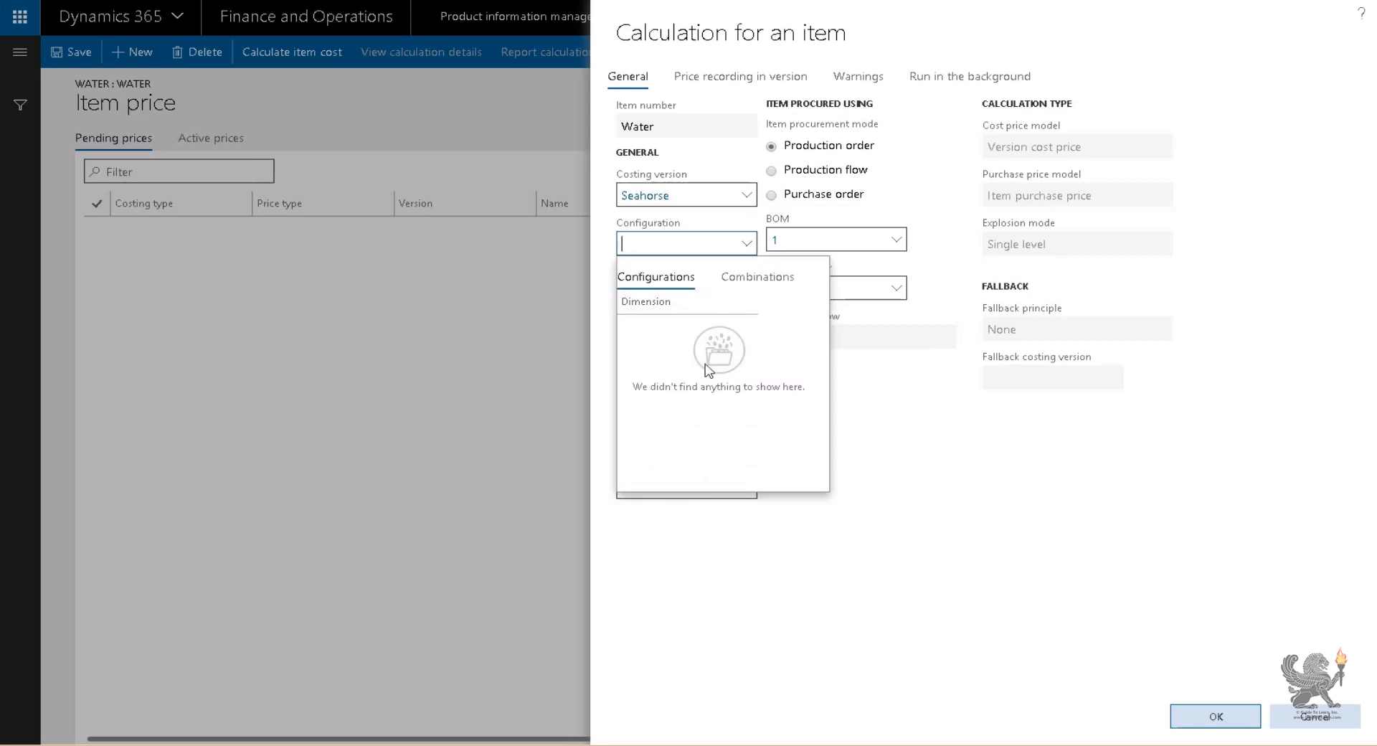
left_click(758, 277)
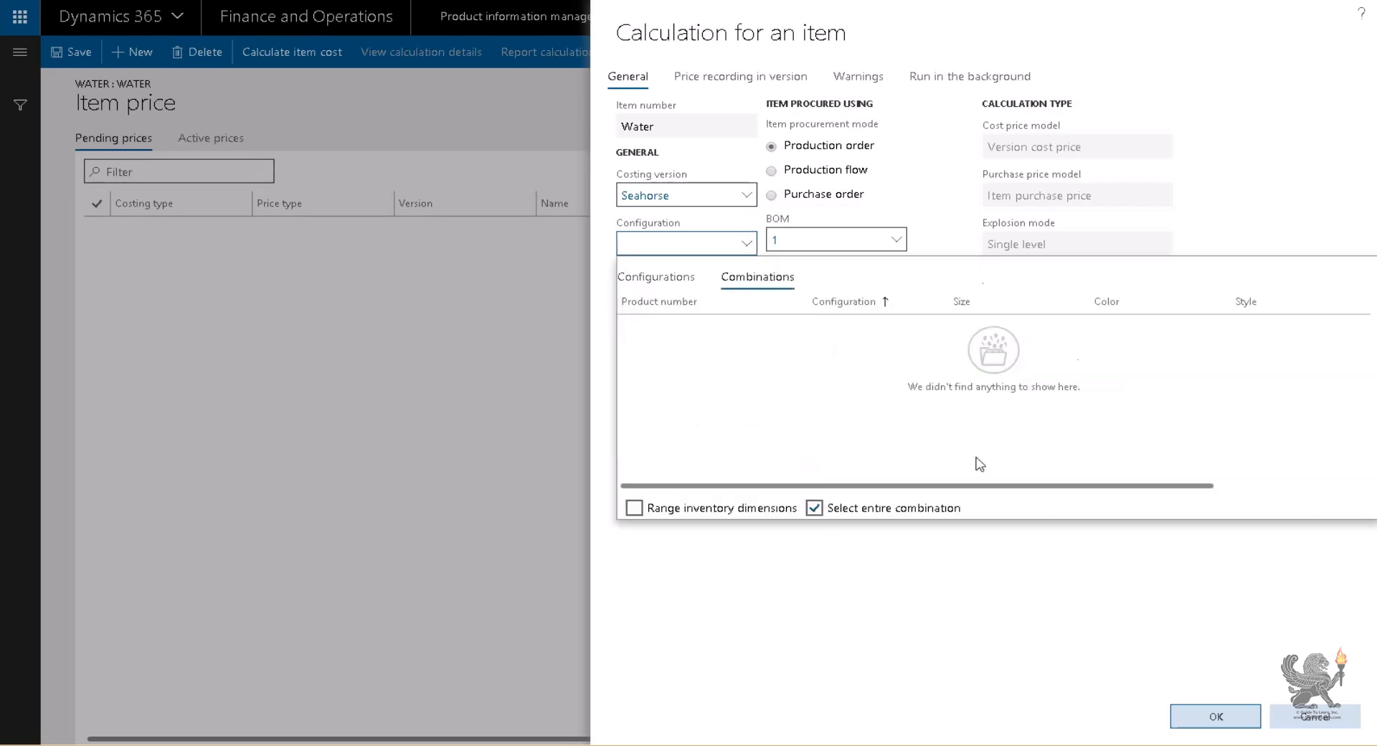
left_click(1315, 716)
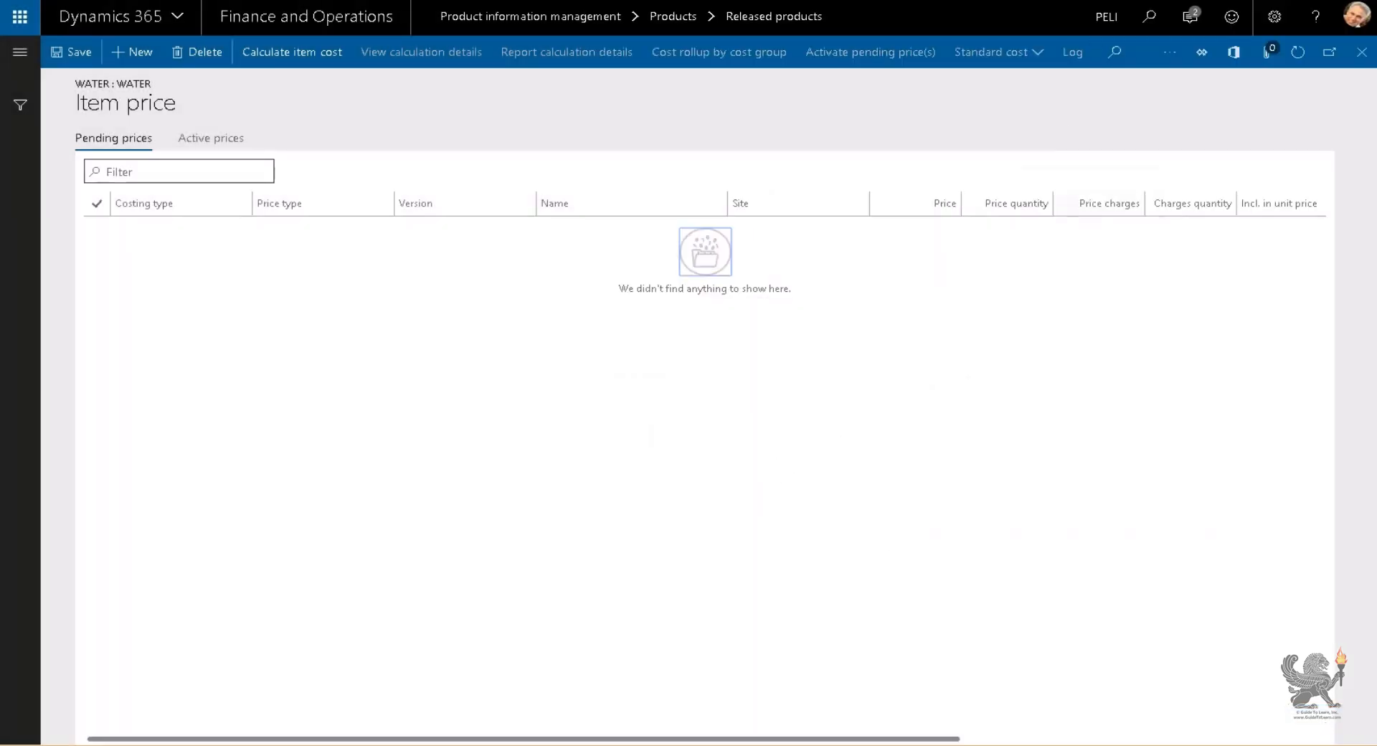
left_click(1362, 52)
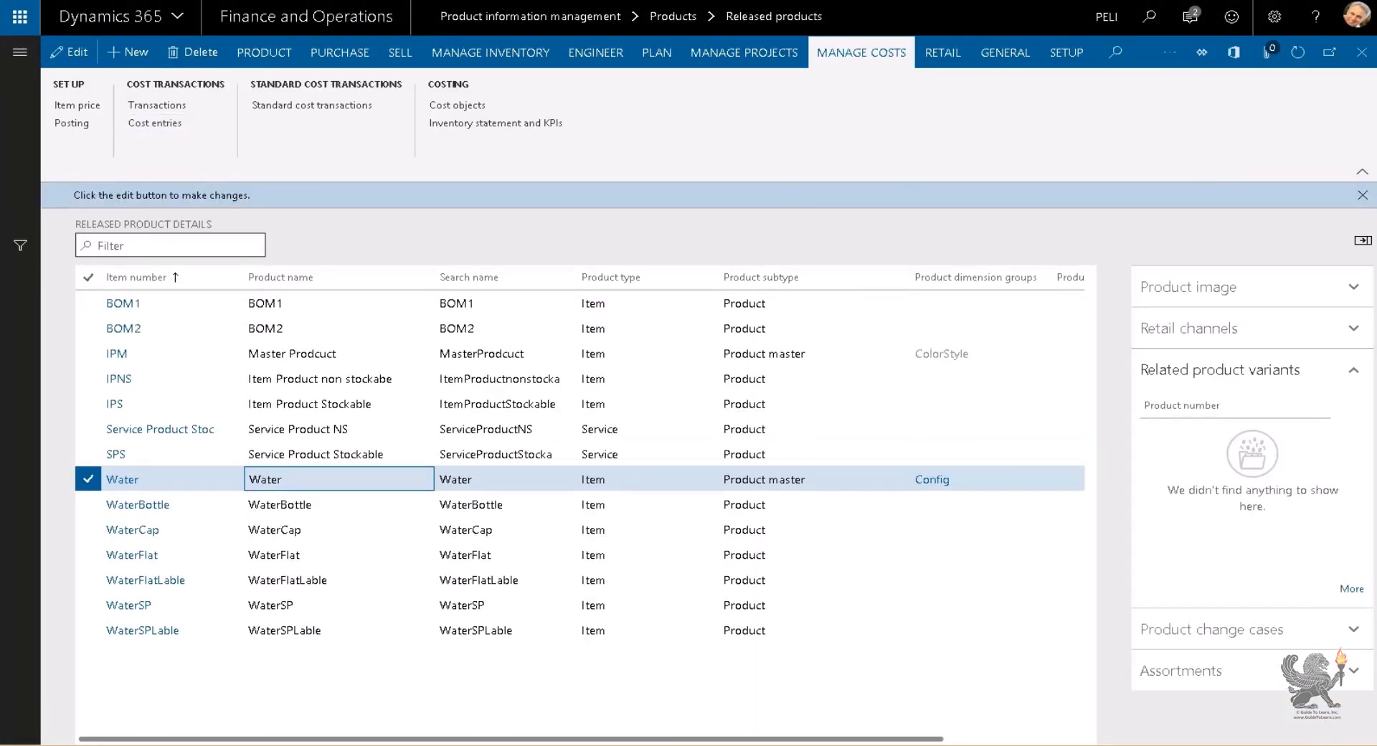
Step: Open the Water product's released product details and check the configuration technology under its product variants
left_click(130, 483)
scroll(428, 452, "down", 15)
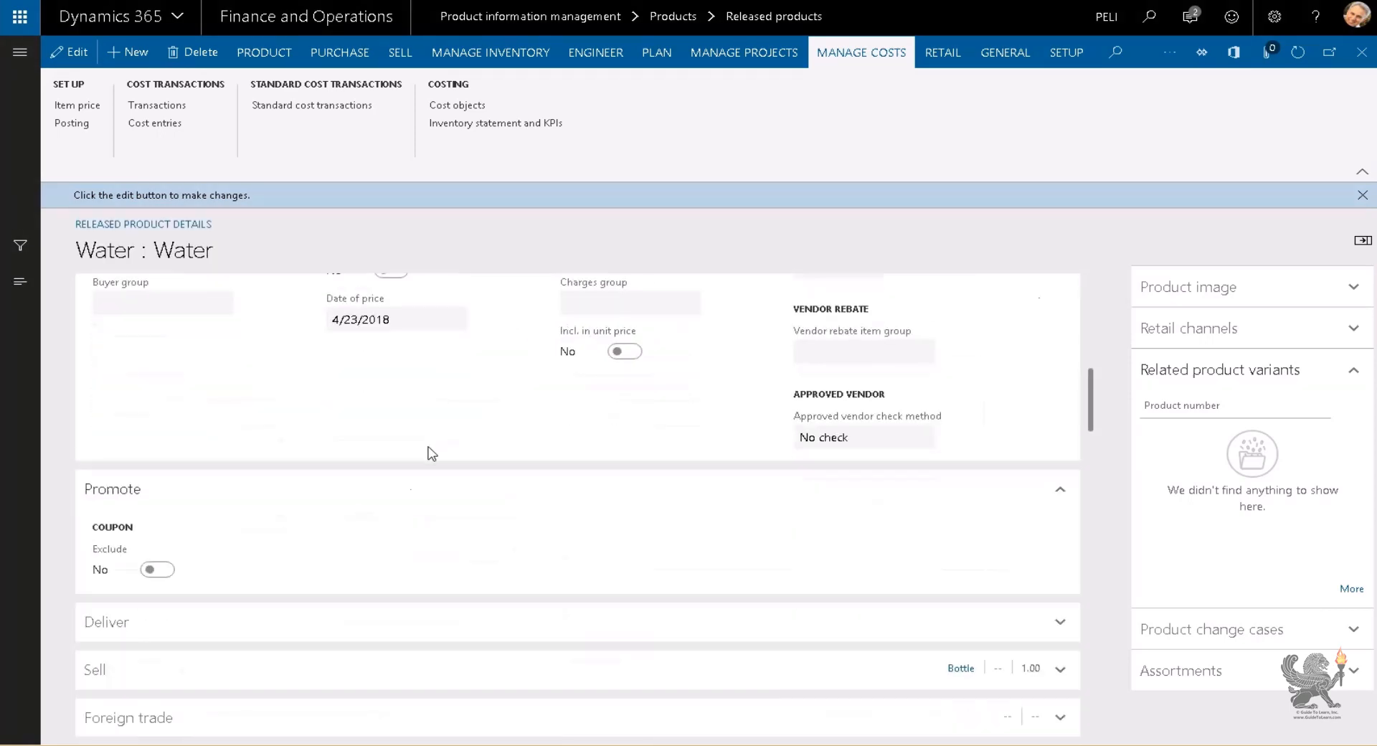
scroll(414, 470, "down", 10)
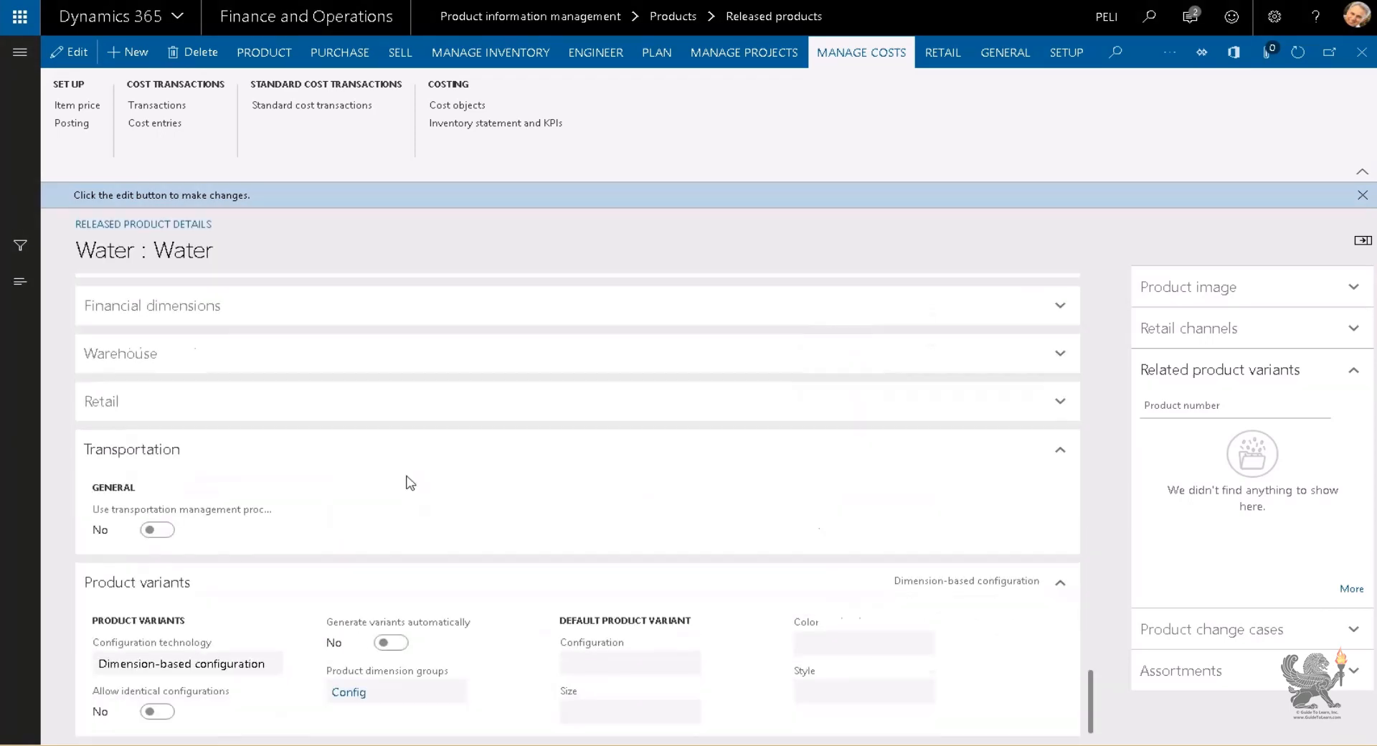
left_click(104, 659)
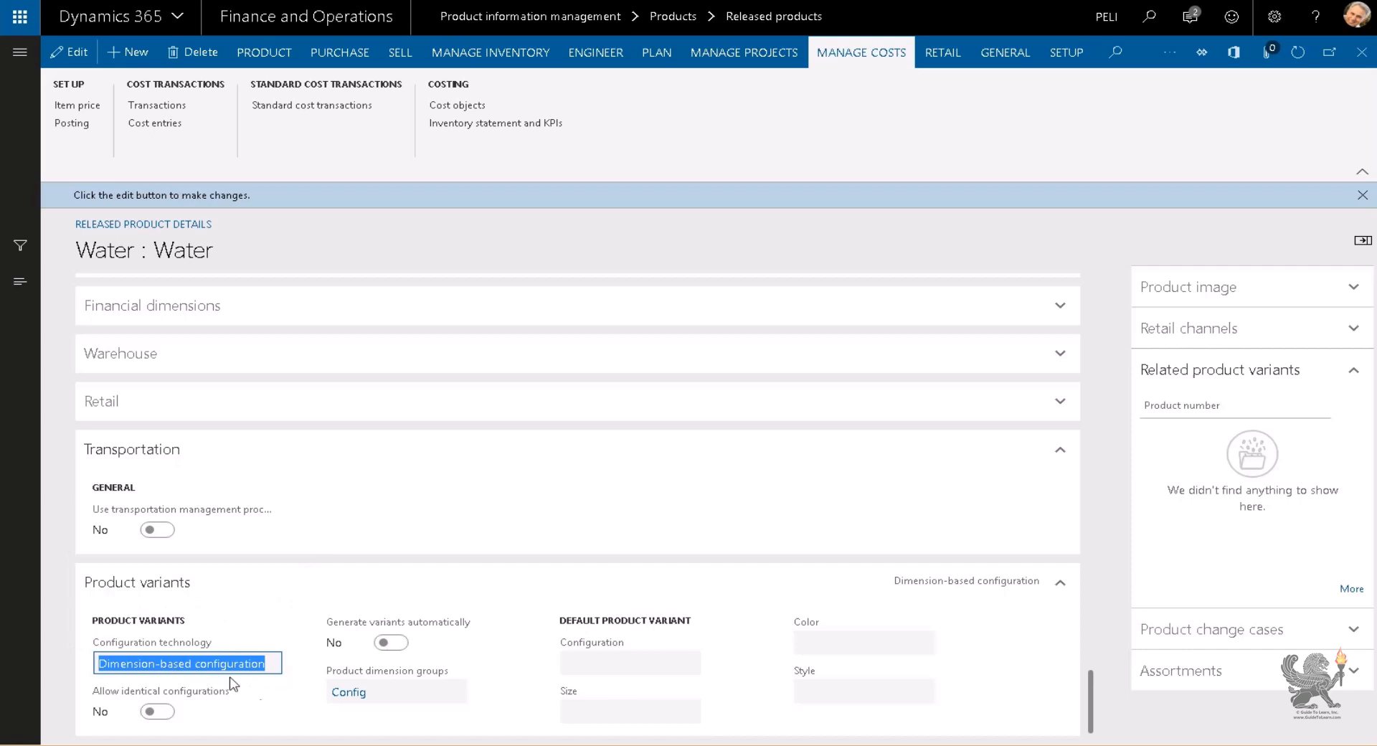
Step: Open Water's active BOM versions and bring up the bills of materials for version GTL1
left_click(593, 52)
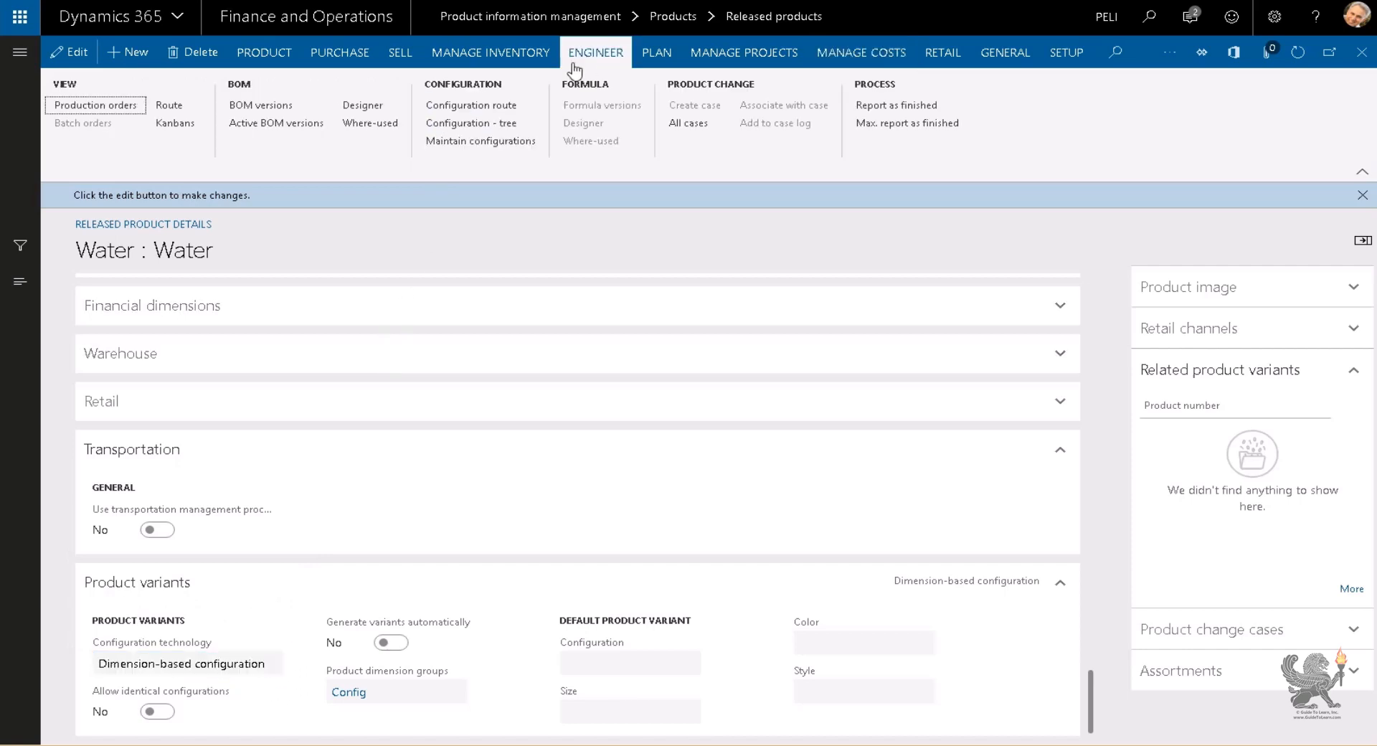
left_click(310, 125)
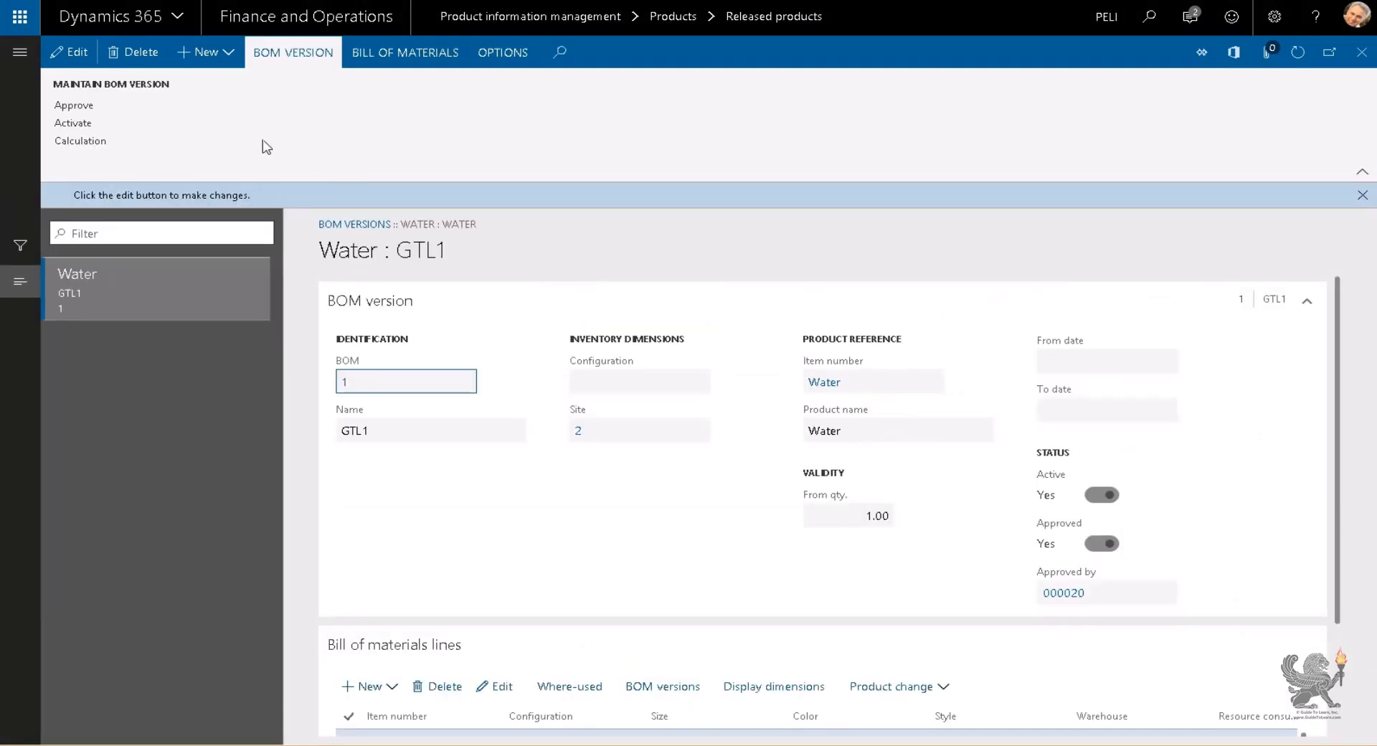
left_click(396, 55)
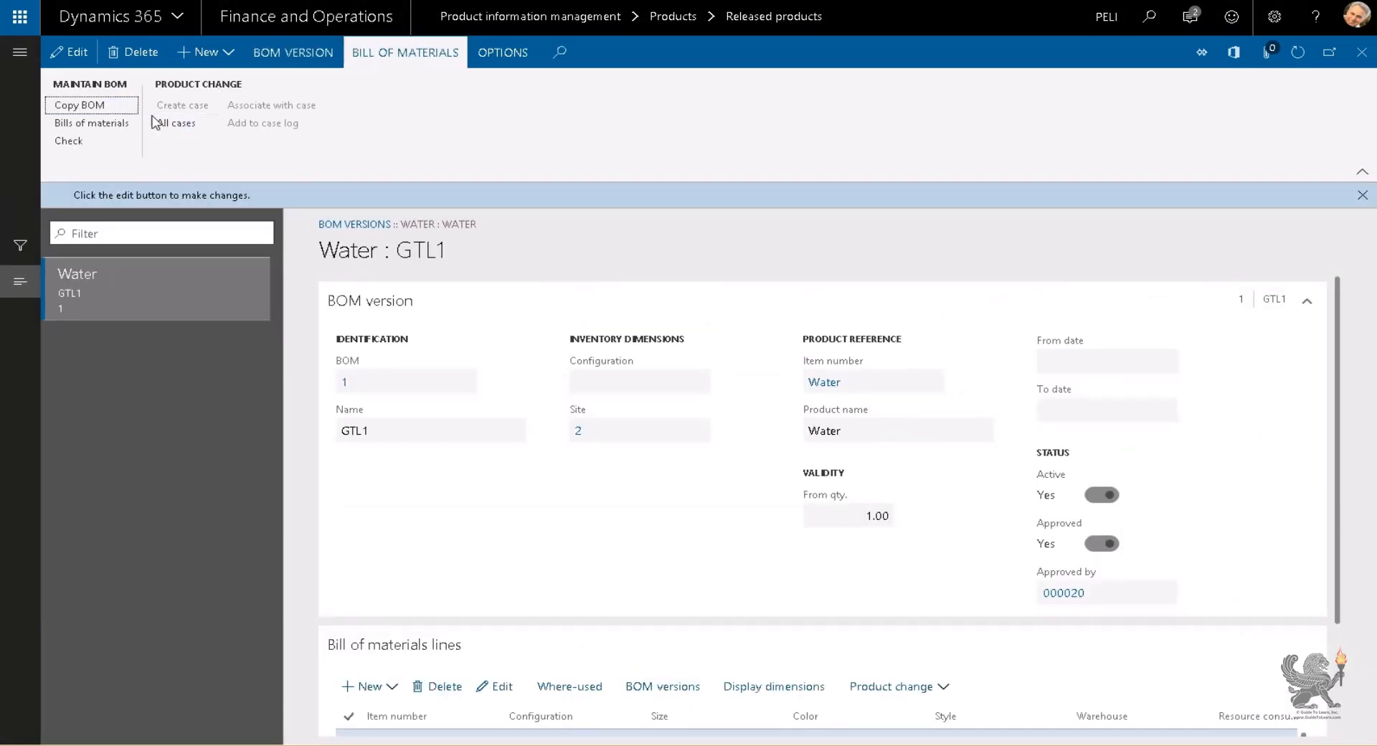
left_click(122, 123)
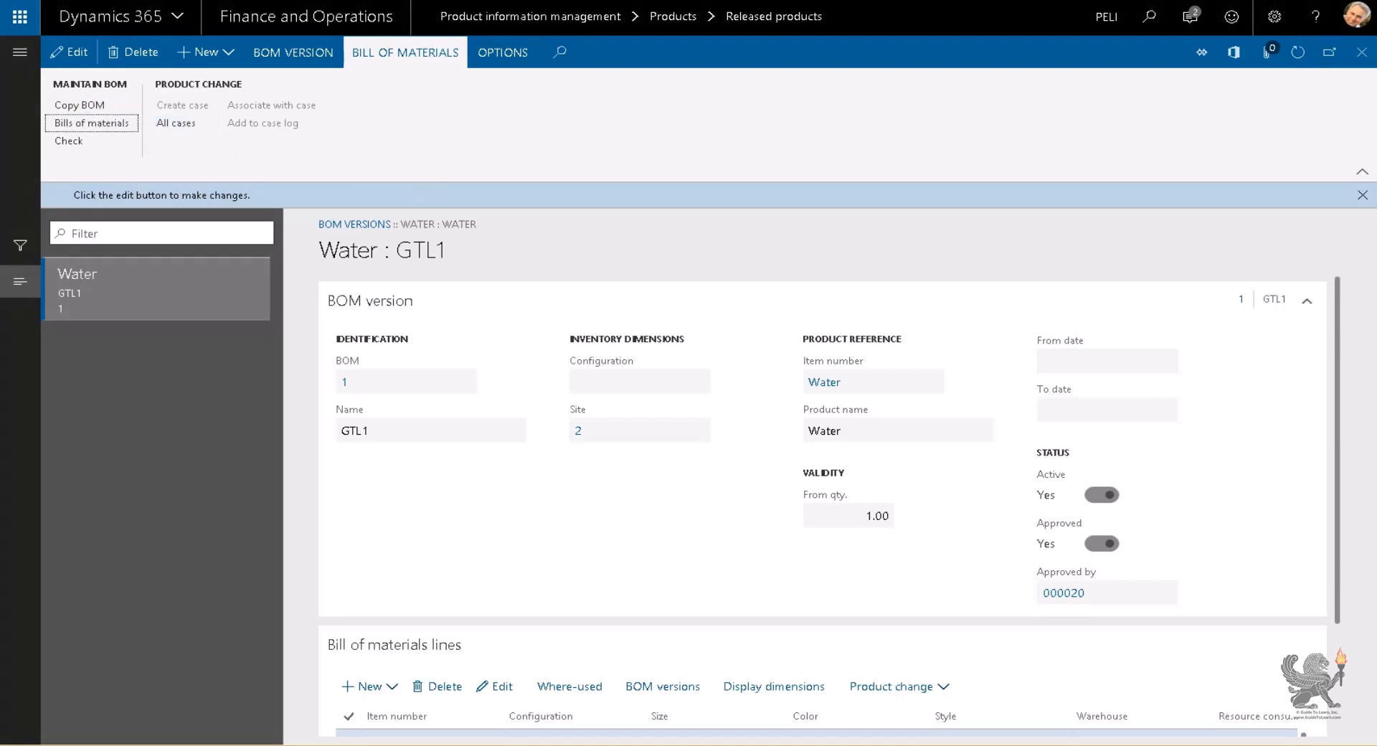